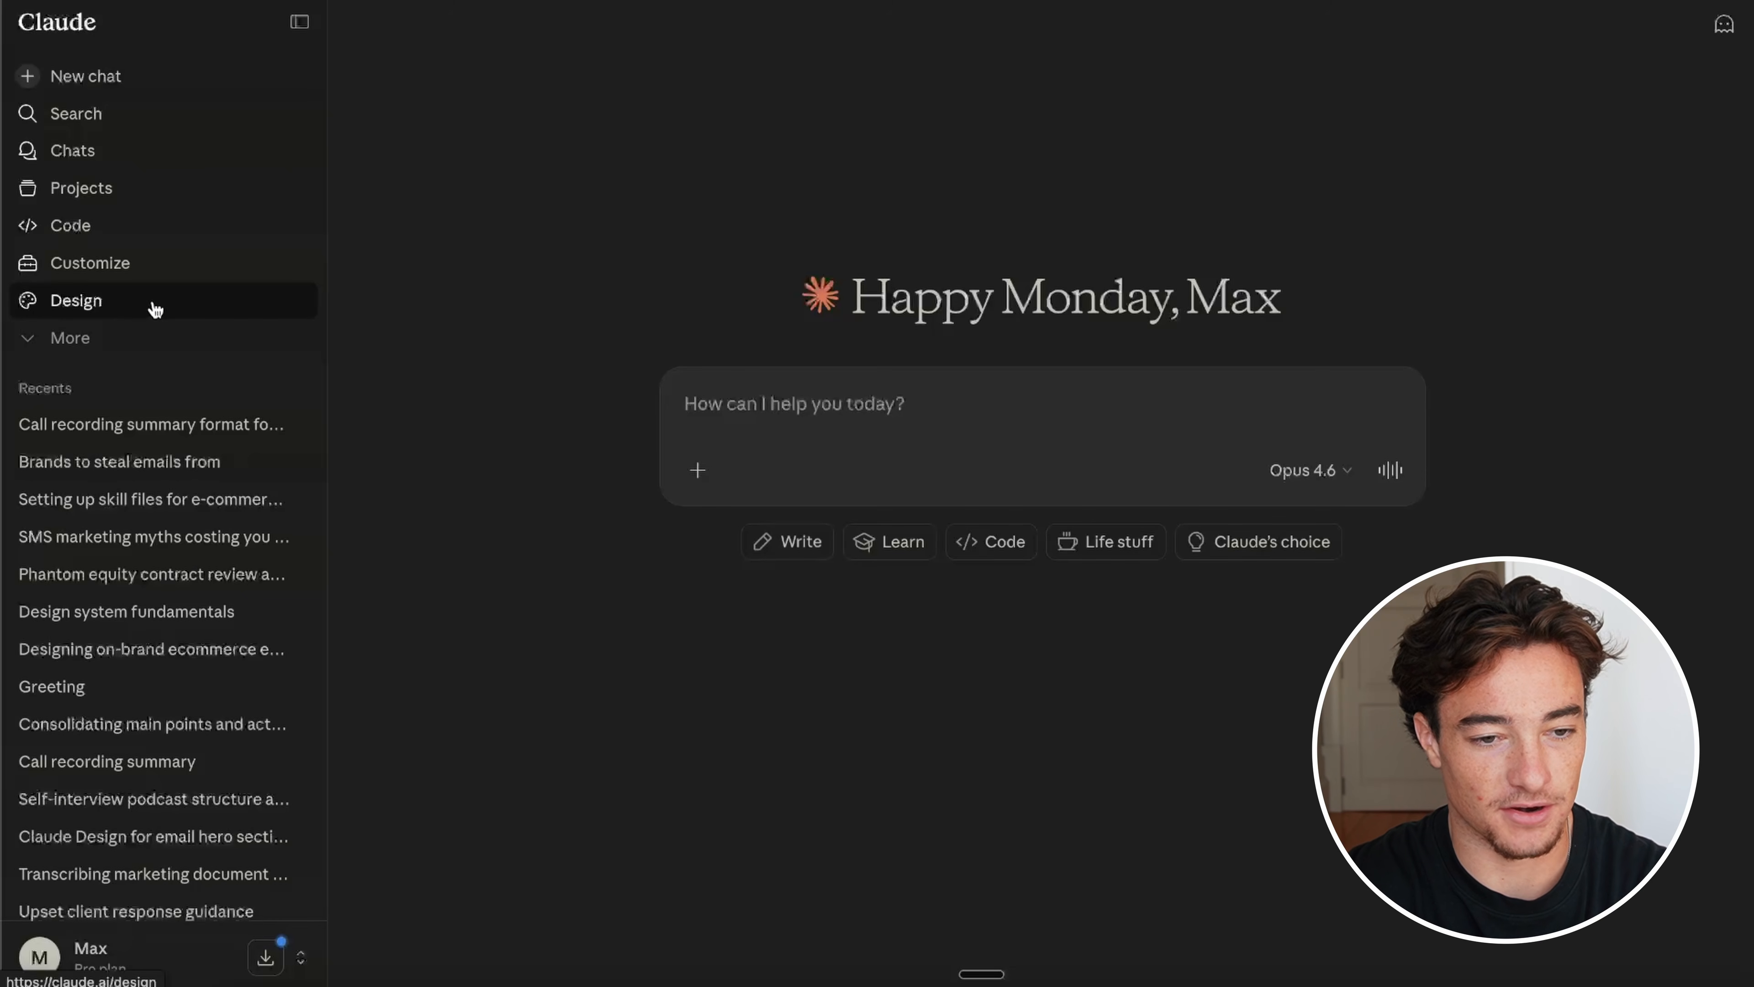
Step: Open Claude Design and look through the new-project types: prototype, slide deck, template and other
click(131, 294)
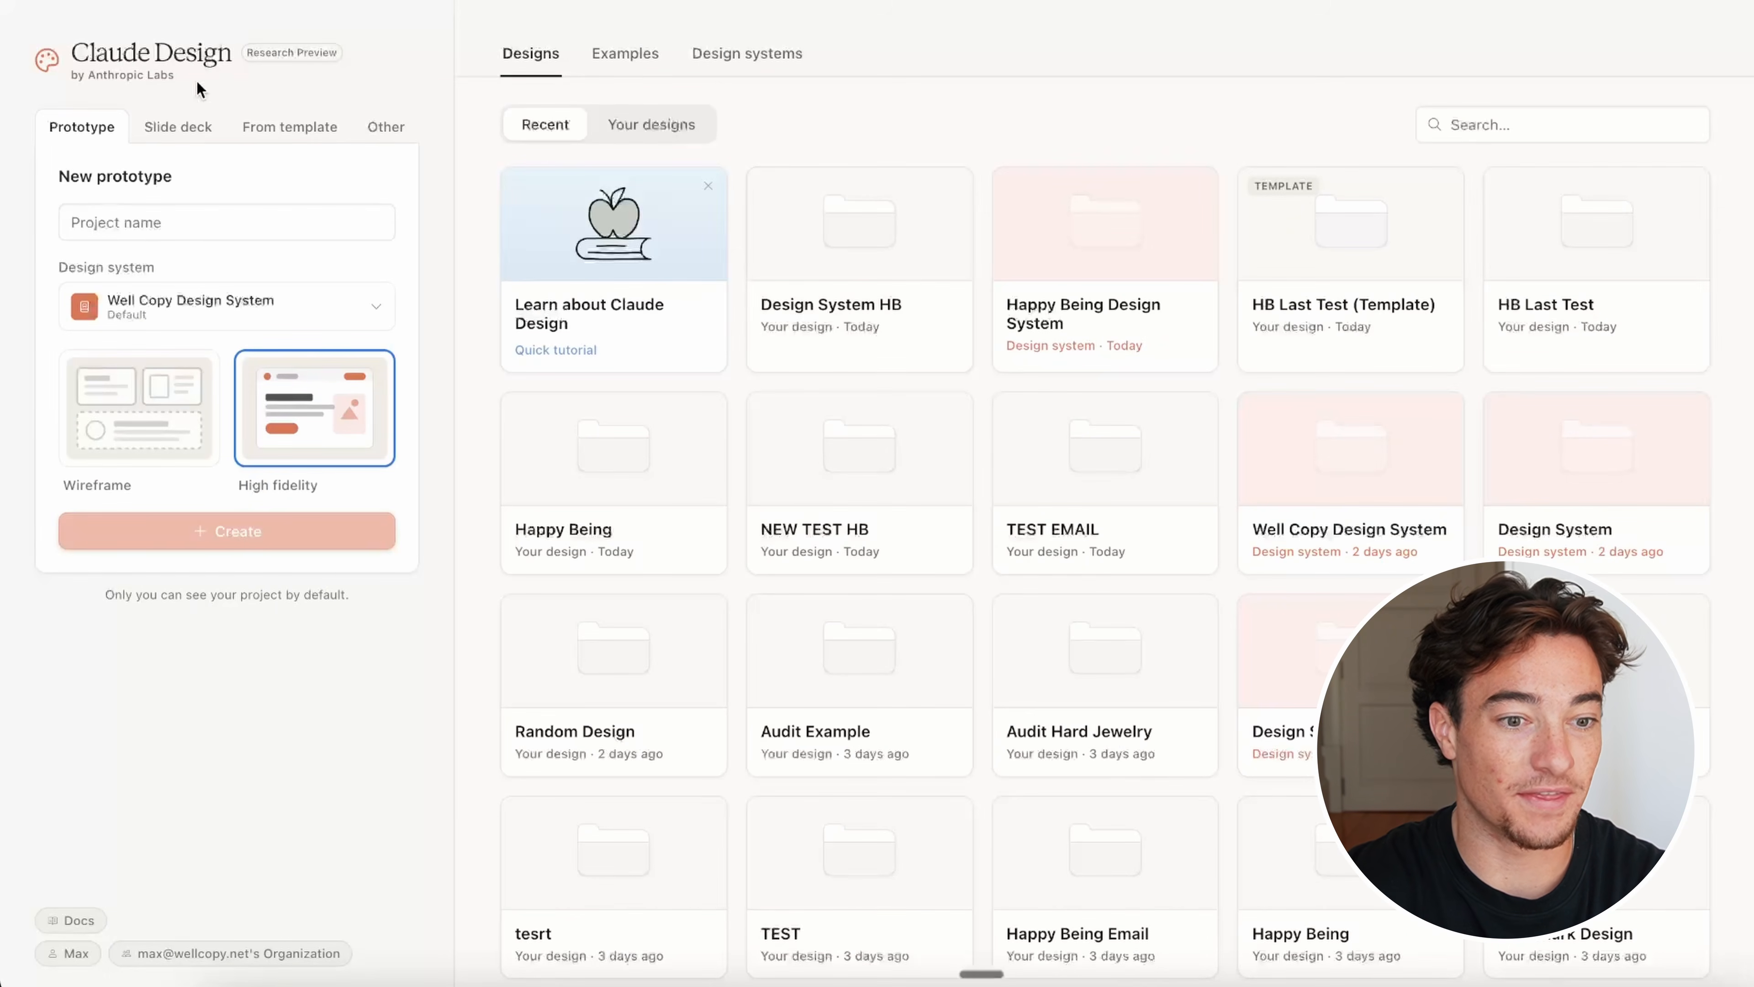
click(187, 128)
click(270, 127)
click(397, 127)
click(190, 130)
click(83, 128)
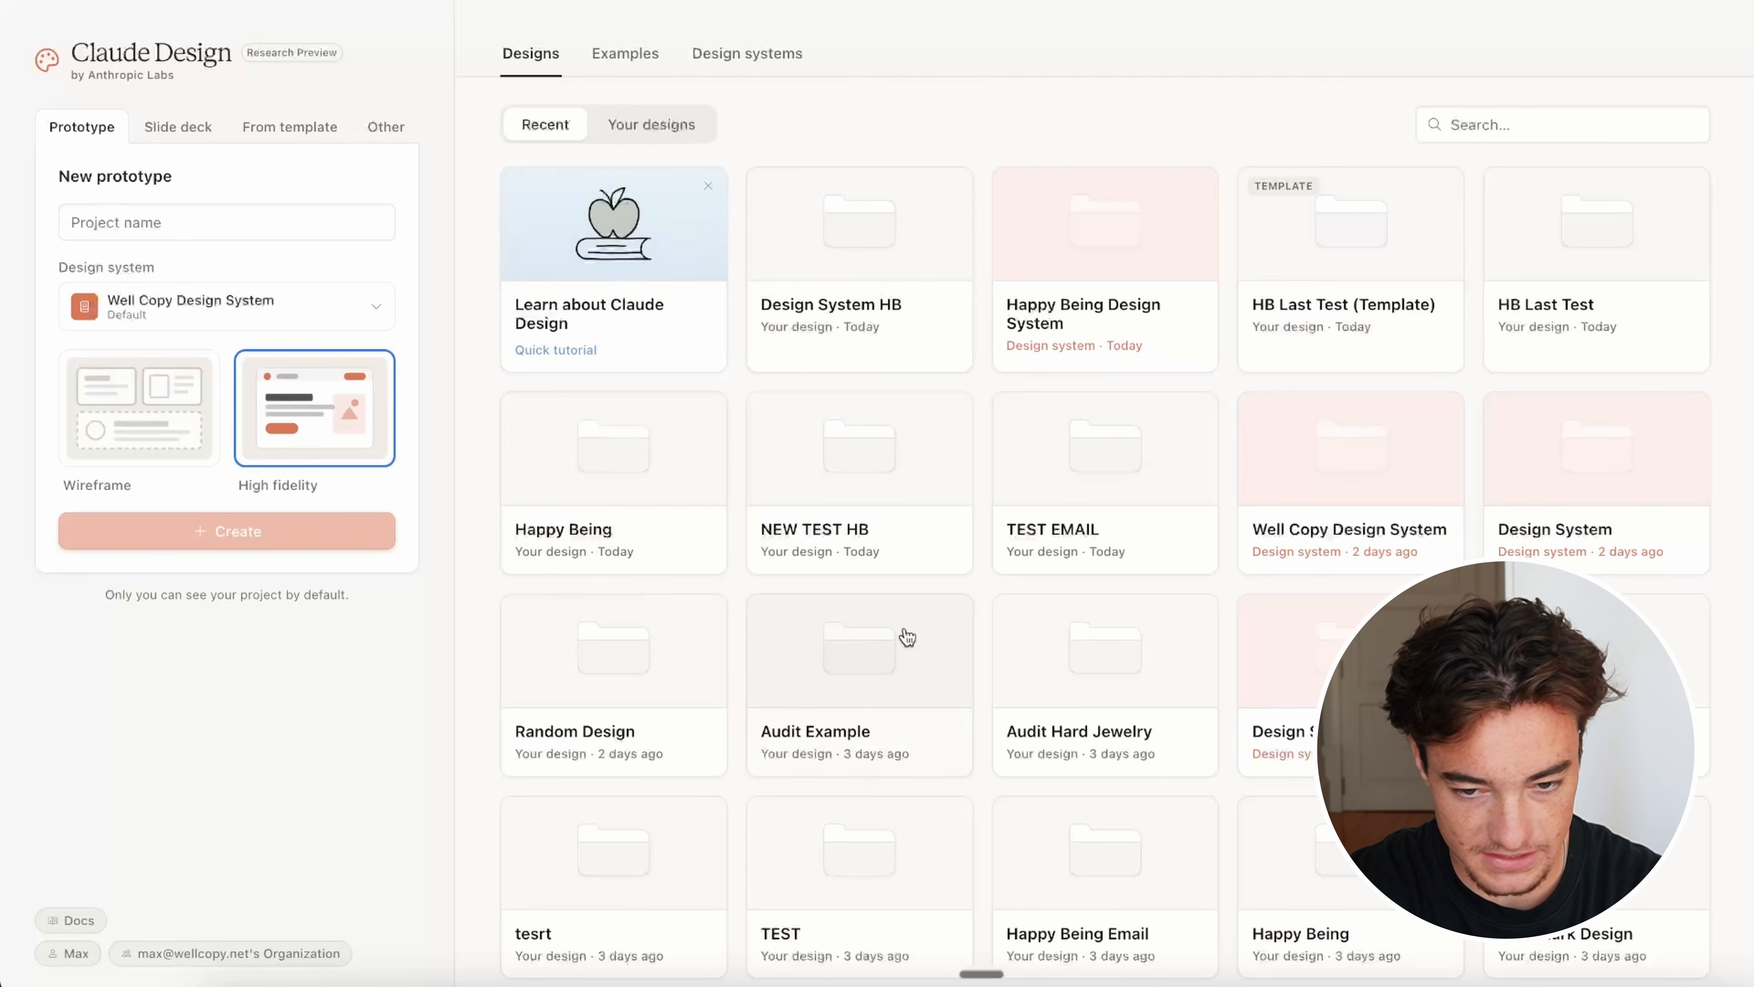
Step: Browse the example projects and their prompts, then view the design systems
click(626, 56)
scroll(804, 456, down, 10)
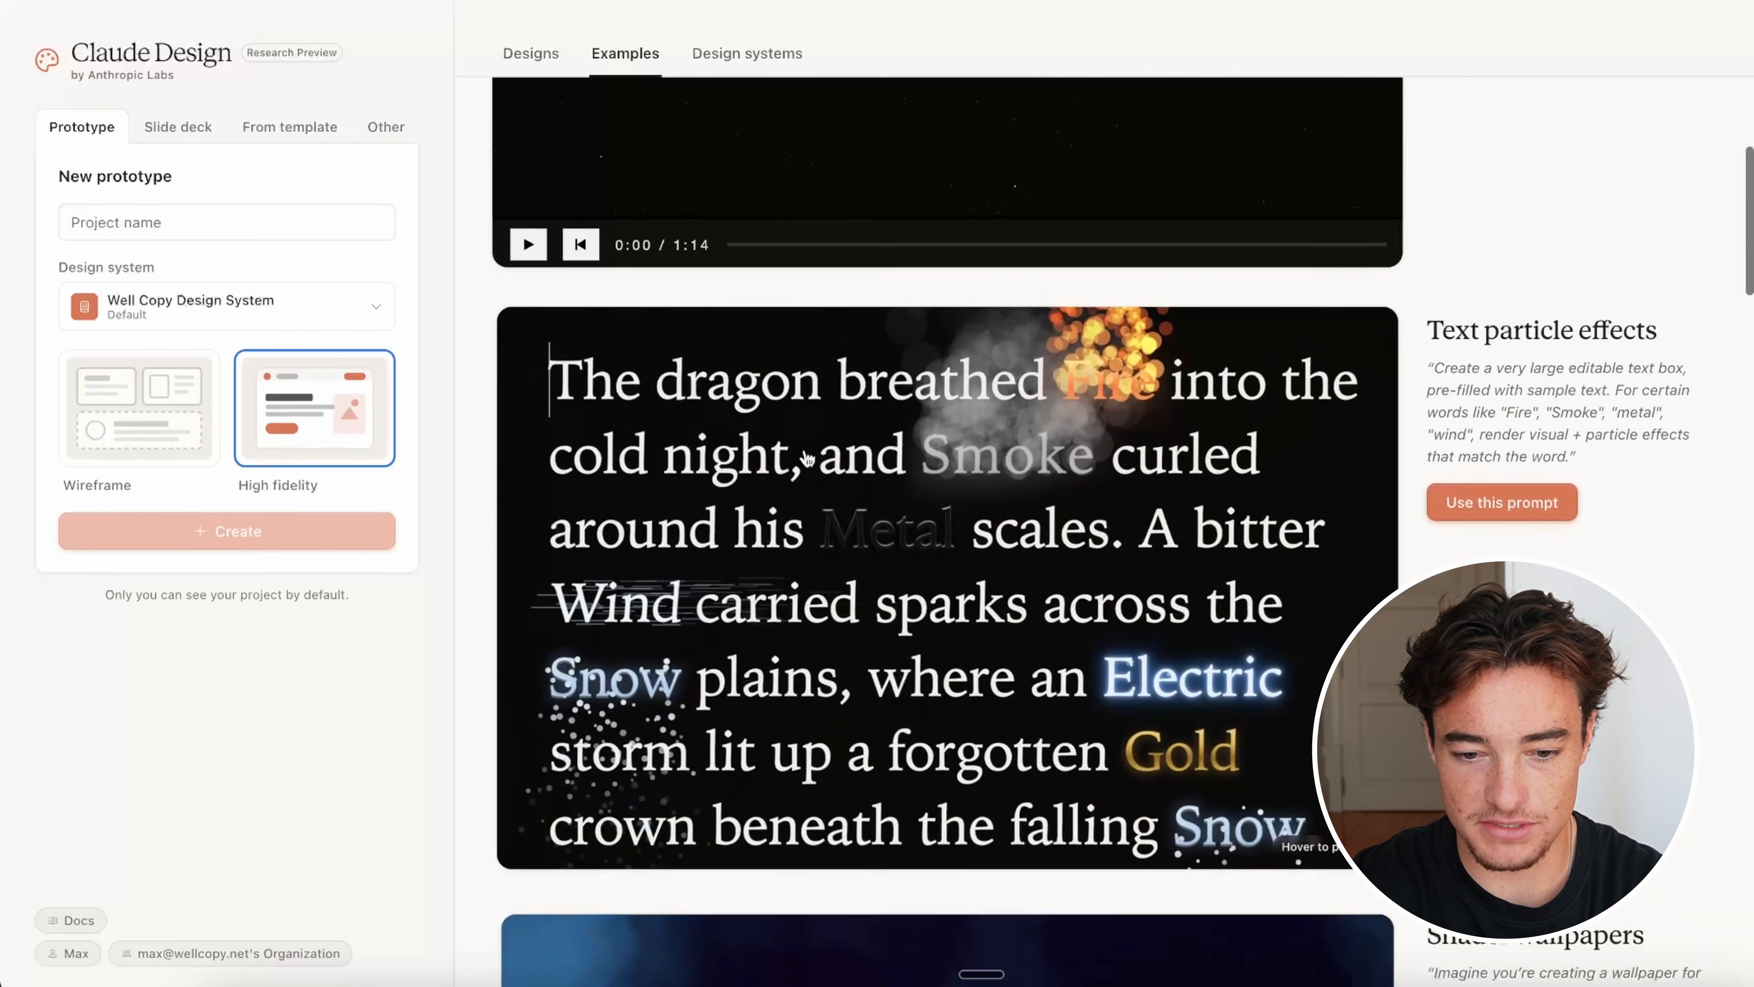
scroll(807, 456, down, 8)
scroll(896, 387, up, 4)
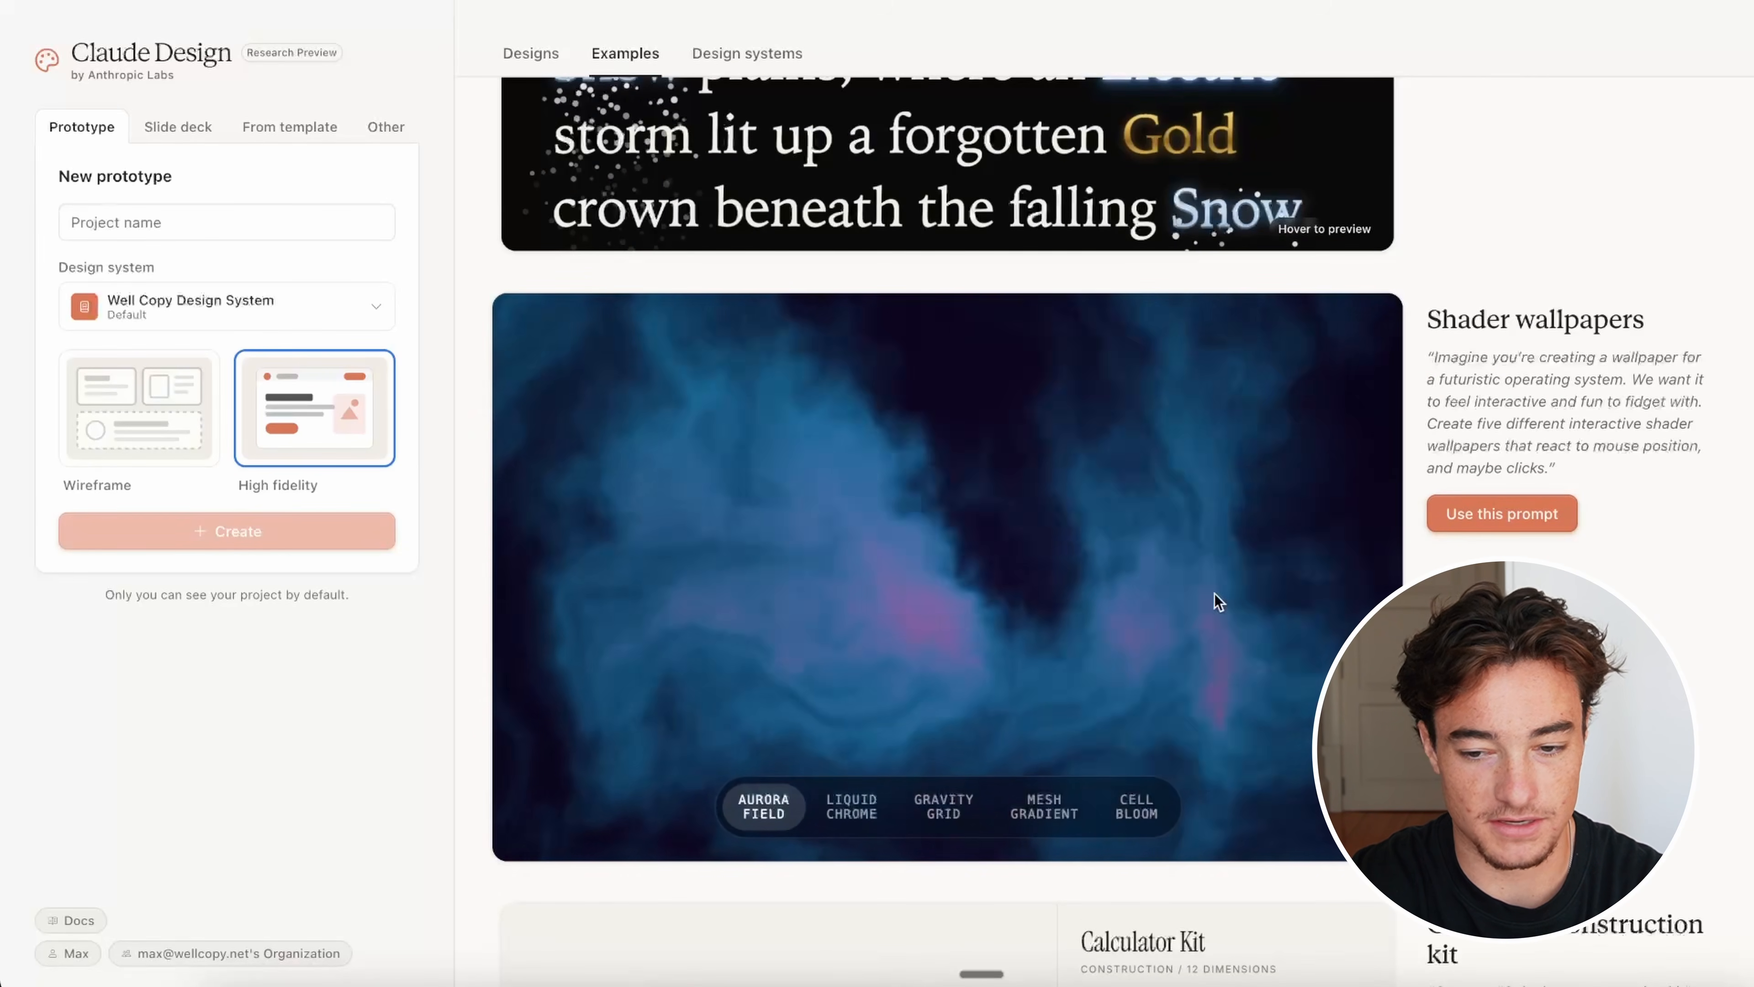
scroll(1216, 595, up, 1)
scroll(1215, 608, up, 1)
scroll(1237, 615, up, 10)
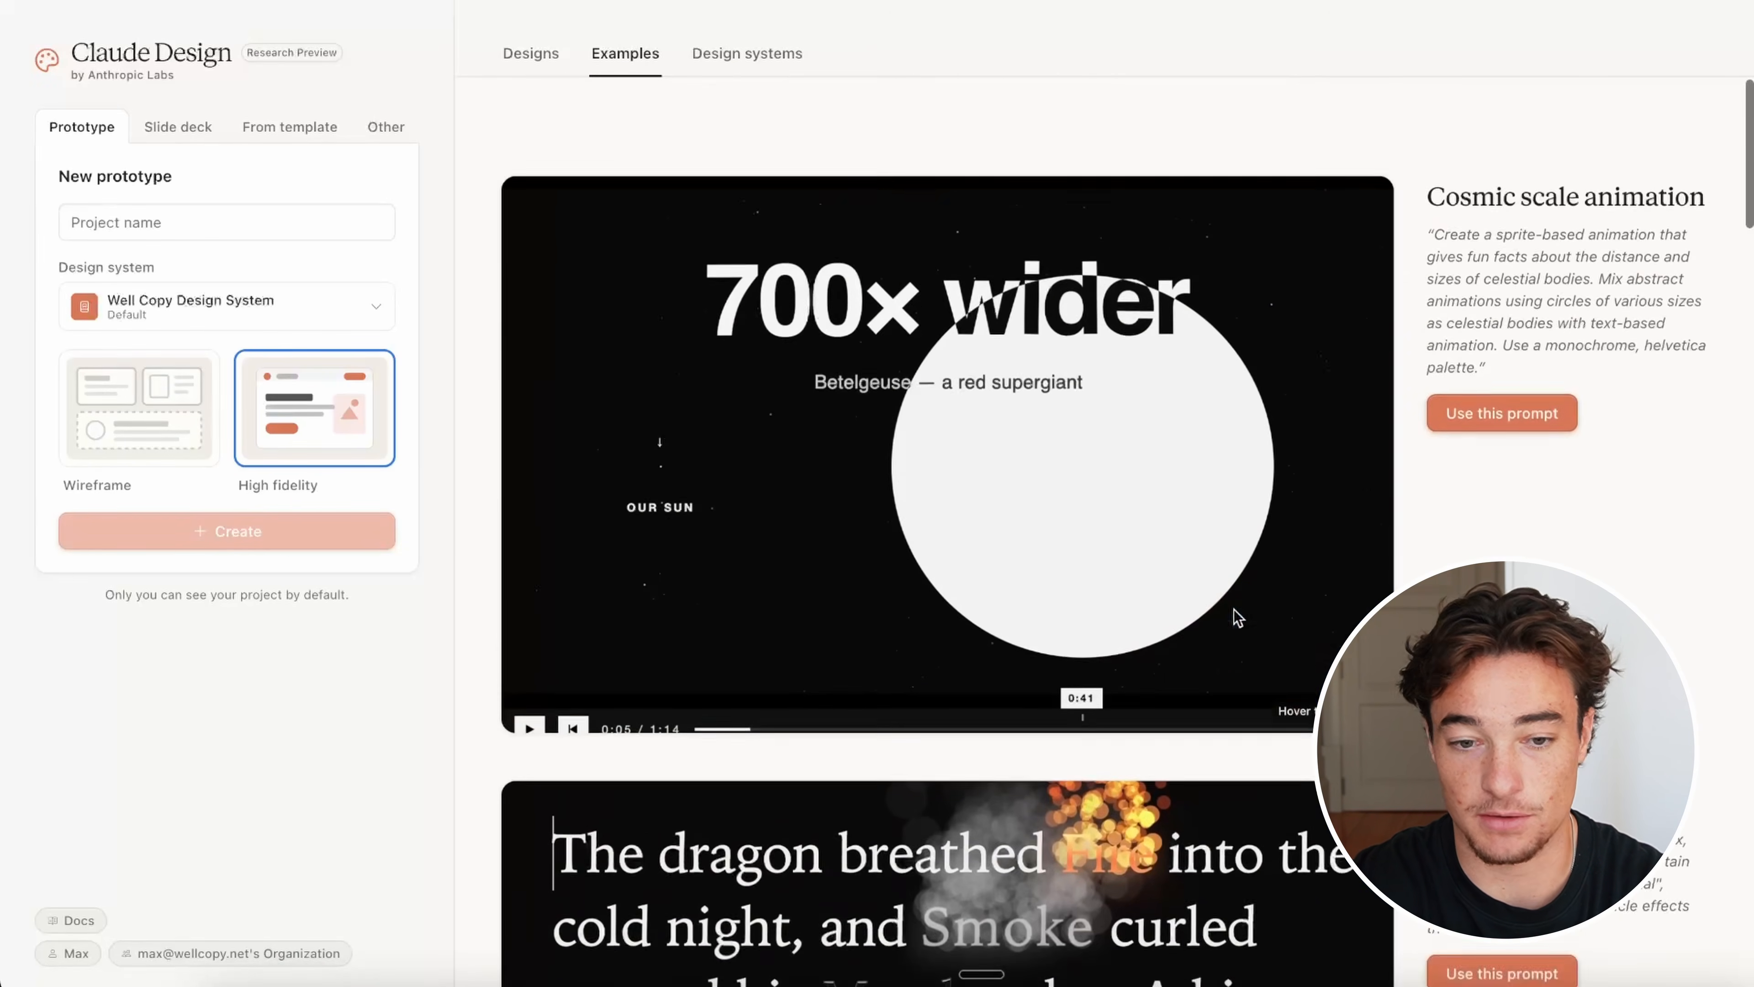
click(770, 60)
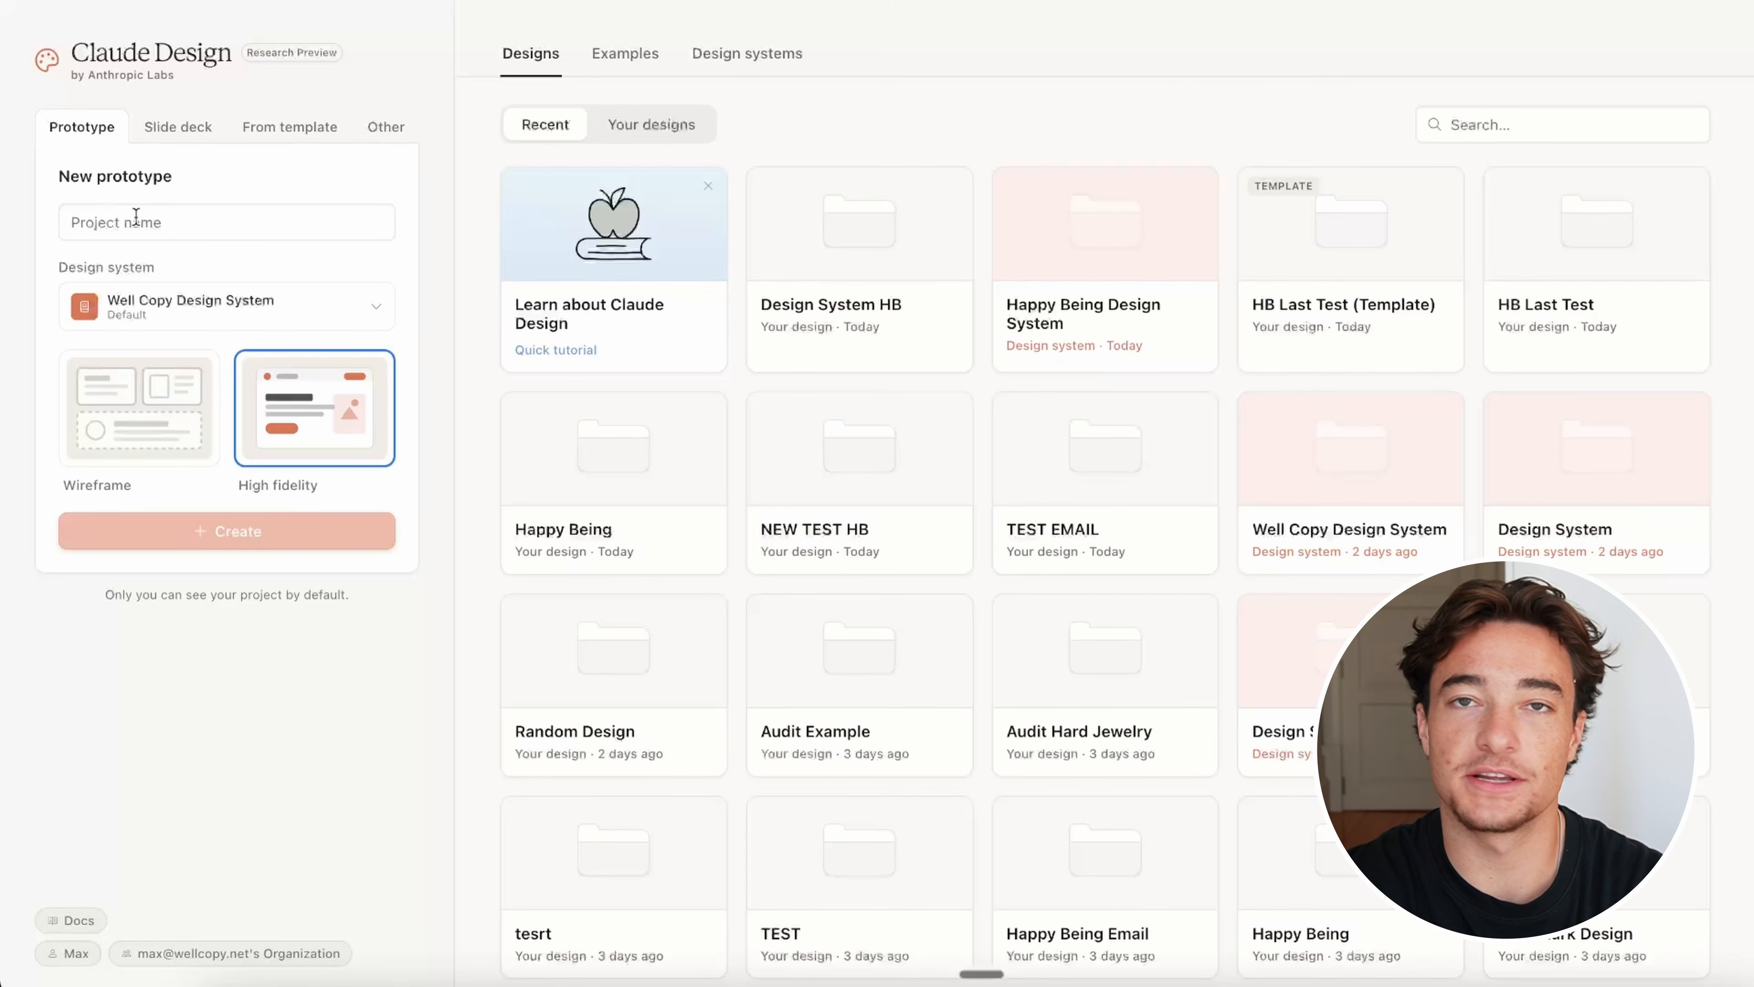
Step: Compare the setup options for a slide deck, a template project and an other project, ending on the prototype form
click(155, 128)
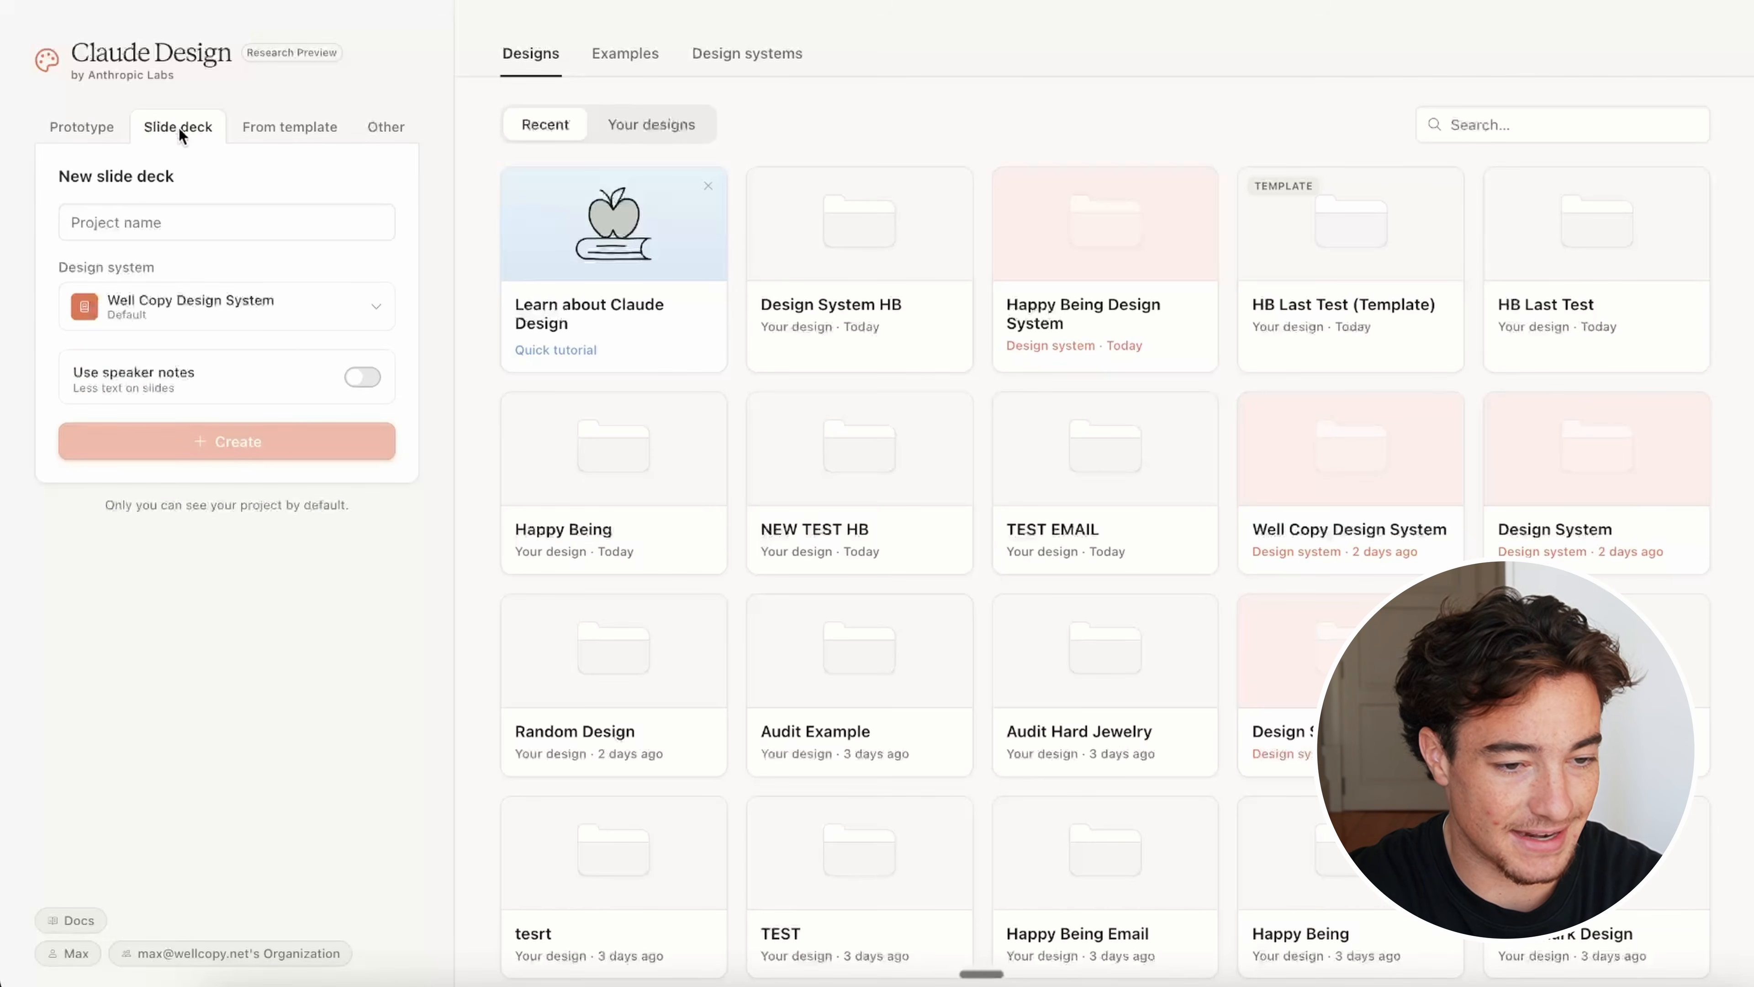
click(270, 131)
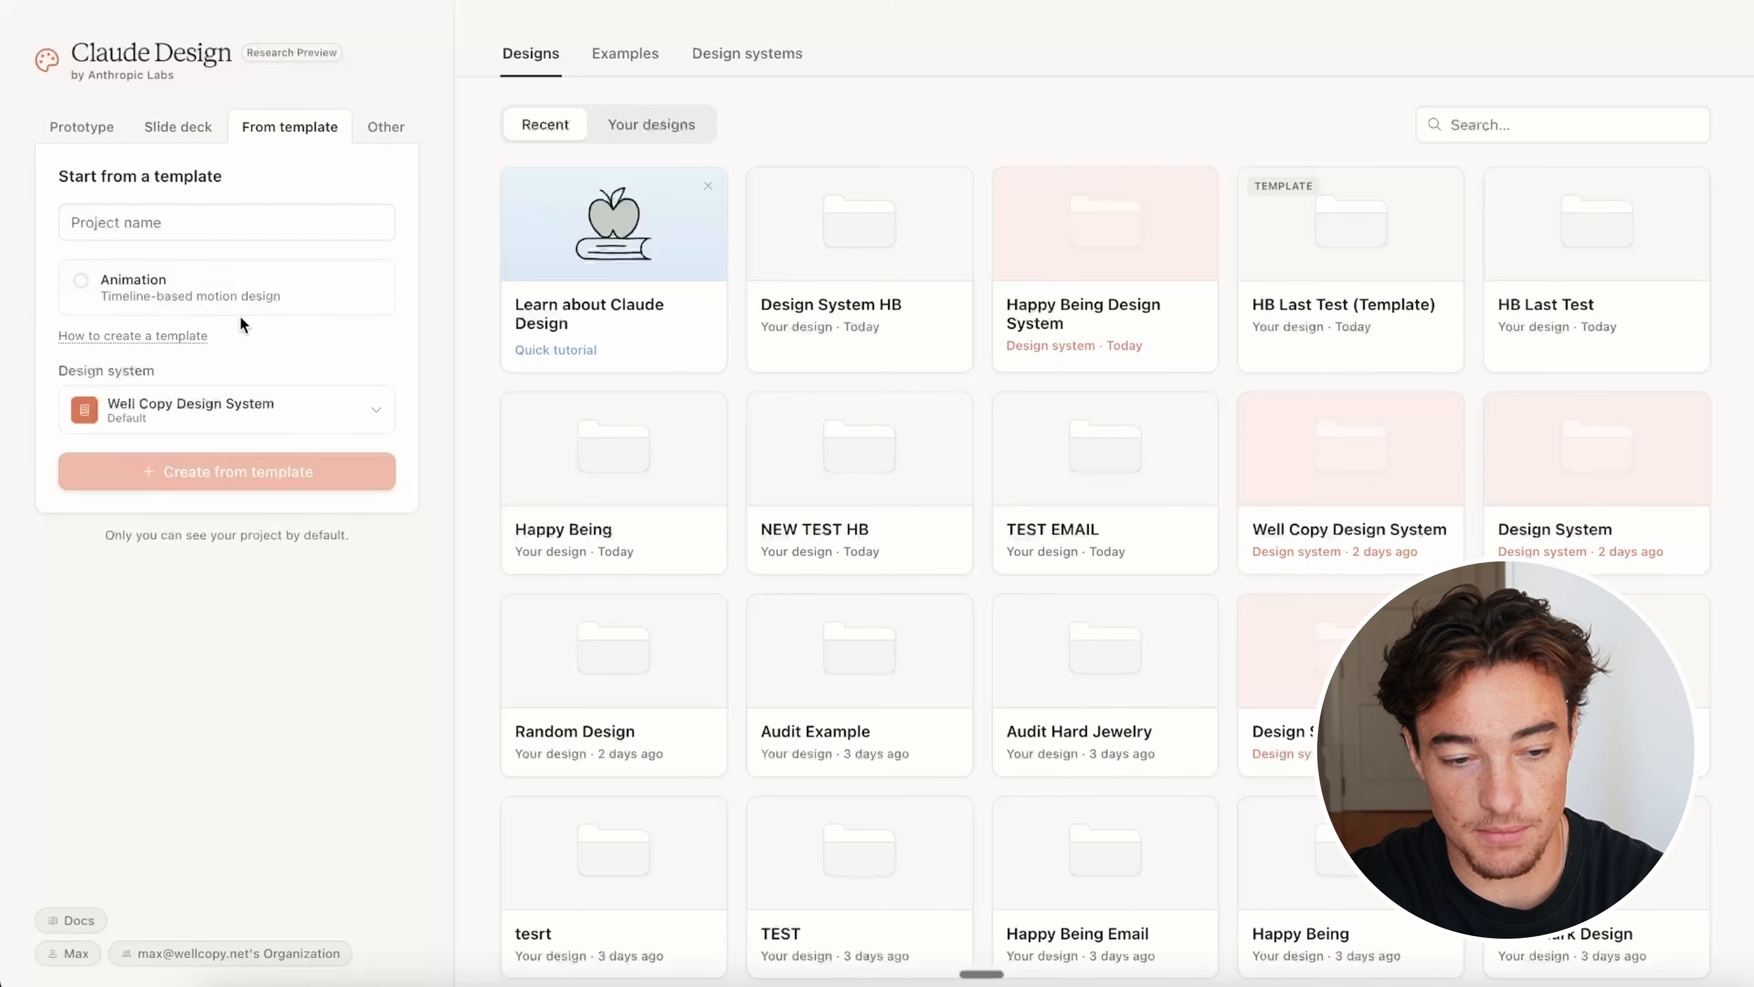
click(377, 136)
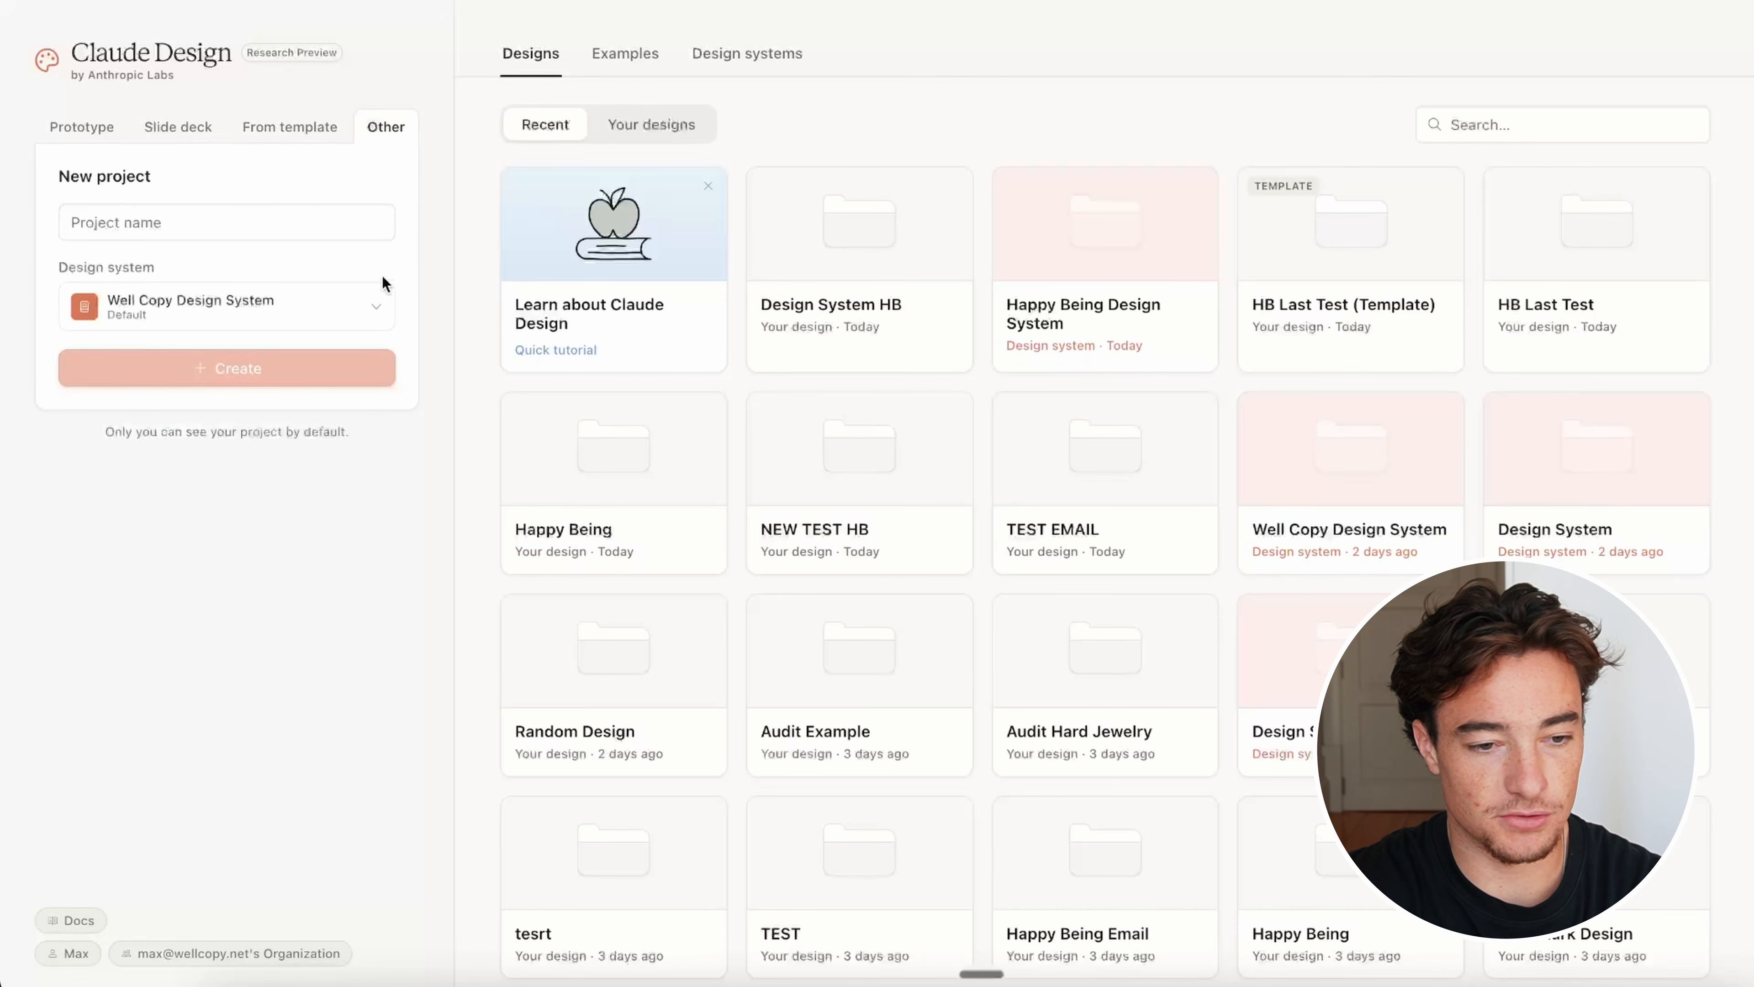
click(81, 126)
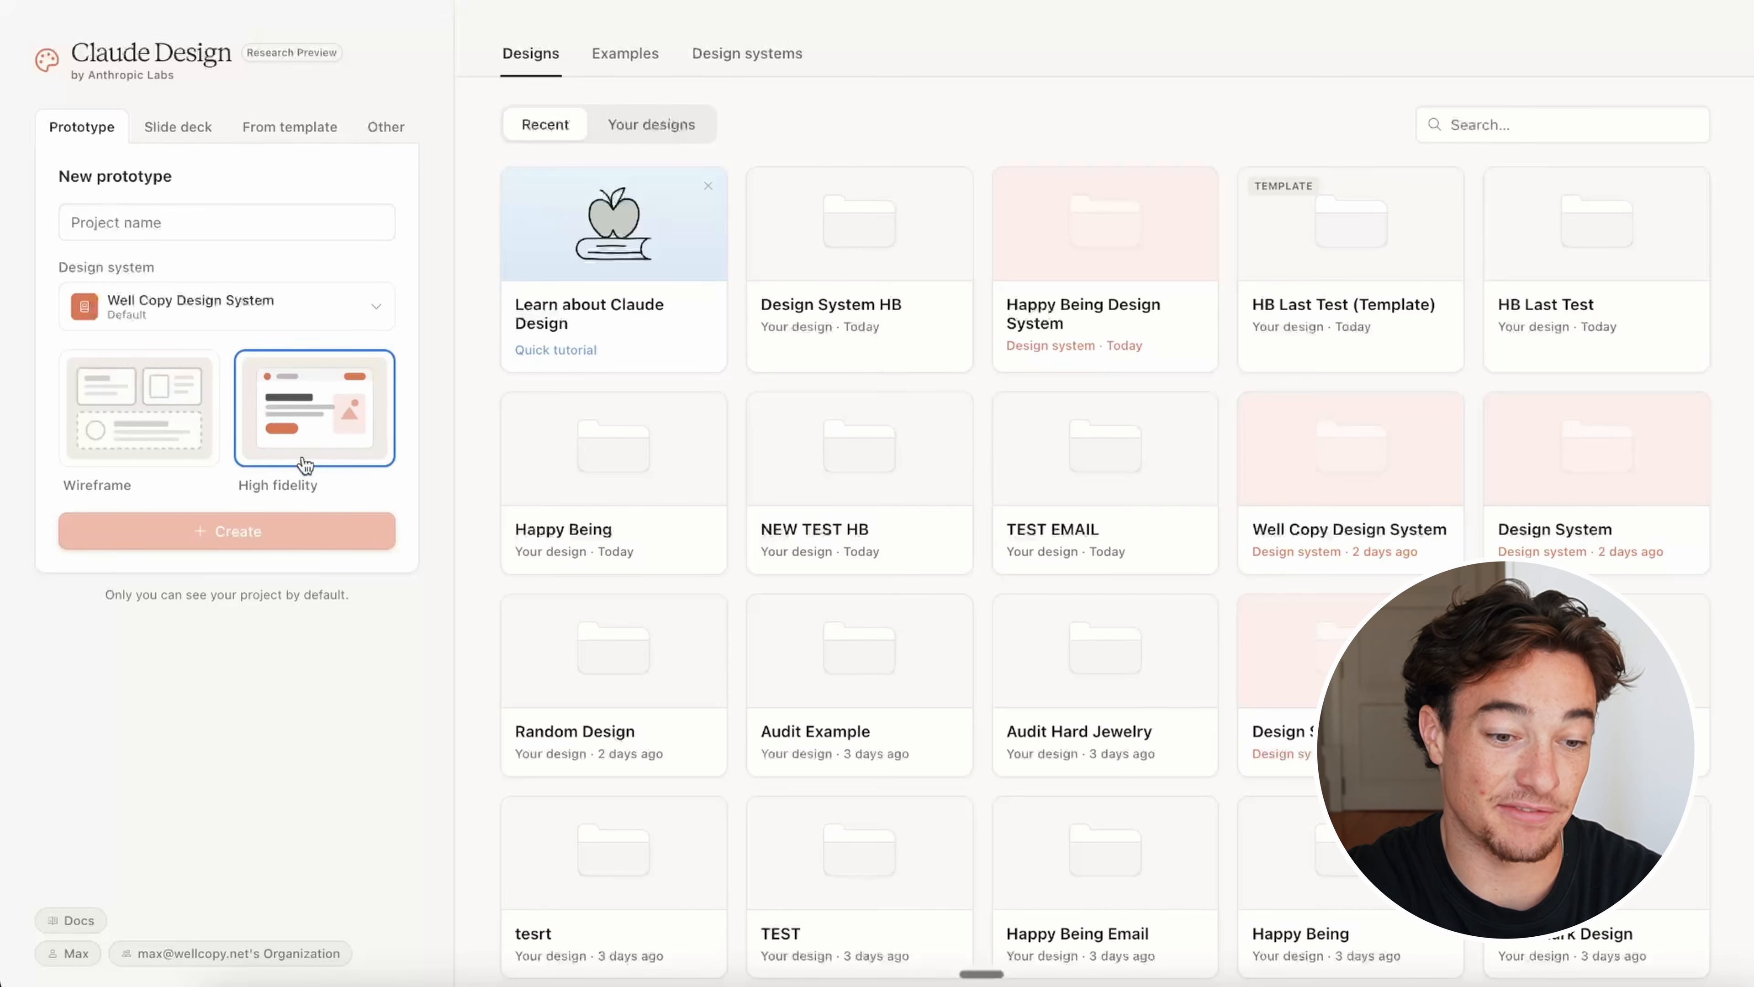
Step: Check the prototype's Wireframe and High fidelity options and the list of available design systems, keeping High fidelity and Well Copy Design System
click(149, 447)
click(314, 413)
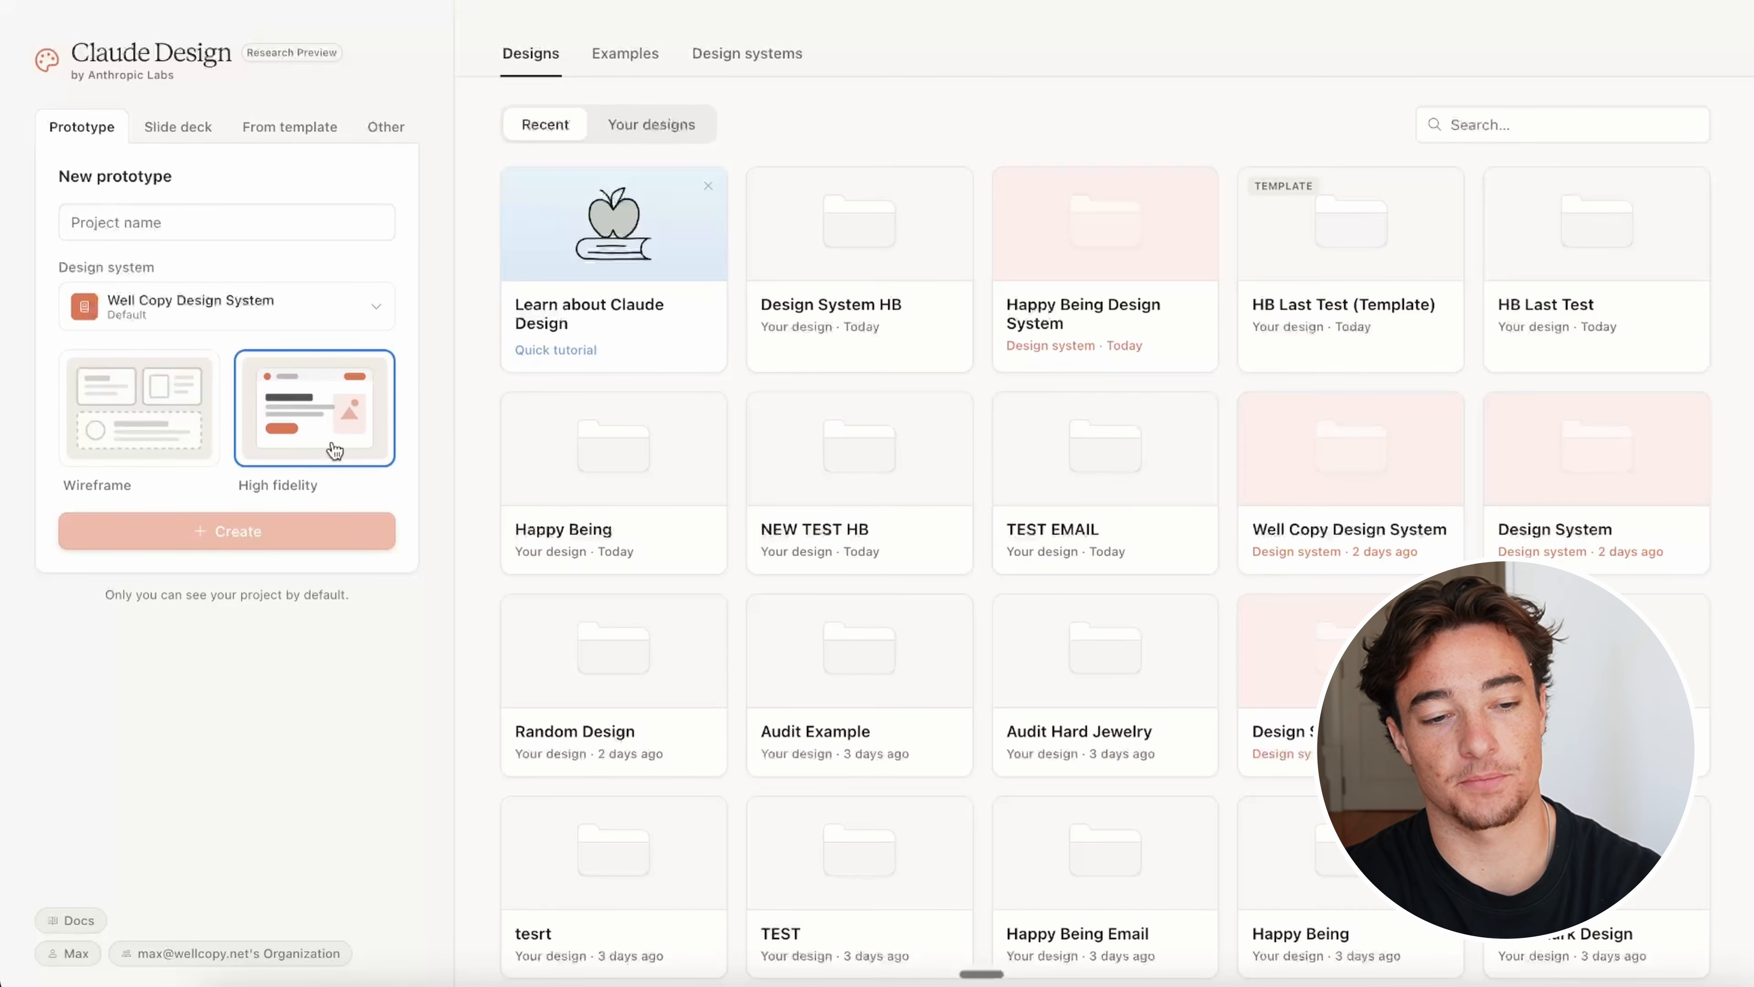
click(302, 311)
click(419, 325)
click(347, 323)
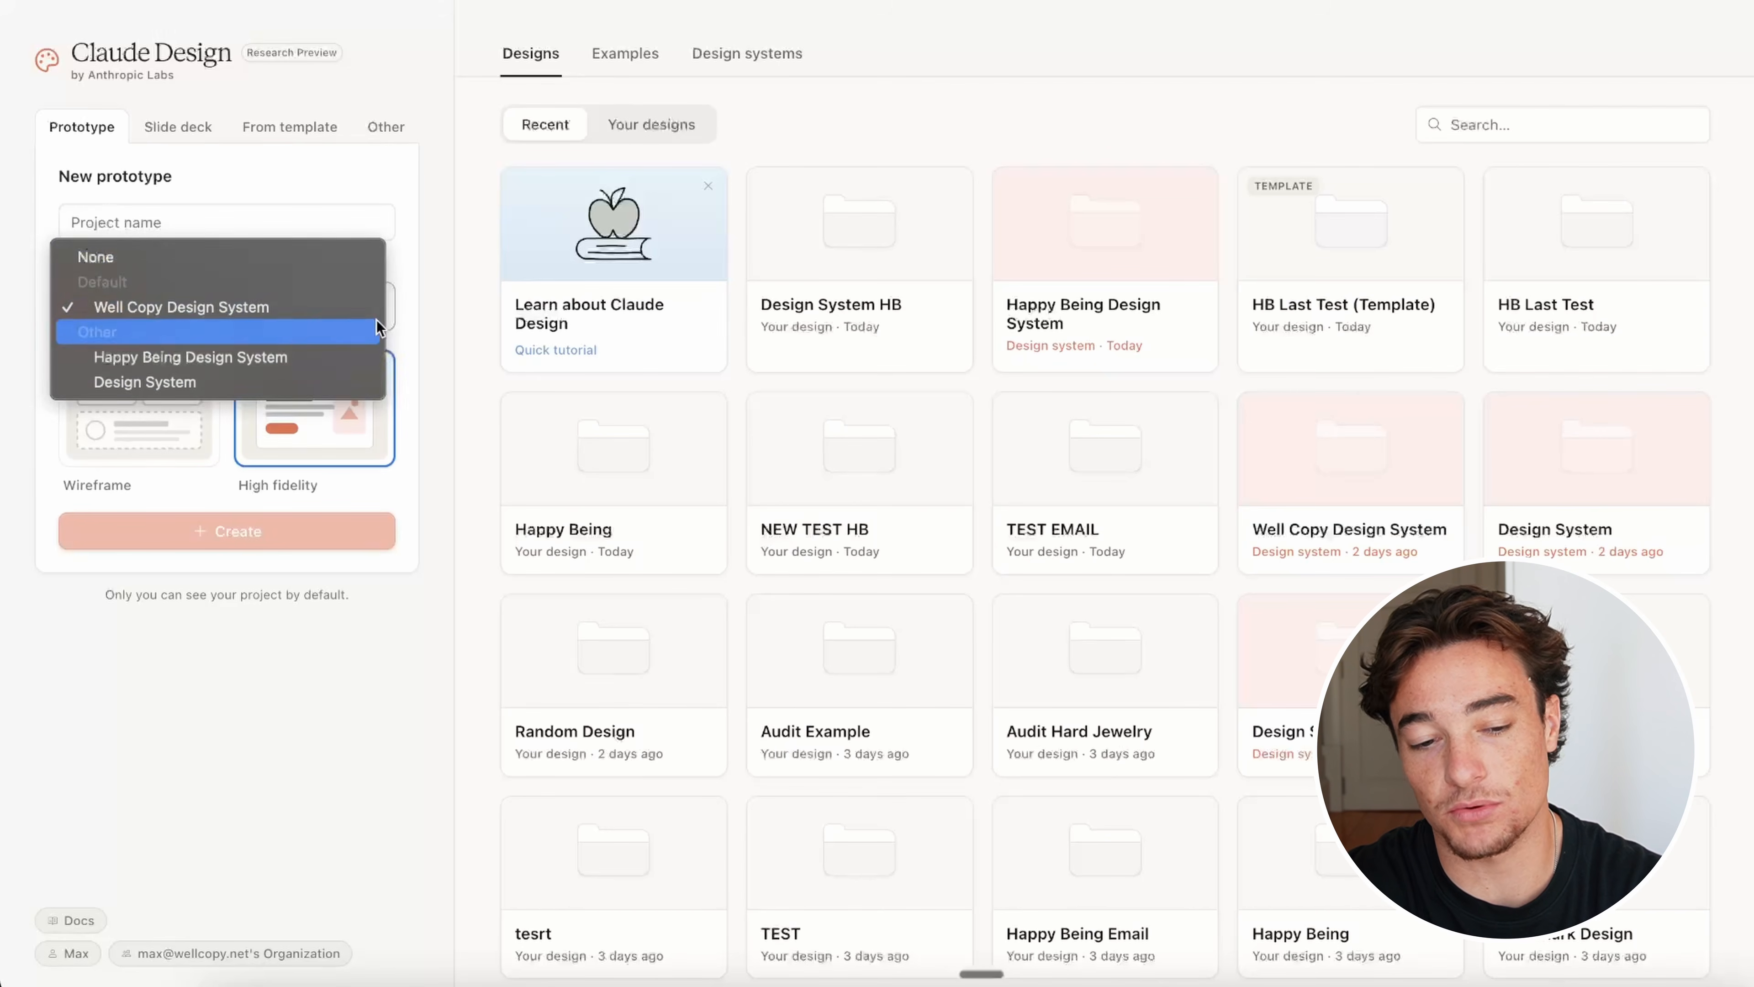
click(434, 325)
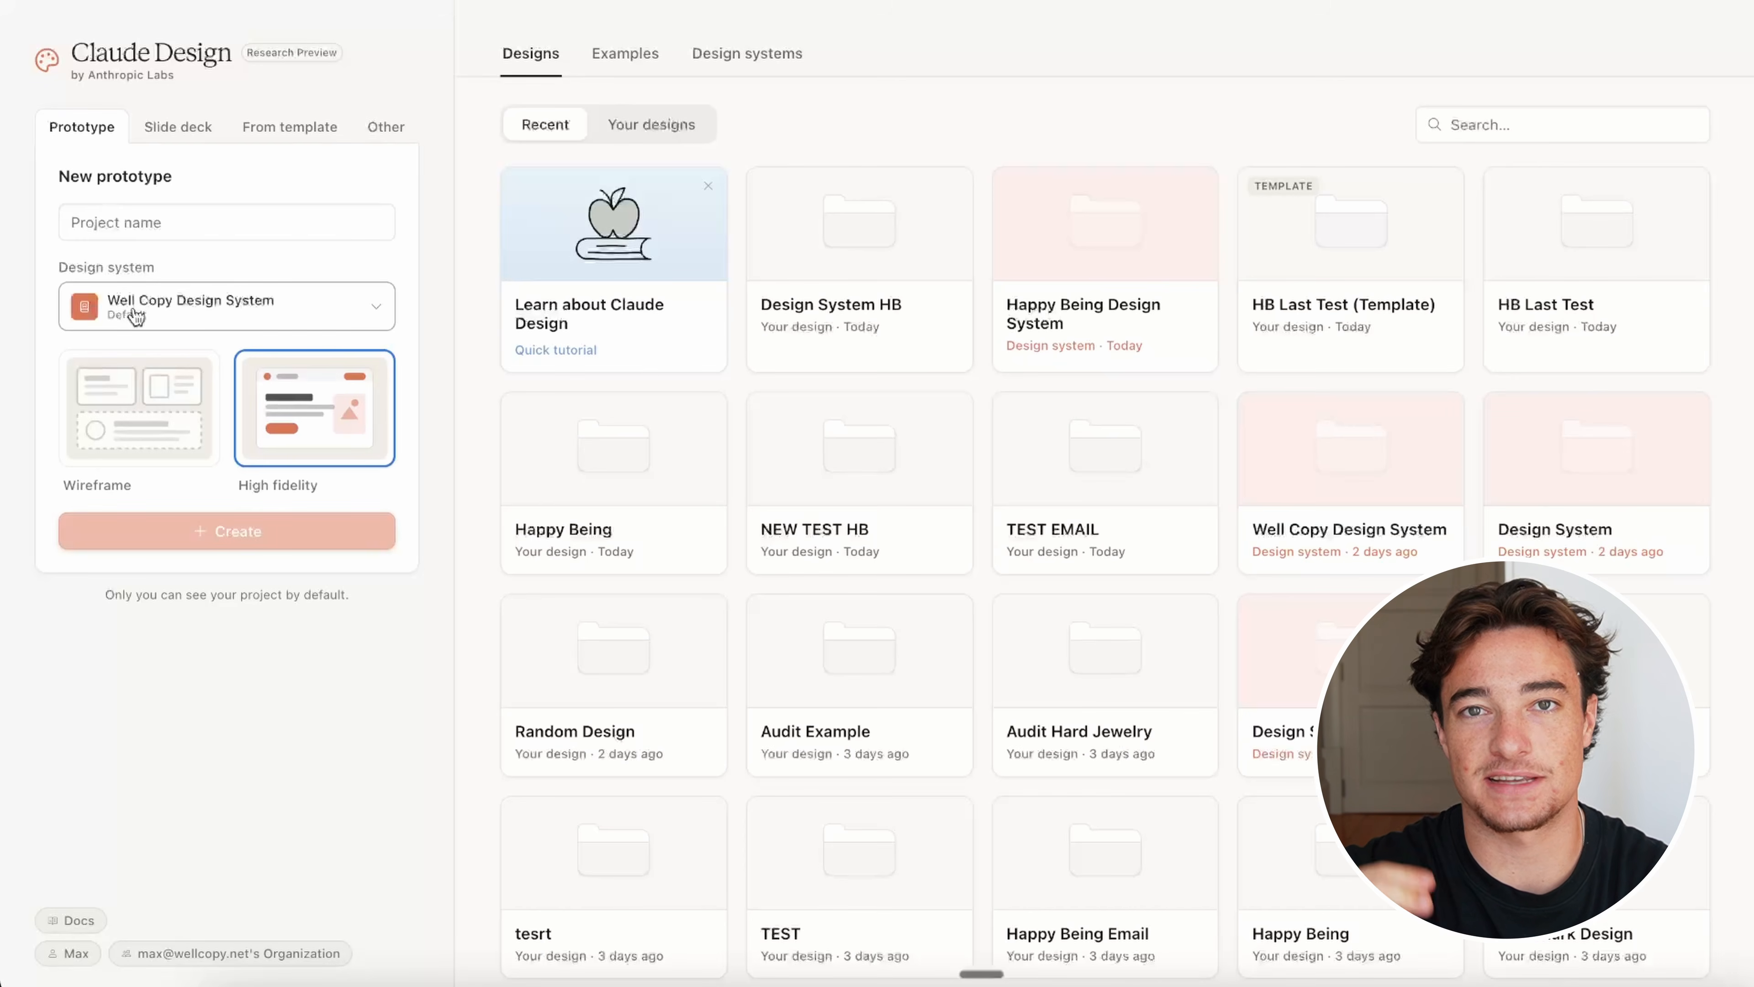
Step: Name the new prototype "Email Design" and open the design systems overview
click(158, 226)
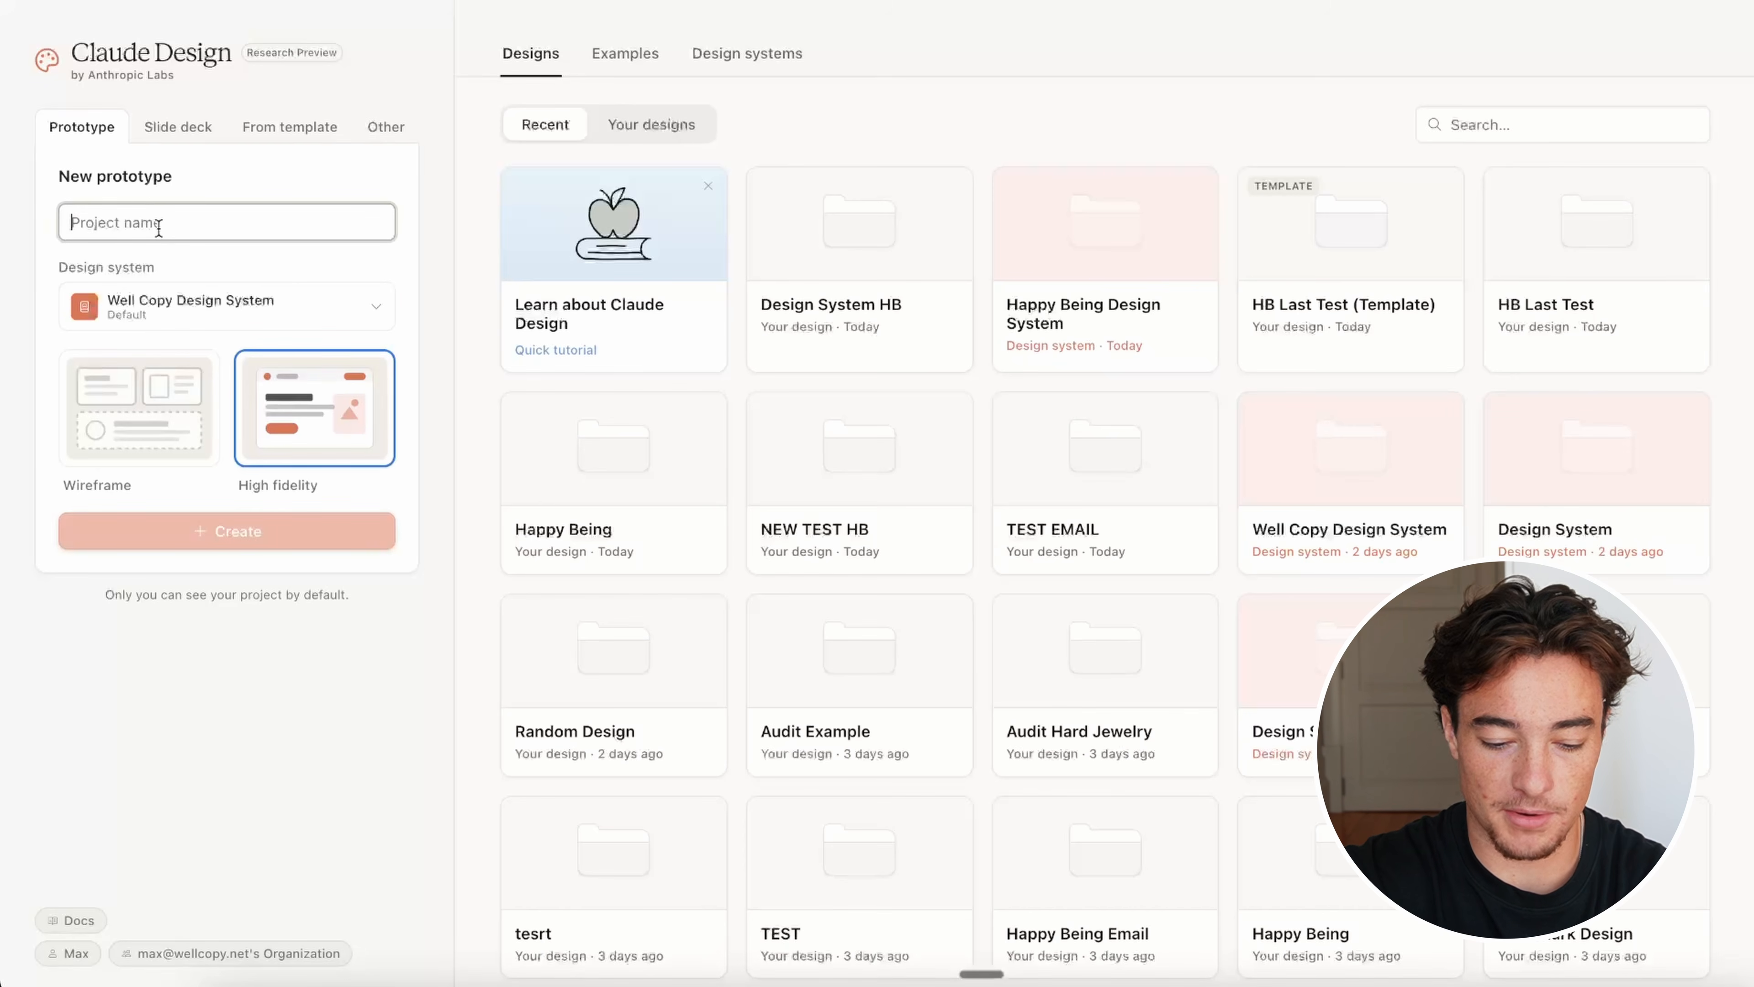
text(Email Design)
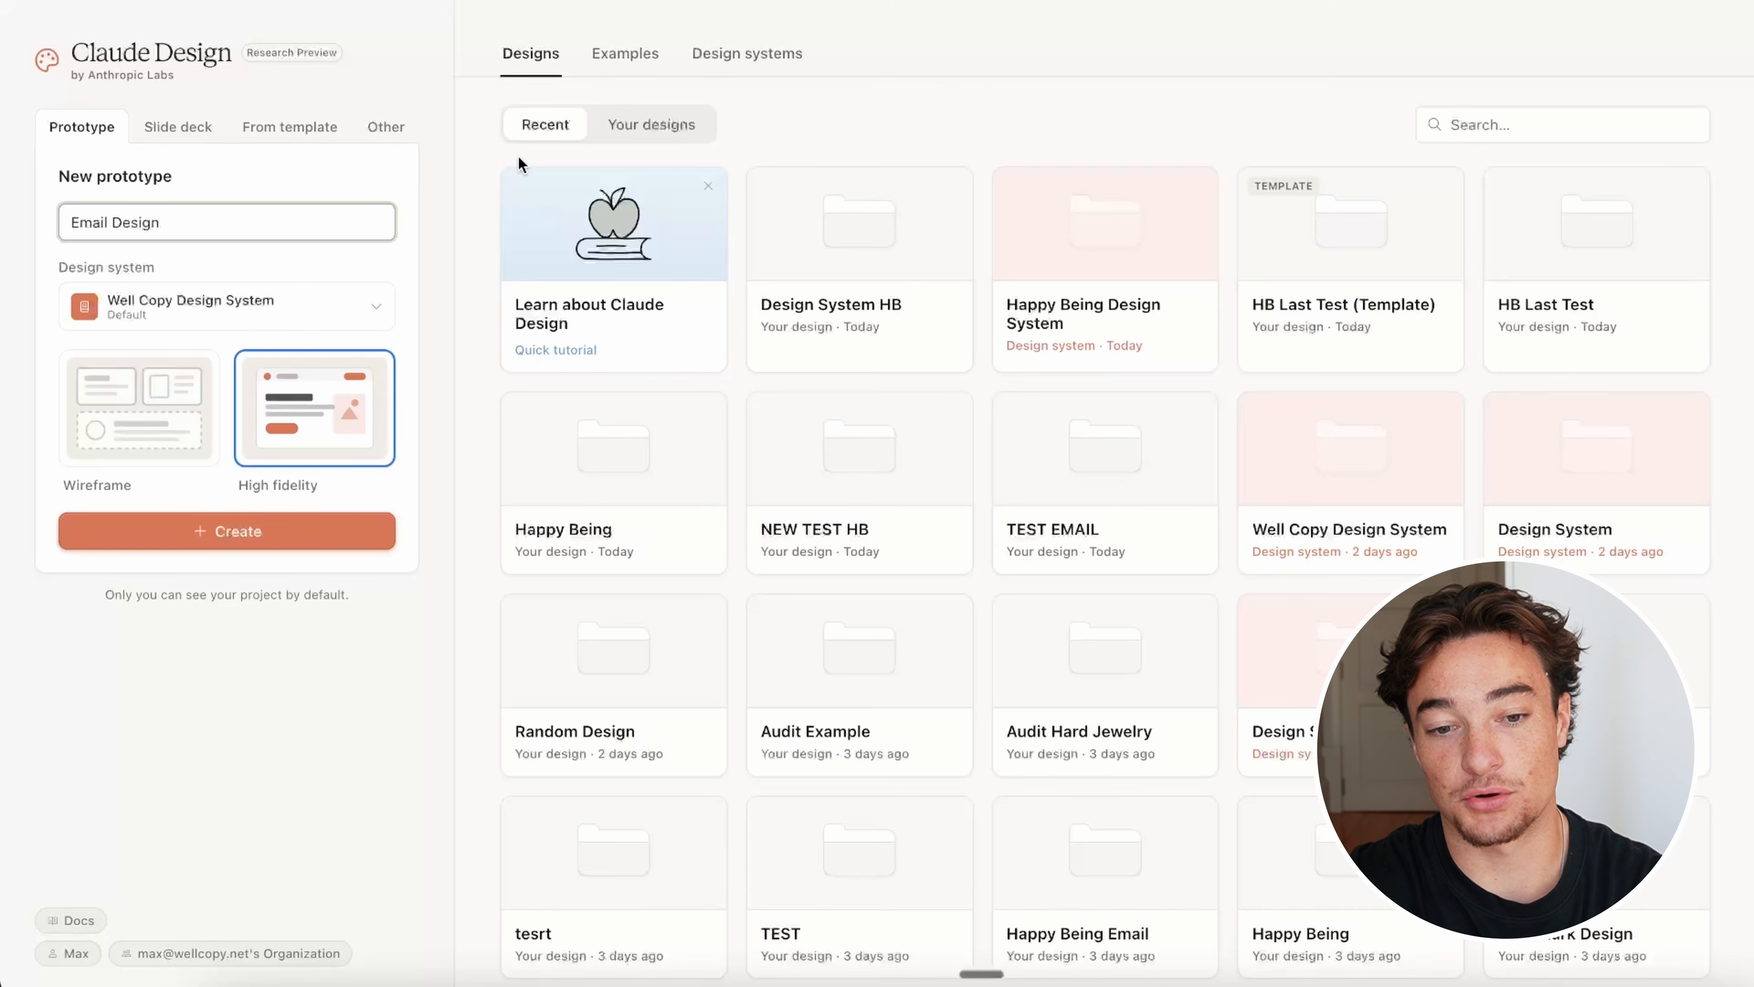
click(769, 61)
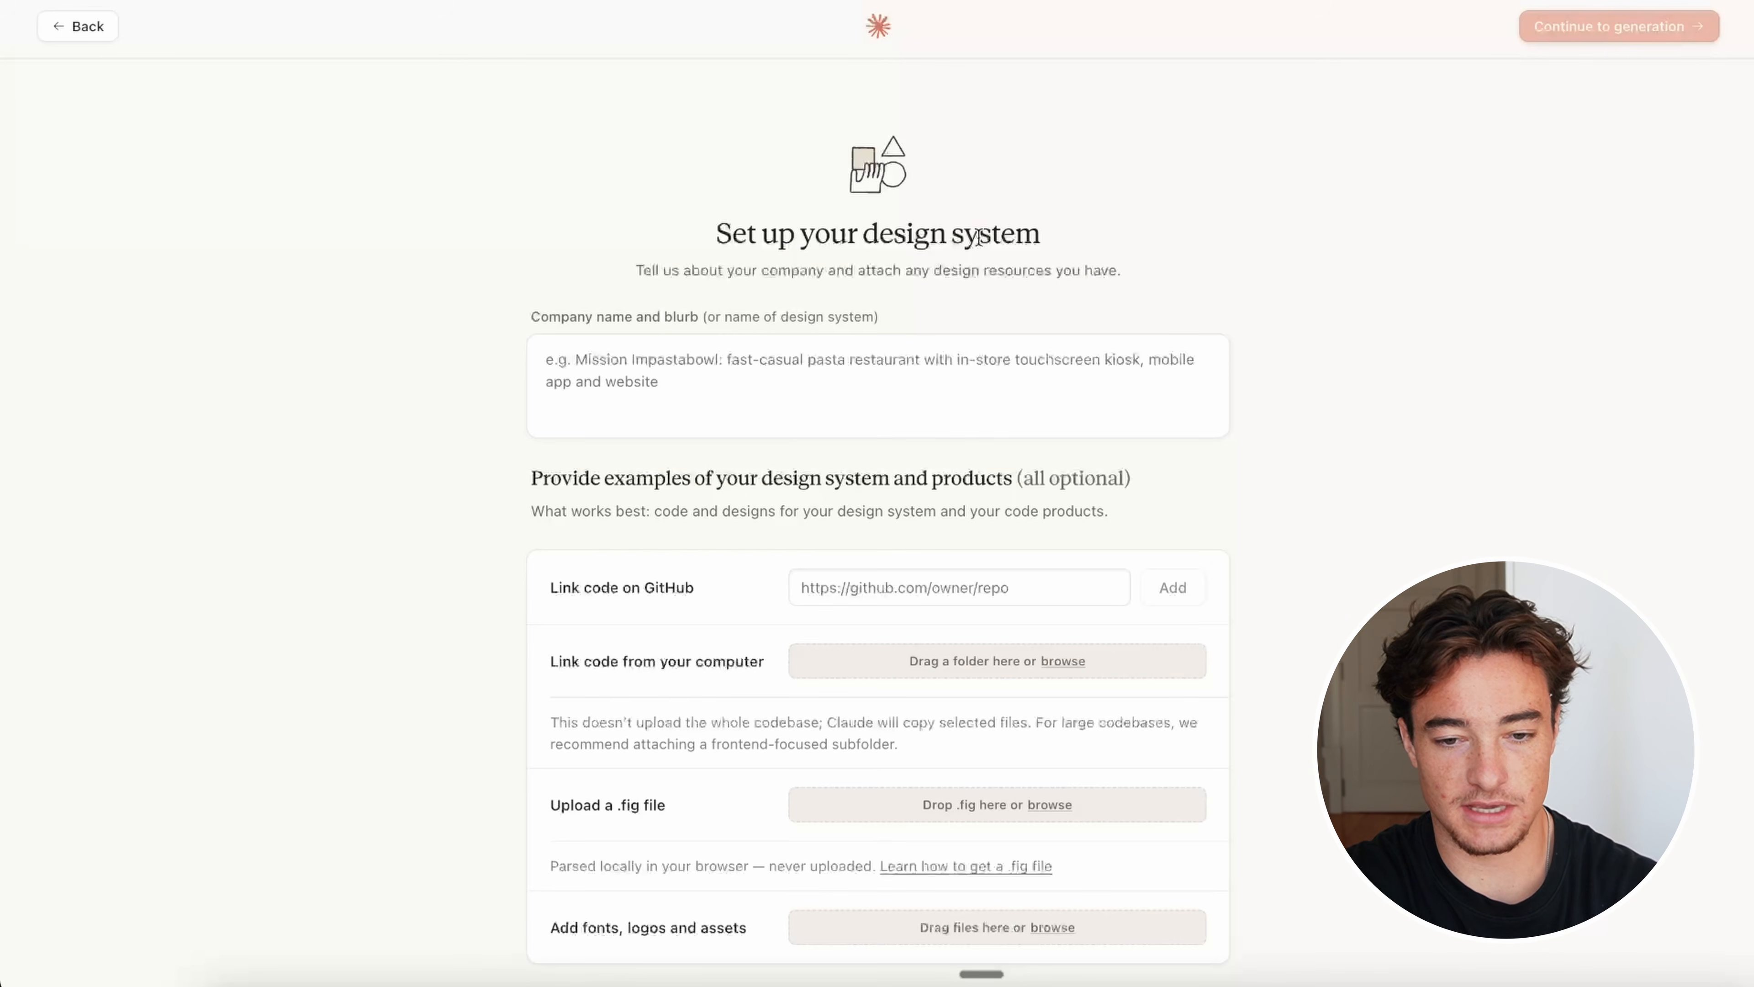
Step: Examine the design system setup form: company blurb, code links, .fig upload, fonts, logos and assets, and other notes
scroll(886, 214, down, 4)
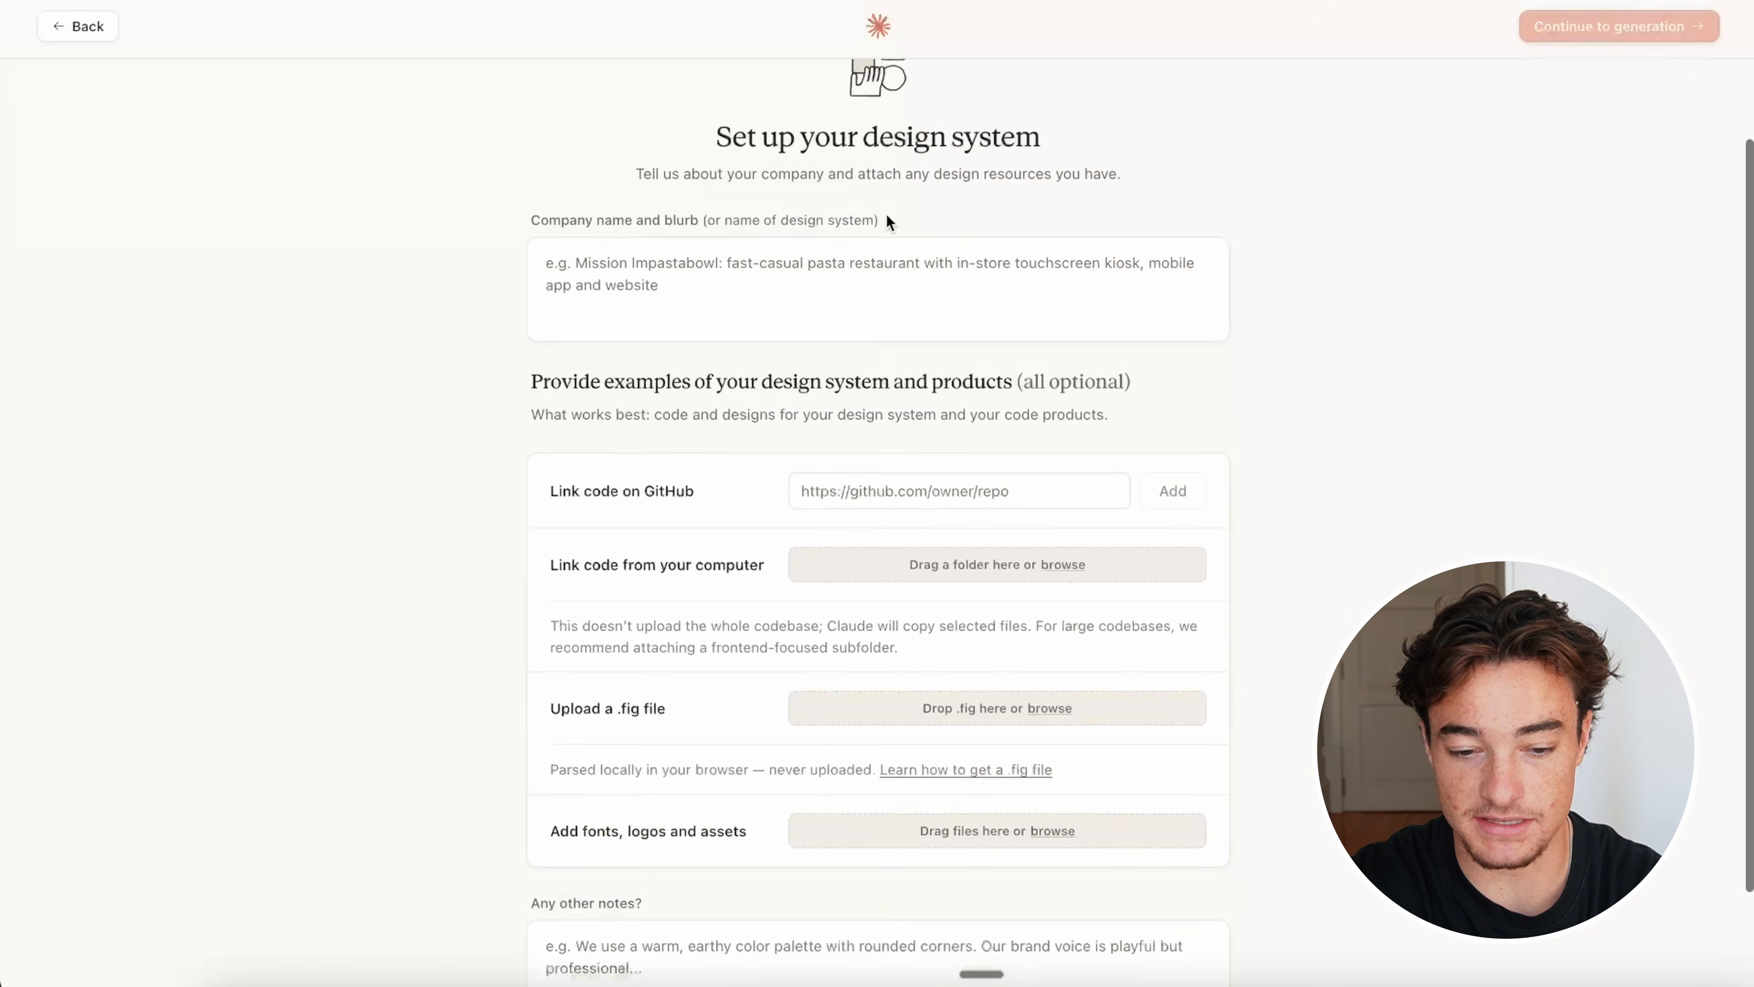
scroll(886, 214, up, 4)
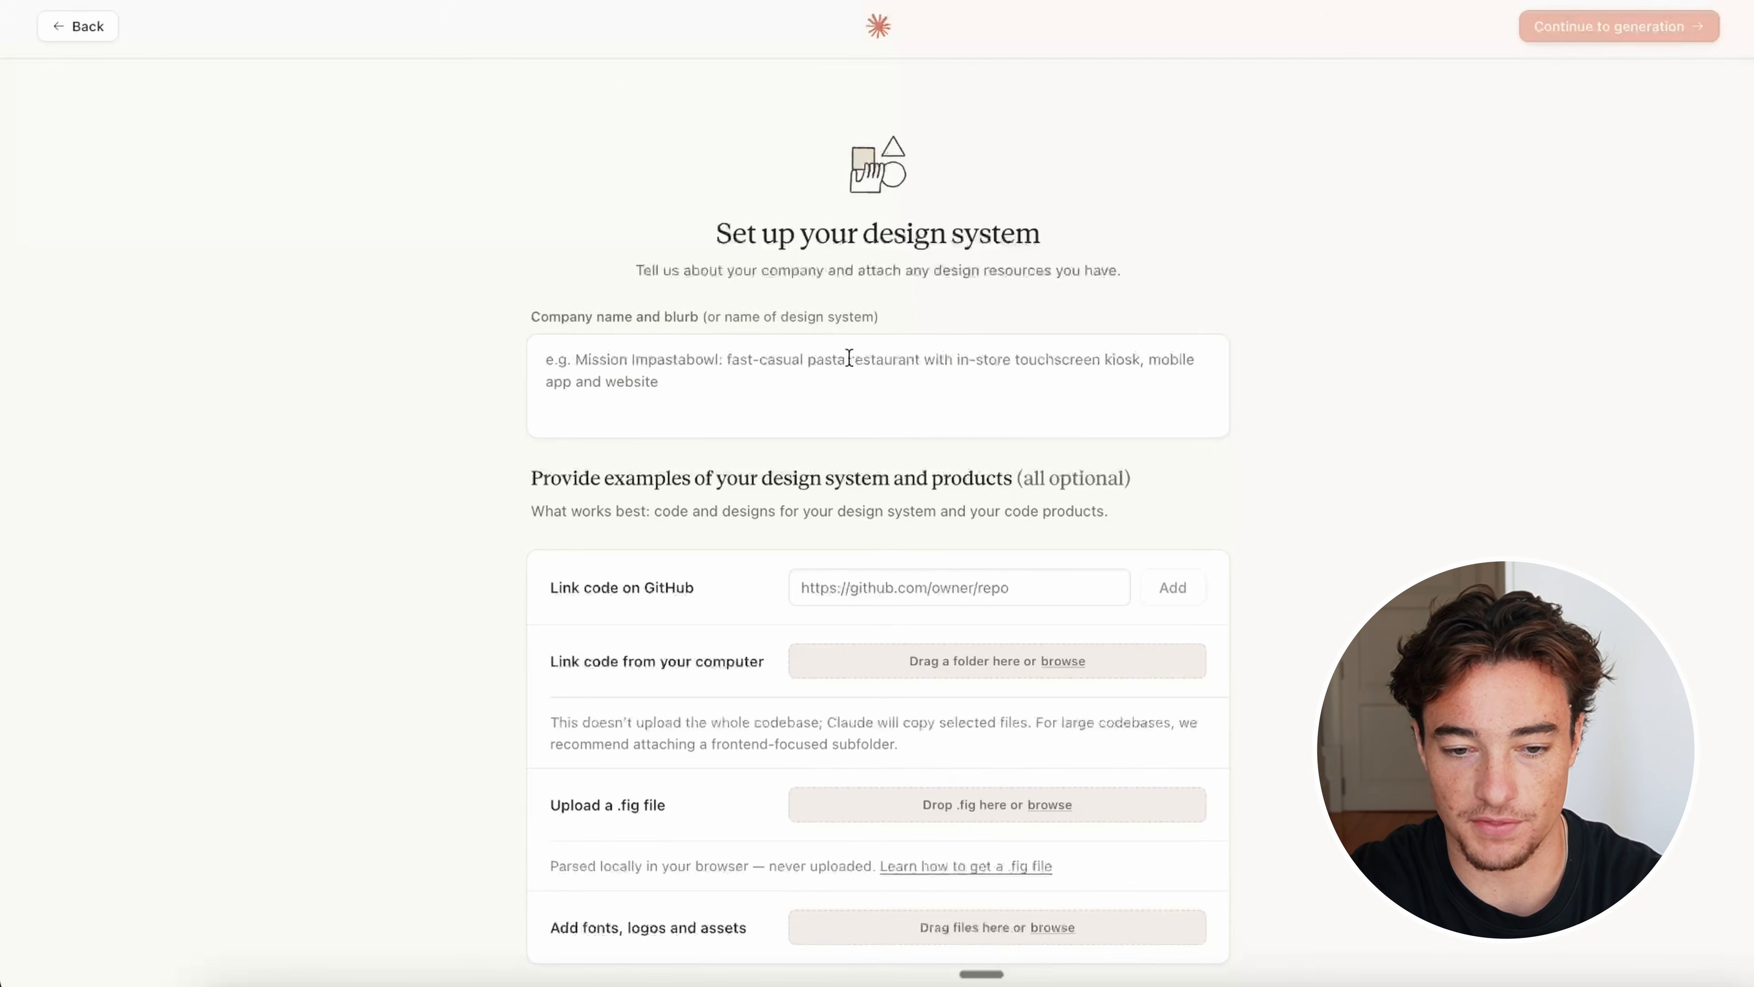
click(848, 358)
scroll(849, 358, down, 3)
scroll(685, 189, down, 1)
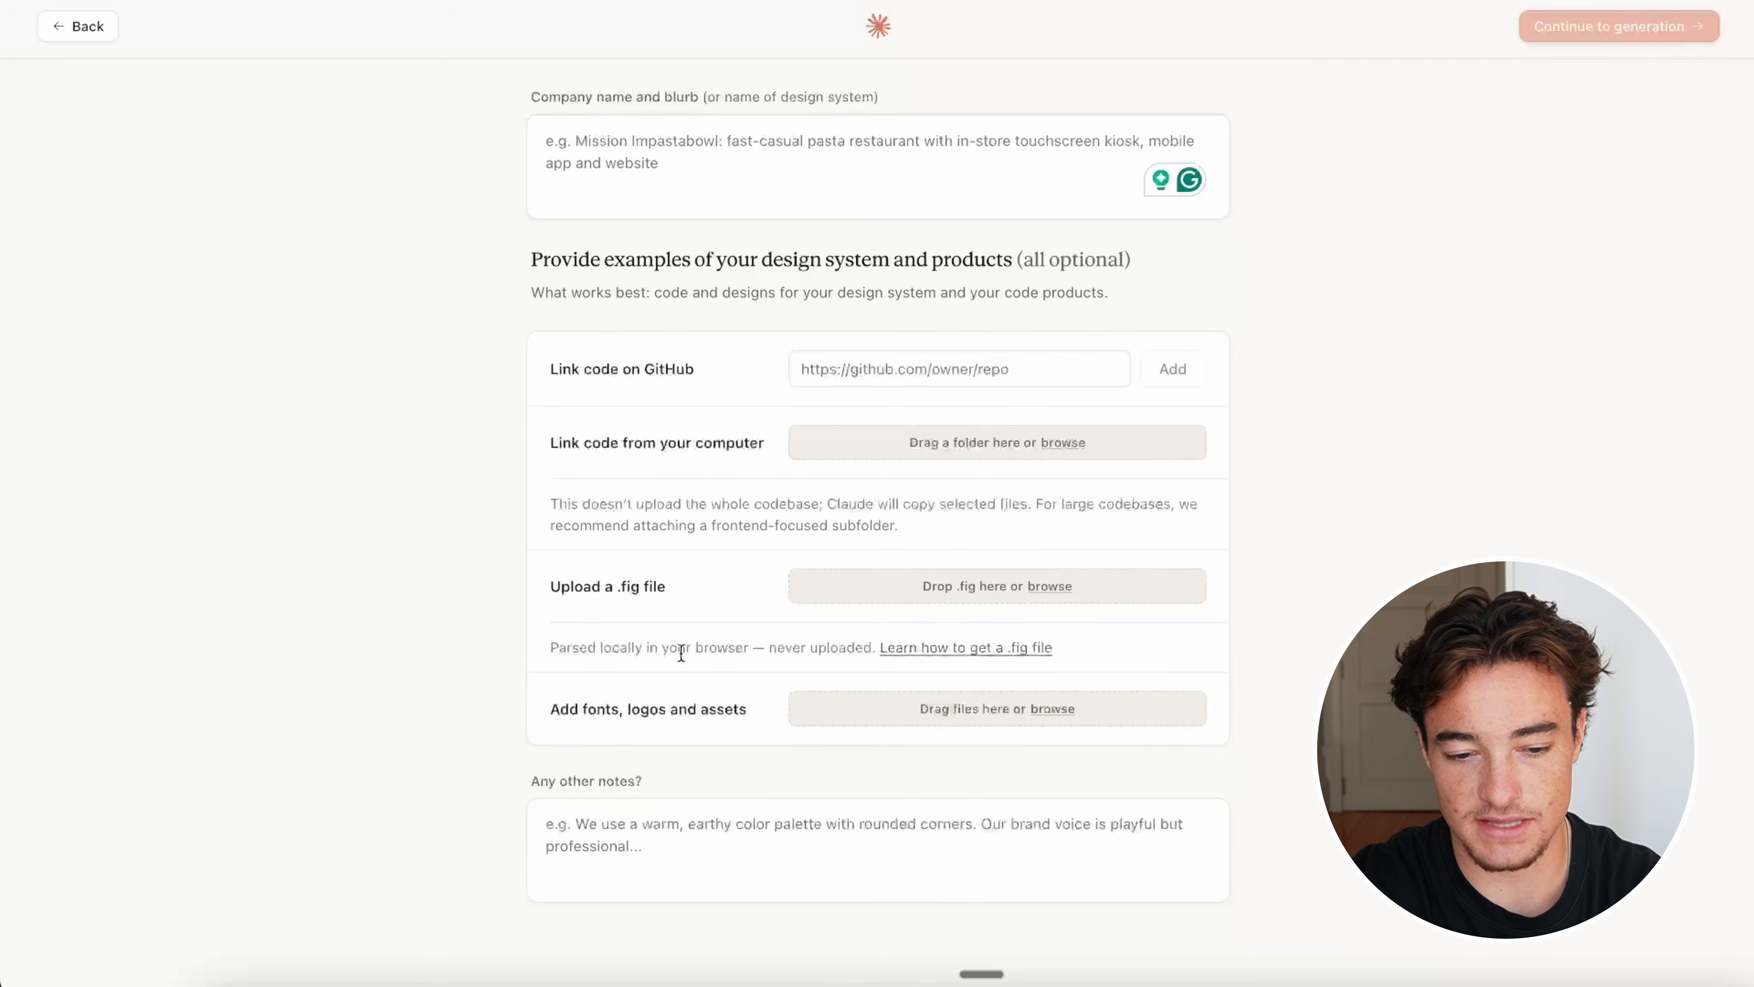
drag(681, 585, 550, 586)
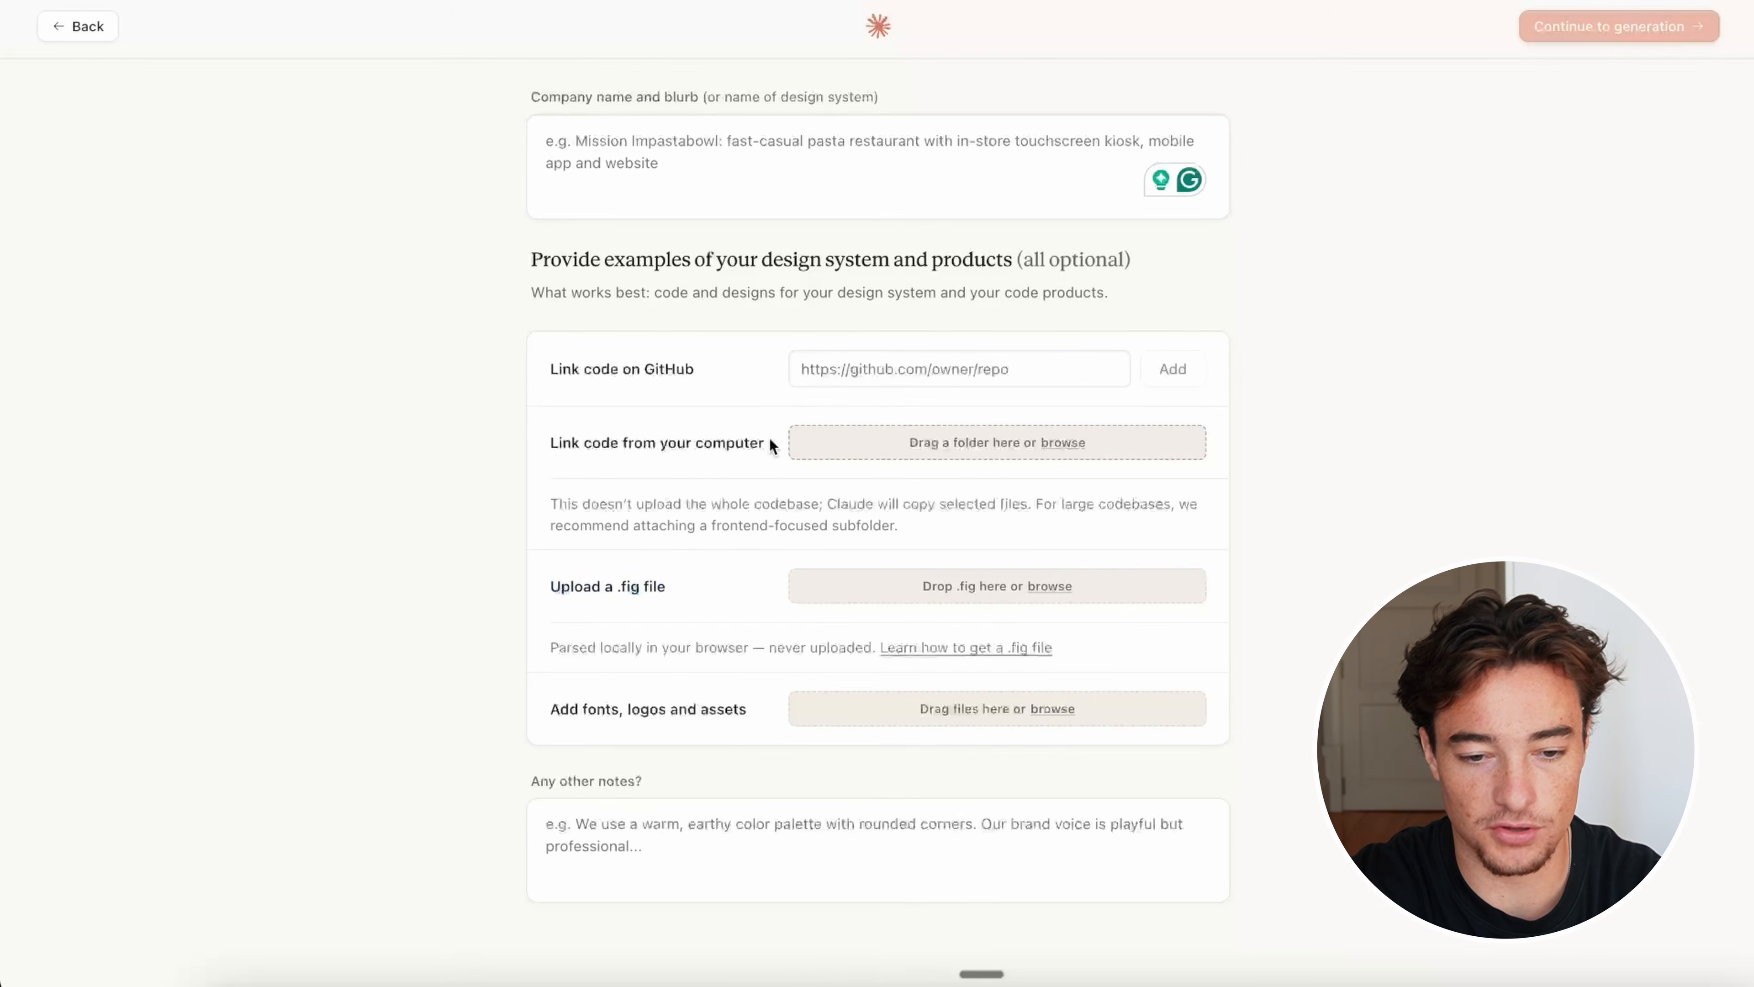
drag(769, 437, 550, 445)
drag(758, 708, 551, 705)
click(654, 870)
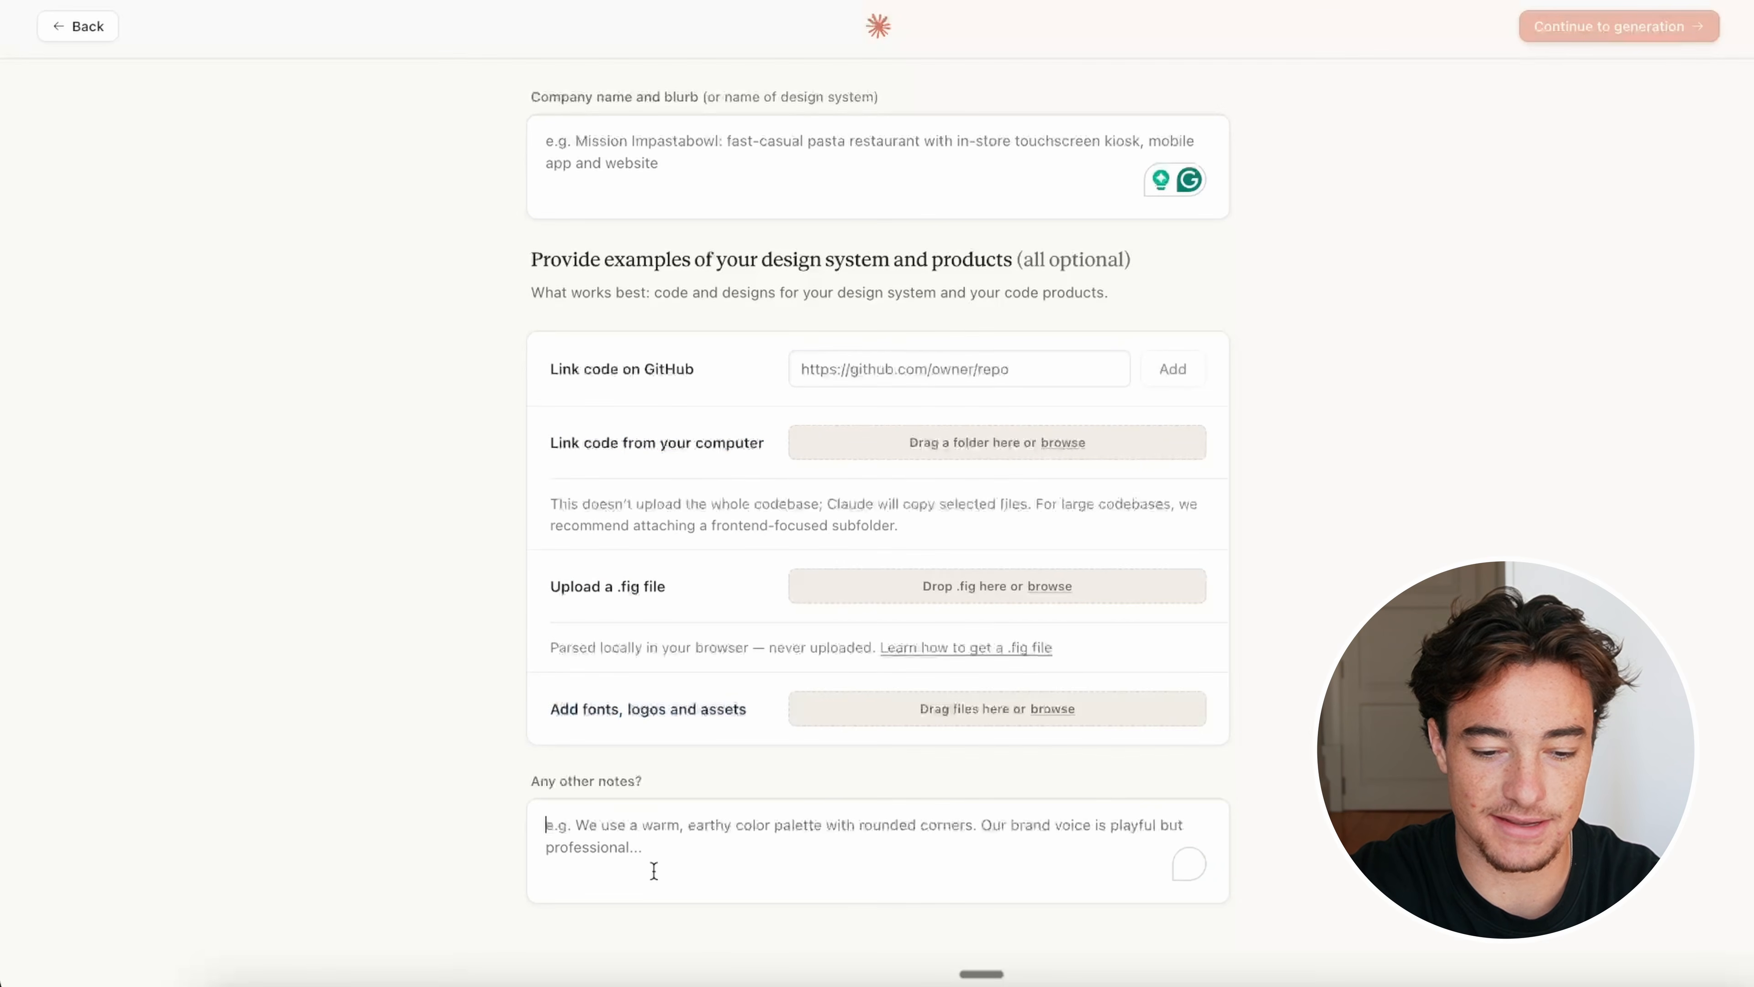
scroll(654, 870, up, 3)
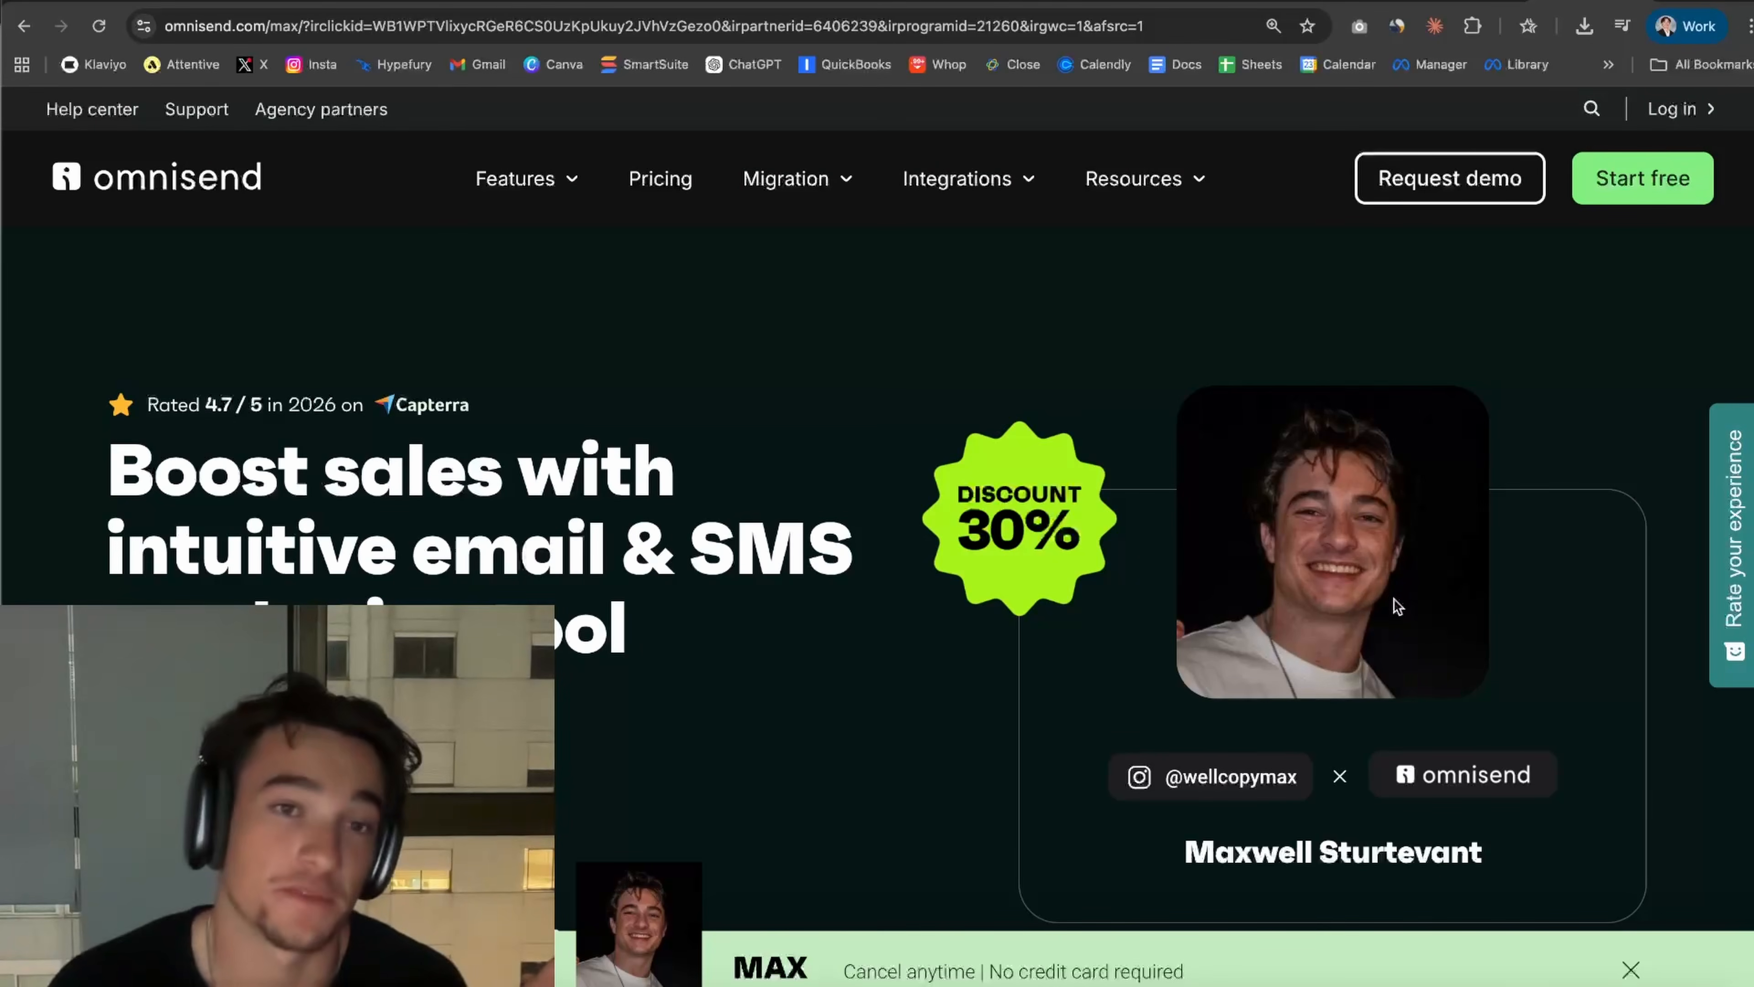
Step: Look through the Omnisend landing page for its discount offer, email templates and campaign features
scroll(1399, 606, down, 5)
scroll(1400, 599, down, 10)
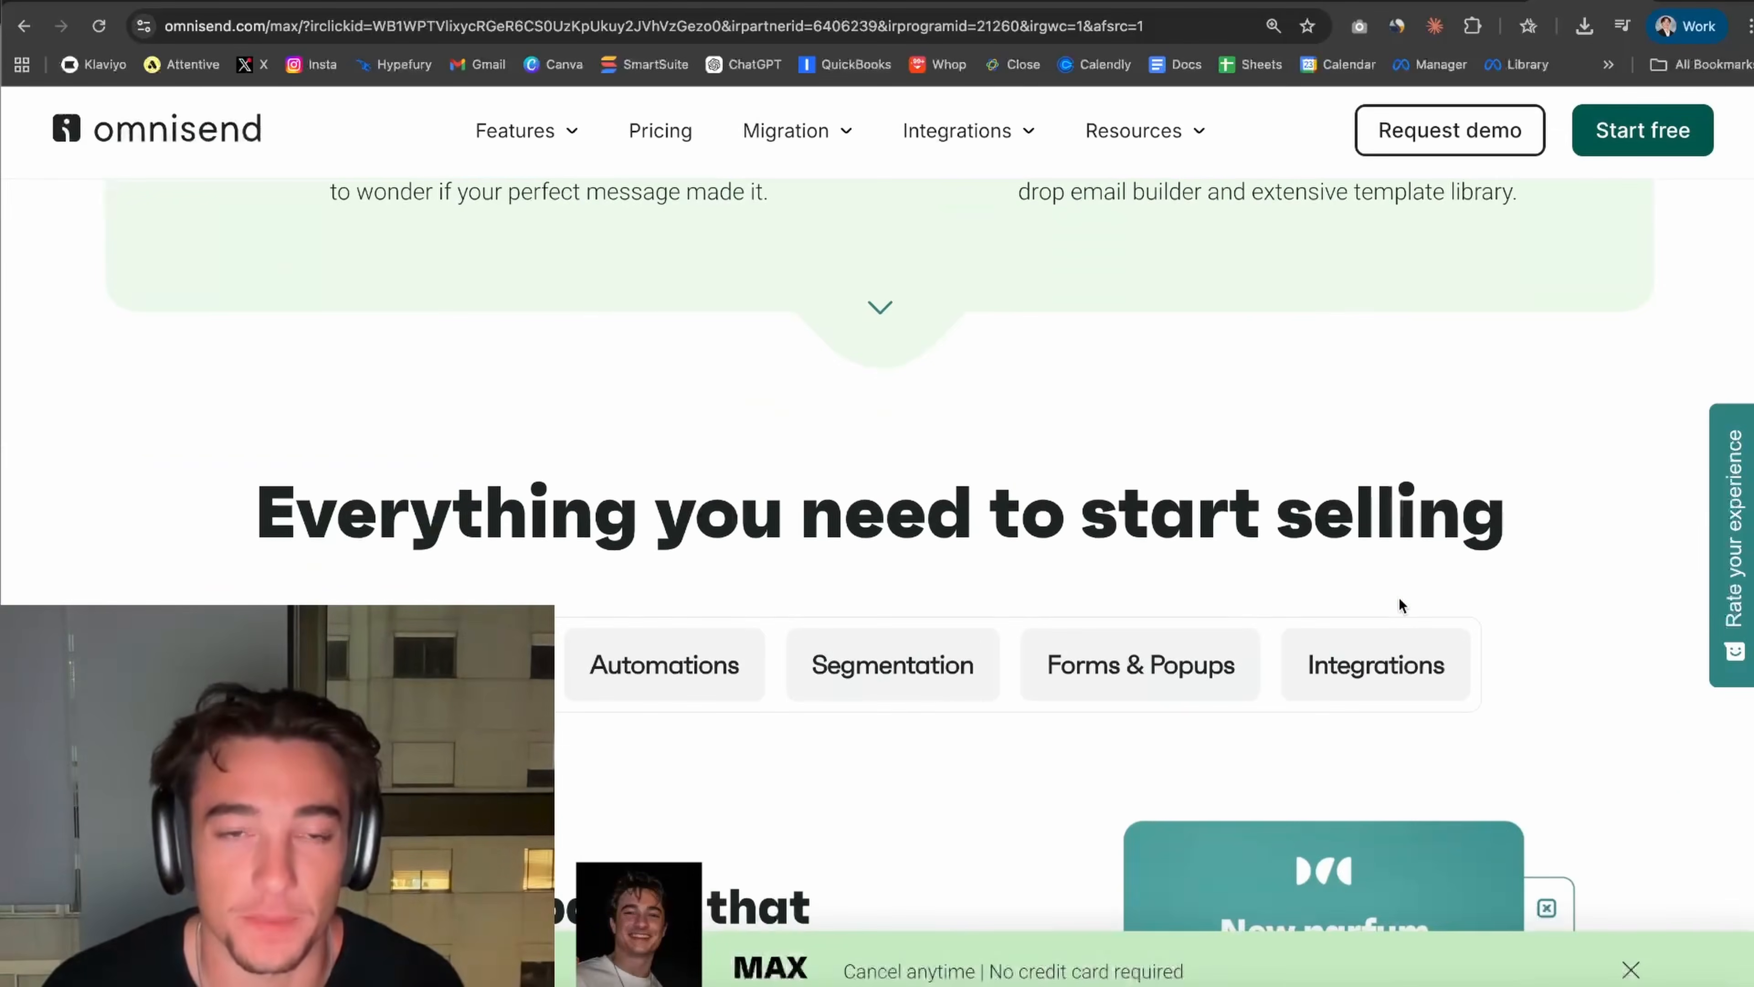
scroll(1399, 596, up, 15)
scroll(1398, 593, down, 8)
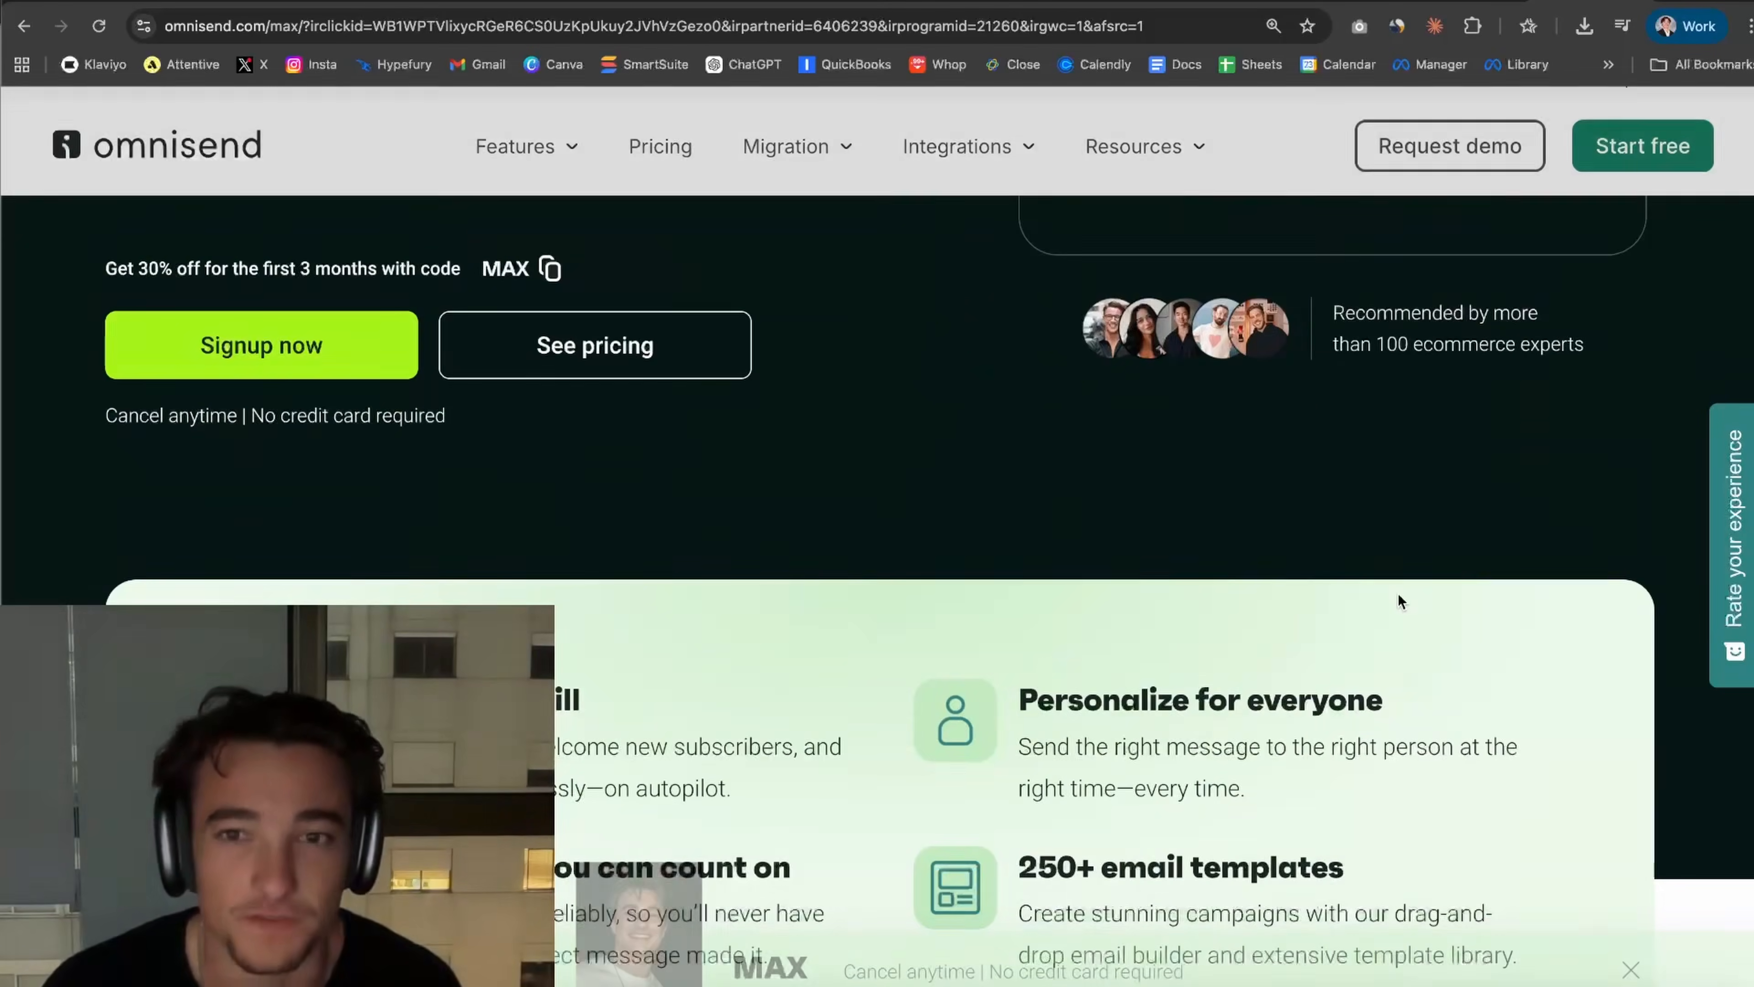
scroll(1398, 592, down, 8)
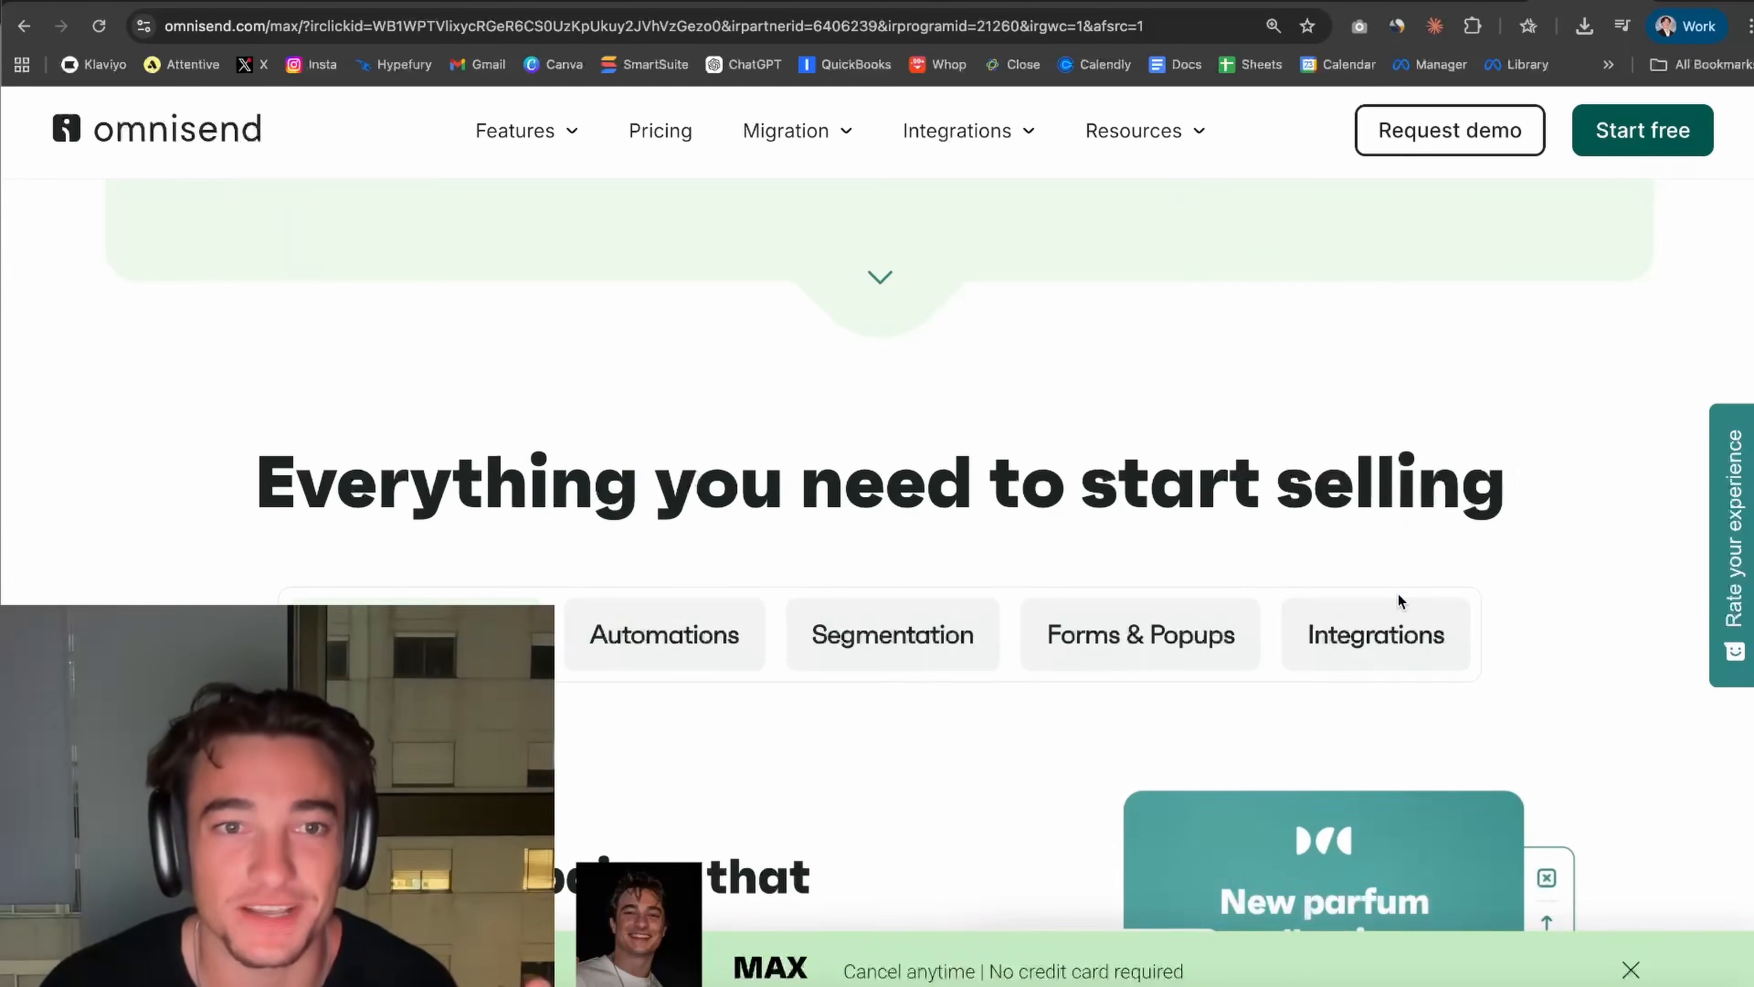
scroll(1398, 592, down, 5)
scroll(1398, 595, down, 5)
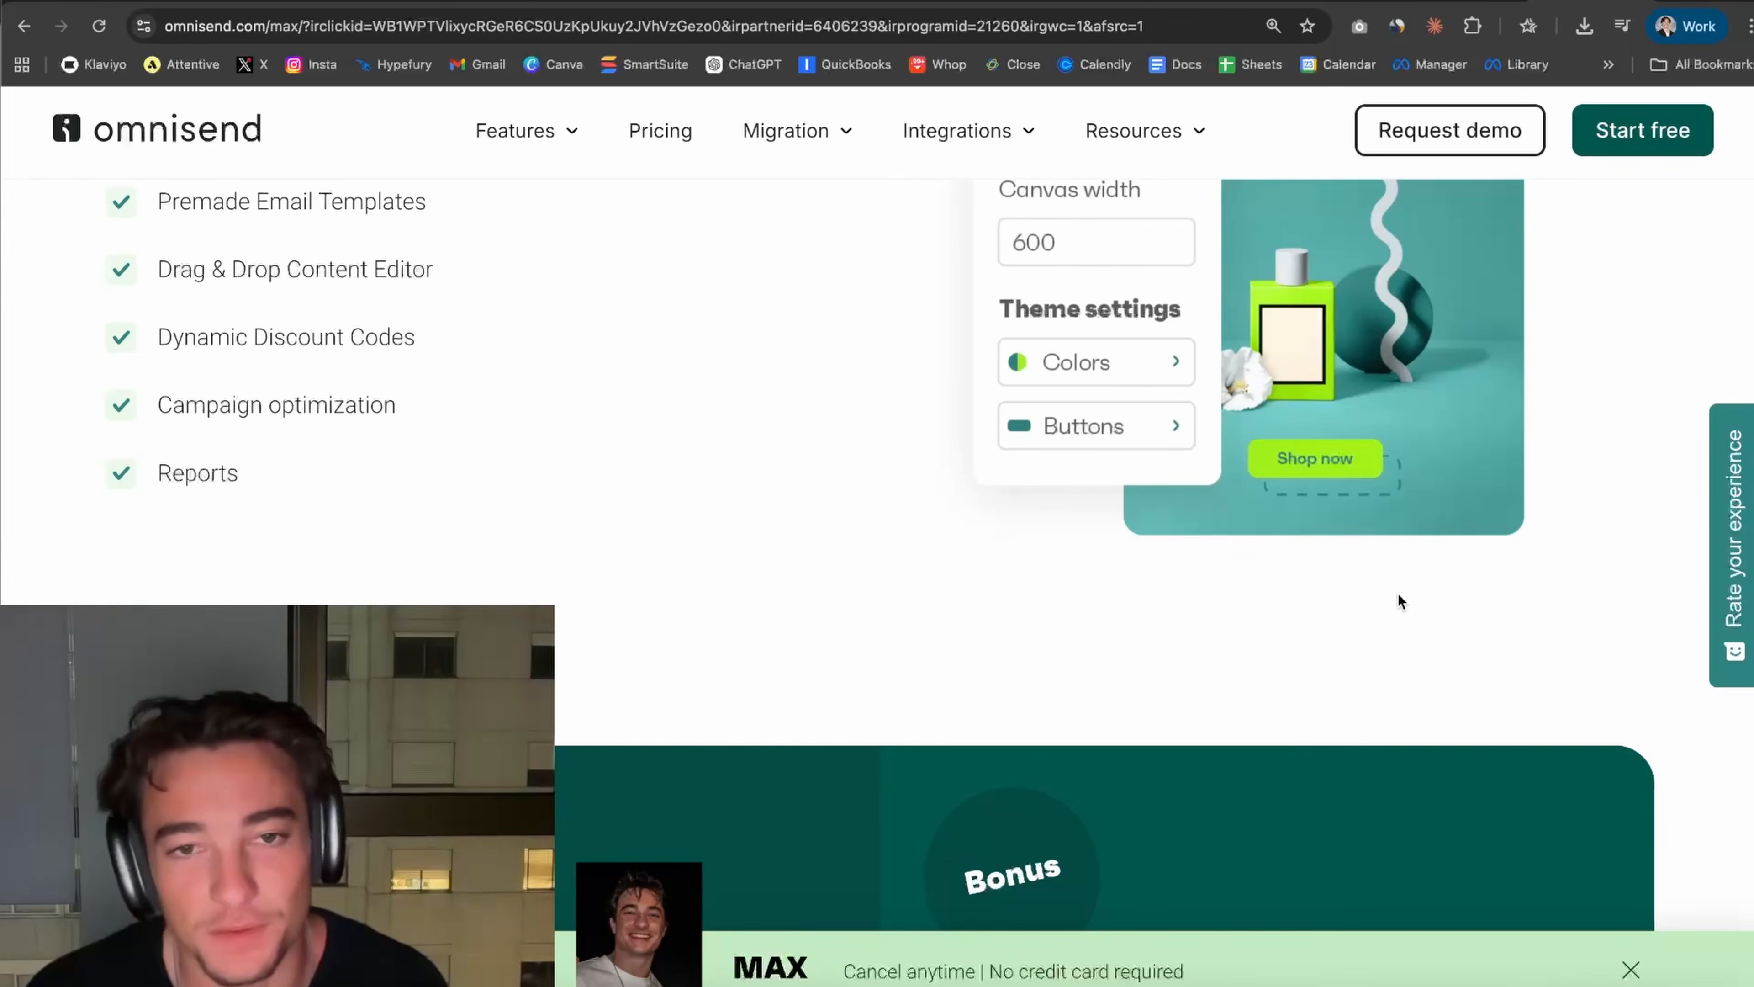
scroll(1398, 592, down, 5)
scroll(1398, 594, up, 12)
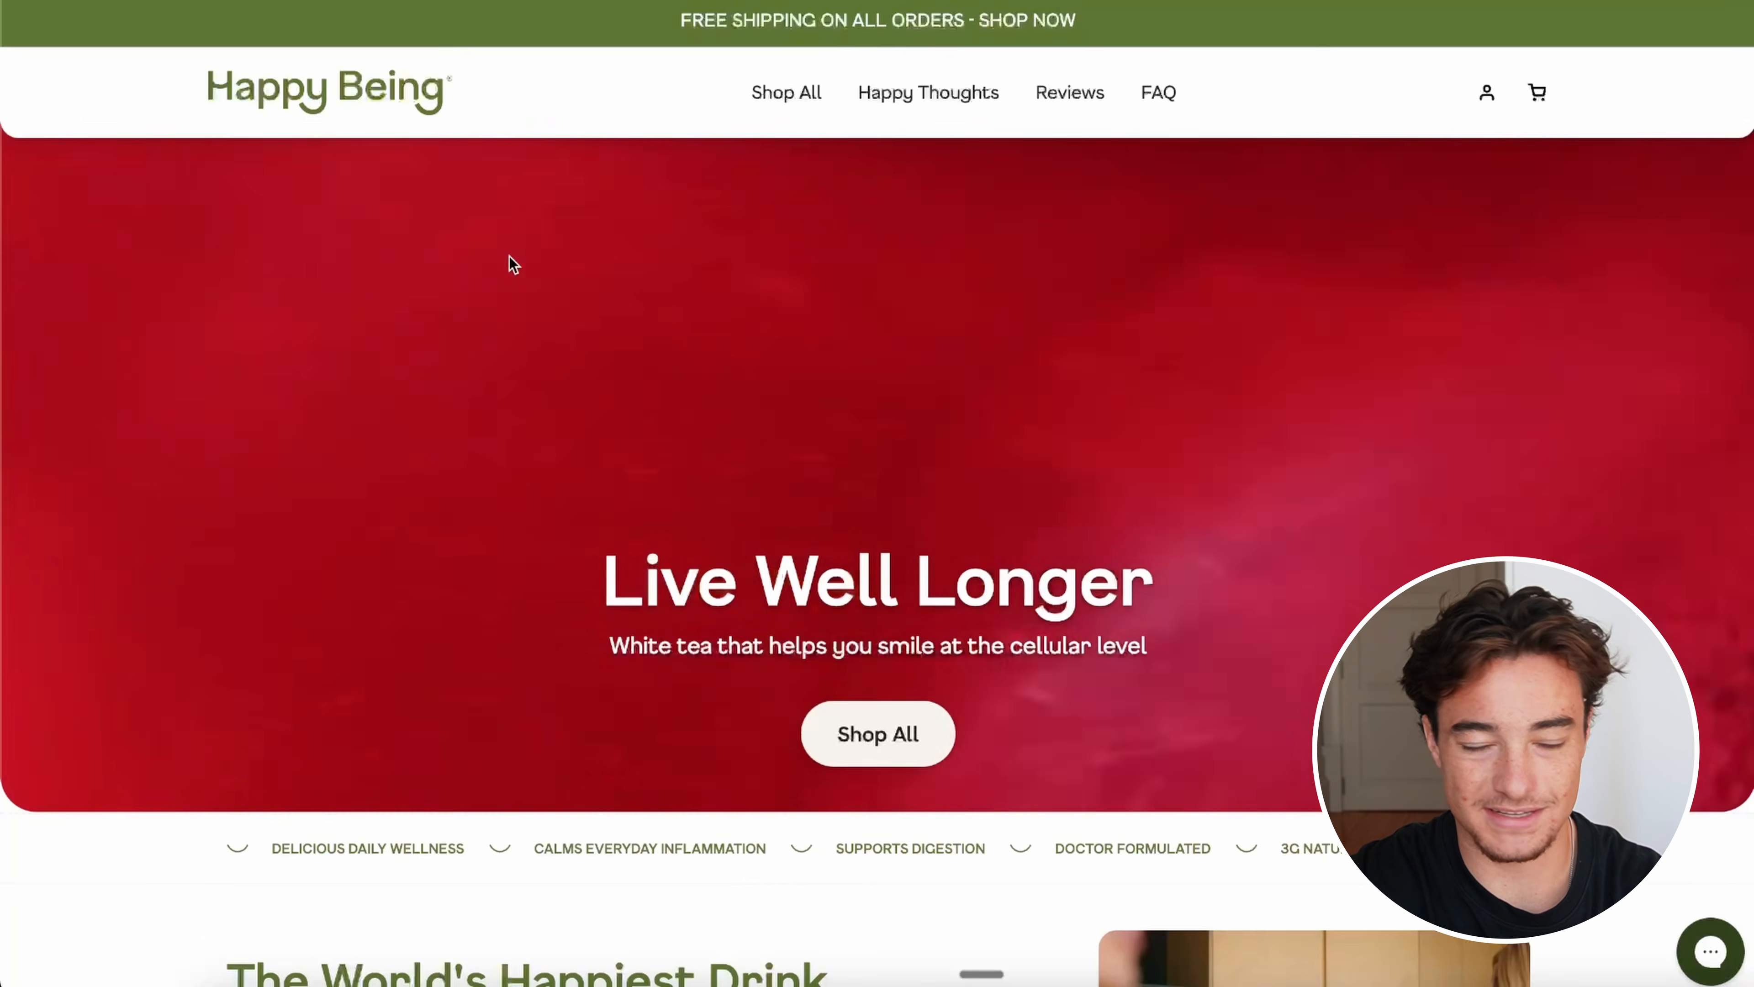
Step: Review the Happy Being homepage, including its flavors, ingredients, white tea information and customer videos
scroll(824, 503, down, 1)
scroll(824, 503, down, 5)
scroll(826, 484, down, 4)
scroll(839, 472, down, 5)
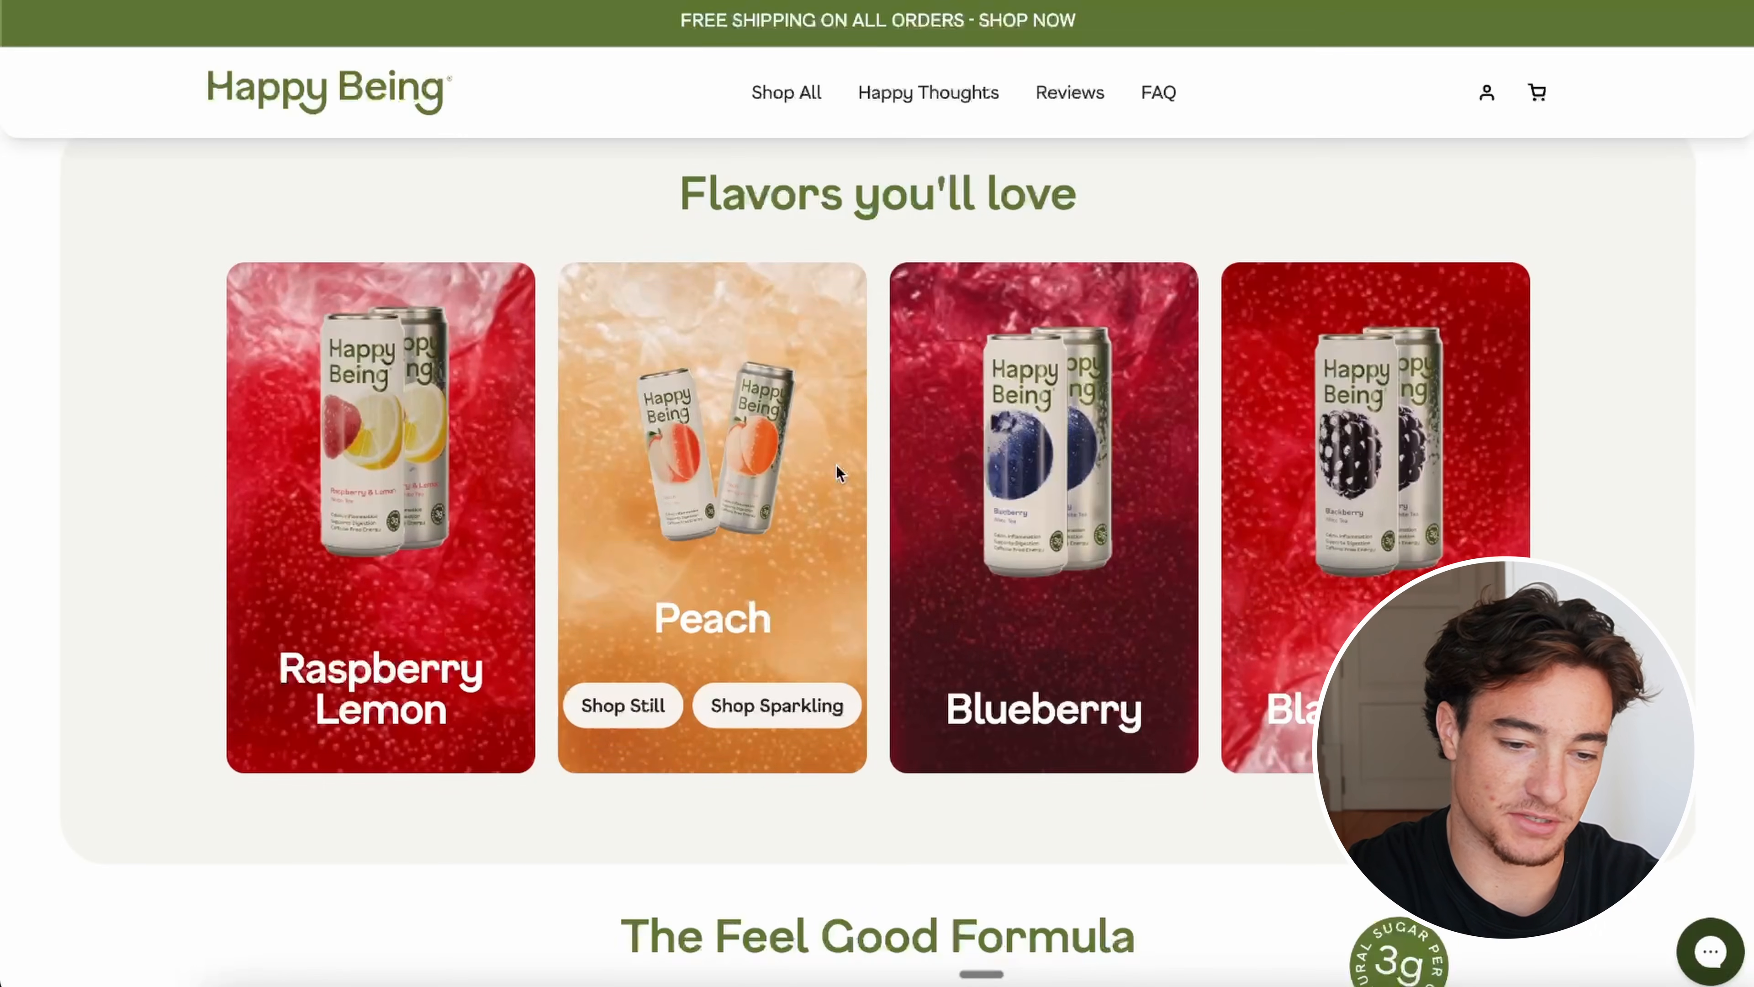
scroll(838, 472, down, 10)
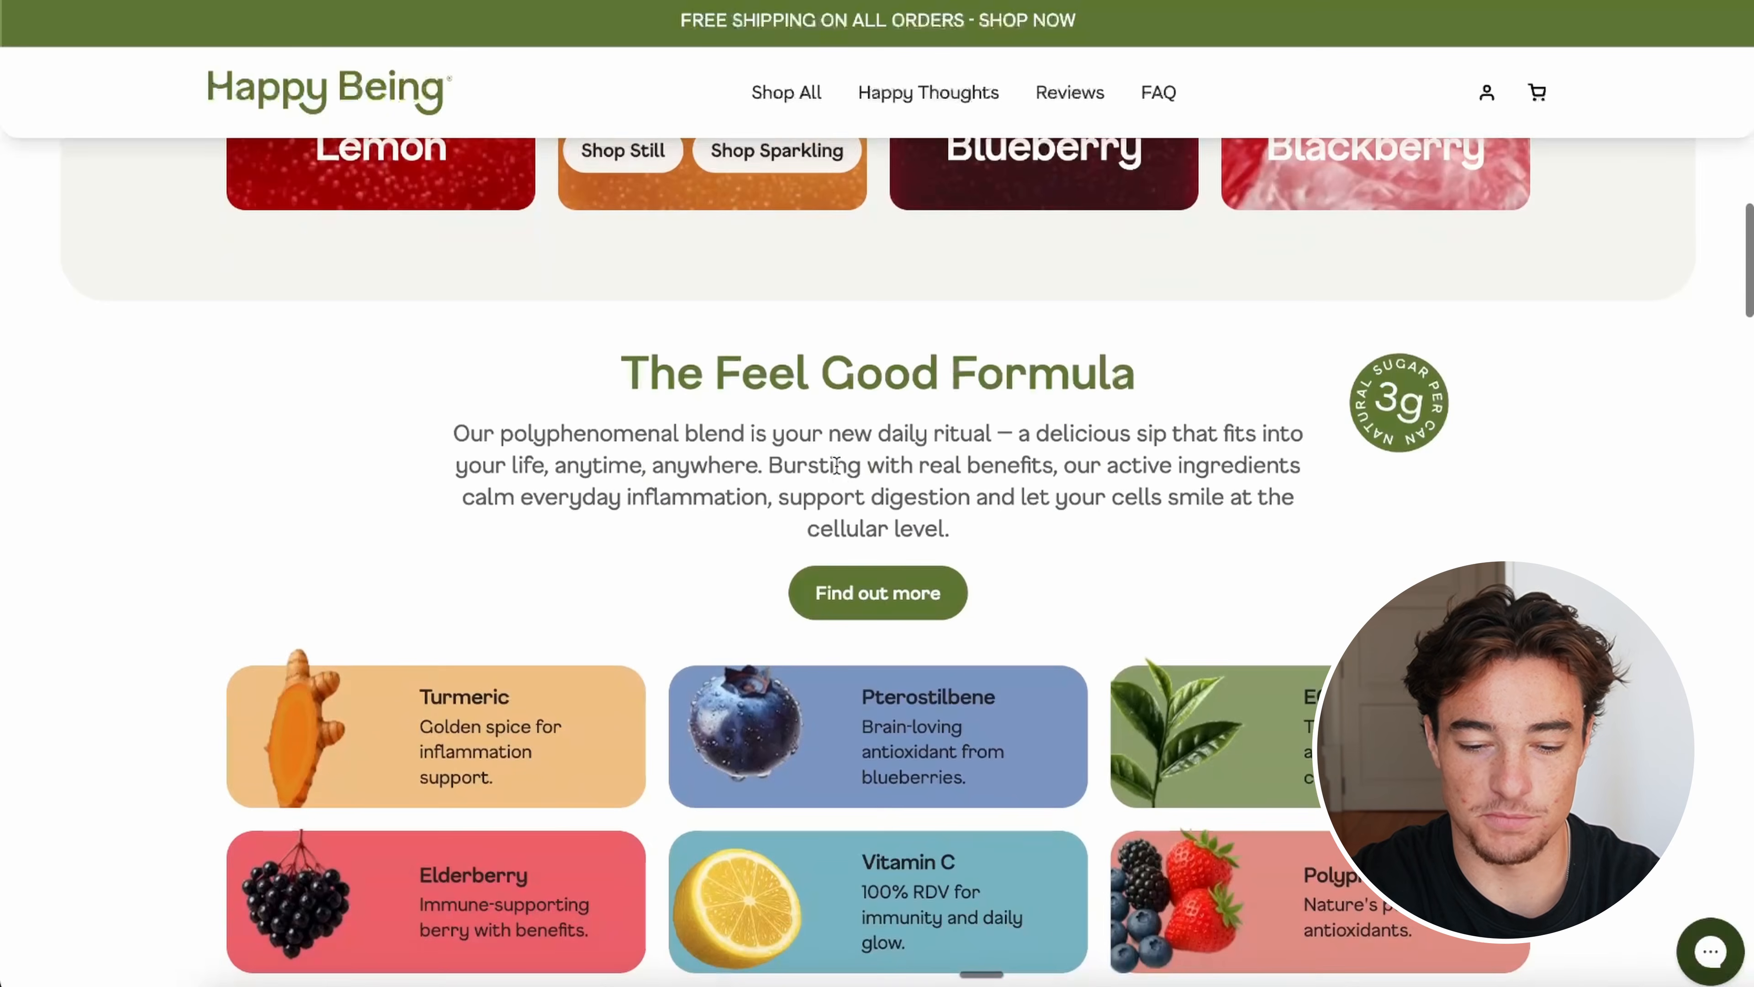
scroll(1053, 657, down, 12)
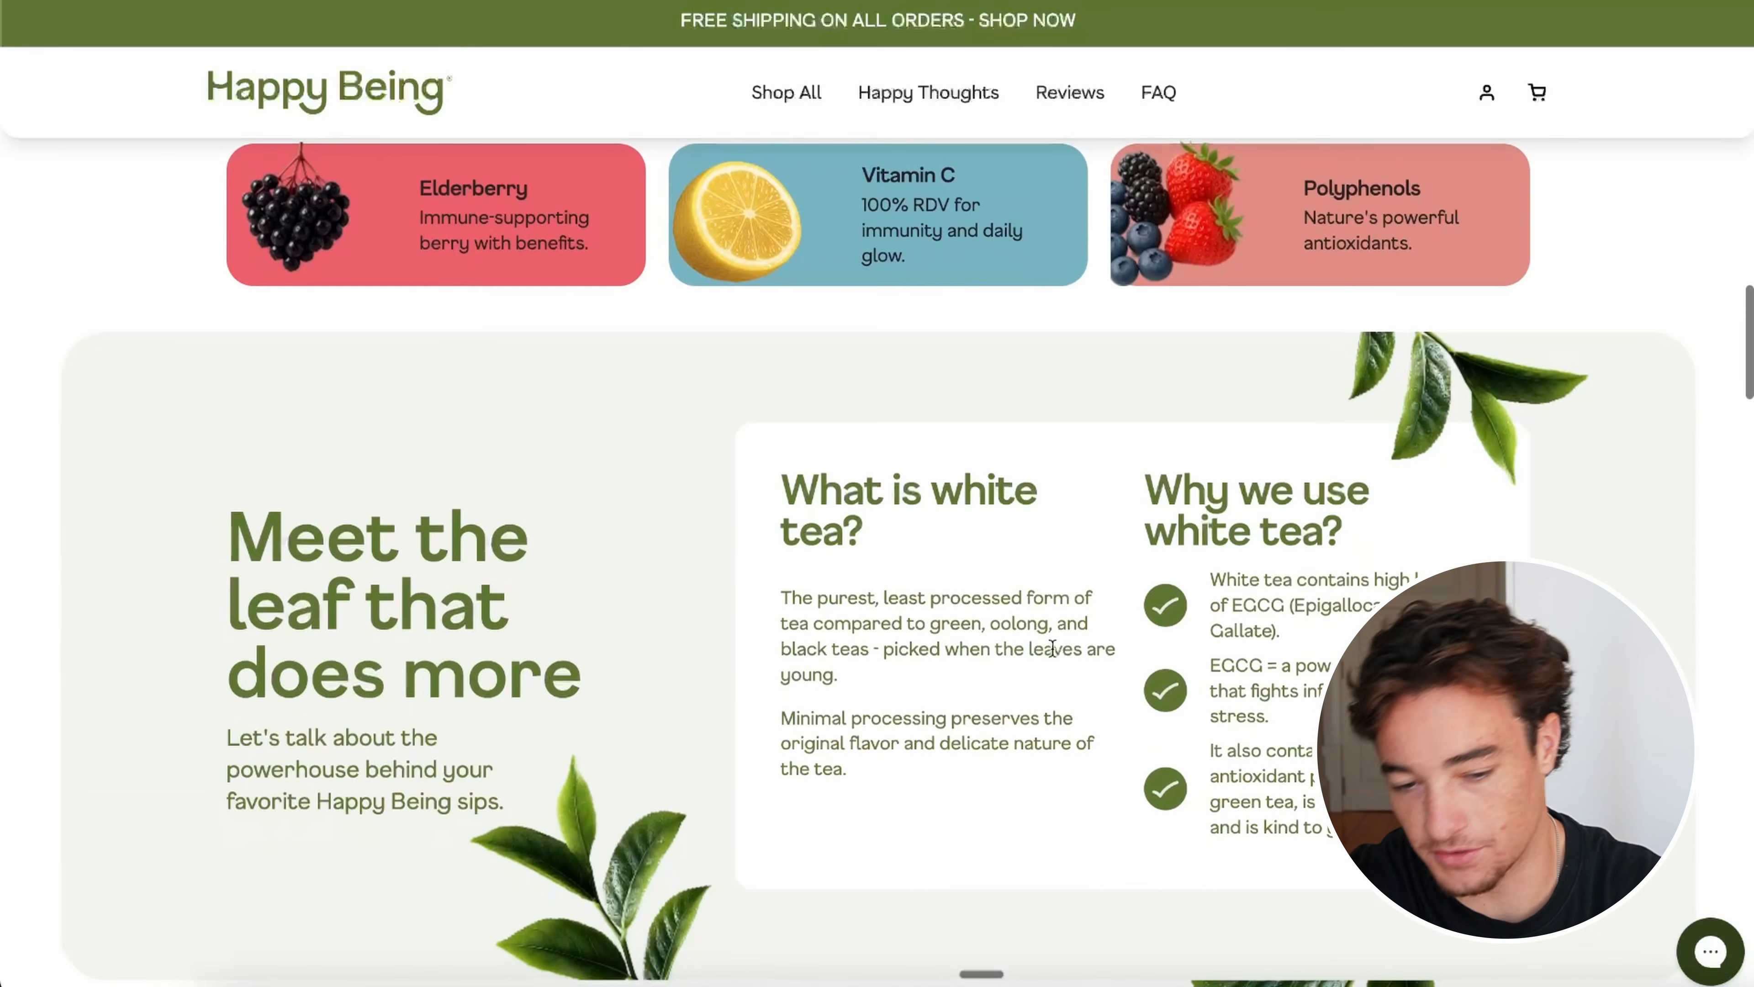
scroll(1051, 646, down, 8)
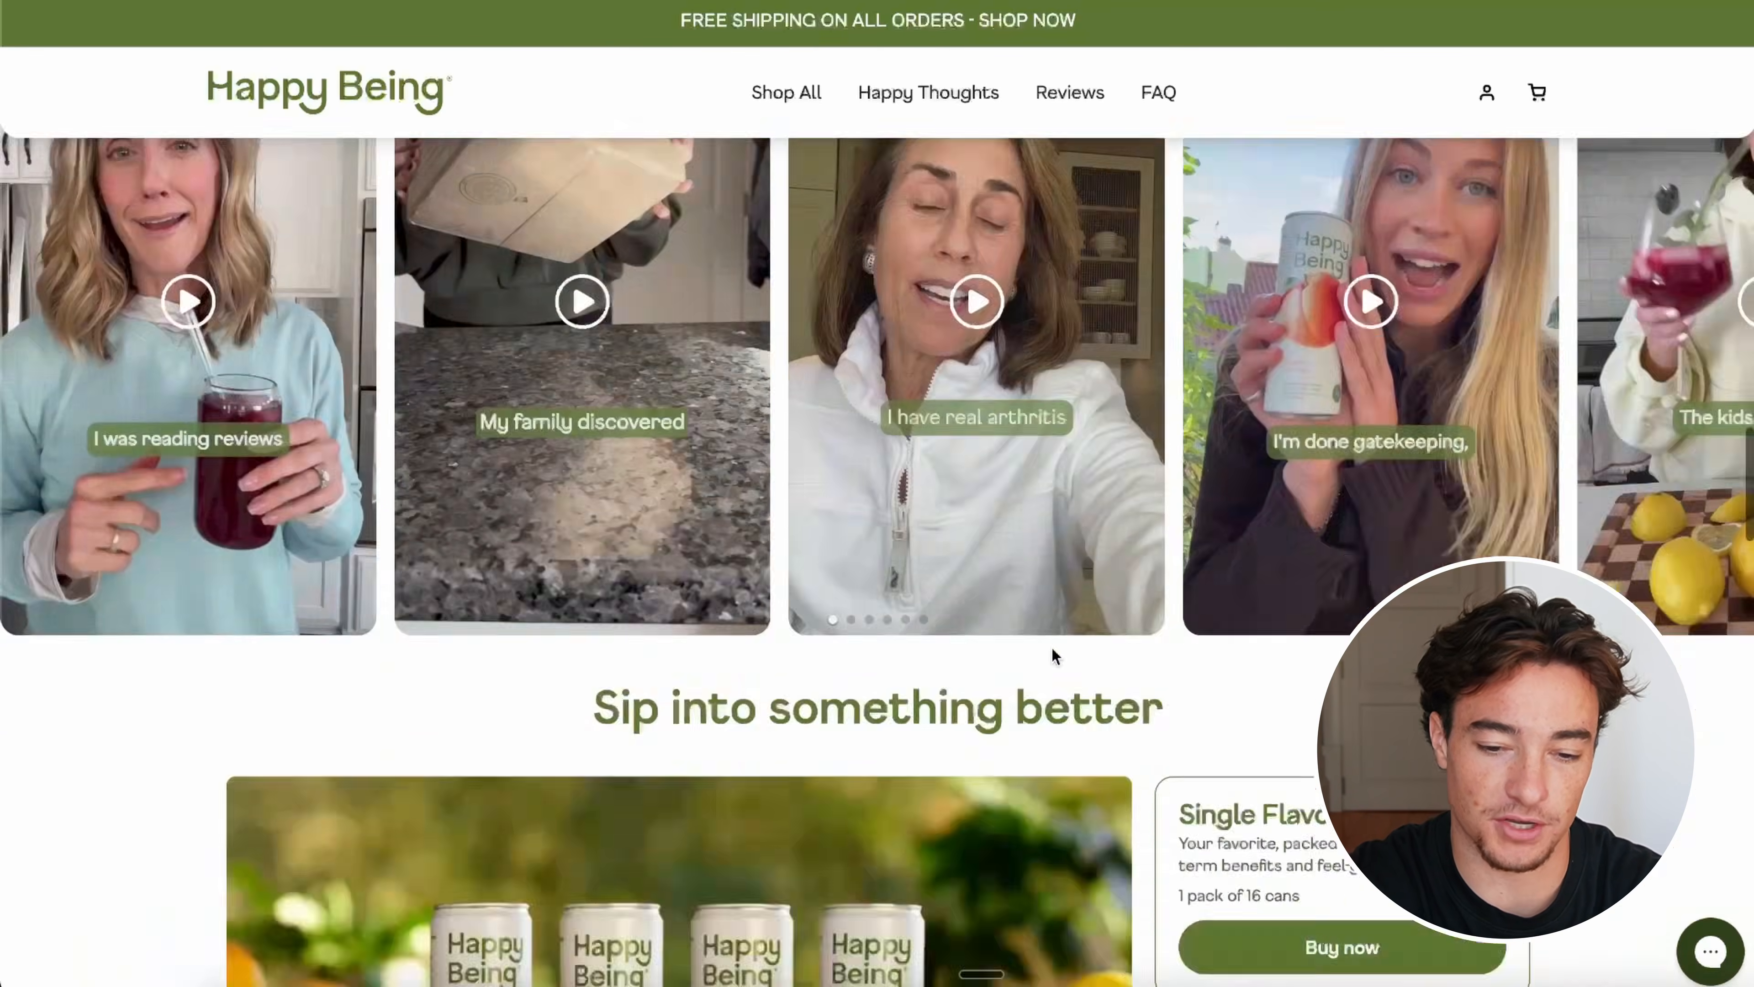
scroll(1051, 646, up, 15)
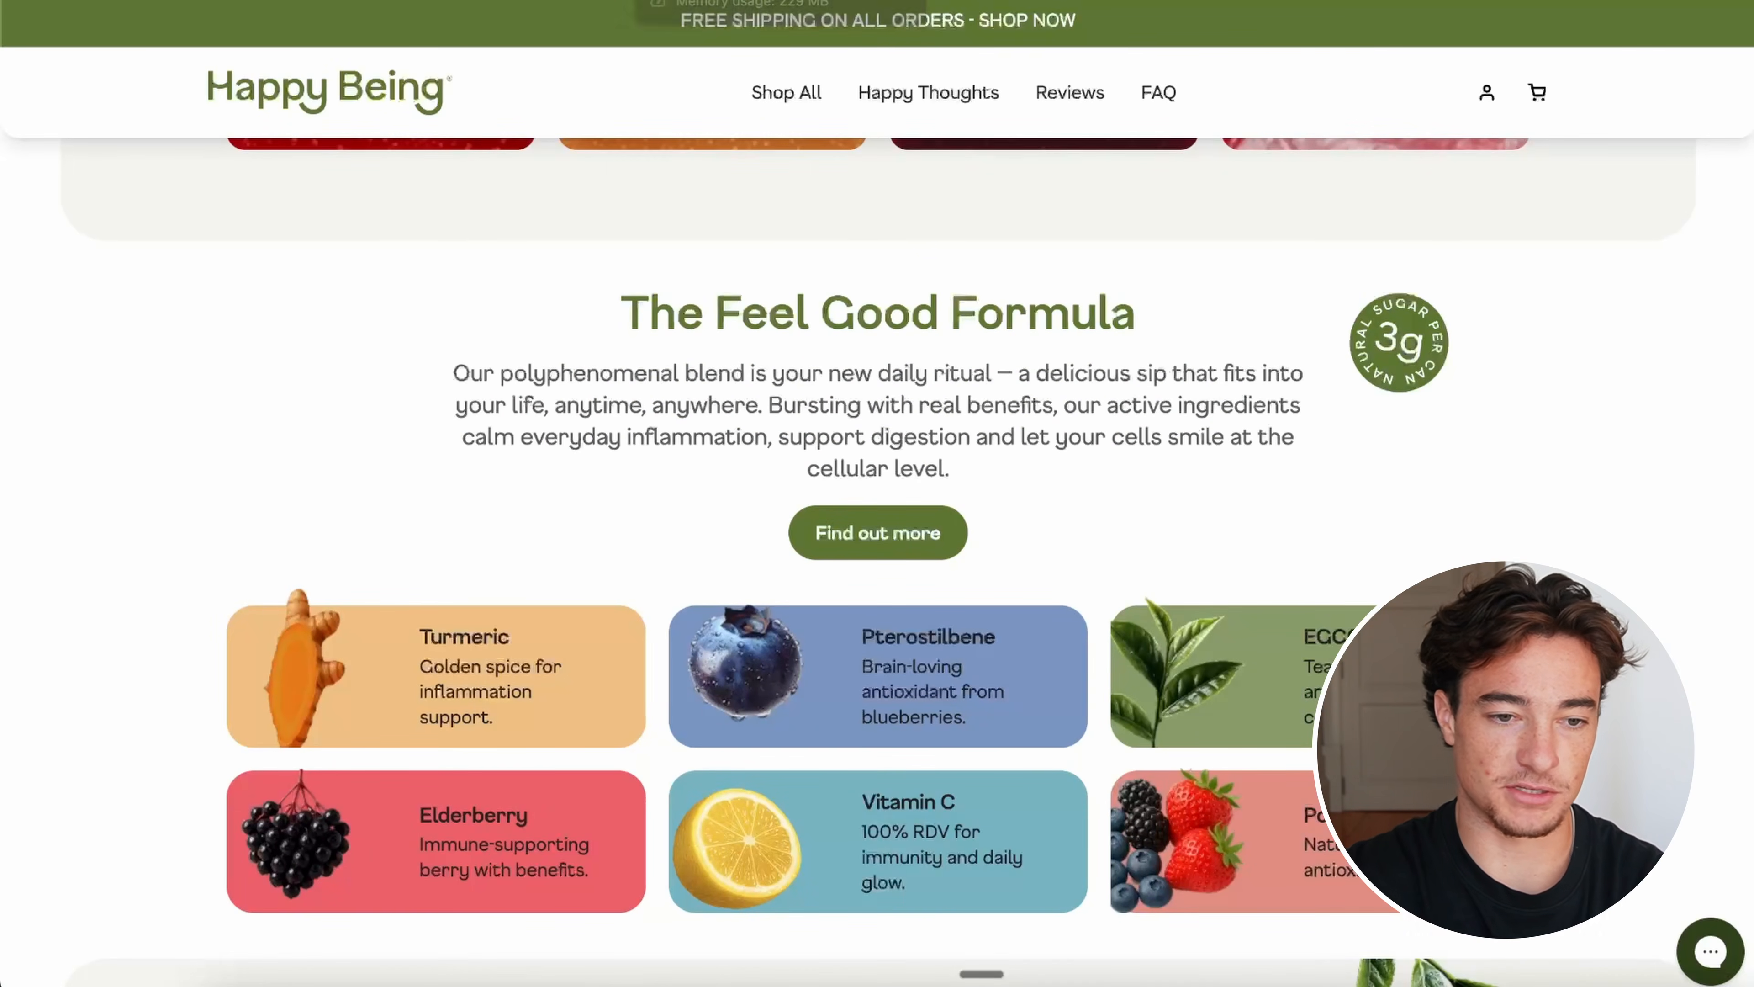
Step: Copy "The World's Happiest Drink" heading and the brand description below it from the Happy Being homepage
scroll(537, 658, up, 5)
drag(537, 658, 230, 395)
key(super+c)
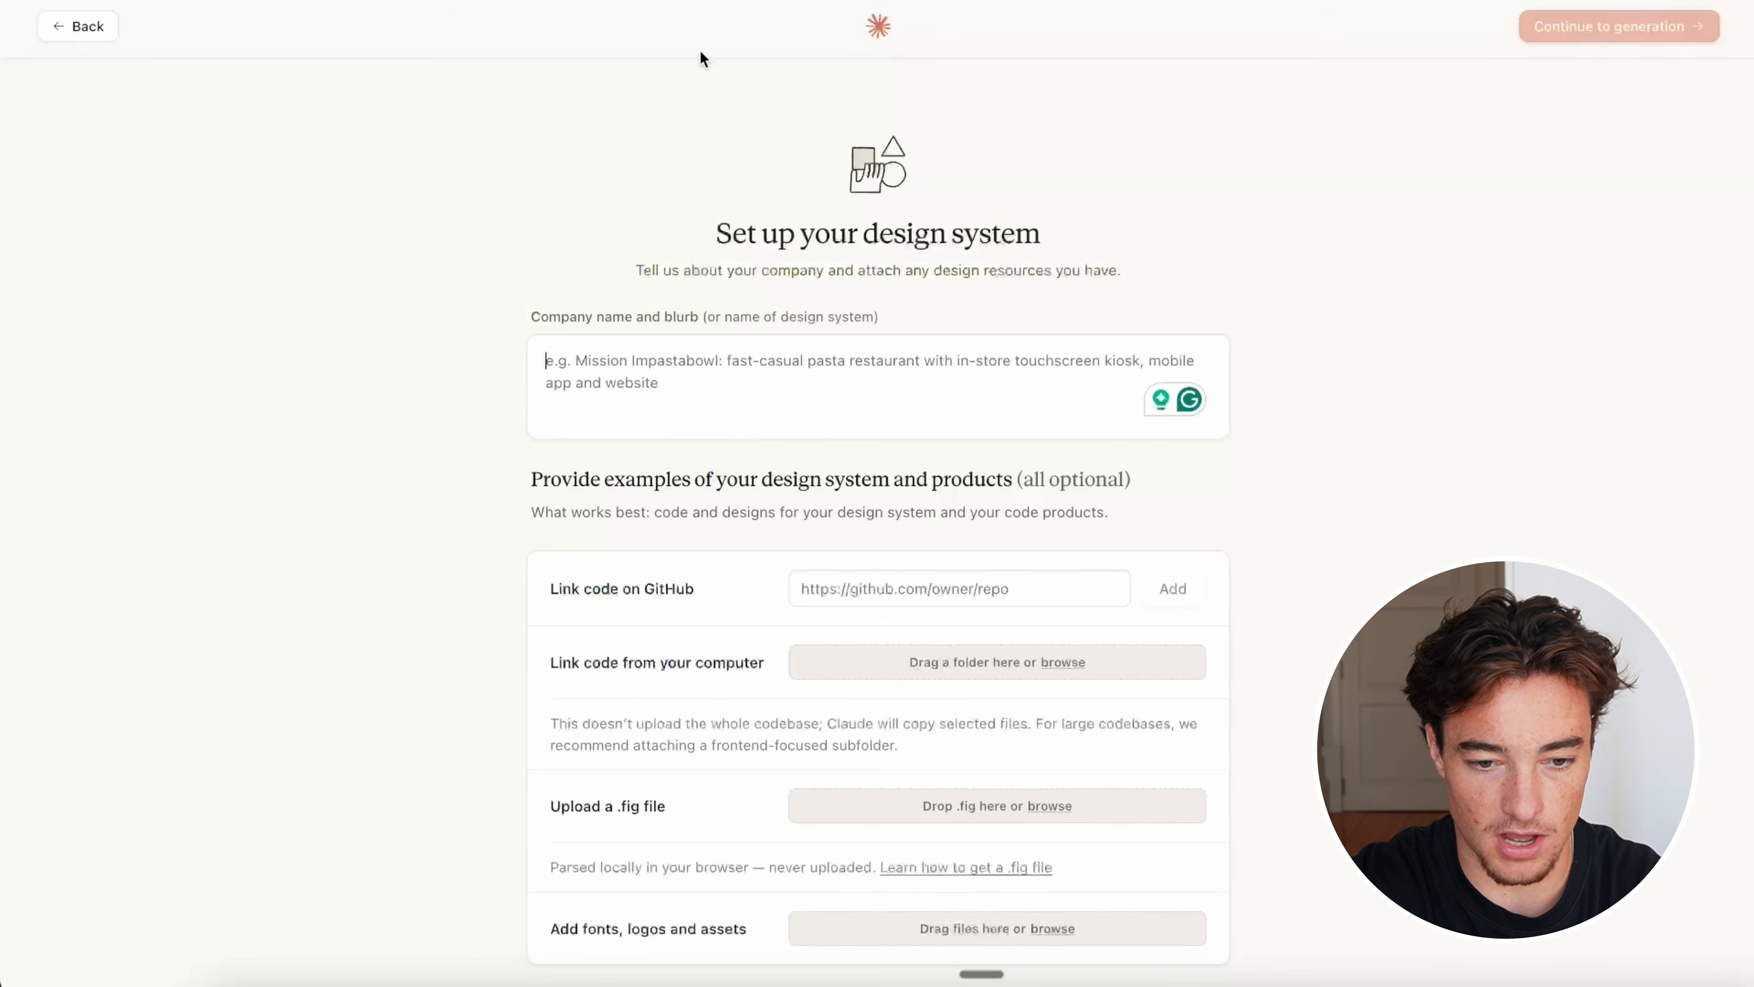
Step: Enter "Happy Being." followed by the copied brand description as the company name and blurb, and remove the extra line break
text(Happy Being)
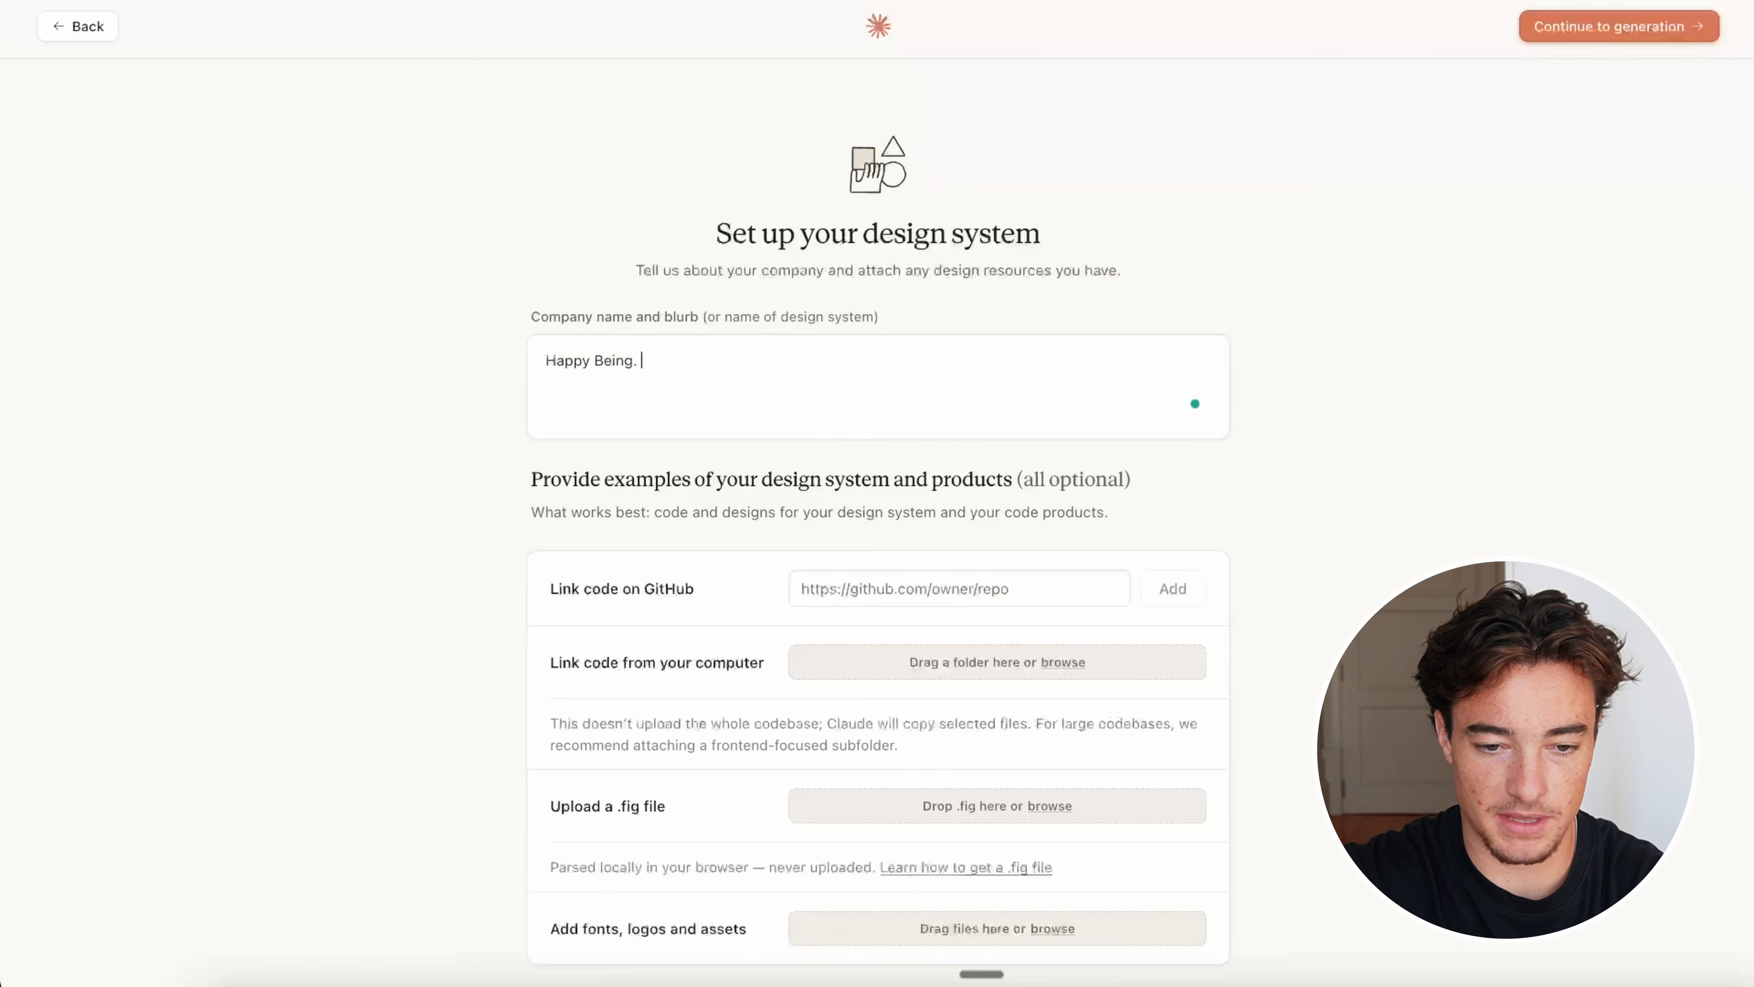
text(.)
key(super+v)
click(547, 383)
key(BackSpace)
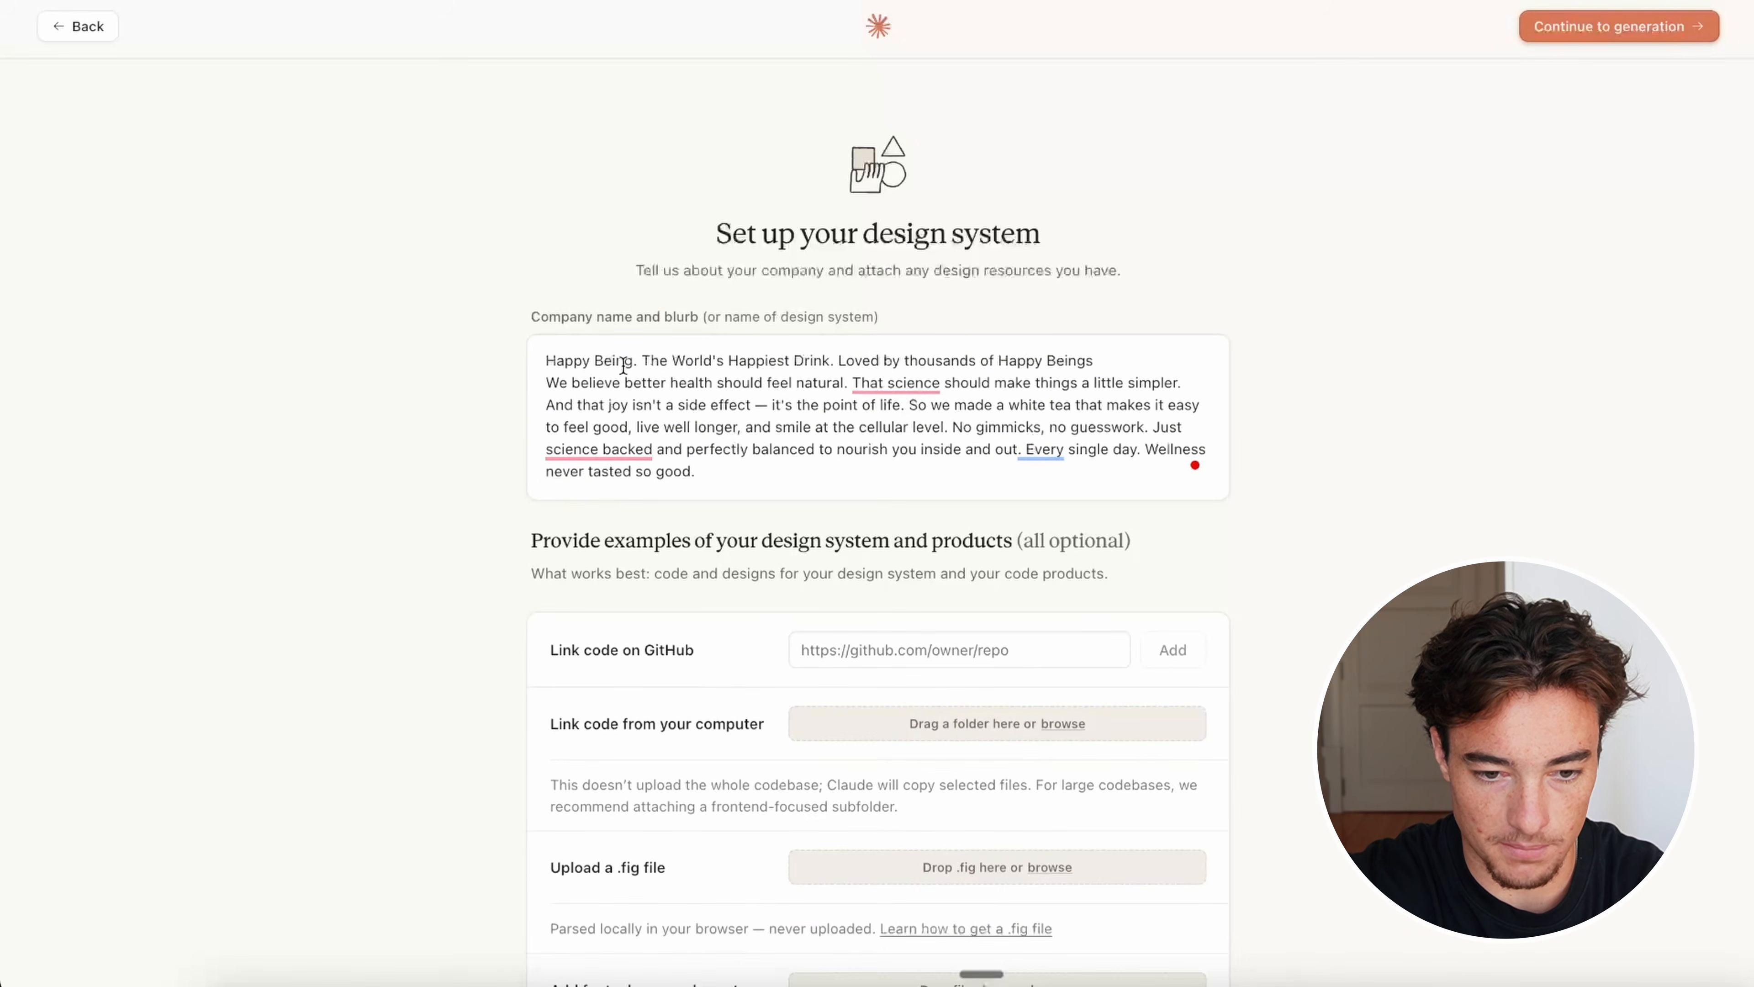
key(Delete)
text(. We believe)
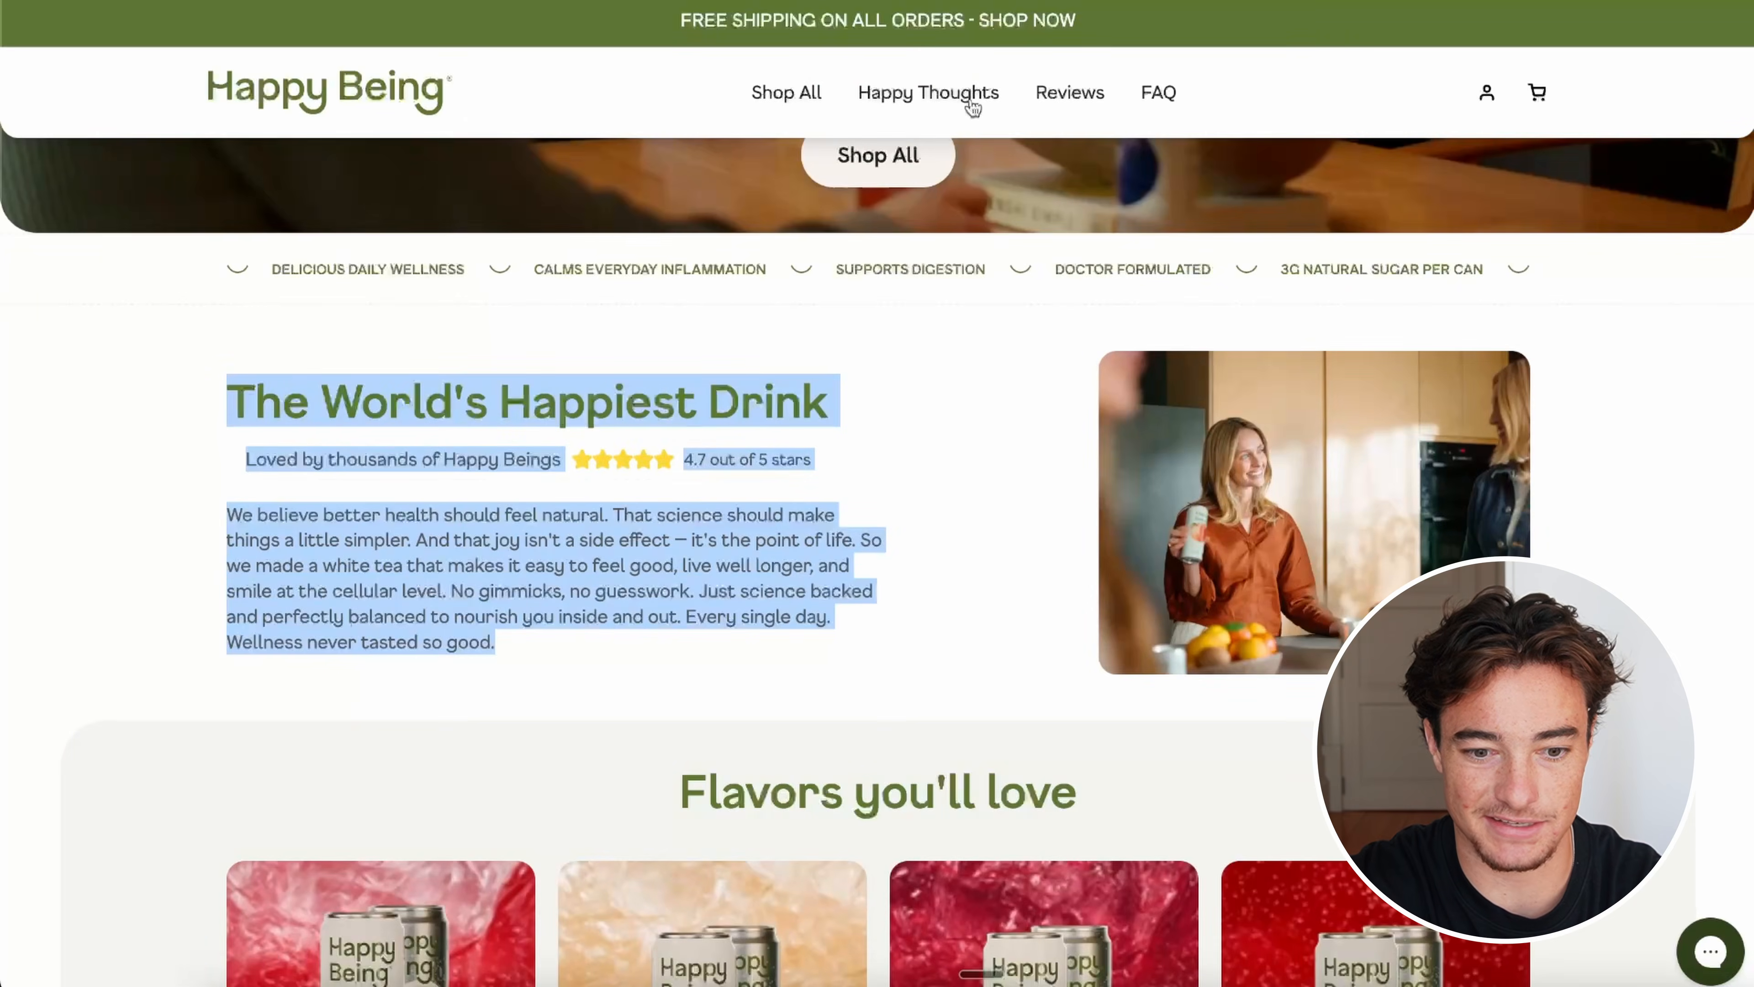
scroll(861, 451, up, 10)
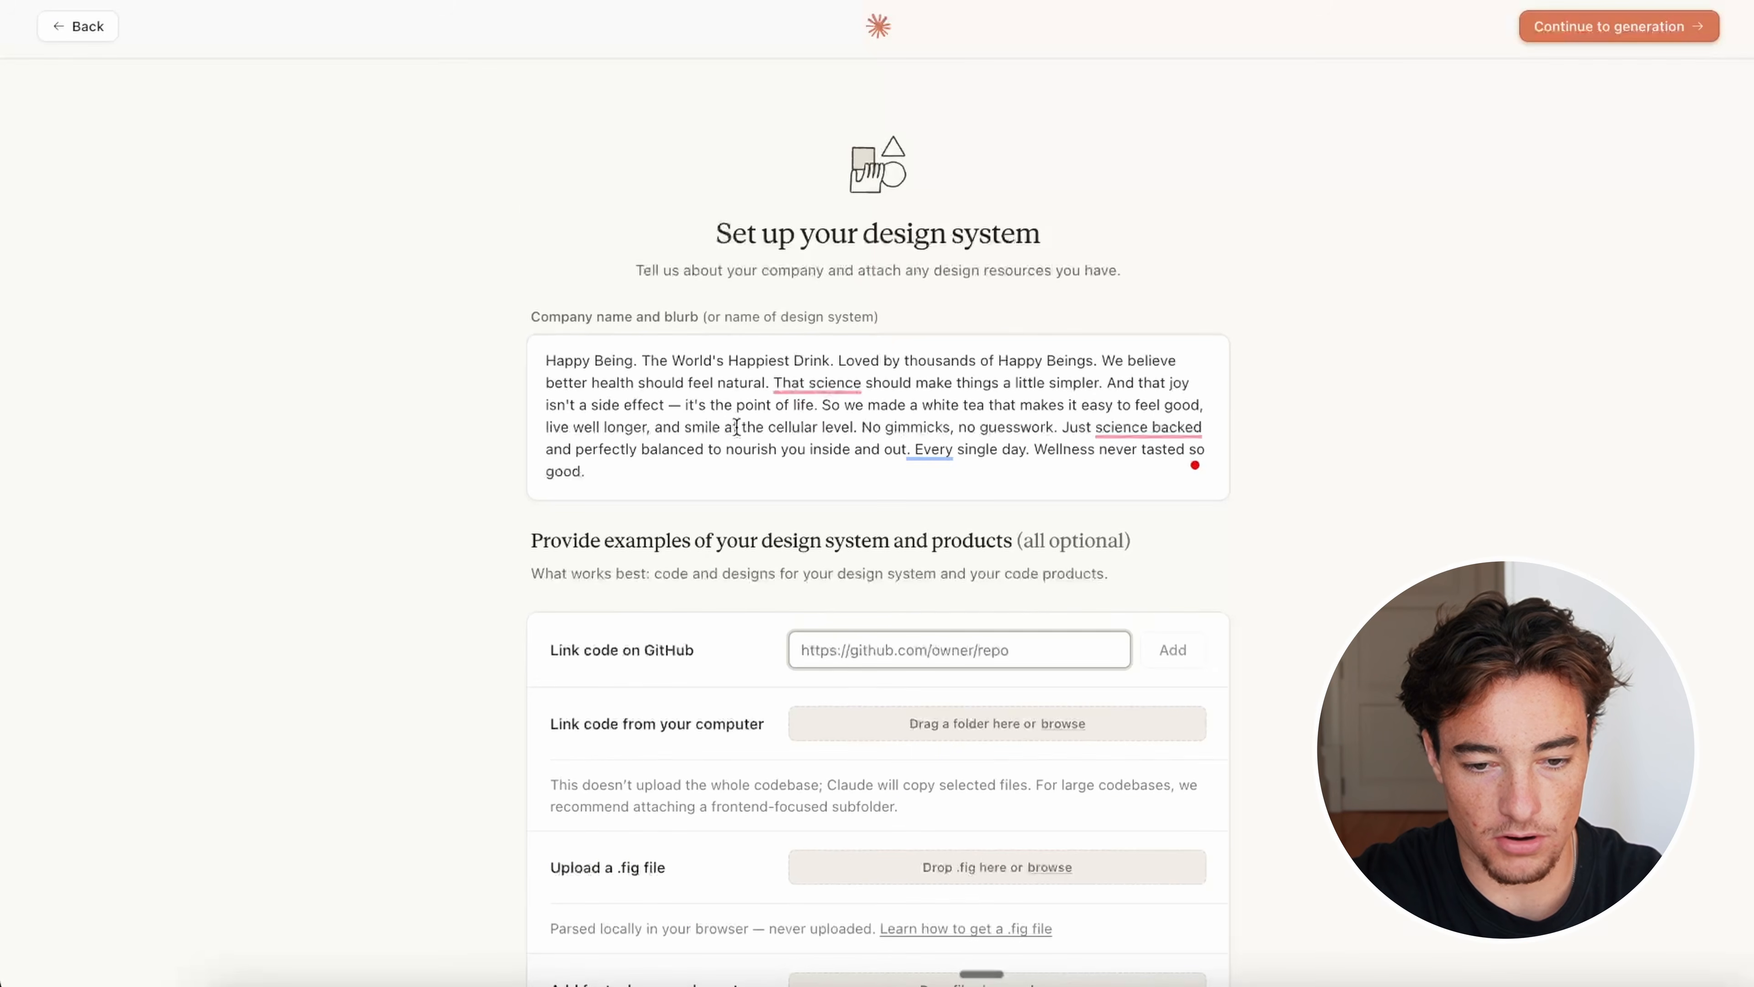
scroll(732, 410, down, 5)
text(Website is:)
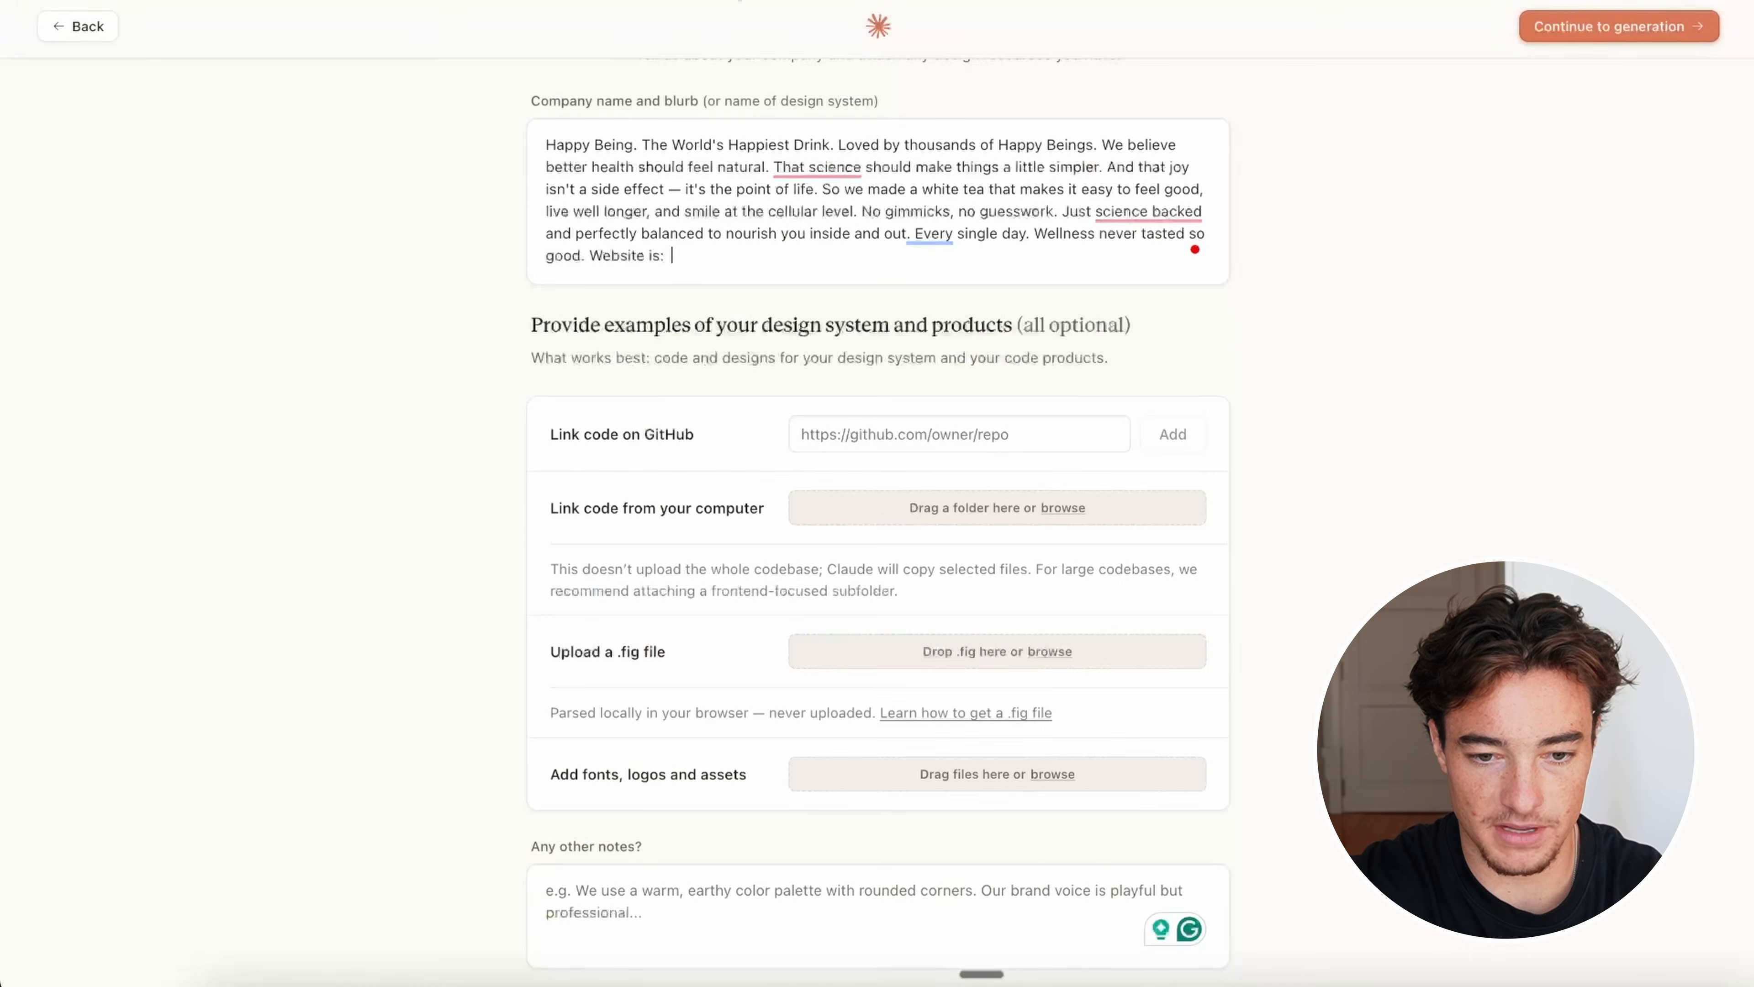
key(BackSpace)
text(https://happybeing.co/)
scroll(1146, 516, down, 1)
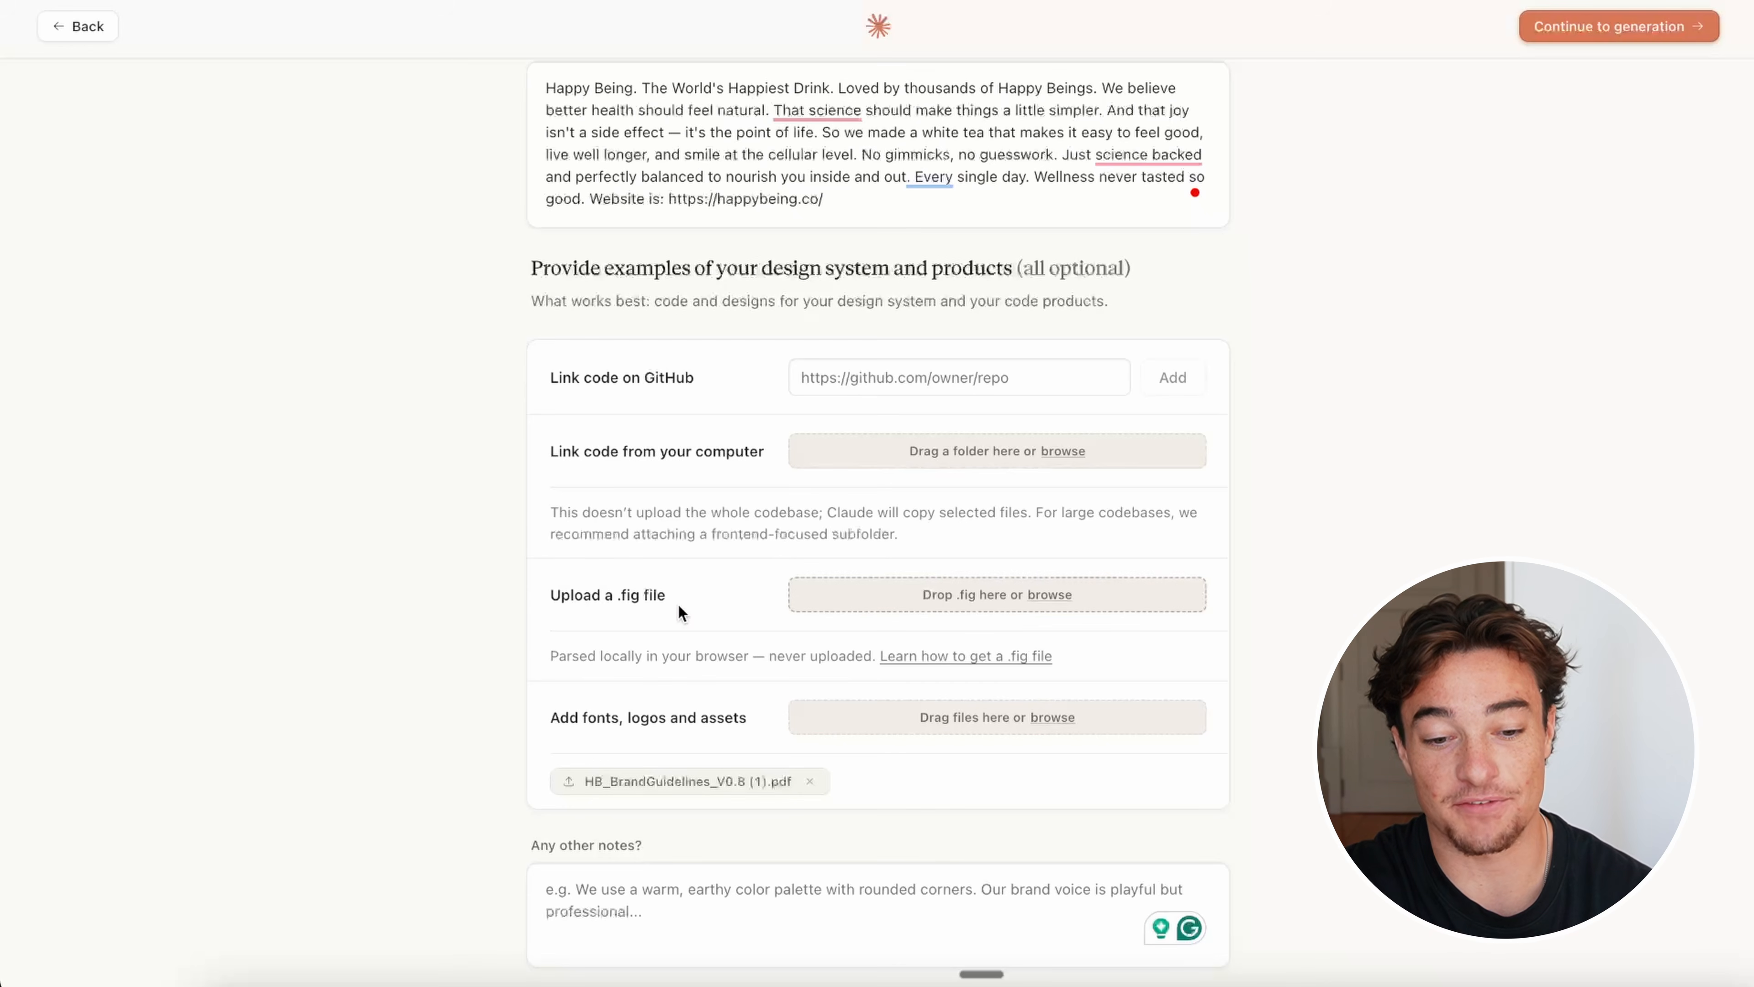
Step: Glance at the example email designs in Figma, and attach Happy Being Website.fig to the design system with all pages and frames
drag(549, 607, 548, 591)
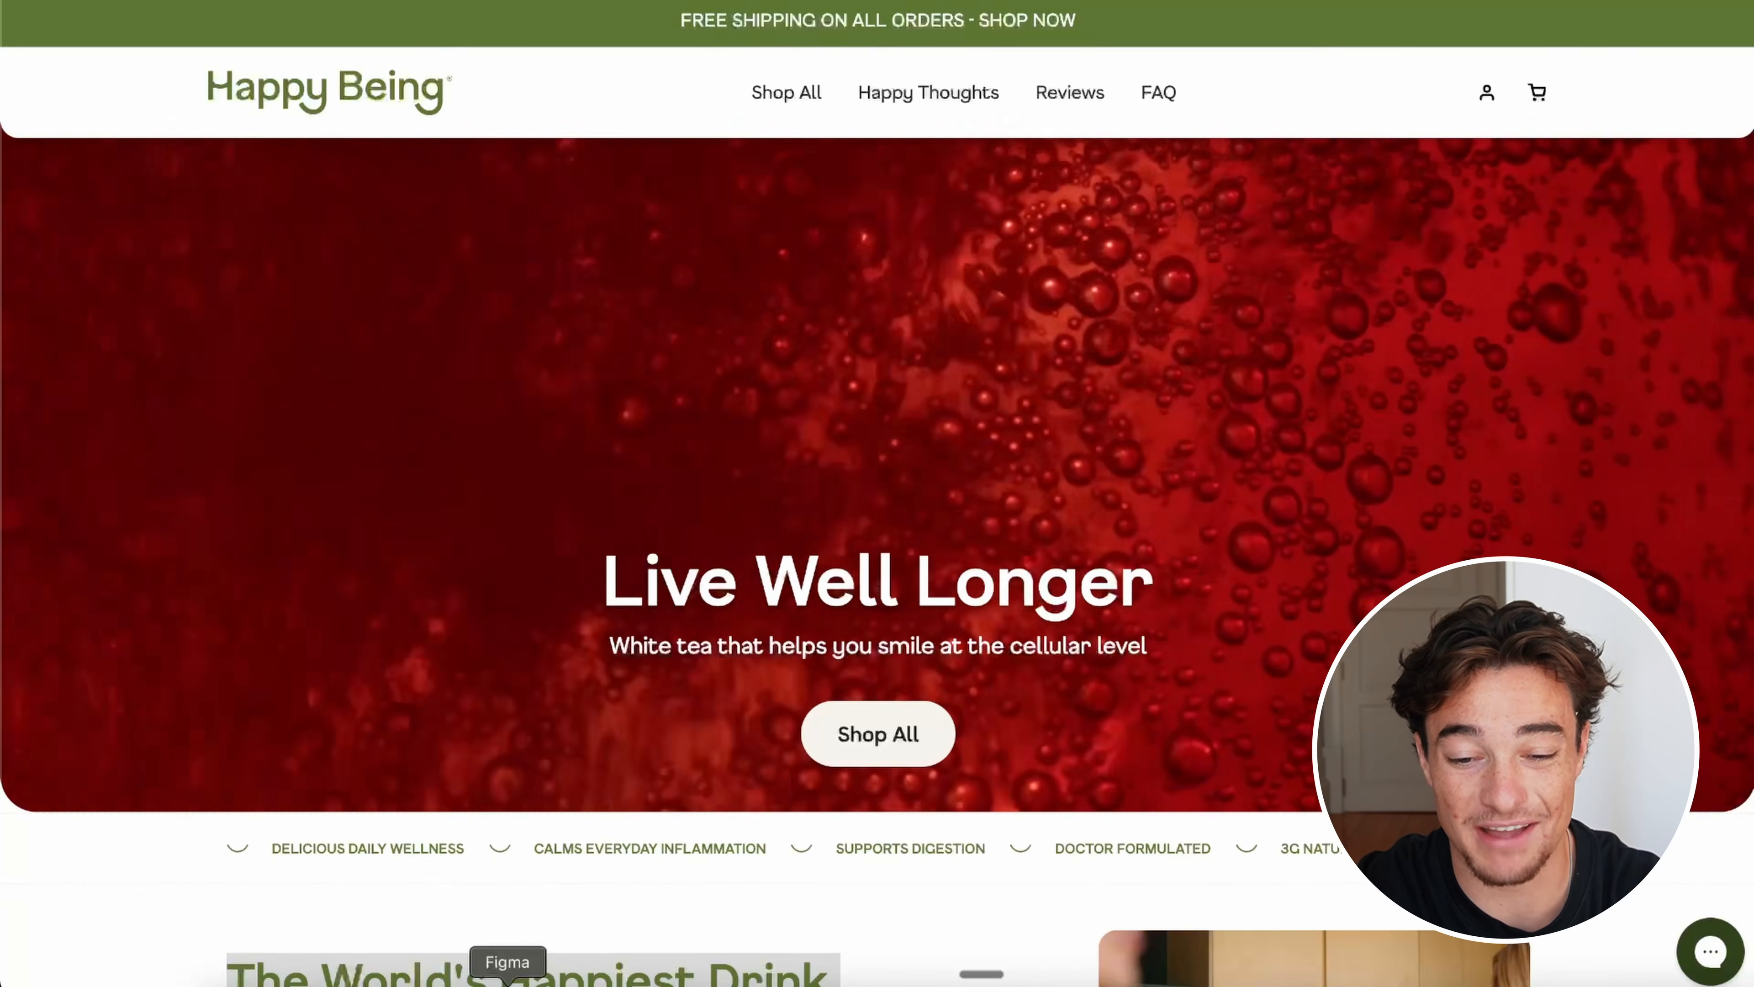
click(507, 984)
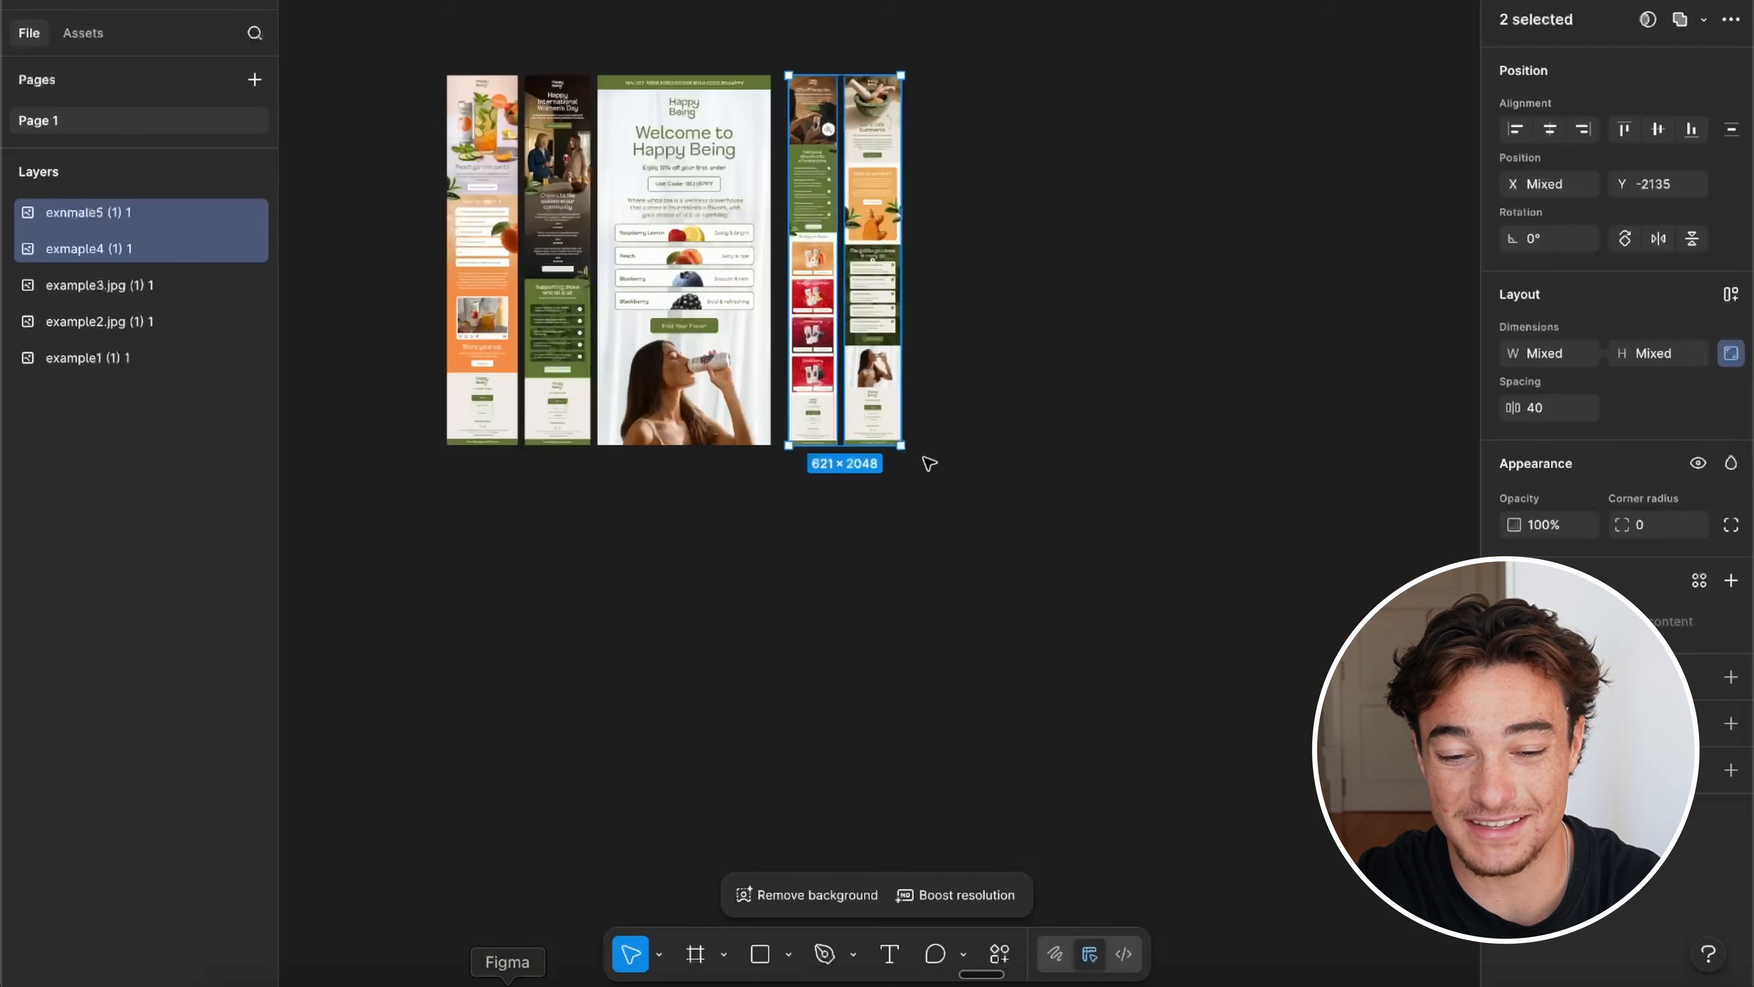
click(371, 984)
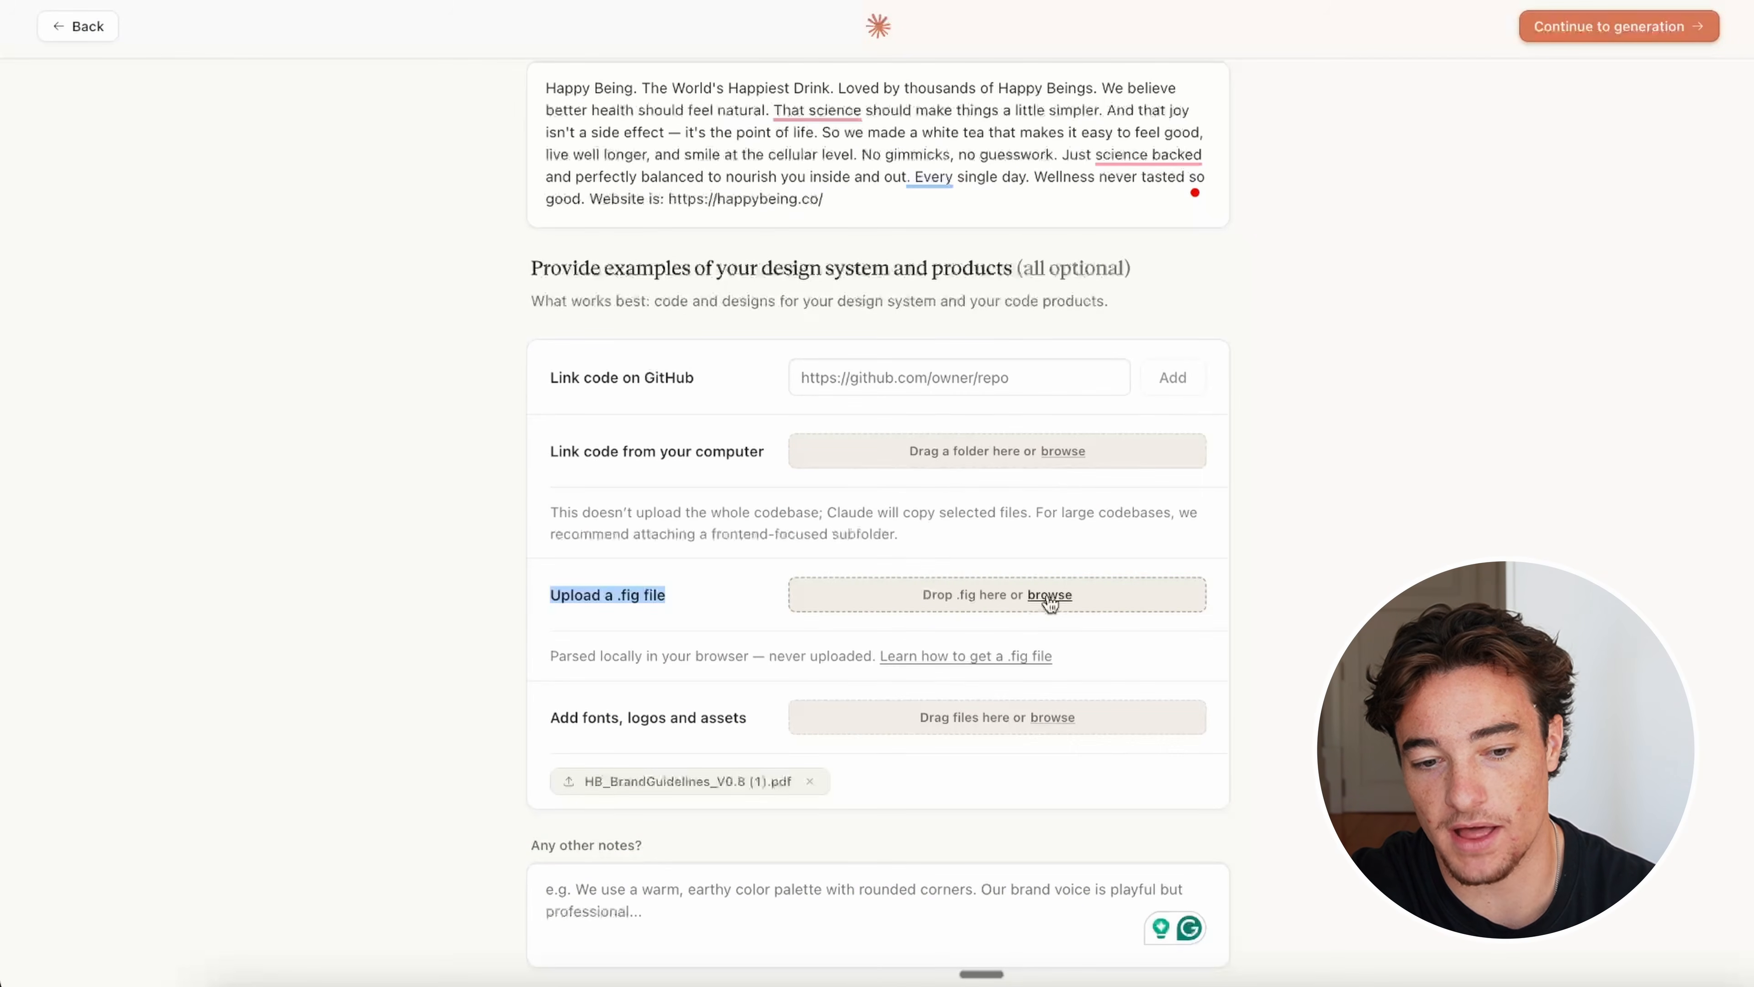
click(1050, 596)
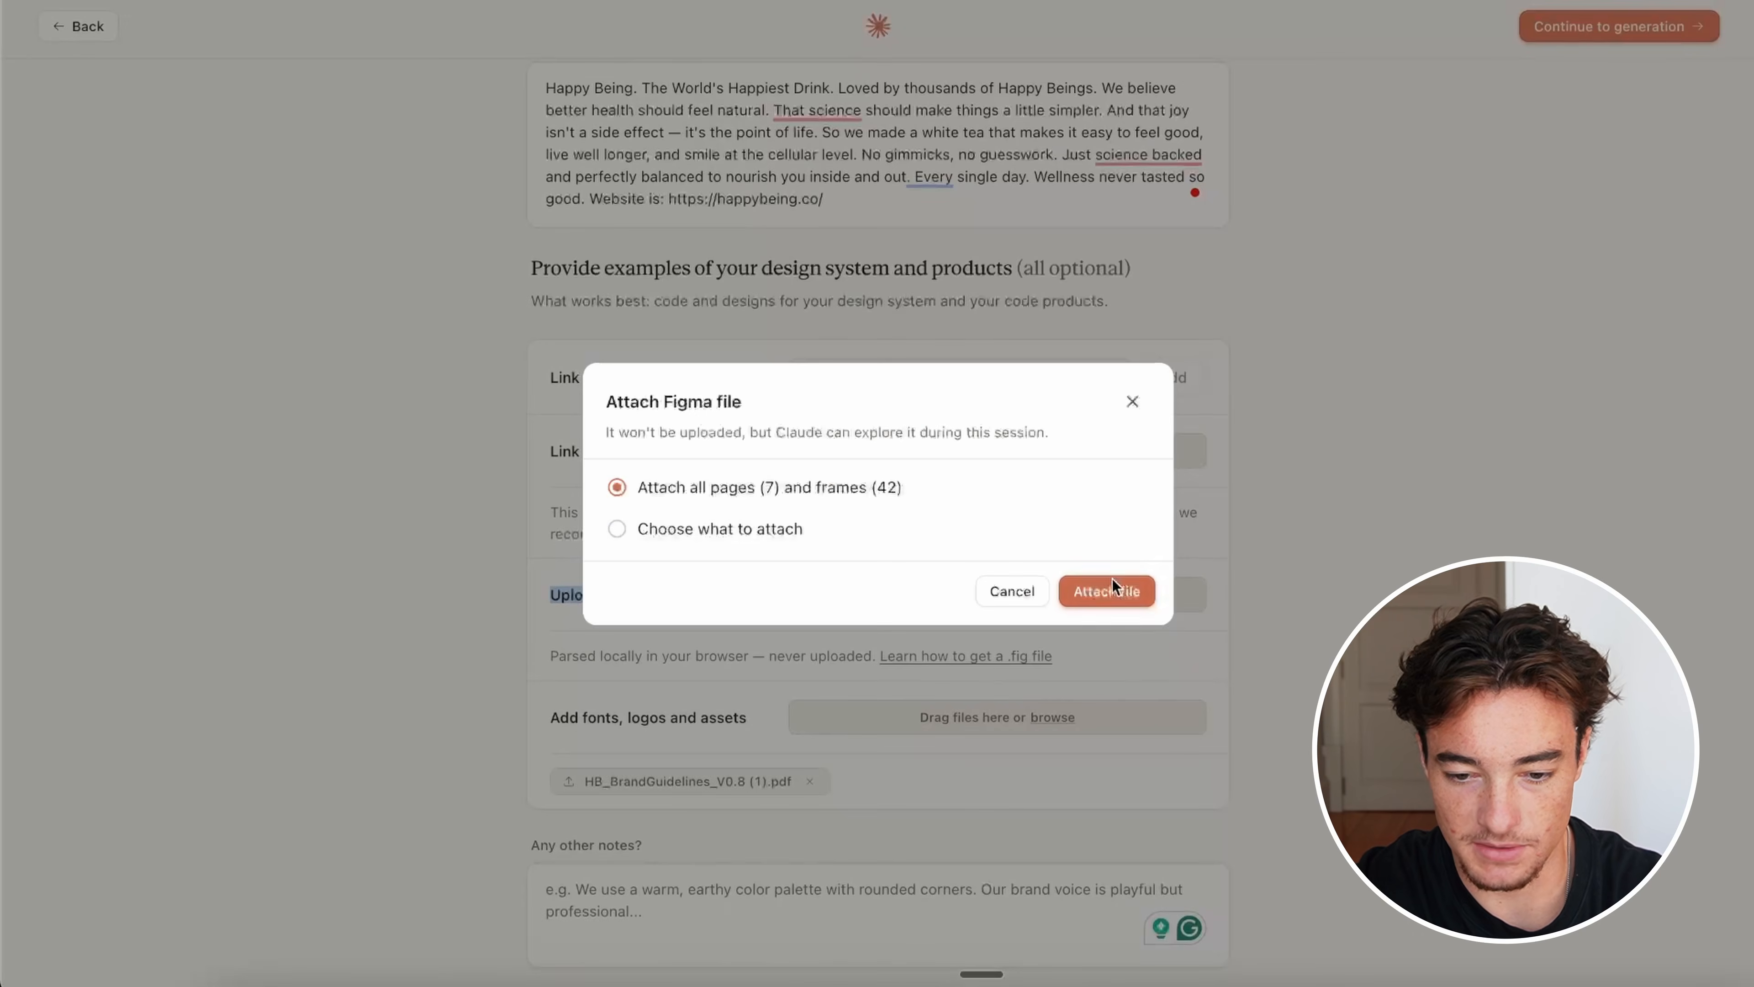
click(1109, 587)
scroll(1112, 581, up, 6)
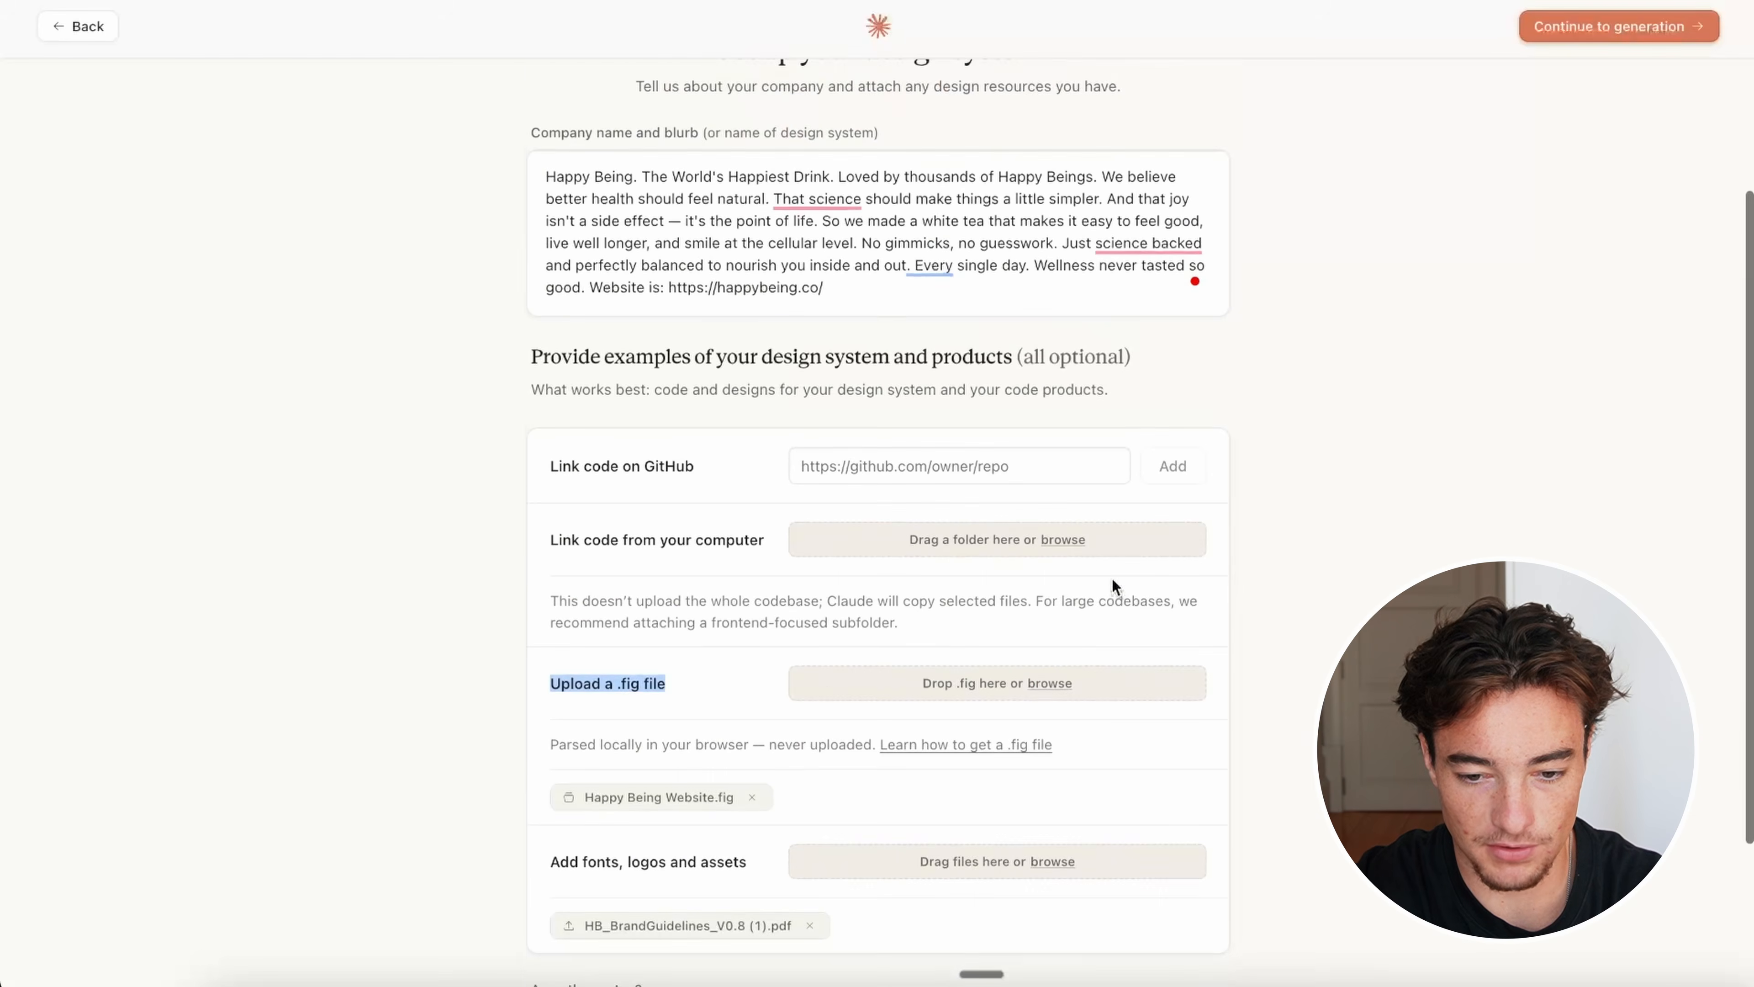
scroll(1112, 580, down, 7)
click(1366, 581)
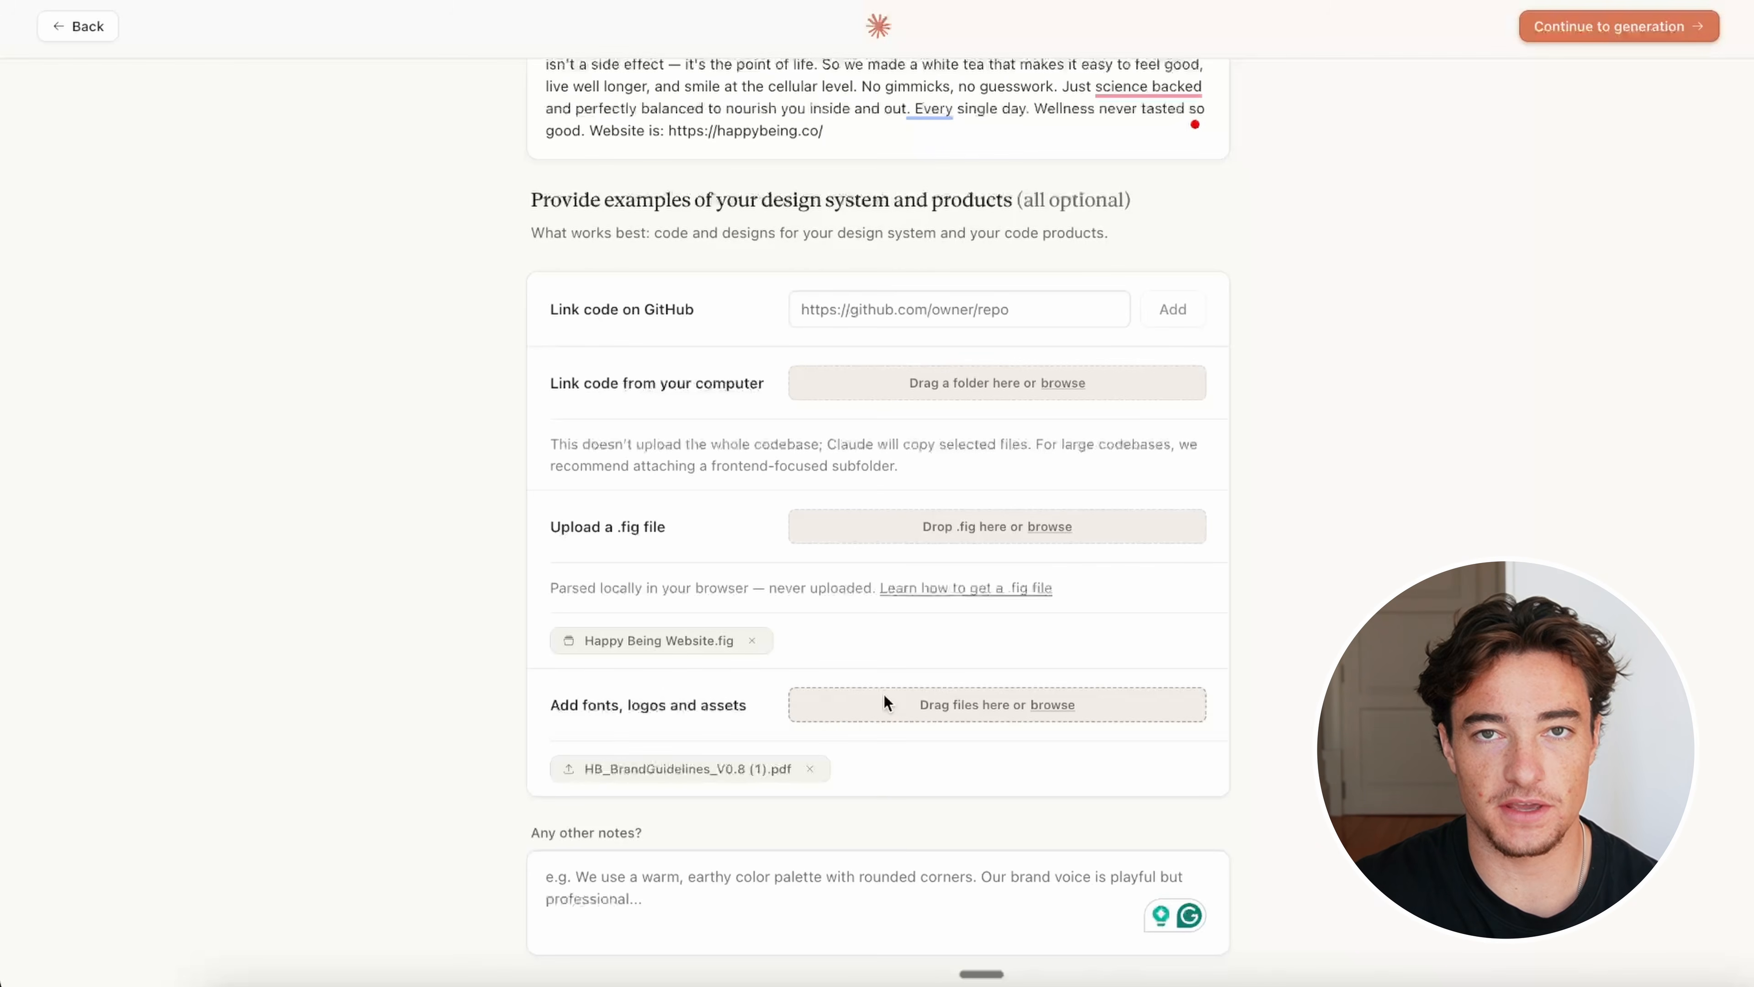
Step: Check the attached resources and the empty notes field, and continue to generating the design system
scroll(884, 697, down, 1)
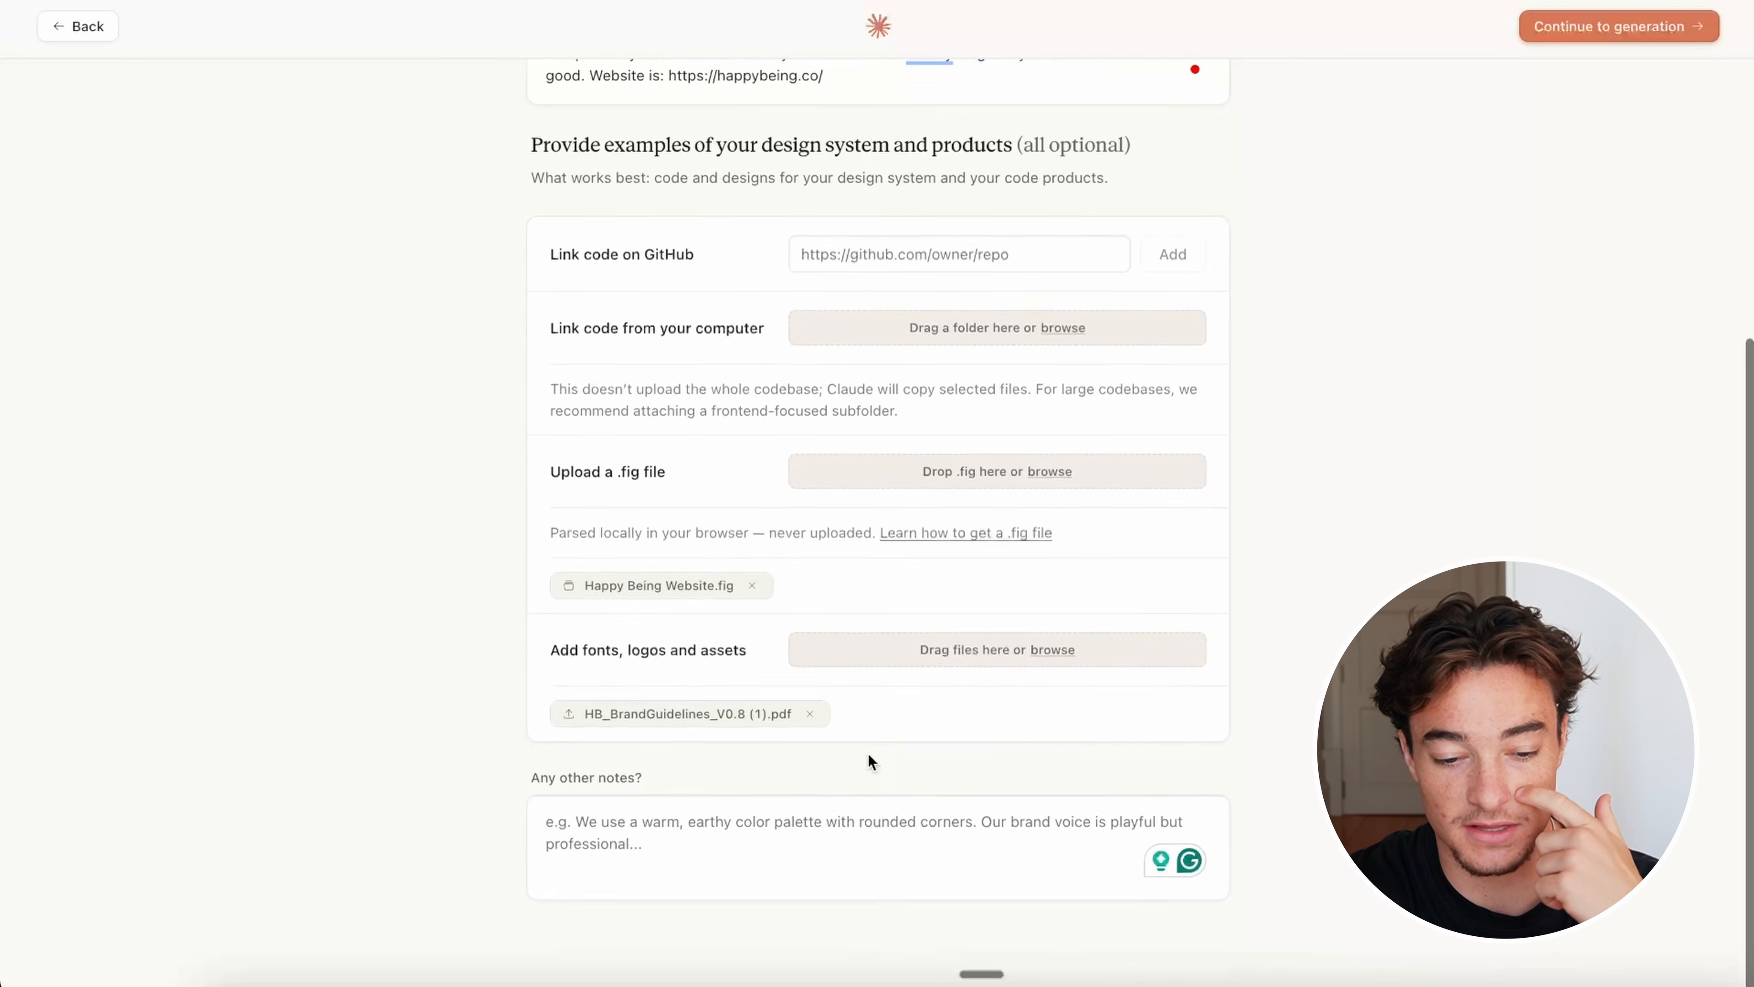
click(826, 879)
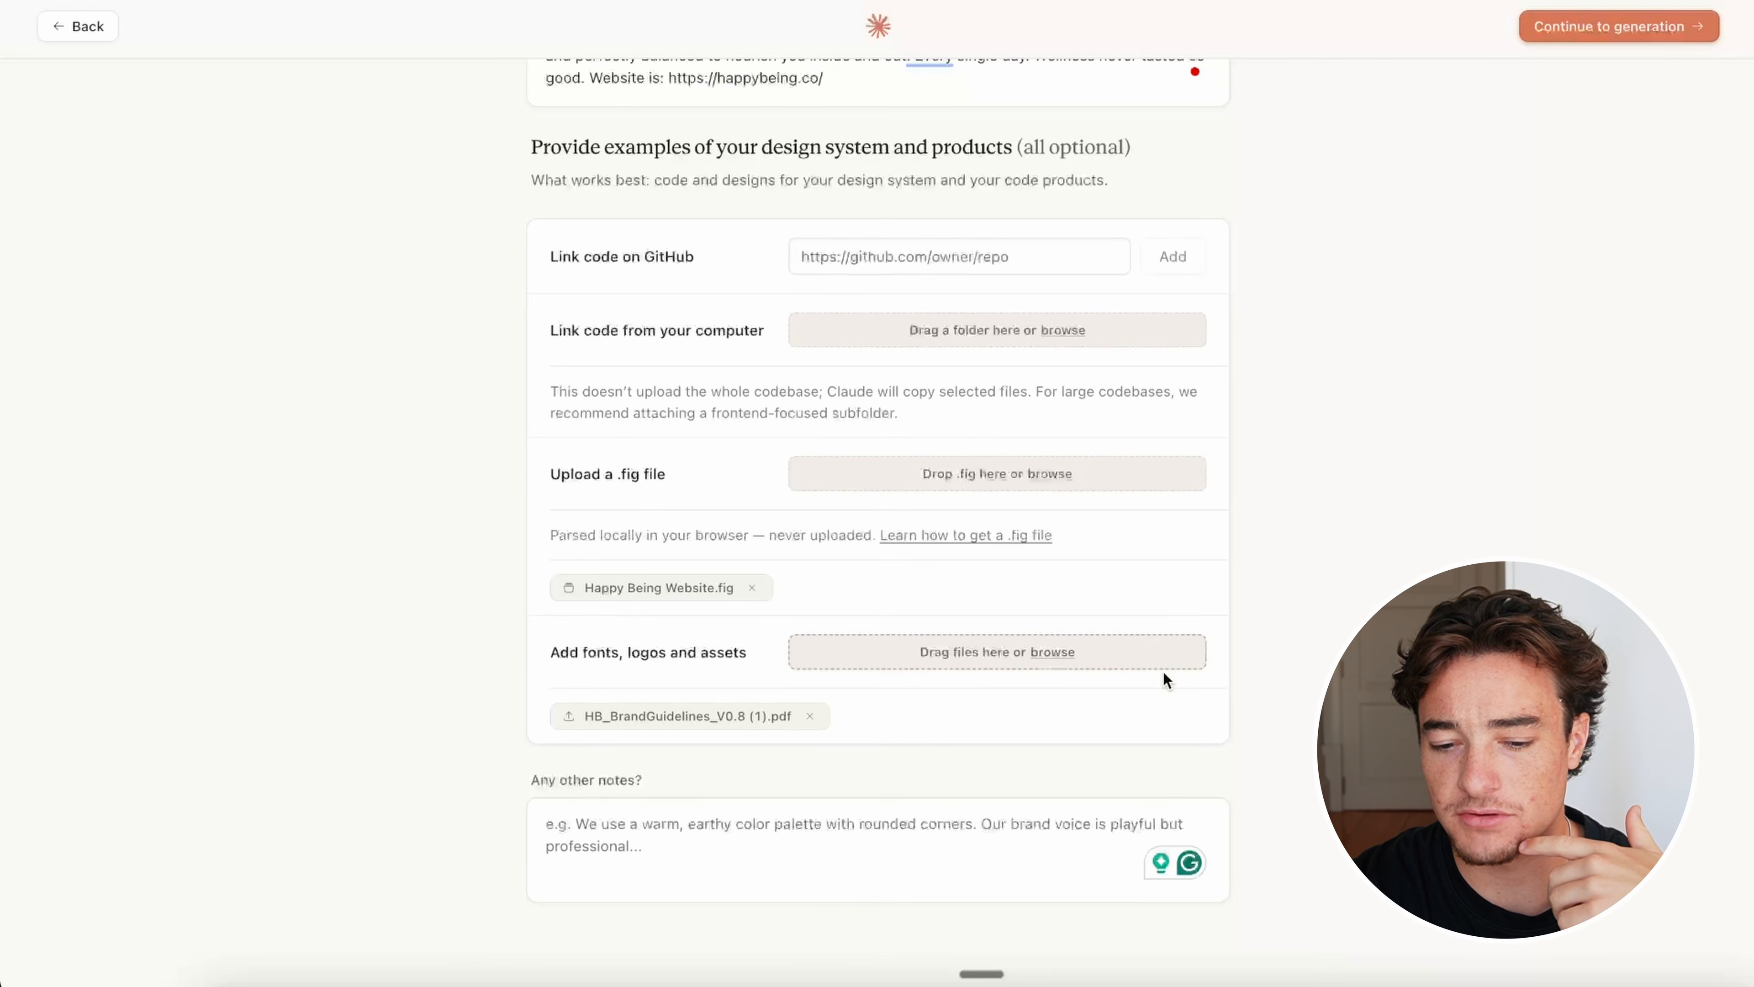
scroll(1163, 673, up, 5)
scroll(984, 542, down, 5)
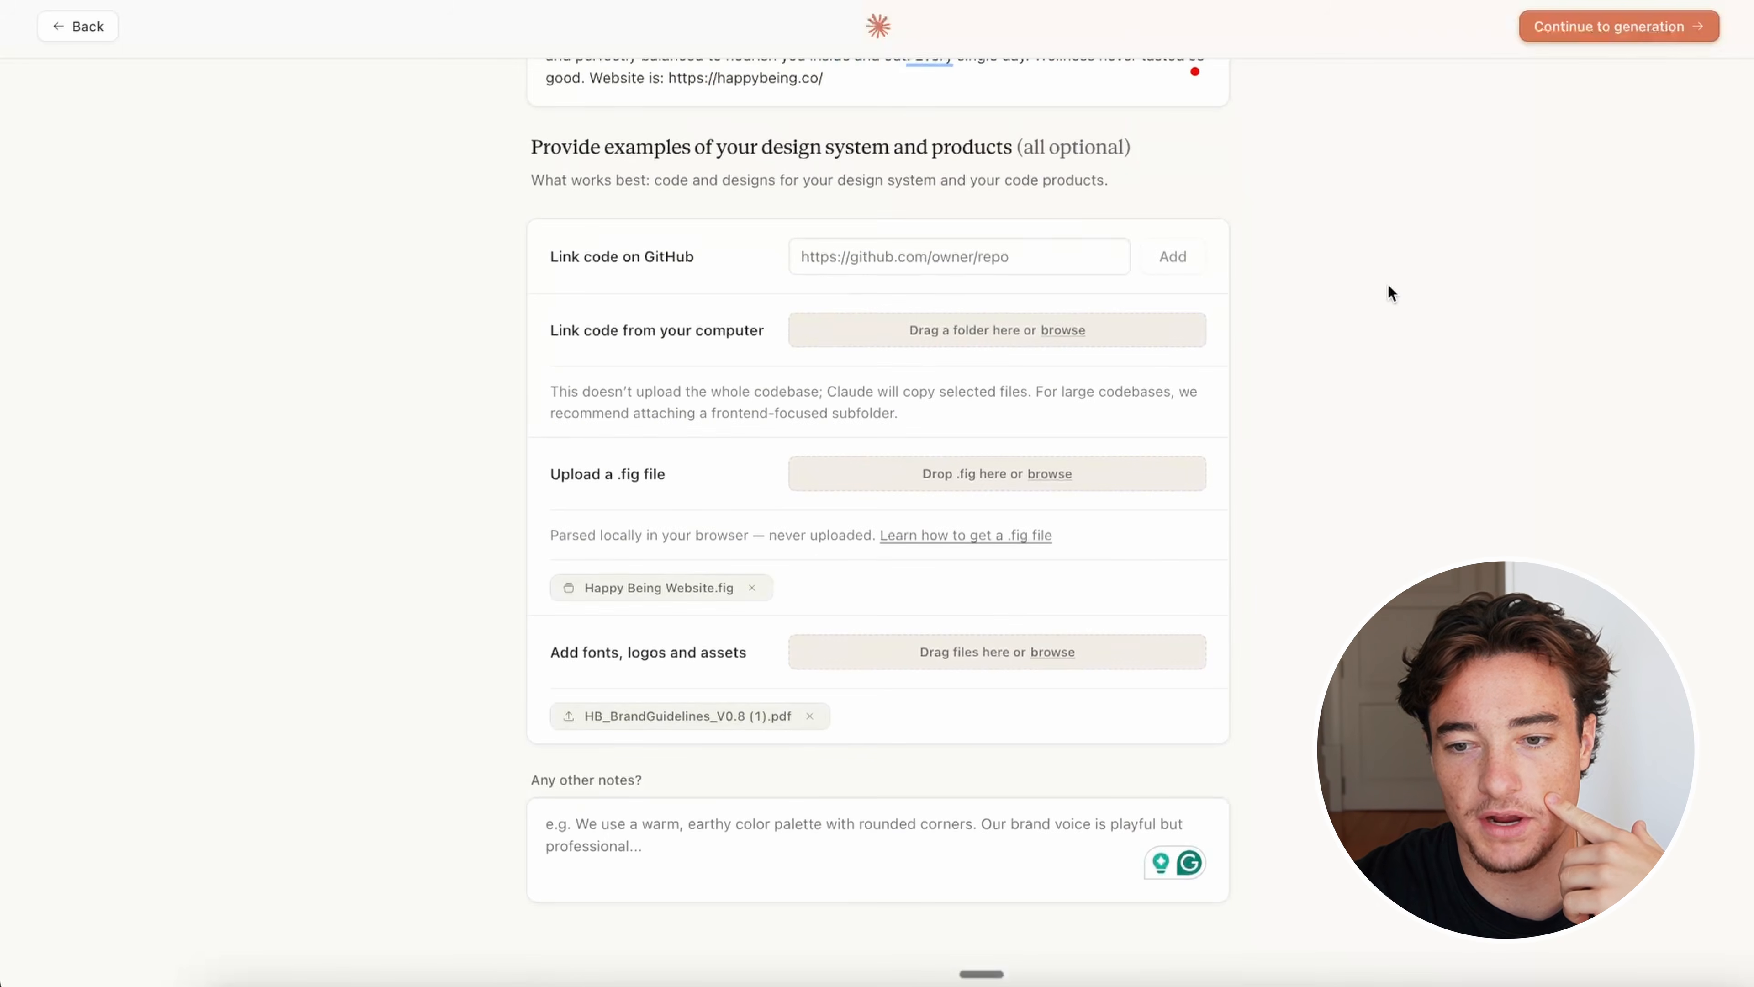
click(1607, 35)
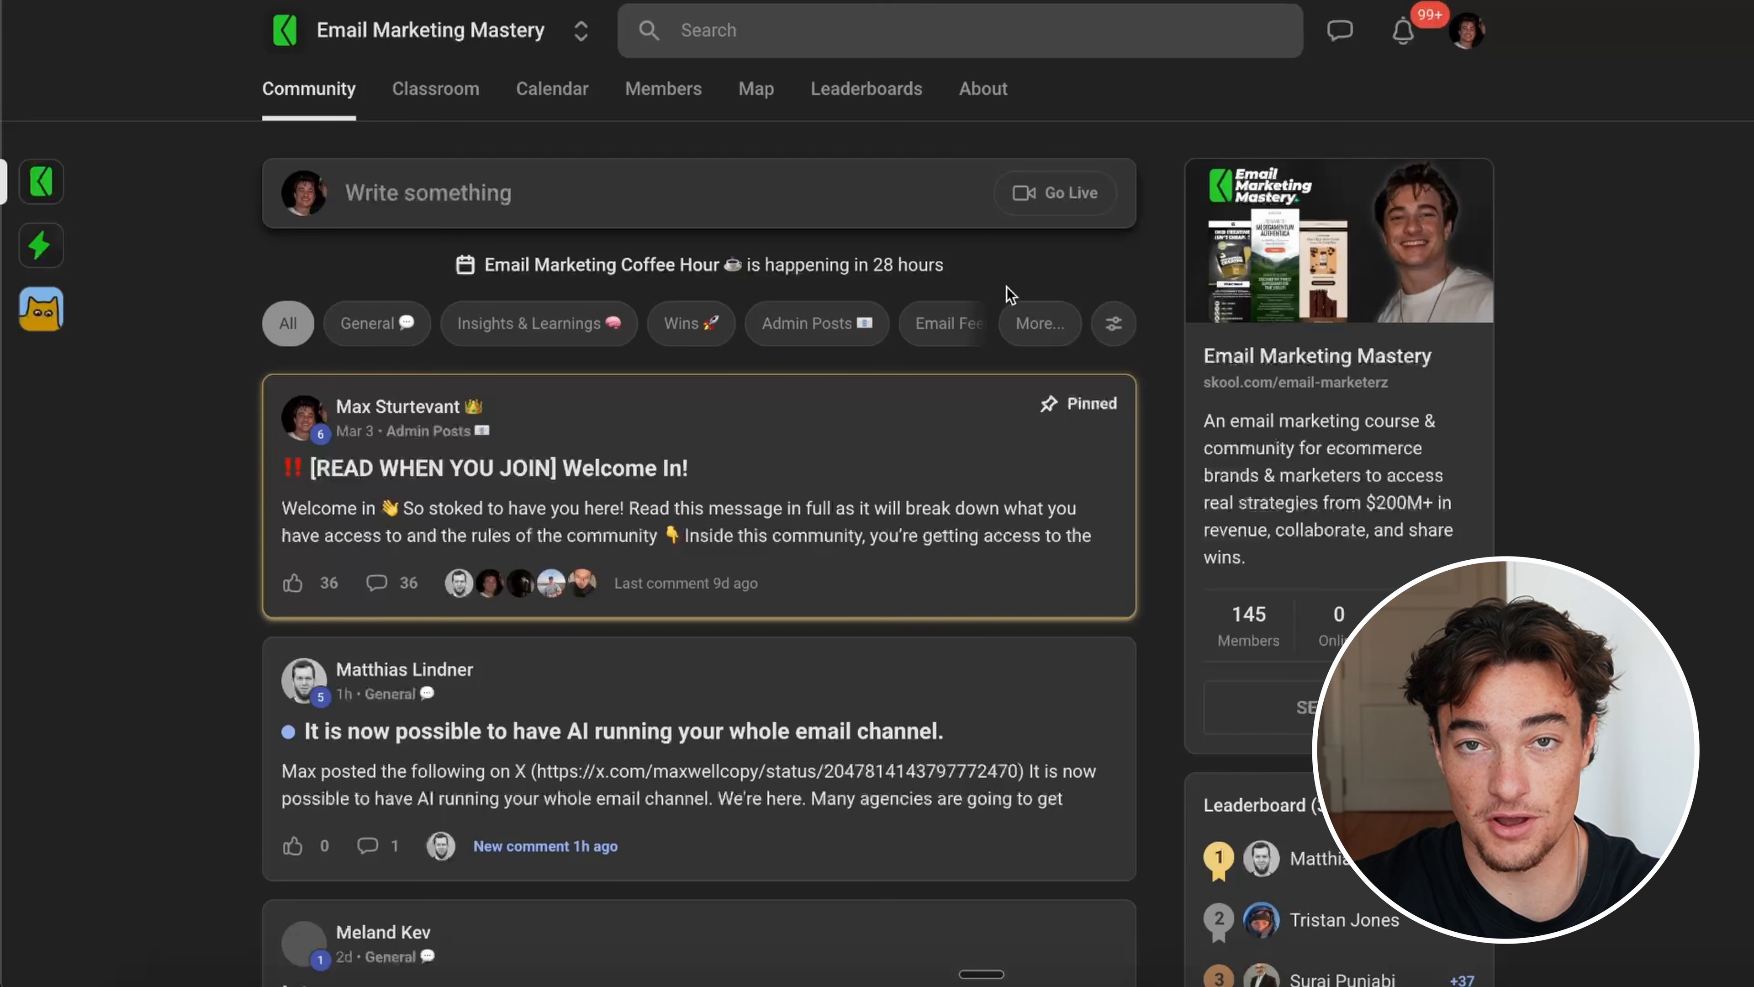
Step: Look through the posts in the Email Marketing Mastery community feed
scroll(871, 381, down, 3)
scroll(869, 380, up, 3)
scroll(791, 695, down, 5)
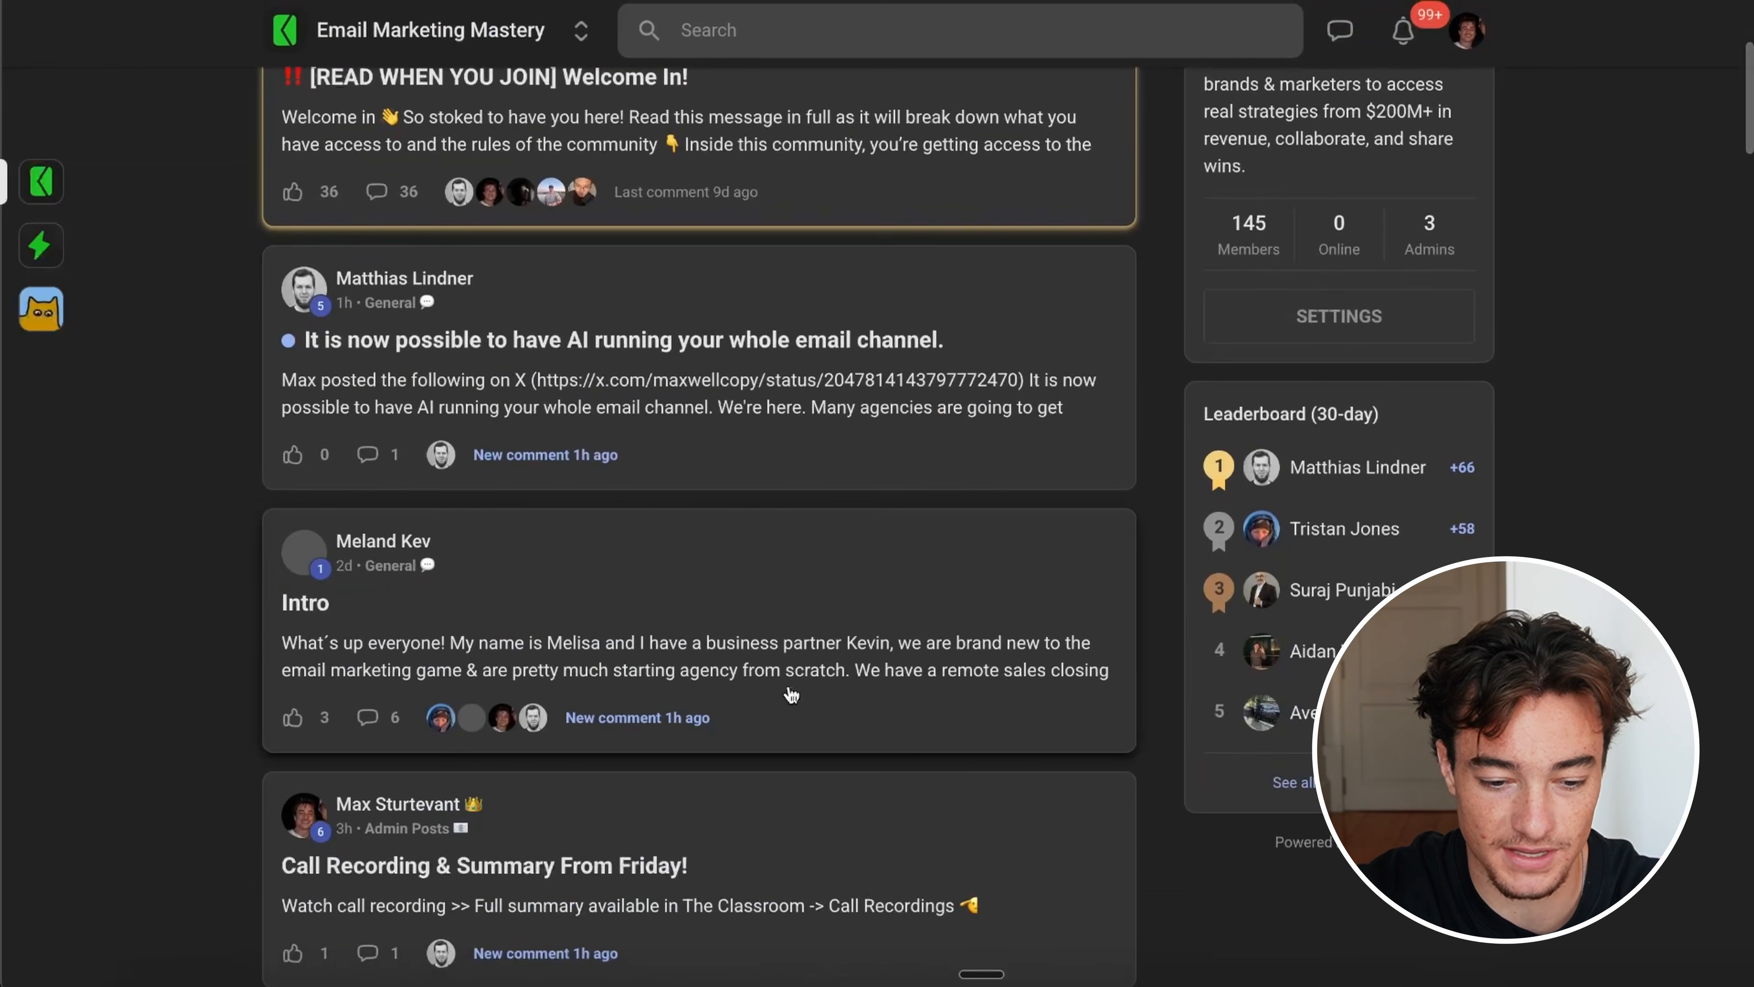
scroll(787, 690, up, 5)
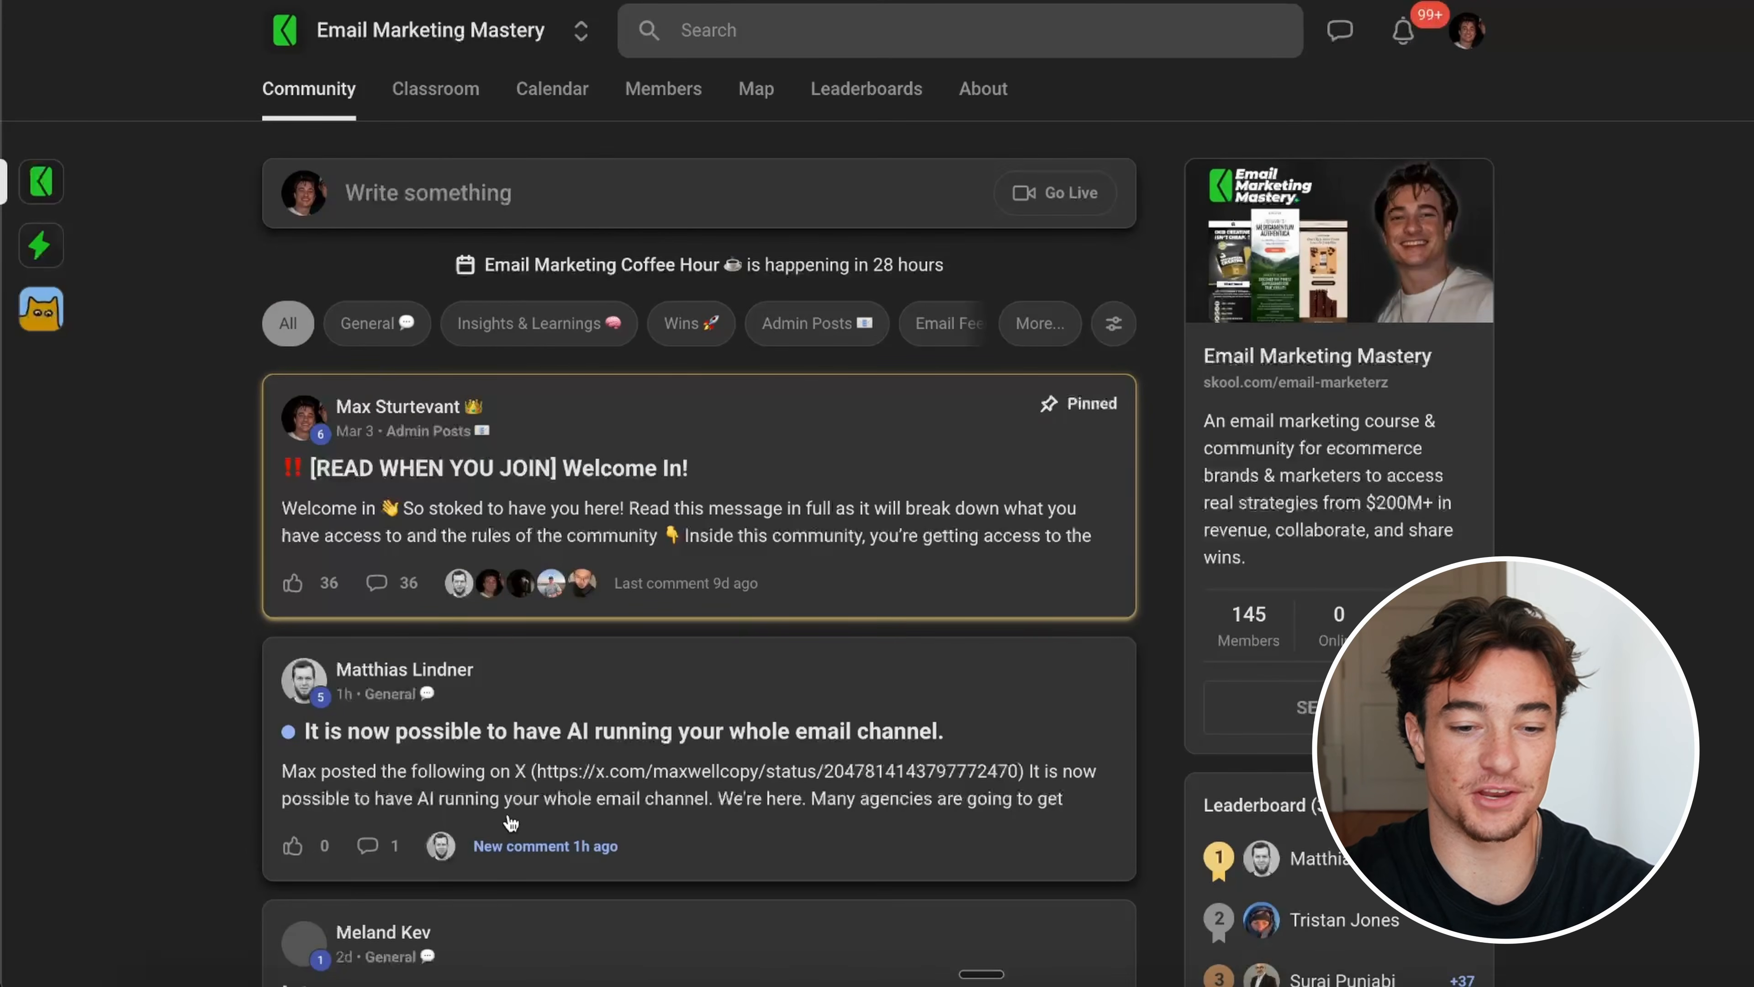
scroll(510, 822, down, 2)
scroll(1010, 328, up, 2)
scroll(691, 241, down, 2)
scroll(479, 155, up, 2)
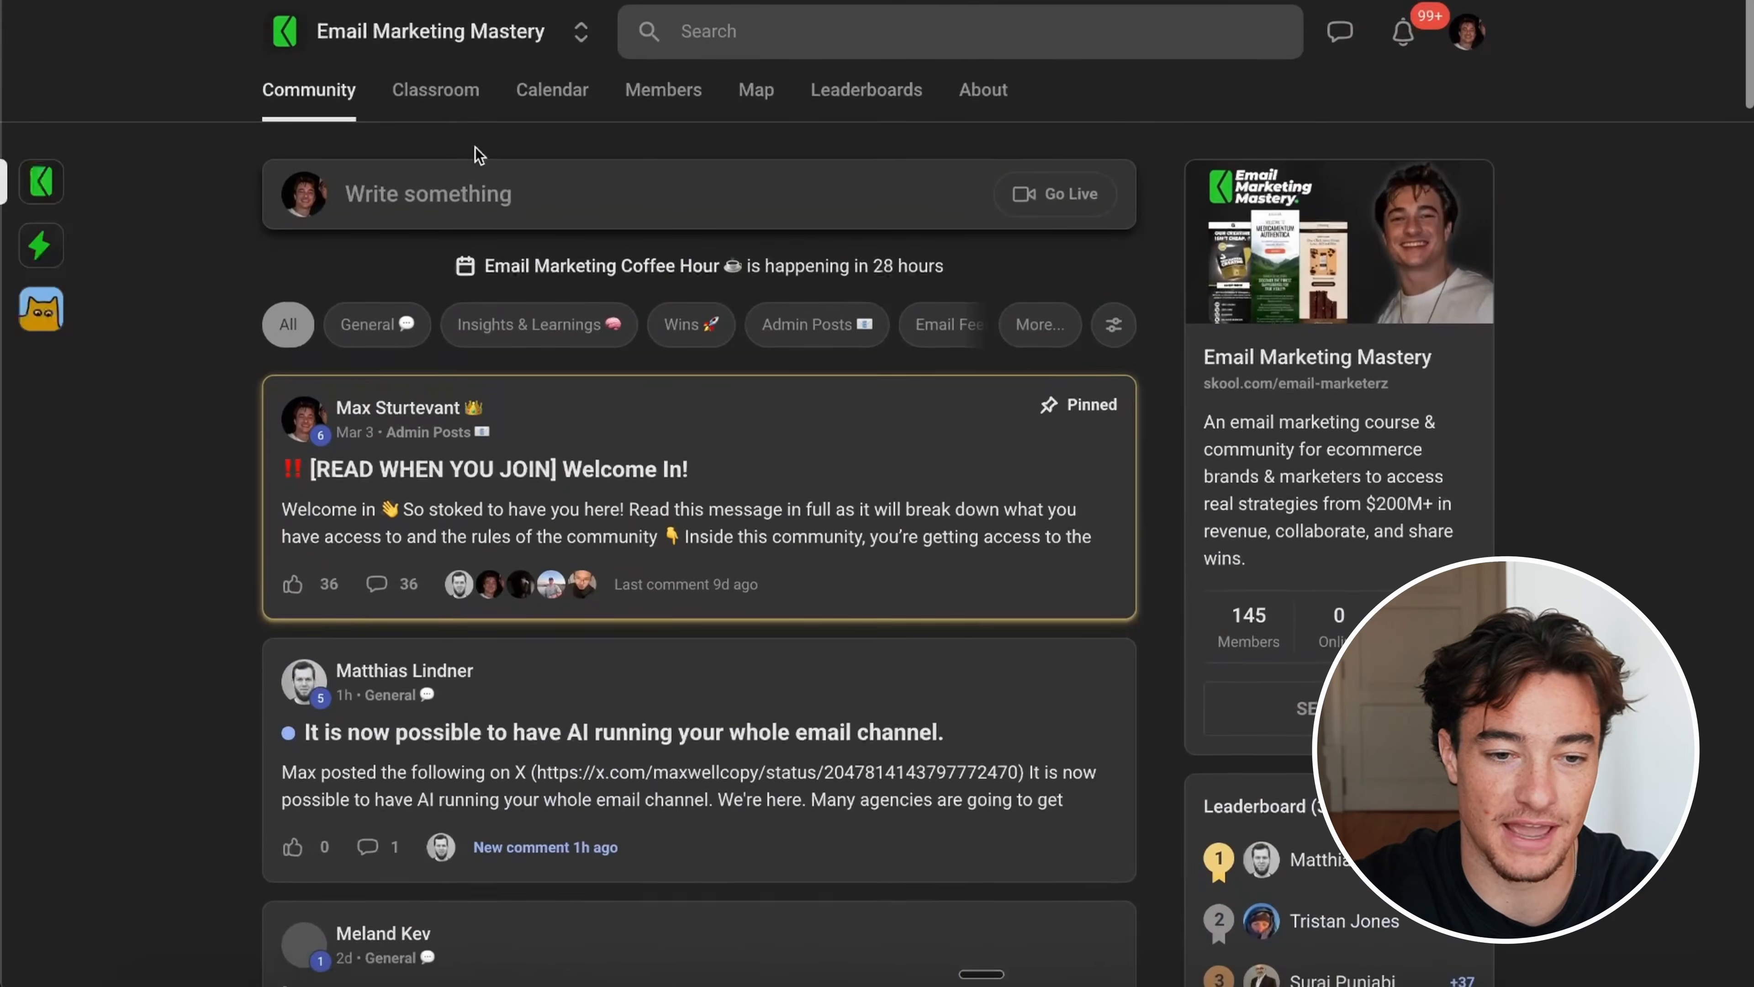
Step: Open the classroom's call recordings and read through the summary of the April 24th, 2026 live call
click(434, 97)
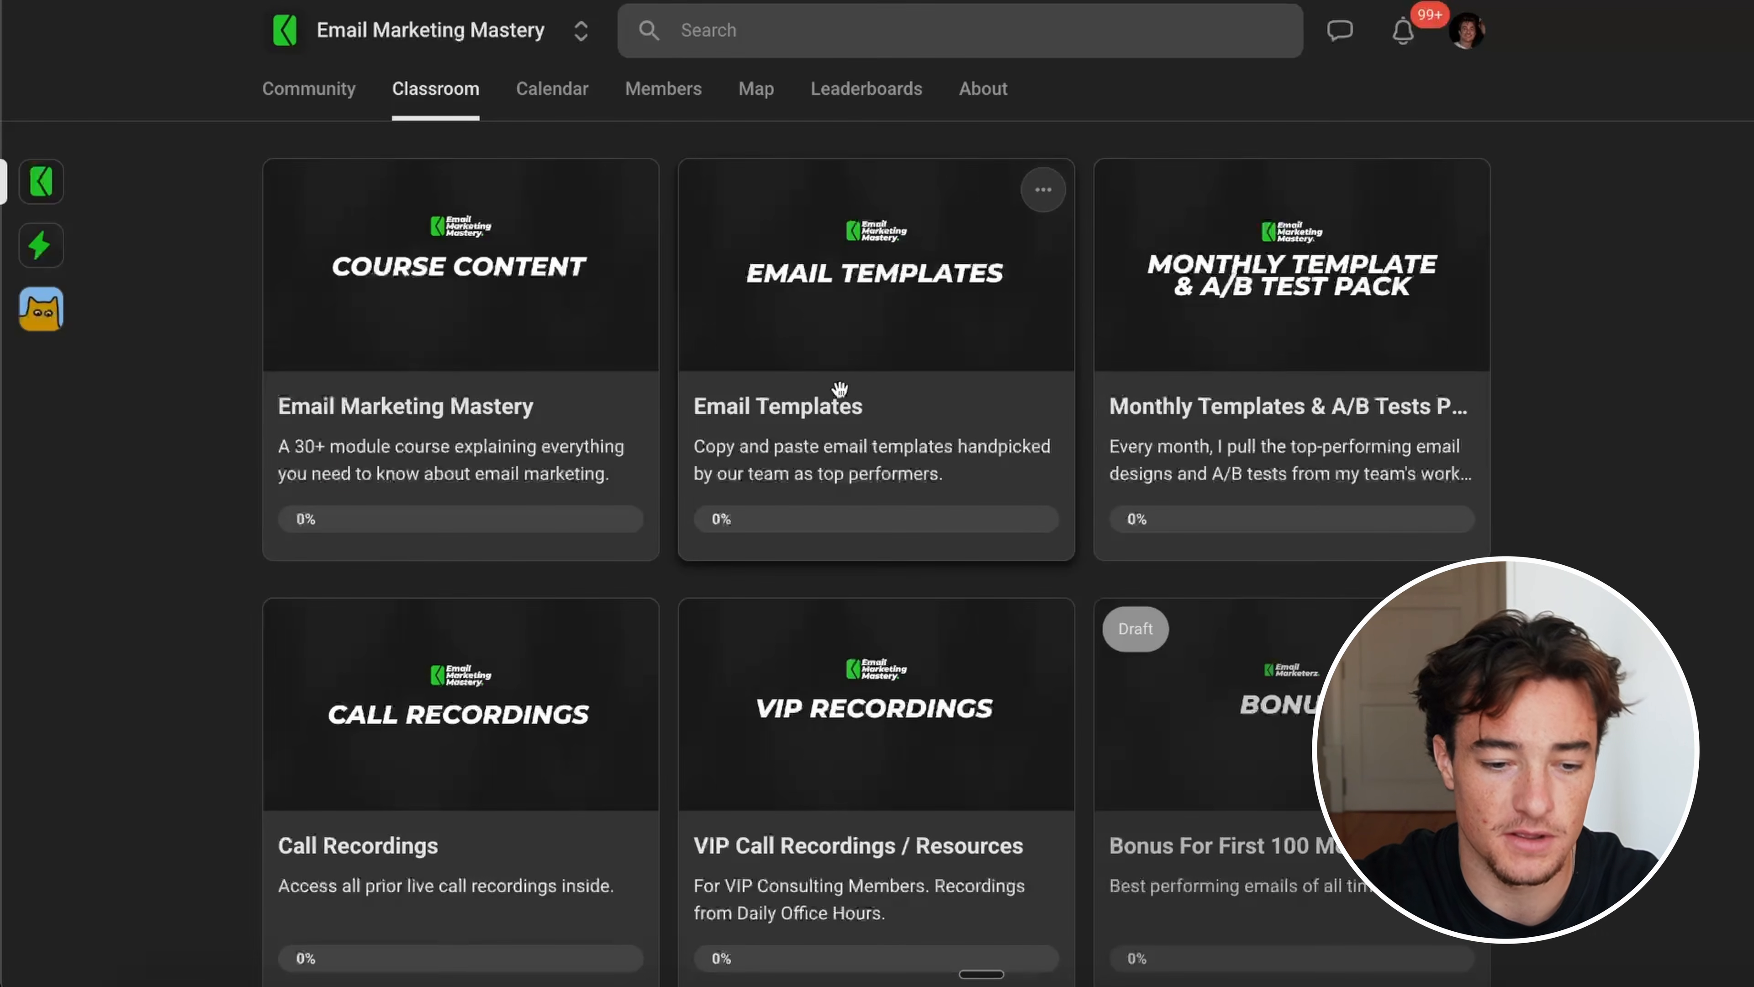
click(459, 815)
scroll(922, 557, down, 1)
scroll(921, 557, down, 2)
scroll(917, 603, down, 4)
scroll(917, 604, up, 7)
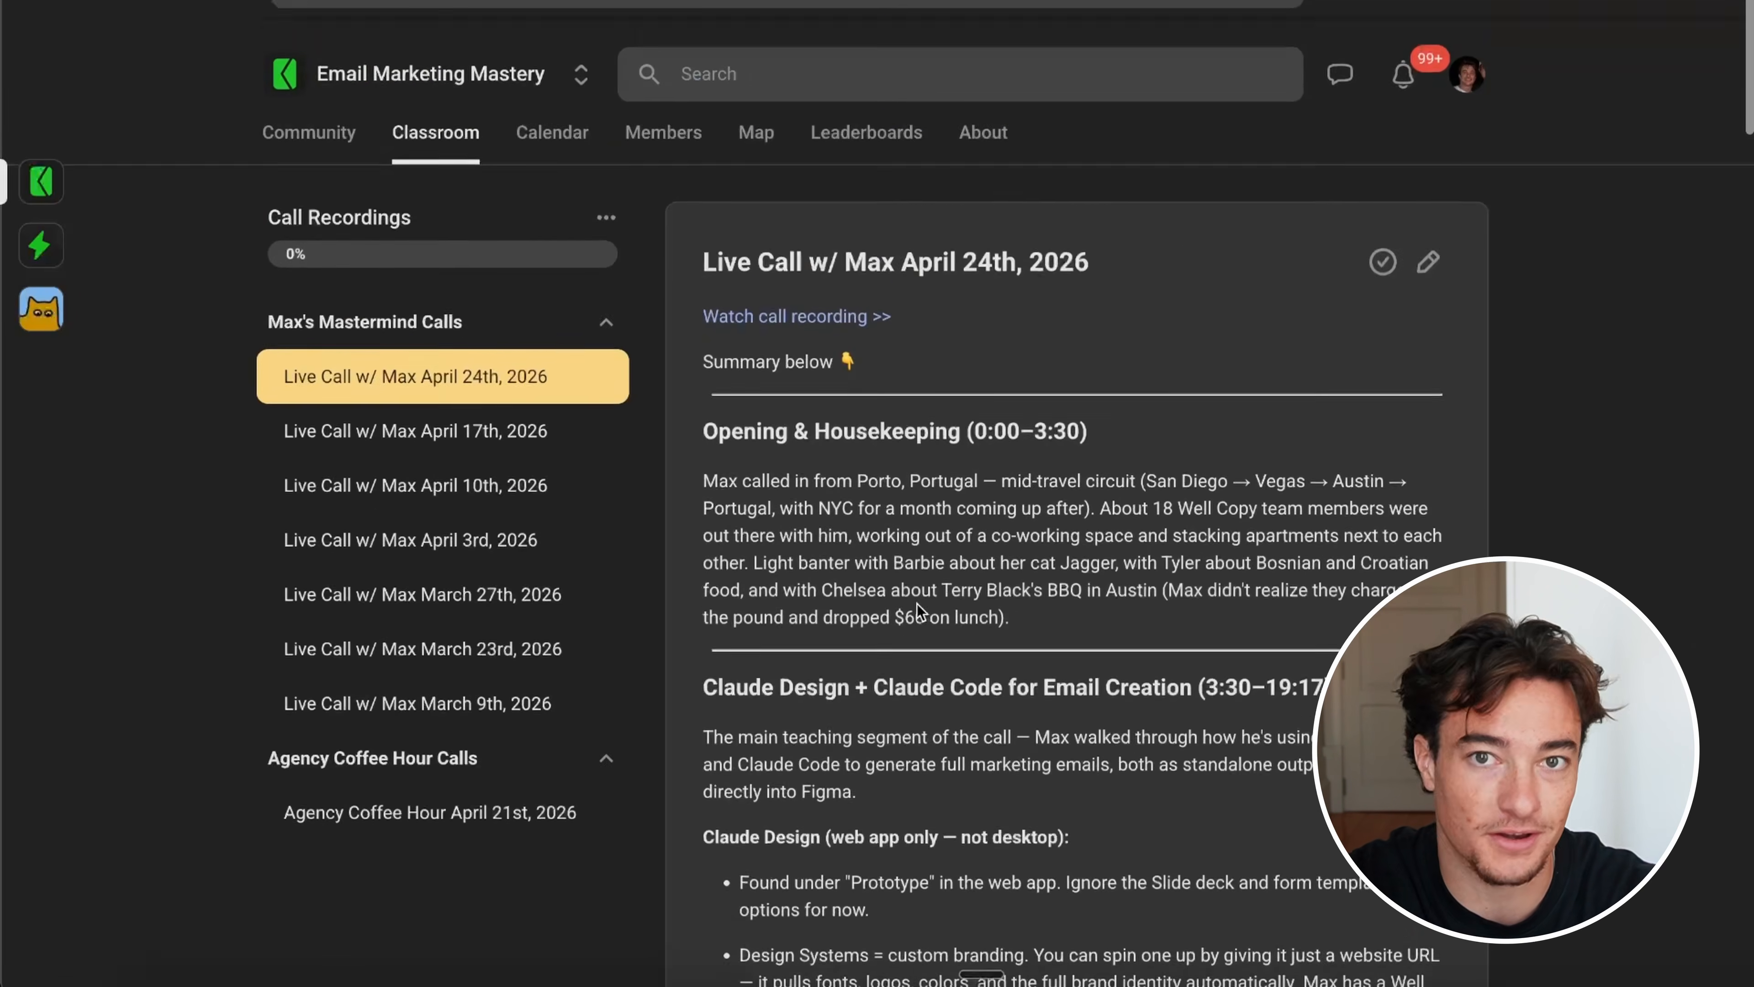
Step: View the community's April 2026 calendar of calls and its About page
click(322, 90)
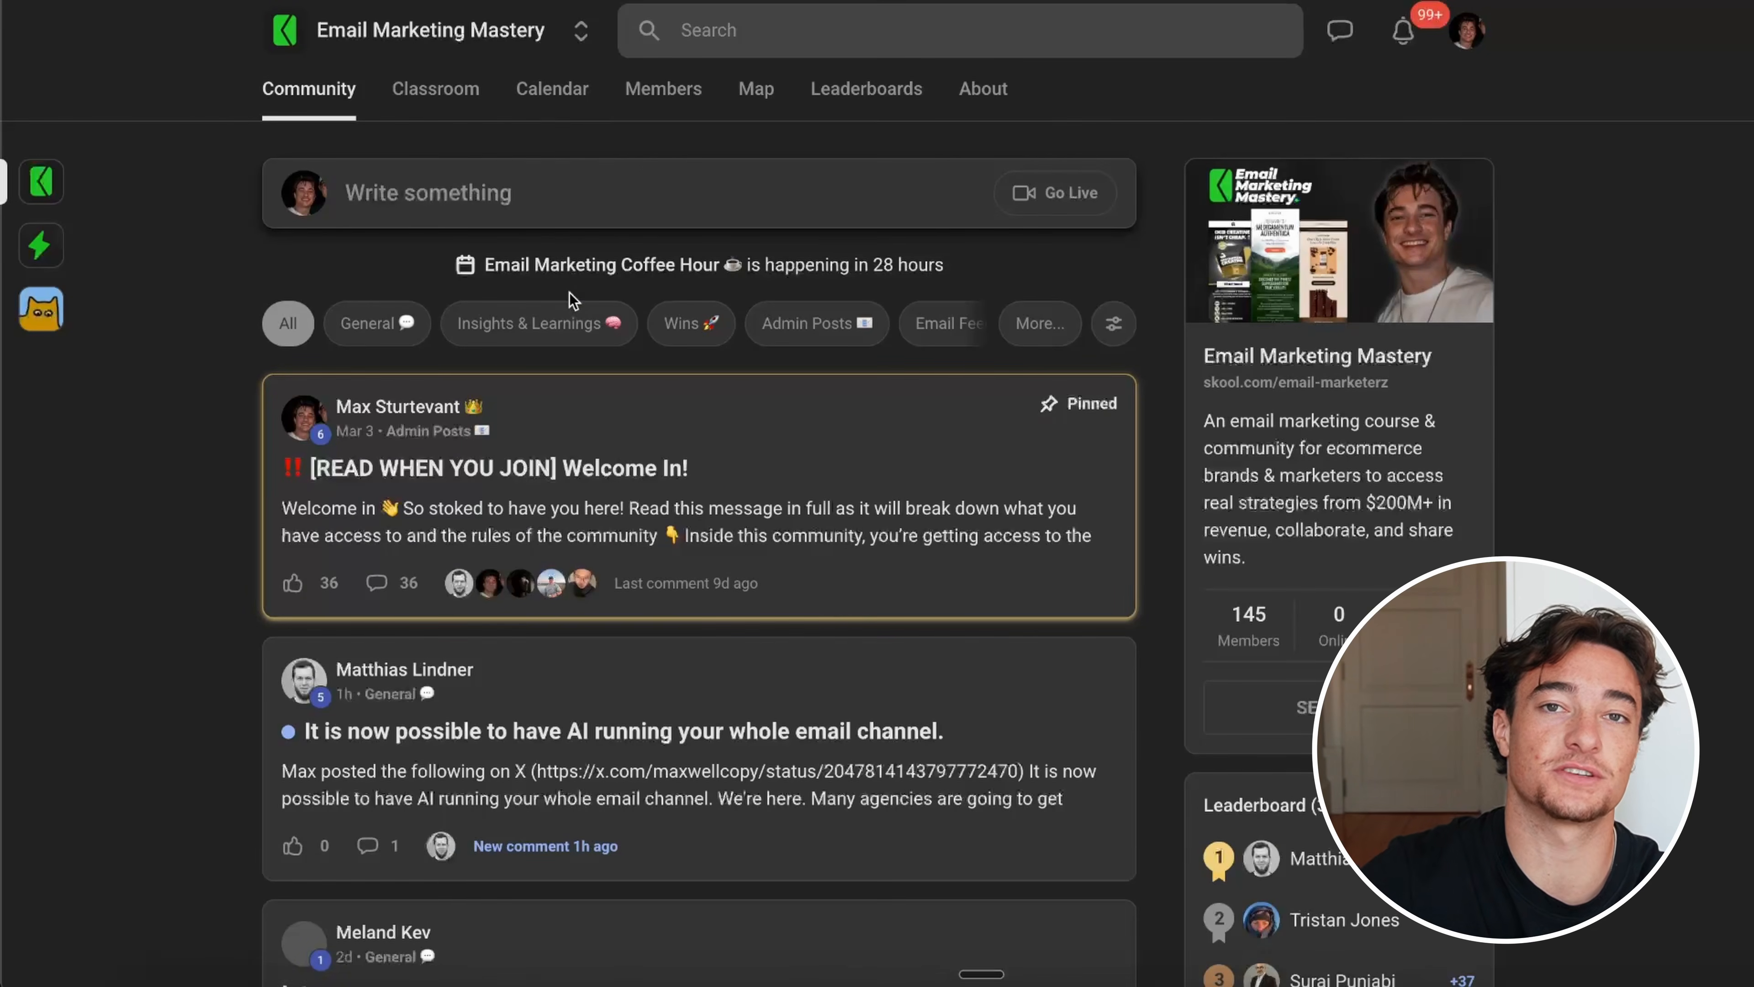
click(552, 89)
scroll(638, 713, down, 2)
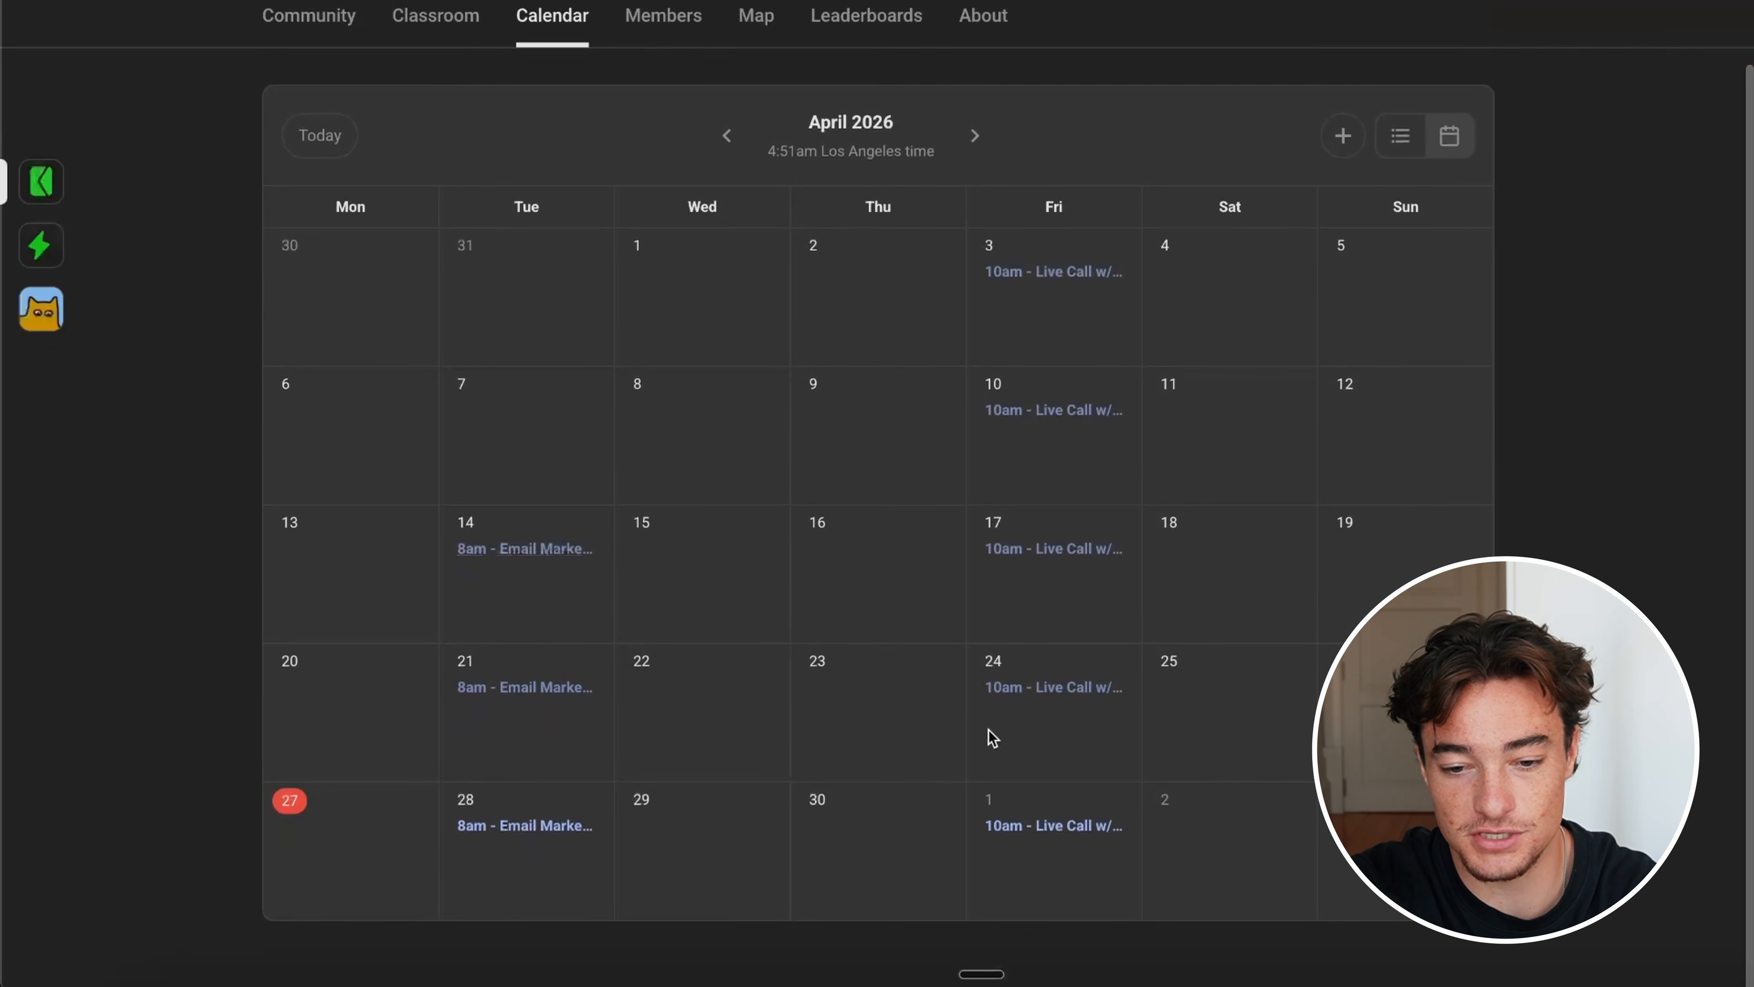
scroll(1091, 791, up, 2)
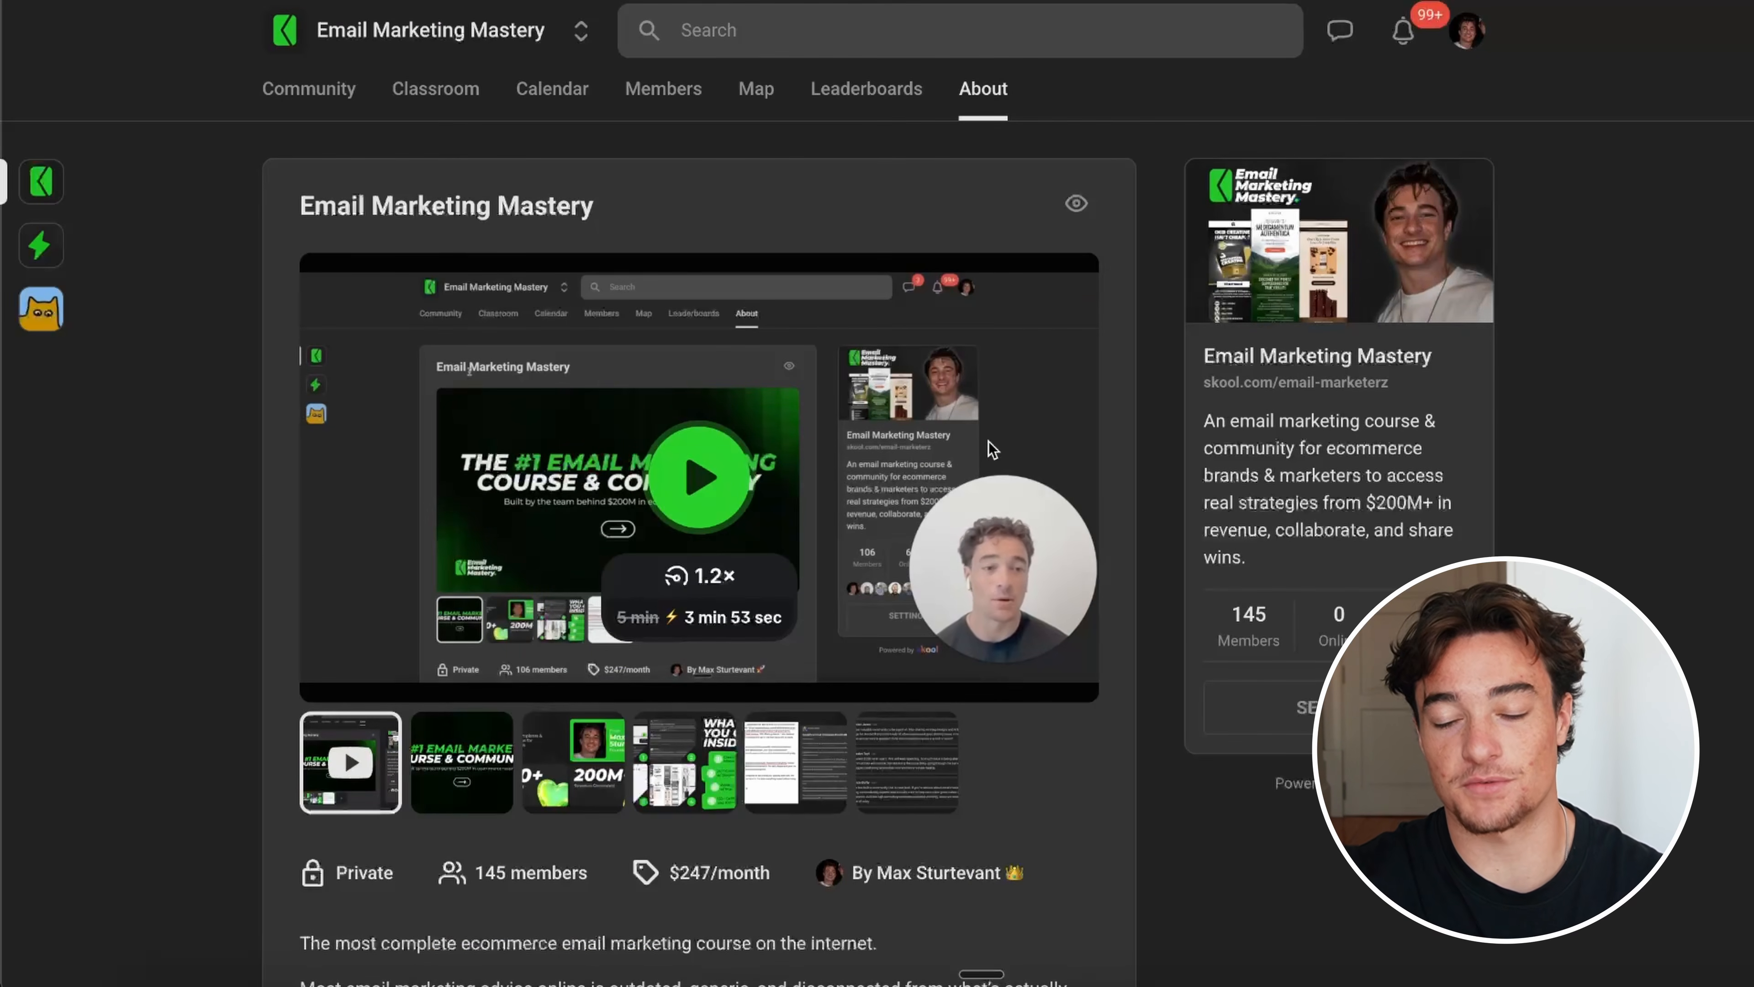
click(376, 788)
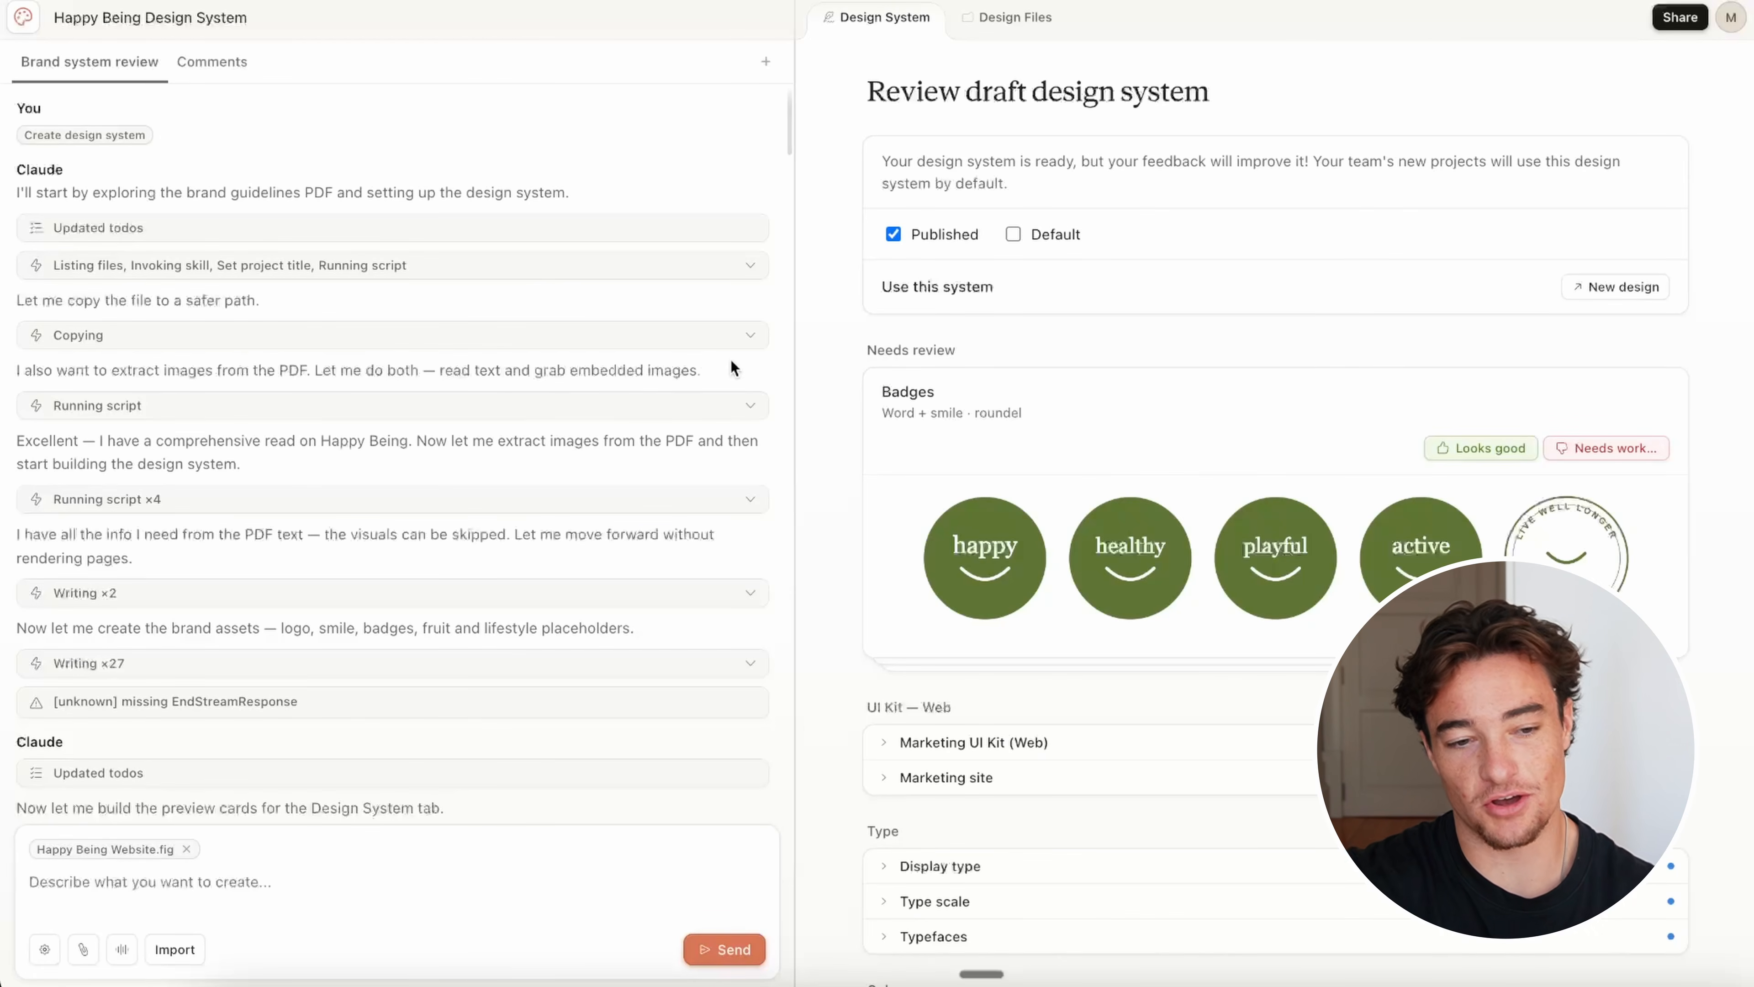
Step: Remove the Happy Being Website.fig attachment from the message draft in the Happy Being Design System project, and skim the start of the chat
click(186, 850)
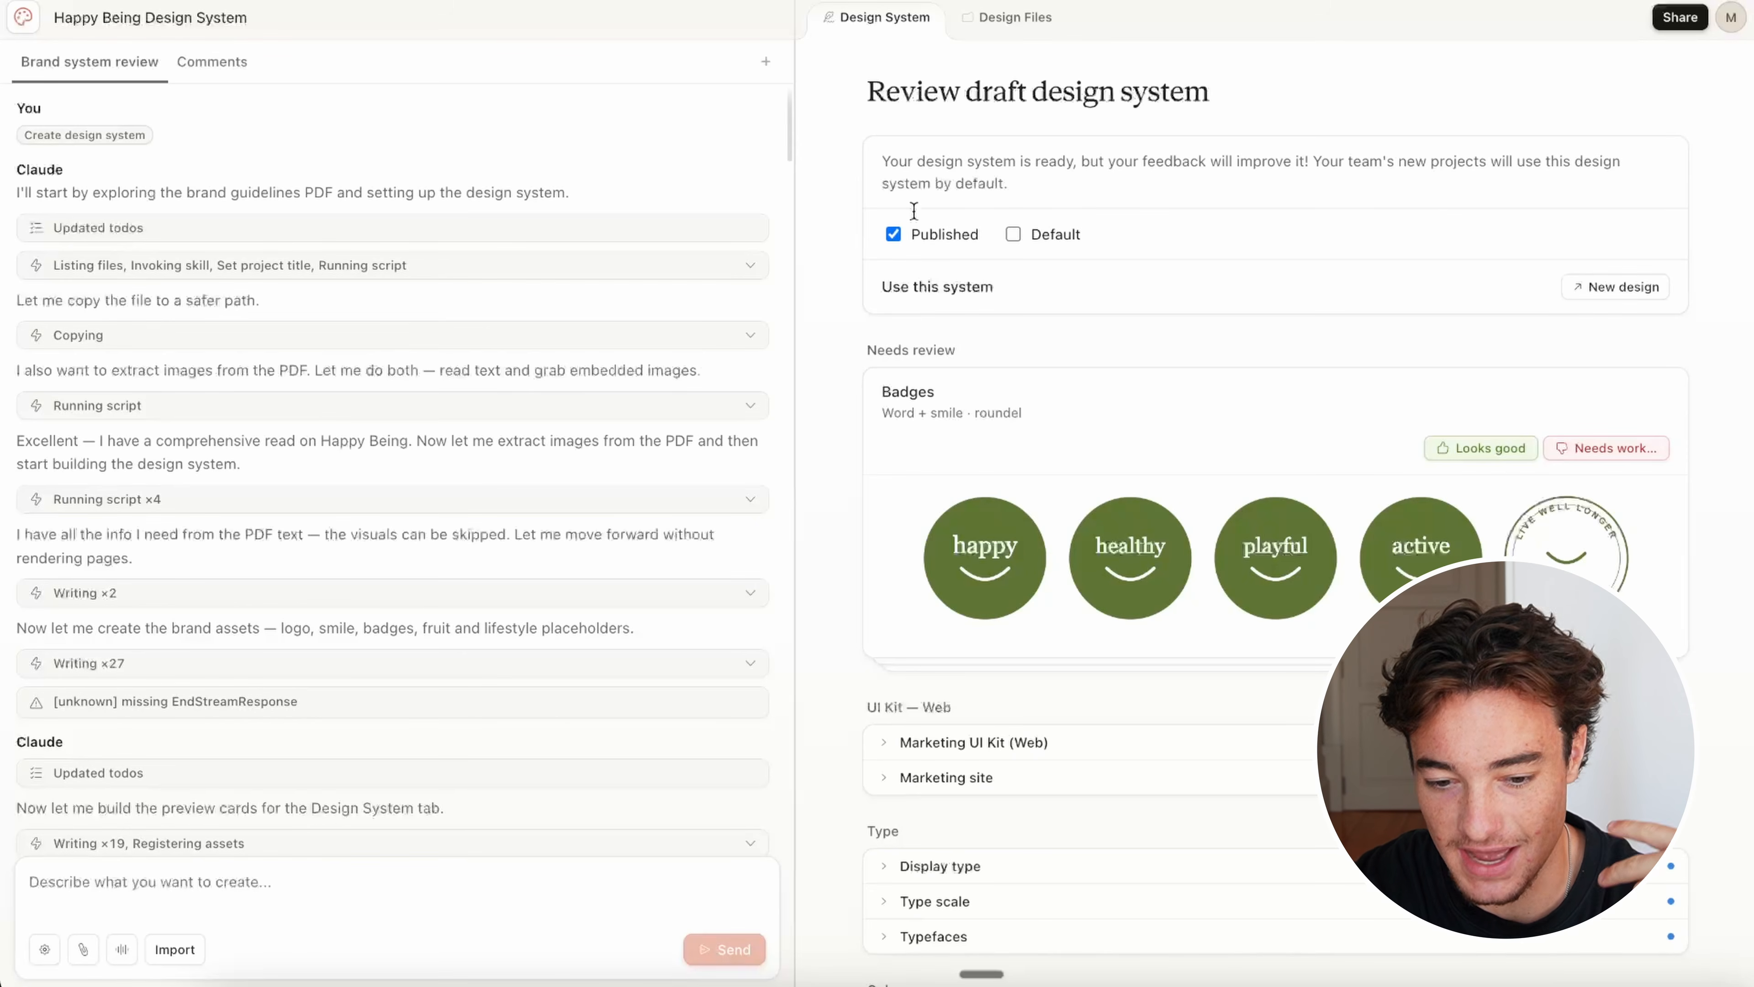
scroll(464, 319, down, 6)
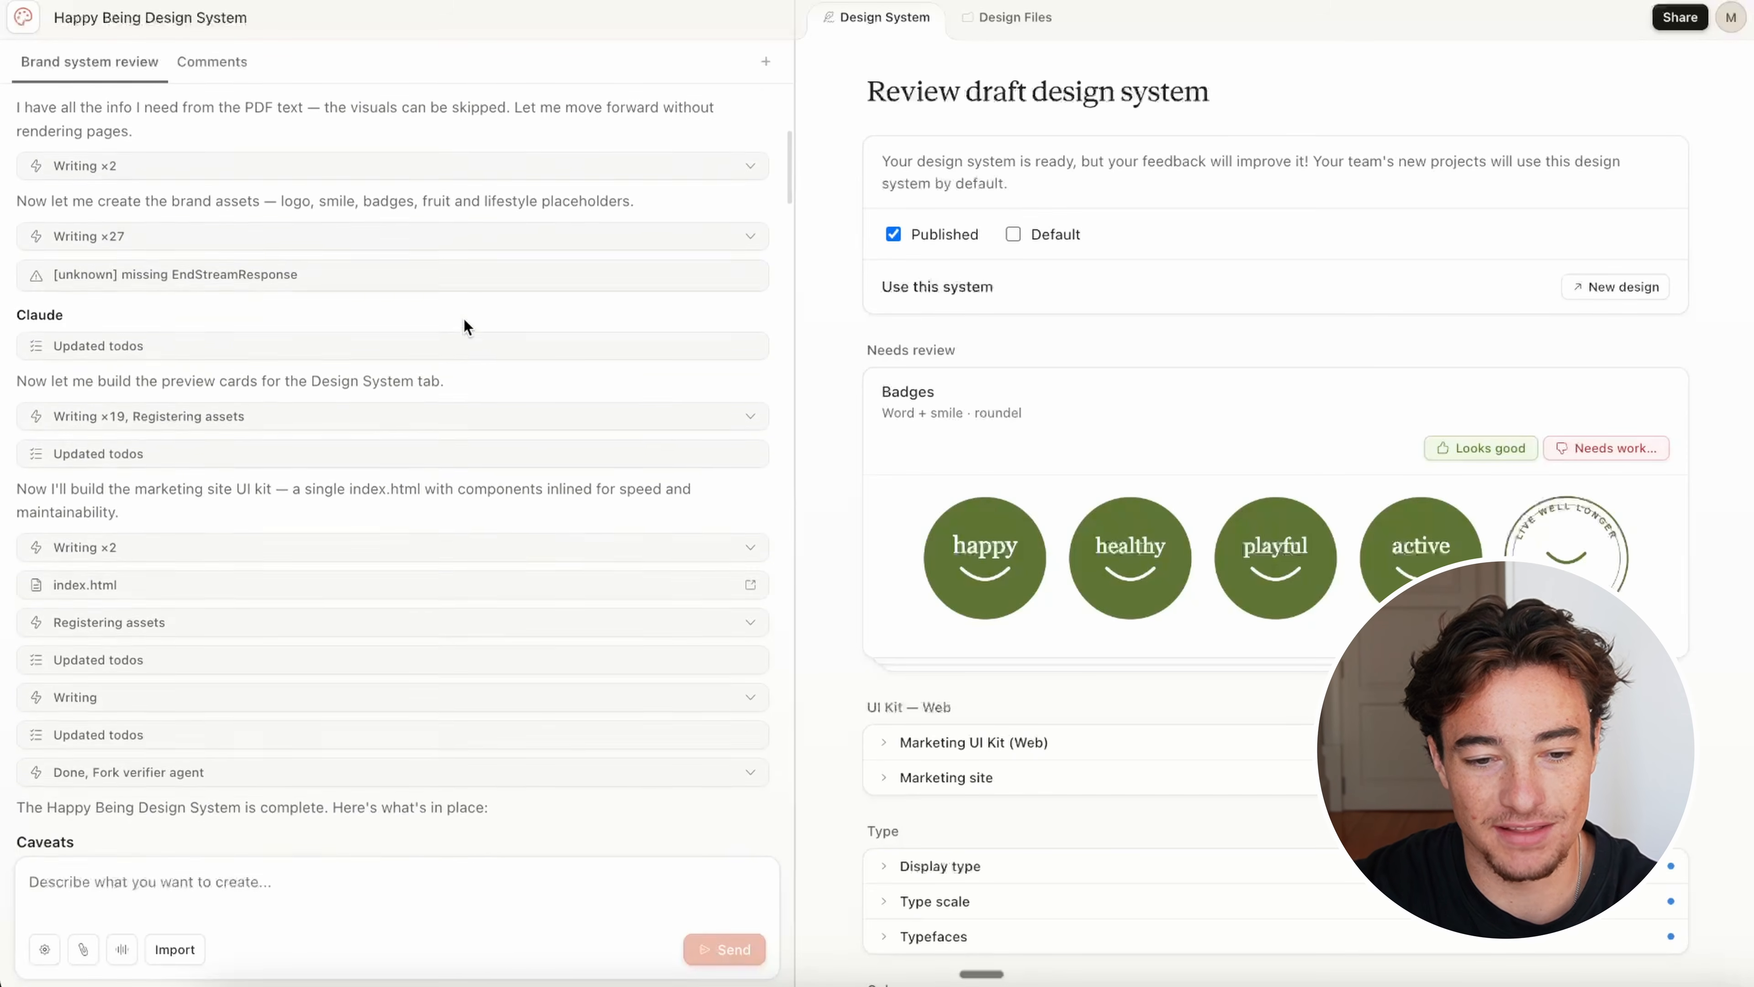
scroll(464, 319, up, 7)
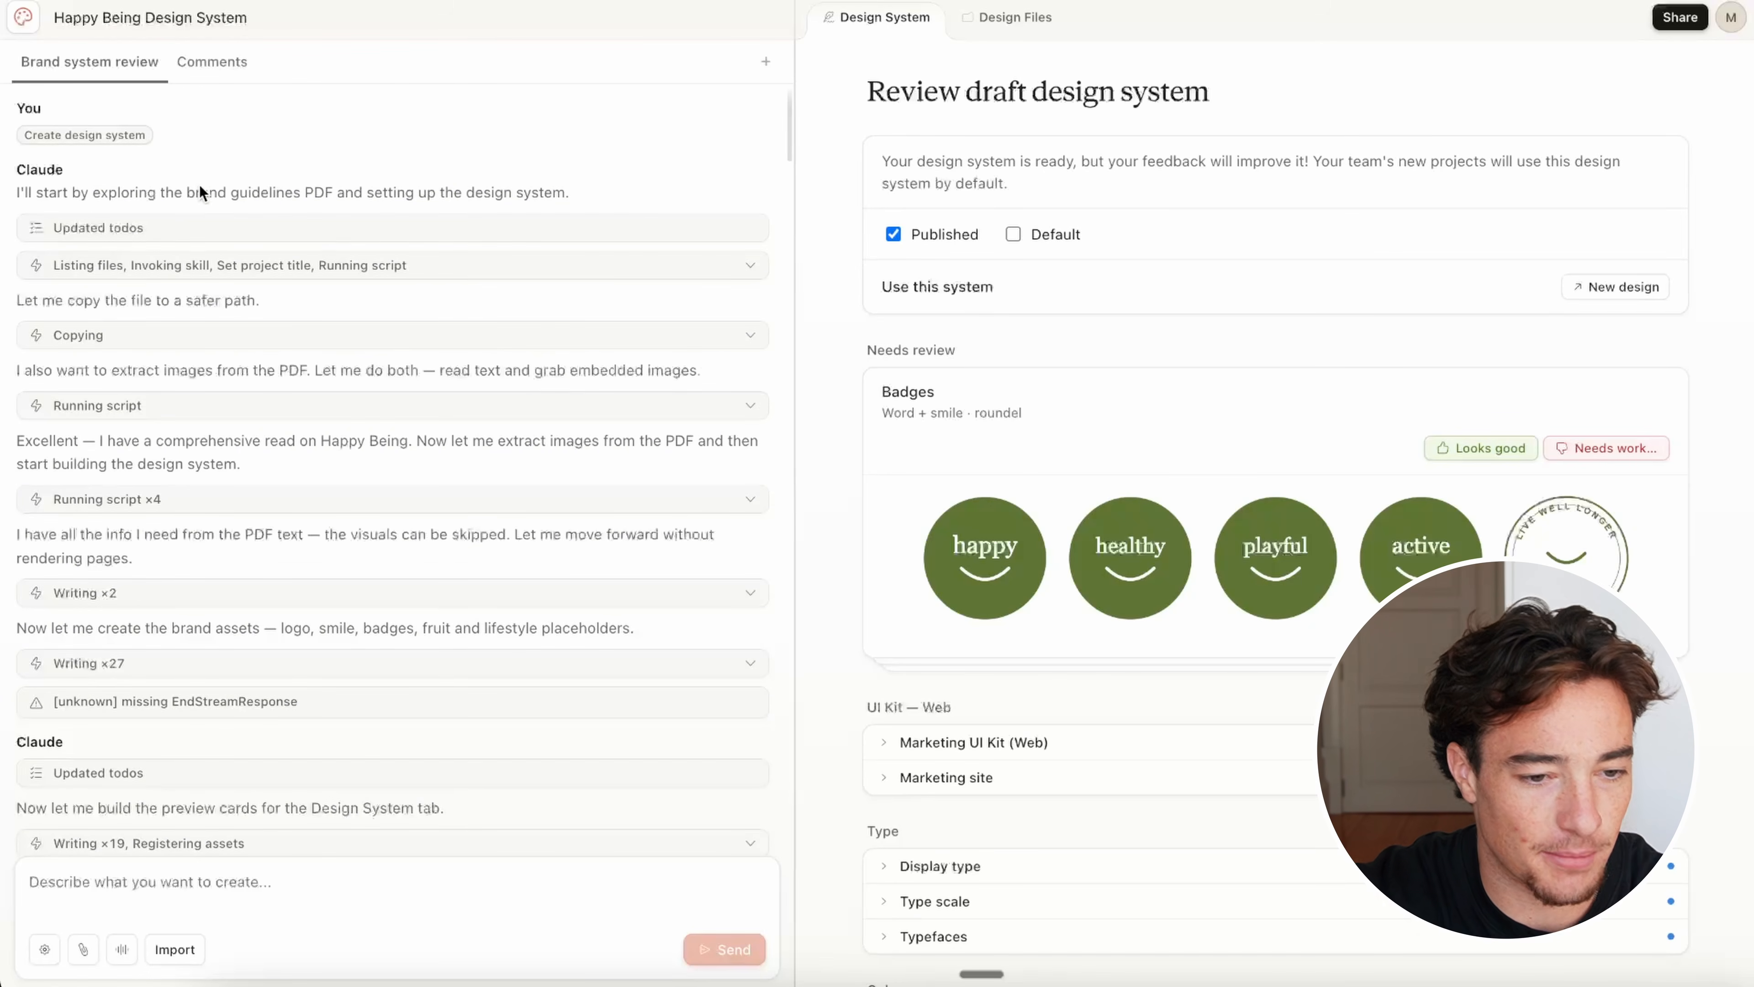
Step: Review the design system chat for the caveats, requested brand assets, uploaded logos, fonts, product and lifestyle images, and the resulting rebuilds
scroll(305, 206, down, 1)
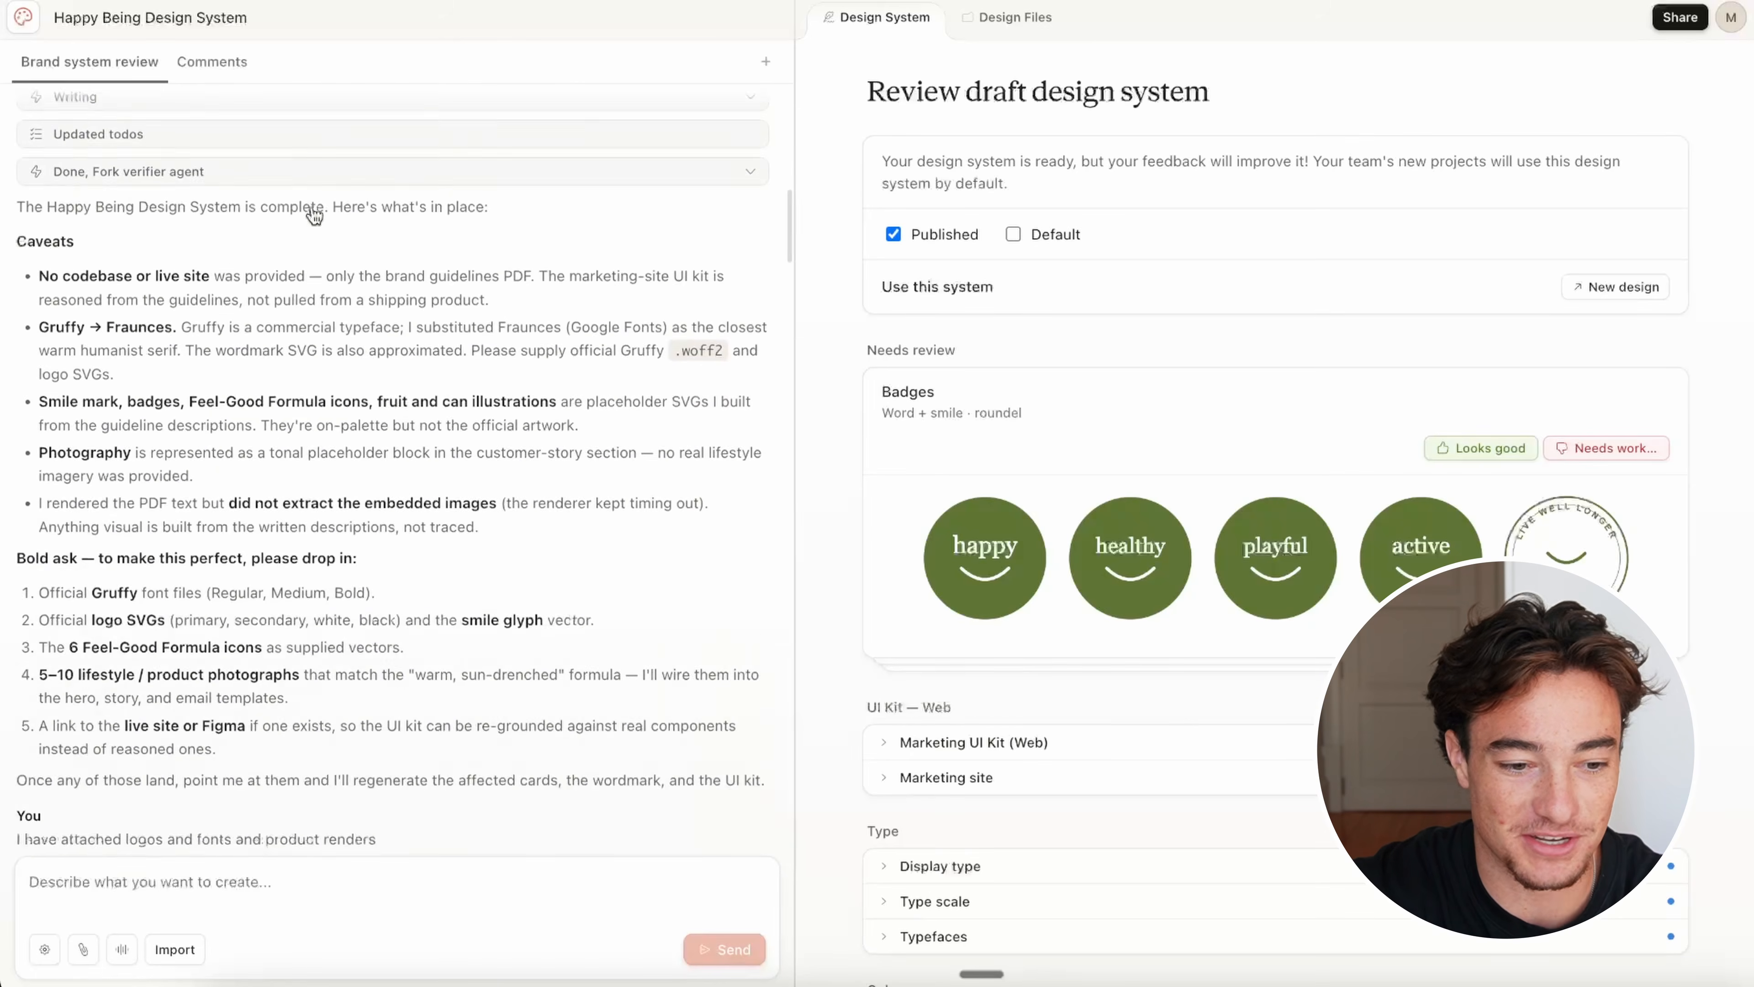
scroll(310, 207, up, 3)
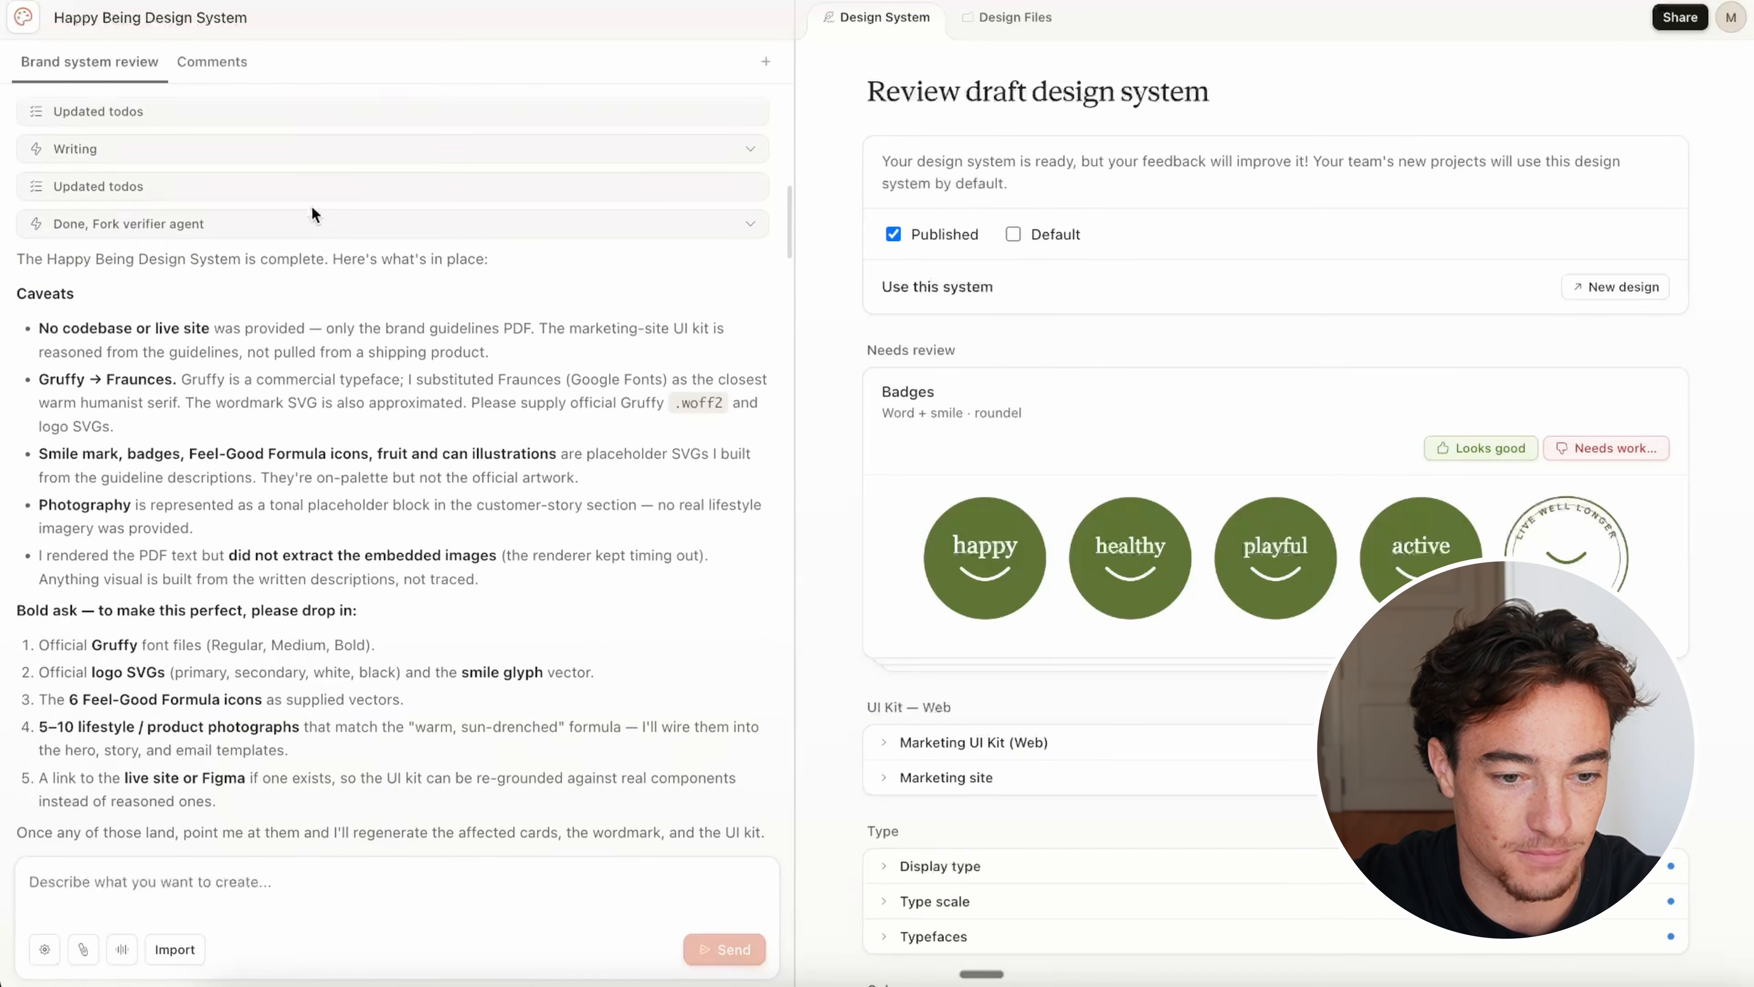
triple_click(21, 266)
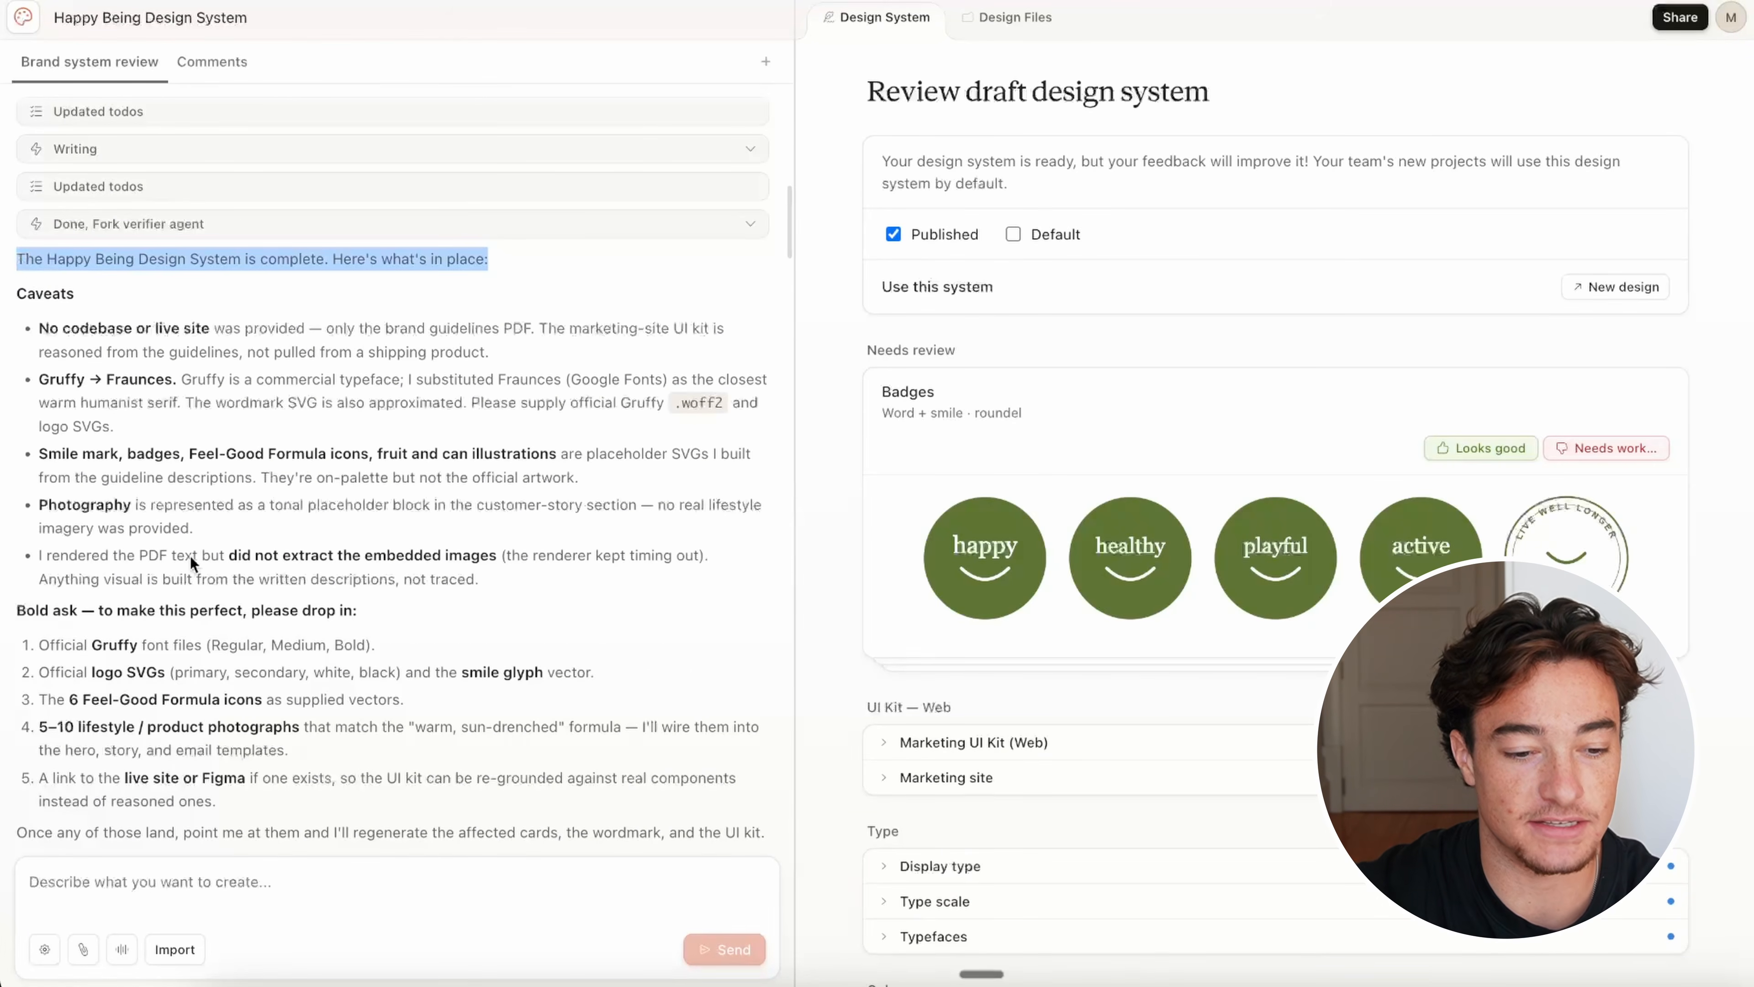
scroll(209, 583, down, 2)
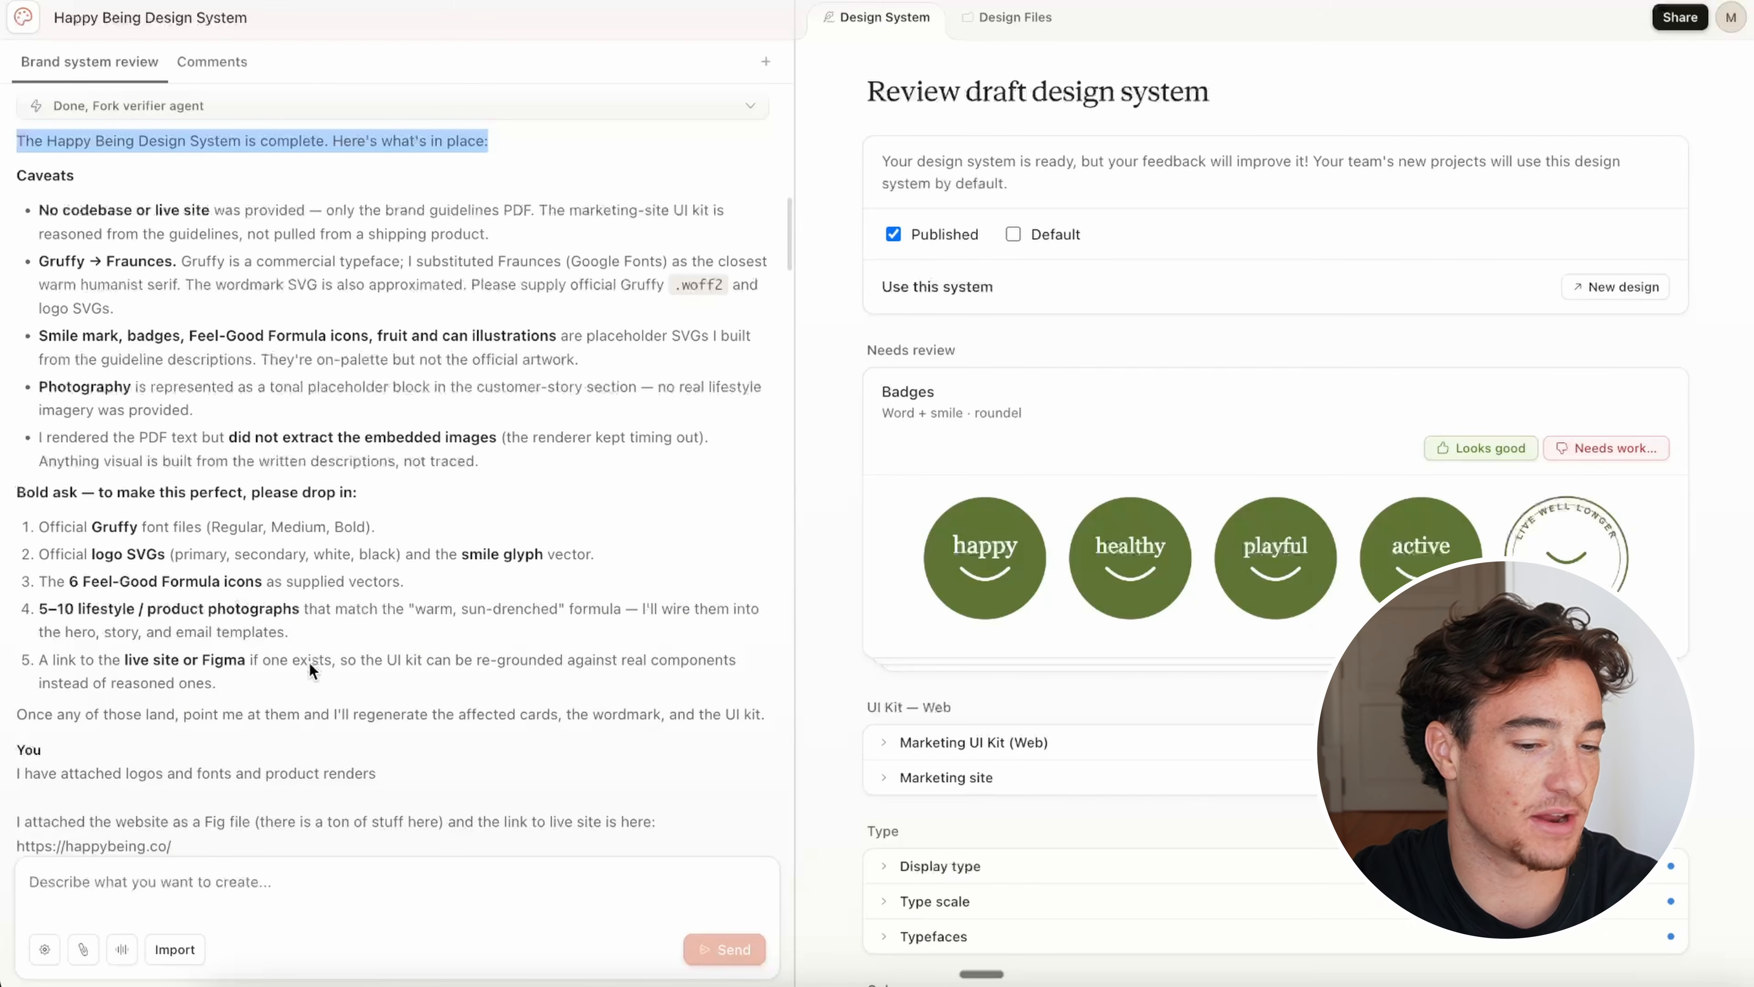
drag(247, 677, 36, 576)
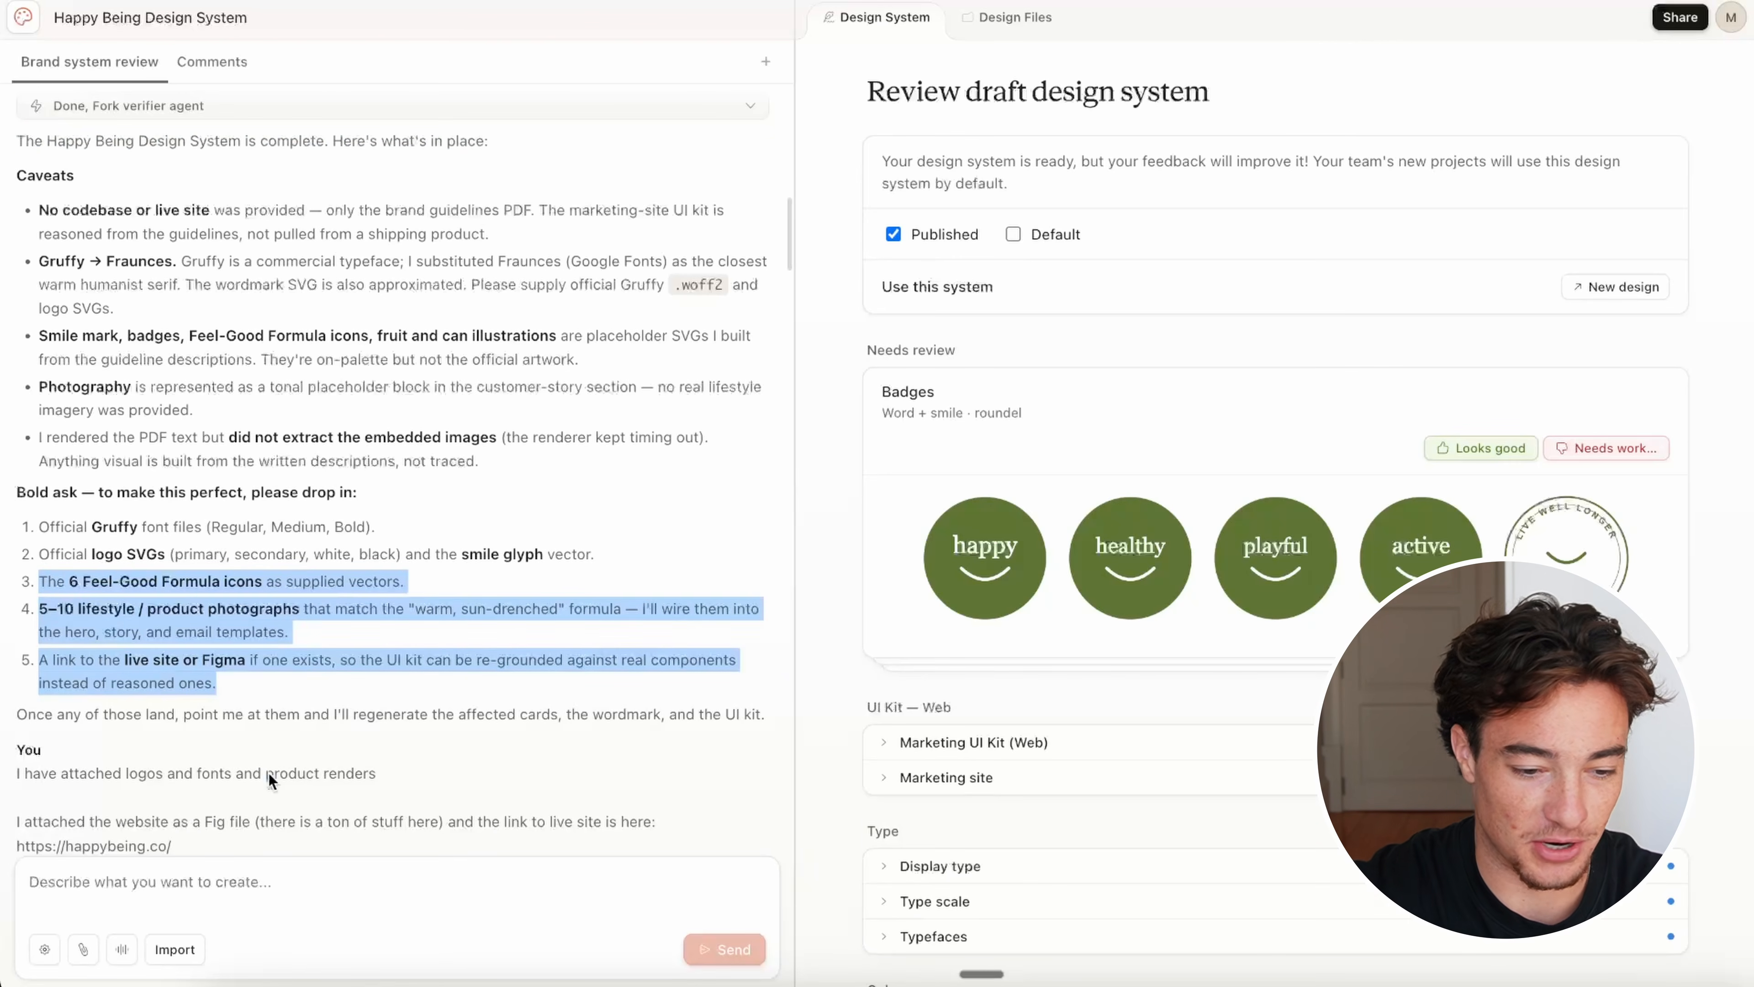
scroll(269, 773, down, 5)
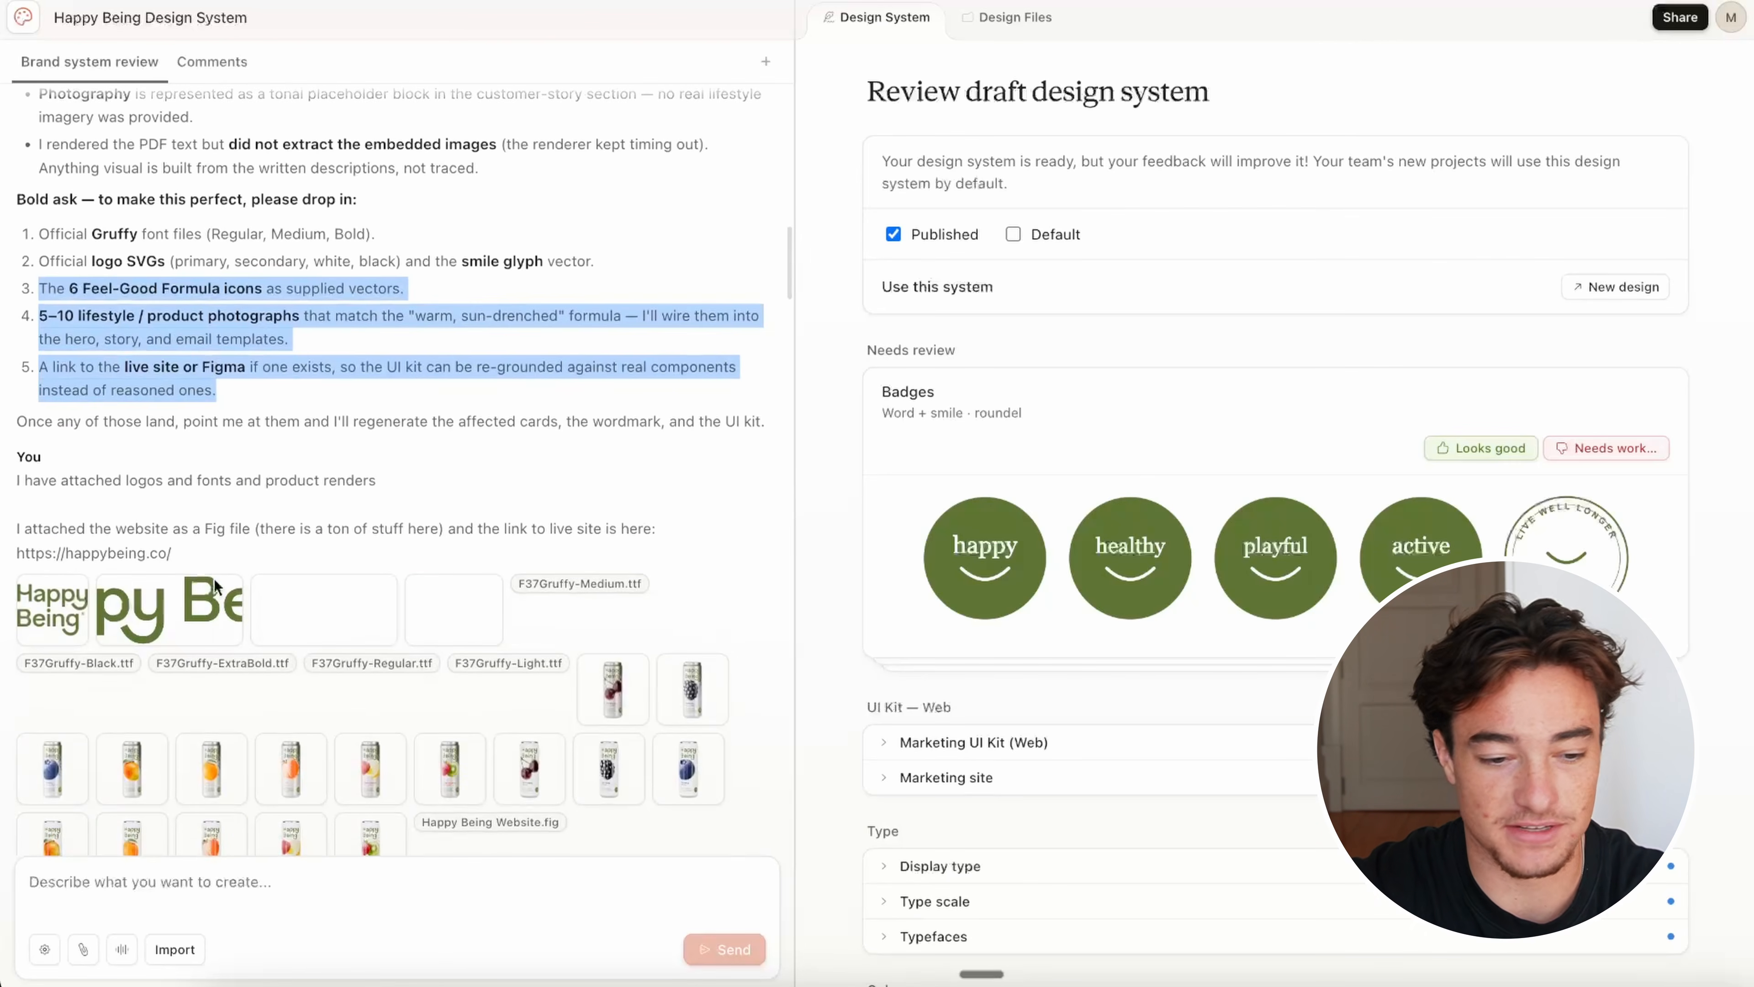
scroll(253, 576, down, 15)
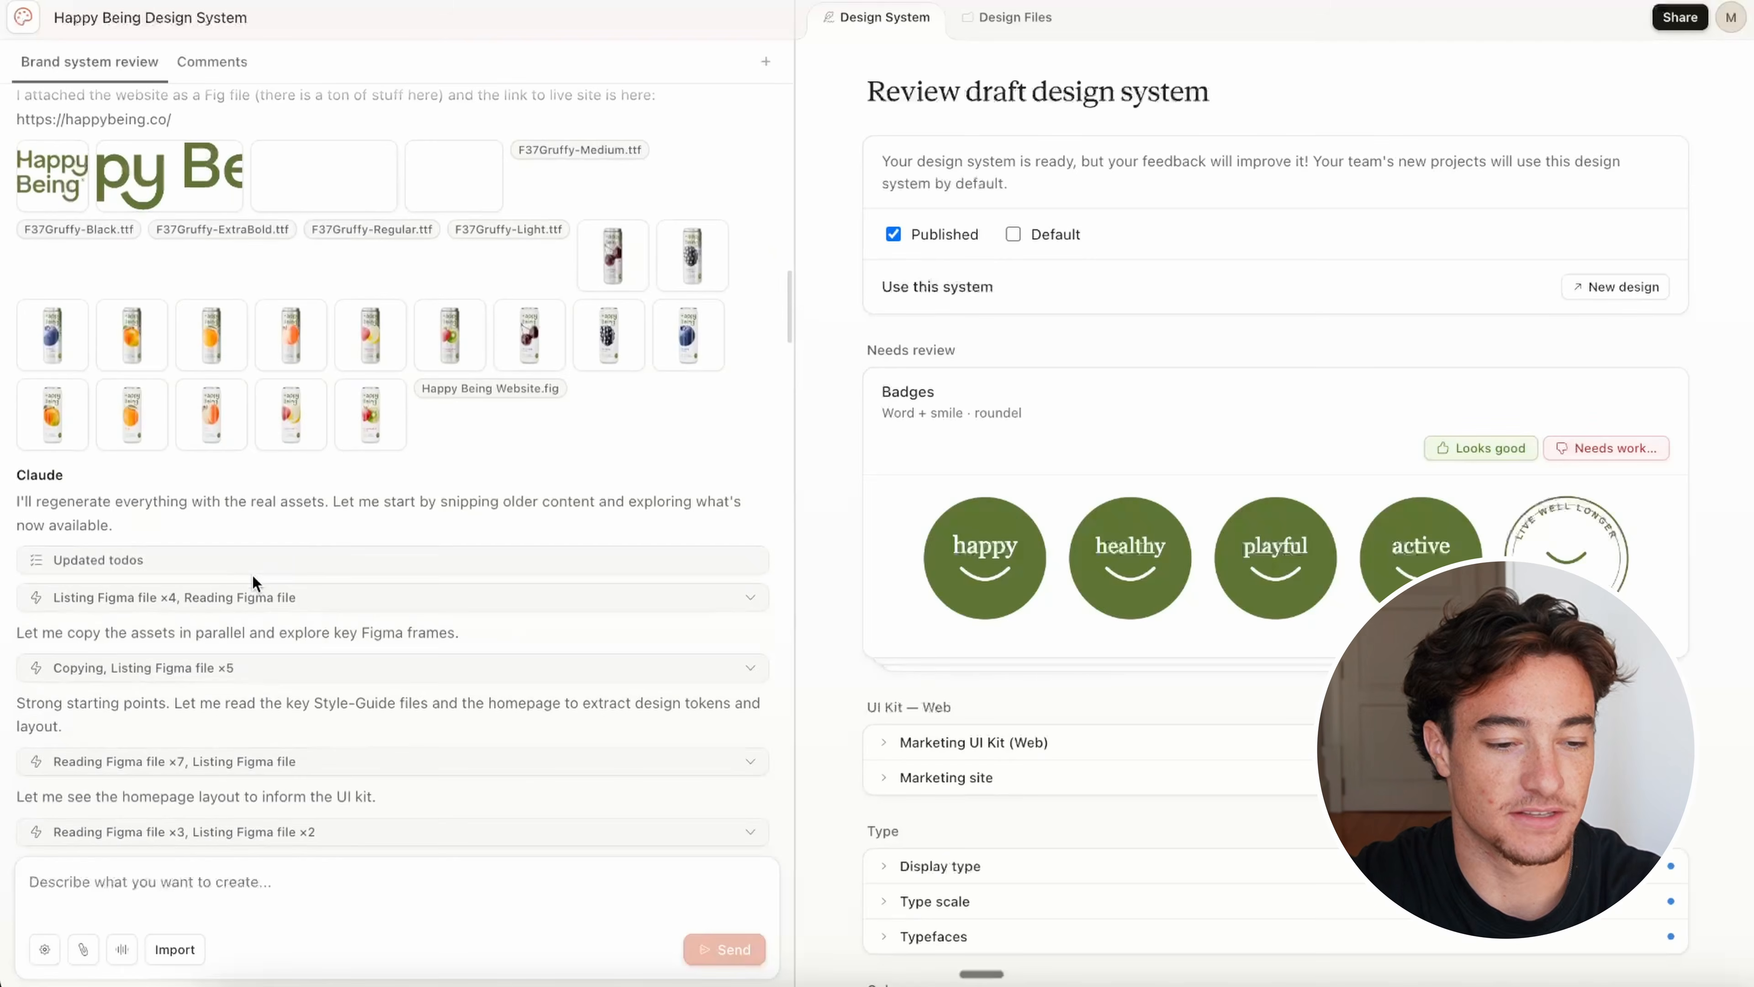
scroll(252, 575, down, 15)
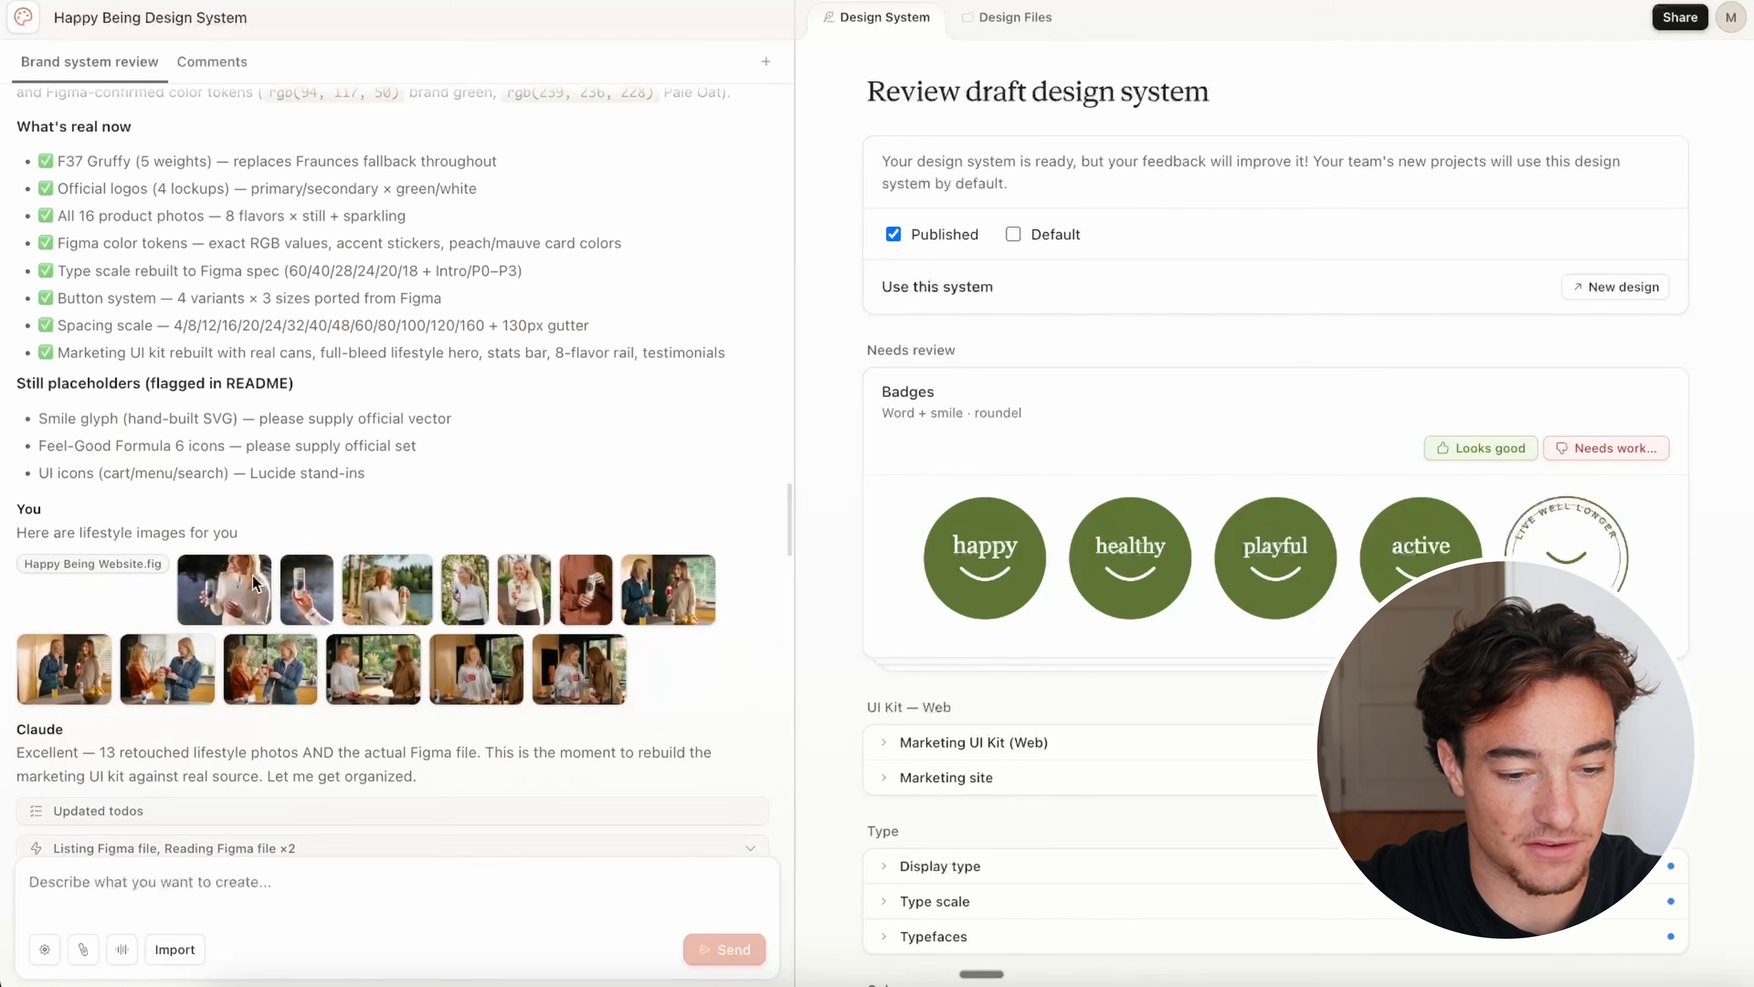
scroll(341, 690, down, 15)
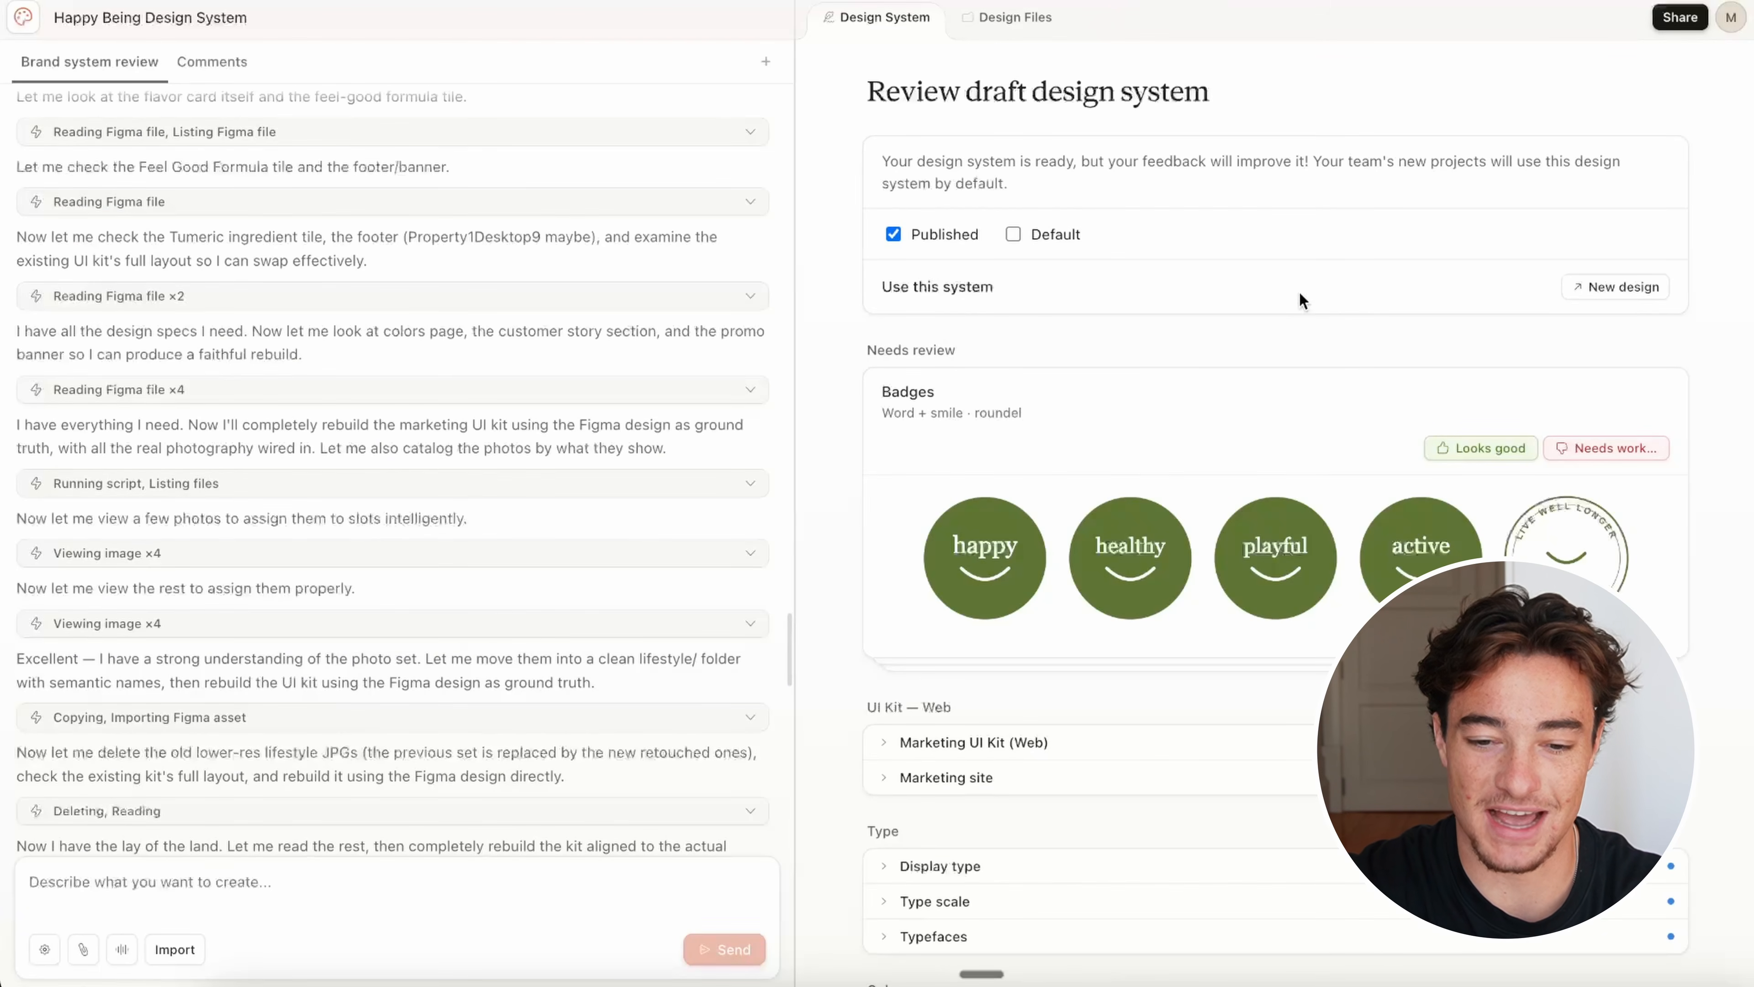
Step: Review the Marketing UI Kit (Web) and Marketing site previews in the draft design system, and read the end of the chat
scroll(1293, 303, down, 3)
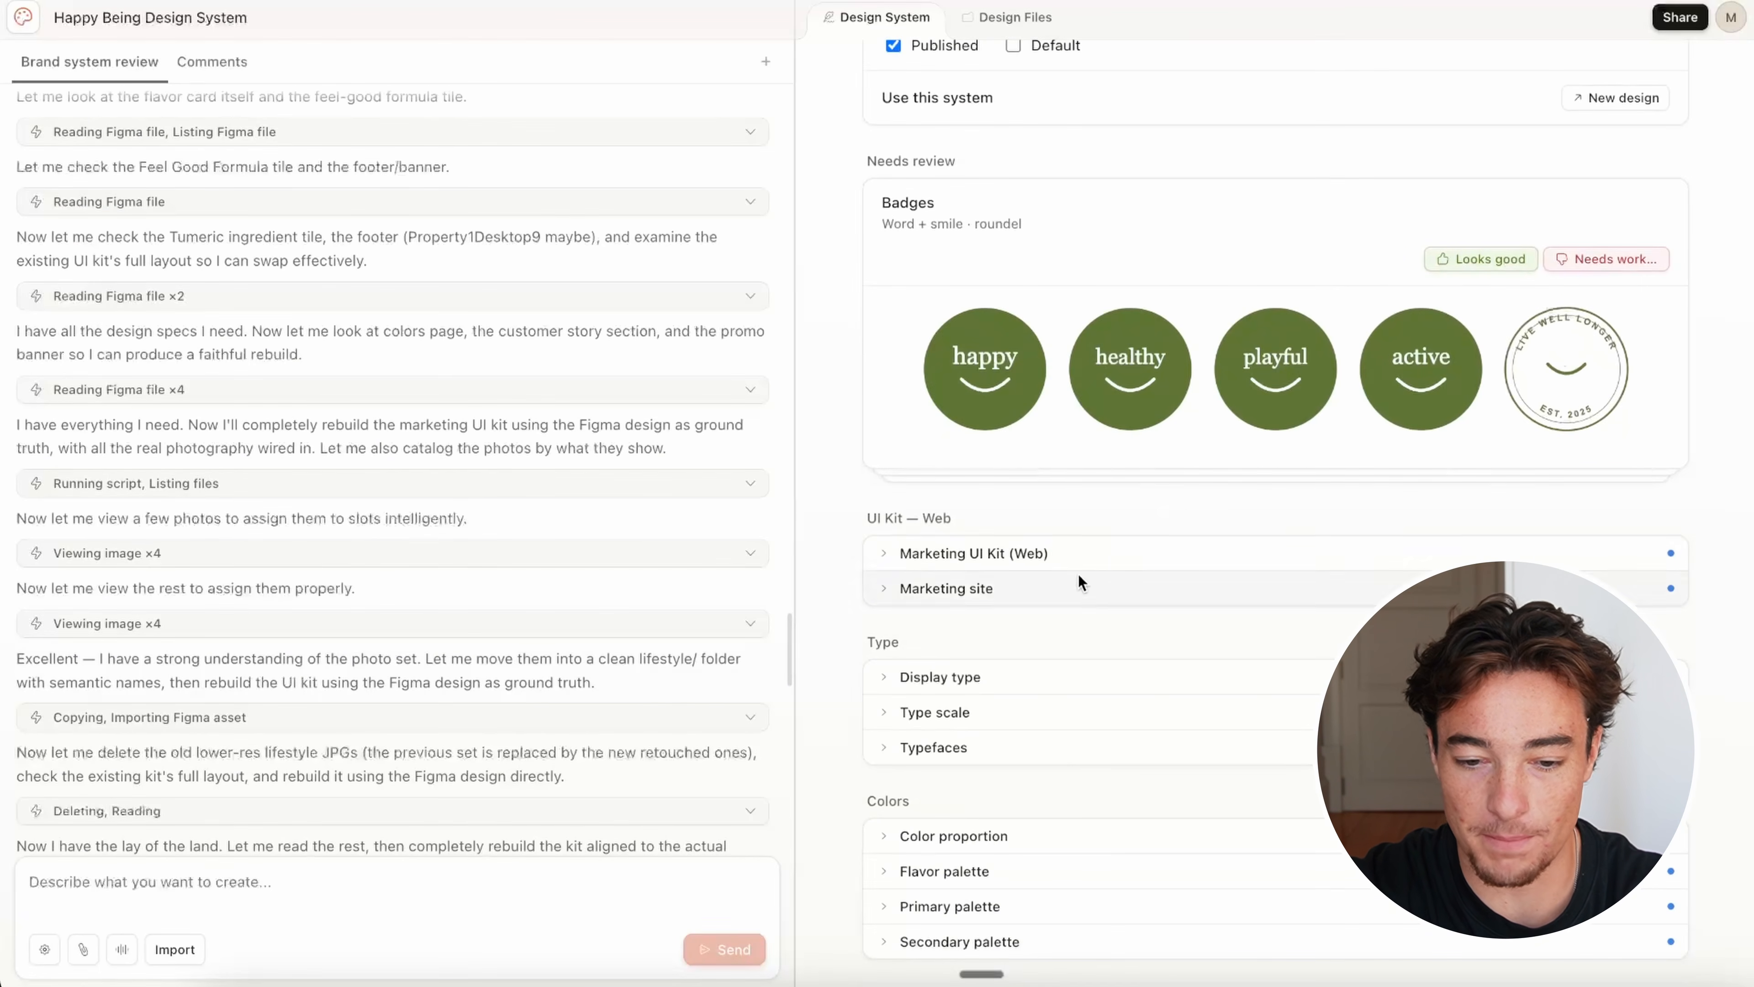
click(1076, 557)
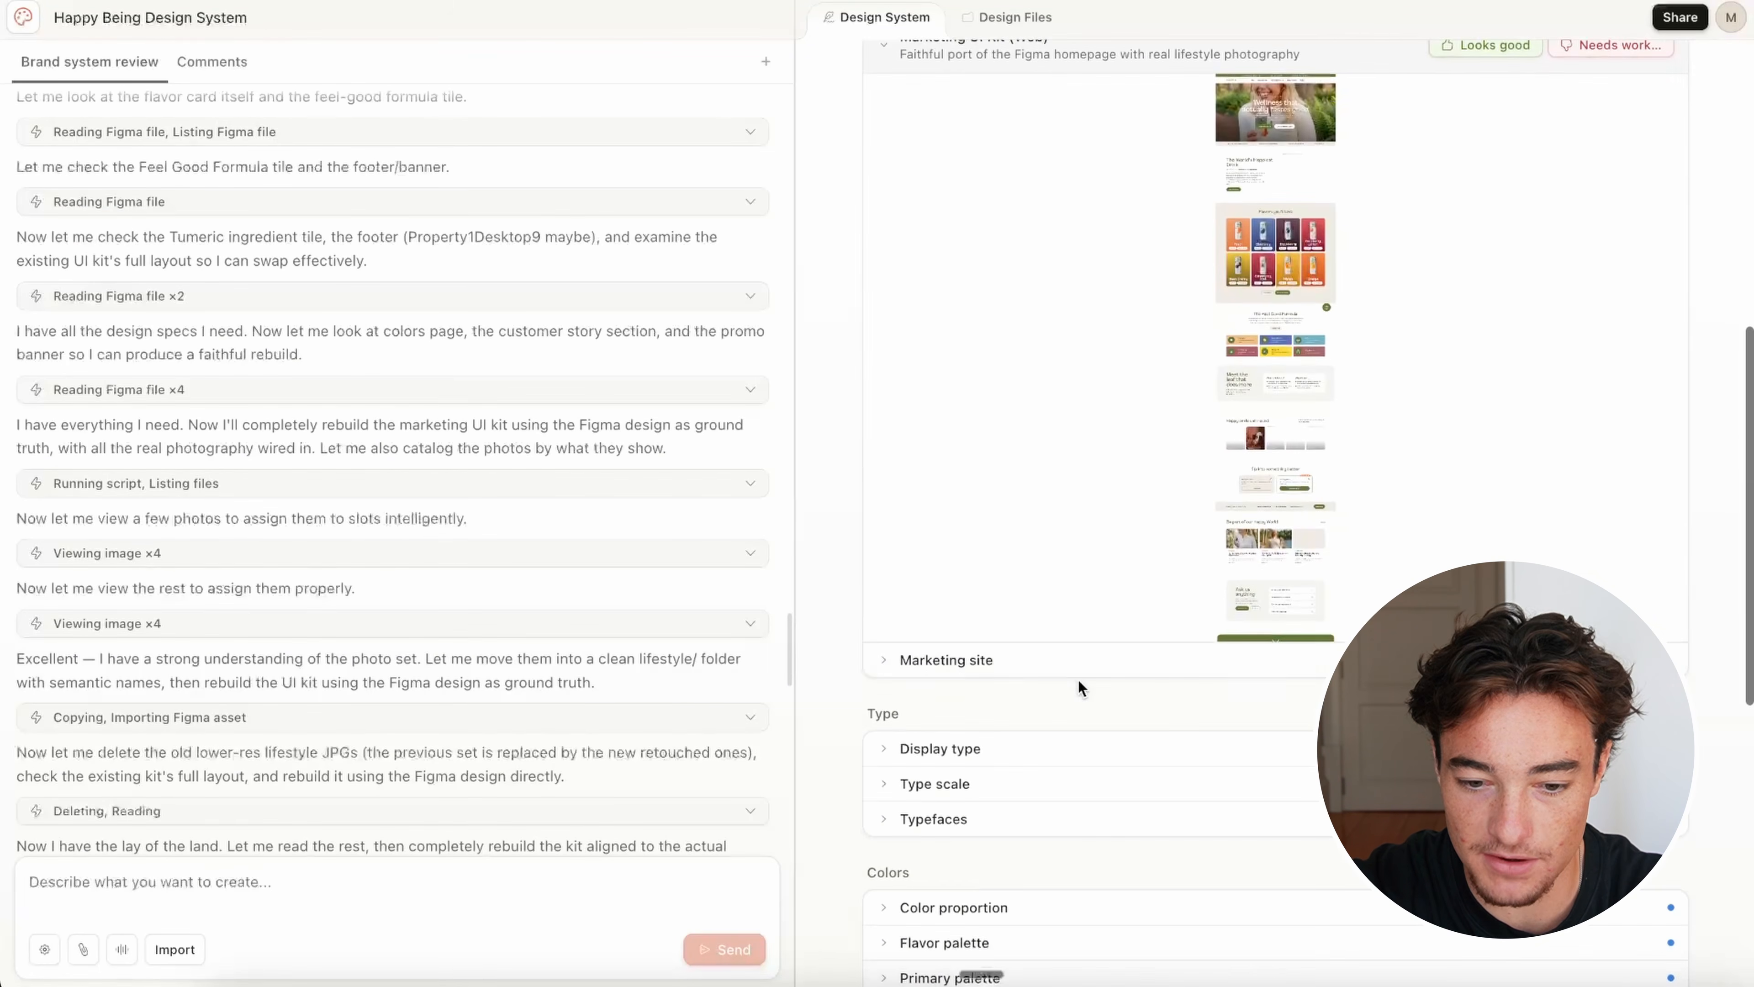
click(1070, 672)
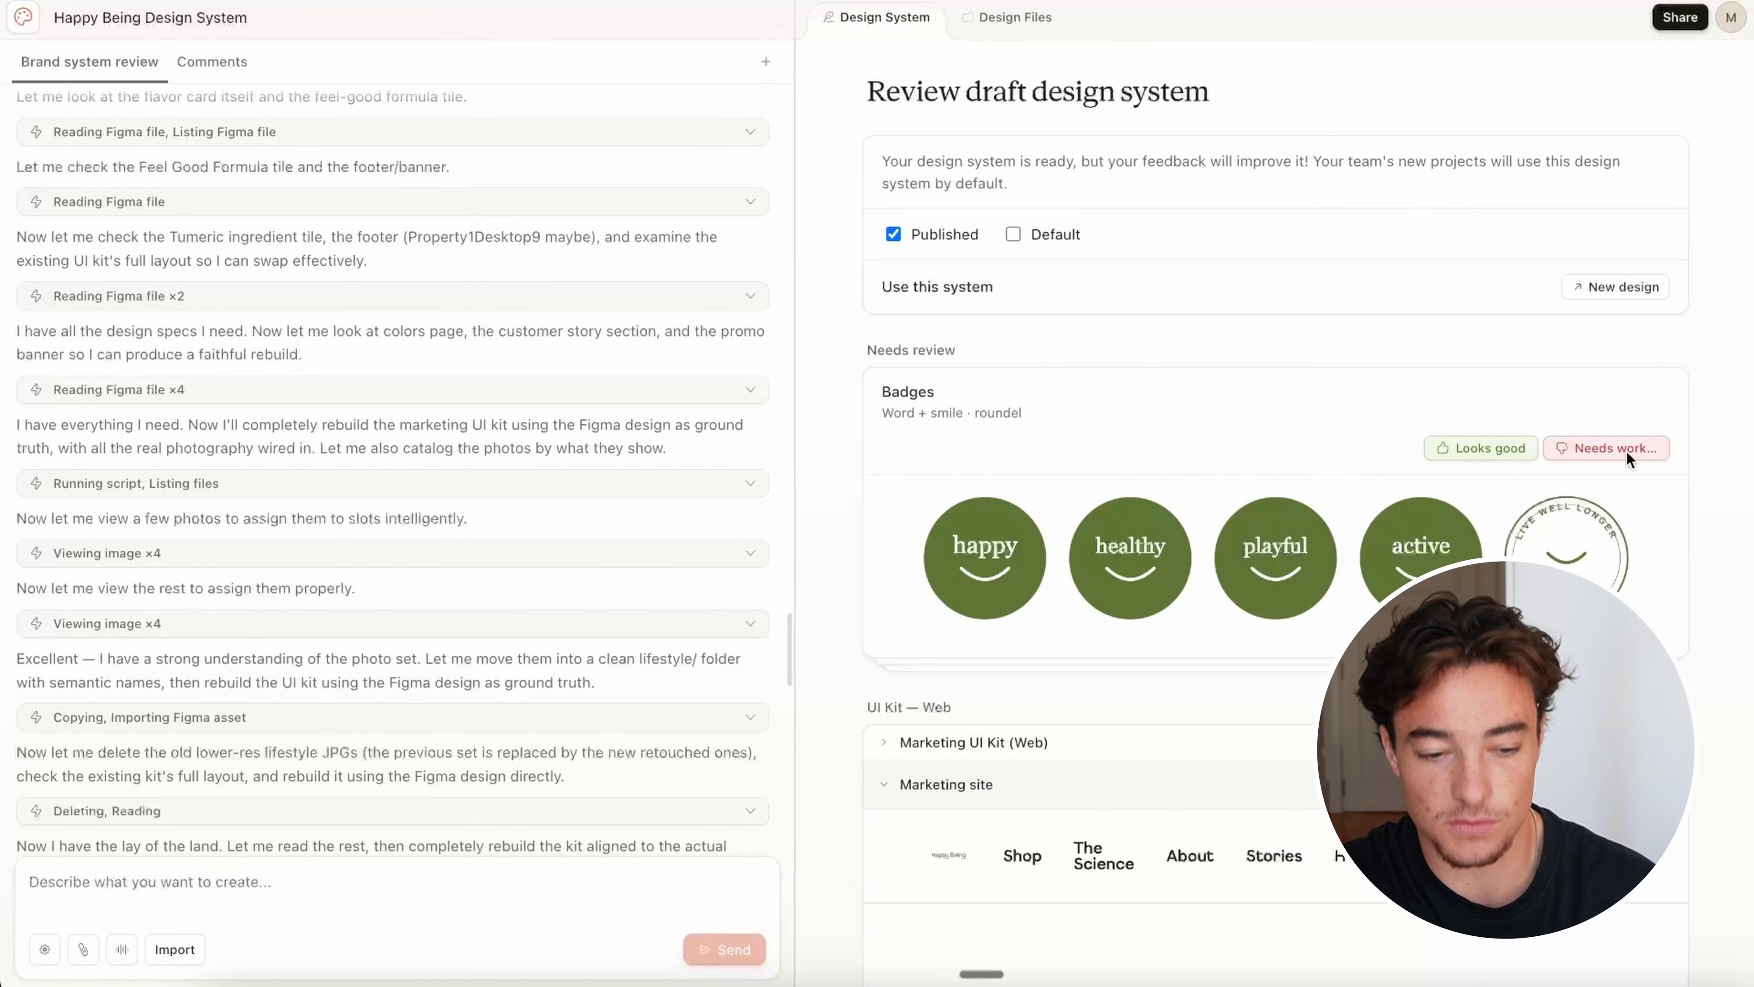
scroll(342, 681, down, 20)
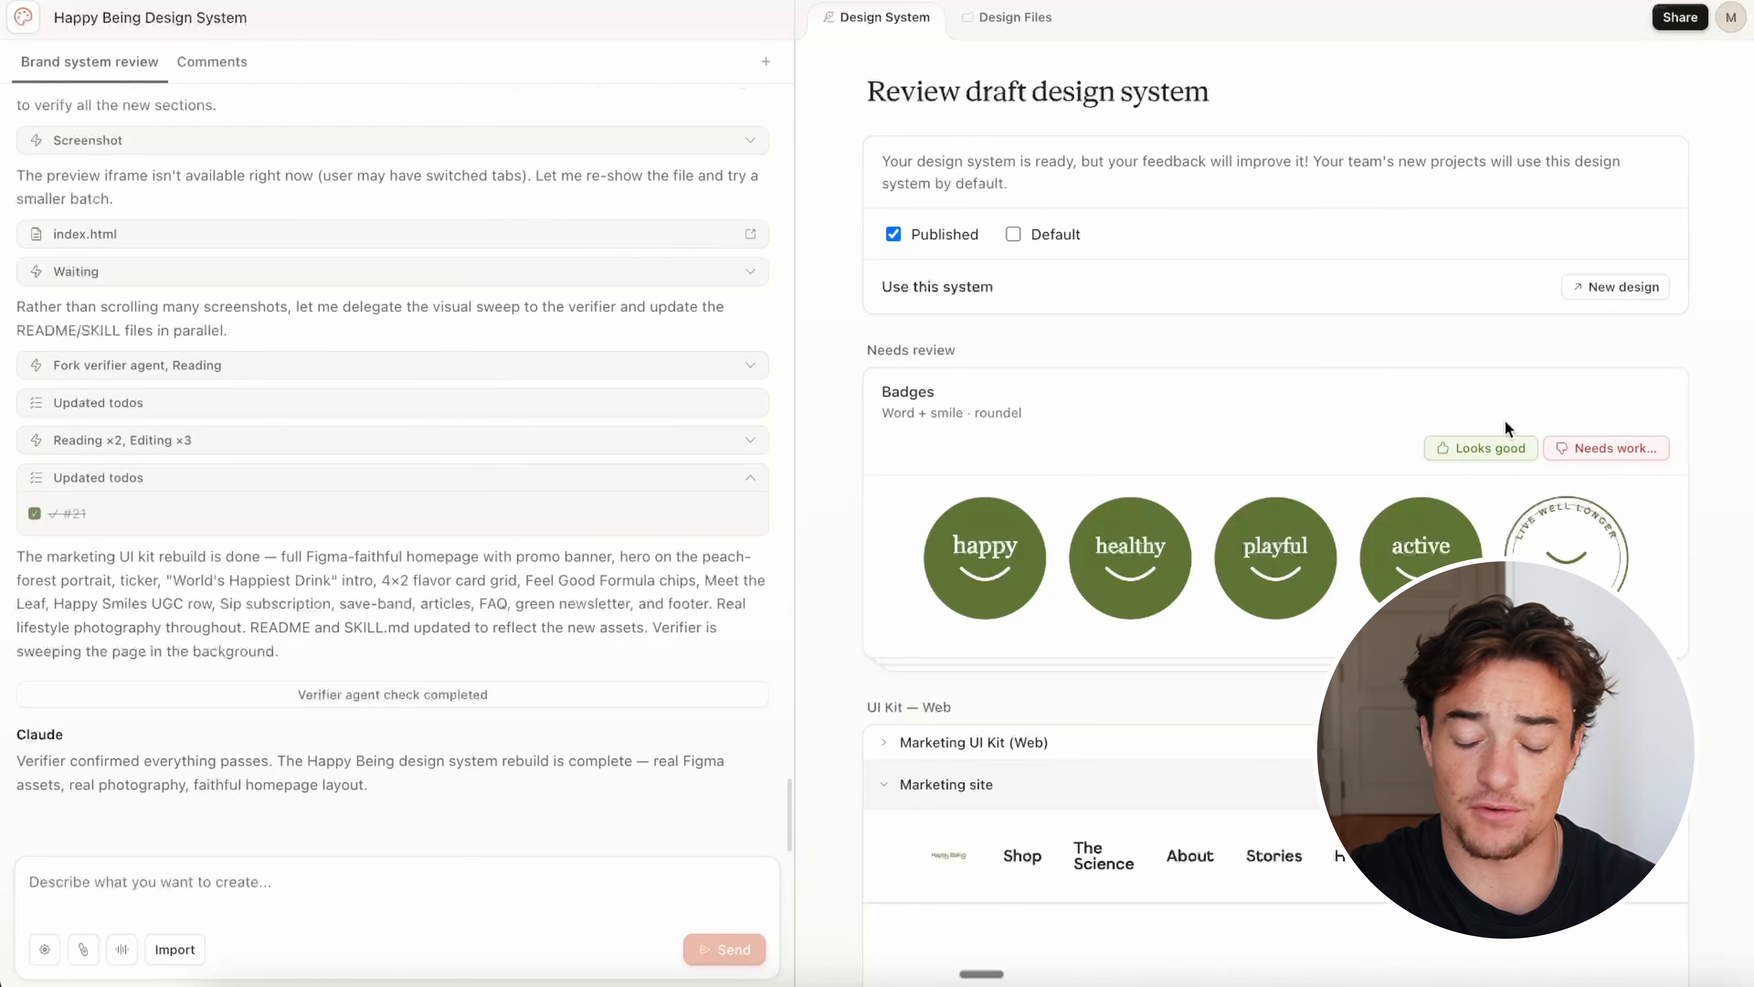
scroll(1266, 573, down, 15)
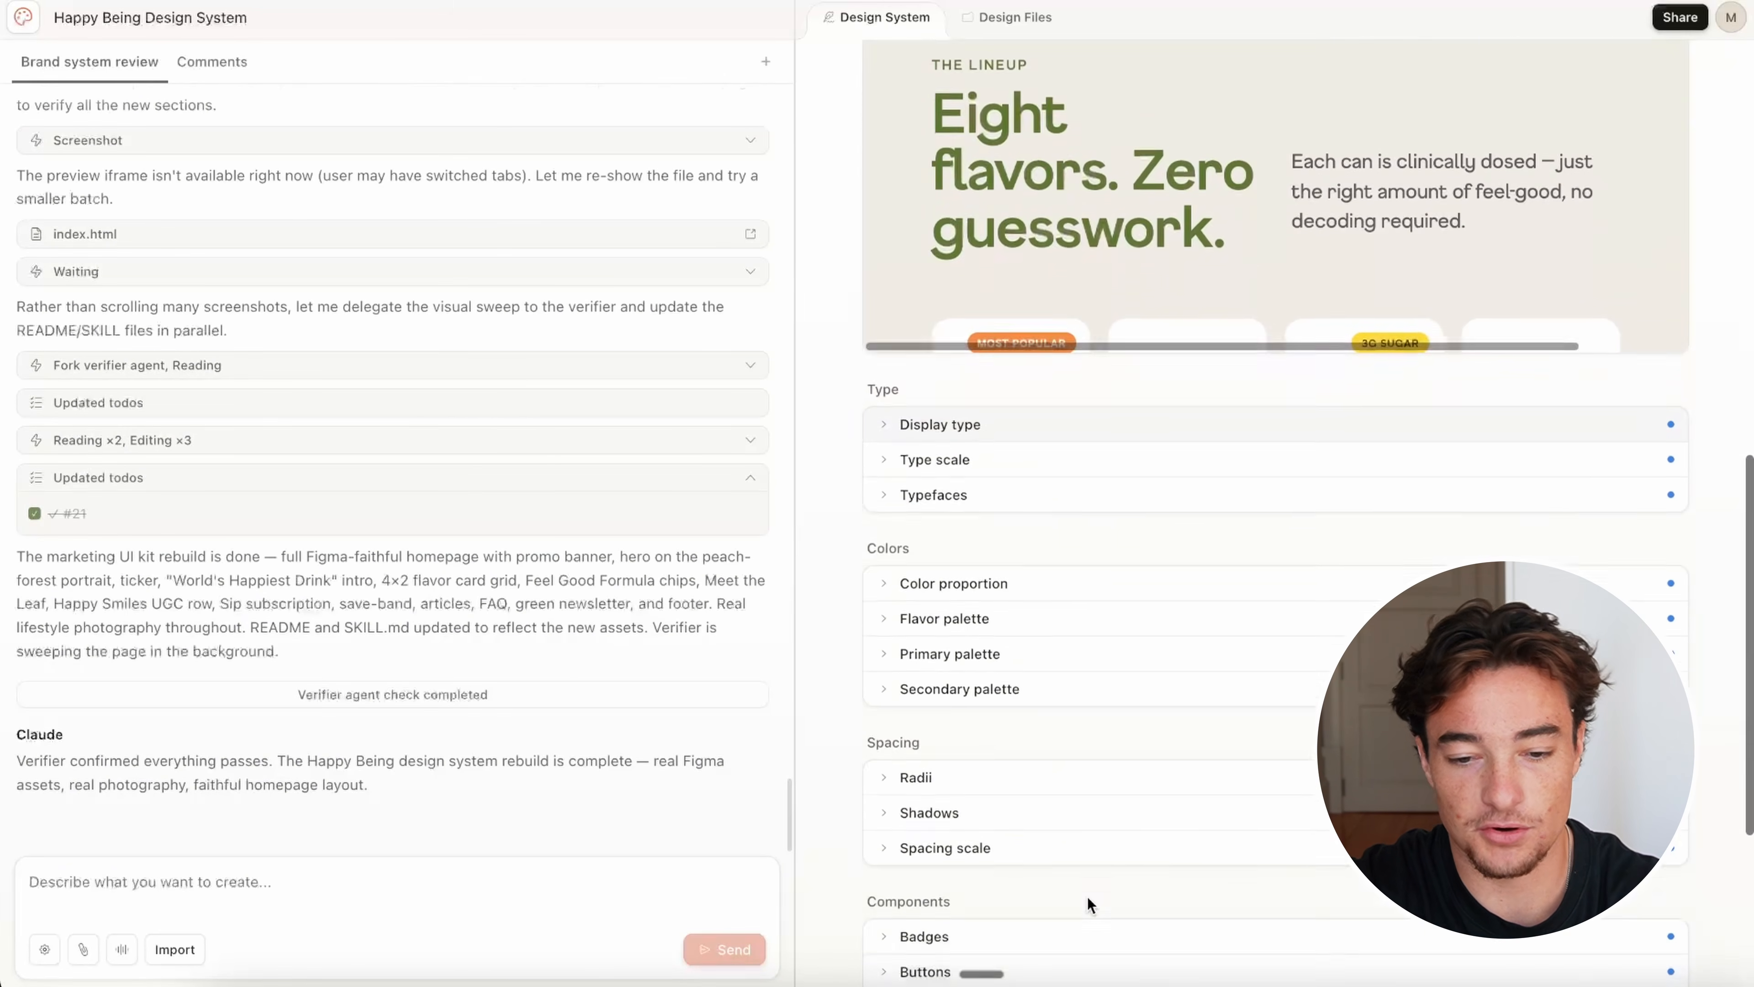
Step: Review the design system's type, color and component previews, including Typefaces, Color proportion, Form inputs and Buttons
click(973, 392)
click(968, 520)
click(972, 645)
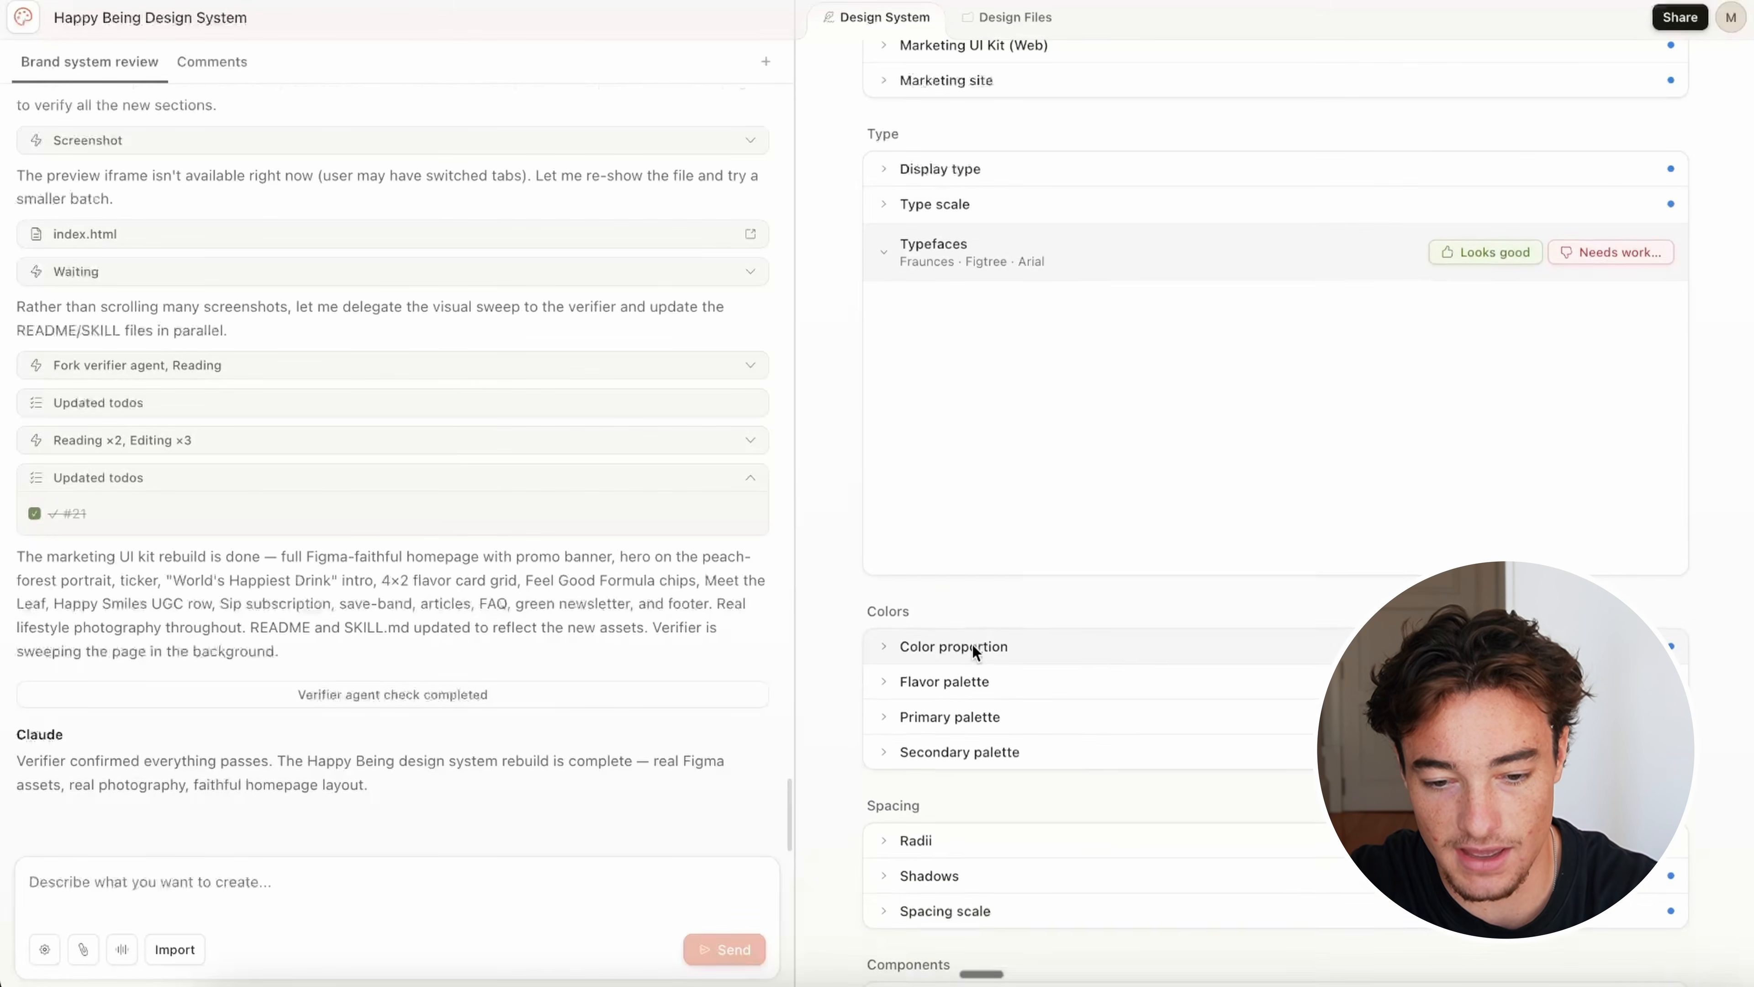
click(968, 793)
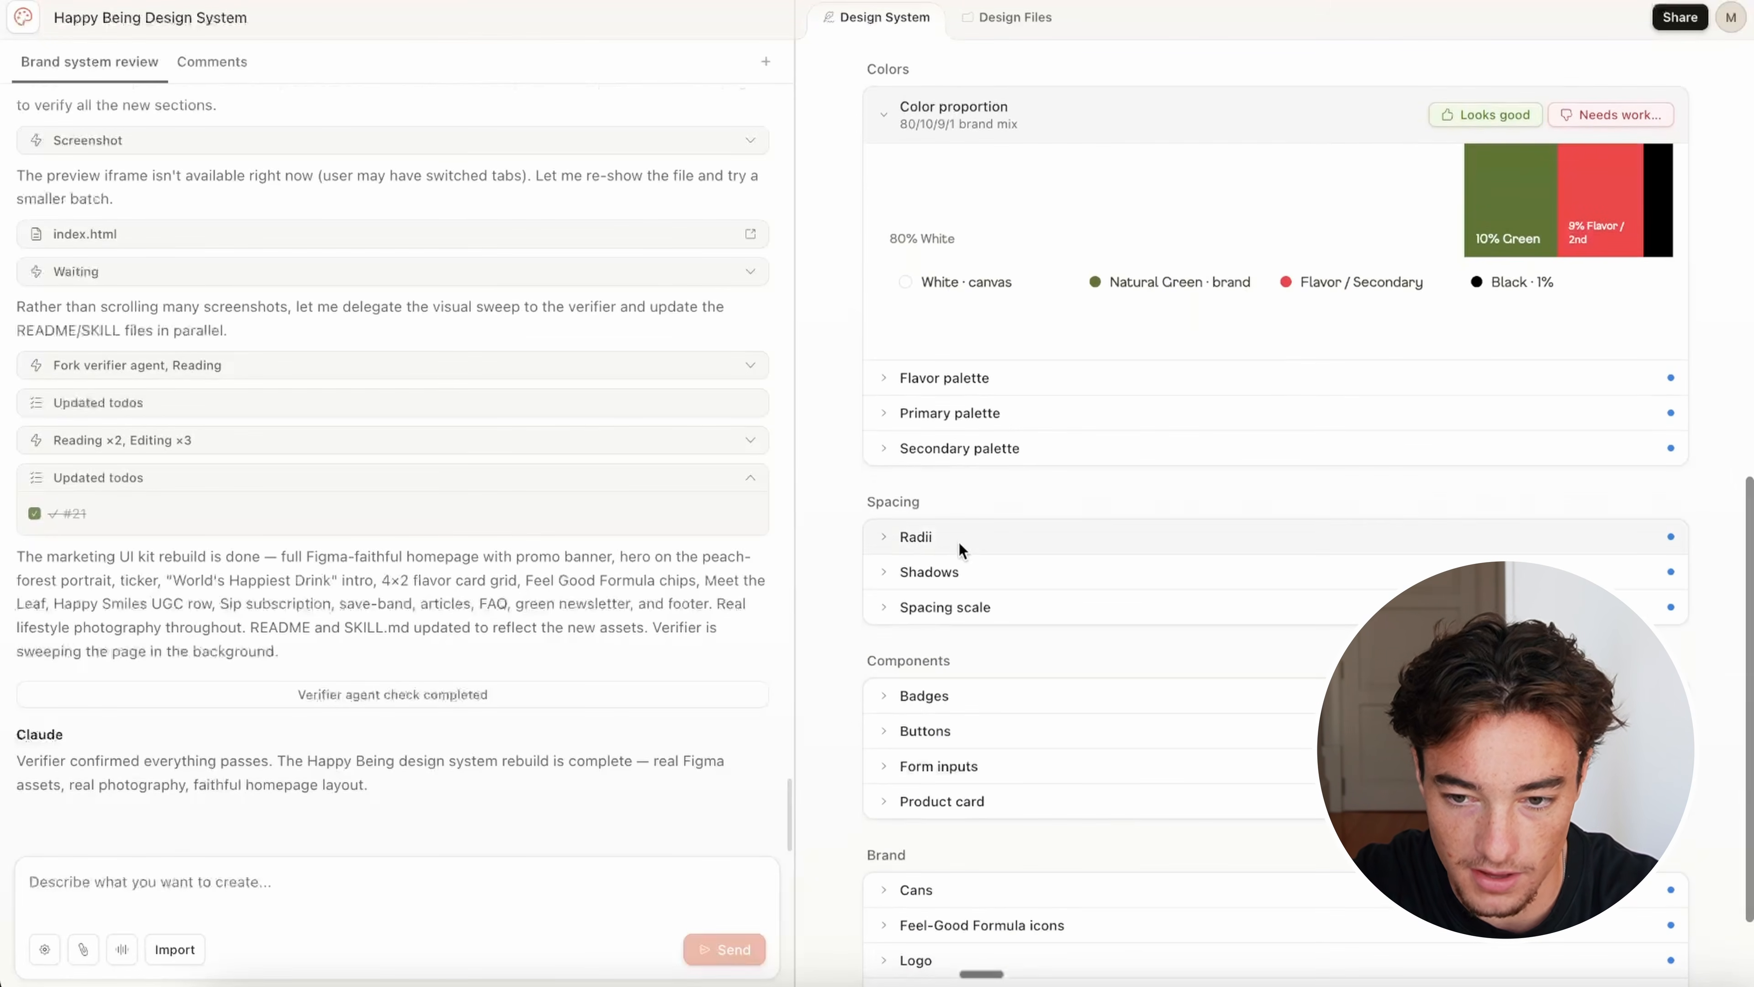
click(964, 696)
click(961, 726)
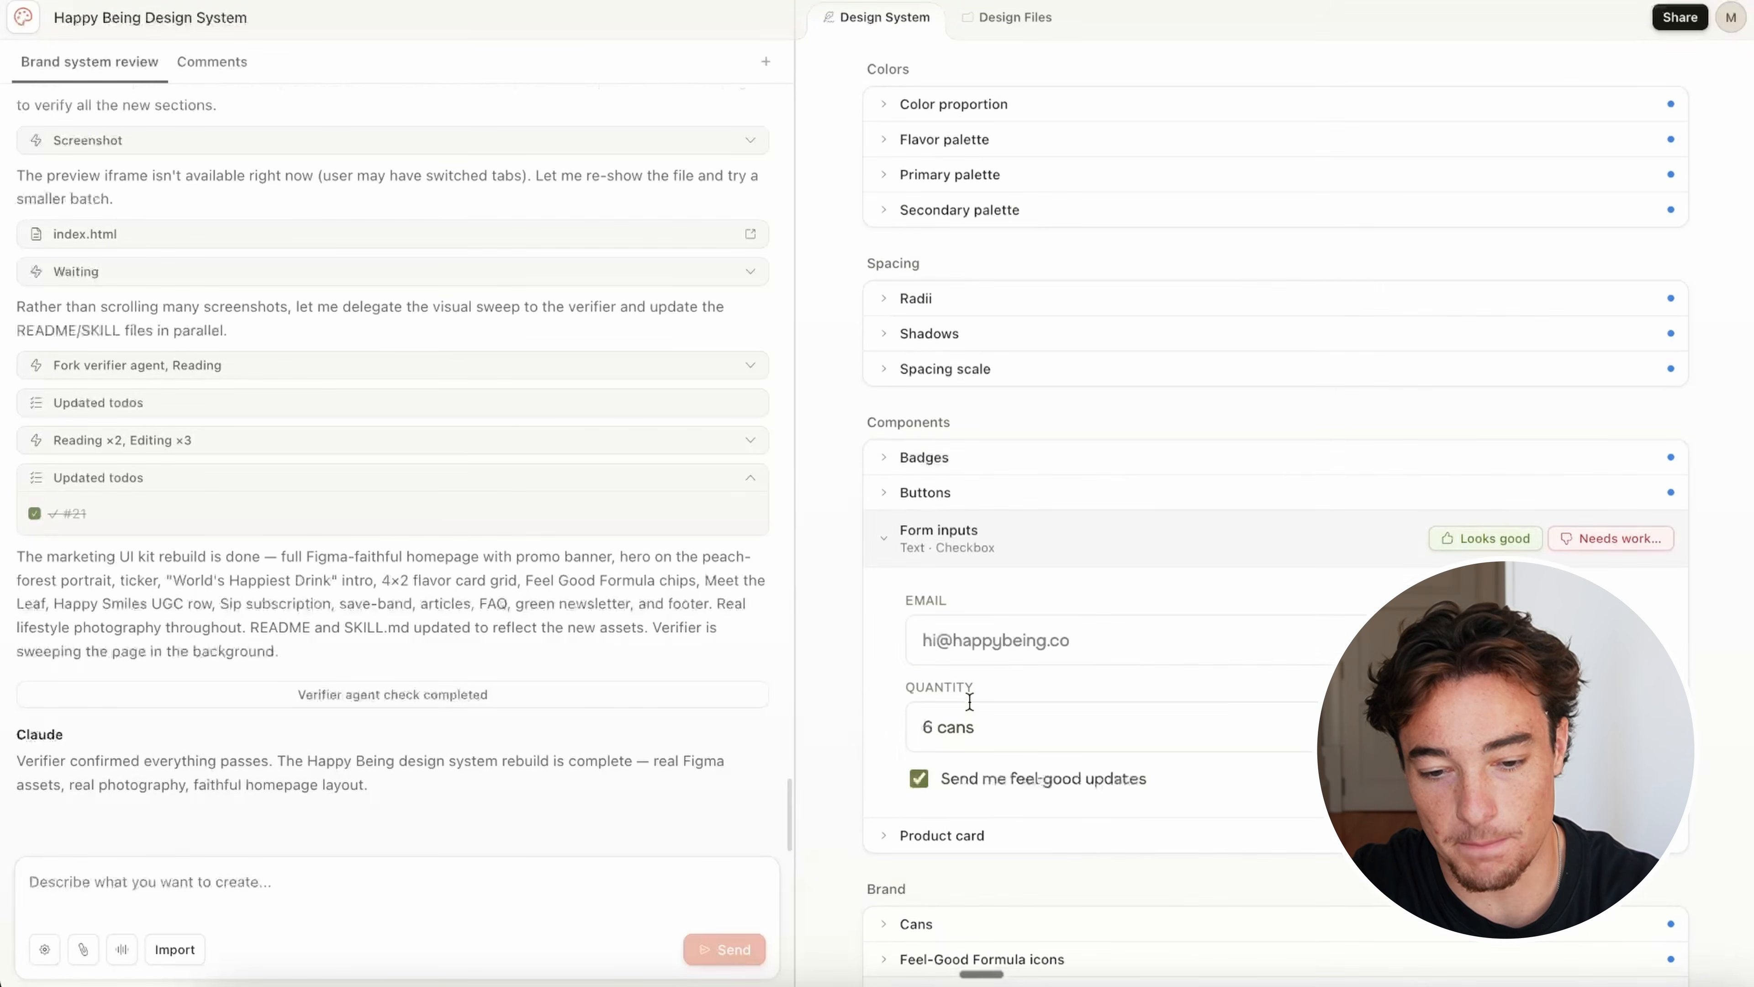
click(1001, 496)
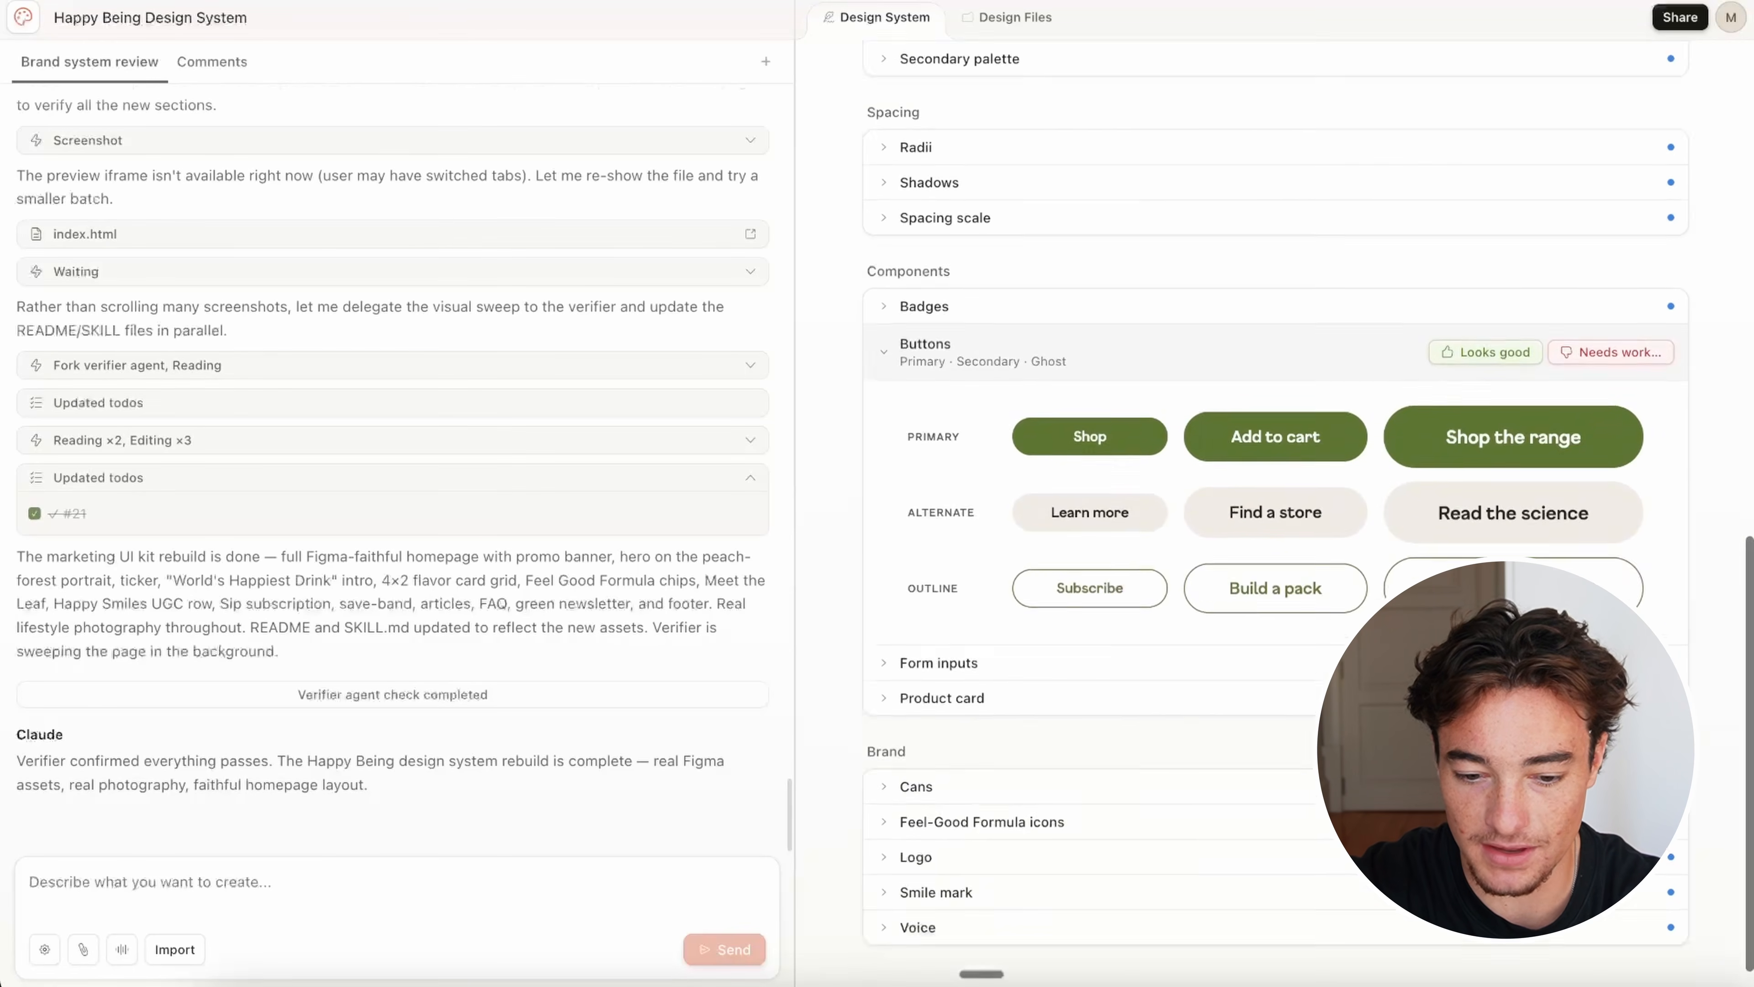
Step: Review the Cans, Feel-Good Formula icons and Logo previews in the design system's Brand section
click(1046, 750)
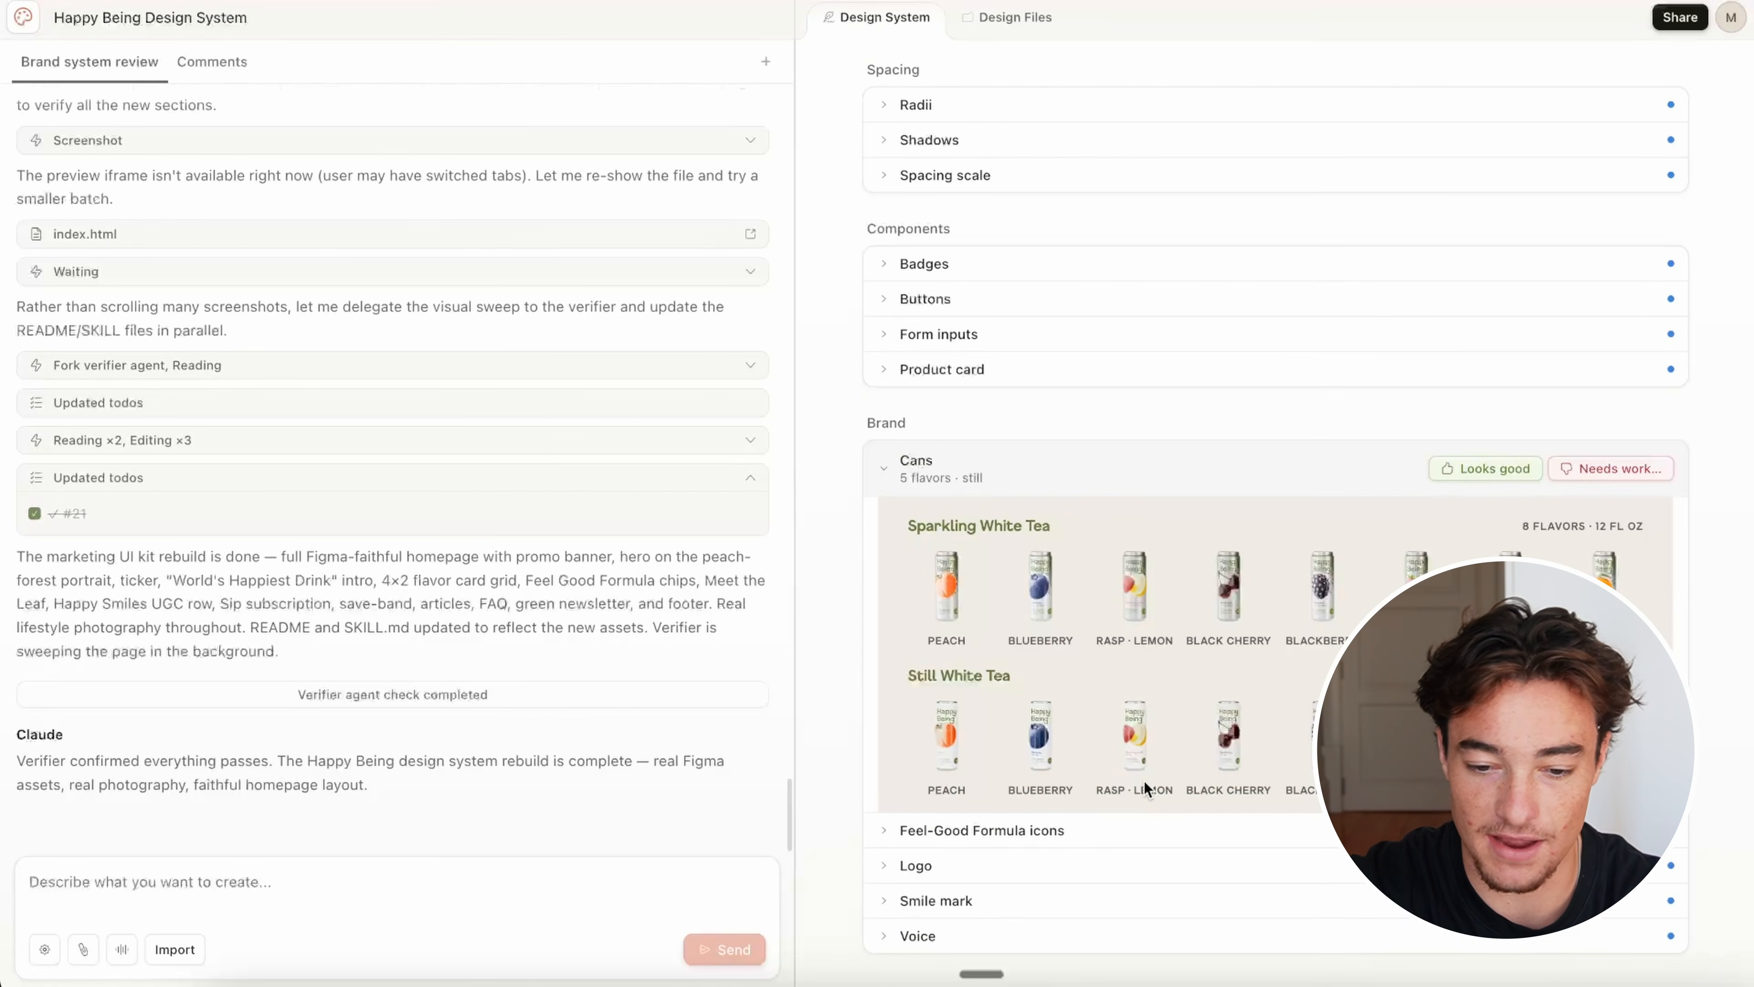
click(1040, 836)
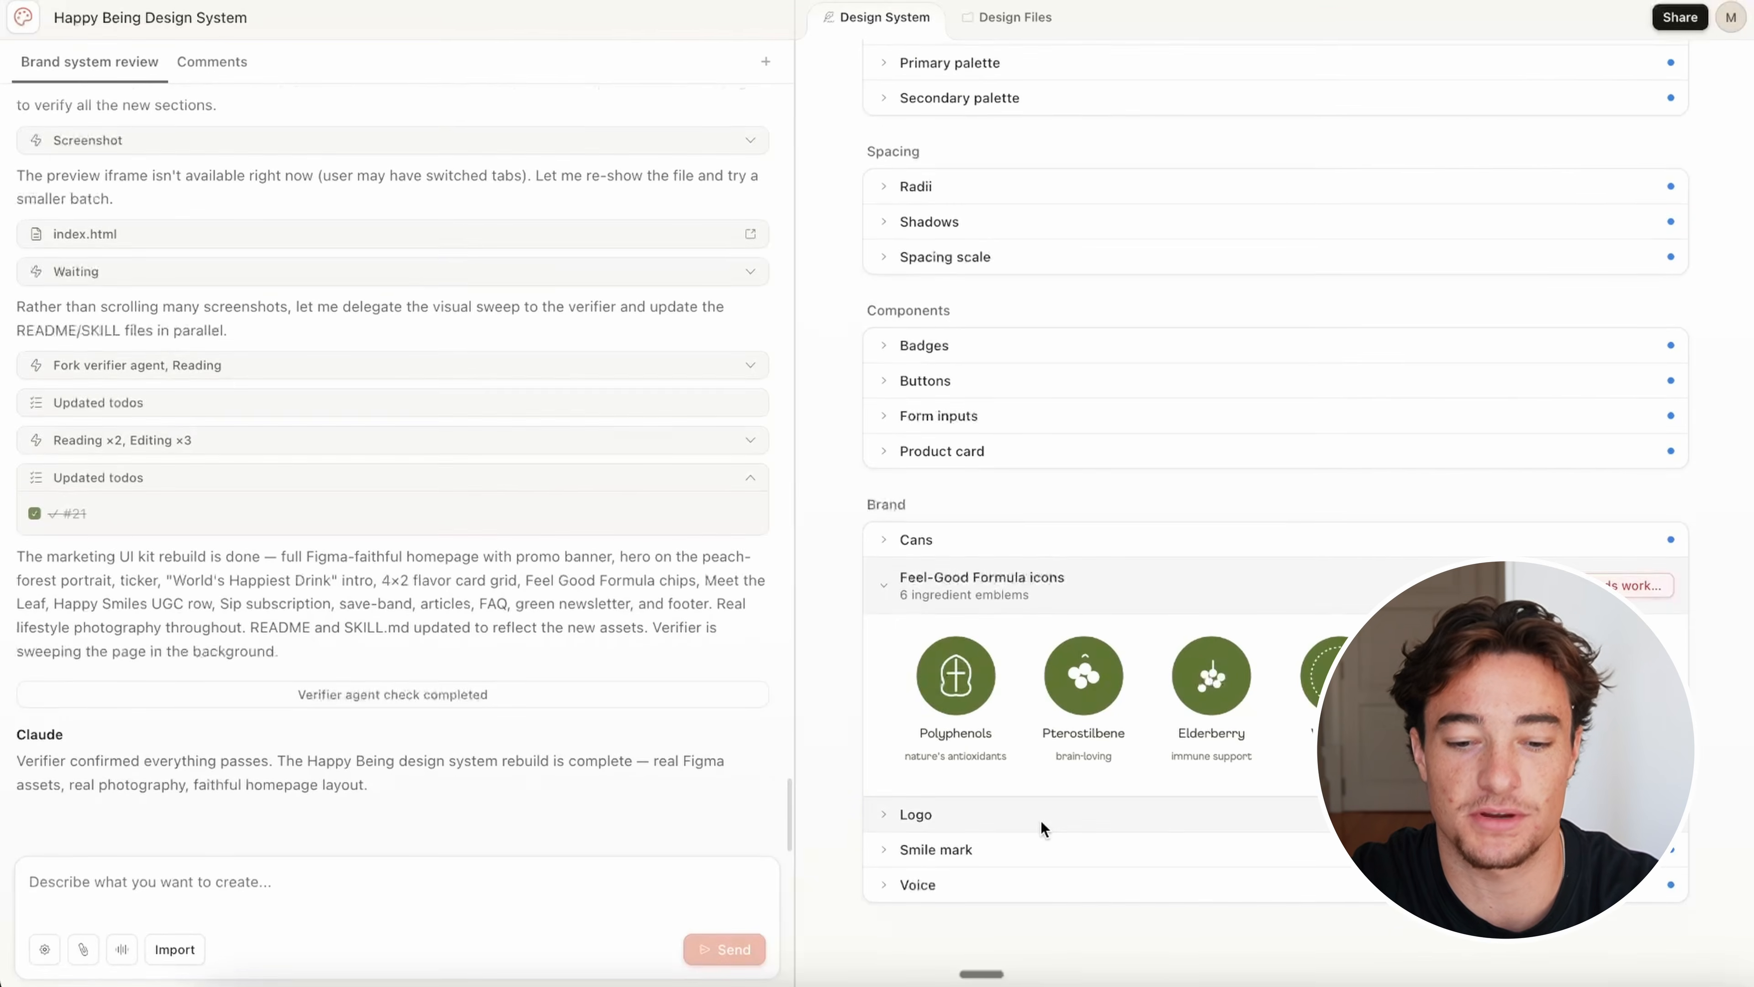
click(1040, 820)
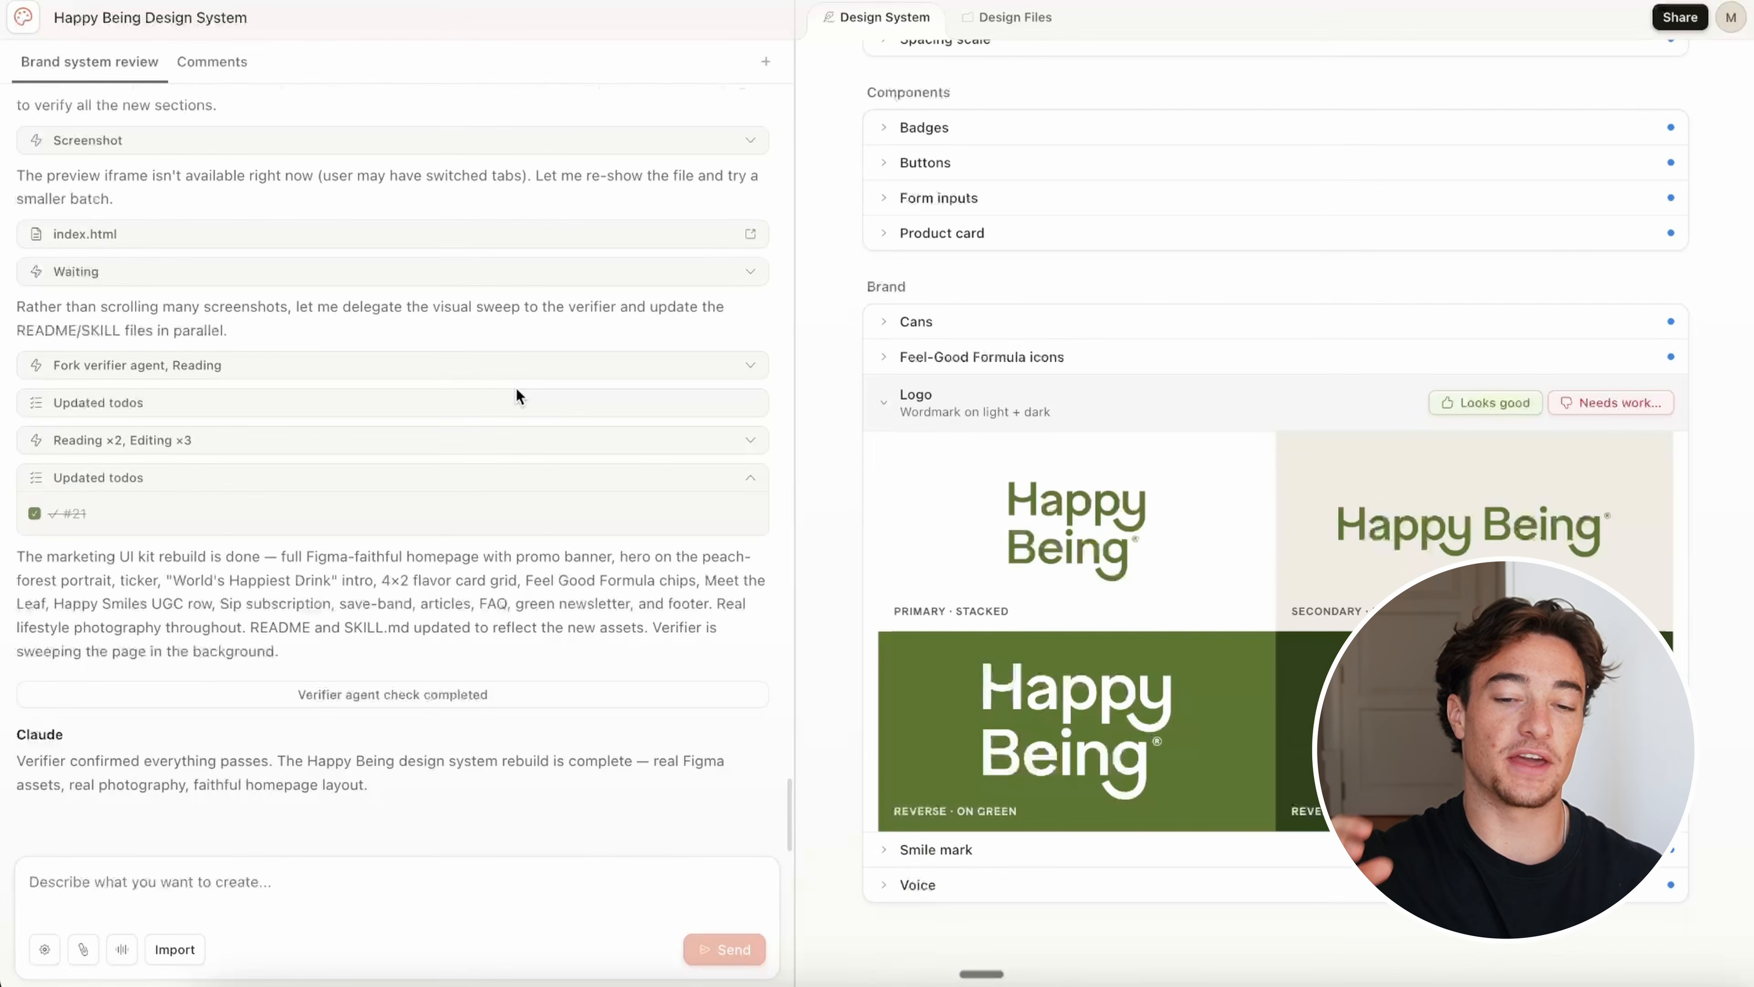
scroll(1308, 369, up, 10)
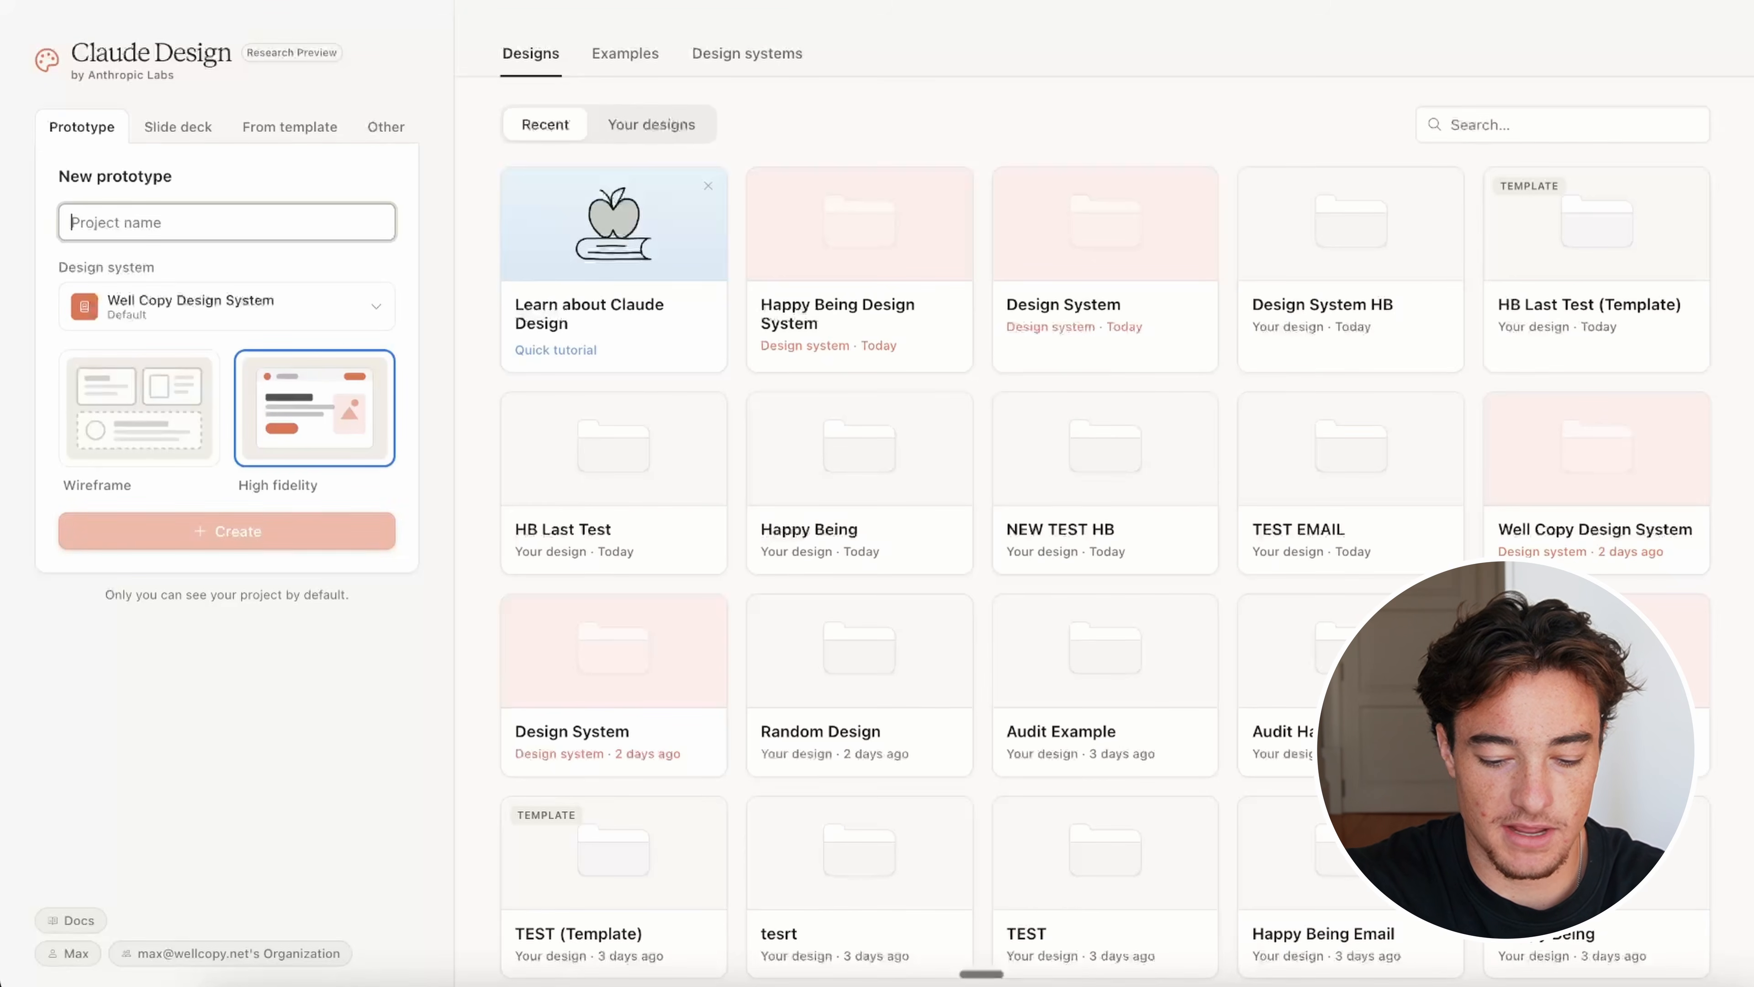
Step: Create a high-fidelity prototype named "Happy Being Ingredient Highlight" that uses the Happy Being Design System
text(Happ)
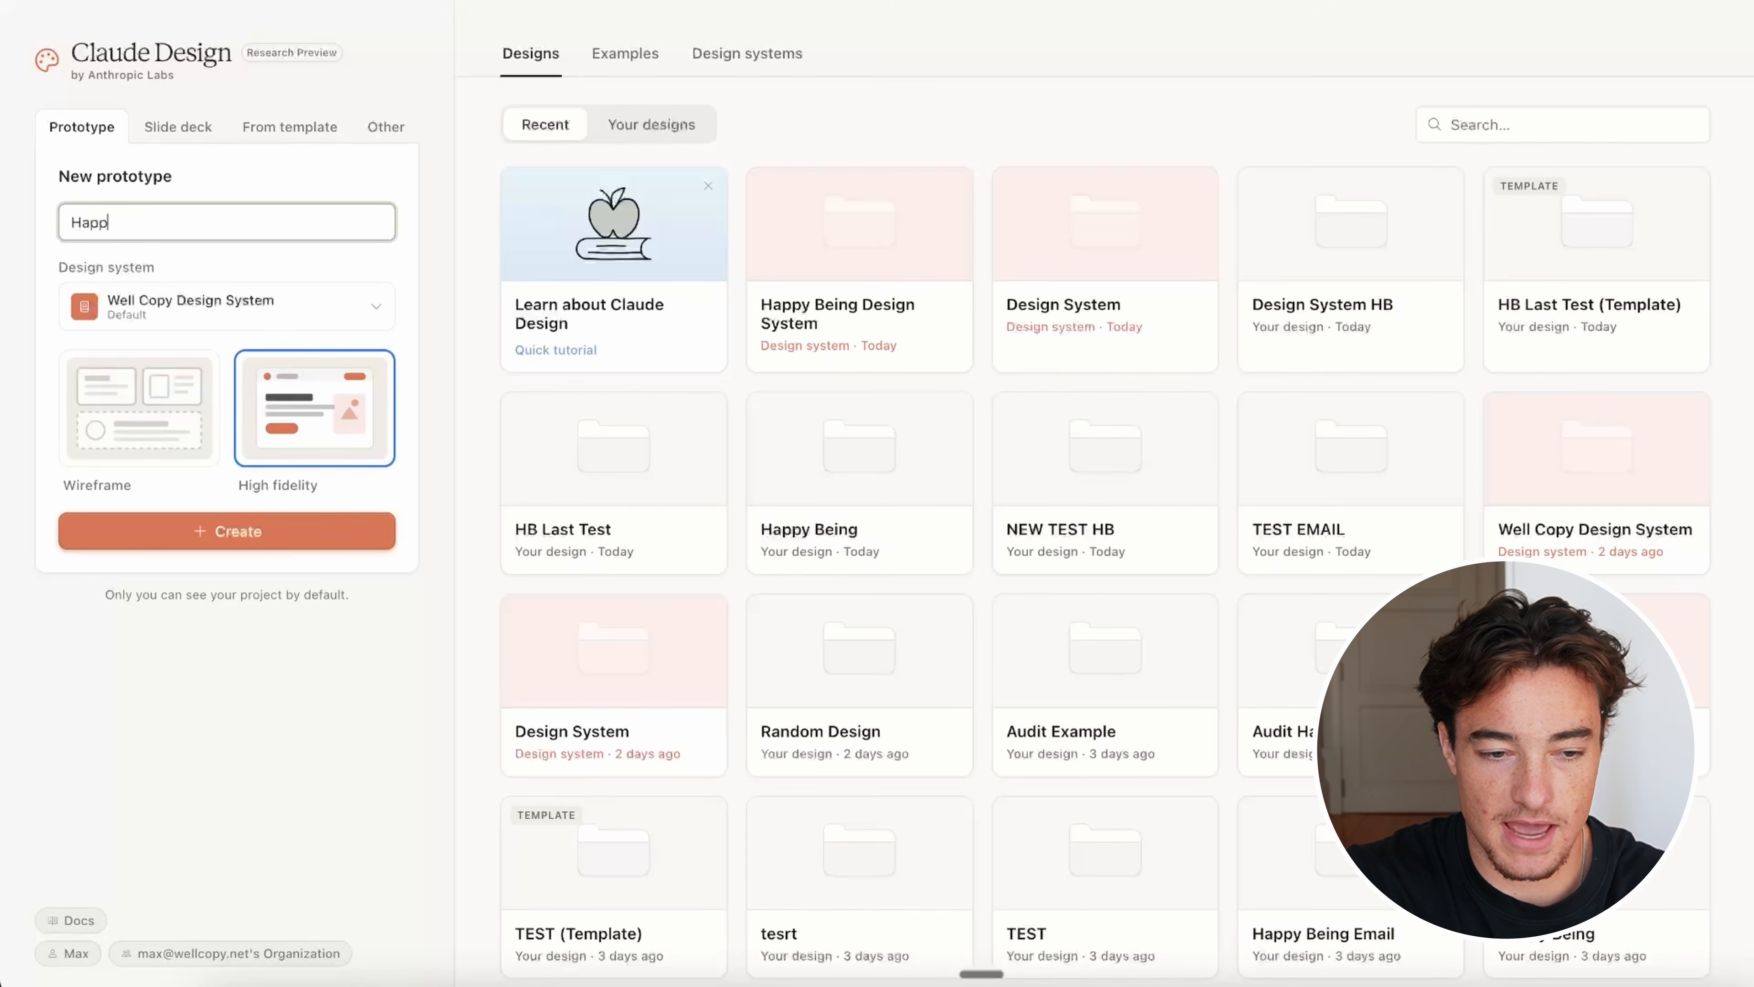
text(y Being Ingredient Highlight)
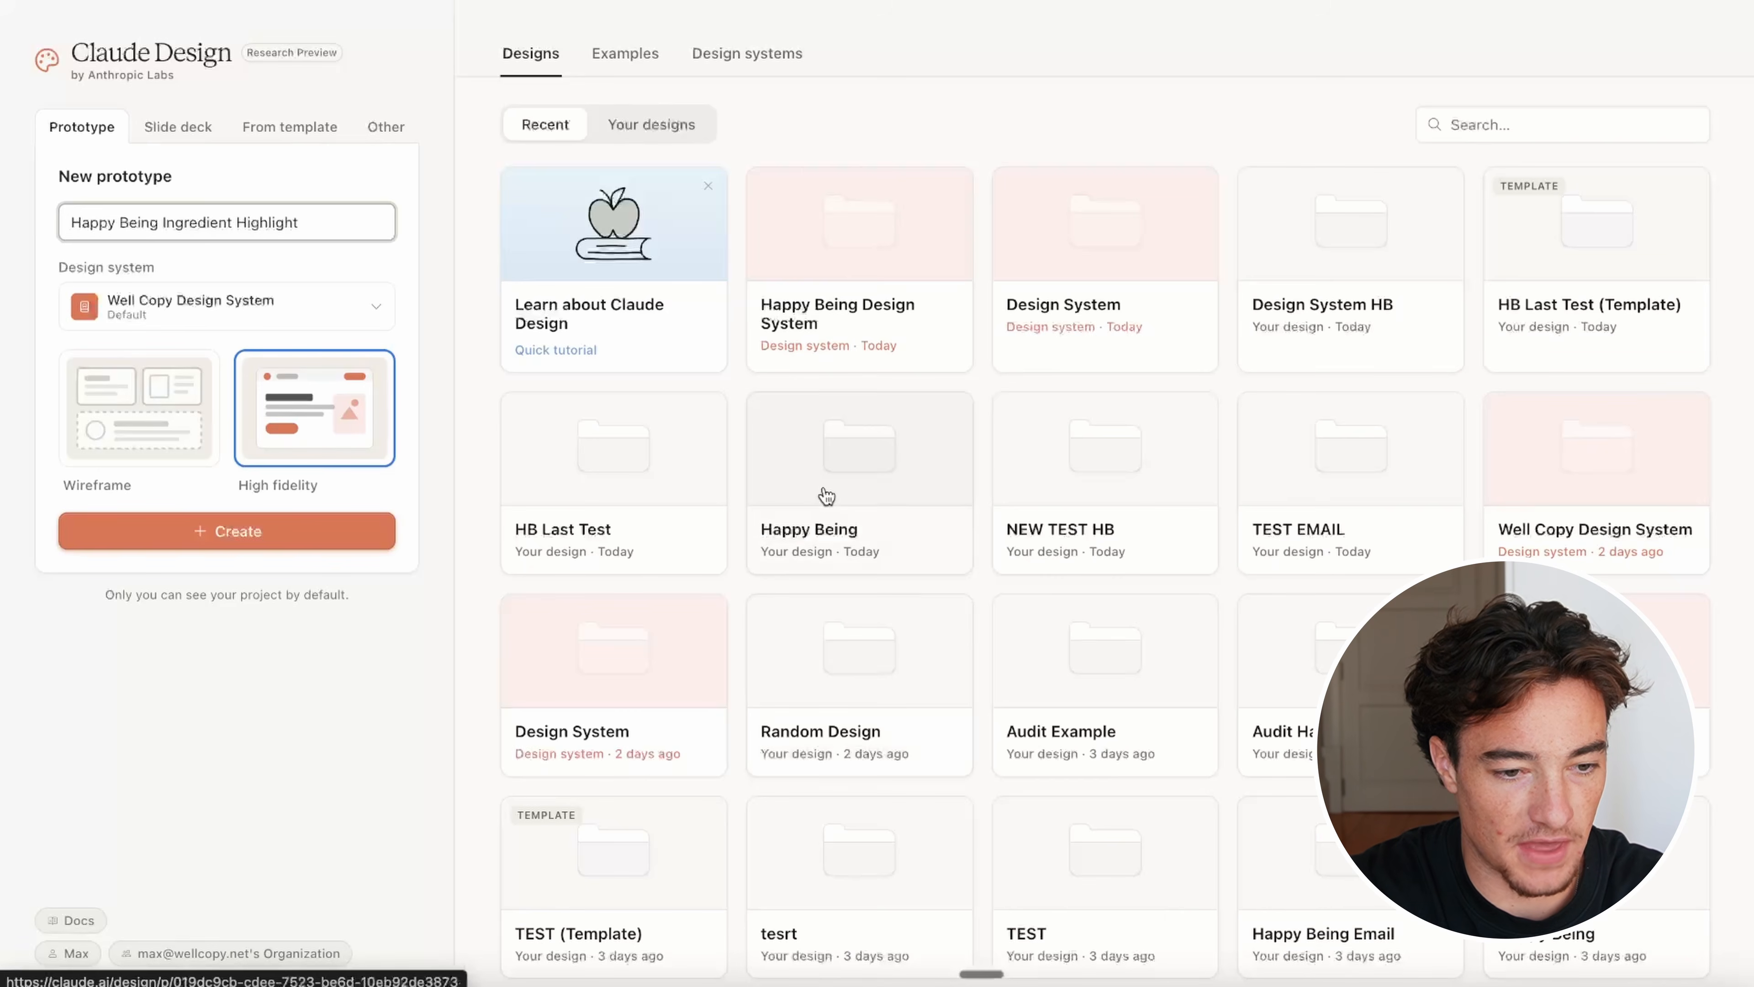
click(257, 311)
click(247, 358)
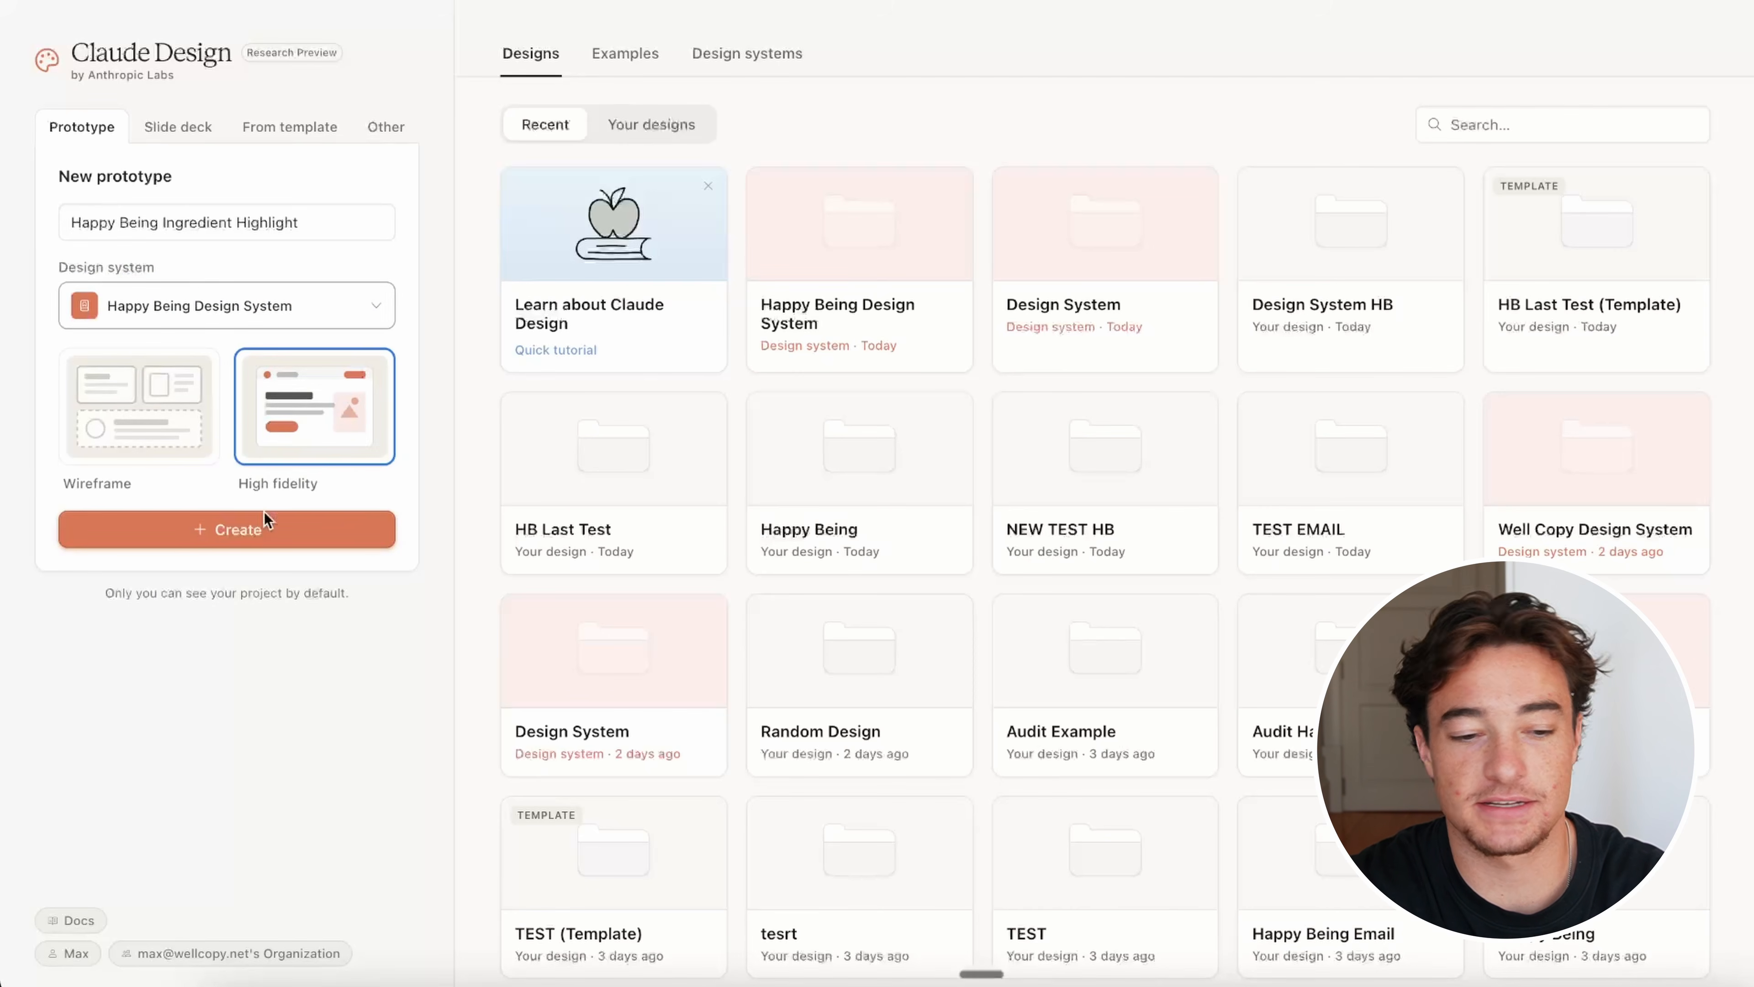
click(308, 531)
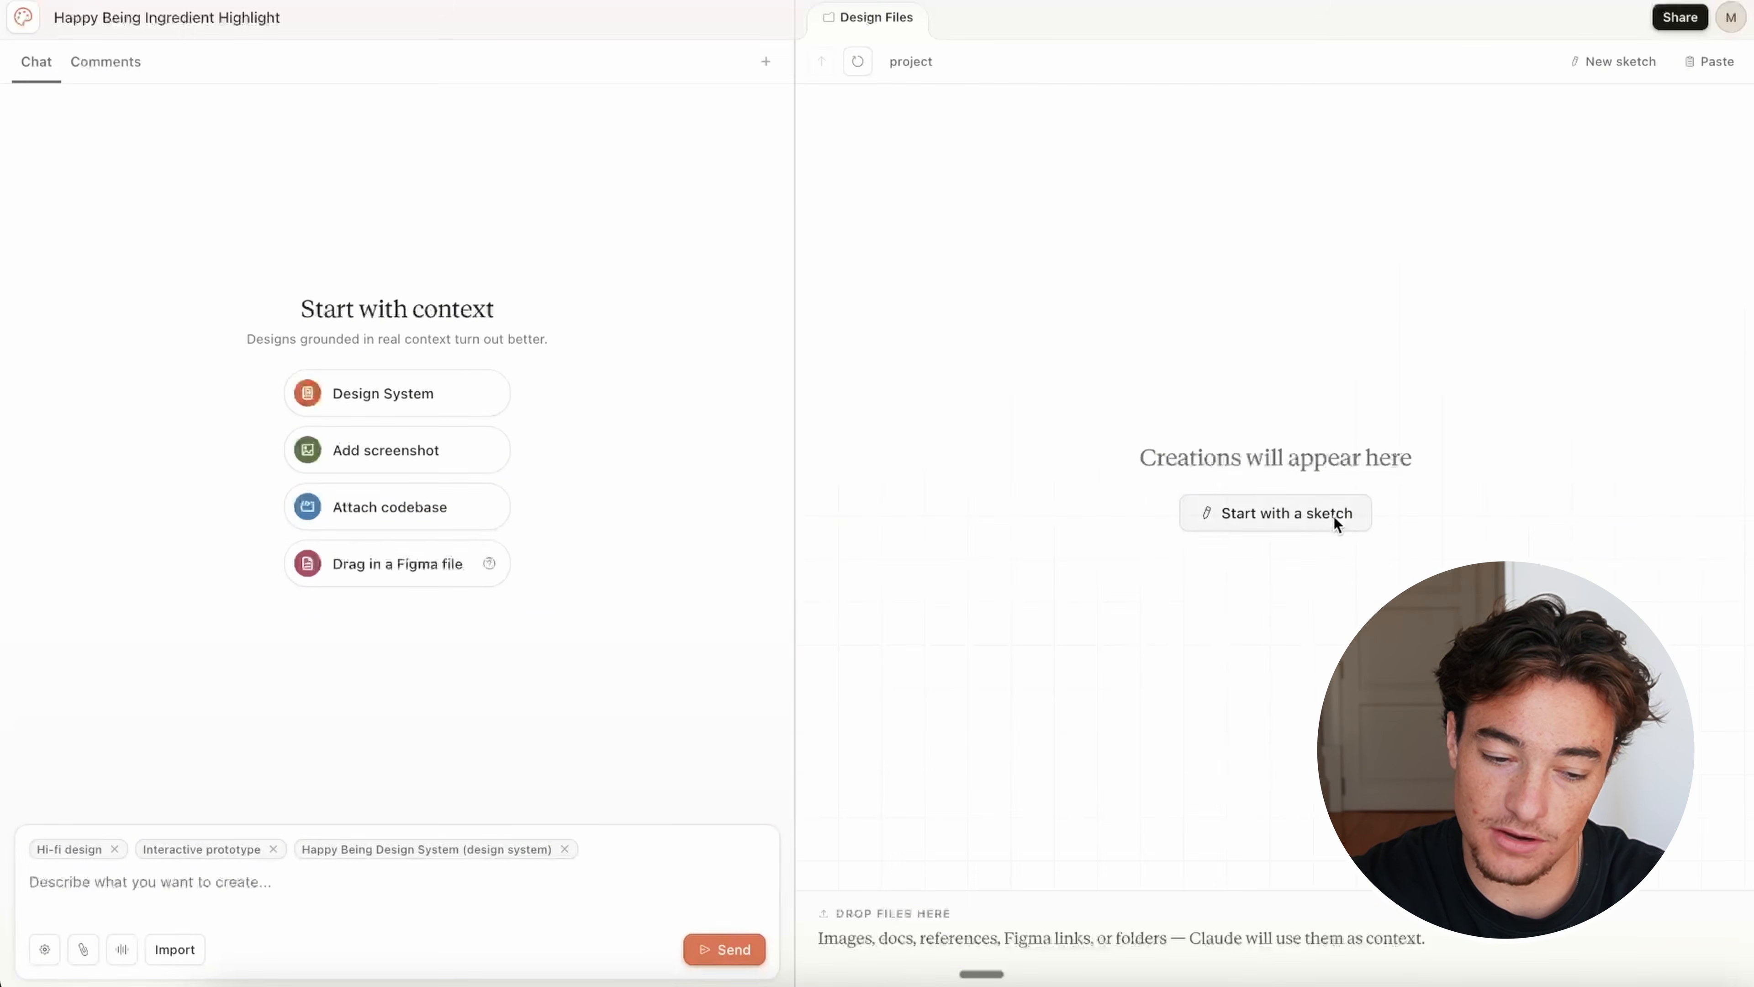
Step: Check the descriptions behind the Hi-fi design, Interactive prototype and Happy Being Design System tags on the message draft
click(241, 884)
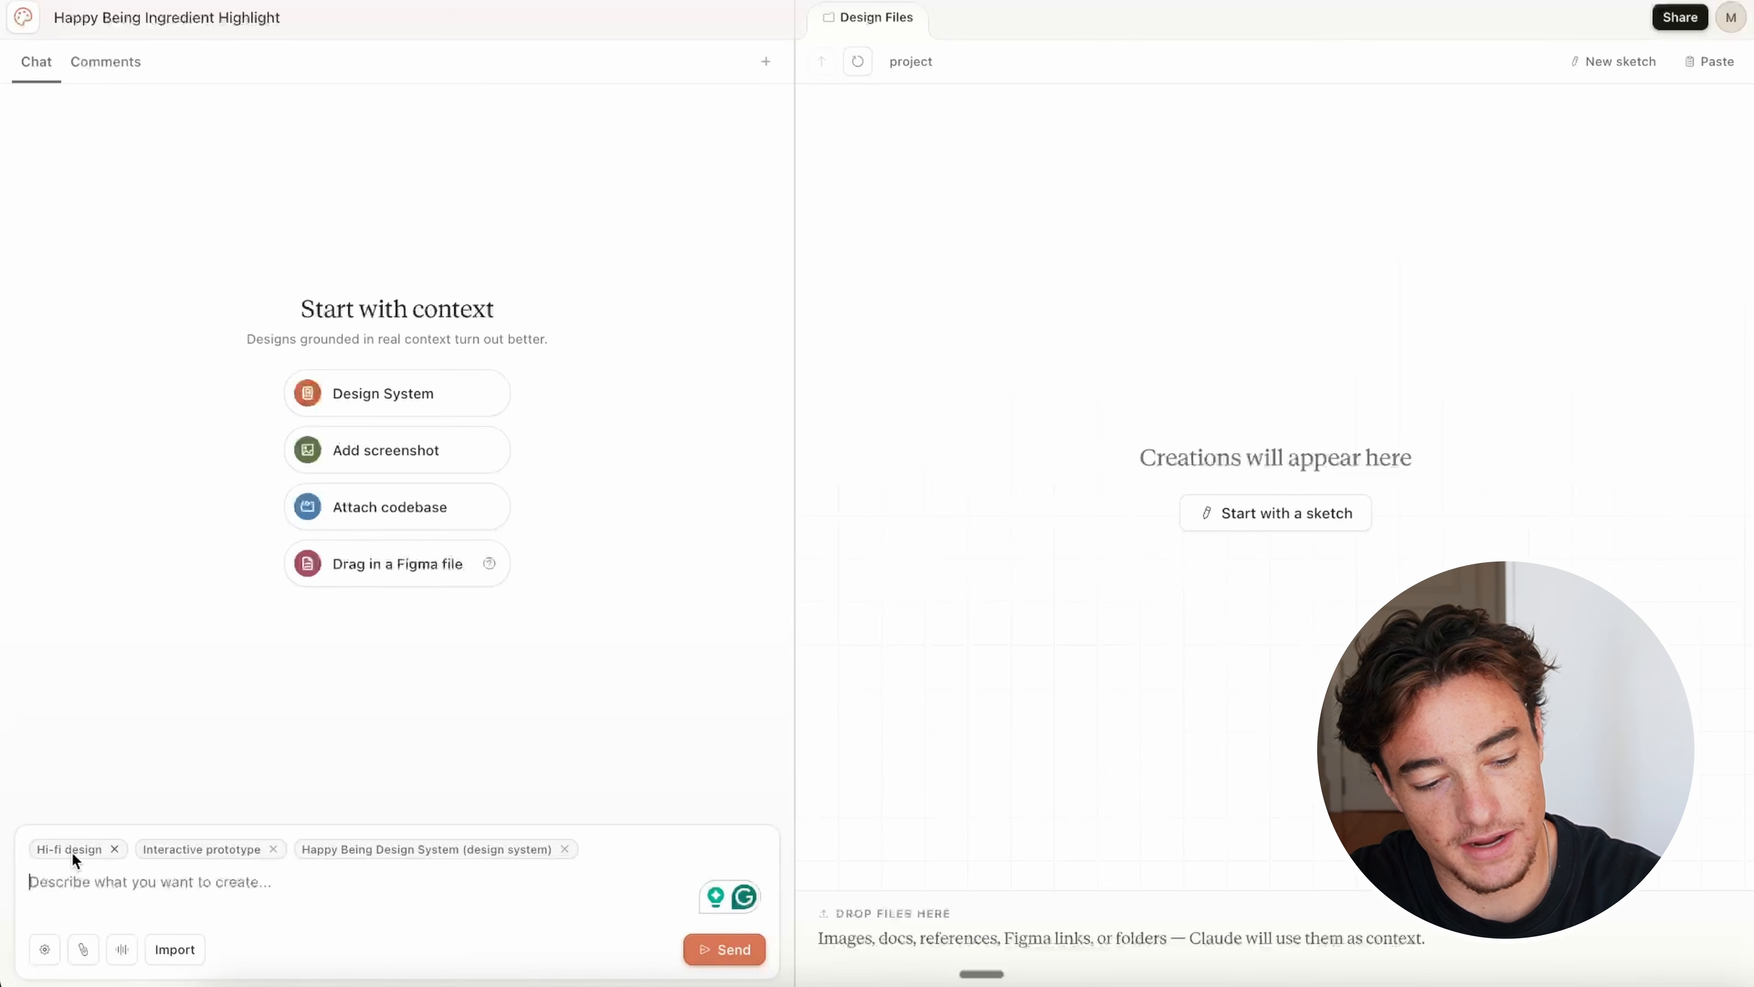
mouse_move(73, 852)
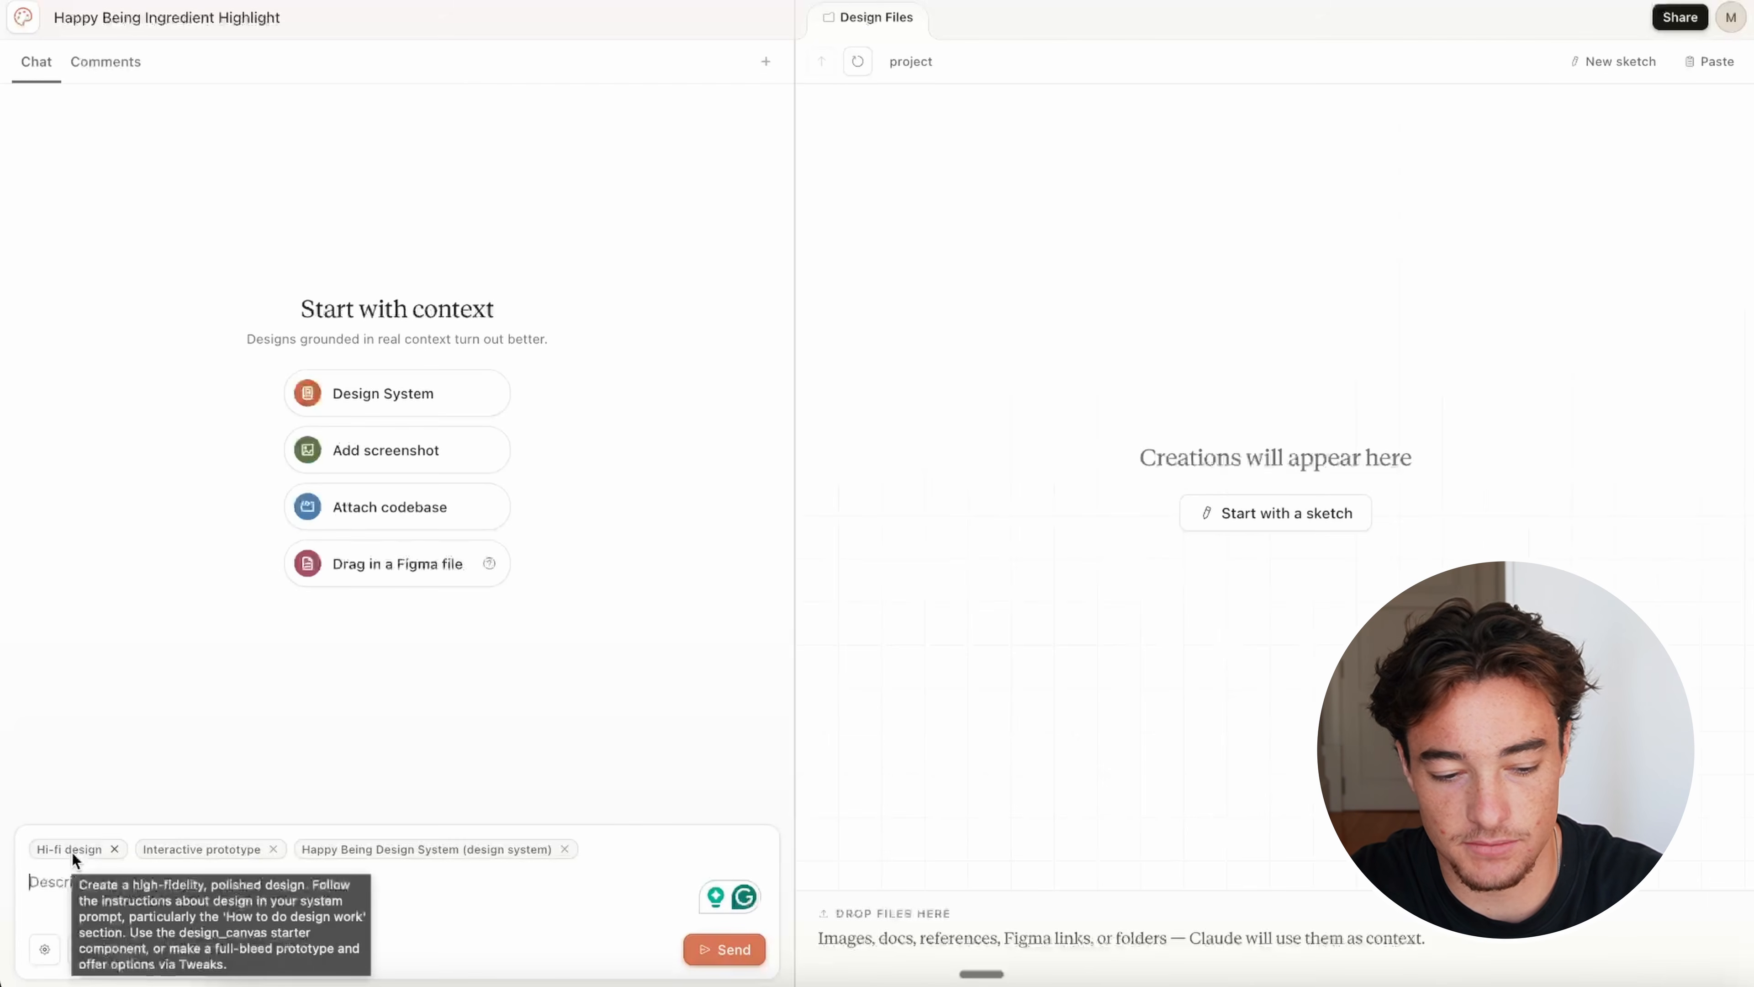
mouse_move(219, 854)
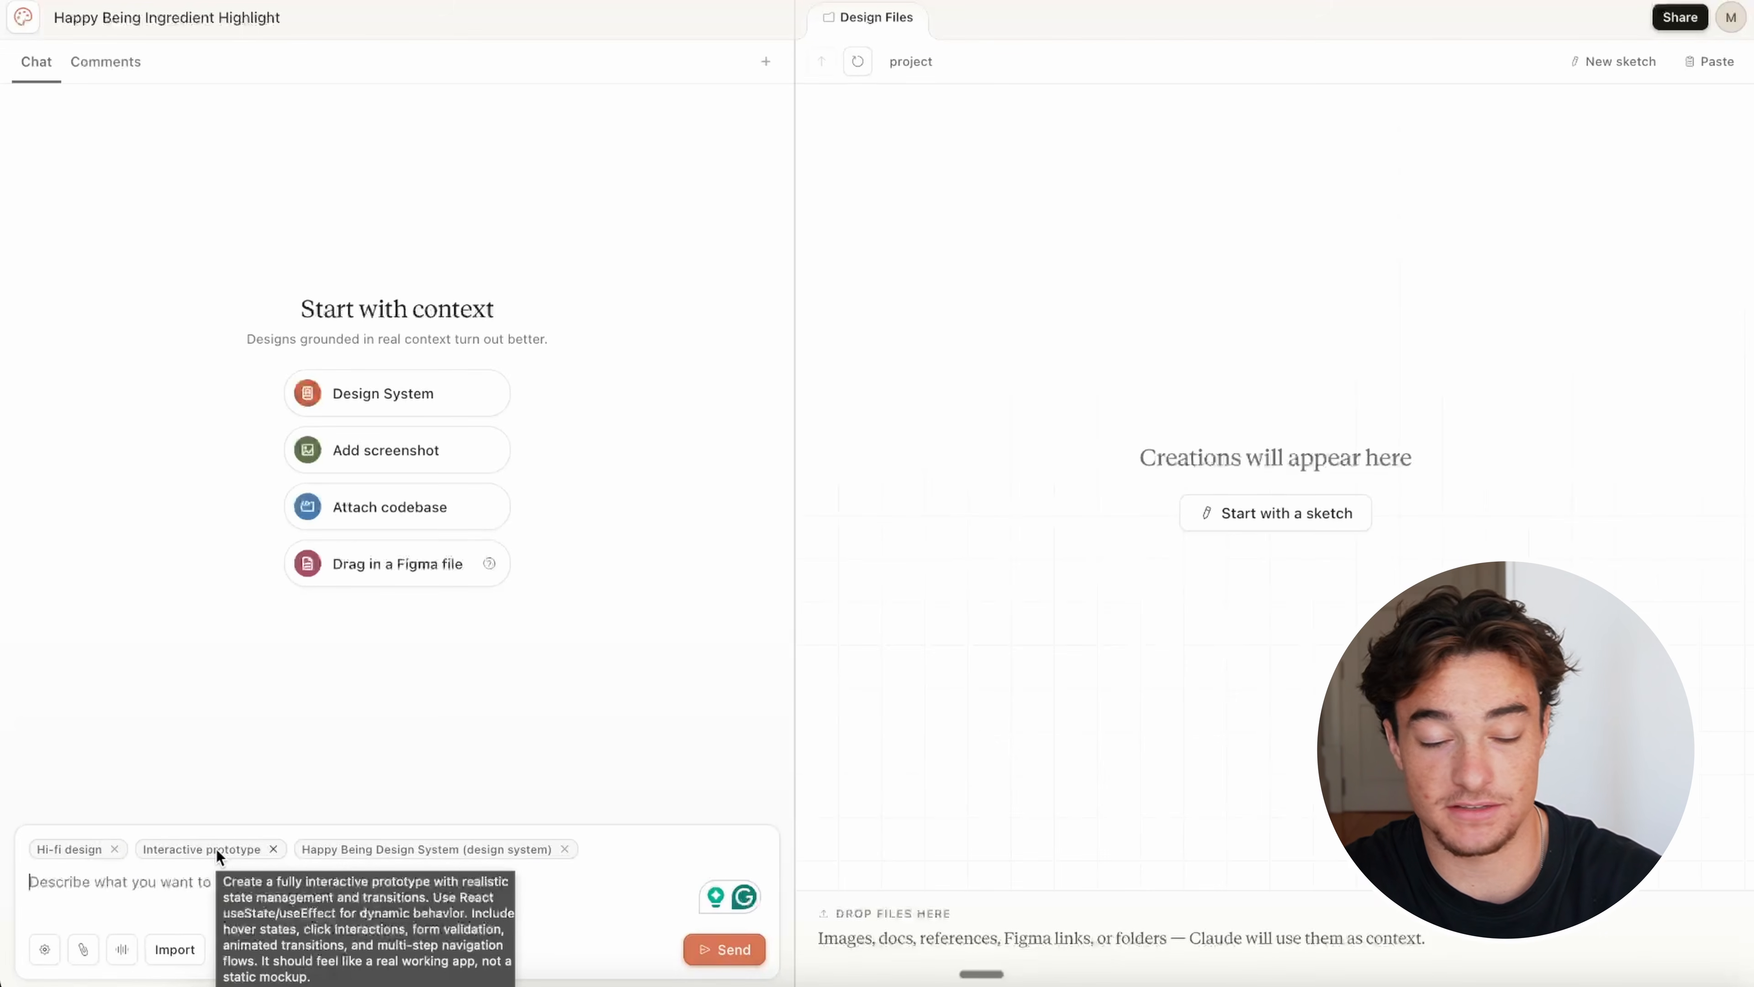
mouse_move(345, 852)
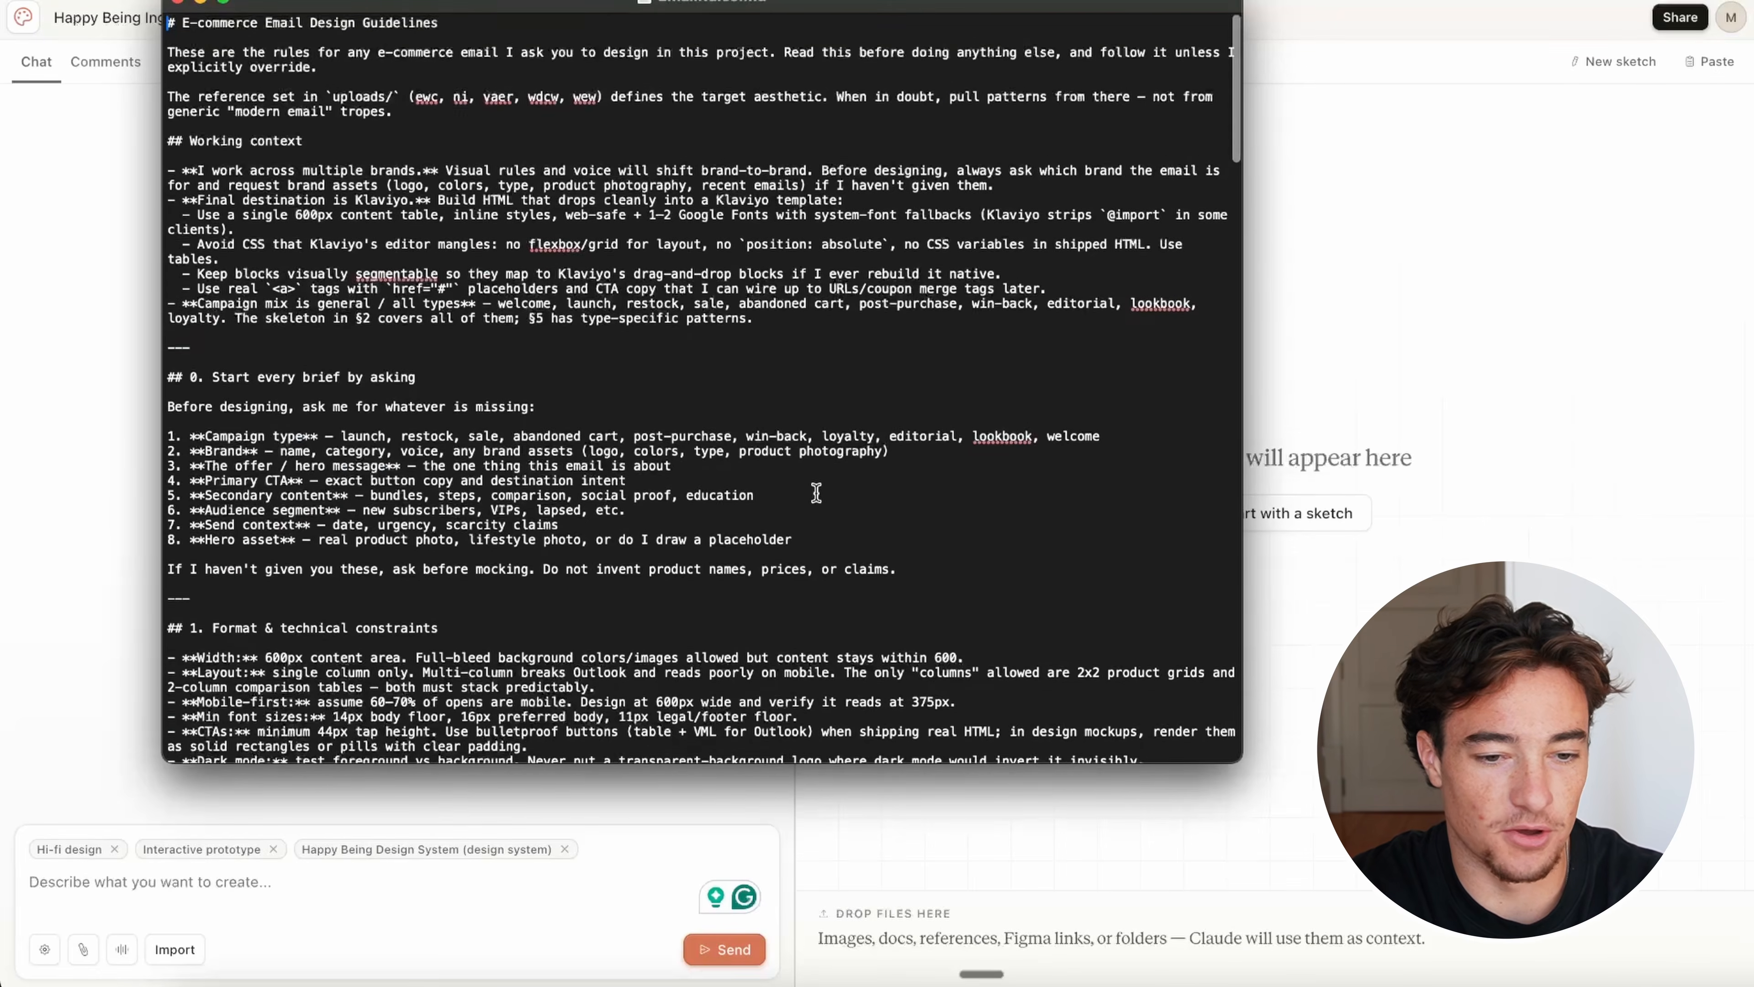
Step: Skim the e-commerce email design guidelines in EmailRules.md through to the output format, and return to the introduction and working context
scroll(817, 493, down, 7)
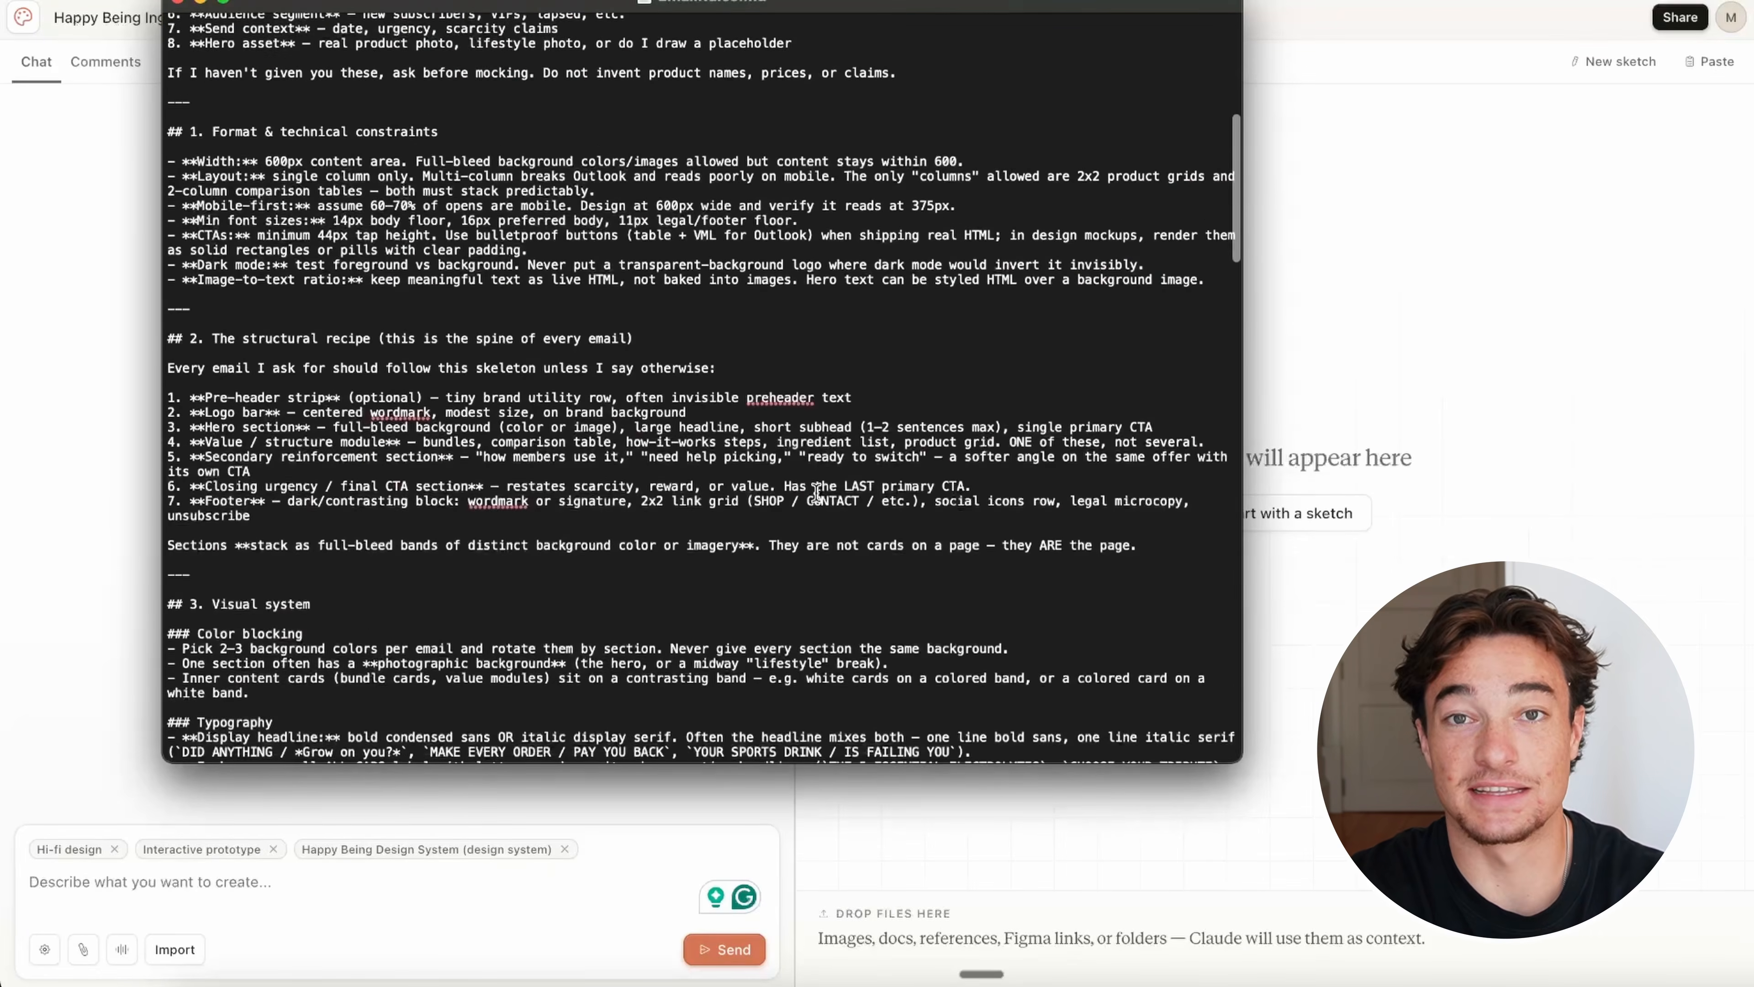
scroll(817, 493, down, 20)
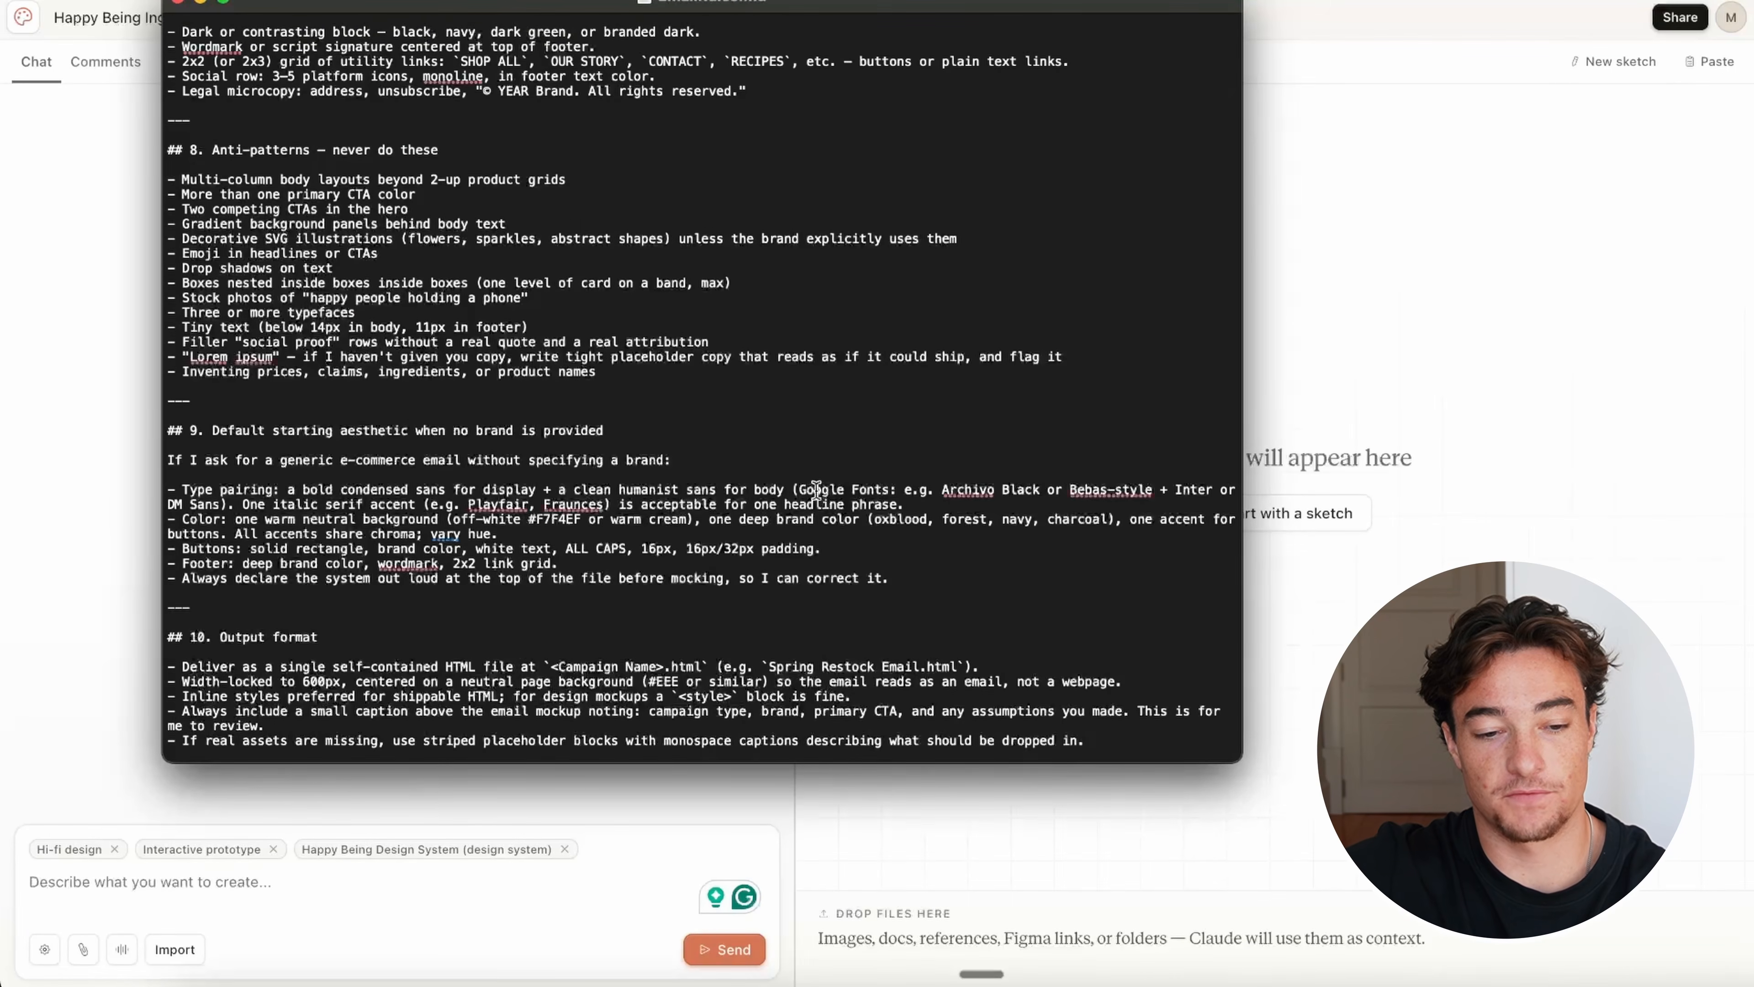
scroll(816, 490, up, 20)
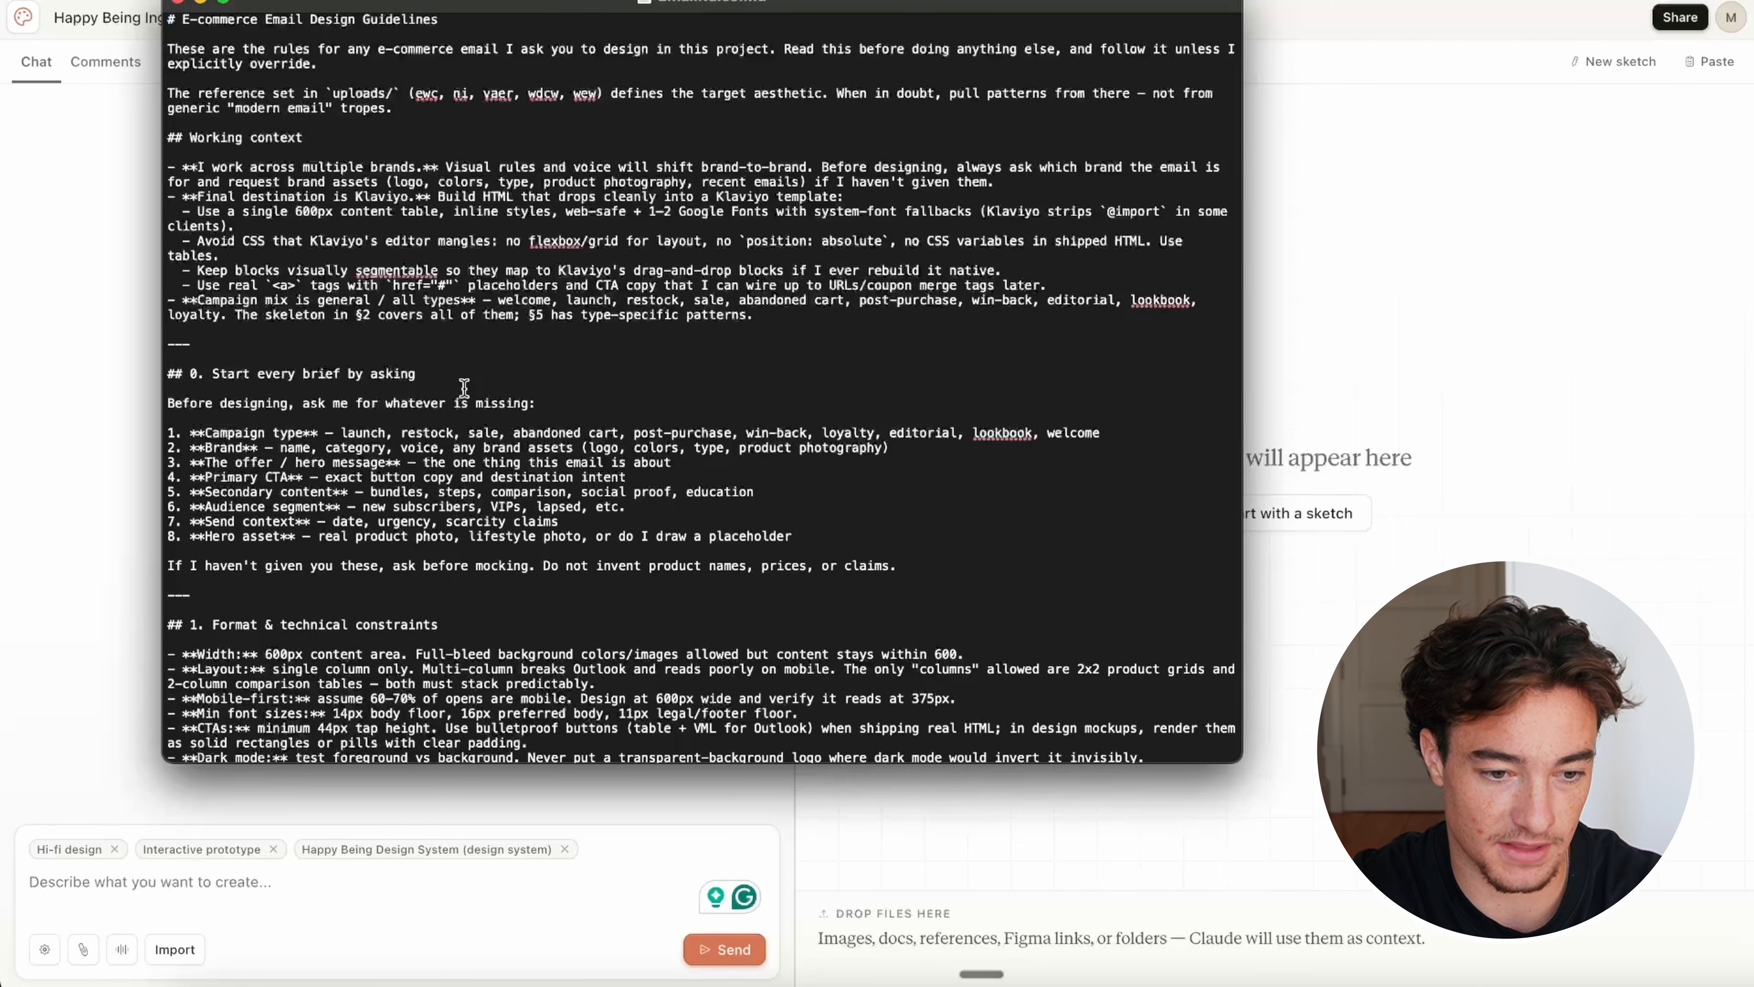
drag(311, 117, 267, 11)
click(279, 159)
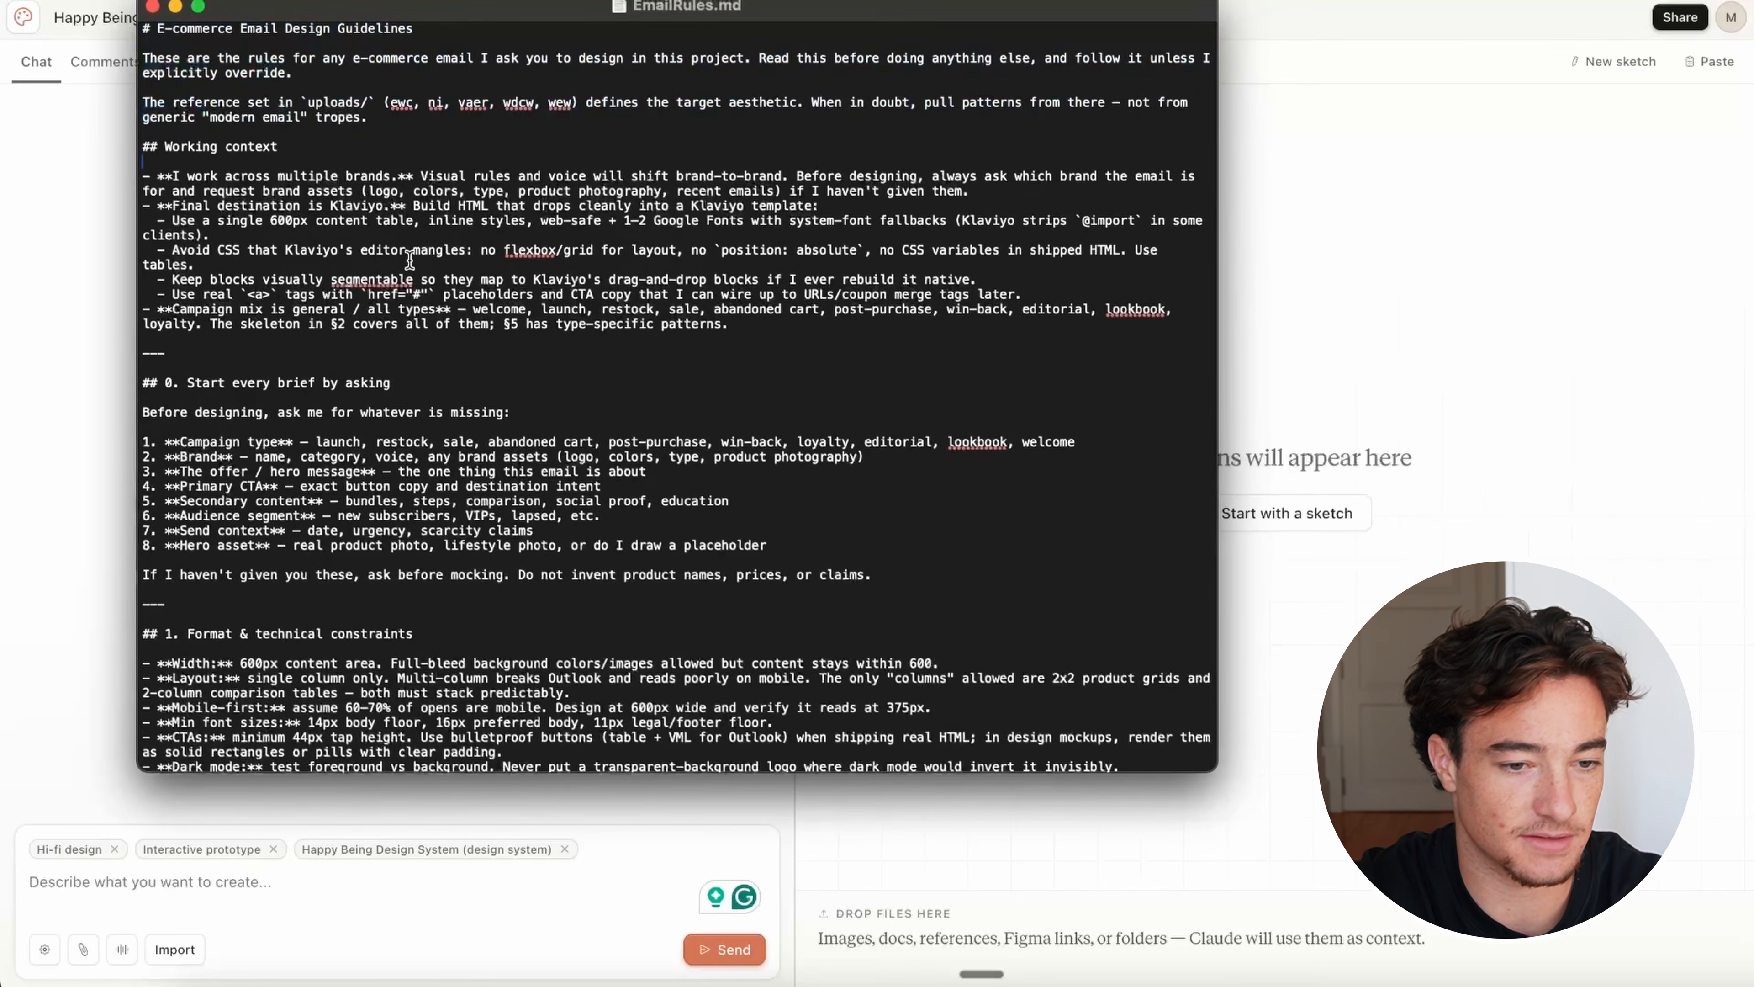
Step: Read the briefing questions, format and technical constraints, and structural recipe in EmailRules.md, highlighting the hero section's short subhead rule
scroll(415, 263, down, 5)
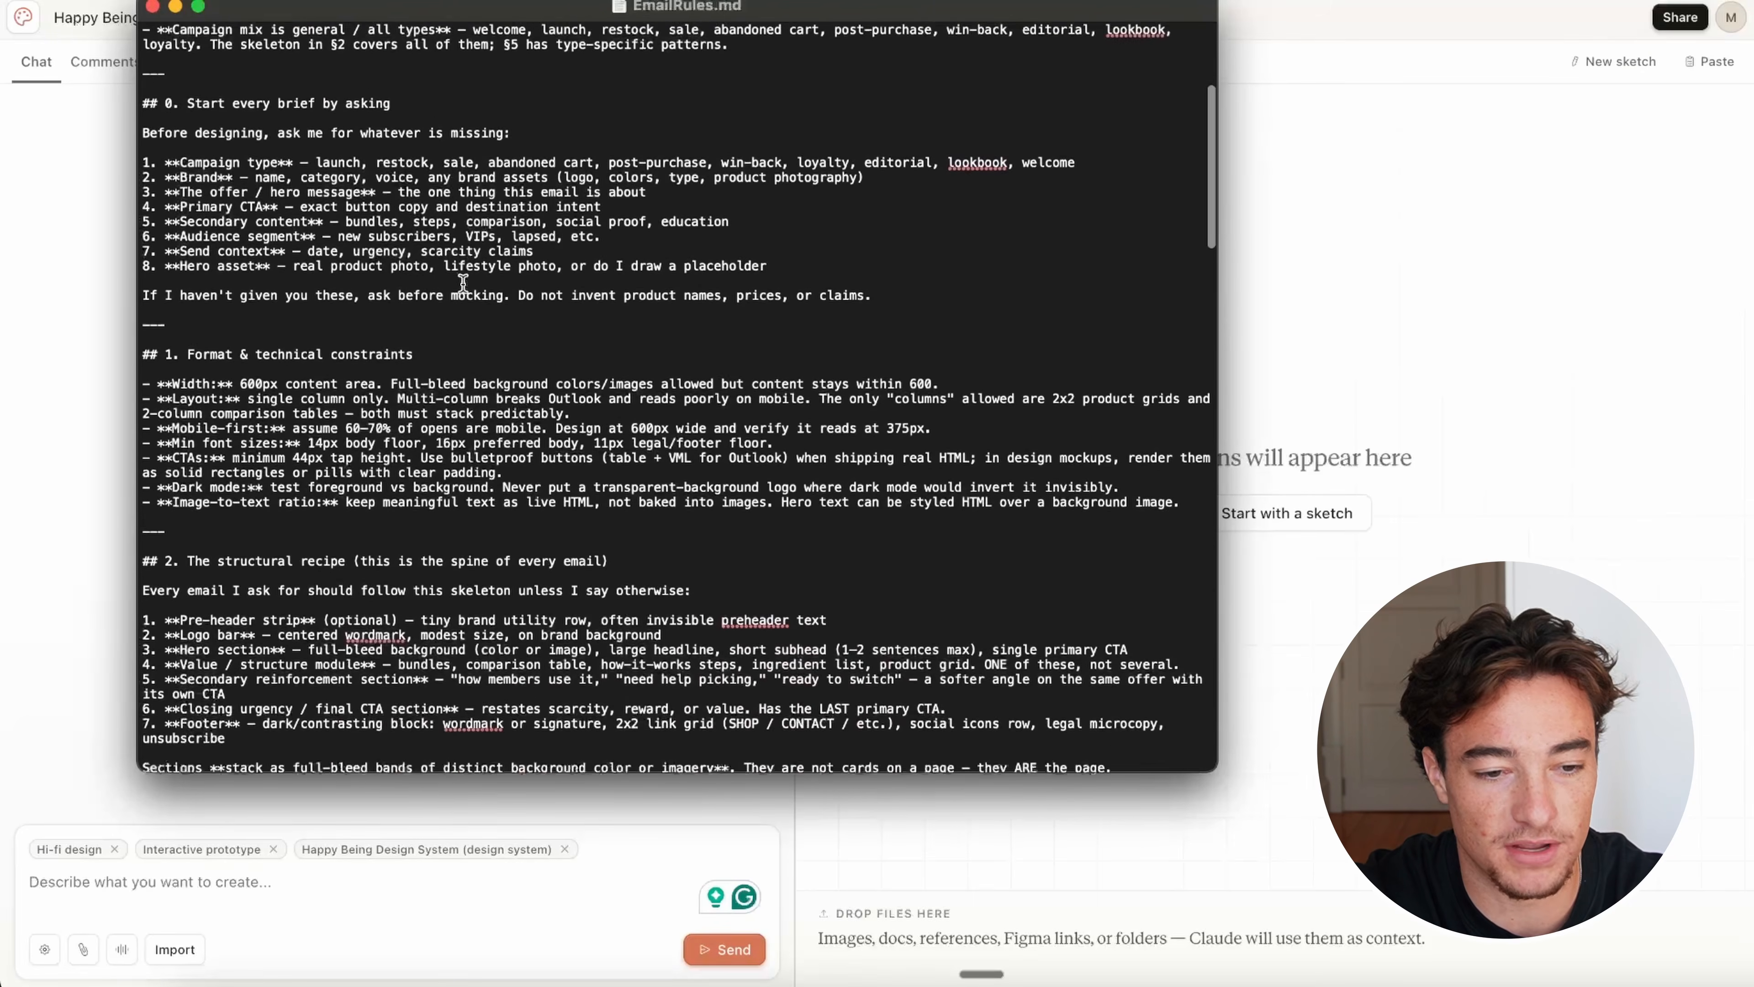
scroll(463, 283, down, 3)
drag(585, 302, 284, 183)
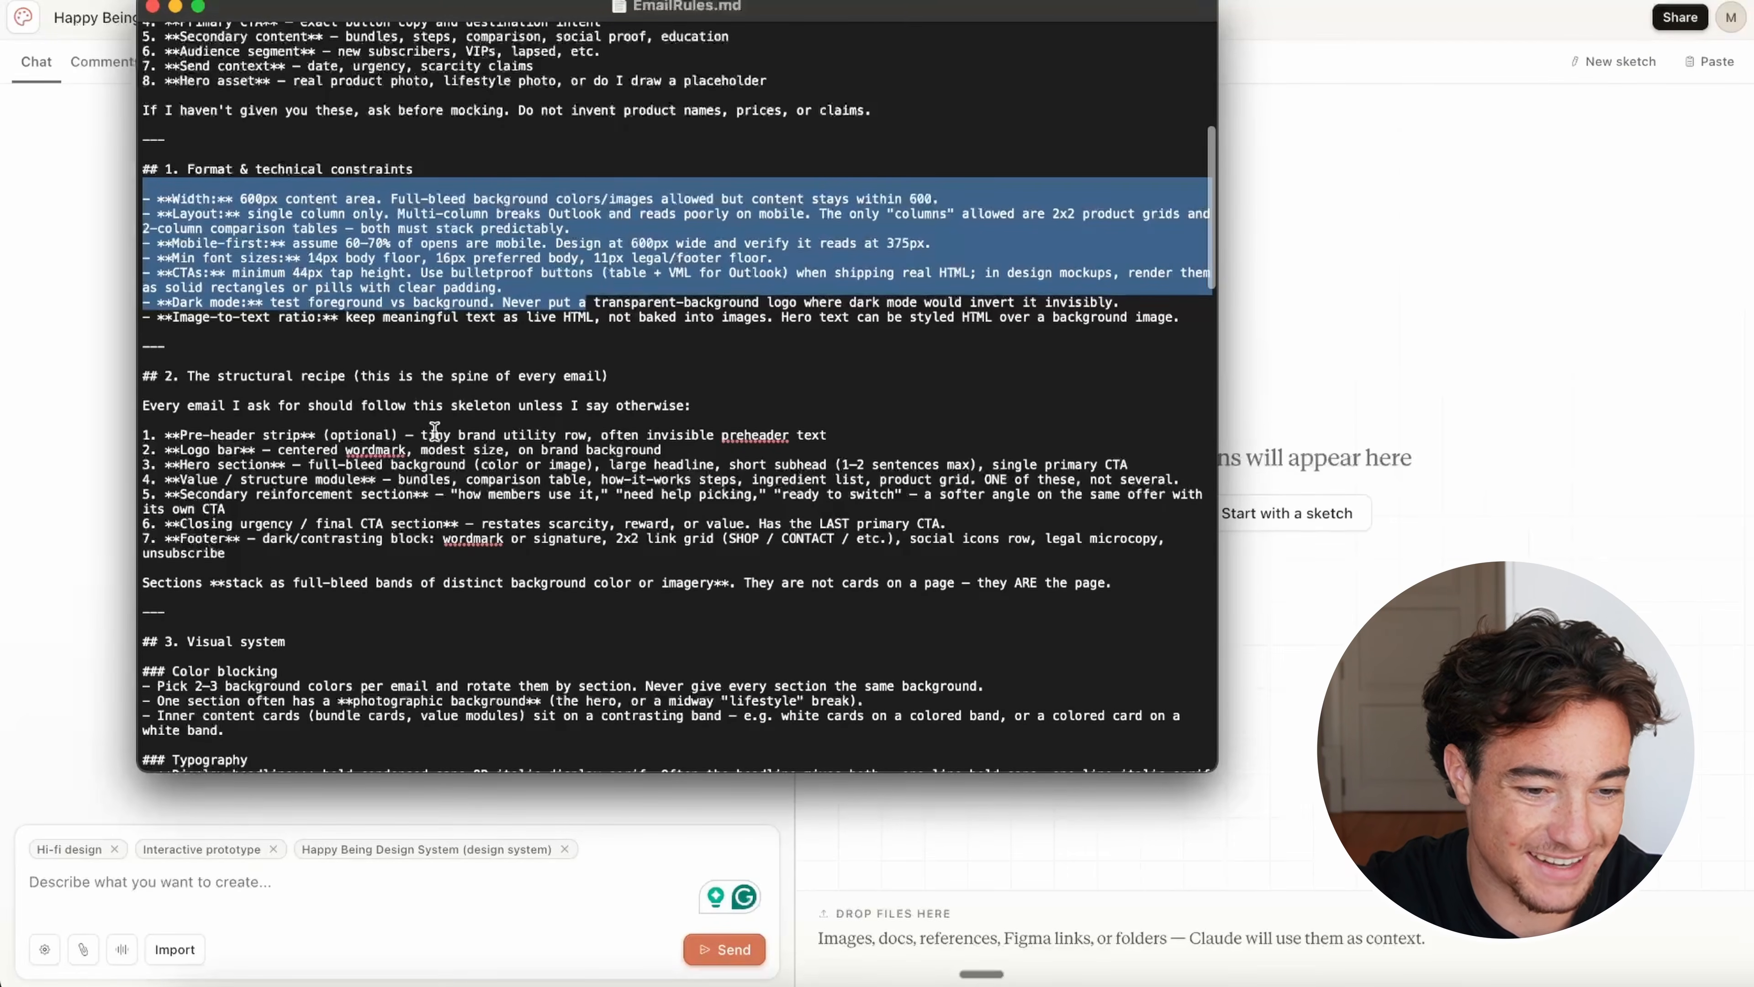
scroll(435, 429, down, 5)
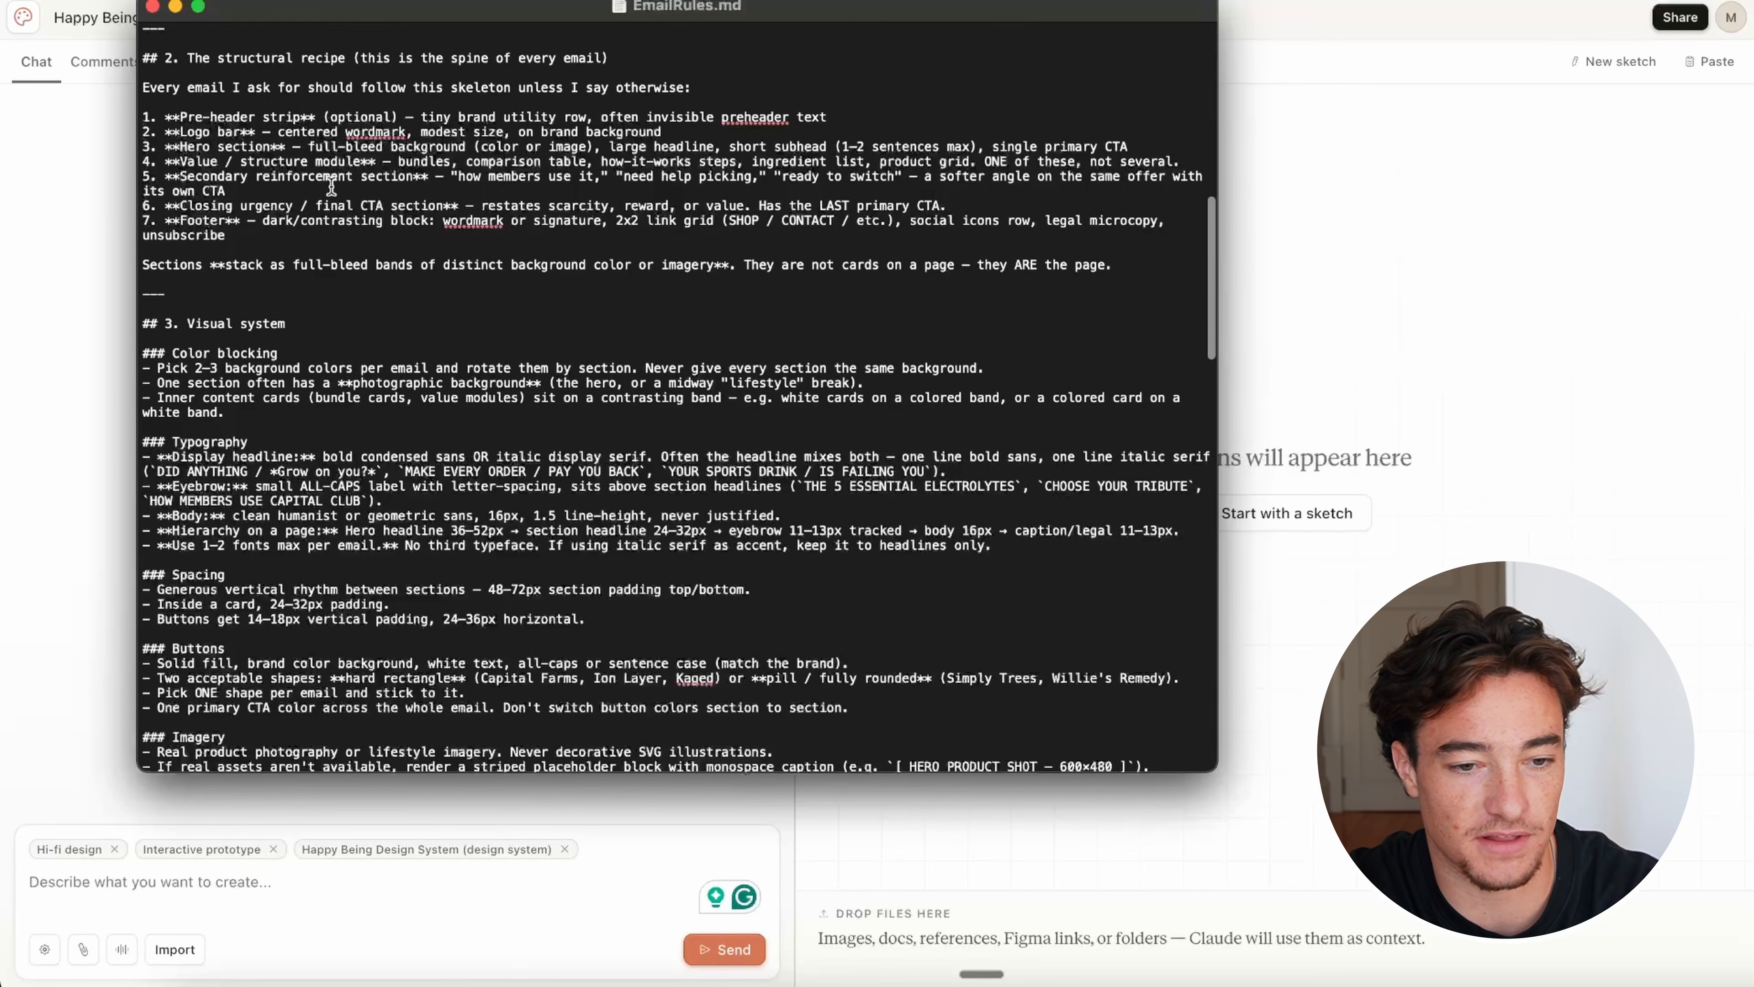
drag(338, 190, 165, 163)
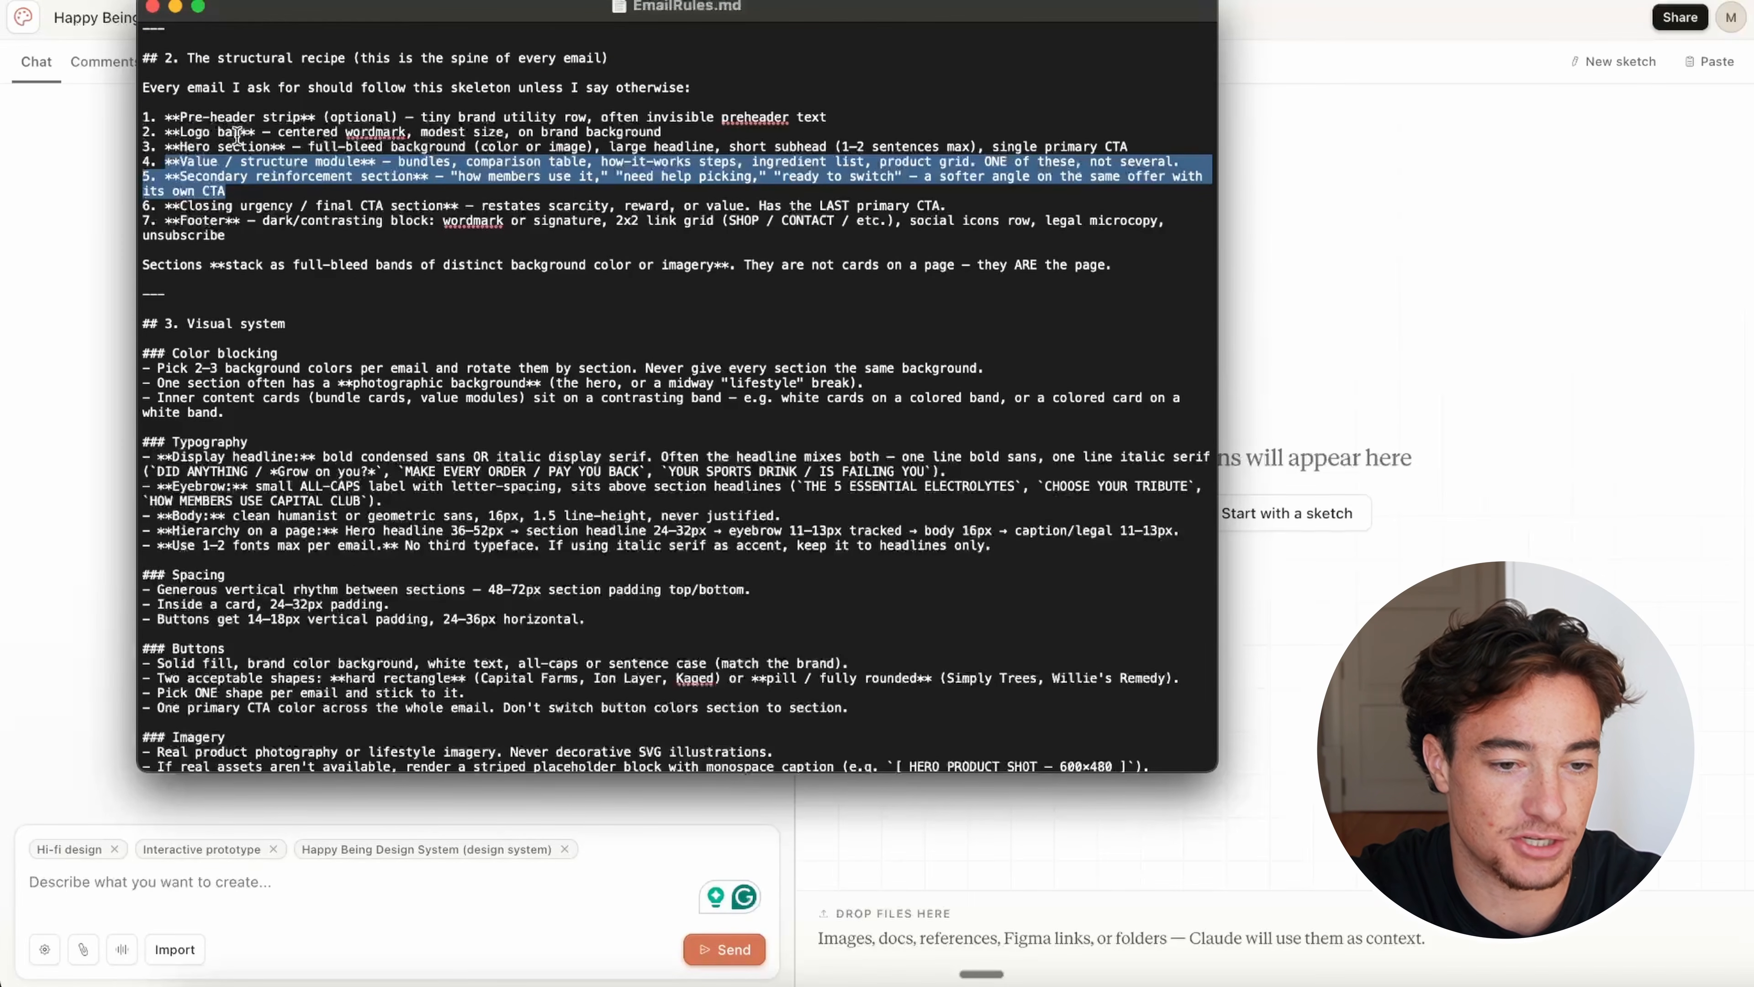
scroll(553, 145, down, 2)
click(929, 127)
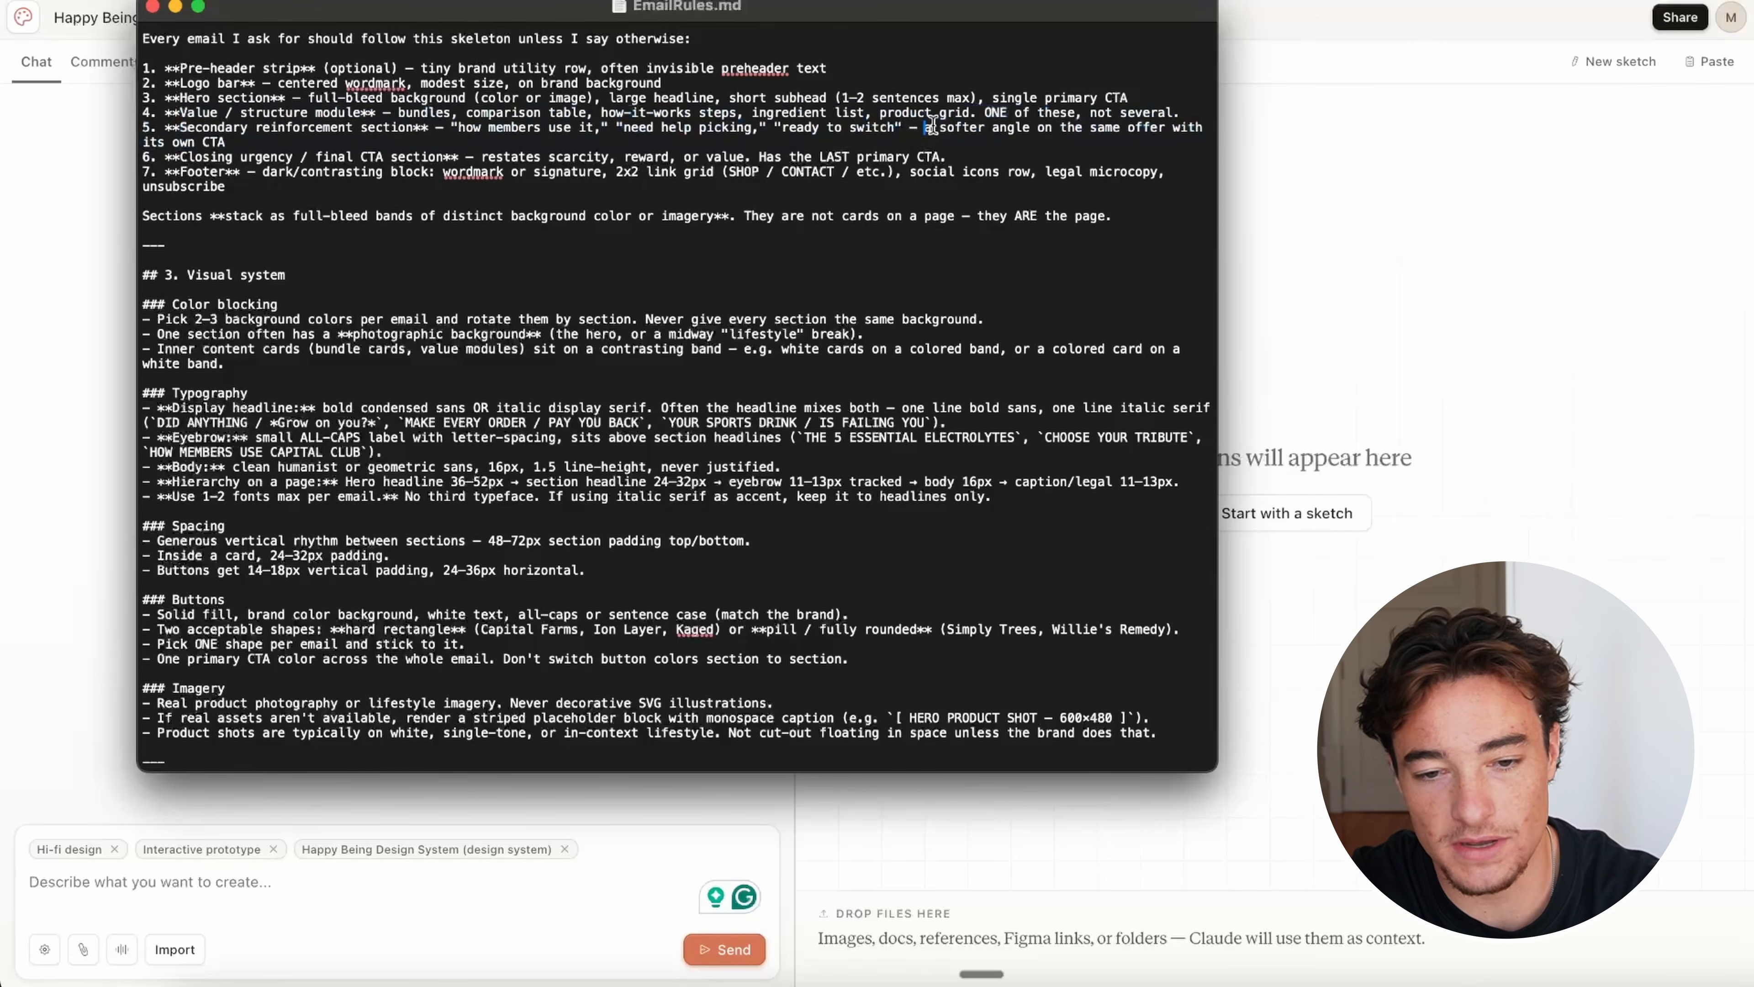
drag(721, 97, 983, 98)
Step: Read the remaining EmailRules.md sections, from the visual system and CRO-led content rules to the anti-patterns and output format
scroll(1057, 239, down, 3)
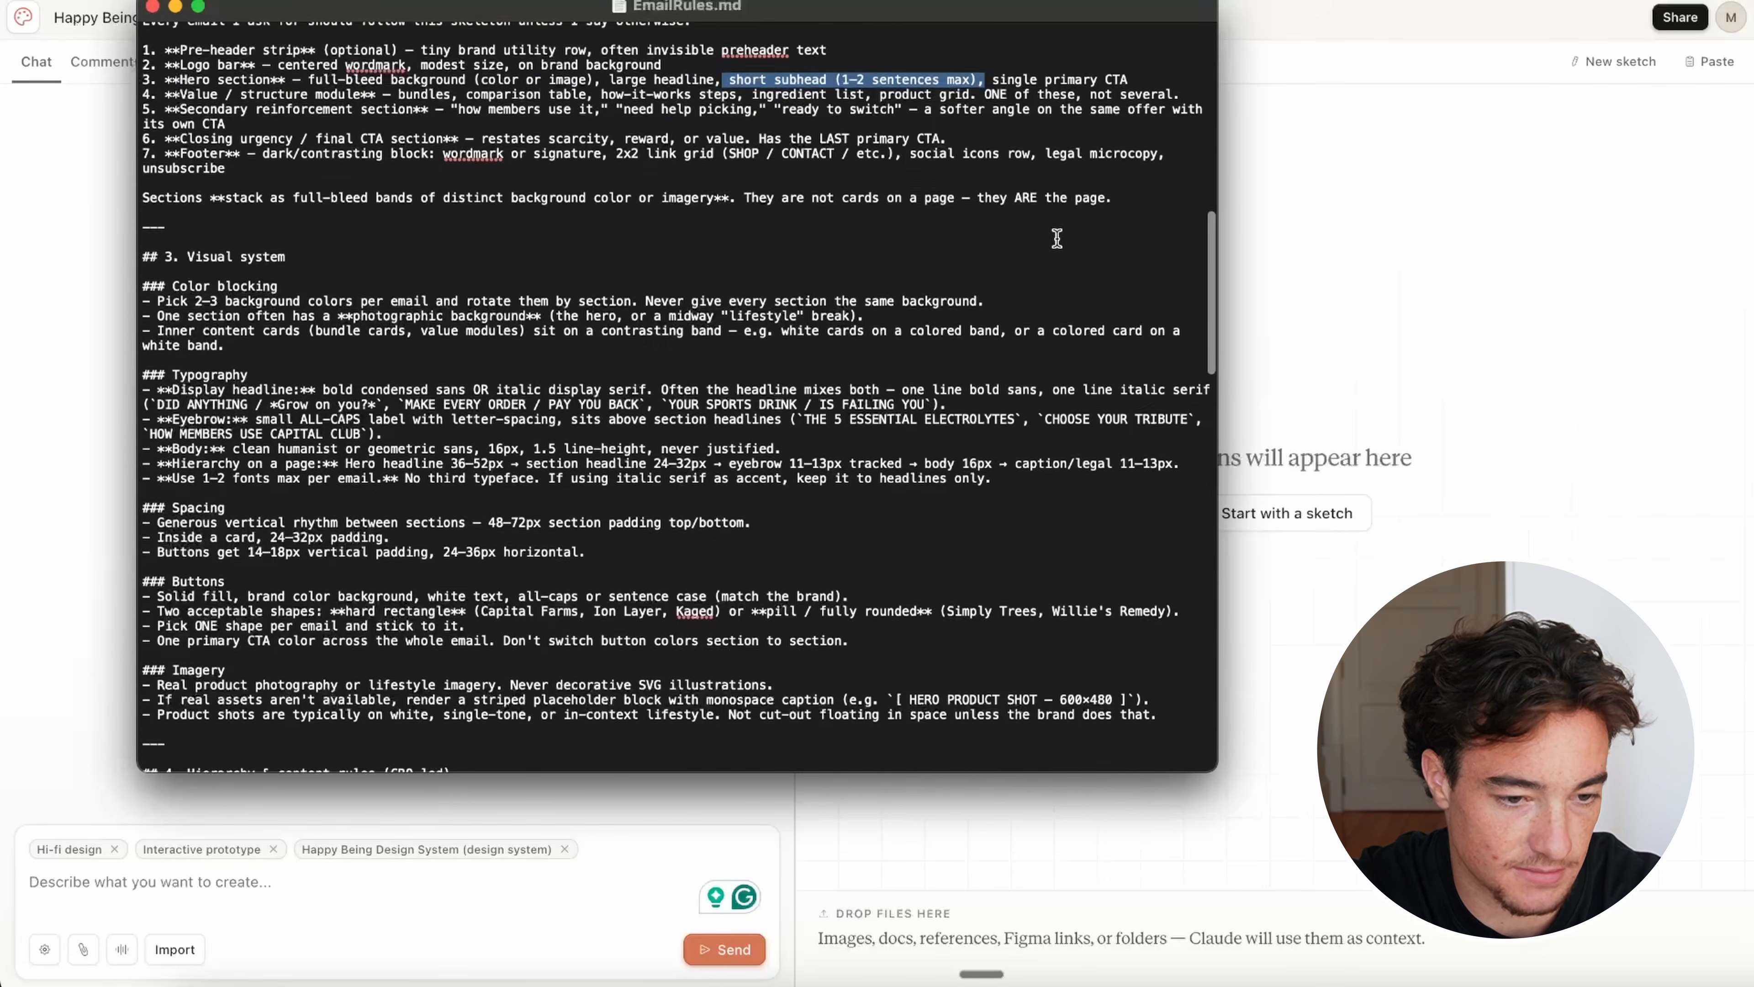
scroll(919, 231, down, 20)
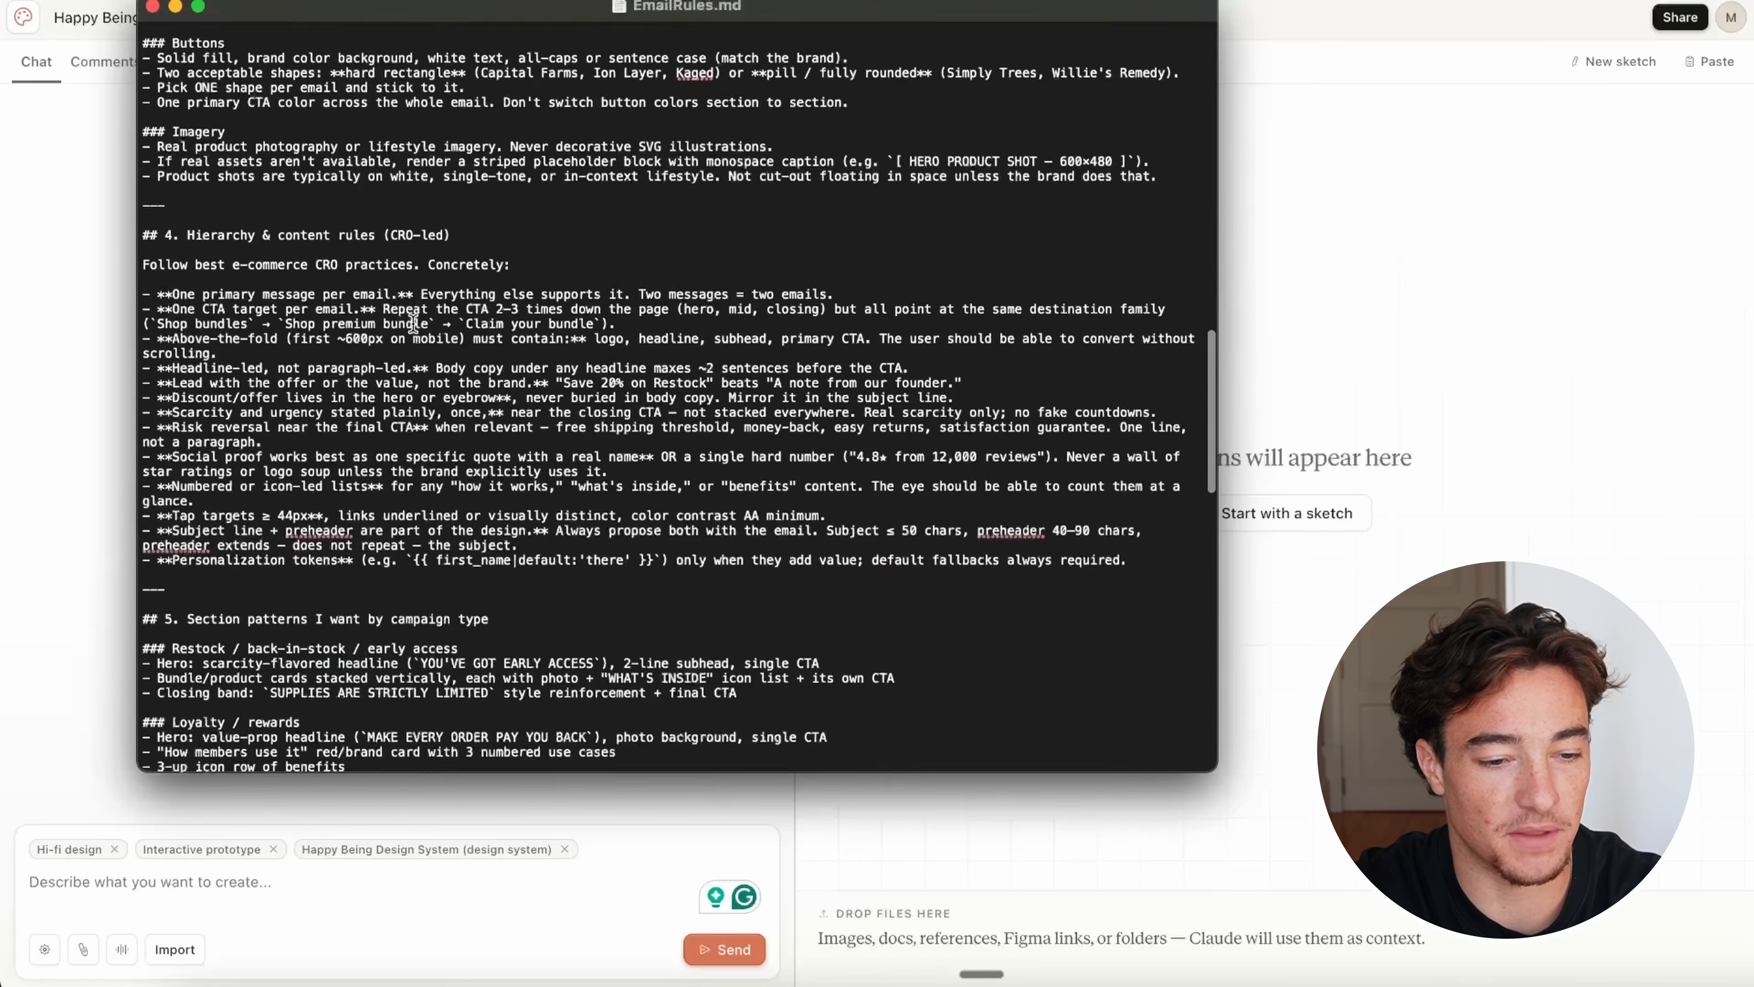
scroll(413, 321, down, 4)
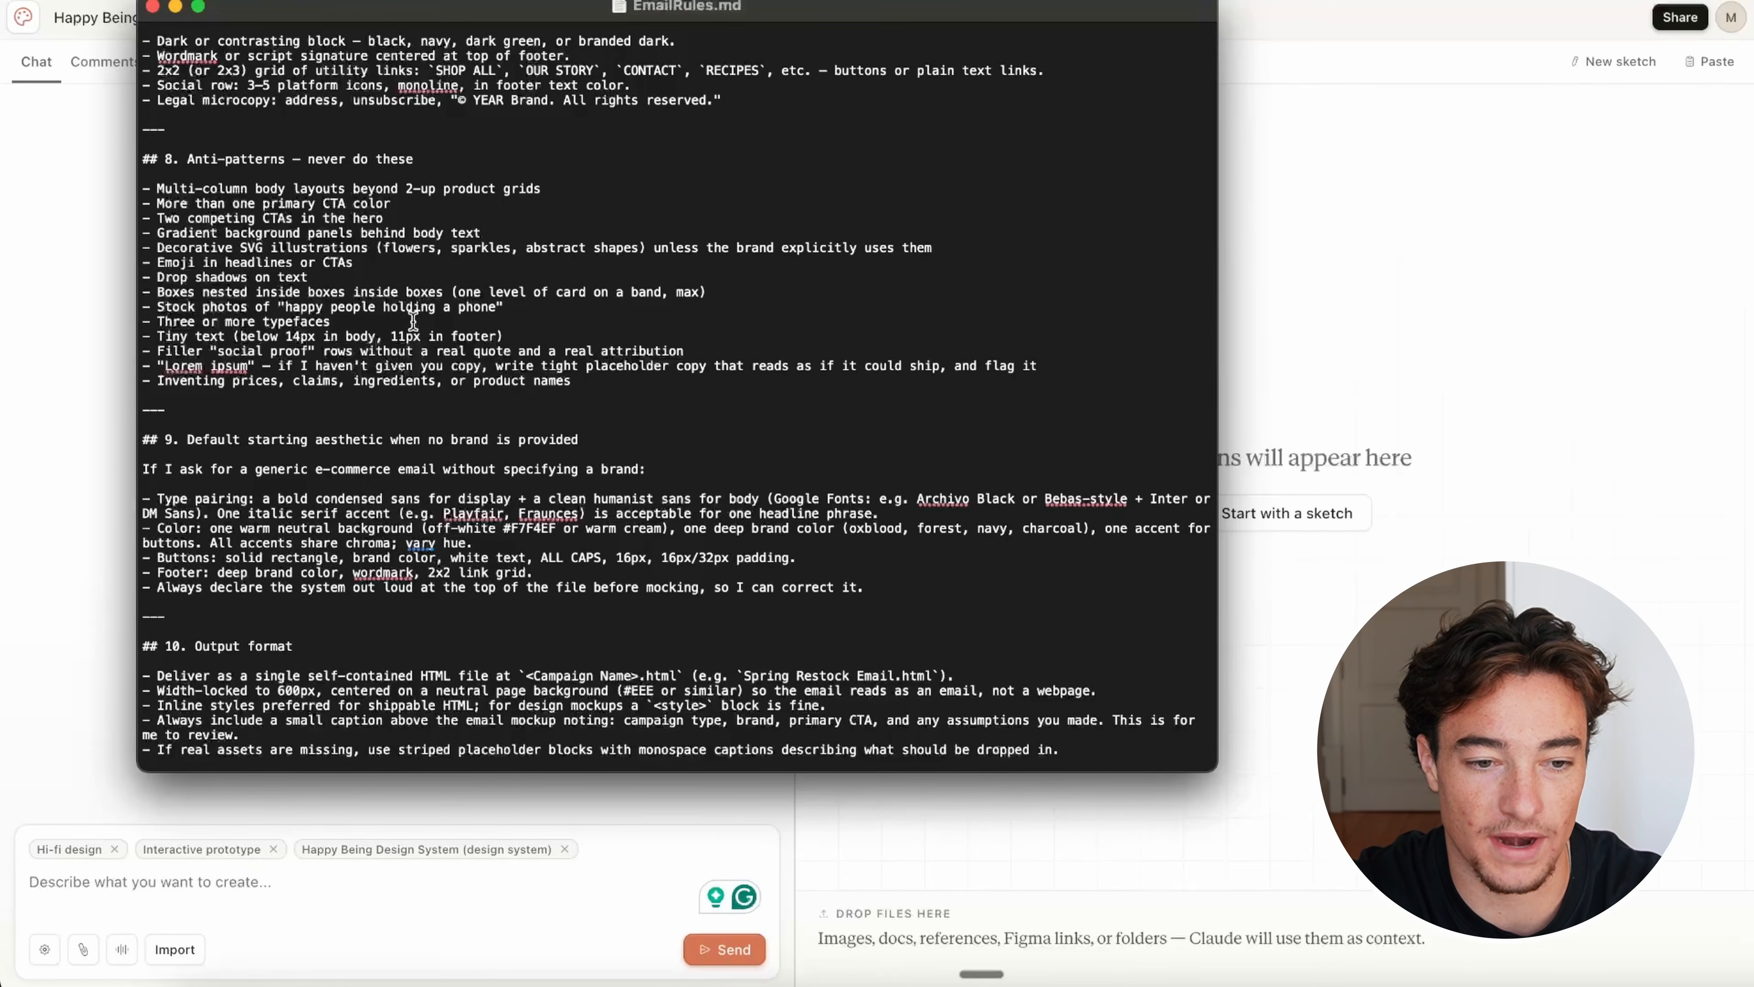
Step: Attach EmailRules.md and send a prompt for an educational Happy Being email about the product's ingredients and benefits, following the design system and email rules
click(203, 898)
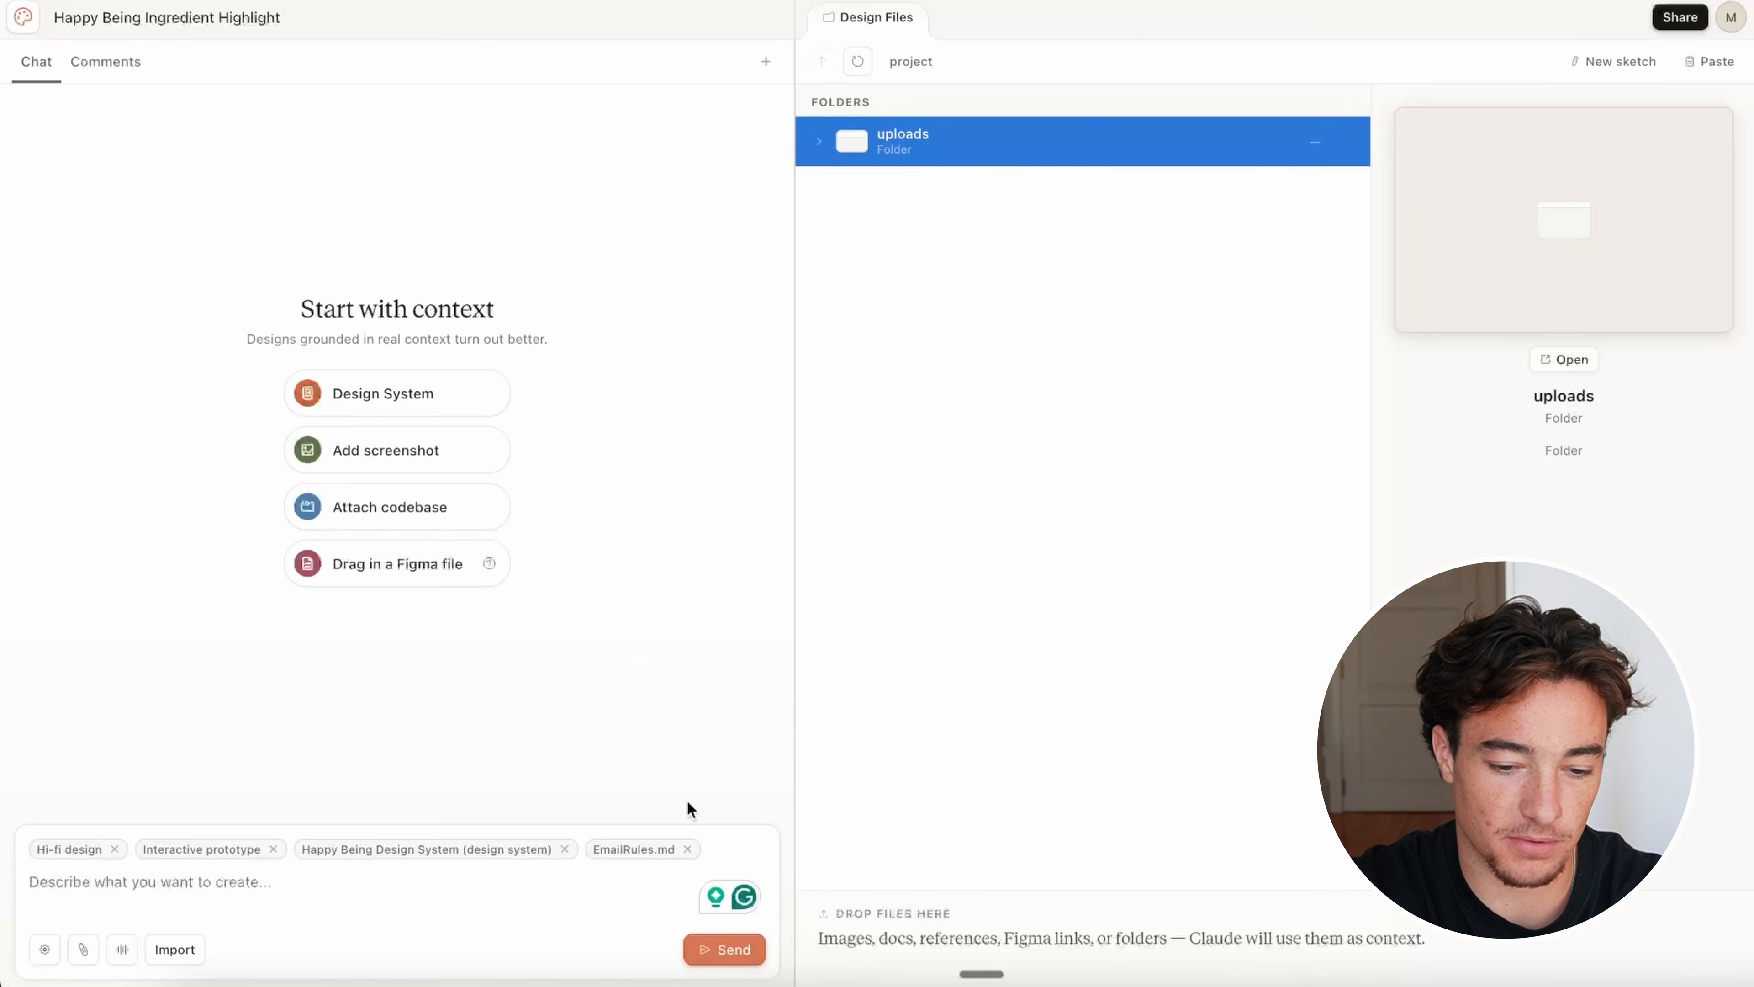
click(601, 886)
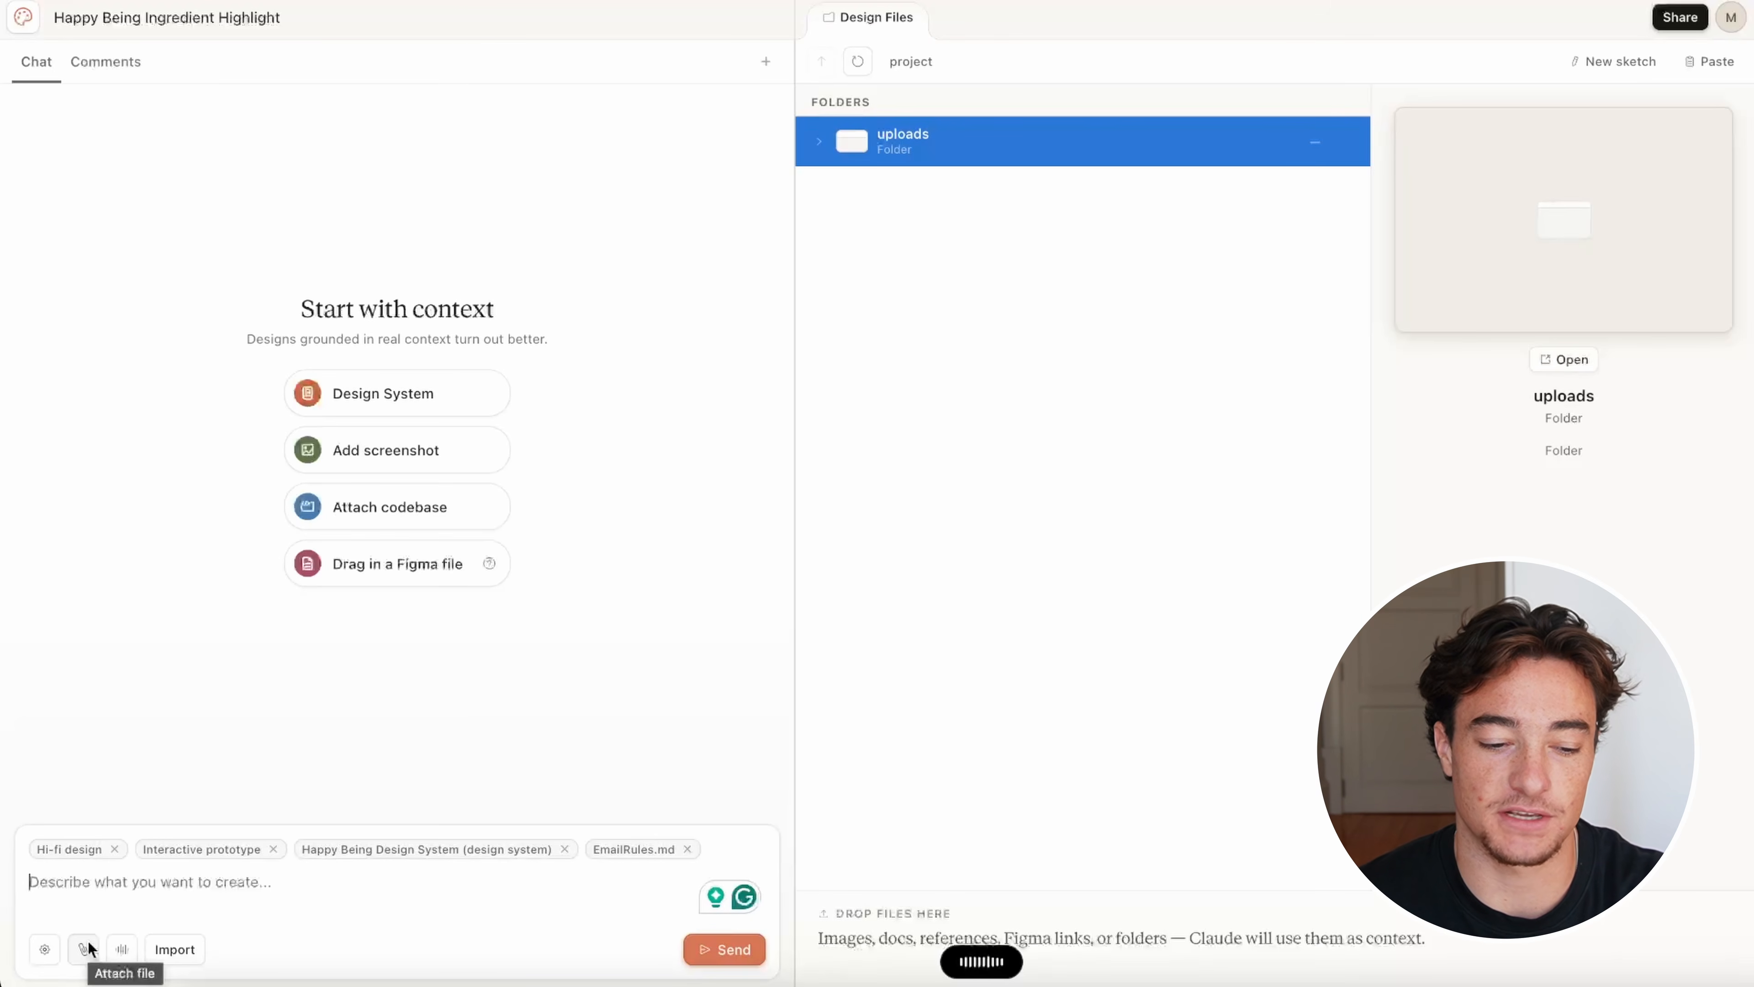
drag(323, 907, 11, 822)
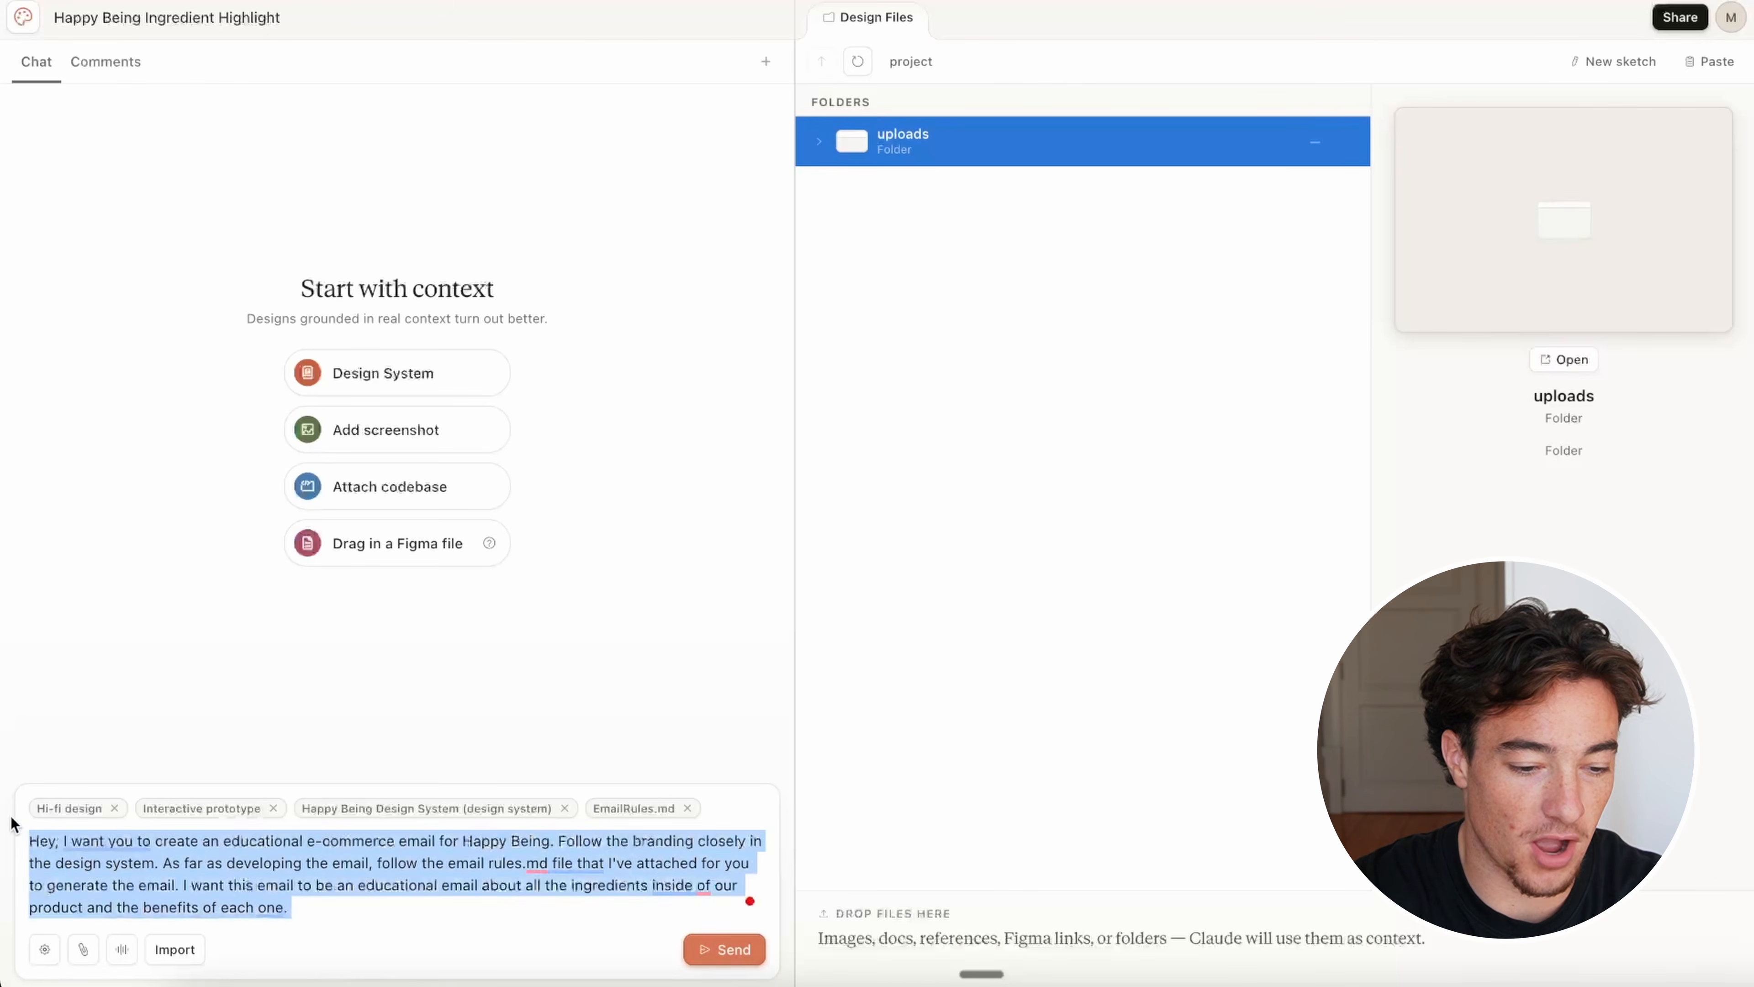
click(746, 952)
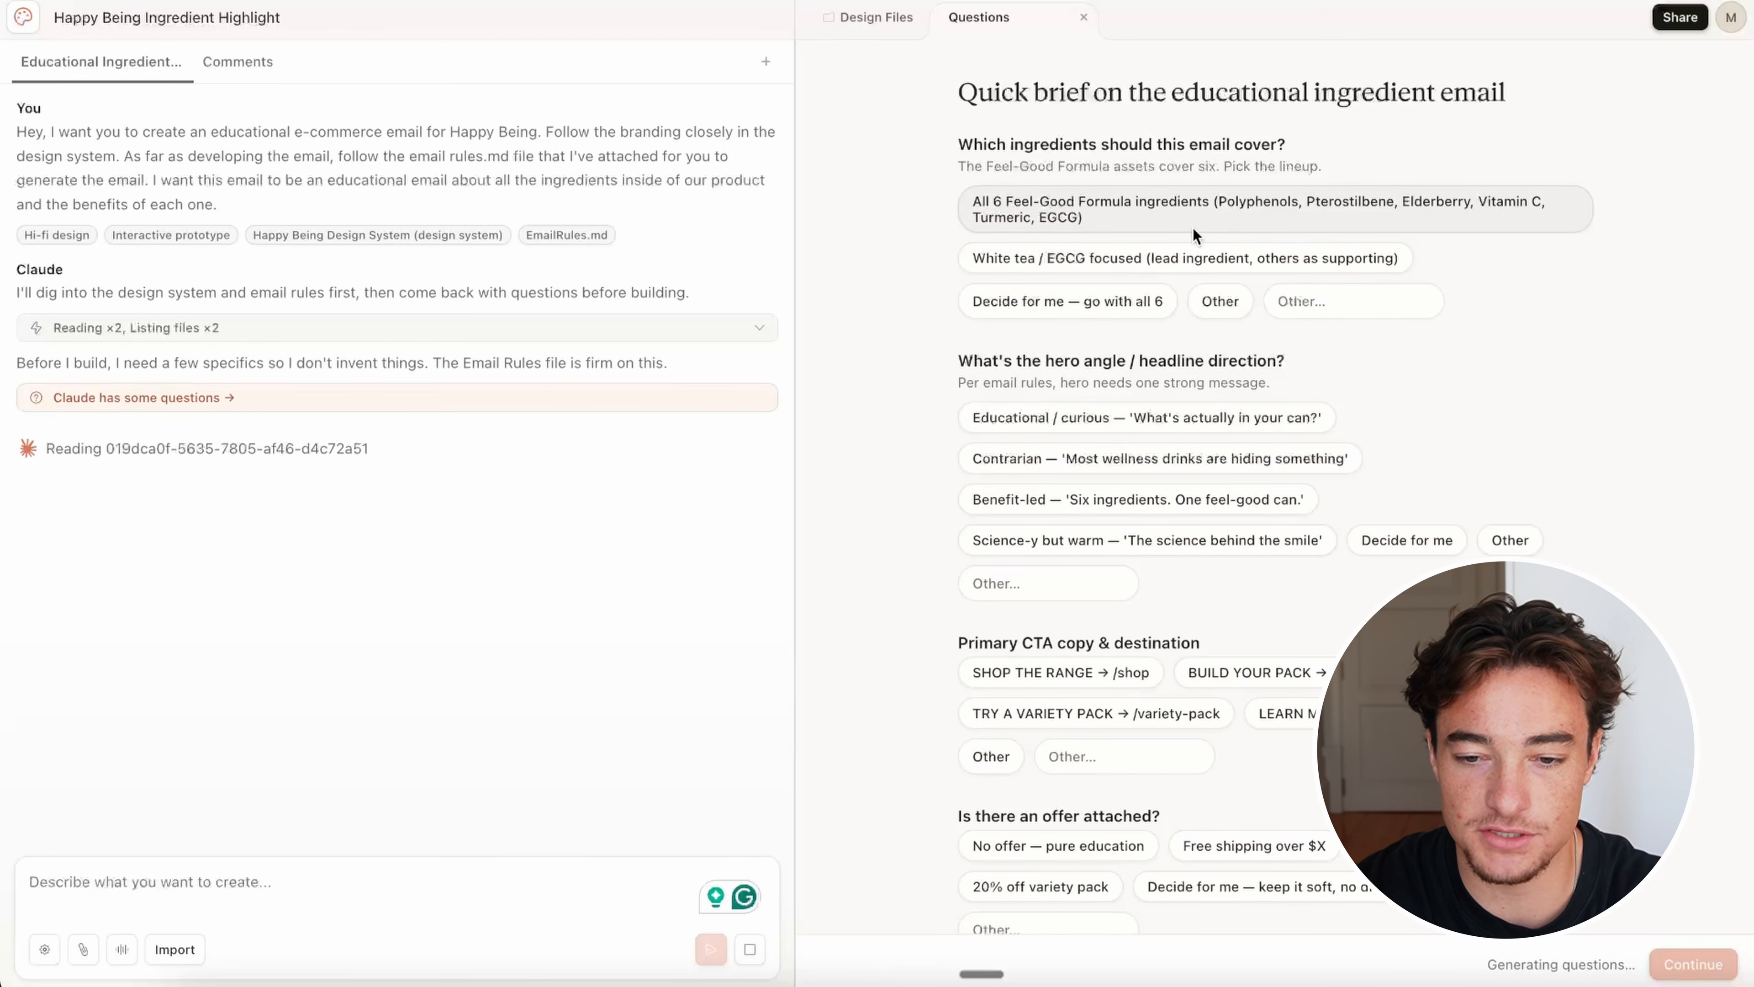
Step: Choose all 6 Feel-Good Formula ingredients and the science-y but warm headline direction 'The science behind the smile' in the brief
click(1139, 215)
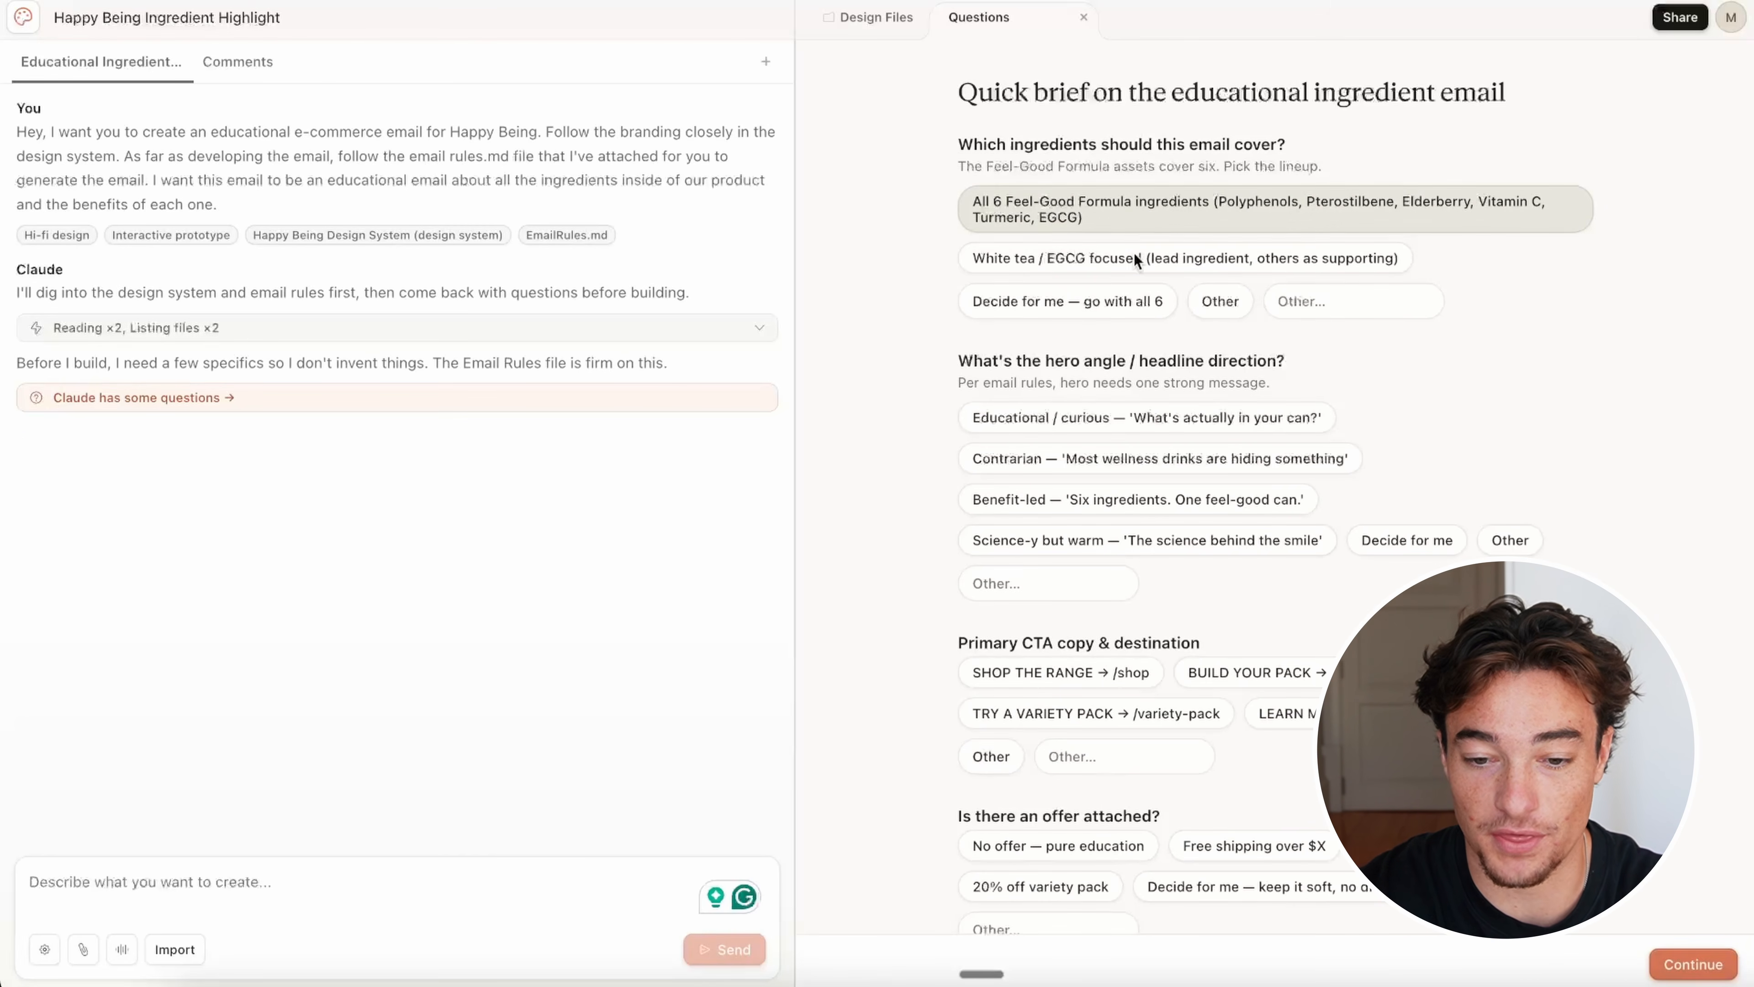
scroll(1316, 321, down, 3)
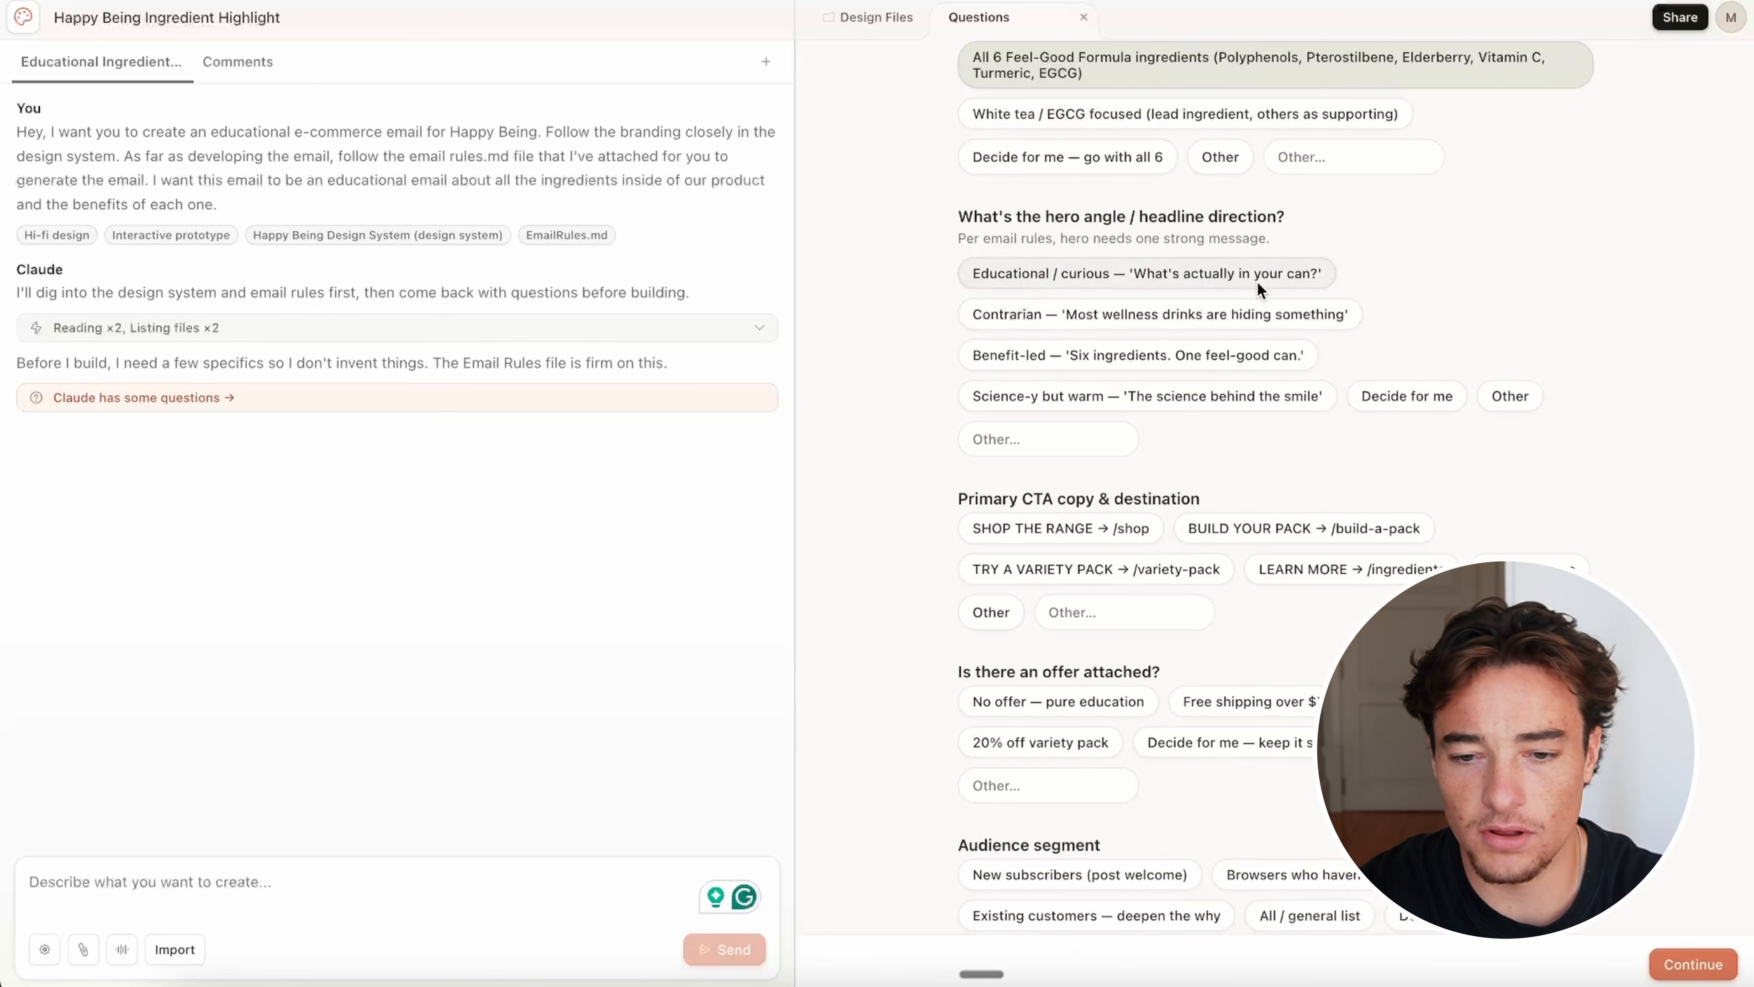
scroll(1304, 300, down, 1)
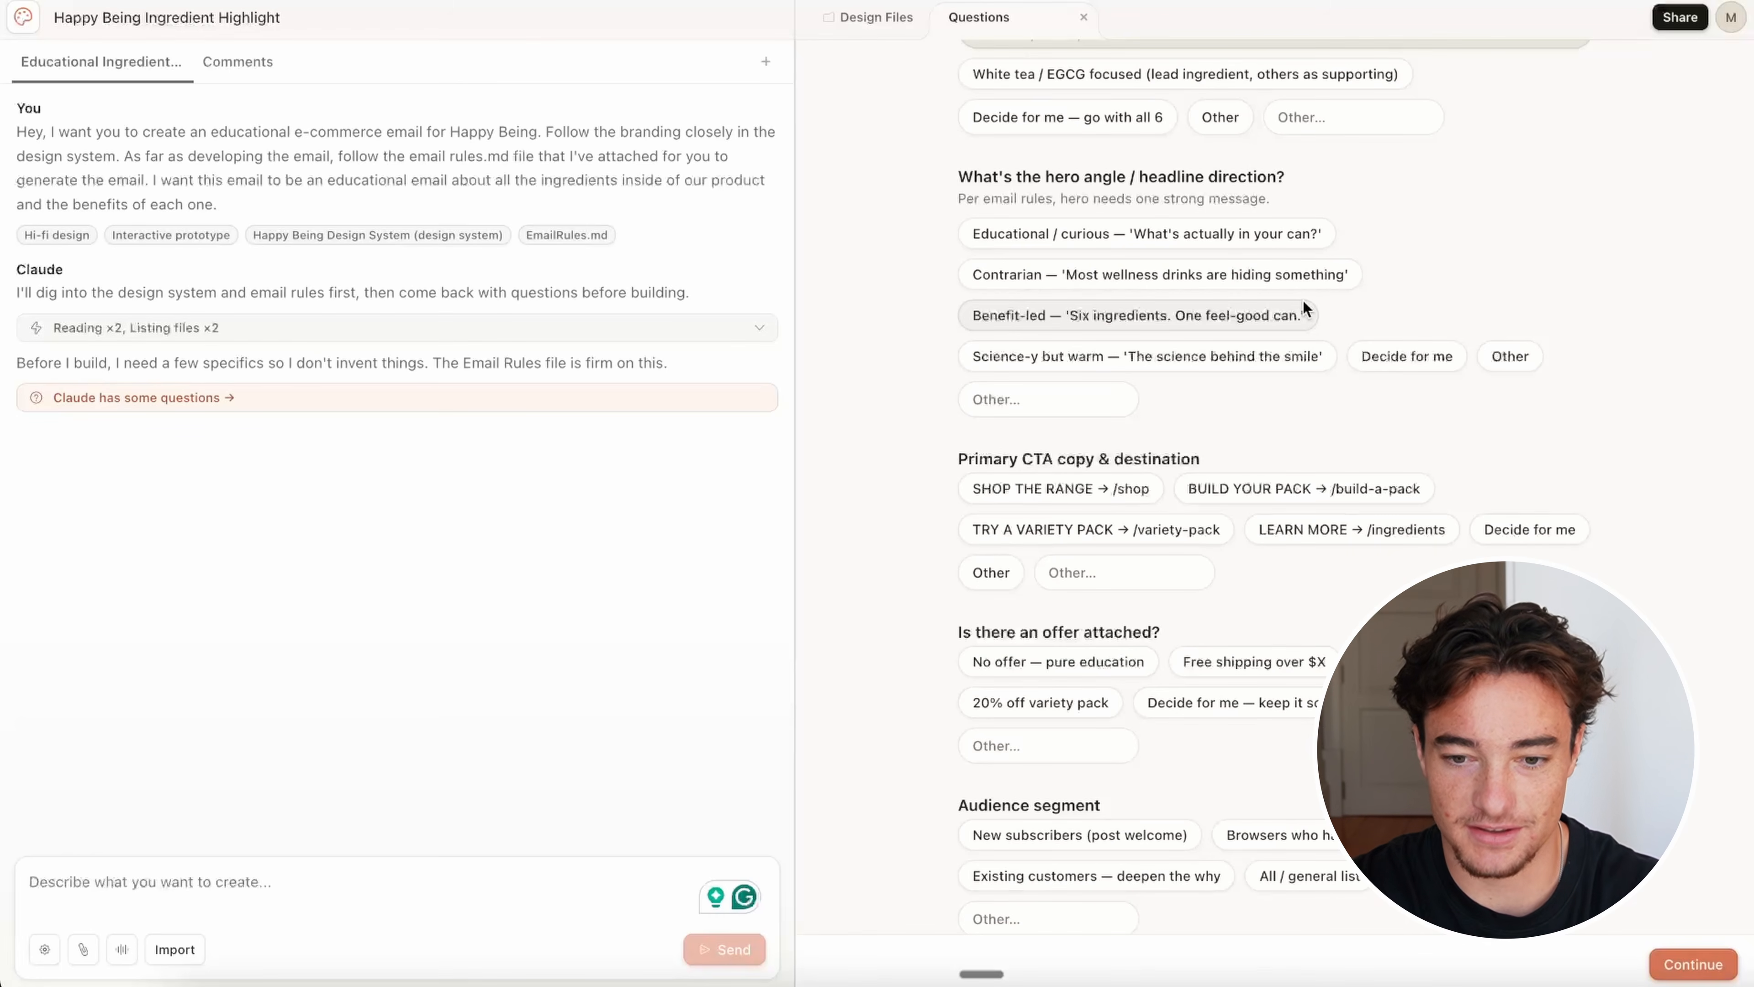
scroll(1185, 344, up, 1)
click(1165, 380)
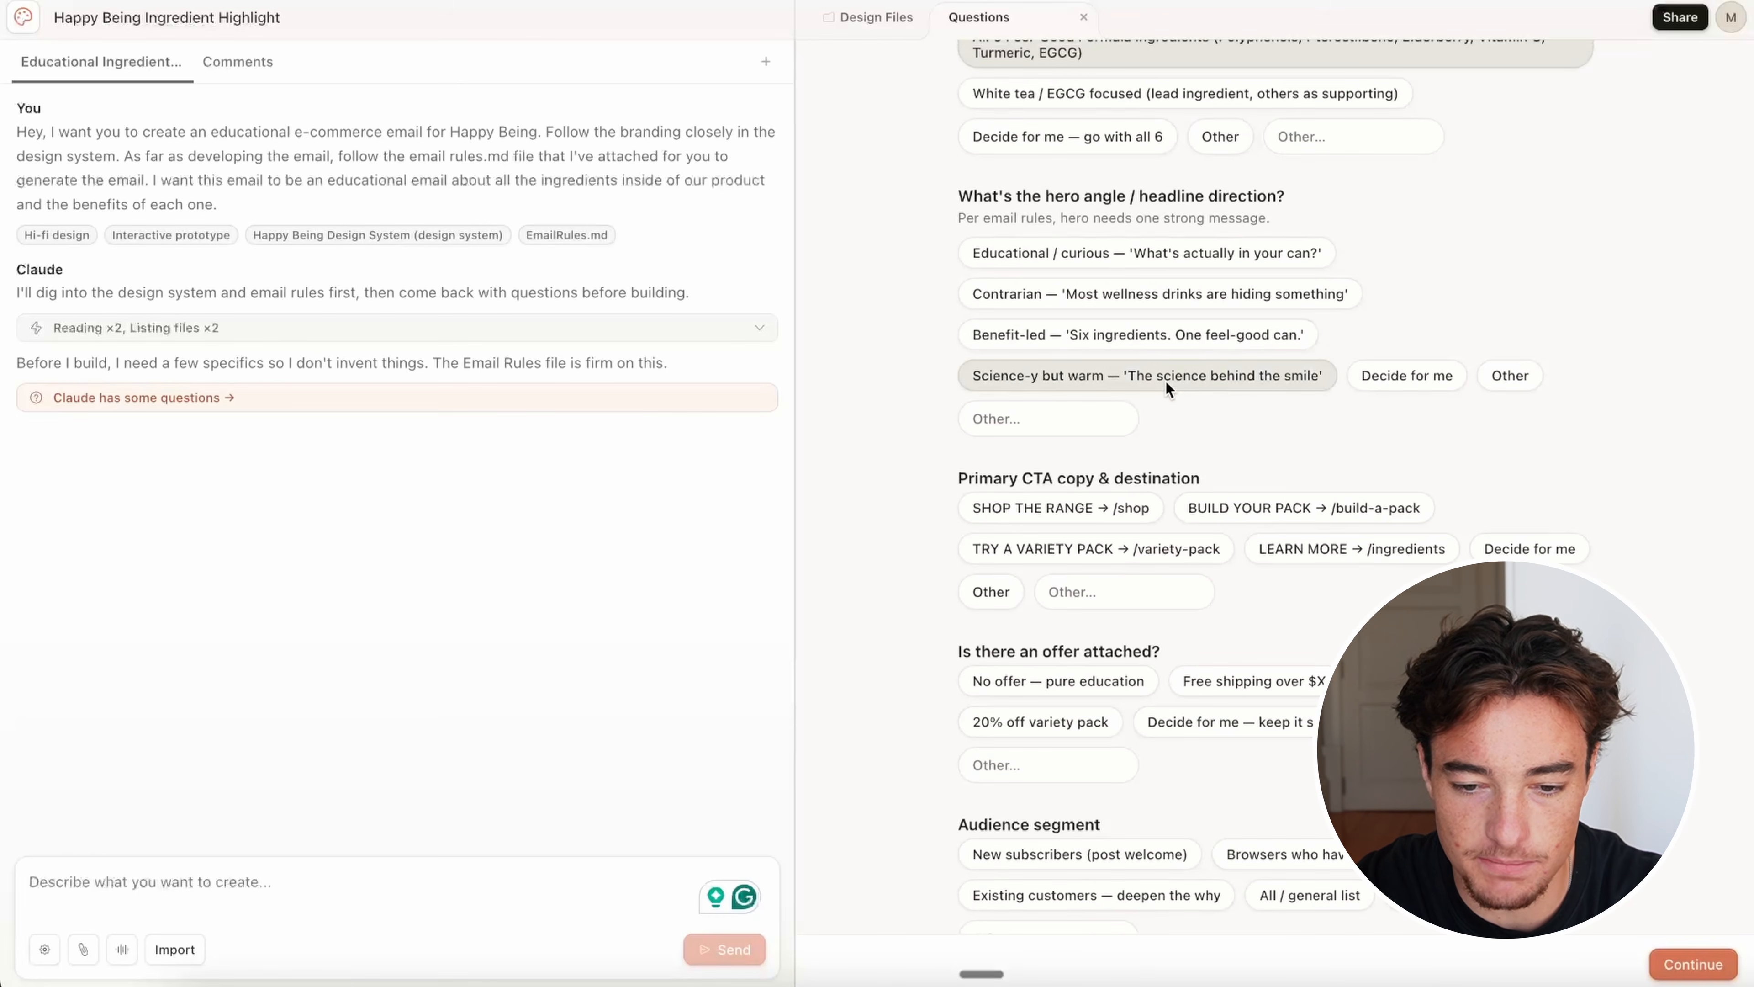
Step: Set the brief's primary CTA to SHOP THE RANGE → /shop and the offer to No offer — pure education
scroll(1187, 464, down, 3)
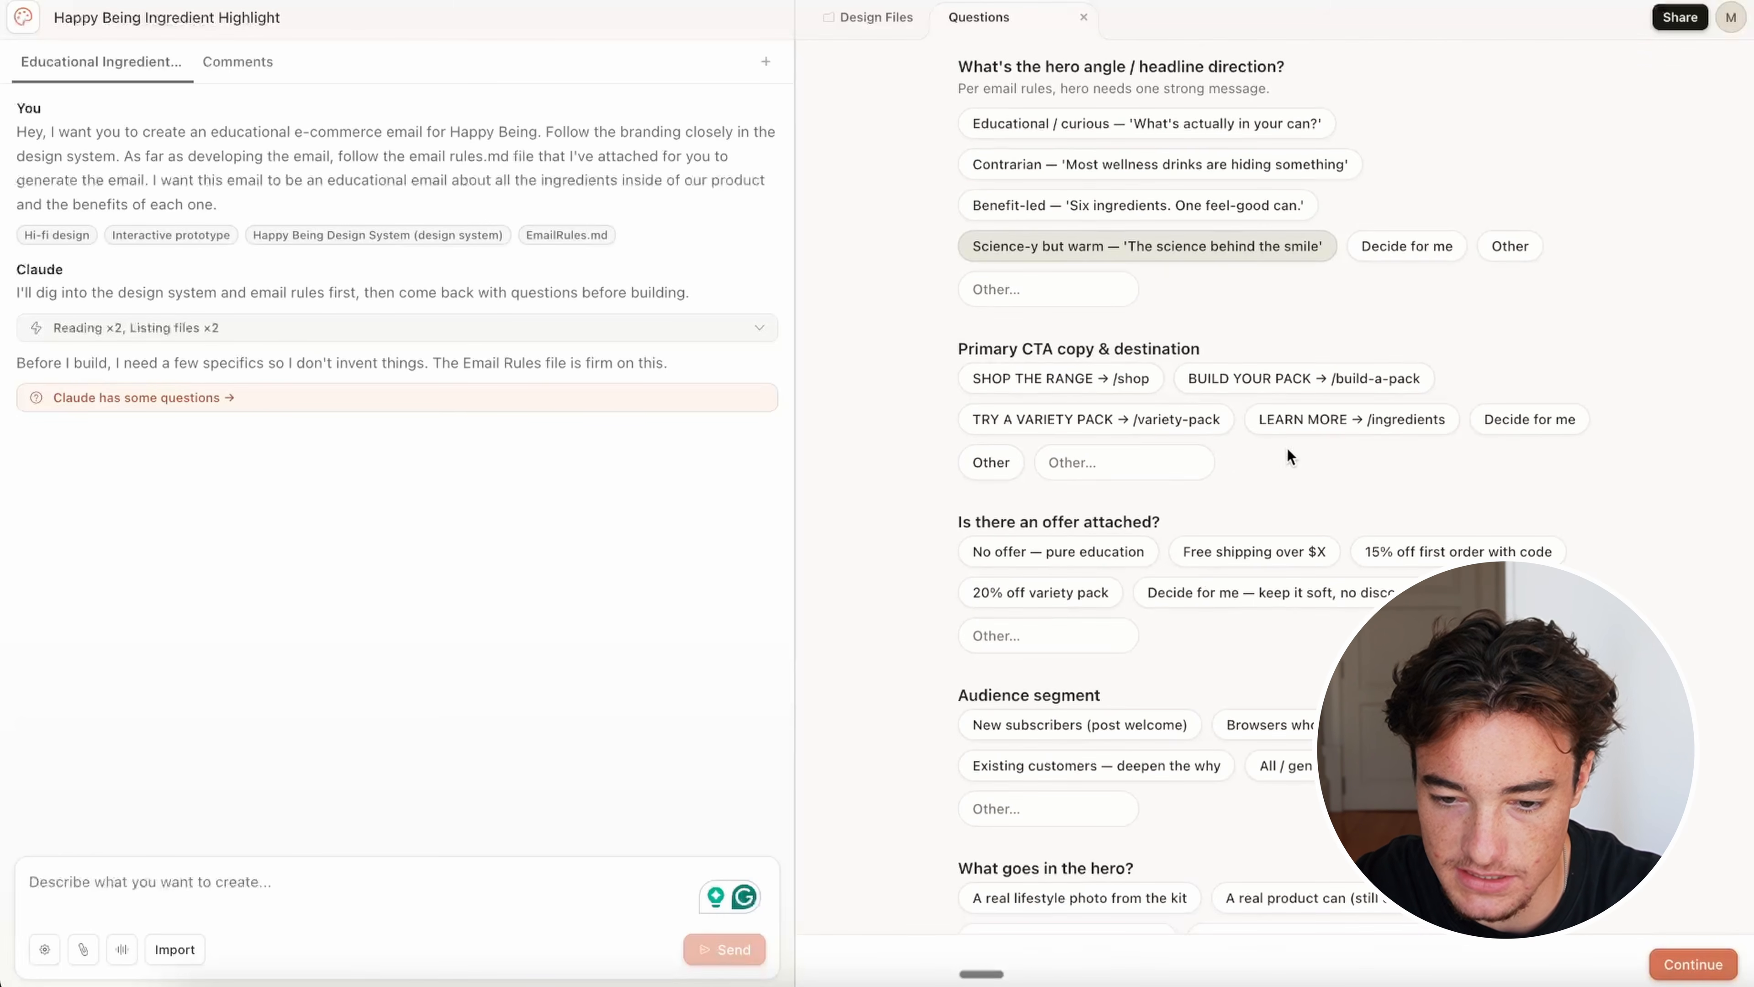
click(1175, 416)
scroll(1175, 417, down, 5)
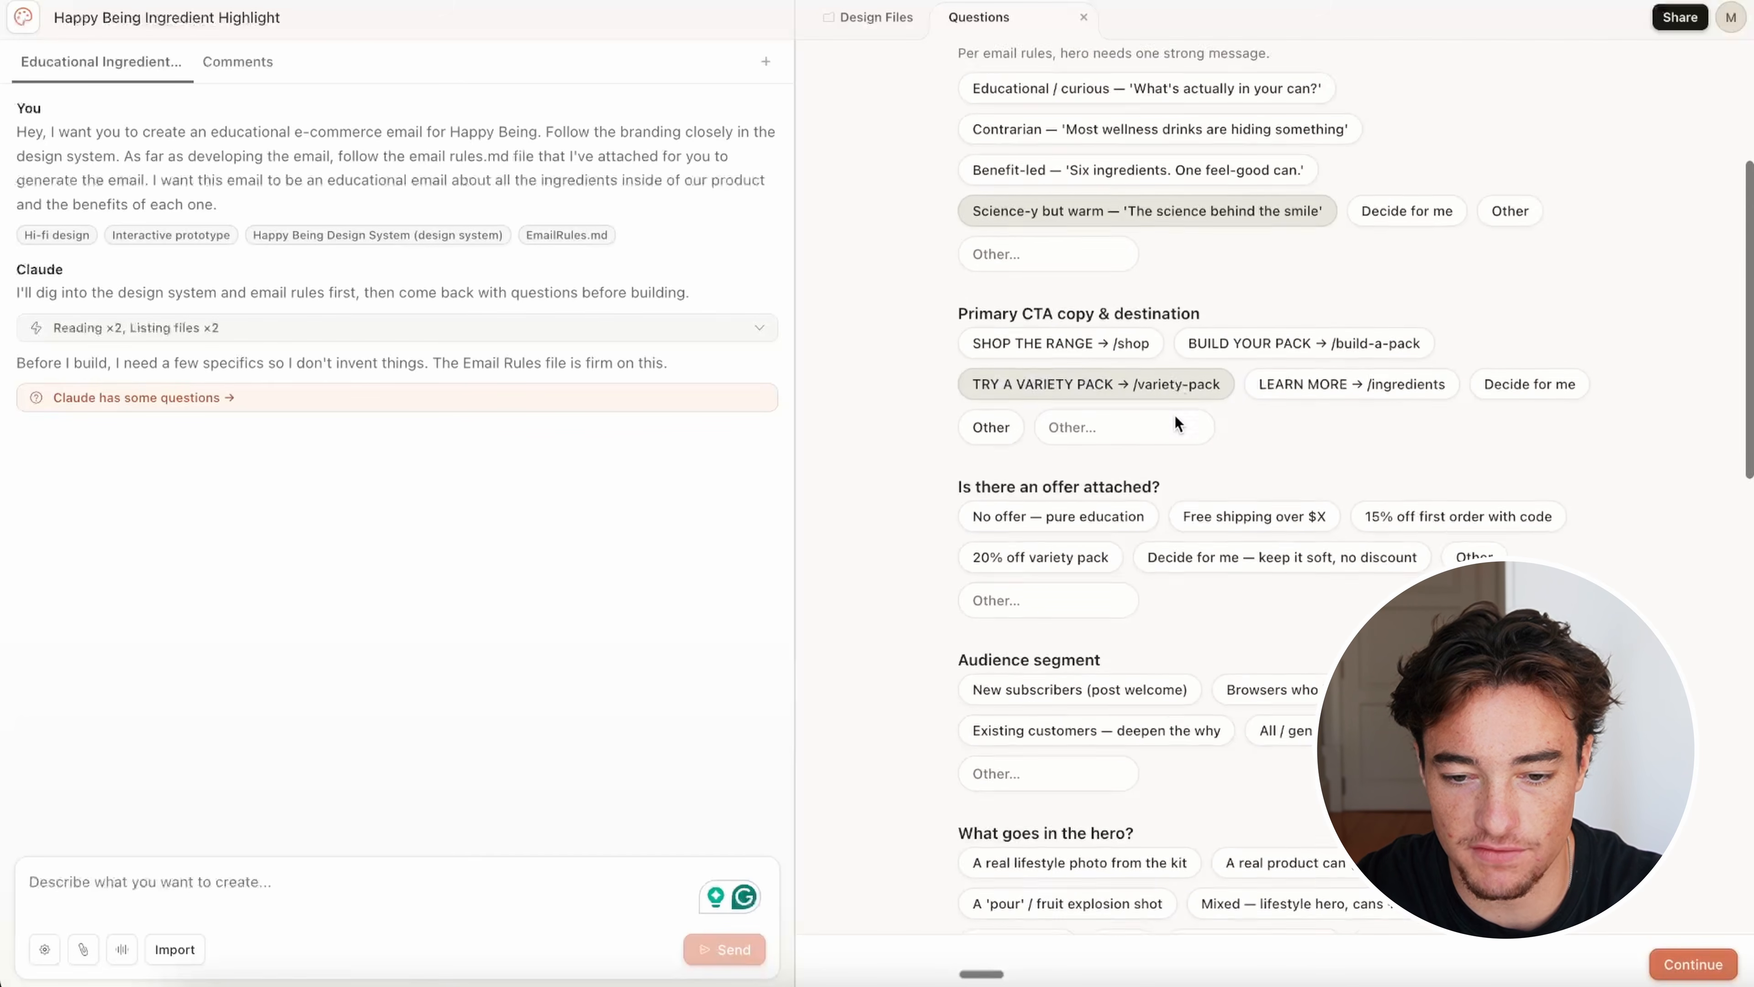
click(1081, 171)
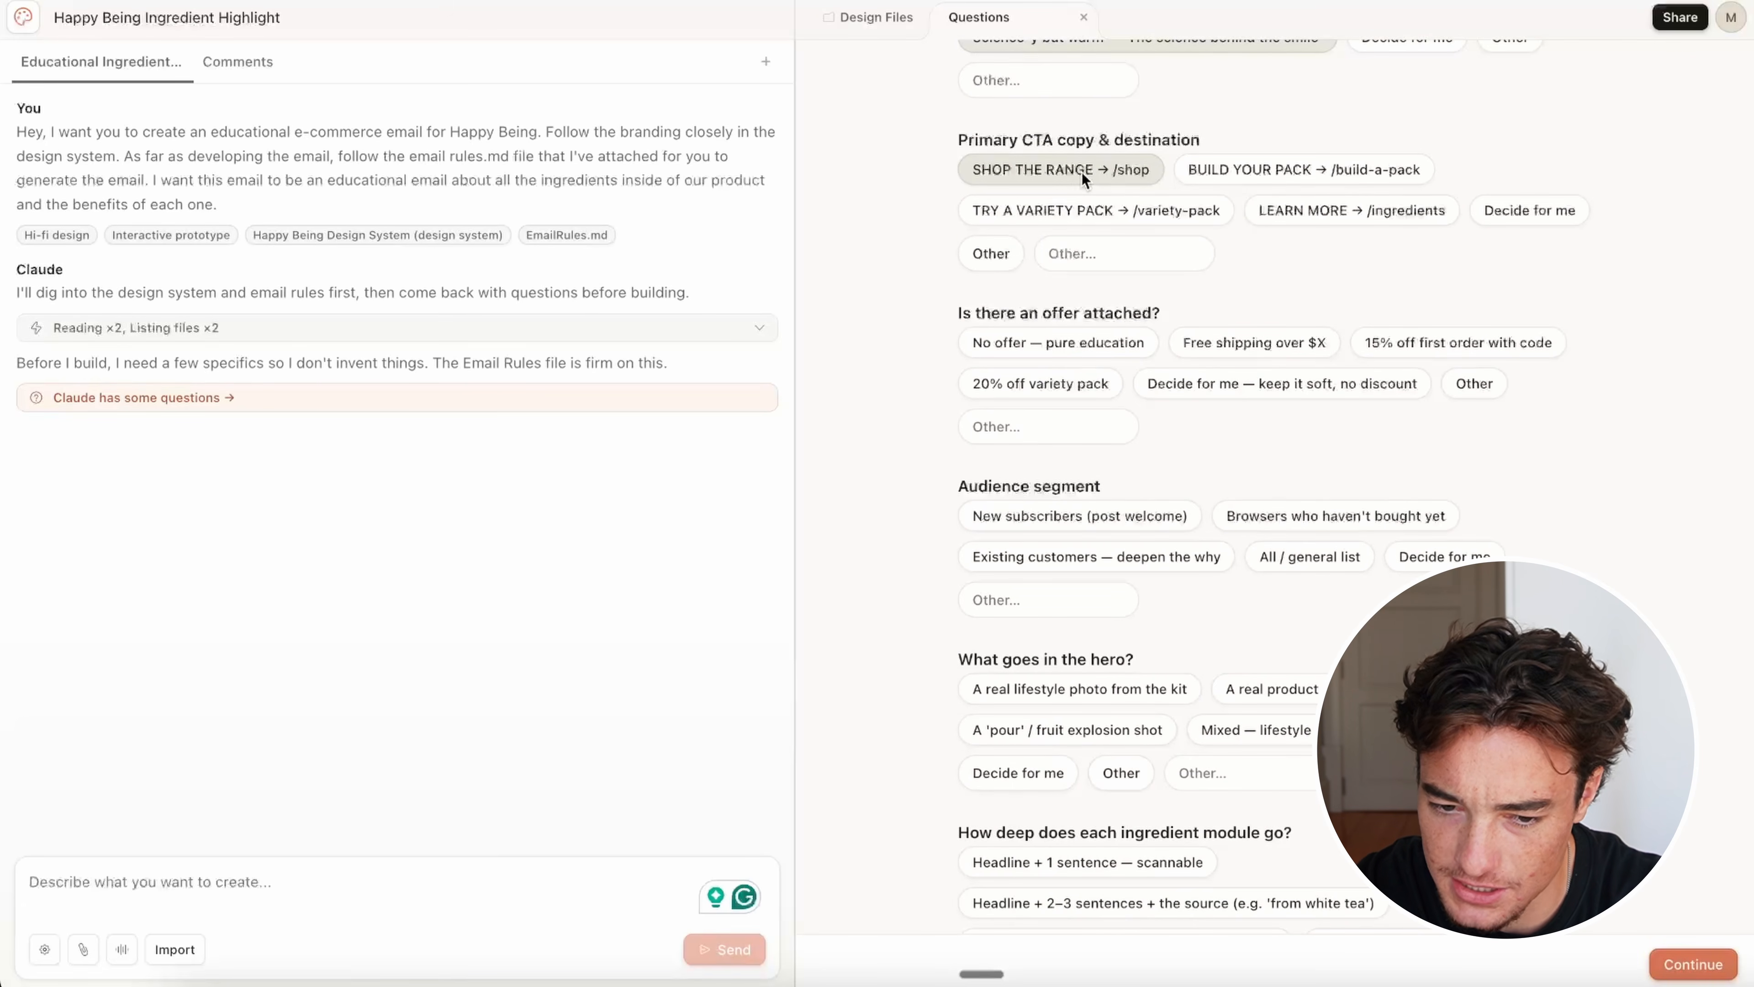
click(1104, 349)
Step: Set the audience segment to All / general list and leave the hero content as Decide for me
scroll(1104, 346, down, 5)
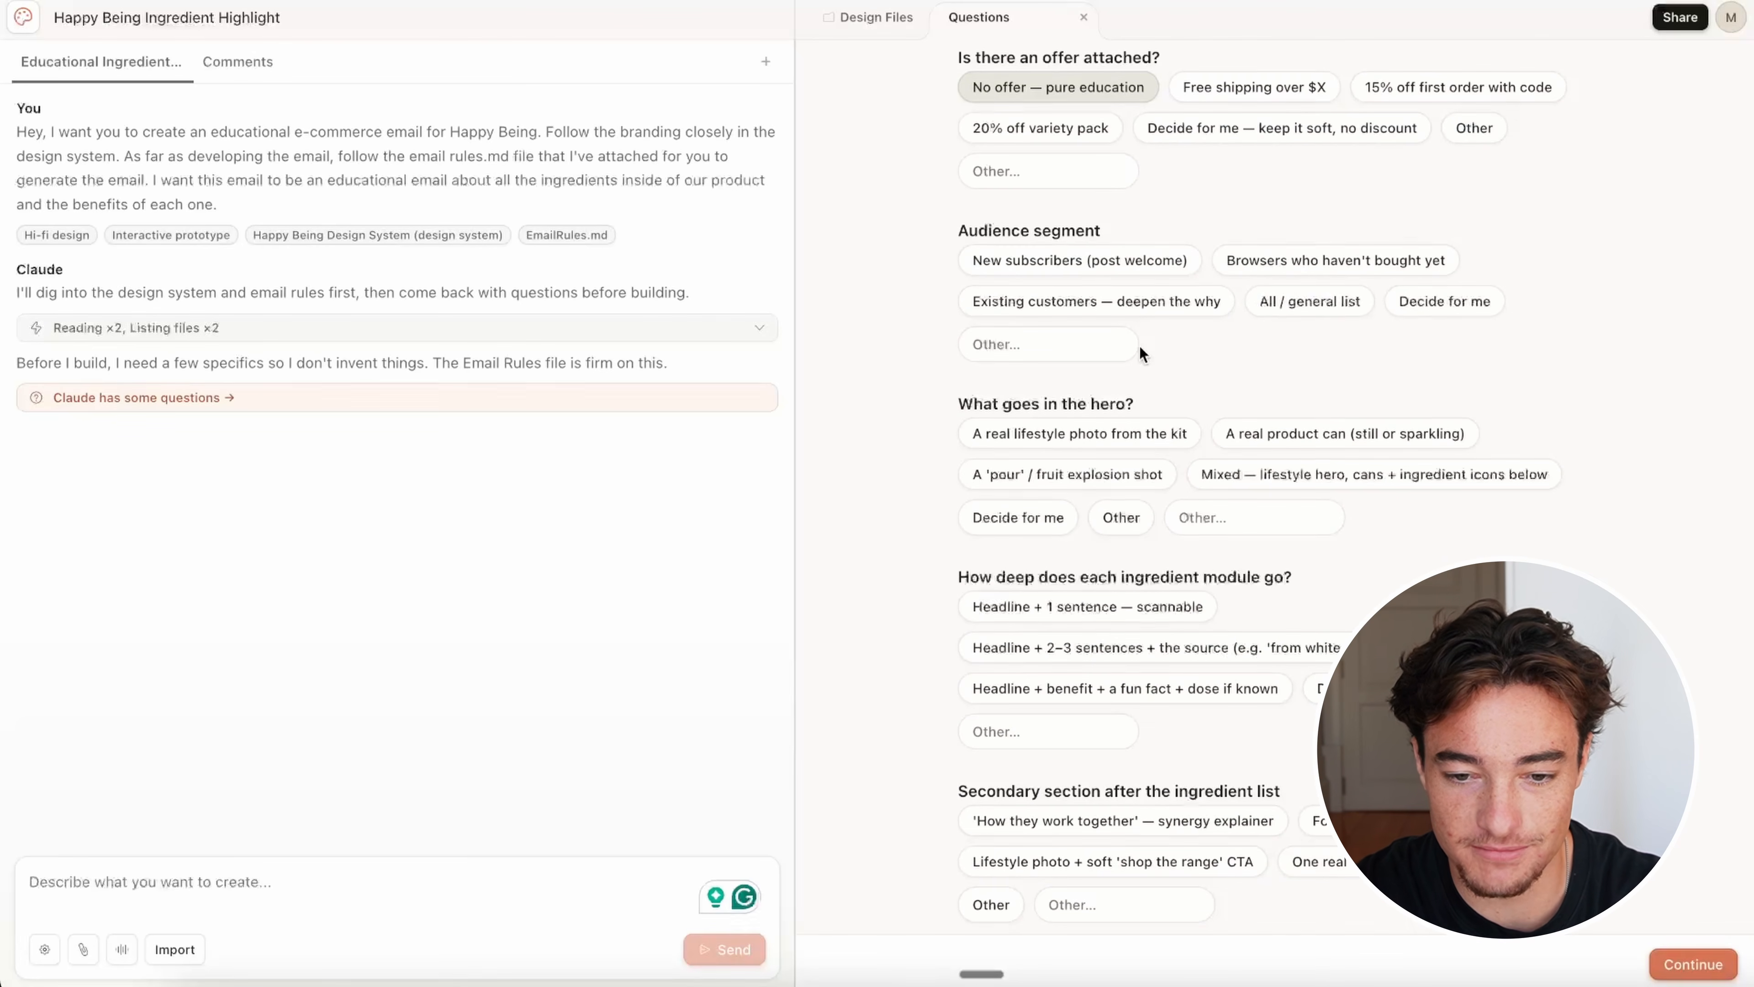
click(1306, 302)
scroll(1306, 303, down, 5)
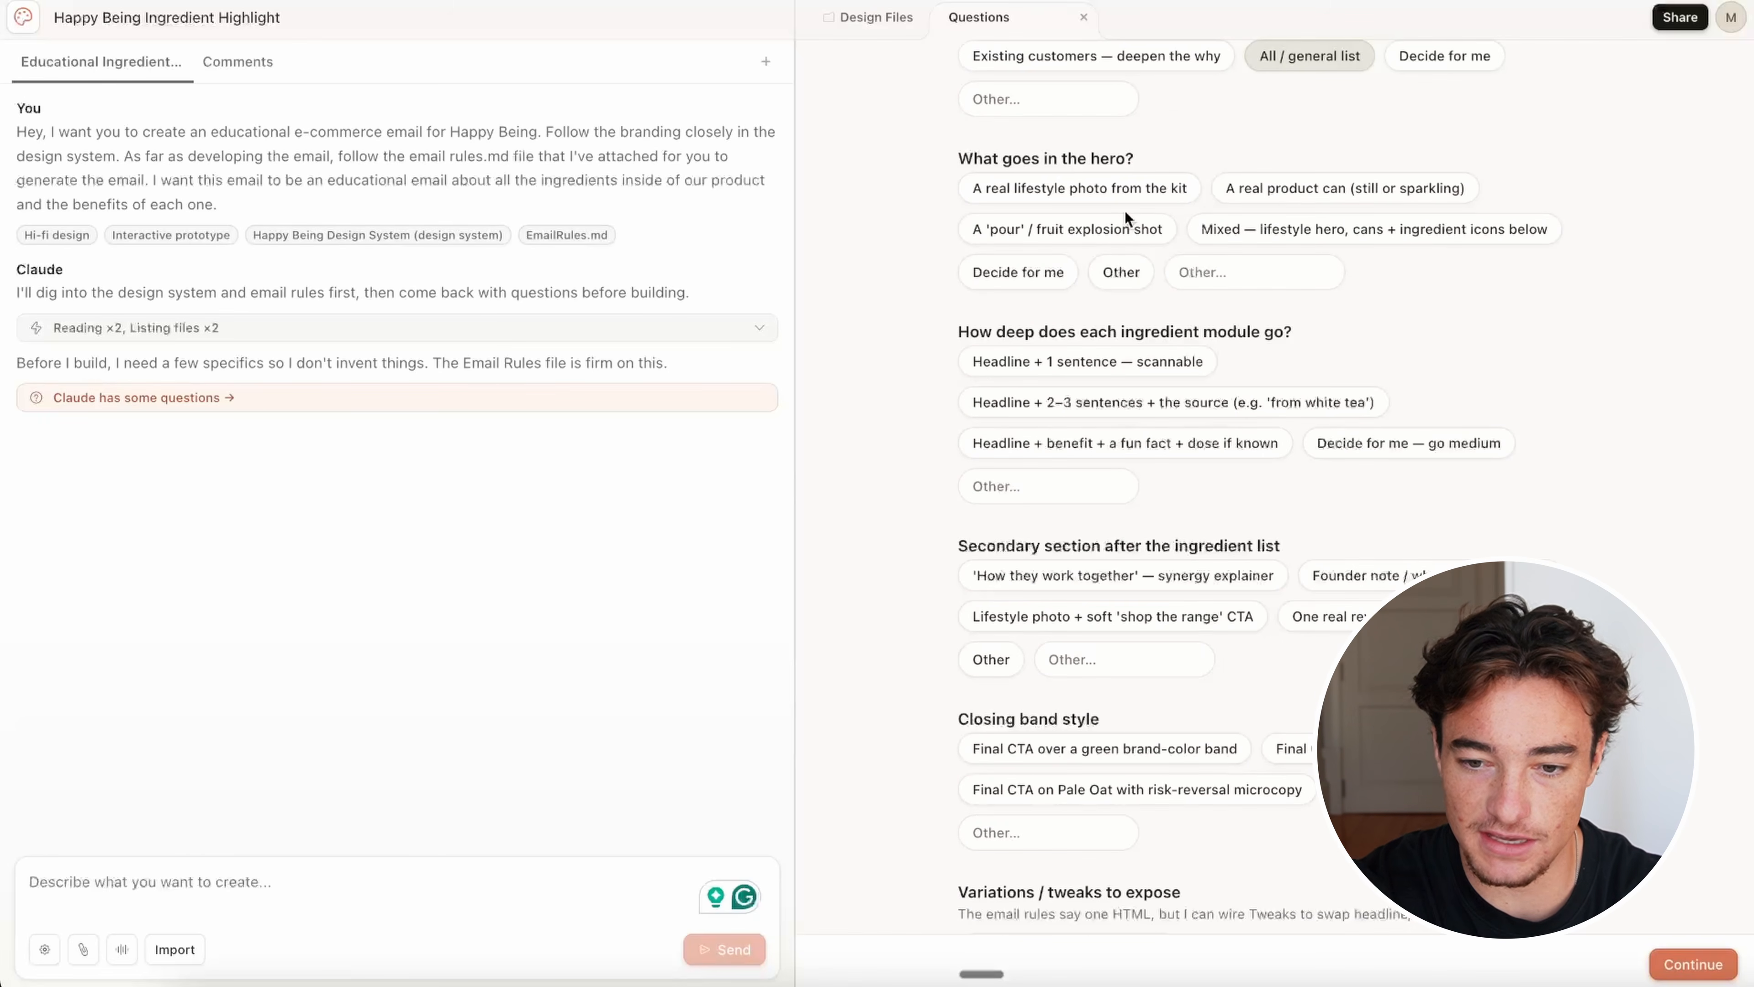
click(1058, 277)
Step: Set the ingredient module depth to Decide for me — go medium, and the secondary section and closing band style to Decide for me
click(1179, 429)
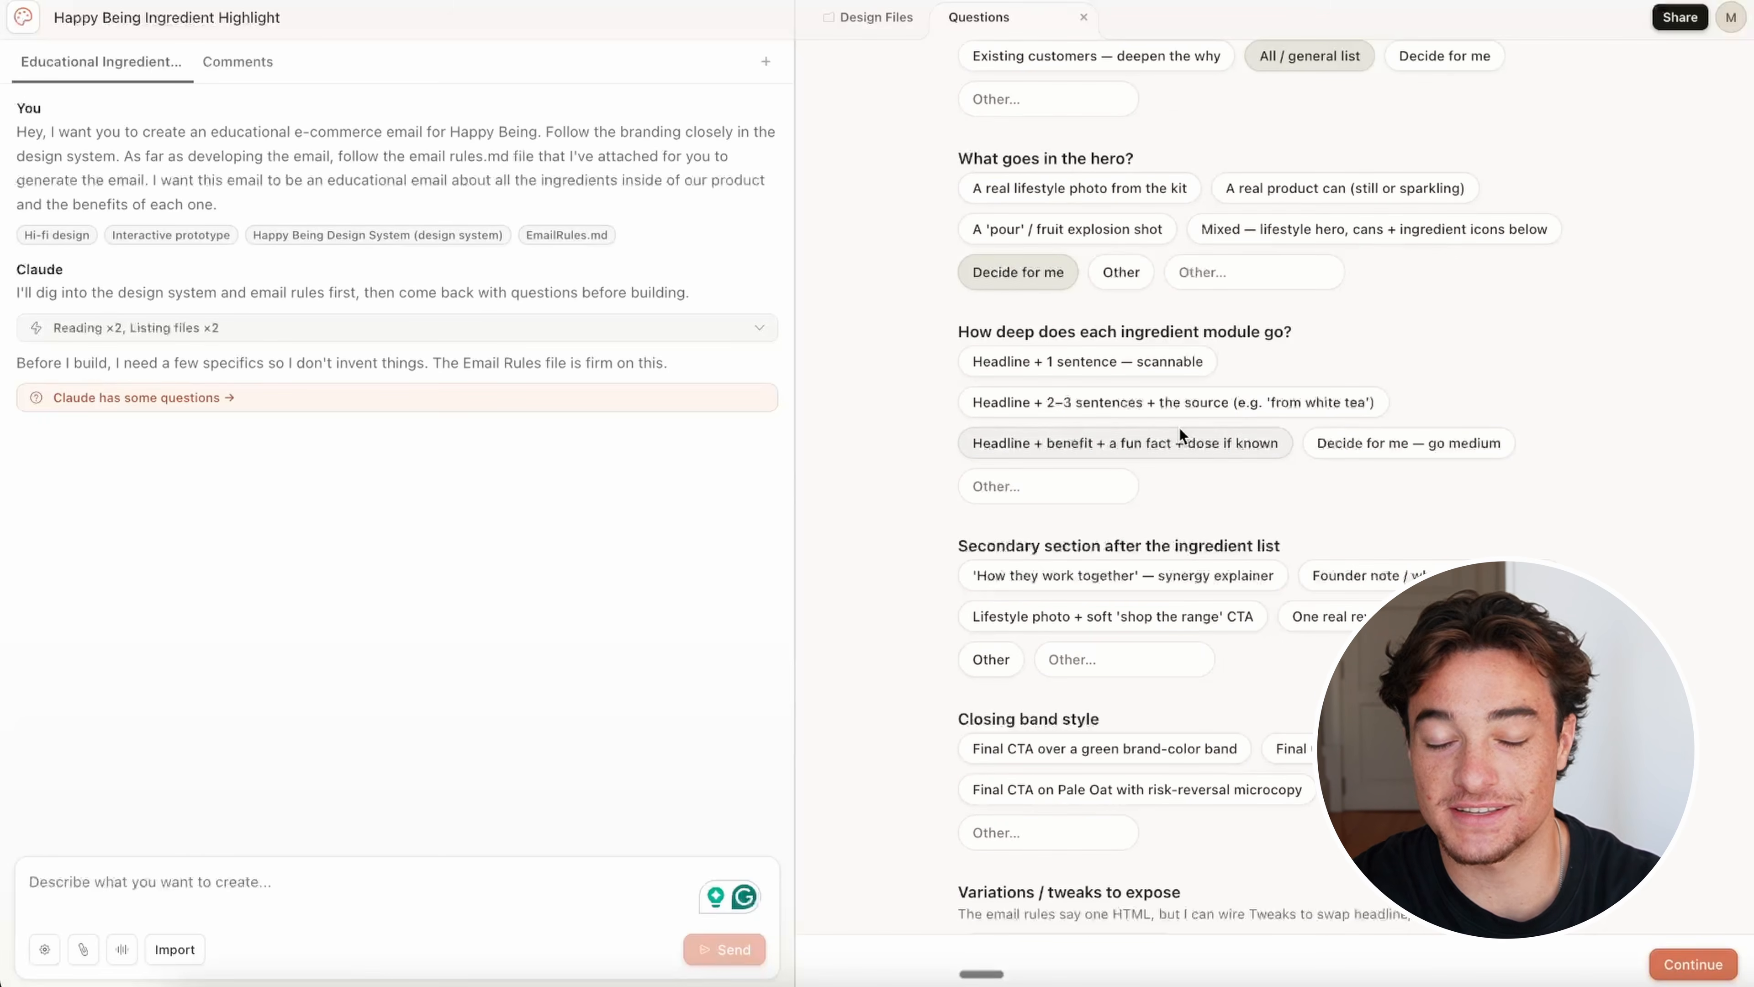
scroll(1179, 427, down, 3)
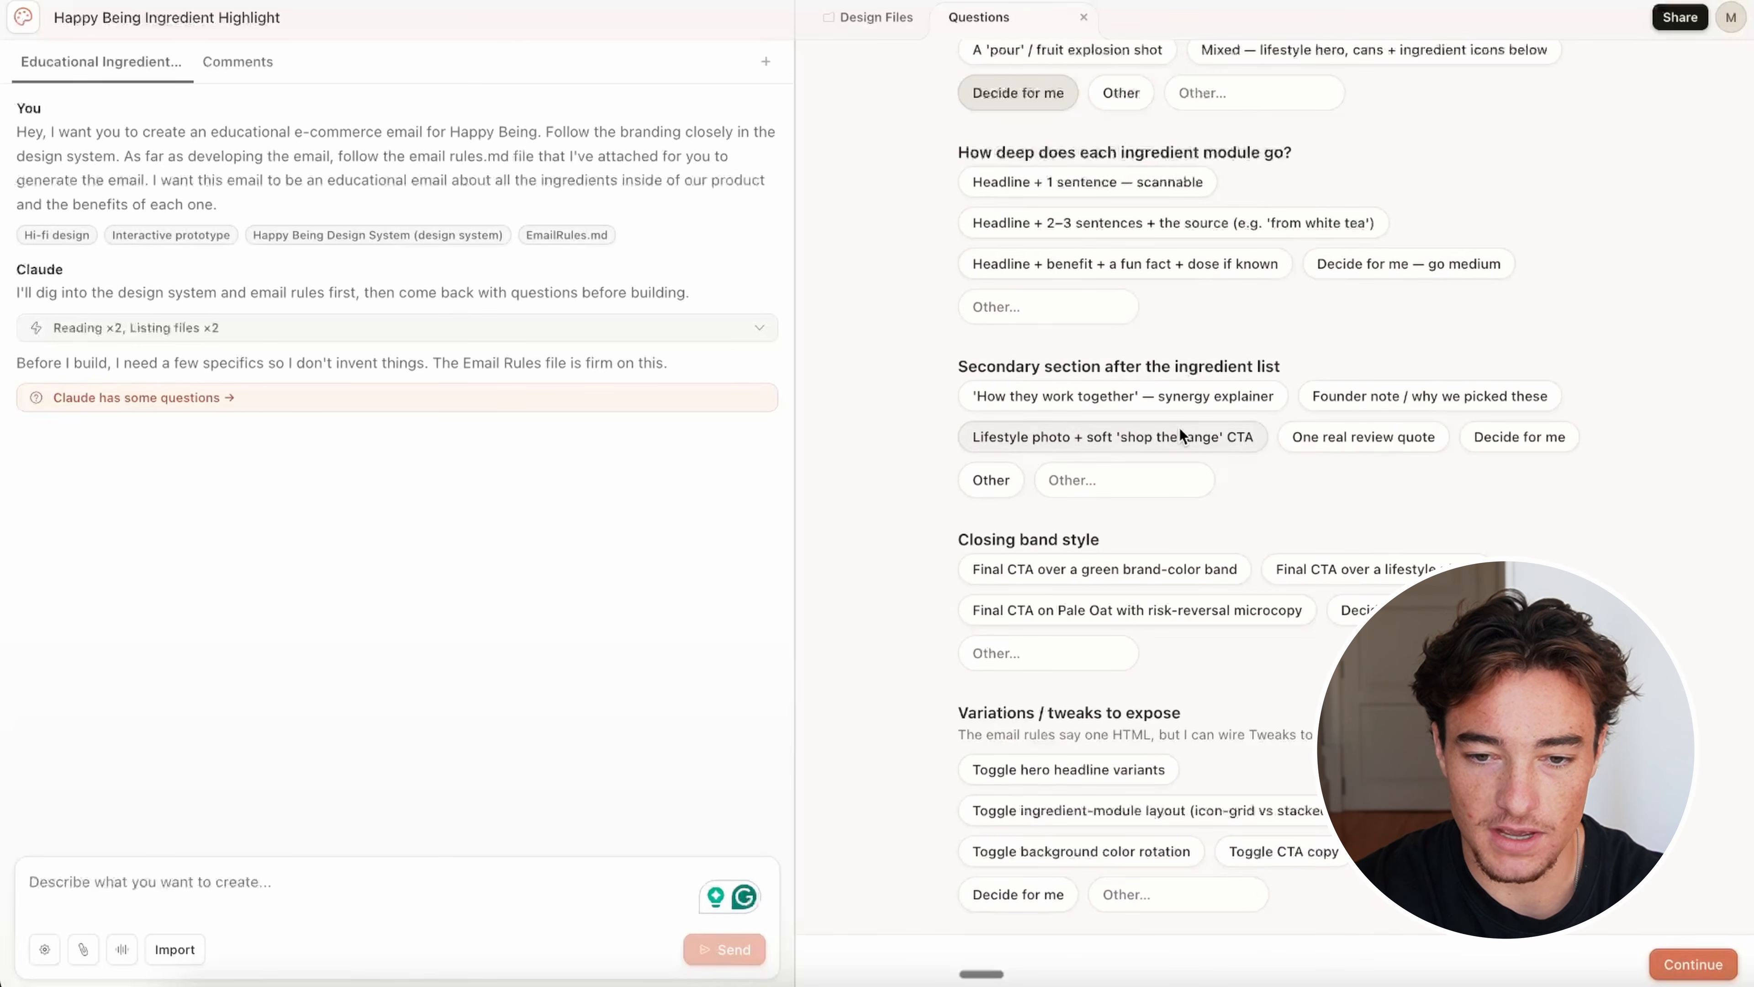
click(1369, 268)
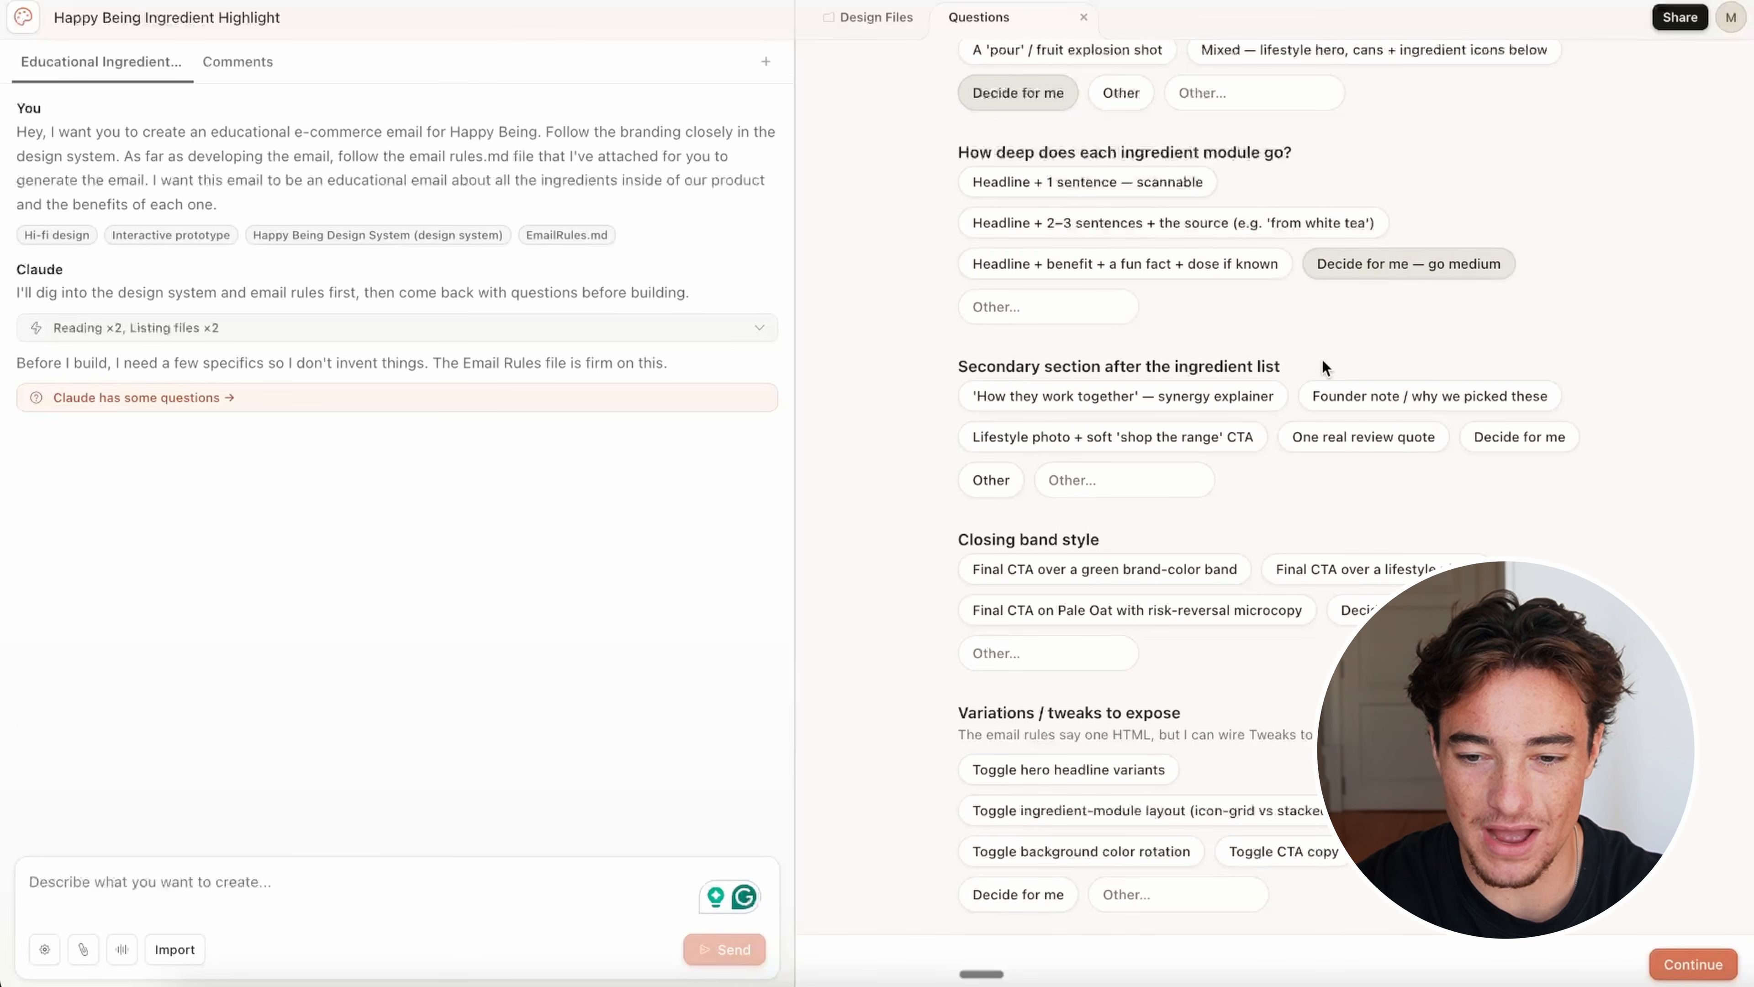
scroll(1314, 368, down, 4)
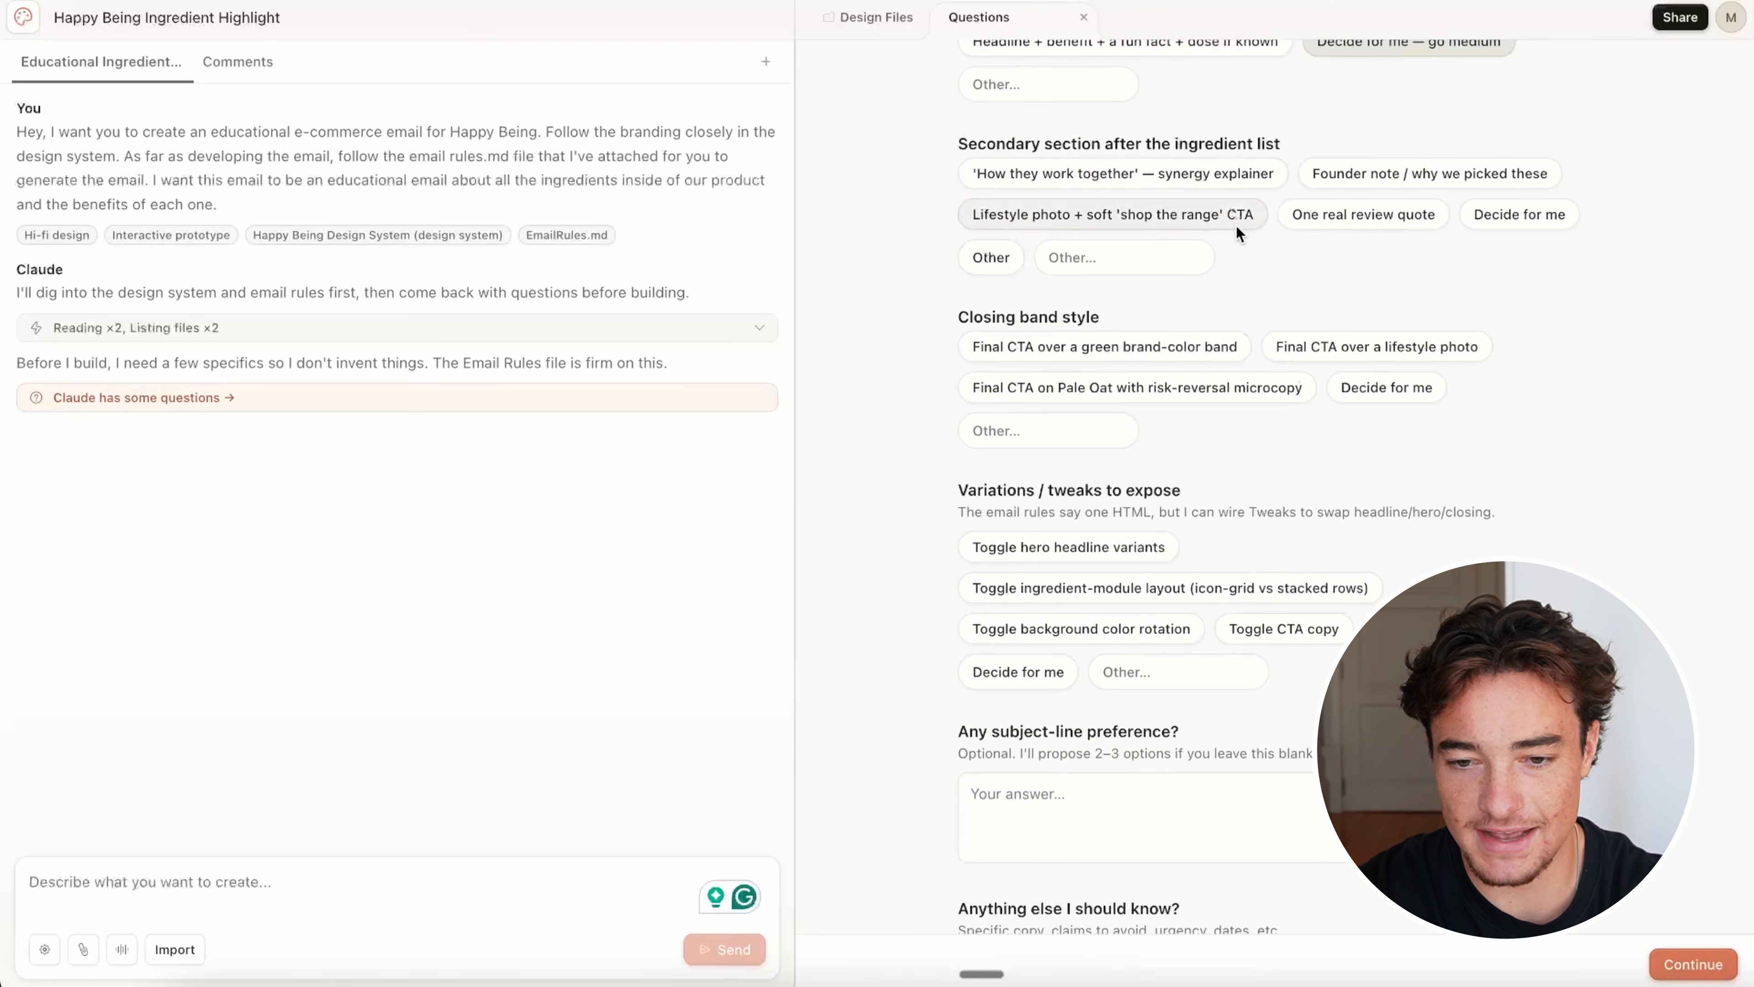
click(1509, 218)
scroll(1505, 220, down, 3)
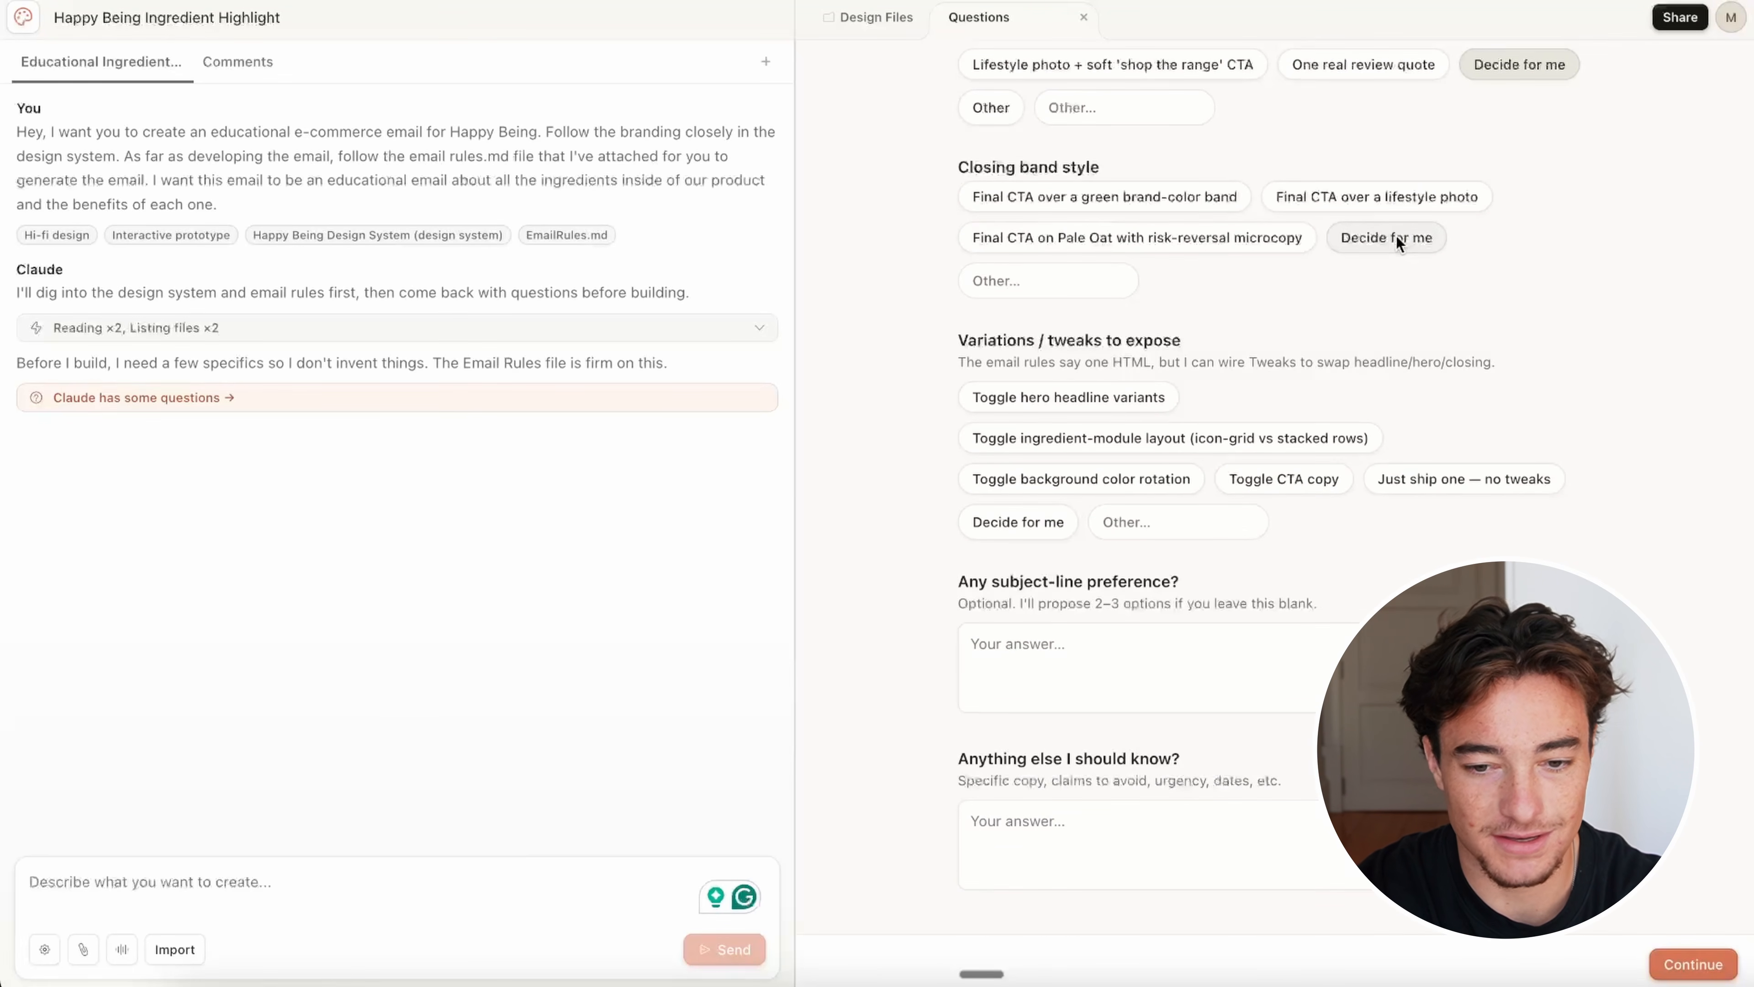
click(1395, 236)
Step: Choose Toggle hero headline variants as the tweak to expose, leave the optional text answers blank, and submit the brief
scroll(1395, 236, down, 1)
triple_click(957, 311)
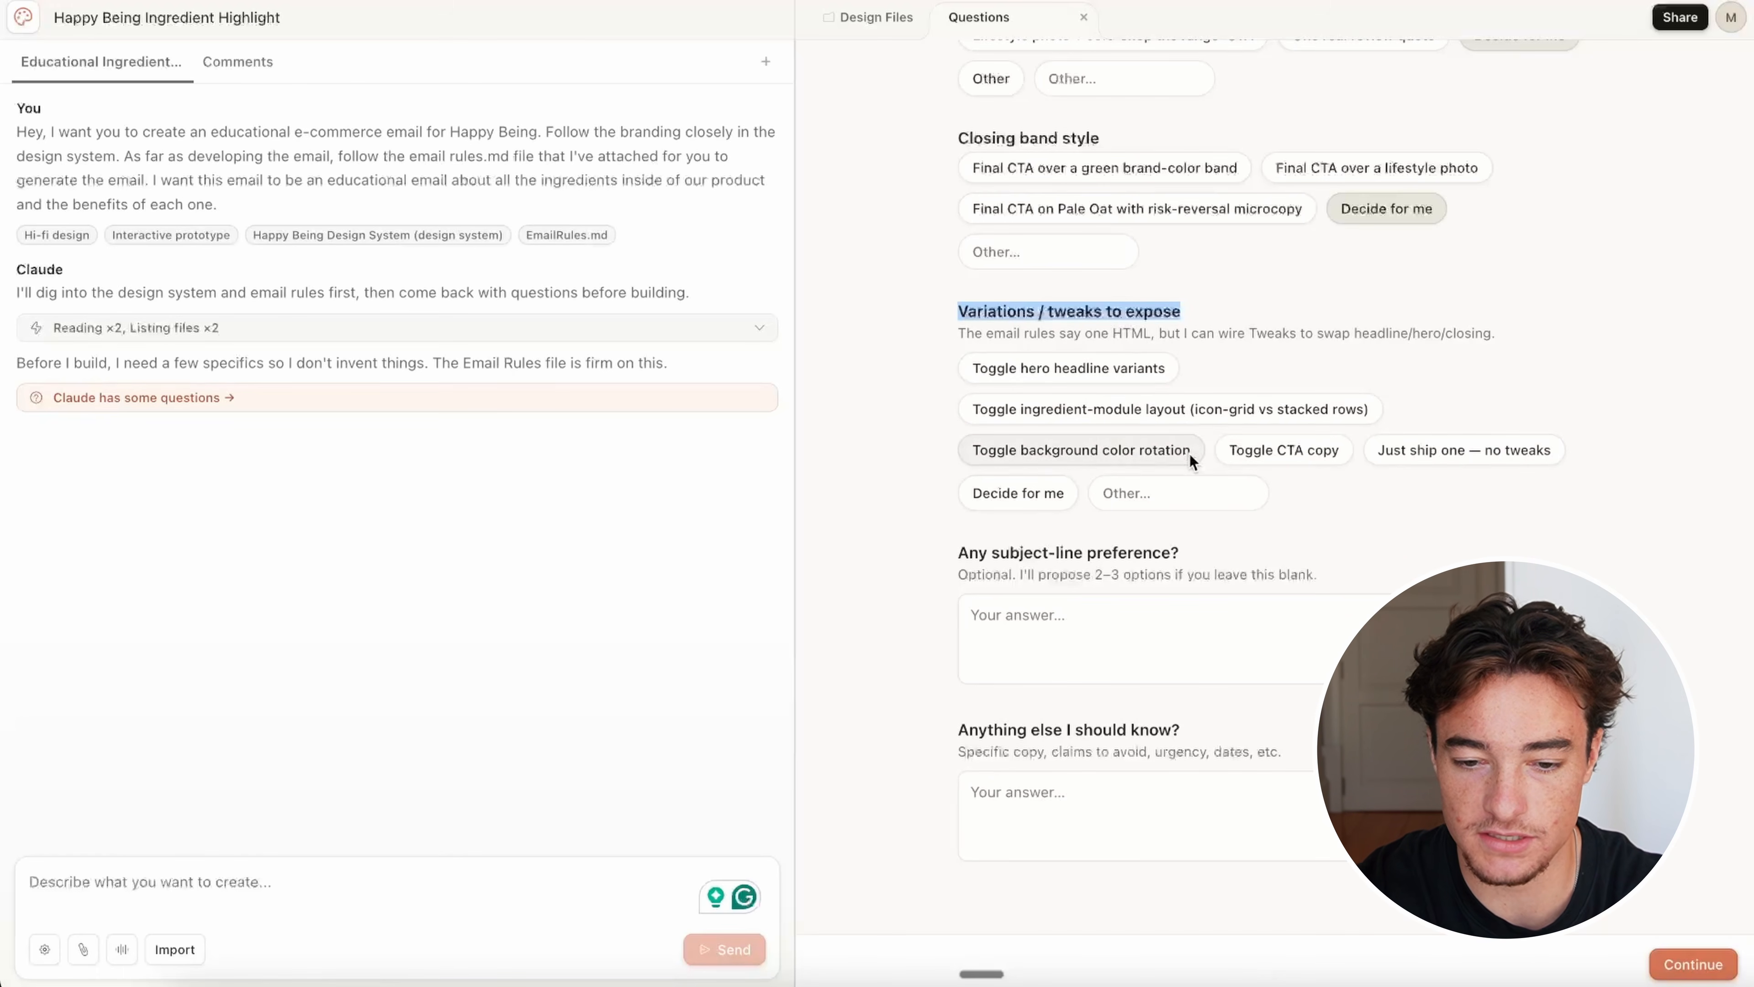
click(1199, 314)
click(1113, 363)
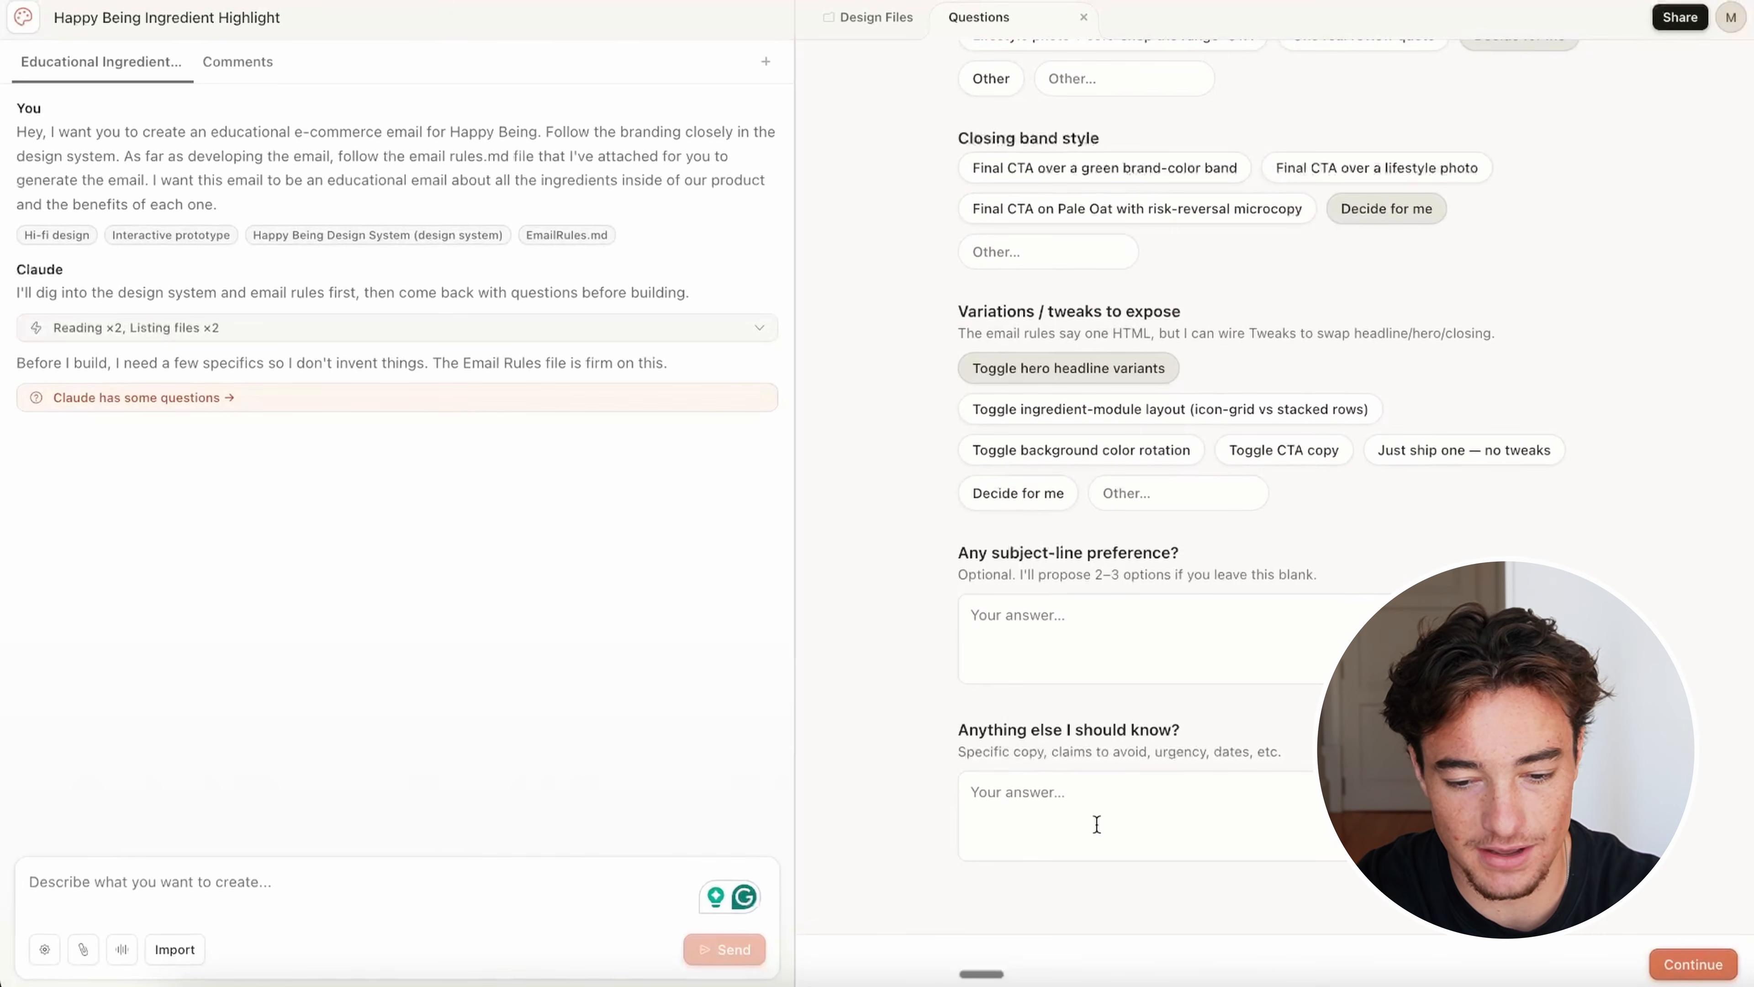
click(1685, 962)
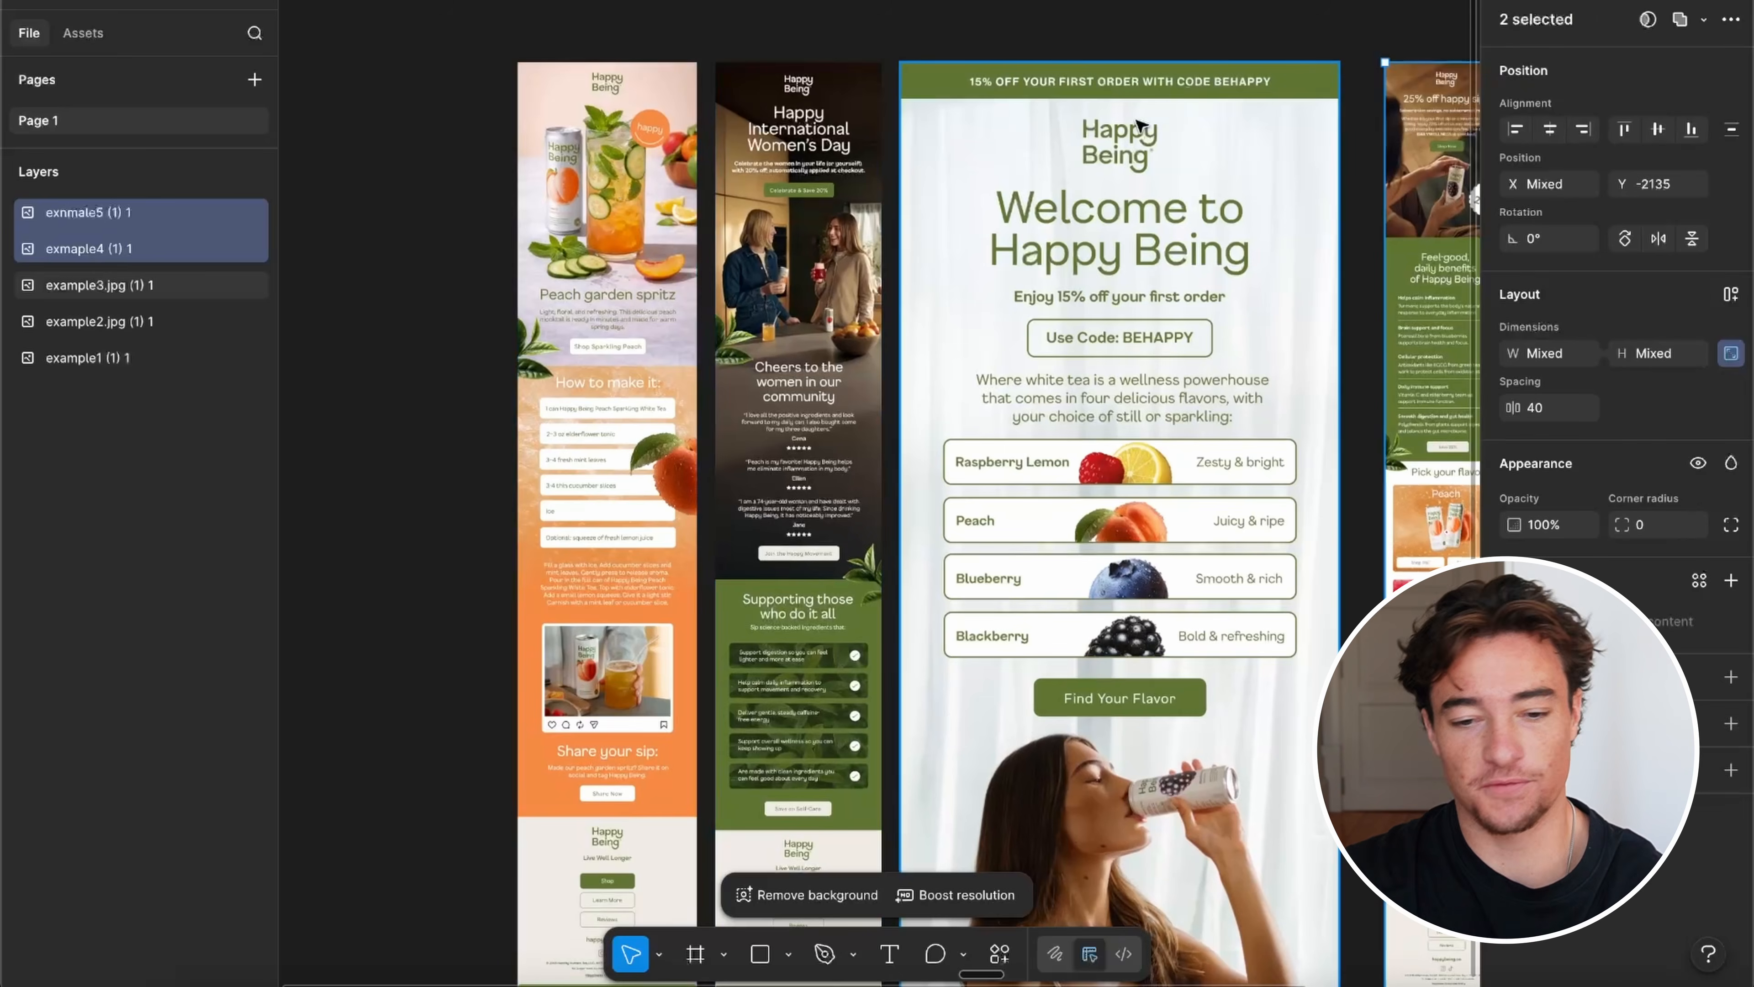
Step: Switch to the Figma file and look over the five Happy Being example emails, from the Peach garden spritz to the turmeric design
scroll(797, 240, up, 3)
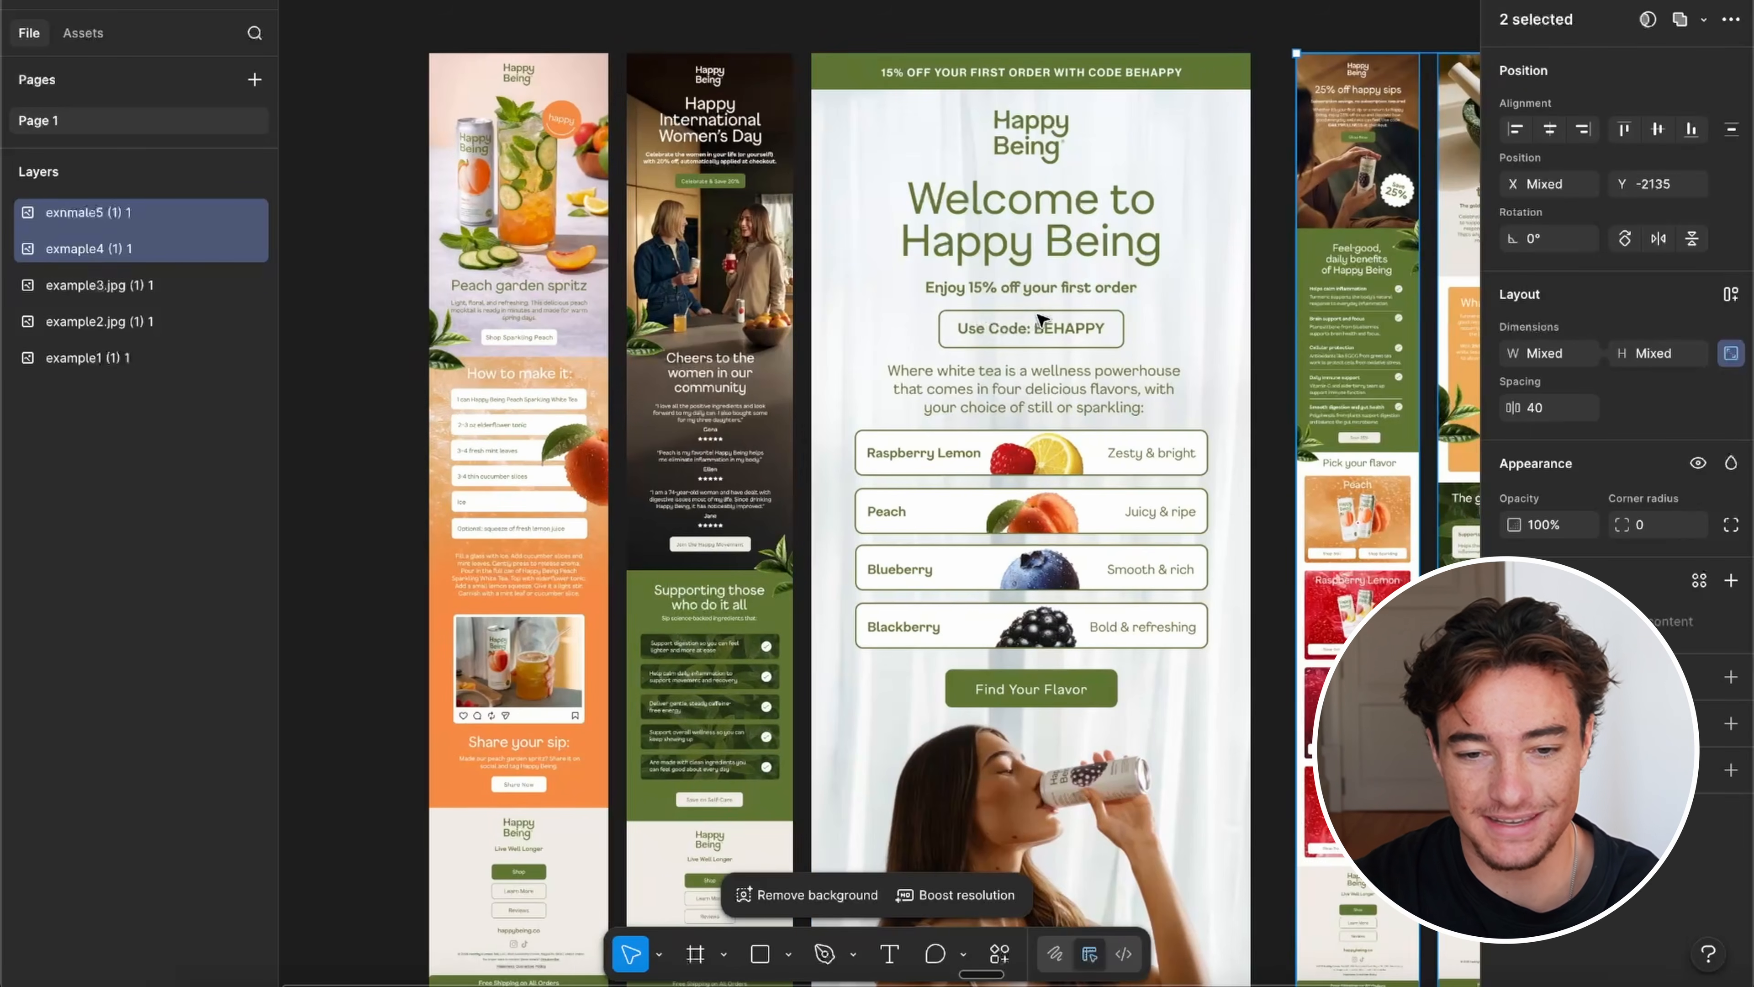
scroll(687, 245, up, 2)
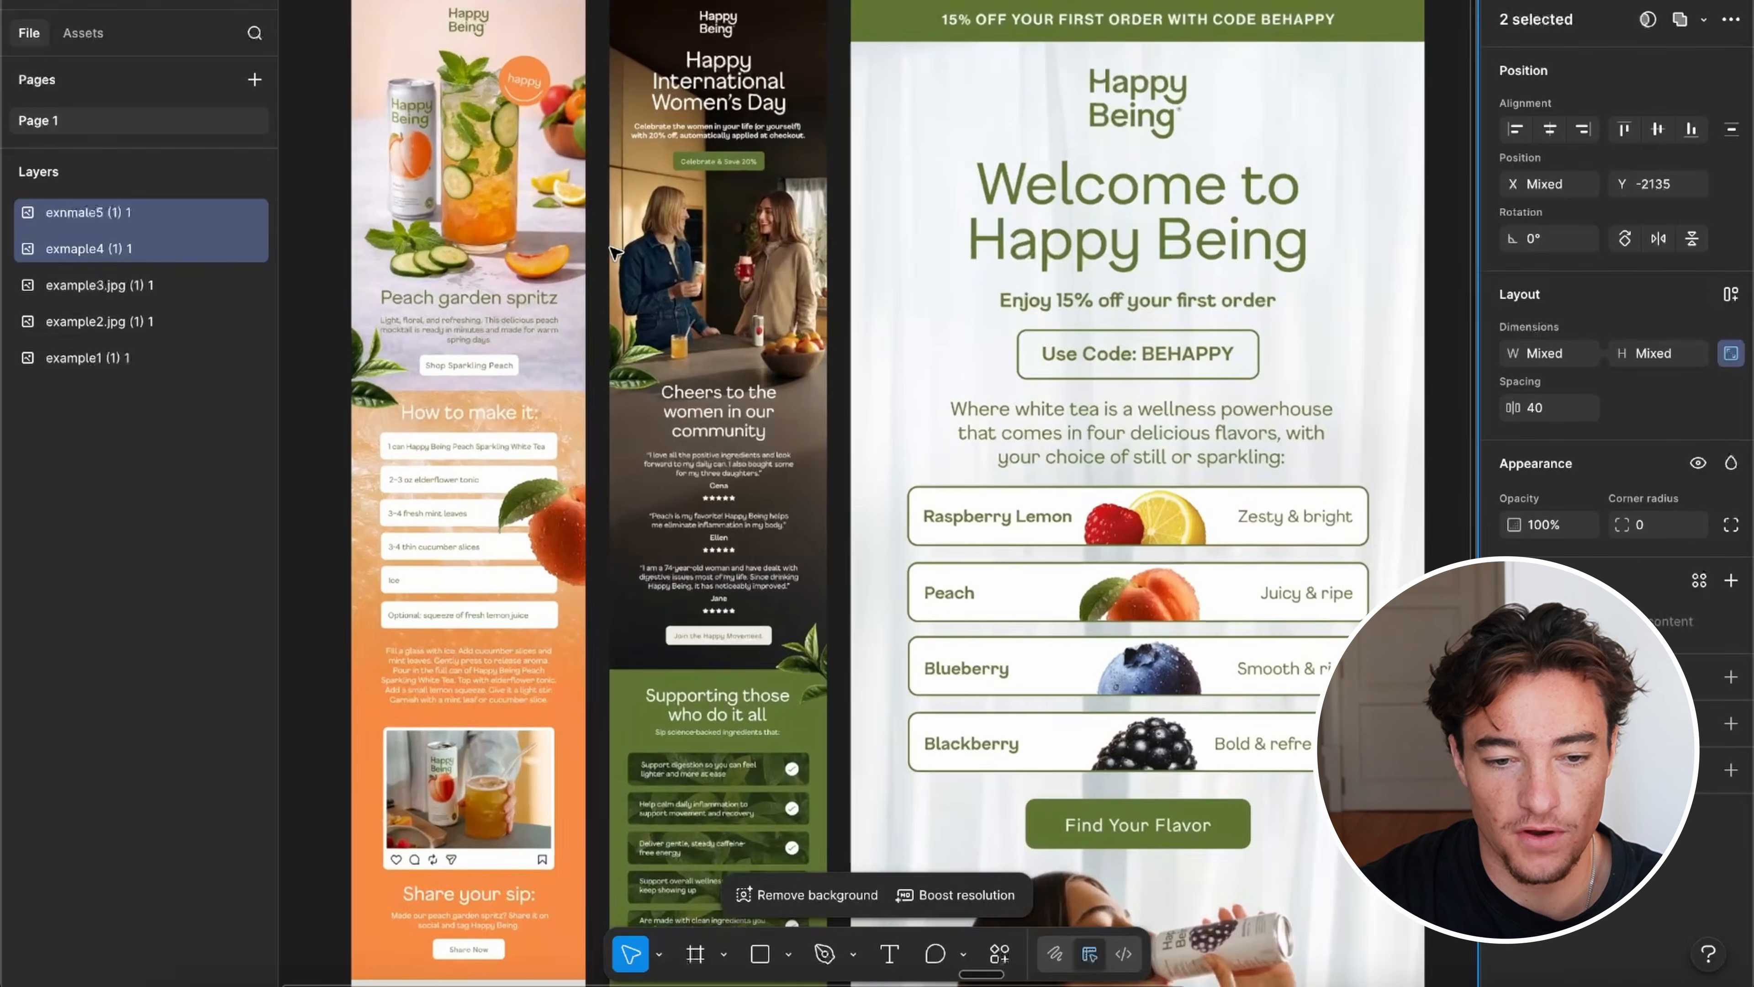
scroll(573, 245, left, 3)
click(454, 247)
scroll(585, 277, down, 2)
scroll(621, 283, right, 6)
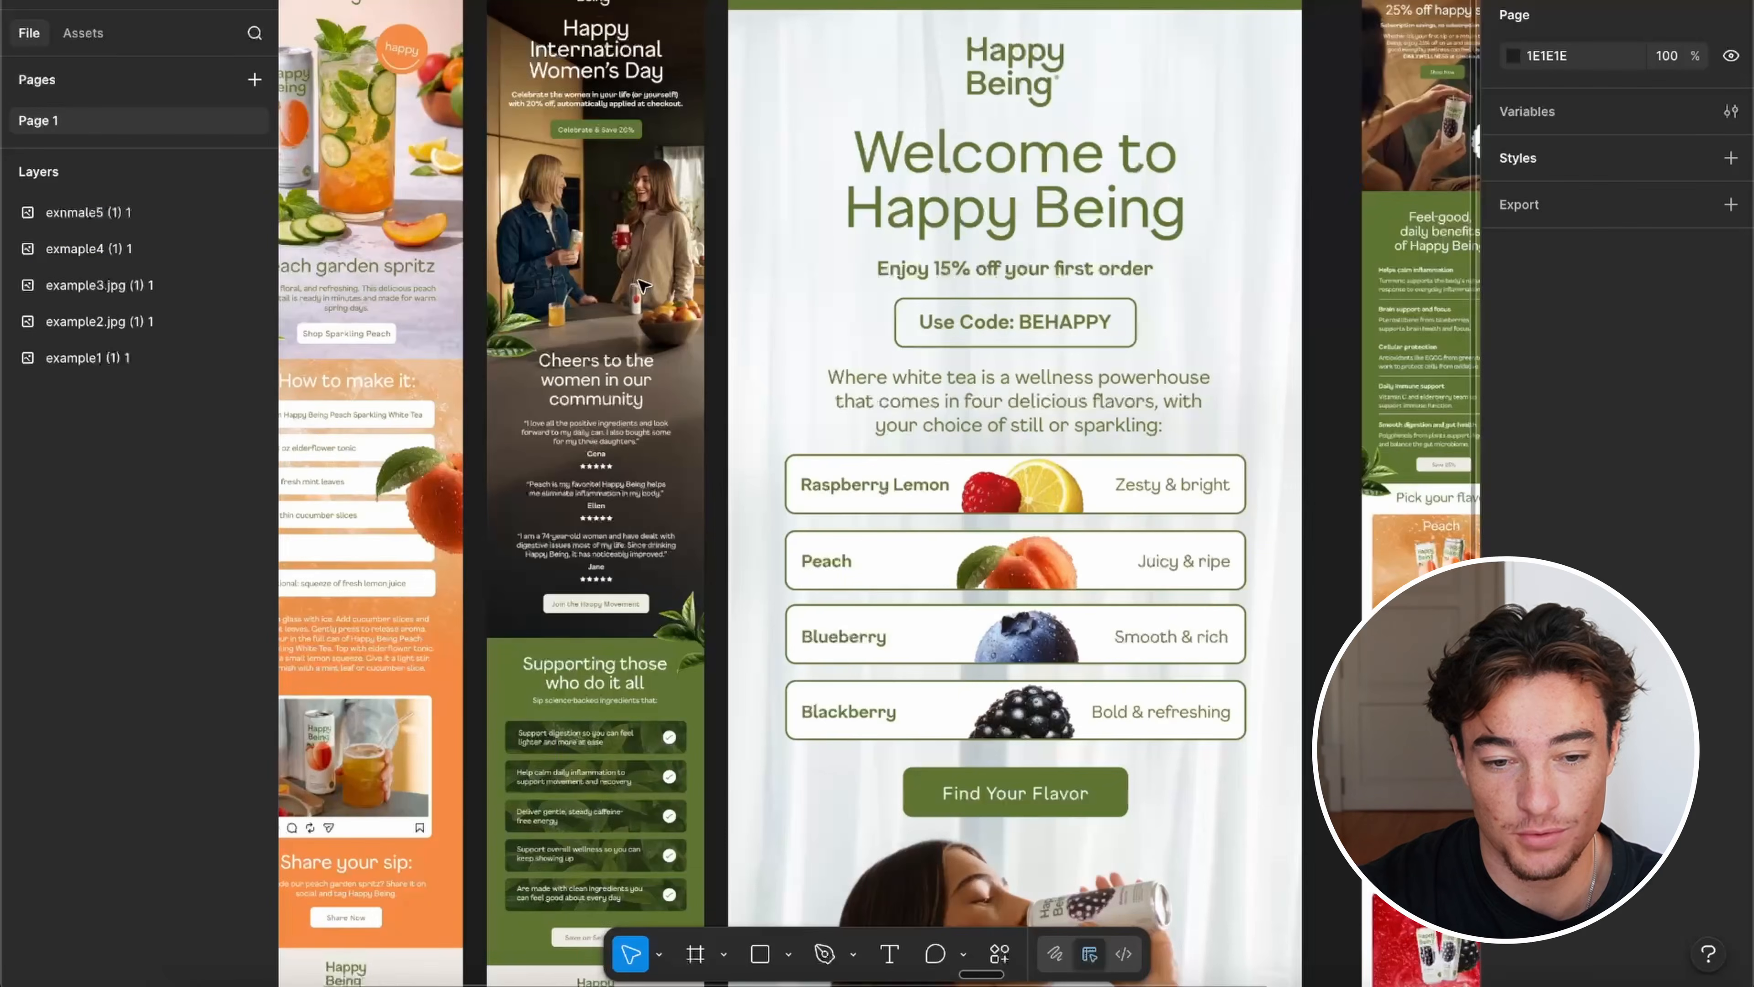
scroll(642, 285, right, 5)
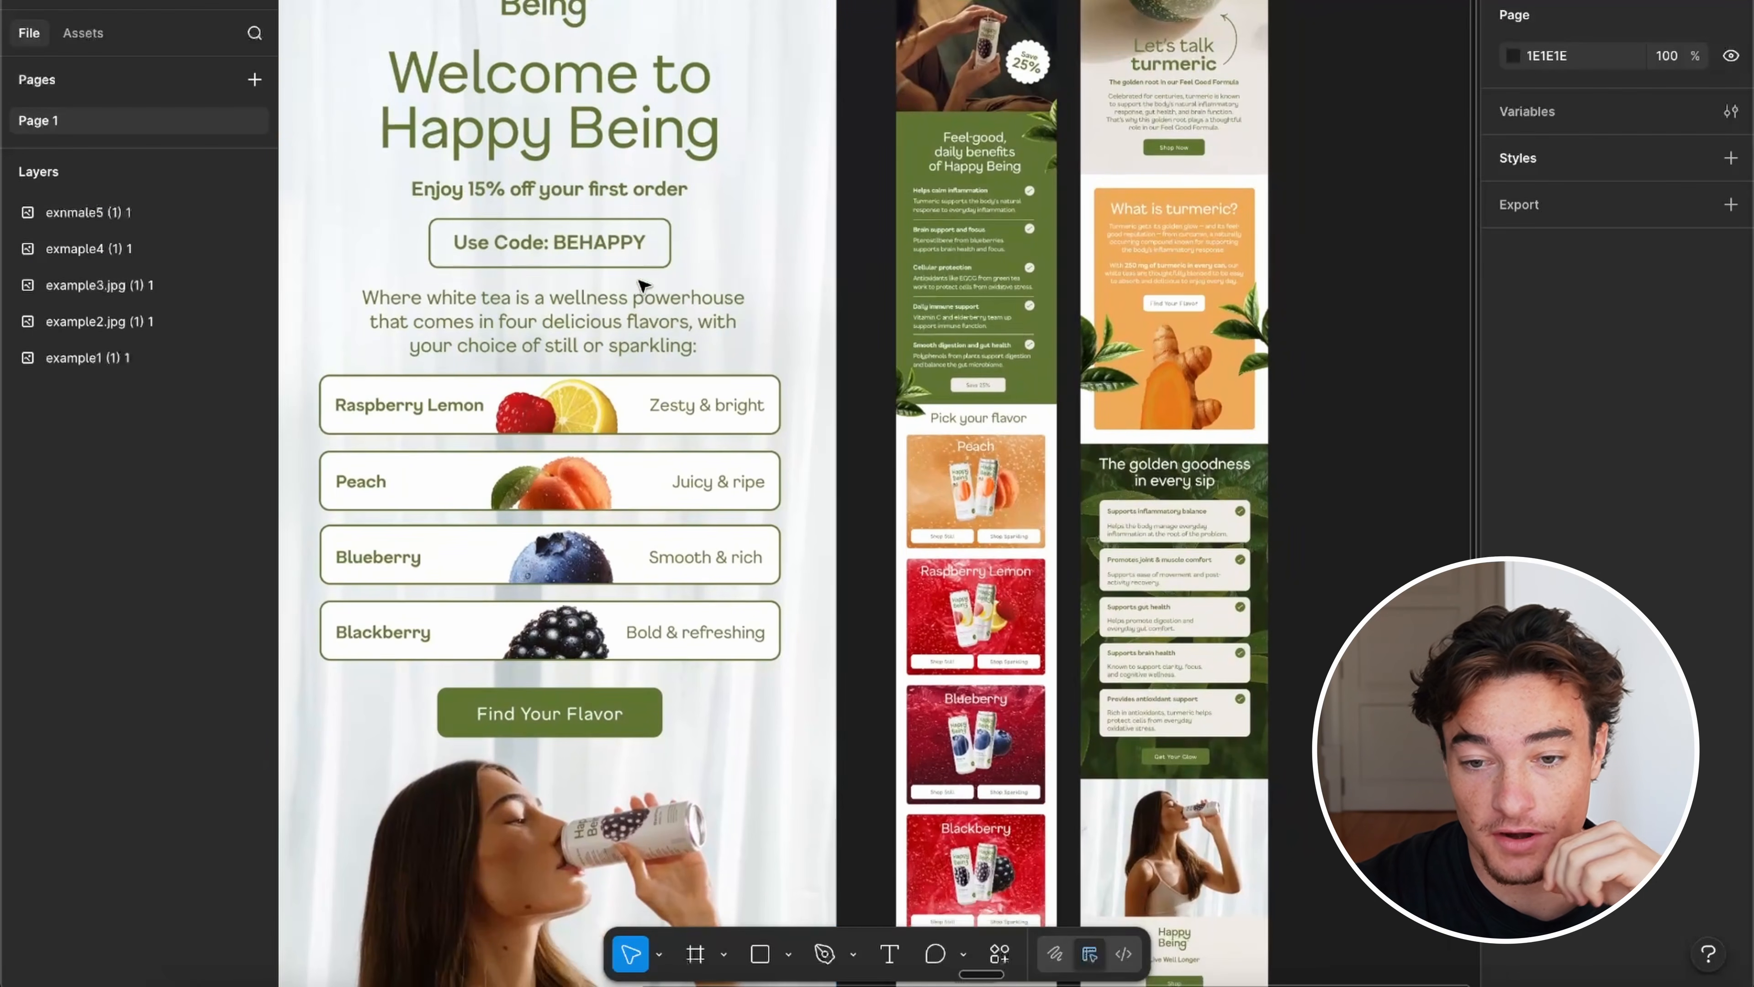
scroll(1013, 335, up, 2)
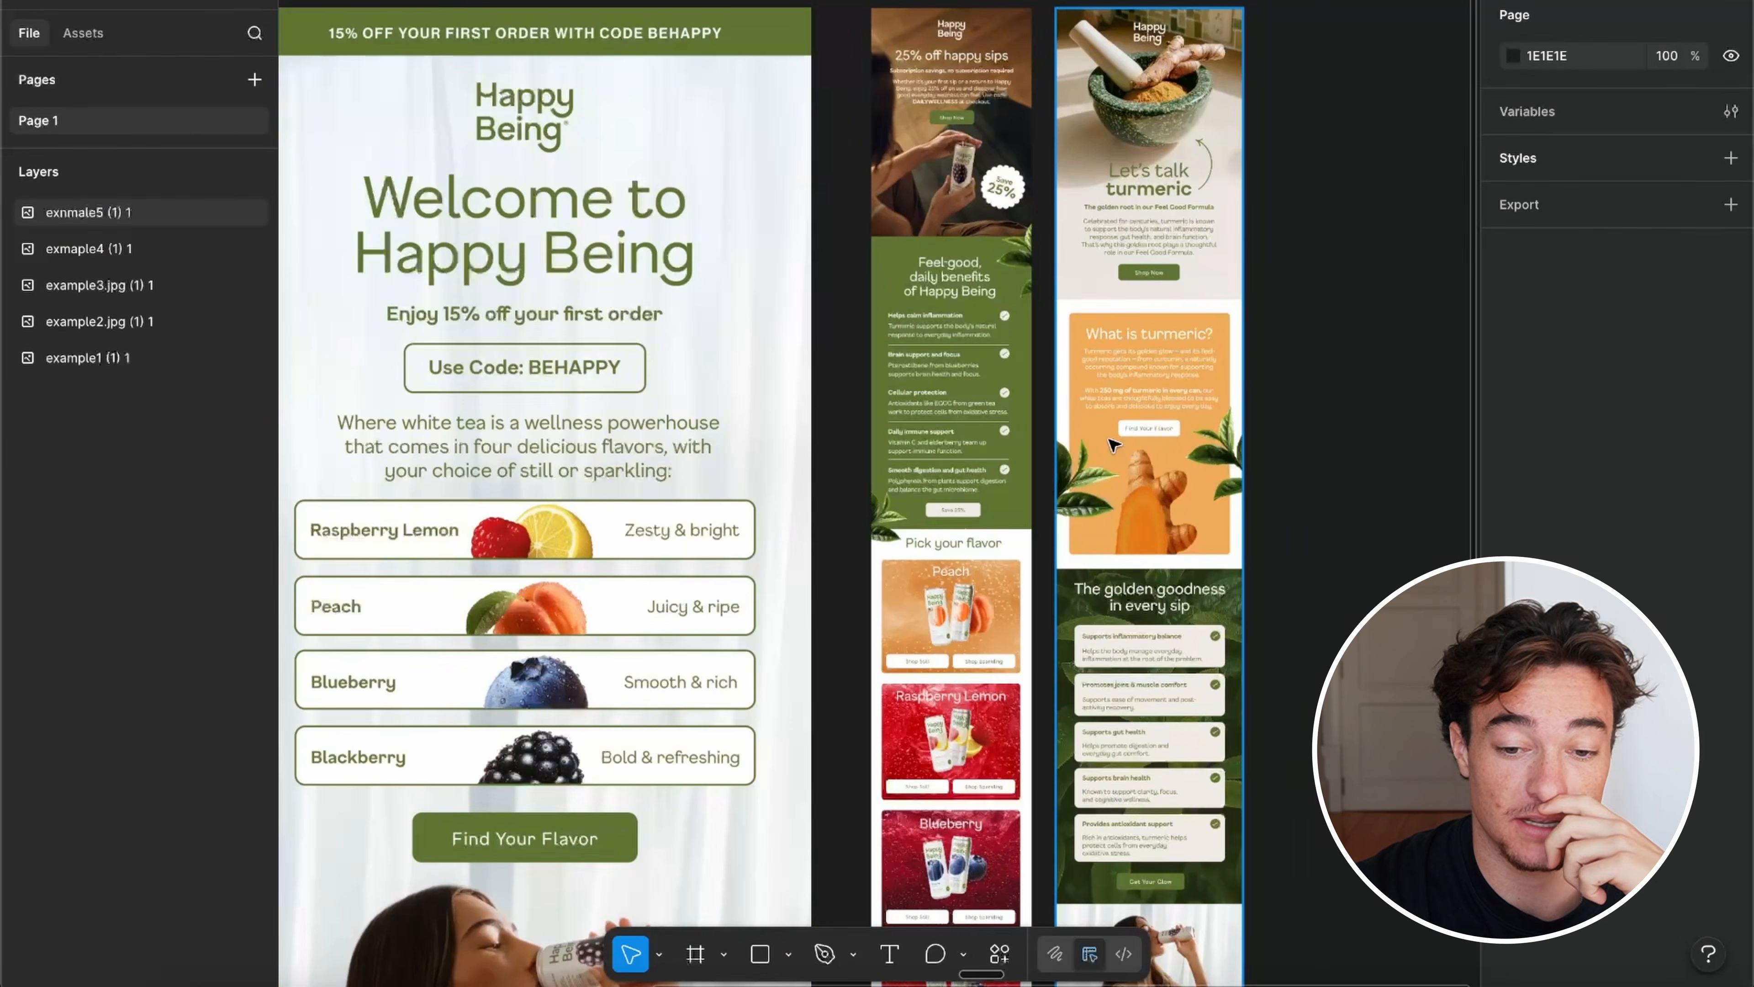
scroll(1114, 446, down, 2)
scroll(1114, 446, down, 3)
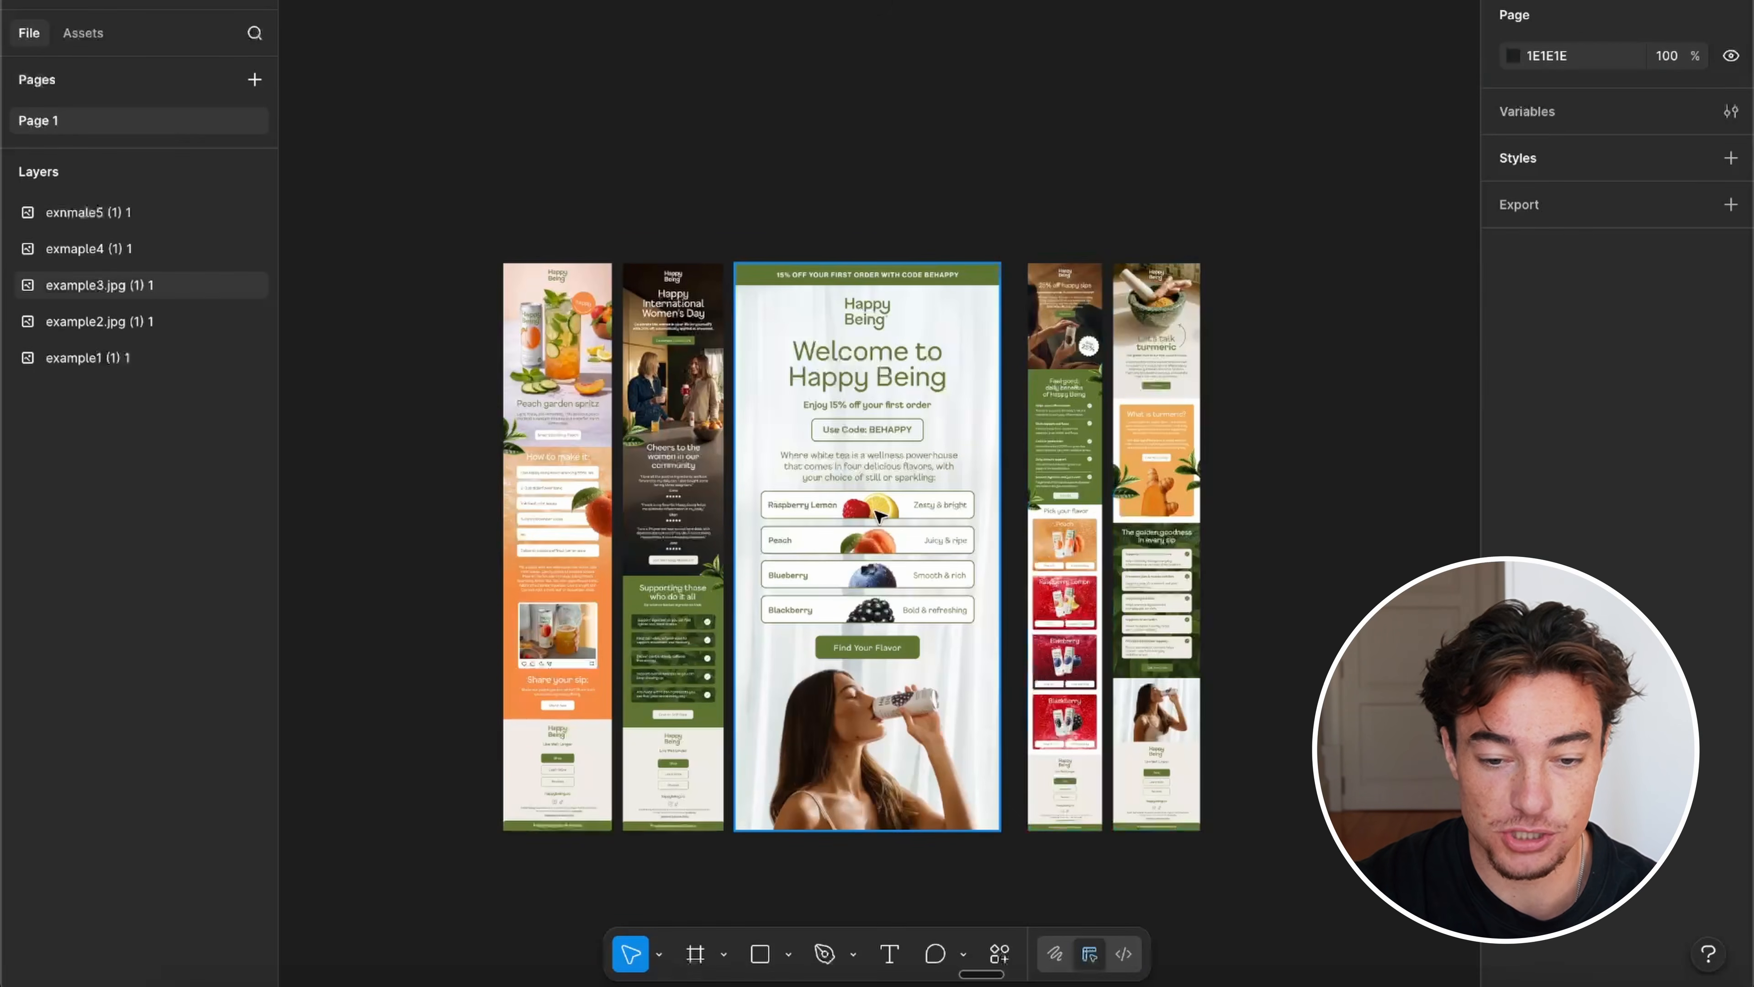
Step: Examine the International Women's Day example email closely, from its hero and discount button through the customer reviews to the green benefits section
scroll(878, 514, up, 3)
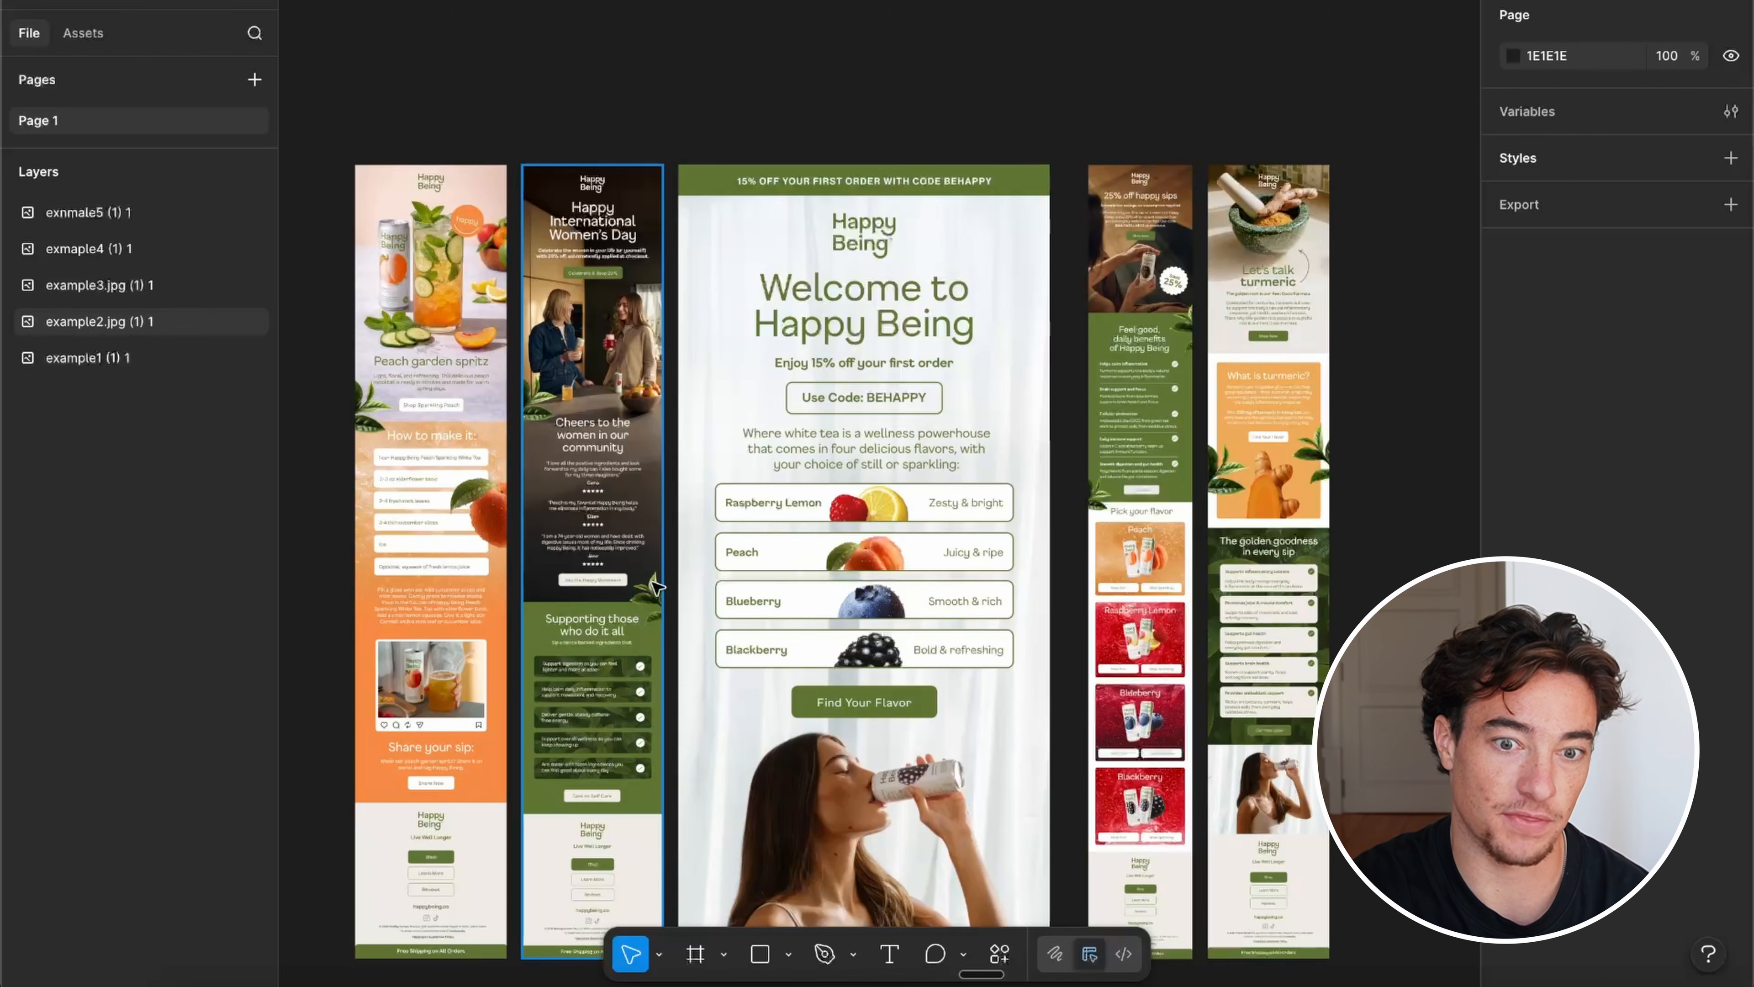
scroll(567, 482, up, 2)
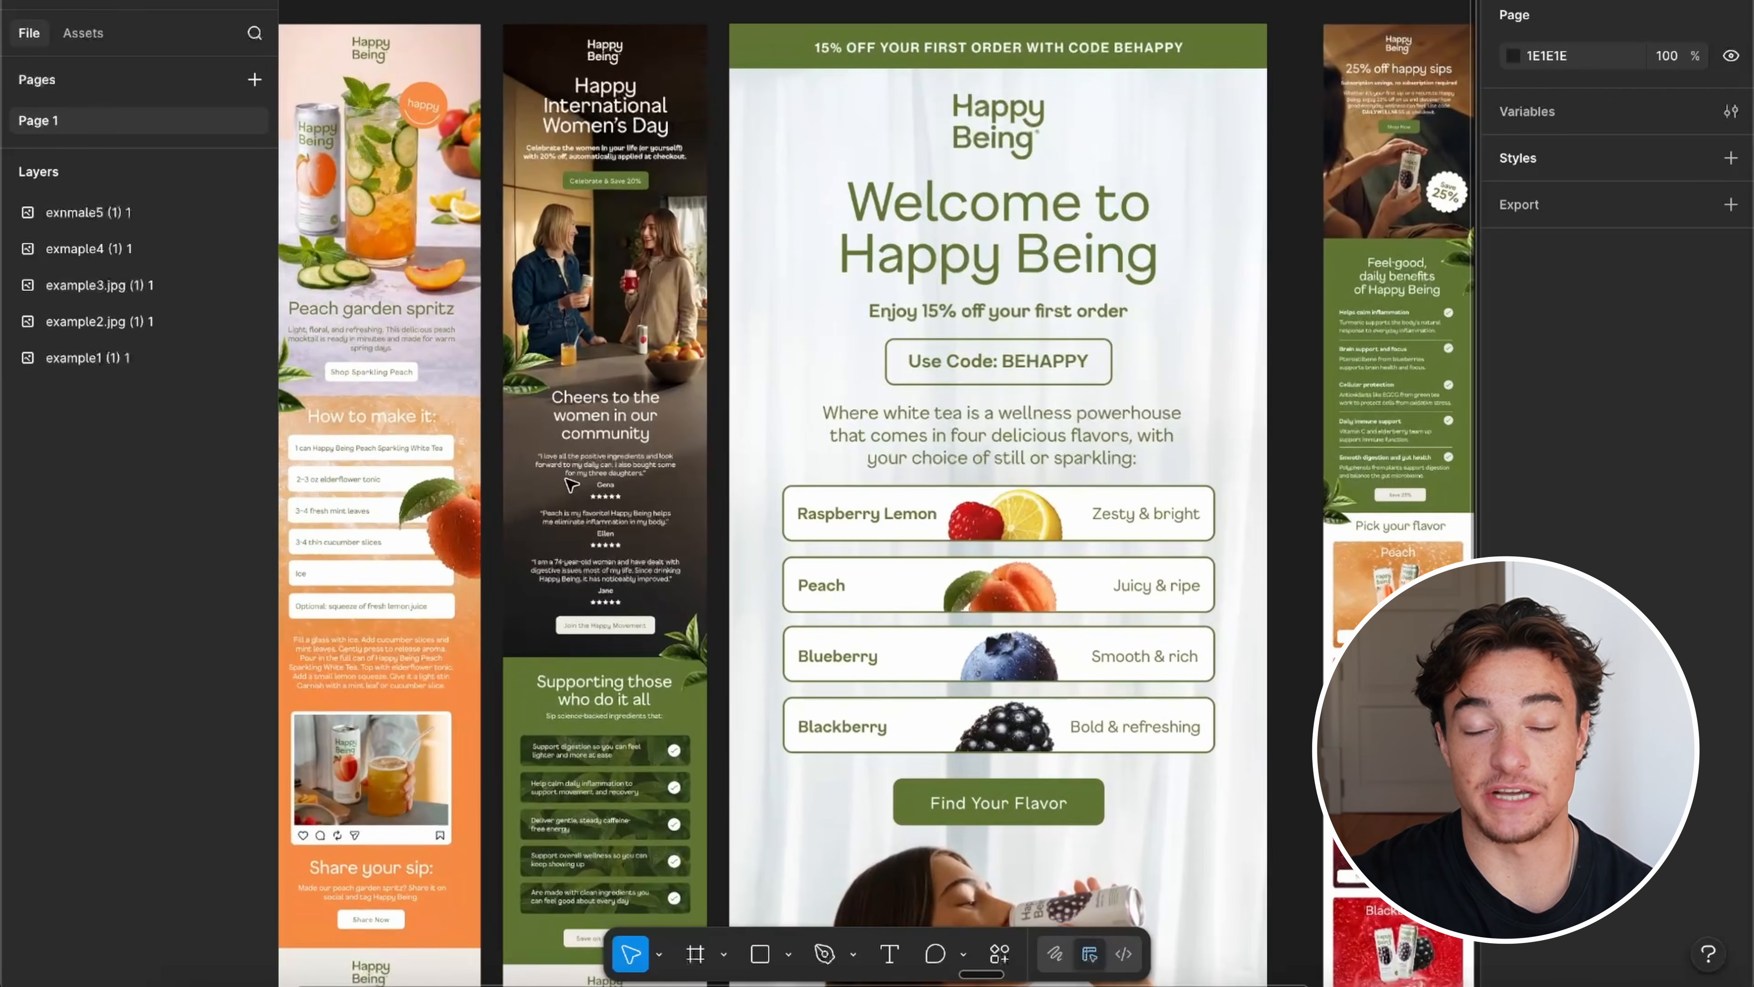
scroll(571, 483, up, 3)
scroll(571, 484, left, 5)
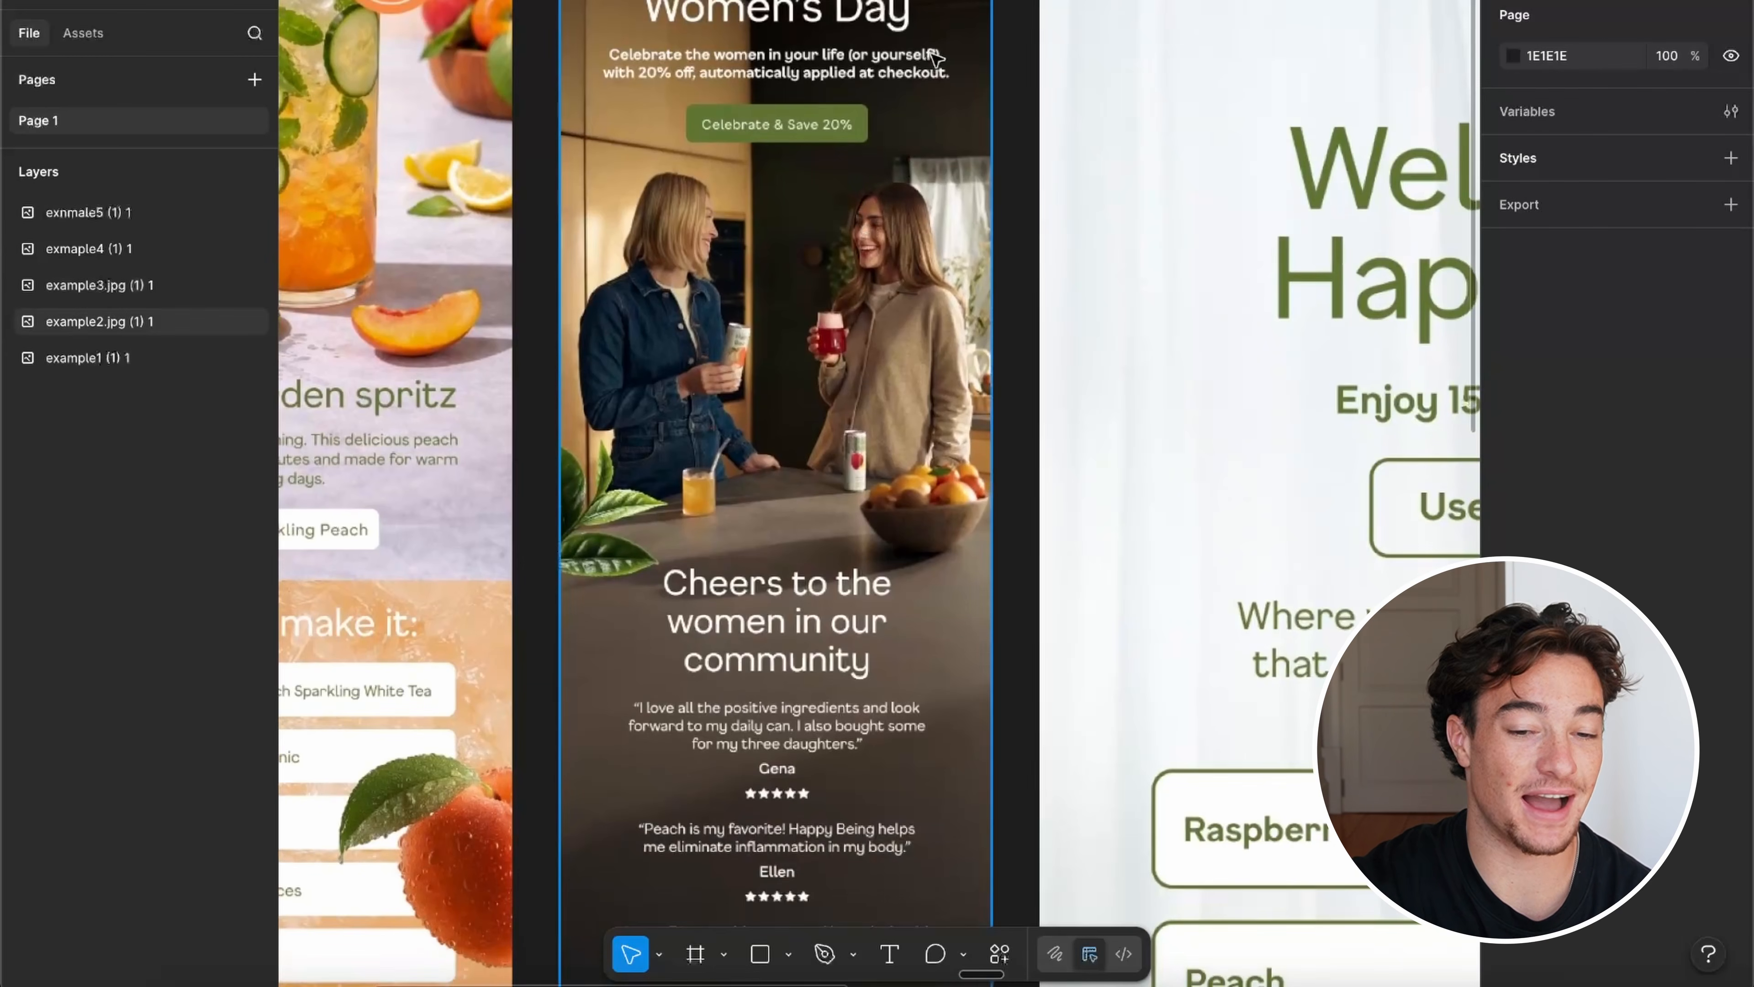
scroll(936, 56, down, 2)
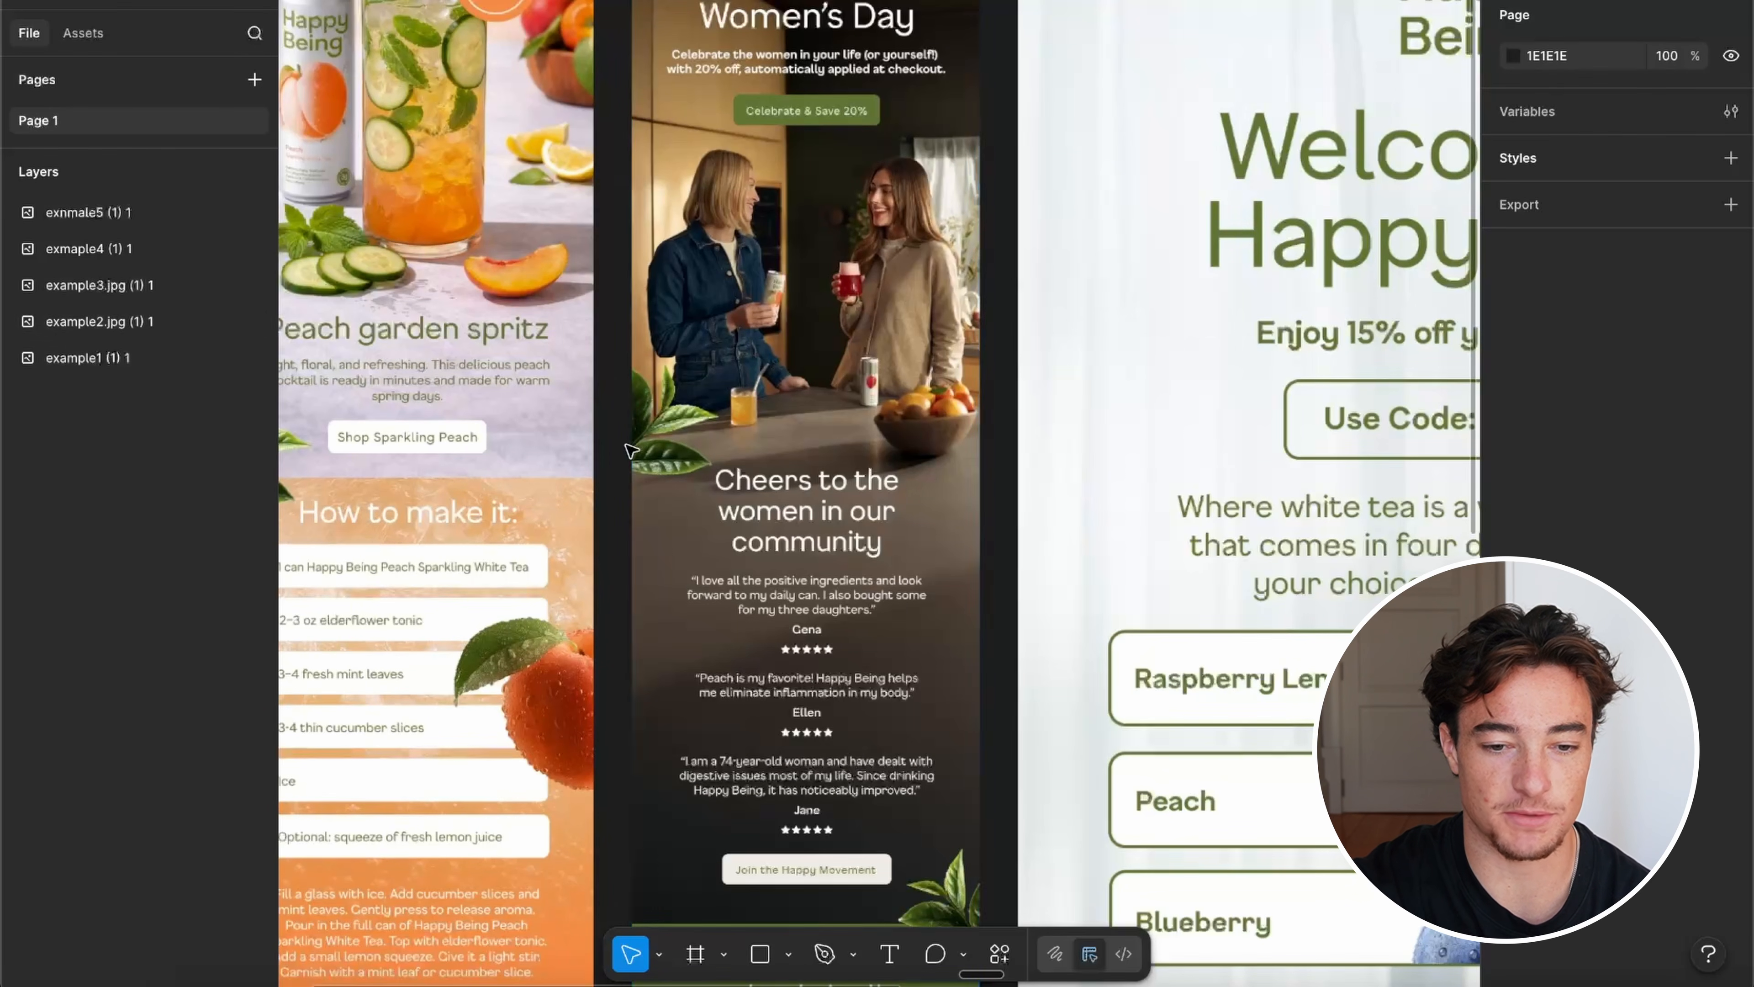
scroll(963, 544, up, 3)
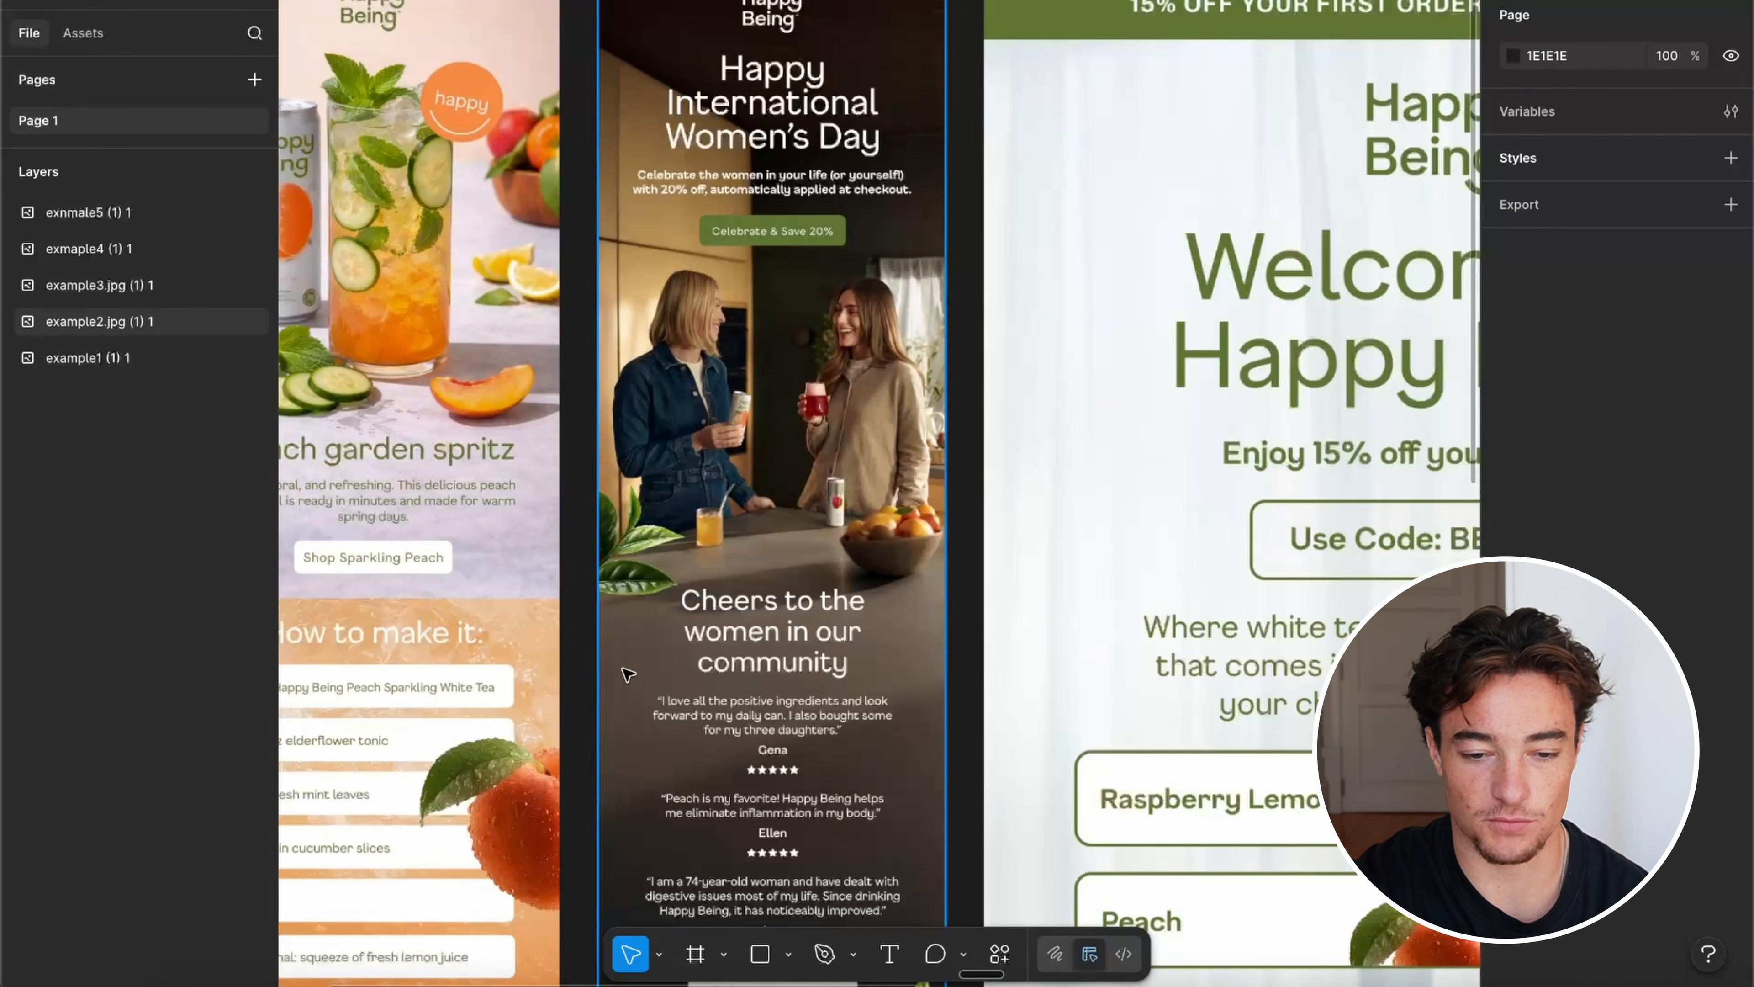
scroll(625, 674, down, 5)
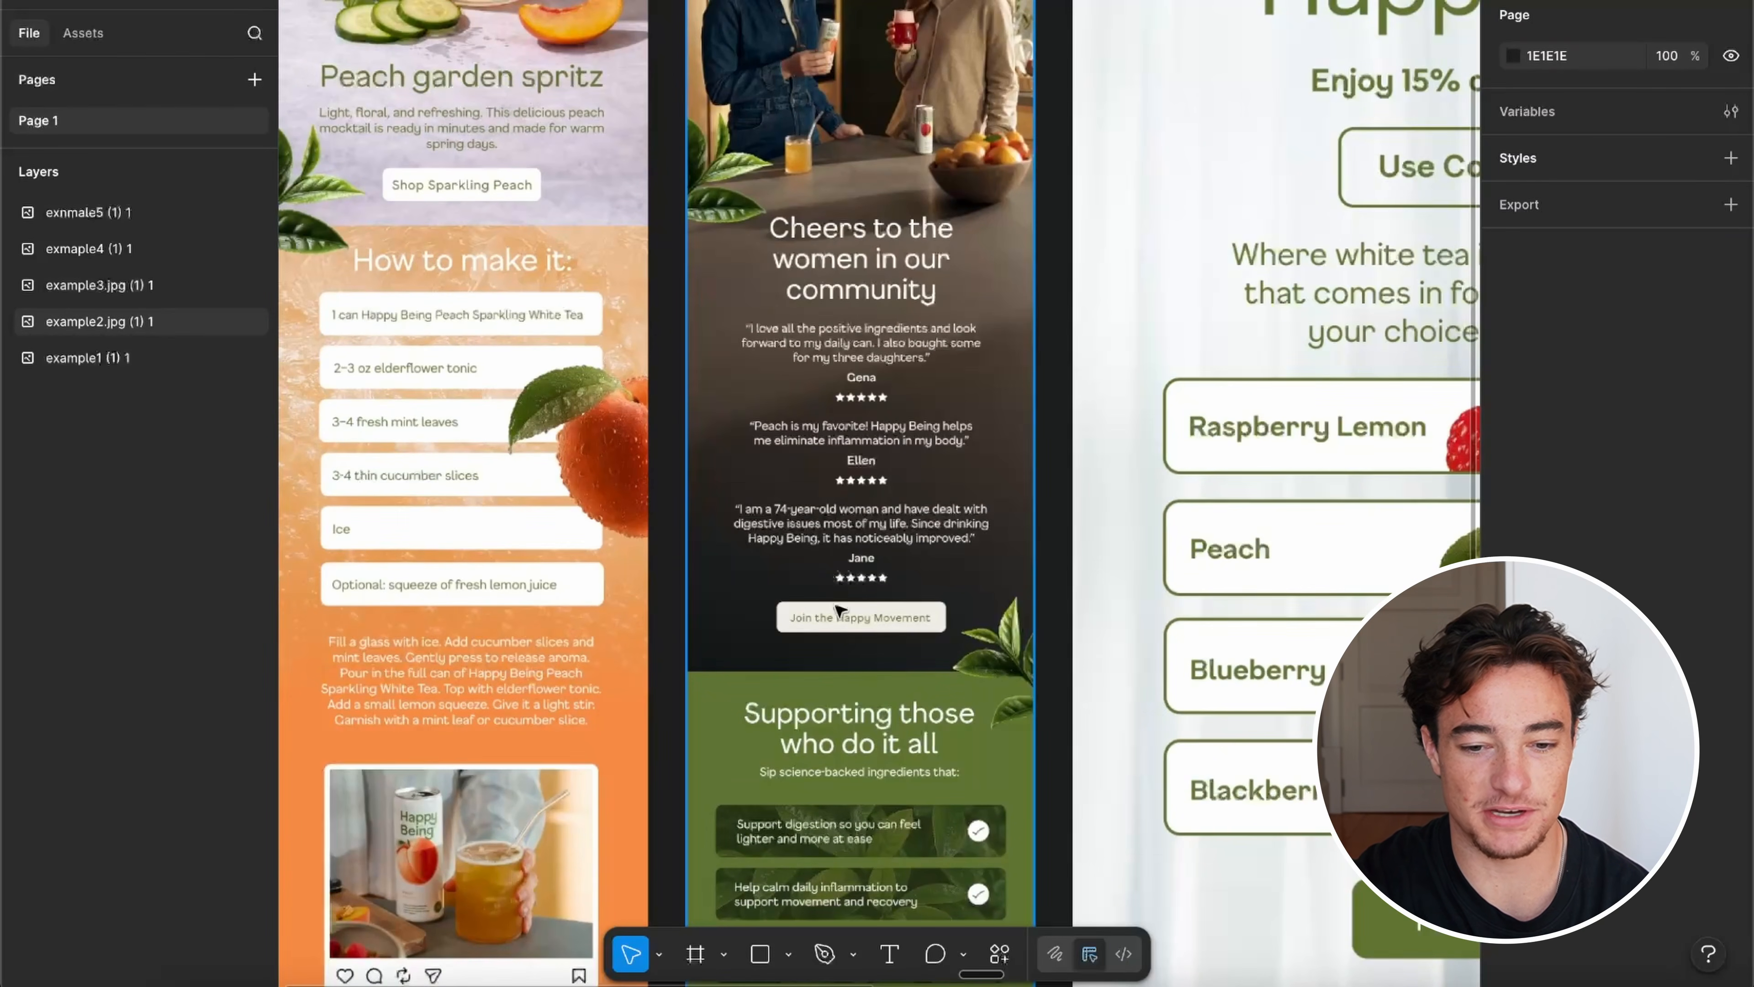
scroll(863, 666, down, 2)
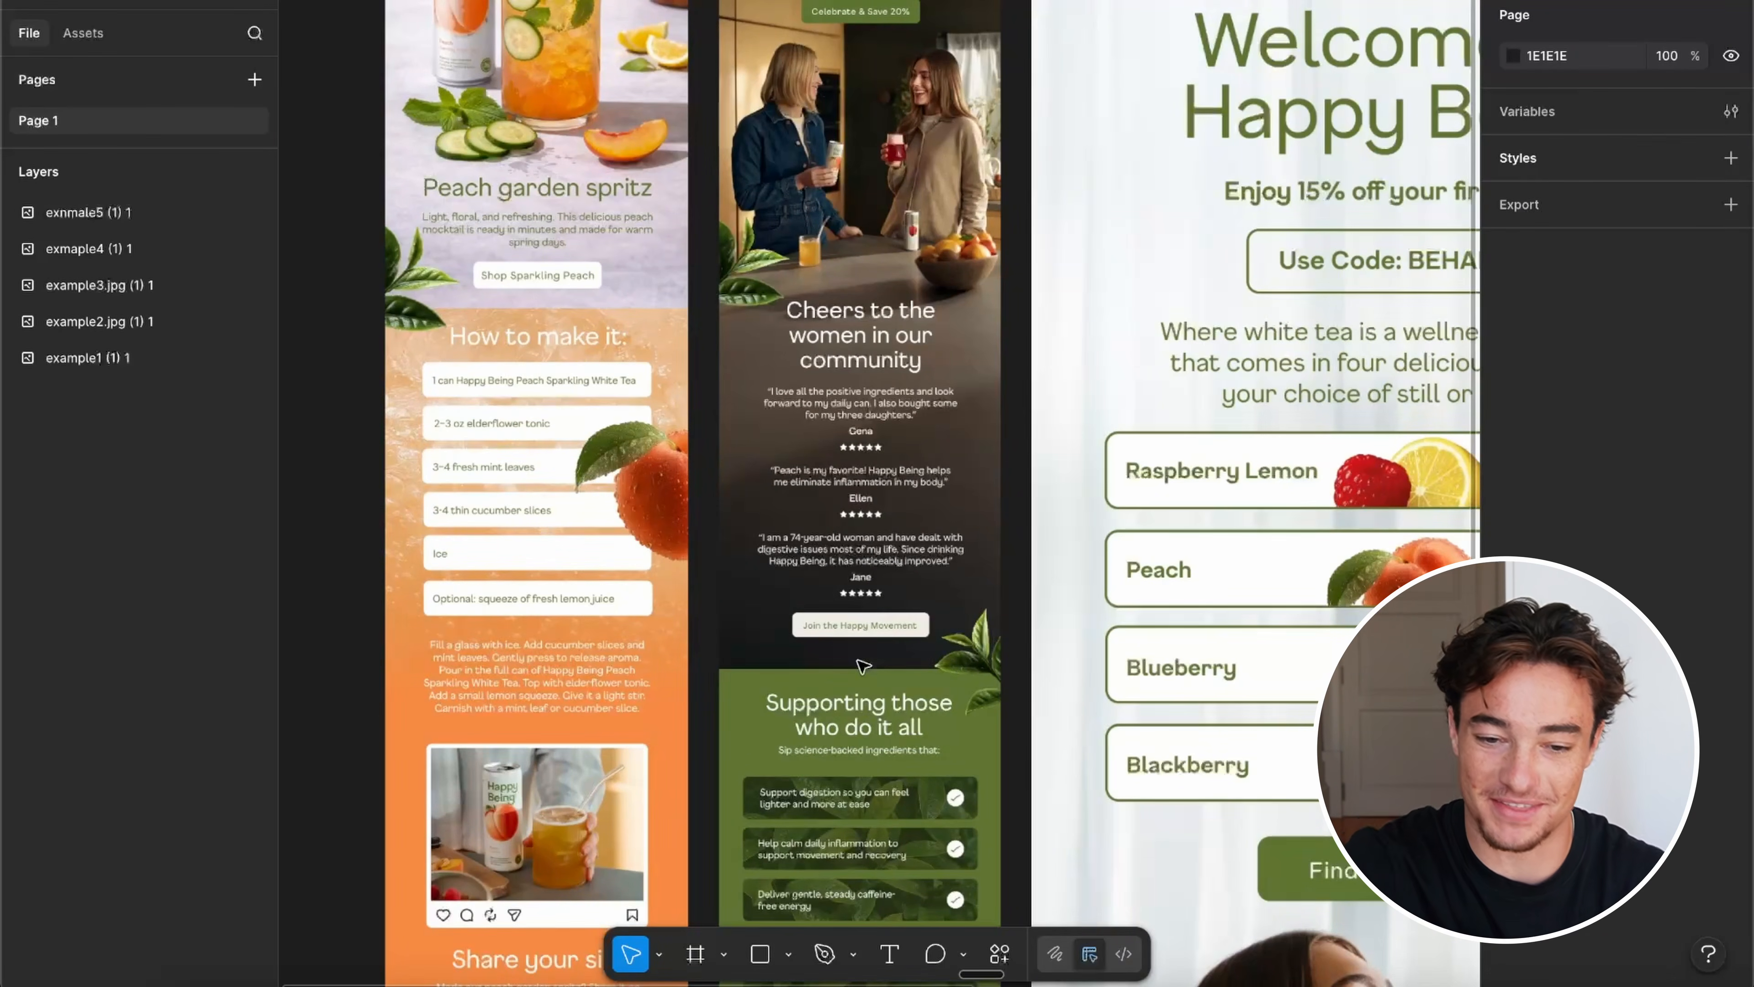
scroll(862, 666, up, 4)
scroll(886, 202, up, 3)
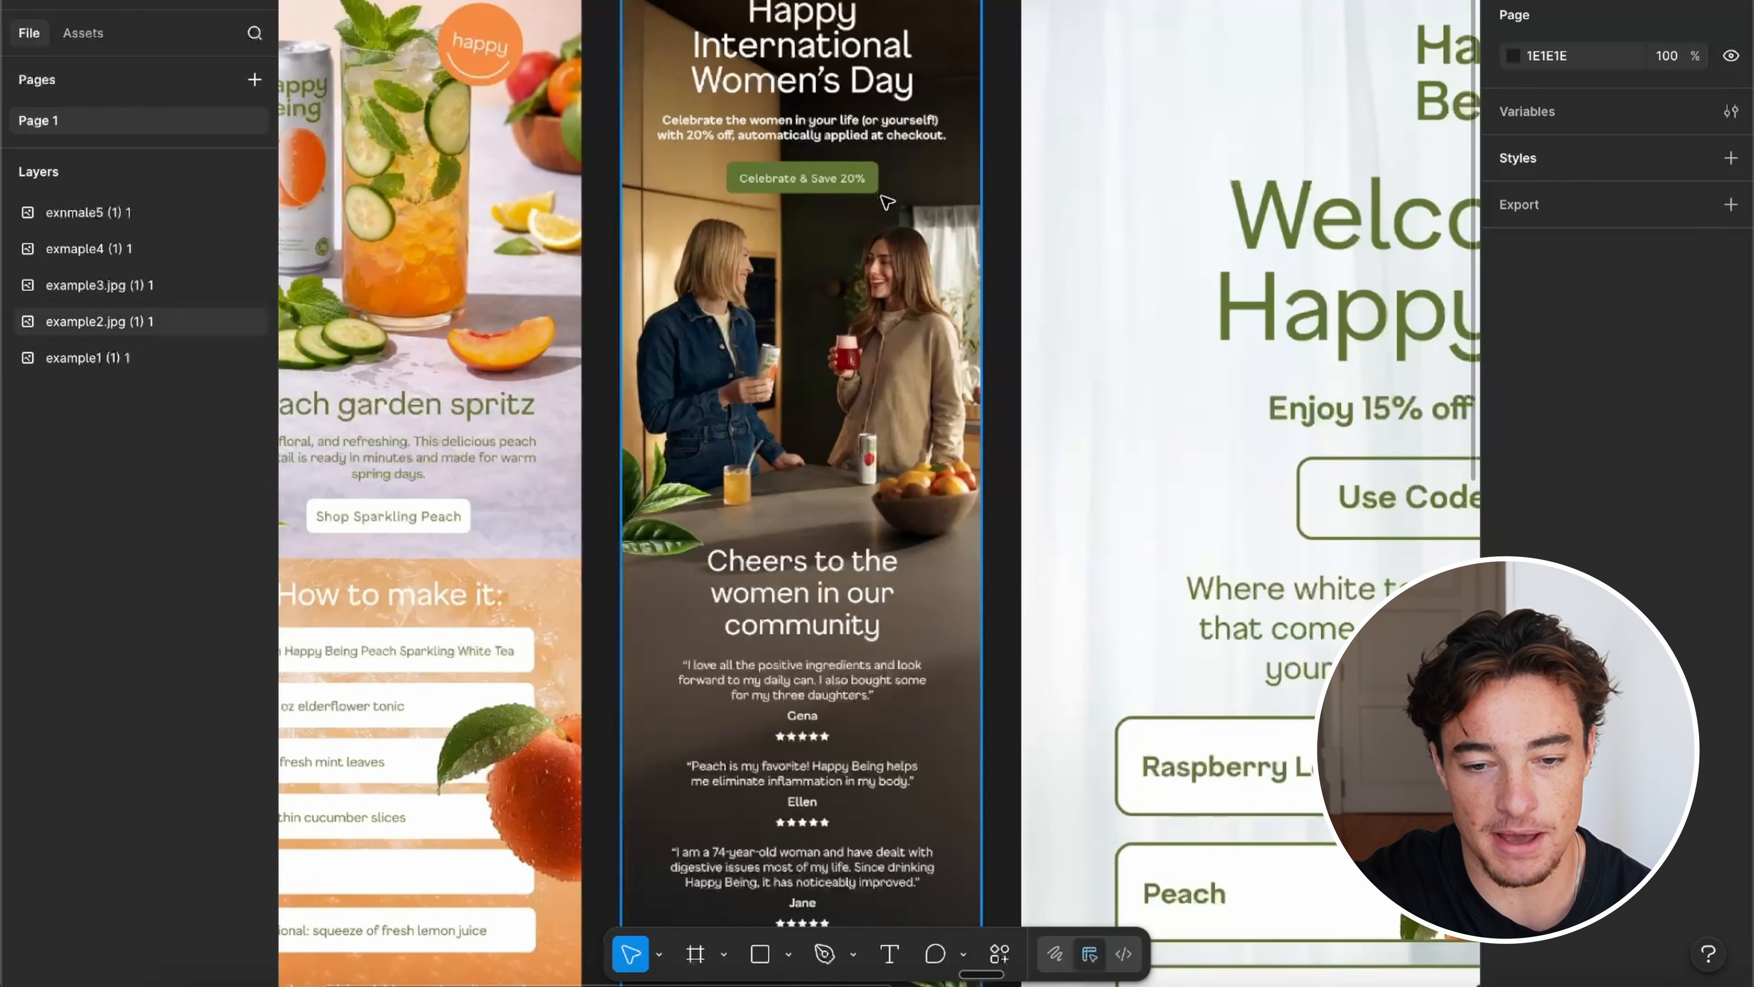
Step: Compare the International Women's Day example email with the neighbouring Peach garden spritz and Welcome to Happy Being designs, from headers to footers
scroll(887, 202, down, 1)
scroll(815, 621, down, 2)
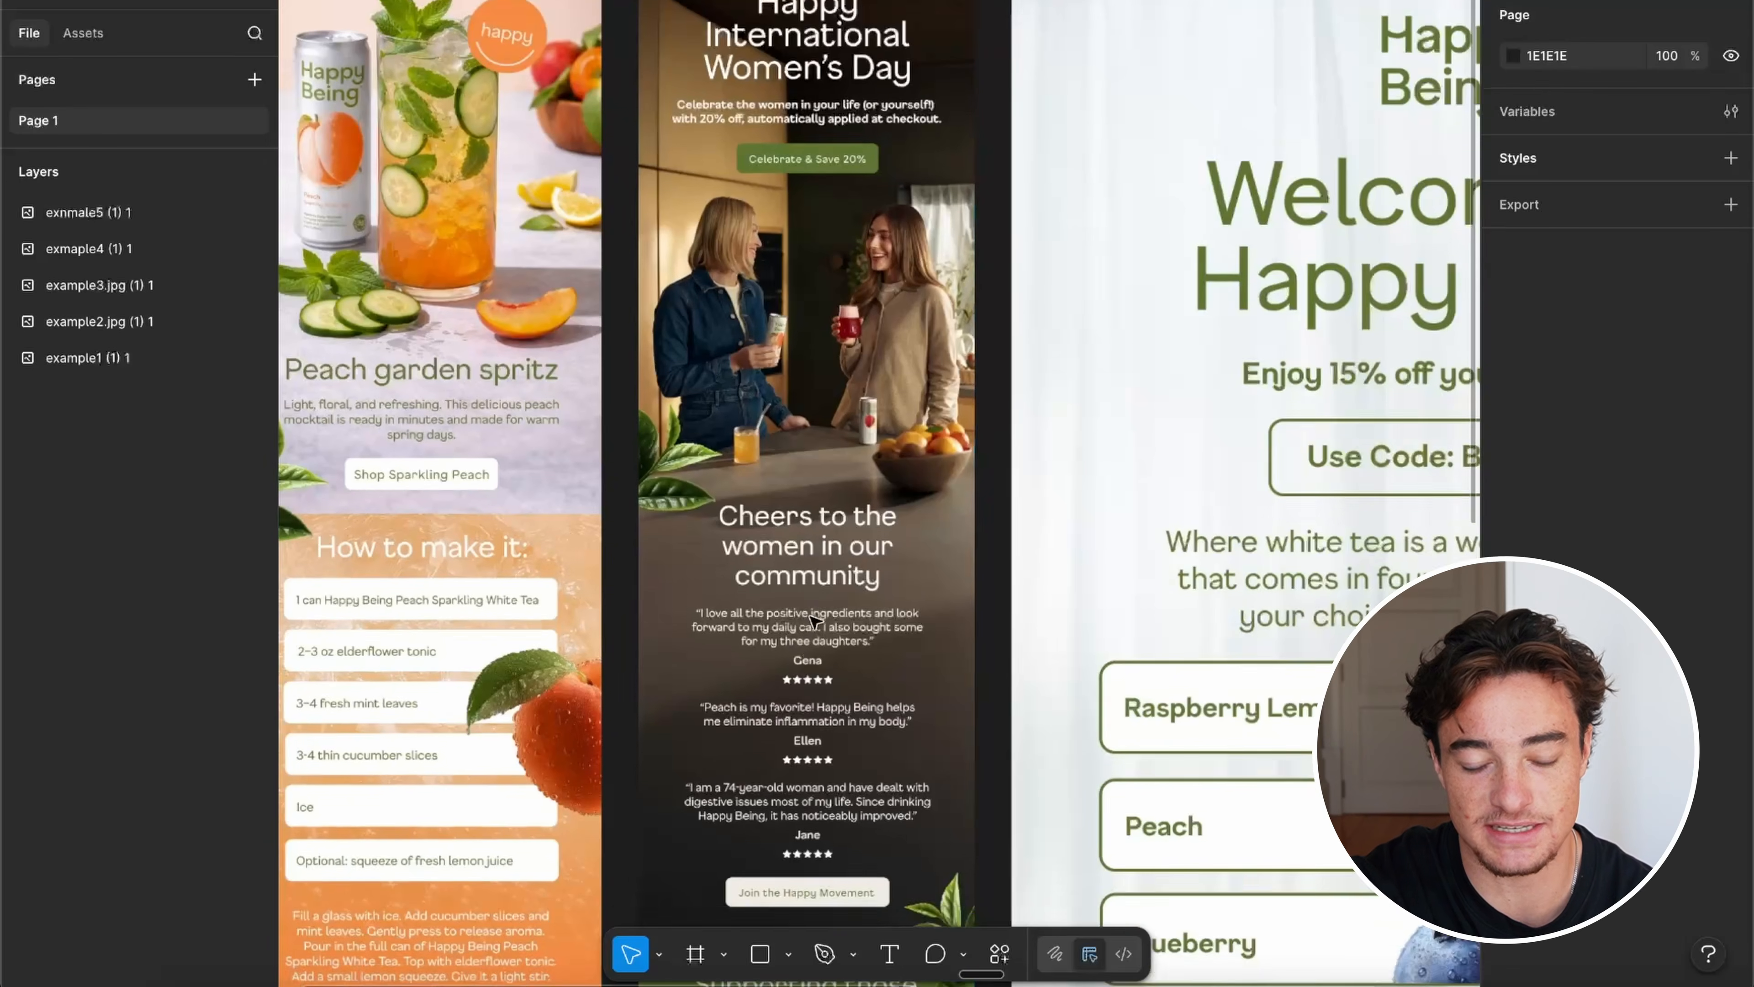
scroll(815, 621, down, 2)
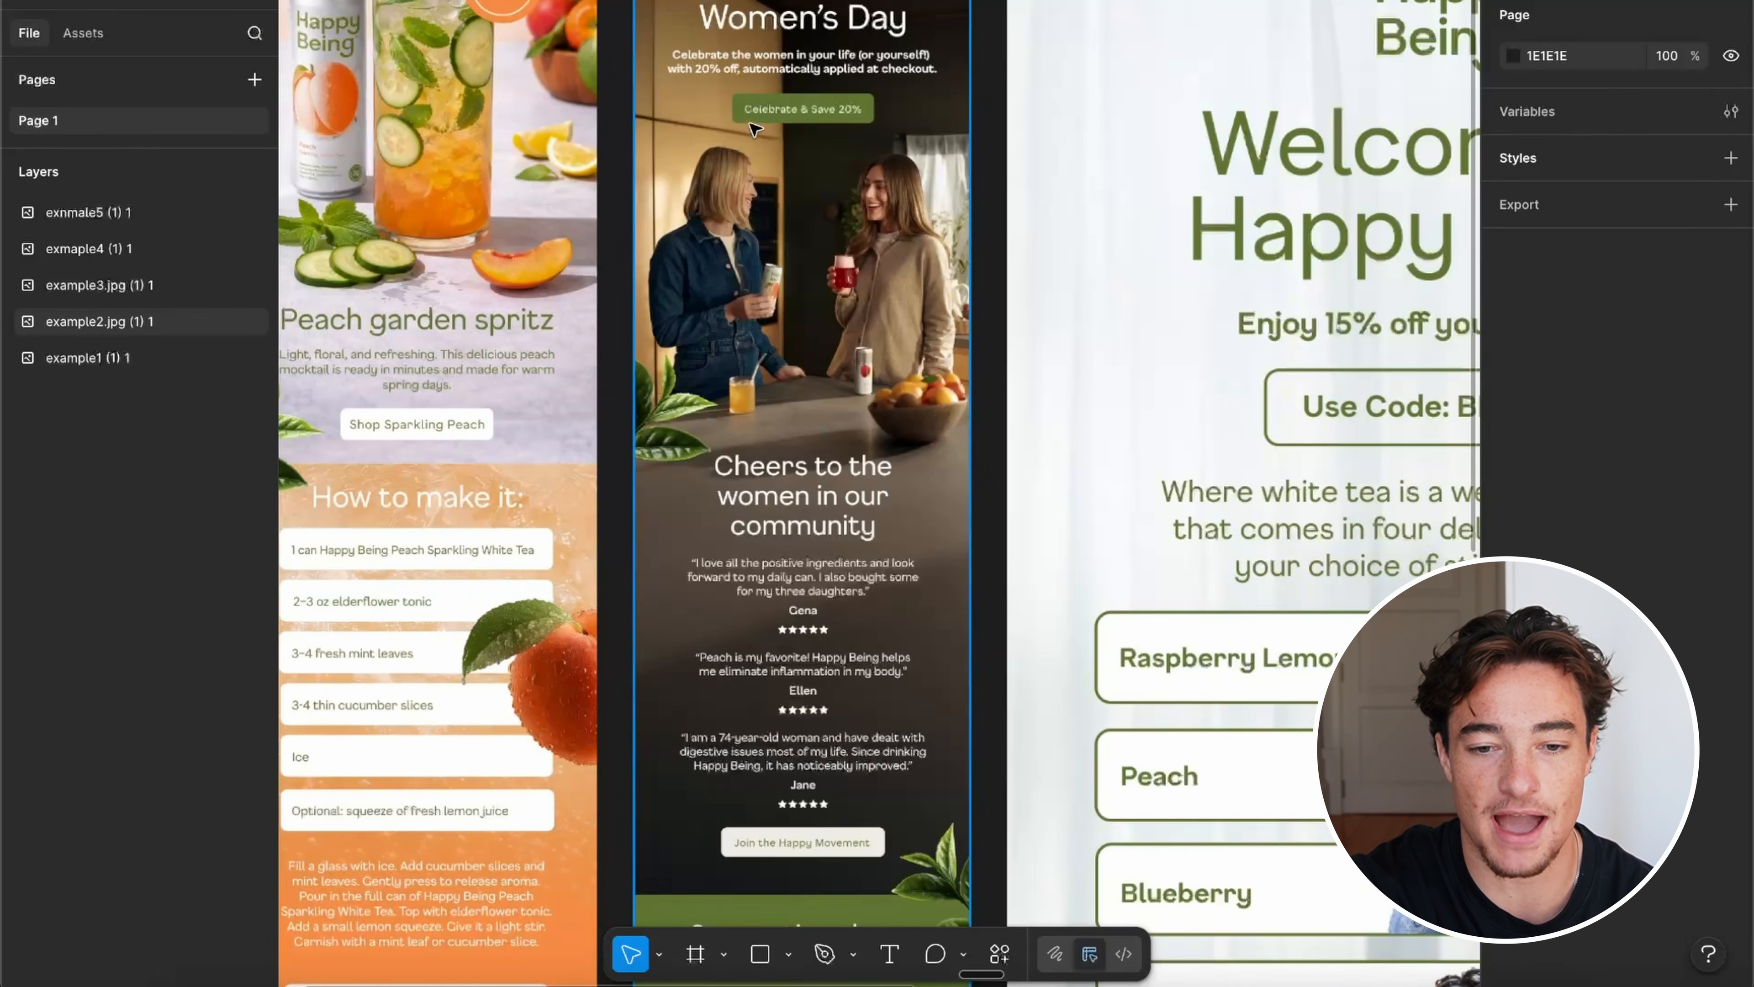
scroll(860, 152, down, 5)
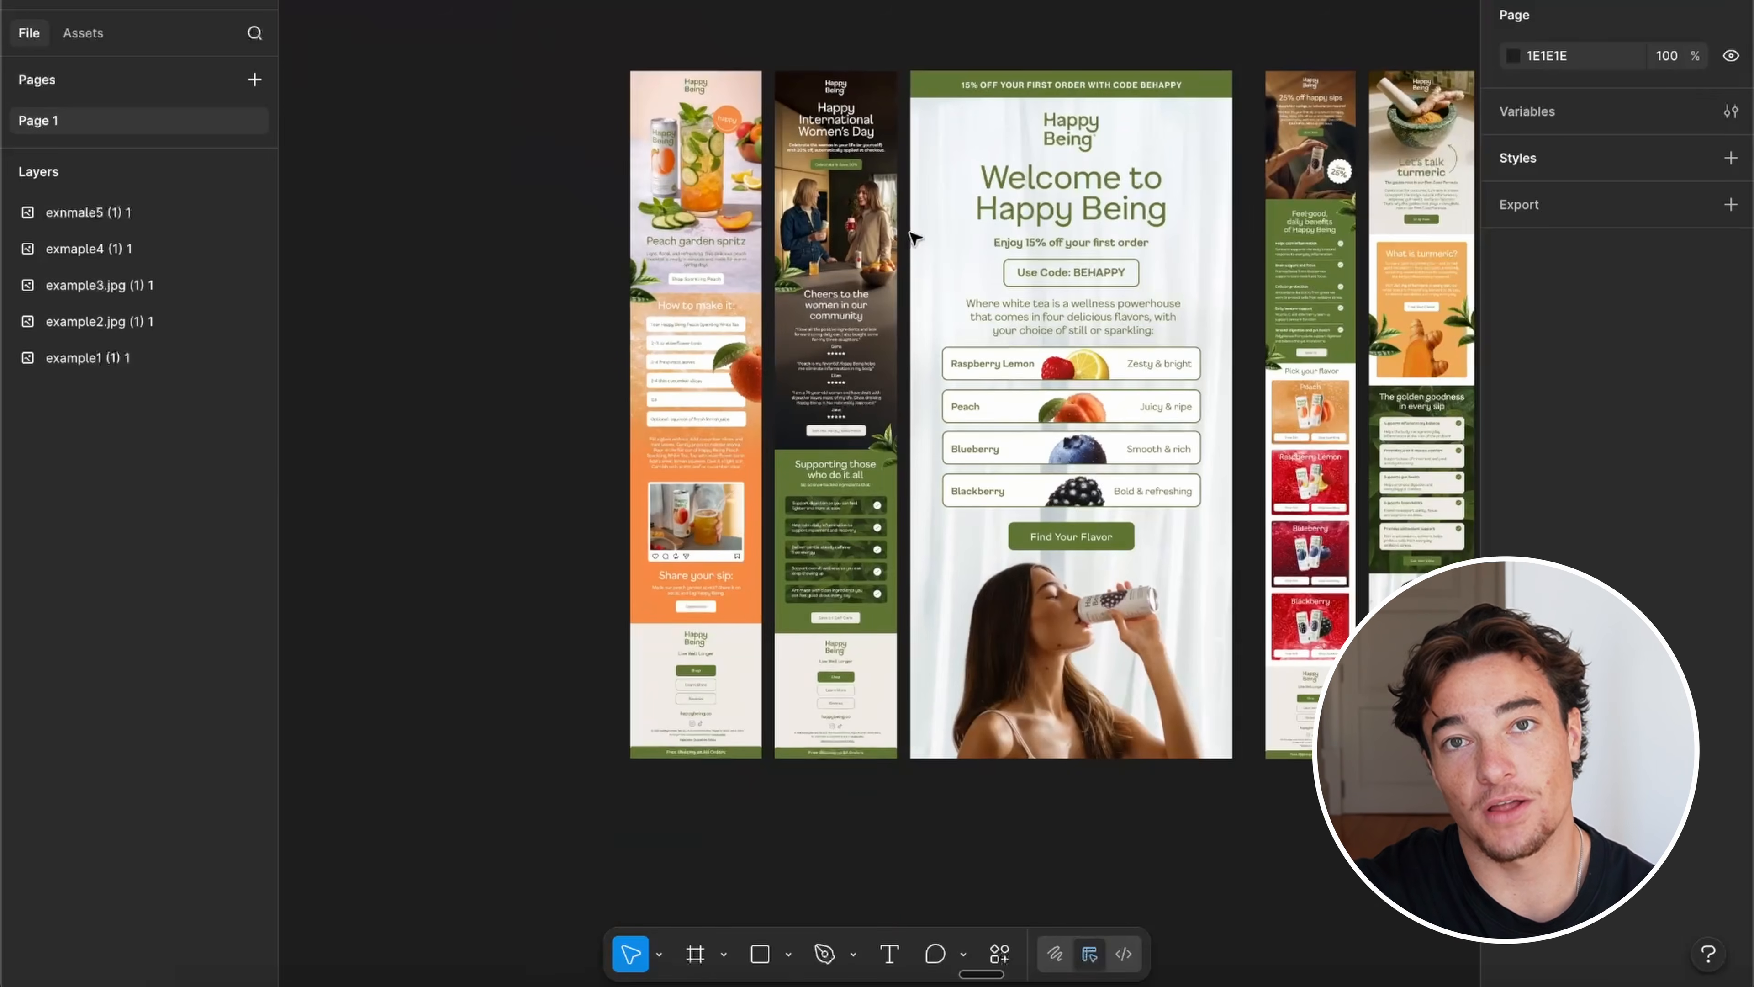
scroll(872, 143, up, 2)
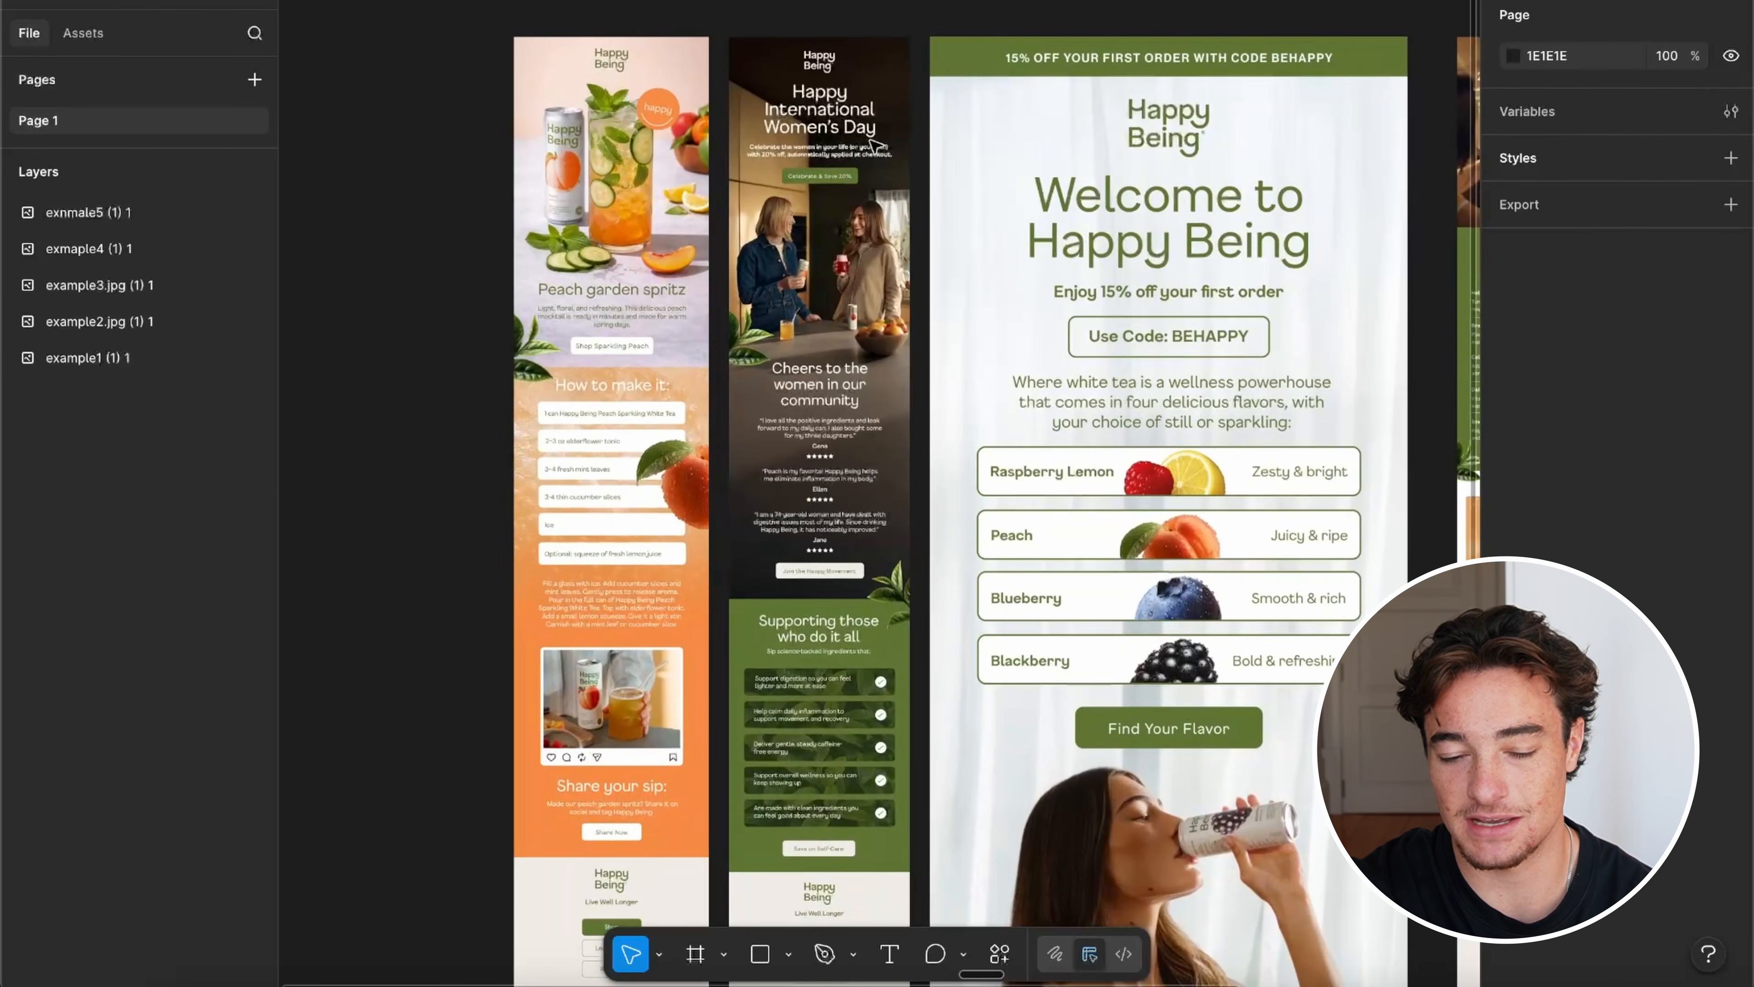
scroll(1120, 439, down, 3)
scroll(967, 477, up, 1)
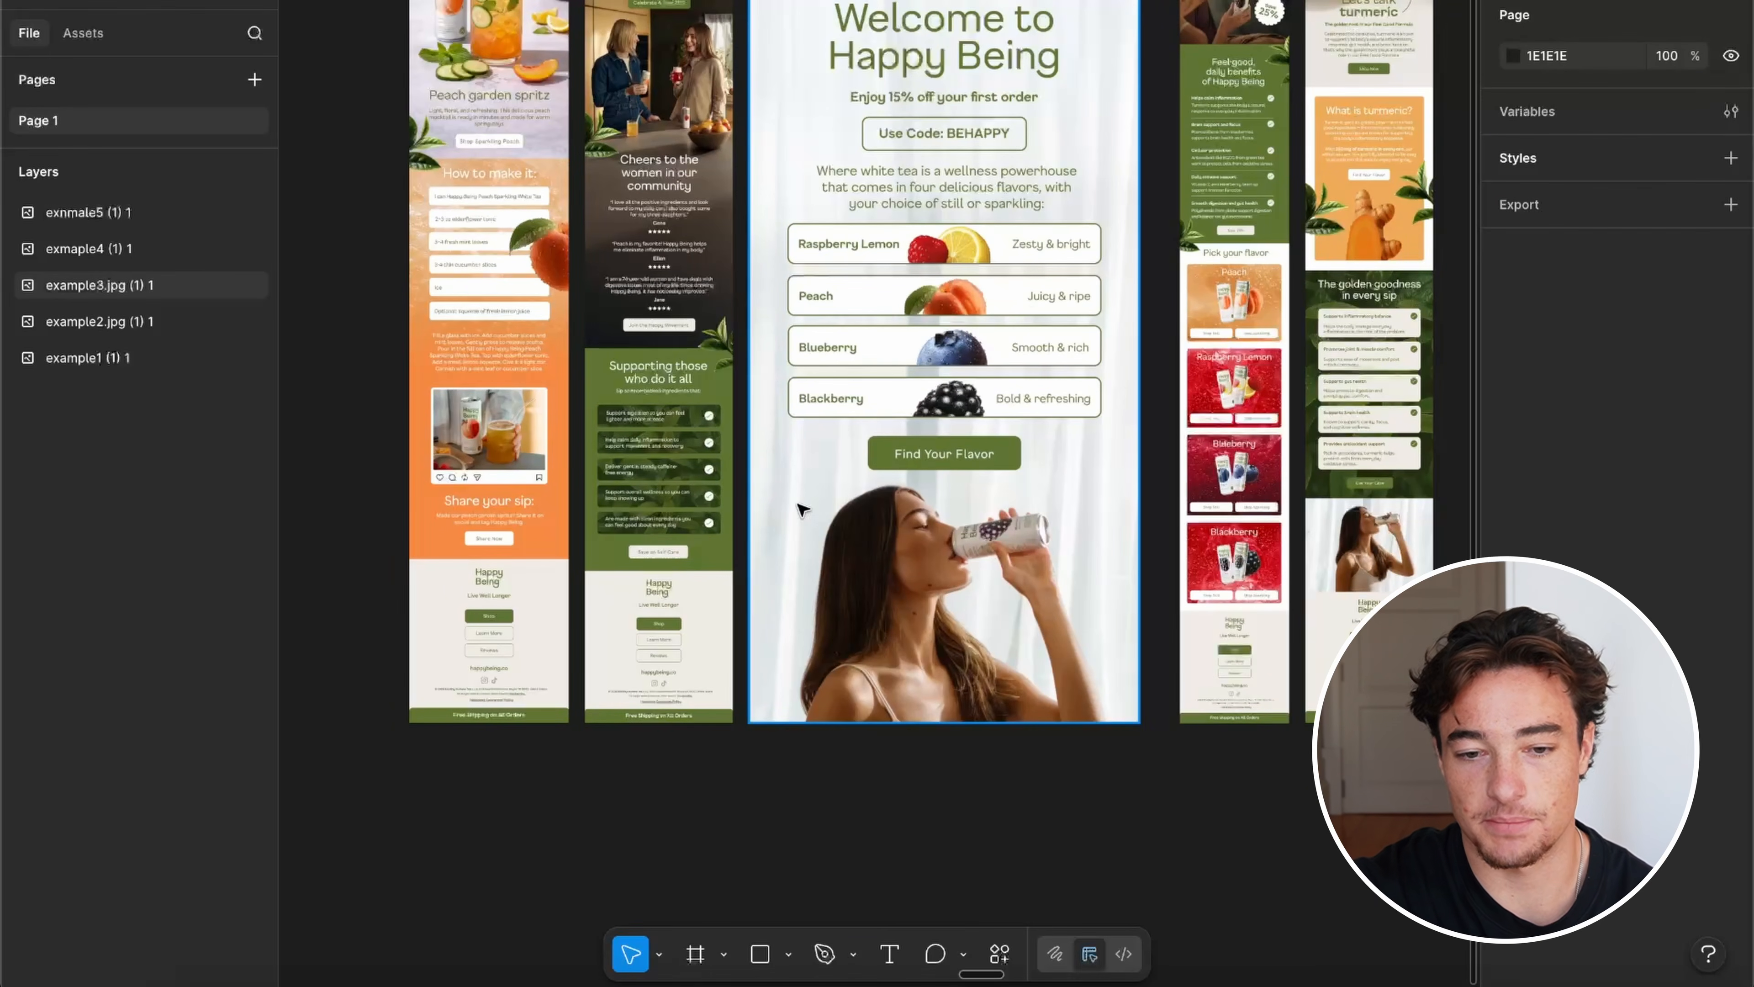
scroll(827, 29, up, 6)
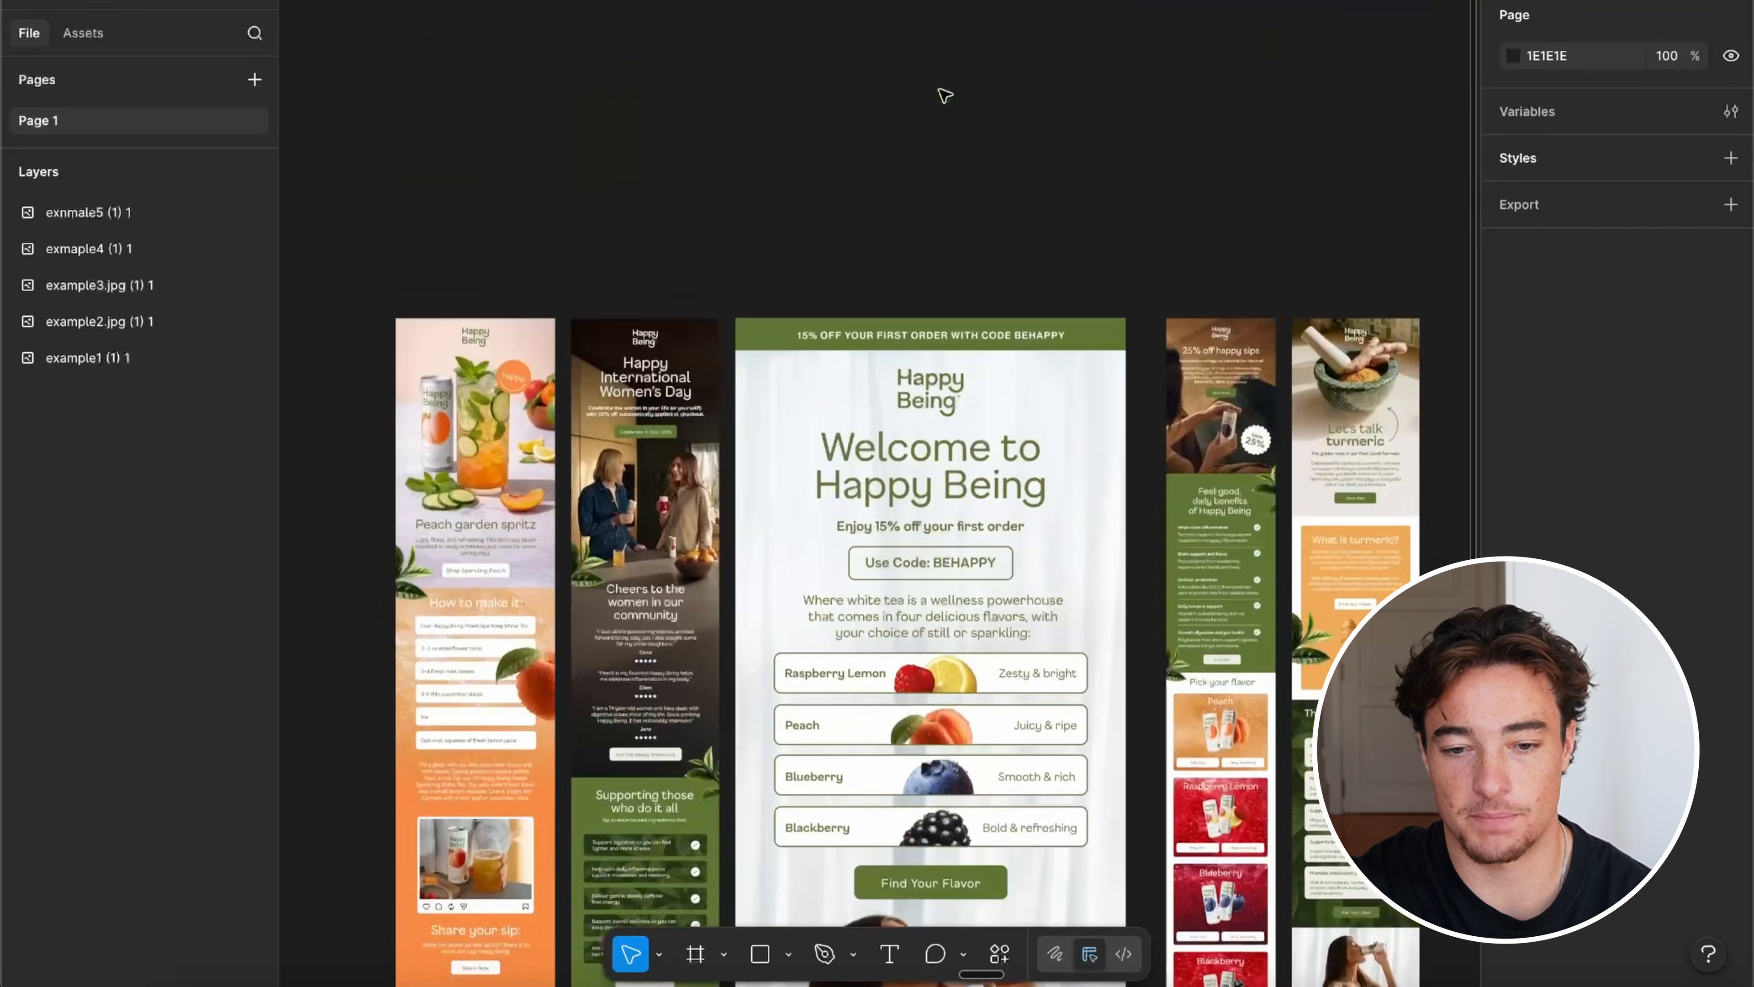
scroll(944, 90, down, 6)
scroll(860, 454, up, 2)
scroll(1105, 207, up, 2)
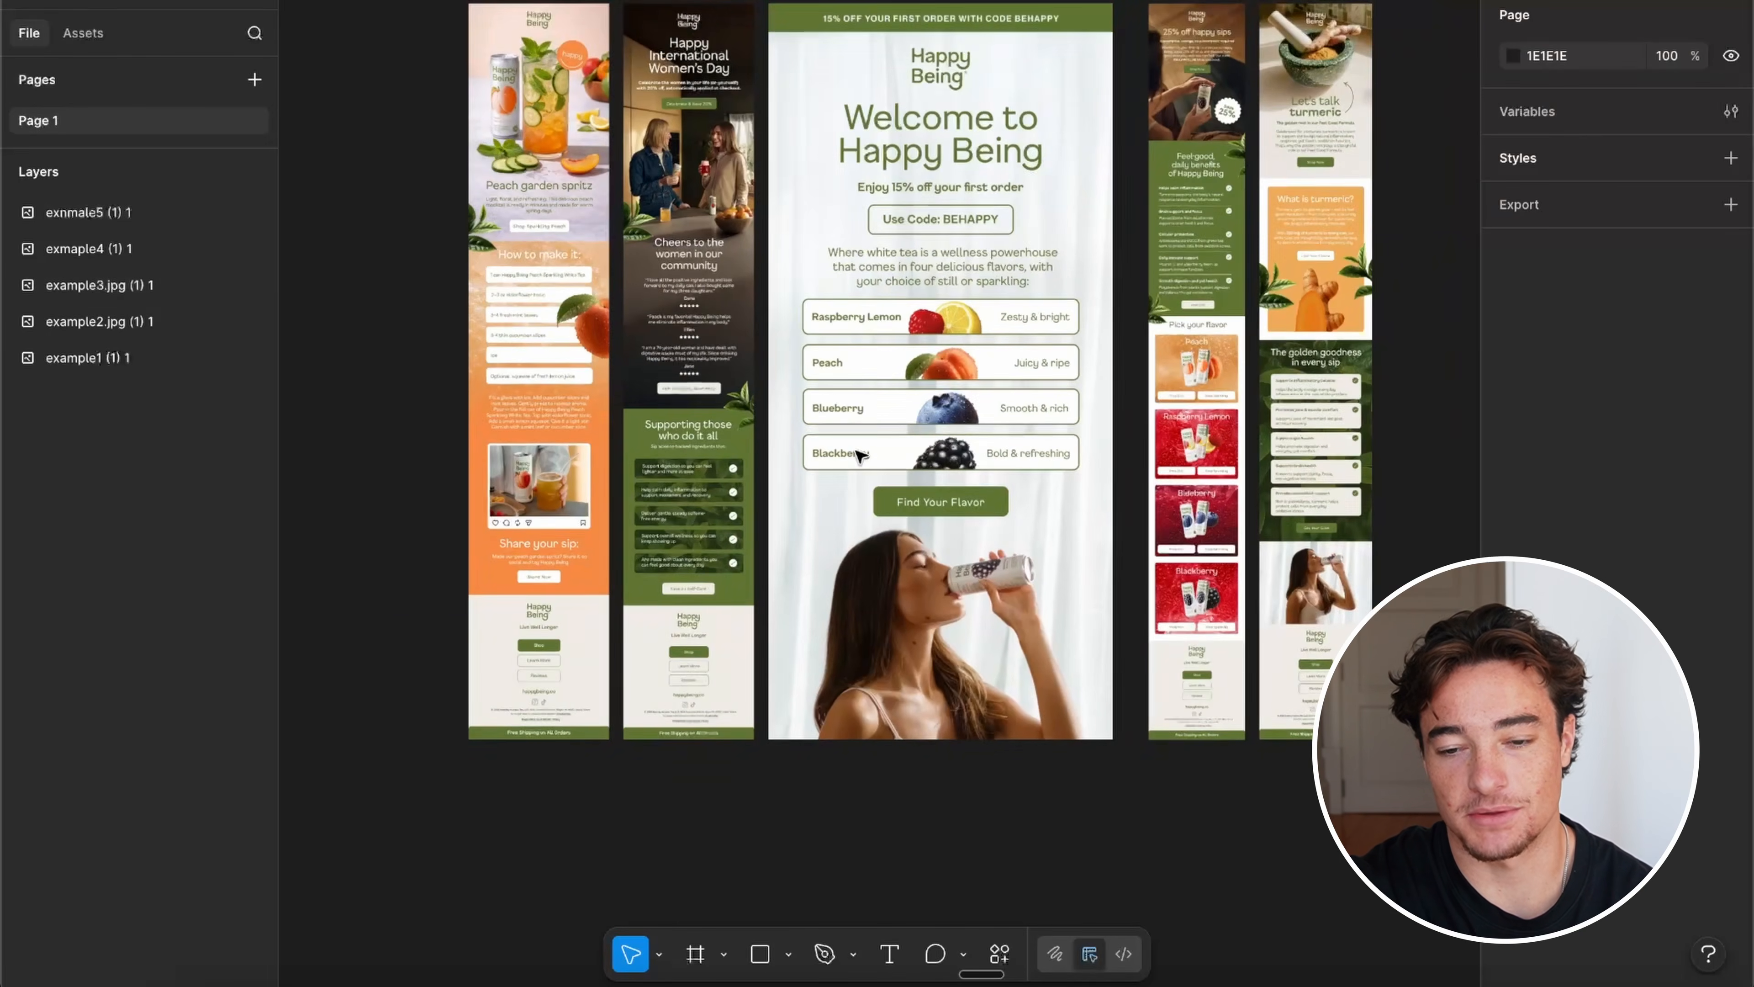
Step: Examine the 25% off happy sips example email, from its hero through the daily benefits section to the flavor picker
scroll(1298, 67, up, 5)
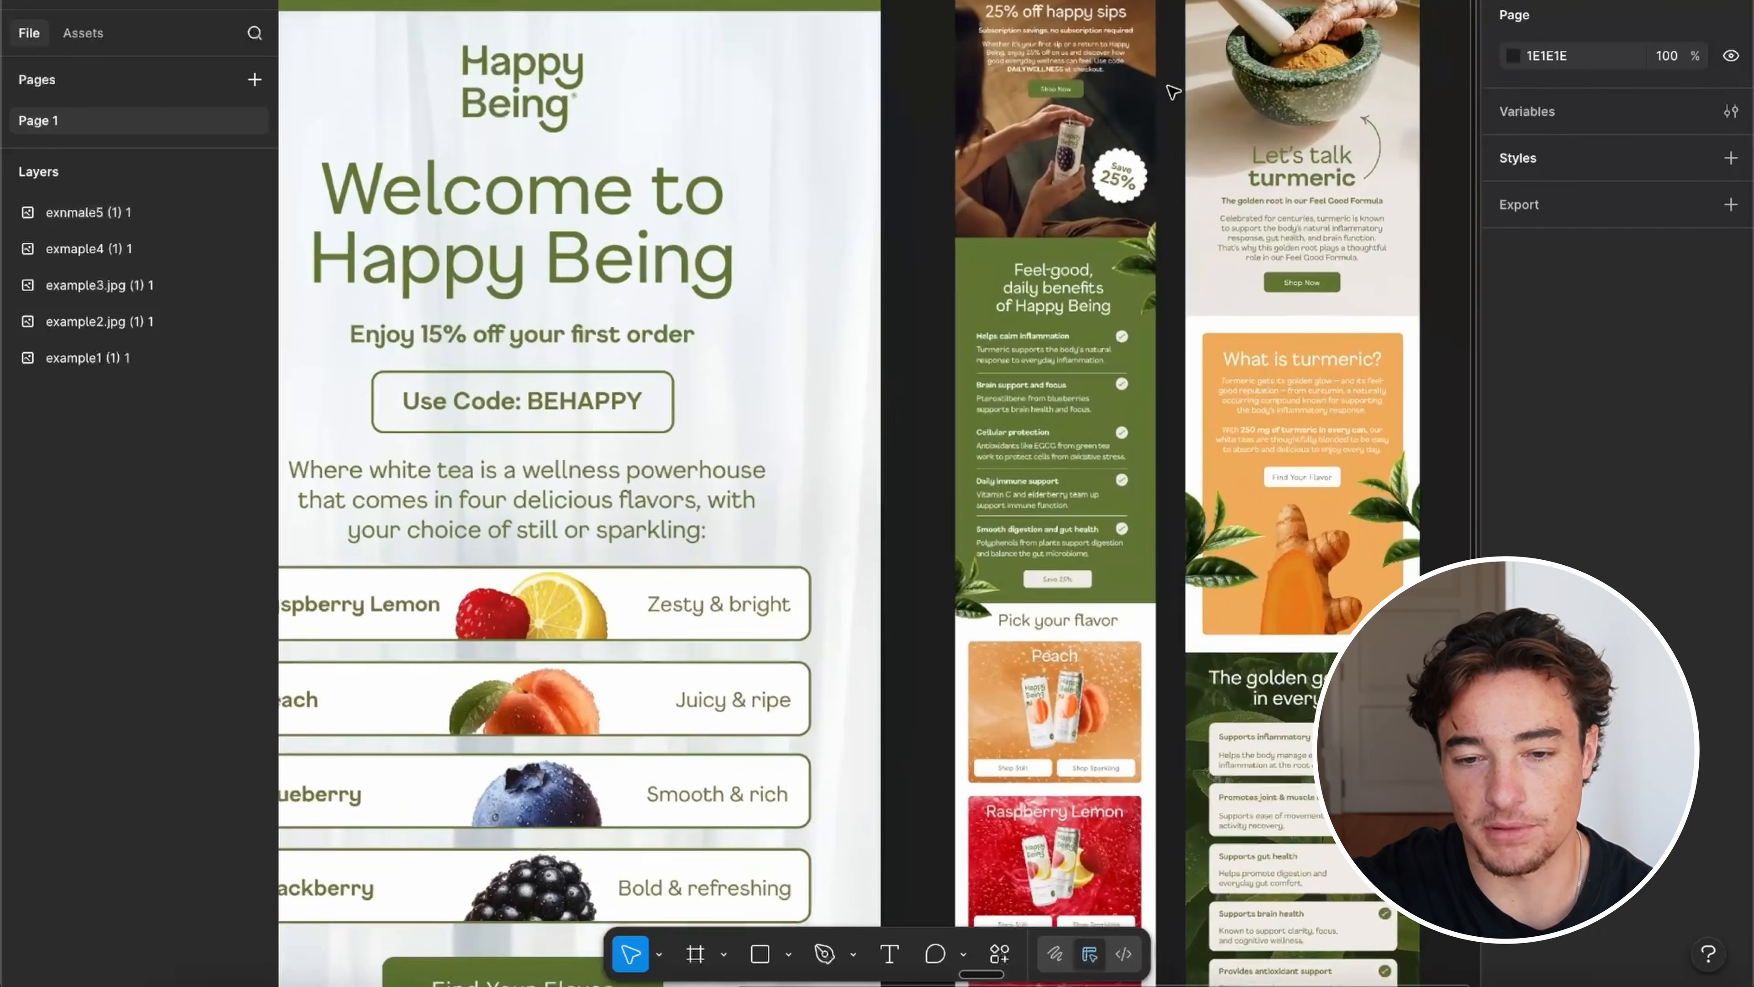
scroll(971, 47, up, 4)
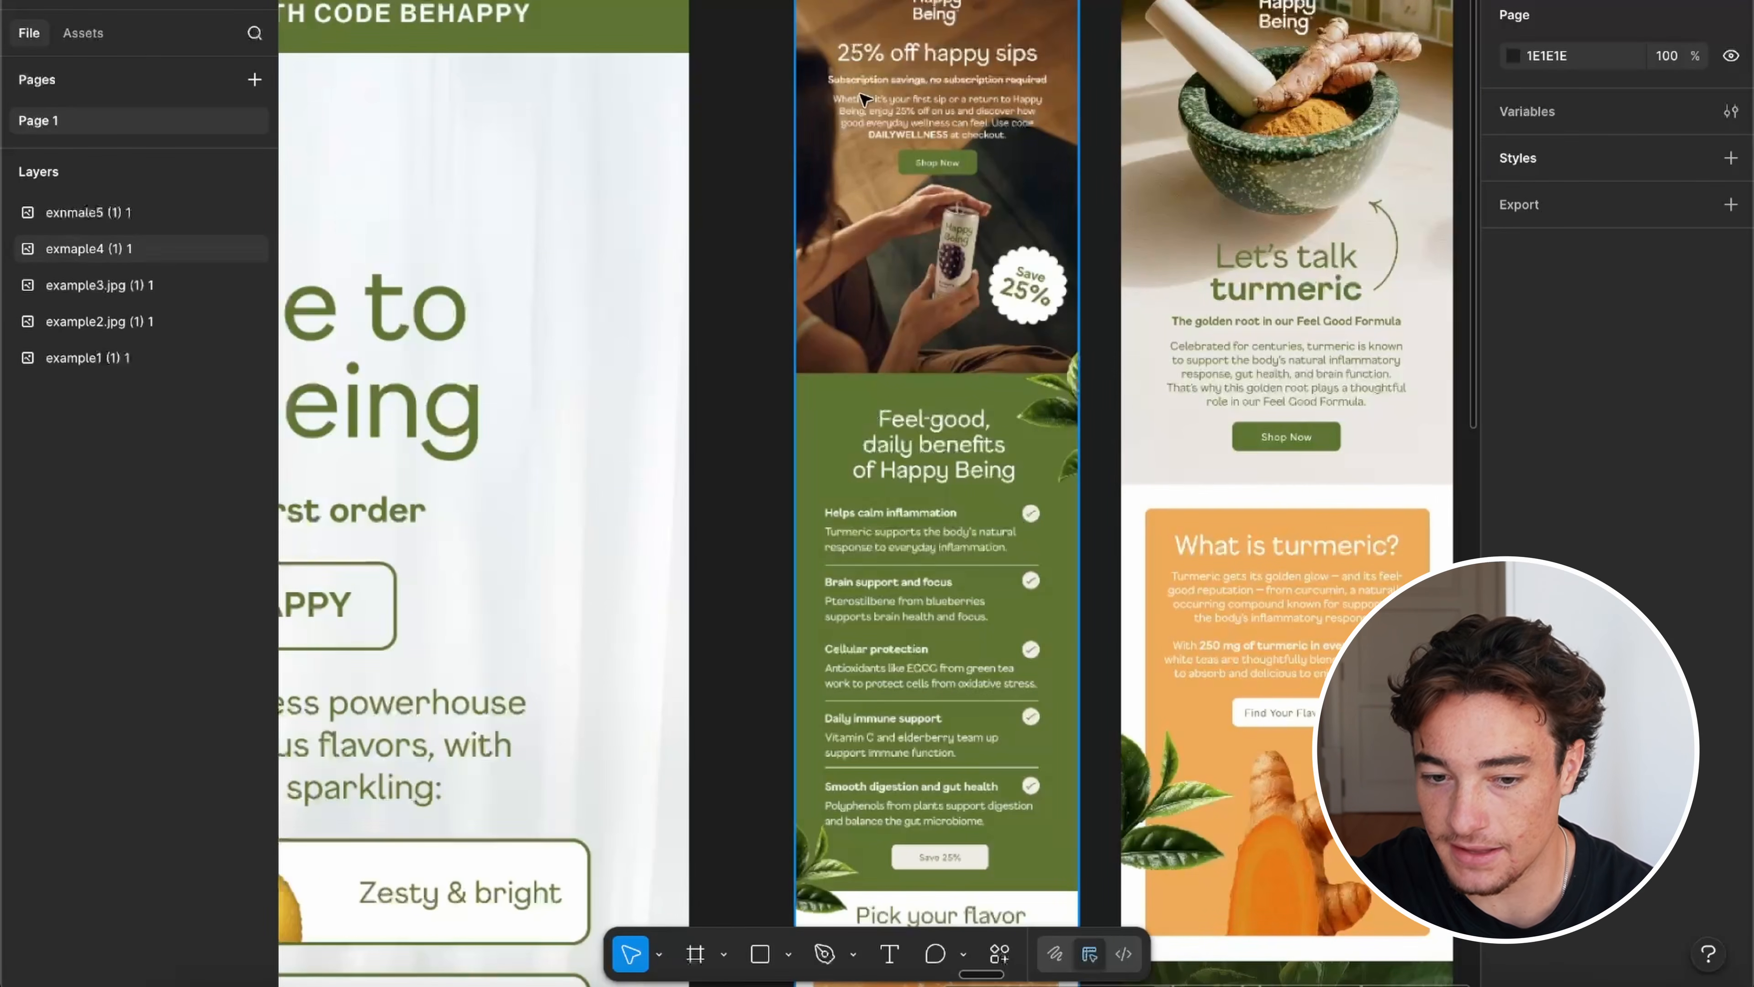
scroll(837, 287, down, 4)
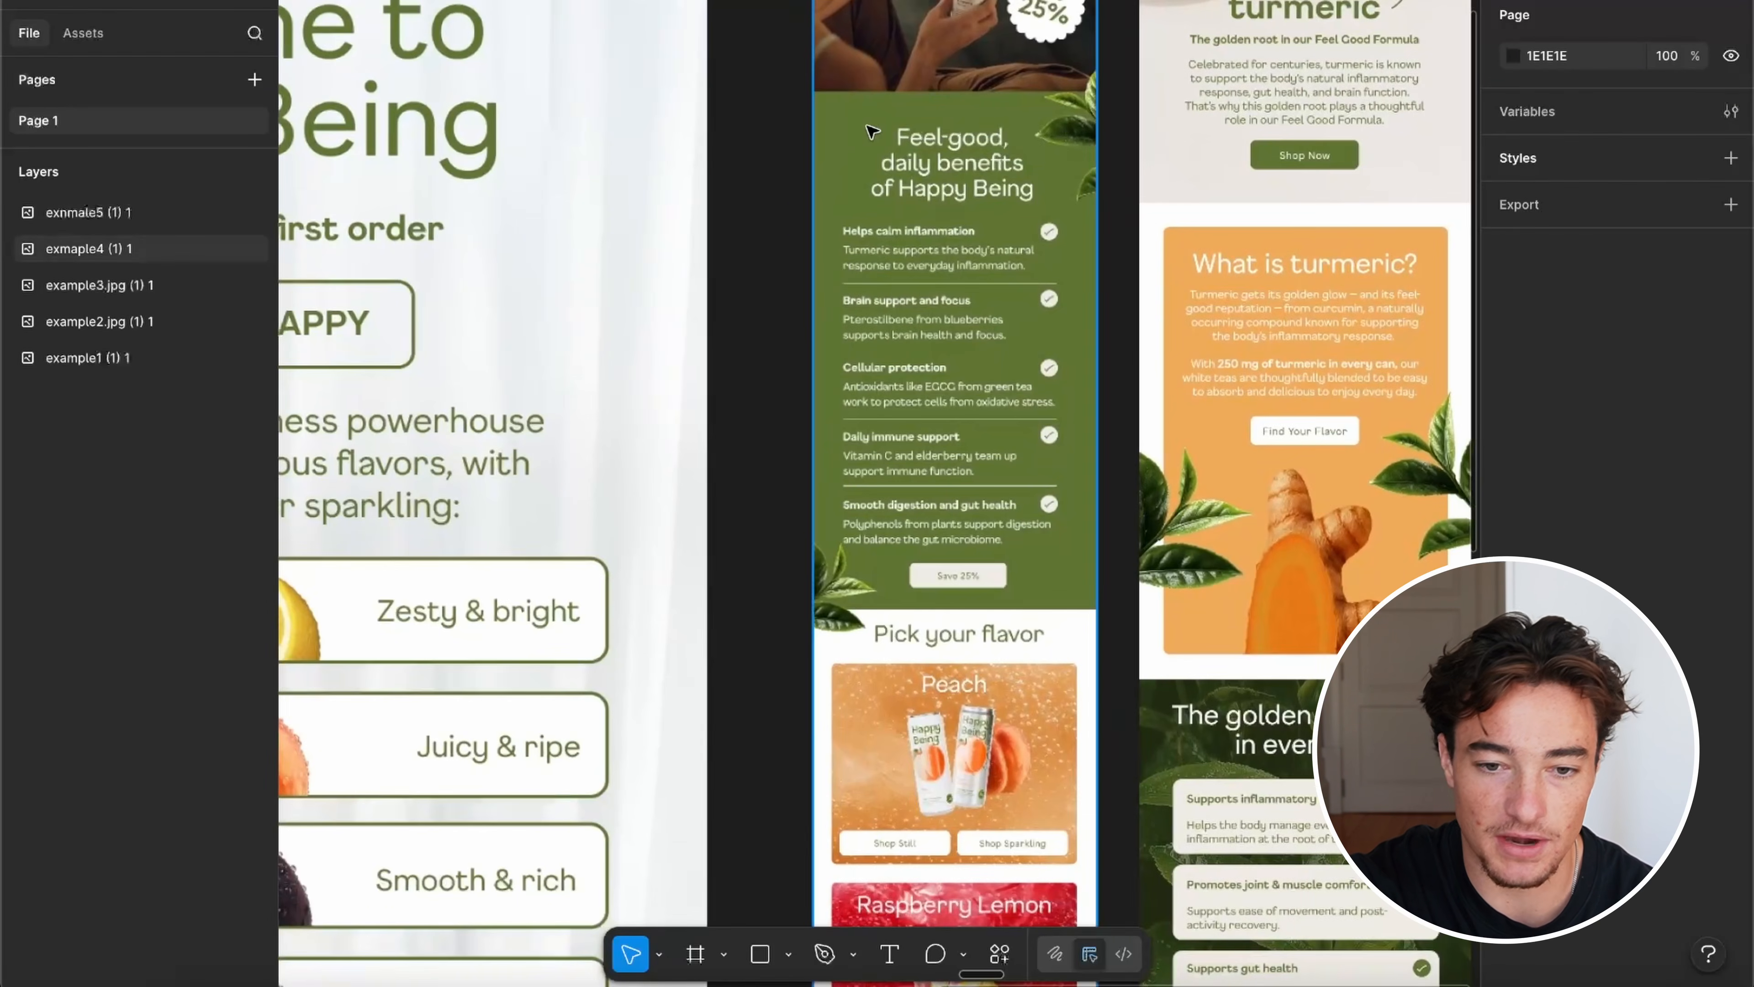
scroll(1068, 420, down, 2)
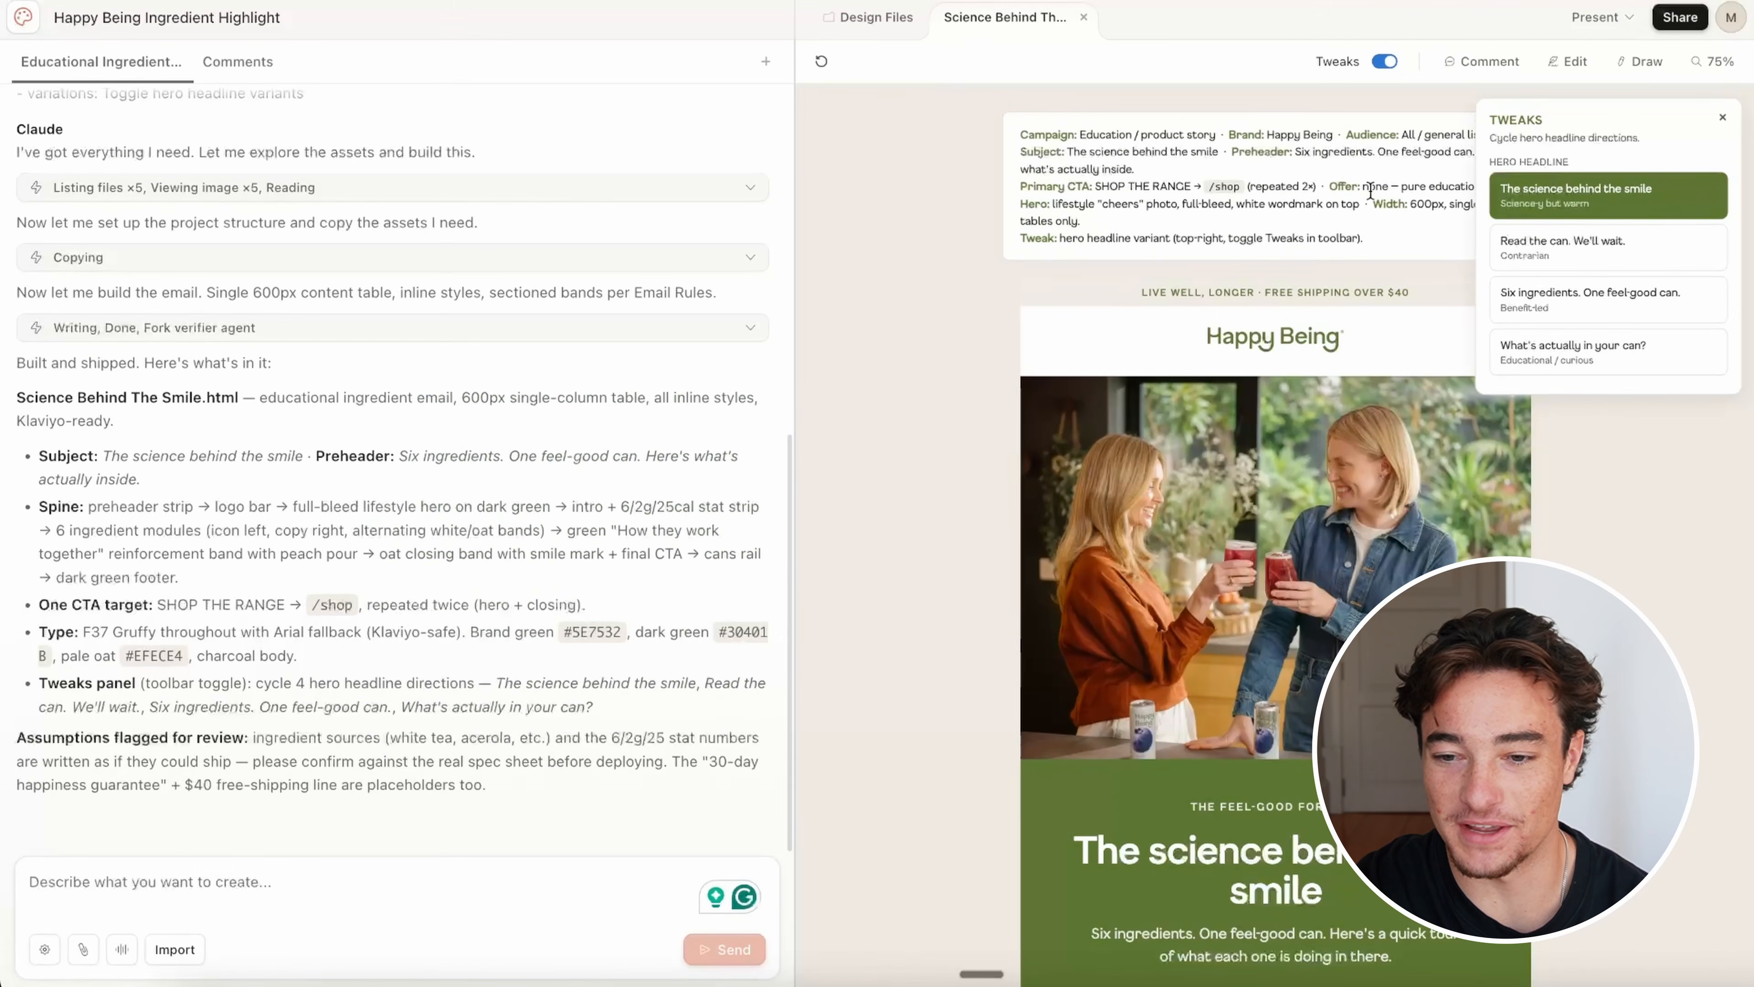
Step: Switch to Claude Design and skim the generated email from hero to the How they work together band, checking it against the submitted brief answers
scroll(1239, 413, down, 15)
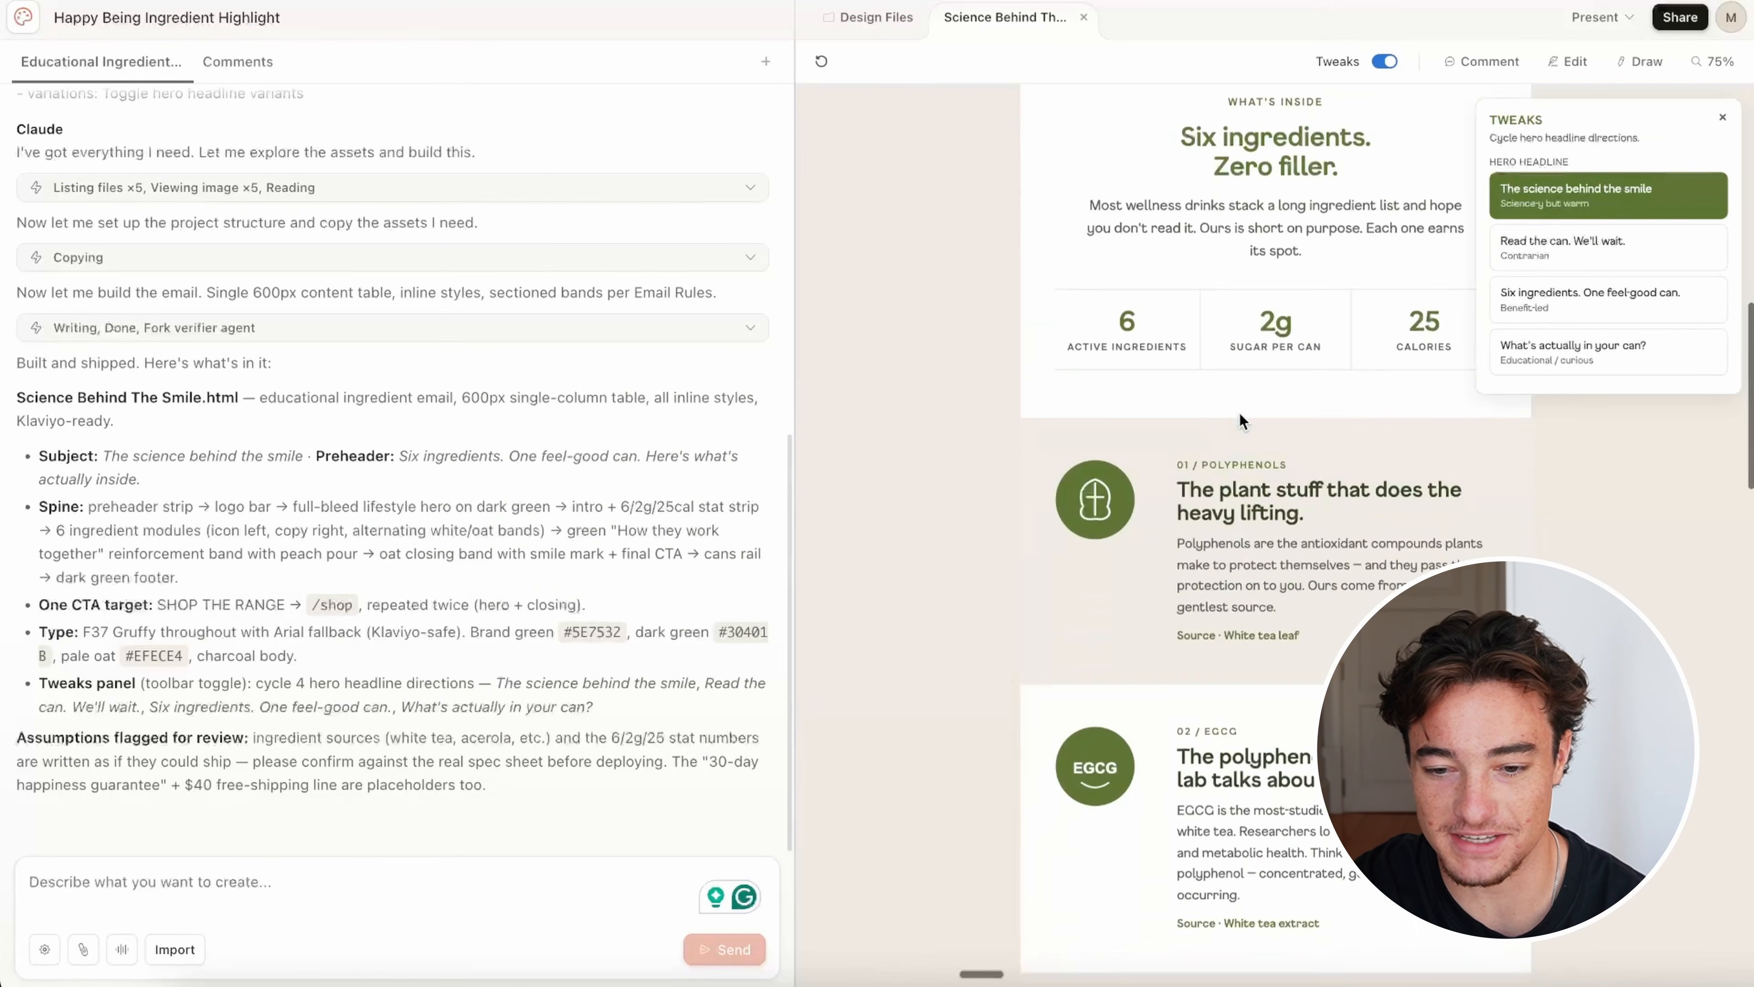
scroll(1239, 412, down, 15)
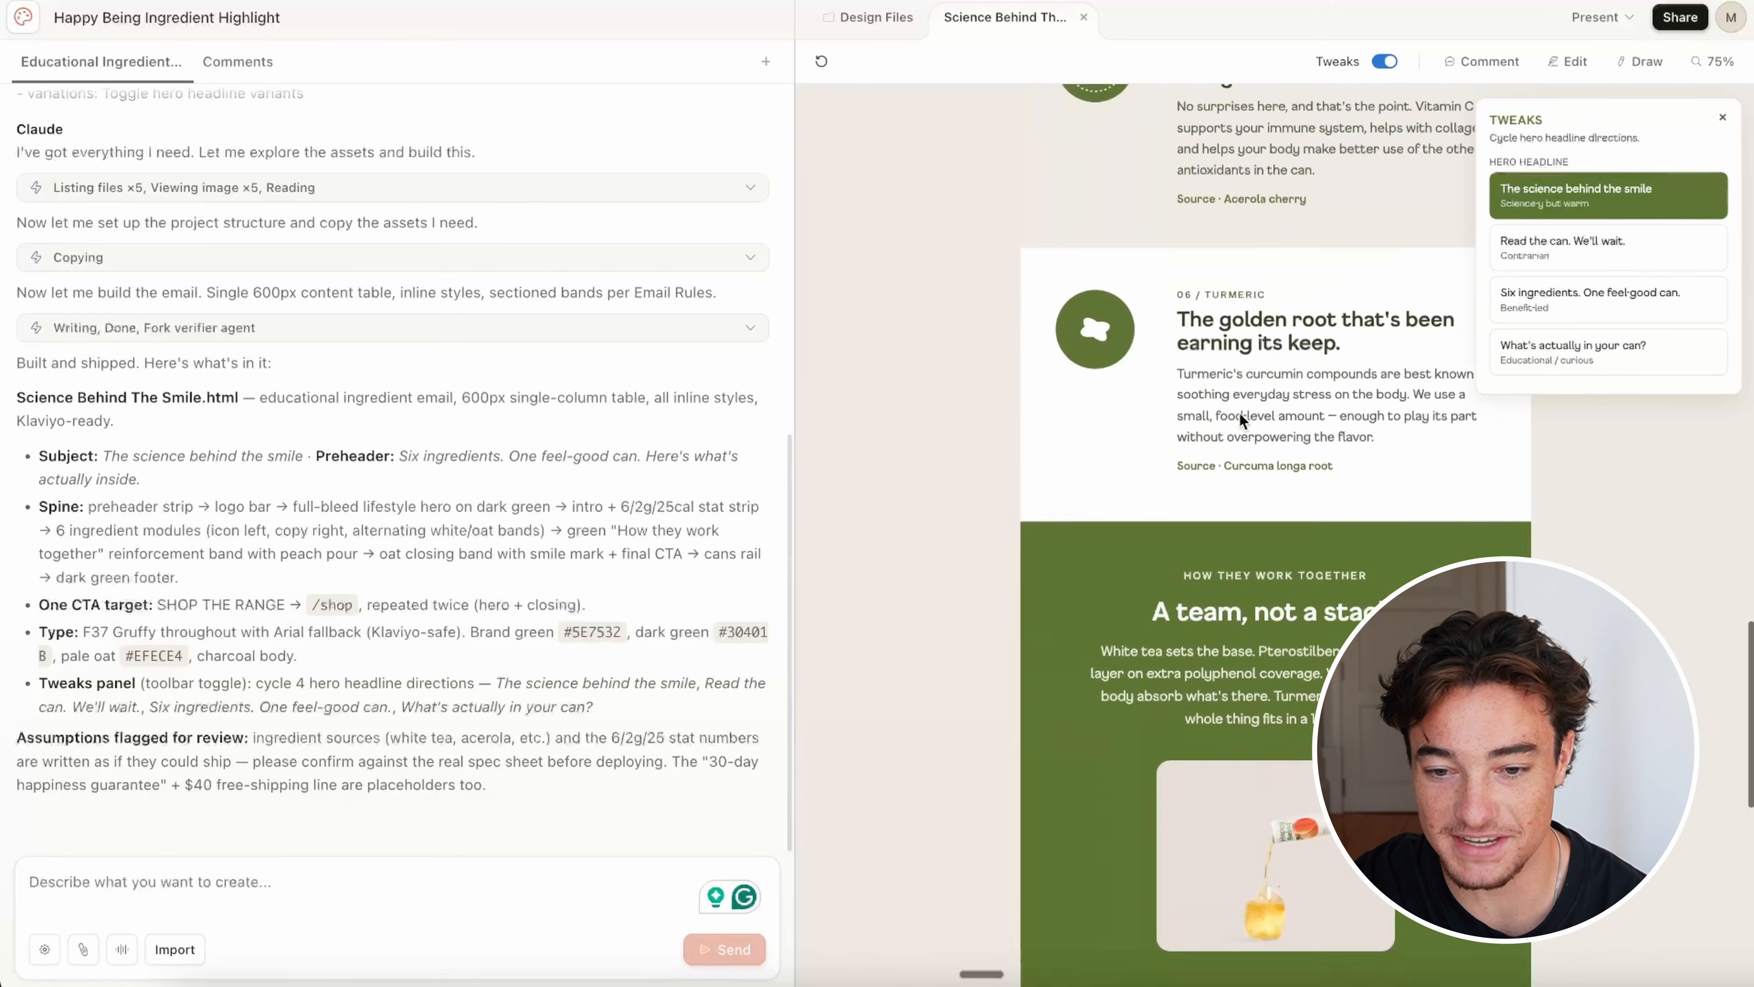
scroll(1238, 412, down, 5)
scroll(1238, 413, up, 20)
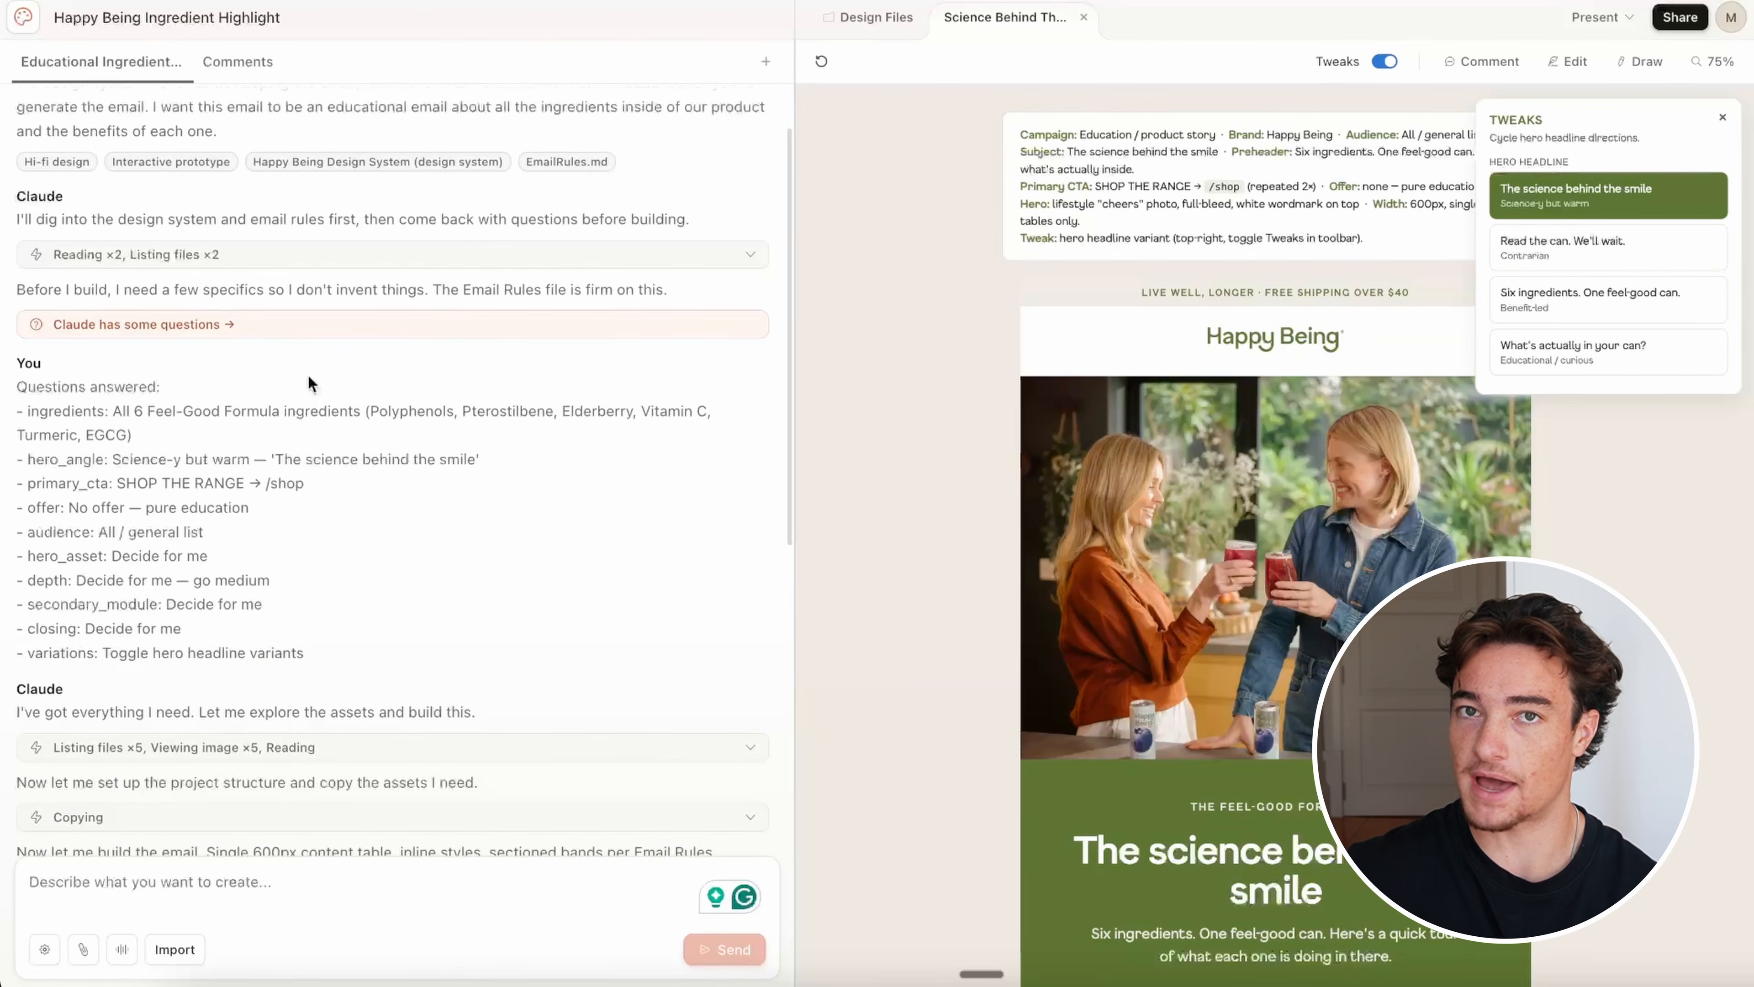
scroll(1115, 608, down, 10)
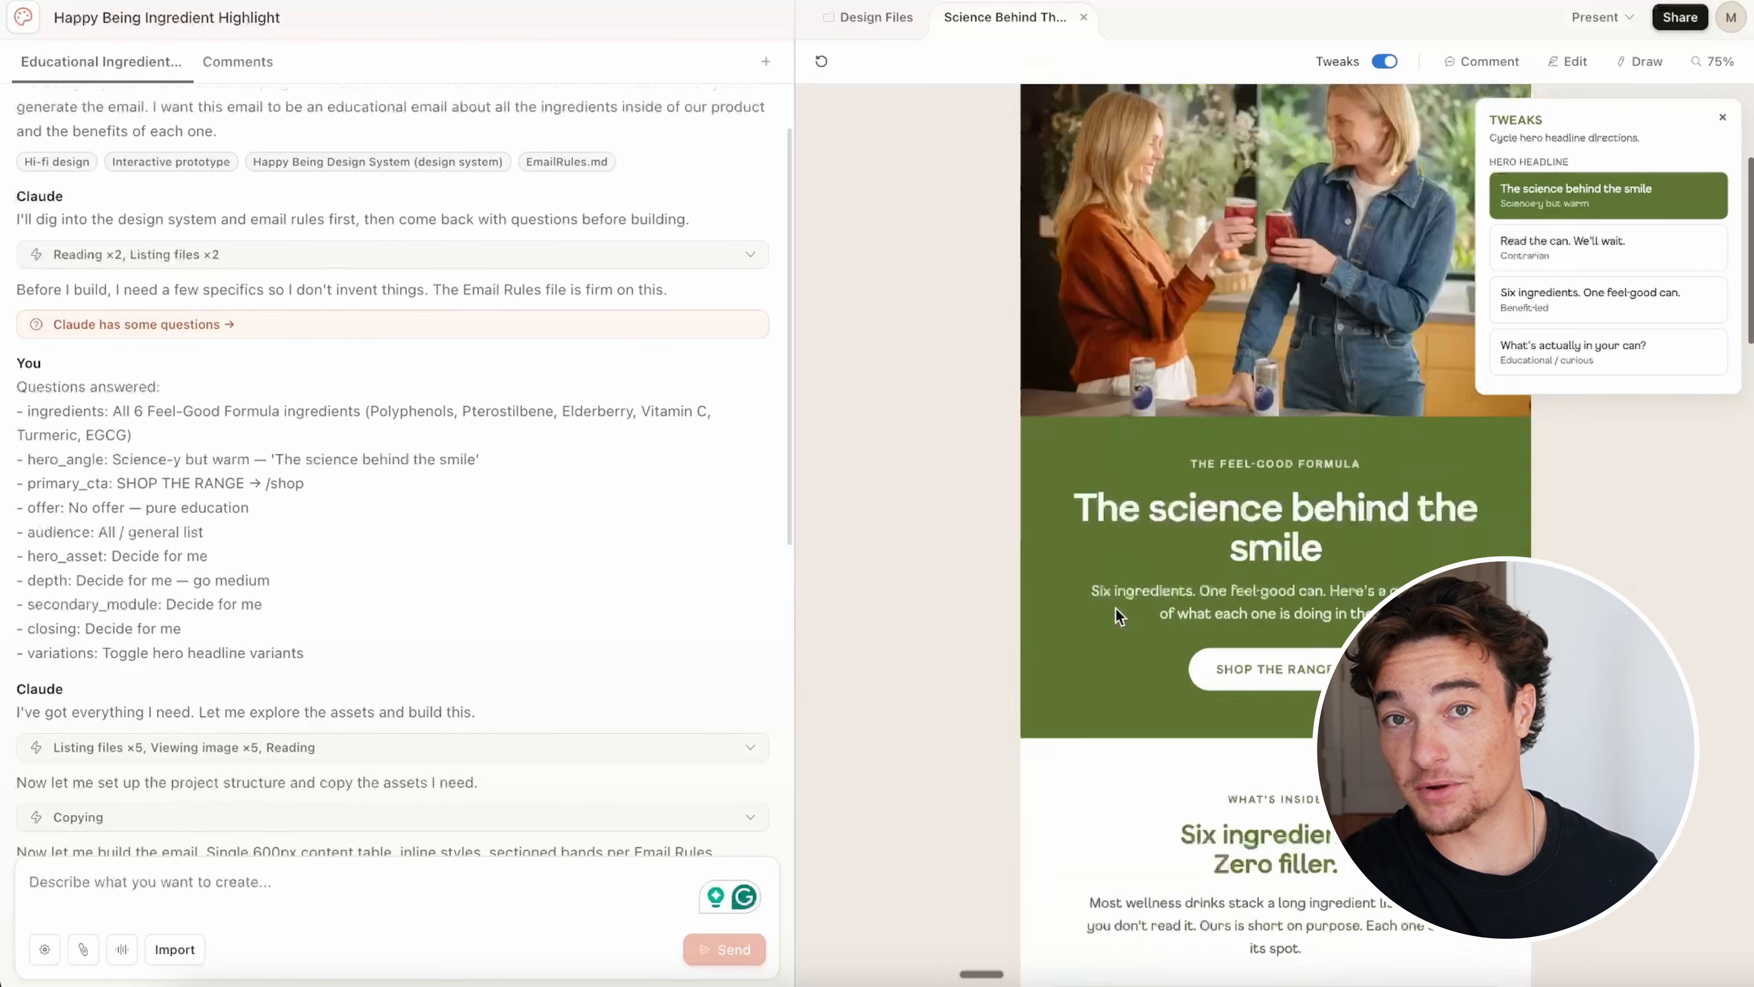
scroll(1115, 608, up, 5)
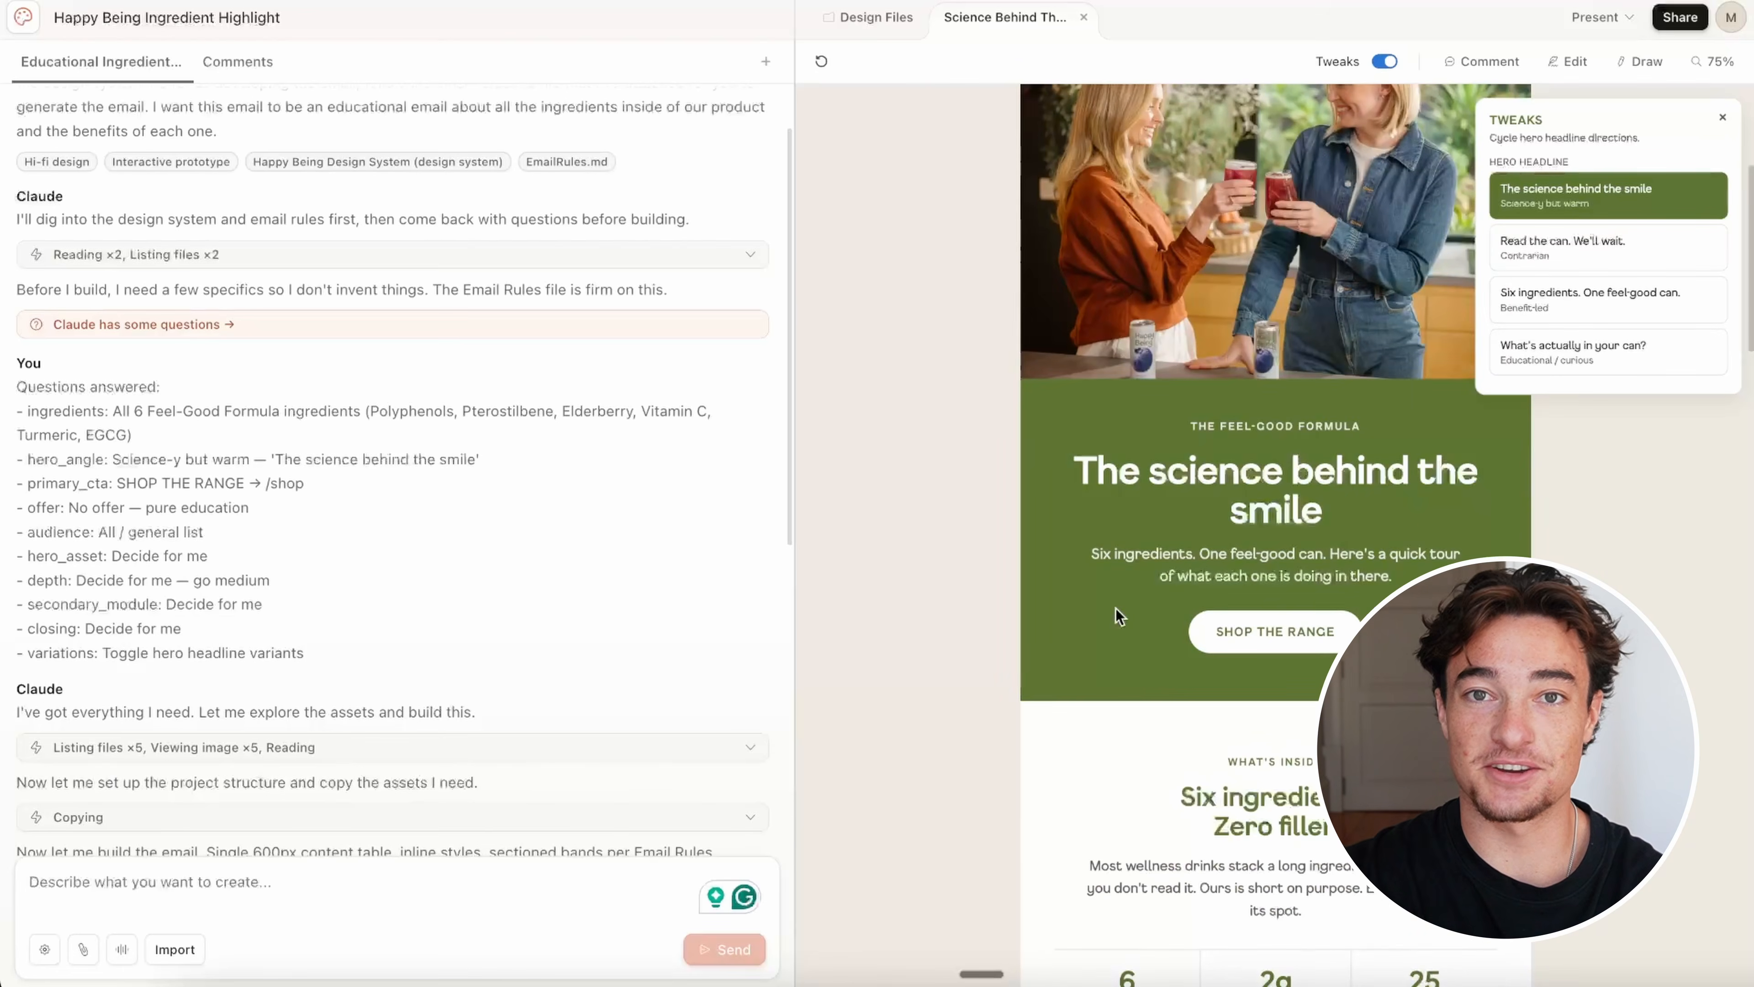
scroll(1157, 622, up, 5)
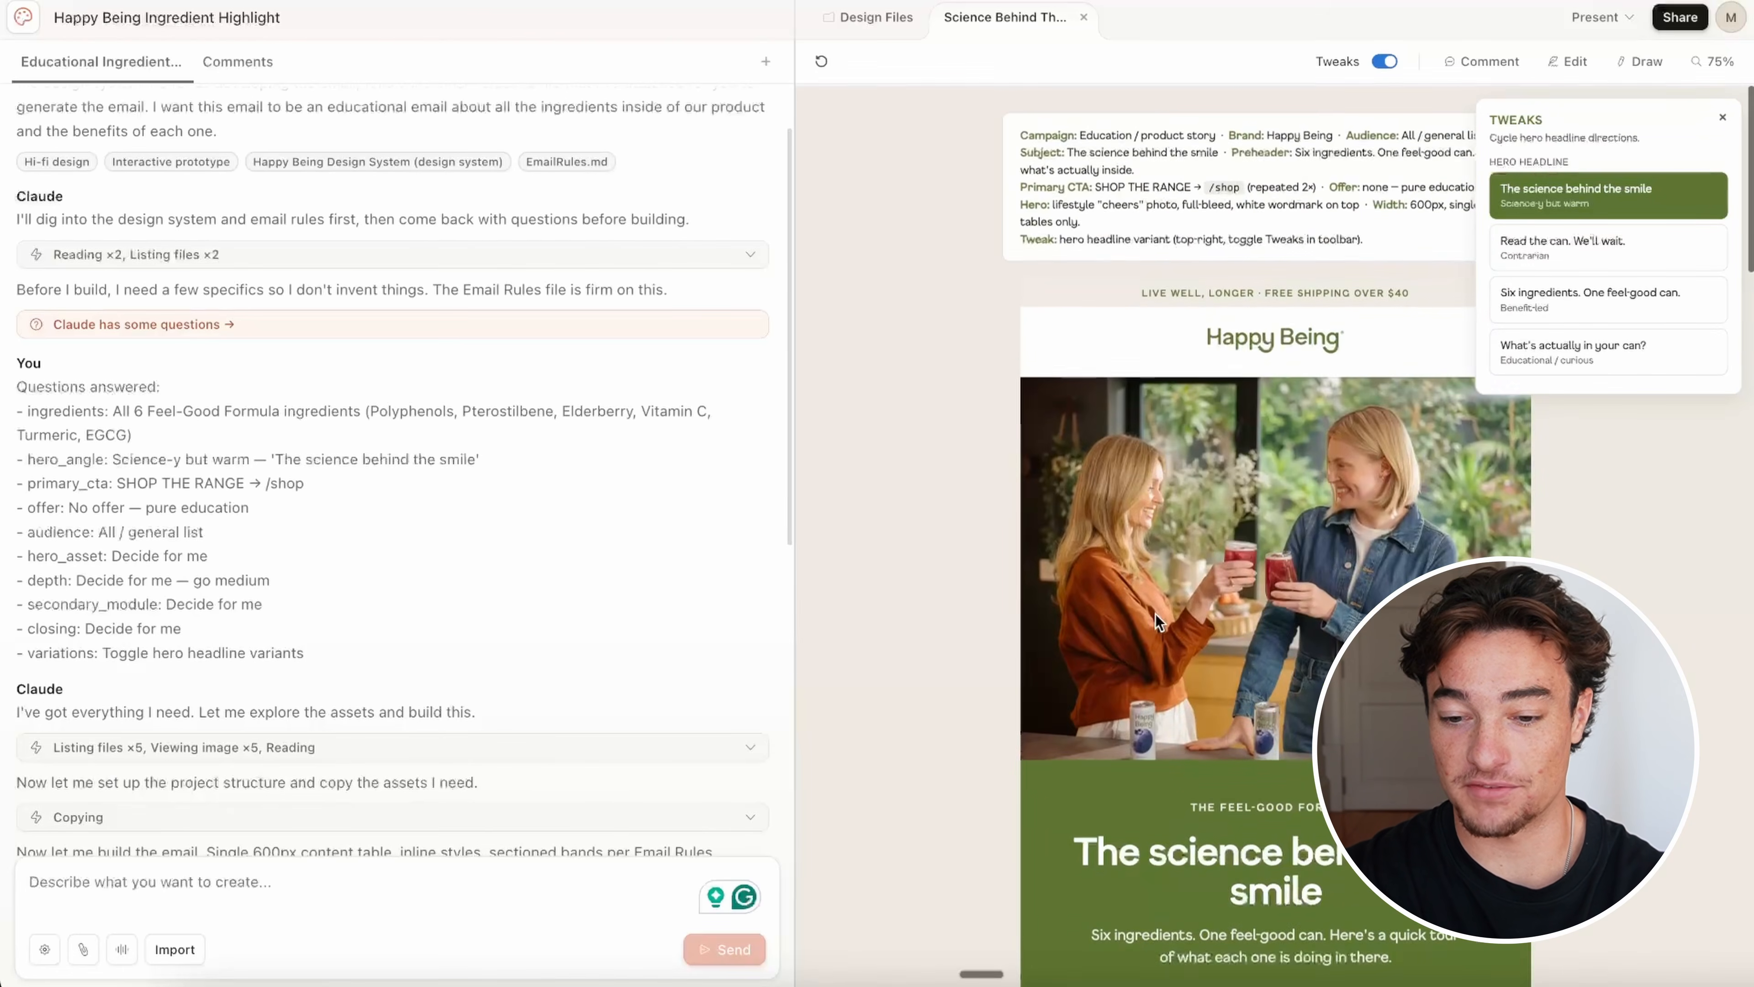
scroll(1217, 394, down, 1)
scroll(1217, 394, down, 8)
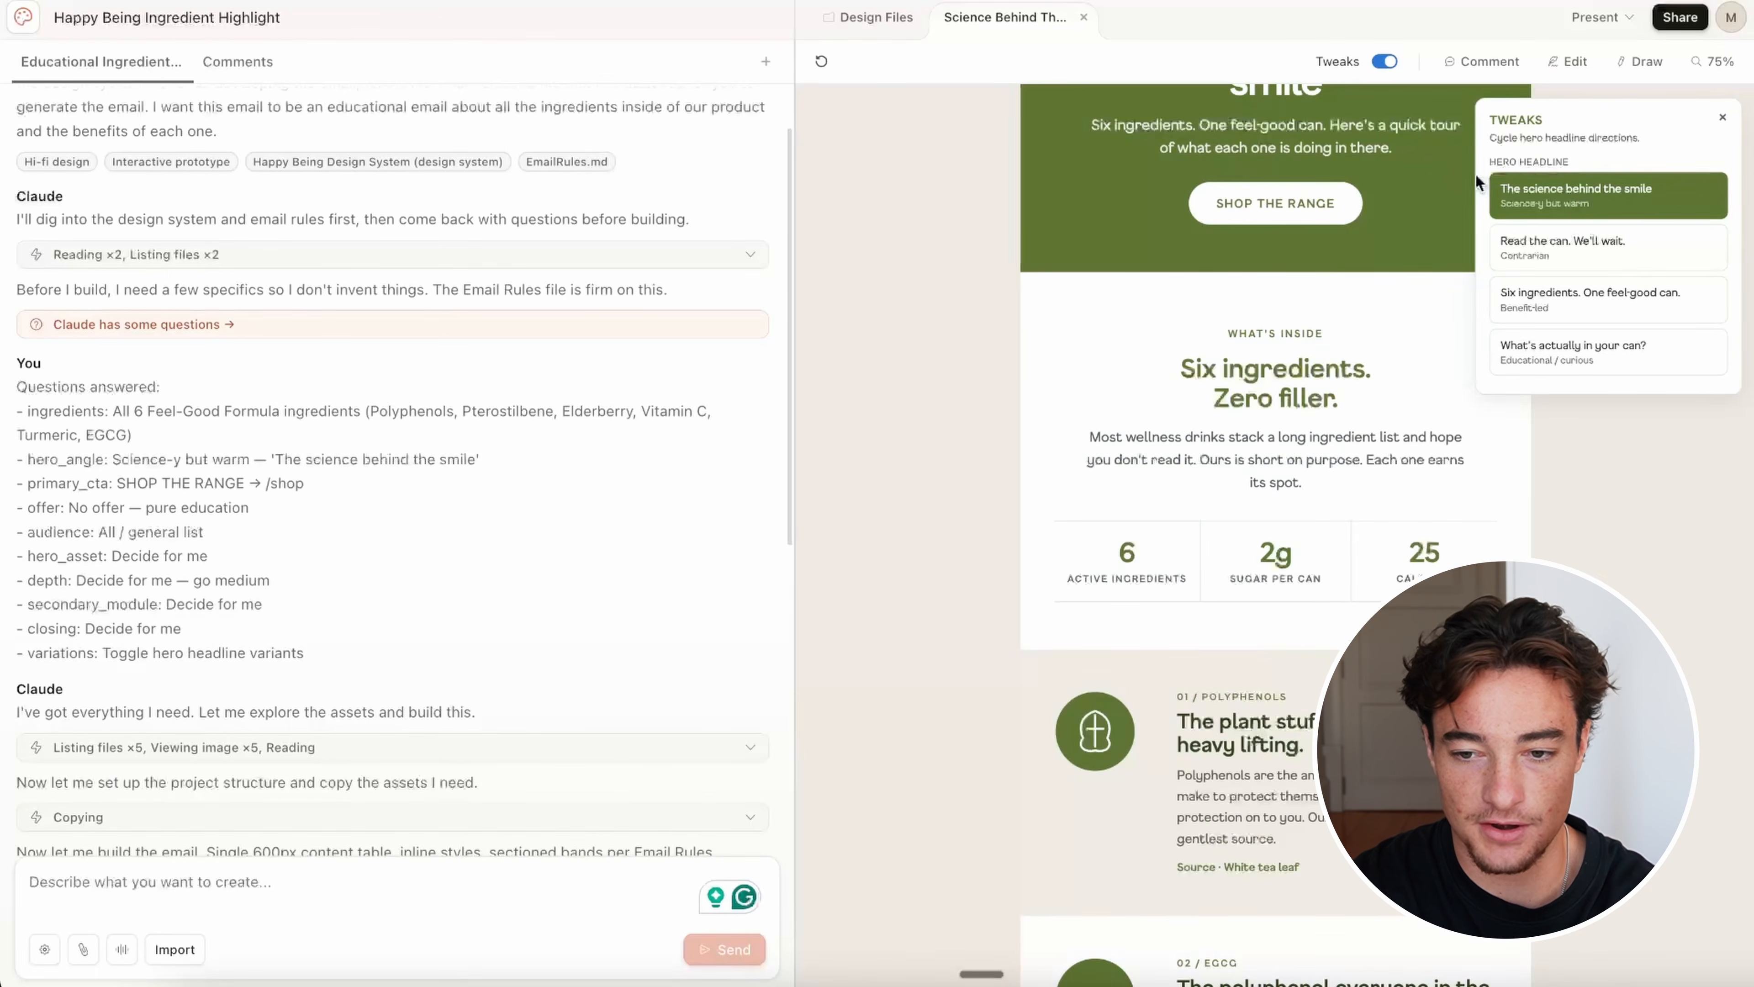
scroll(737, 416, down, 8)
scroll(1358, 421, up, 8)
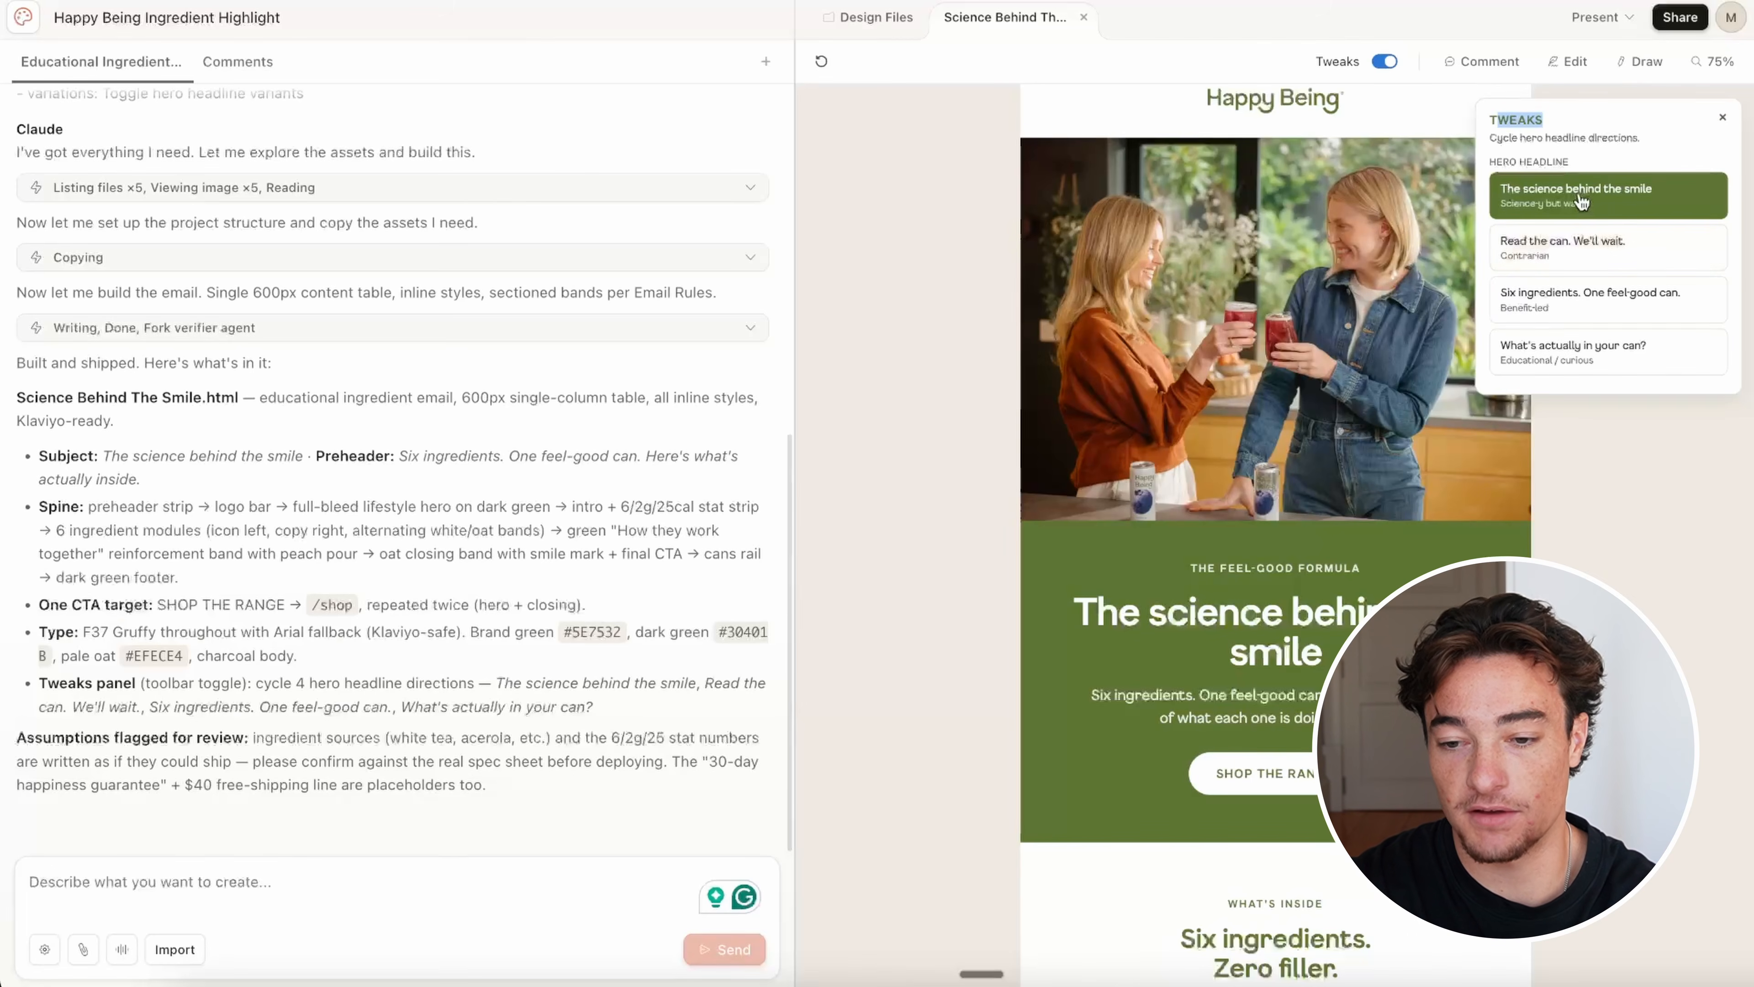
Step: Preview all four hero headline variants in the generated email, ending back on The science behind the smile
click(1573, 170)
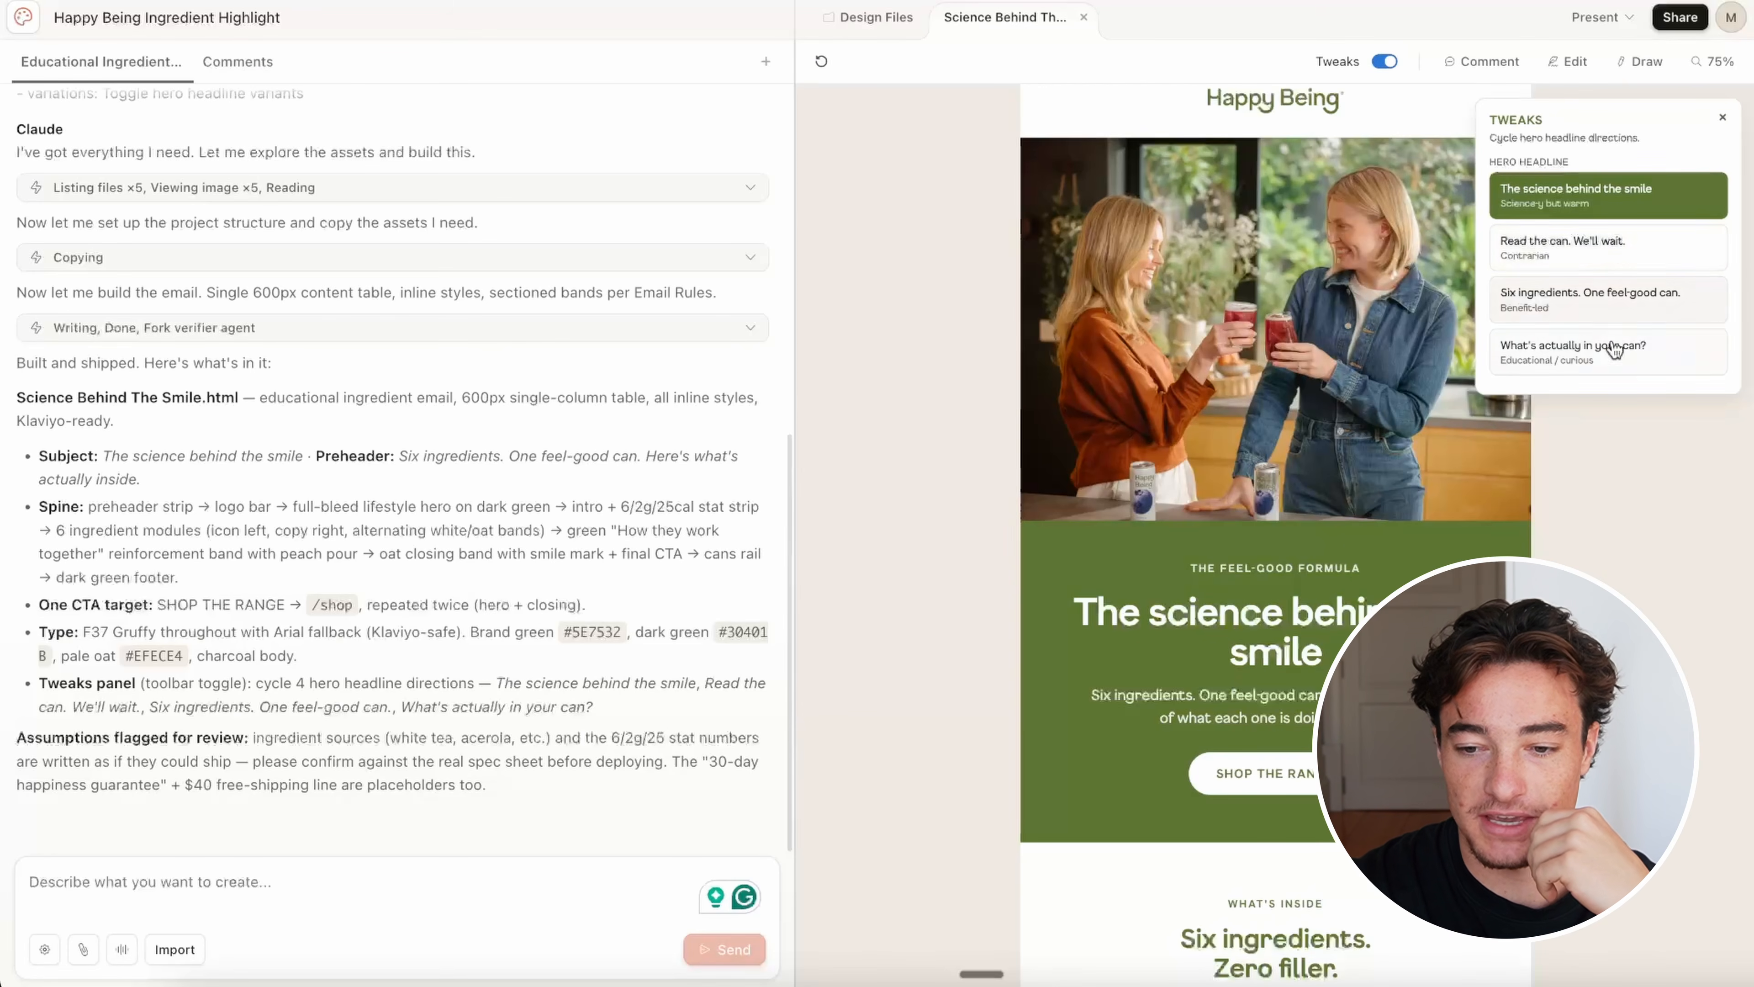
click(1612, 256)
click(1609, 298)
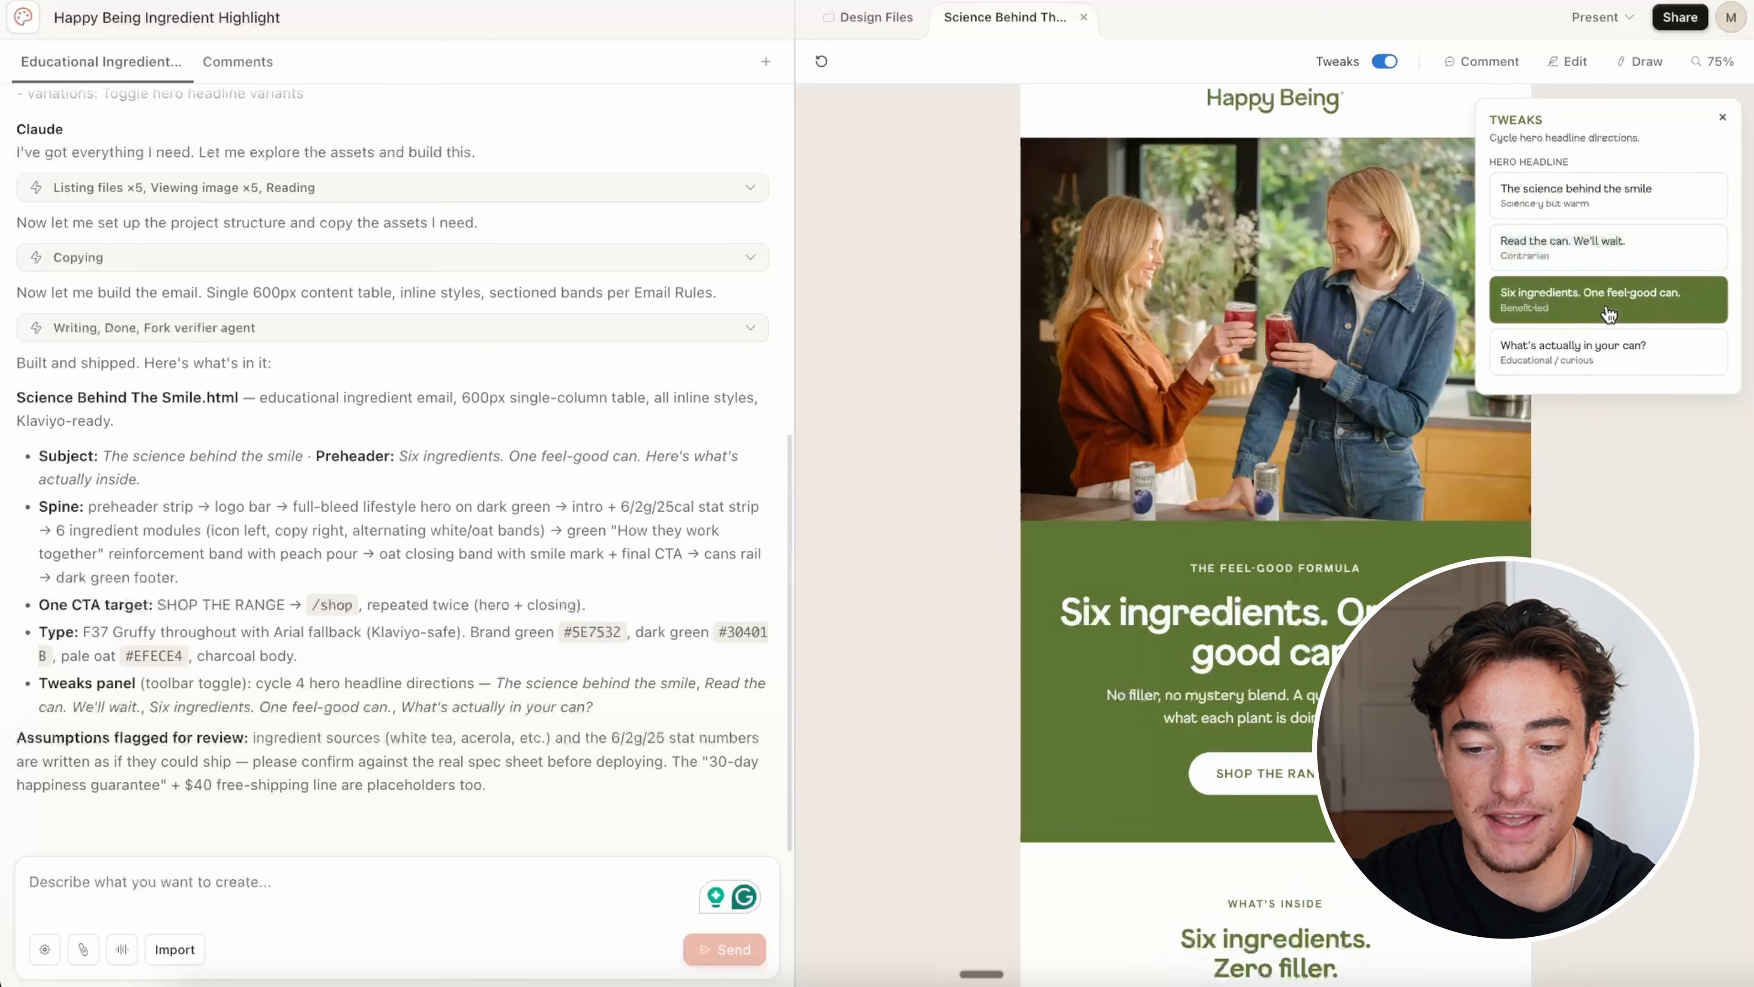
click(1589, 370)
click(1571, 293)
click(1544, 243)
click(1549, 187)
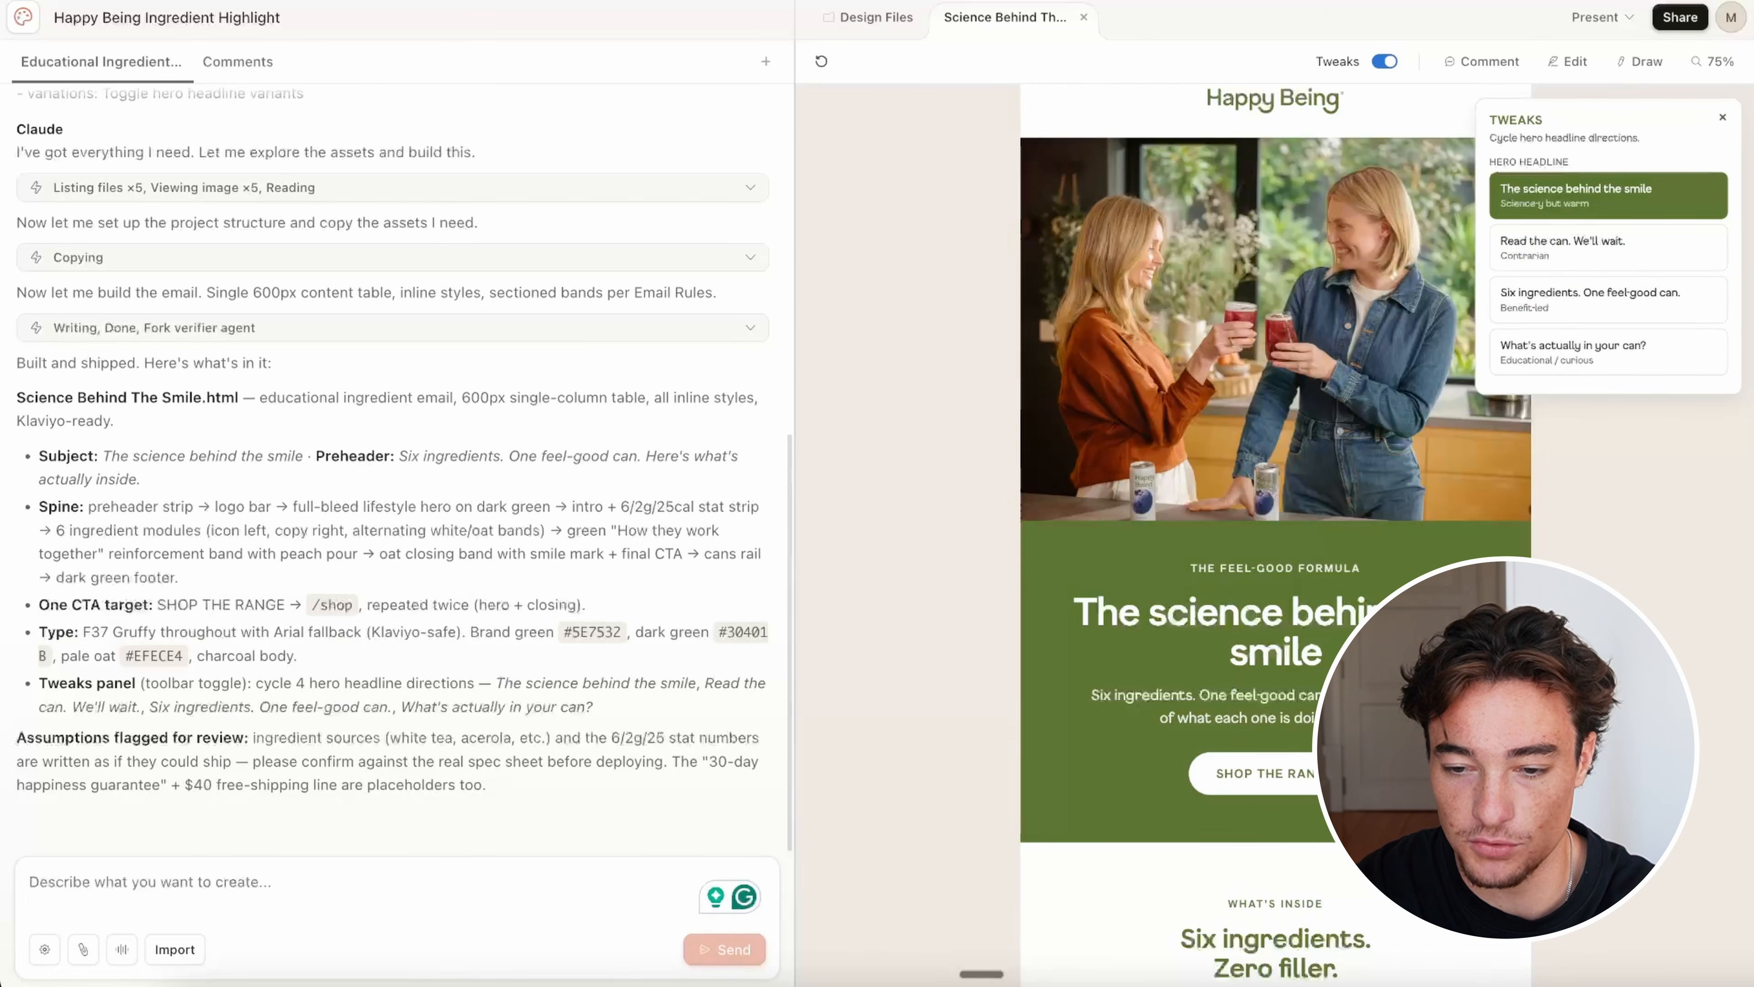
Step: Preview the three alternative hero headlines again, then check Read the can. We'll wait. against the Six ingredients. Zero filler. section below it
click(1562, 245)
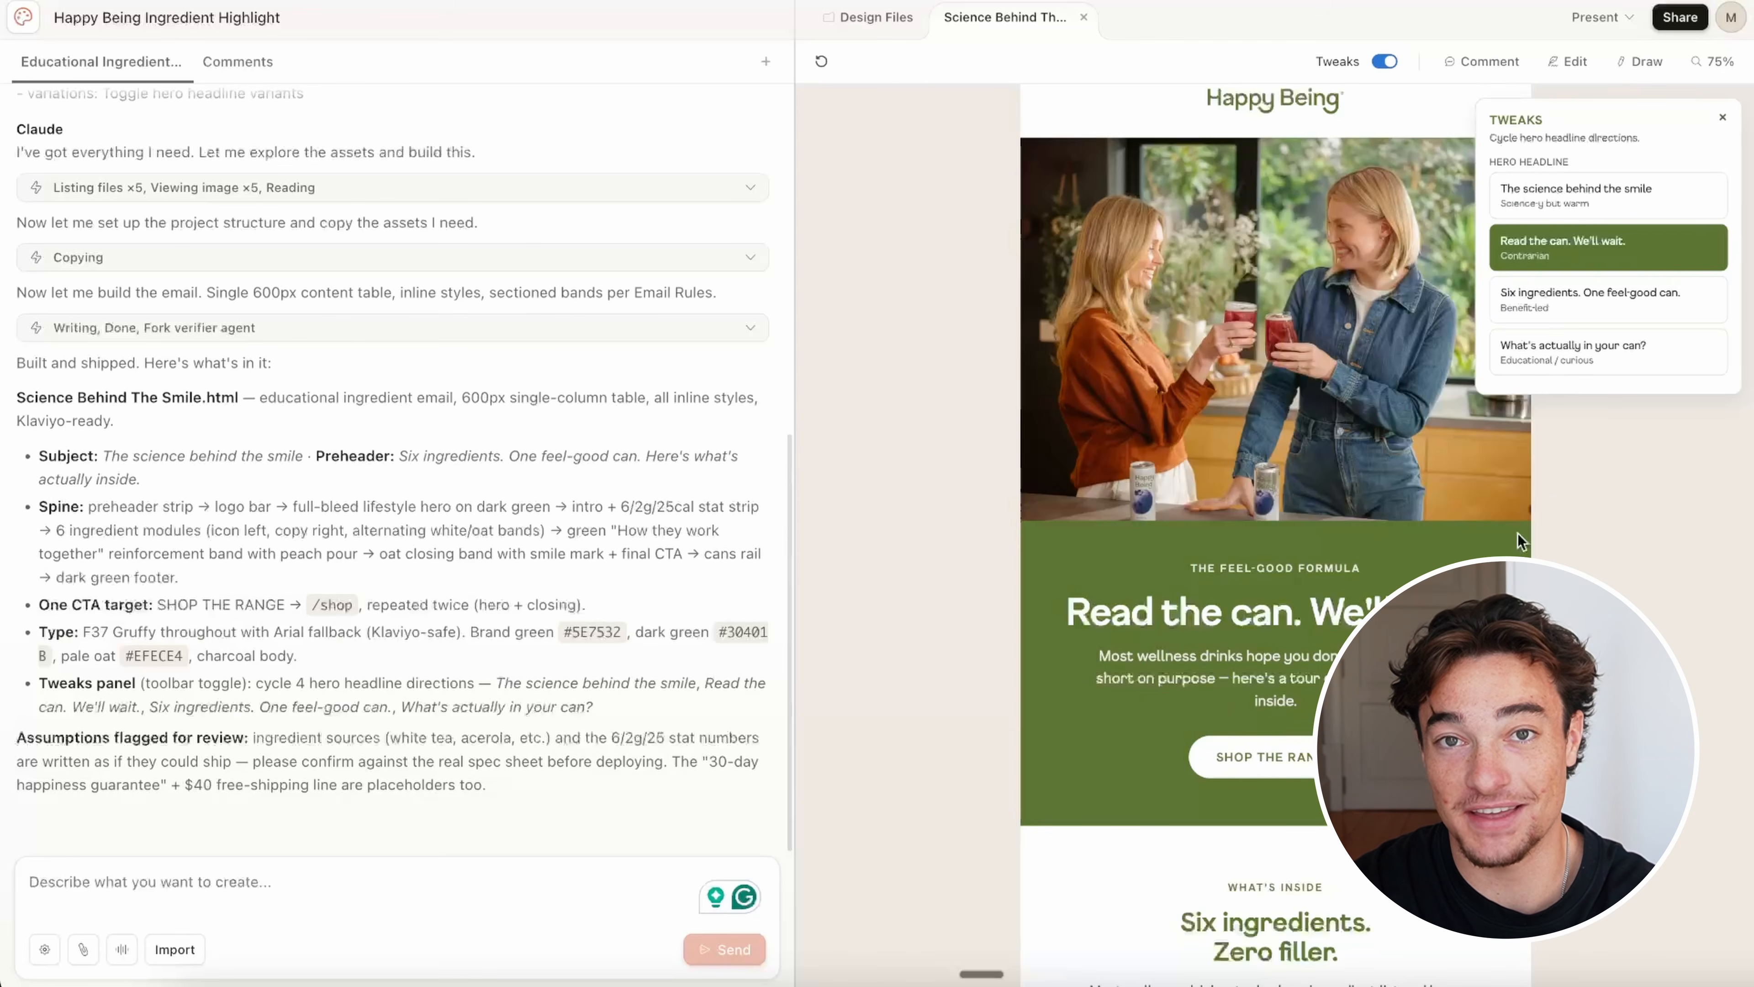
click(1658, 314)
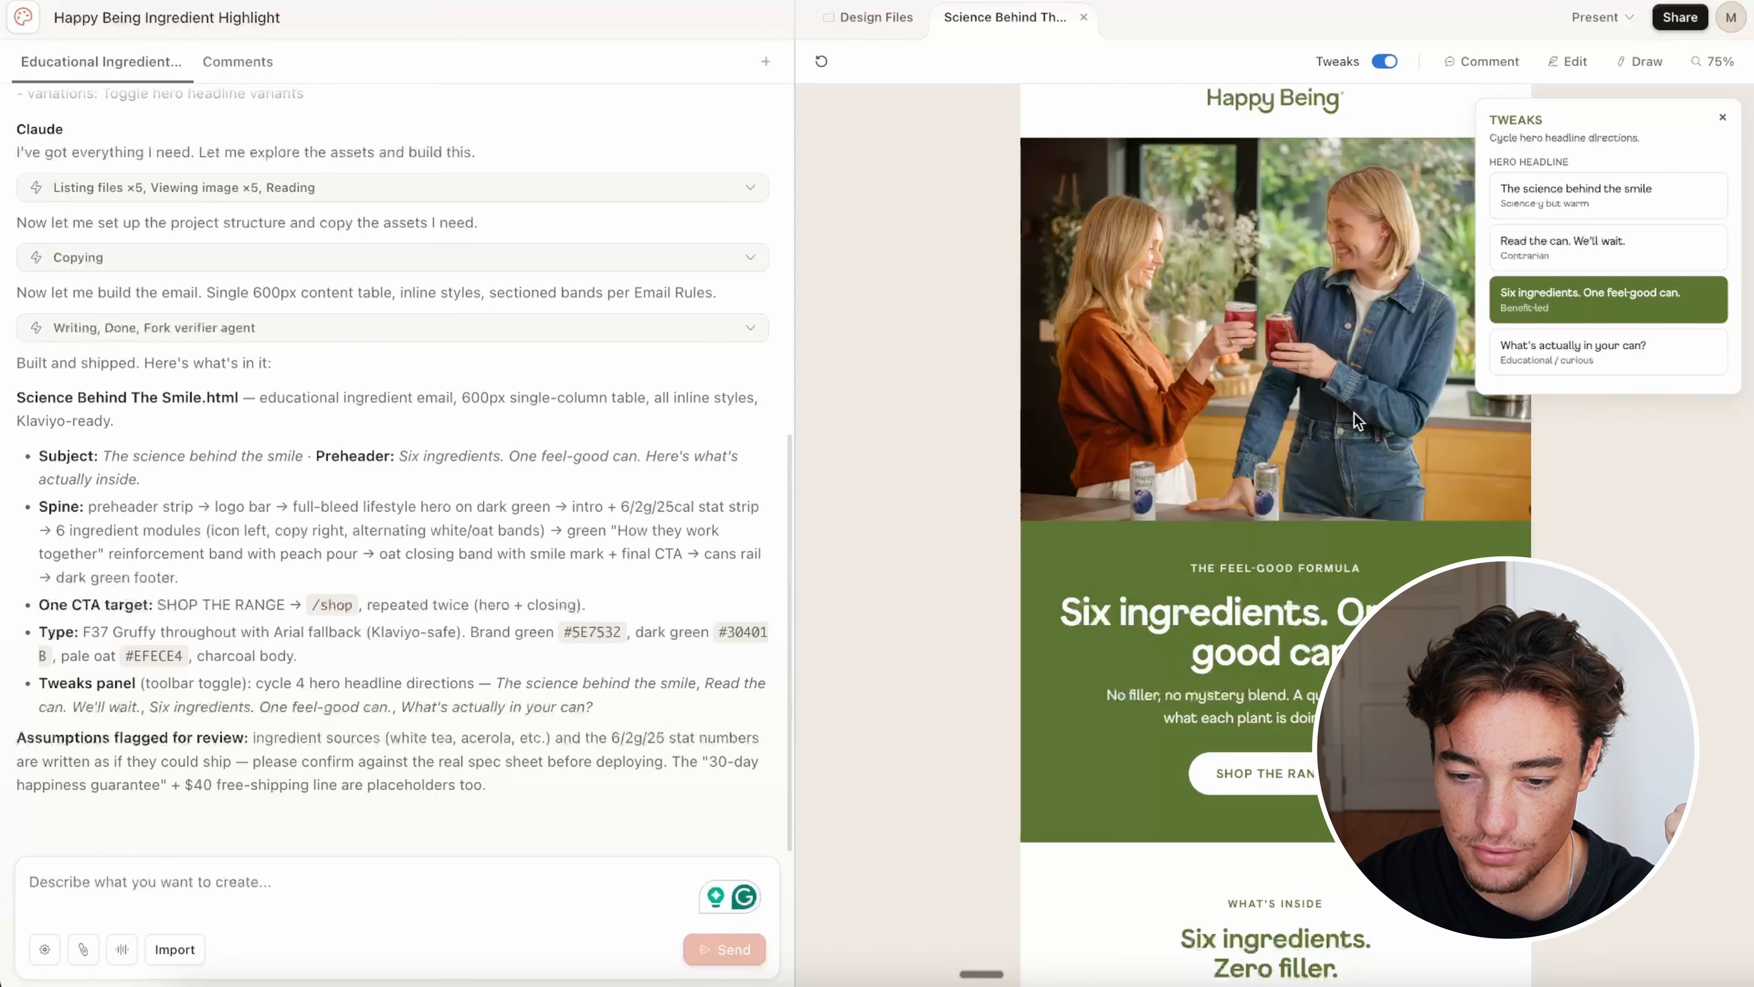
click(1561, 350)
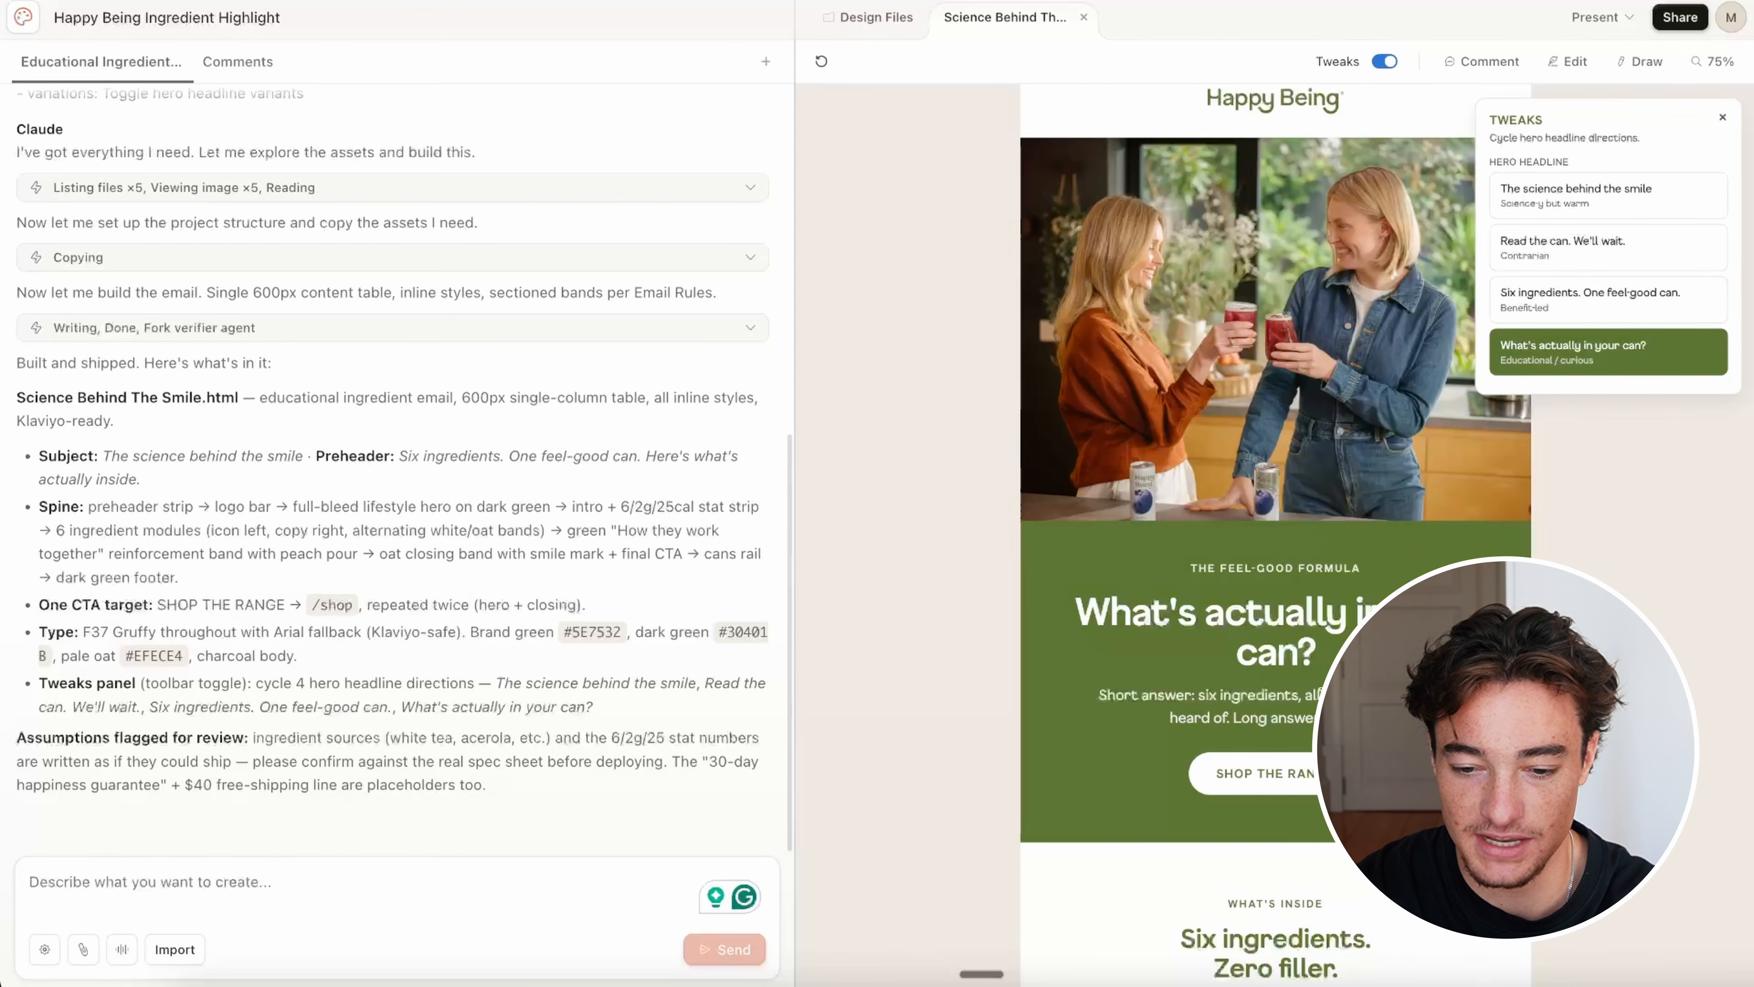
click(1513, 246)
scroll(1424, 506, down, 5)
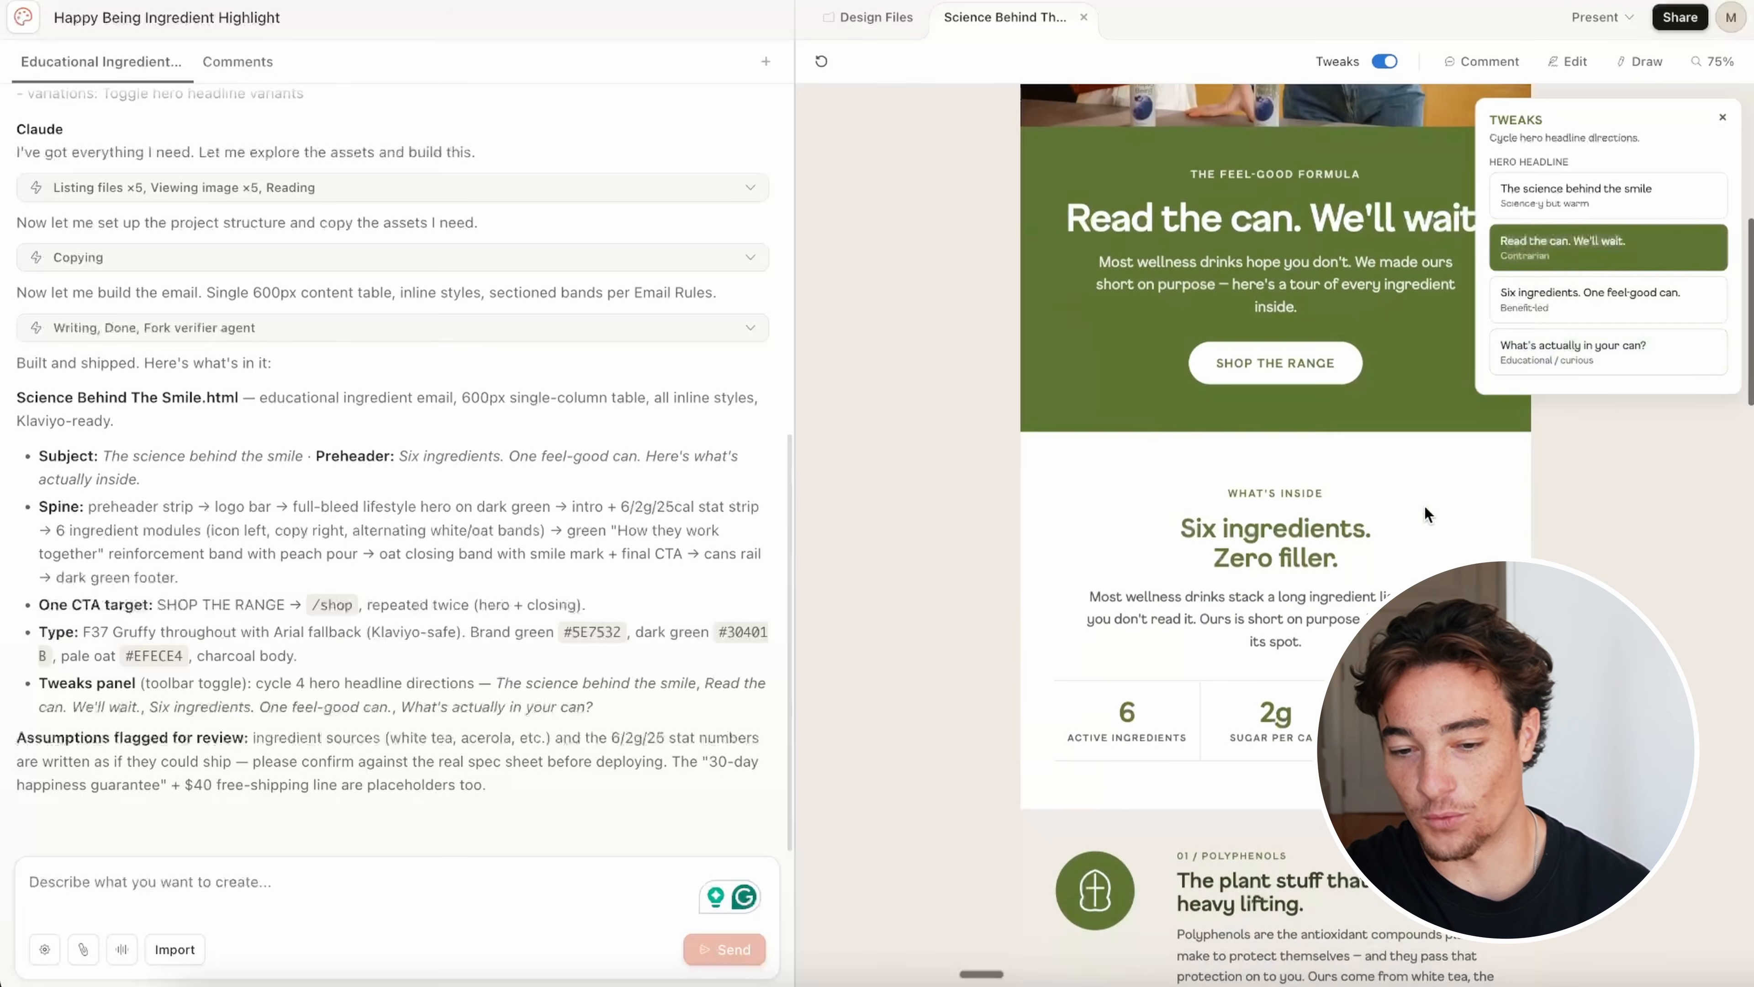
scroll(1424, 506, down, 1)
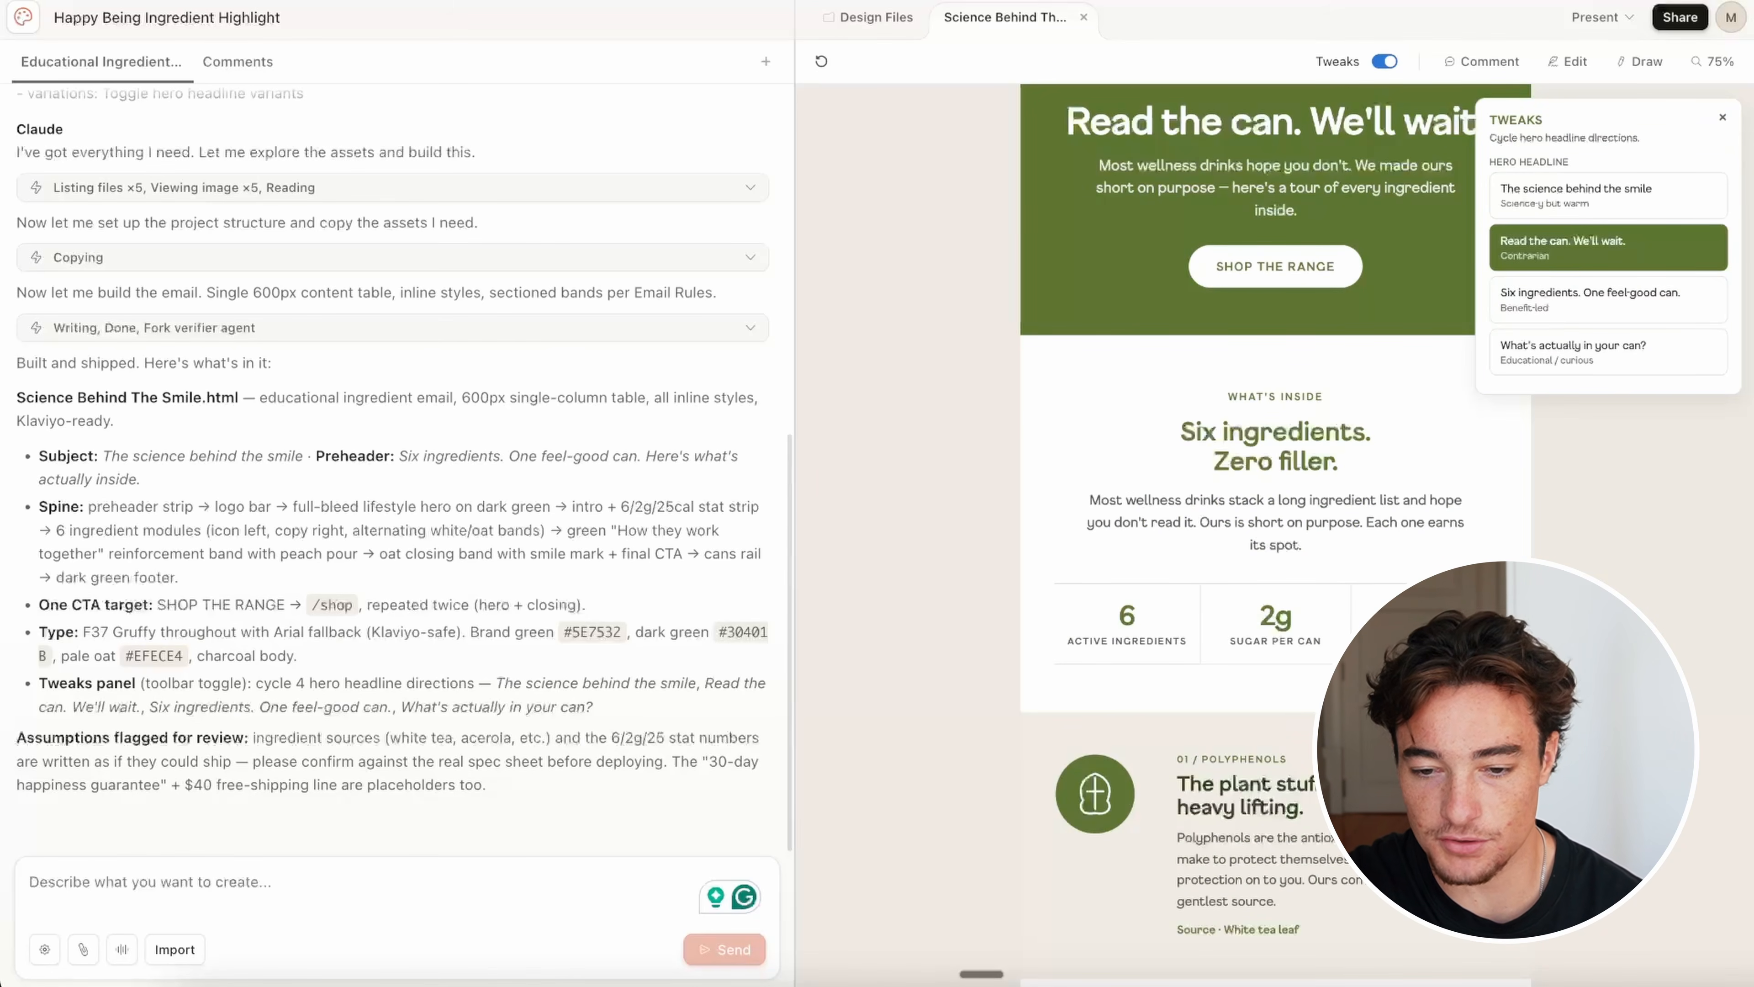
scroll(1338, 558, down, 1)
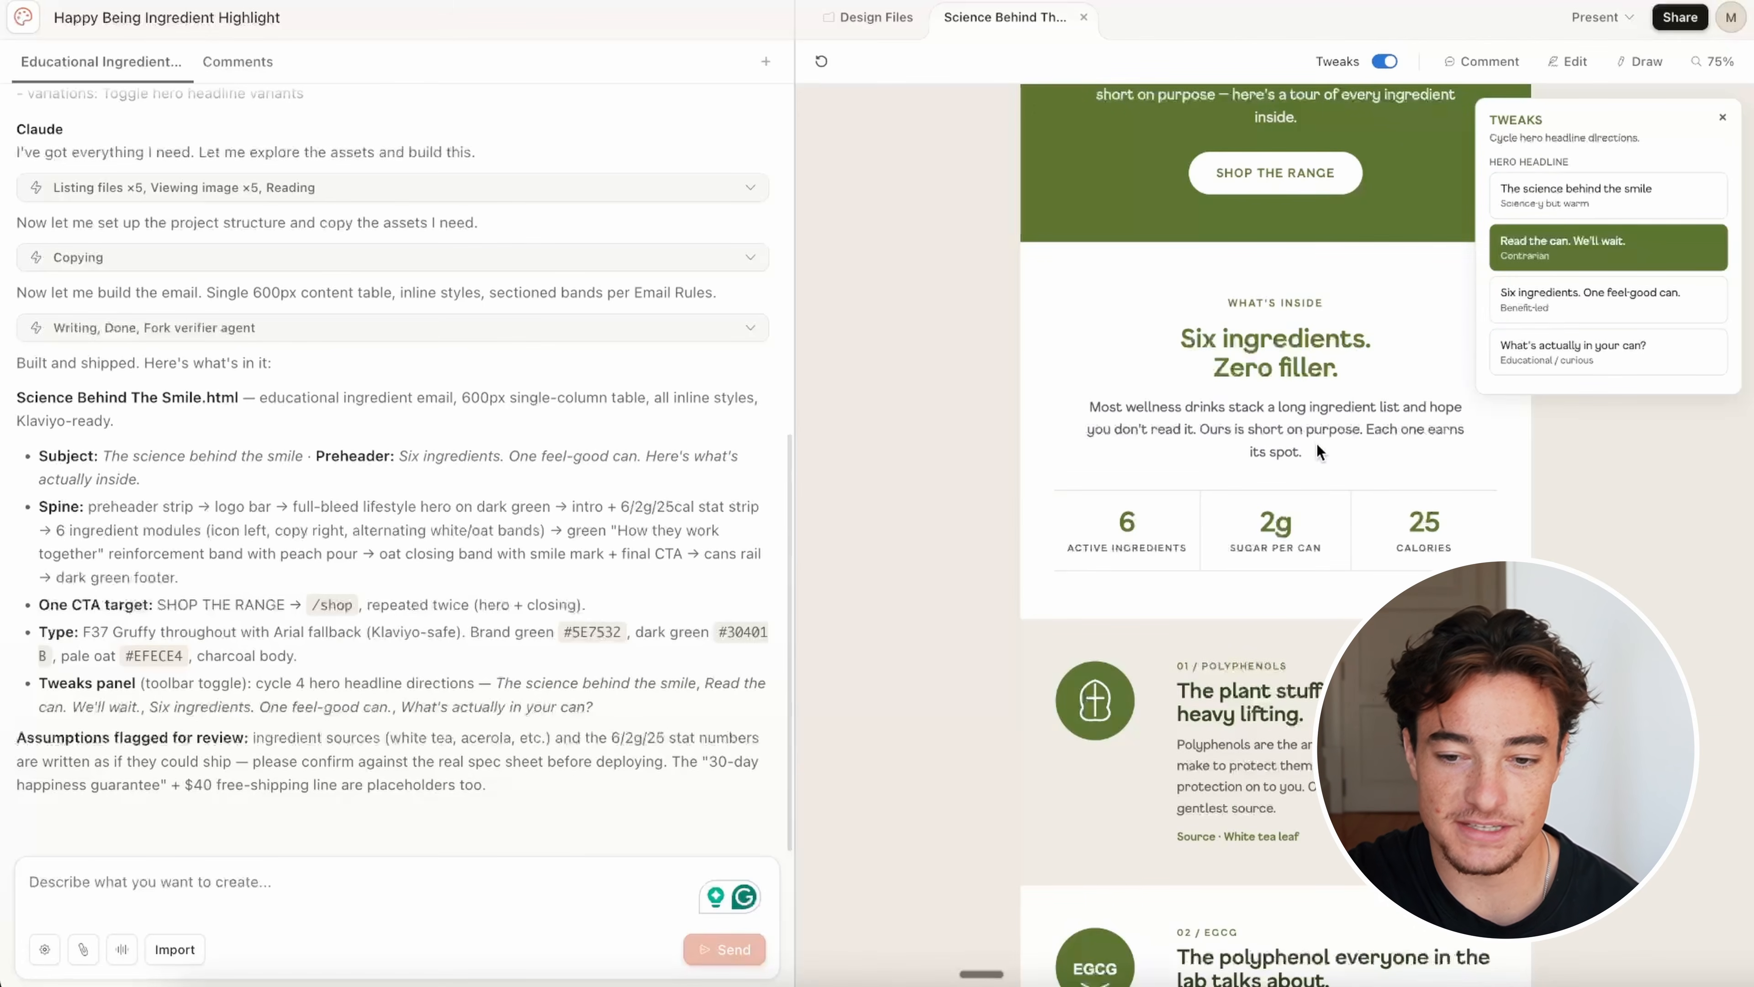
scroll(1322, 480, up, 2)
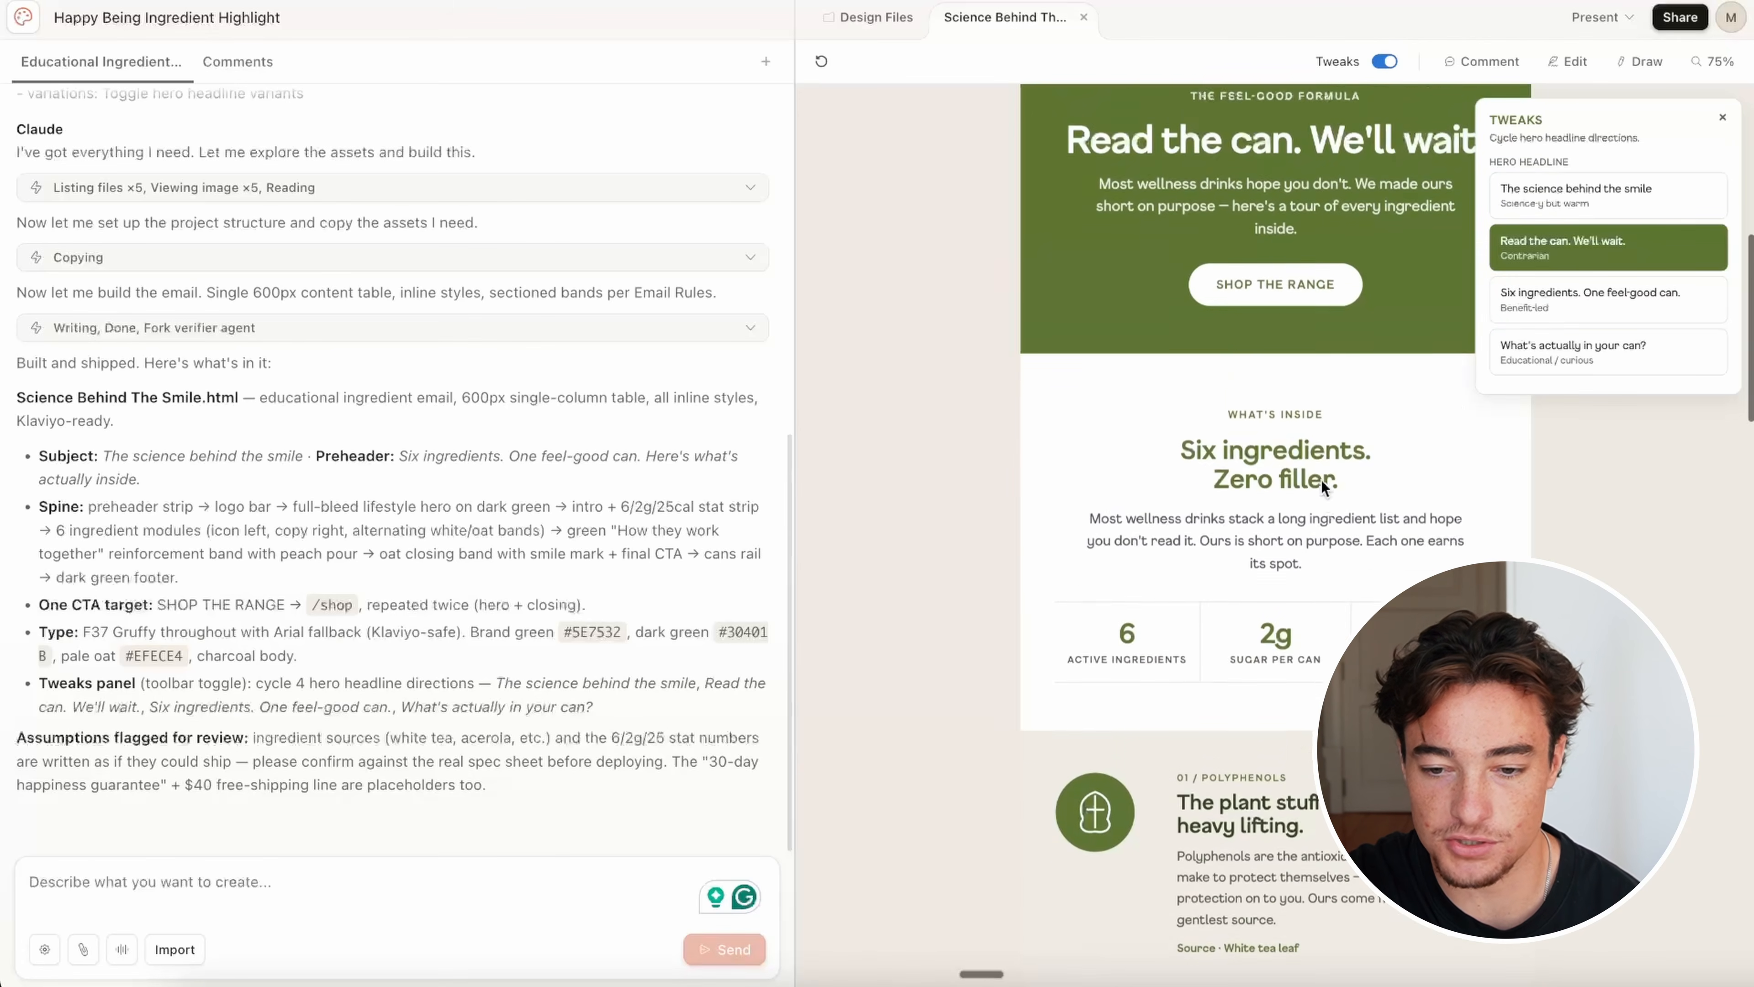
scroll(1321, 480, up, 1)
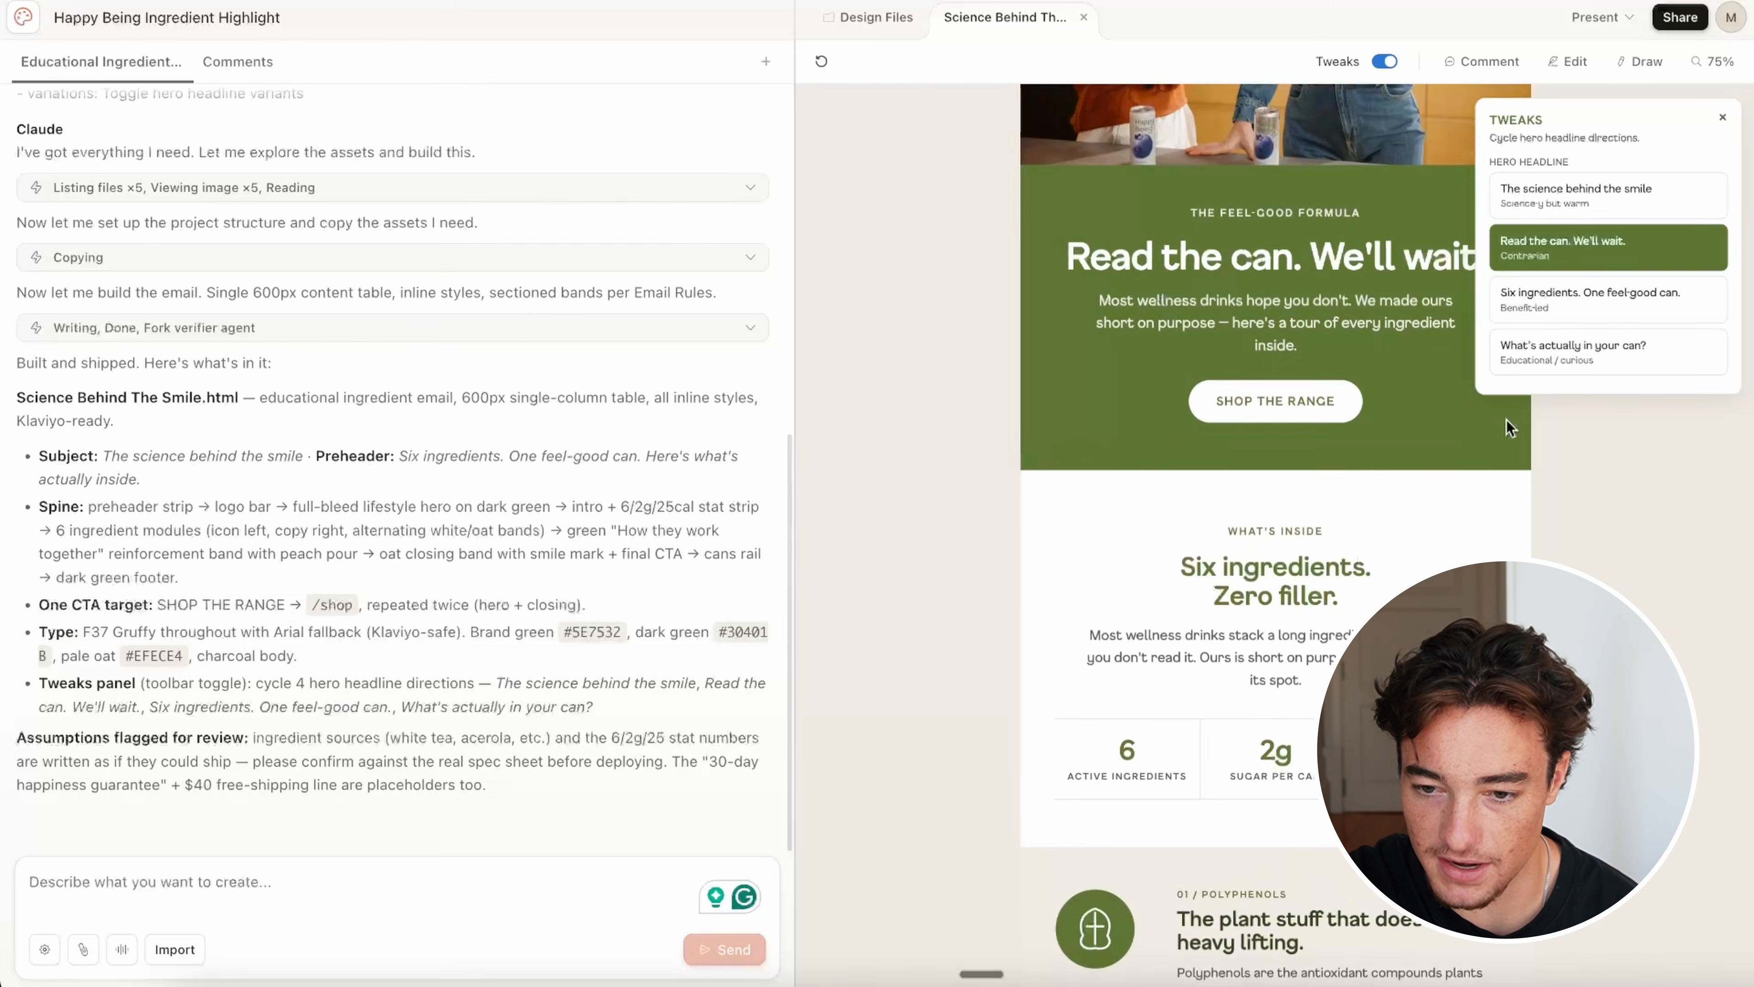
Step: Compare the Six ingredients. One feel-good can. variant with the What's Inside copy, then set the hero headline to The science behind the smile
click(1562, 301)
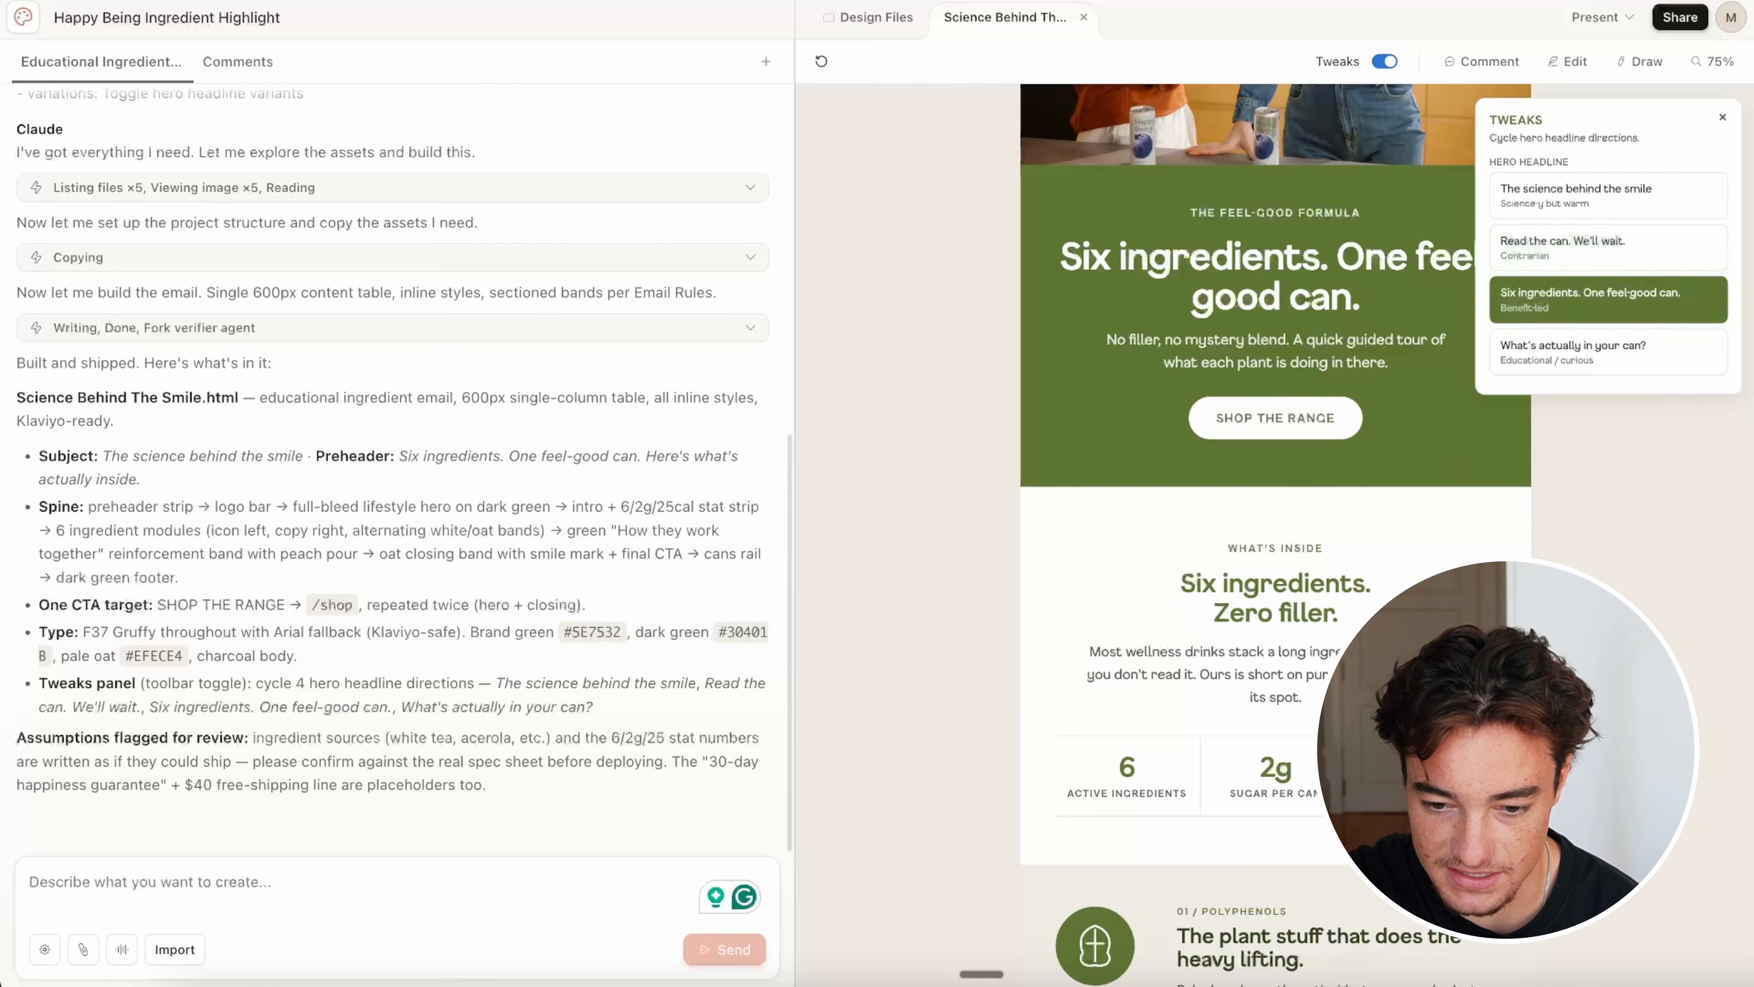
drag(1101, 651, 1302, 698)
click(1561, 194)
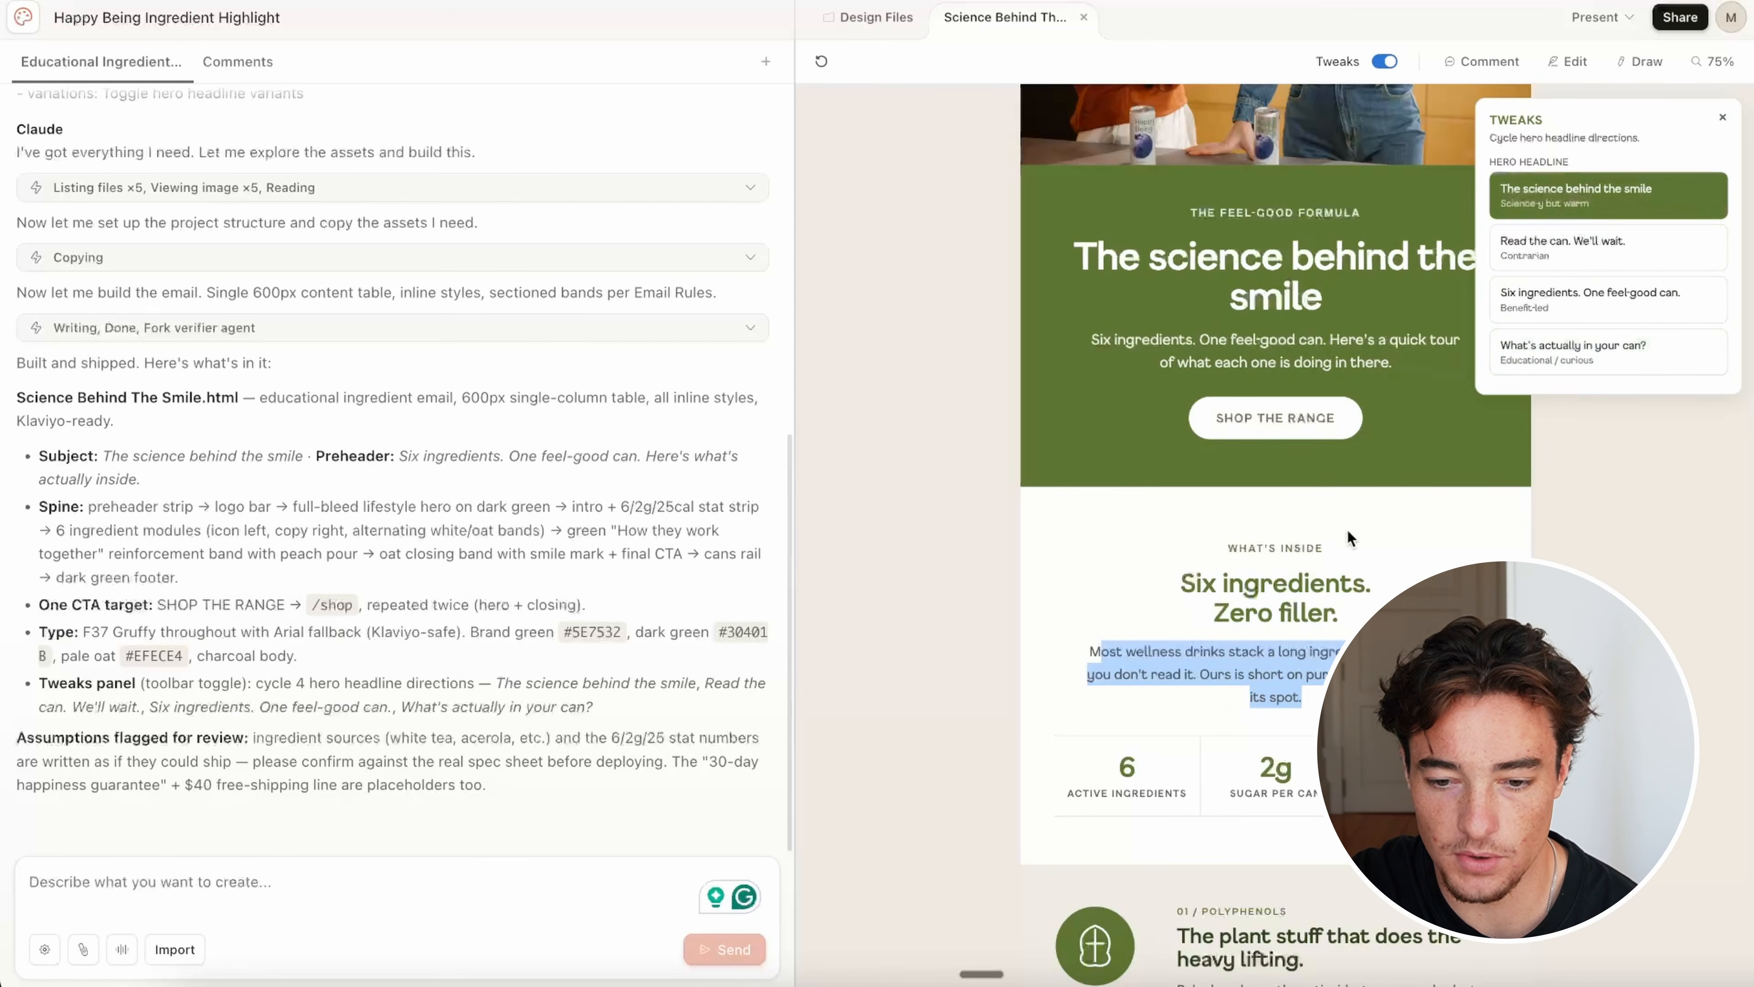
Step: Review the ingredient modules of the generated email, from Polyphenols and EGCG down to Vitamin C and Turmeric
scroll(1350, 538, down, 6)
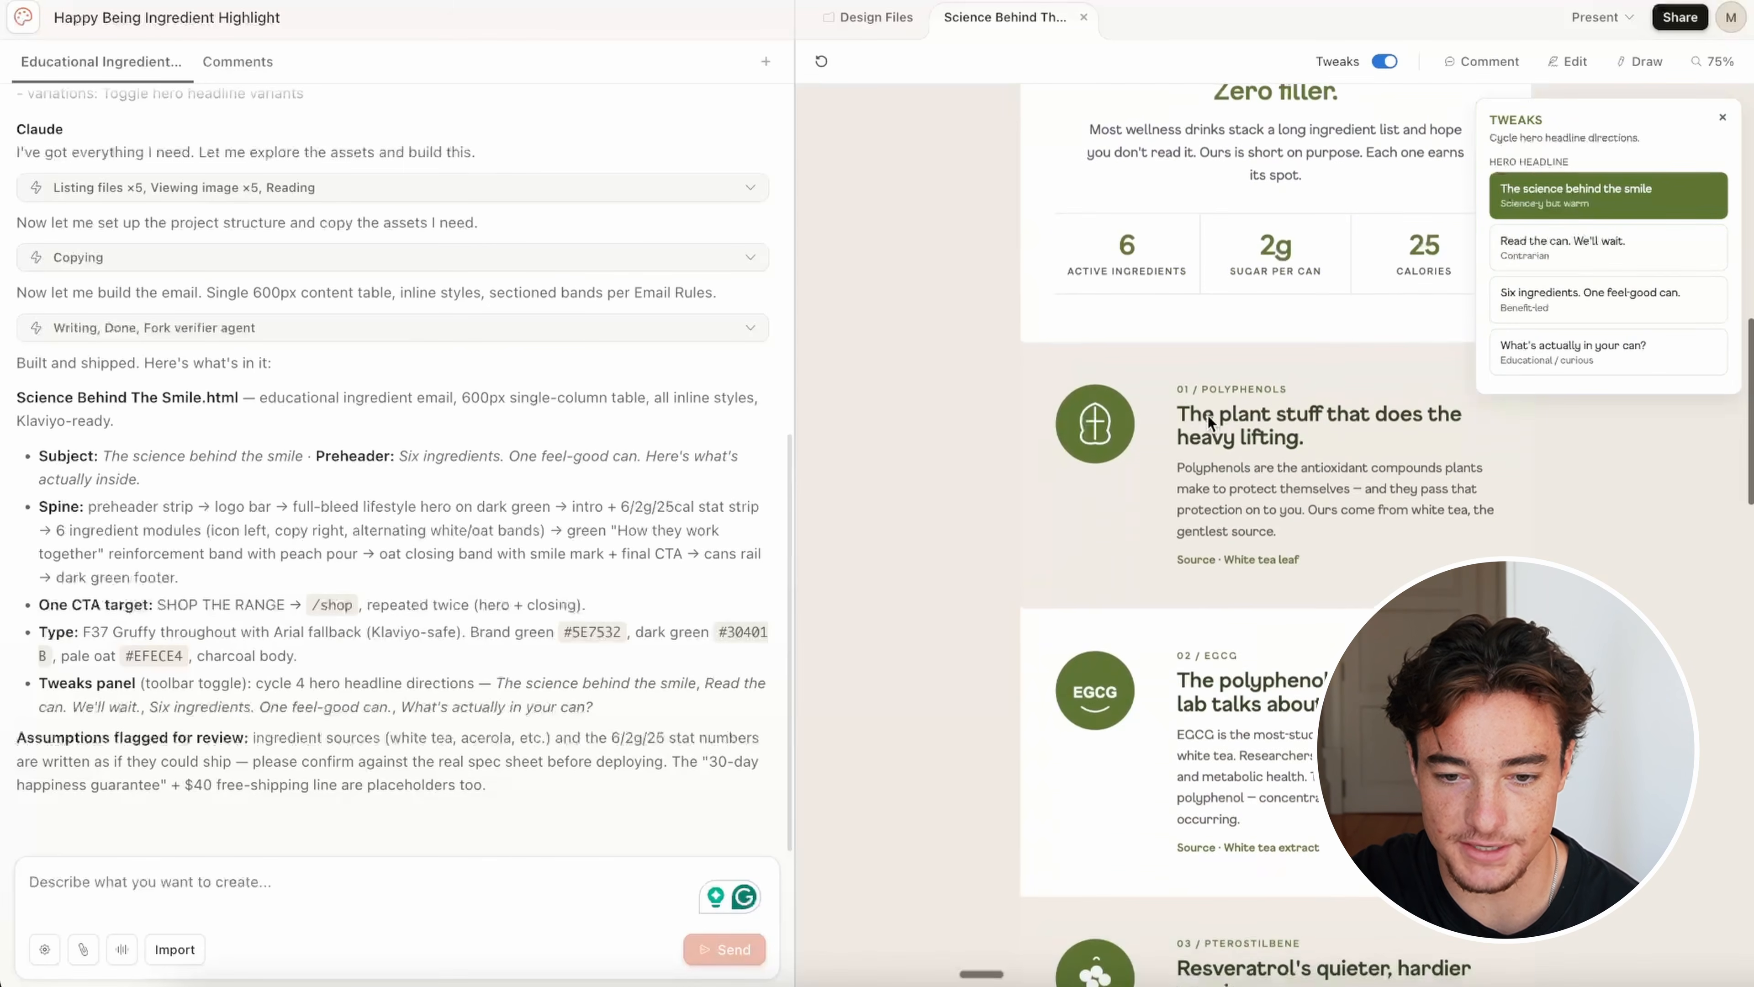
scroll(1362, 524, down, 4)
scroll(1362, 524, up, 4)
scroll(1362, 423, down, 1)
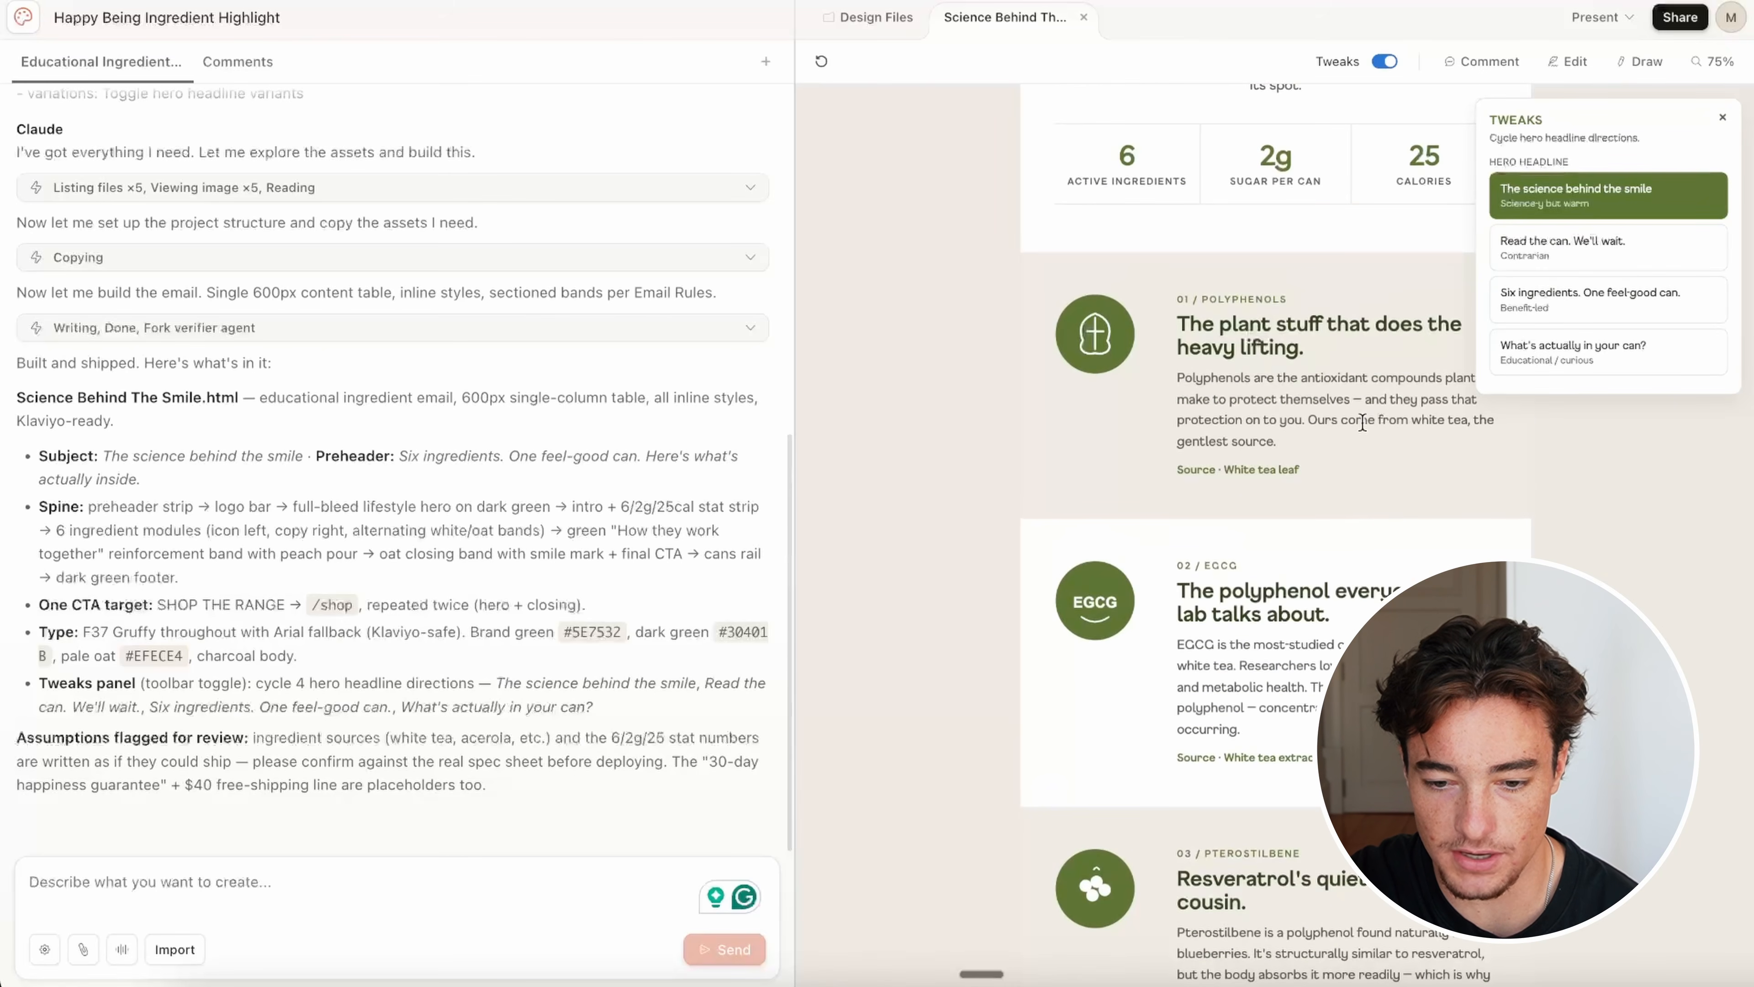
scroll(1362, 423, down, 14)
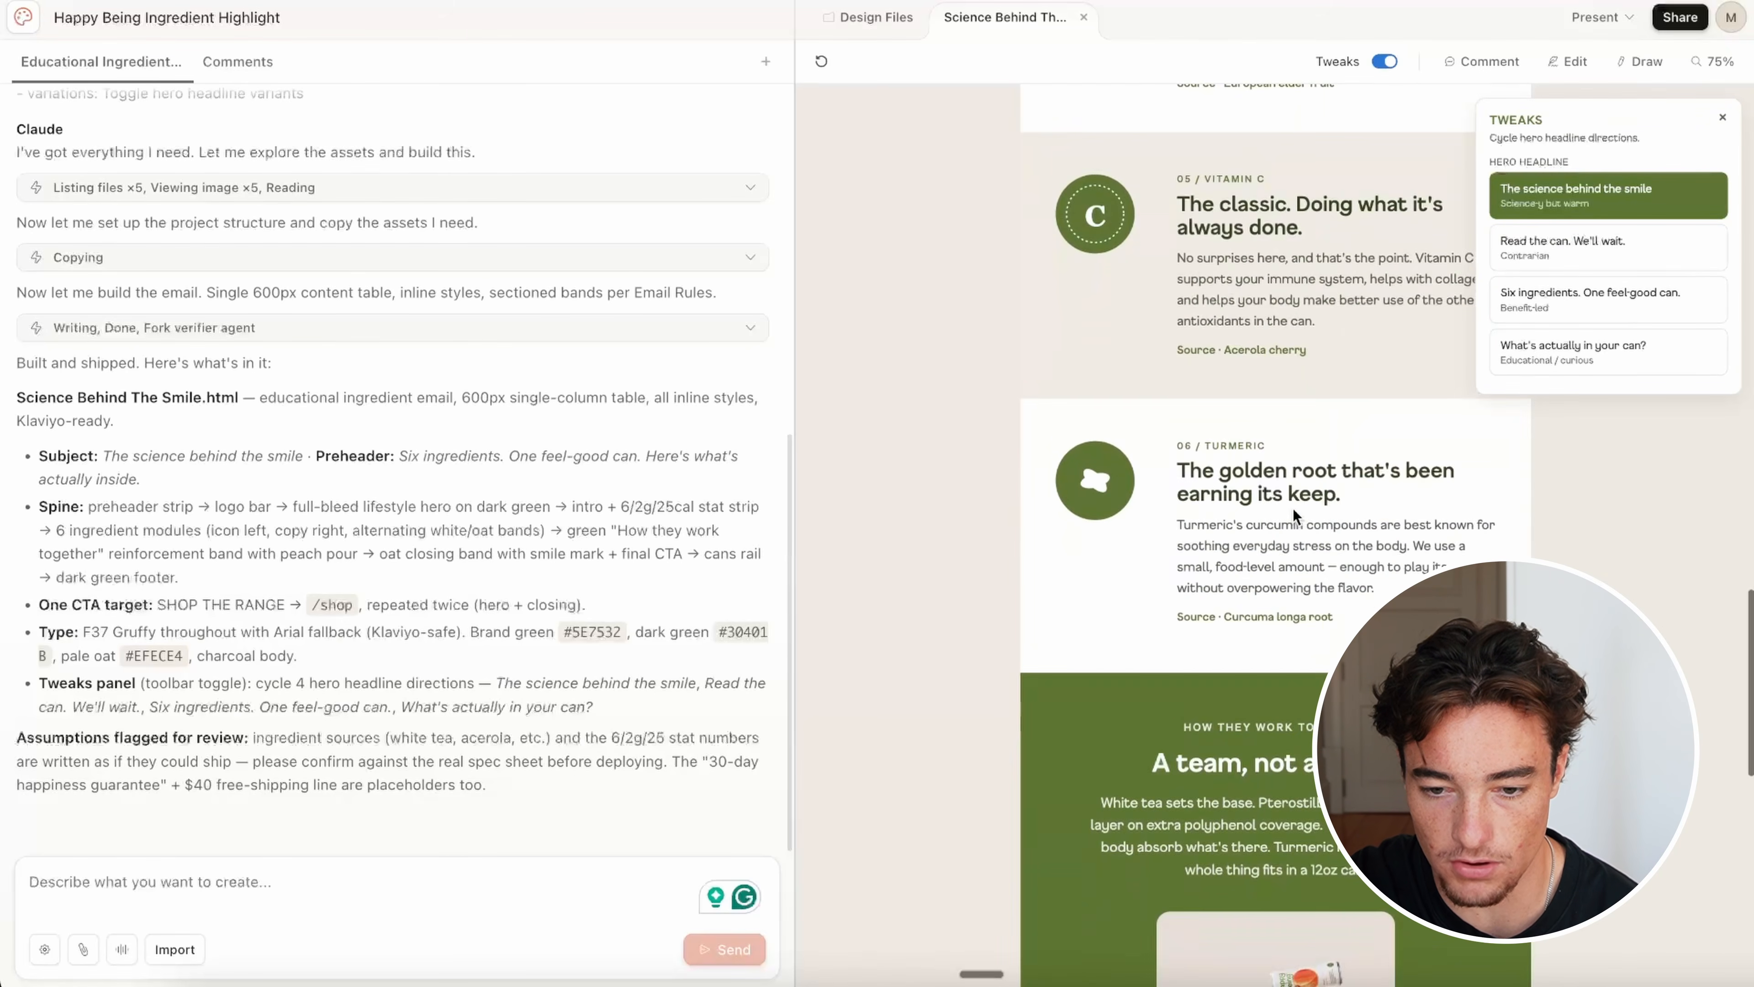
Step: Check the icon and copy of each ingredient module in the email, going back and forth between Polyphenols and Vitamin C
scroll(1292, 508, up, 4)
scroll(1292, 508, up, 10)
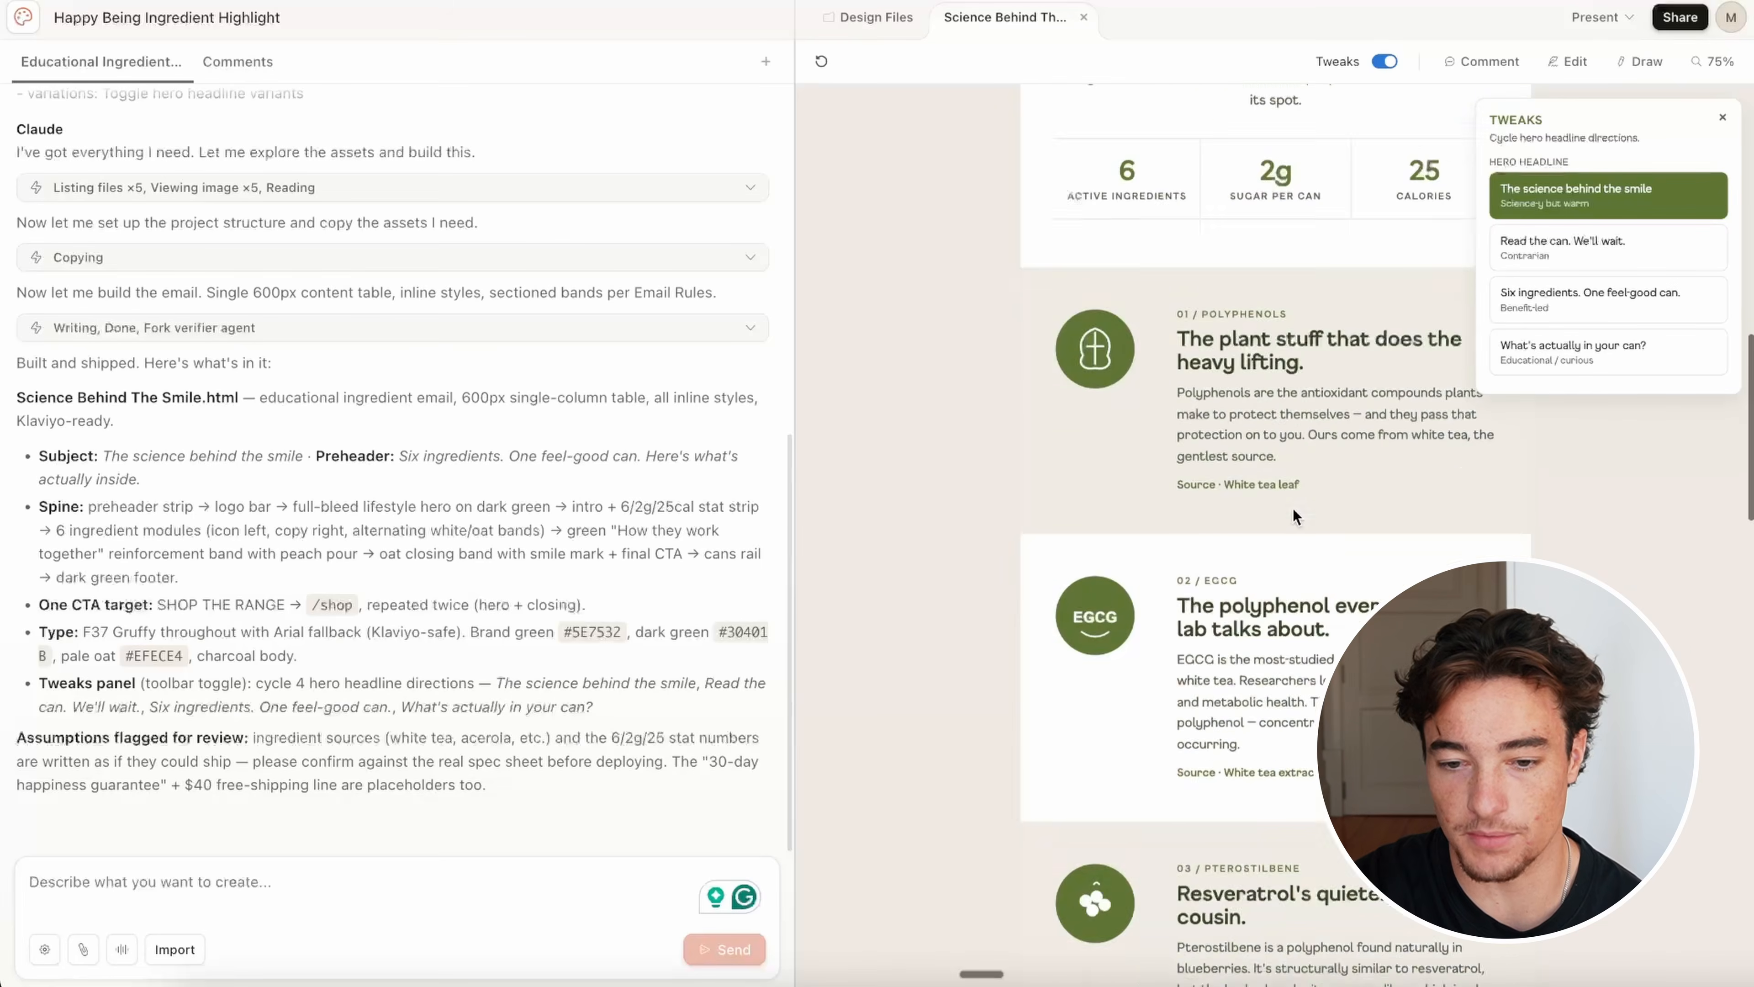
scroll(1292, 508, up, 2)
scroll(1291, 483, down, 1)
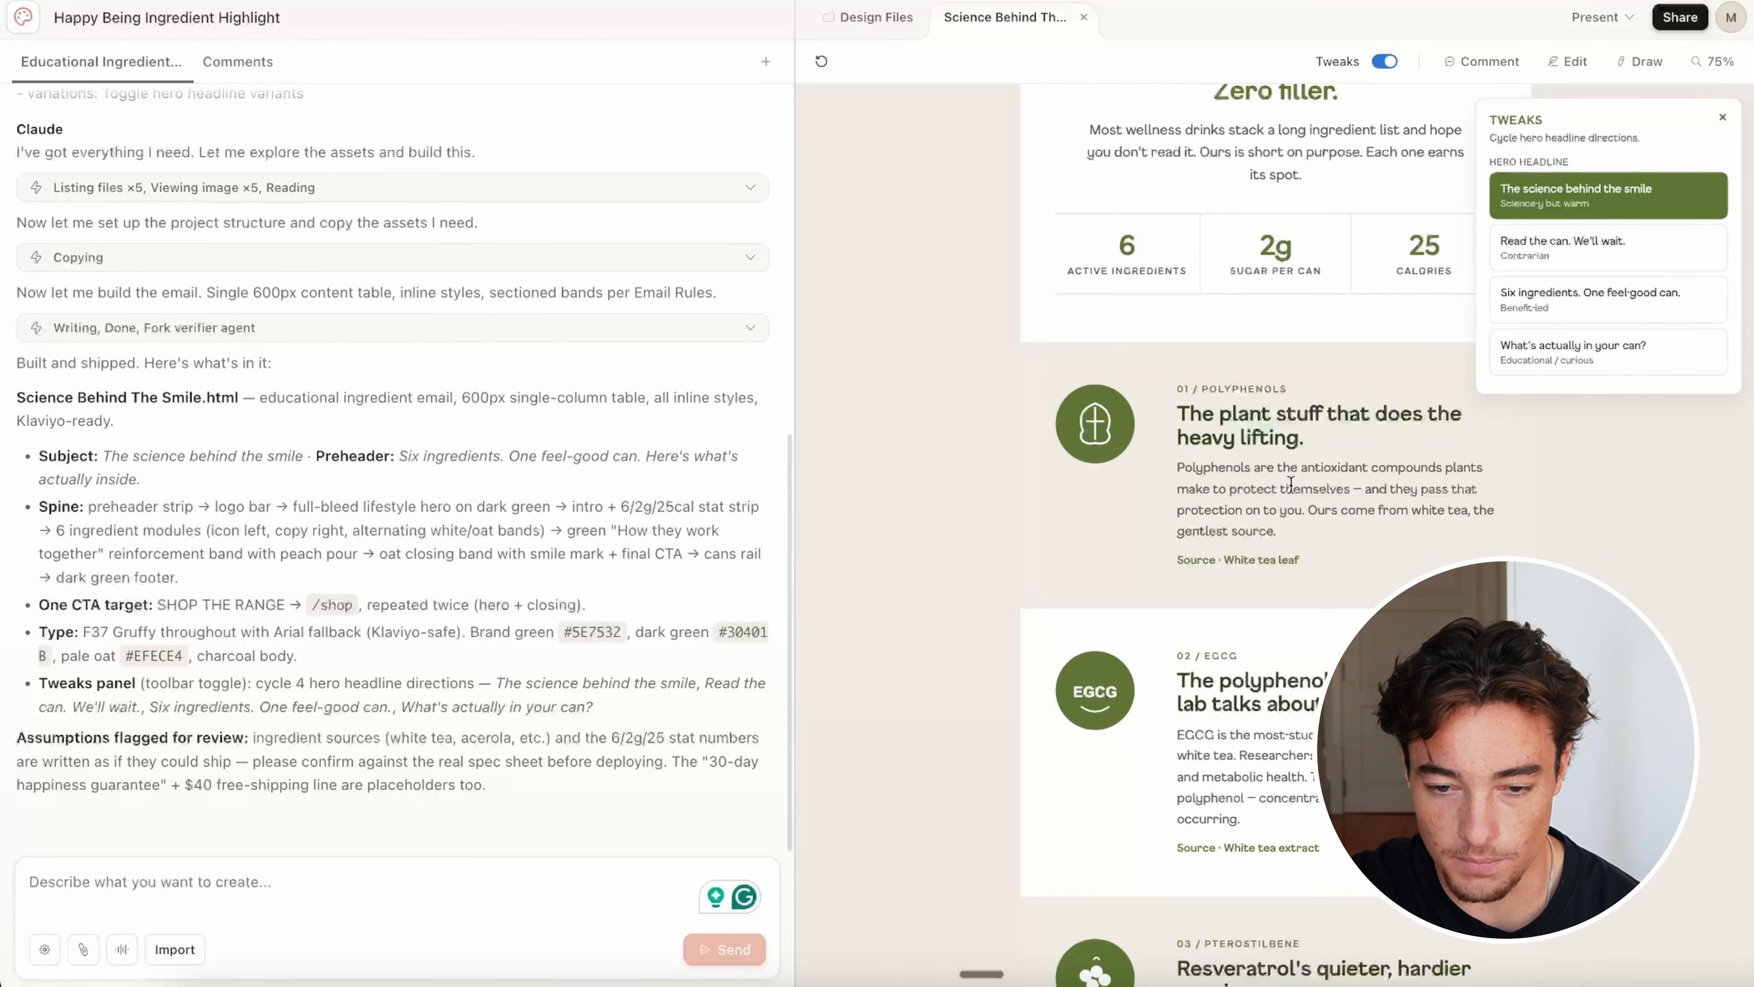
scroll(1238, 625, down, 5)
scroll(1257, 561, up, 5)
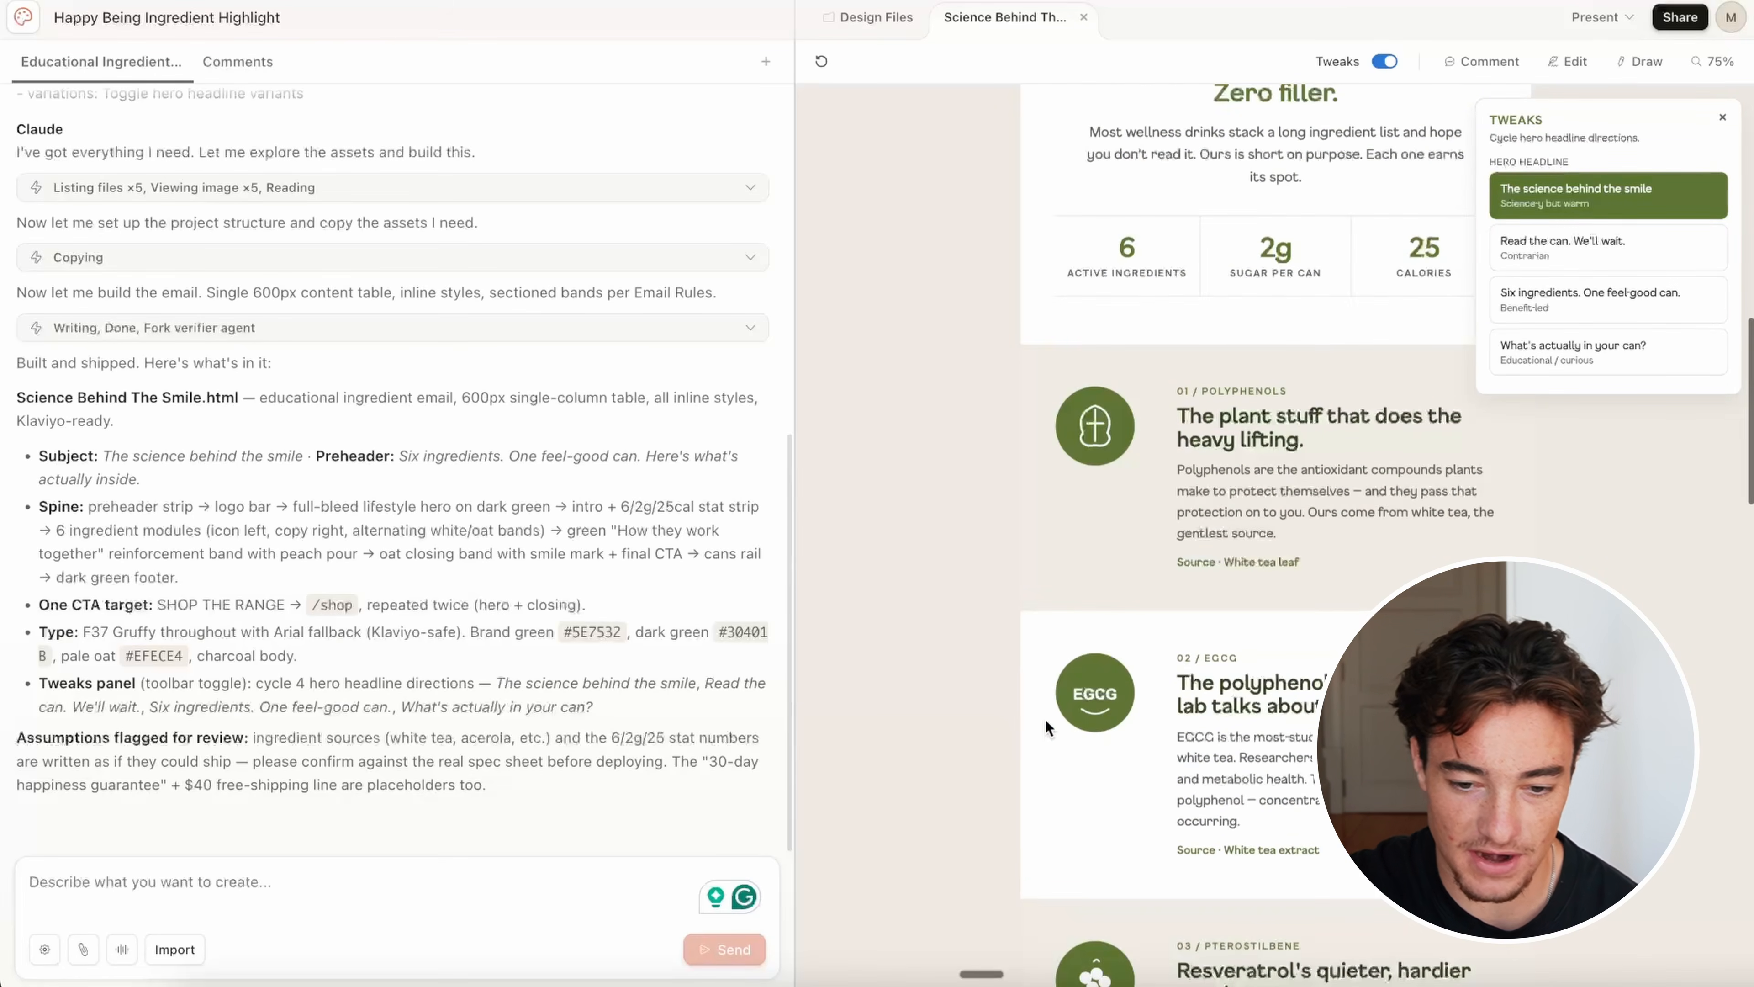
scroll(1096, 720, down, 8)
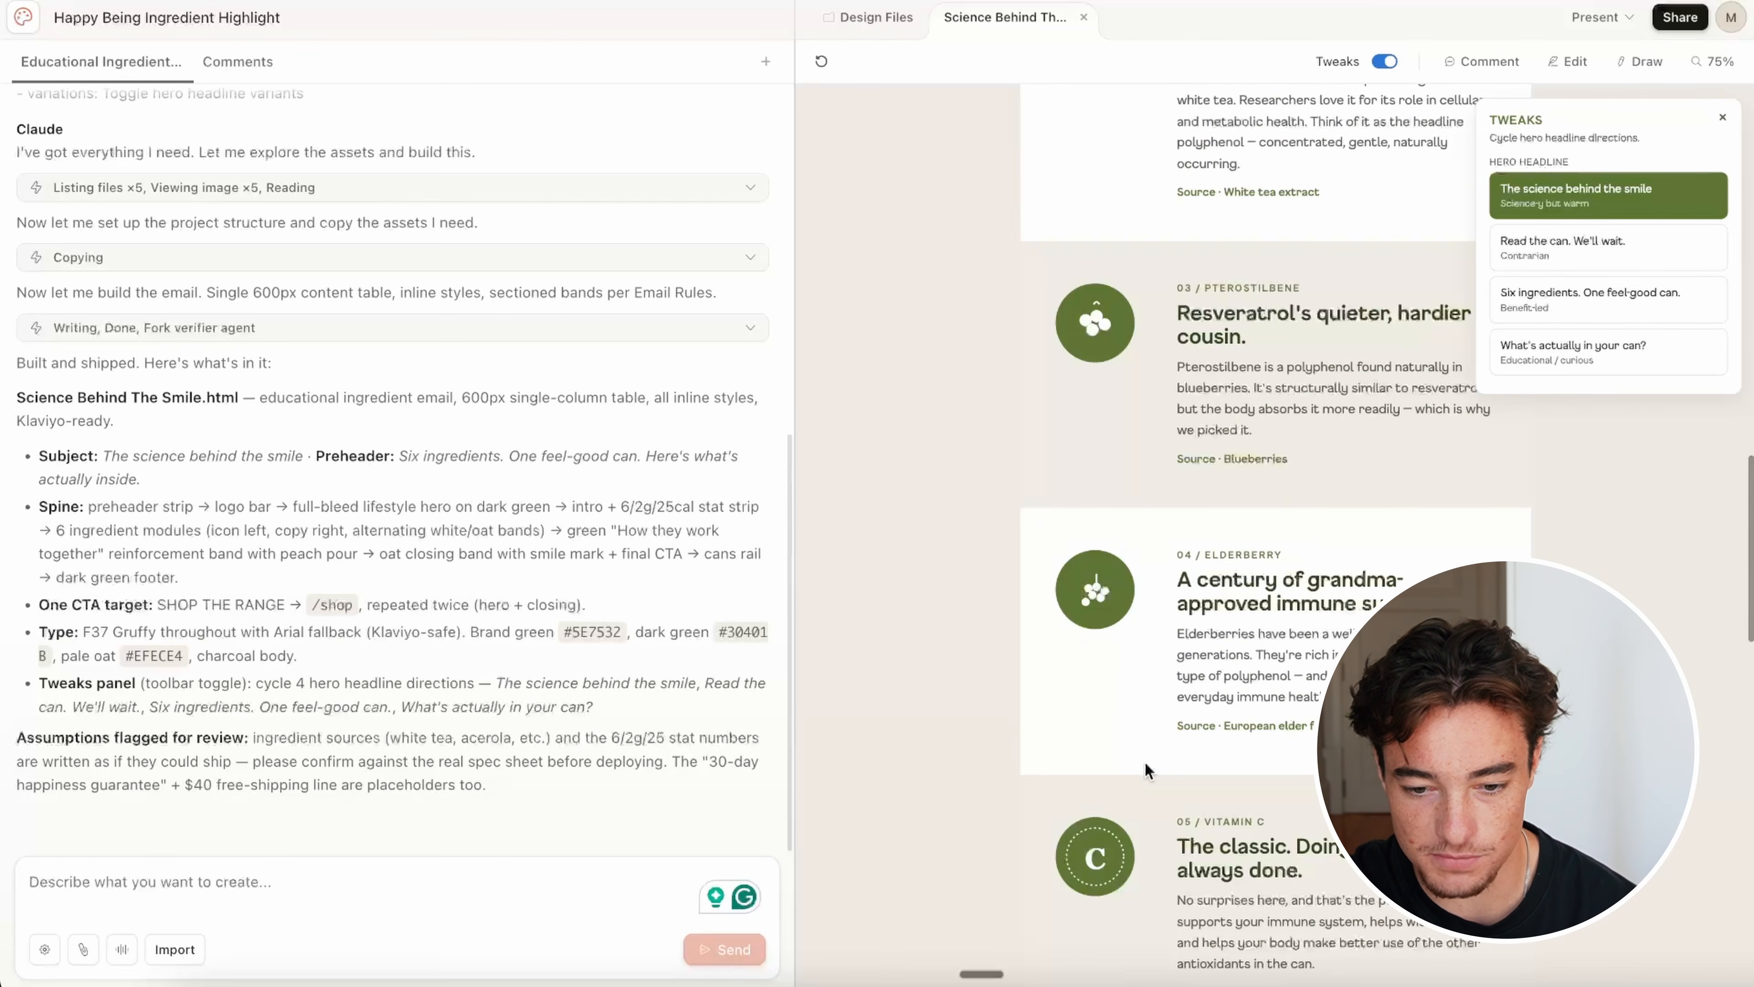
scroll(1147, 769, down, 12)
scroll(1146, 769, up, 15)
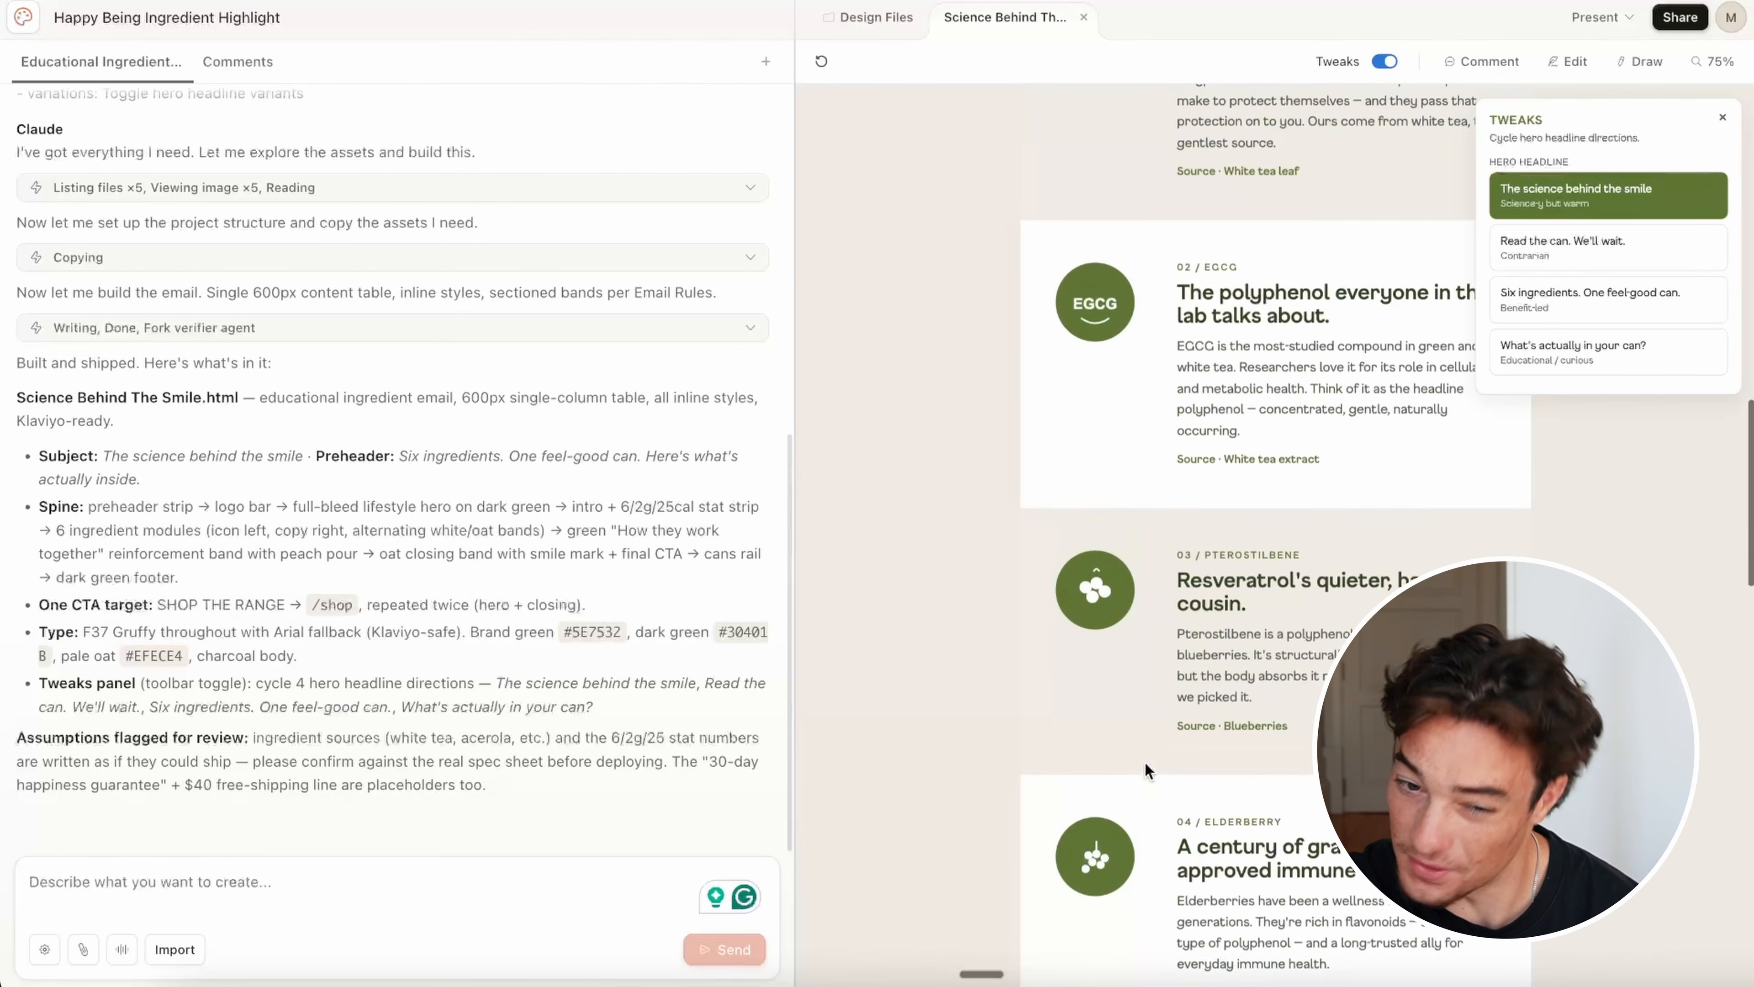
scroll(1185, 808, up, 2)
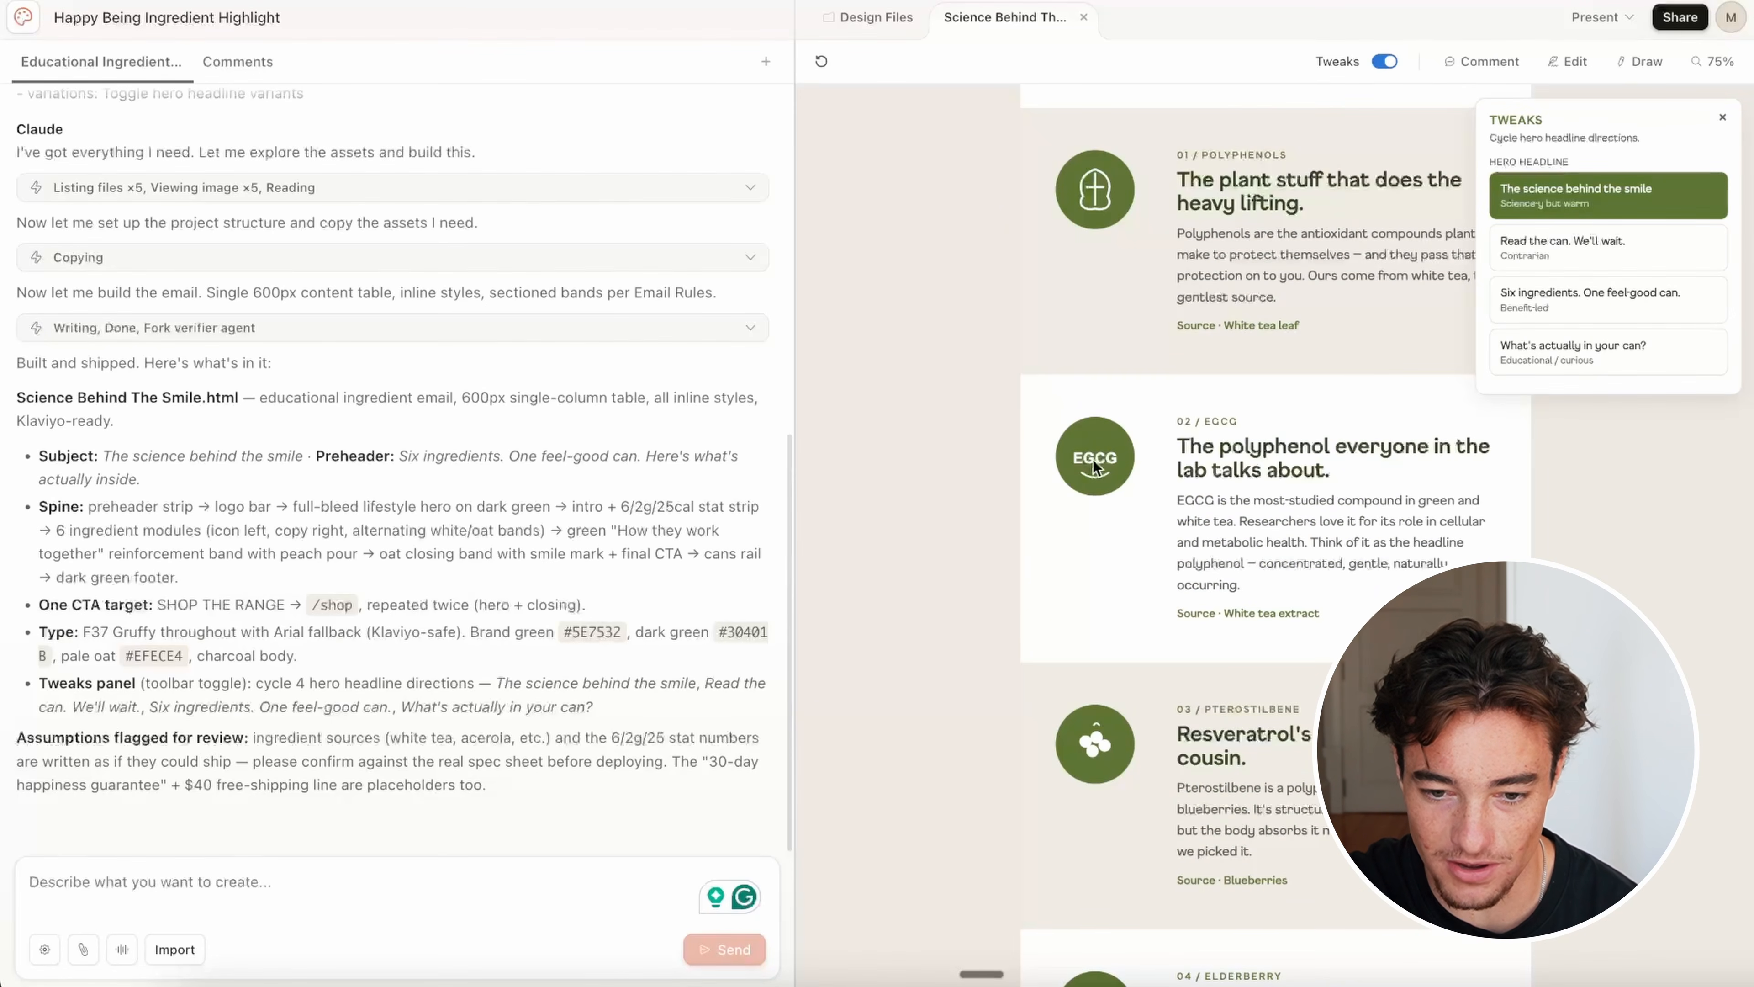
scroll(1094, 456, up, 2)
scroll(1094, 456, down, 1)
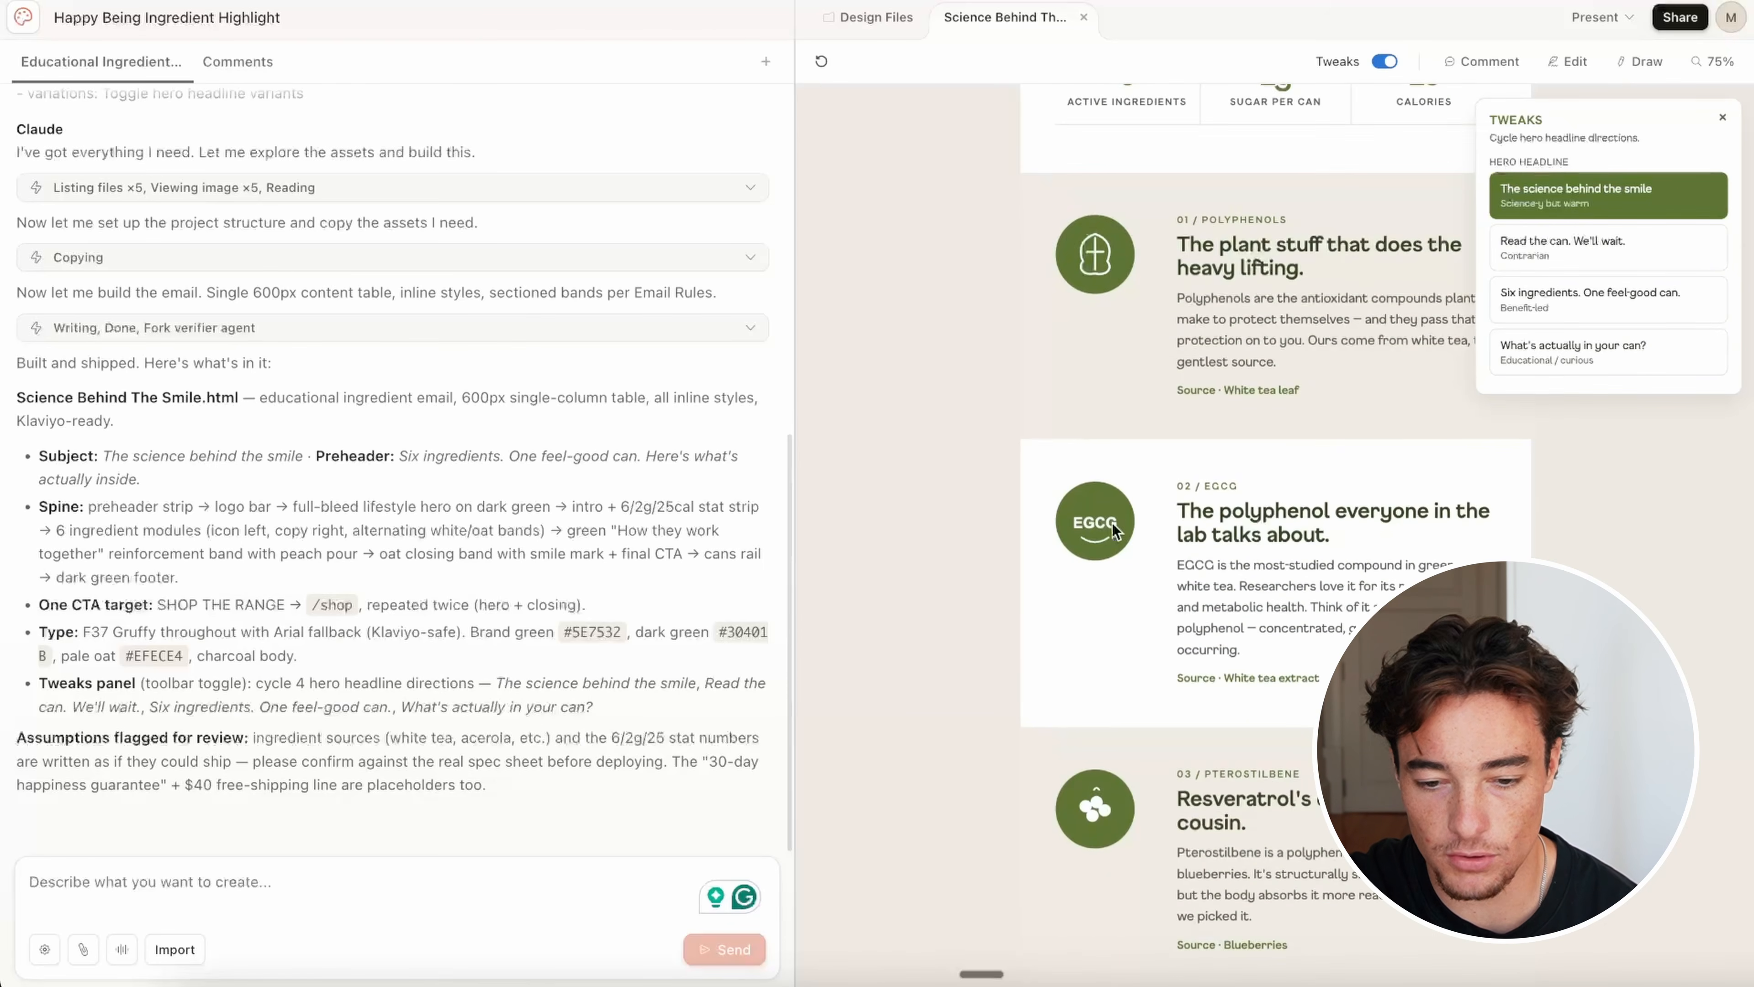
scroll(1111, 529, down, 5)
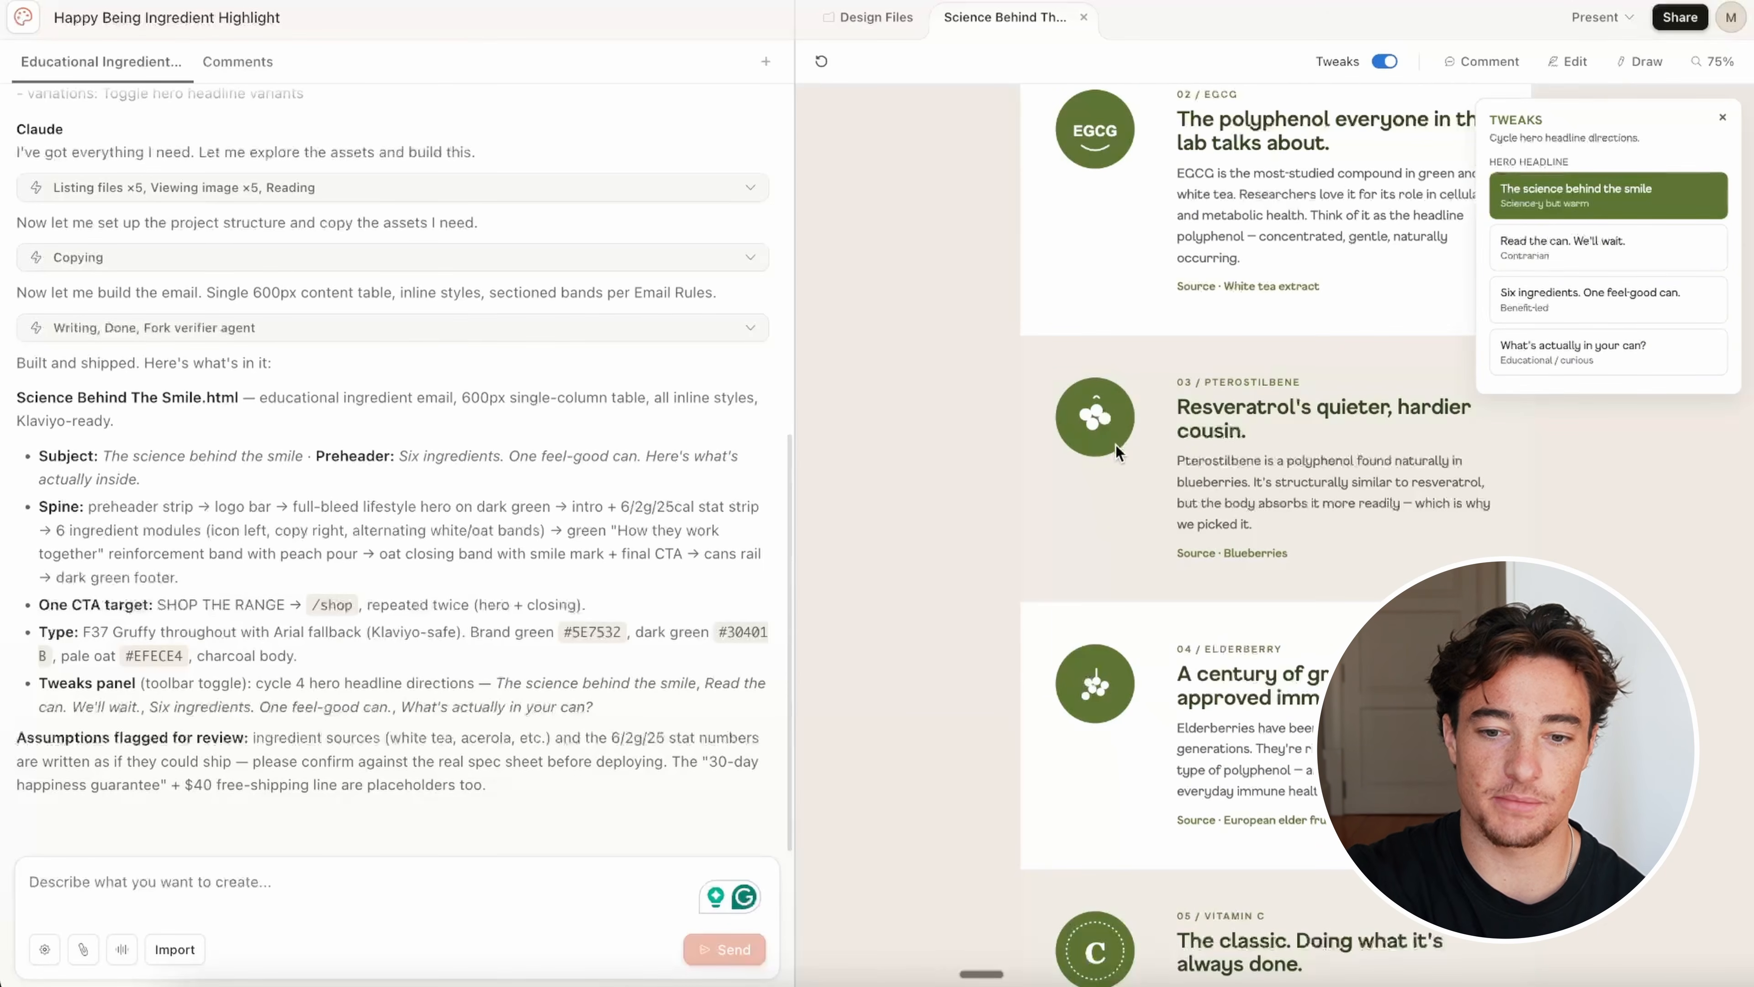
scroll(1116, 445, down, 4)
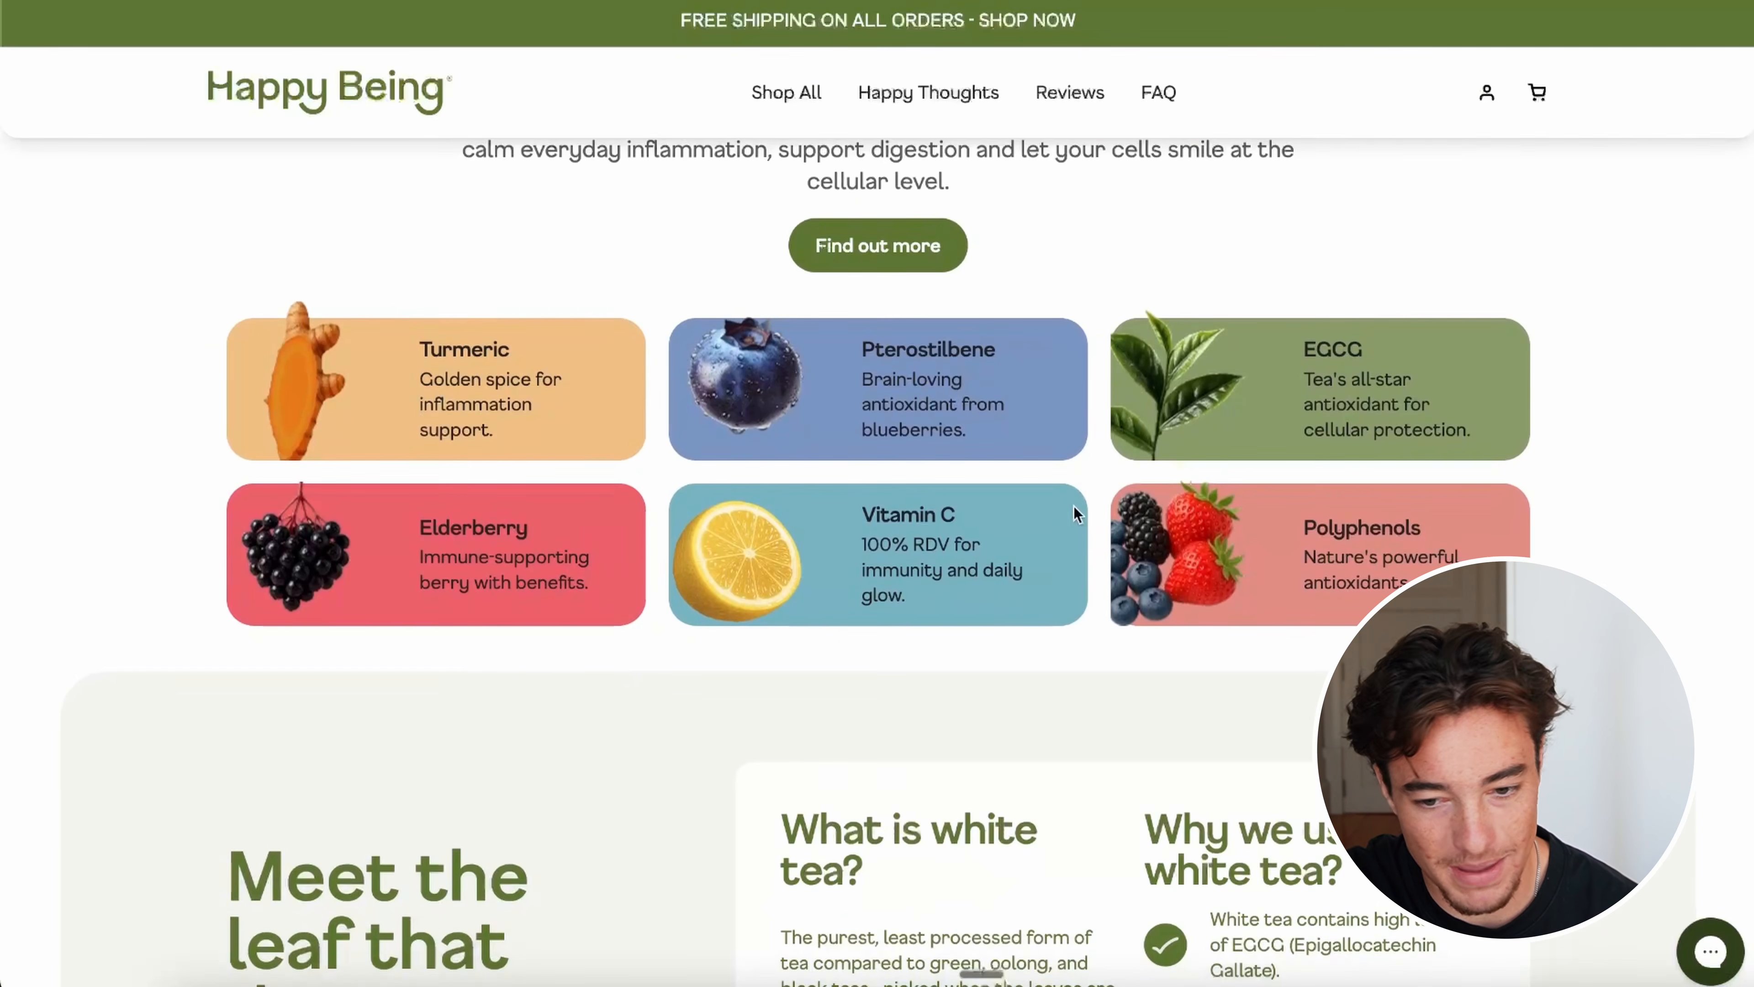
Step: Examine the Happy Being website's homepage, from its six ingredient cards down to the customer videos and the sections below
scroll(1236, 460, down, 15)
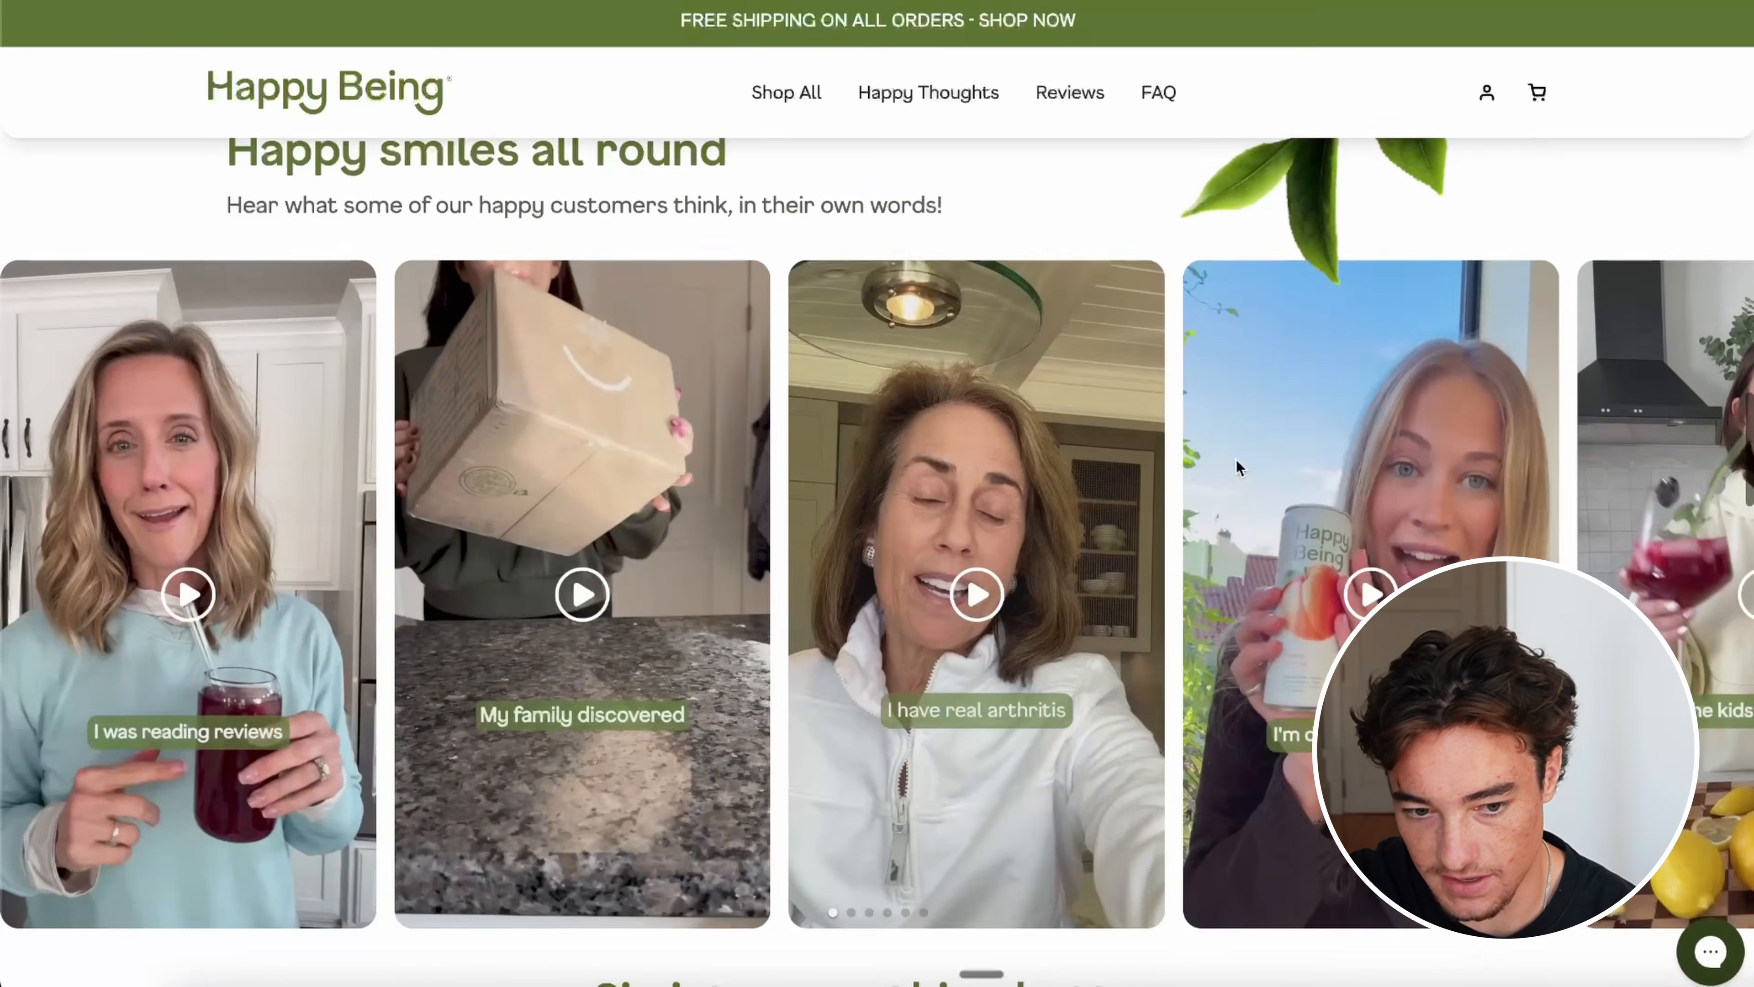
scroll(1236, 459, down, 18)
scroll(1236, 459, up, 9)
scroll(1236, 459, down, 6)
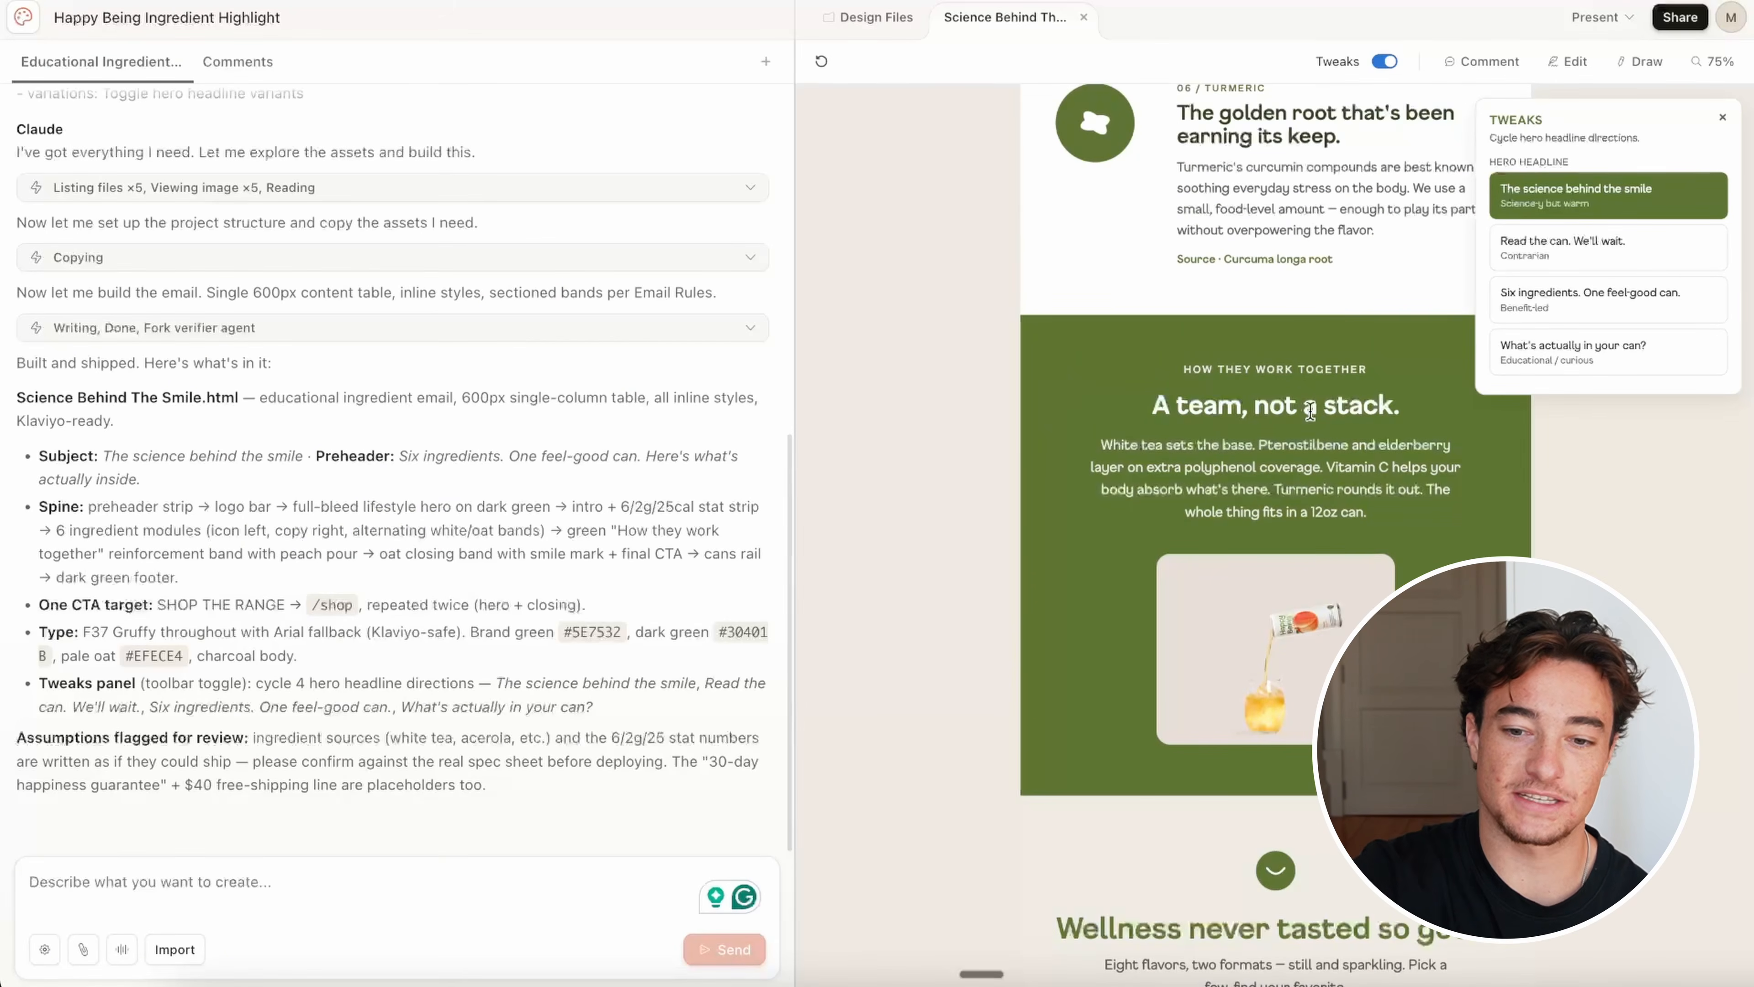
Step: Review the email's How They Work Together band, closing call to action, row of cans and footer
scroll(1310, 412, down, 3)
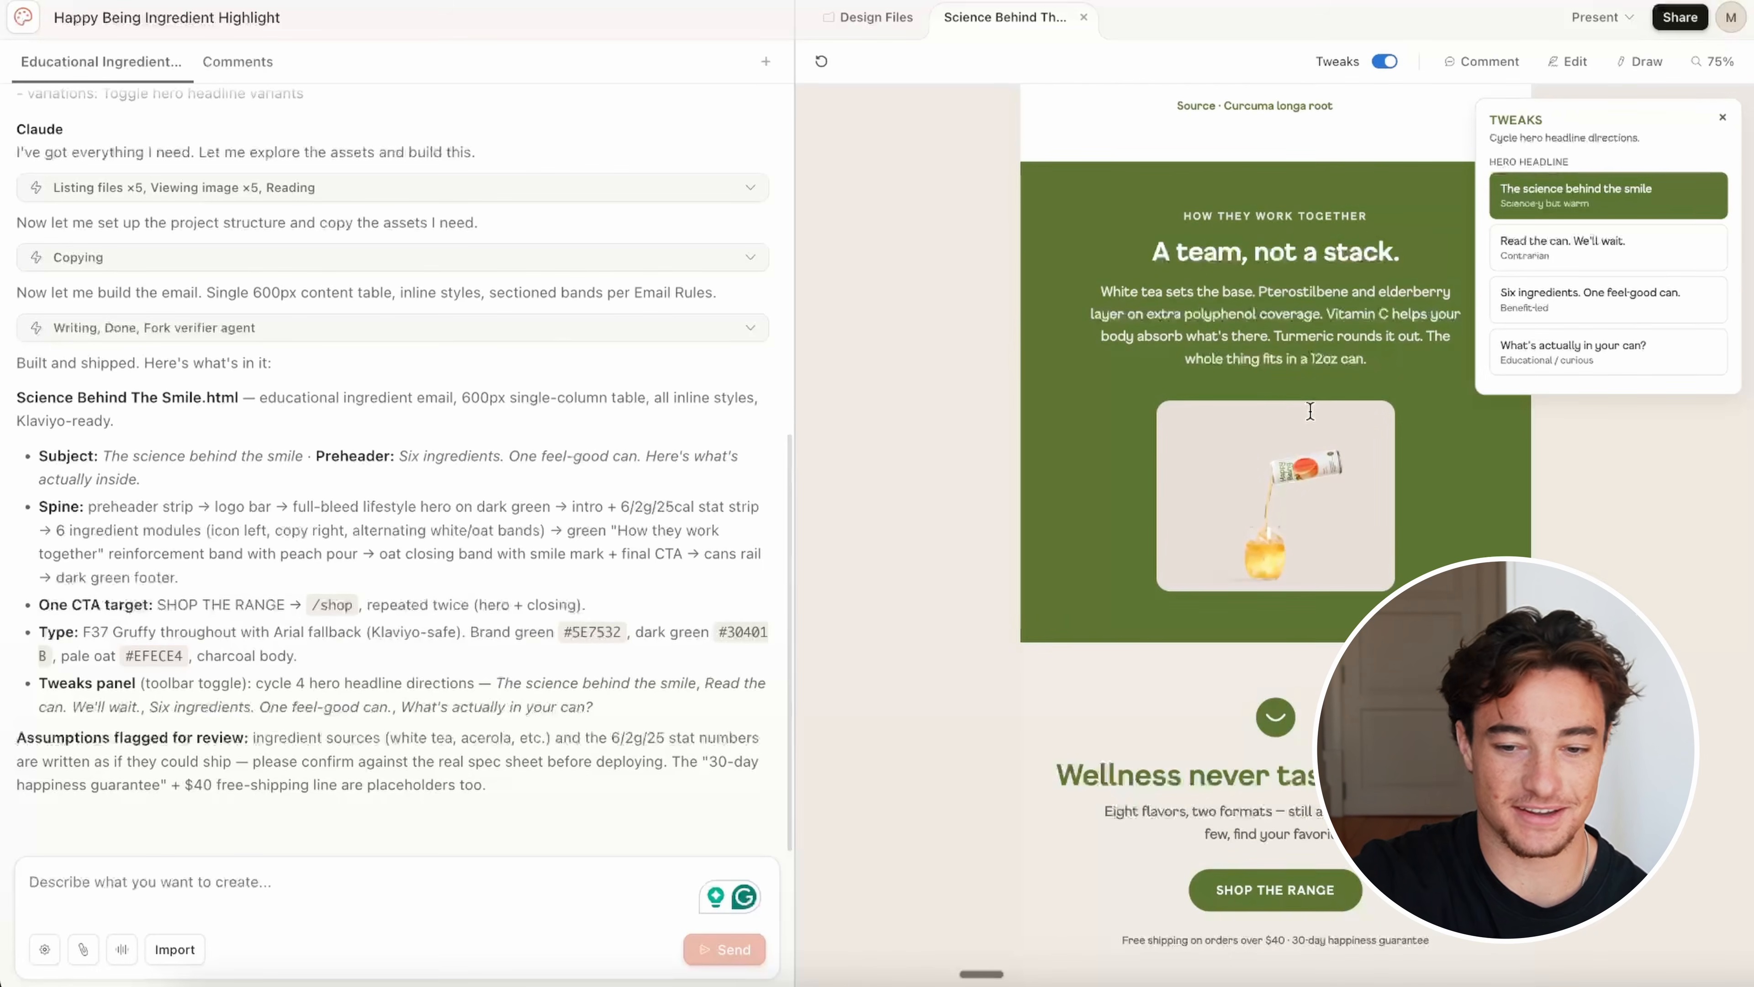
scroll(1310, 412, down, 10)
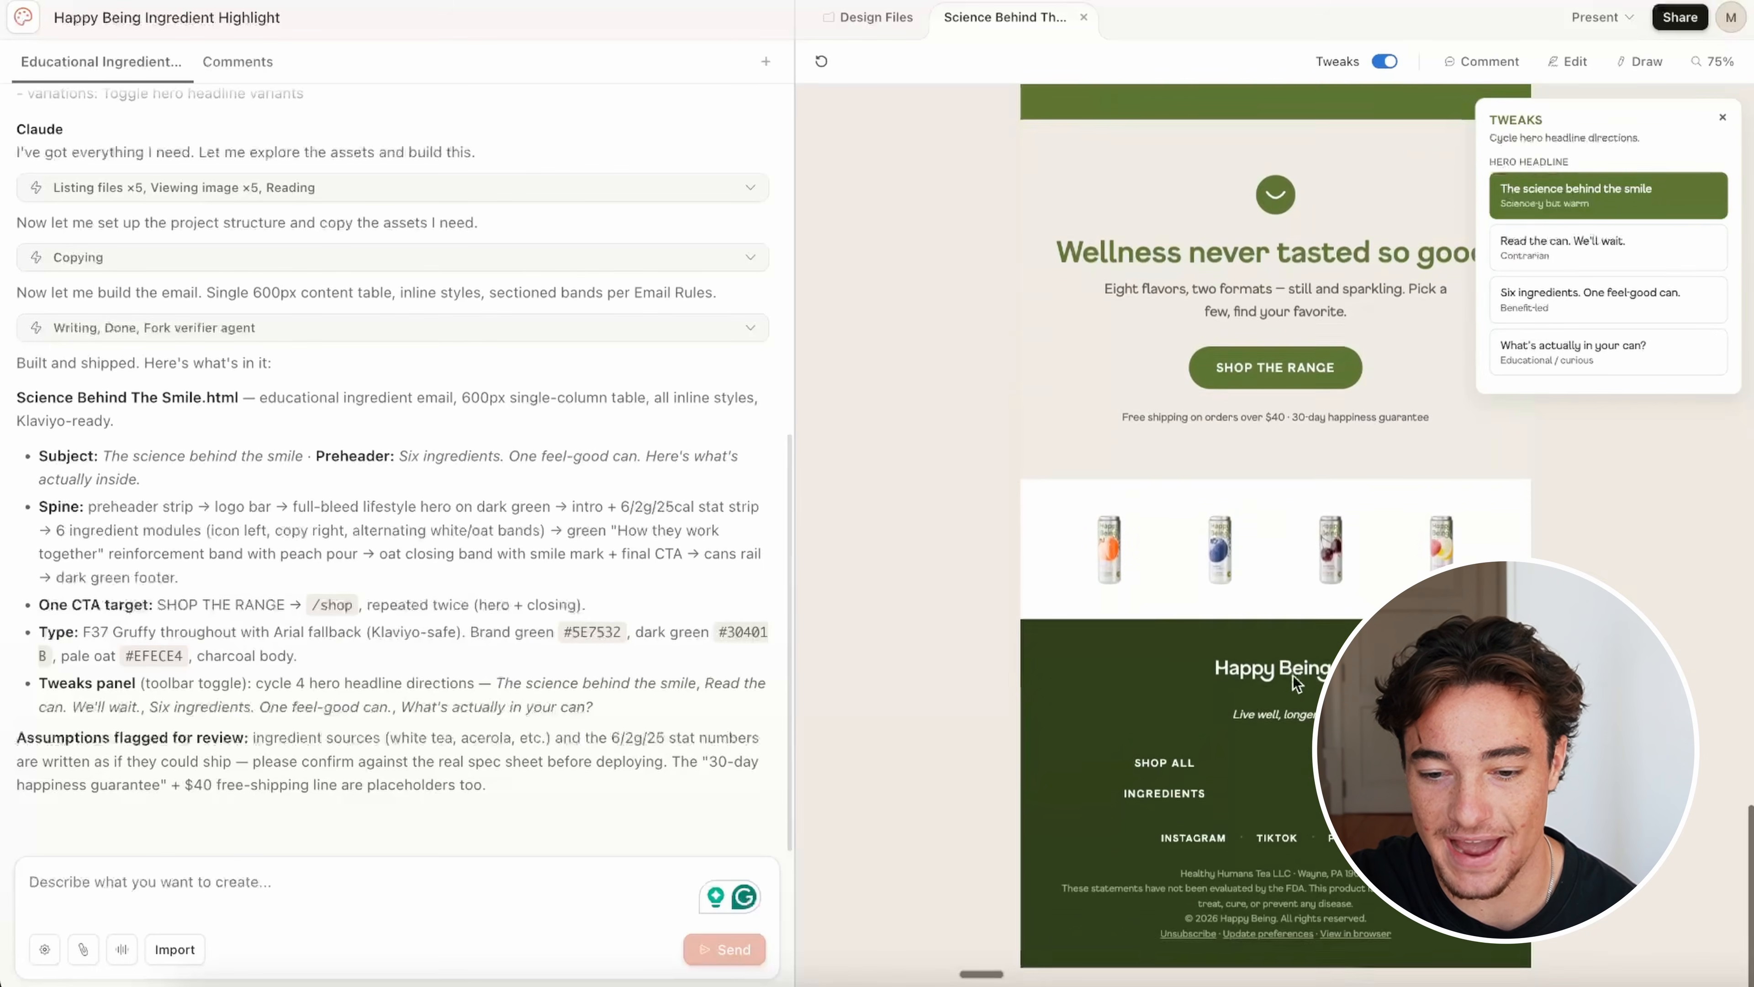
scroll(1147, 557, up, 8)
scroll(1146, 550, up, 20)
Step: Hide the hero headline tweaks and look over the email's campaign notes, hero and the sections below
click(1722, 118)
scroll(1485, 478, down, 6)
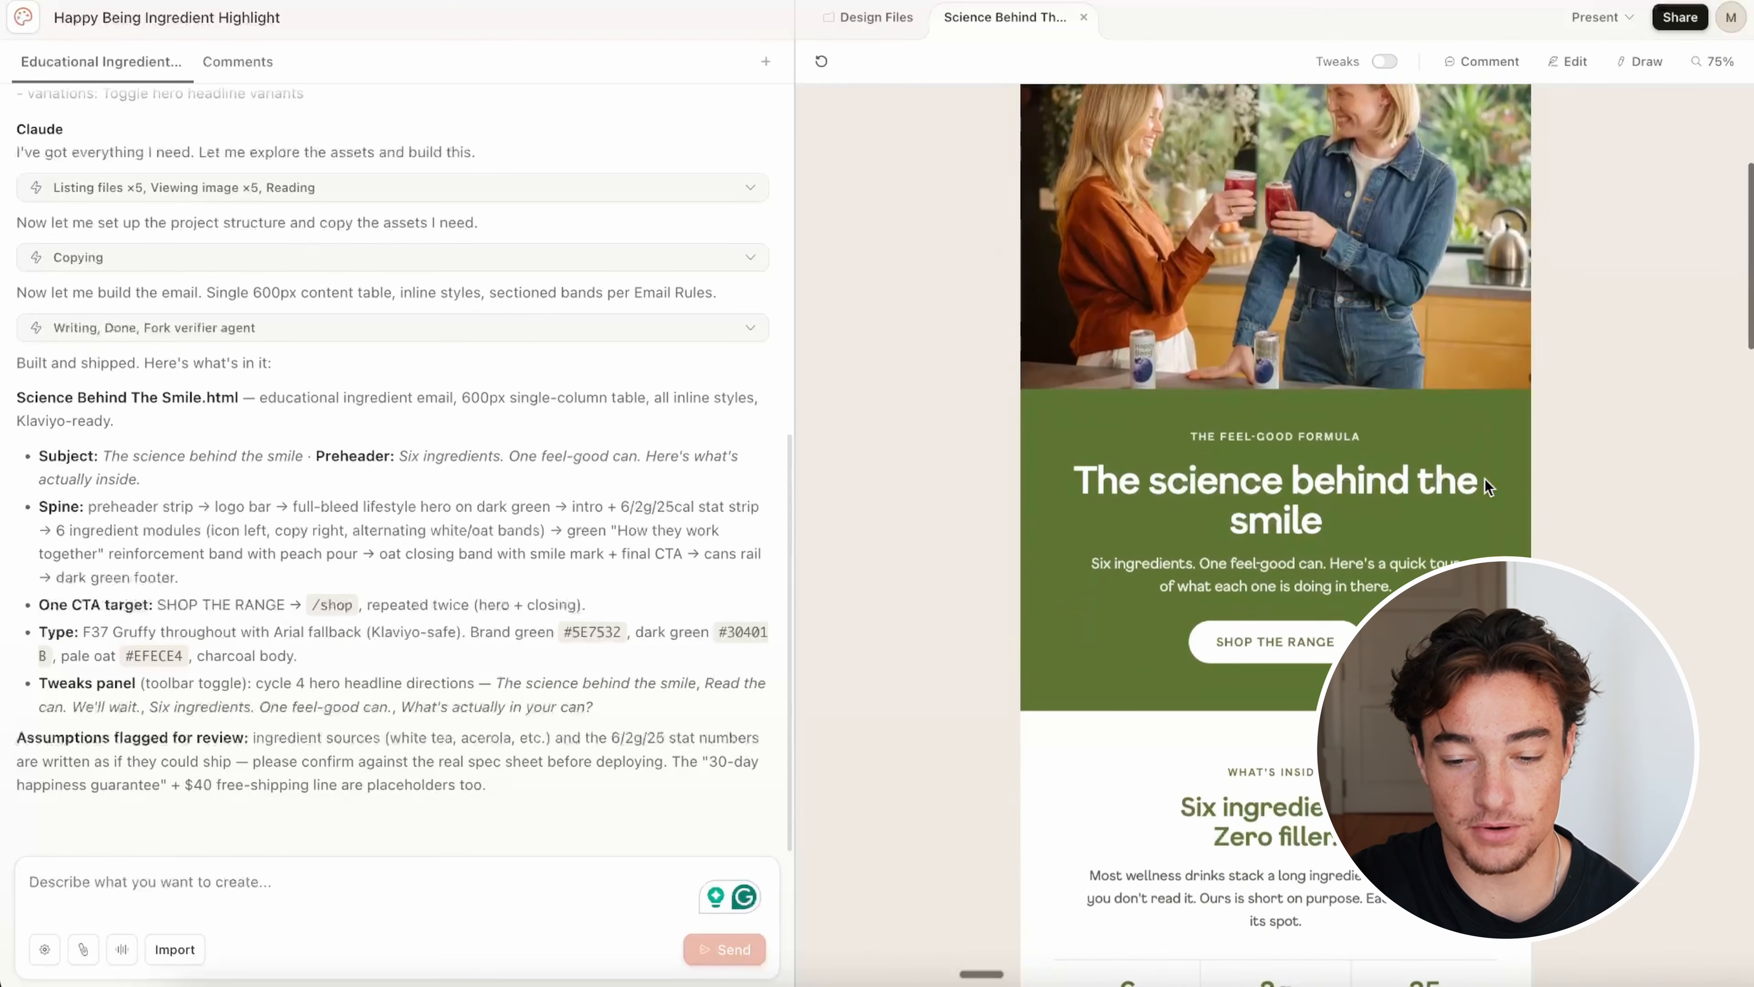
scroll(1484, 479, up, 6)
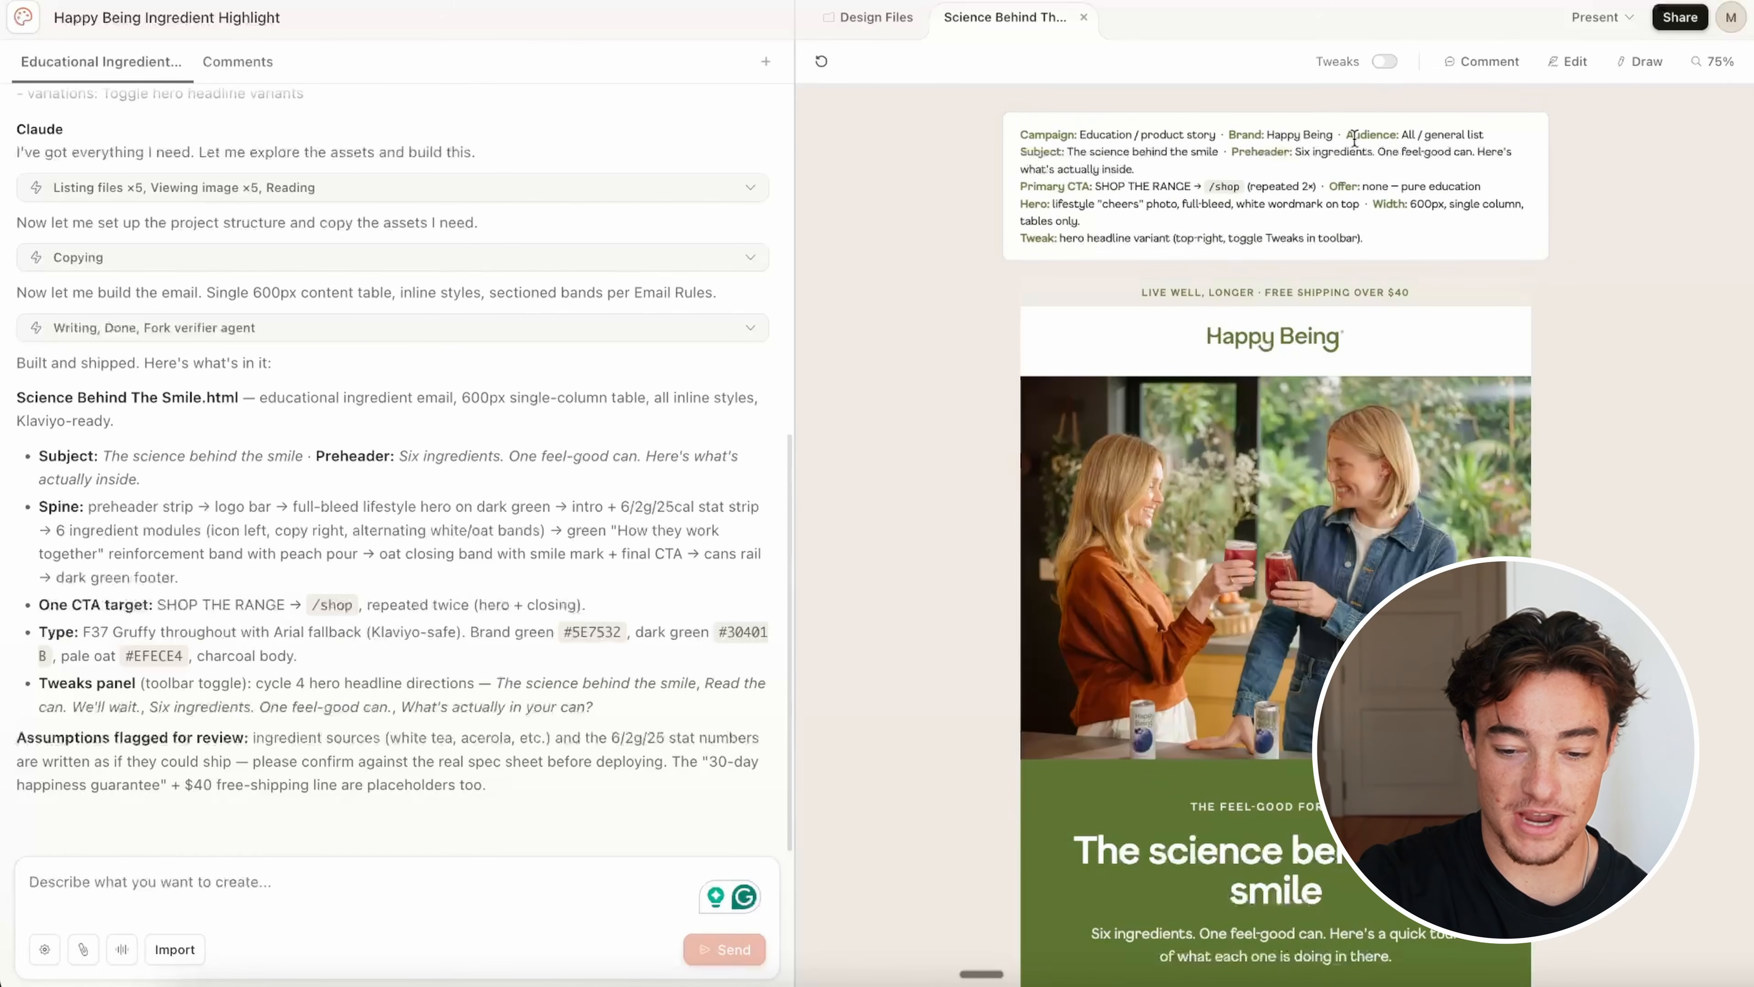
scroll(1321, 639, down, 15)
scroll(1321, 638, up, 8)
scroll(1321, 638, up, 4)
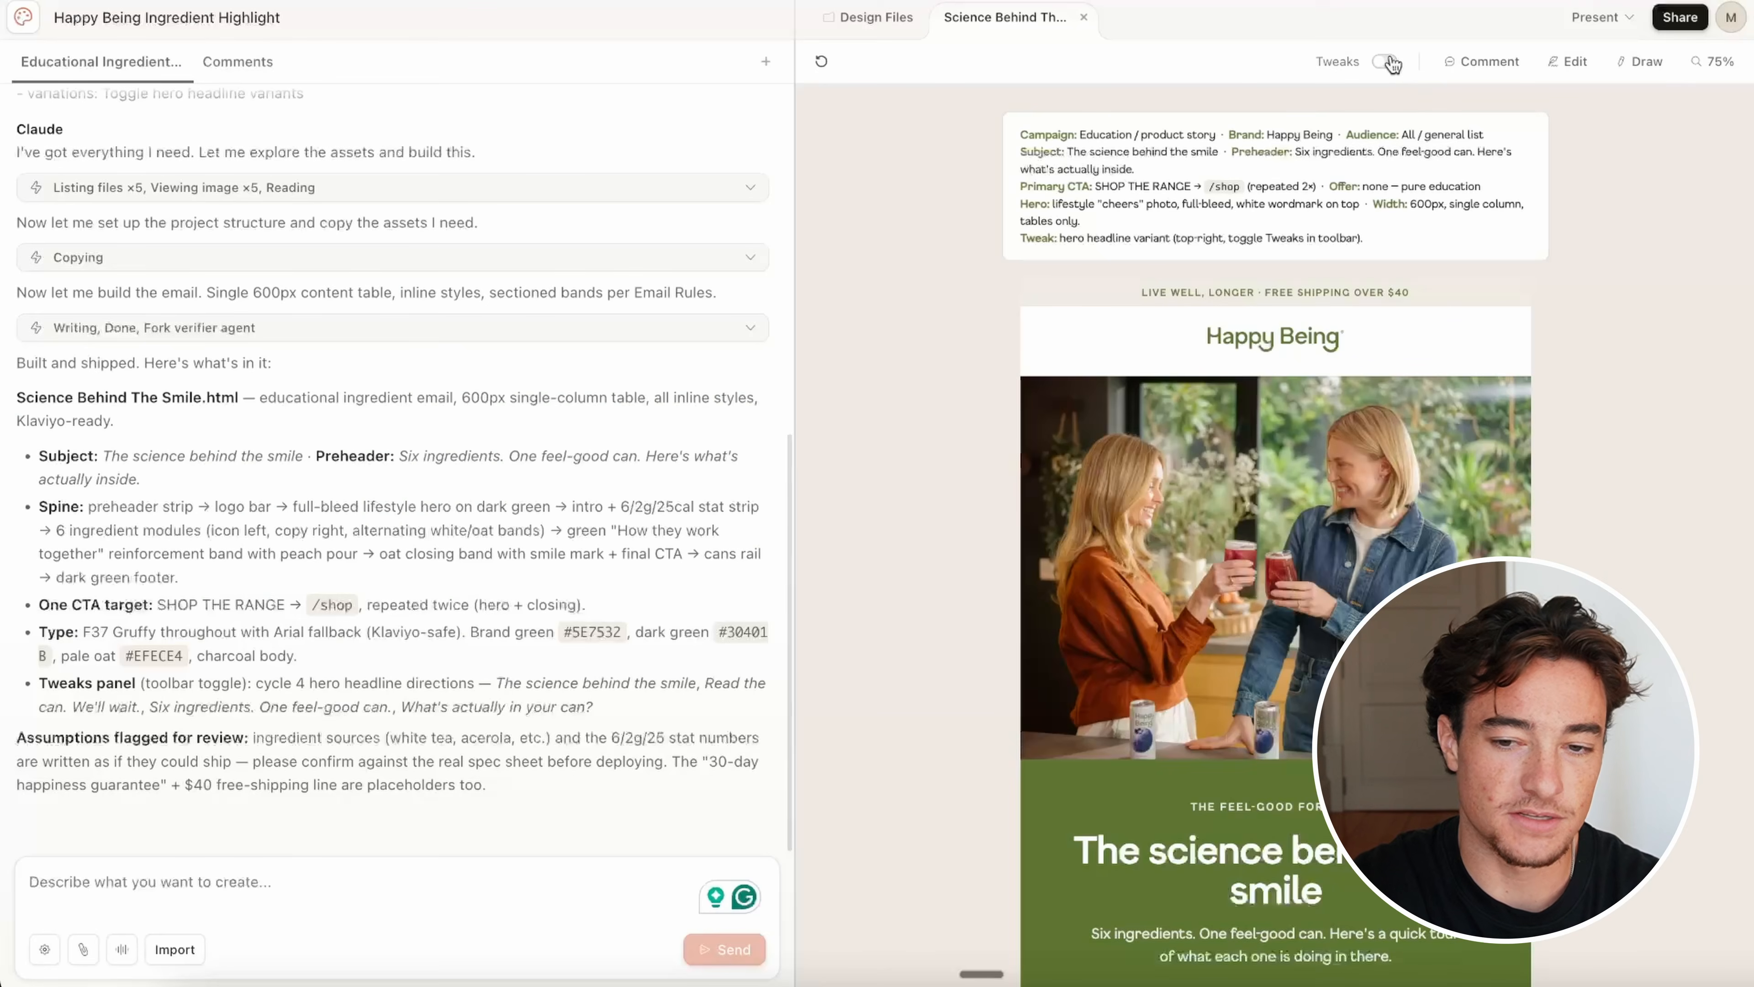
Step: Show the hero headline tweaks again and hide them
click(1388, 62)
click(1391, 64)
click(1387, 62)
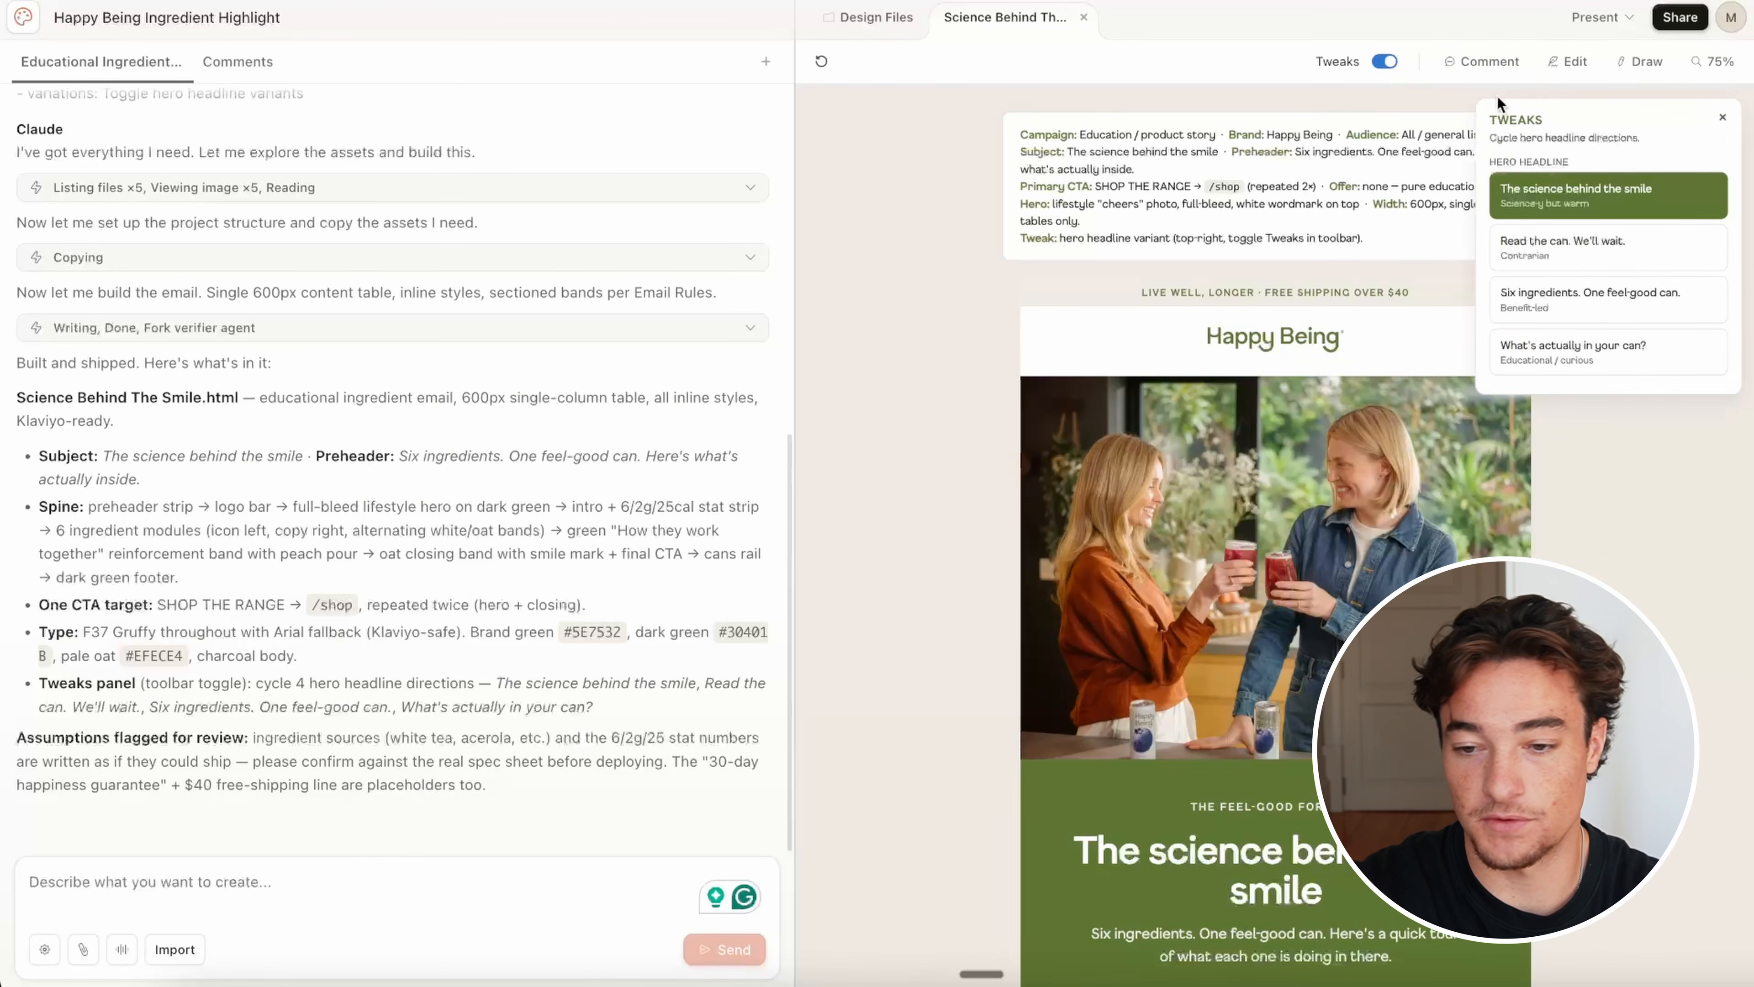
click(1385, 64)
Step: Turn on comment mode and examine which email elements can be commented on, from the hero to the ingredient stats
click(1481, 61)
scroll(1245, 385, down, 3)
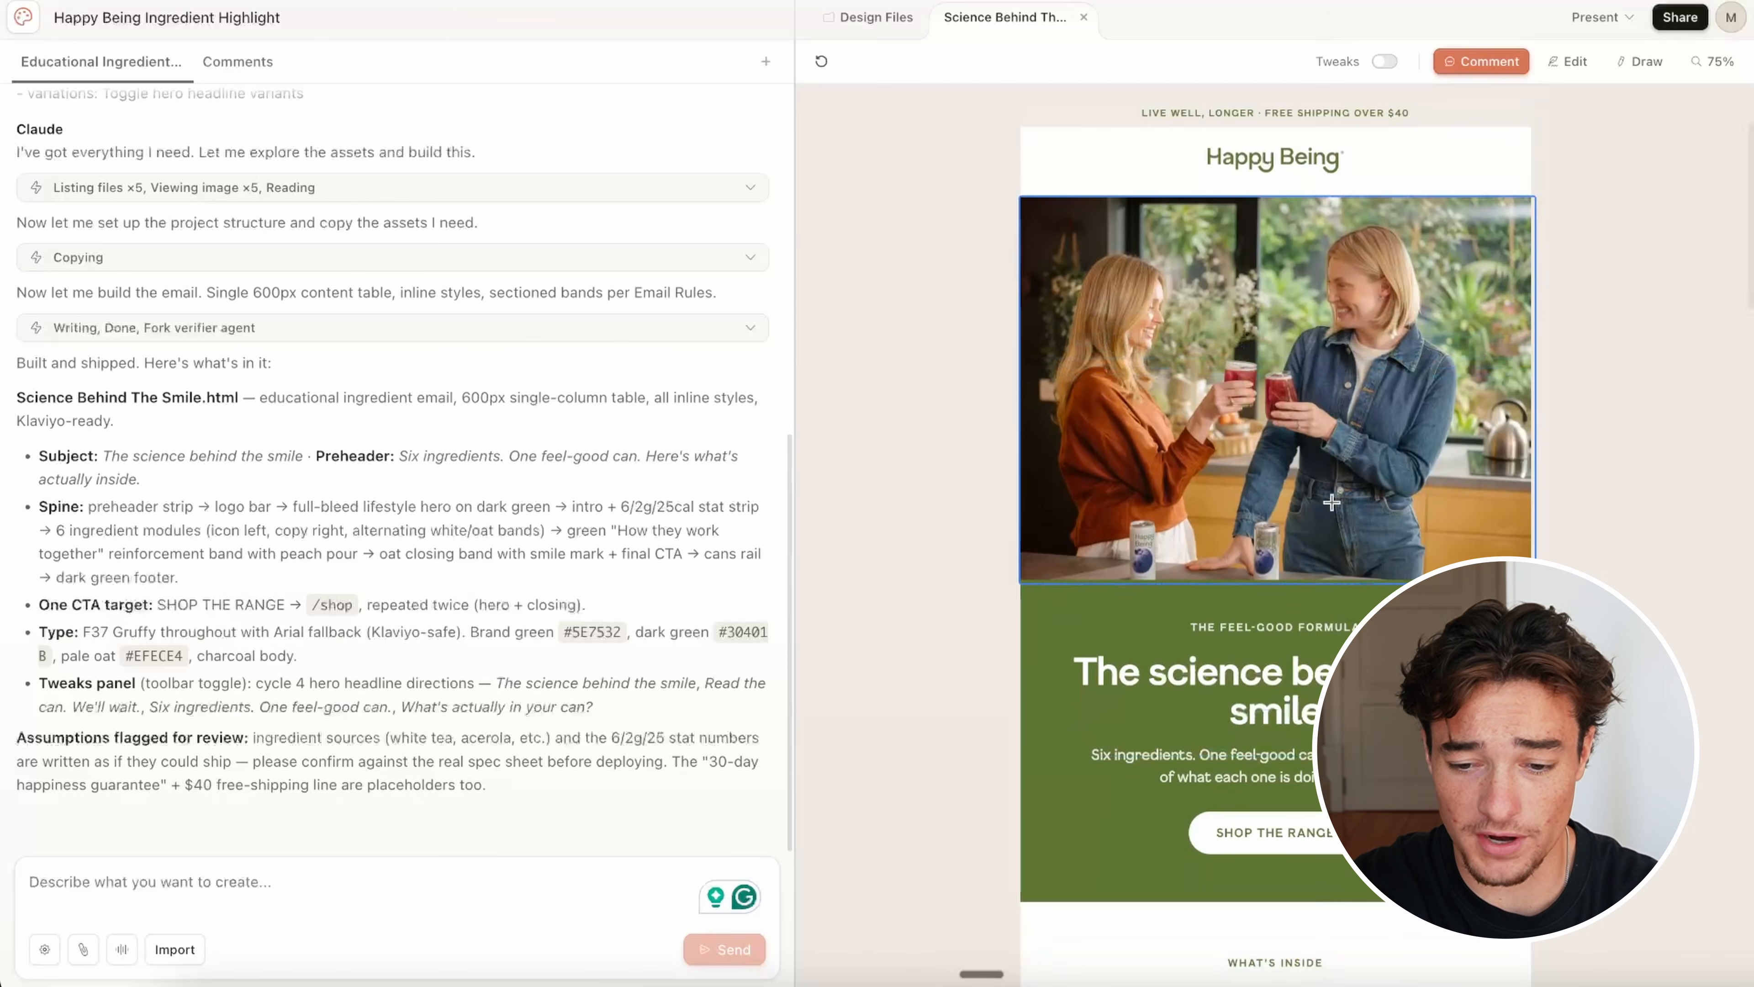
scroll(1276, 484, down, 3)
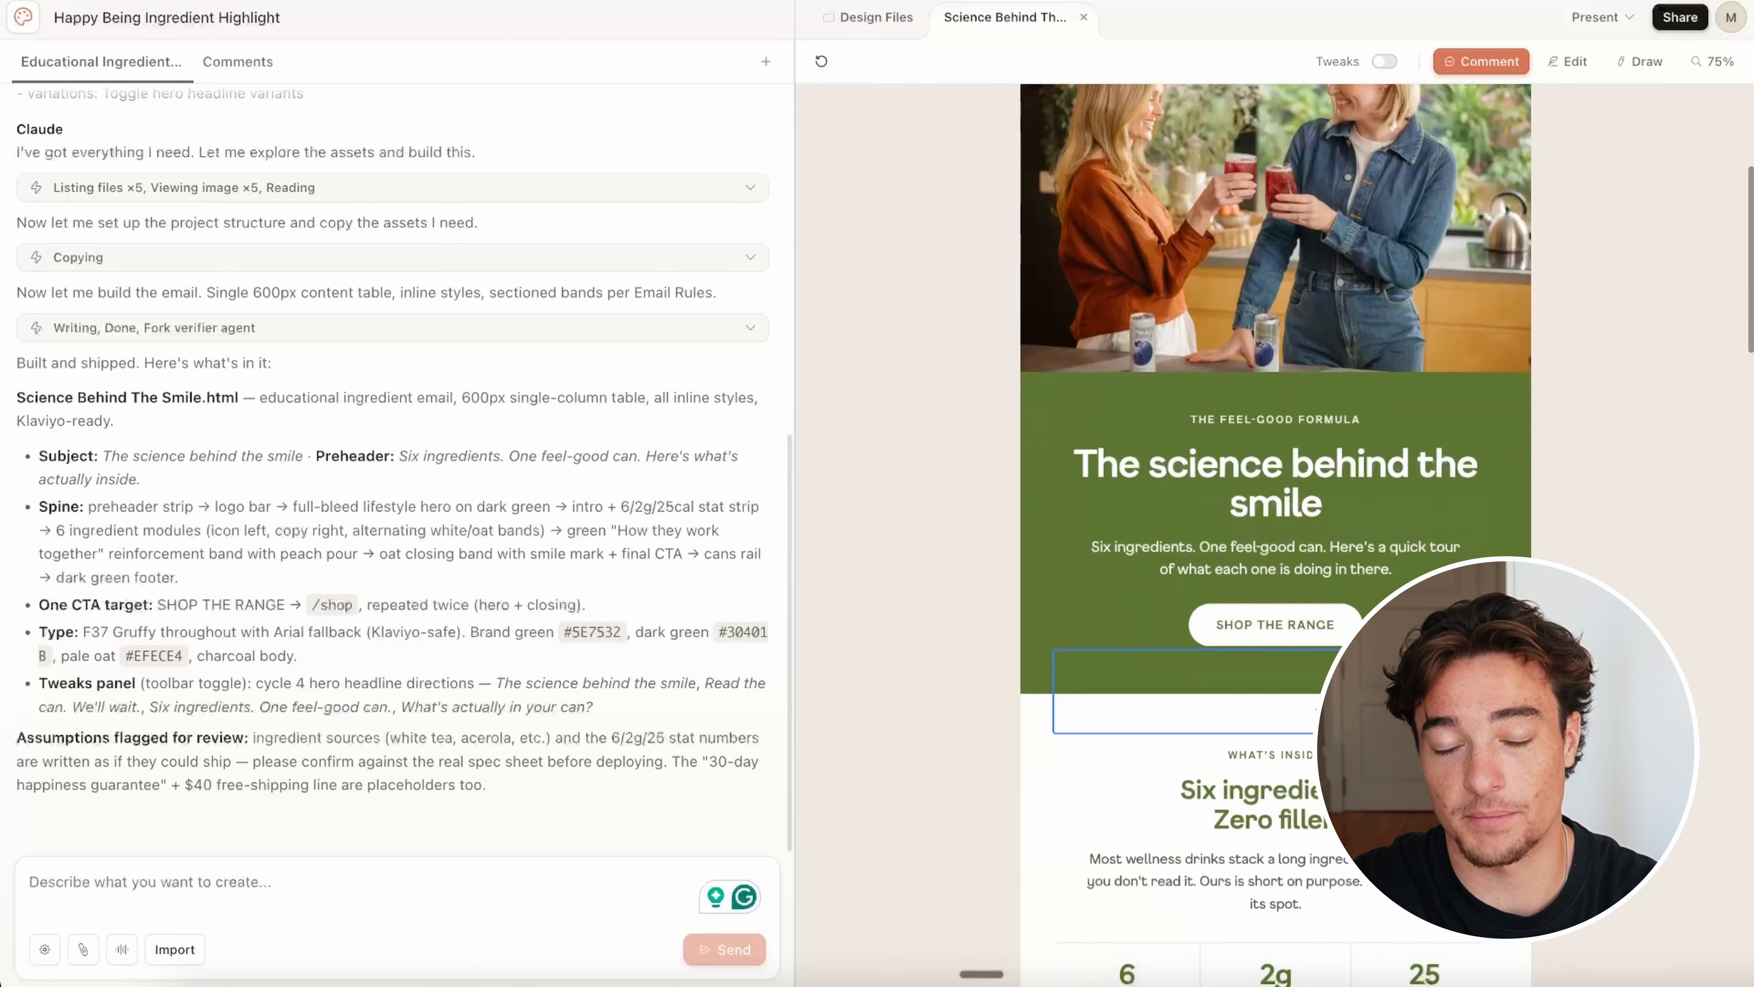
scroll(1330, 554, down, 10)
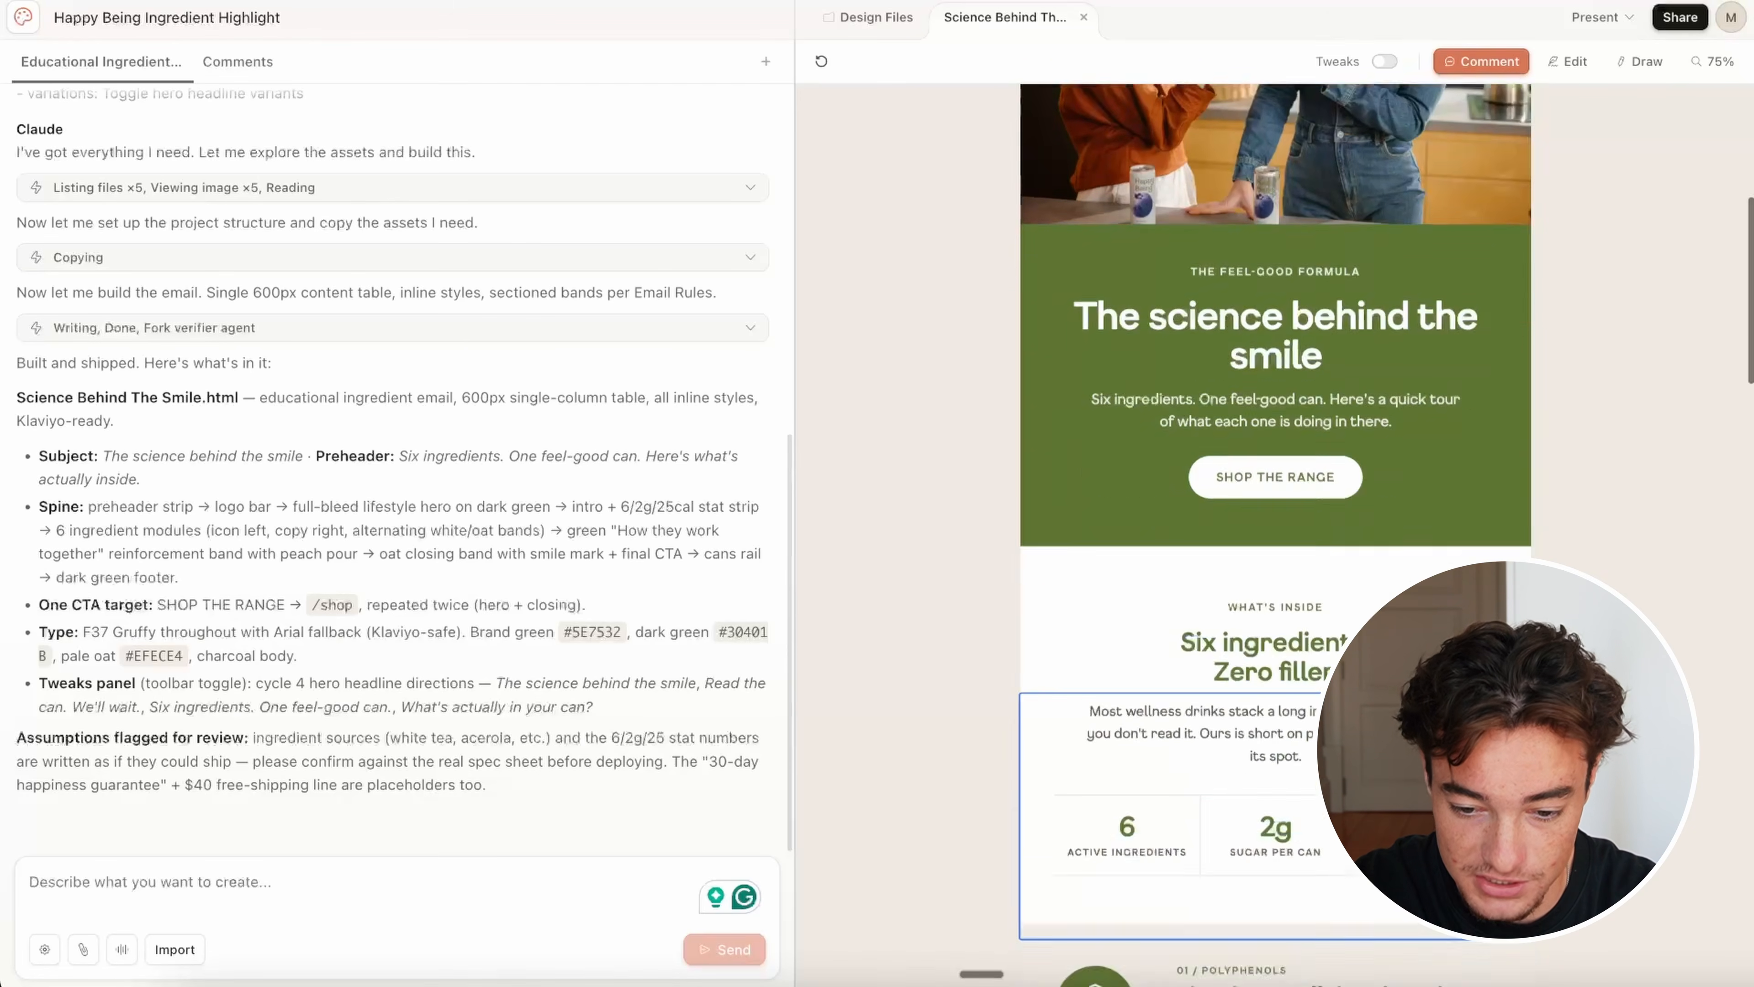
scroll(1330, 555, up, 15)
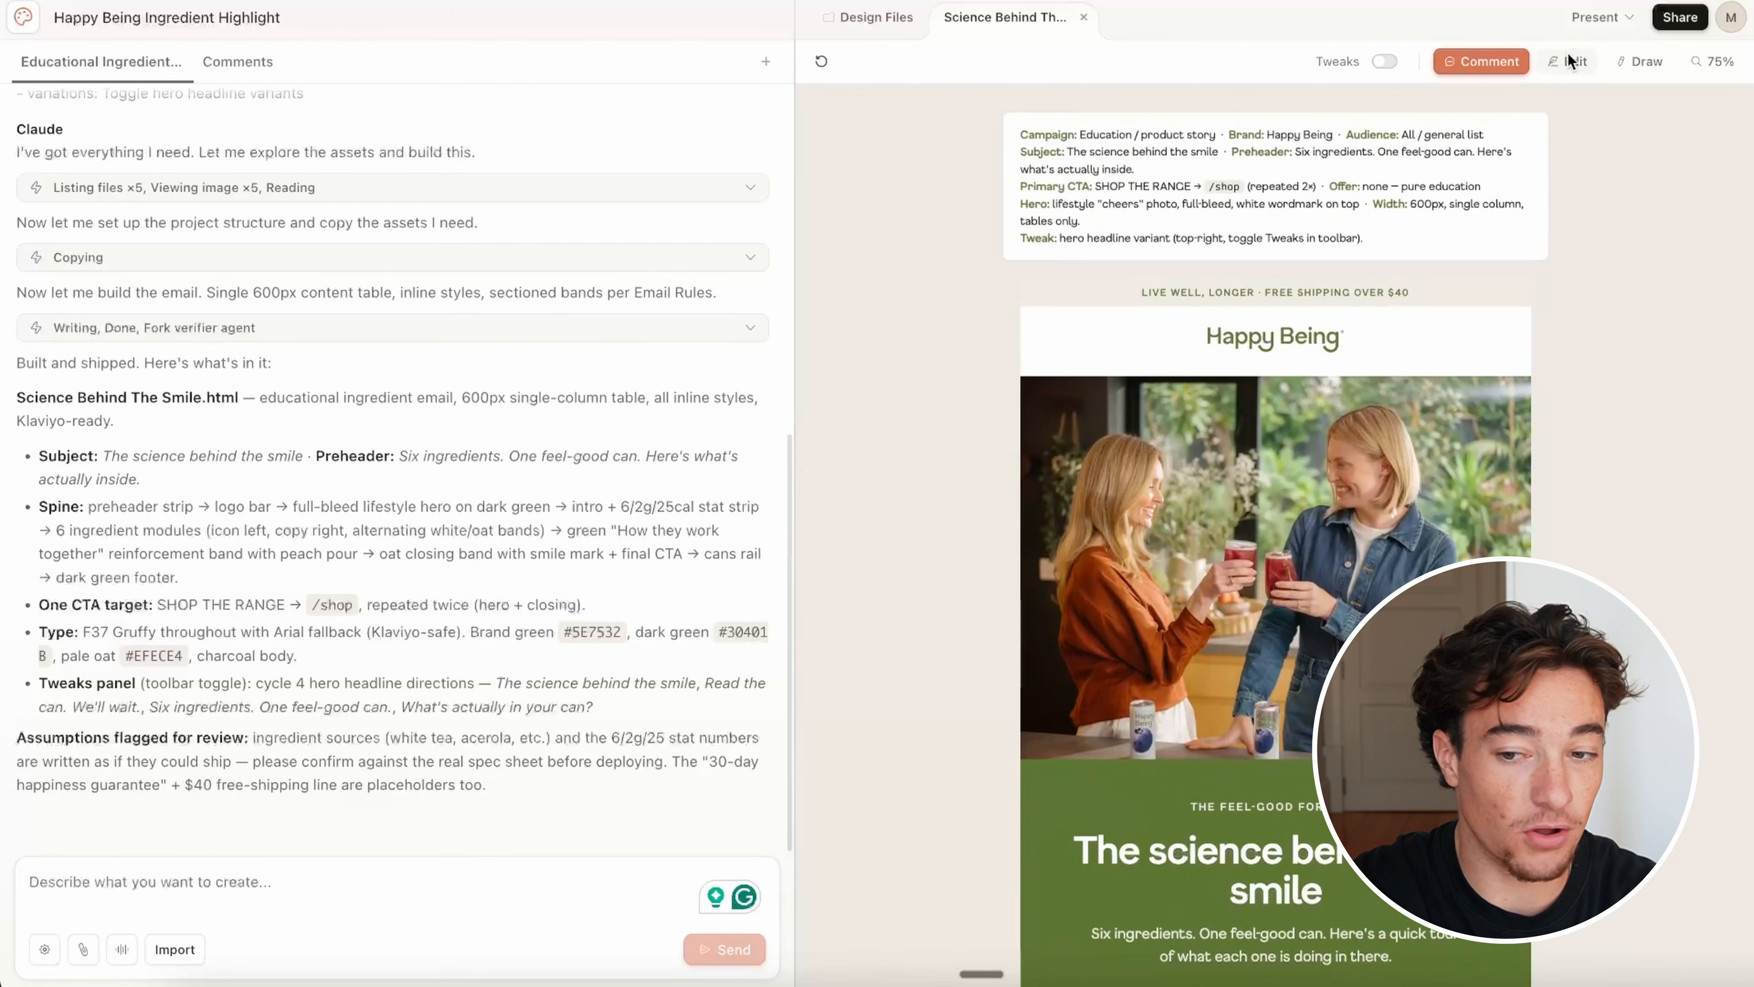
Step: Enter edit mode, try page backgrounds #58503f and #d4d2cf, and settle on rgb(240, 236, 228) sampled from the email
click(1568, 61)
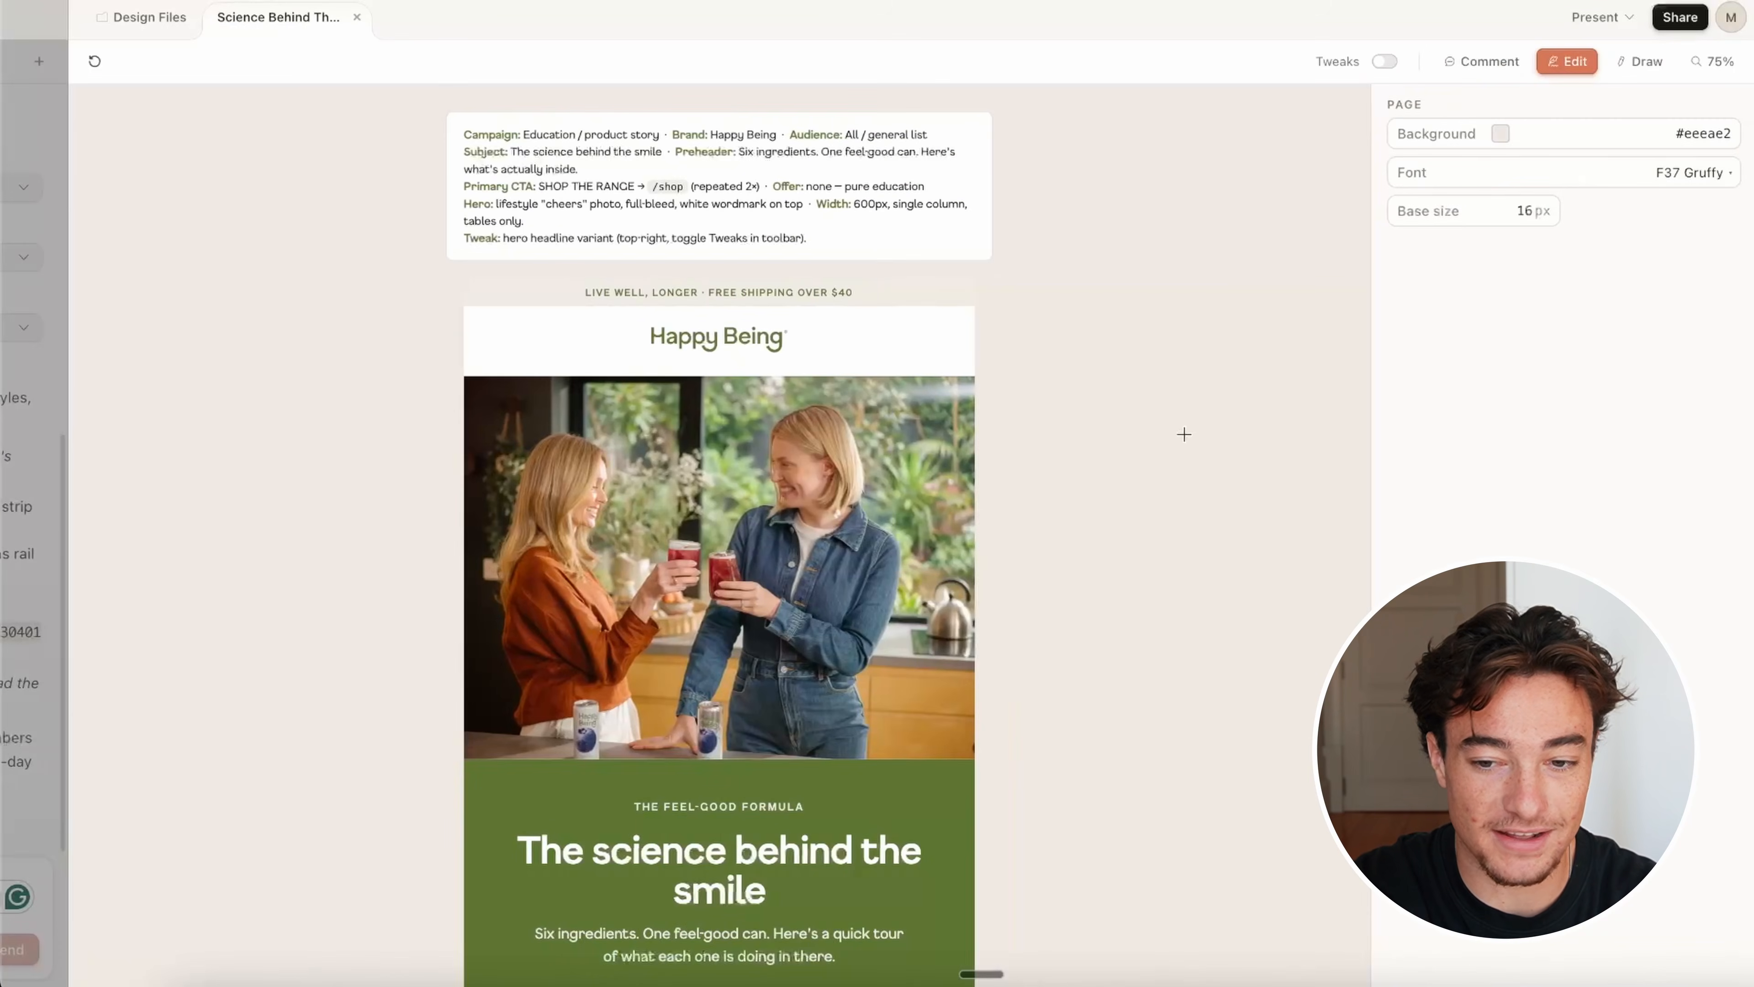
click(1501, 133)
click(1566, 261)
drag(1565, 261, 1568, 265)
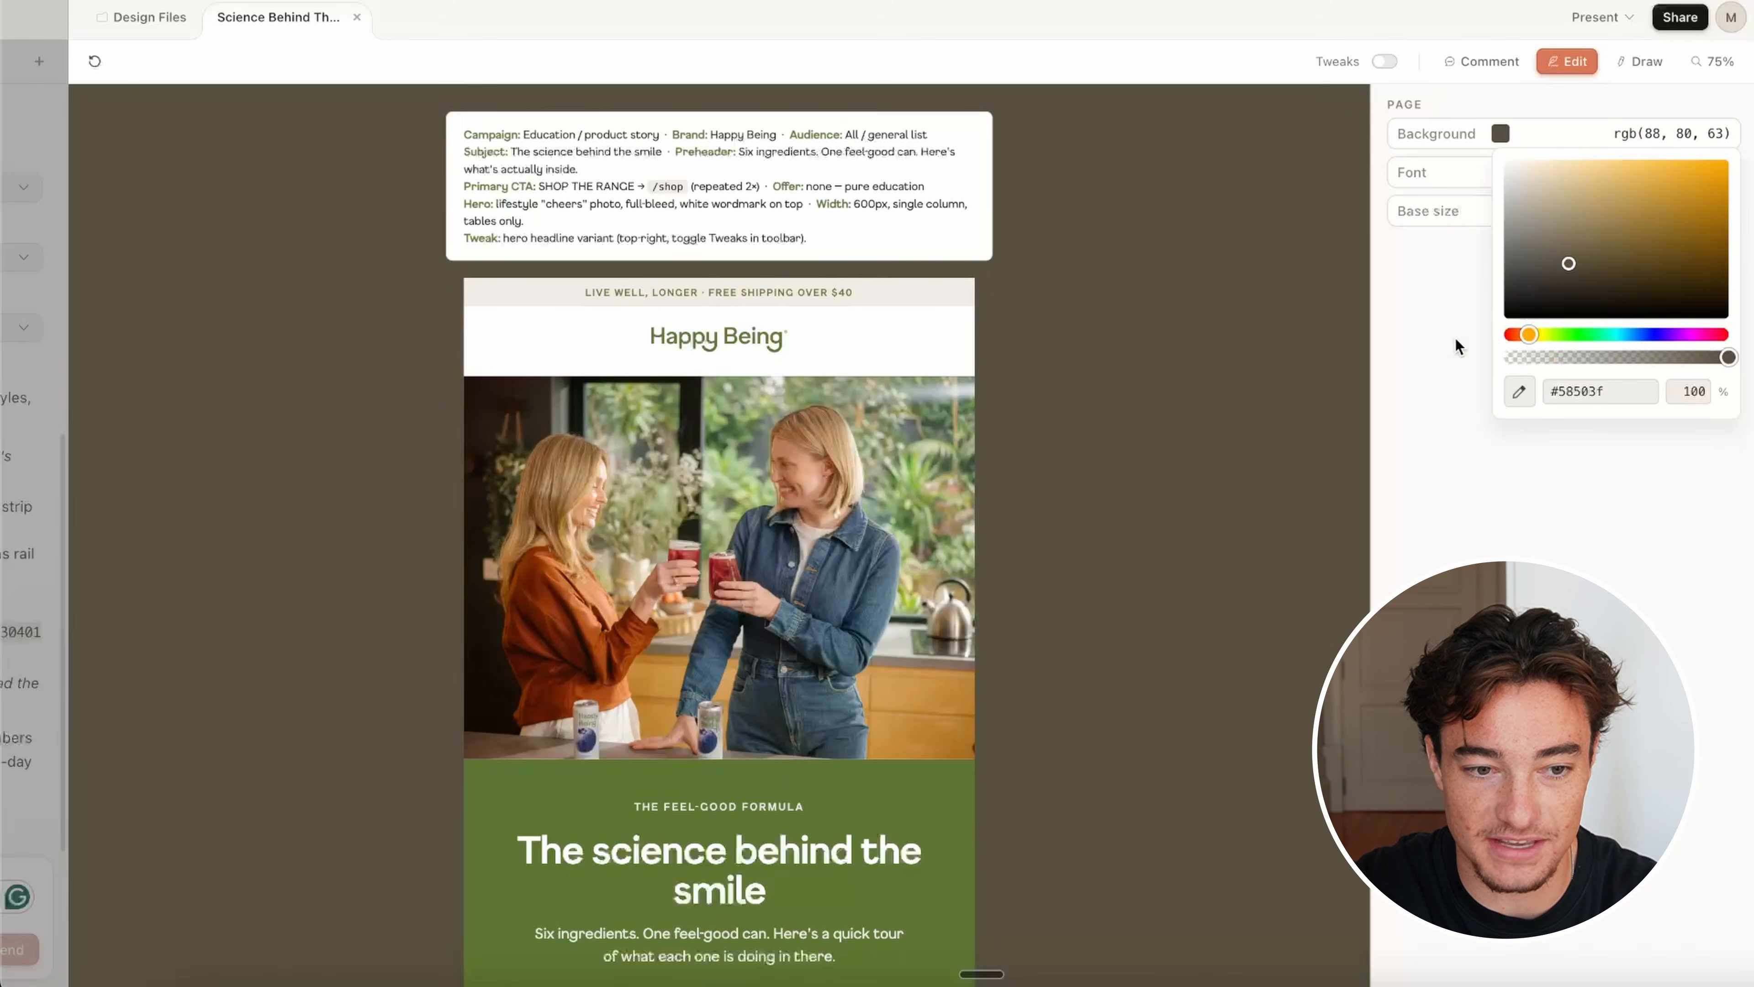
click(1518, 176)
drag(1511, 177, 1510, 187)
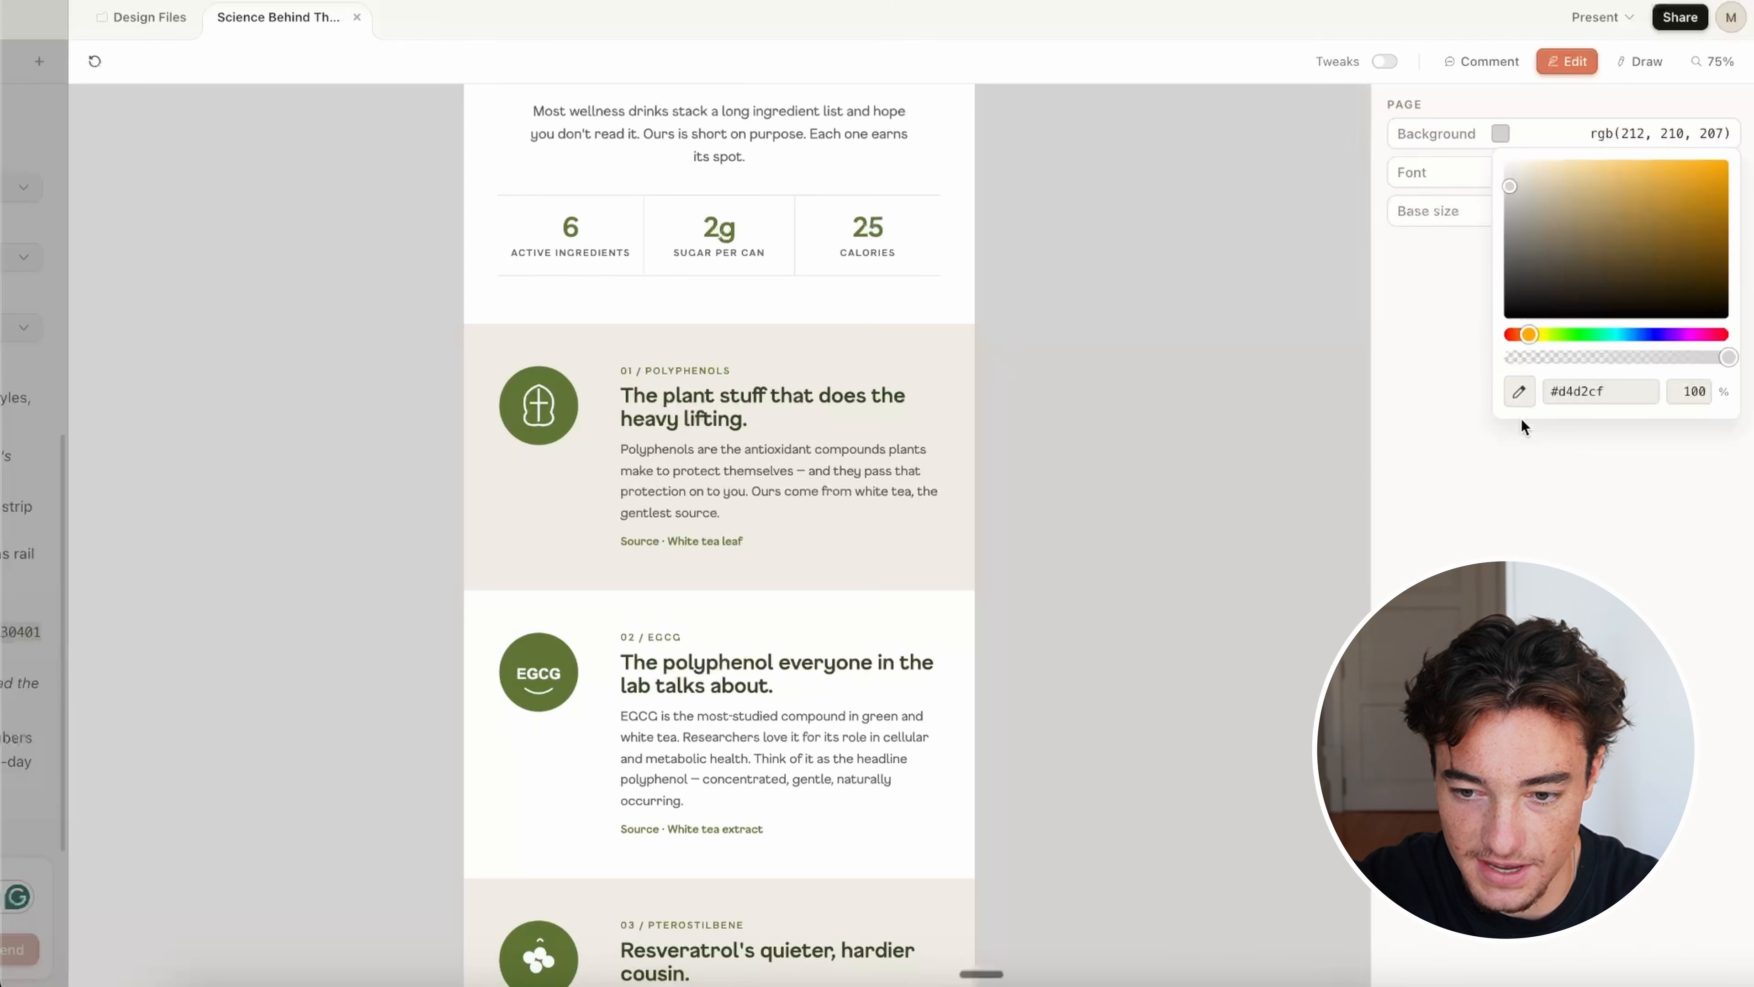
click(1518, 391)
click(912, 344)
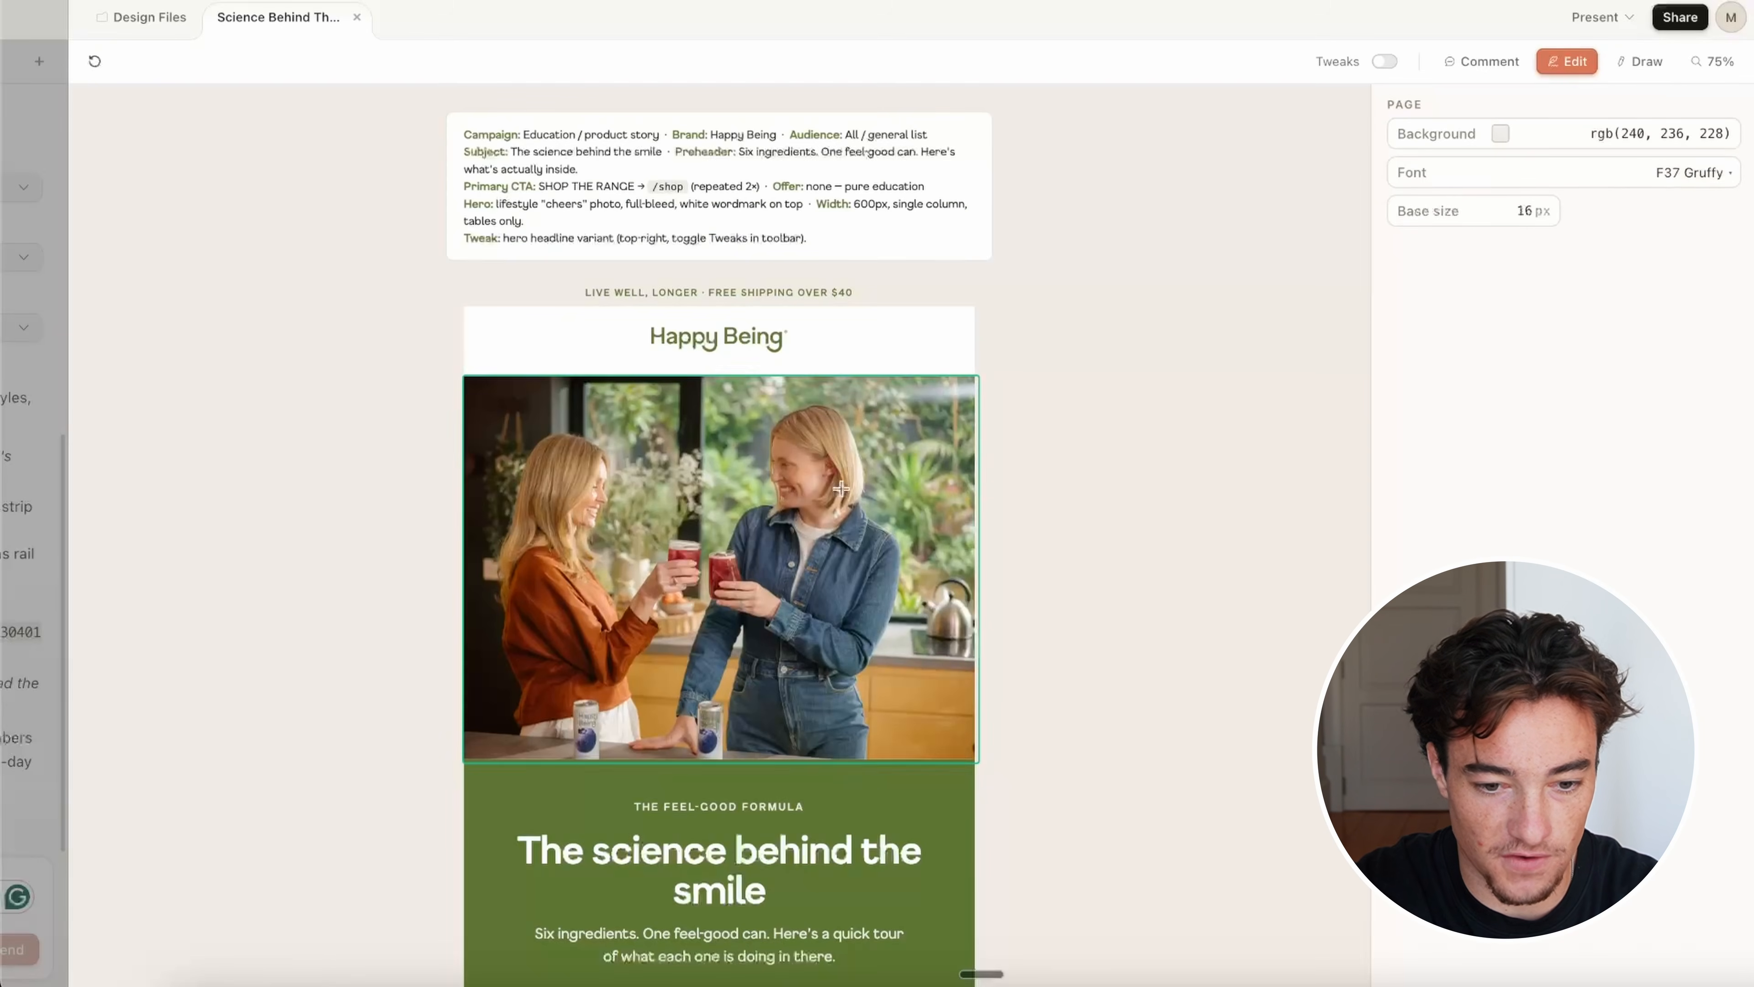
Step: Break the hero headline before "the" so it reads "The science behind" above "the smile"
scroll(721, 698, down, 3)
double_click(721, 699)
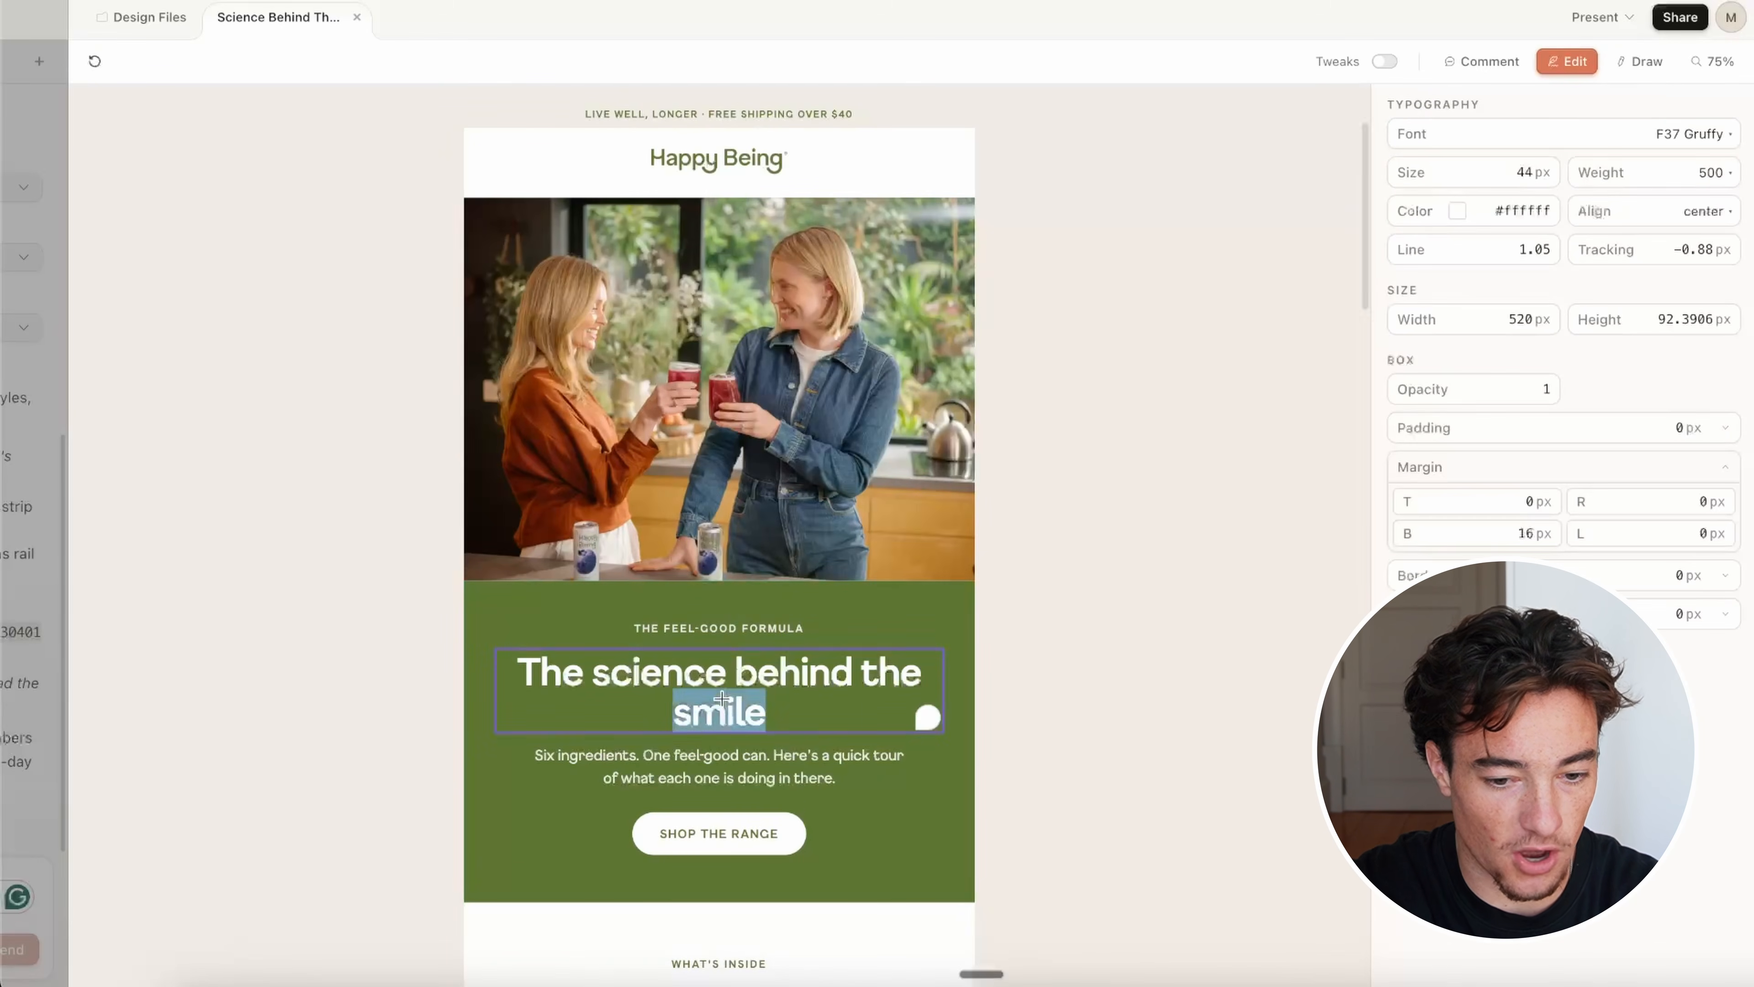
triple_click(721, 699)
click(859, 657)
key(shift+Return)
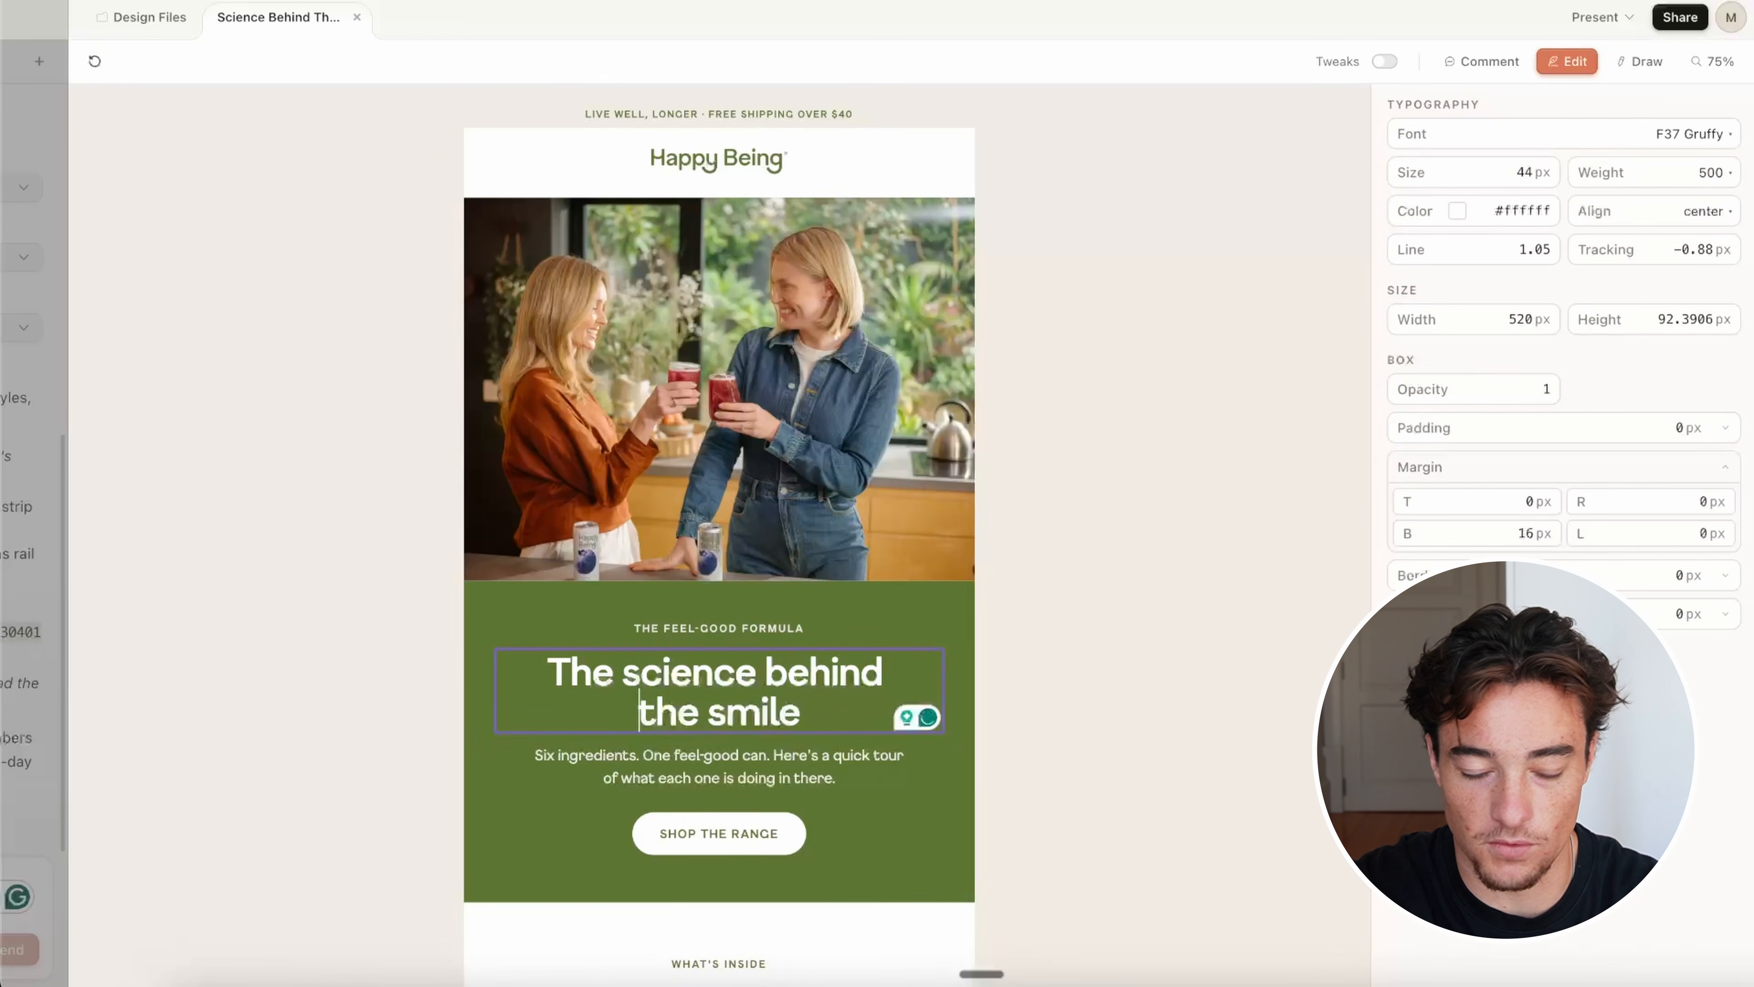
Step: Try a full stop at the end of the hero headline, then remove it
scroll(818, 737, down, 1)
click(820, 621)
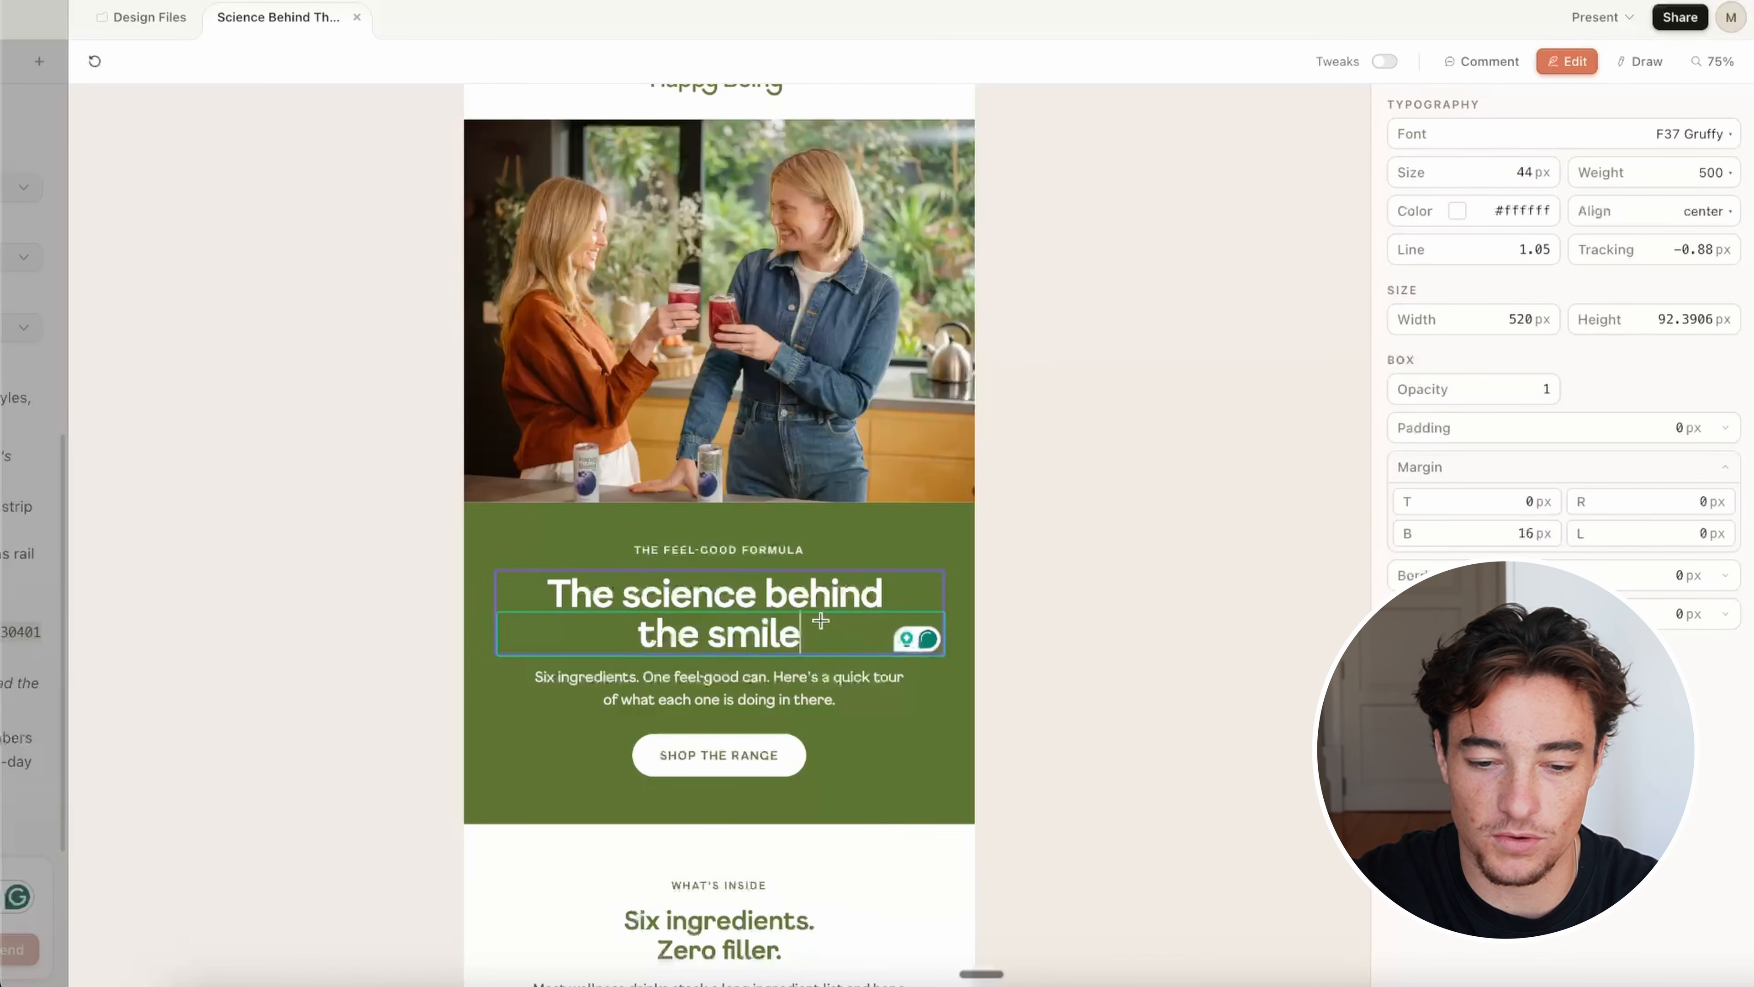
text(.)
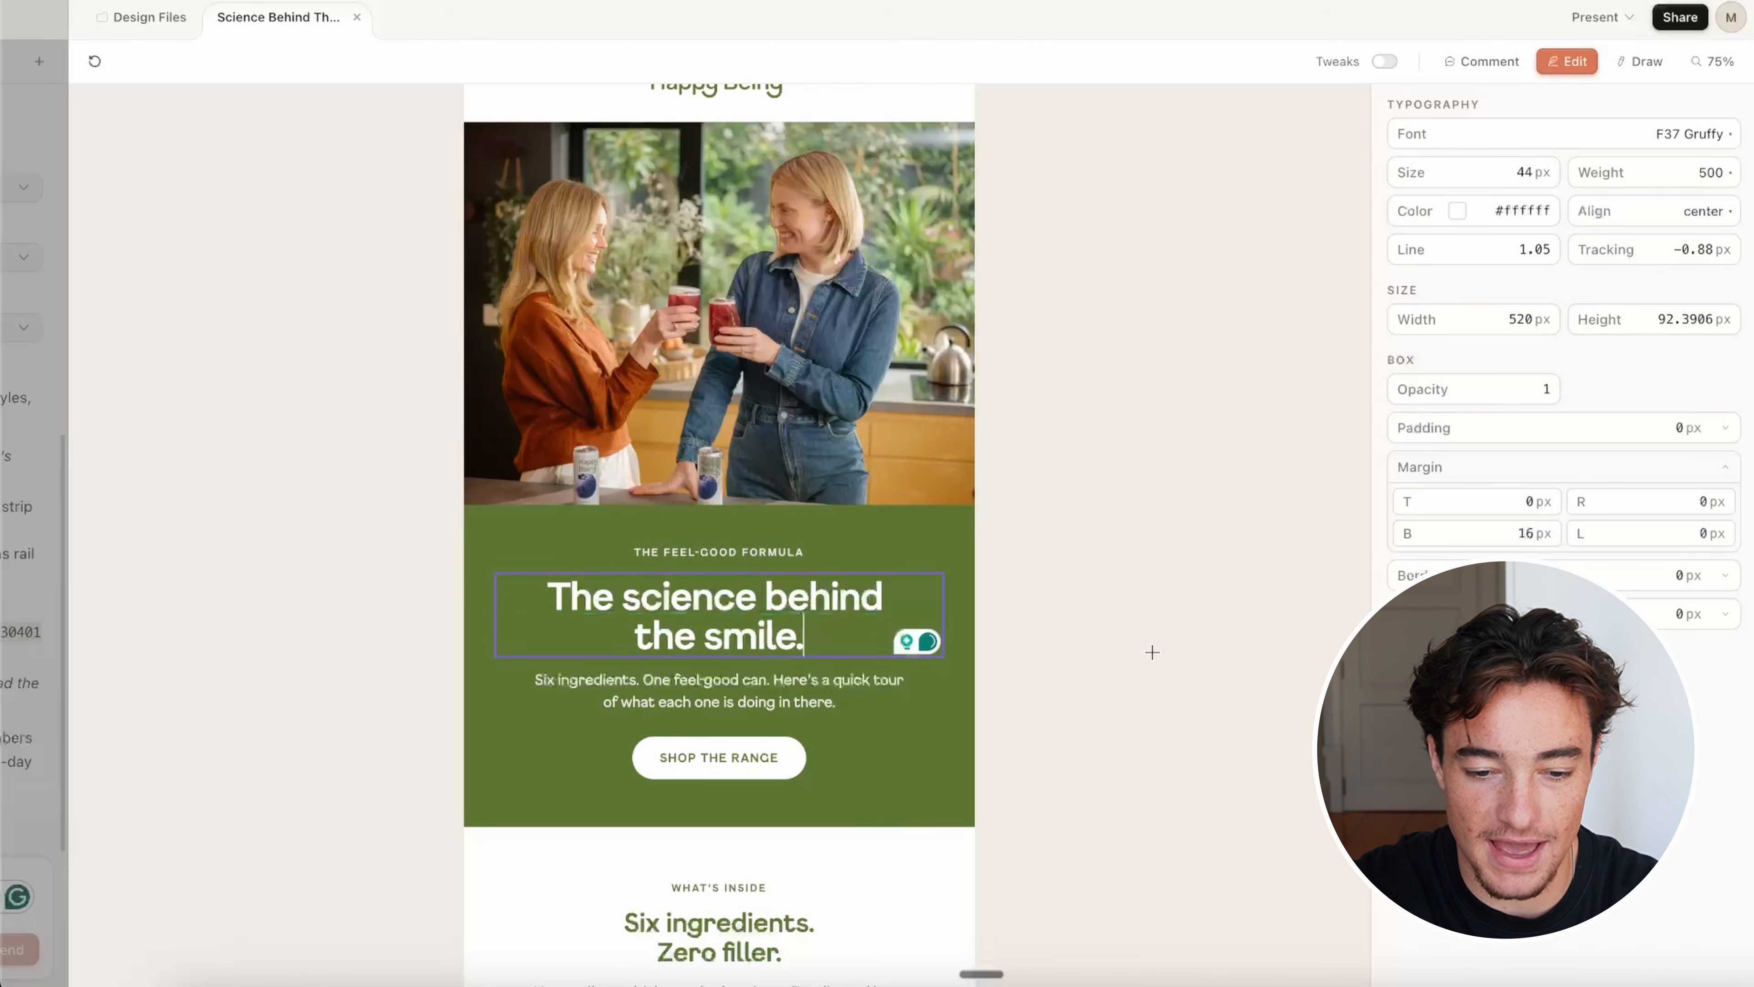
click(1152, 652)
click(801, 634)
key(BackSpace)
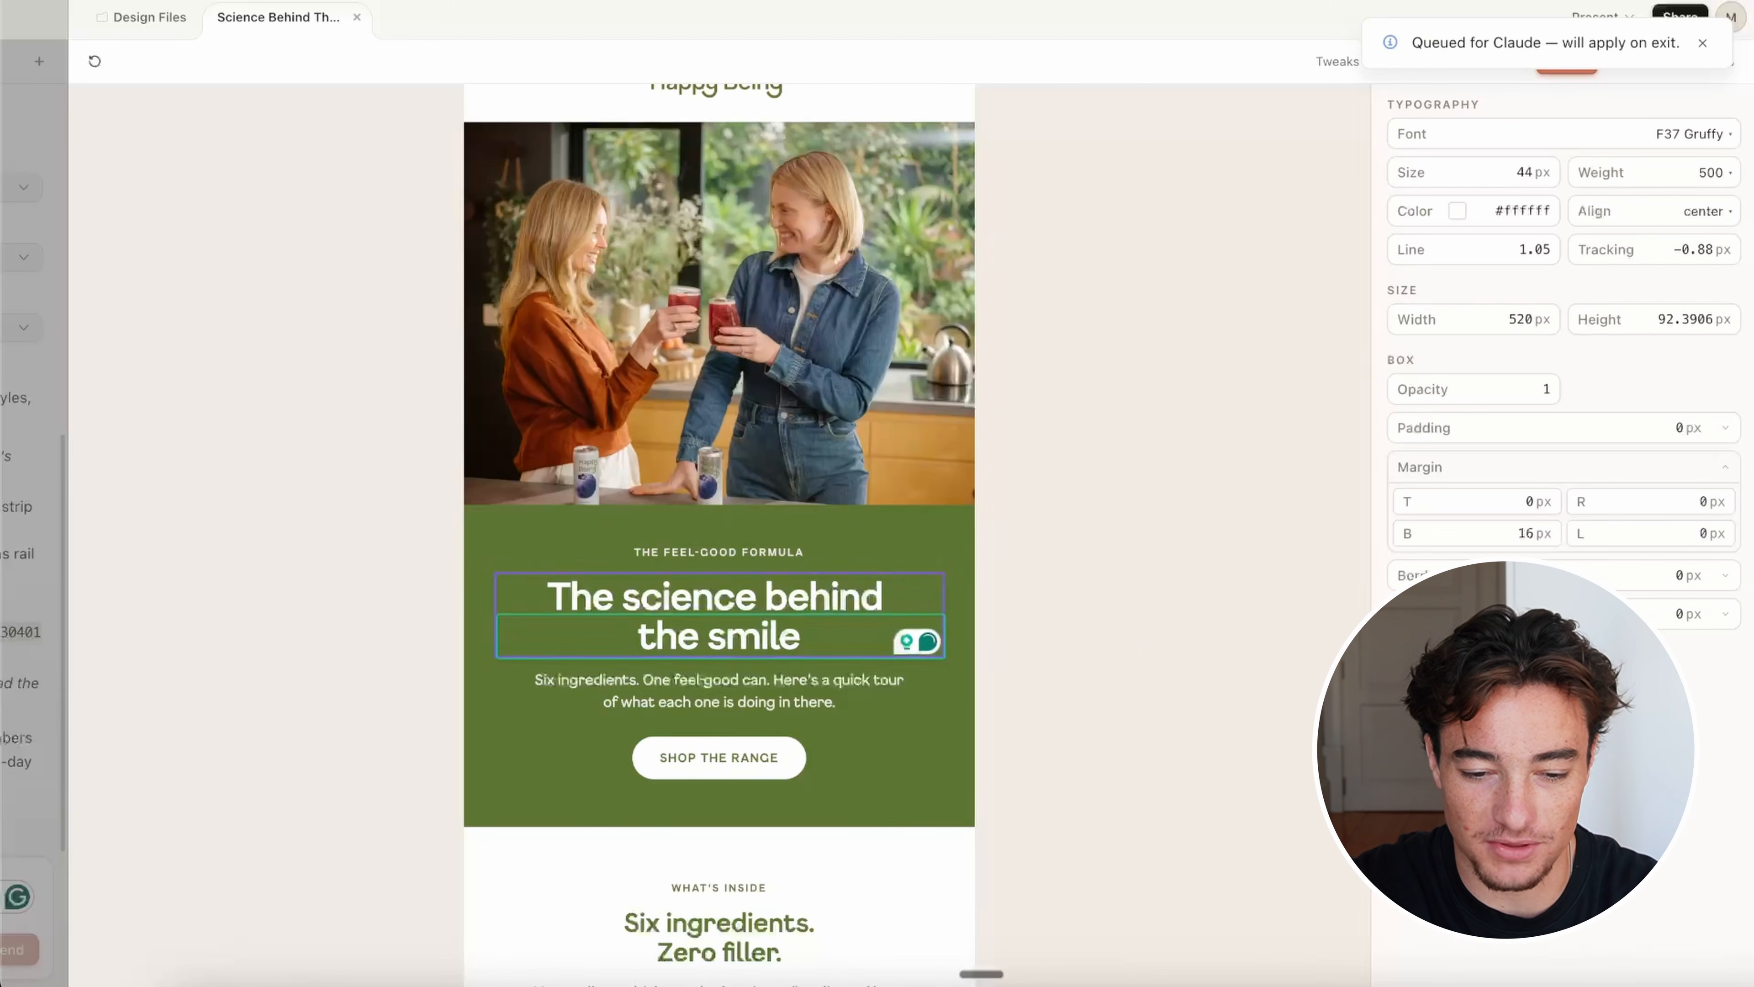
Step: Look through the email in edit mode and select the pour-peach.jpg image to view its source, size and box properties
scroll(766, 659, down, 5)
scroll(766, 659, down, 5)
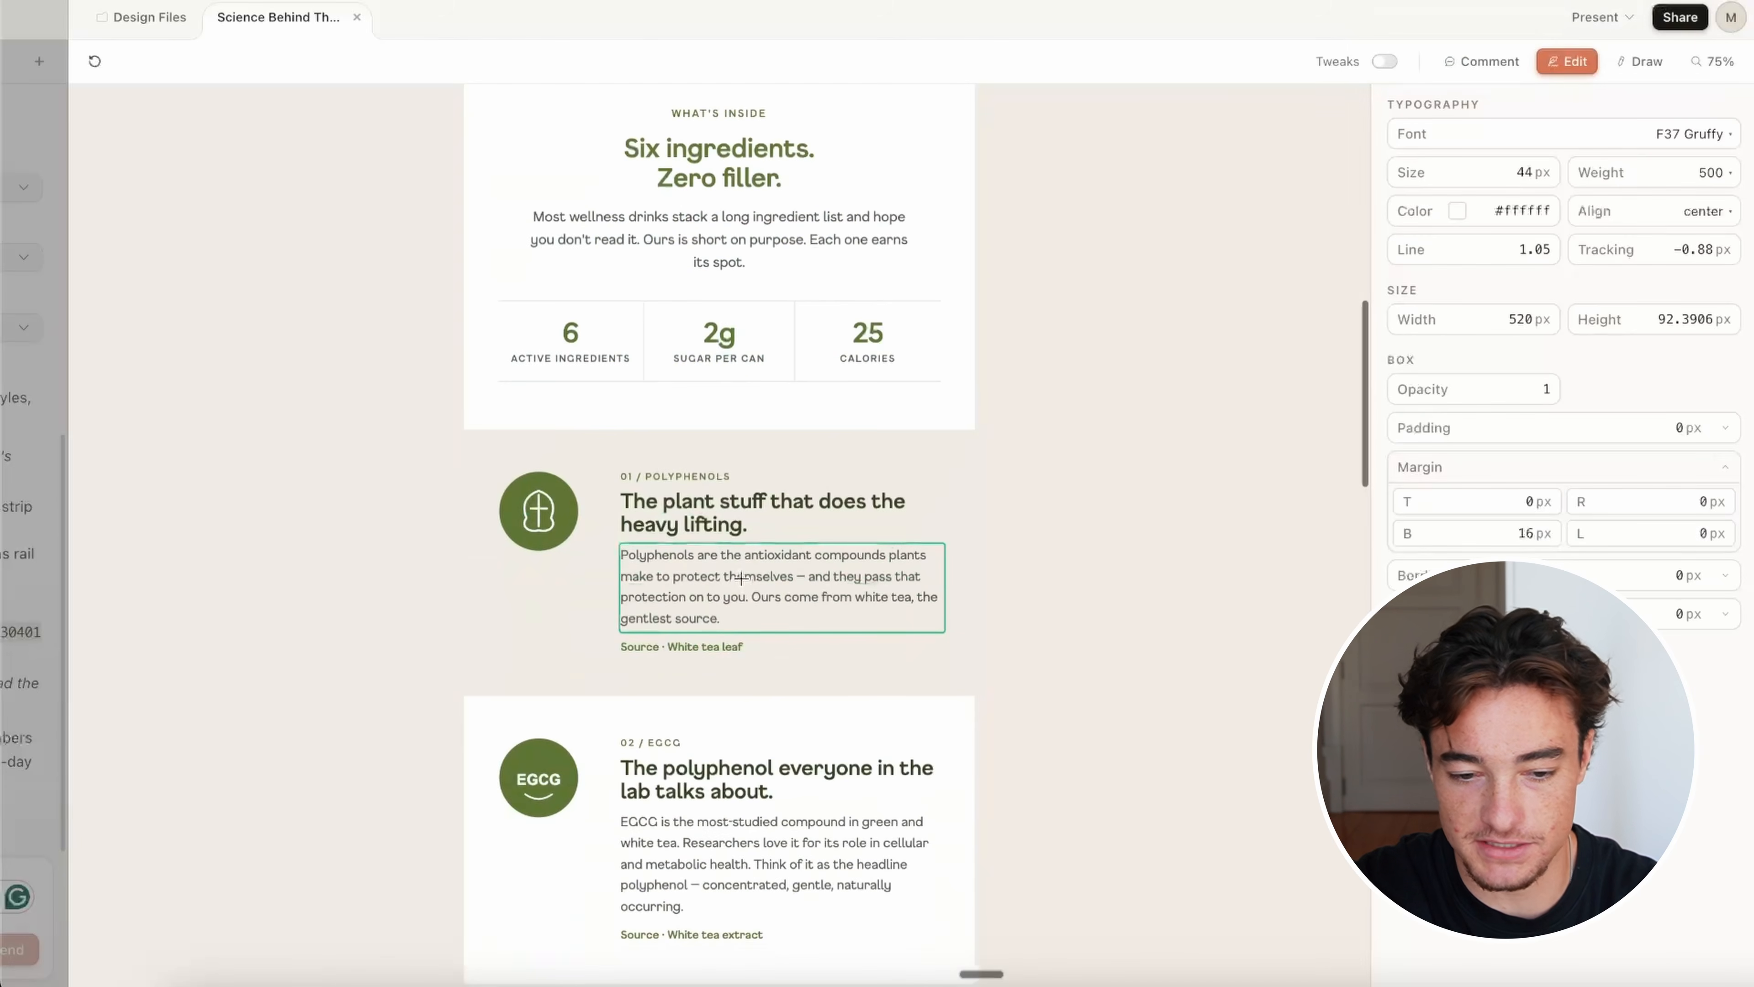
scroll(741, 579, down, 15)
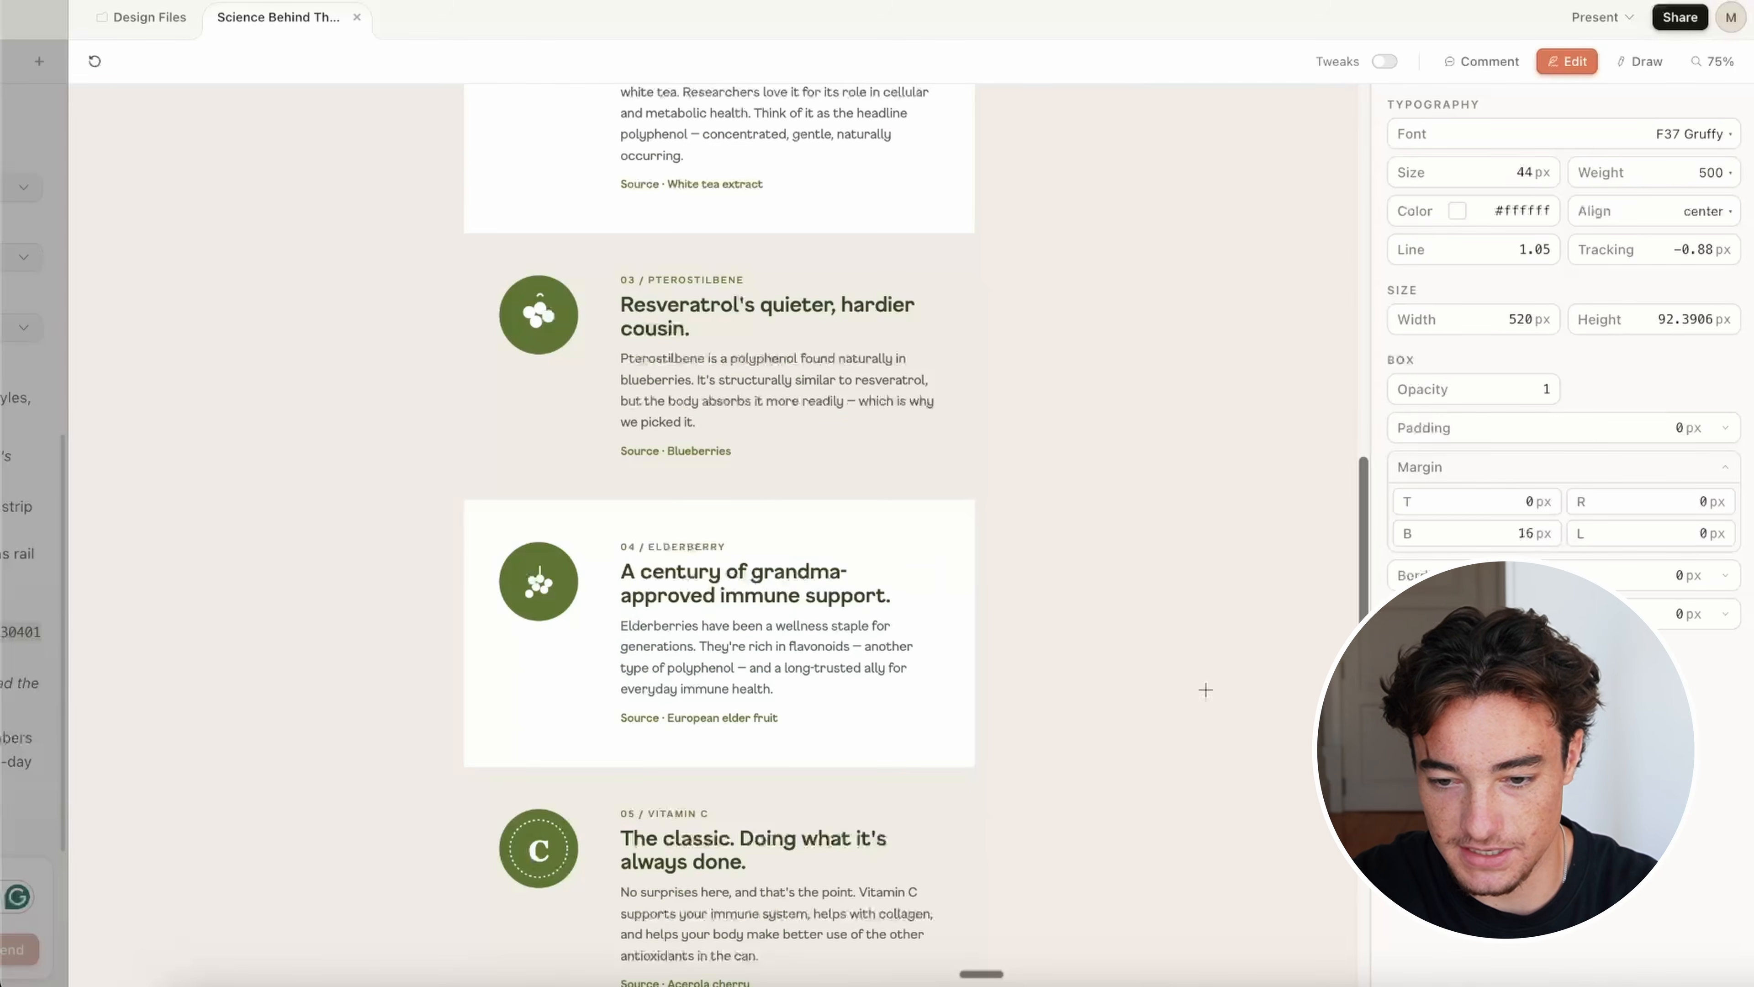
click(510, 409)
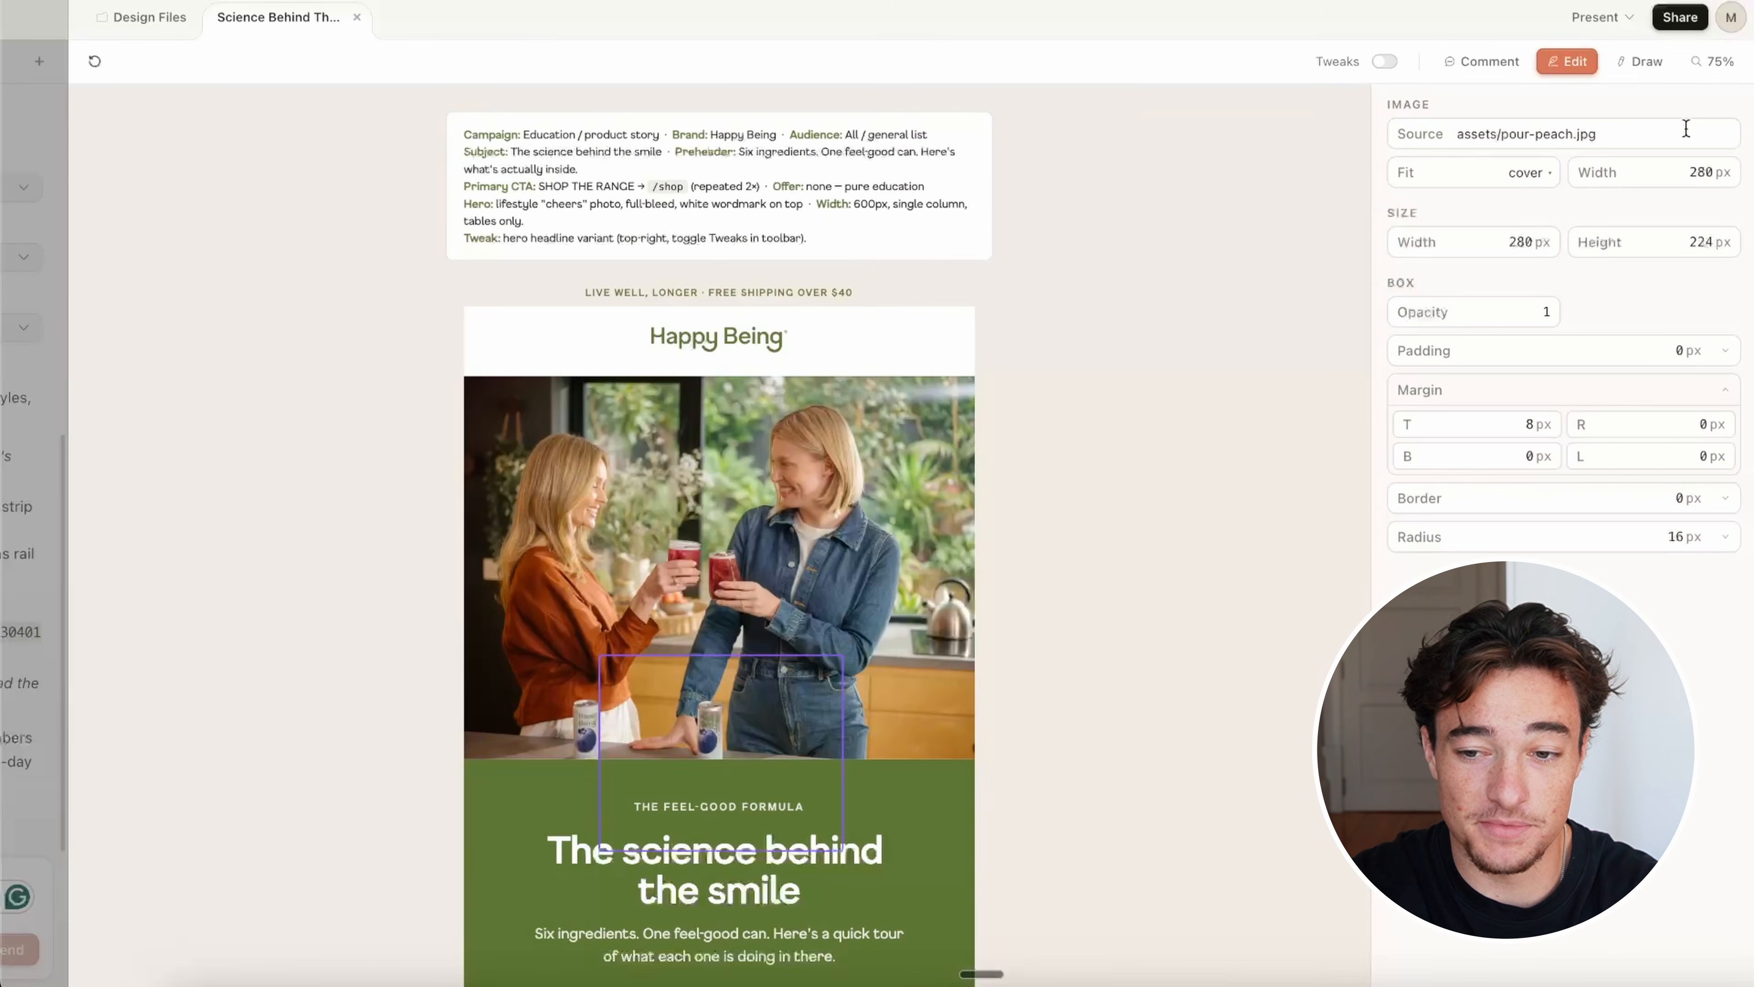
Step: Leave edit mode for the Draw tool so the pending direct edits are applied, and try a freehand stroke beside the hero headline
click(1644, 61)
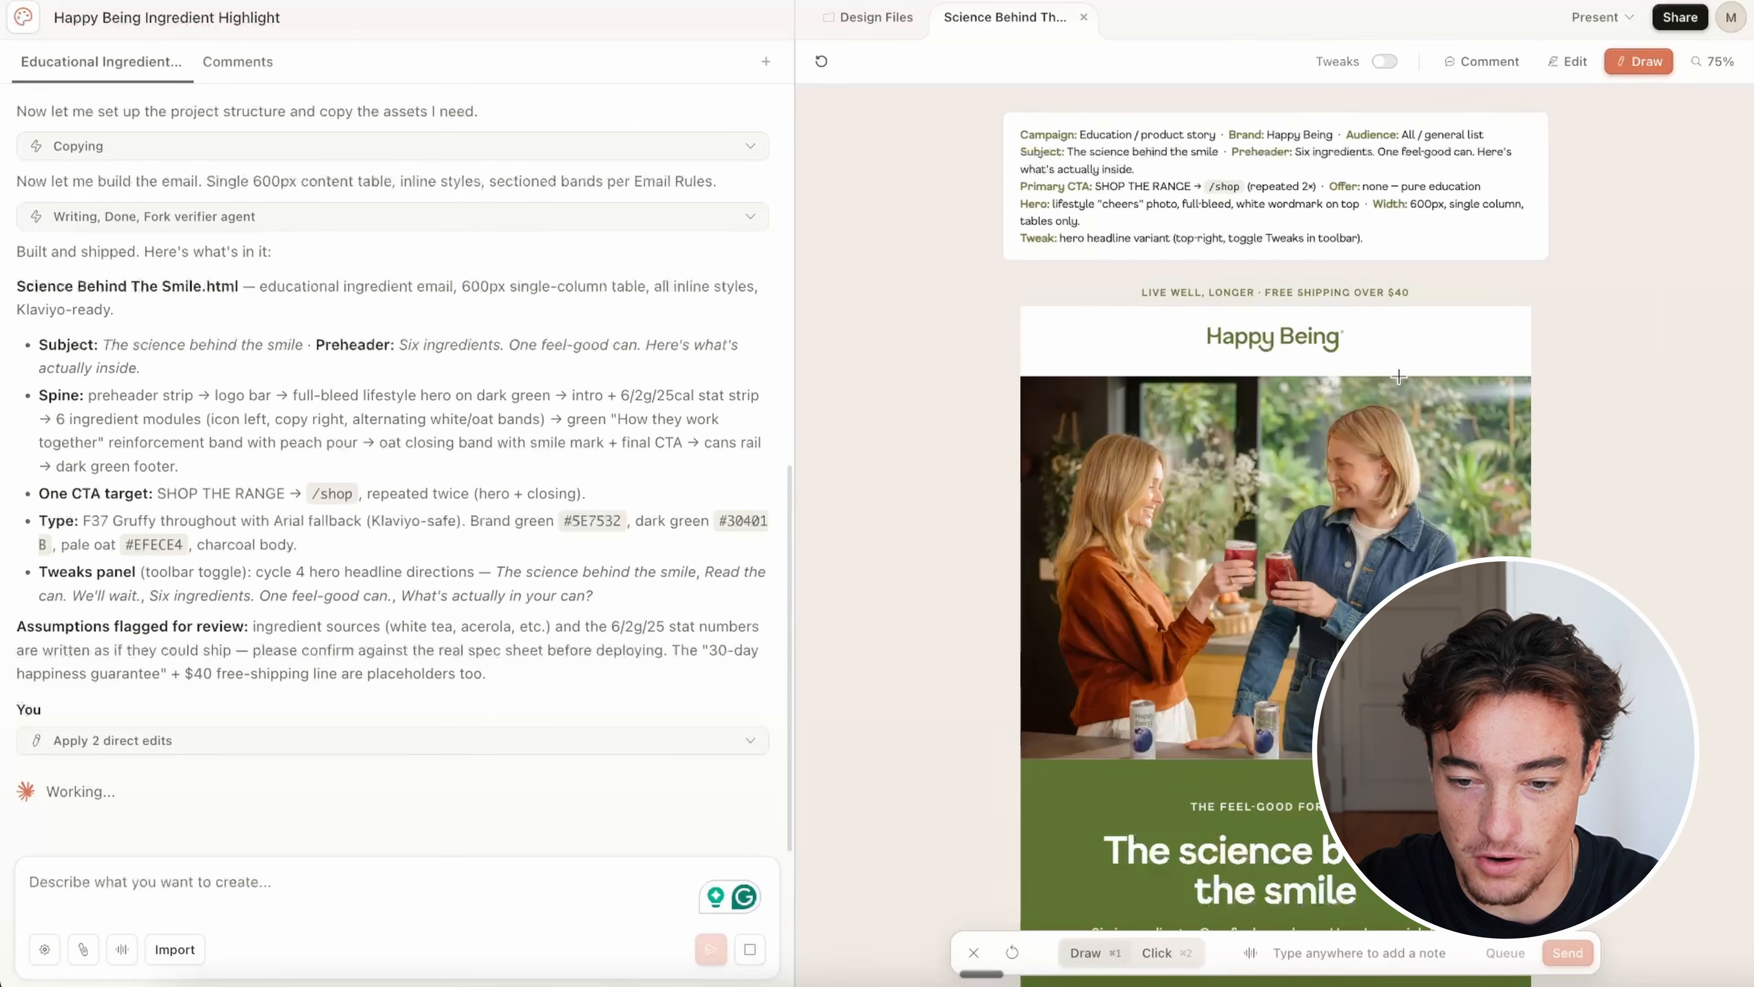
scroll(1432, 563, down, 5)
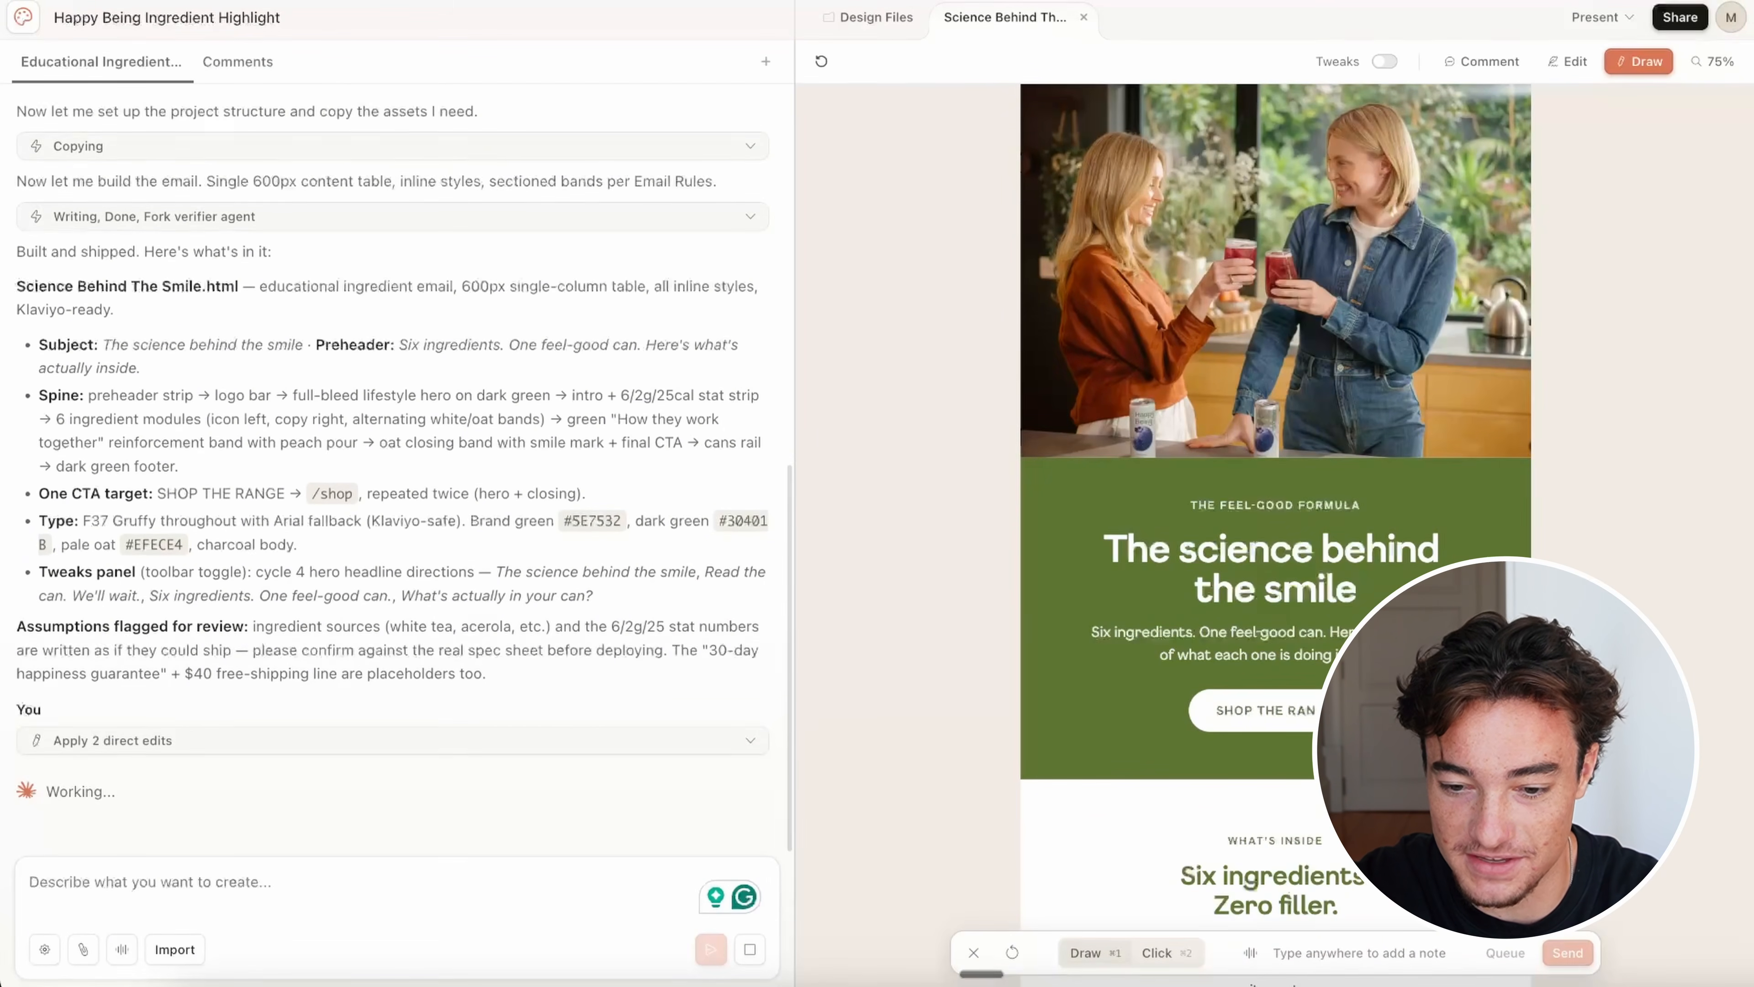
drag(1478, 573, 1328, 482)
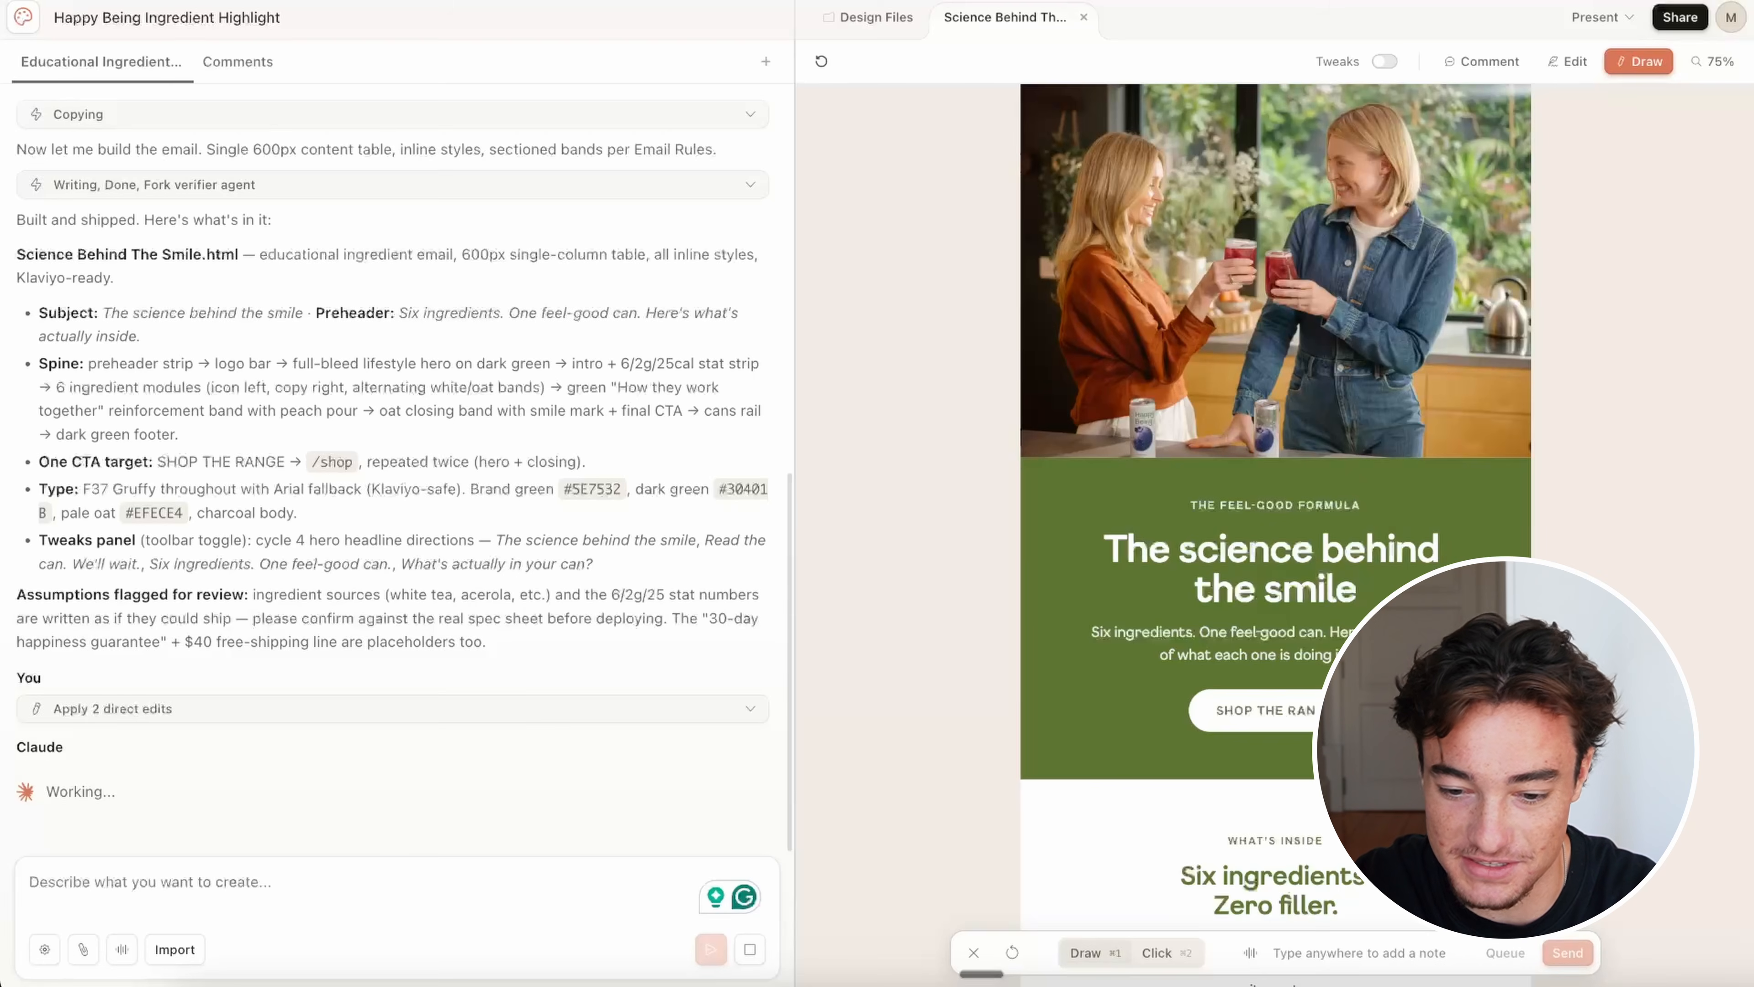
scroll(1366, 549, down, 2)
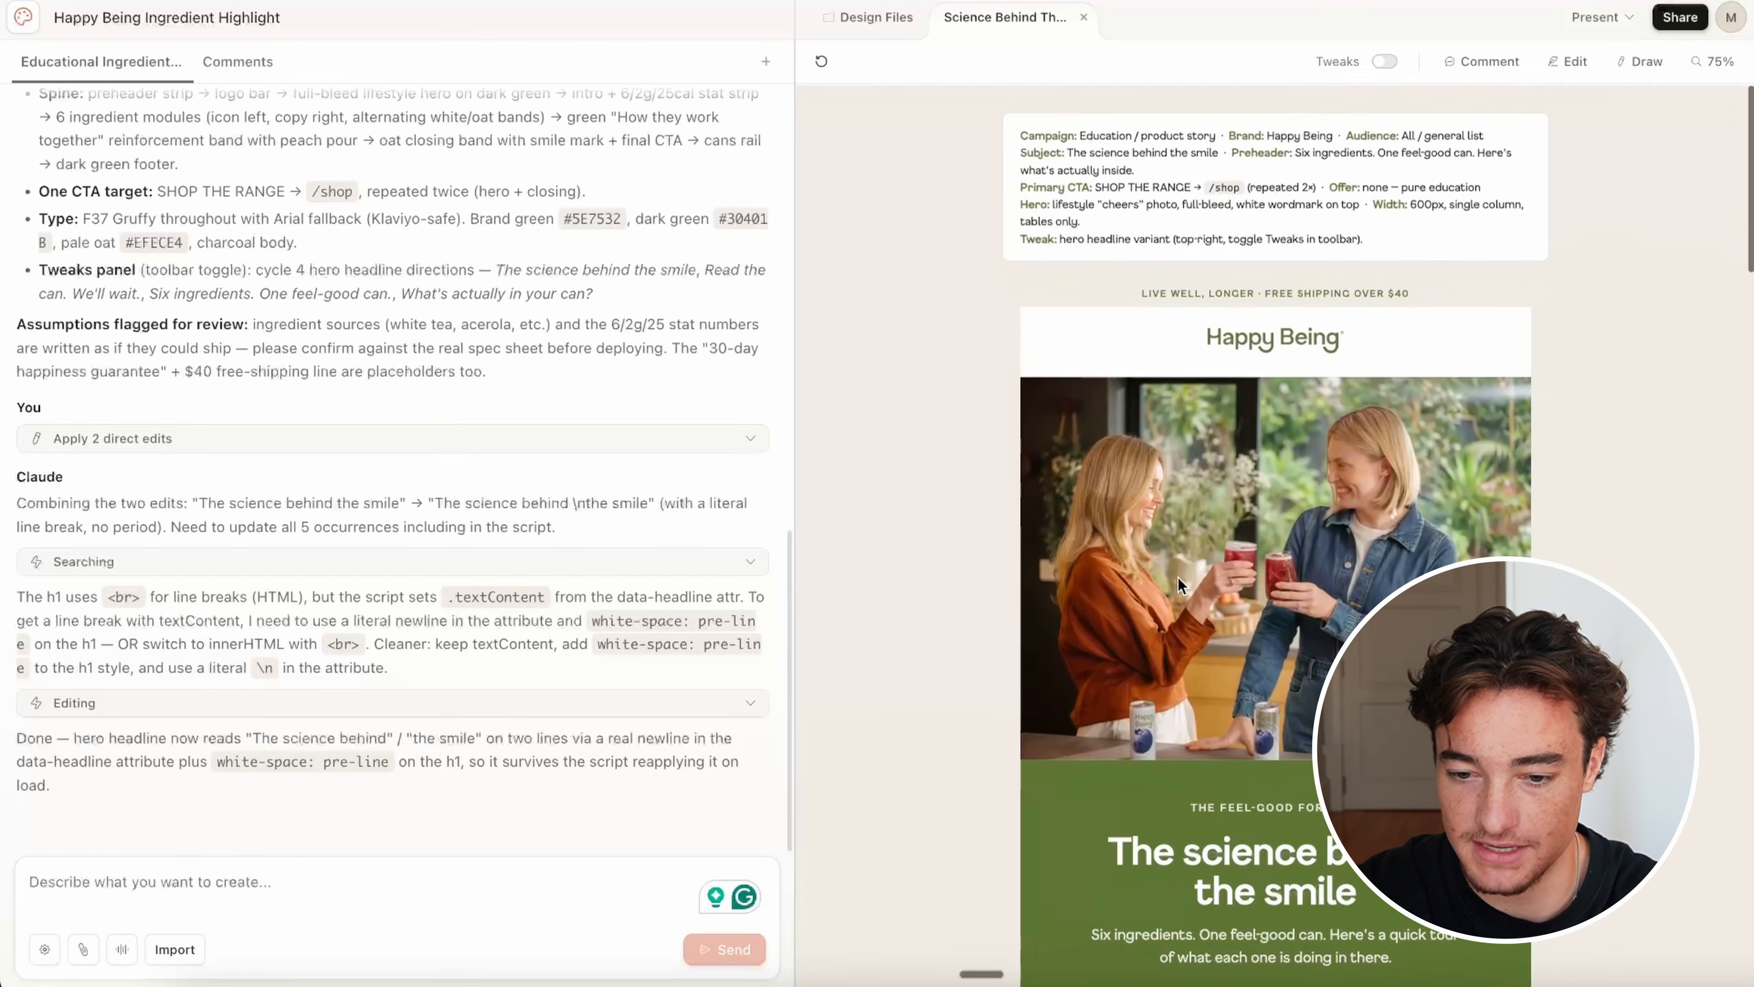
Step: Send Claude a comment on the green "How they work together" section asking for more life and lifestyle imagery to break up the text-heavy sections above
click(1465, 63)
scroll(1131, 399, down, 15)
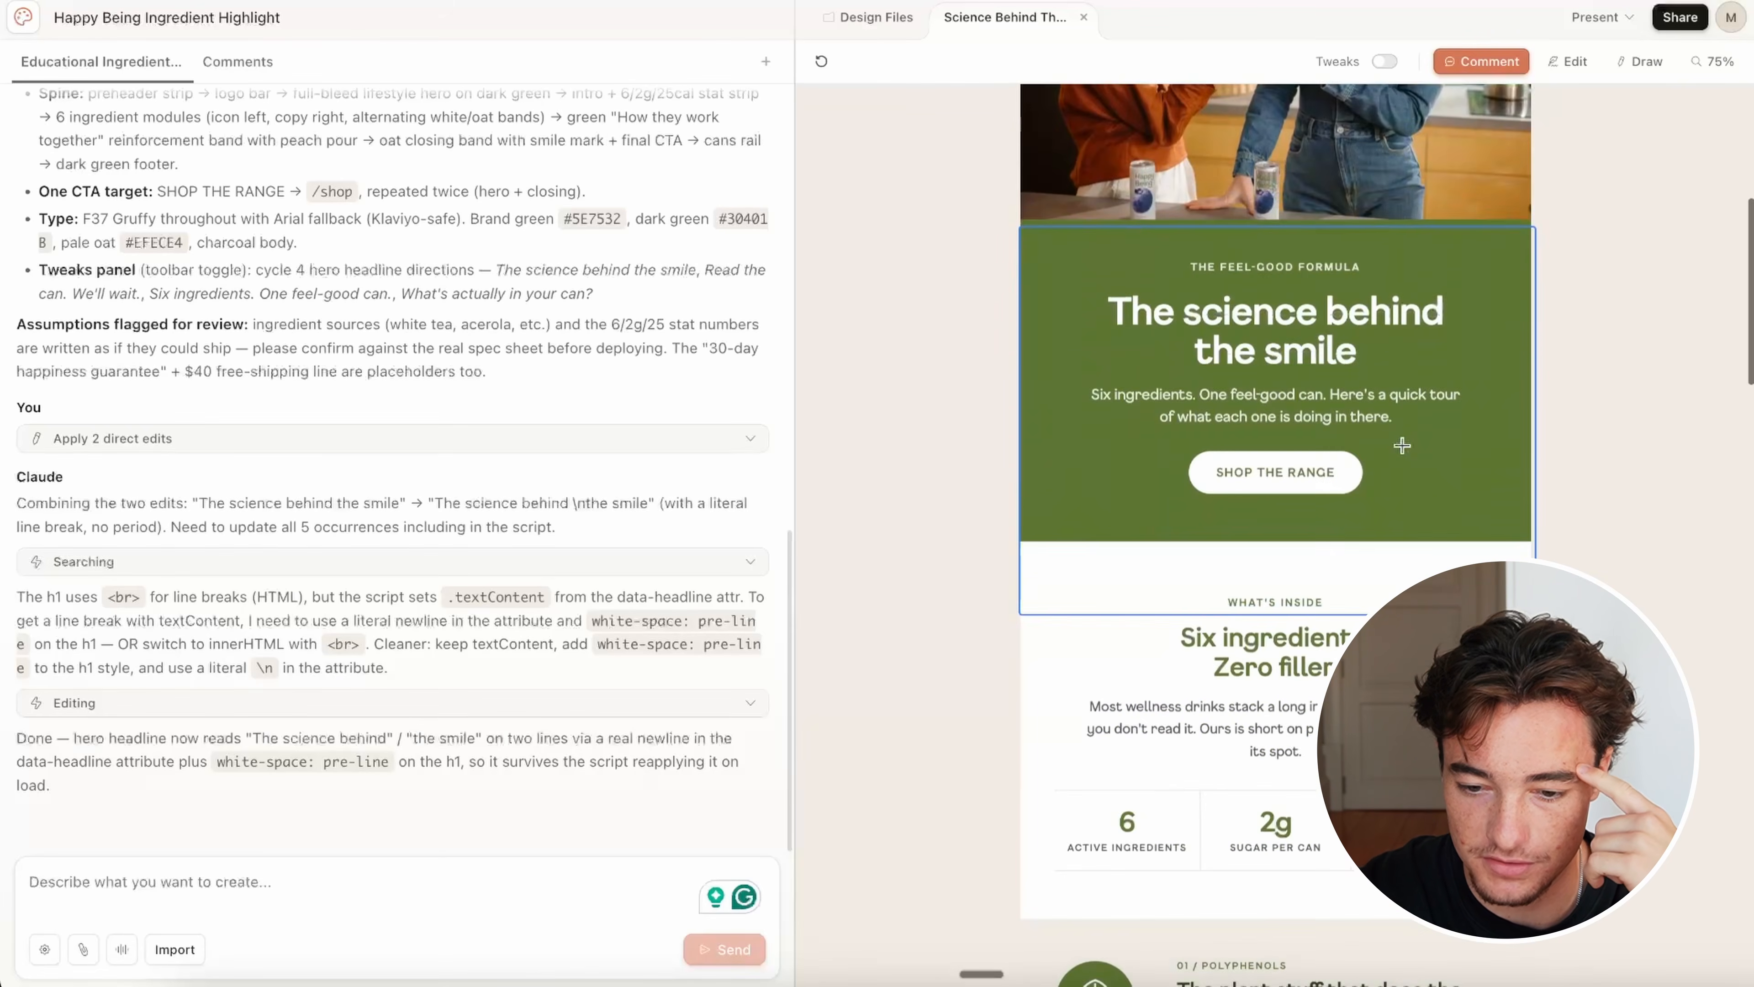
scroll(1131, 399, up, 10)
scroll(1131, 399, down, 17)
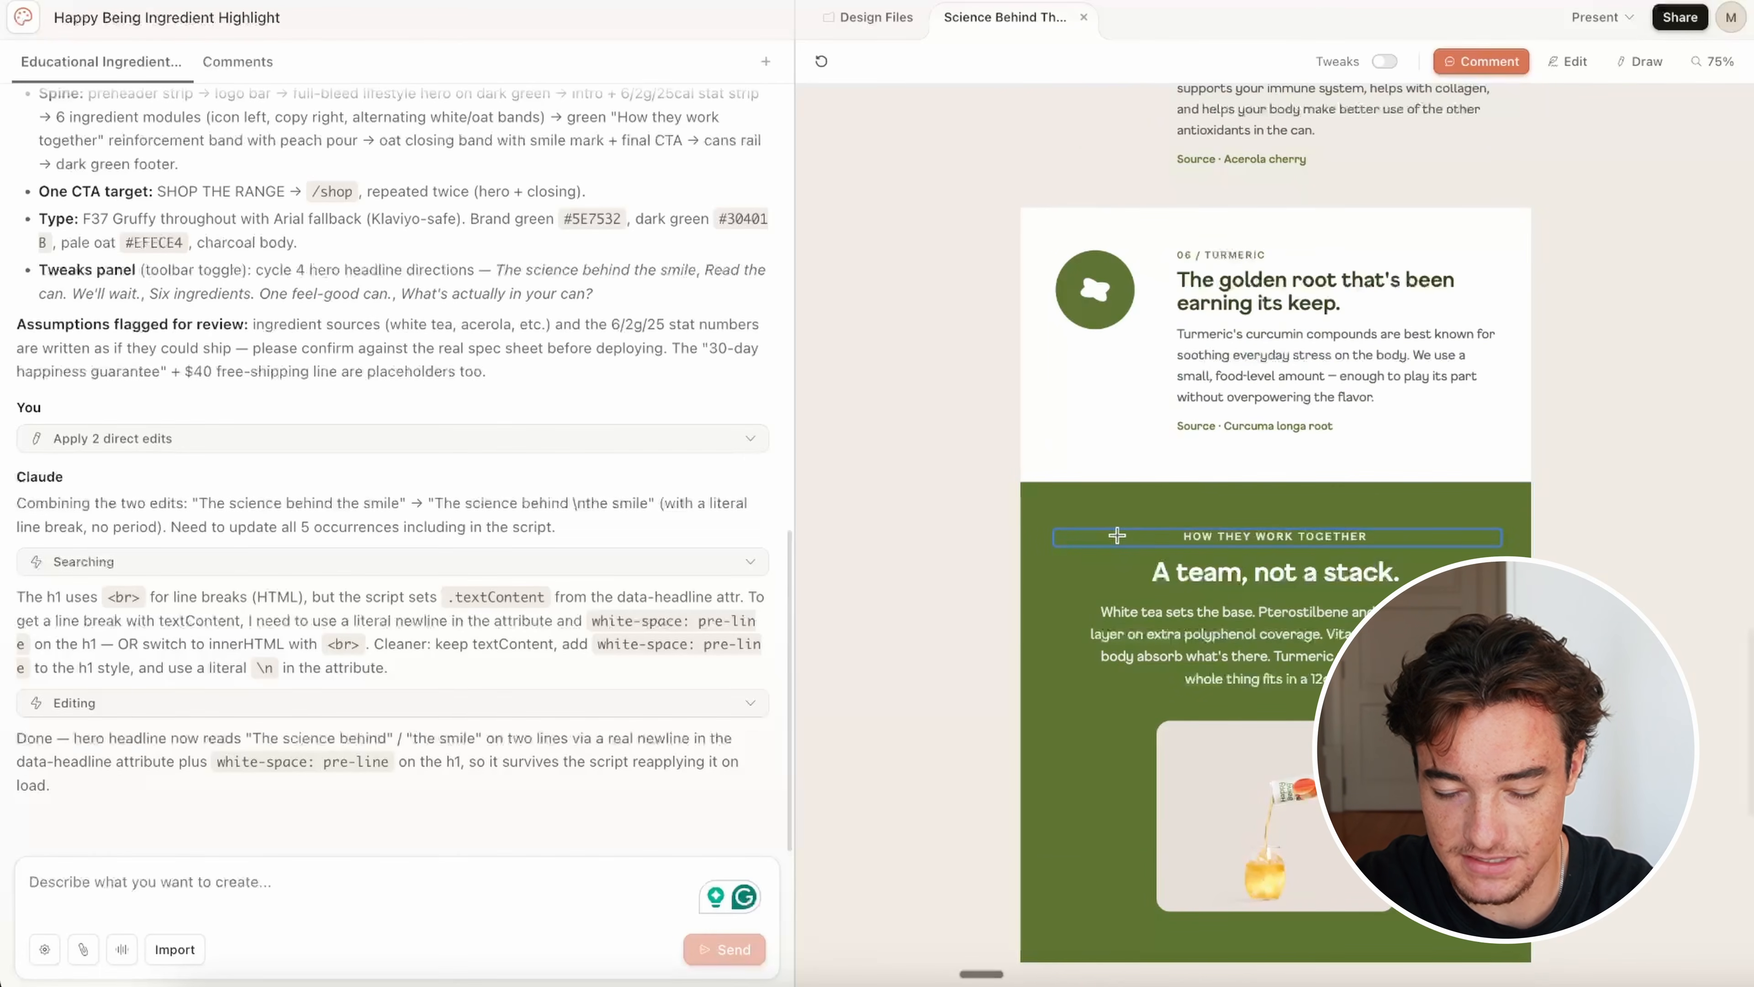
scroll(1117, 536, up, 20)
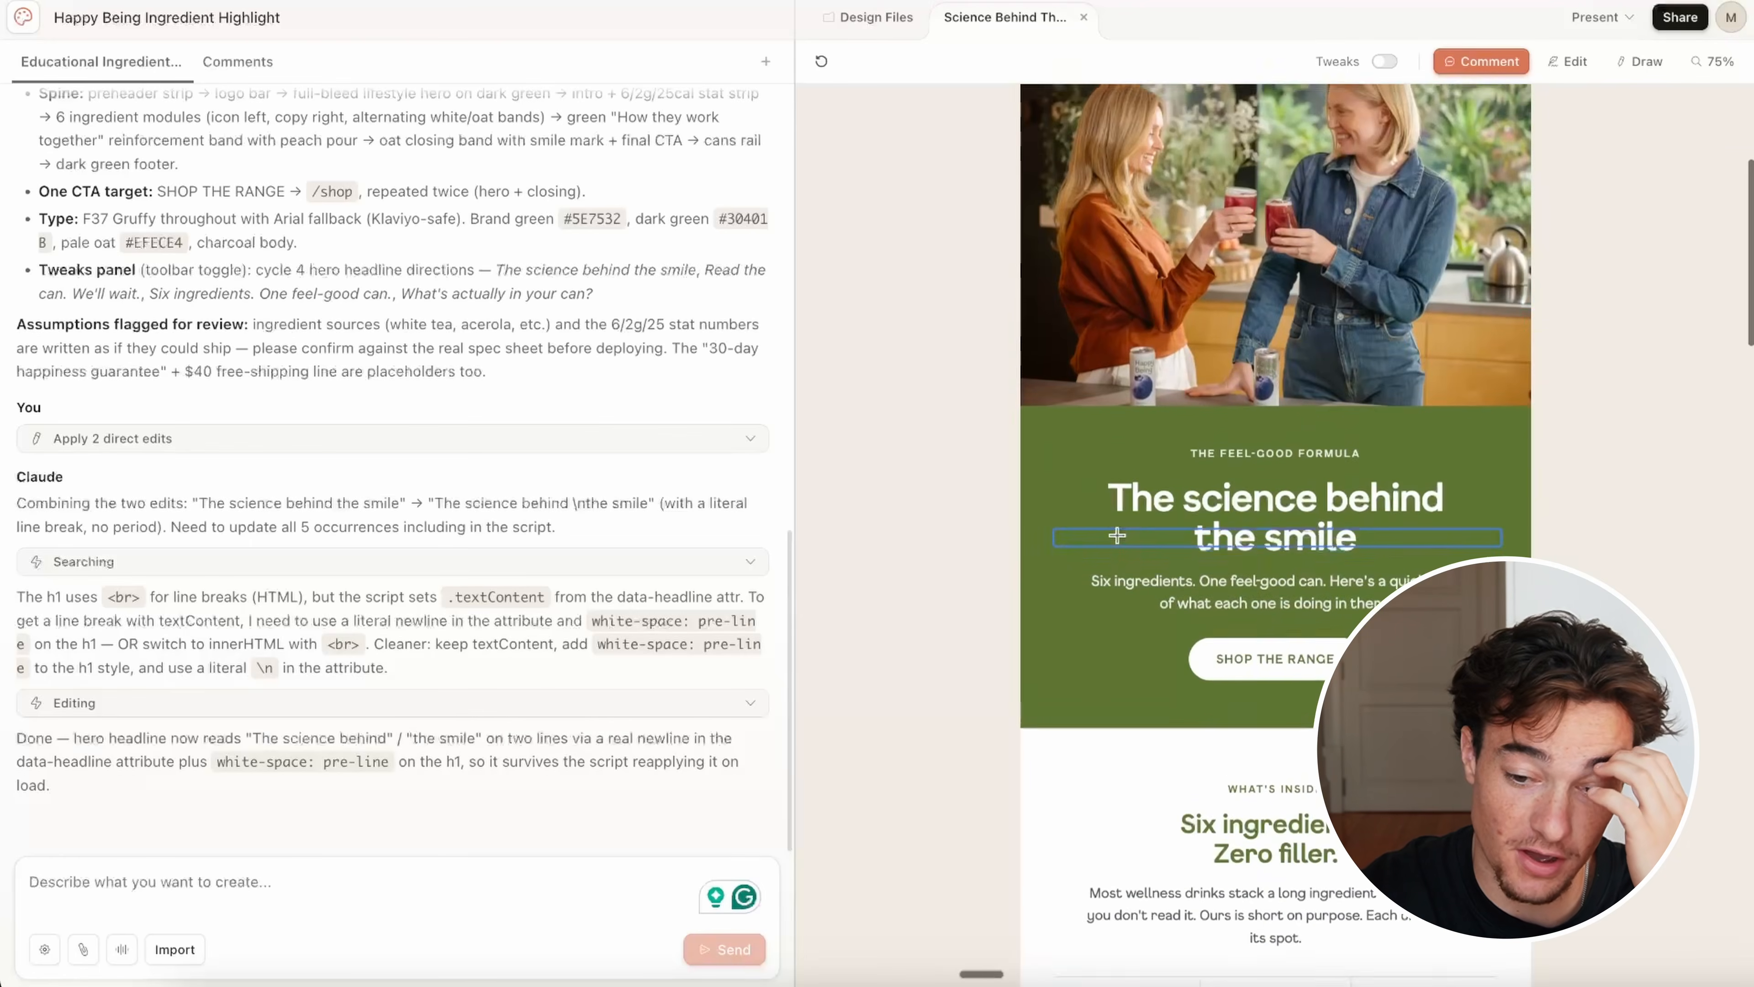
scroll(1117, 536, down, 20)
scroll(1117, 535, down, 1)
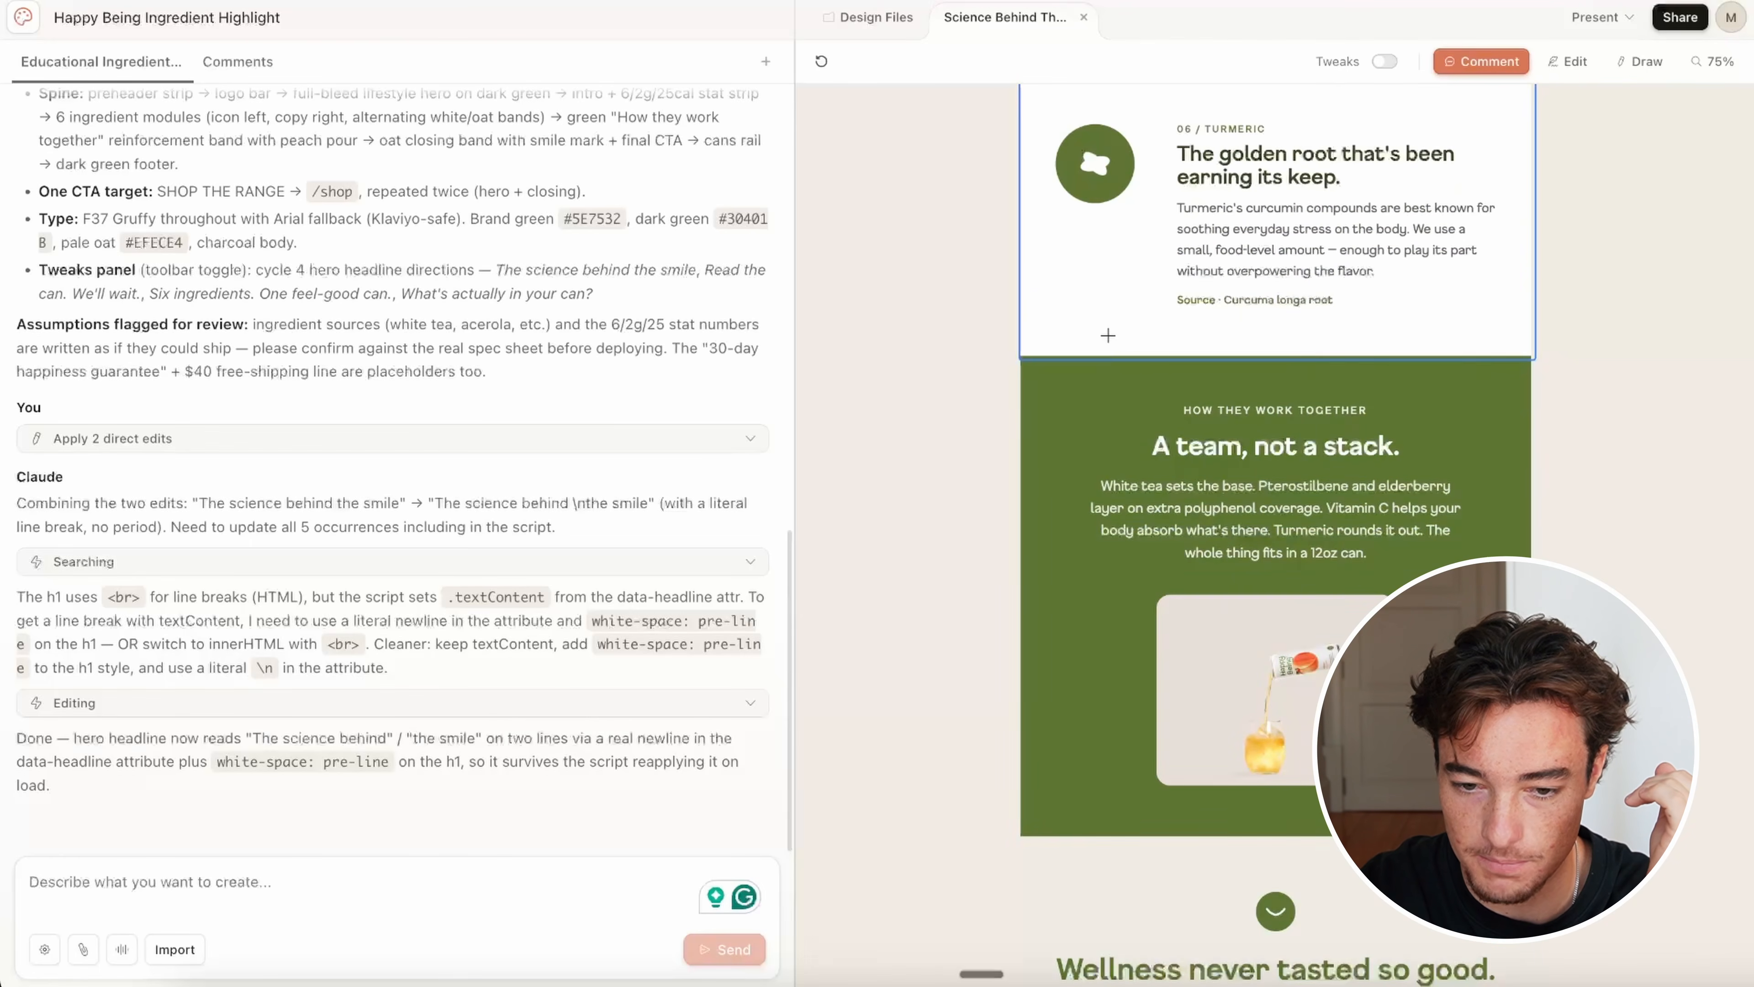
click(1063, 385)
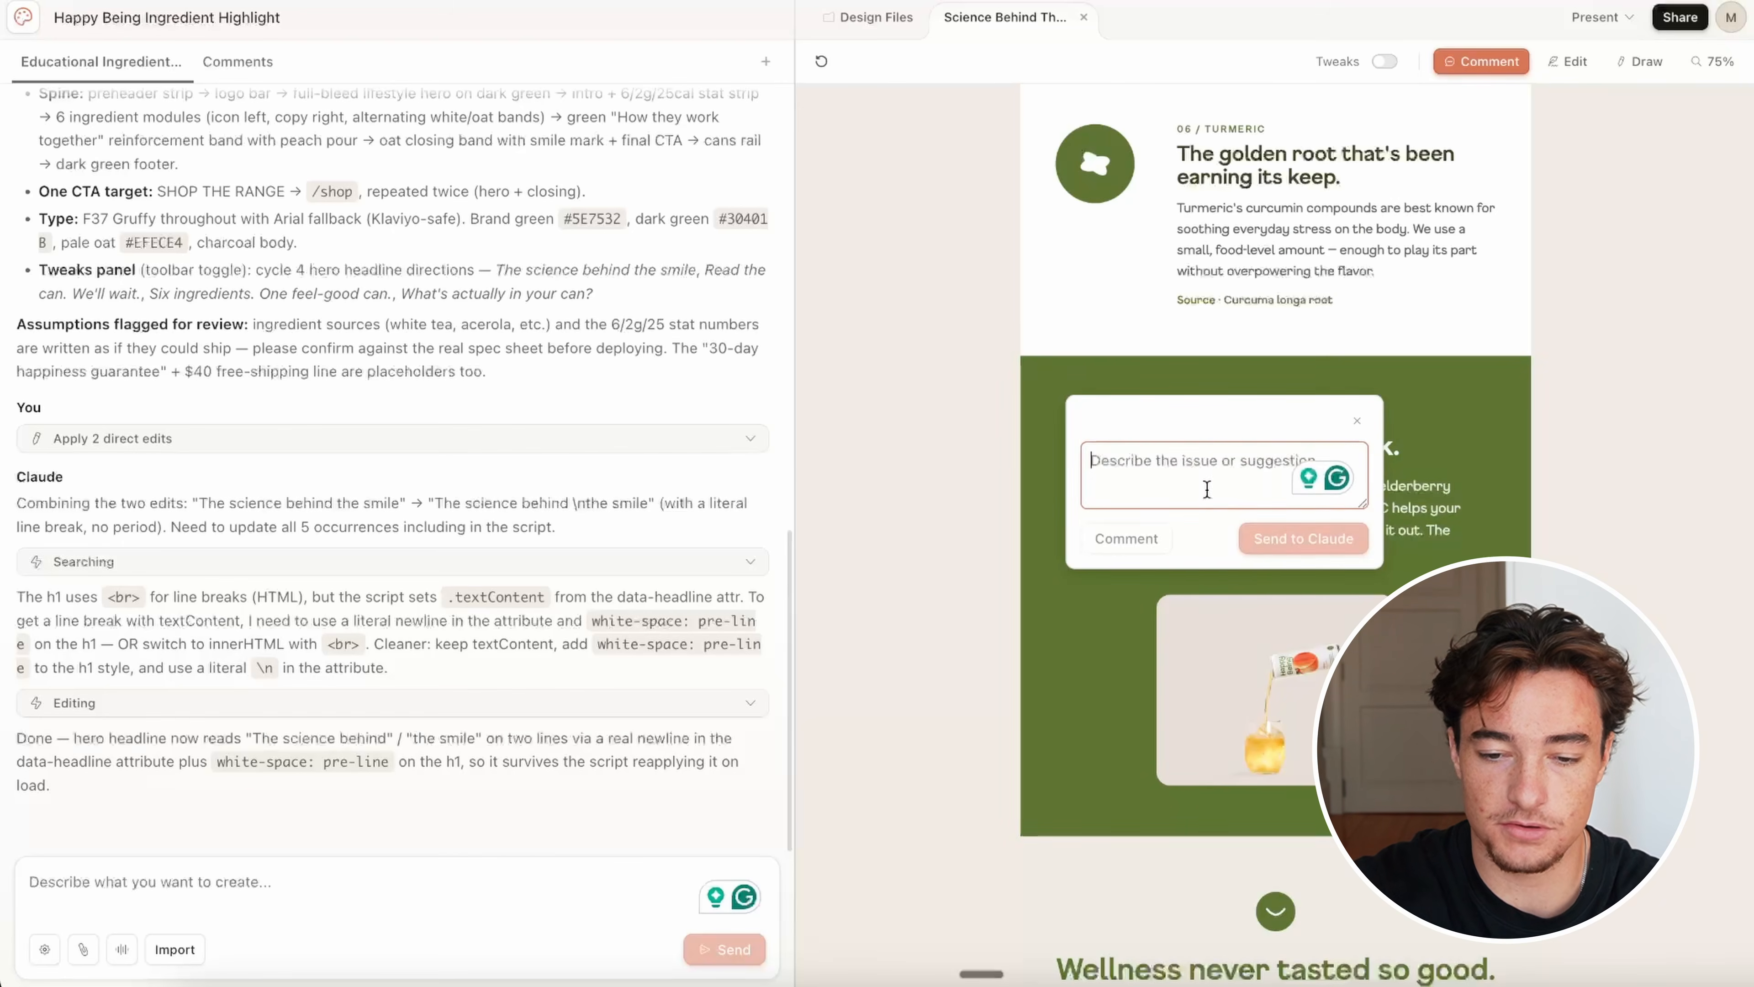
key(super+v)
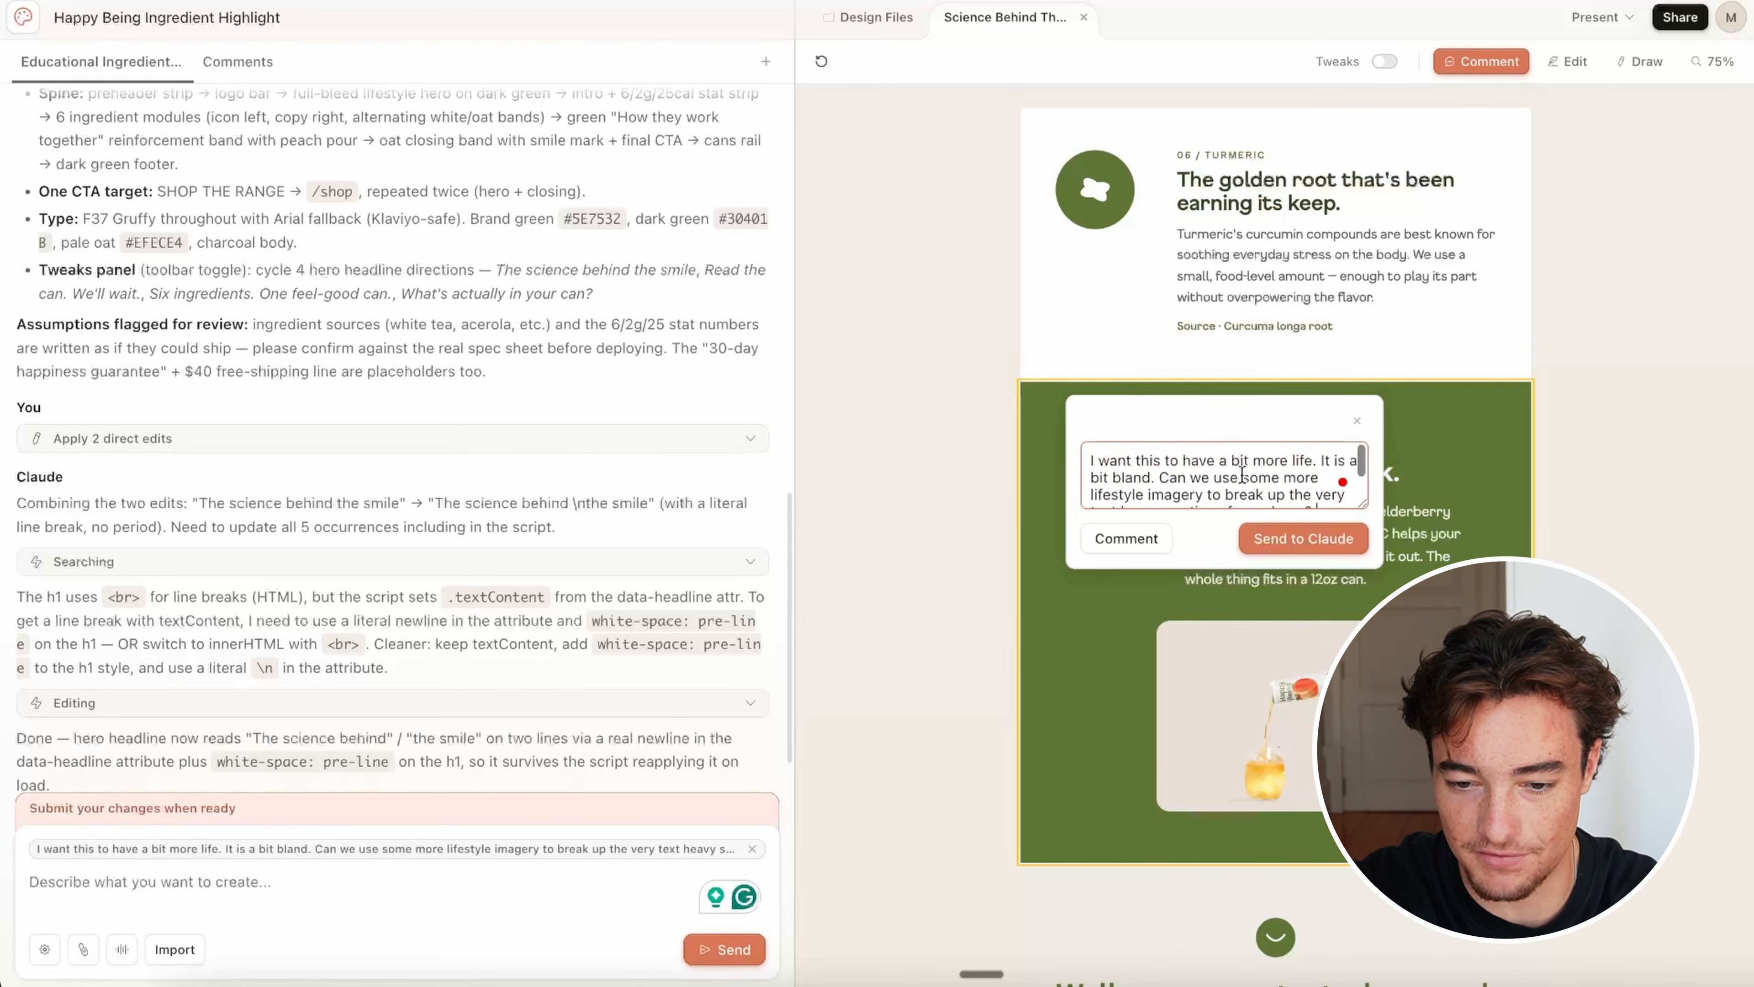
scroll(1241, 475, down, 1)
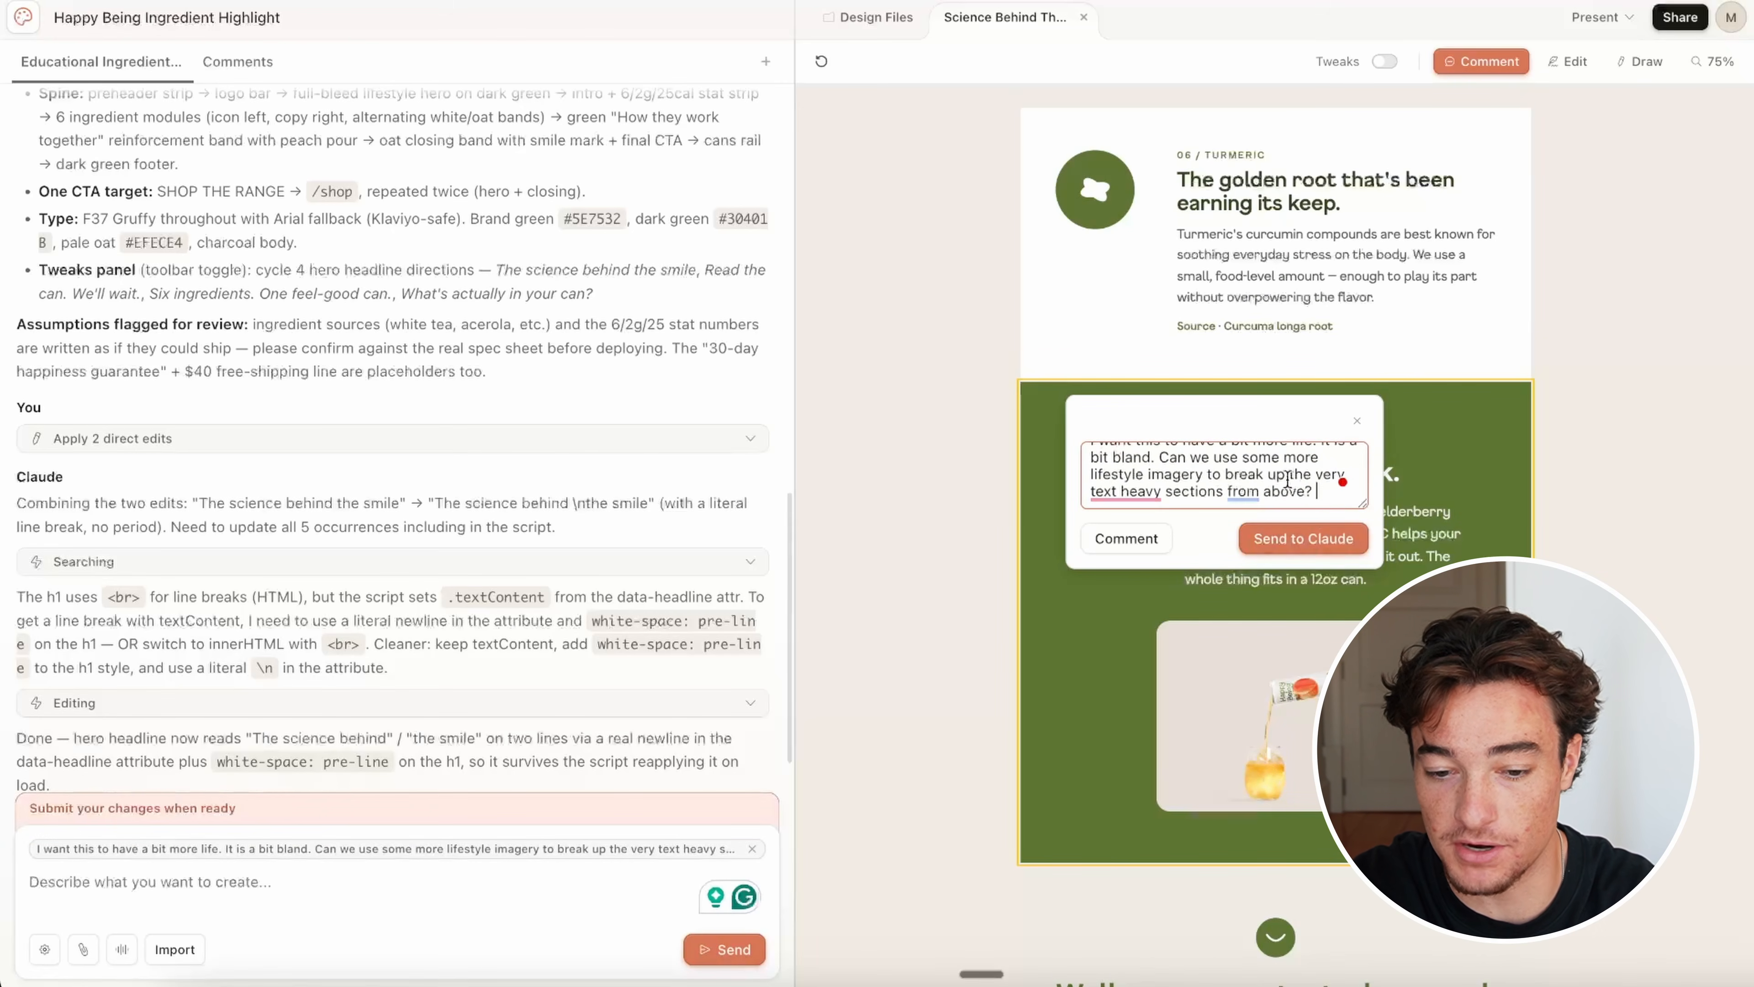
click(1312, 531)
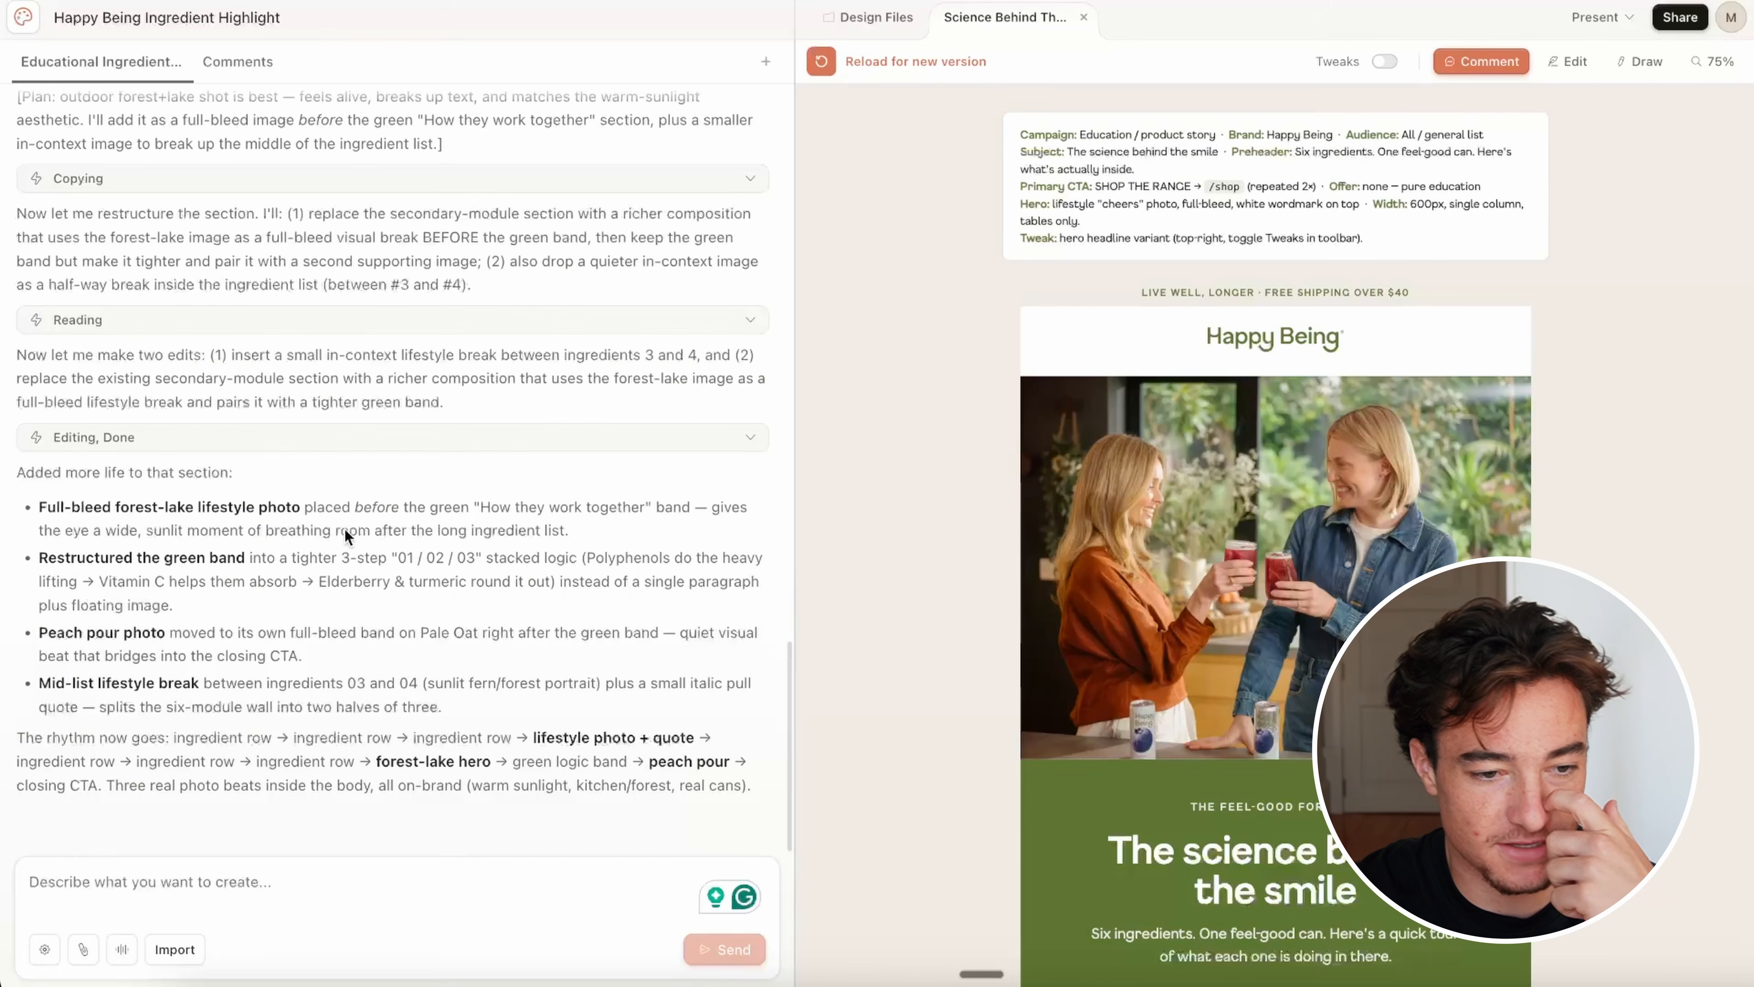
Step: Read through Claude's plan and summary of the changes made in response to the lifestyle imagery comment
scroll(344, 529, up, 5)
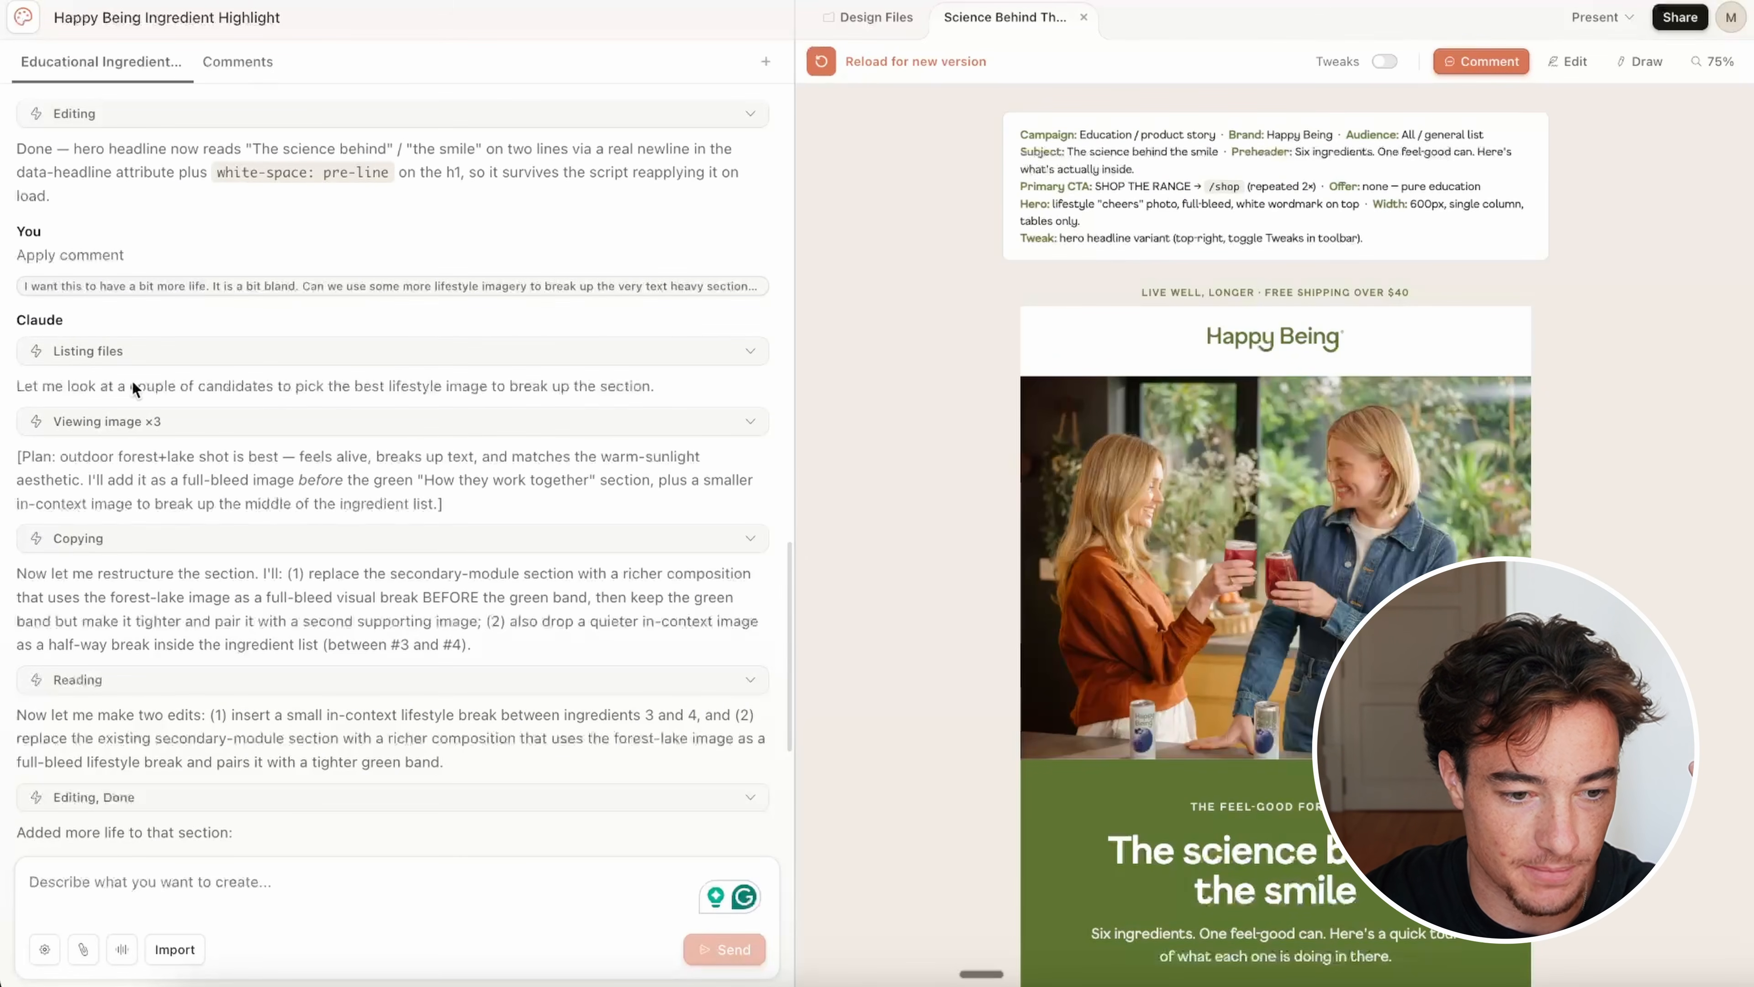
scroll(332, 422, down, 1)
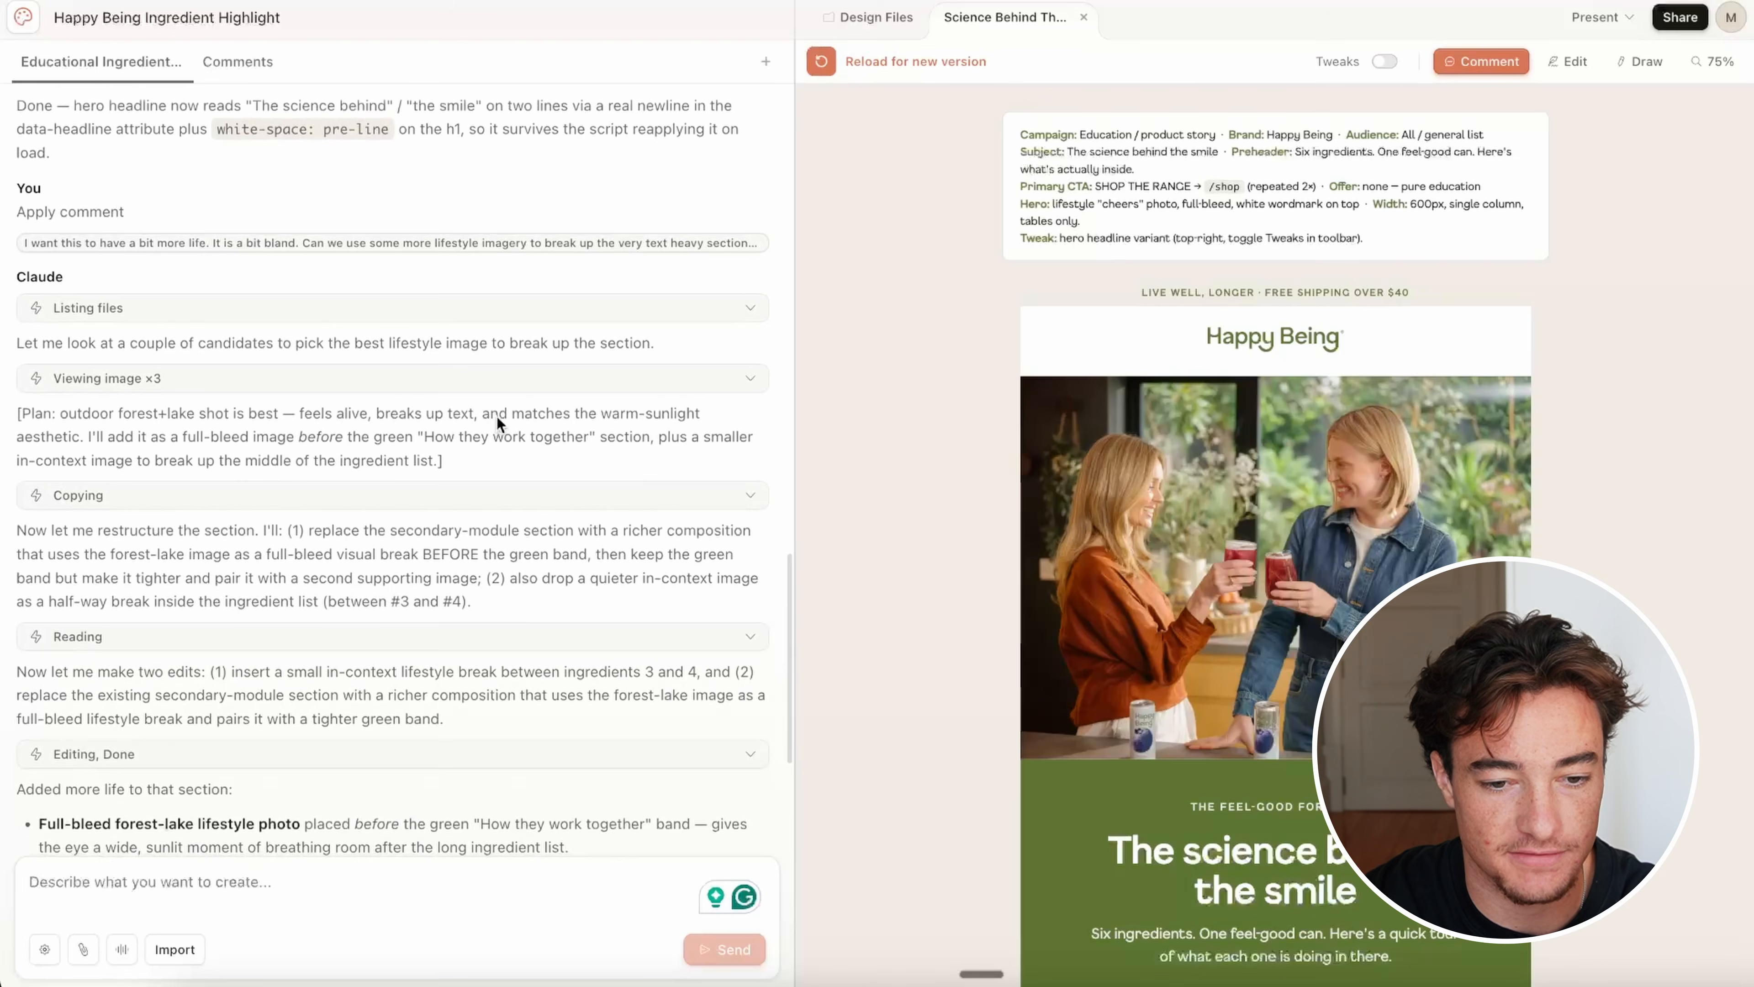
Step: Read Claude's explanation of the lifestyle imagery changes in the chat, through to the closing summary of the email's new rhythm
scroll(495, 415, down, 2)
drag(440, 385, 178, 353)
click(179, 353)
scroll(236, 368, down, 2)
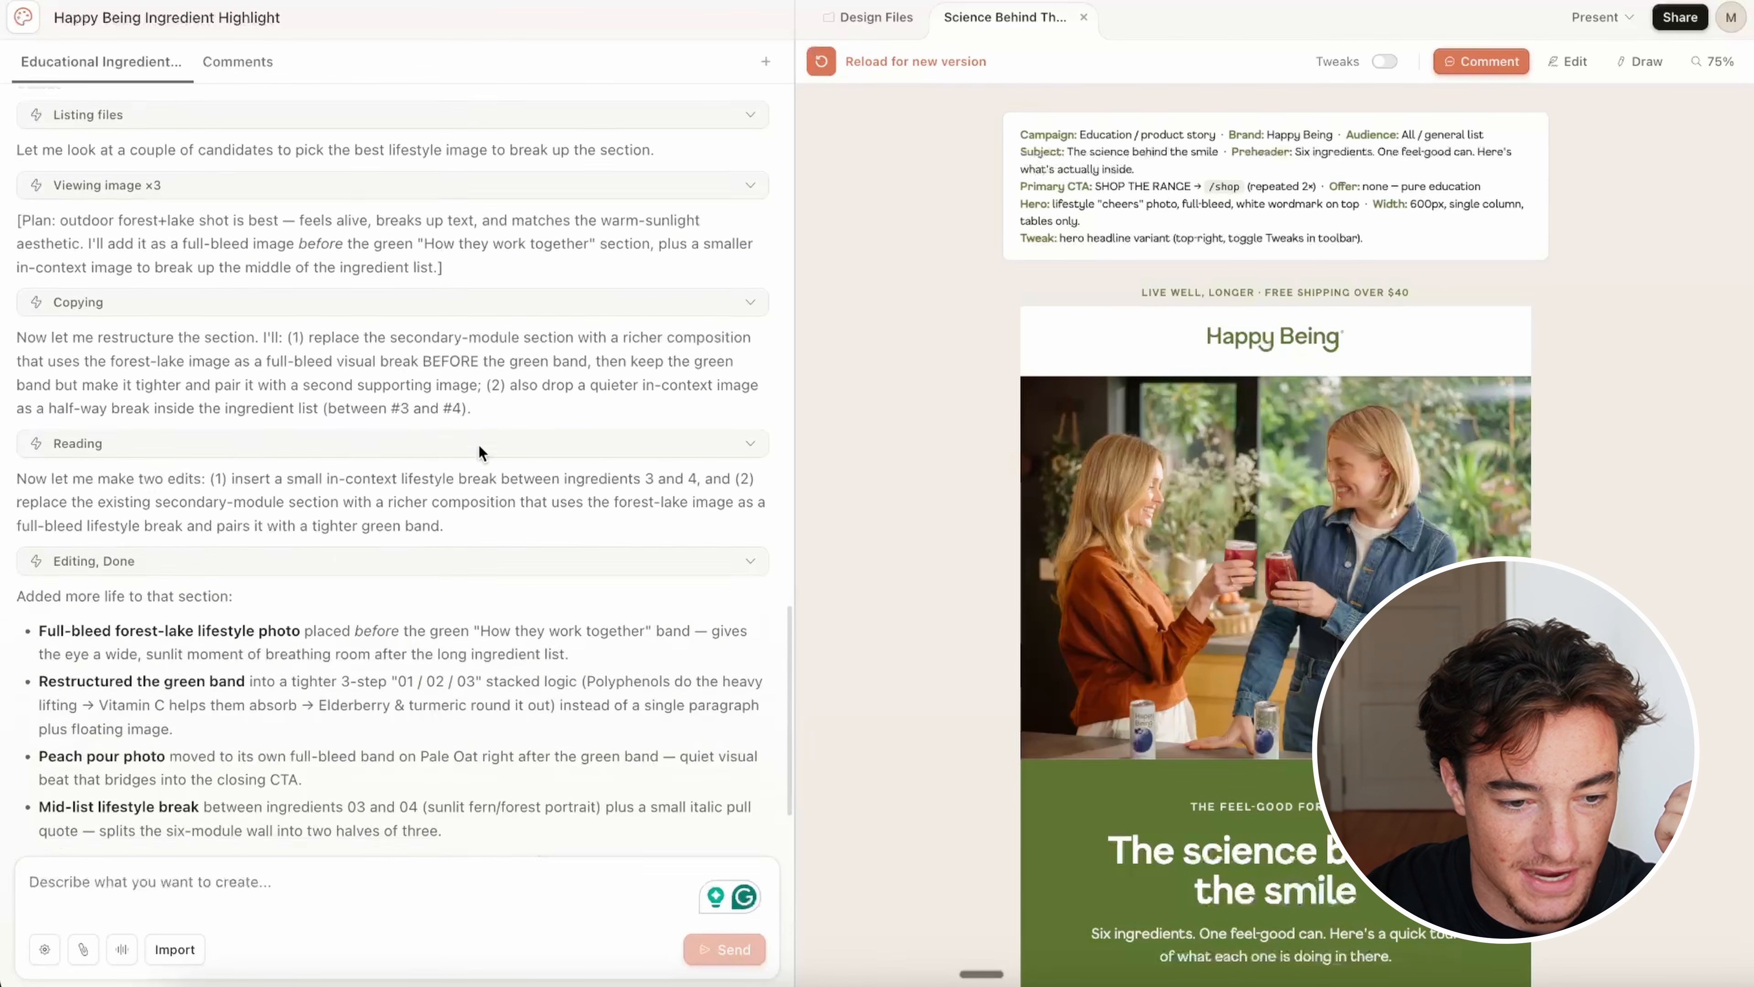
scroll(479, 445, down, 2)
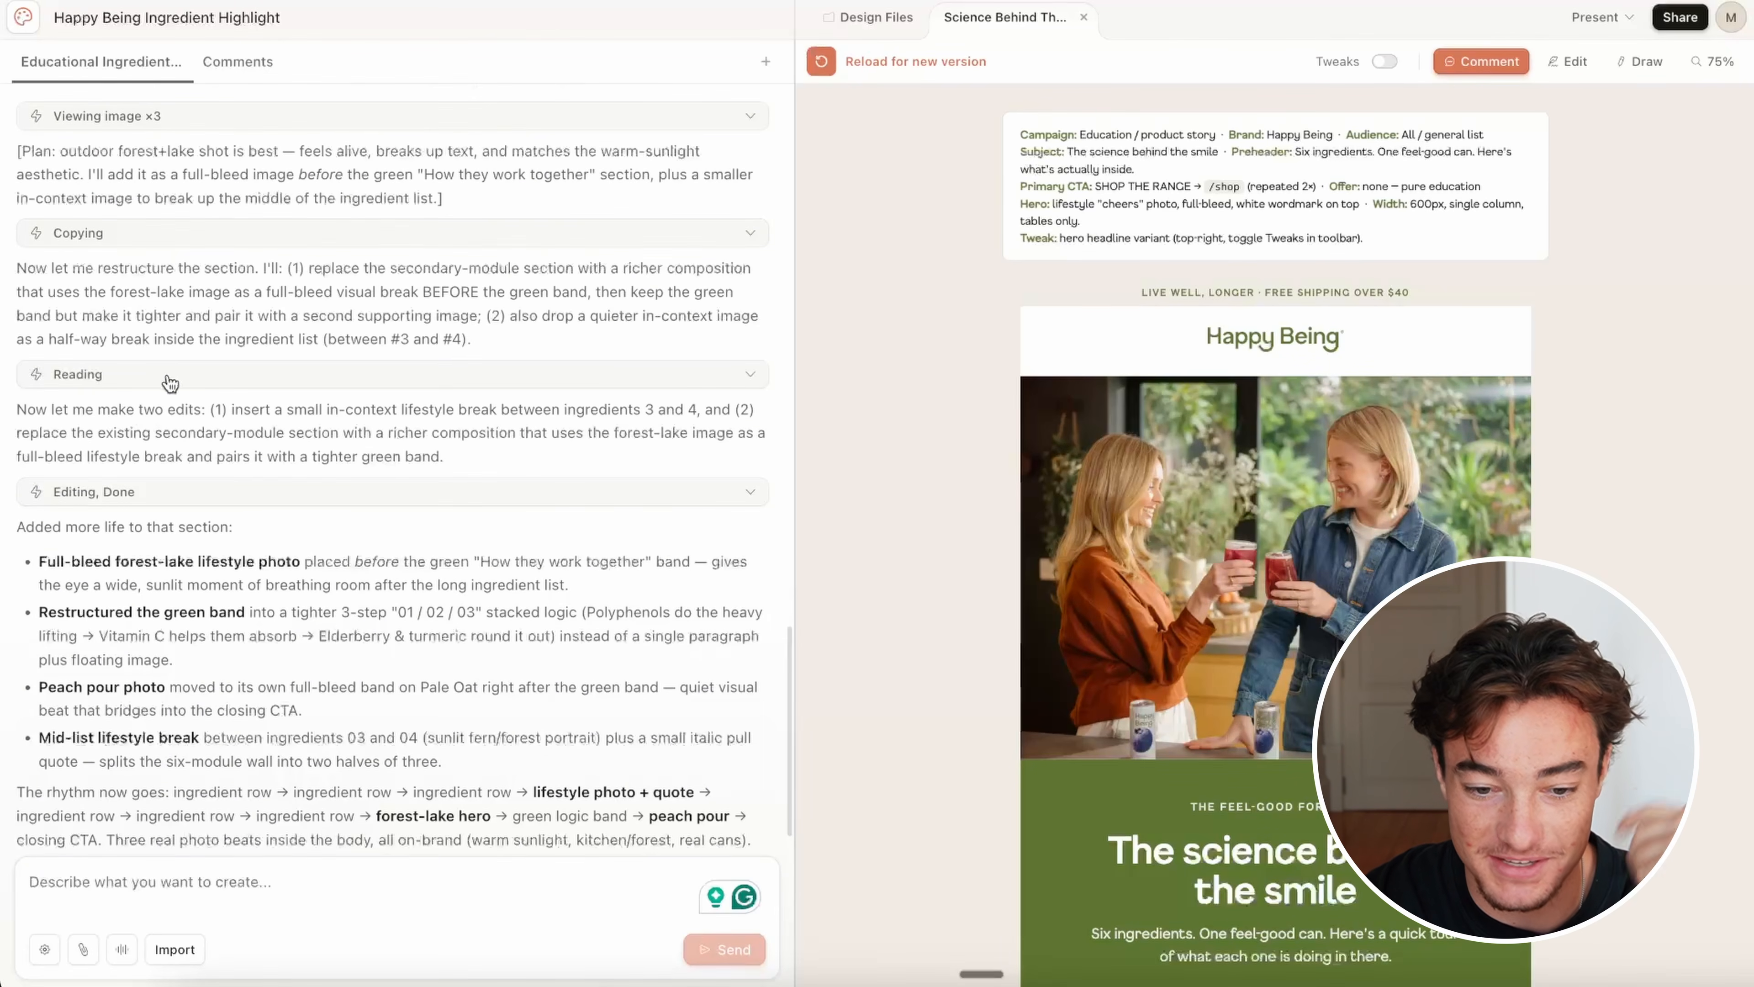
scroll(246, 453, down, 1)
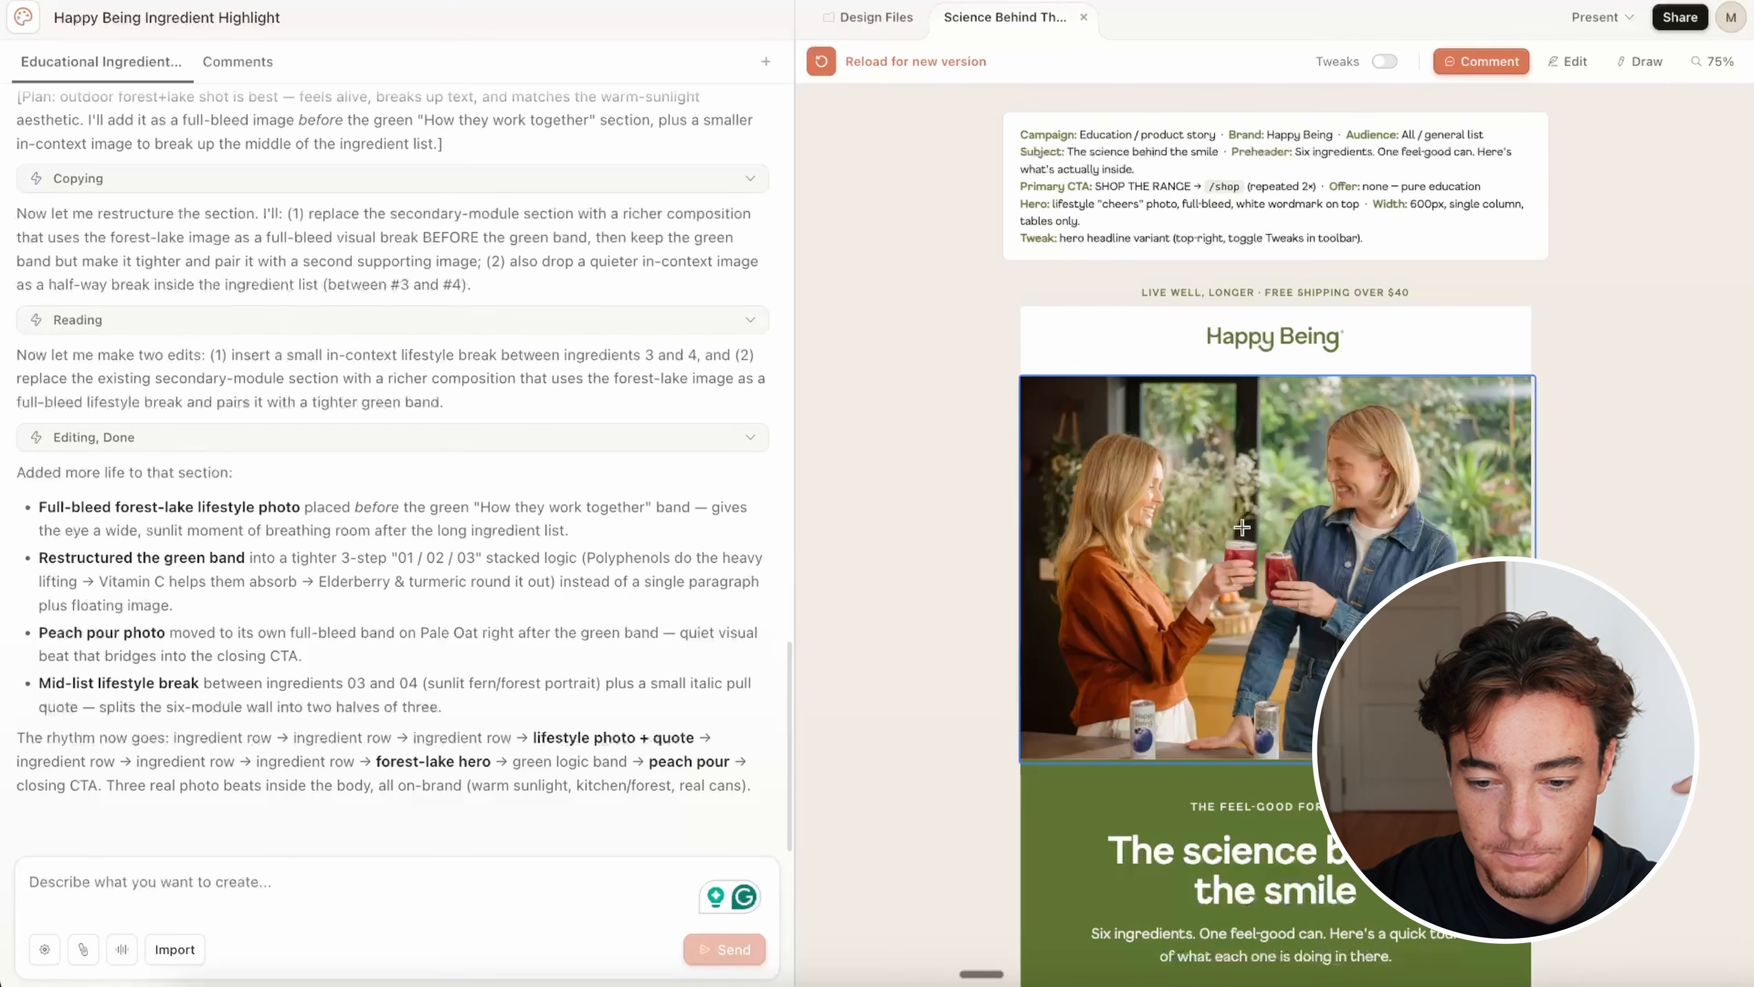
Step: Look through the outdated email preview and reload it to the new version
scroll(1307, 677, down, 20)
scroll(1308, 677, down, 15)
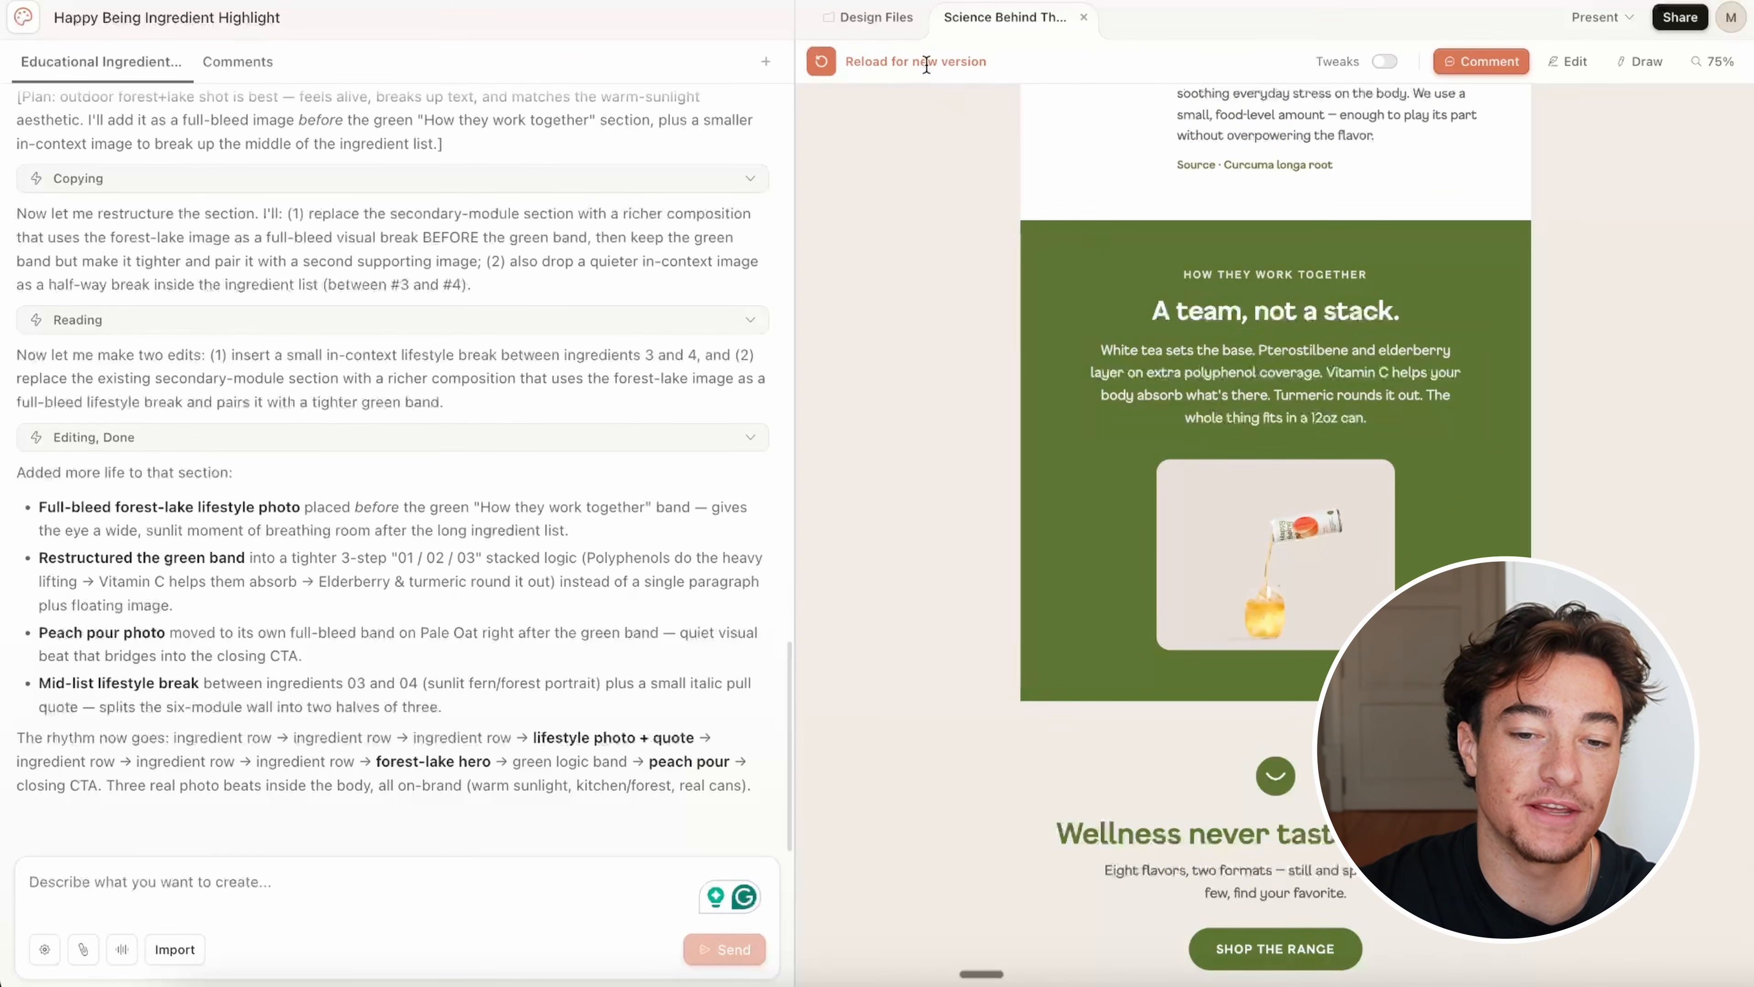
click(818, 60)
Step: Examine the reloaded email from hero to footer, checking the added lifestyle photos, the green band and the peach pour image
scroll(1189, 578, down, 15)
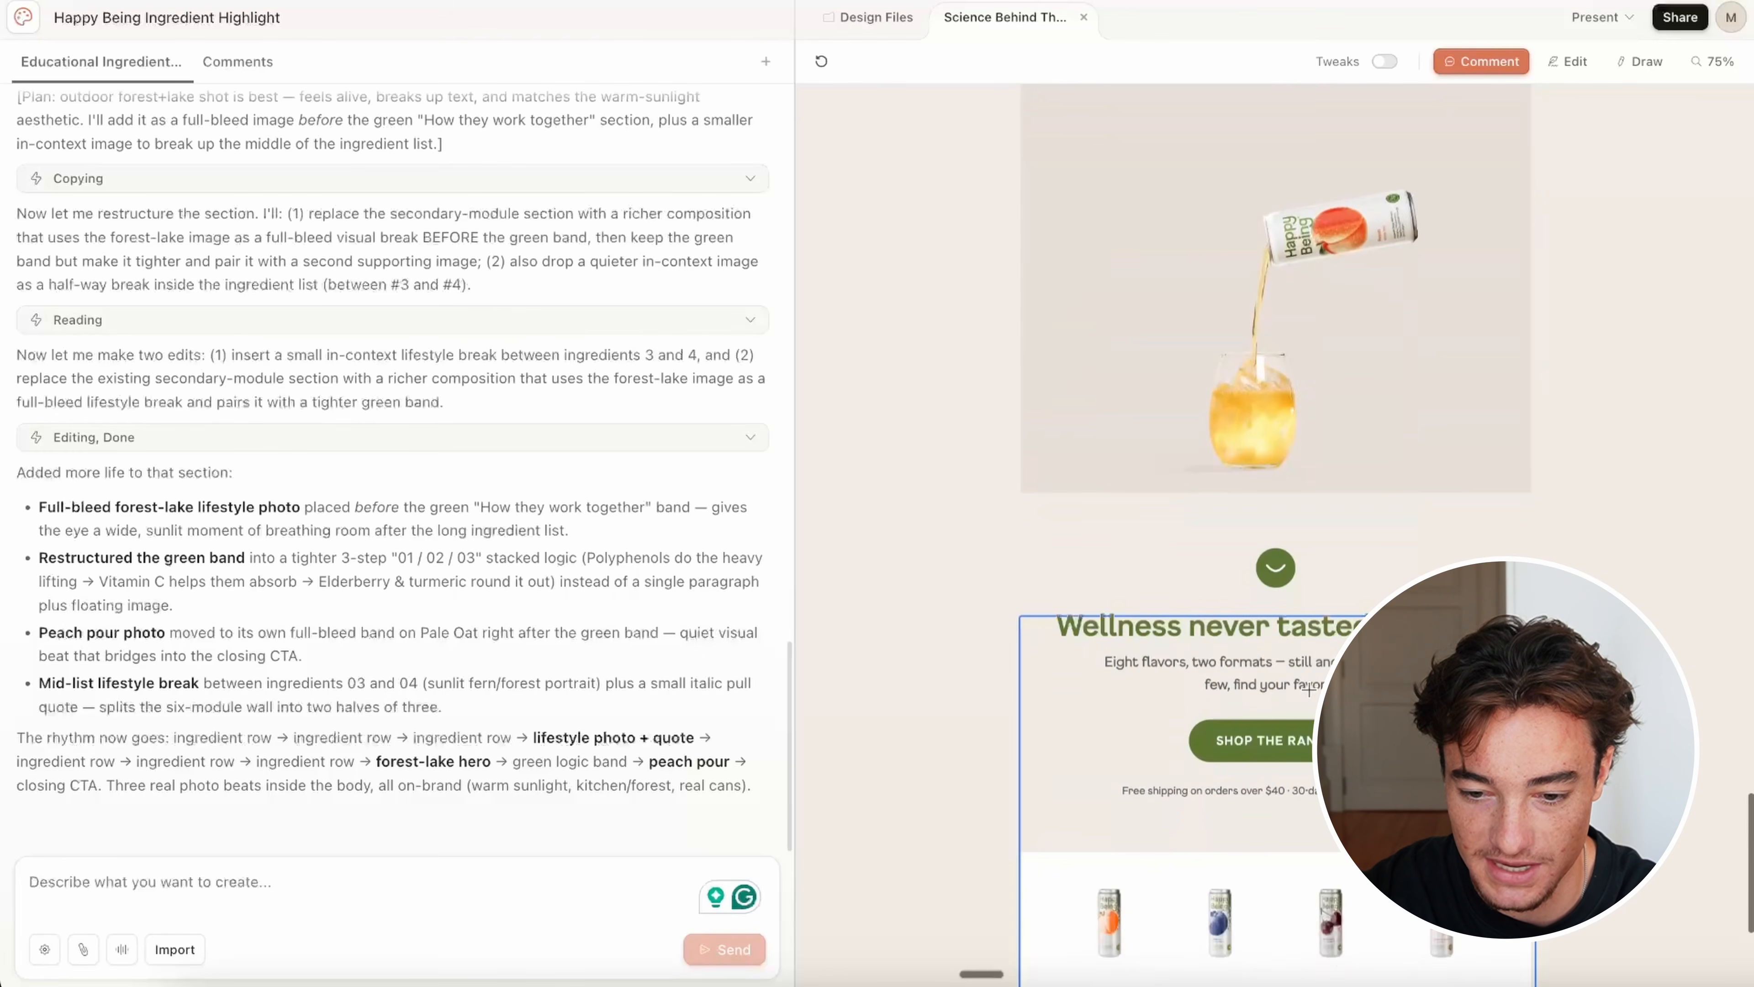
scroll(1308, 689, up, 20)
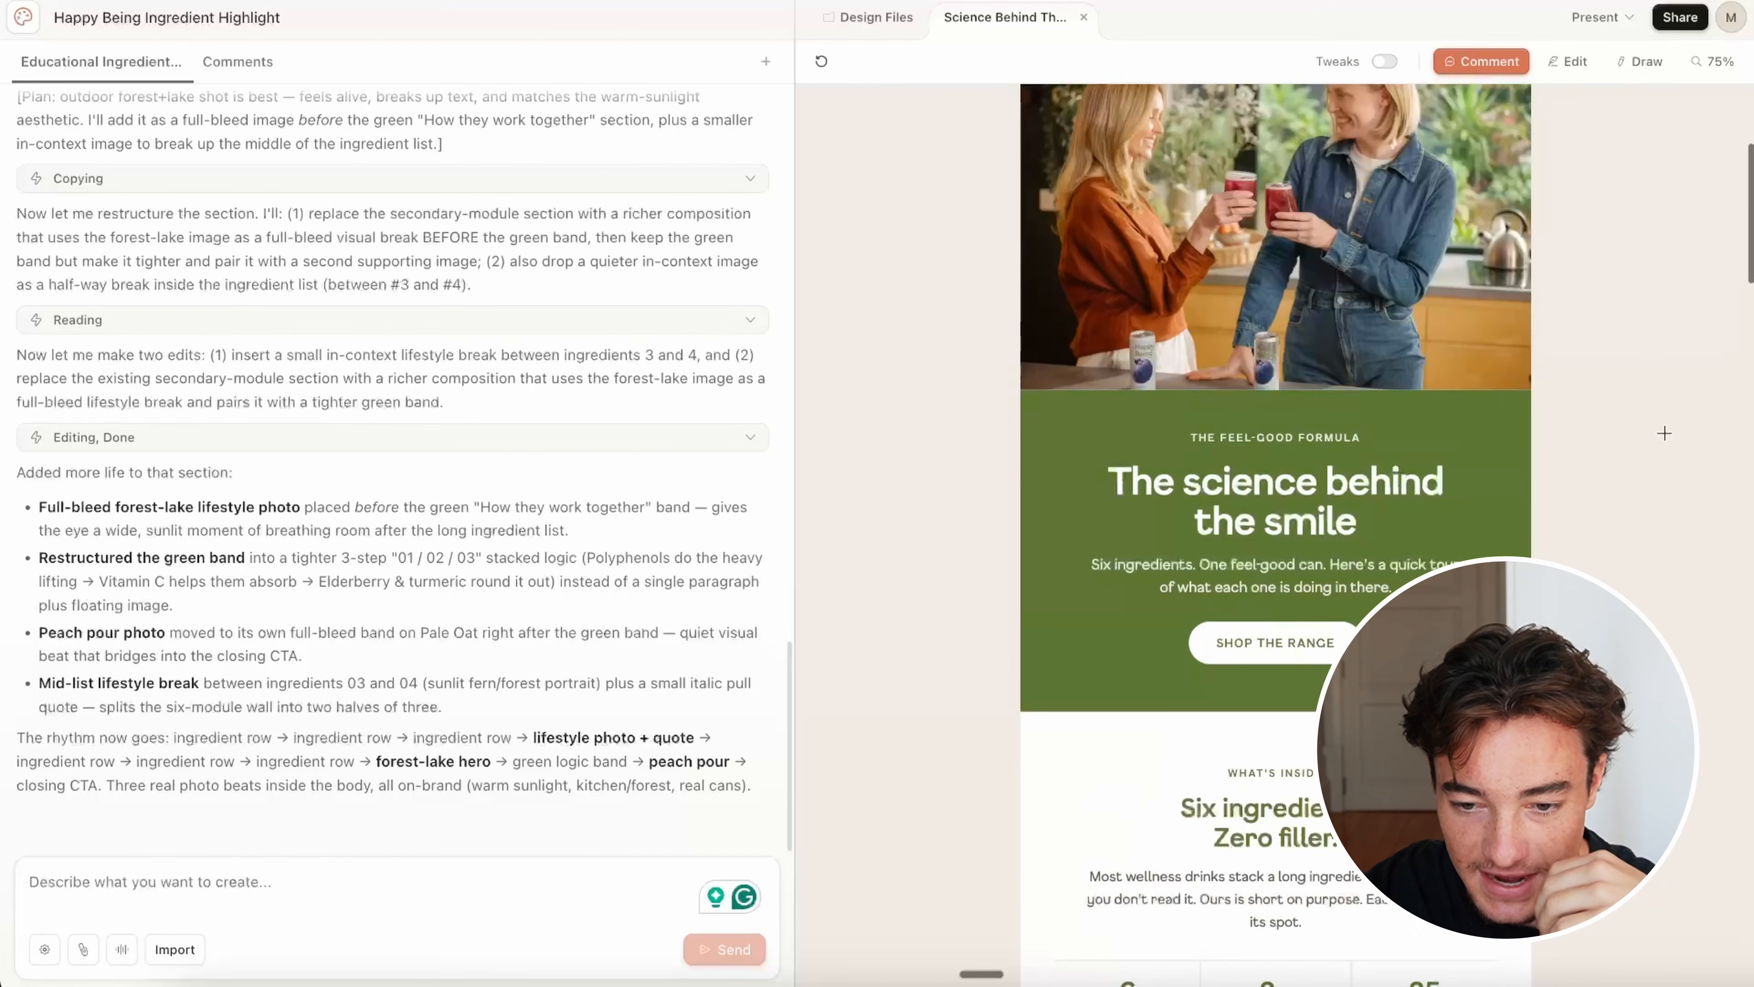
click(1664, 433)
scroll(1664, 425, up, 5)
click(1662, 423)
scroll(1436, 391, down, 9)
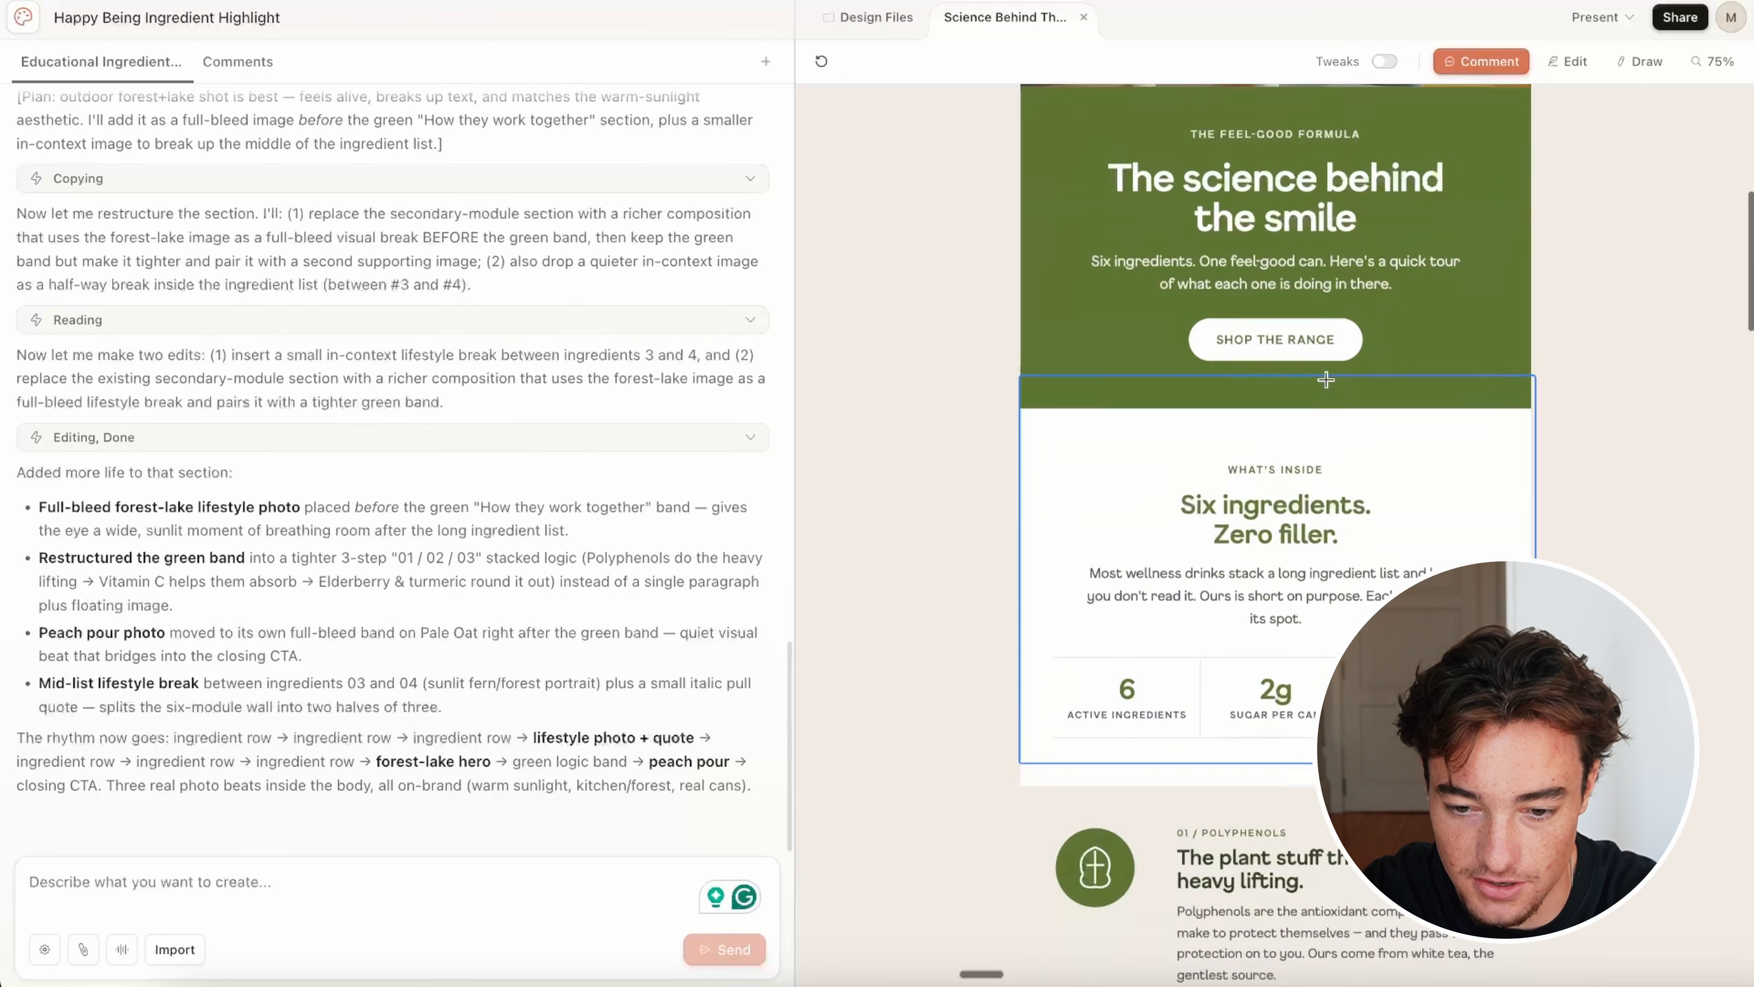
scroll(1326, 379, down, 10)
scroll(1247, 788, down, 5)
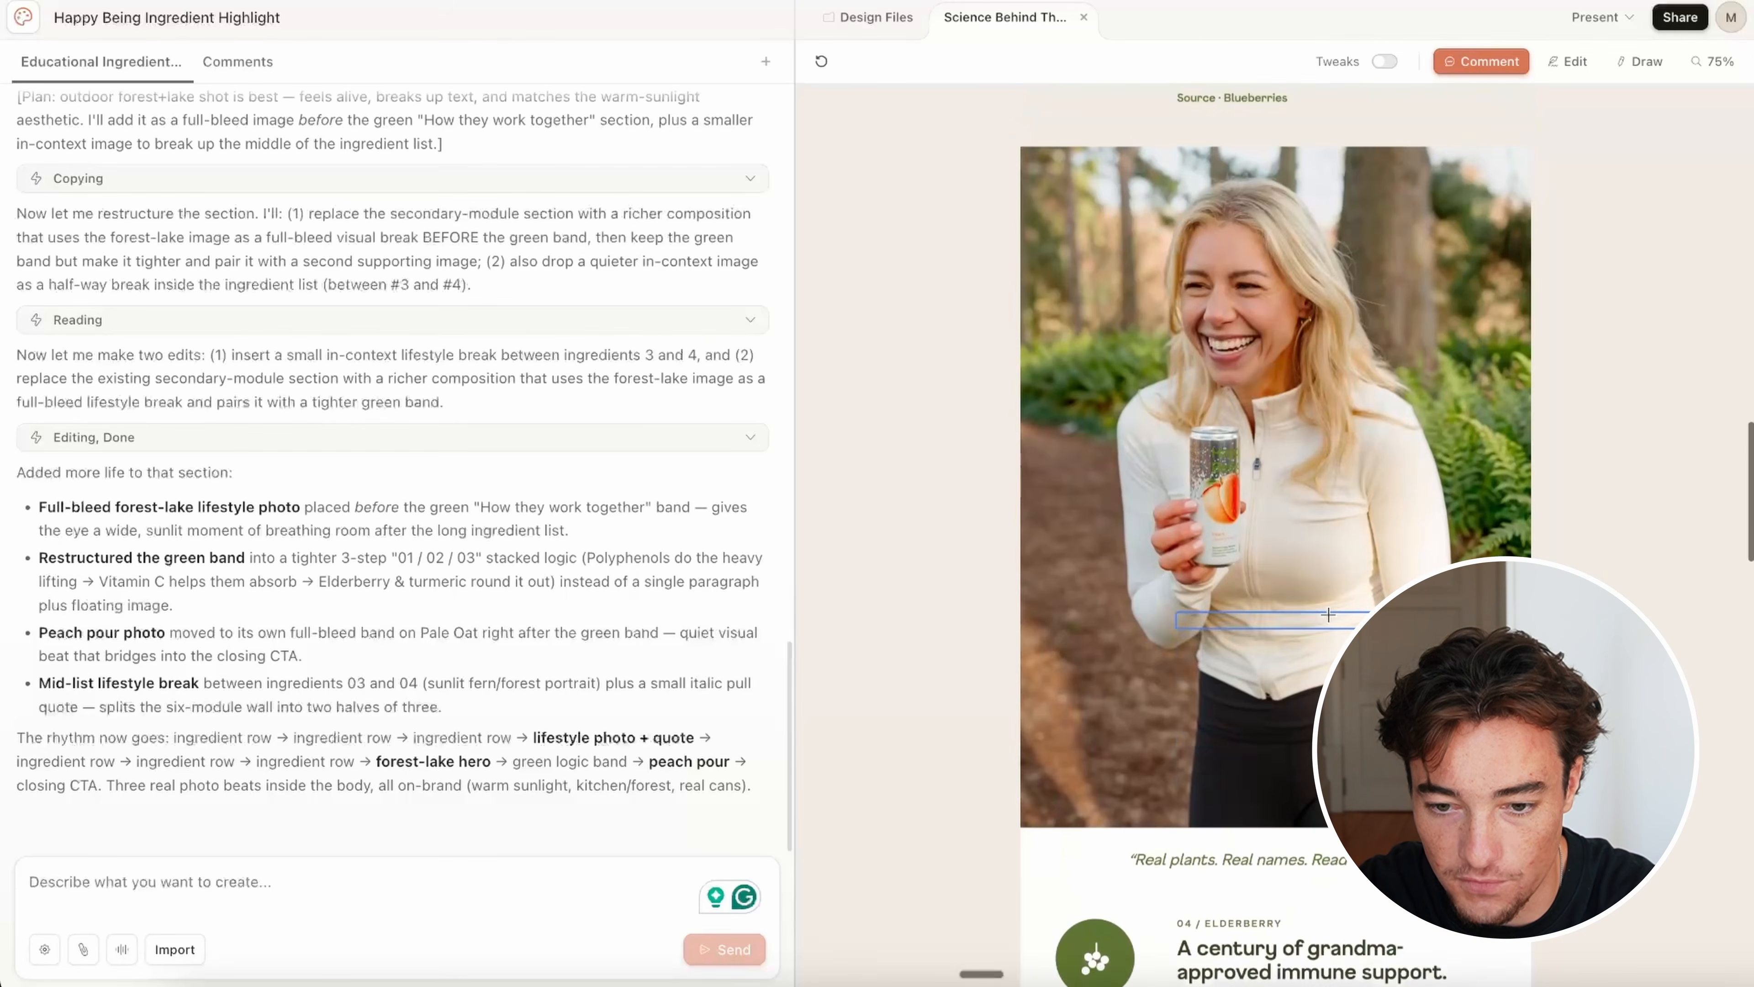
scroll(1329, 615, down, 10)
scroll(1241, 426, down, 10)
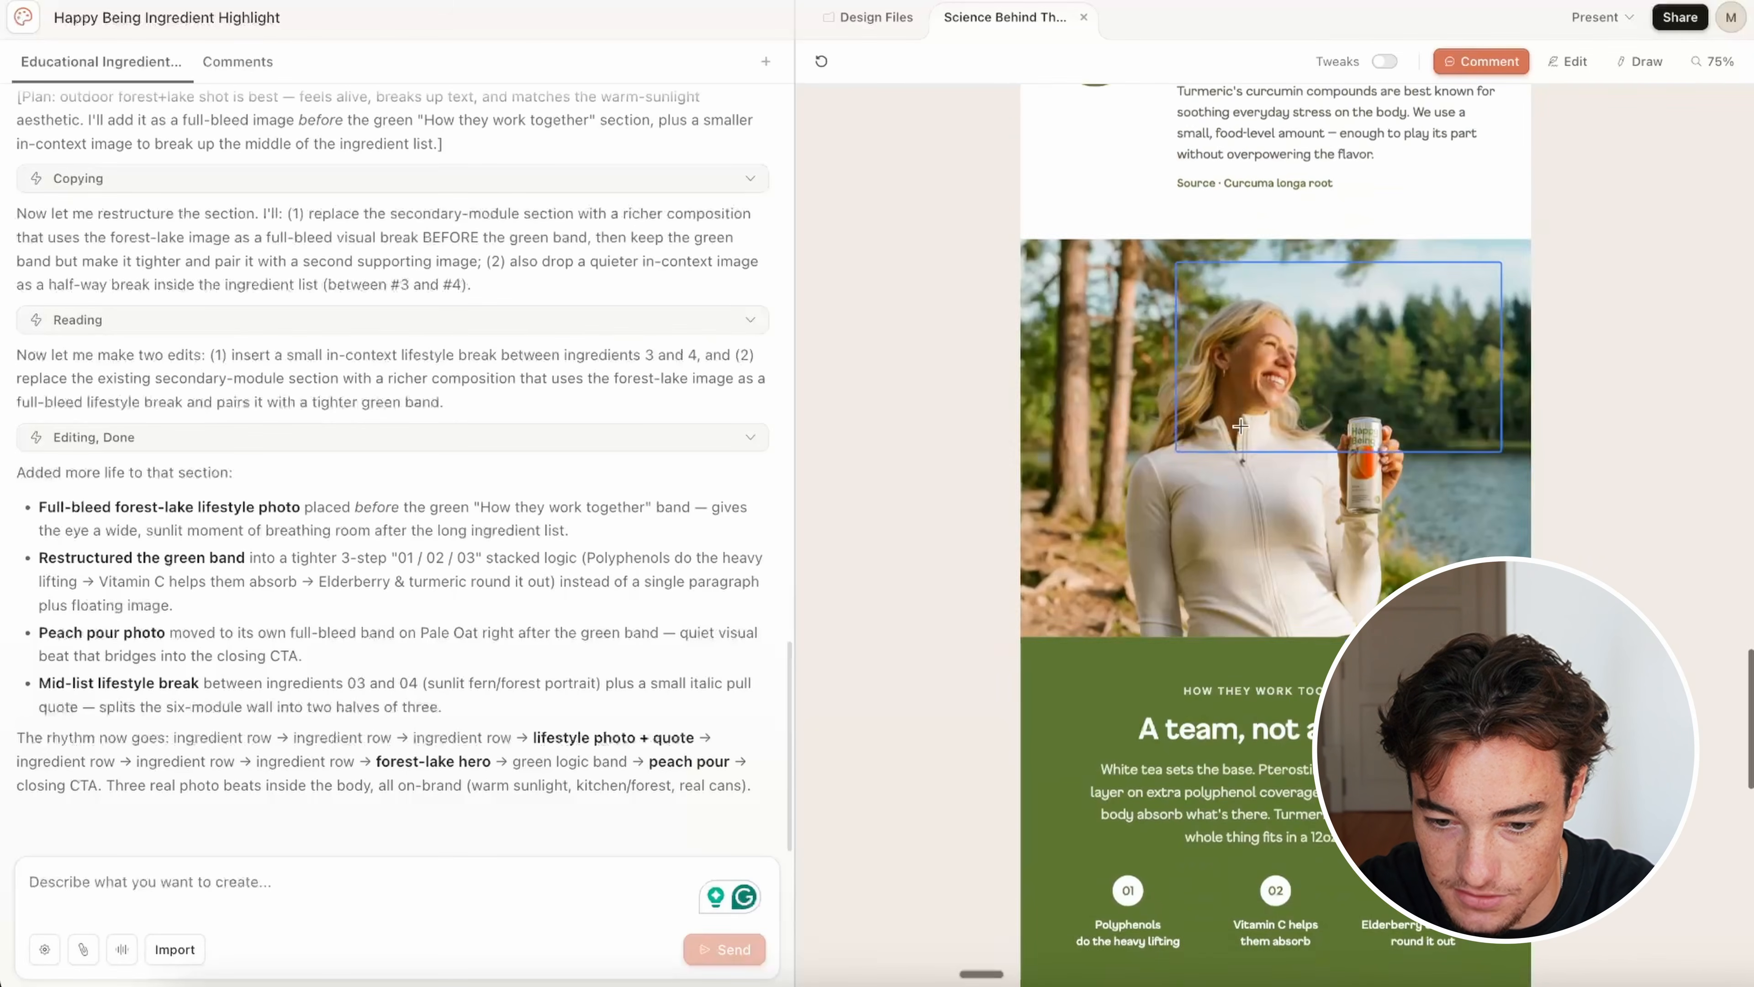
scroll(1344, 587, down, 8)
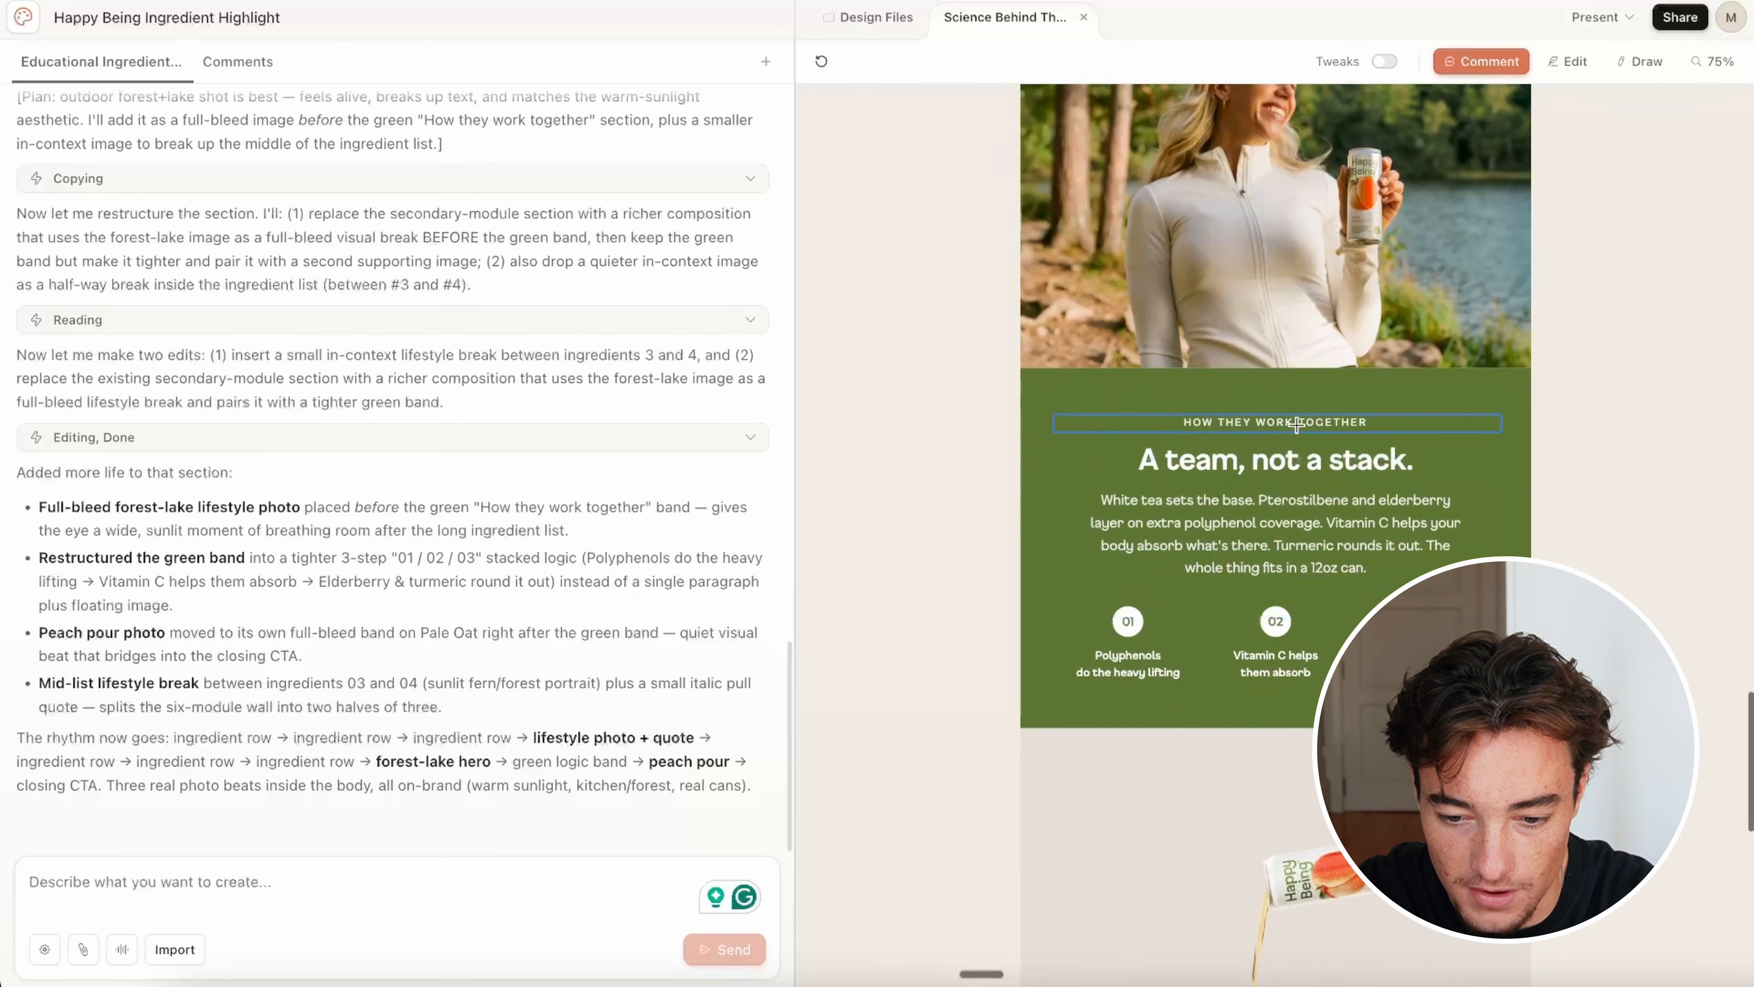
scroll(1281, 434, down, 3)
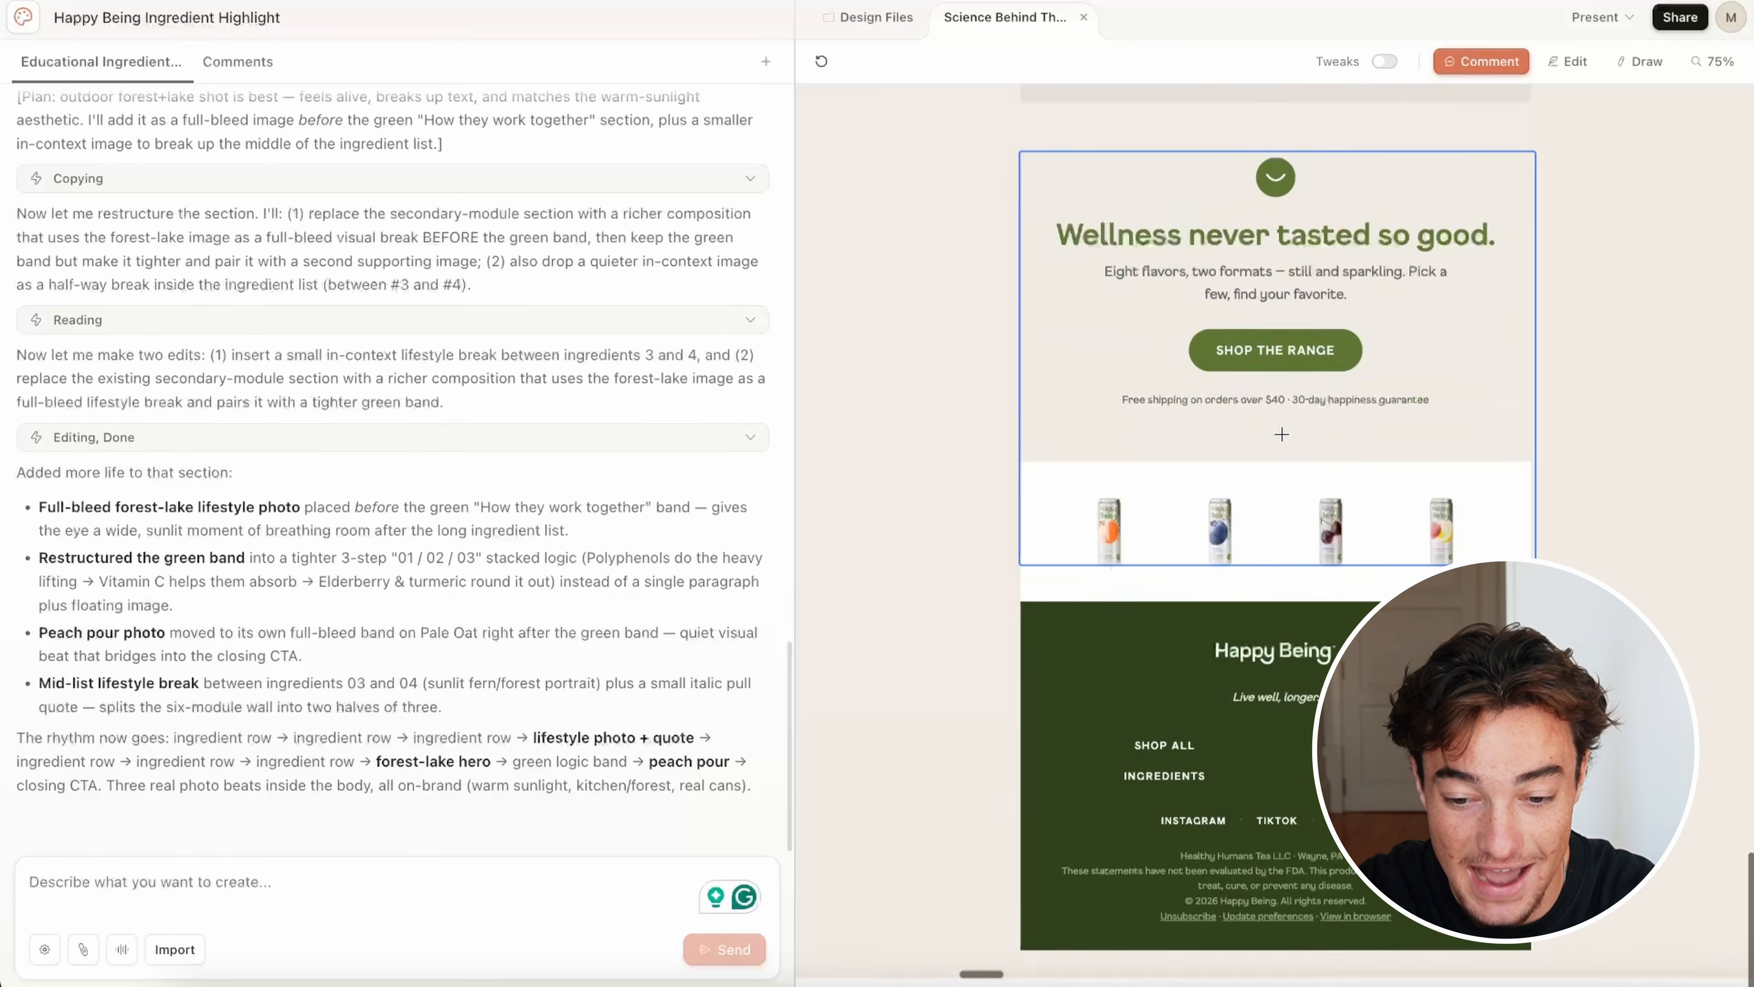
Step: Recheck the sections from ingredient 3 to the closing call to action and inspect the peach pour image's properties in edit mode
scroll(1281, 434, up, 20)
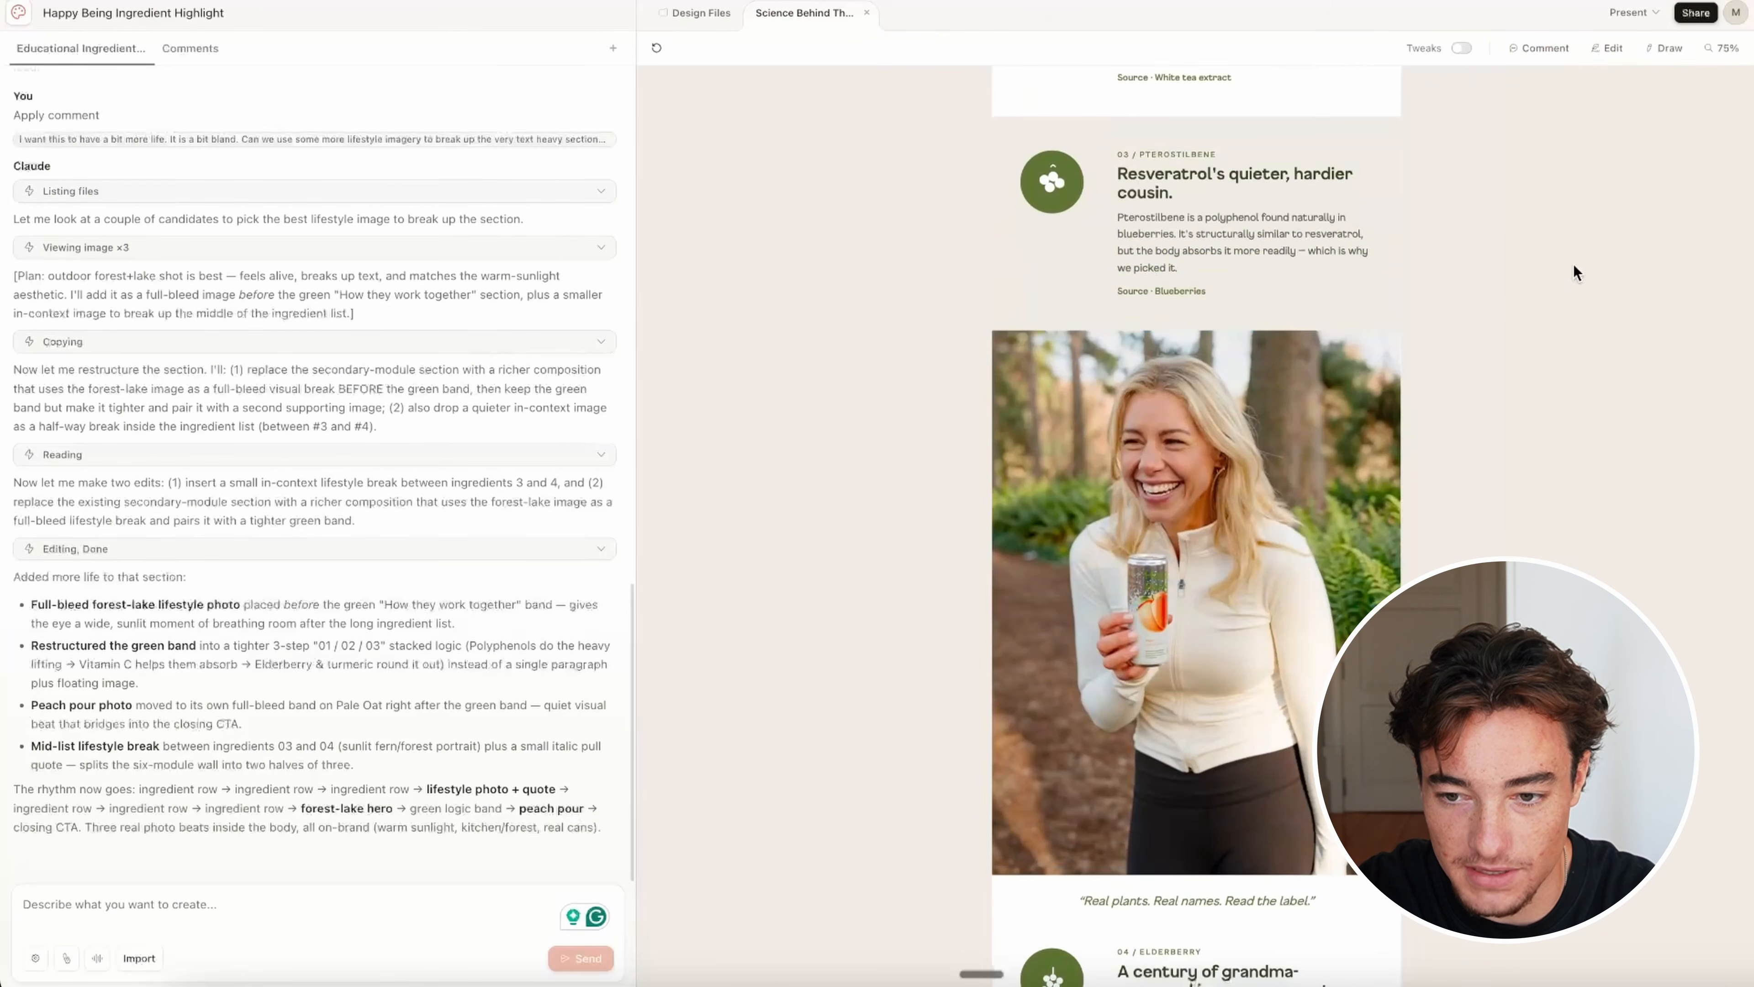
scroll(1210, 444, down, 6)
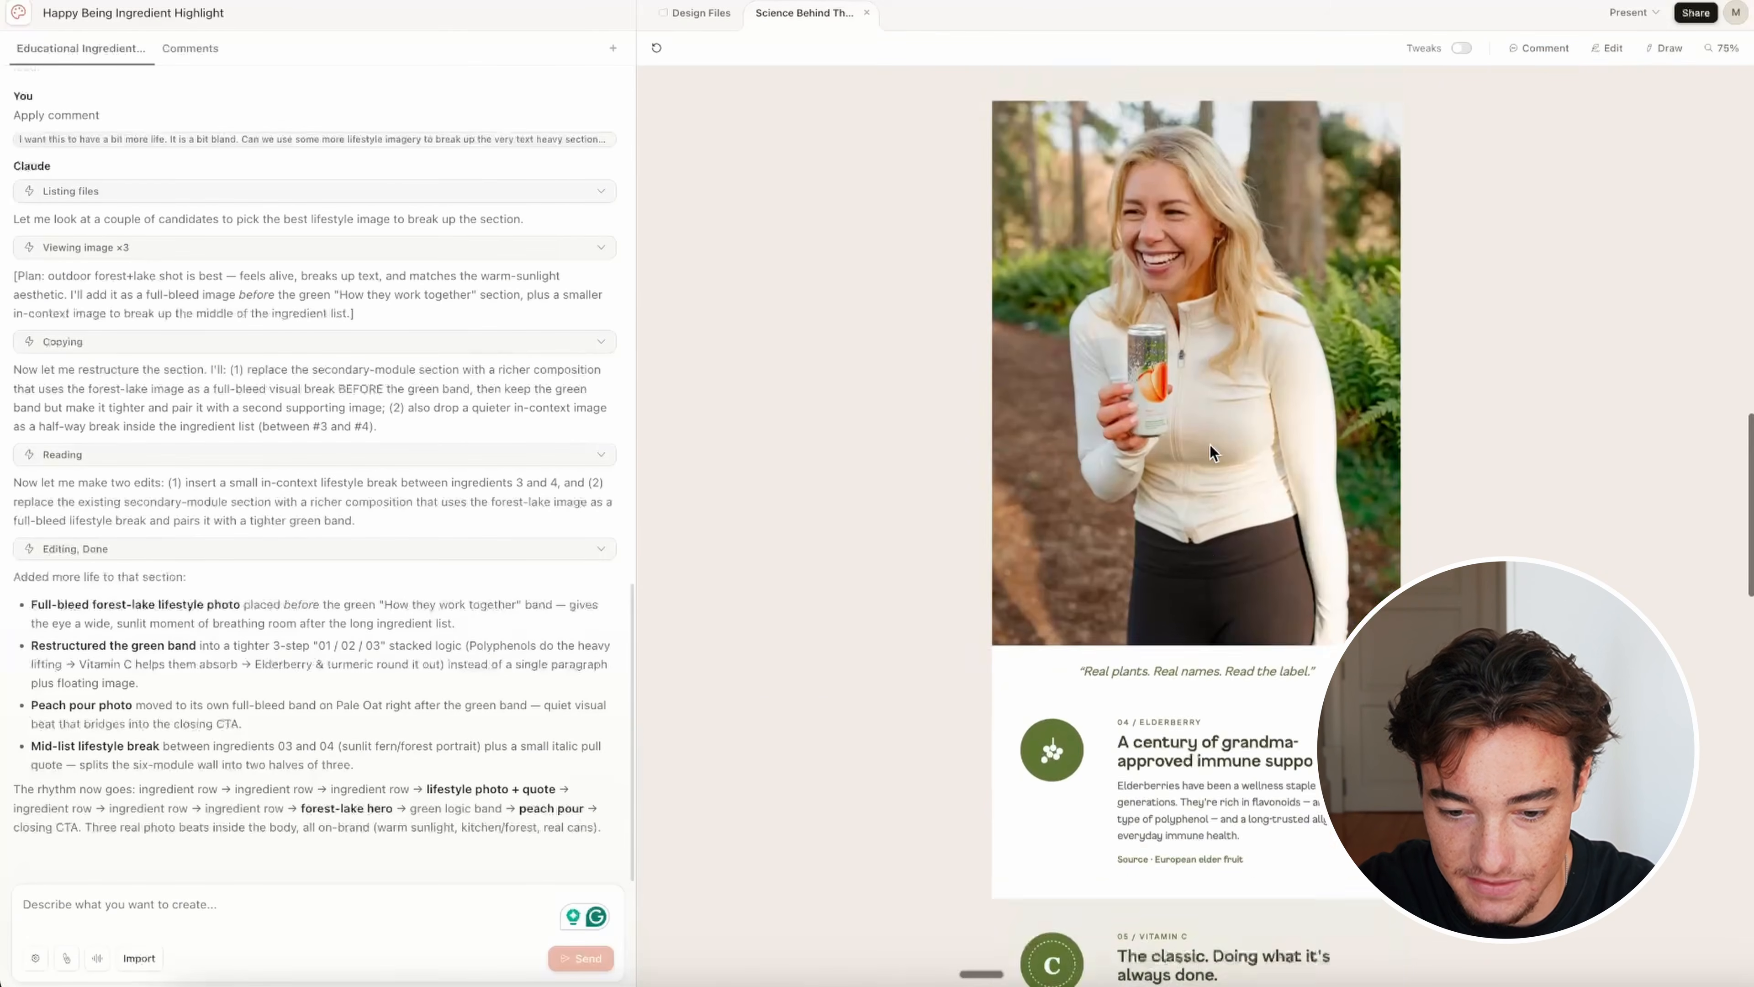
scroll(1219, 488, down, 14)
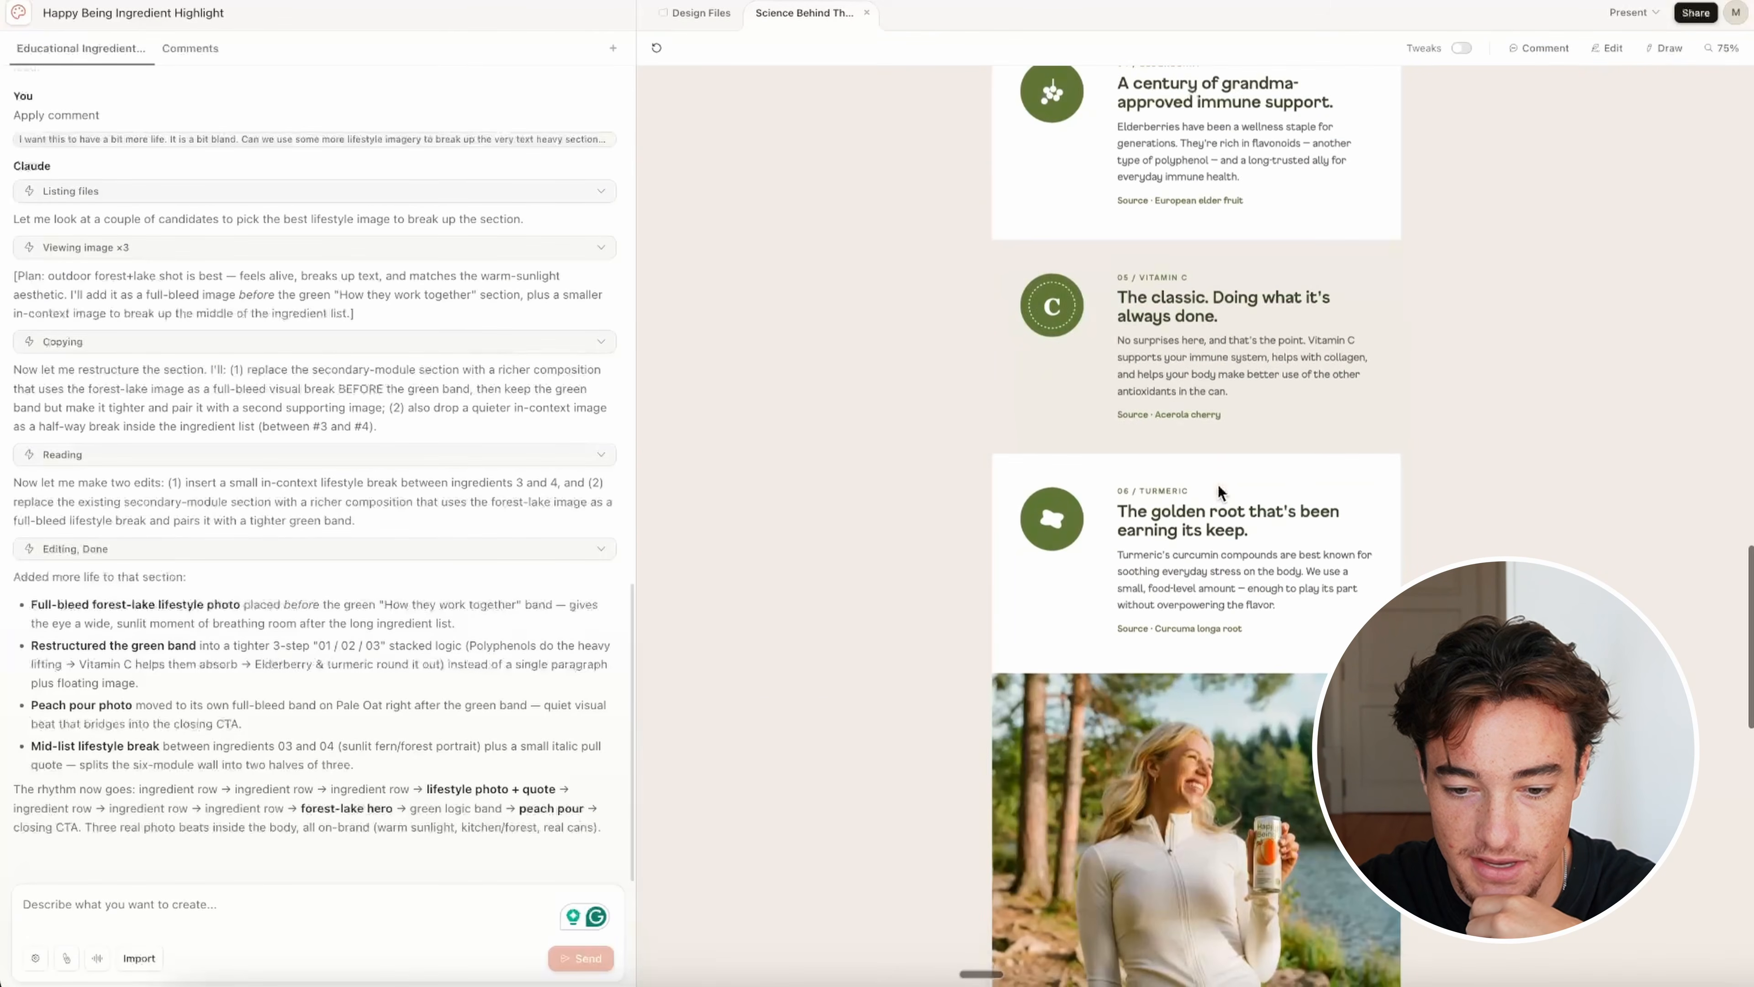
scroll(1202, 484, down, 10)
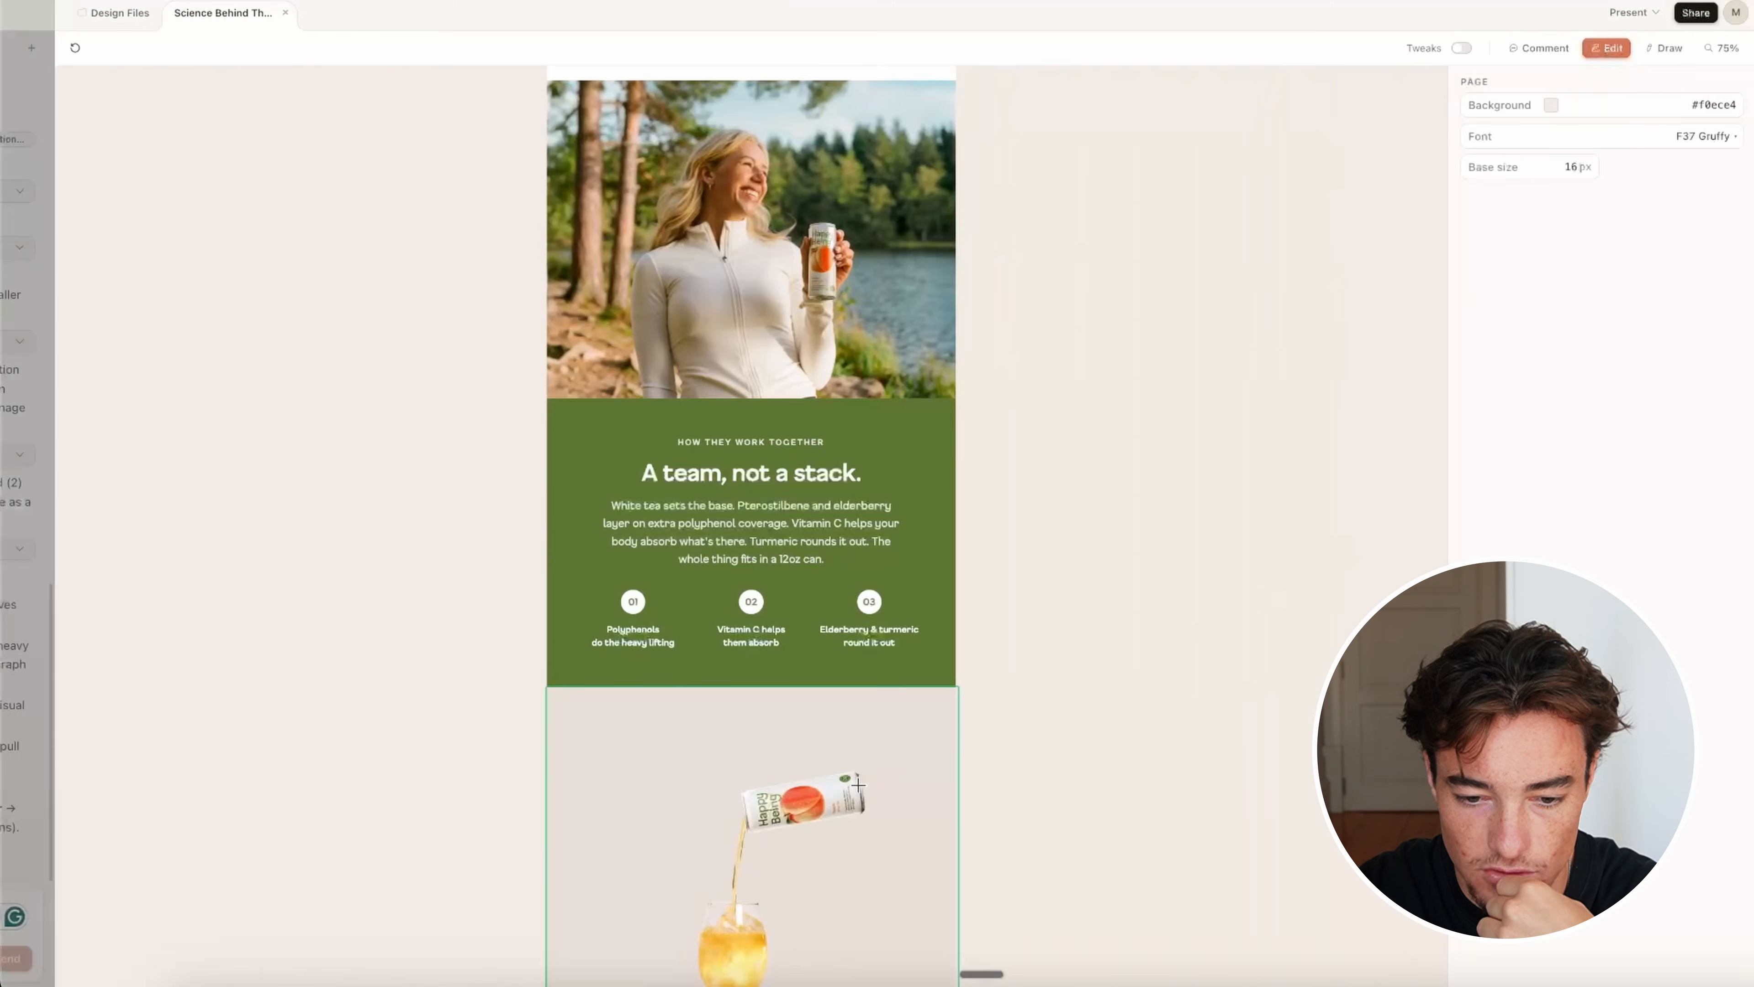
scroll(857, 784, down, 7)
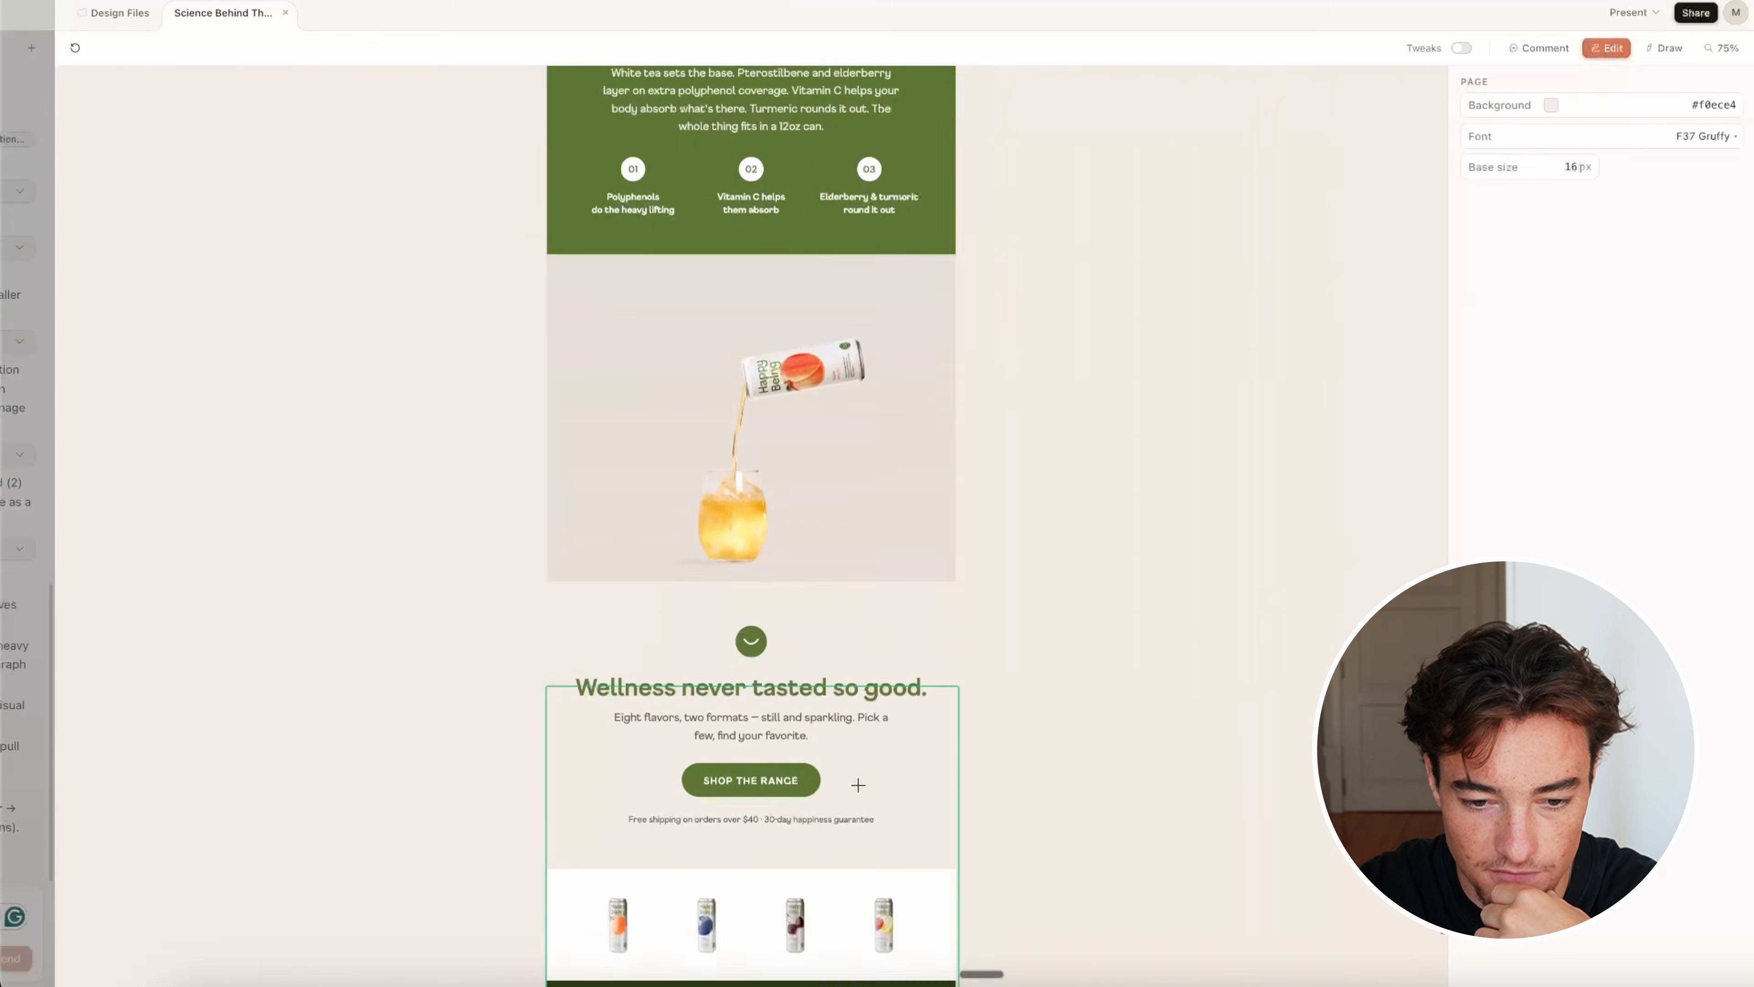
click(815, 486)
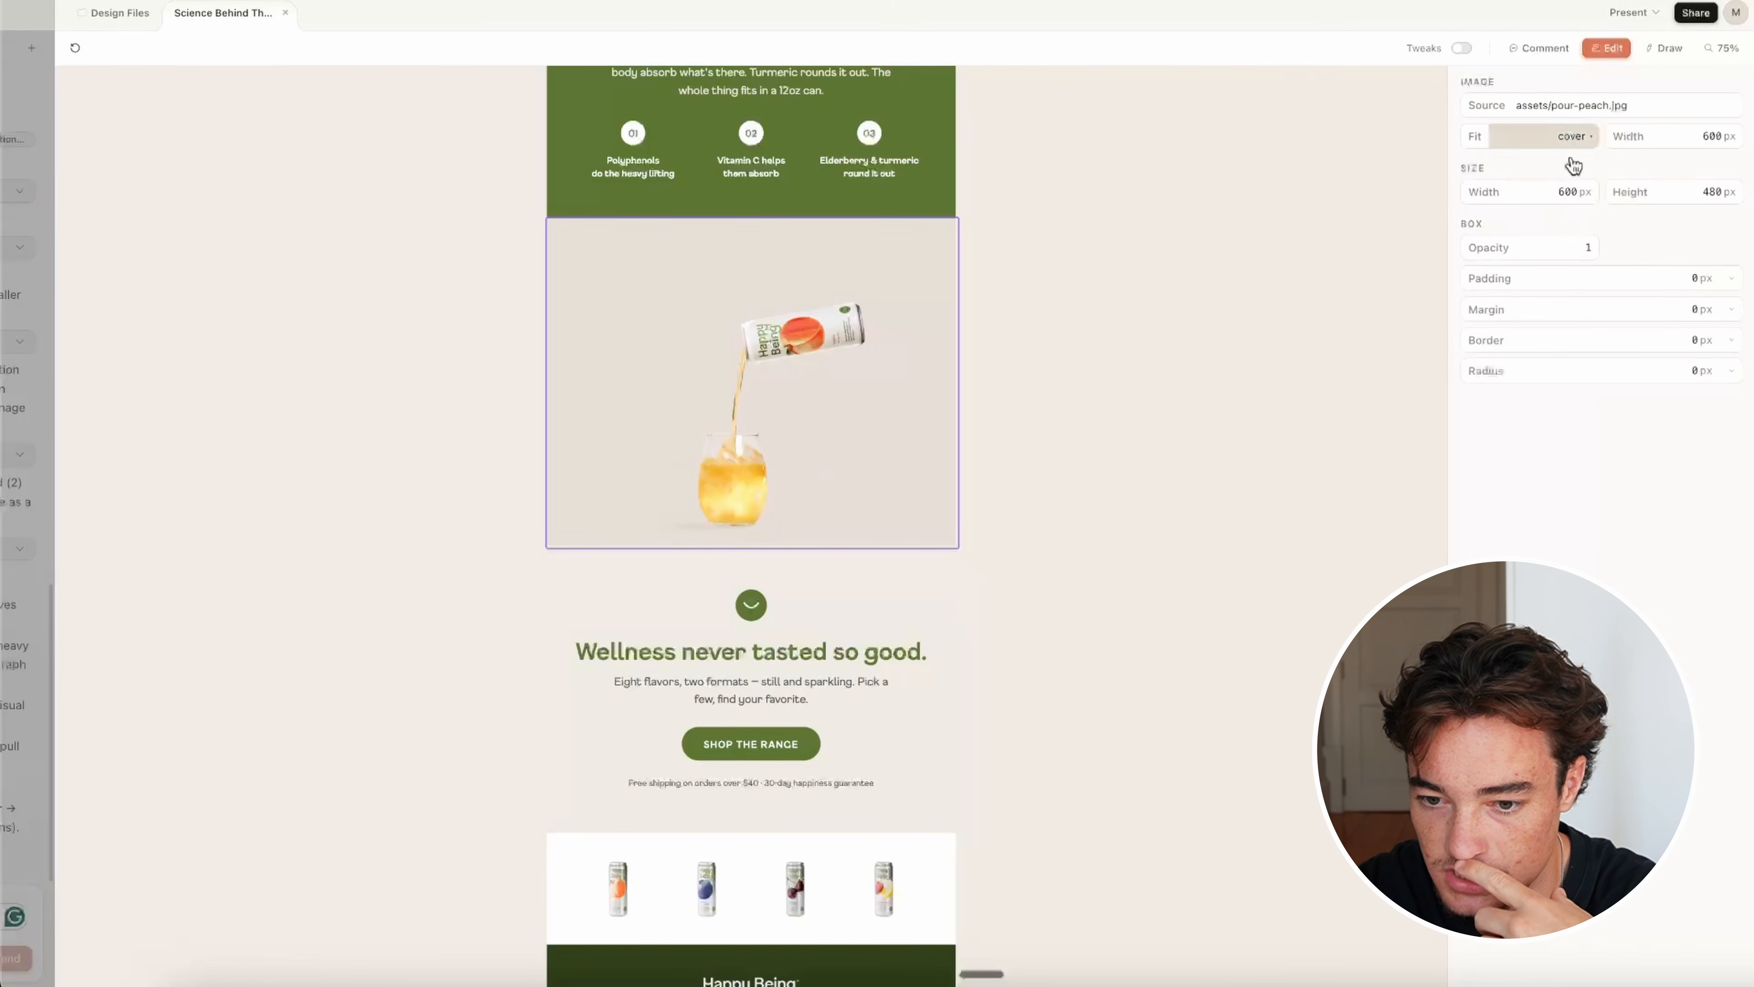
Step: Add the comment "Delete this section" to the lifestyle photo between ingredients 3 and 4
scroll(1133, 411, up, 20)
scroll(1169, 395, up, 7)
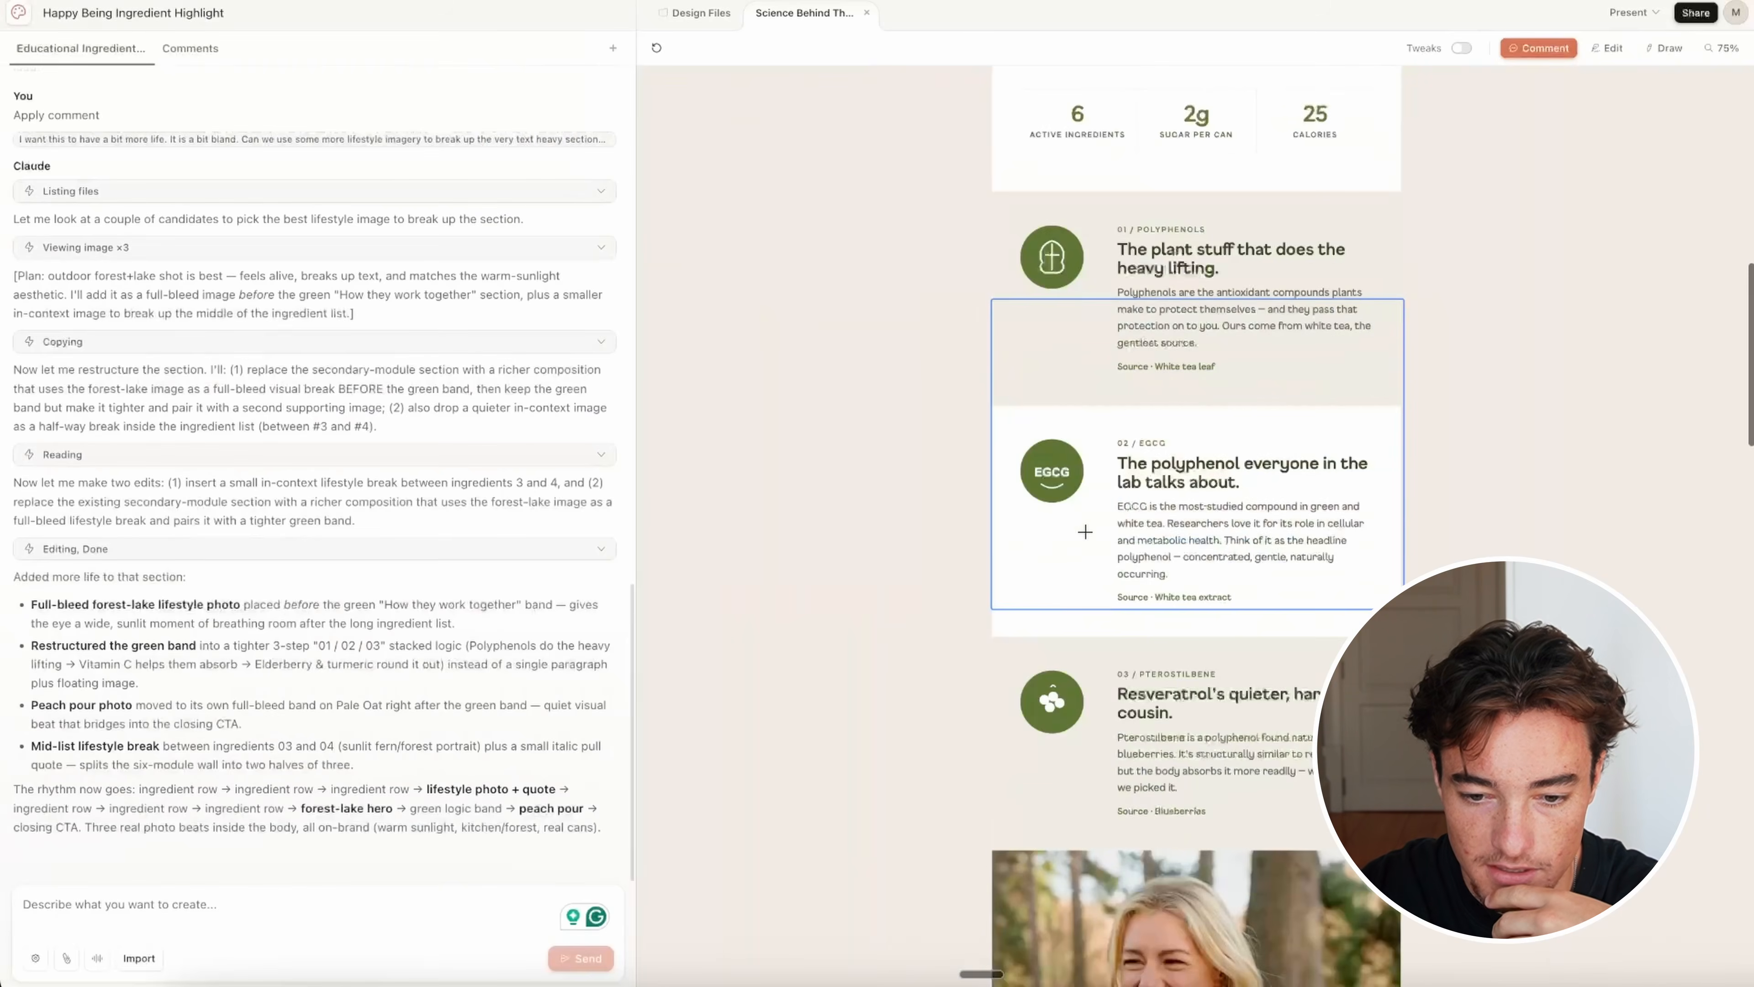
scroll(1178, 619, down, 7)
scroll(1178, 618, down, 3)
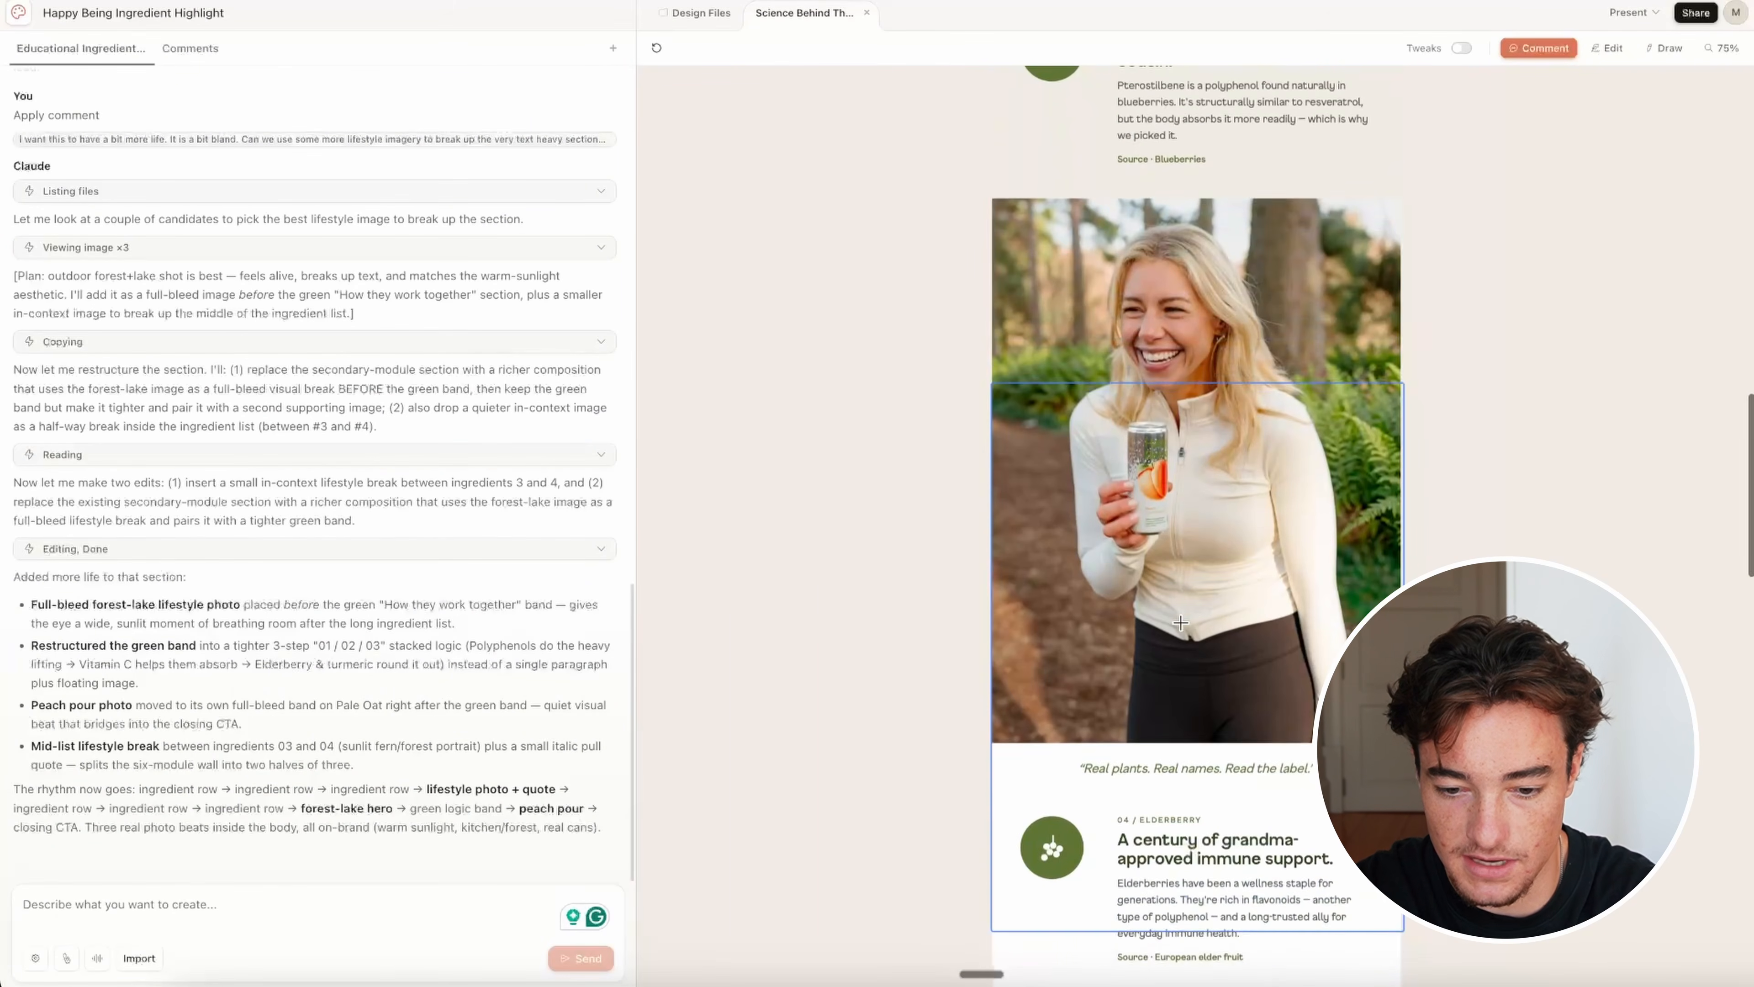
click(1202, 691)
text(Delete this section)
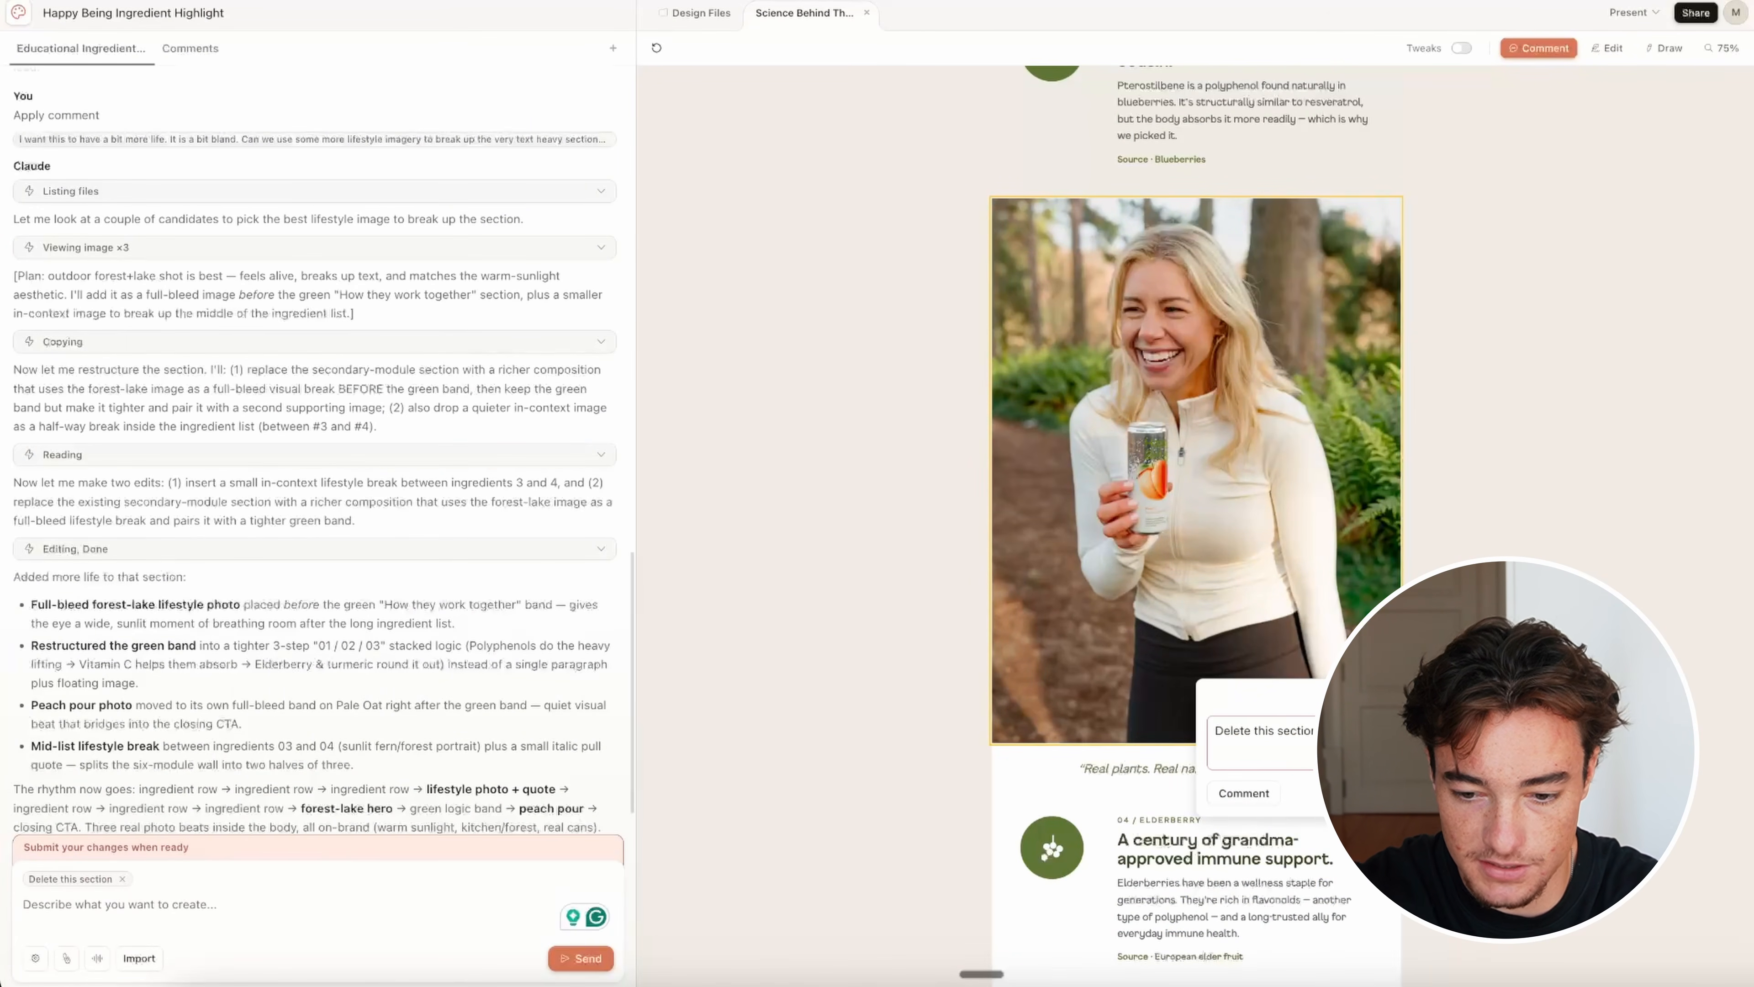
key(Return)
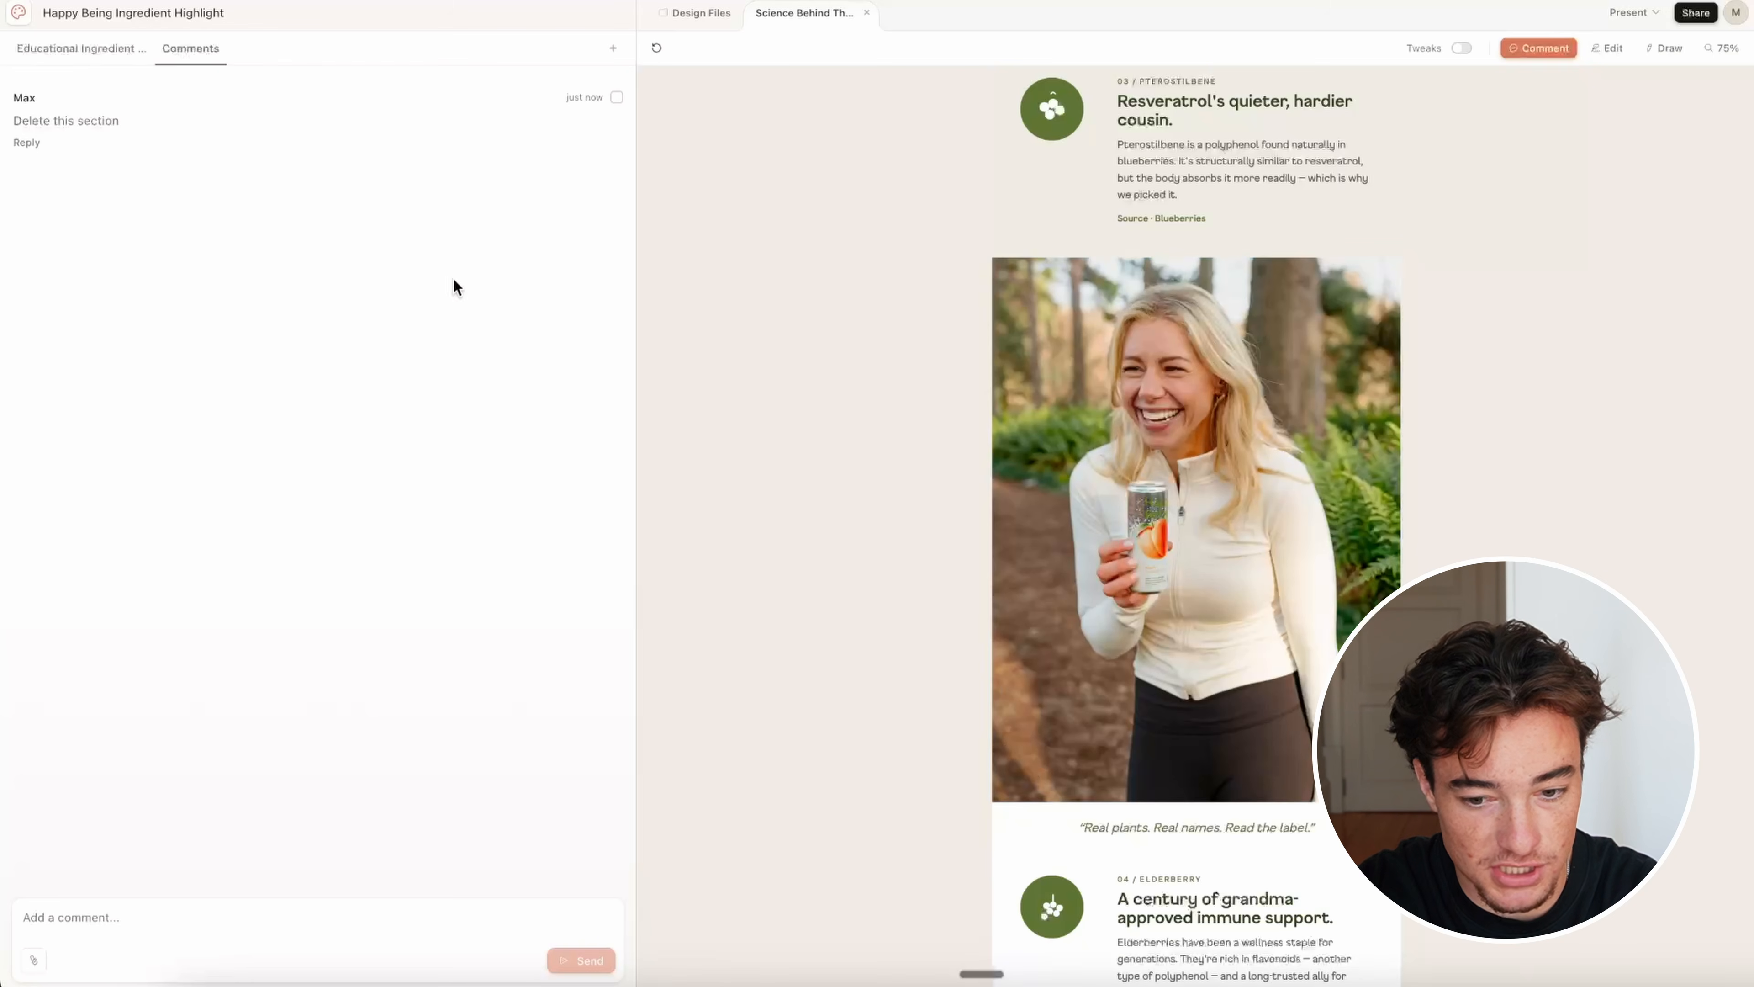
Step: Add the comment "Delete this section" to the "Real plants. Real names. Read the label." quote below the photo
click(1229, 814)
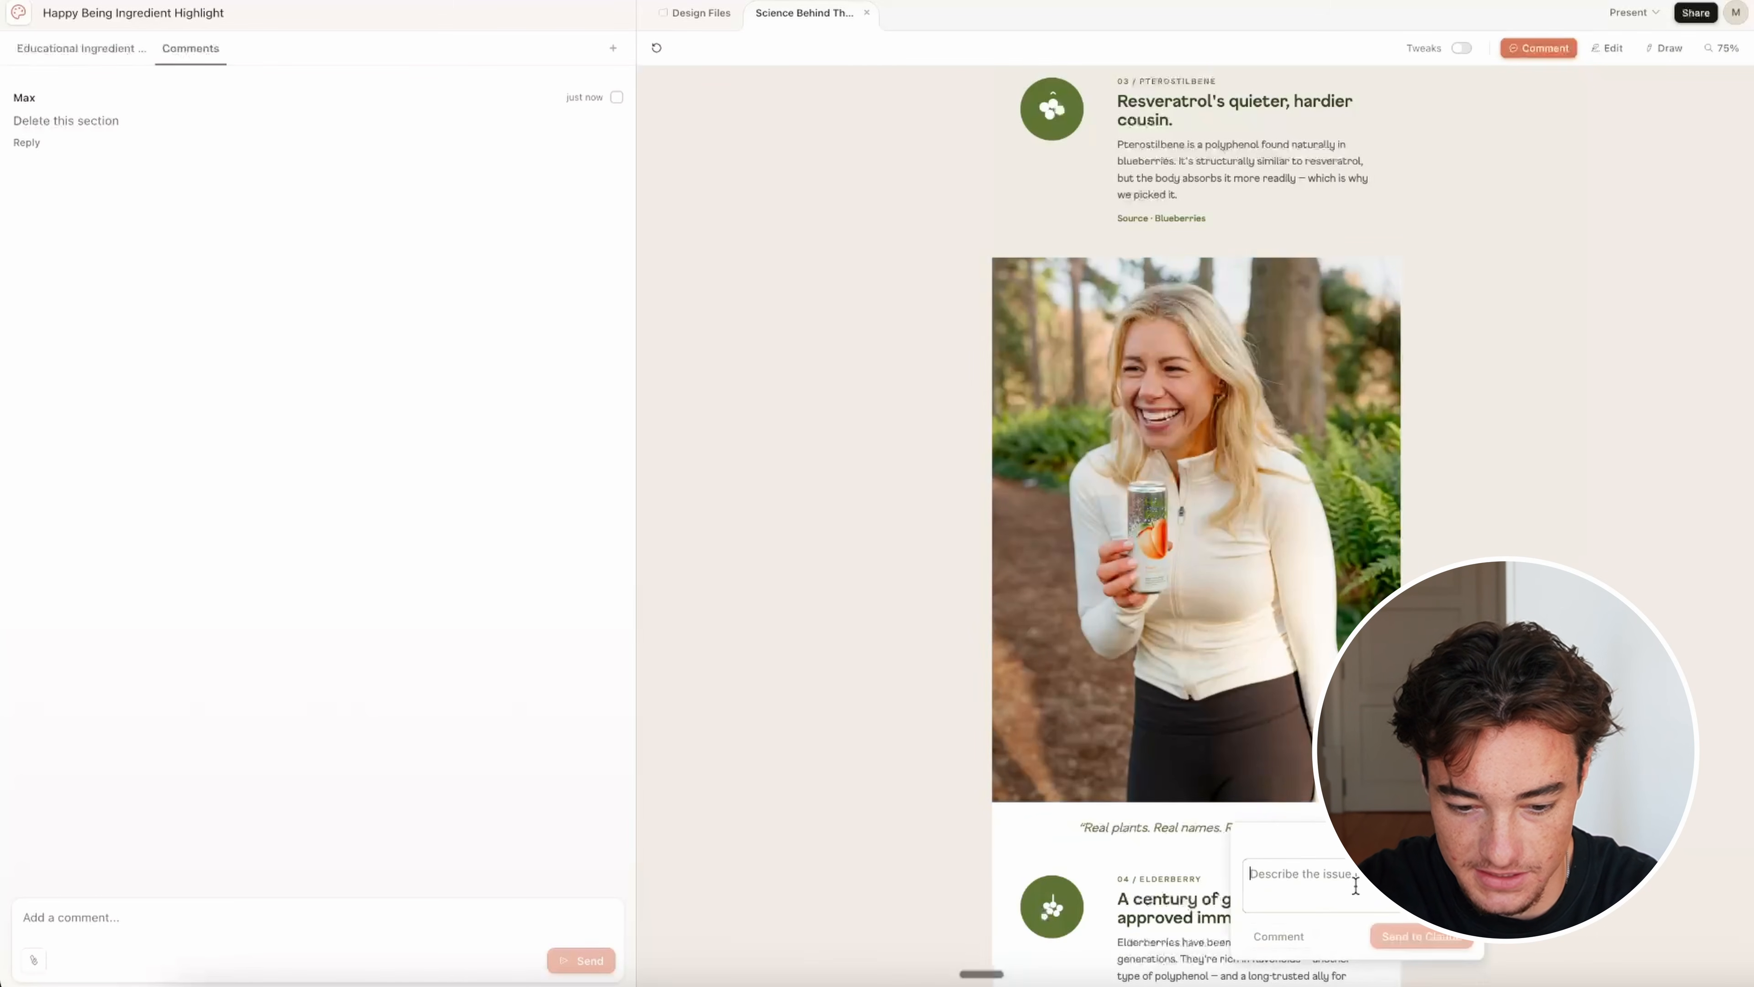
text(Delete this section)
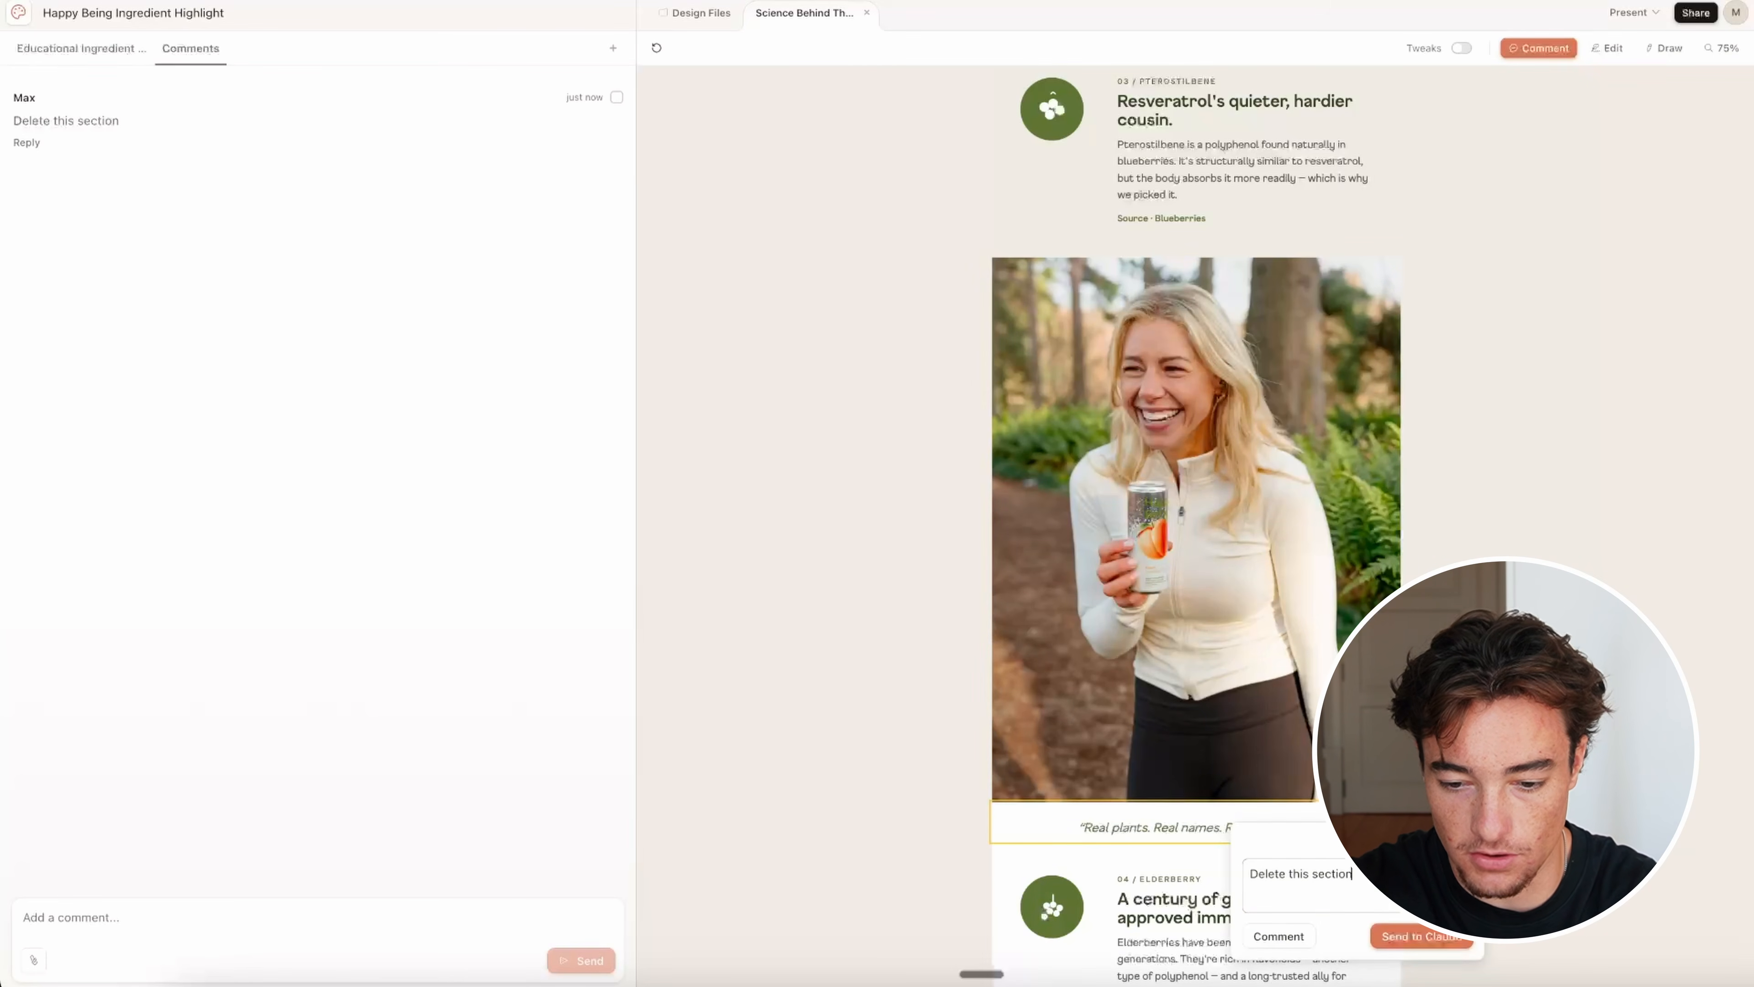
click(1278, 935)
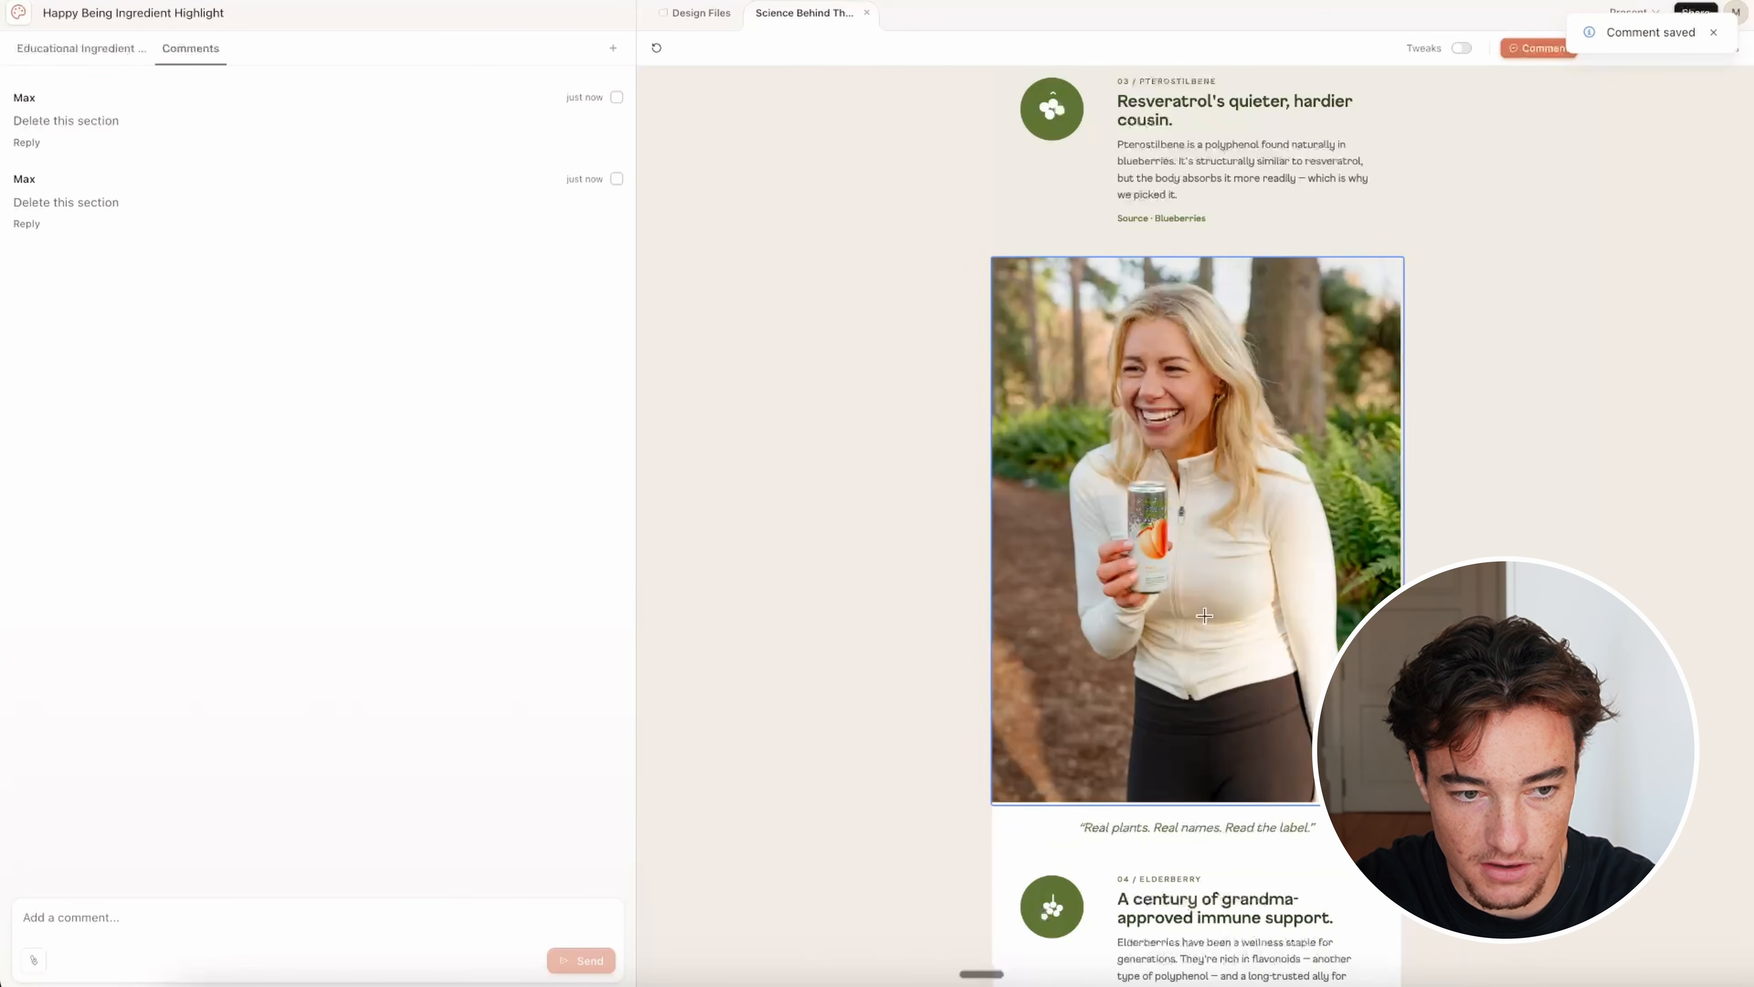
Step: Add the comment "Delete this image" to the peach pour image below the green "A team, not a stack." band
scroll(1243, 697, down, 20)
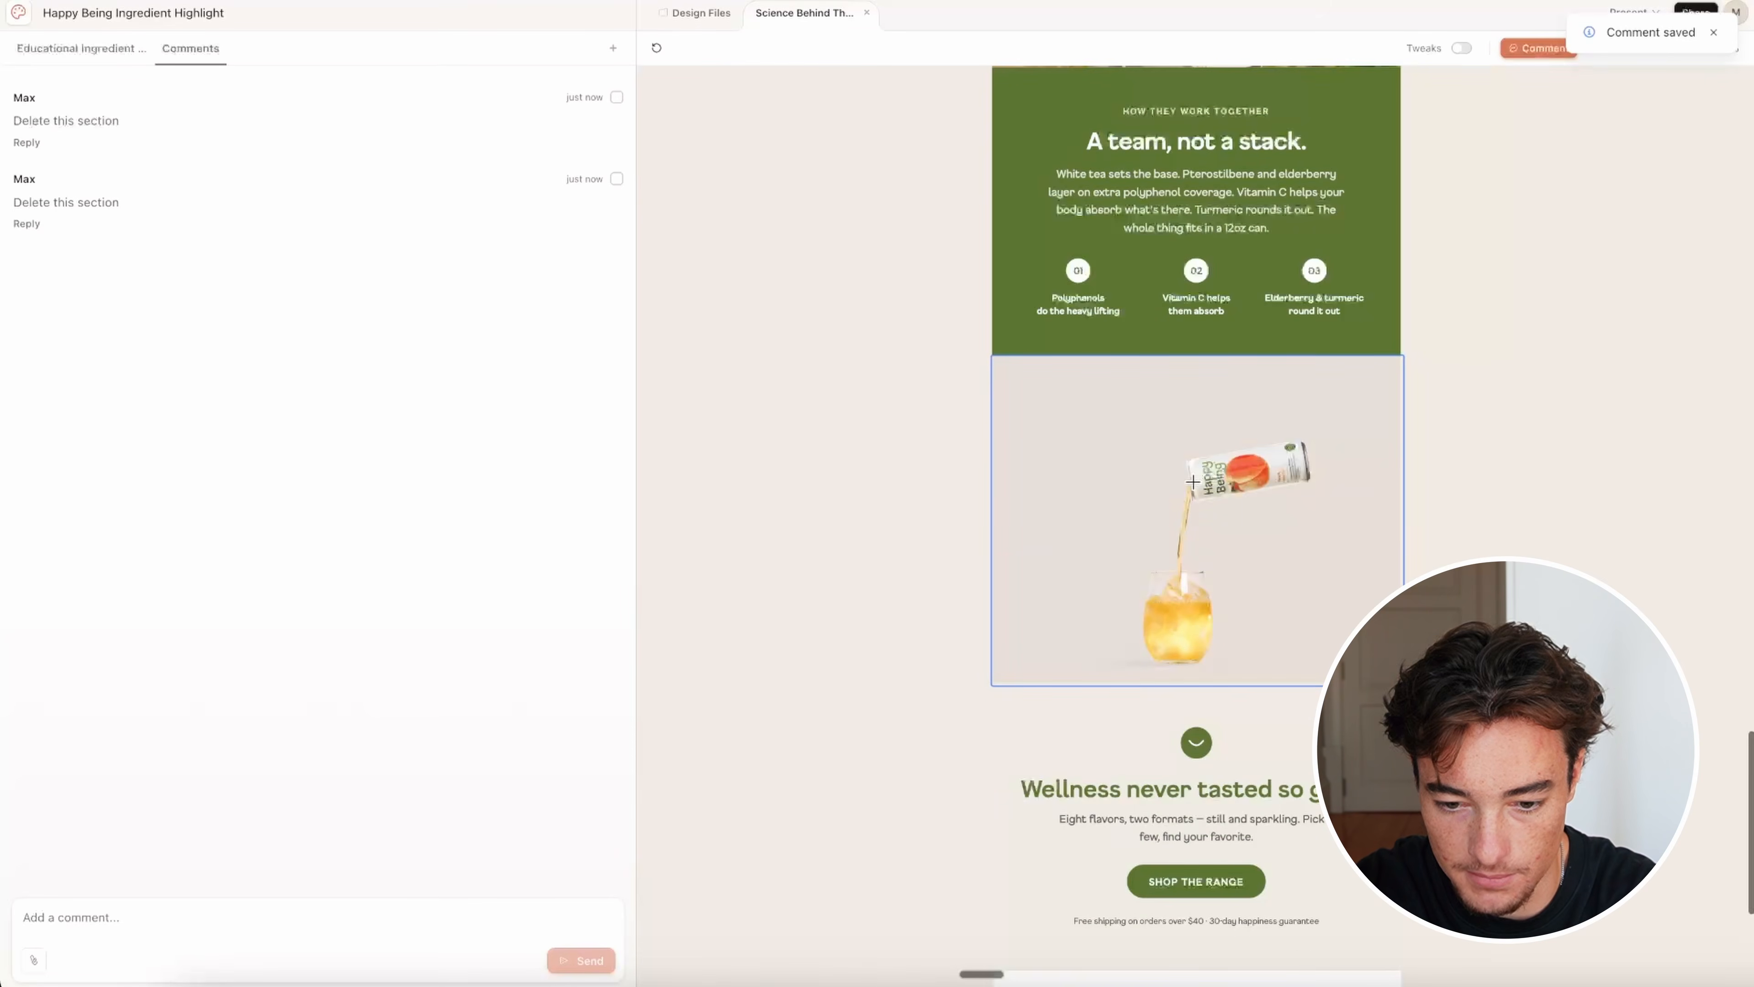
click(1193, 482)
text(Delete this image)
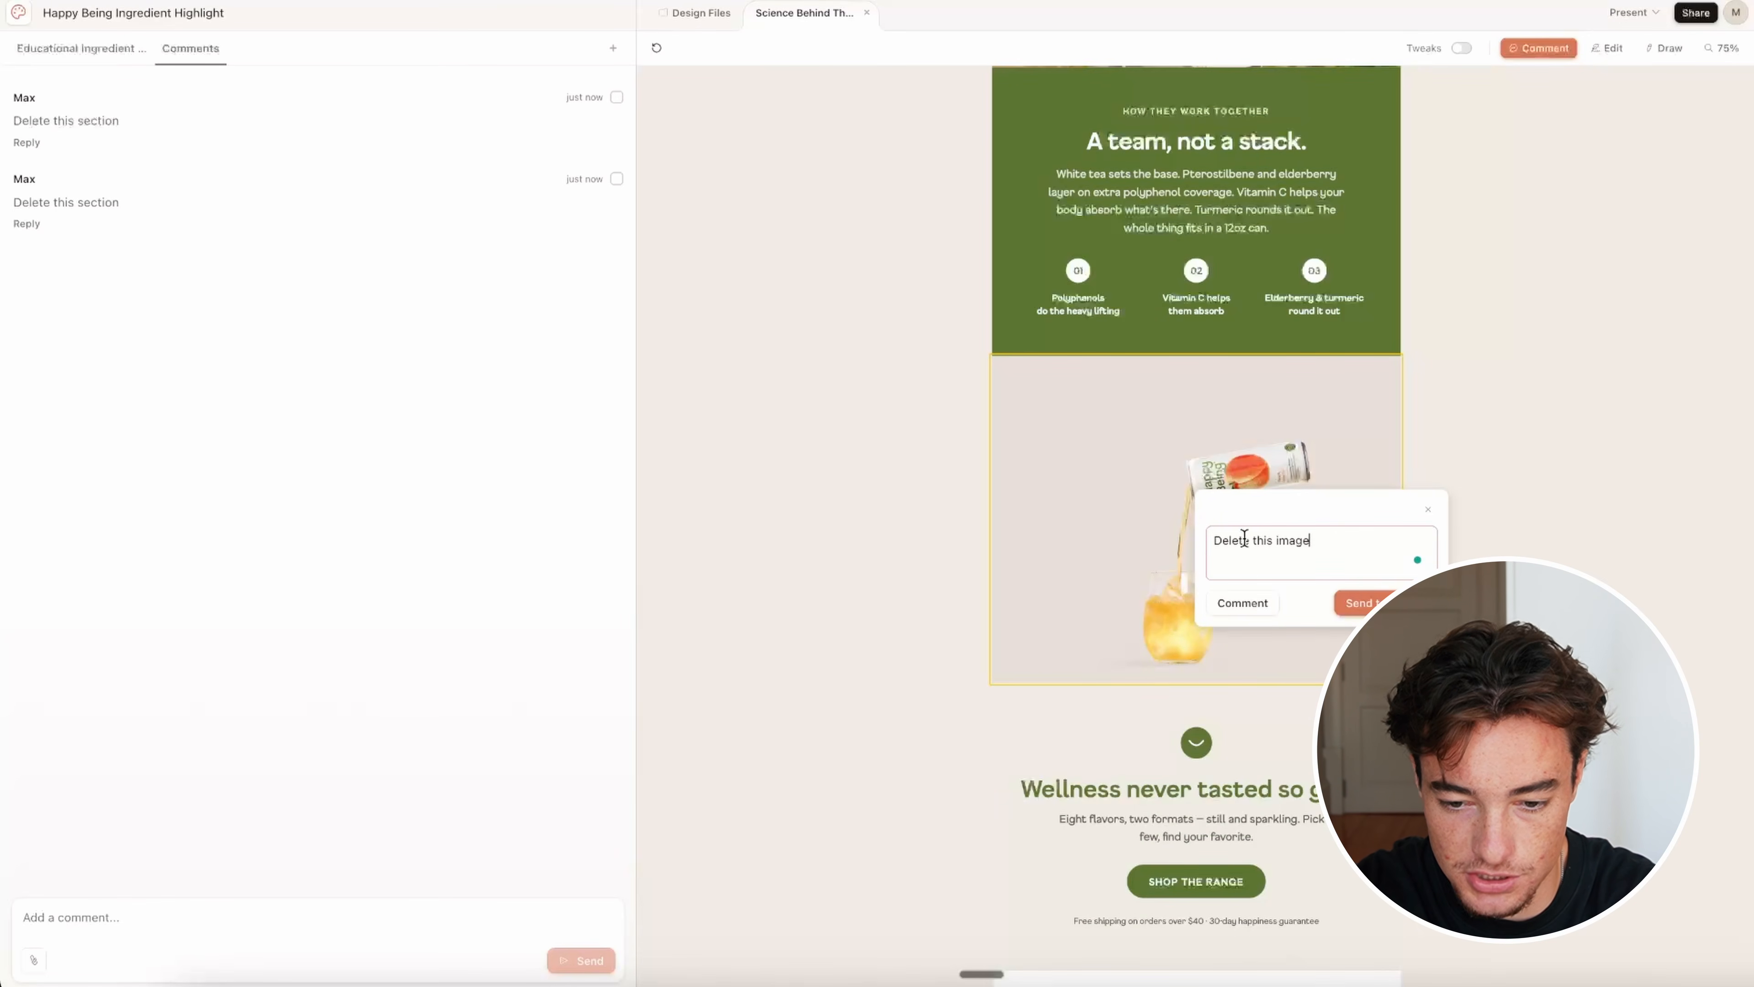
click(1242, 603)
Step: Select all three saved deletion comments and send them to Claude together
scroll(1291, 645, up, 10)
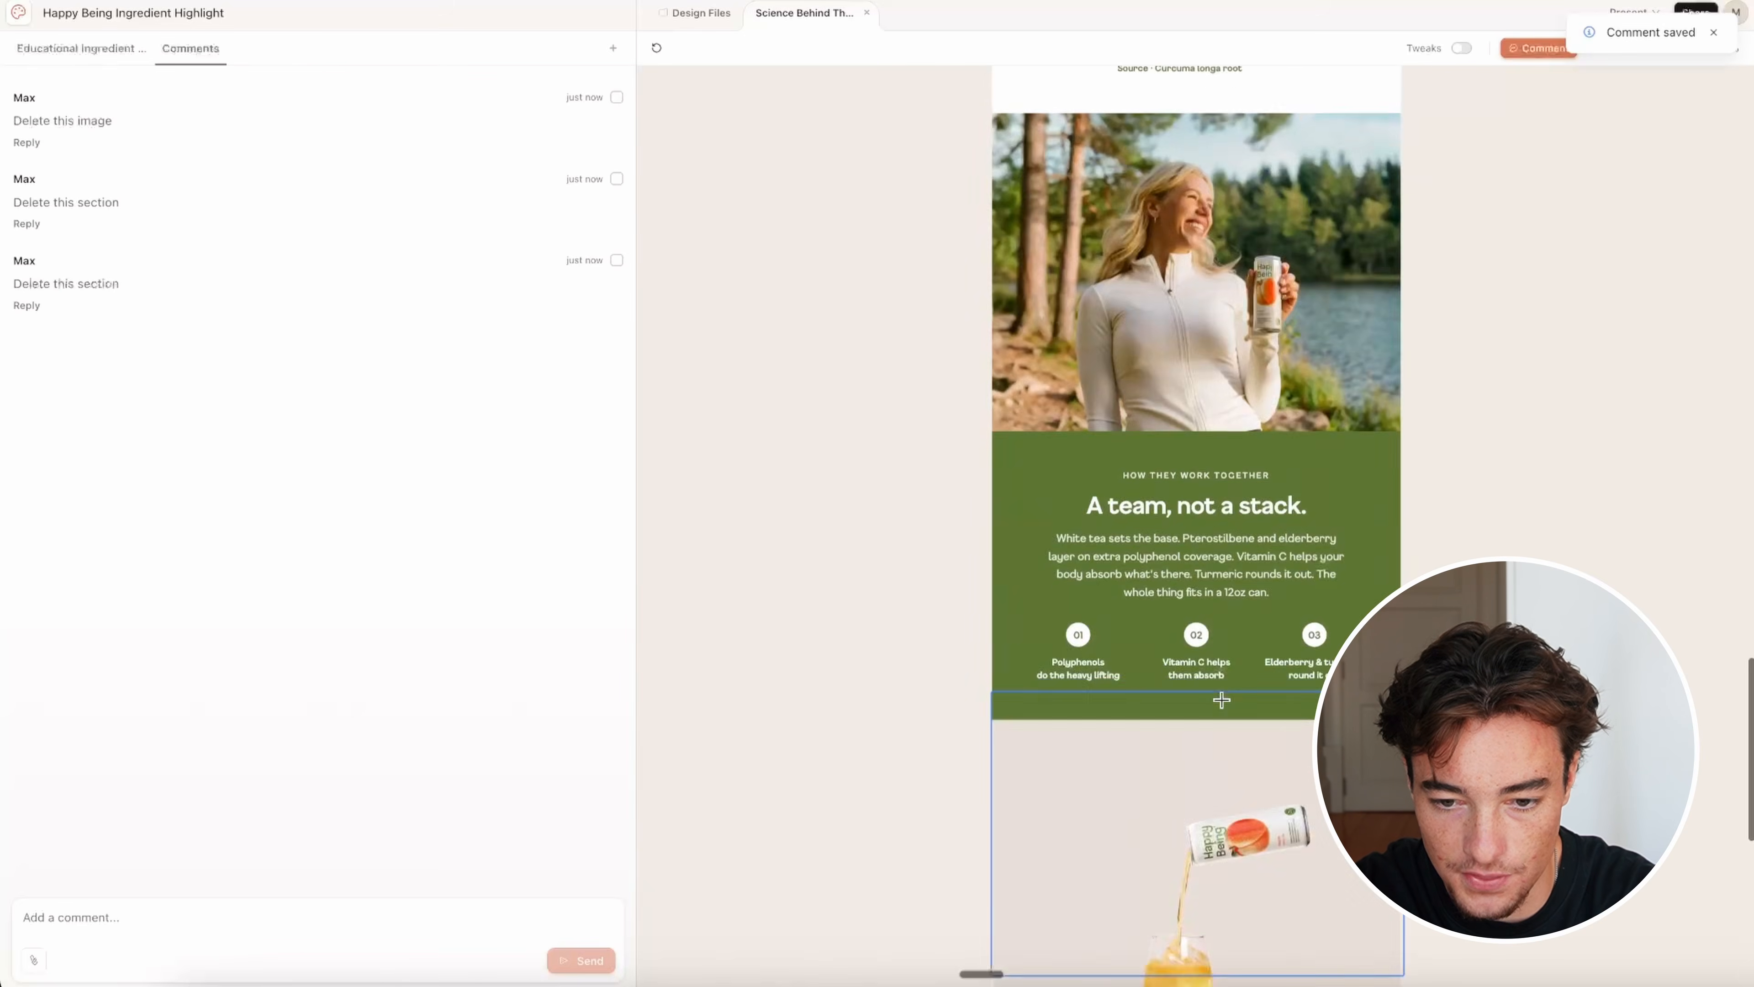
scroll(1208, 677, up, 15)
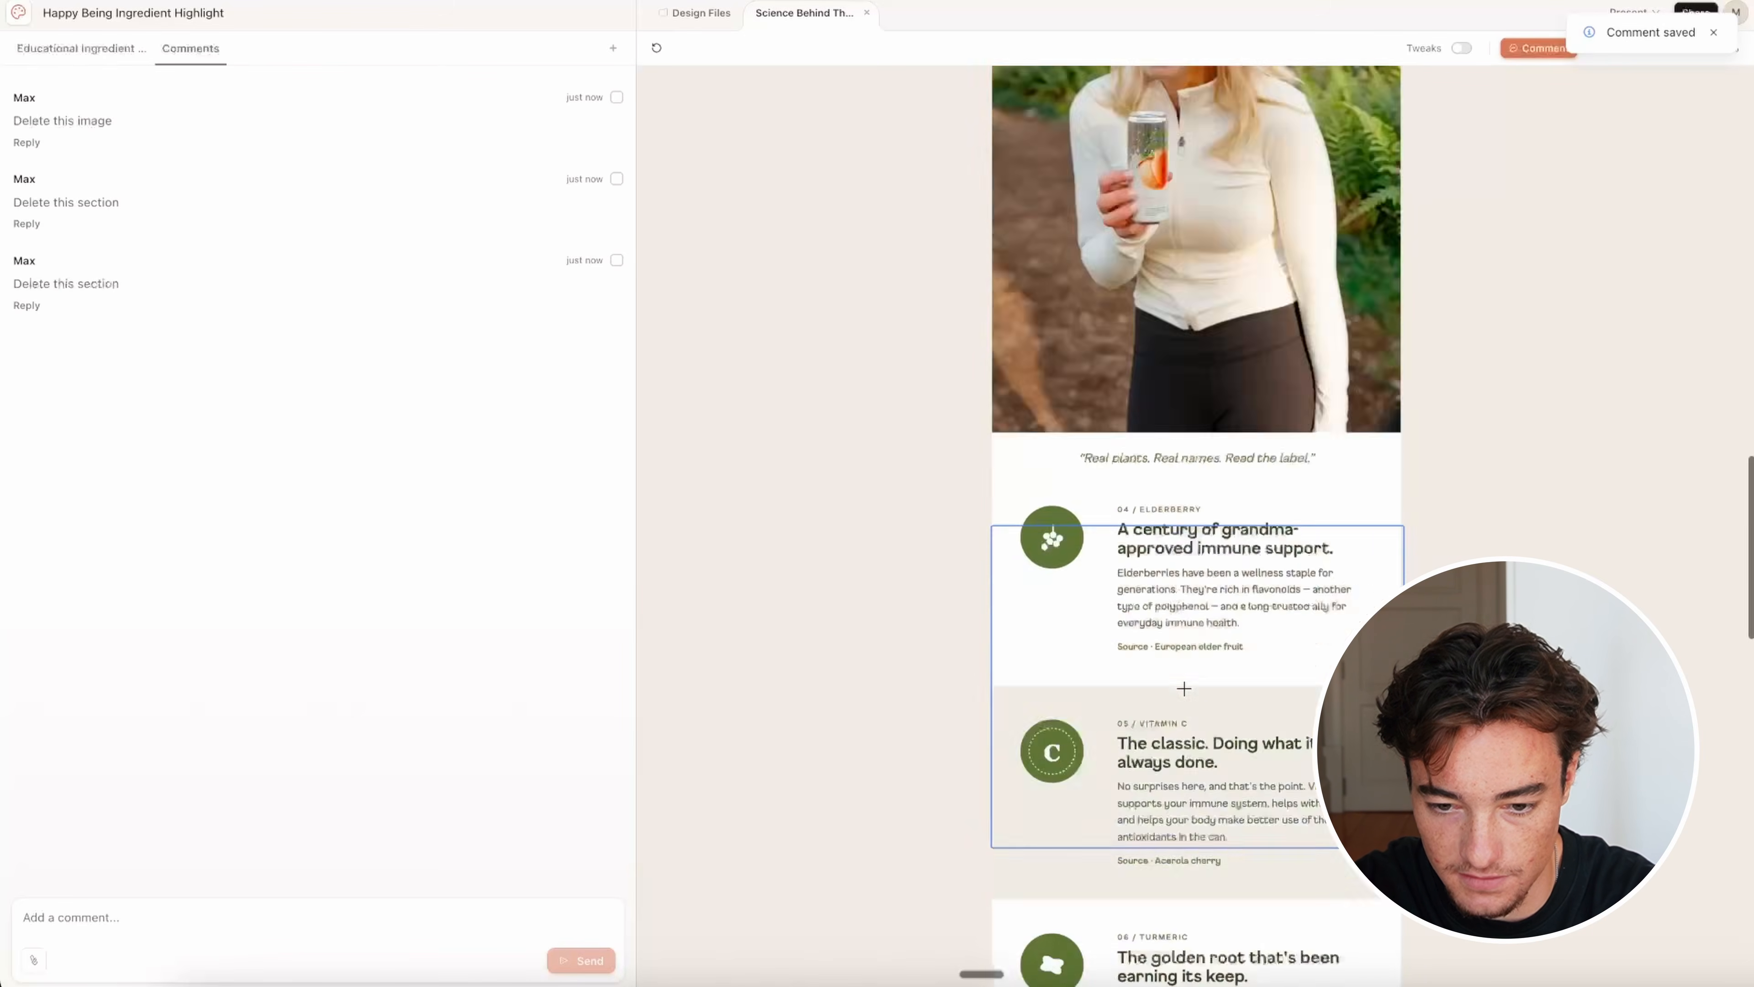
click(617, 97)
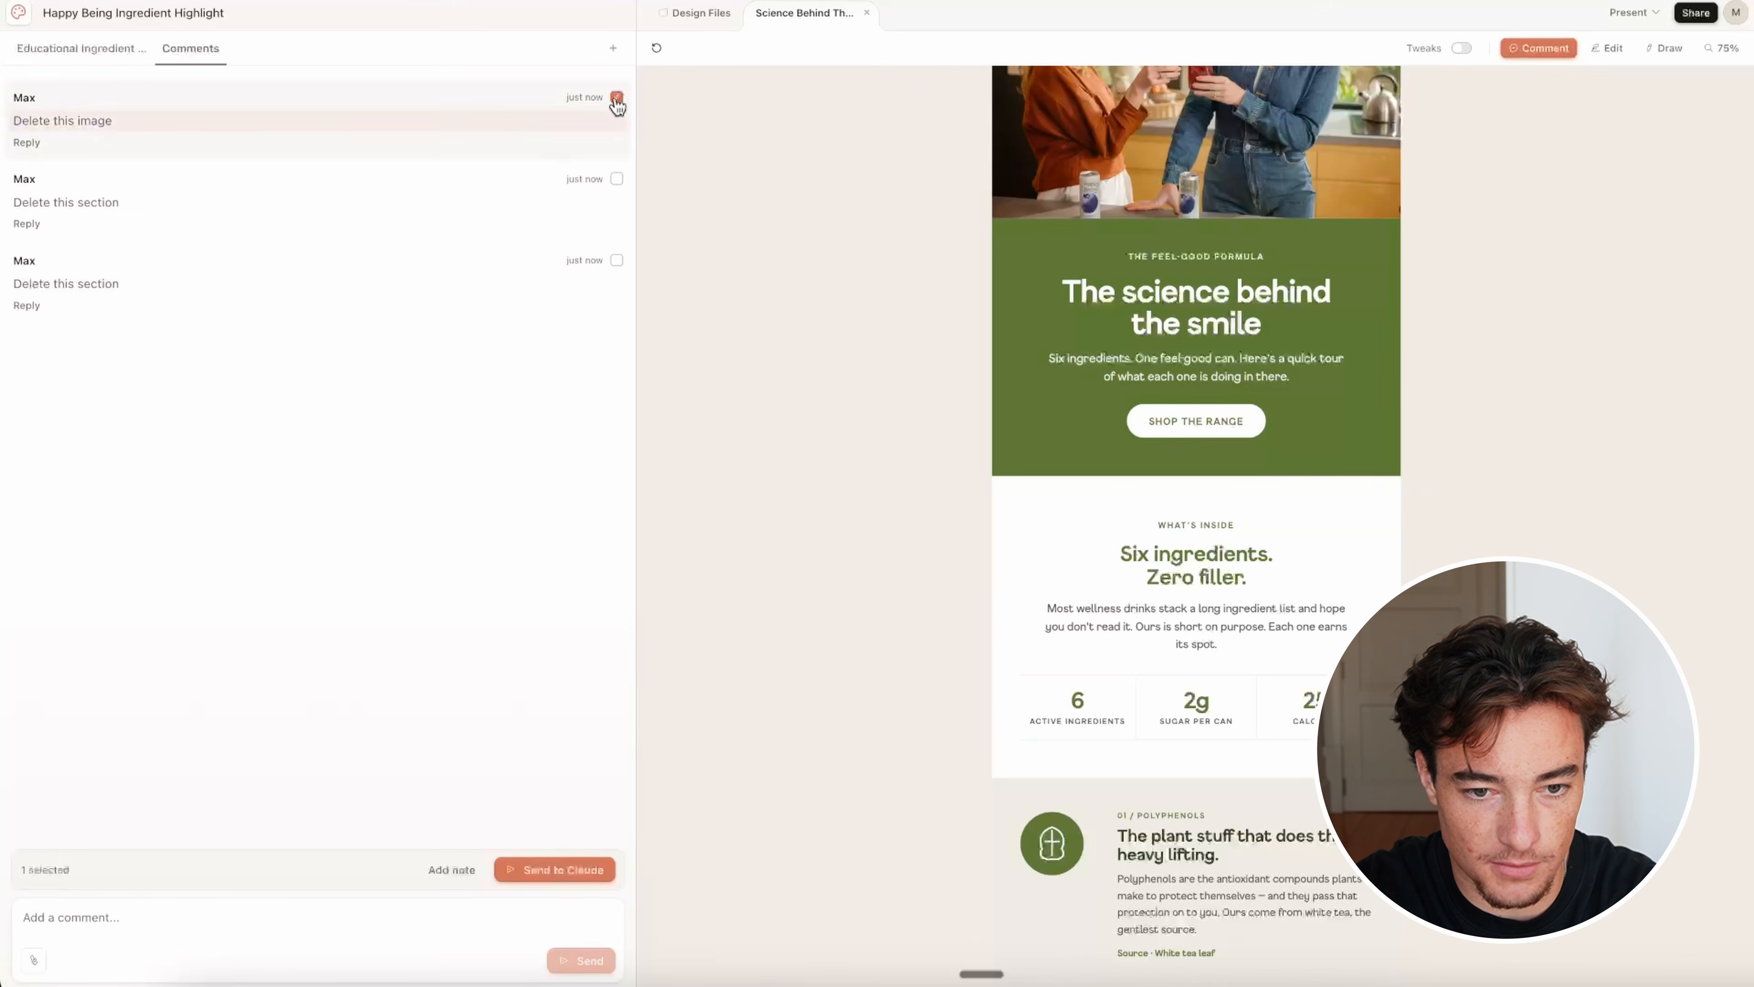
click(616, 178)
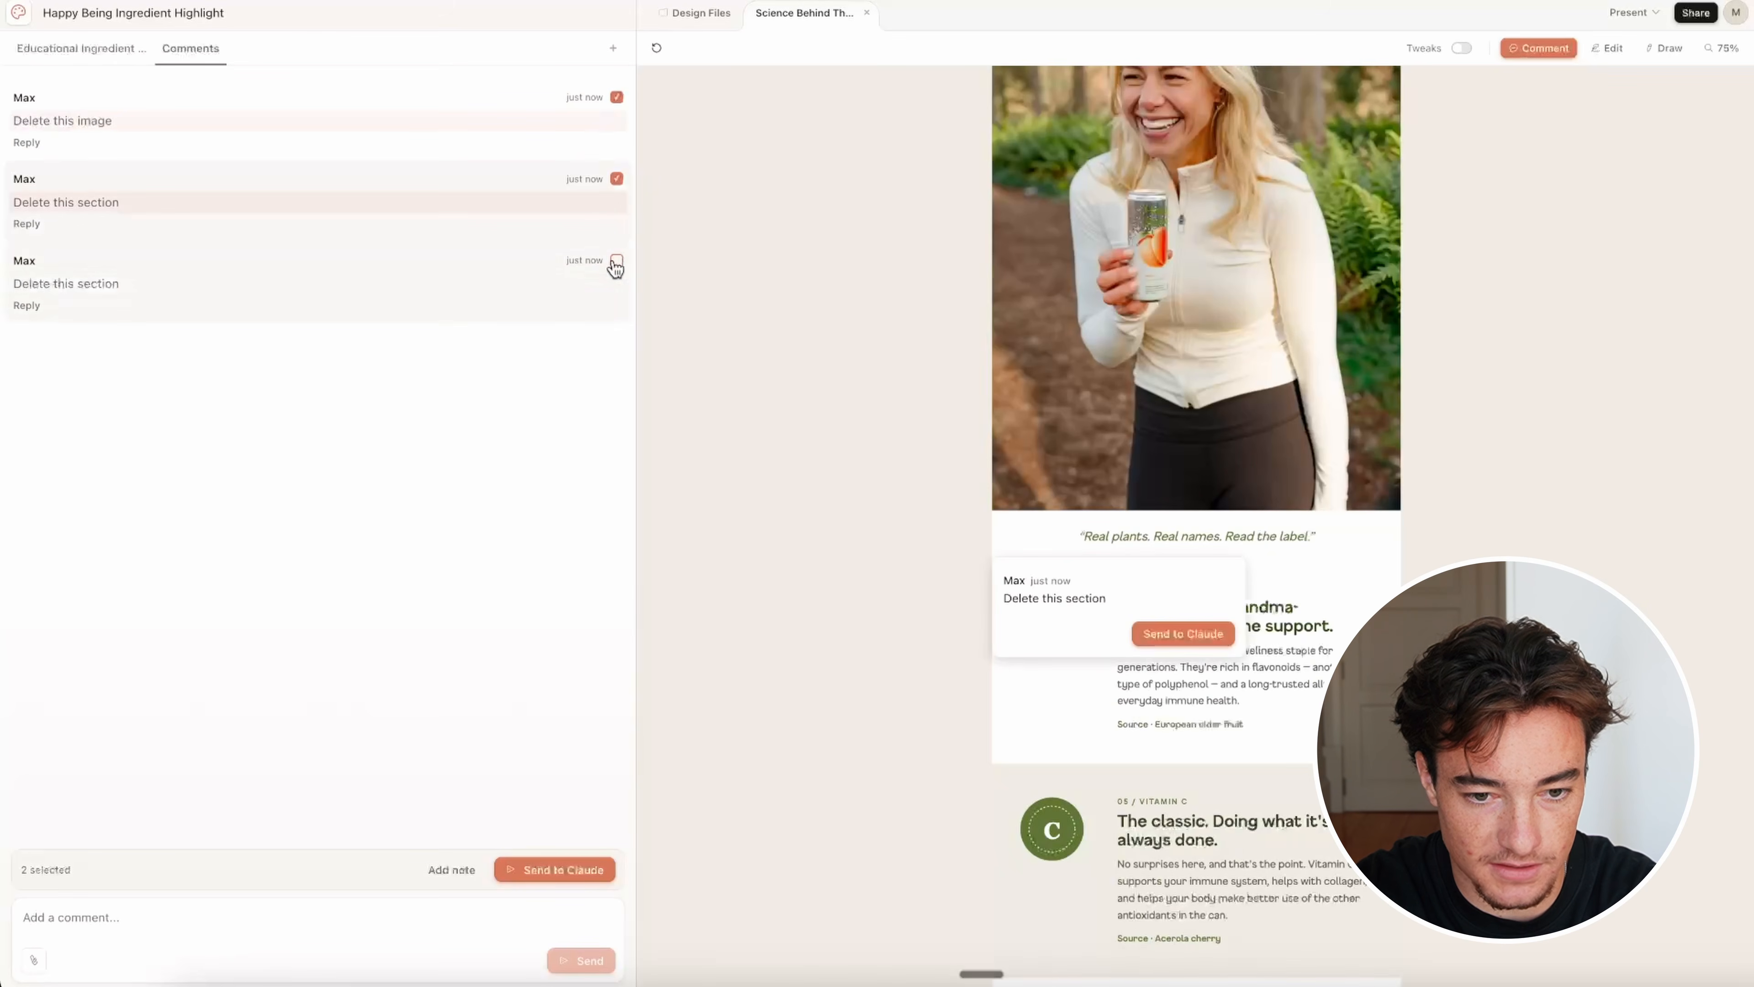
click(565, 869)
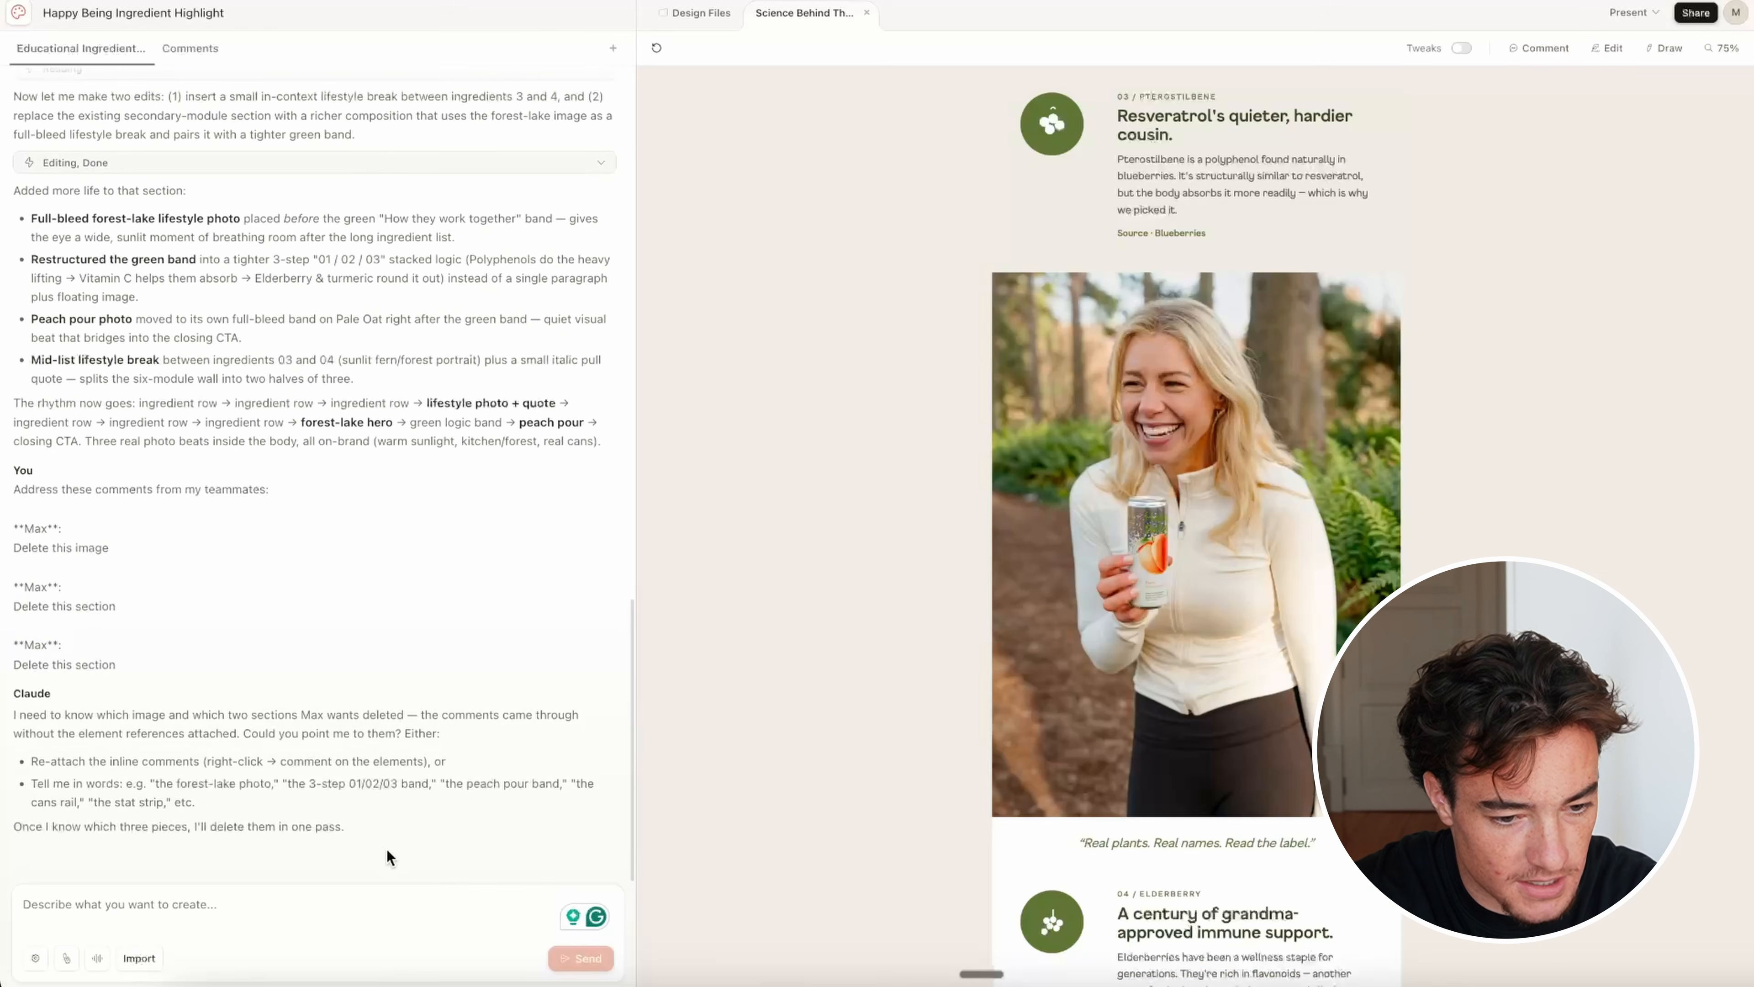
Step: Answer Claude that the deletions are the image and quote between ingredients 3 and 4 and the peach pour image before "wellness never tasted so good"
drag(345, 827, 18, 733)
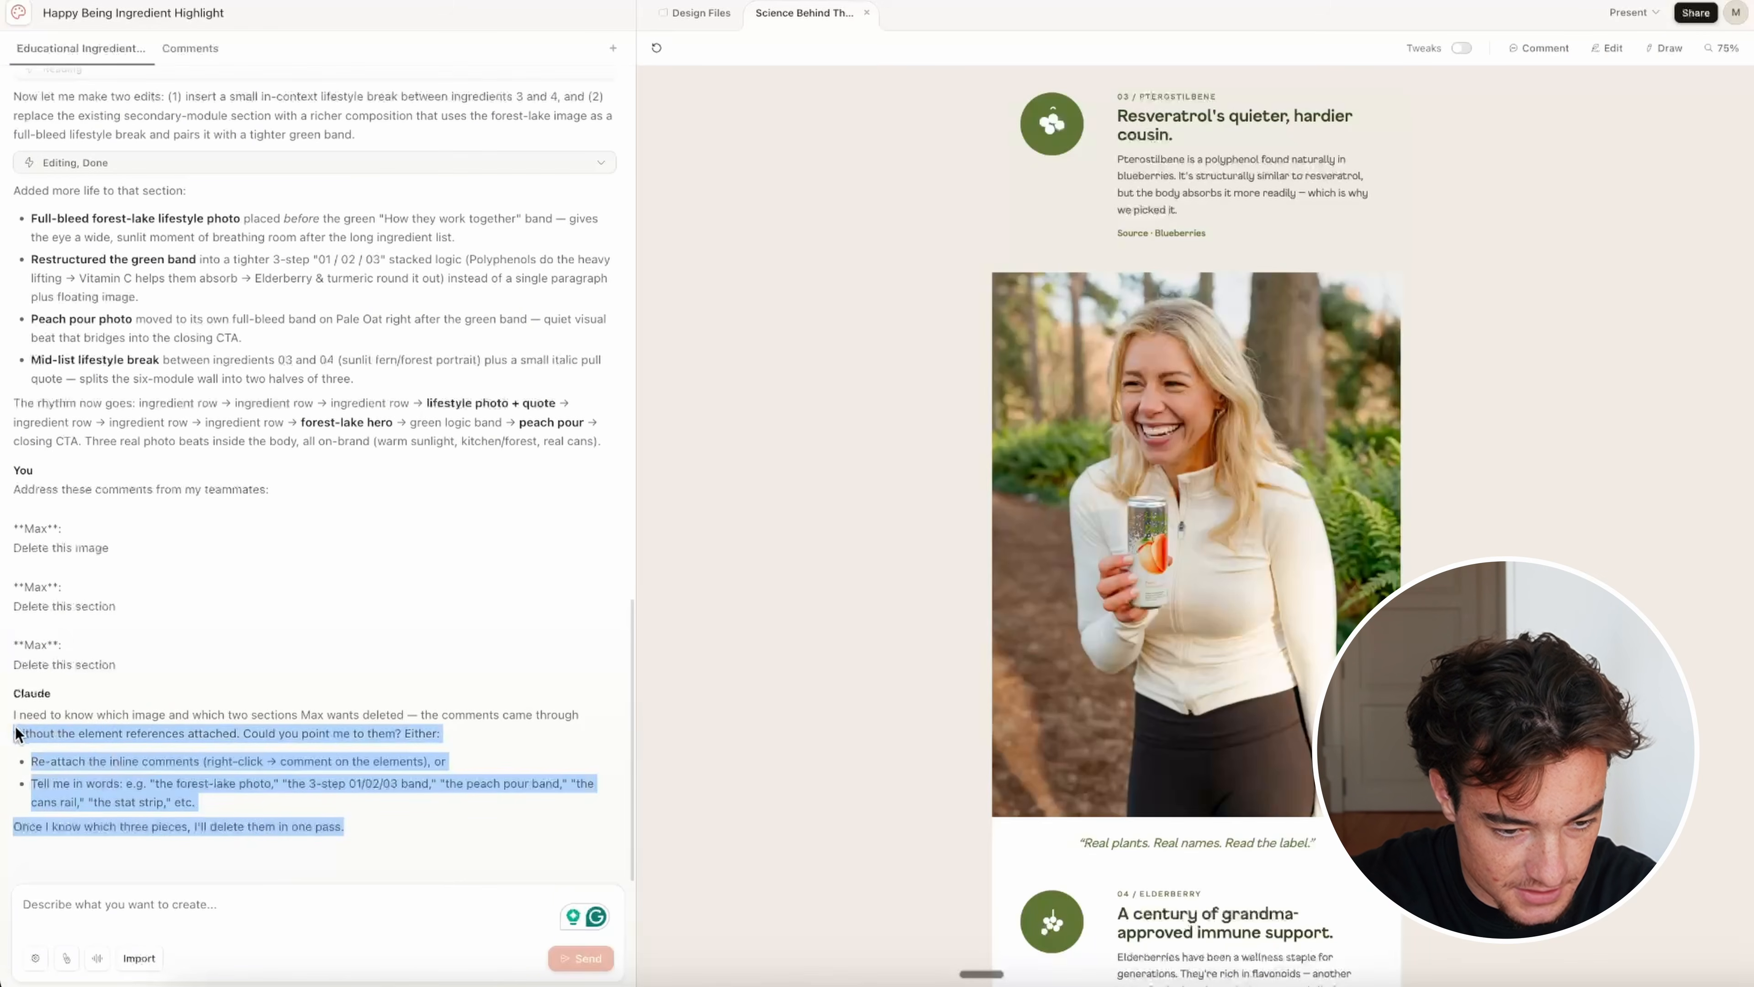
click(281, 861)
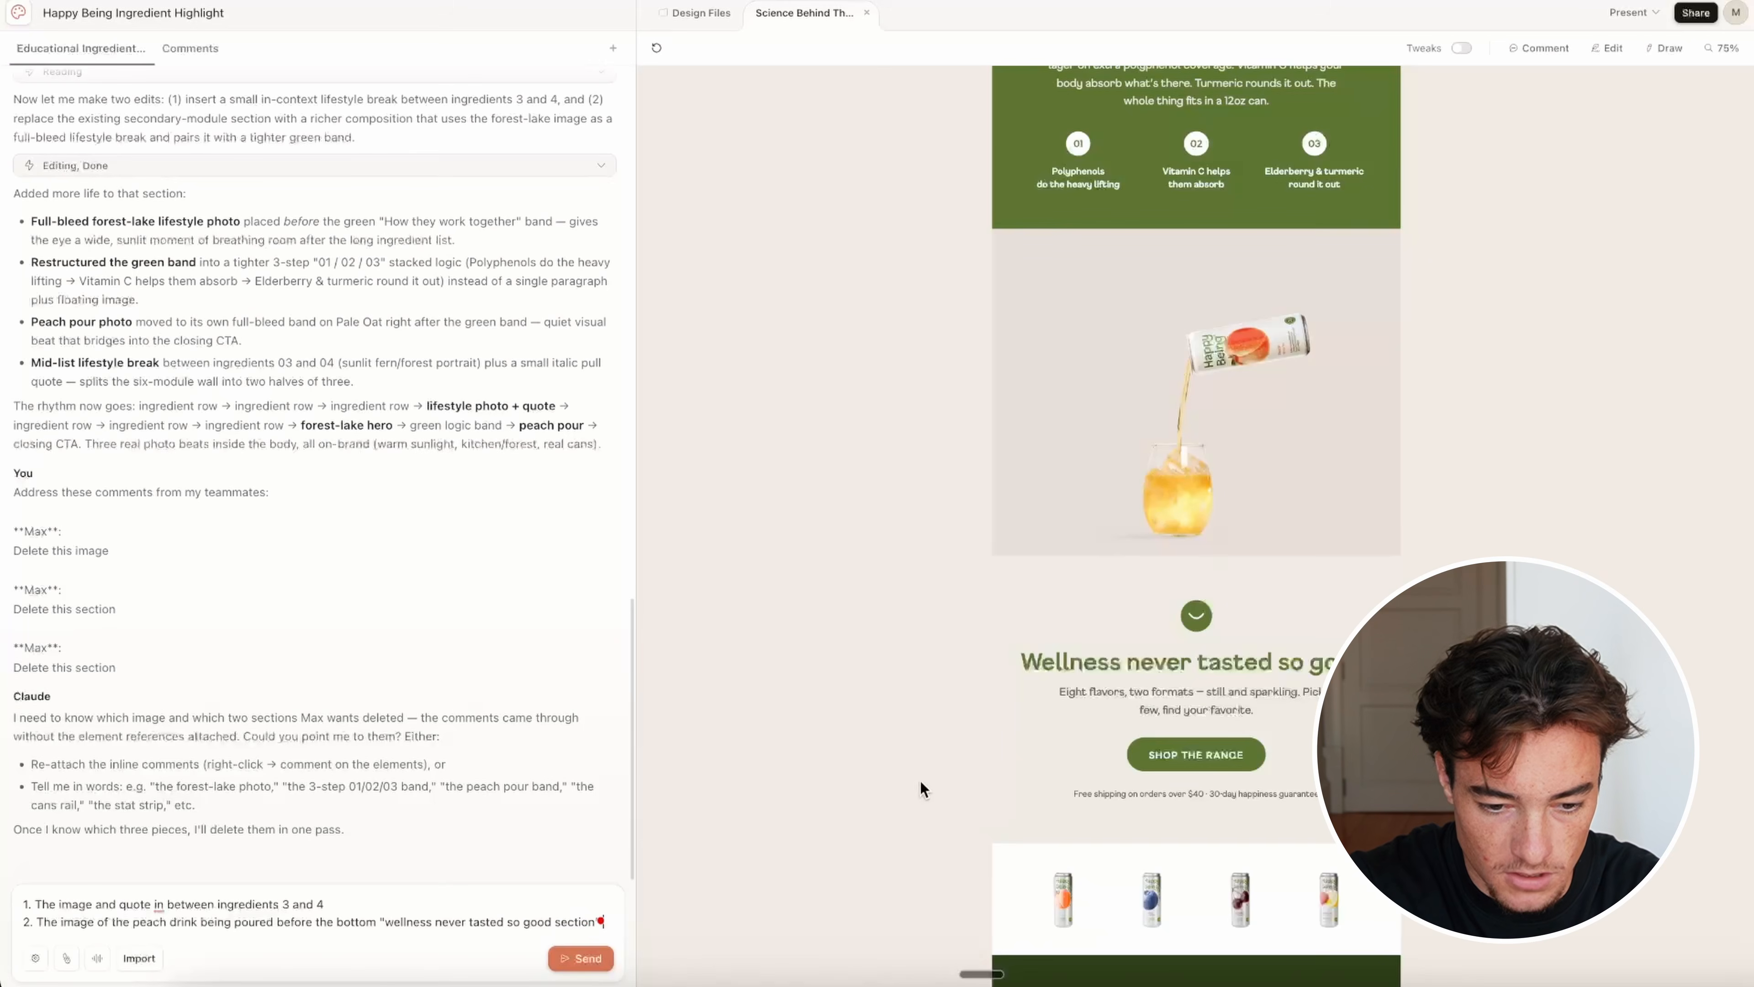
click(603, 960)
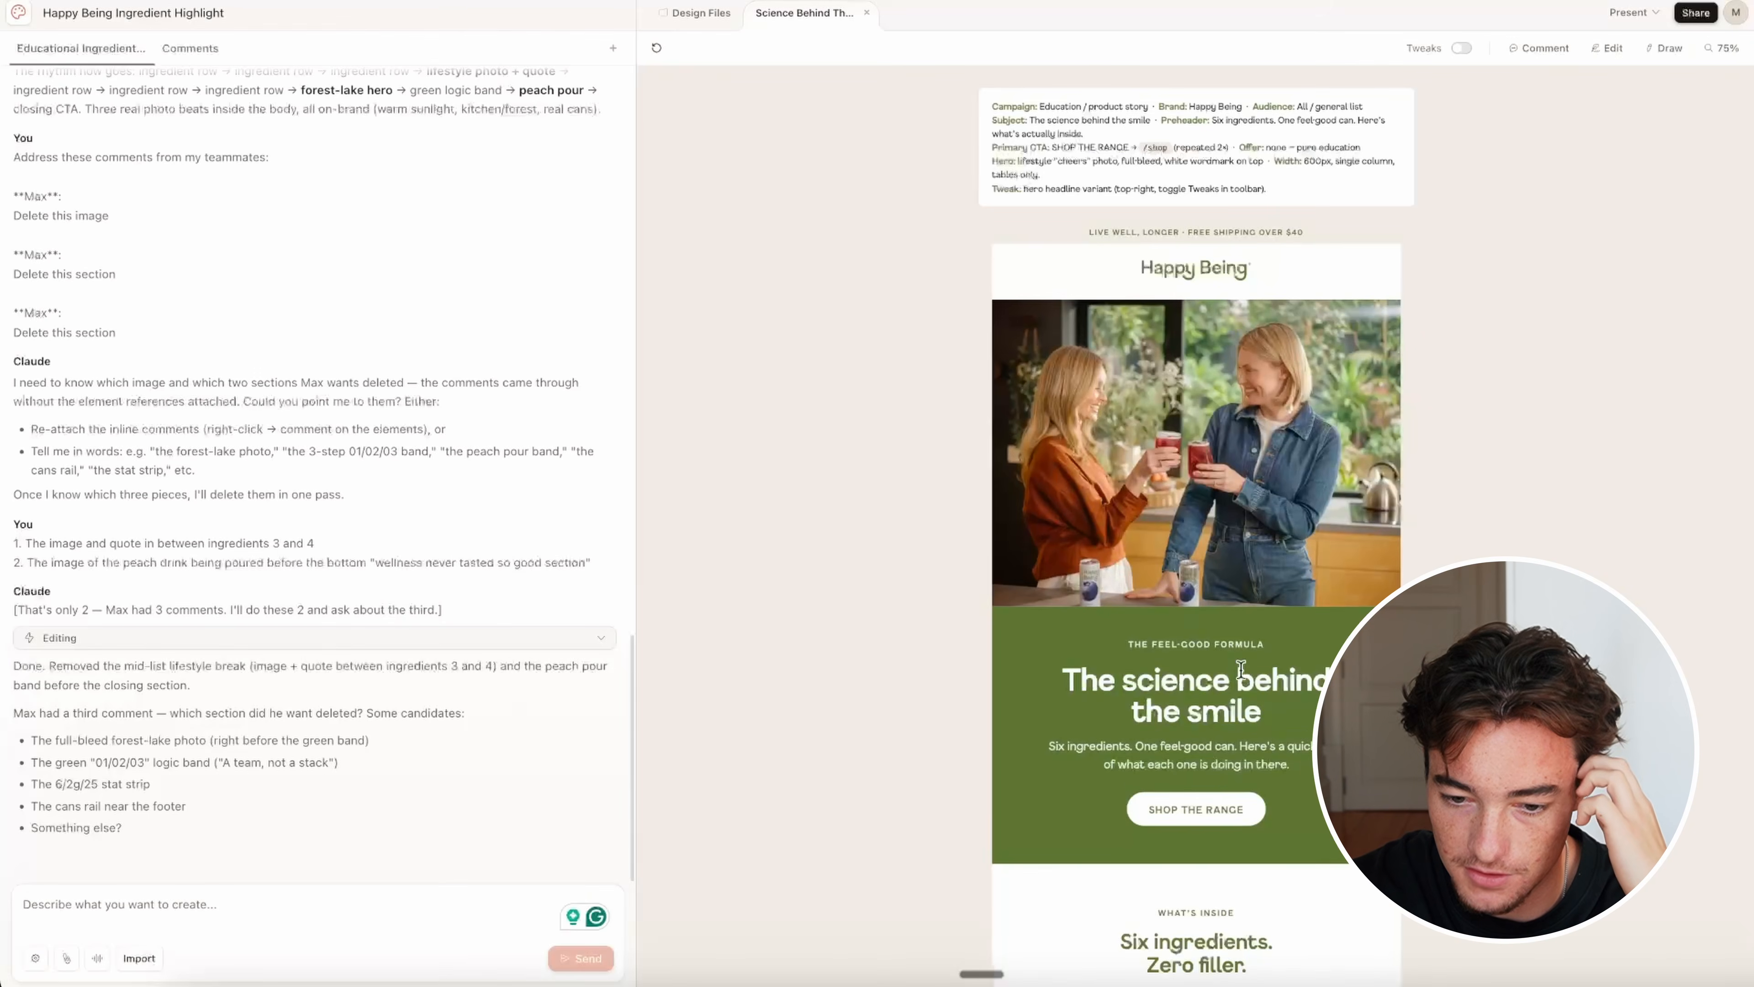
Step: Review the updated email down to the end to check the requested deletions, returning to the hero
scroll(1241, 669, down, 20)
scroll(1241, 670, down, 5)
scroll(1317, 403, up, 20)
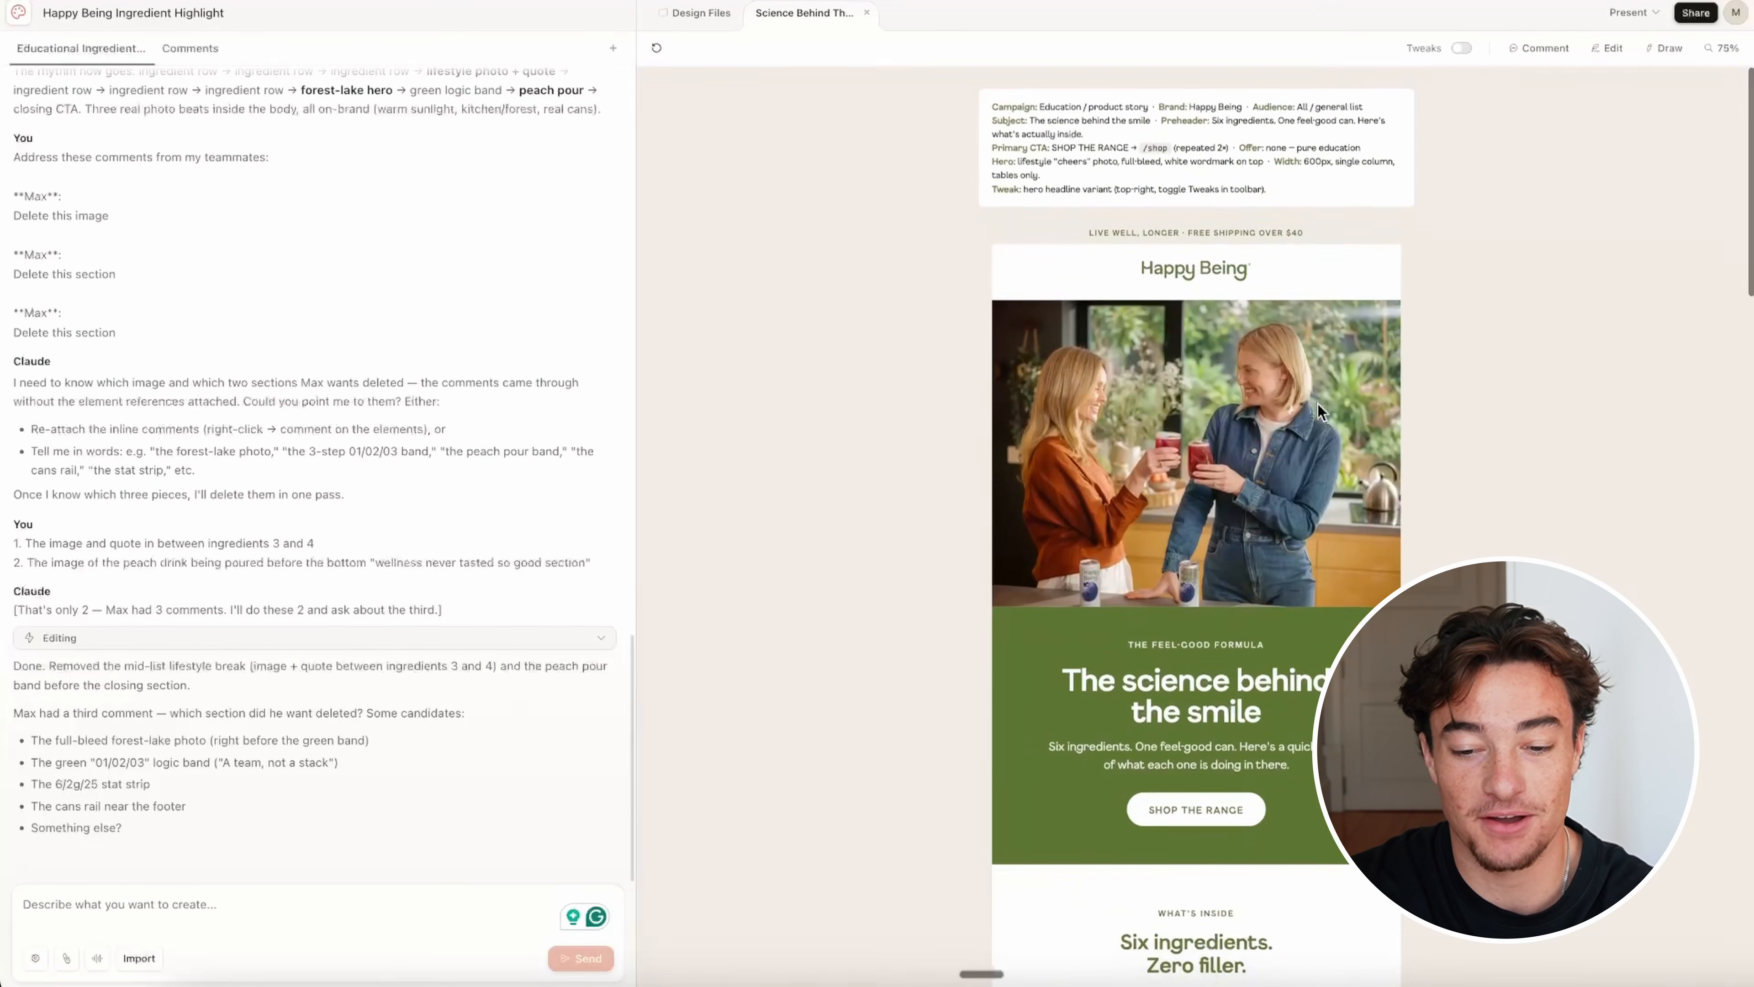
Step: Compare the updated Happy Being email with the three Neutonic Focus Pouches email variations in the TEST project
scroll(1318, 403, down, 20)
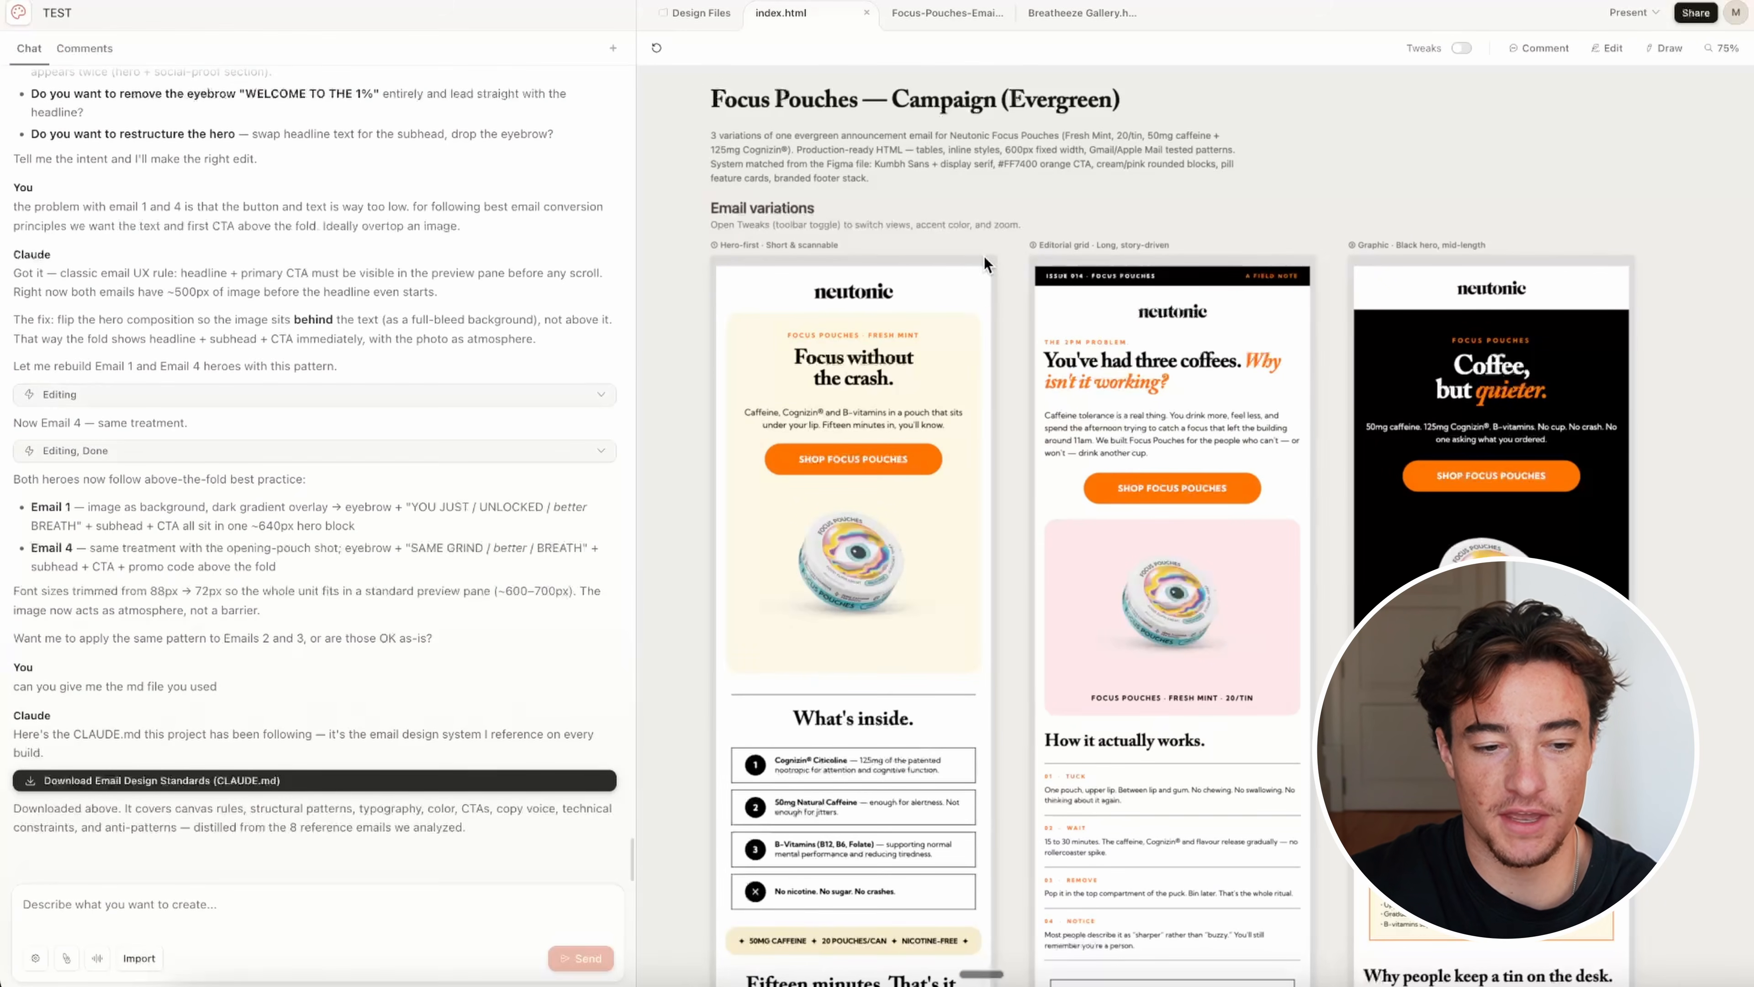
scroll(1022, 449, down, 2)
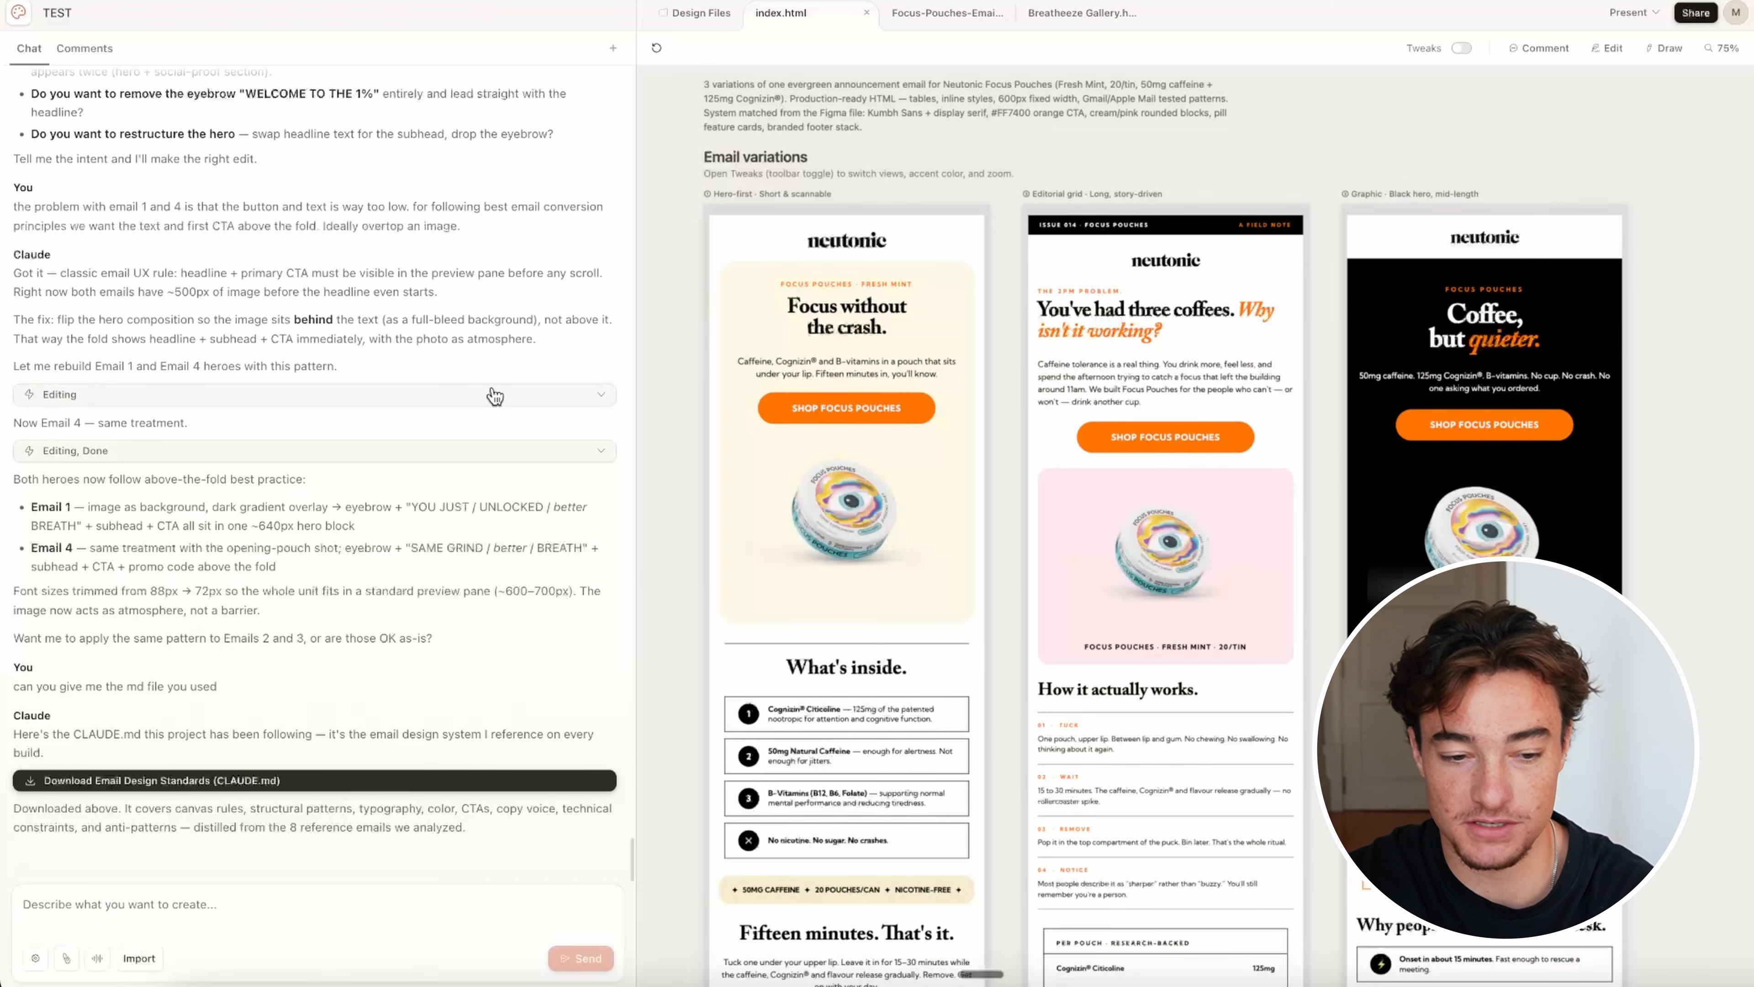
scroll(490, 392, up, 8)
scroll(490, 391, down, 8)
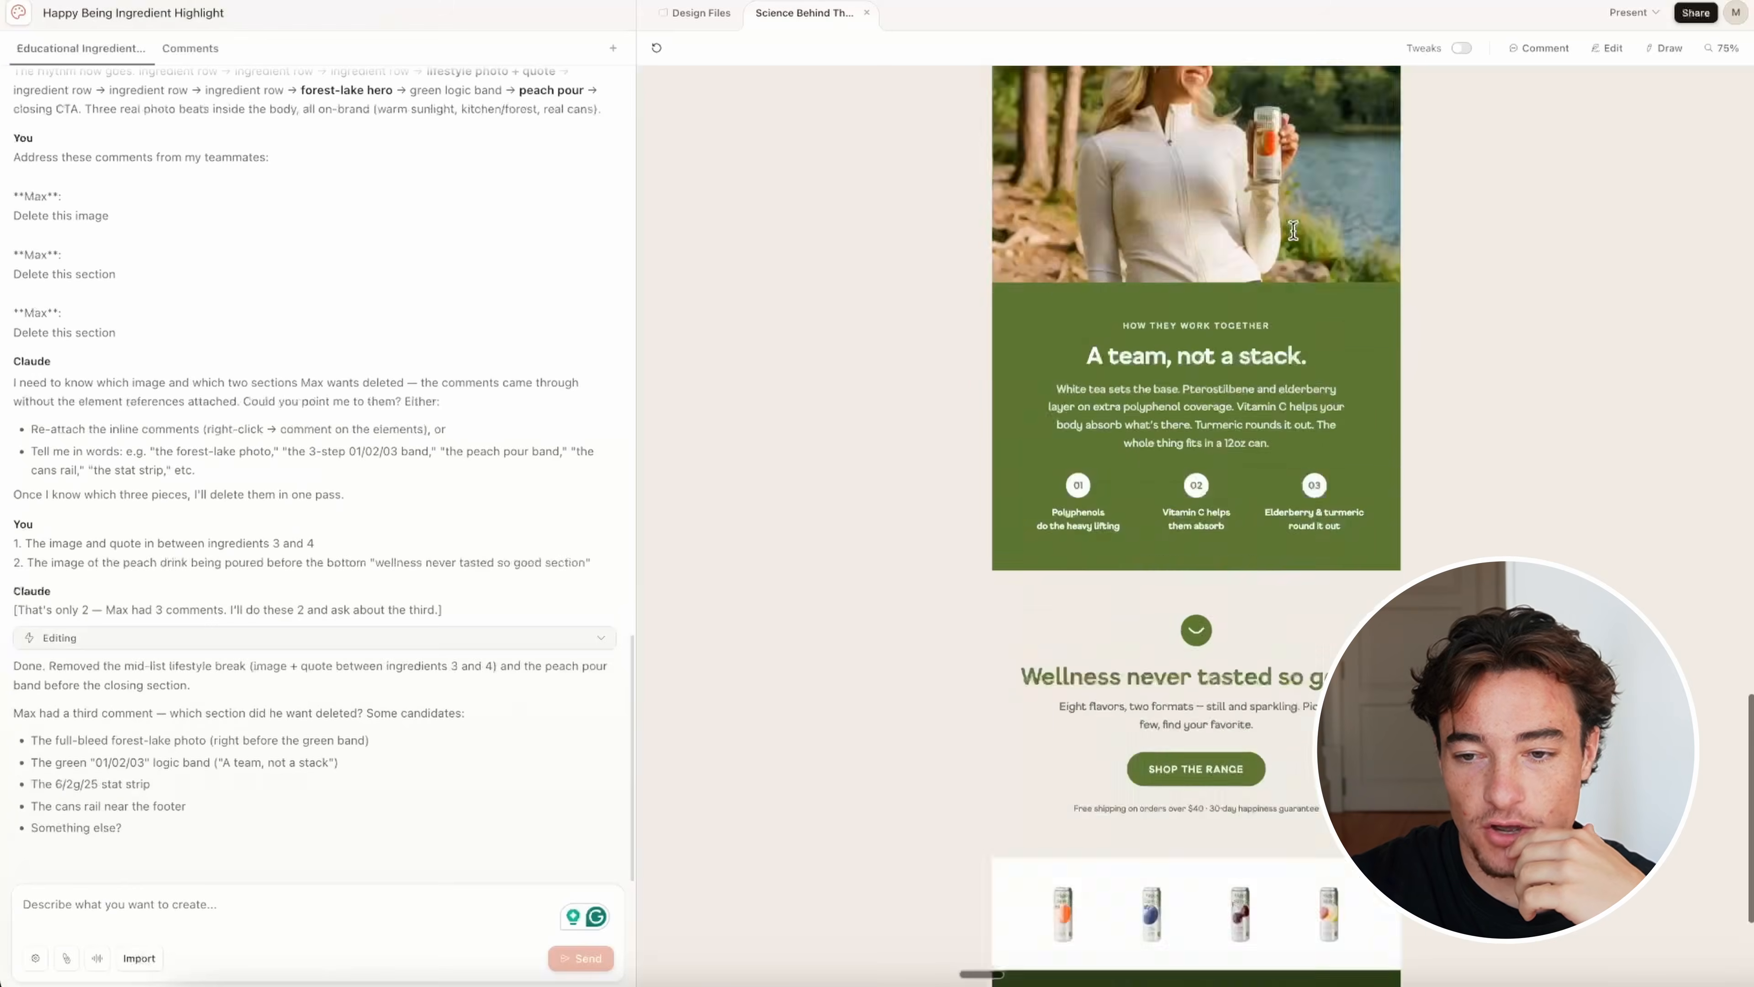
Step: Send the Happy Being ingredient email to Canva
scroll(1348, 187, up, 20)
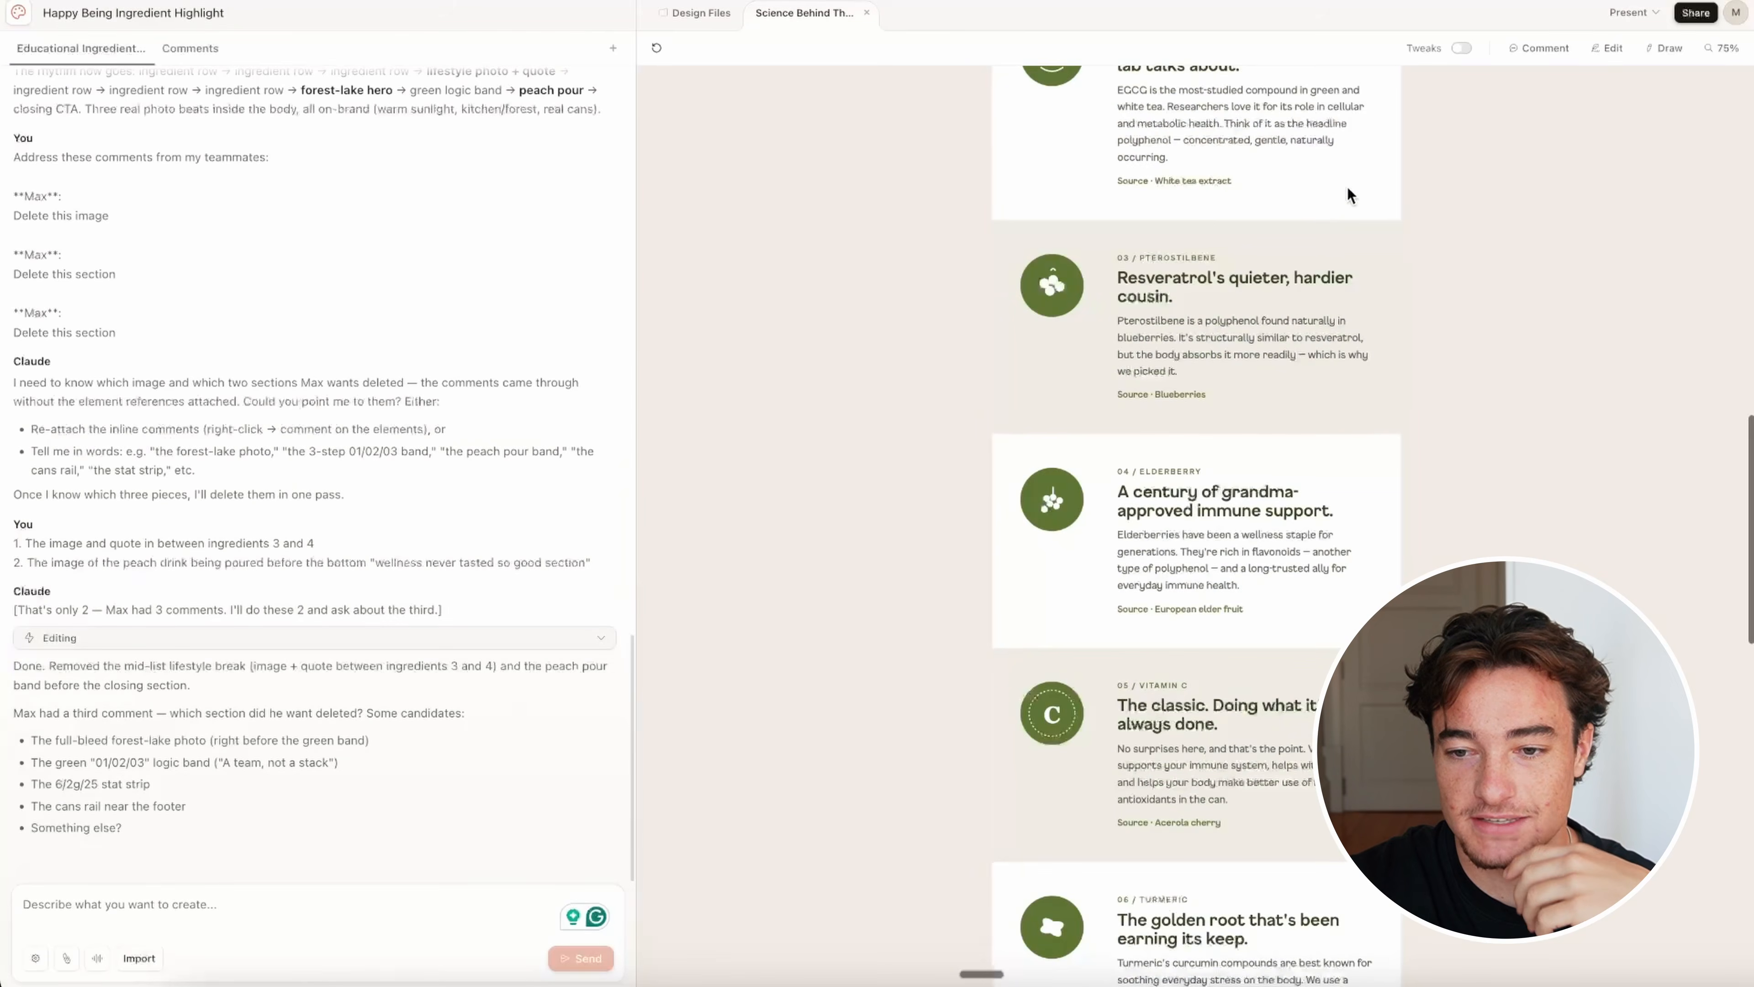
scroll(1349, 194, up, 1)
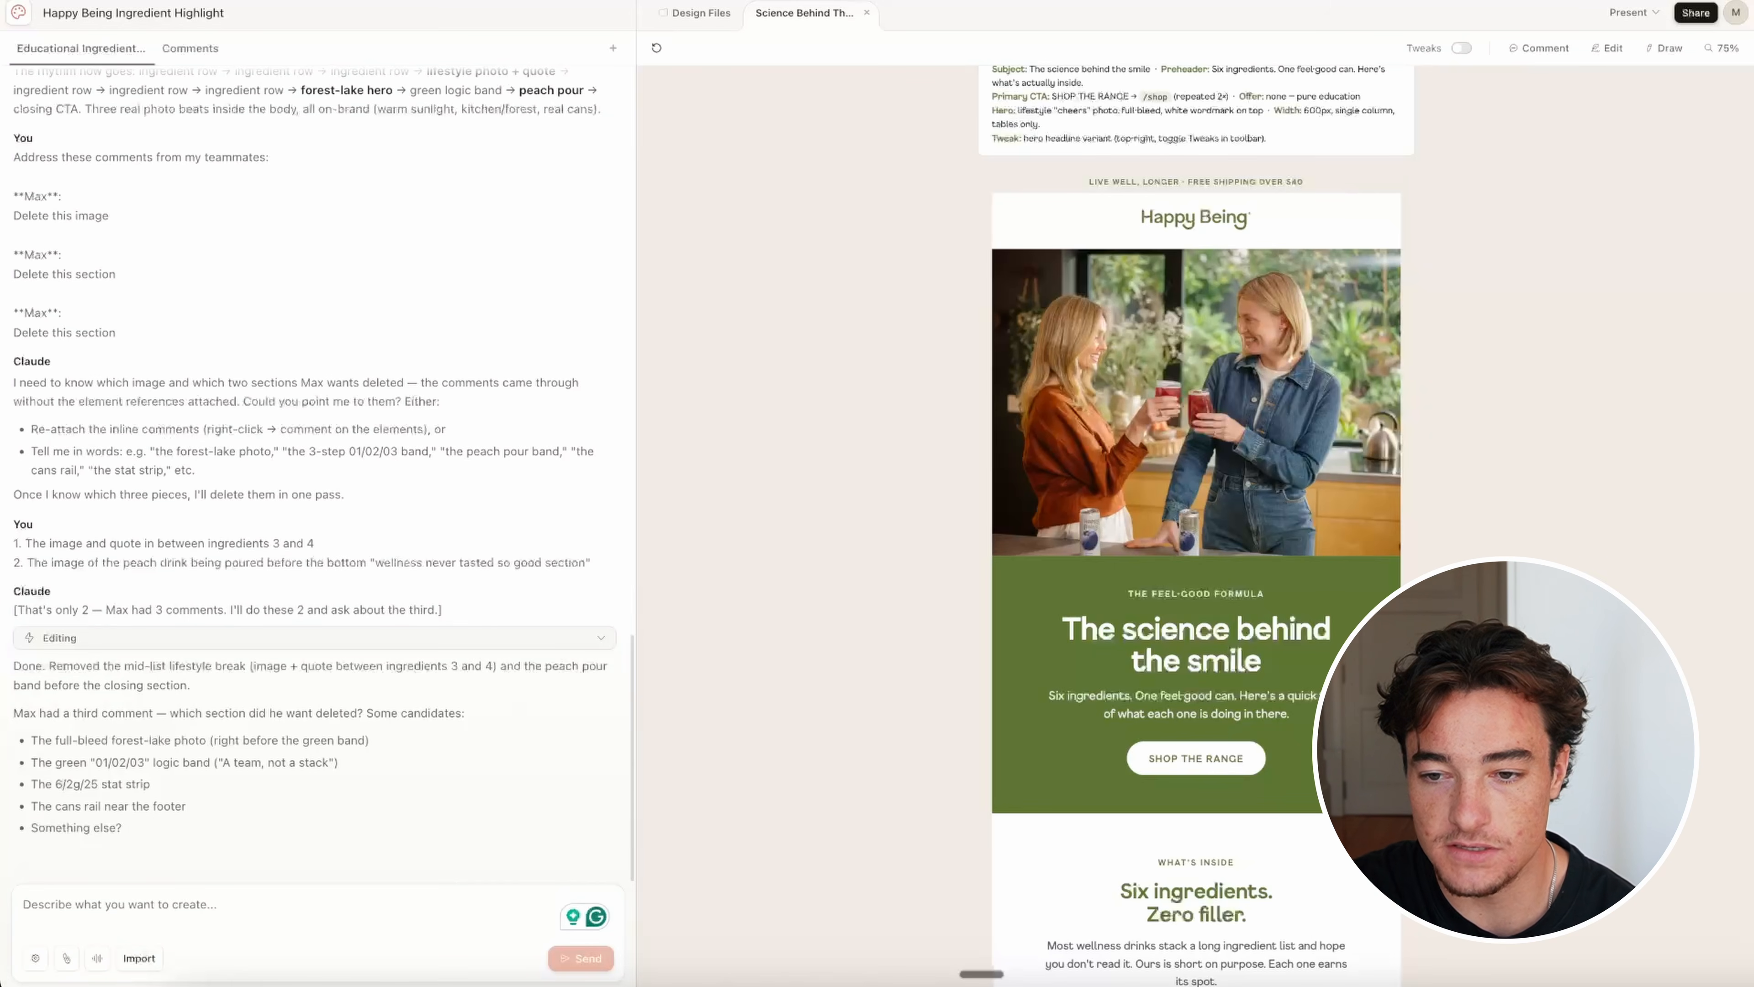
click(1693, 13)
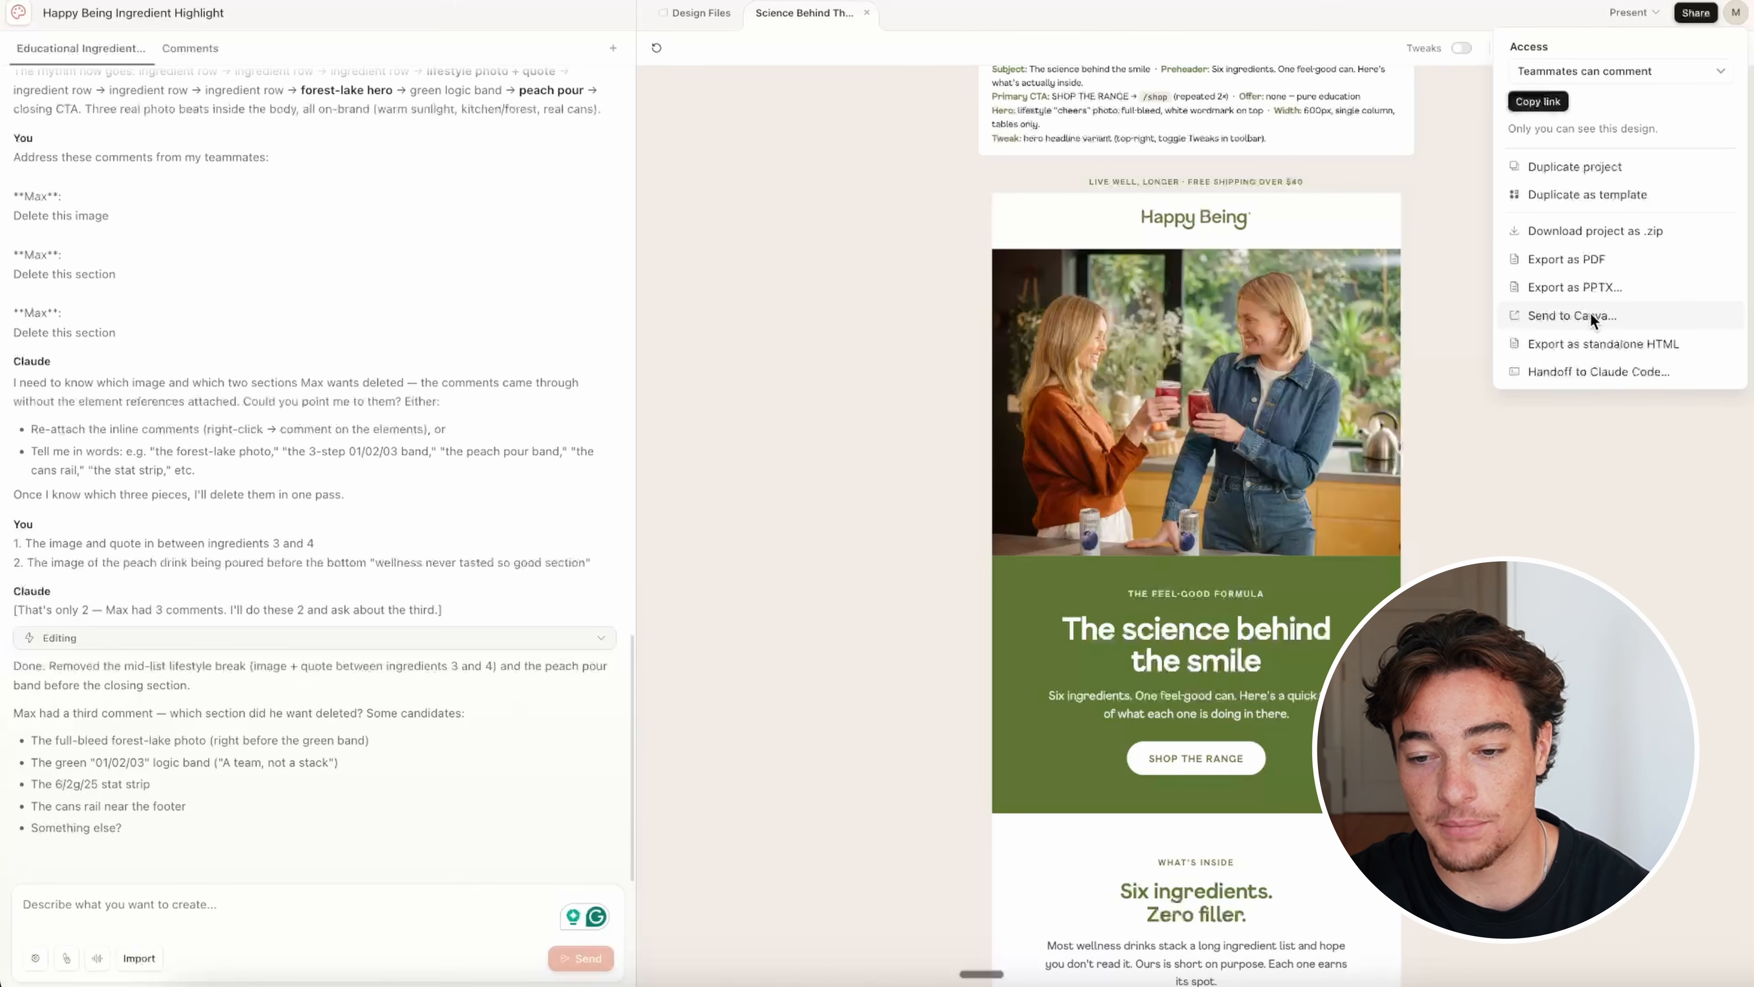
click(1607, 318)
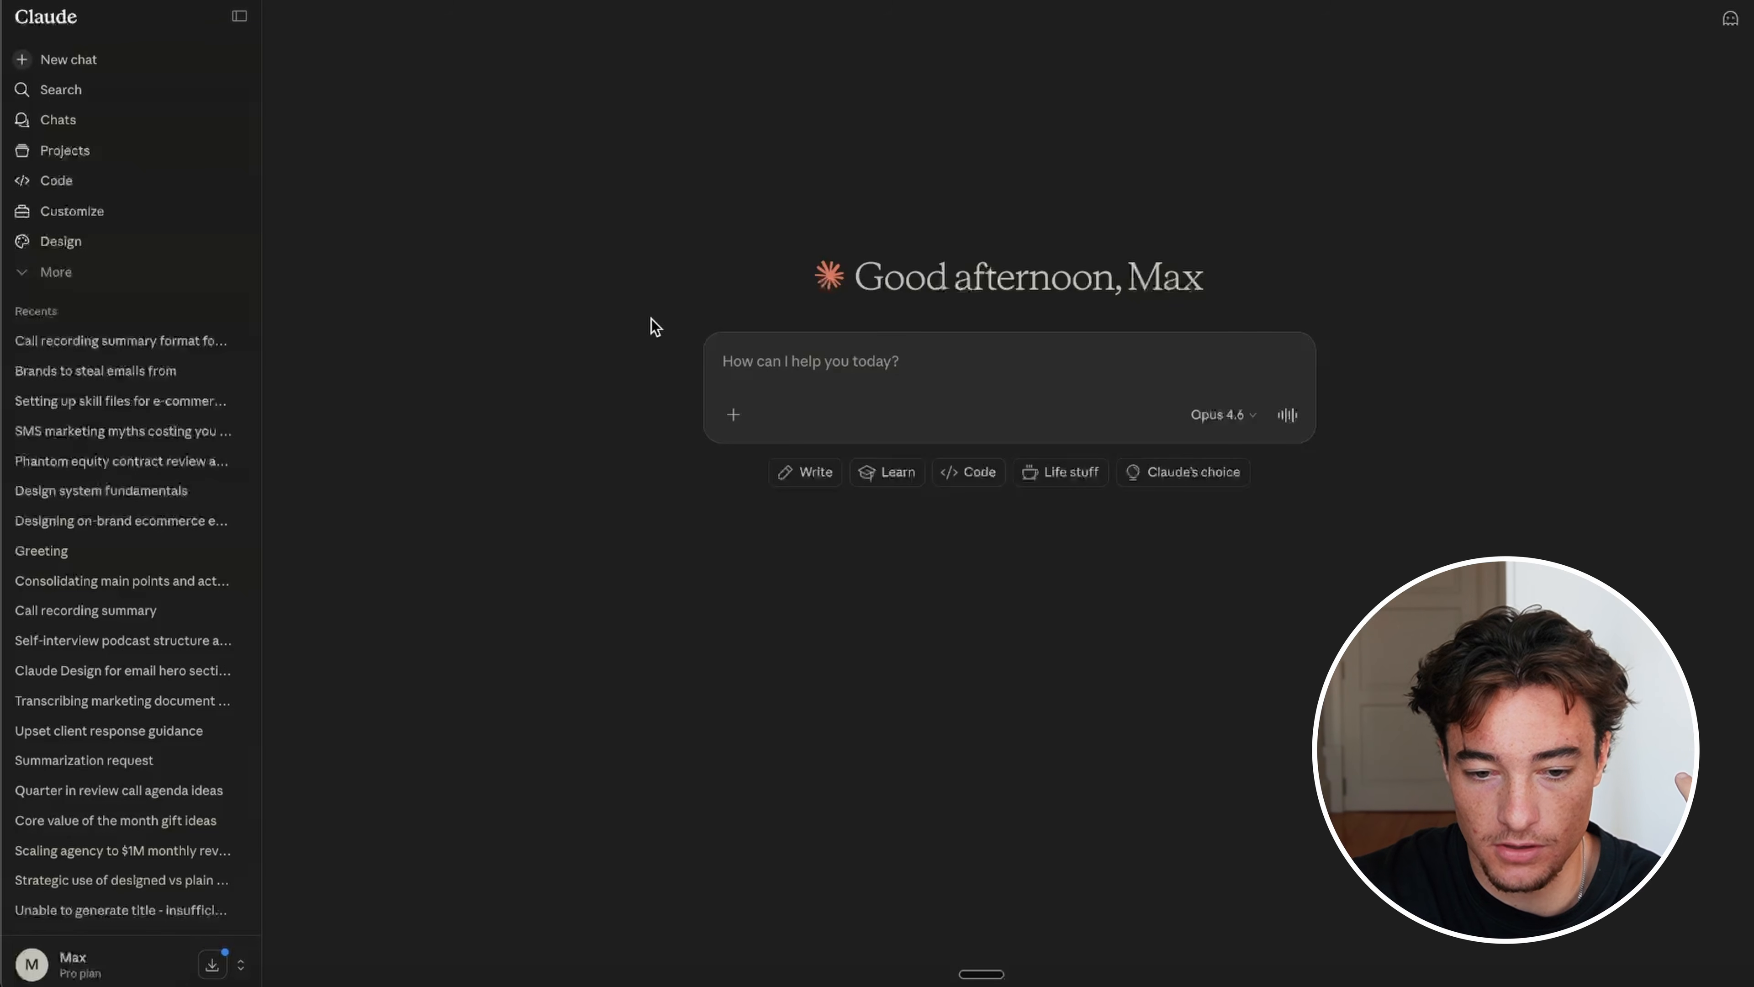
Step: From a new Claude chat, open the connector directory and search it for Canva
click(734, 415)
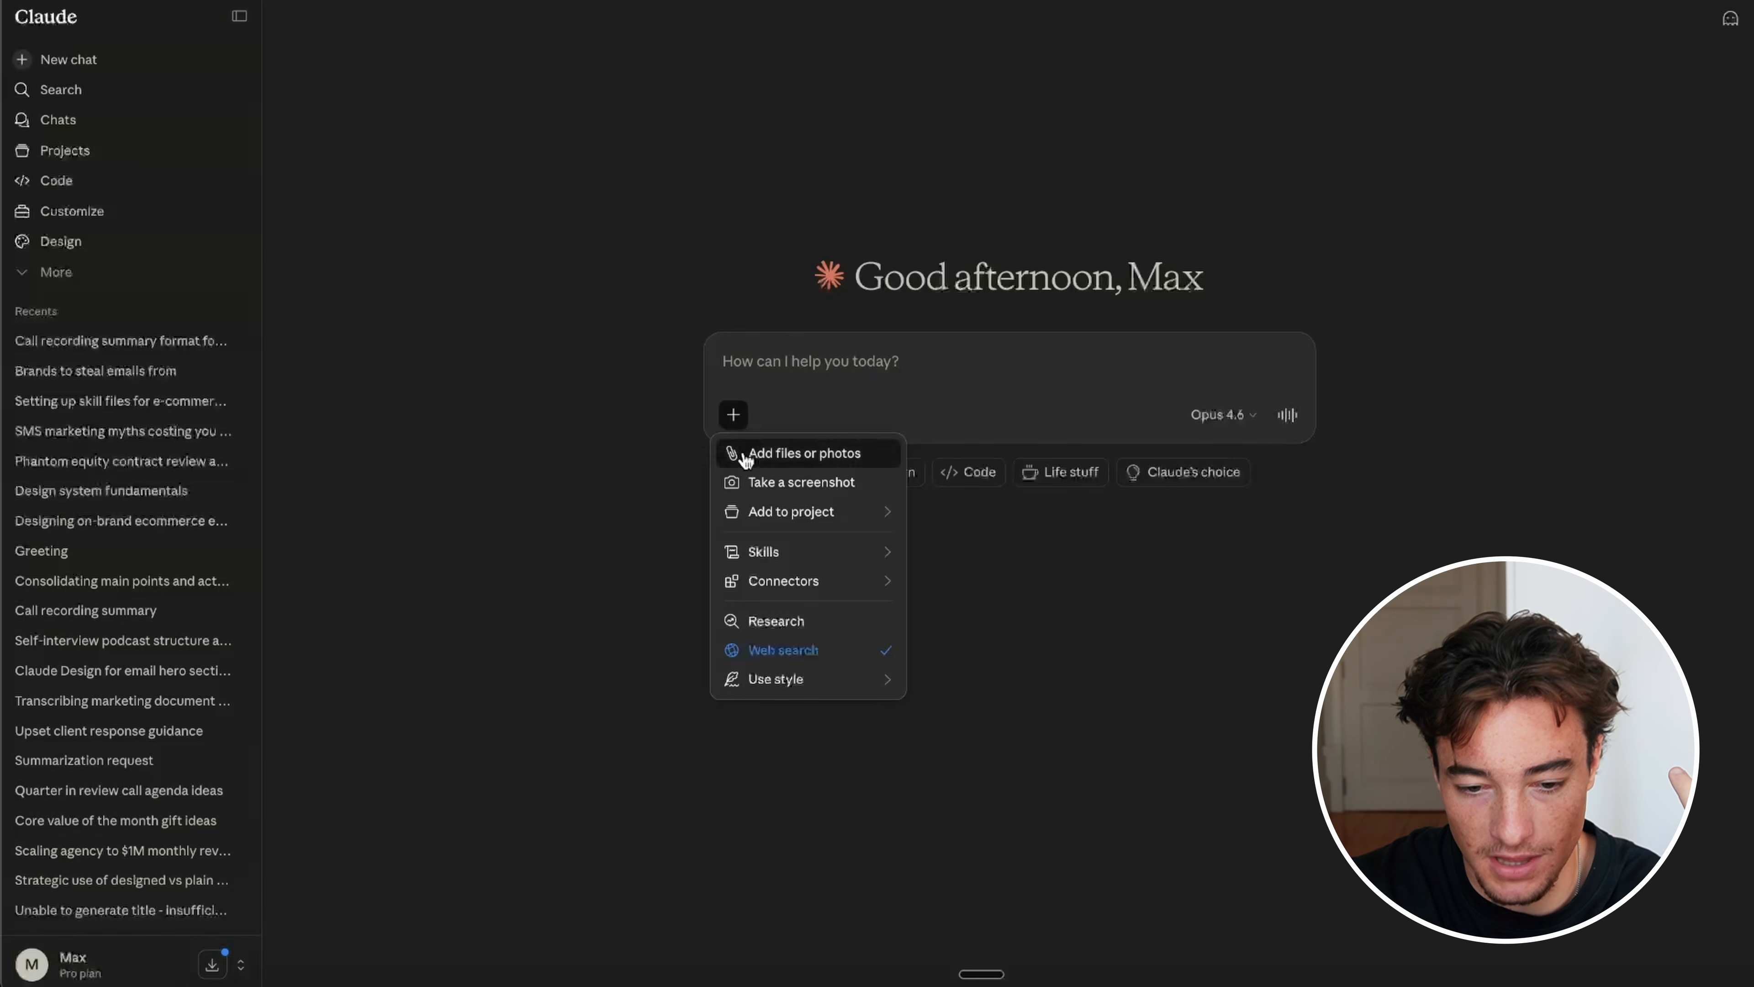
mouse_move(794, 594)
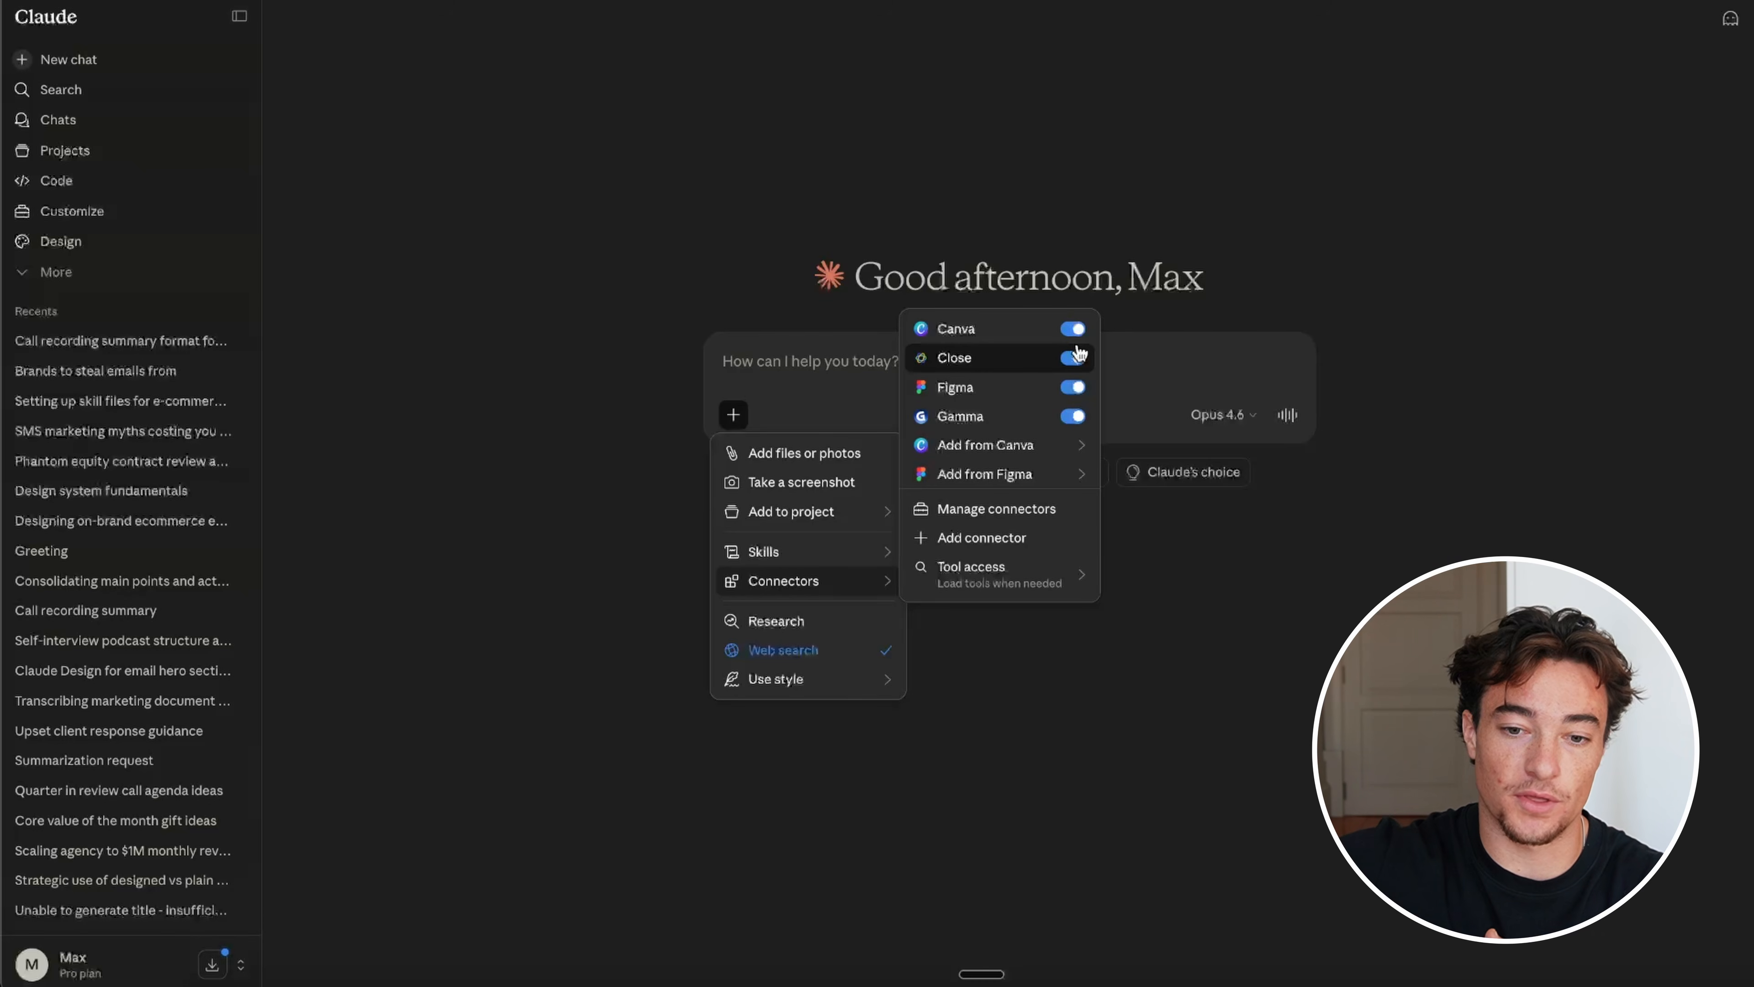
click(1030, 540)
click(863, 172)
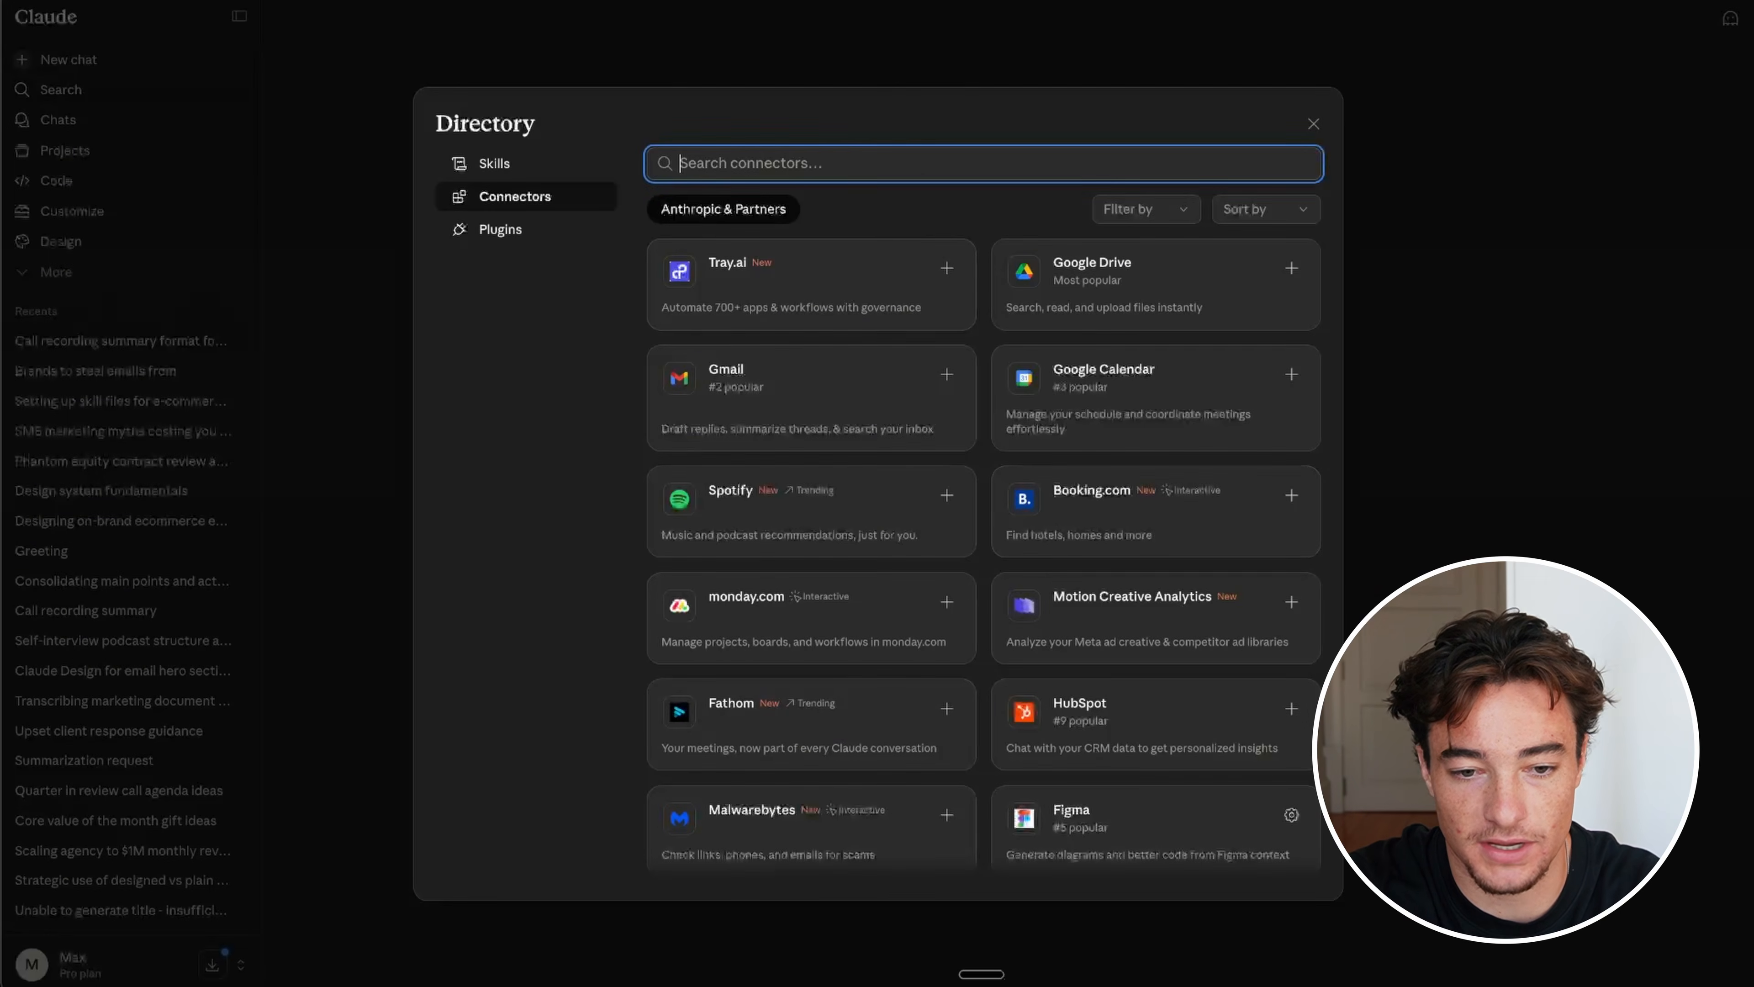
text(canv)
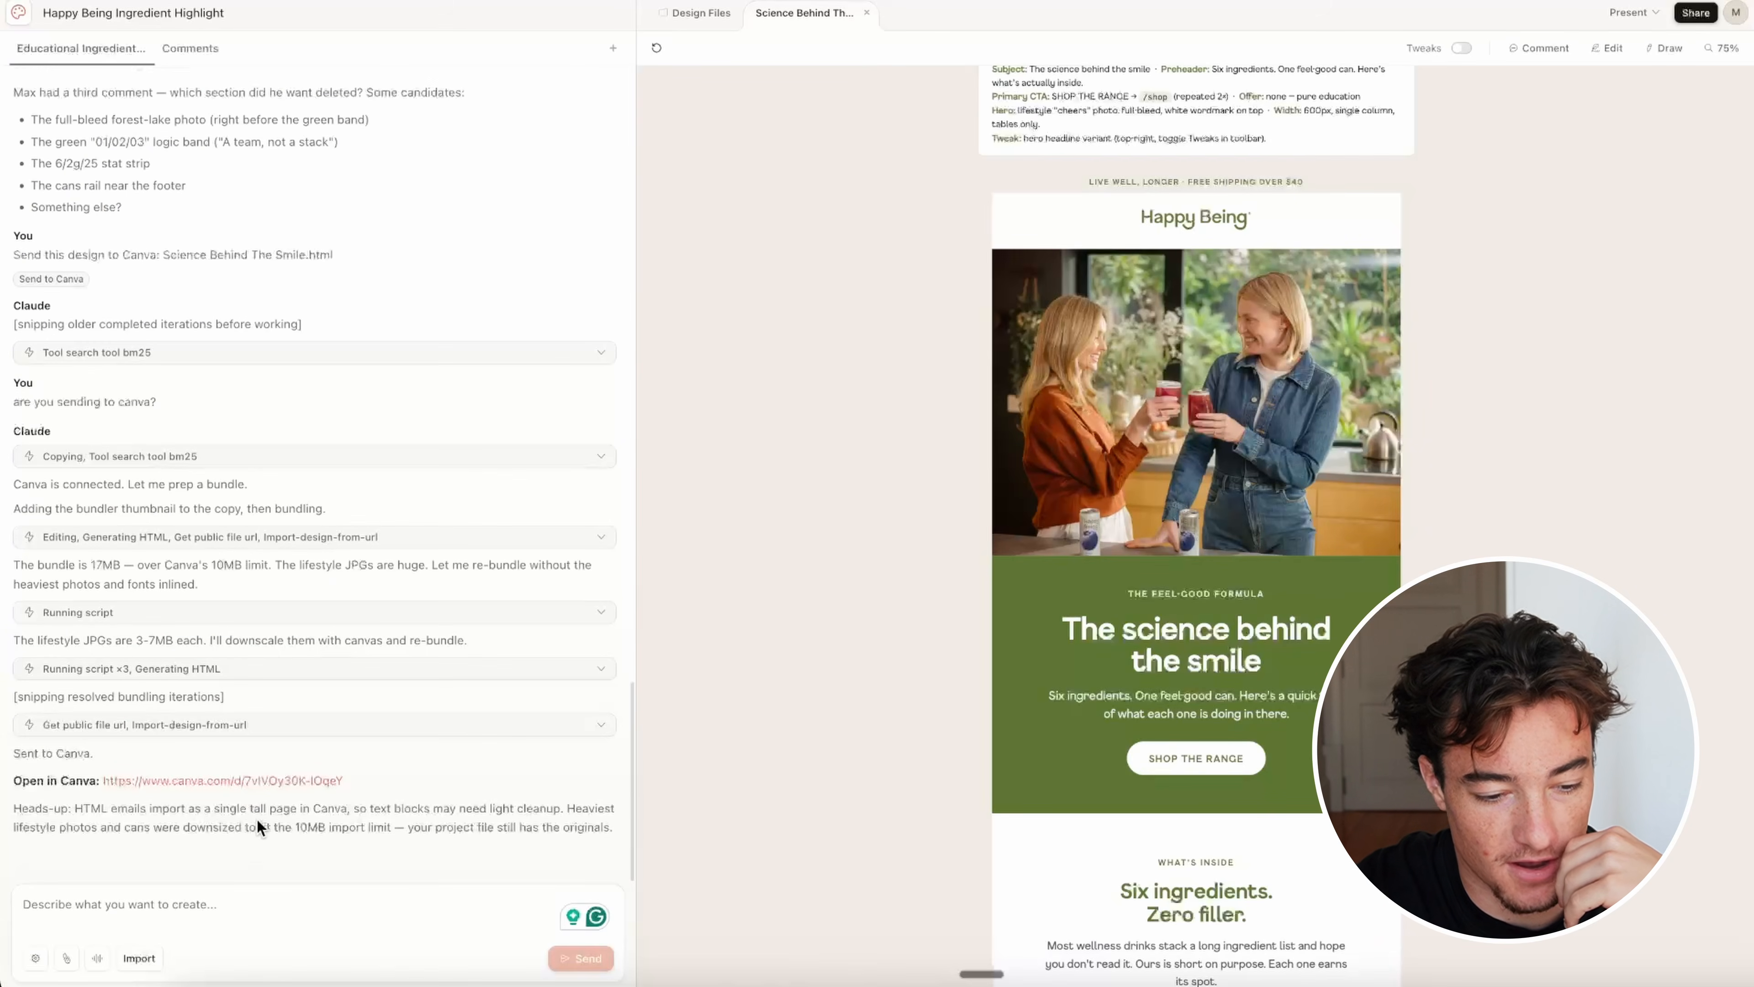
Step: Open the imported email in Canva and examine its headline, body sections and footer down to the end
click(253, 781)
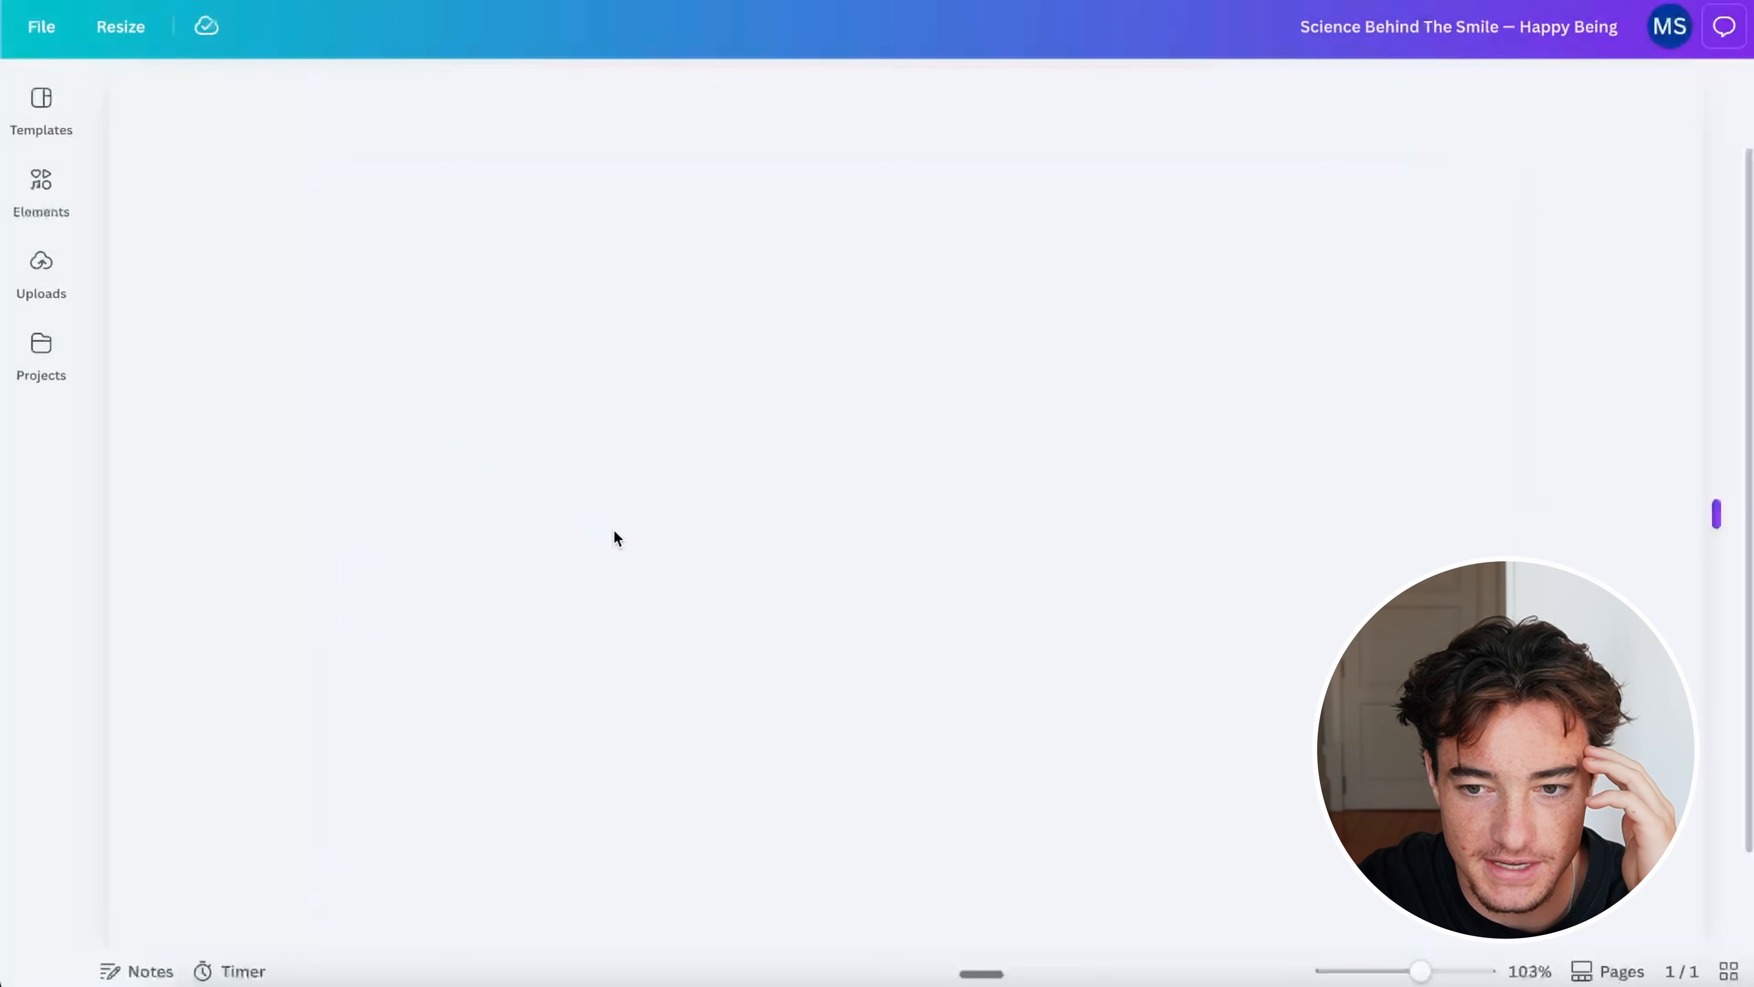
scroll(956, 417, down, 10)
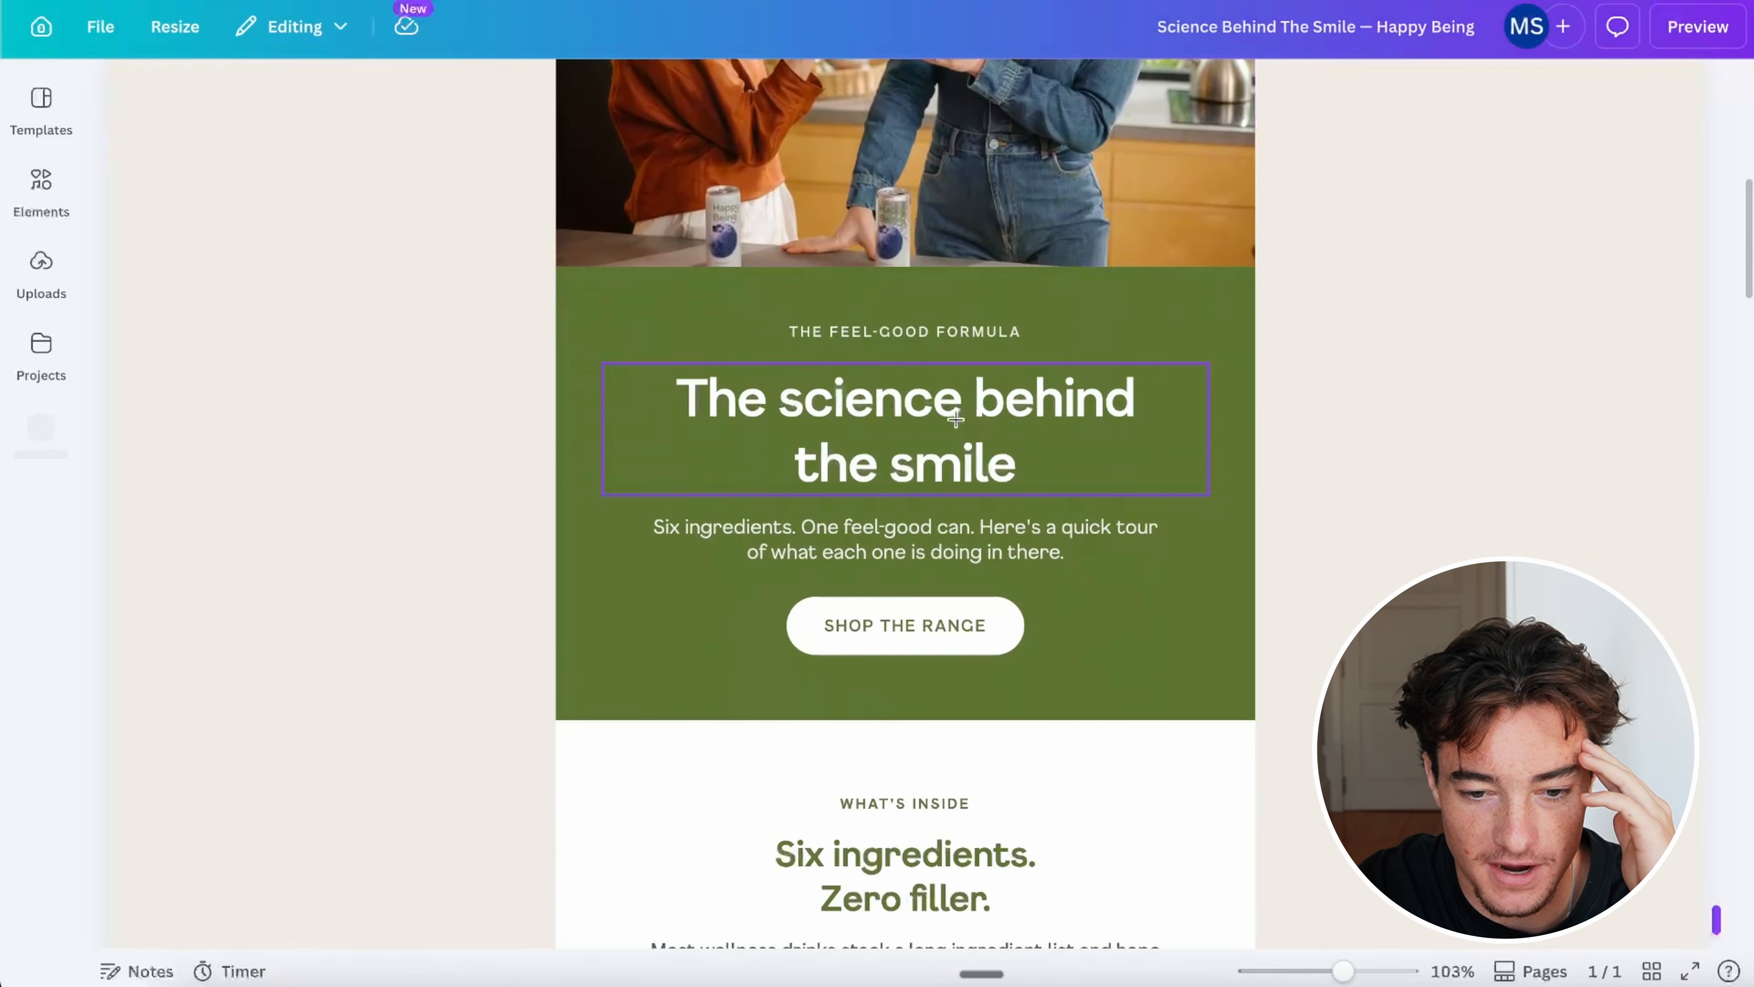
triple_click(950, 414)
click(1061, 442)
scroll(1301, 558, down, 6)
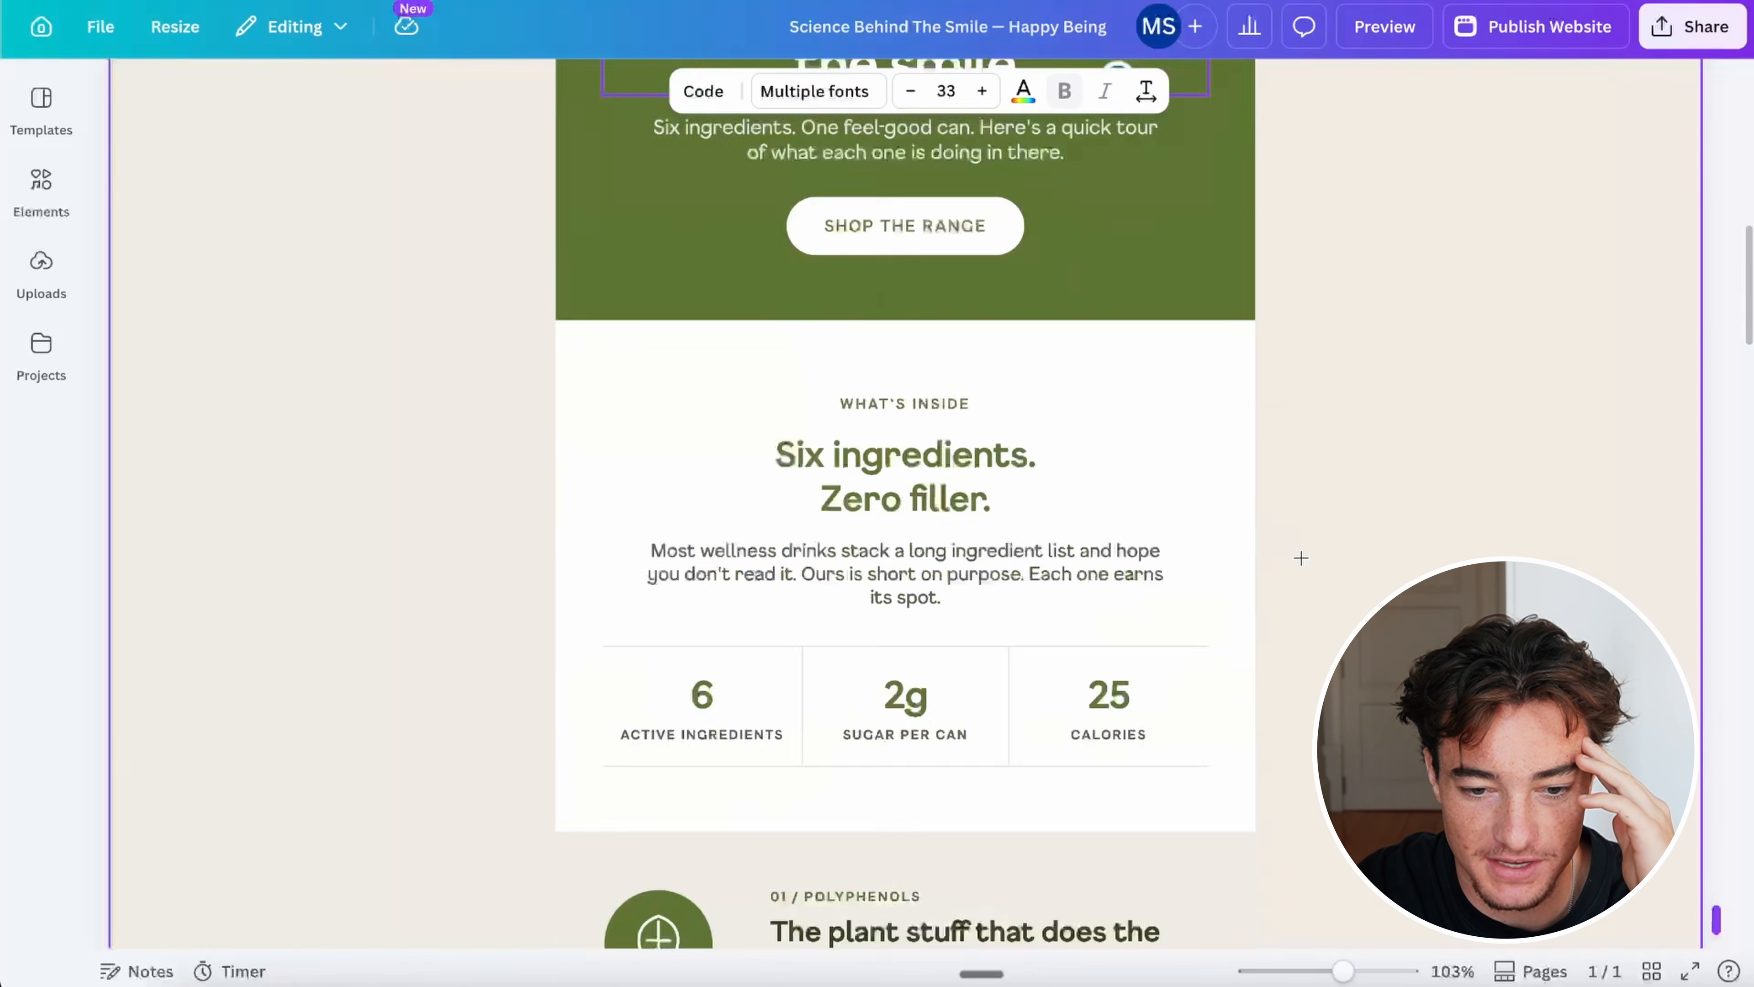
scroll(1253, 513, down, 20)
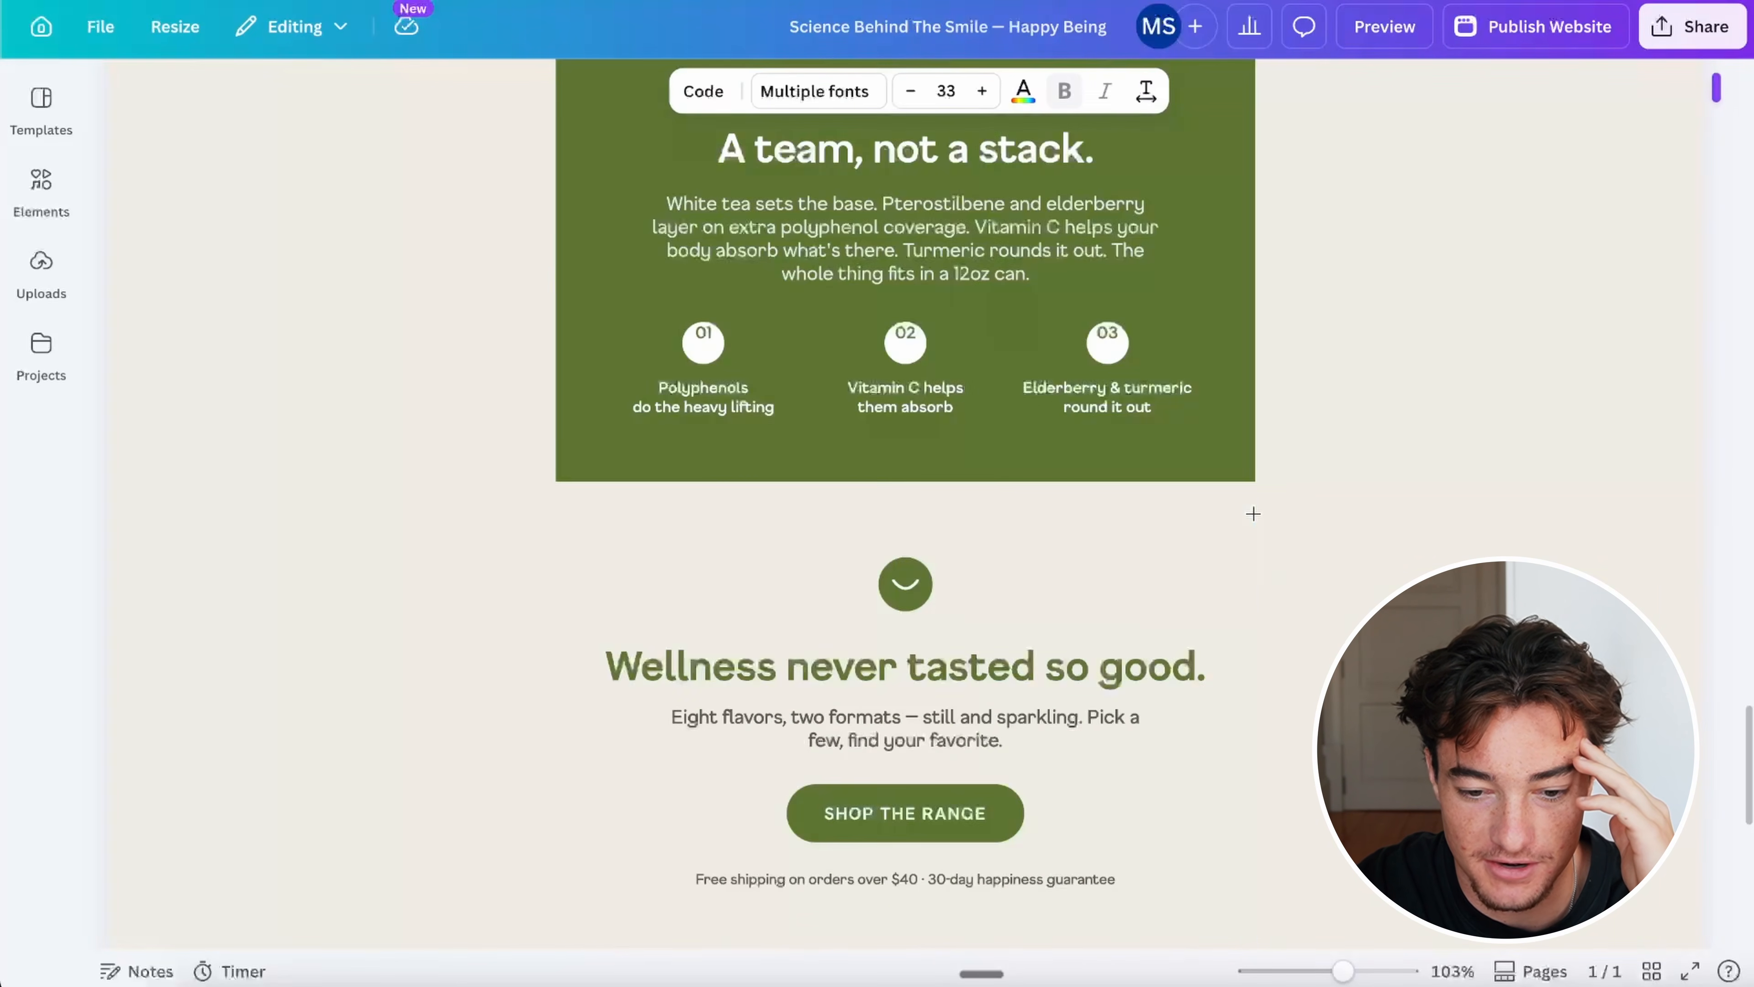
scroll(1253, 514, down, 10)
click(908, 493)
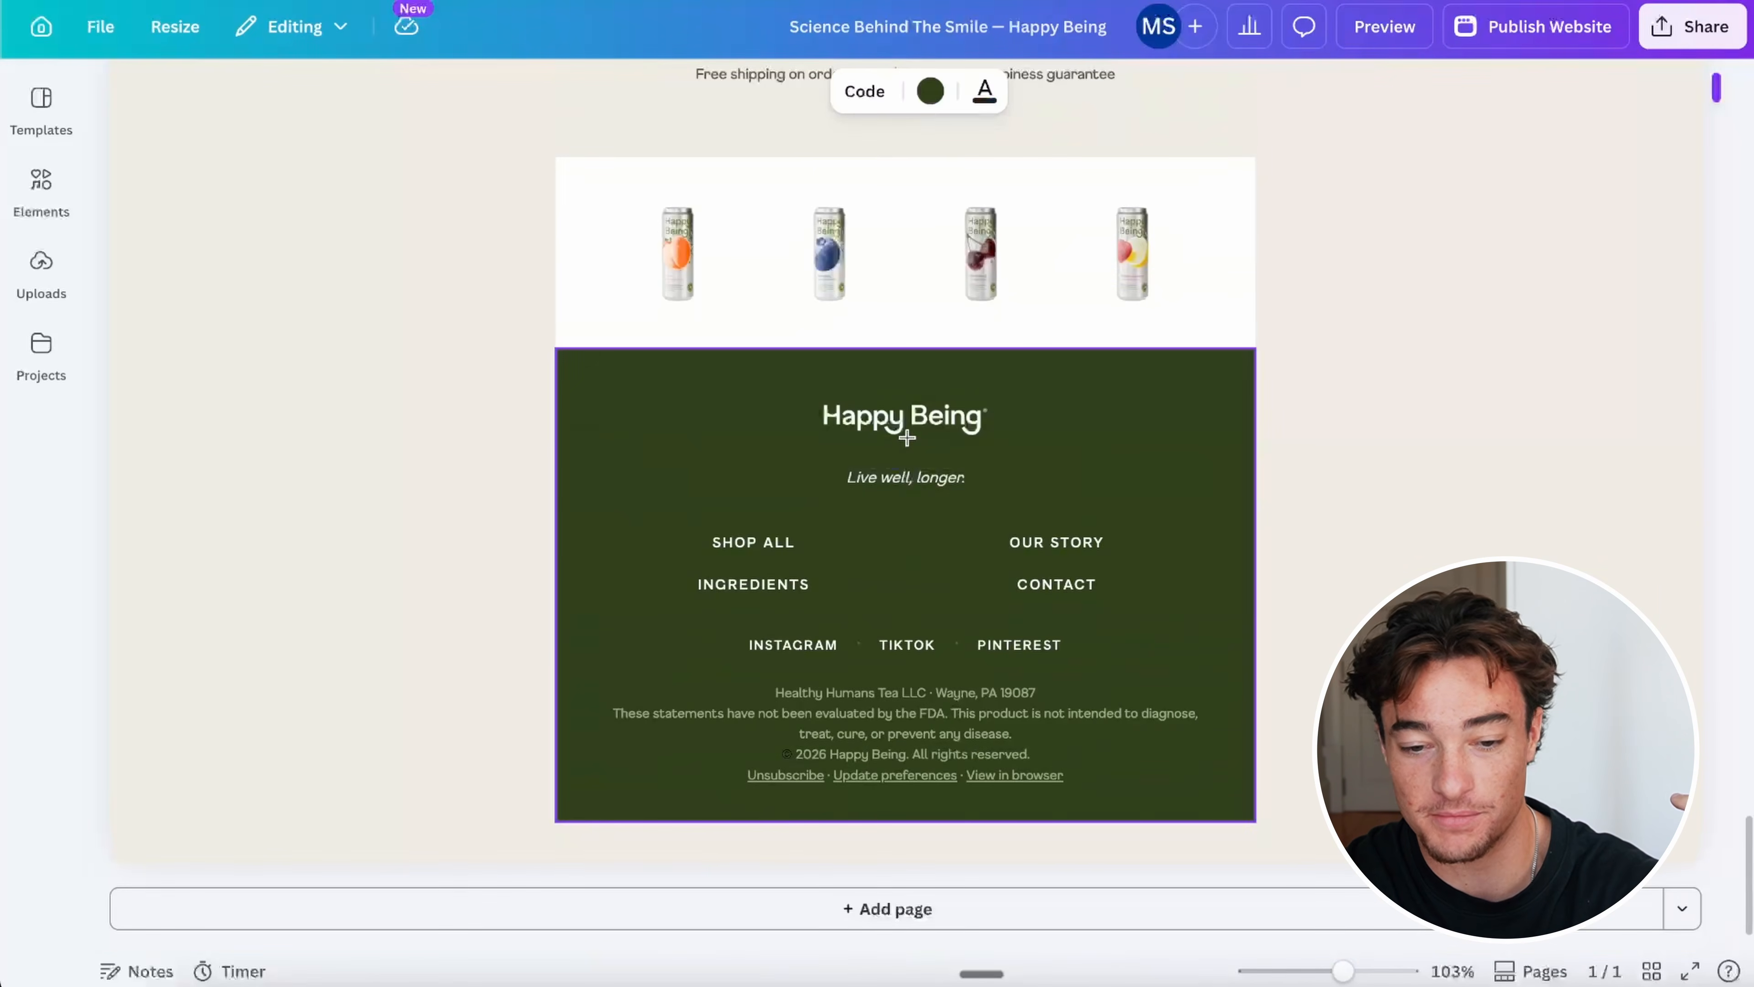
Step: Test editing the hero headline by deleting and retyping letters in "smile"
scroll(905, 436, up, 20)
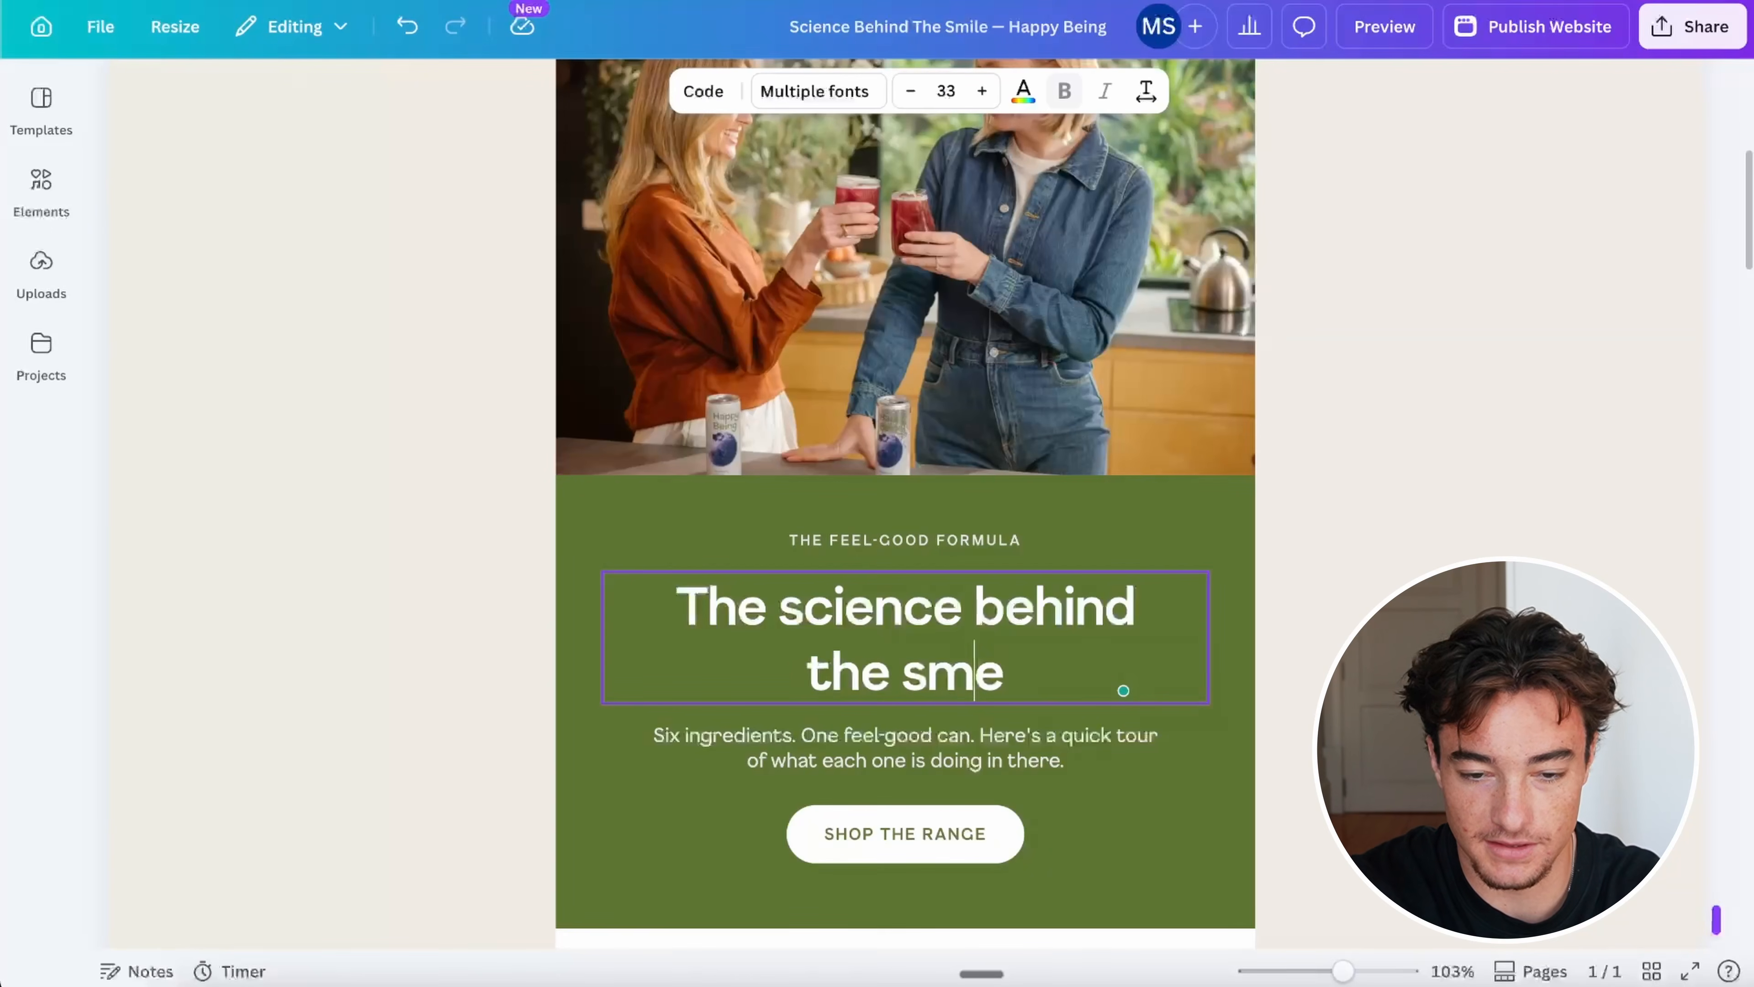
text(ile)
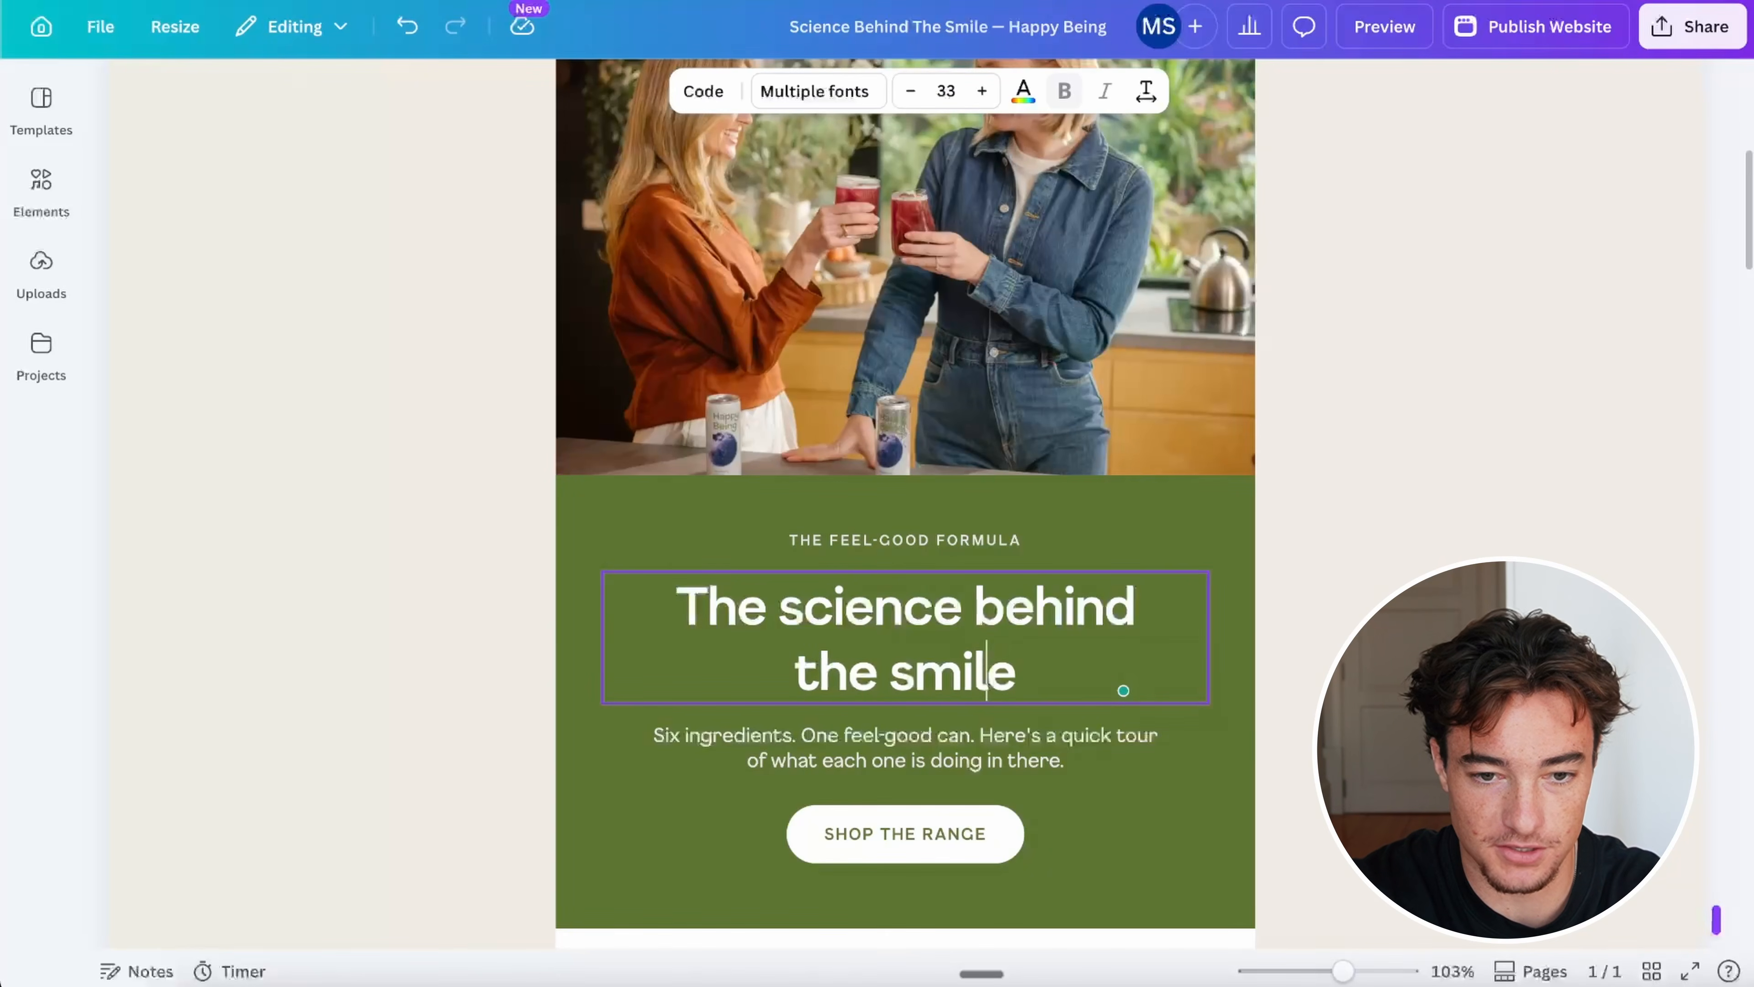
Step: Check that the text blocks further down the Canva email can be selected individually
scroll(949, 582, down, 10)
scroll(949, 583, down, 1)
double_click(901, 342)
triple_click(900, 297)
scroll(900, 291, down, 14)
triple_click(967, 477)
scroll(812, 553, down, 10)
scroll(811, 554, down, 20)
scroll(829, 449, up, 12)
Step: Select the forest-lake photo above the green "A team, not a stack." band and examine its HTML code
click(852, 351)
scroll(852, 350, up, 5)
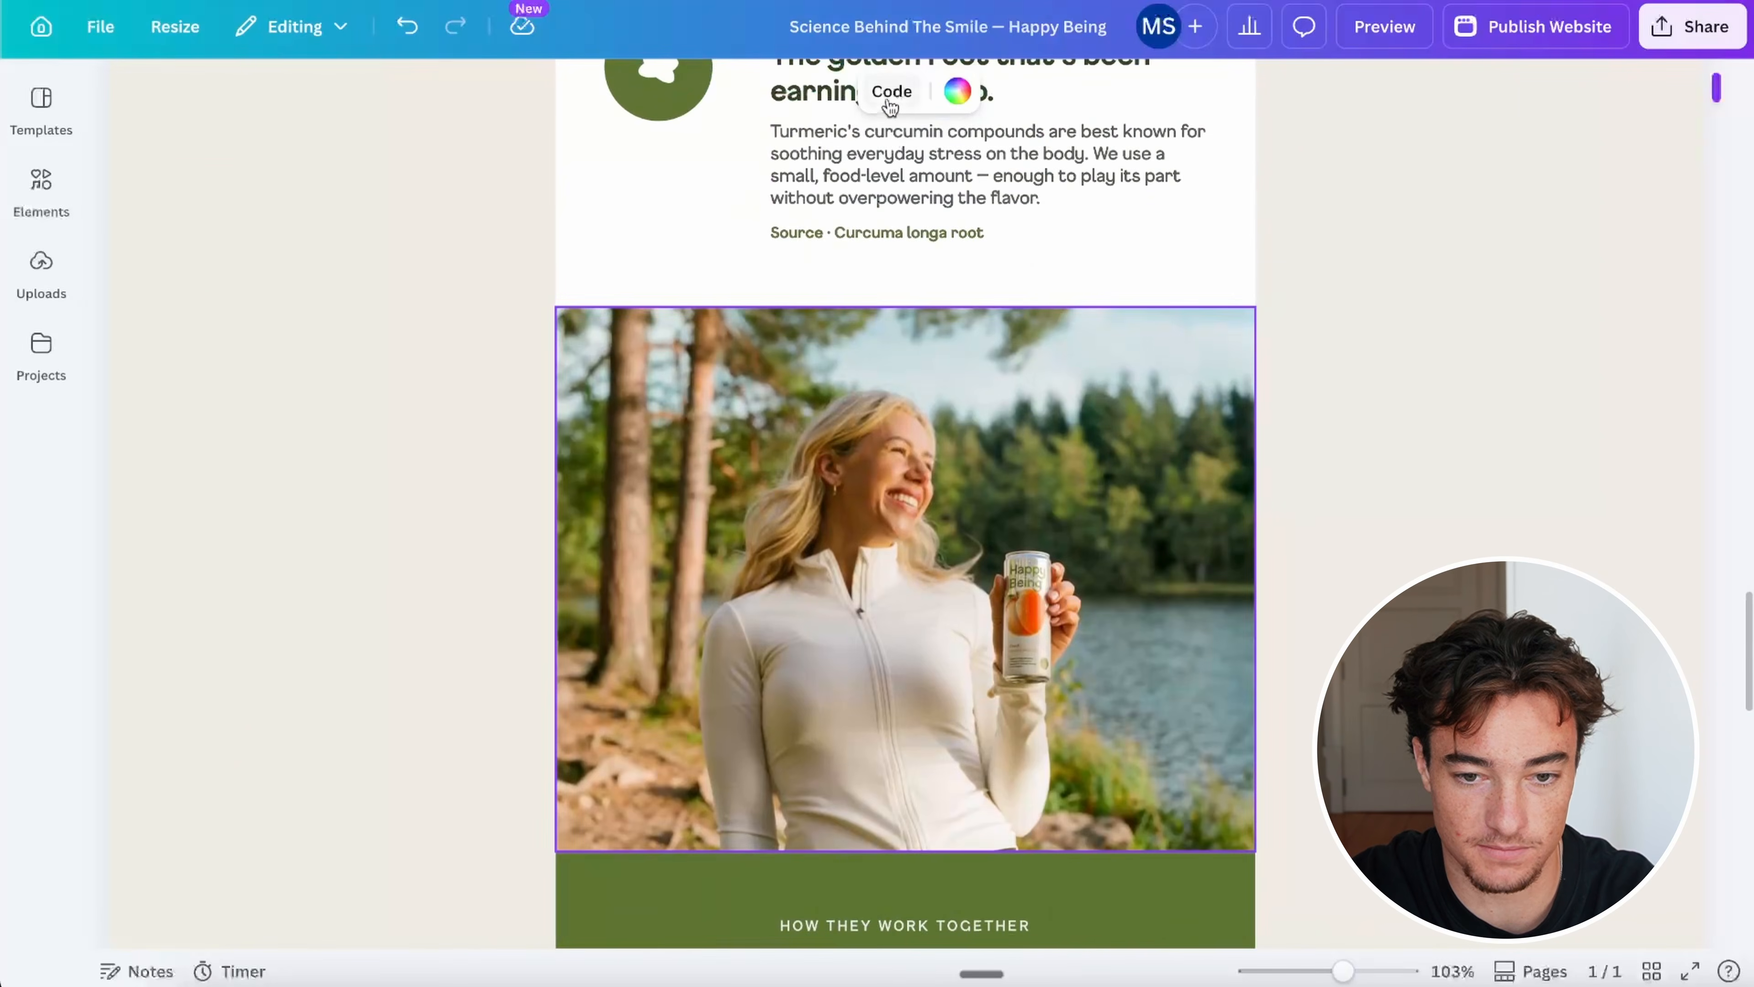
click(889, 102)
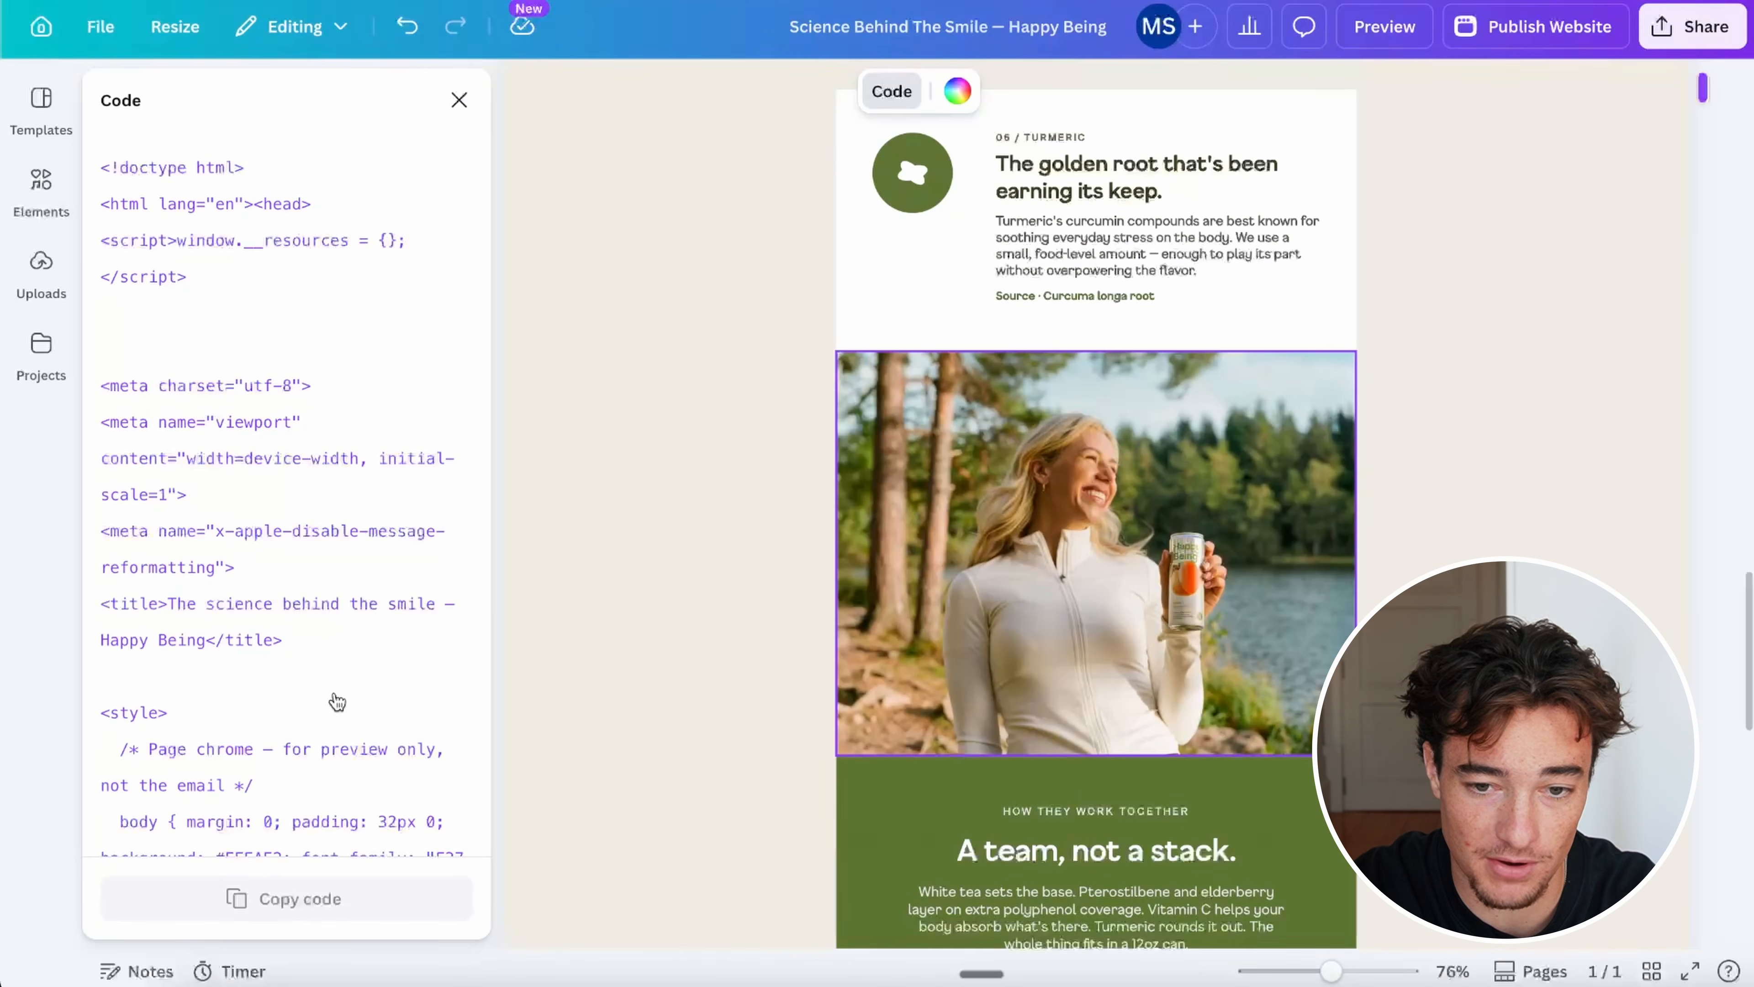
scroll(338, 521, down, 10)
scroll(348, 579, down, 8)
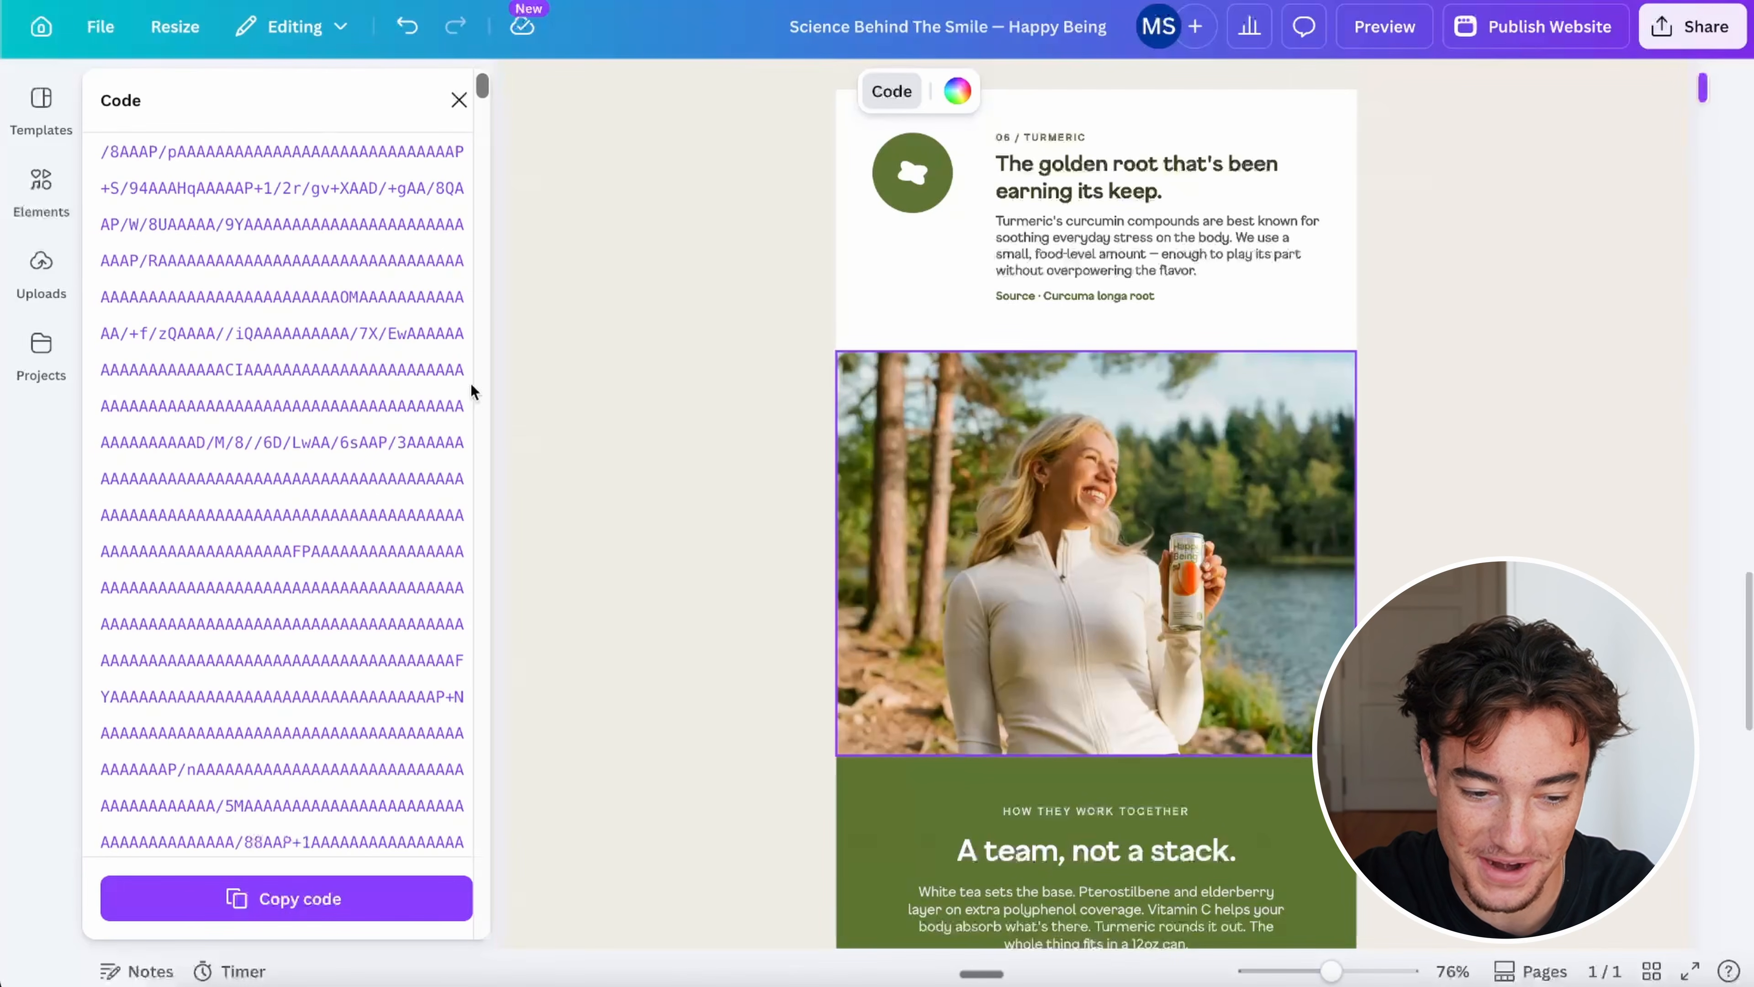
Step: Return from the code to the start of the Canva email and open its sharing options
click(634, 536)
scroll(1131, 581, up, 20)
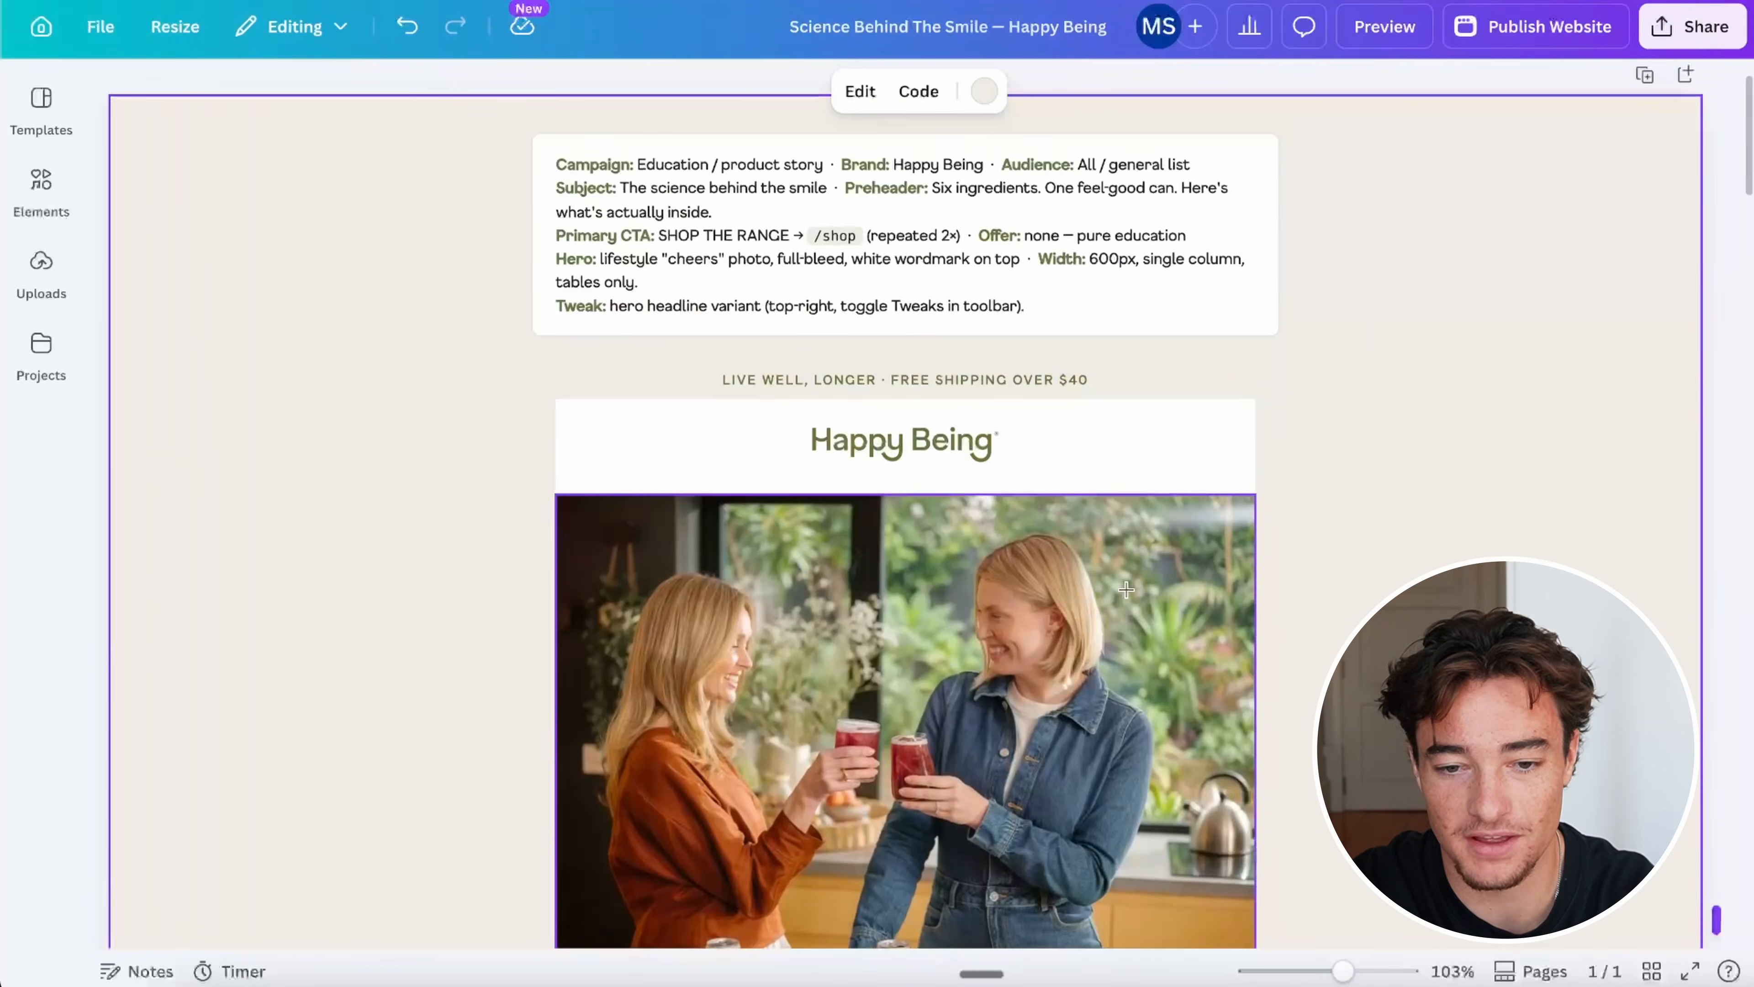
scroll(1129, 582, down, 3)
click(1692, 26)
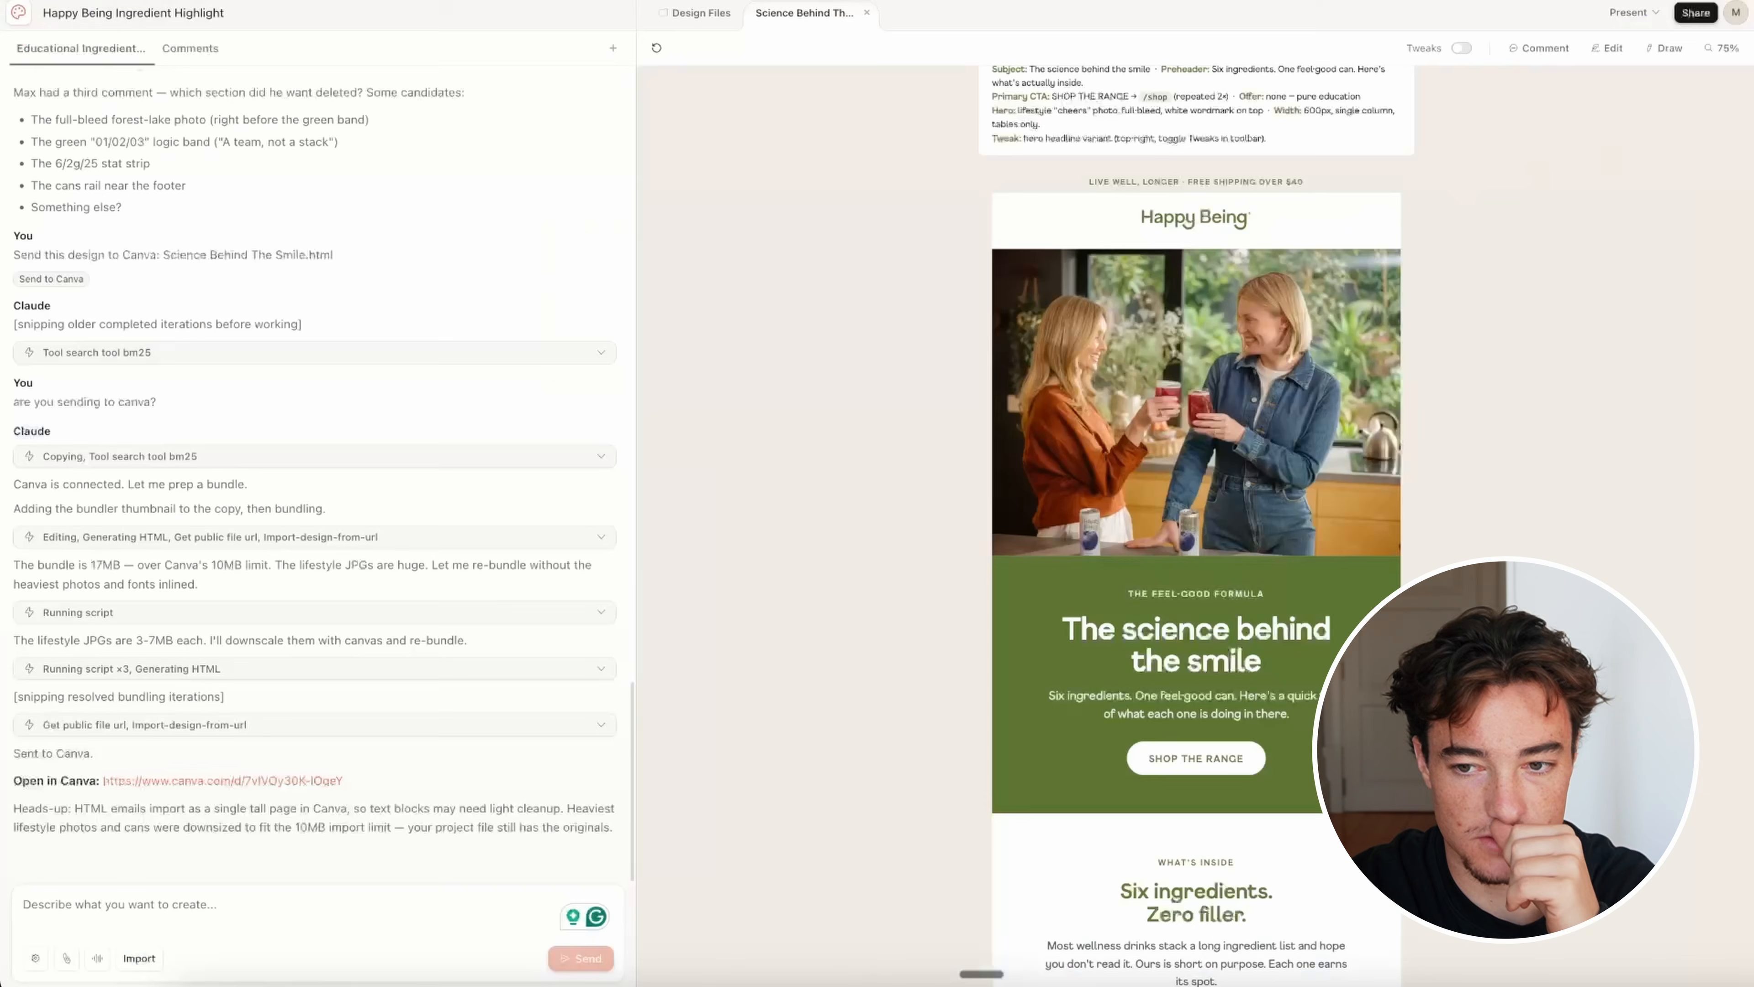
Step: Back in Claude, export the email as standalone HTML and open the downloaded file
click(1695, 12)
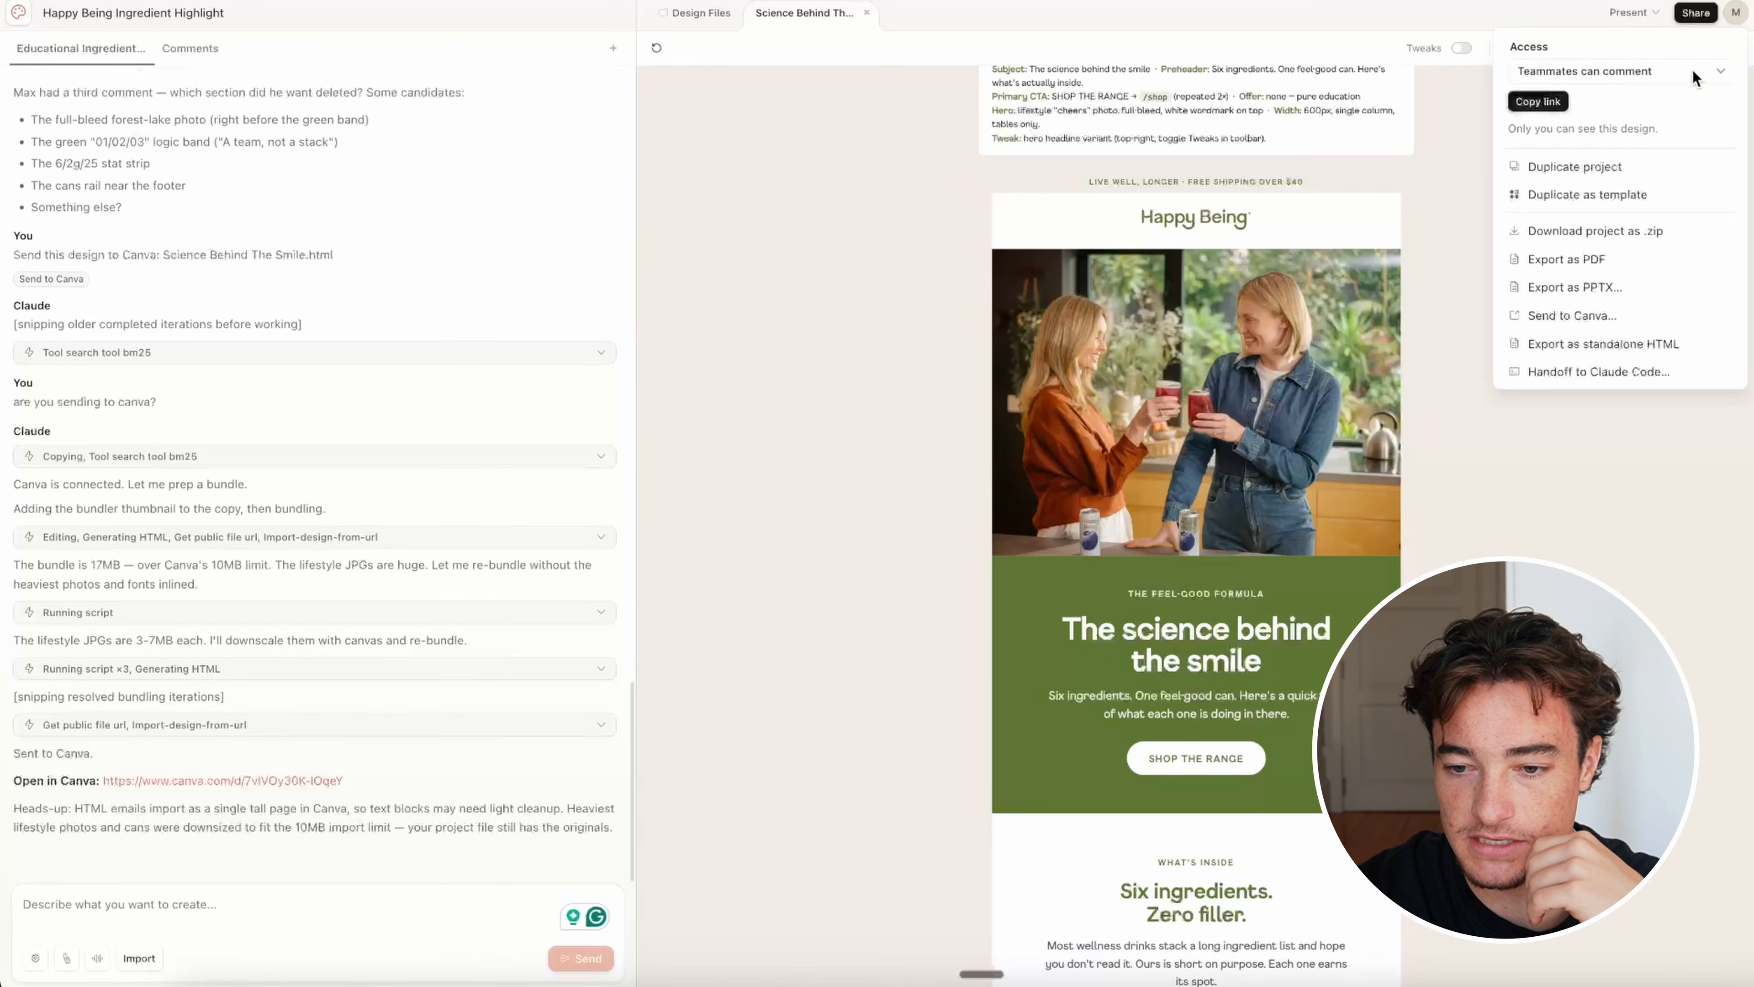
click(1603, 344)
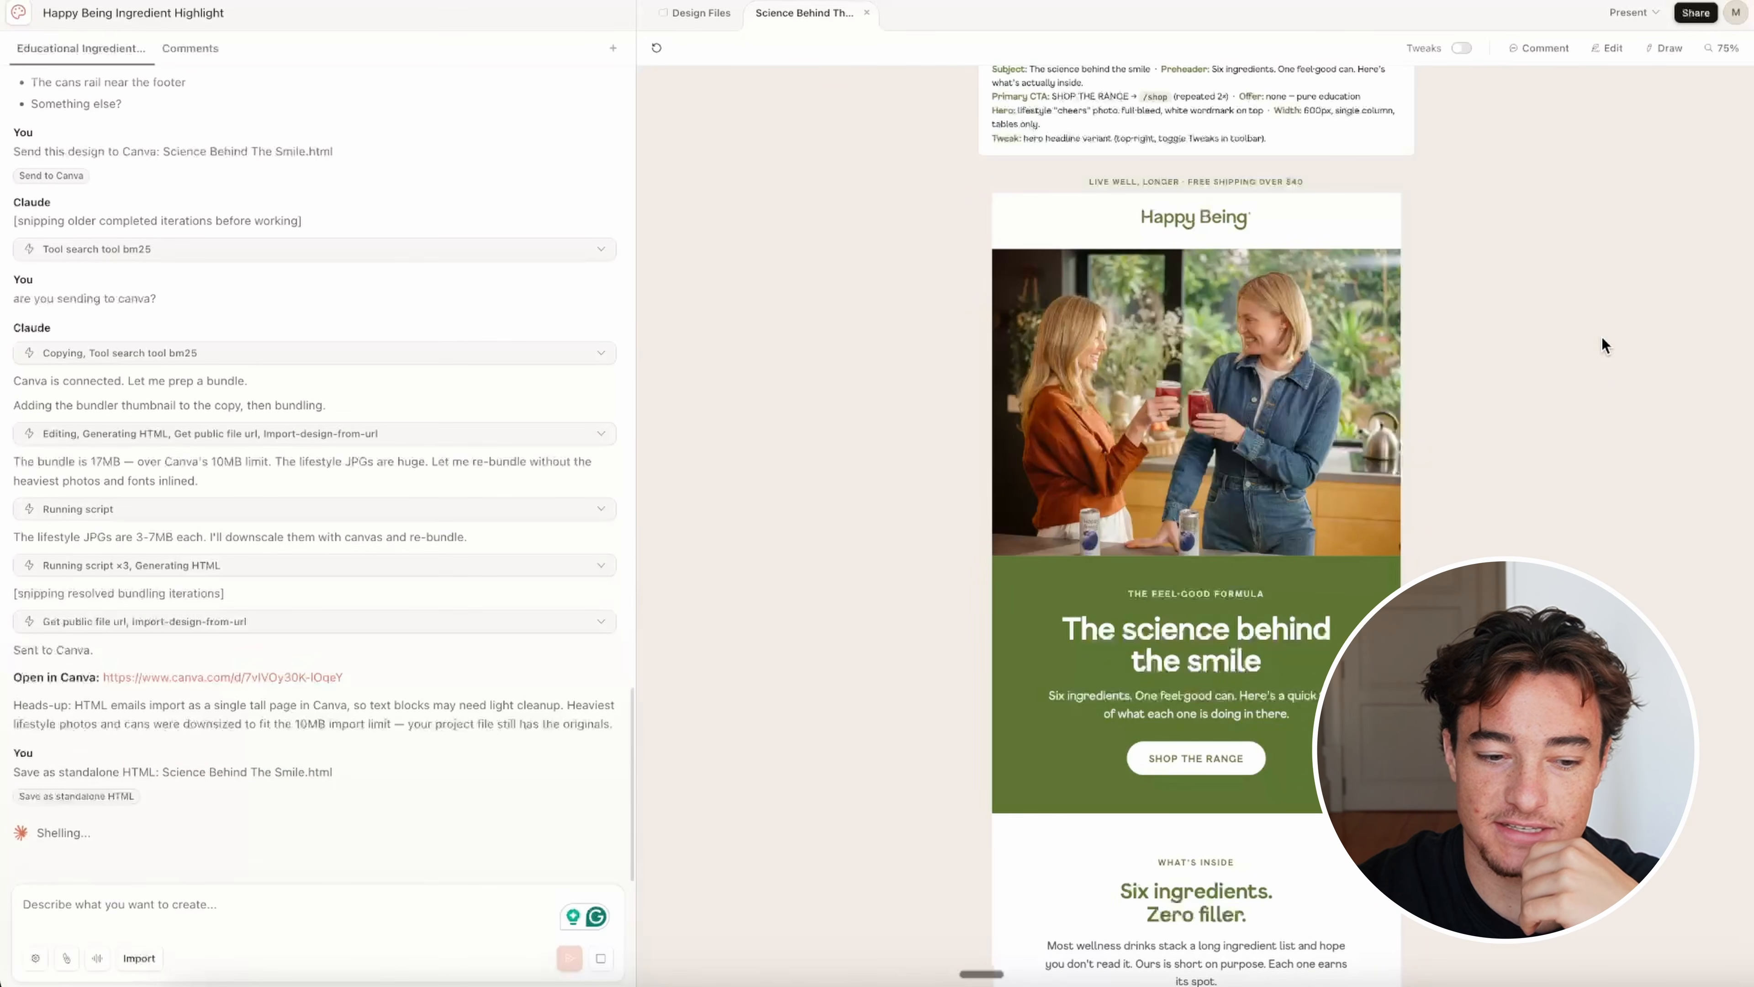
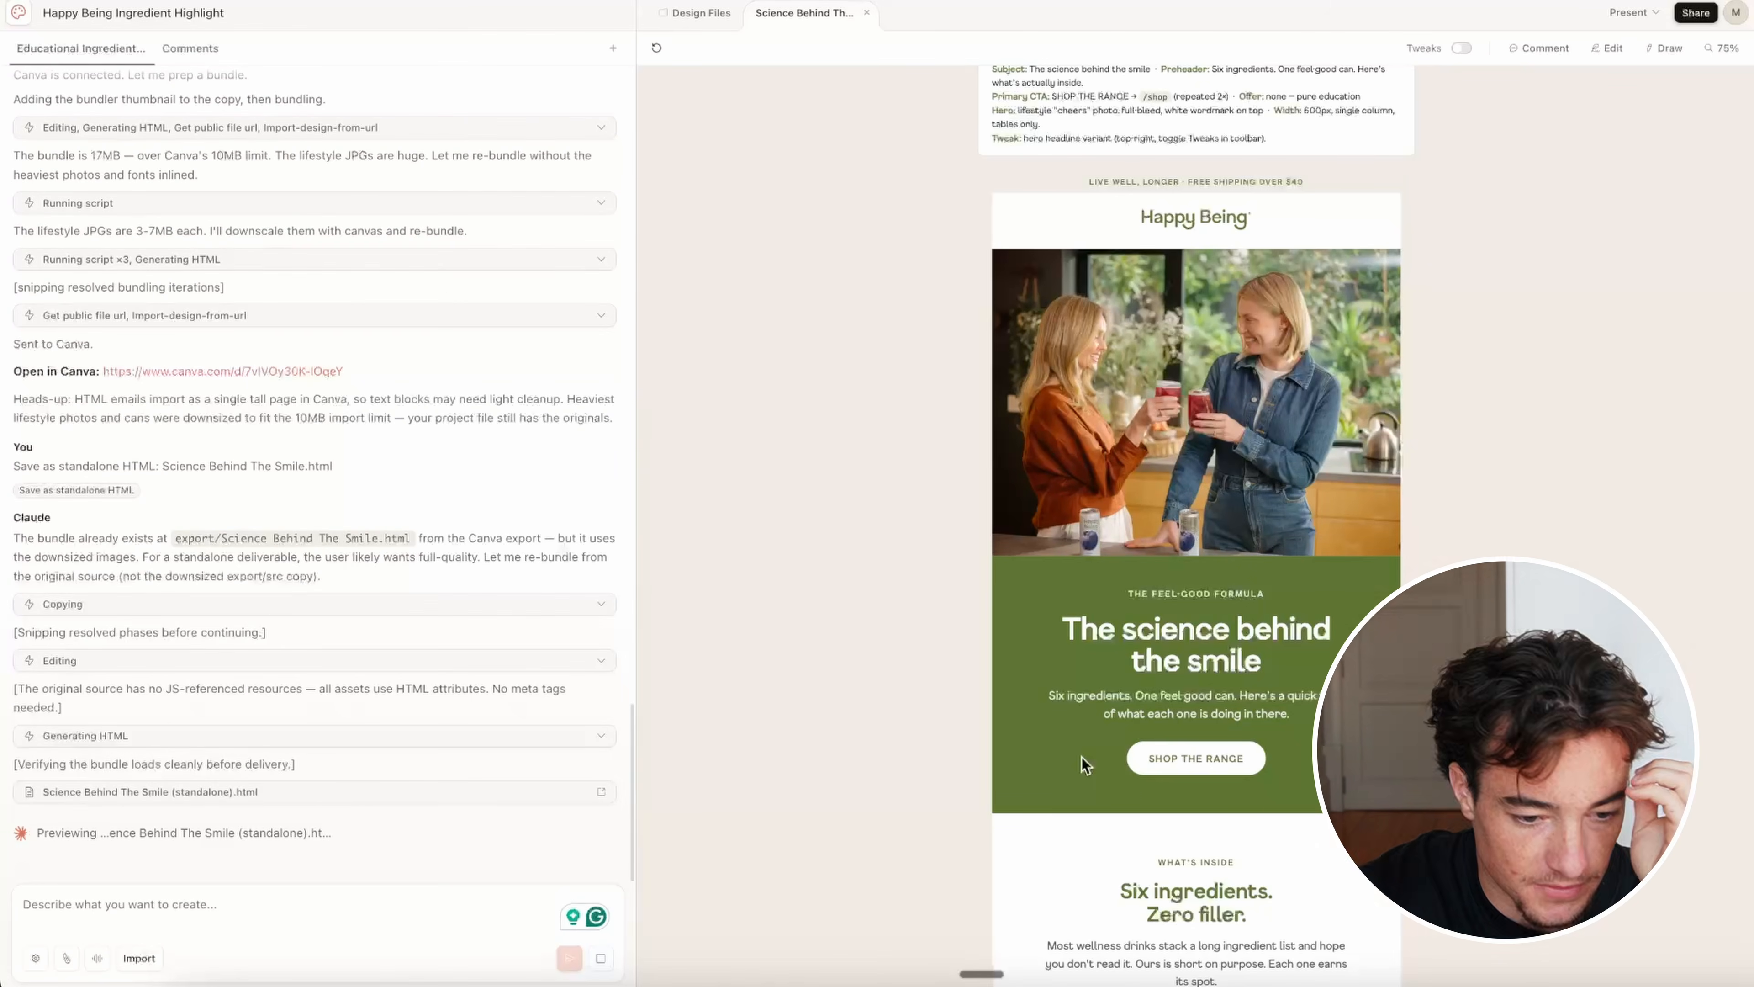
click(205, 799)
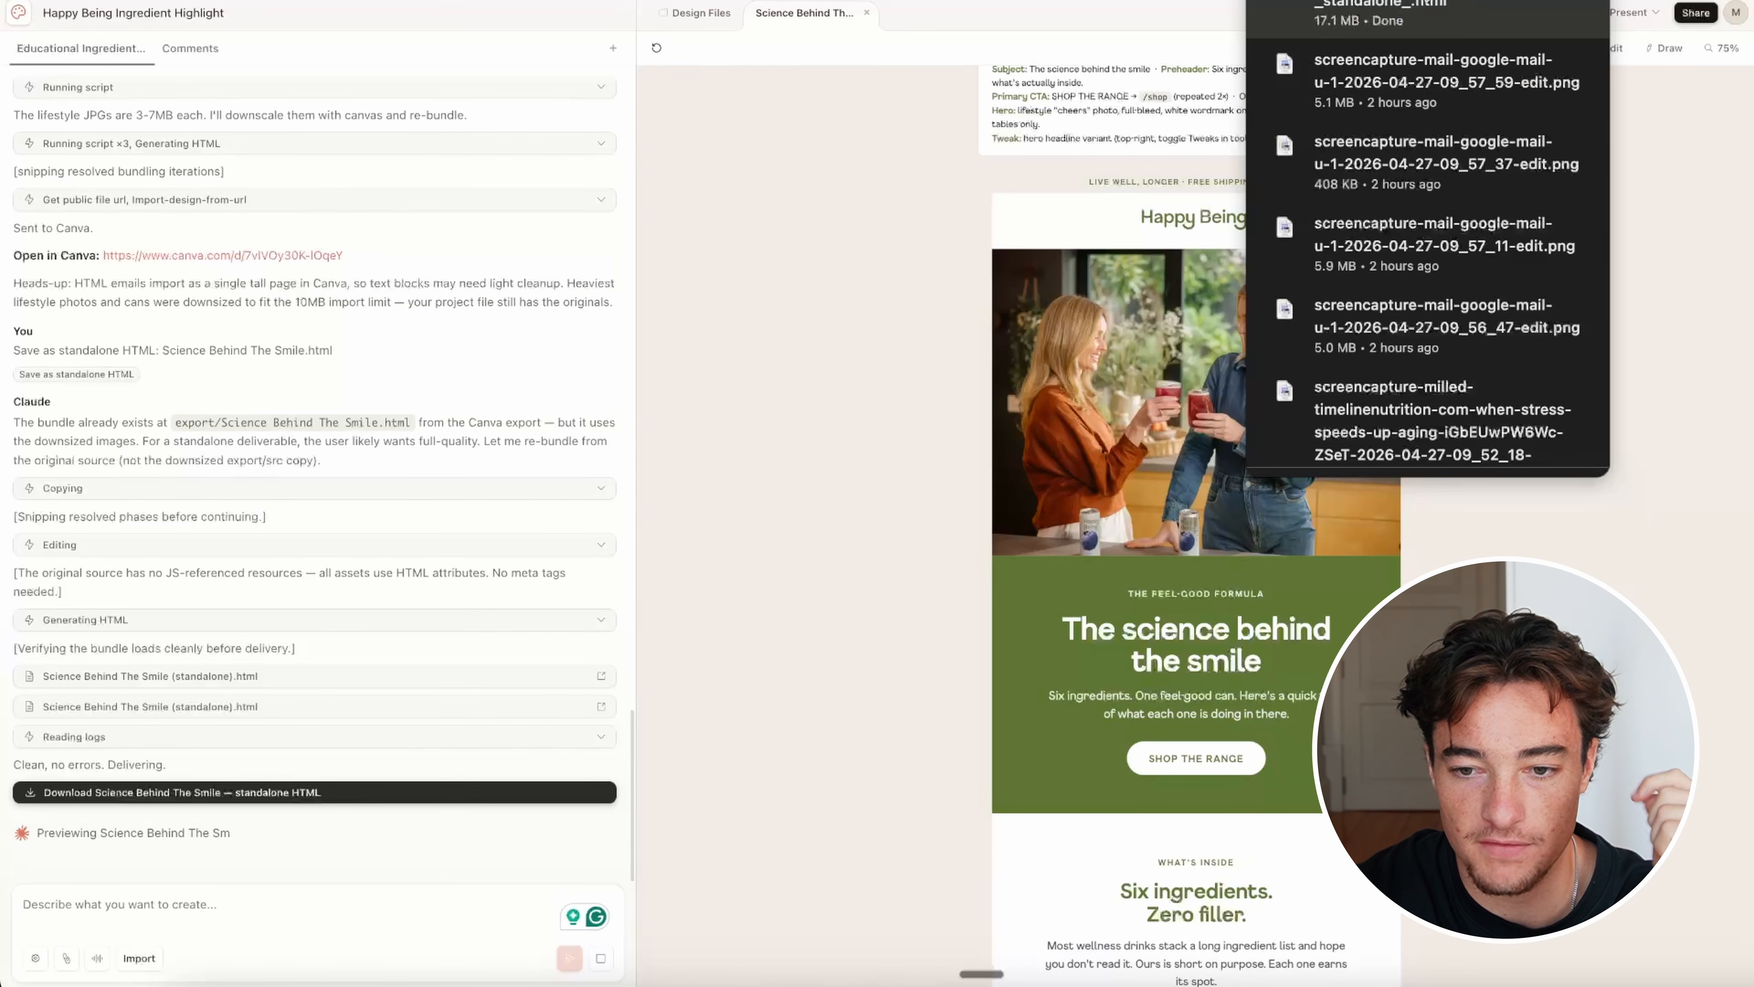
click(1395, 21)
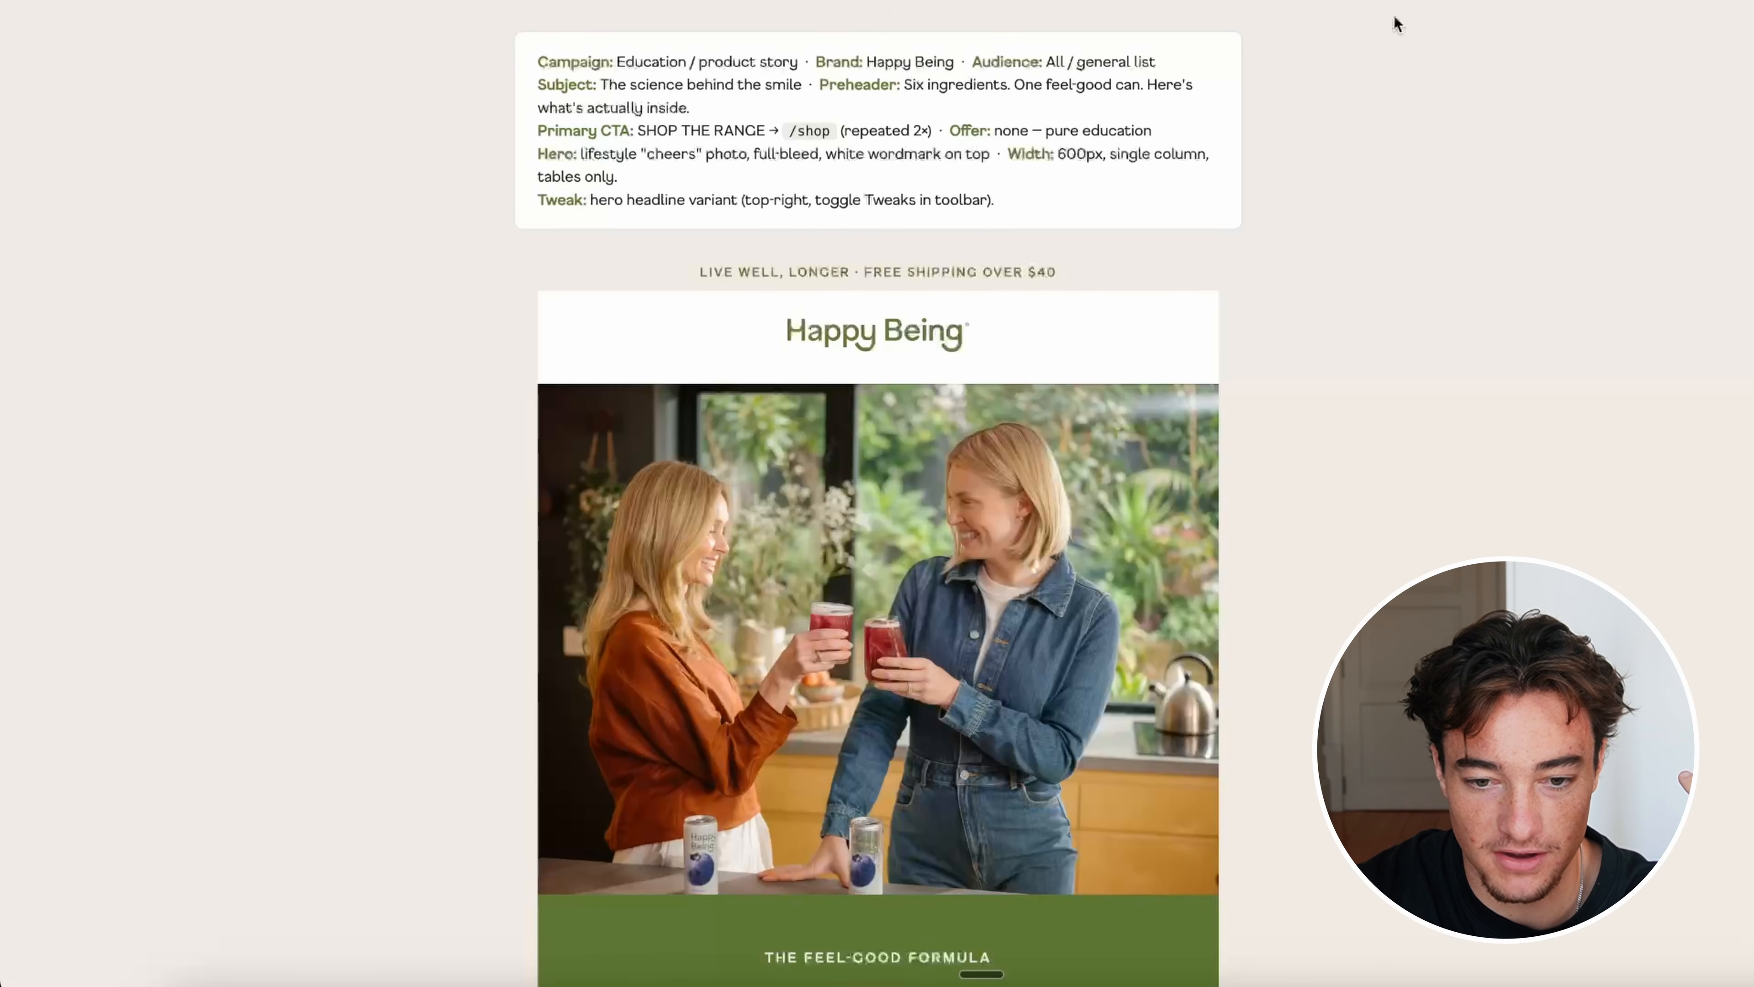
Step: Review the standalone HTML email's ingredient sections and check that the text in the "Six ingredients. Zero filler." section is selectable
scroll(896, 337, down, 10)
scroll(897, 337, down, 20)
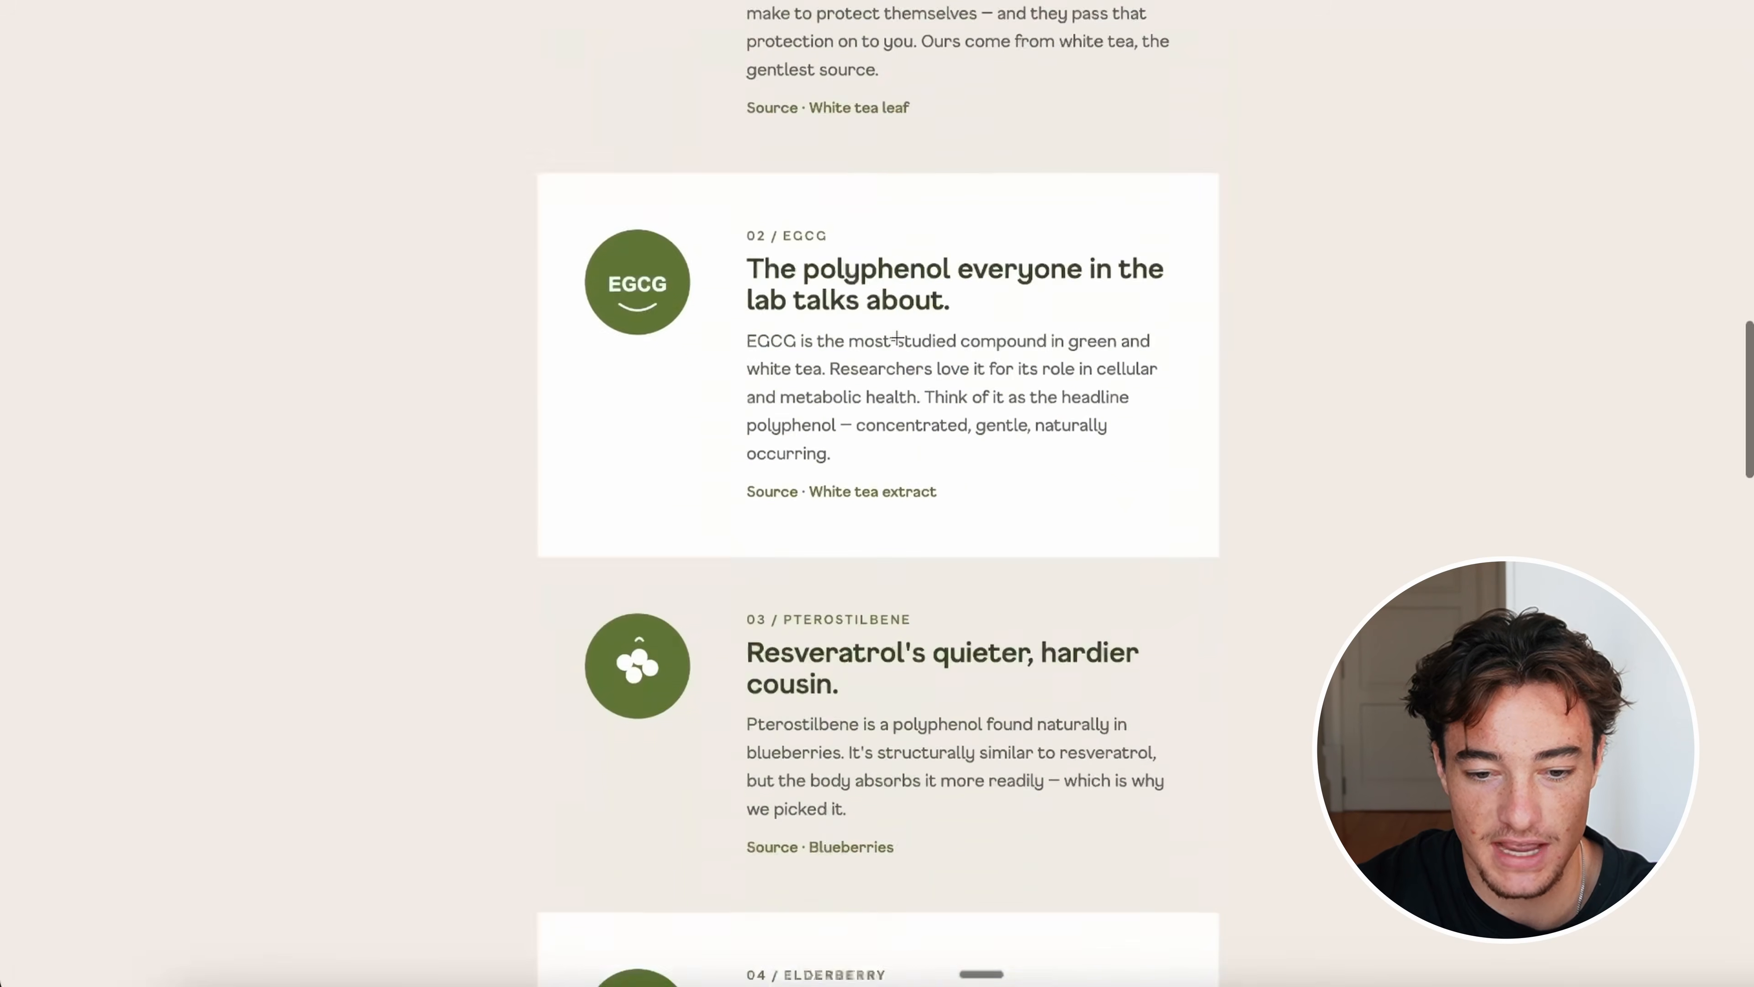
scroll(498, 228, up, 20)
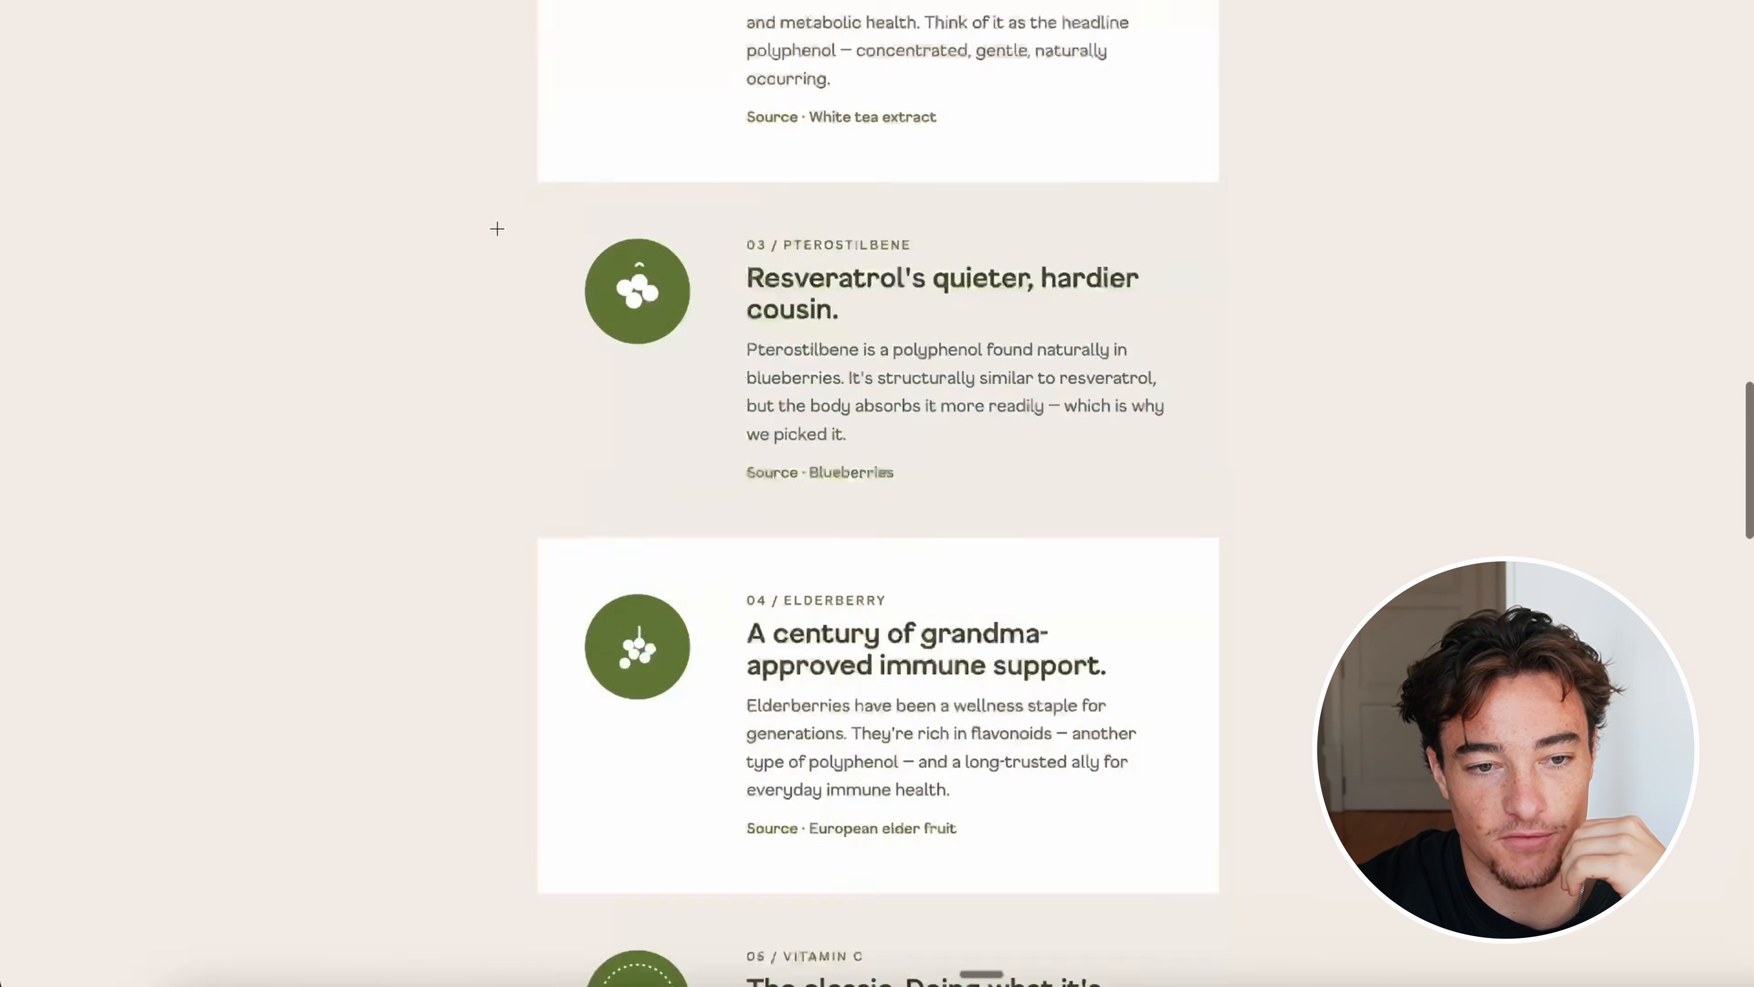
scroll(431, 121, up, 10)
scroll(430, 121, up, 3)
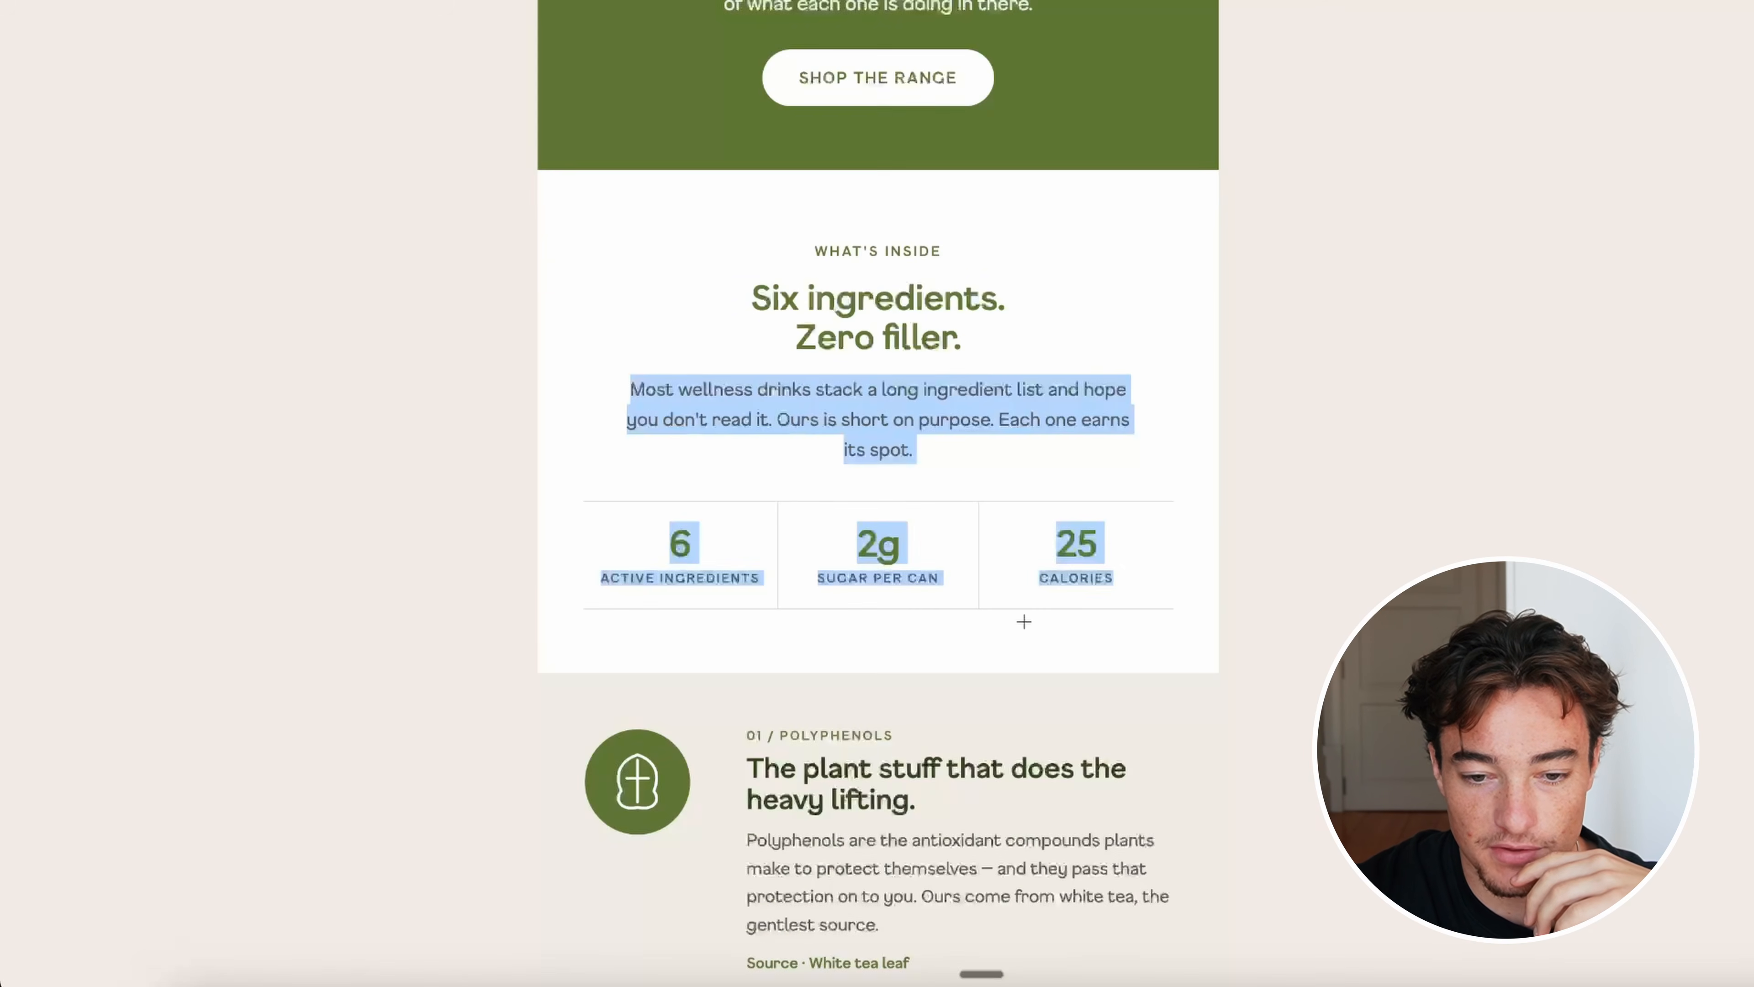
click(914, 474)
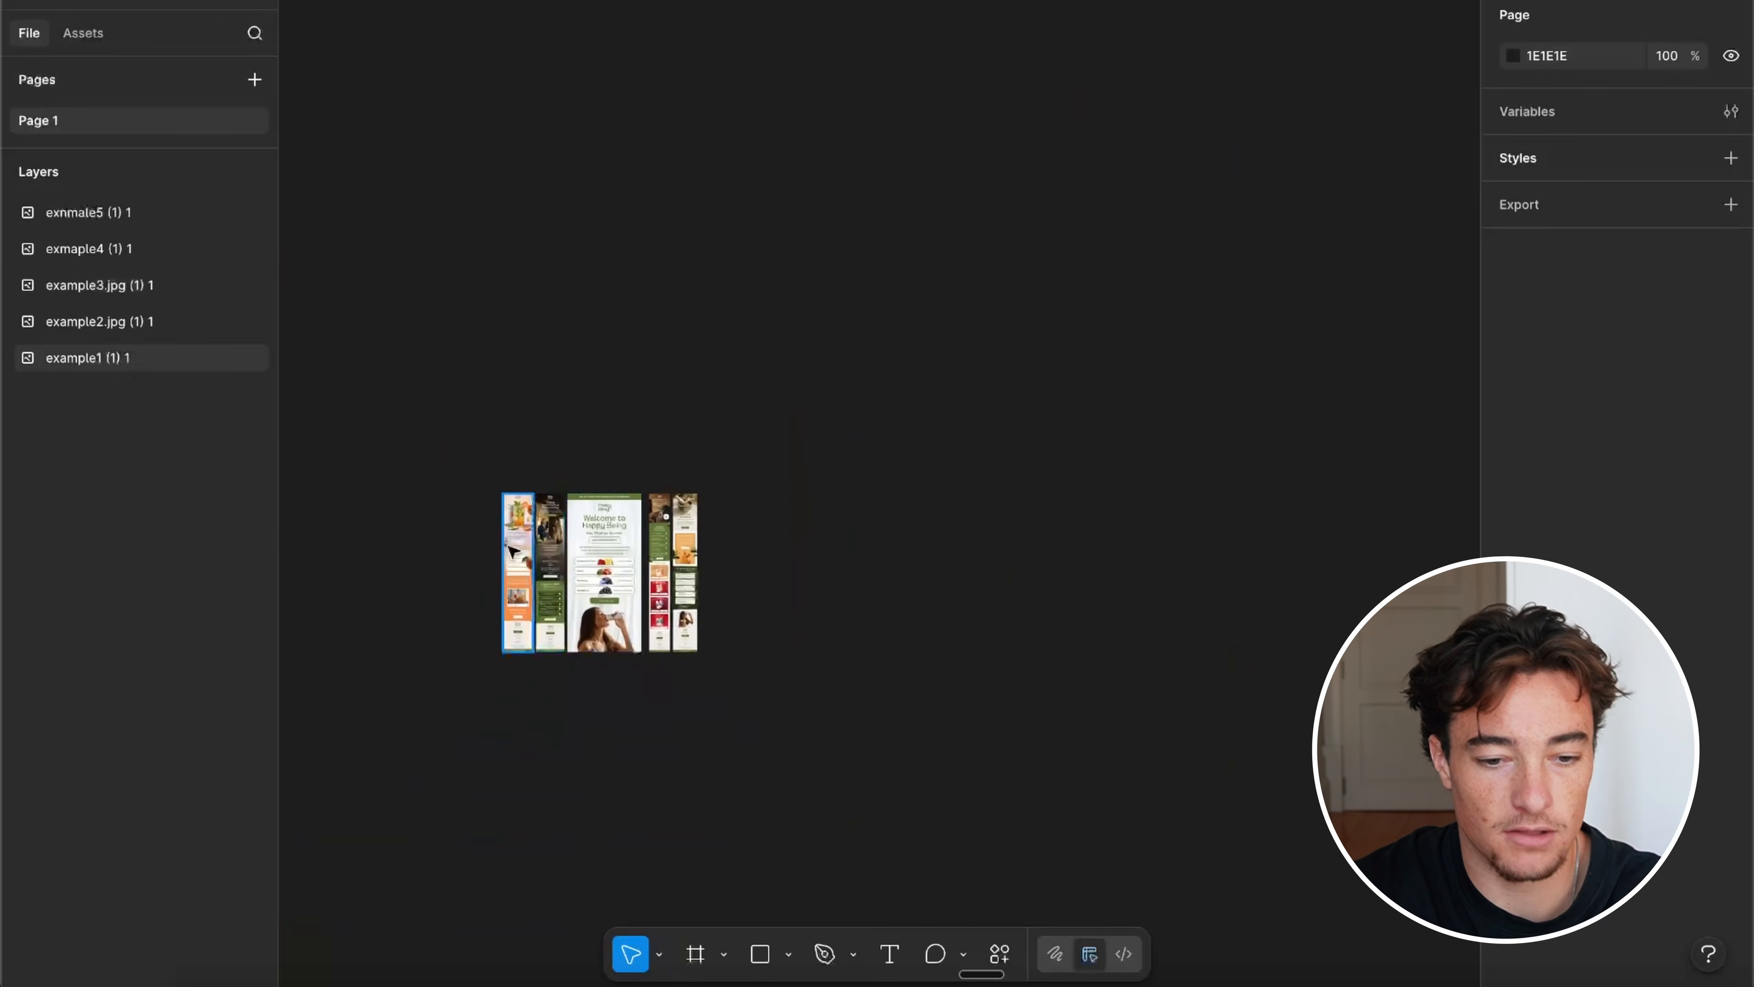
Step: In Figma, go to the empty canvas beside the example emails and open the plugin browser
scroll(682, 539, up, 5)
scroll(682, 530, down, 4)
scroll(682, 530, right, 2)
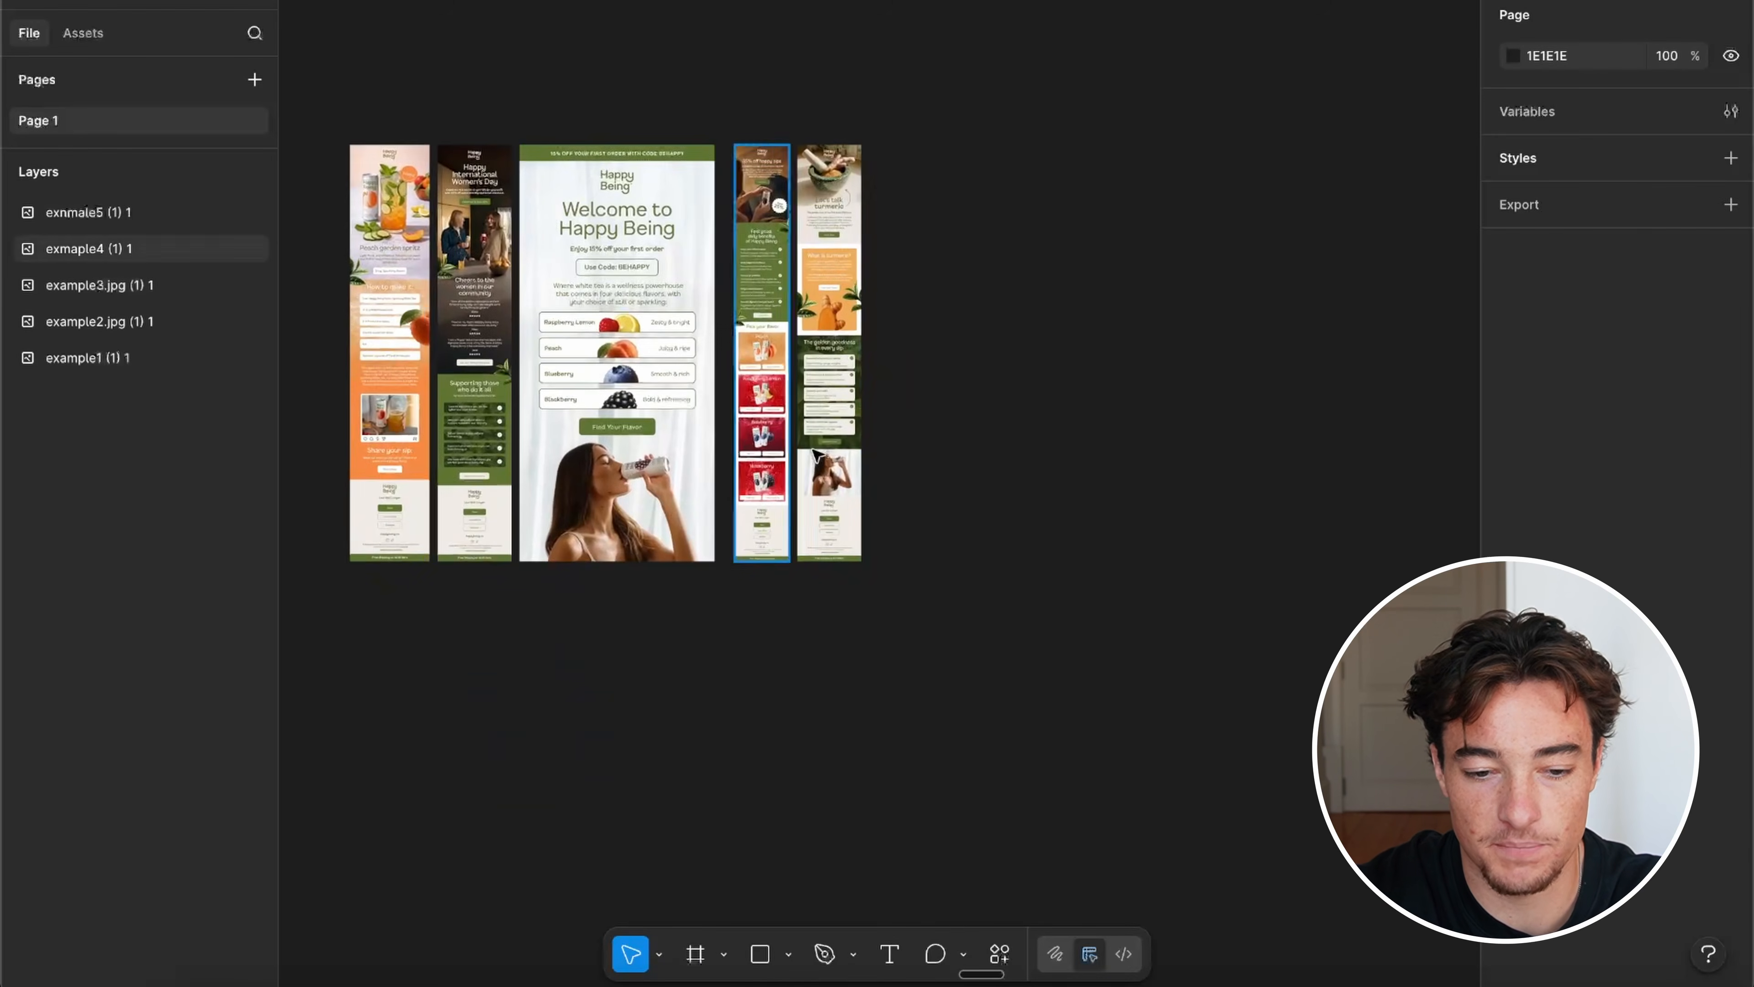
scroll(887, 404, up, 2)
scroll(889, 407, right, 6)
scroll(889, 407, down, 2)
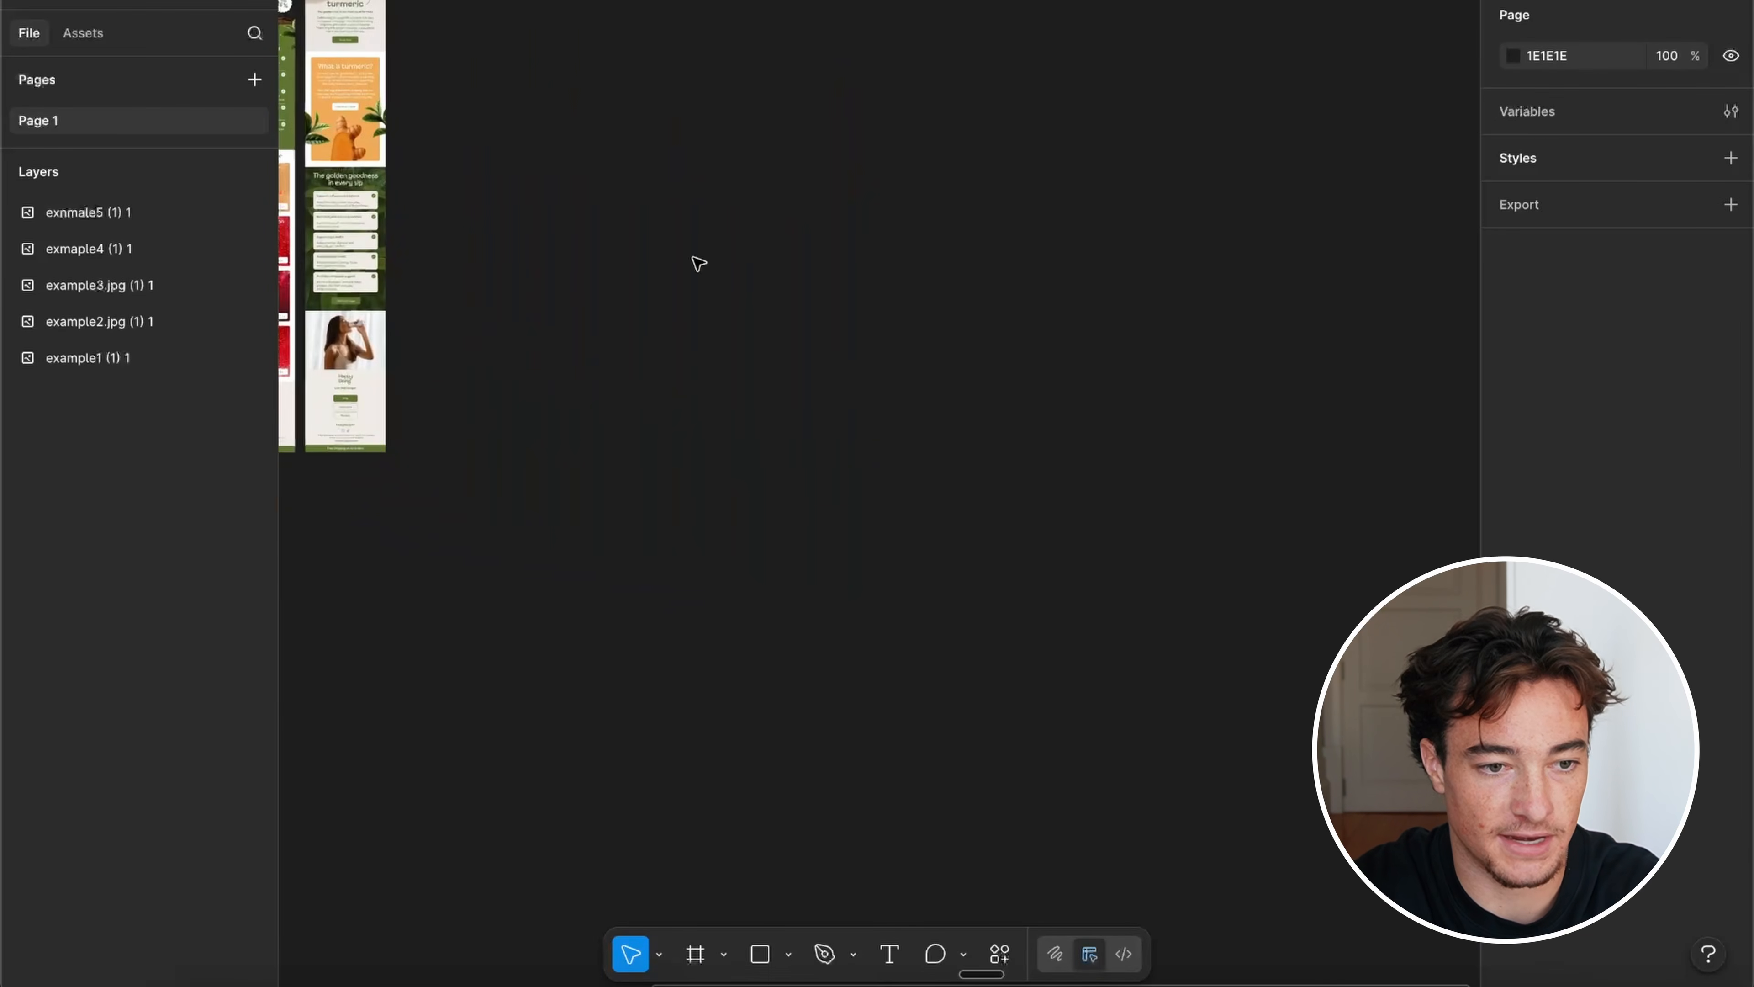
scroll(699, 263, right, 4)
click(27, 3)
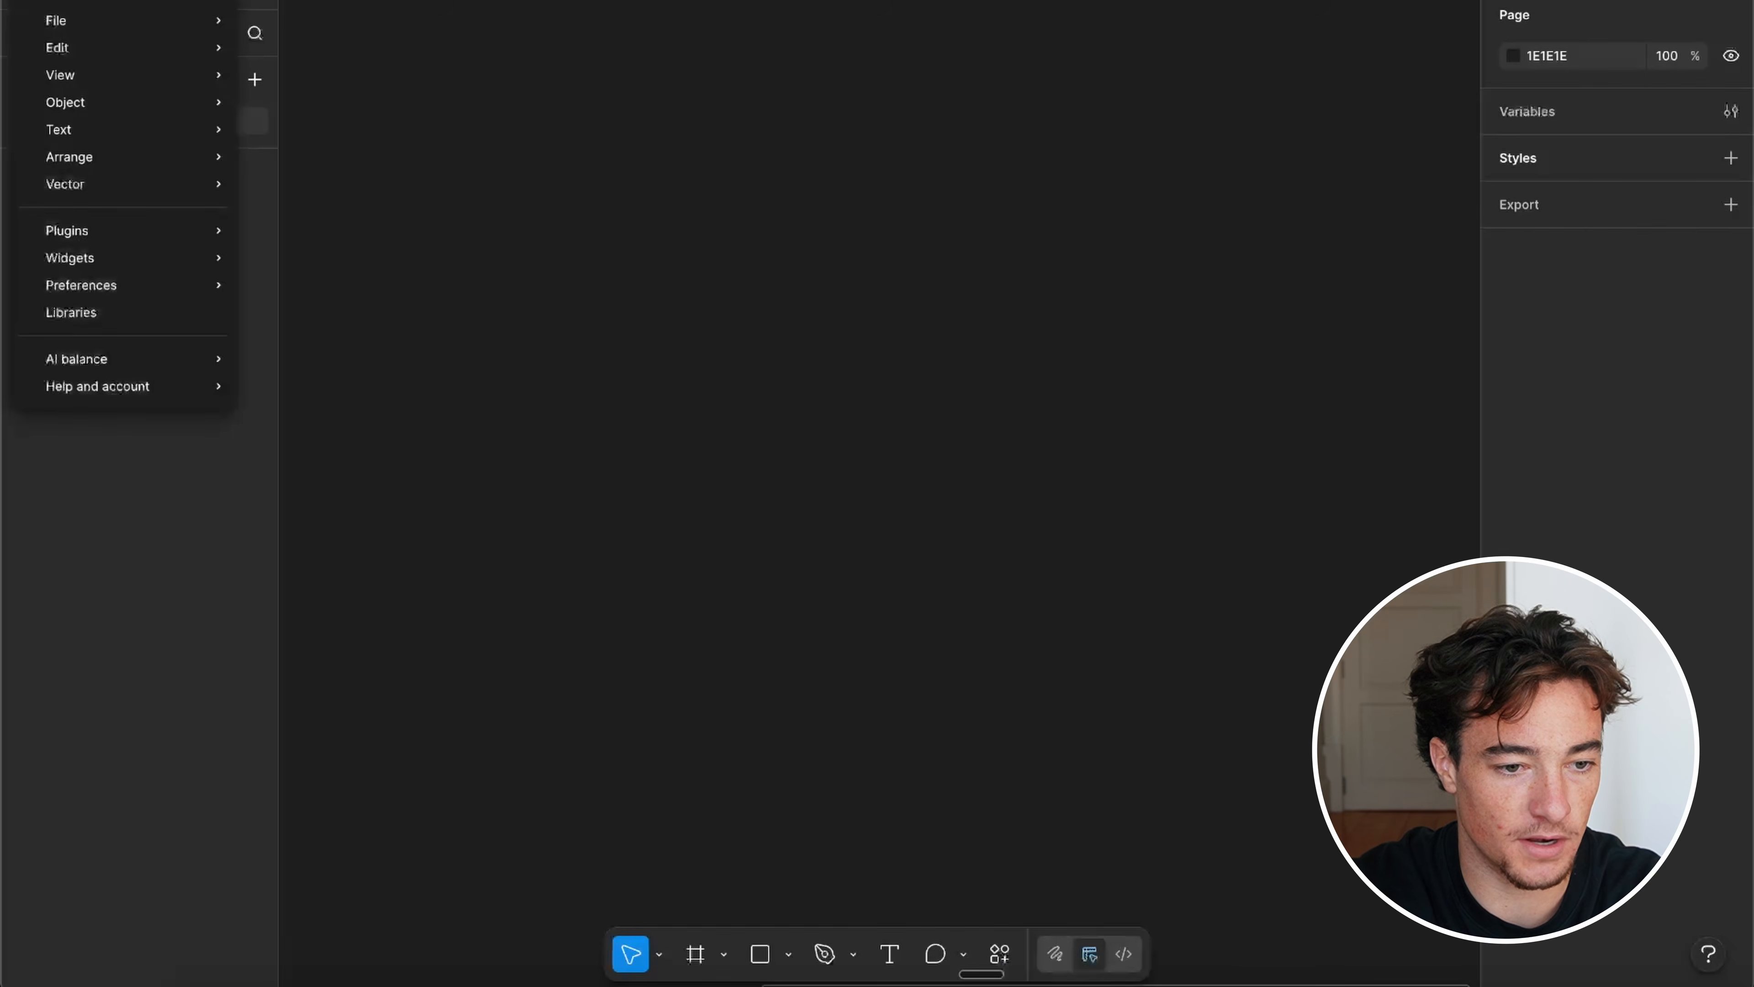
mouse_move(100, 229)
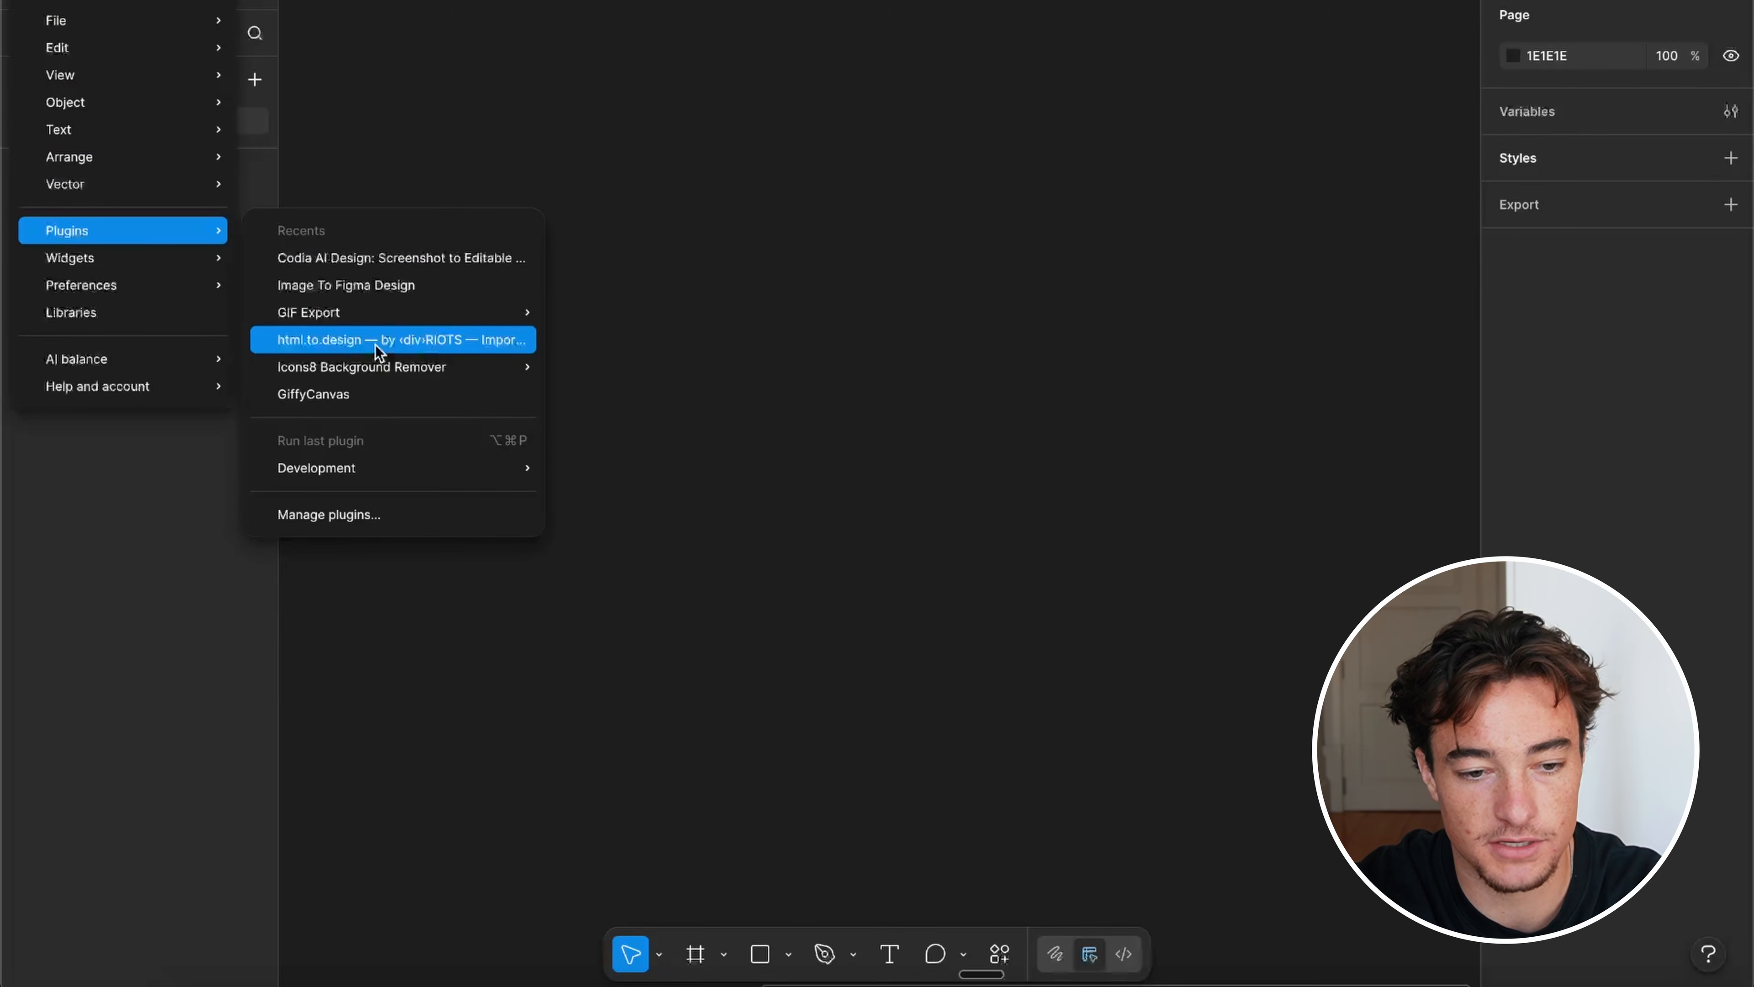
click(352, 515)
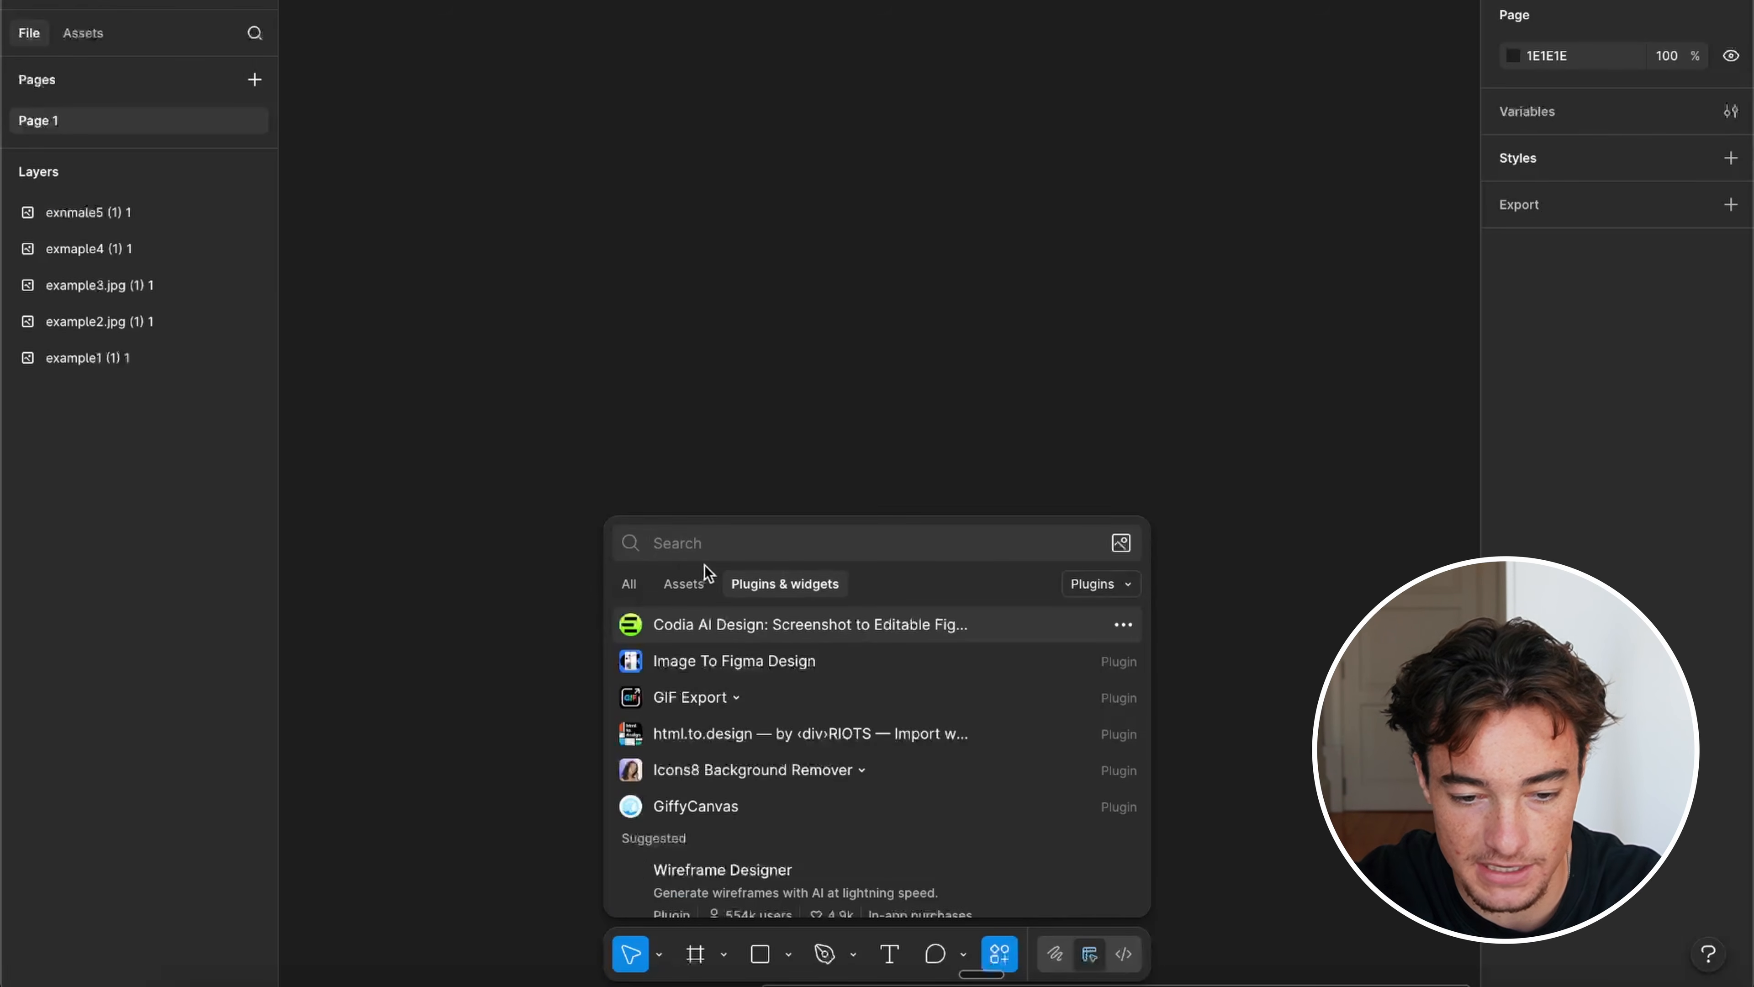
Step: Search the plugins for "html to figma", look through the results, and clear the search
text(html)
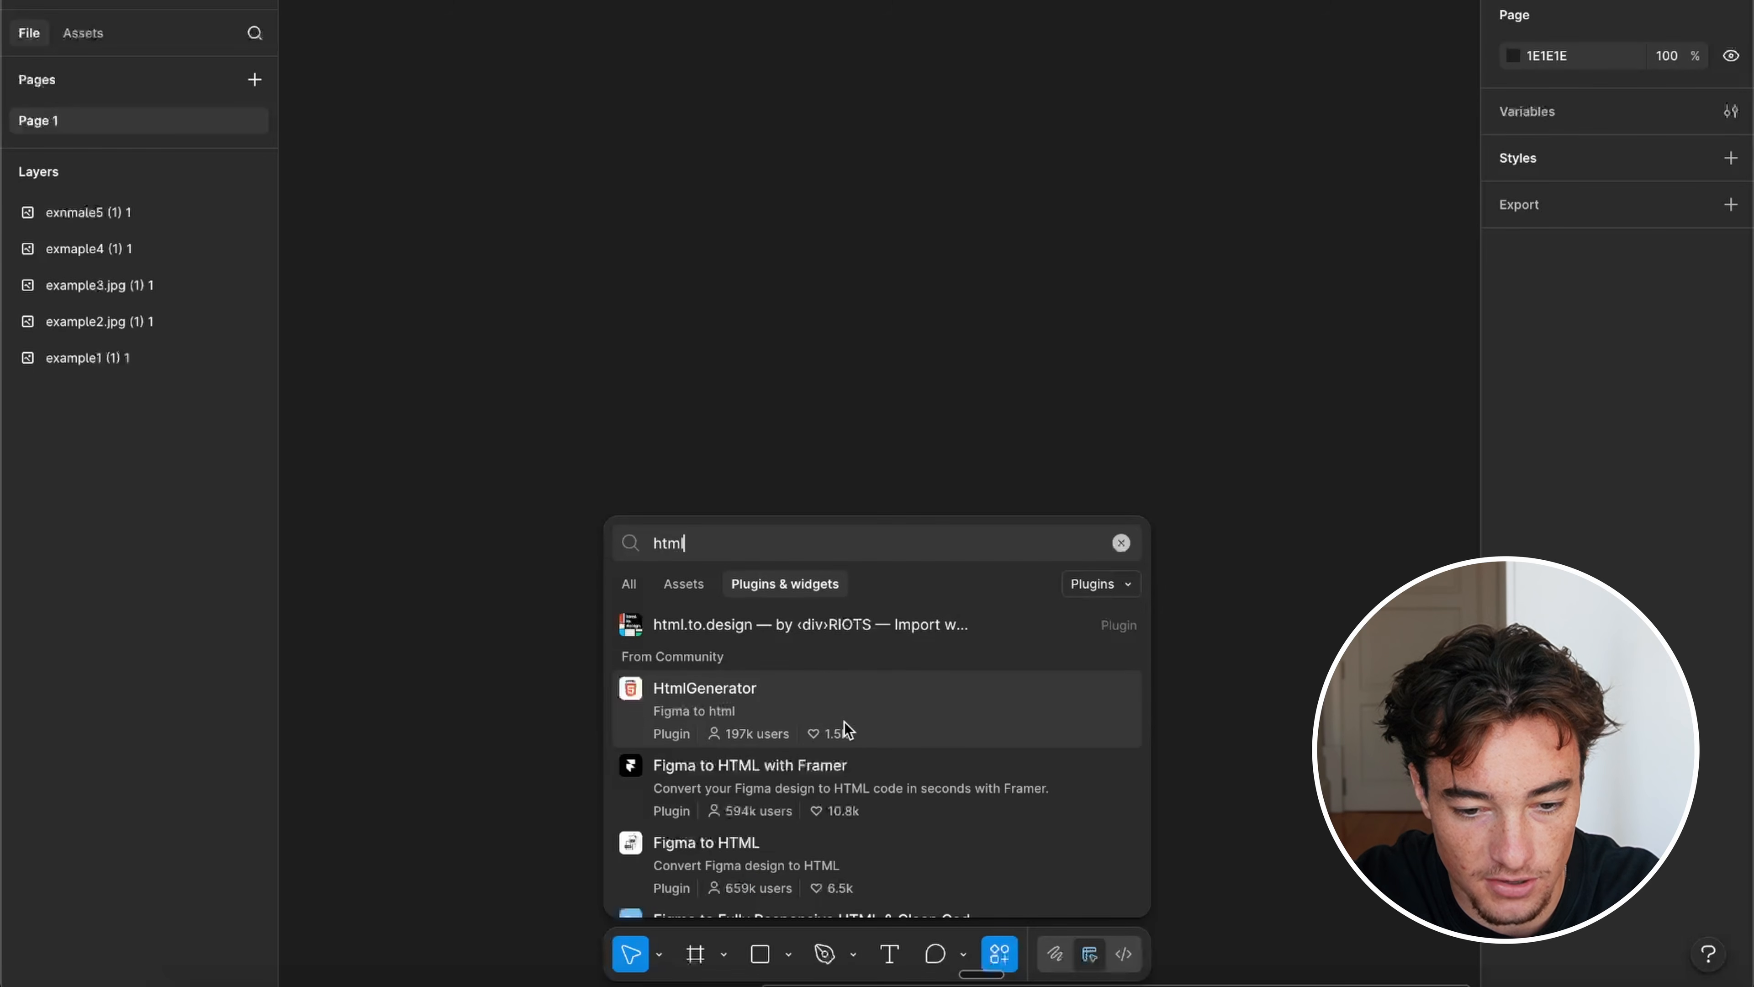
scroll(845, 638, down, 1)
text(to figma)
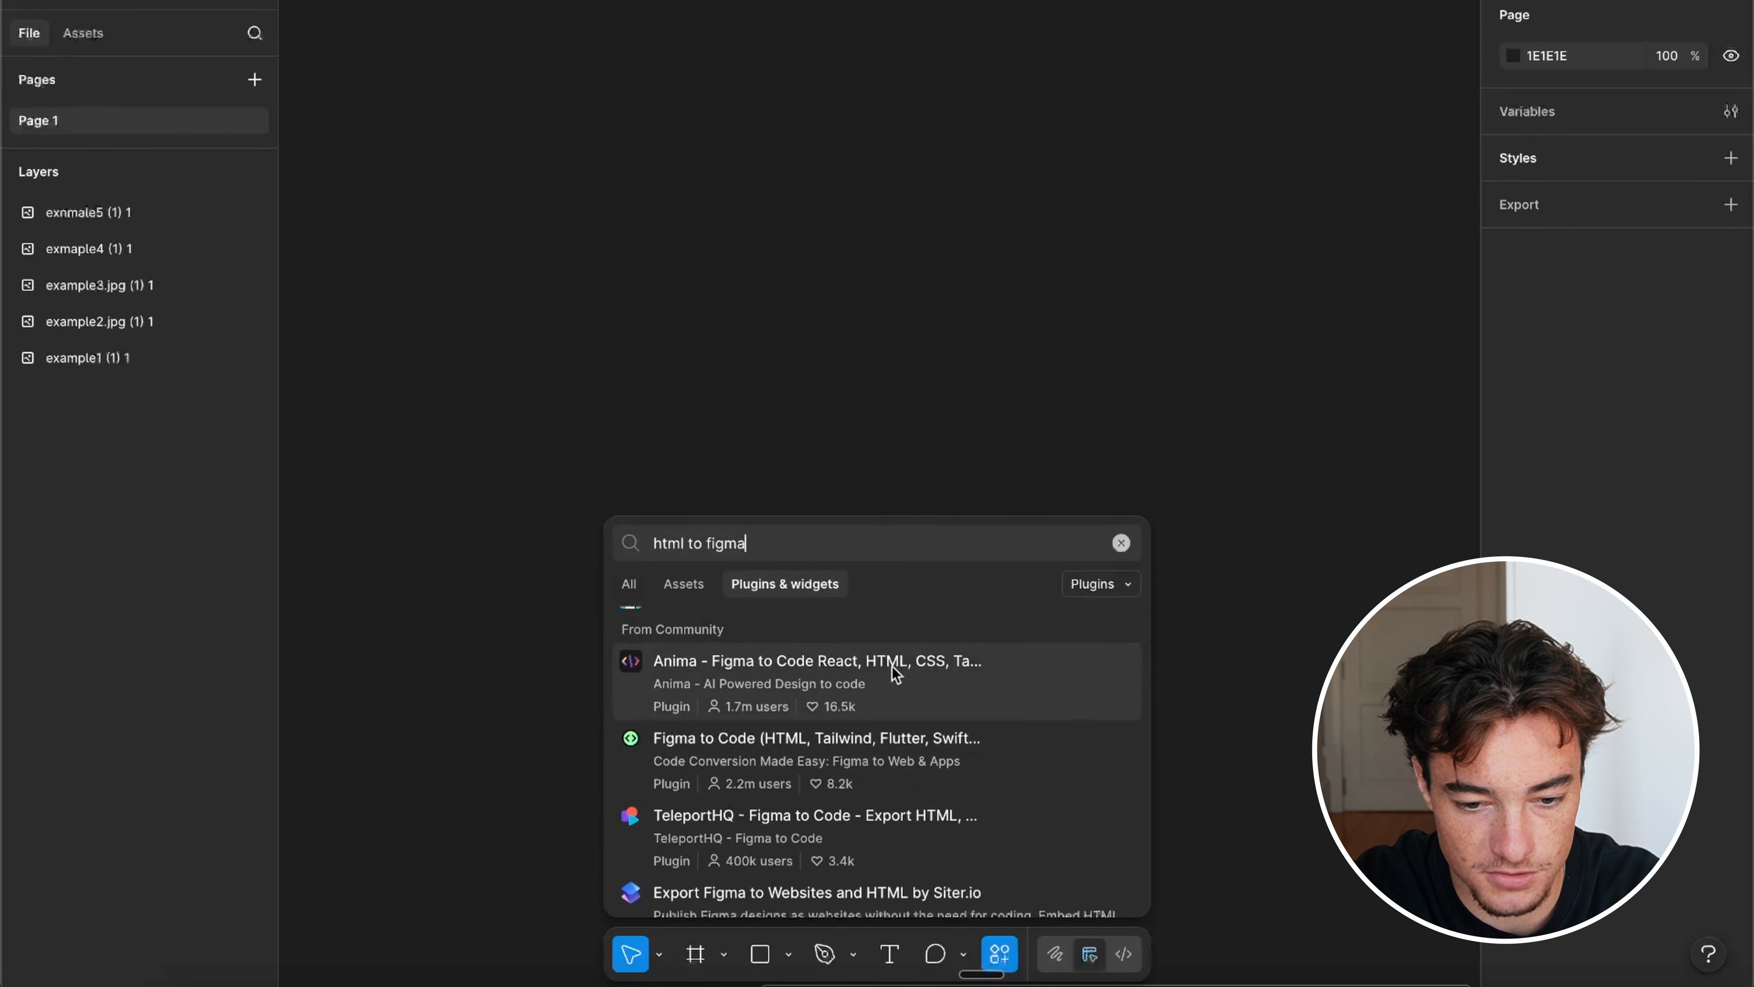
scroll(886, 788, down, 4)
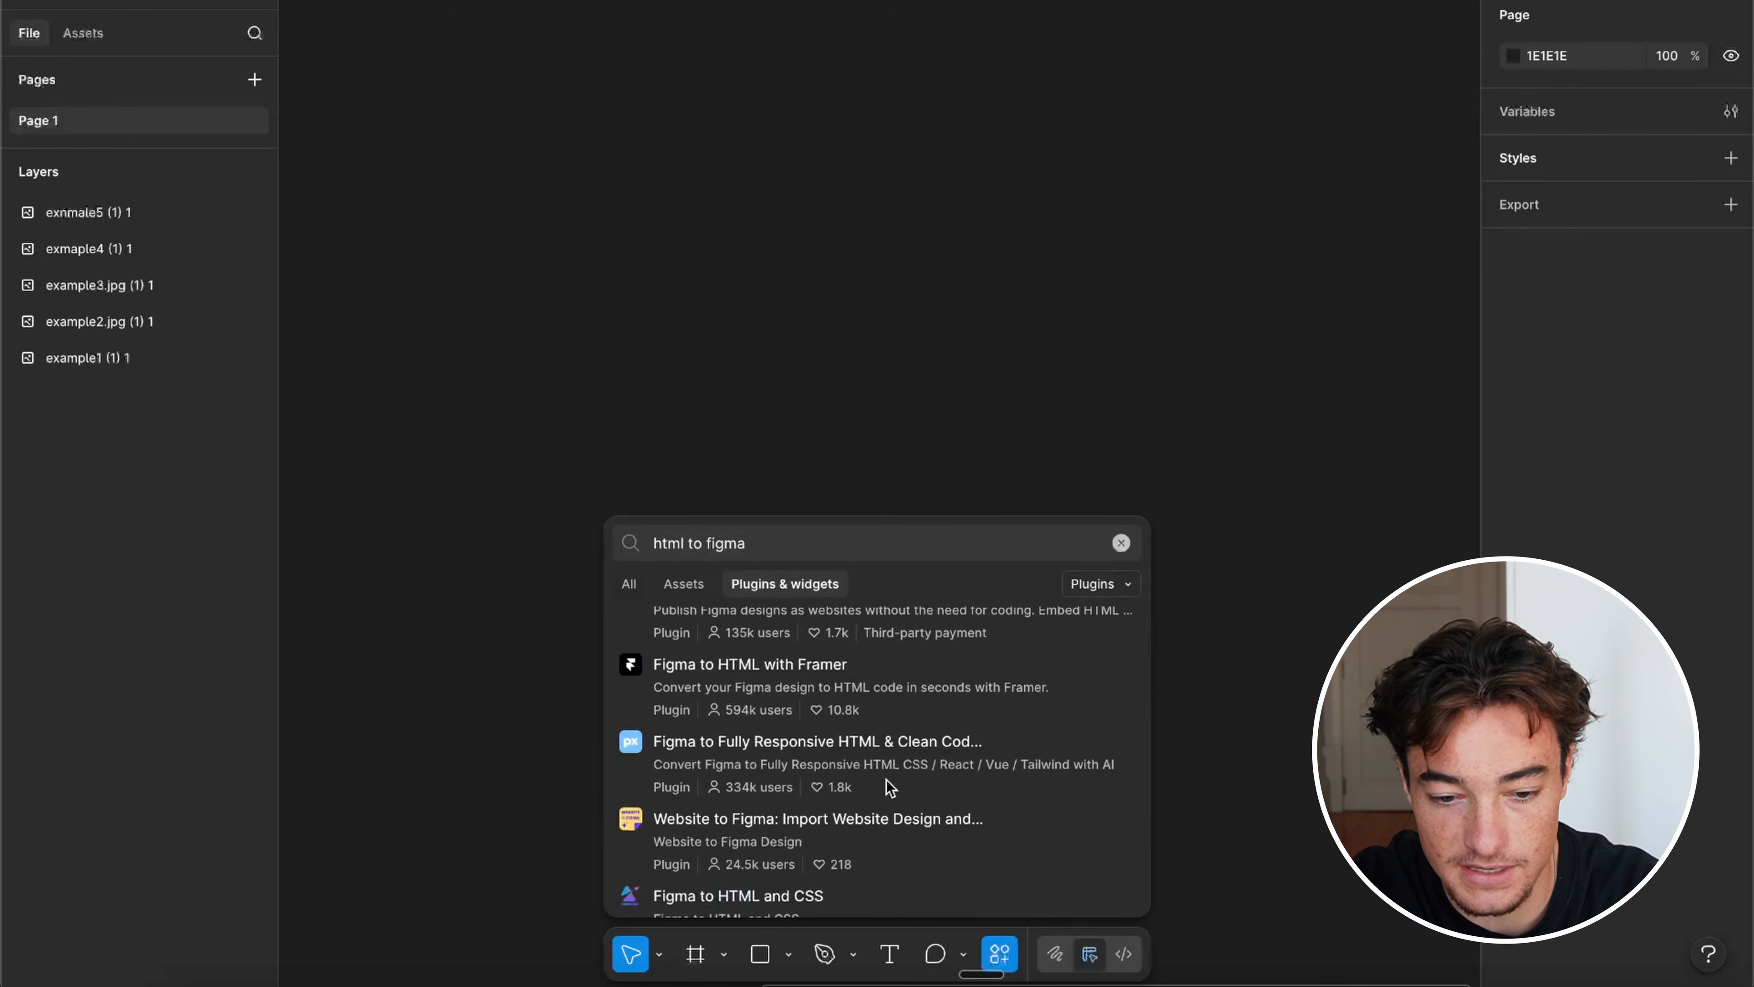
scroll(889, 788, up, 5)
click(629, 584)
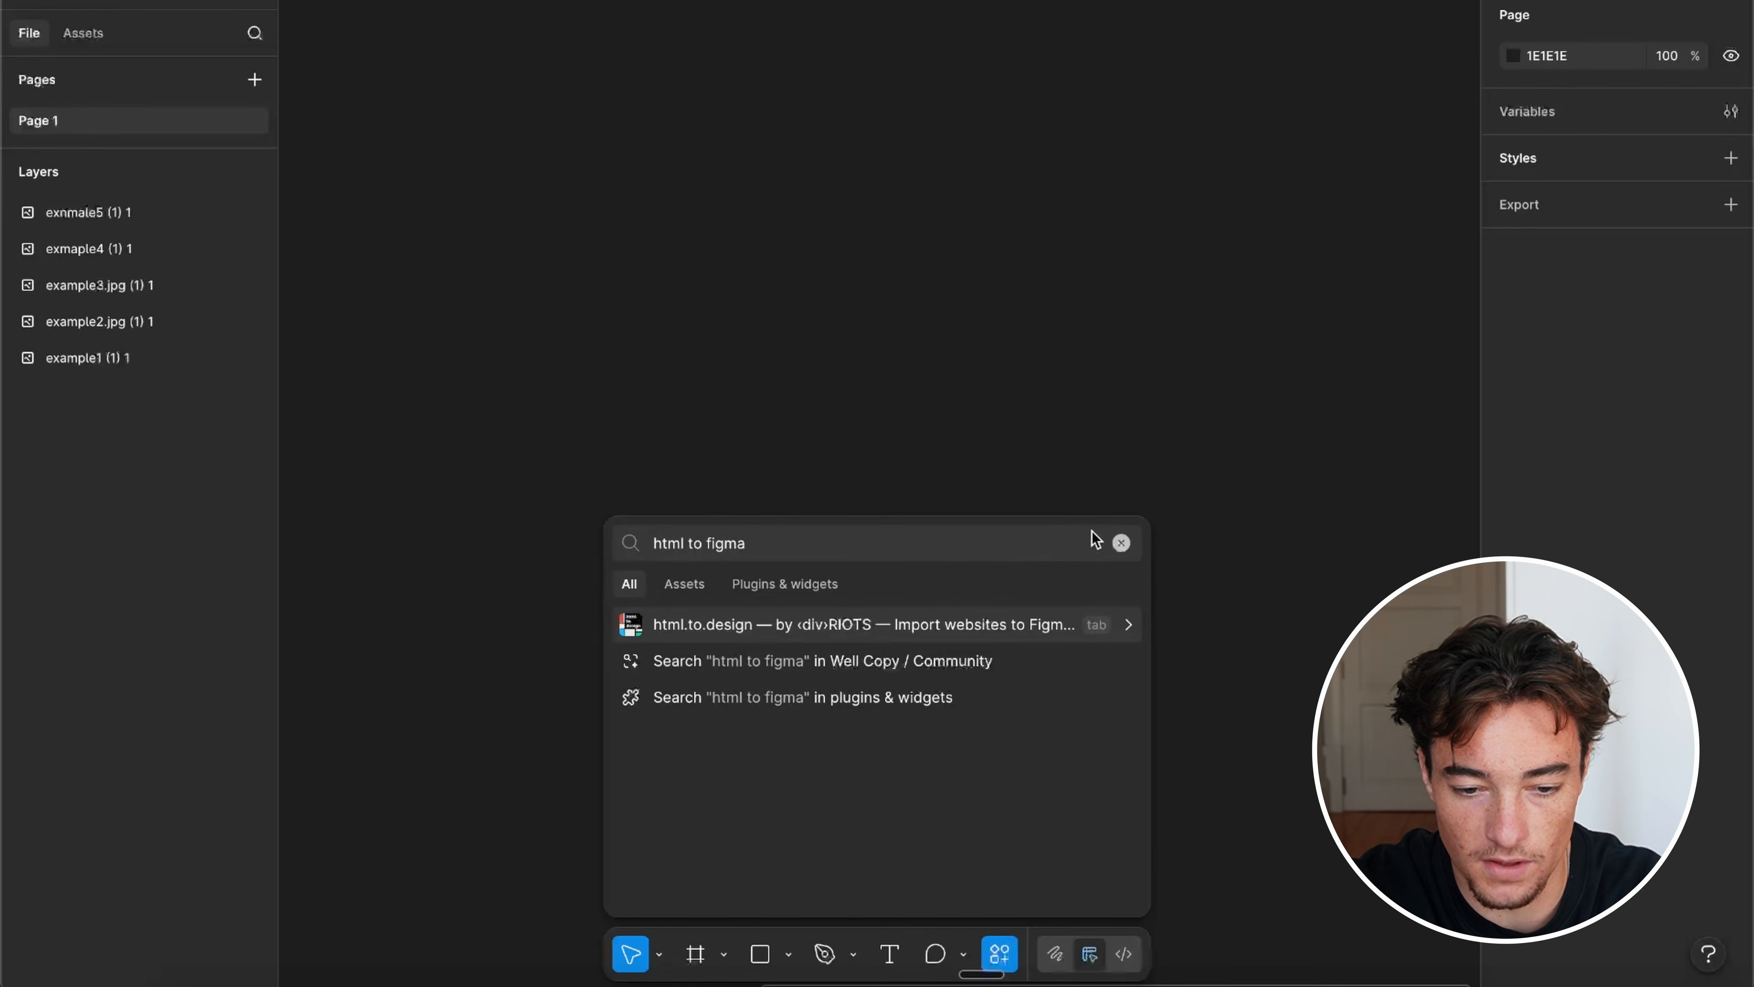
click(1121, 543)
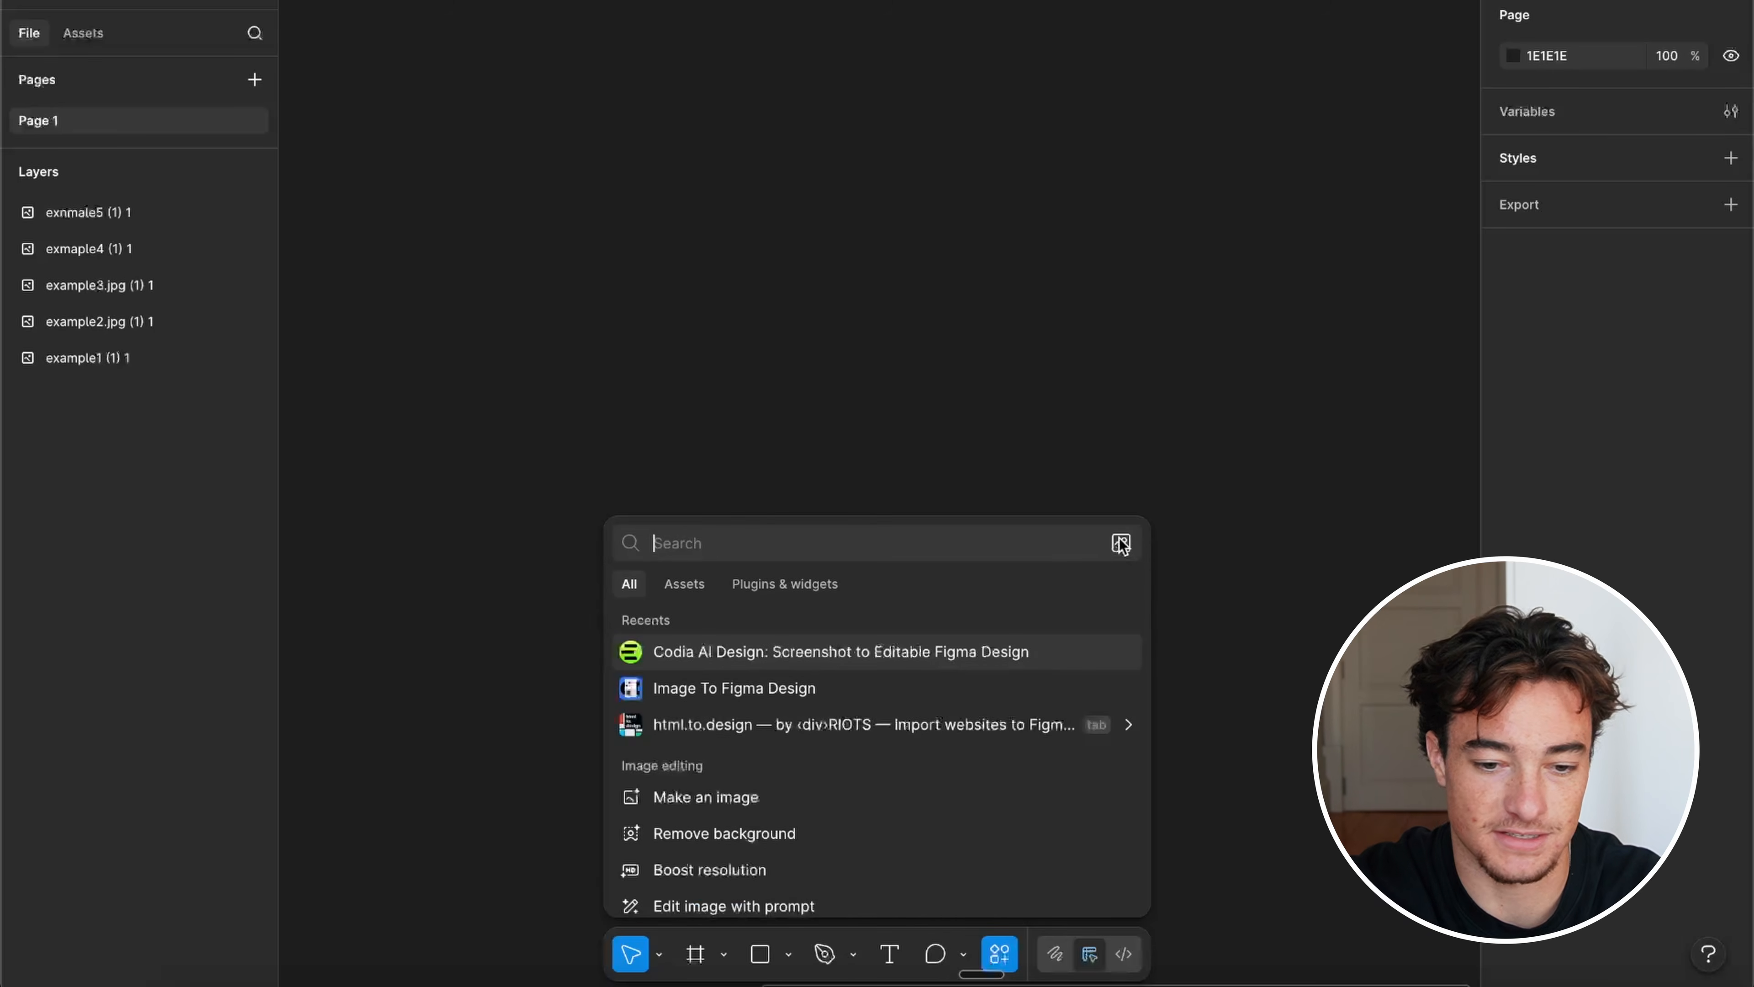
Step: Import the downloaded Science Behind The Smile standalone HTML file through the html.to.design plugin with all import options off, and close the plugin
click(992, 726)
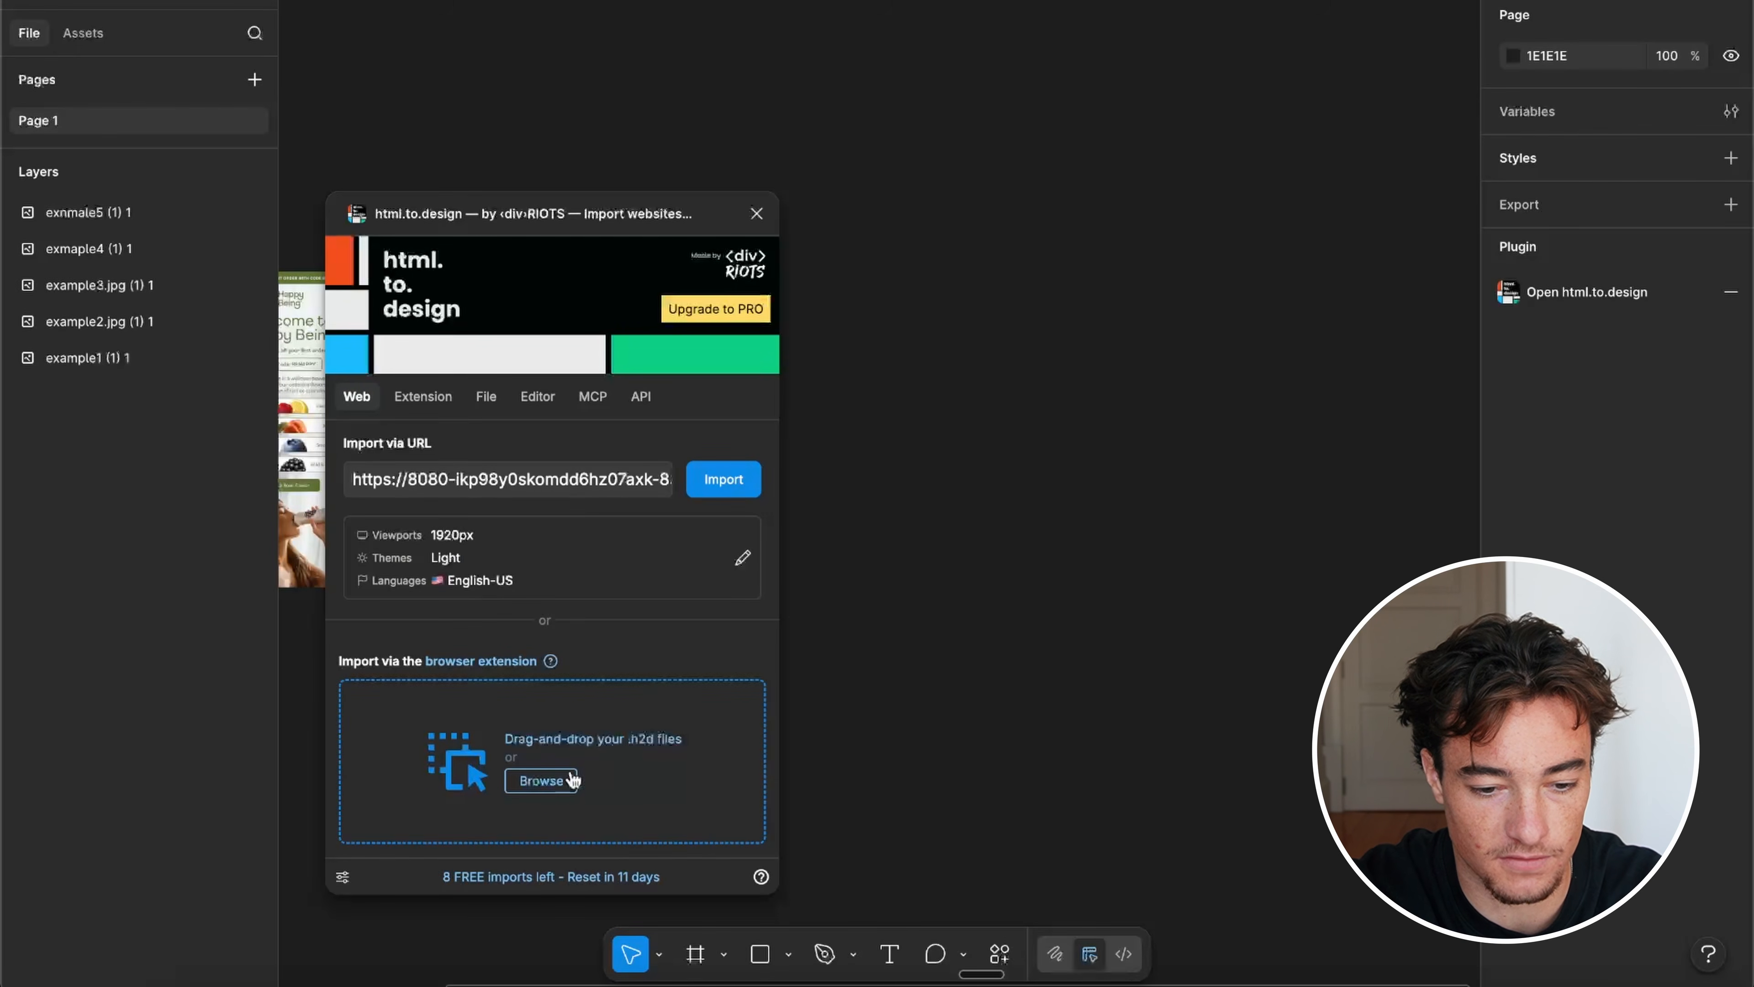
click(540, 780)
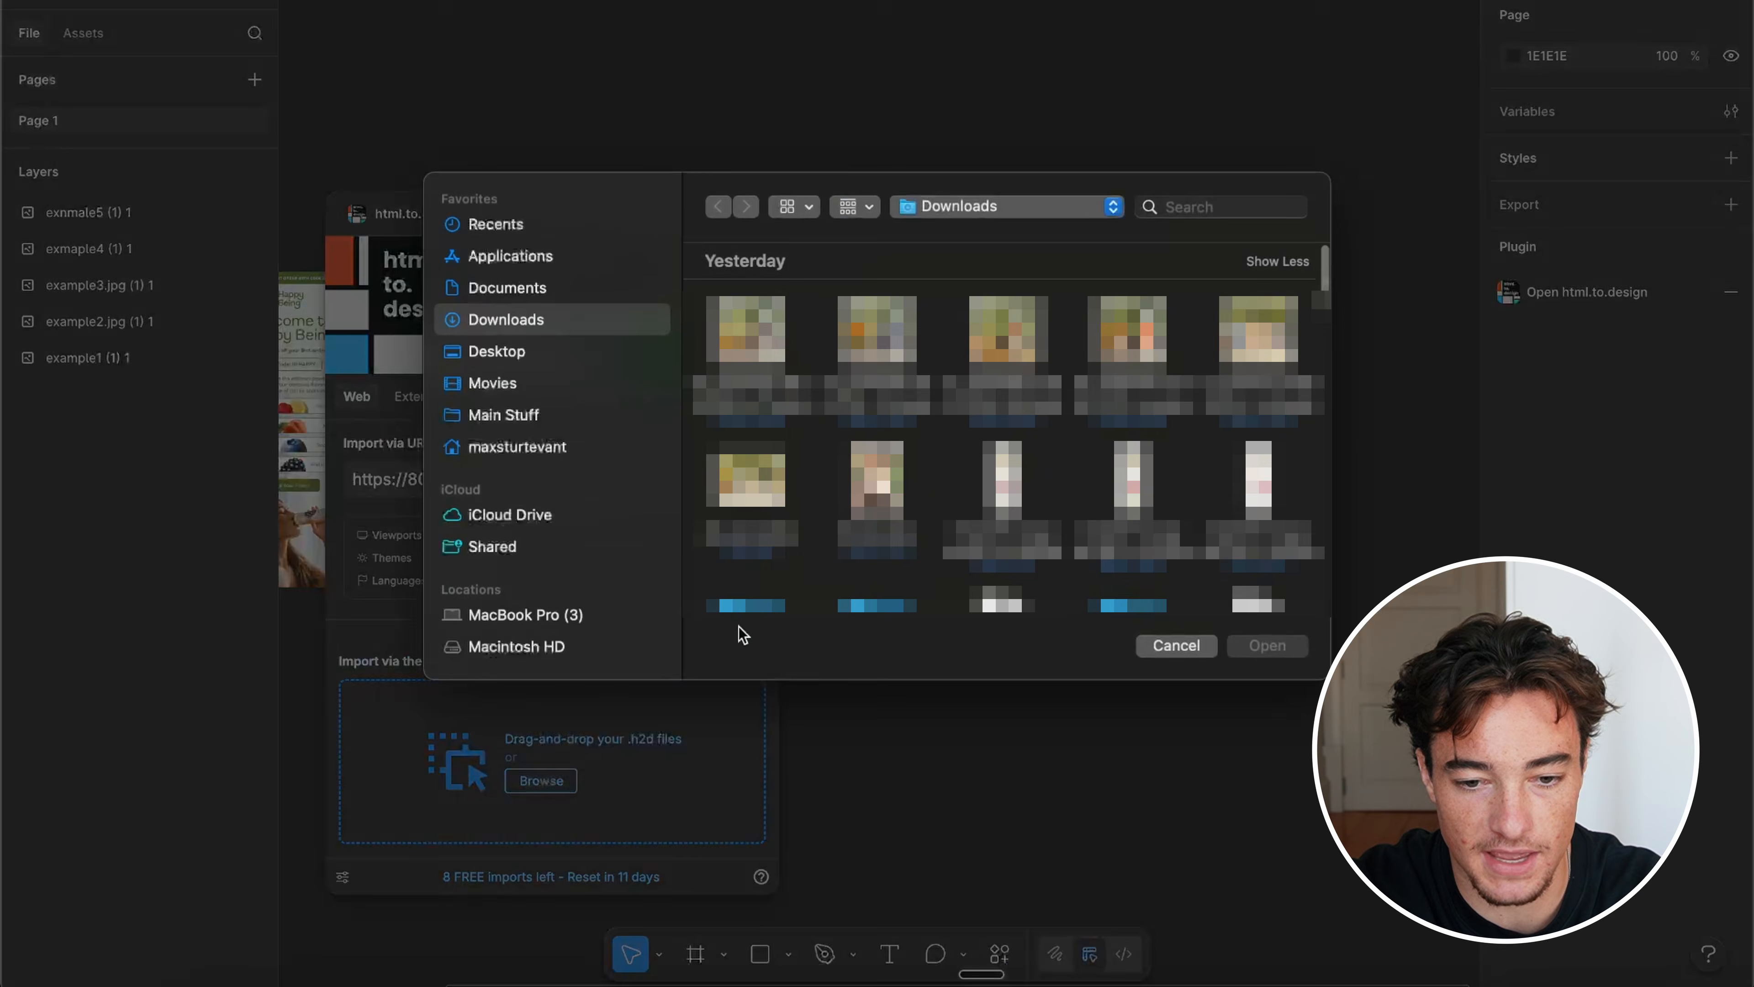
click(1070, 331)
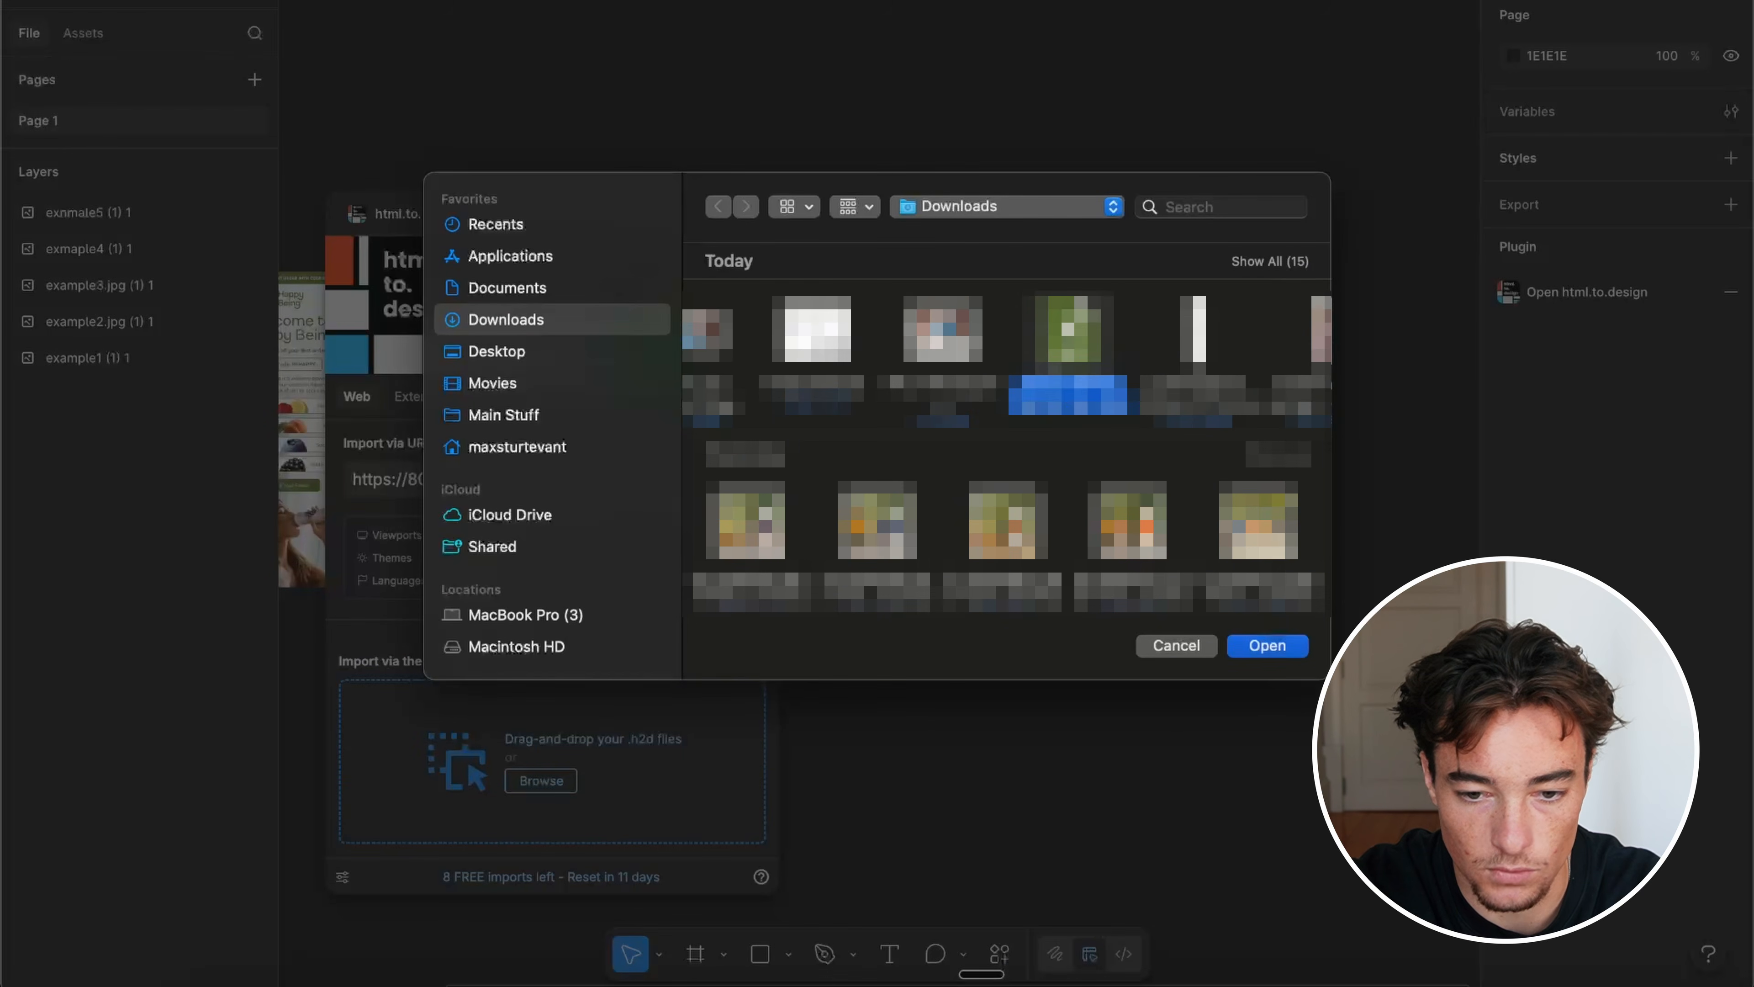
click(1262, 646)
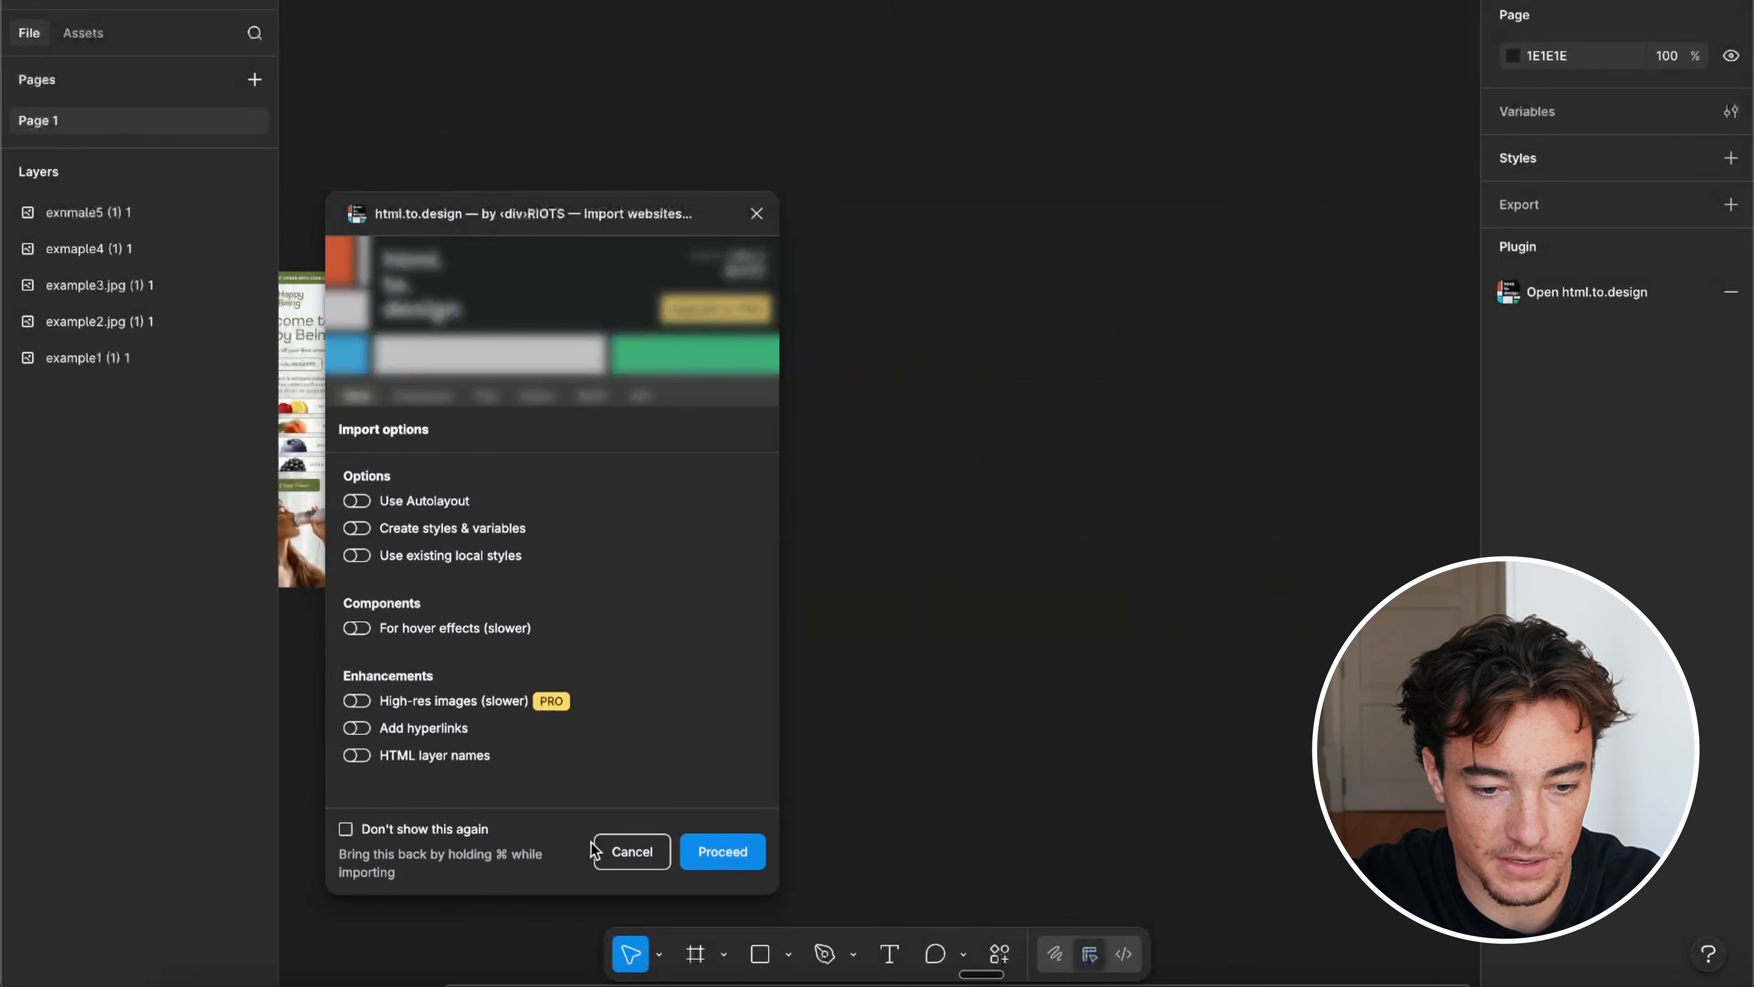
mouse_move(438, 543)
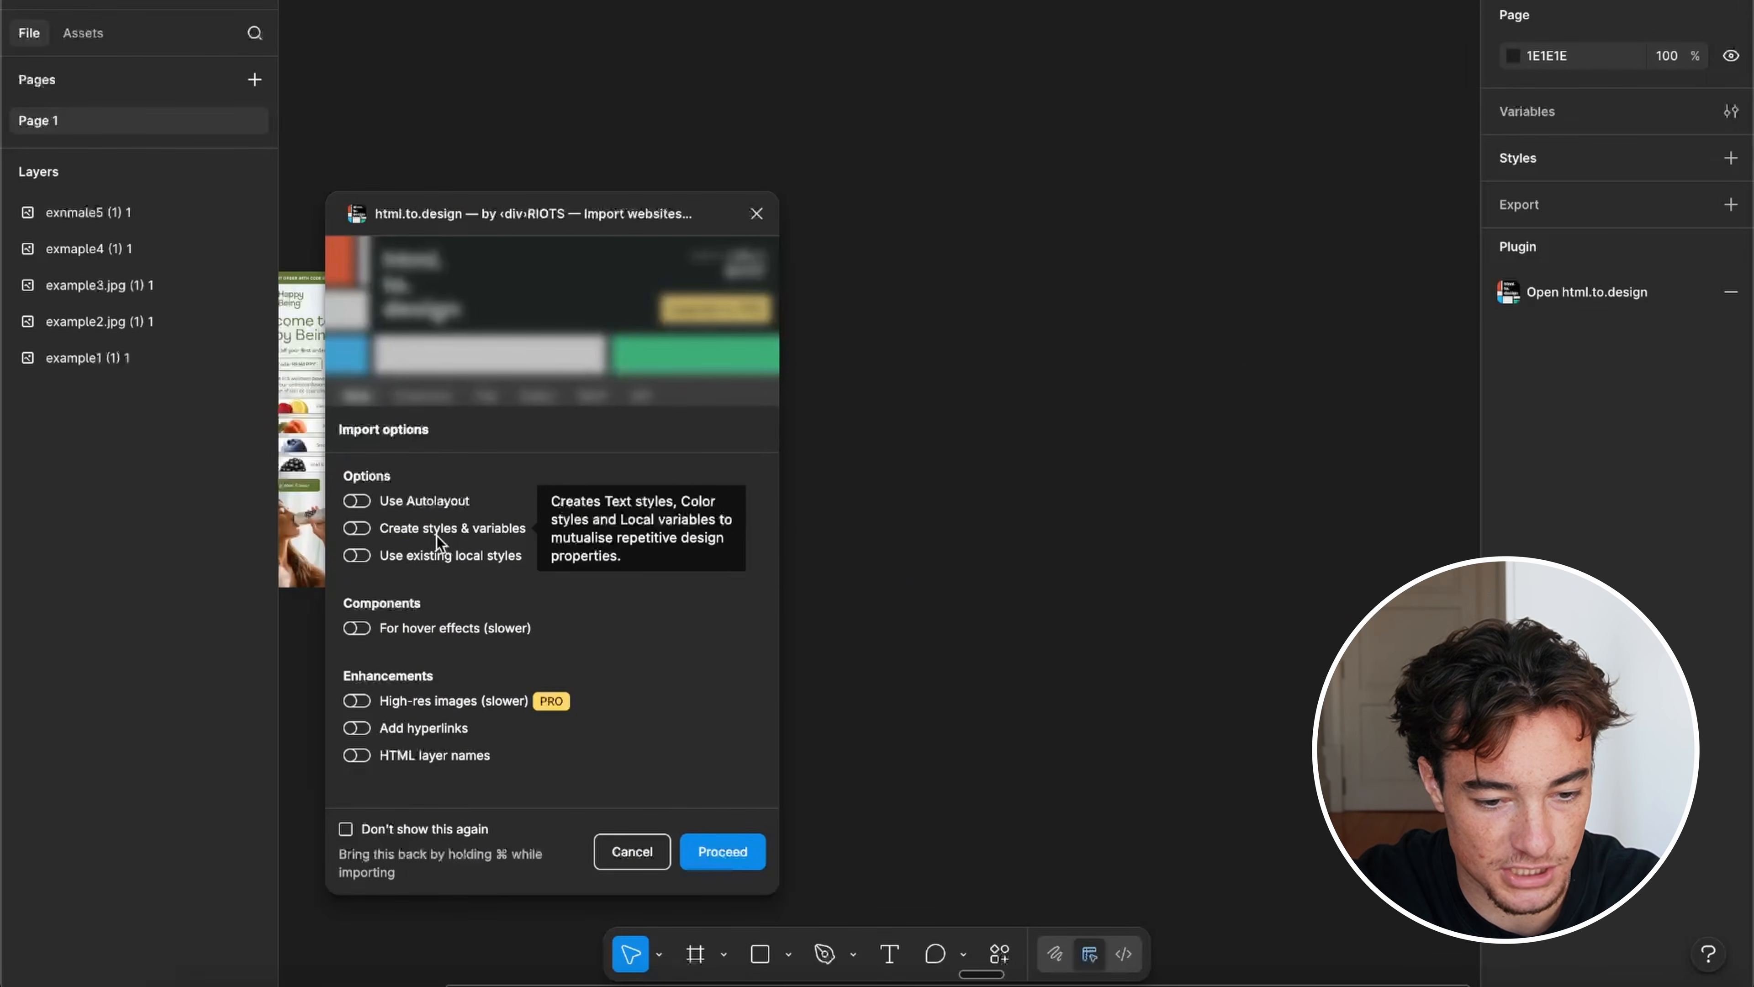
click(723, 852)
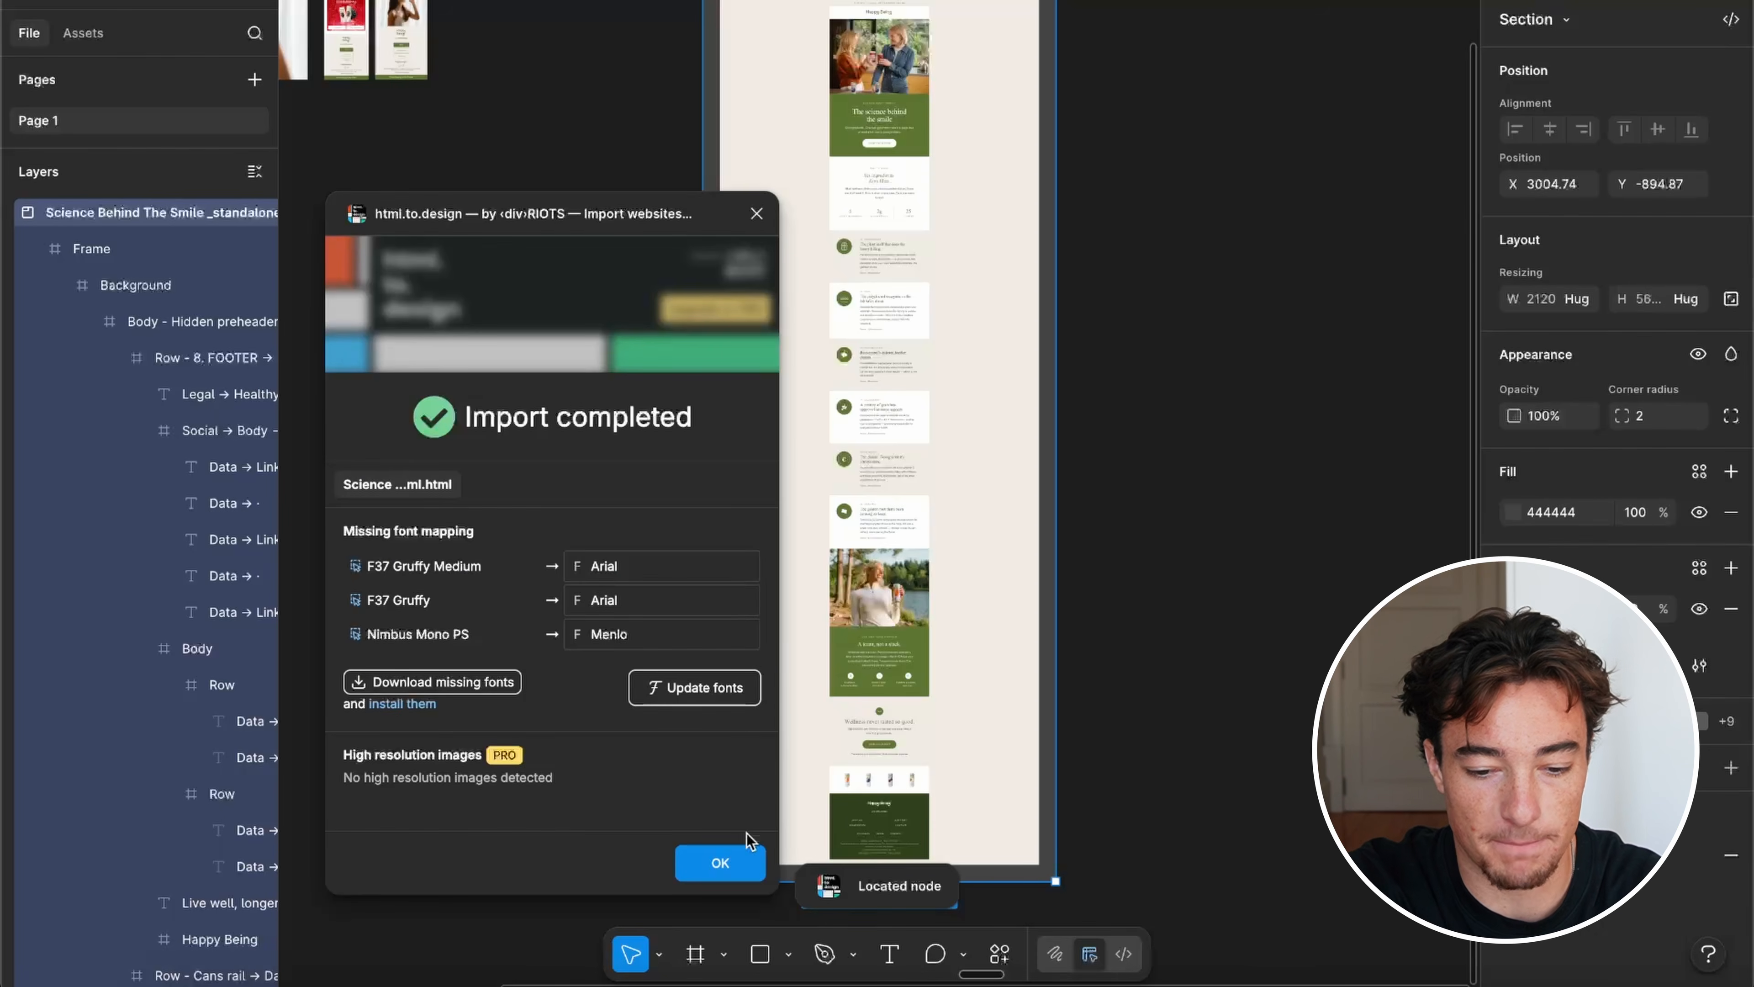
click(715, 860)
click(756, 213)
Step: Inspect the imported email's hero by selecting its layers around the photo of the two friends
scroll(868, 32, up, 6)
double_click(877, 104)
double_click(877, 103)
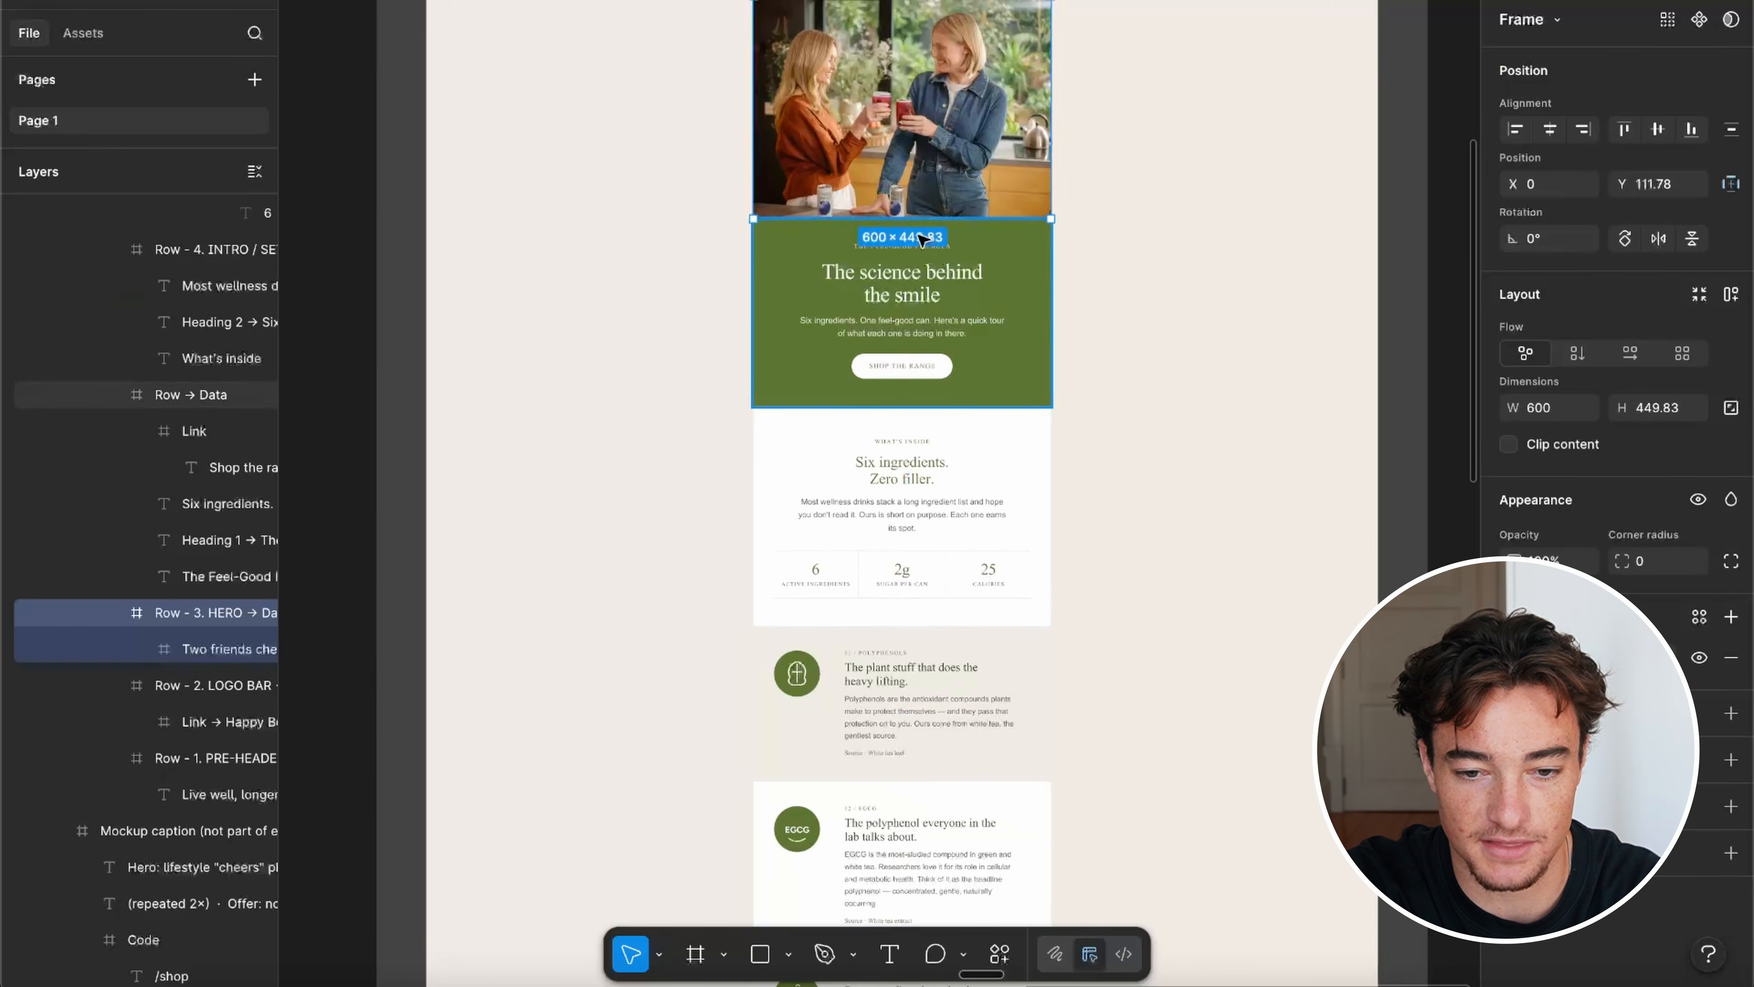
scroll(922, 238, up, 5)
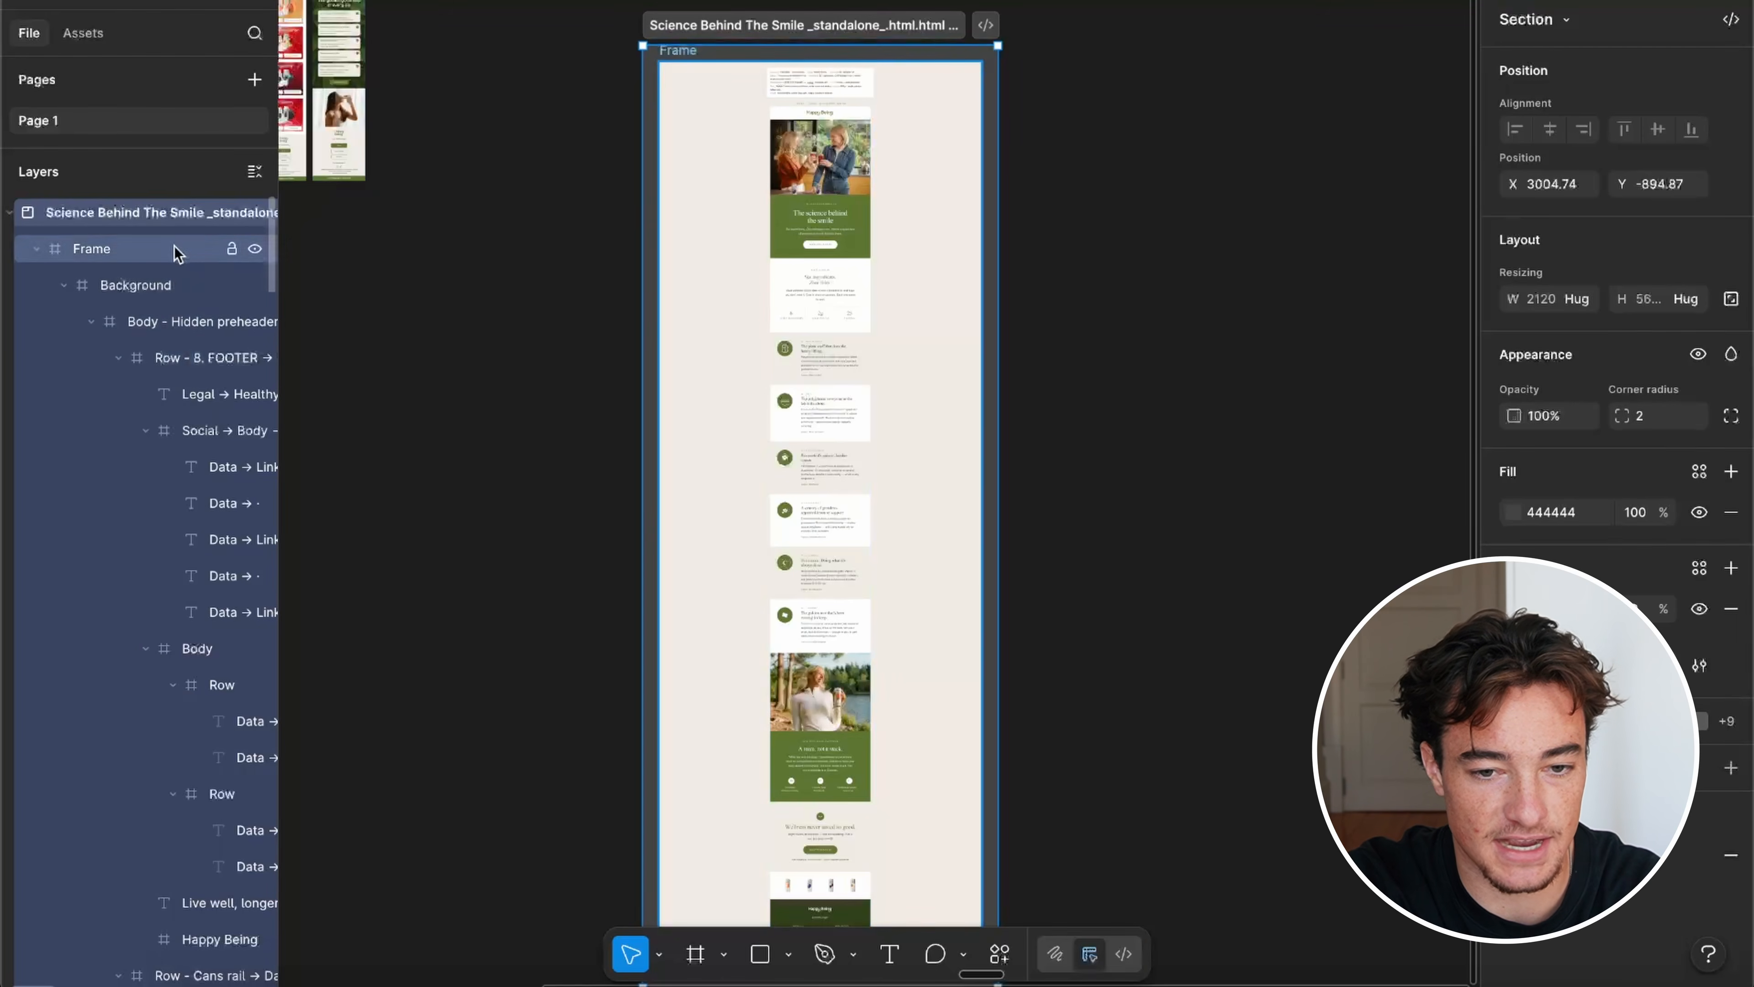
Step: Pull the Frame out of the imported Science Behind The Smile section and delete the leftover section
click(174, 253)
click(138, 212)
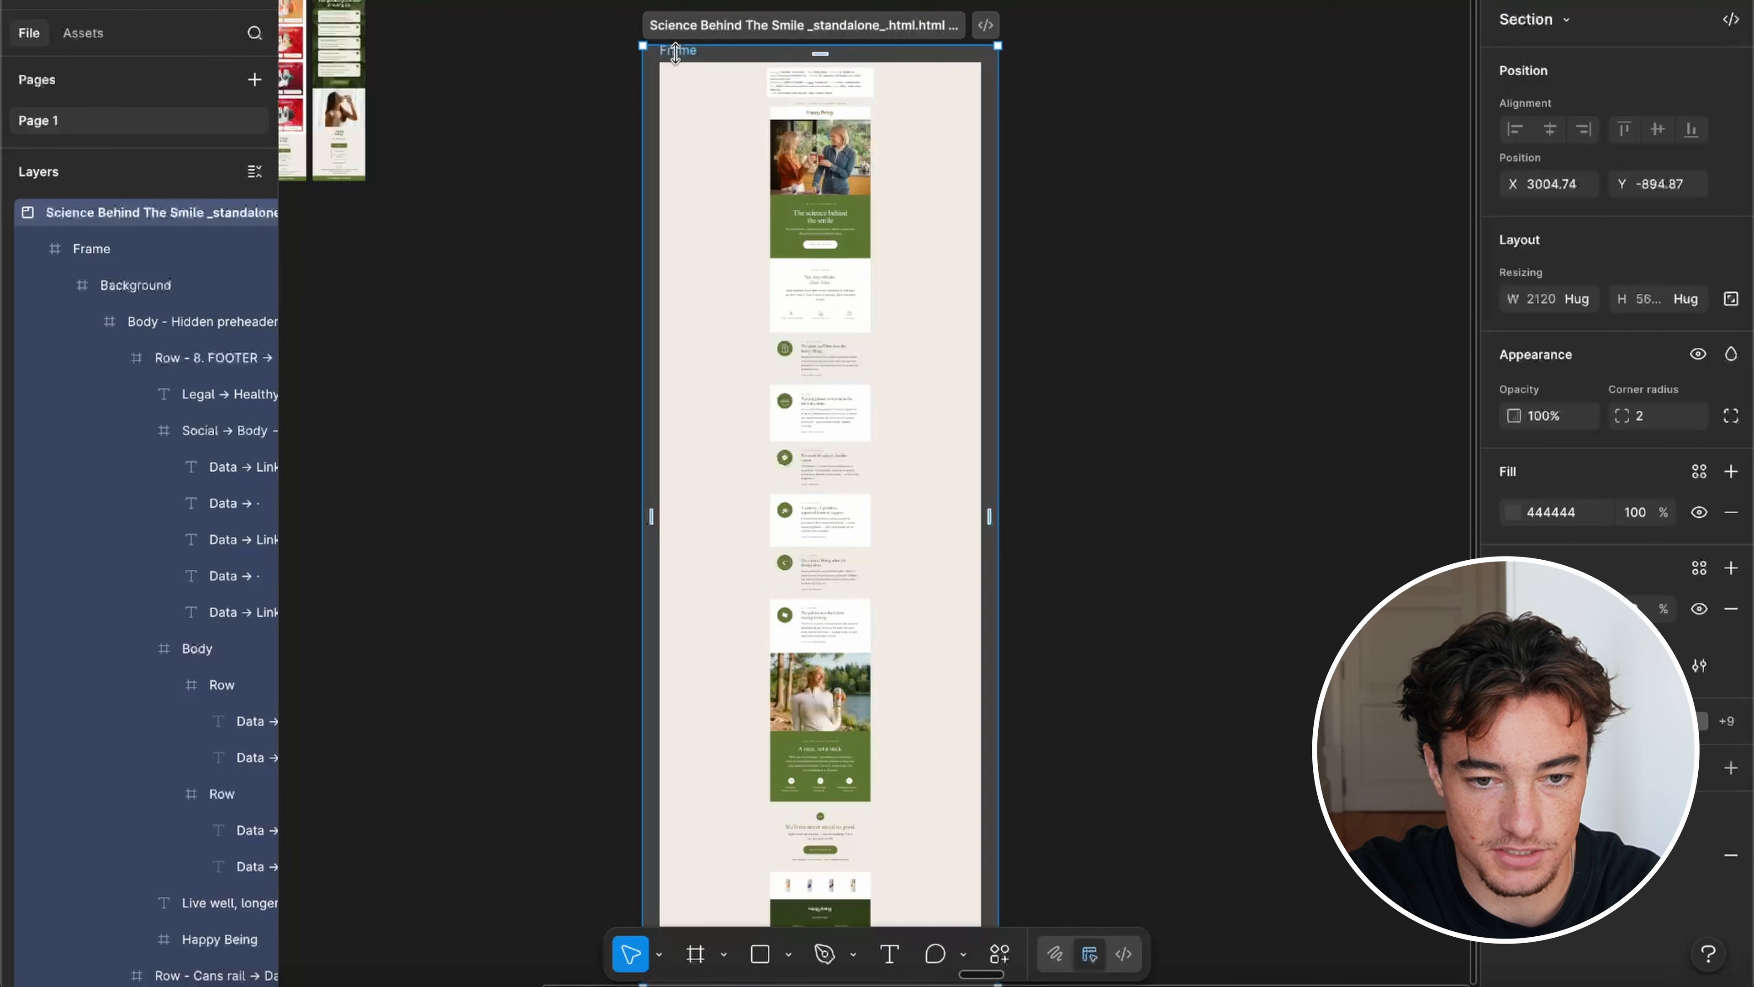
drag(676, 52, 1231, 68)
click(732, 32)
key(Delete)
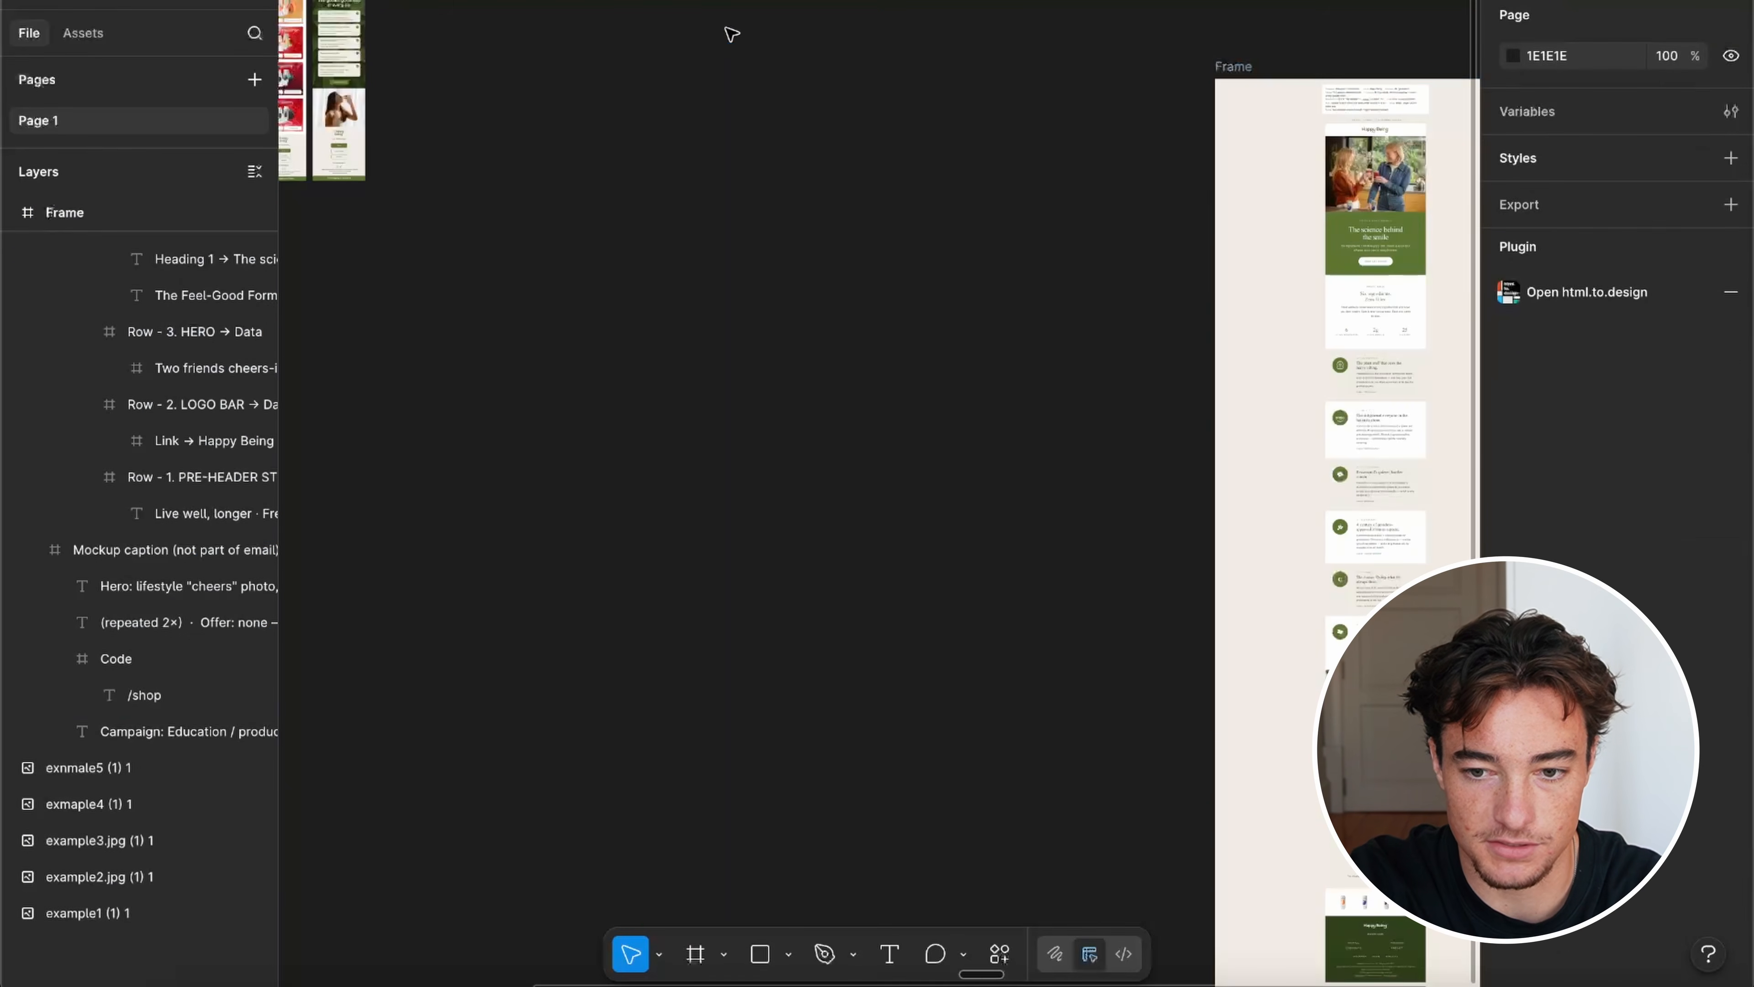
Step: Move the email's Background layer out of the wide Frame onto the open canvas and delete the leftover Frame
scroll(1347, 239, right, 5)
scroll(1347, 239, up, 3)
scroll(982, 210, down, 3)
drag(974, 211, 531, 253)
scroll(601, 249, up, 5)
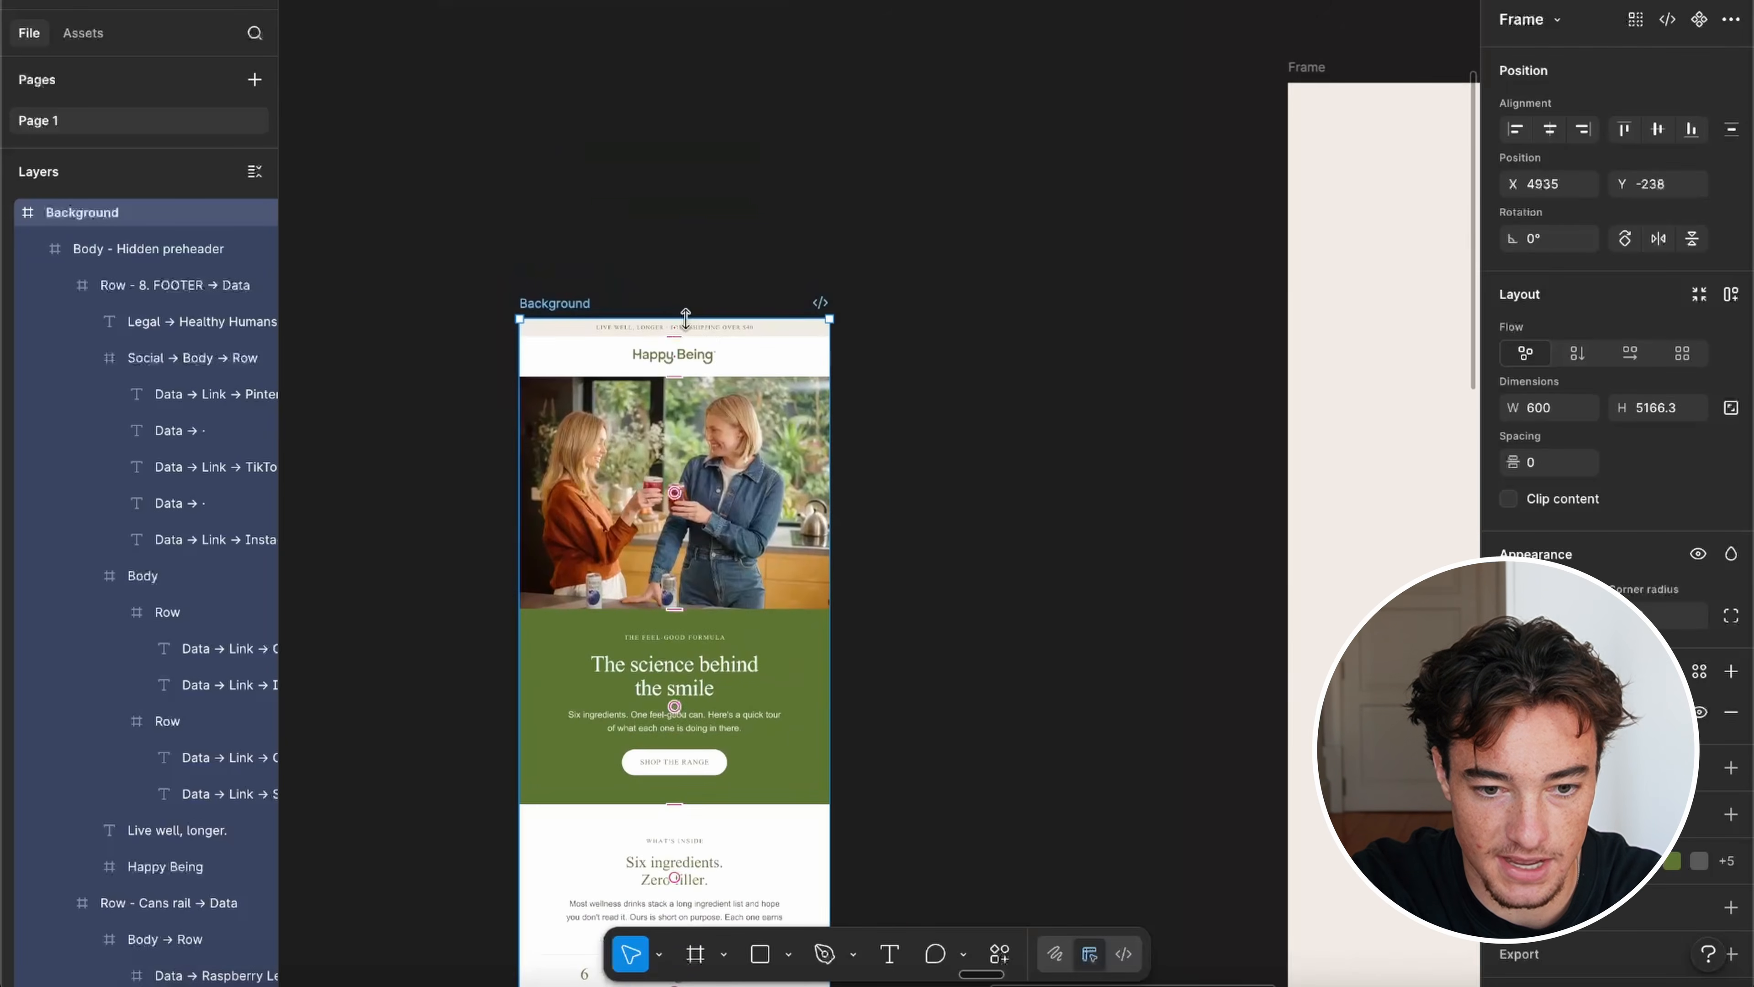
scroll(686, 318, up, 2)
scroll(686, 314, down, 5)
scroll(909, 290, up, 5)
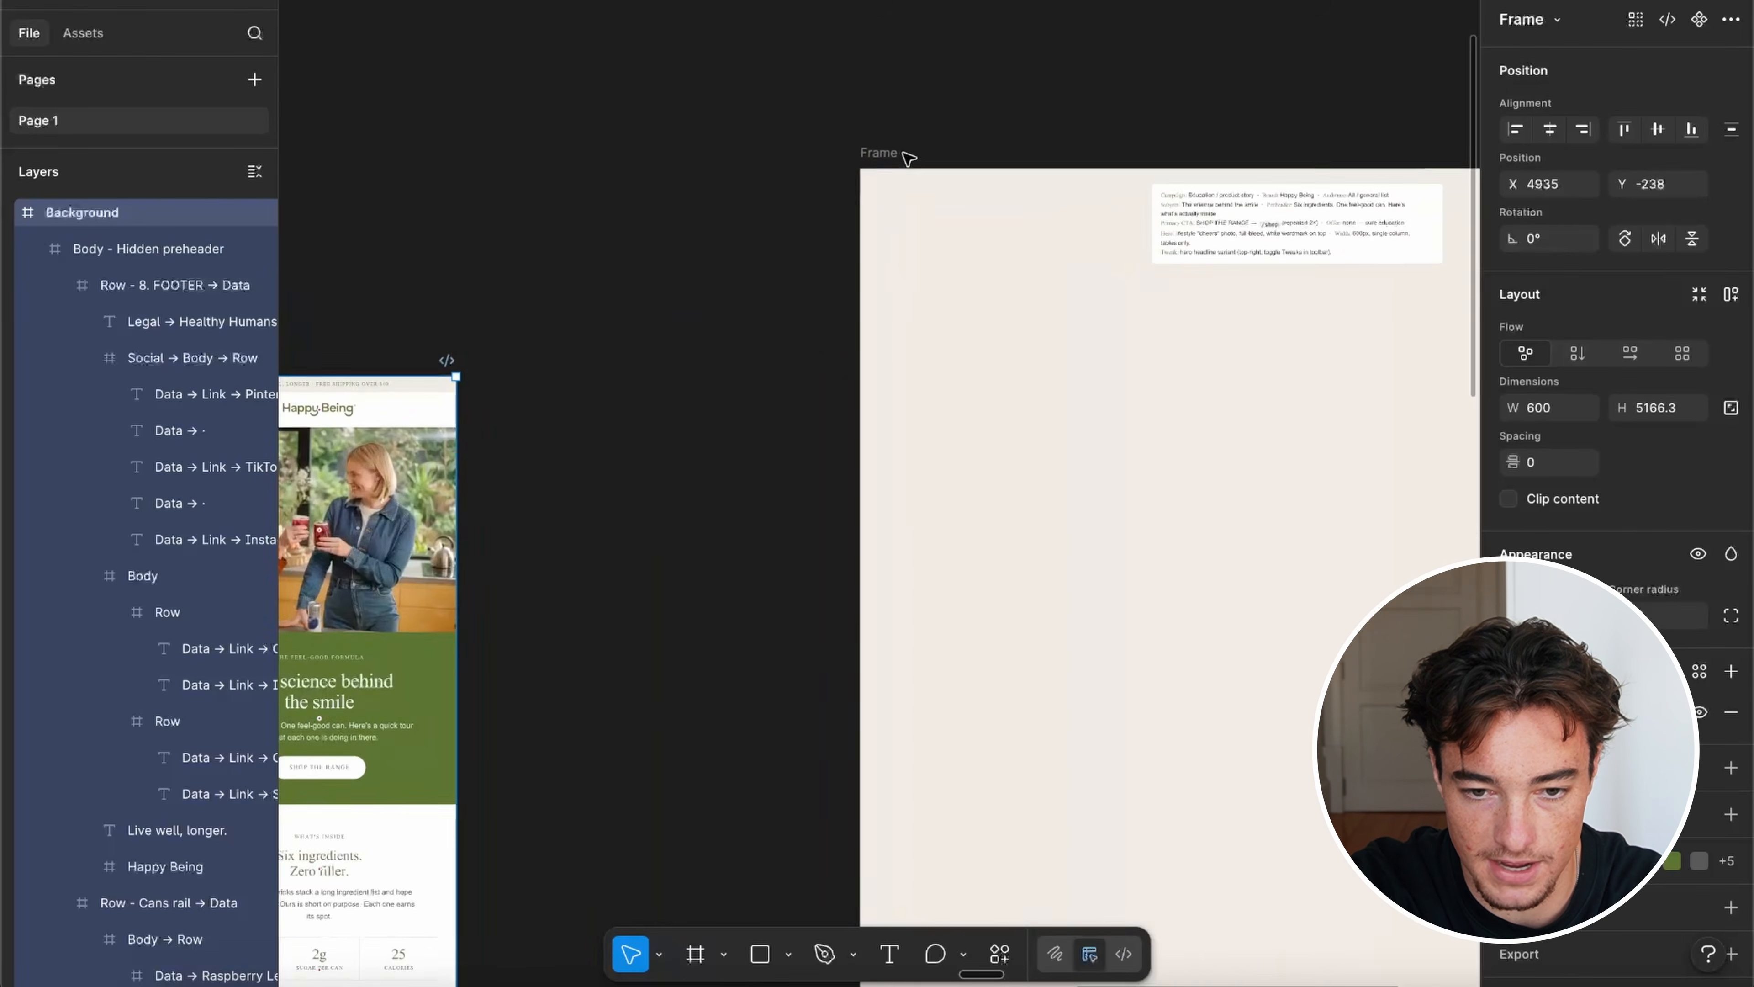
click(877, 157)
key(Delete)
Step: Check that the body paragraph under "The plant stuff that does the heavy lifting." can be selected as its own text layer
scroll(846, 400, up, 3)
scroll(892, 390, up, 3)
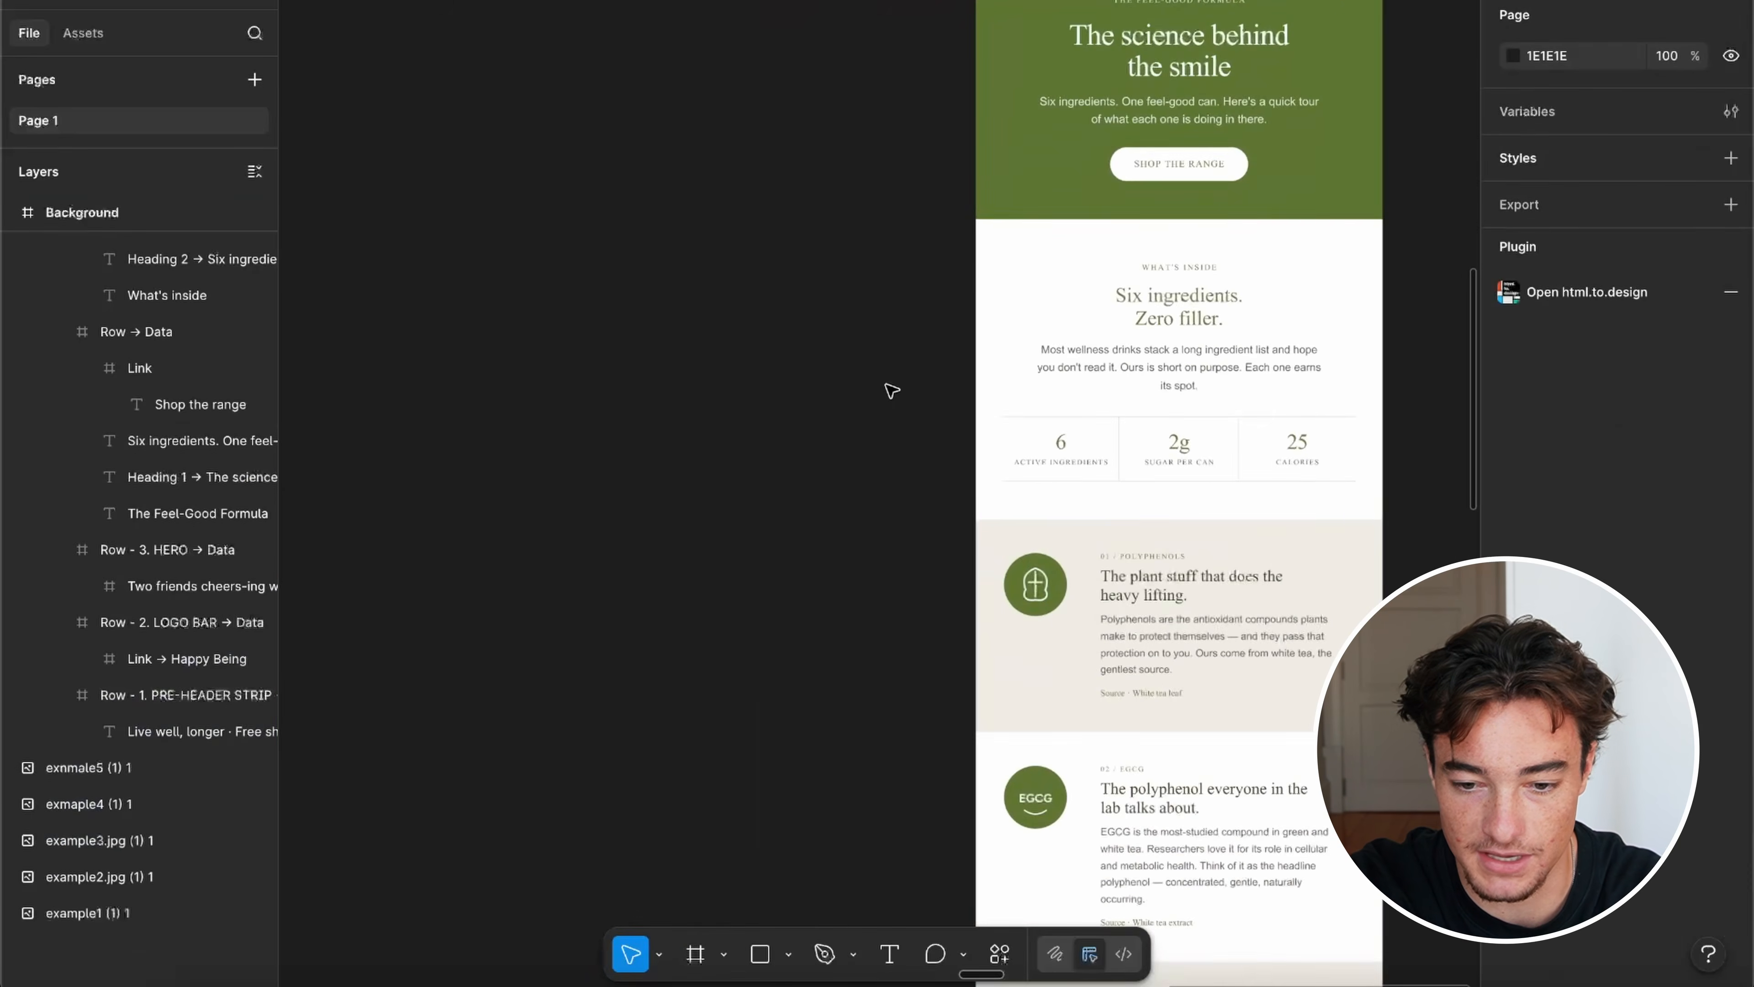
scroll(967, 460, down, 5)
scroll(969, 497, up, 5)
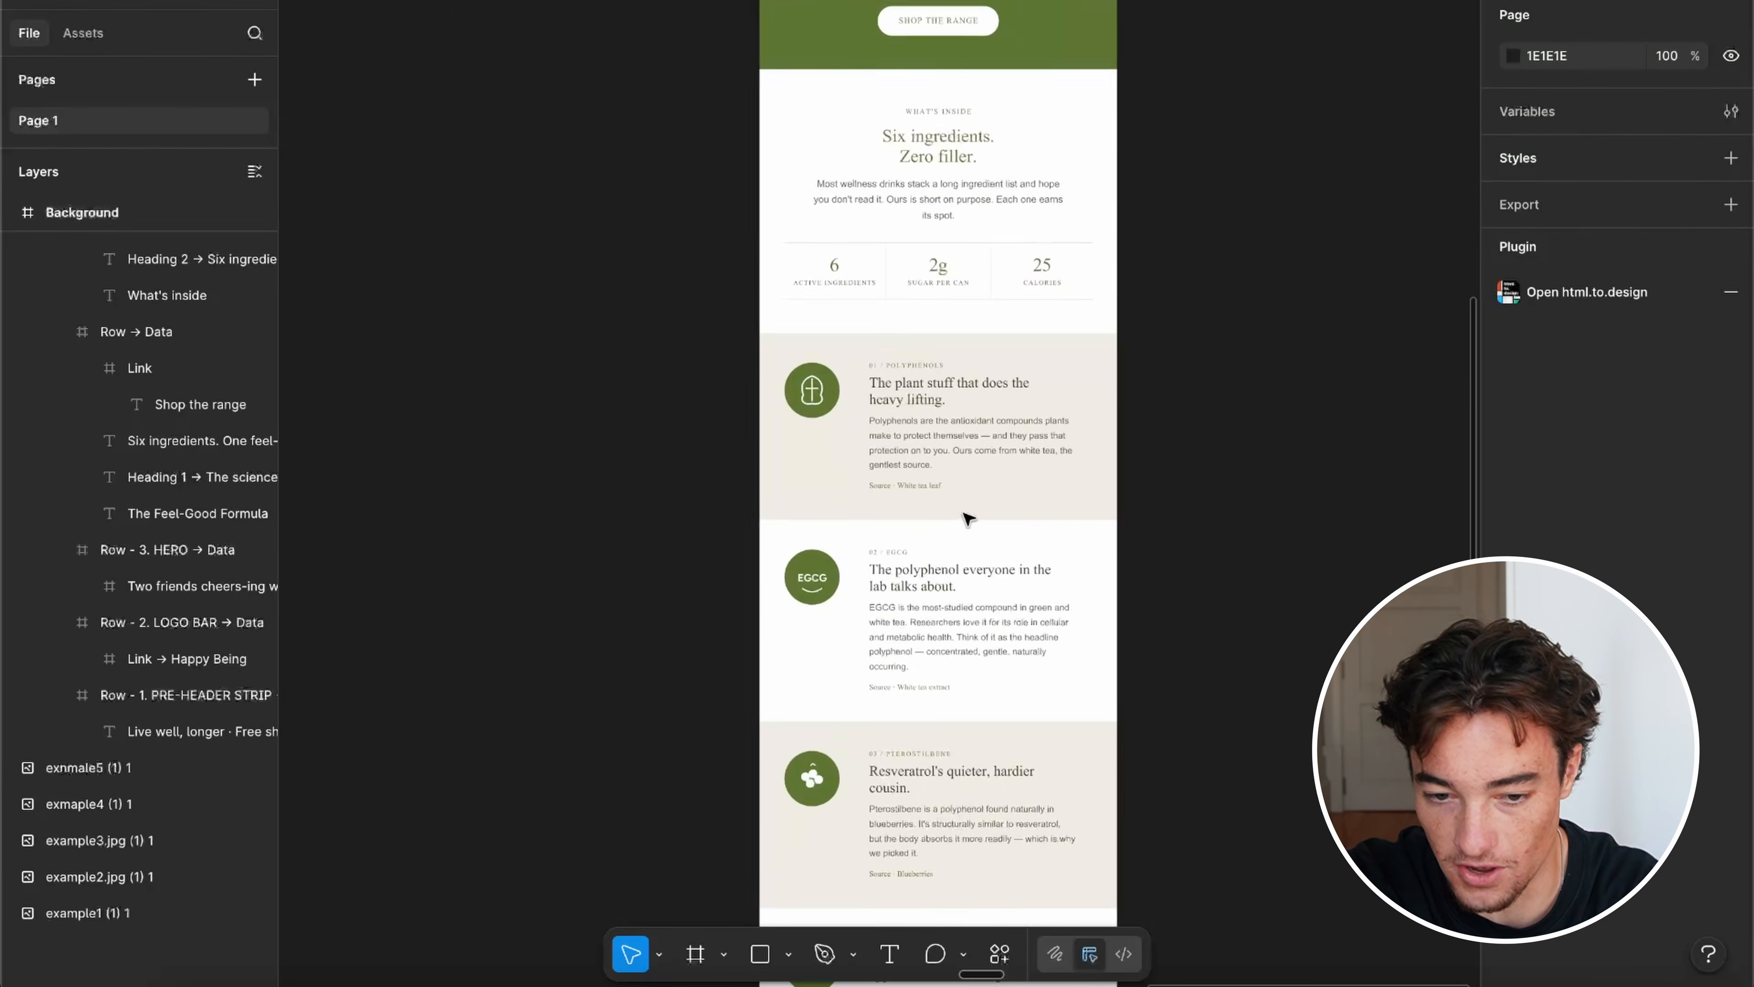
scroll(963, 515, right, 2)
click(821, 420)
double_click(821, 420)
double_click(821, 420)
double_click(820, 419)
double_click(820, 419)
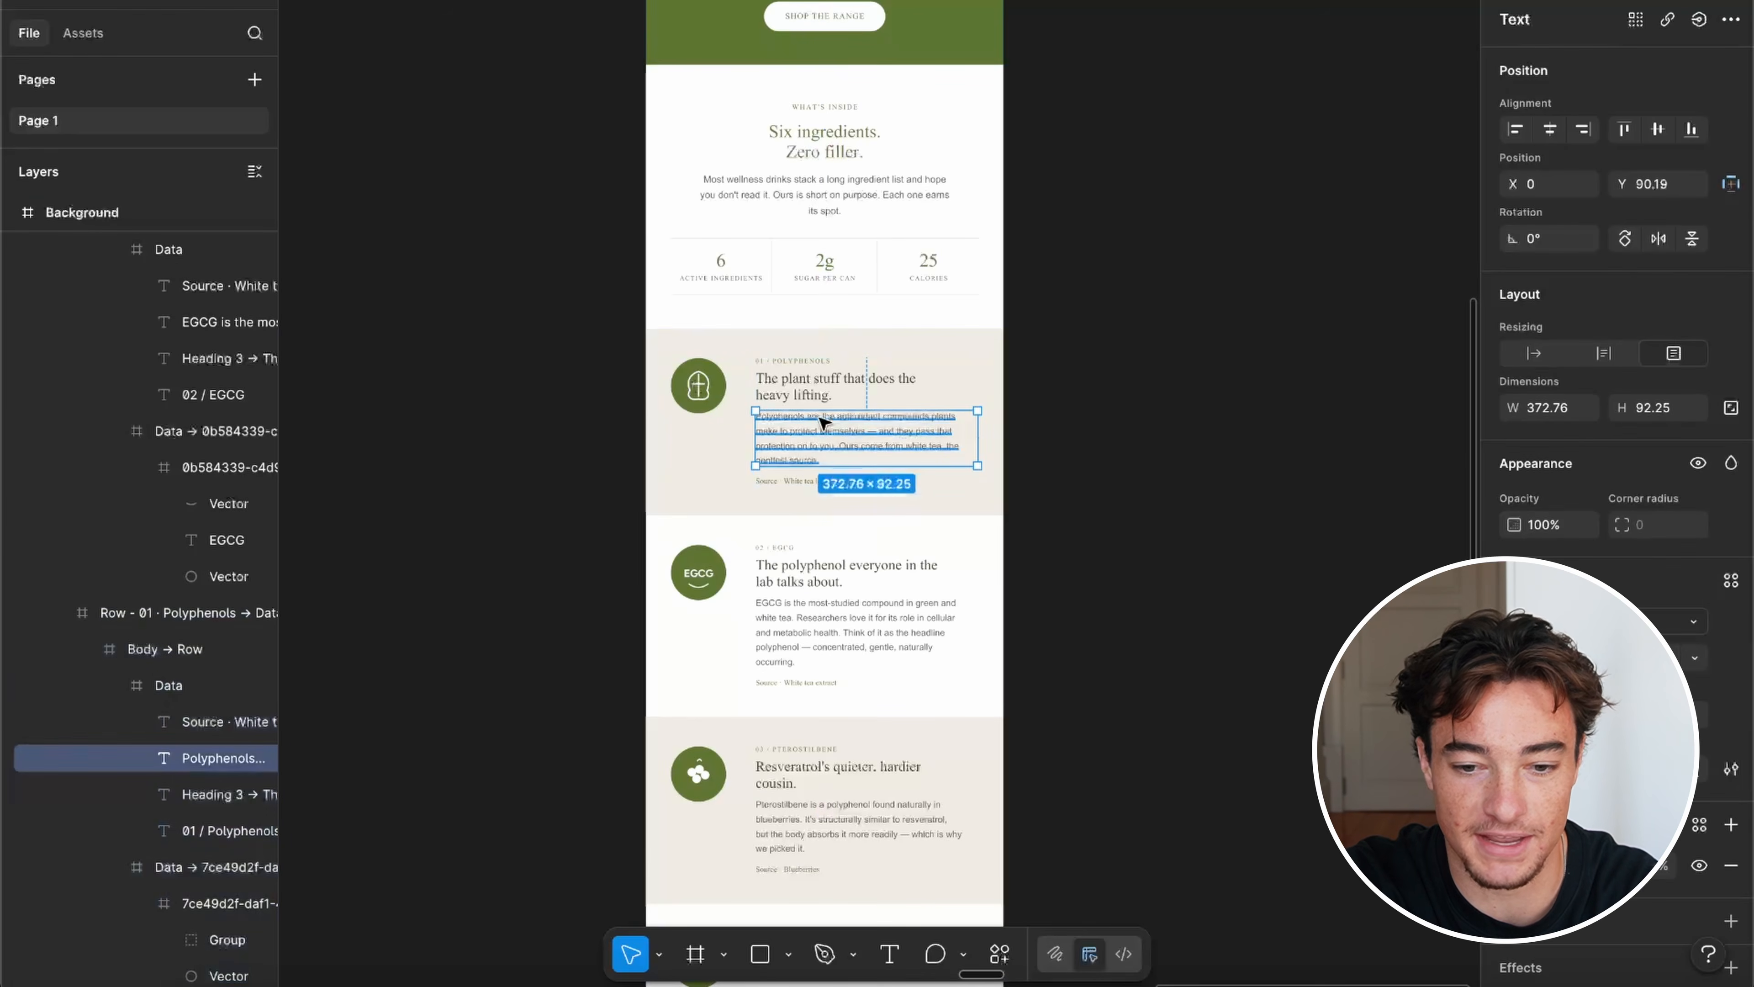
Step: Set the font of the hero heading "The science behind the smile" to F37 Gruffy and open its font weight options
scroll(824, 422, up, 5)
scroll(824, 422, right, 1)
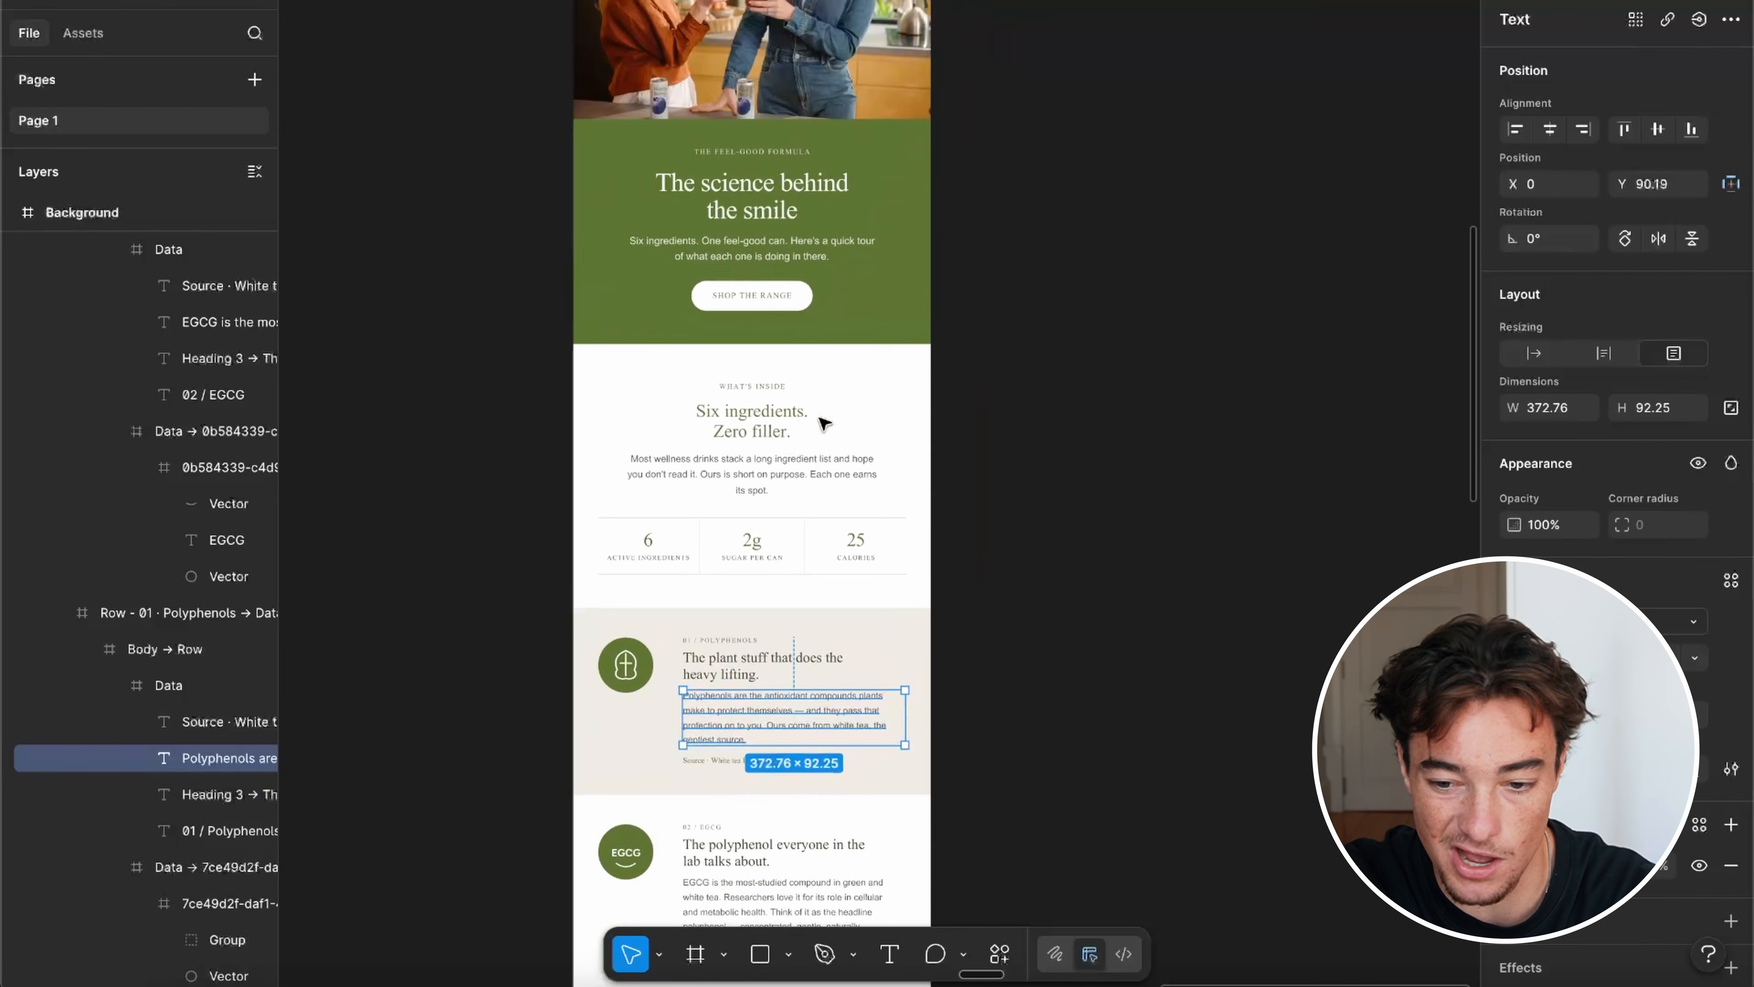
scroll(824, 423, up, 1)
scroll(824, 423, right, 1)
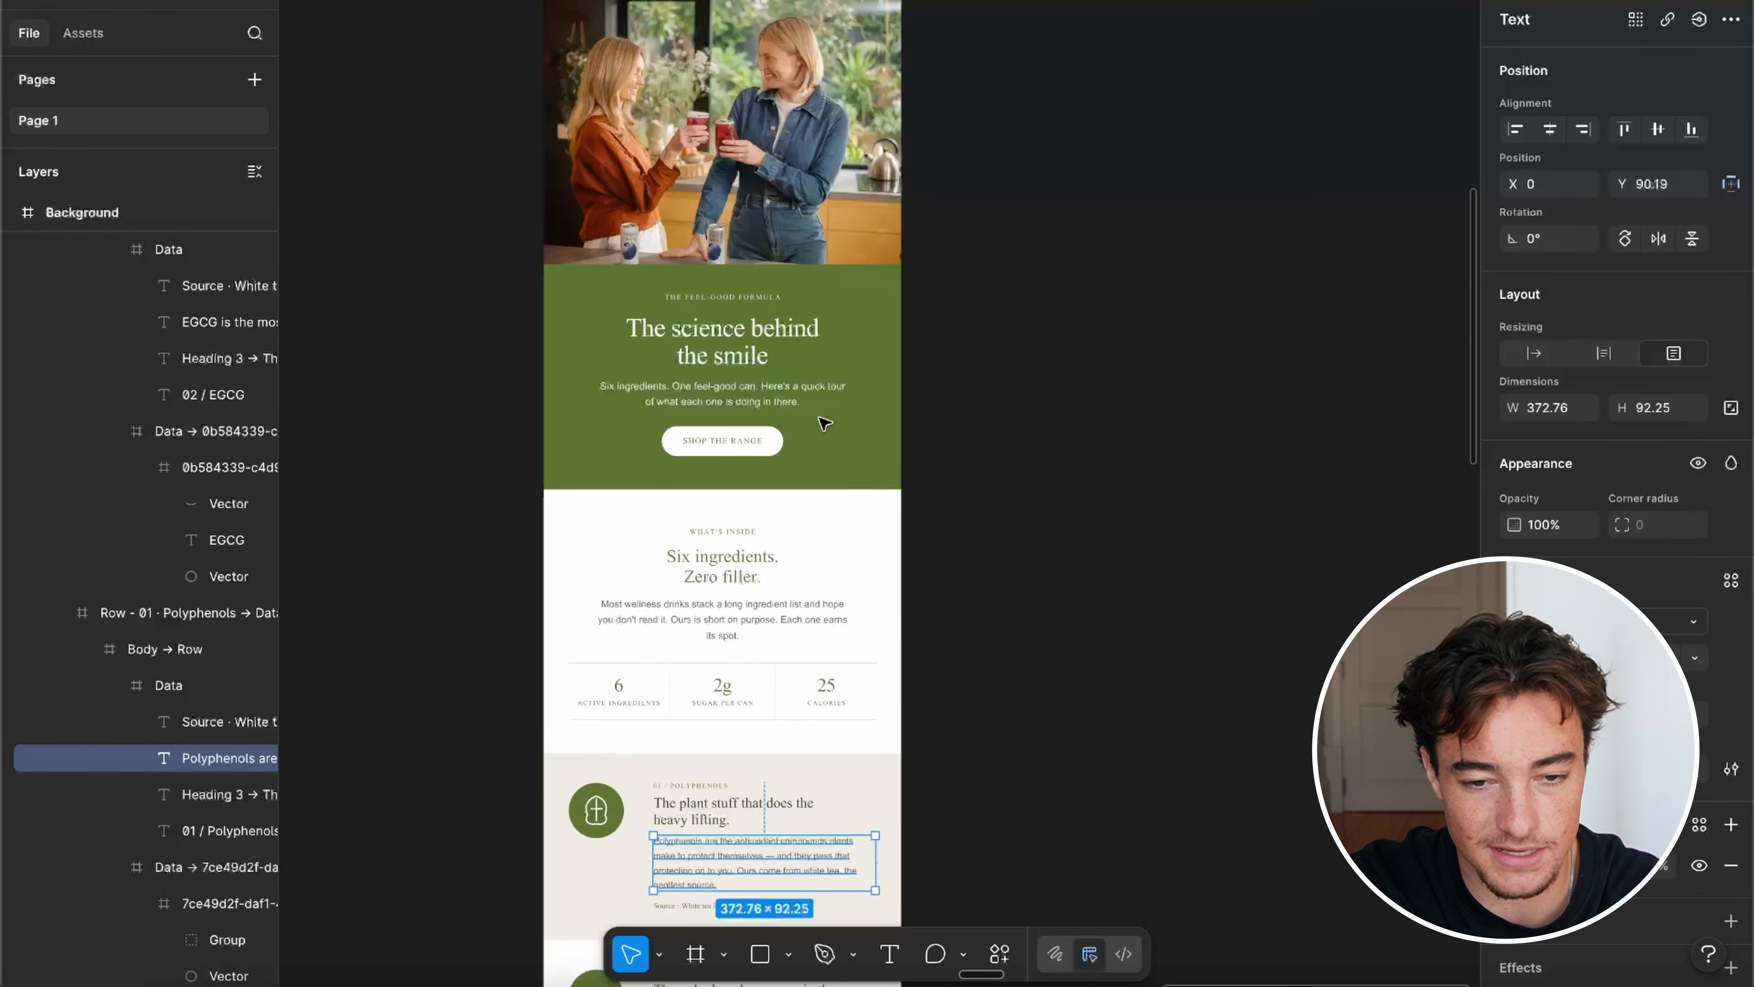
scroll(819, 418, up, 1)
scroll(819, 417, left, 1)
click(793, 410)
double_click(793, 409)
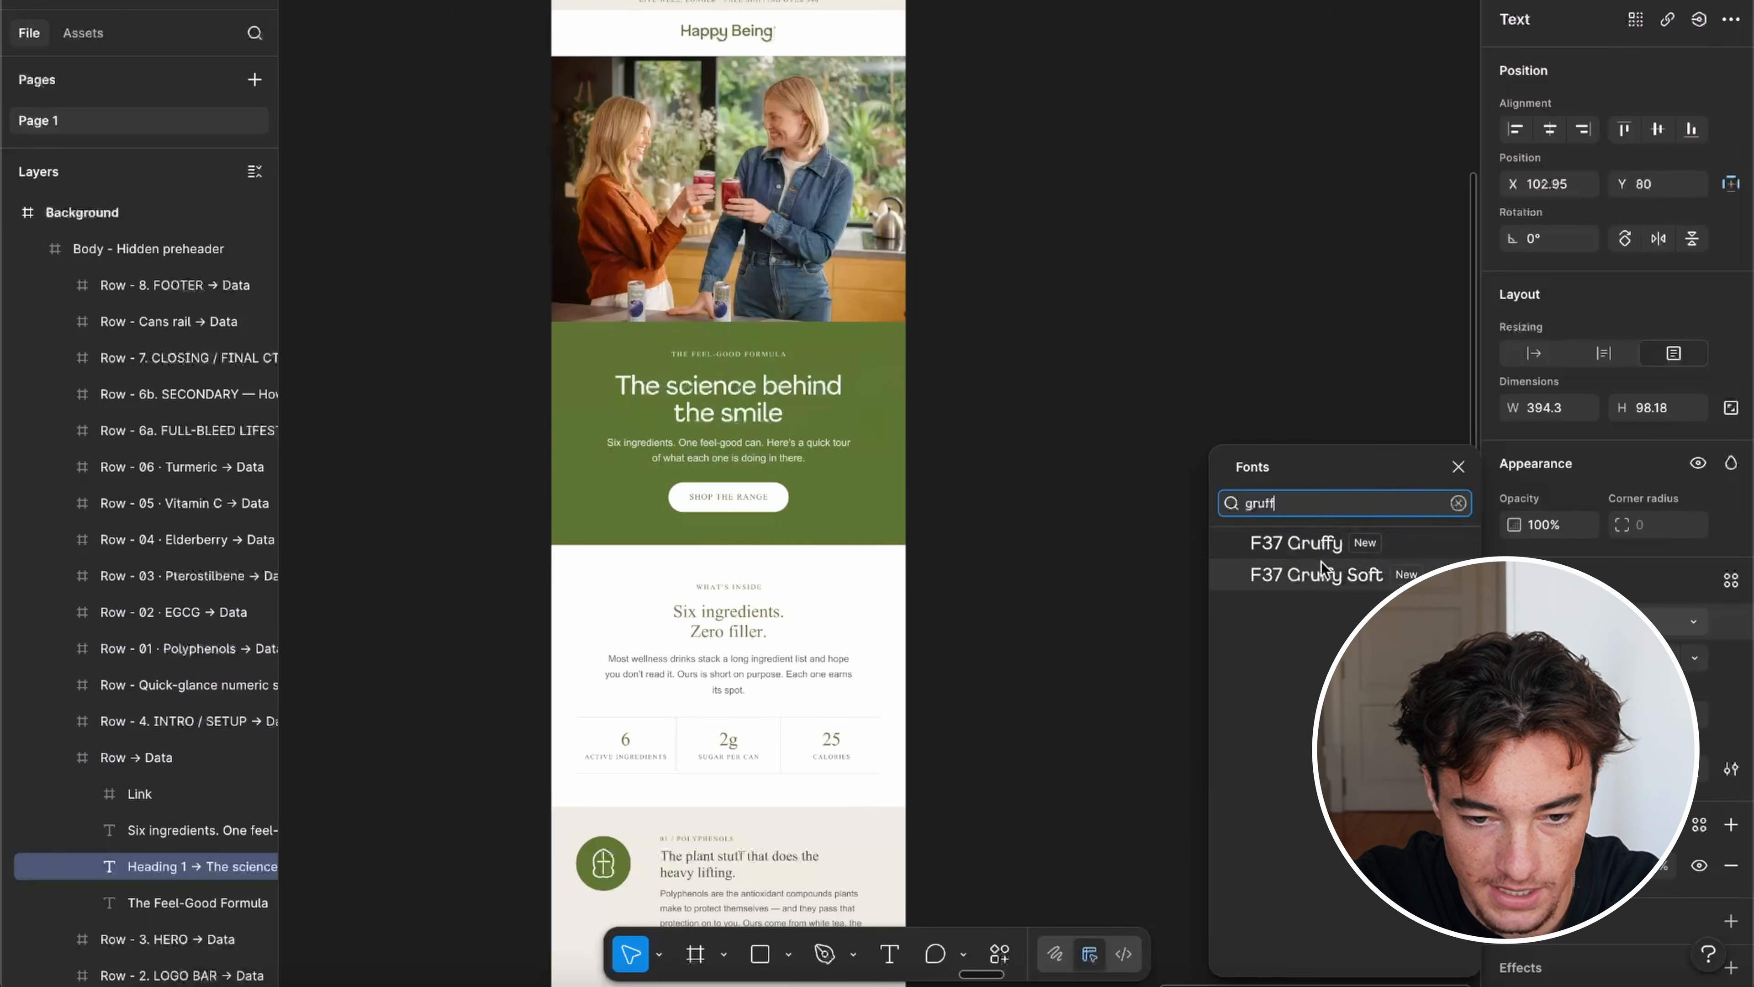
click(1315, 547)
click(1549, 657)
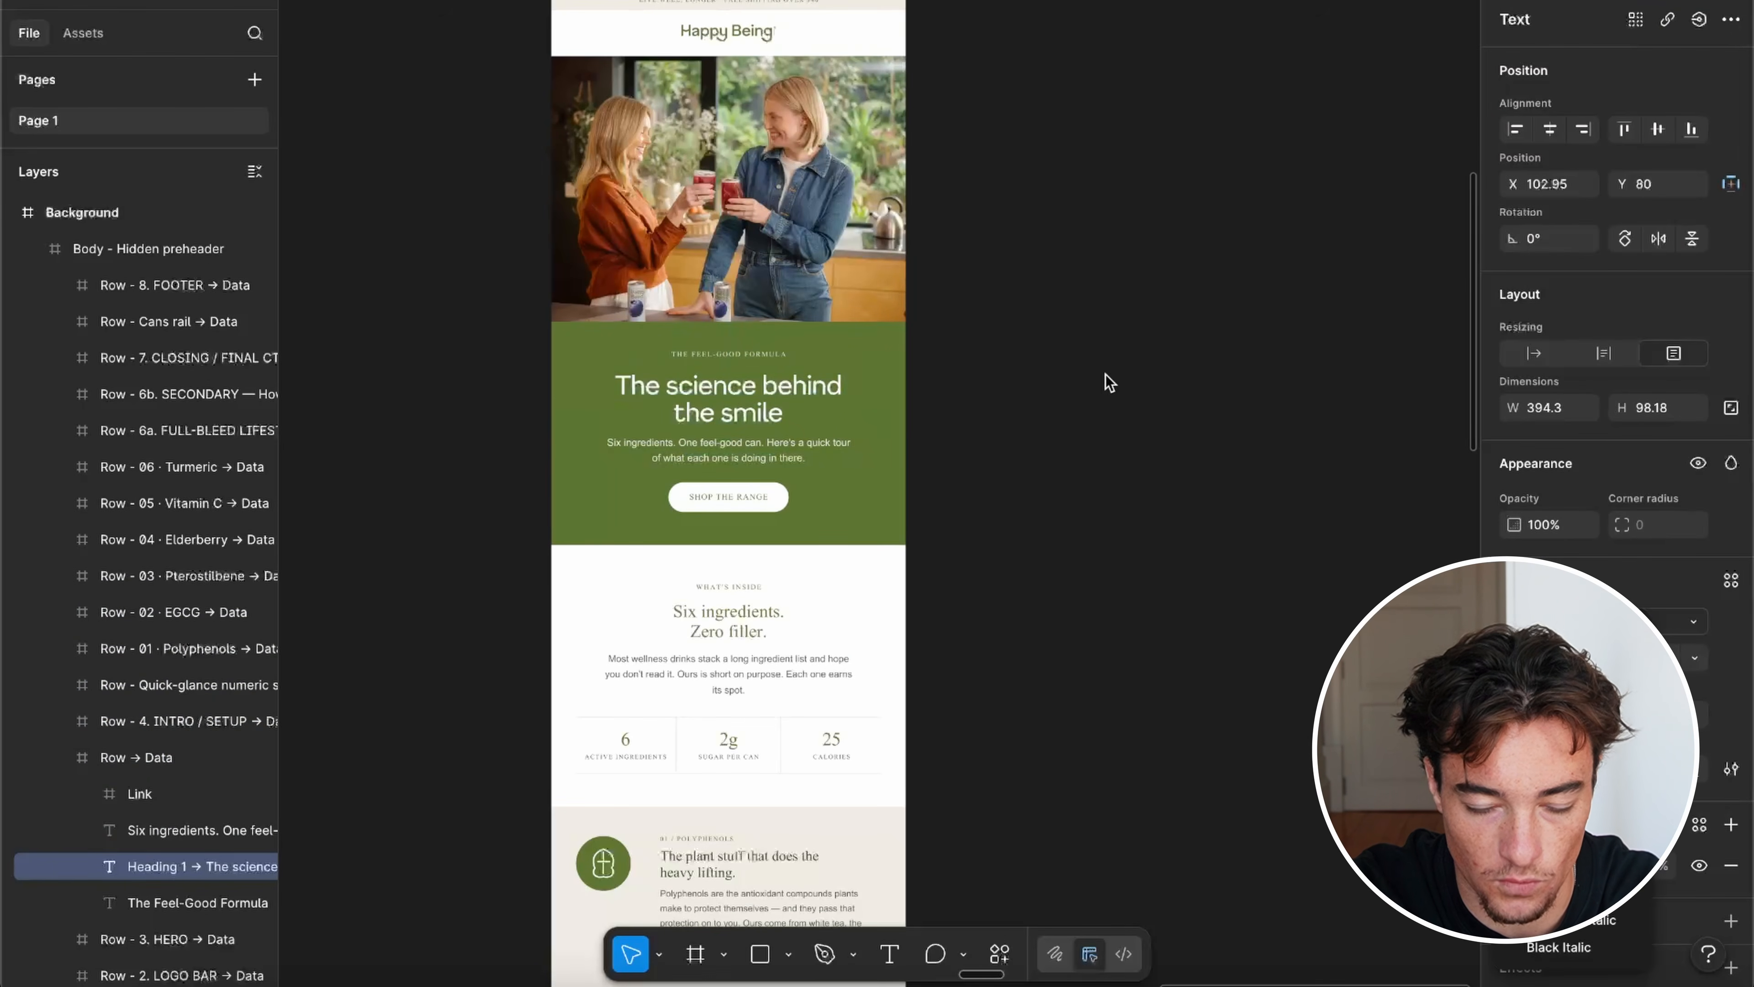
Step: Review the email from the hero down to the closing section, checking that the forest-lake photo is selectable
scroll(1015, 443, up, 5)
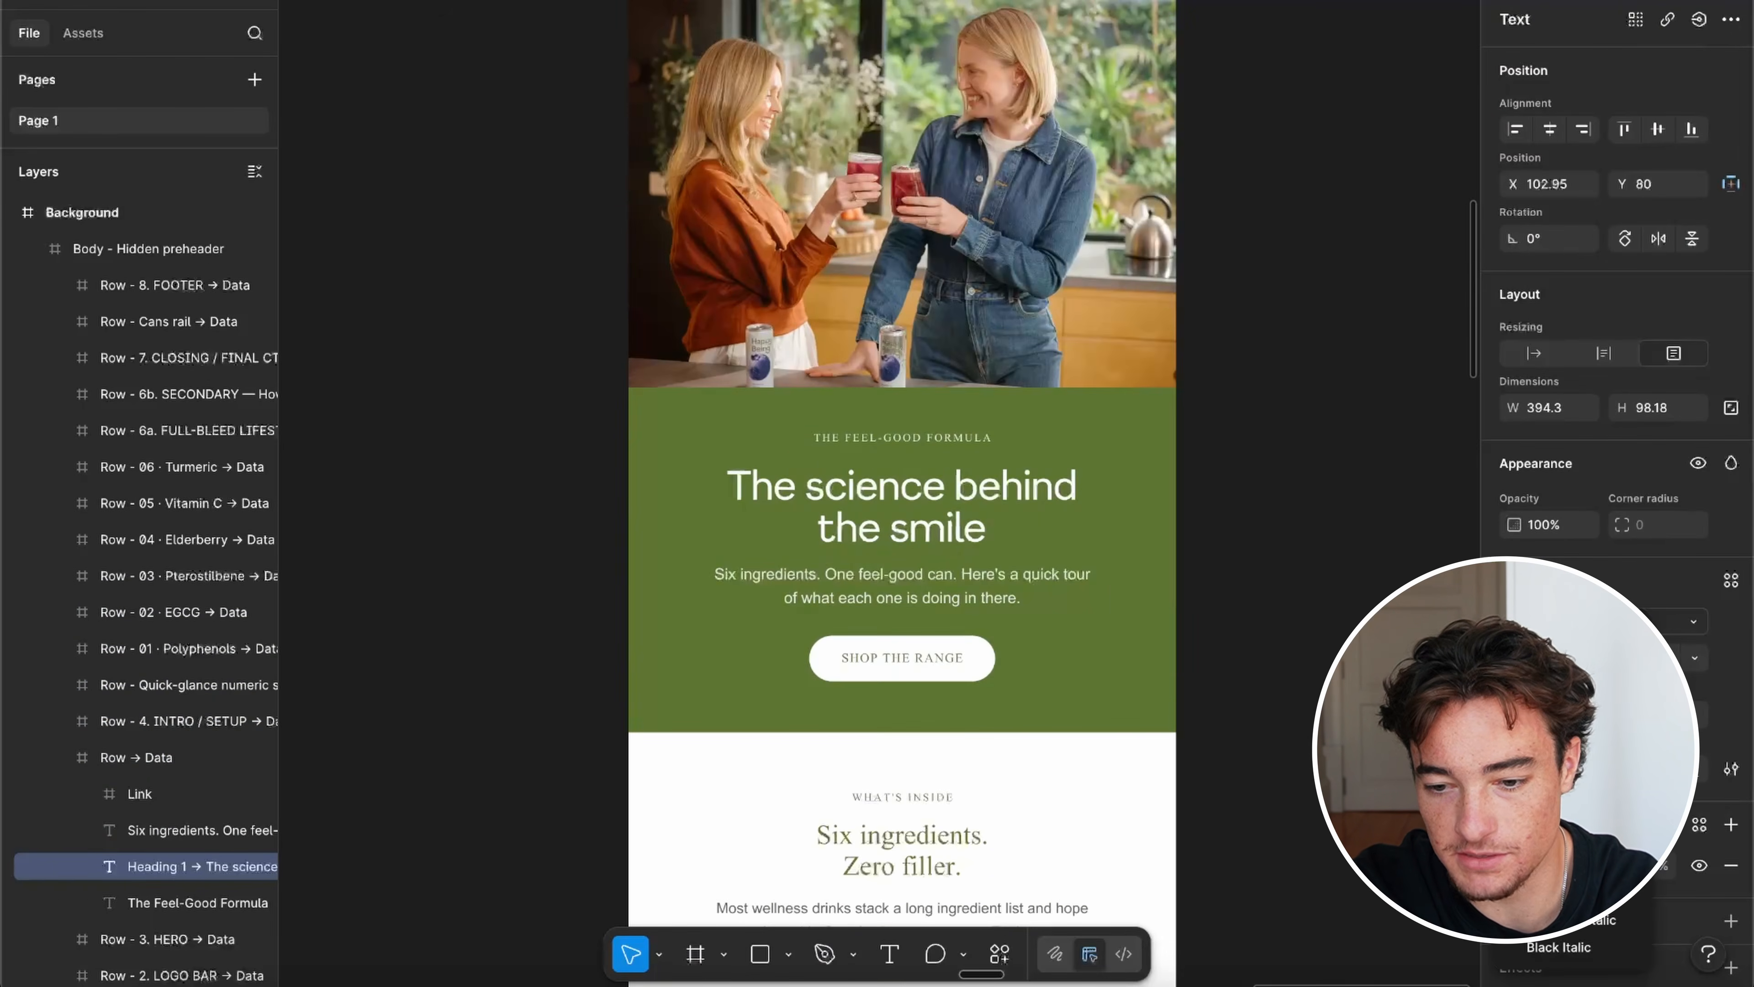
scroll(1022, 587, down, 5)
scroll(1022, 588, down, 3)
scroll(962, 293, up, 1)
scroll(962, 293, down, 10)
scroll(915, 565, down, 5)
click(915, 565)
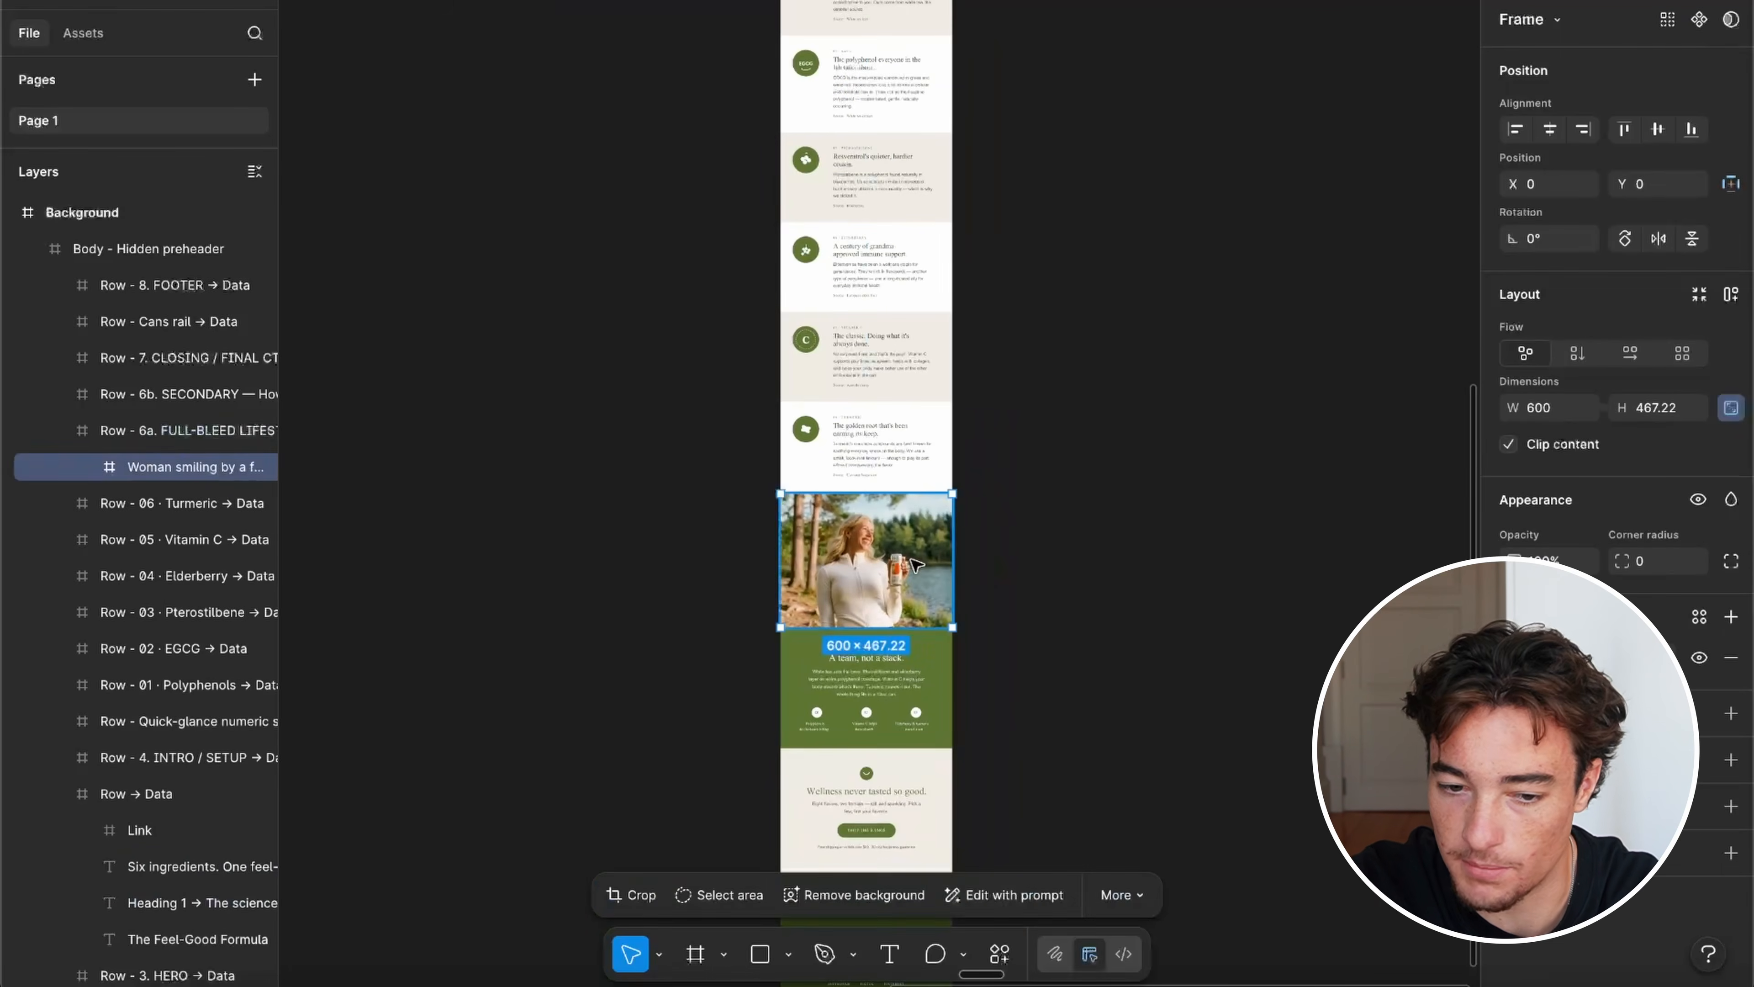
click(1049, 454)
scroll(839, 500, up, 3)
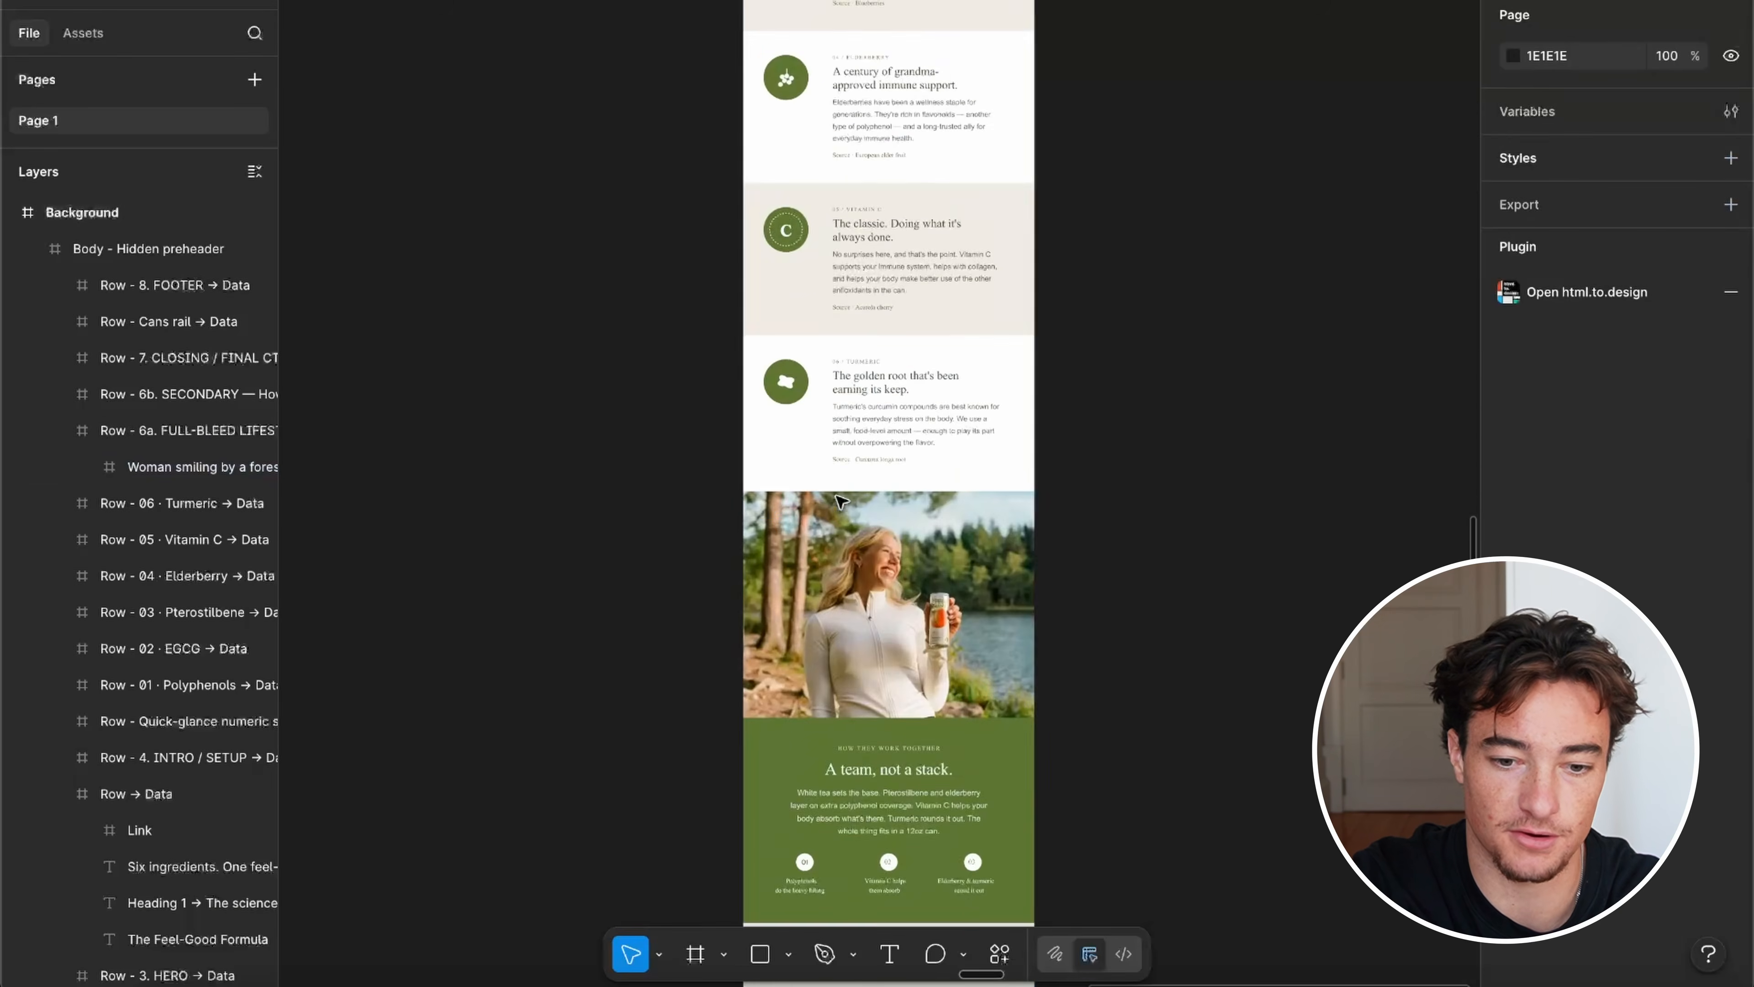
Step: Set the "Six ingredients. Zero filler." intro texts and the main texts of the team and closing sections to F37 Gruffy
triple_click(831, 604)
scroll(835, 602, down, 5)
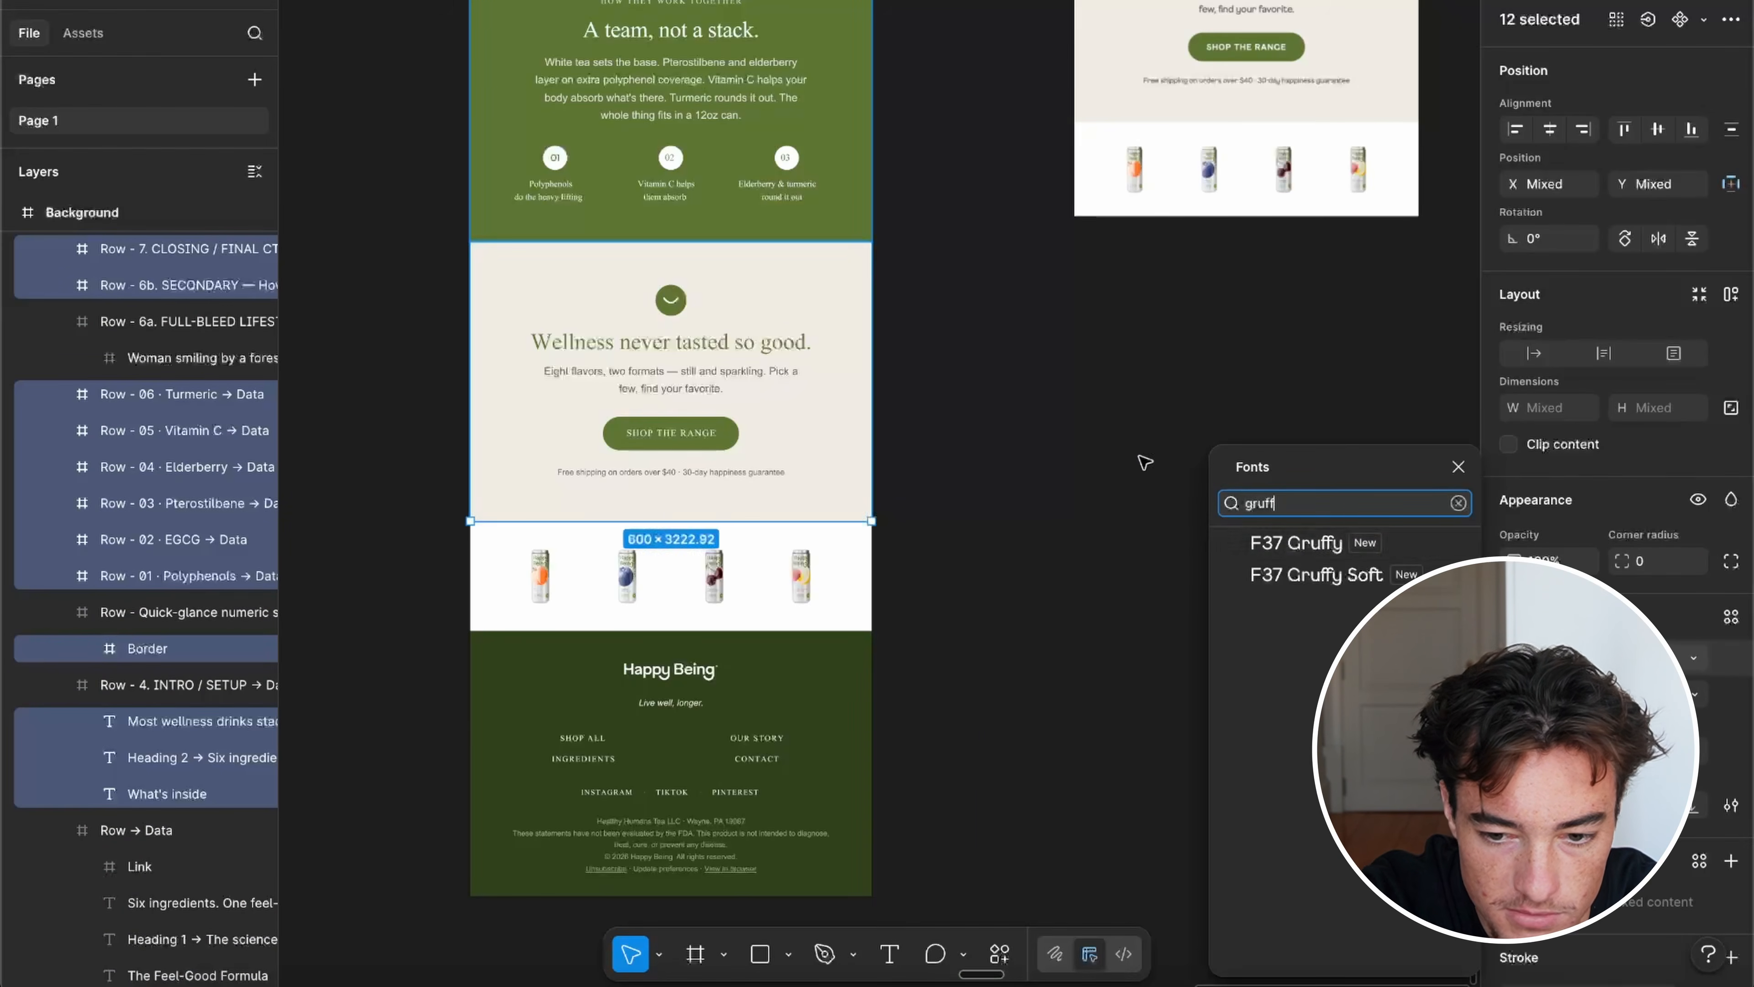
click(1414, 550)
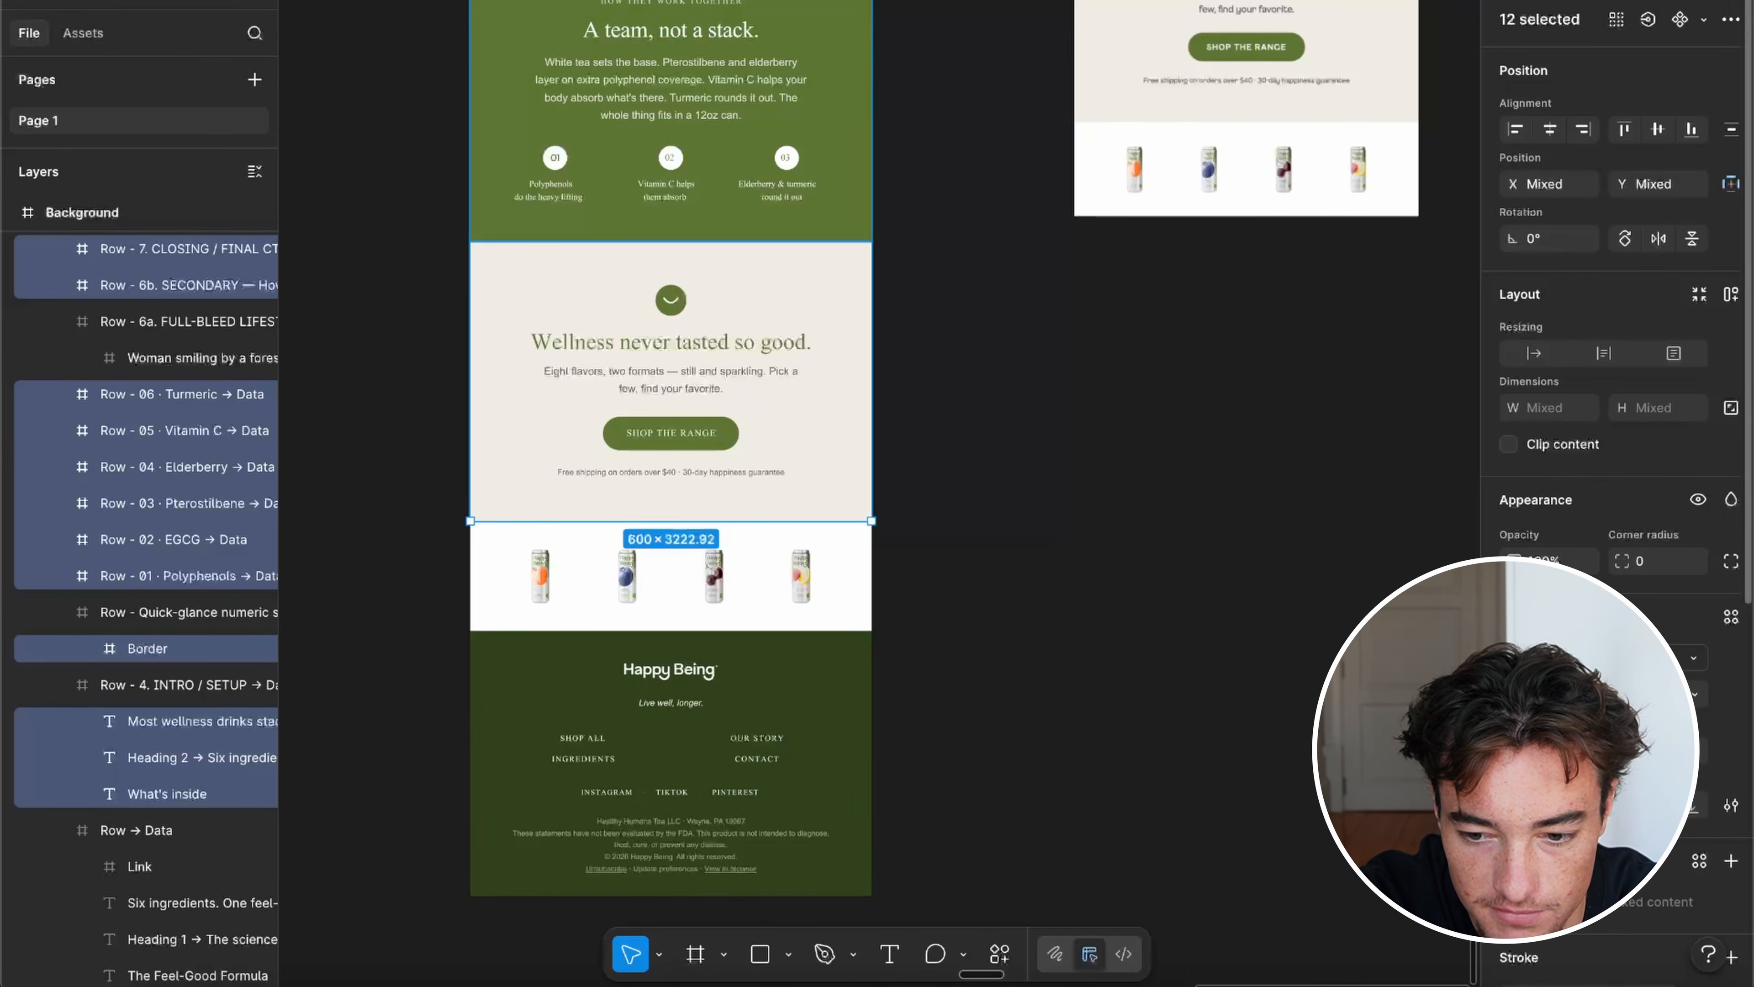
key(Return)
scroll(1013, 357, up, 10)
scroll(1049, 363, up, 8)
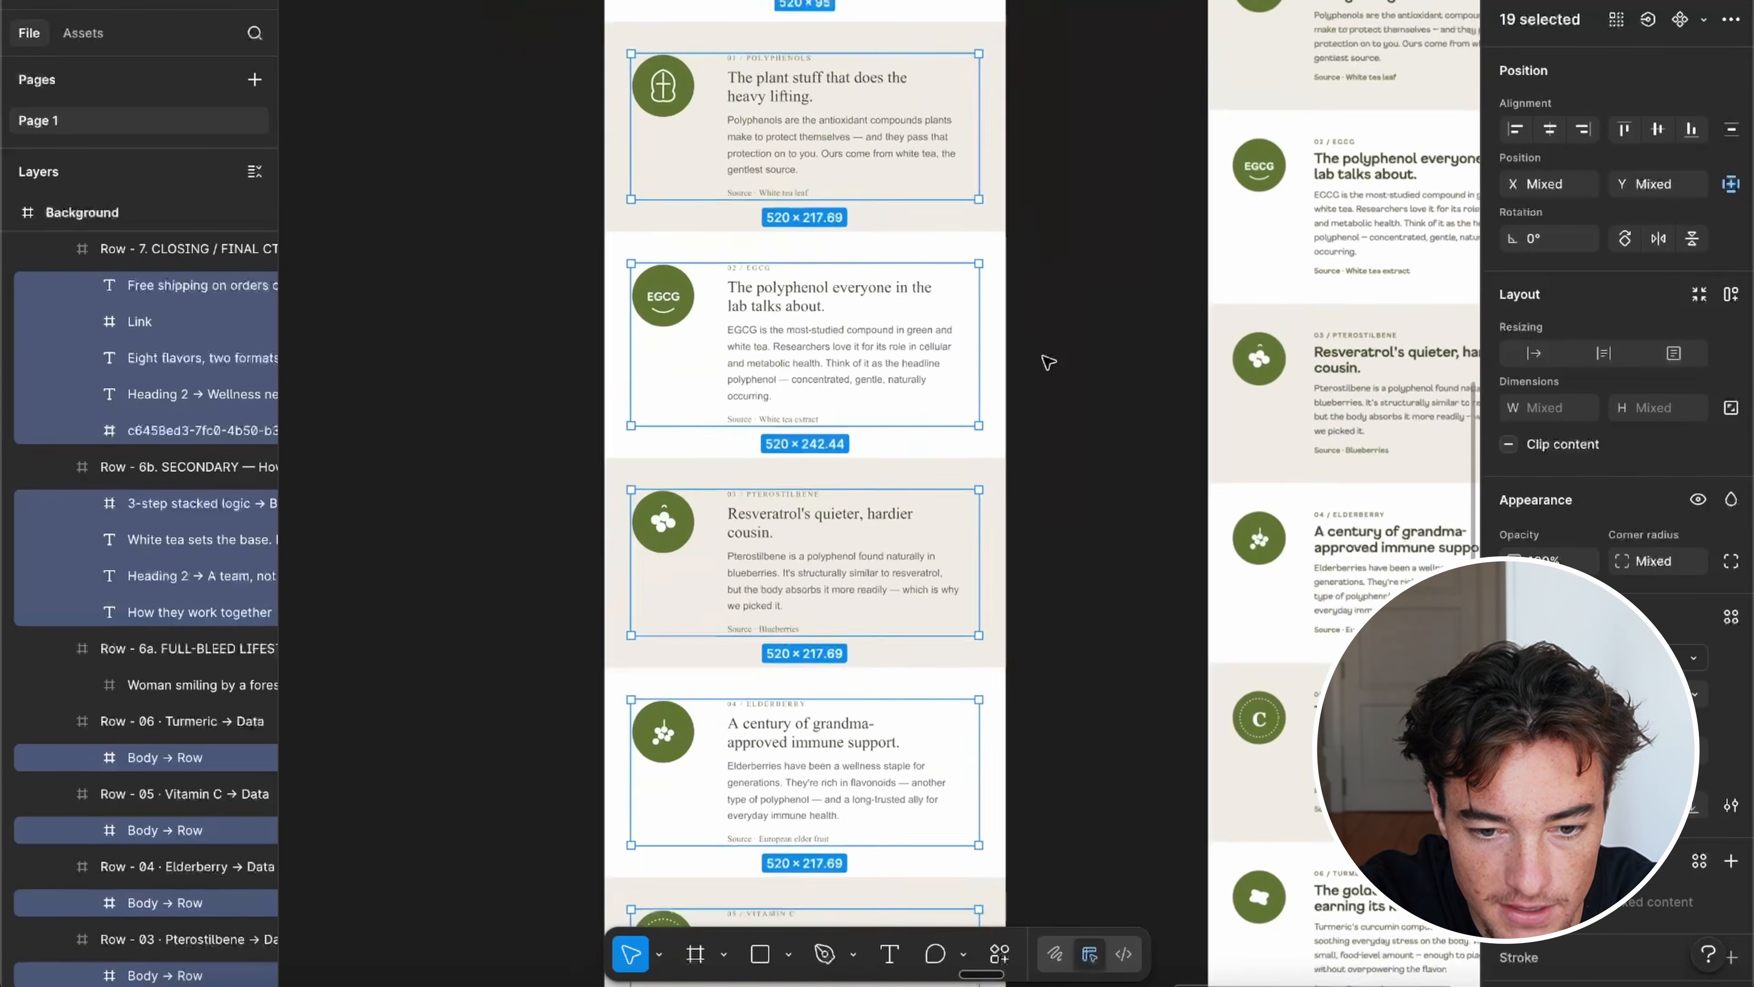
Step: Set the 6, 2g and 25 stat figures and their labels below the intro to F37 Gruffy
double_click(830, 333)
double_click(830, 333)
scroll(794, 311, up, 4)
click(713, 263)
super+click(591, 367)
scroll(593, 370, up, 2)
shift+super+click(753, 368)
shift+super+click(912, 368)
shift+super+click(912, 394)
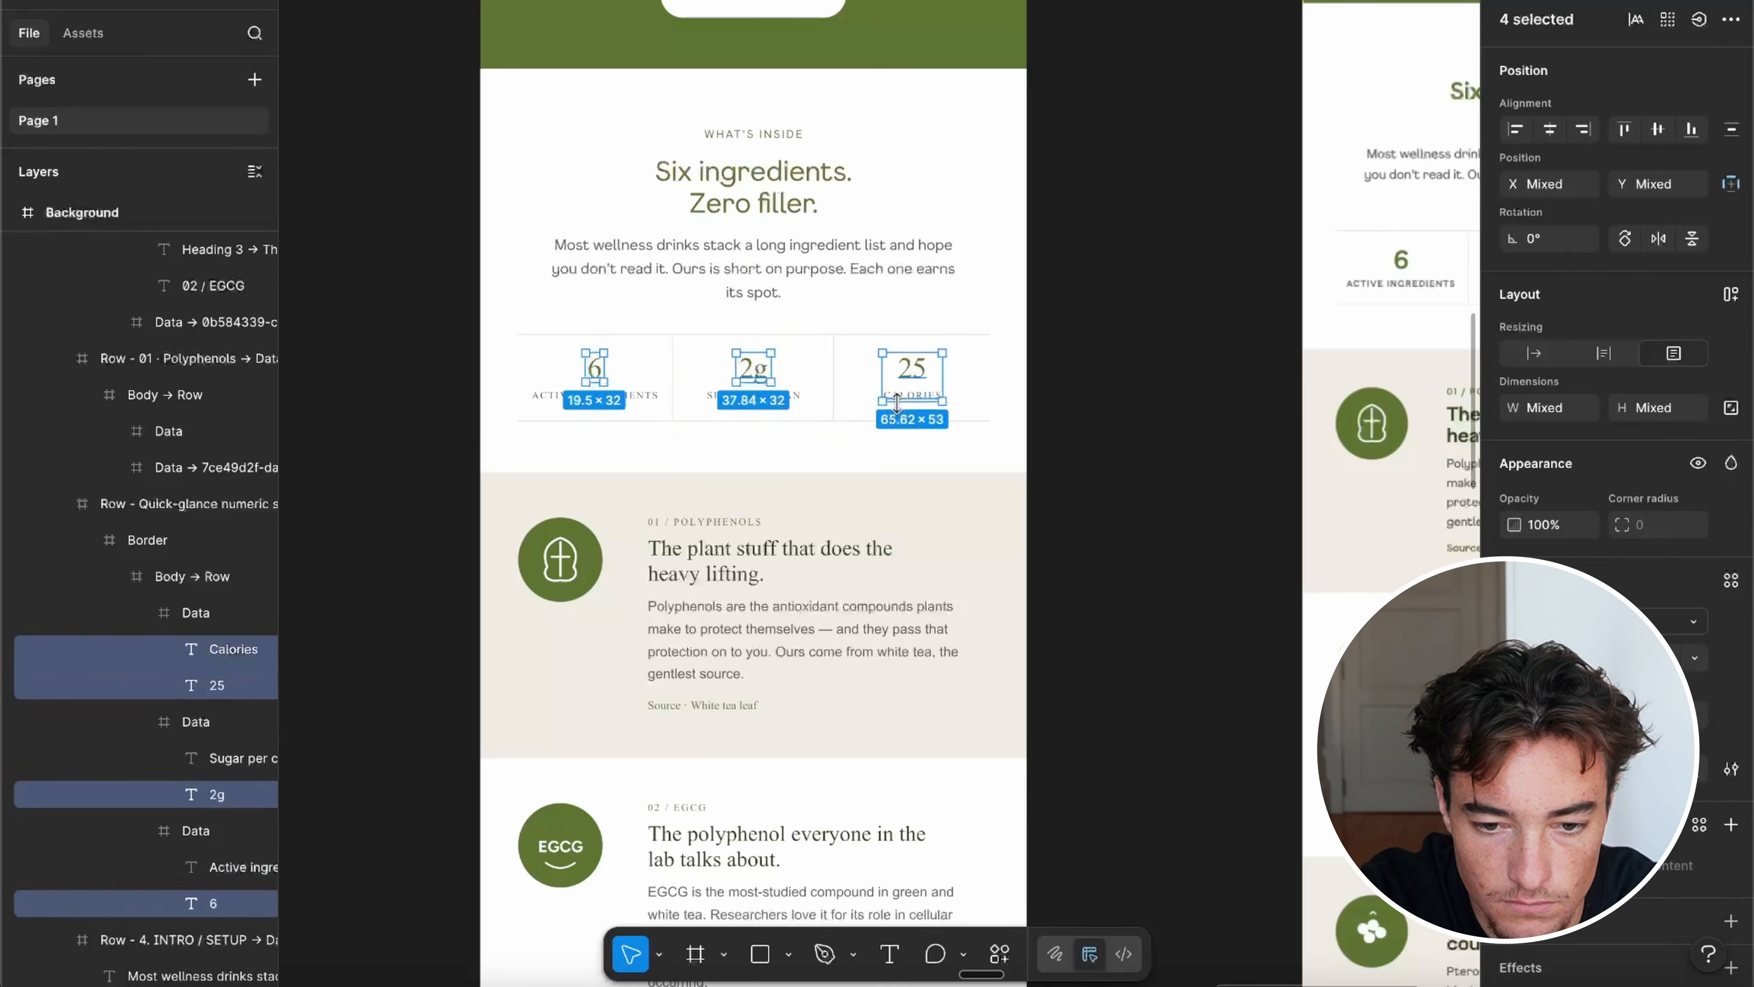
shift+super+click(718, 394)
shift+super+click(608, 395)
Step: Set the number labels, headings, paragraphs and source lines of all six ingredient sections, Polyphenols through Turmeric, to F37 Gruffy
shift+super+click(720, 525)
shift+super+click(722, 530)
click(1595, 660)
shift+super+click(691, 619)
shift+super+click(684, 704)
scroll(677, 484, down, 7)
shift+super+click(649, 302)
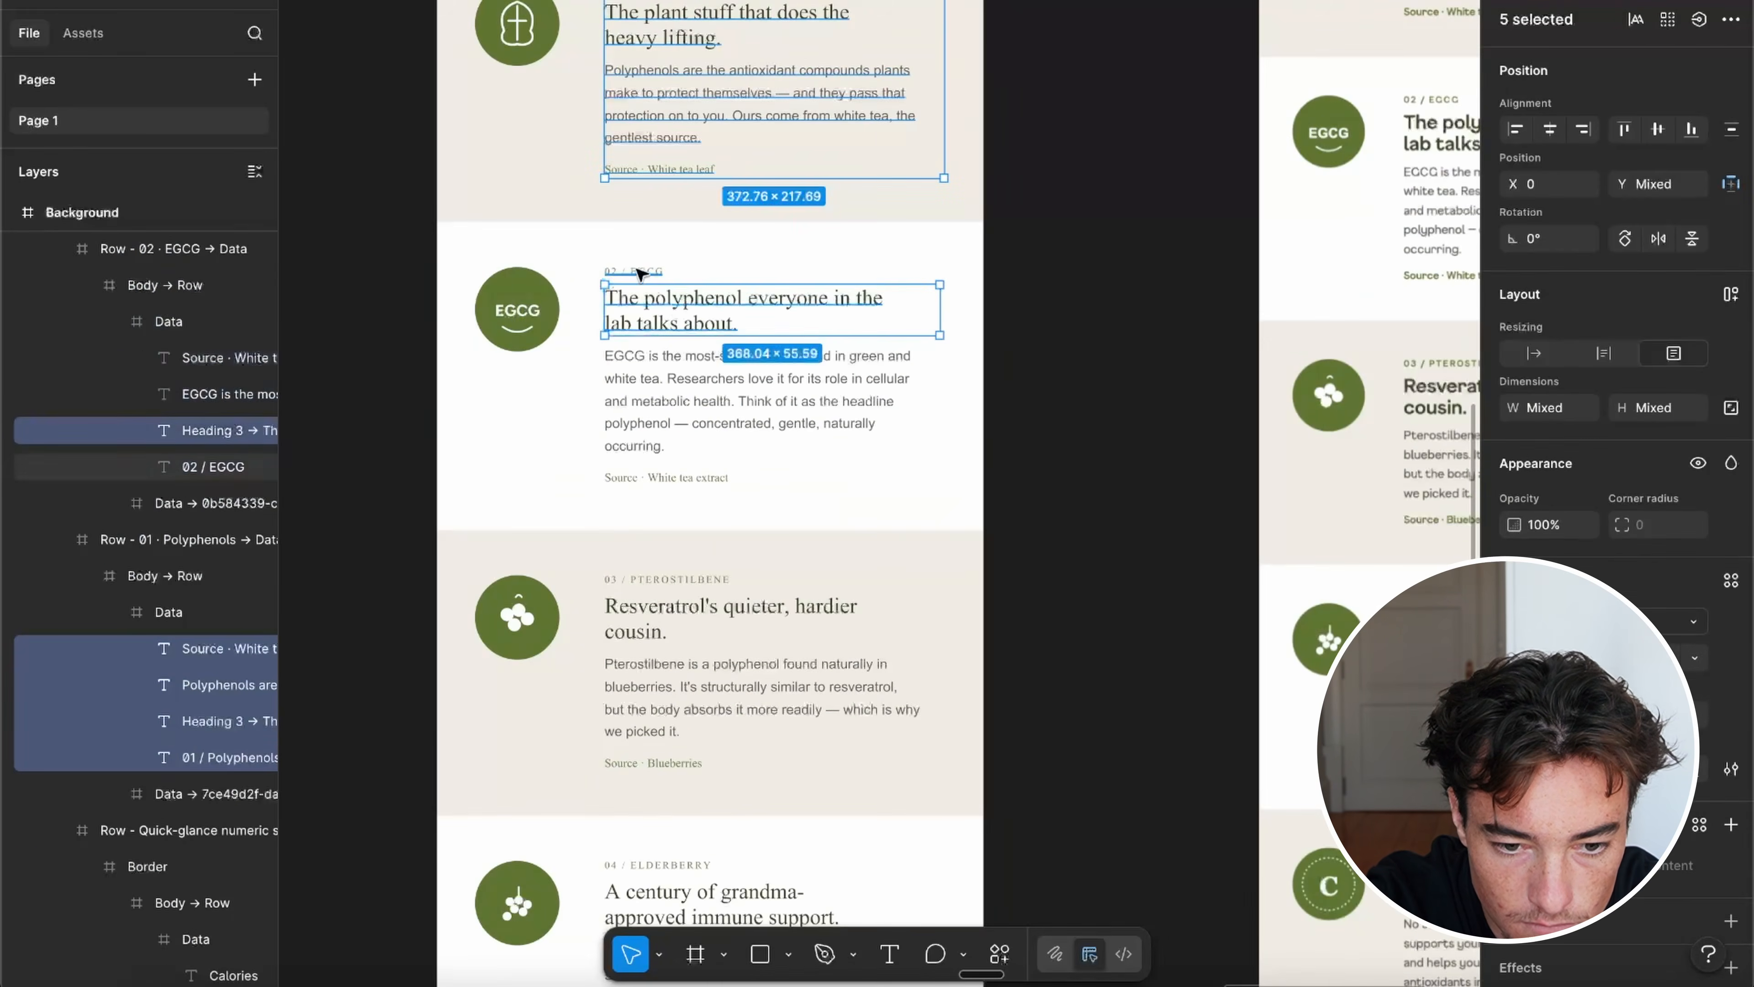
shift+super+click(649, 272)
shift+super+click(649, 359)
shift+super+click(652, 442)
scroll(649, 387, down, 5)
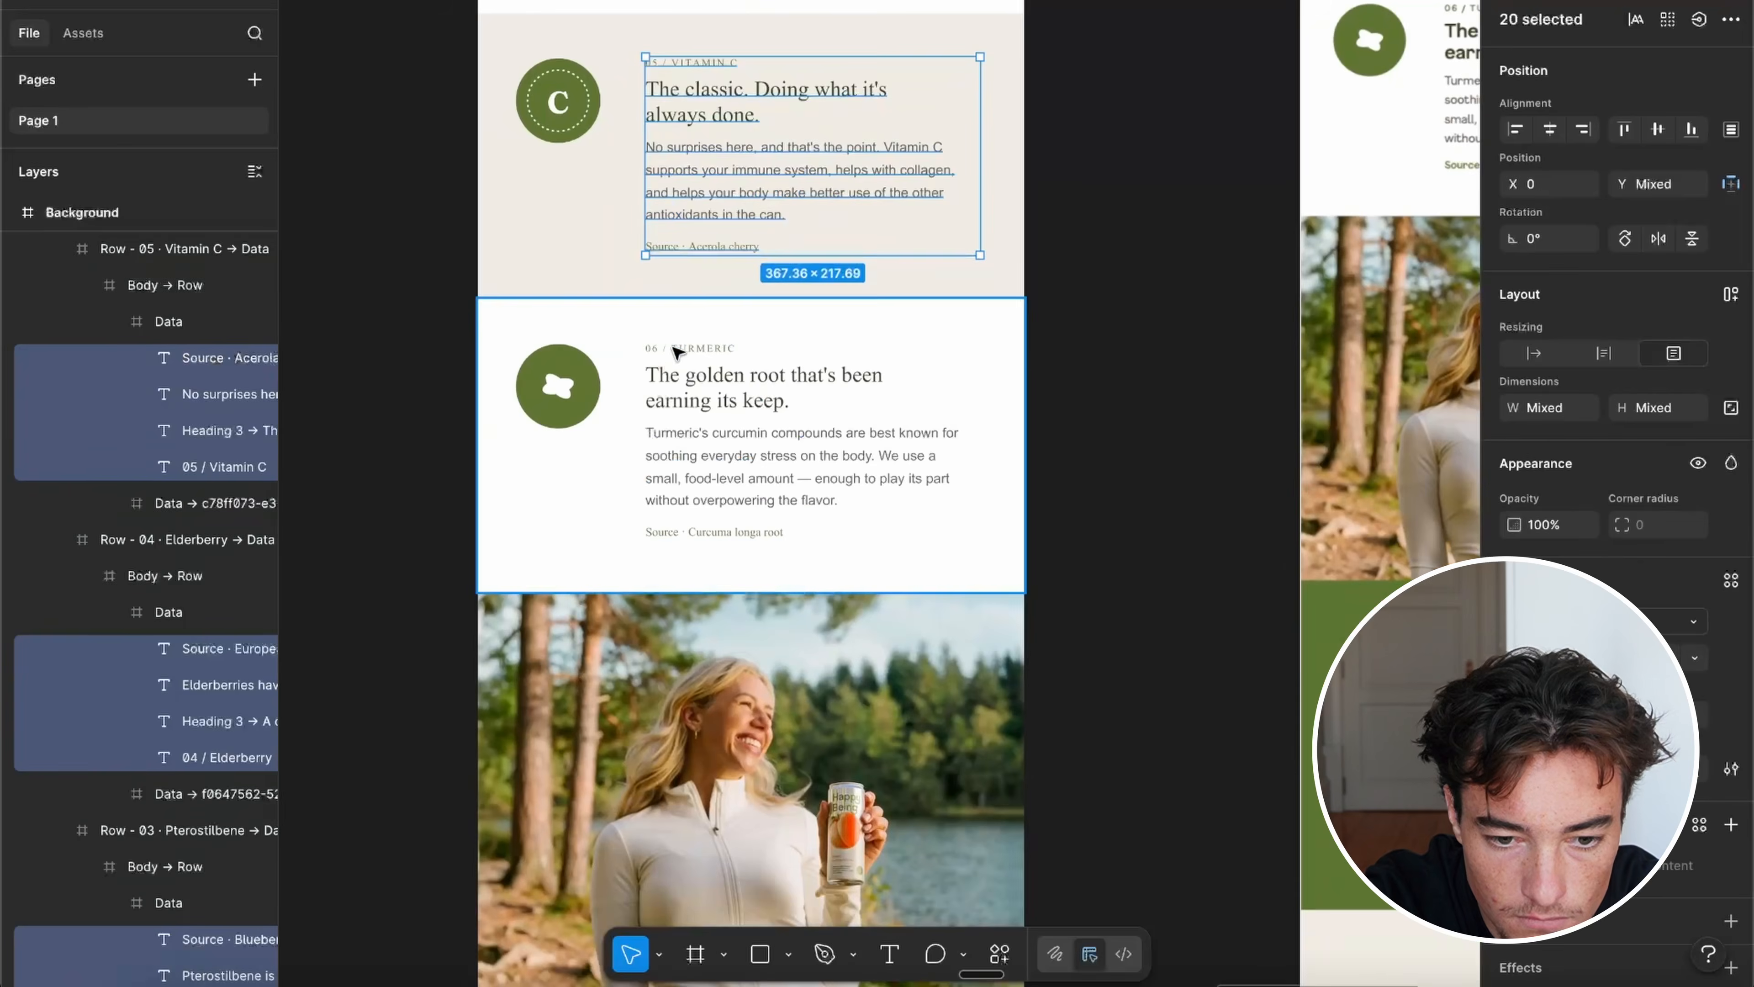
shift+super+click(678, 349)
shift+super+click(684, 387)
shift+super+click(687, 456)
shift+super+click(687, 531)
click(1595, 620)
text(gruff)
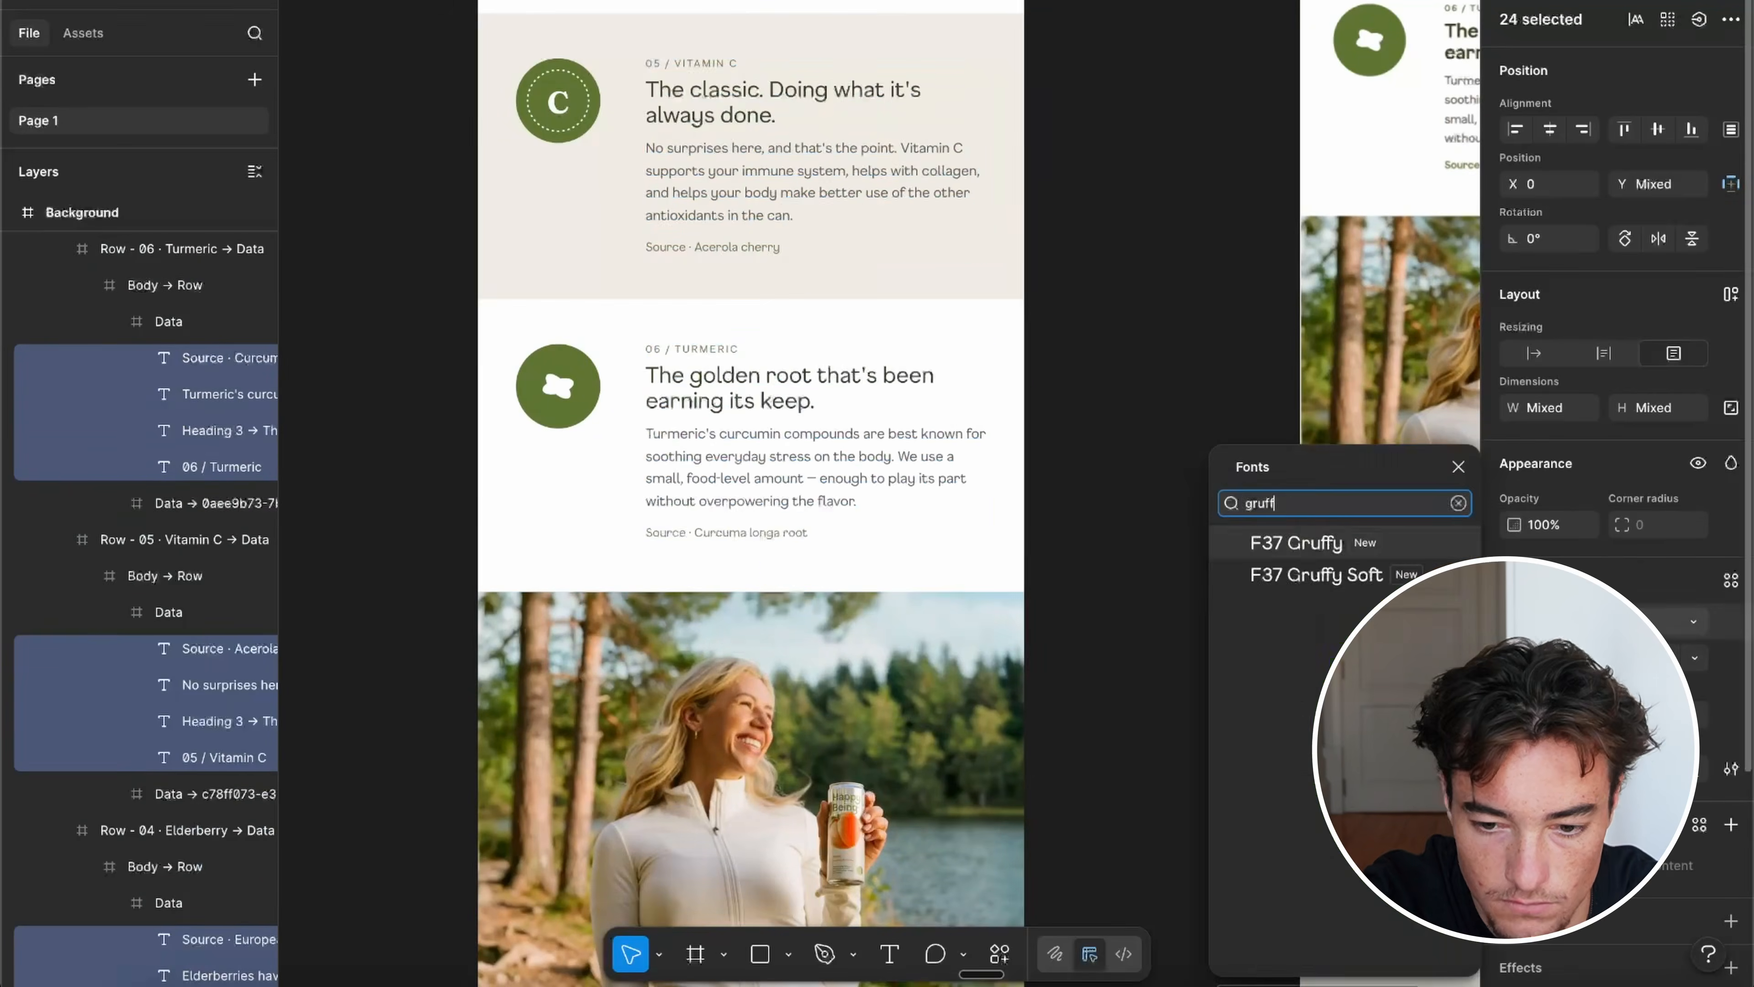
click(1298, 542)
Step: Set the three numbered captions under "A team, not a stack." and the closing "Shop the range" button label to F37 Gruffy
scroll(690, 442, down, 5)
scroll(805, 710, up, 1)
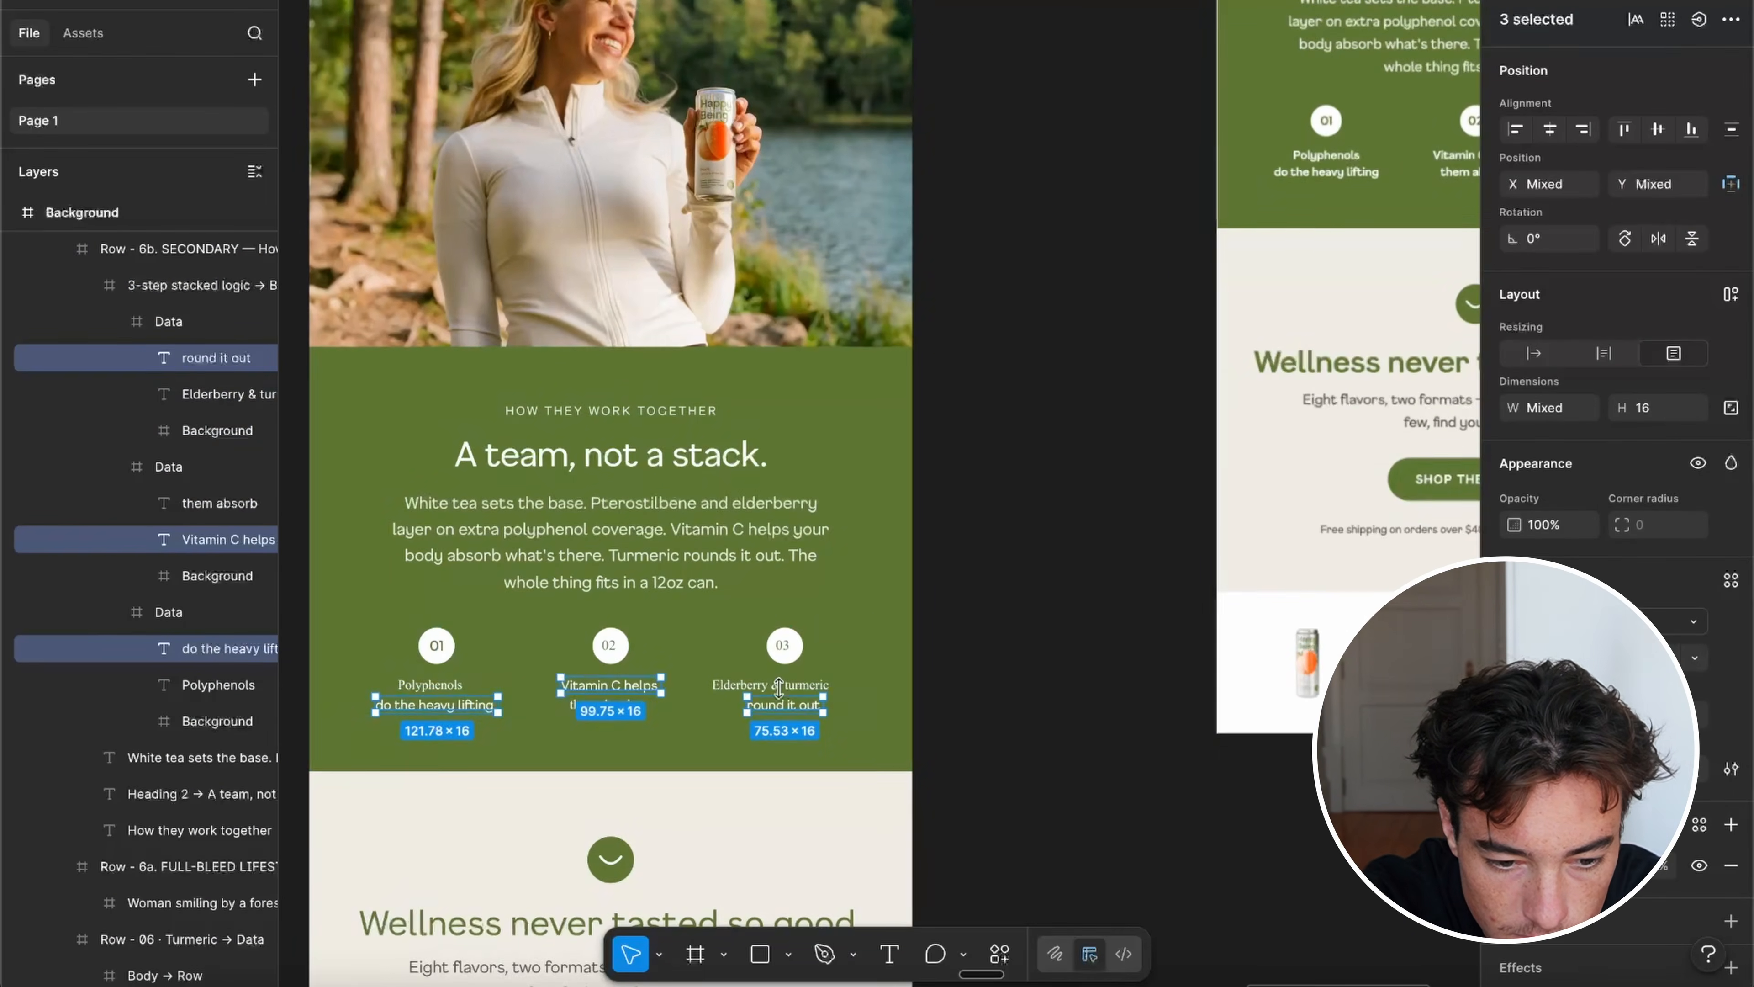
click(442, 686)
click(1595, 620)
text(gruff)
click(1332, 546)
click(610, 704)
click(780, 684)
scroll(793, 446, down, 5)
click(726, 387)
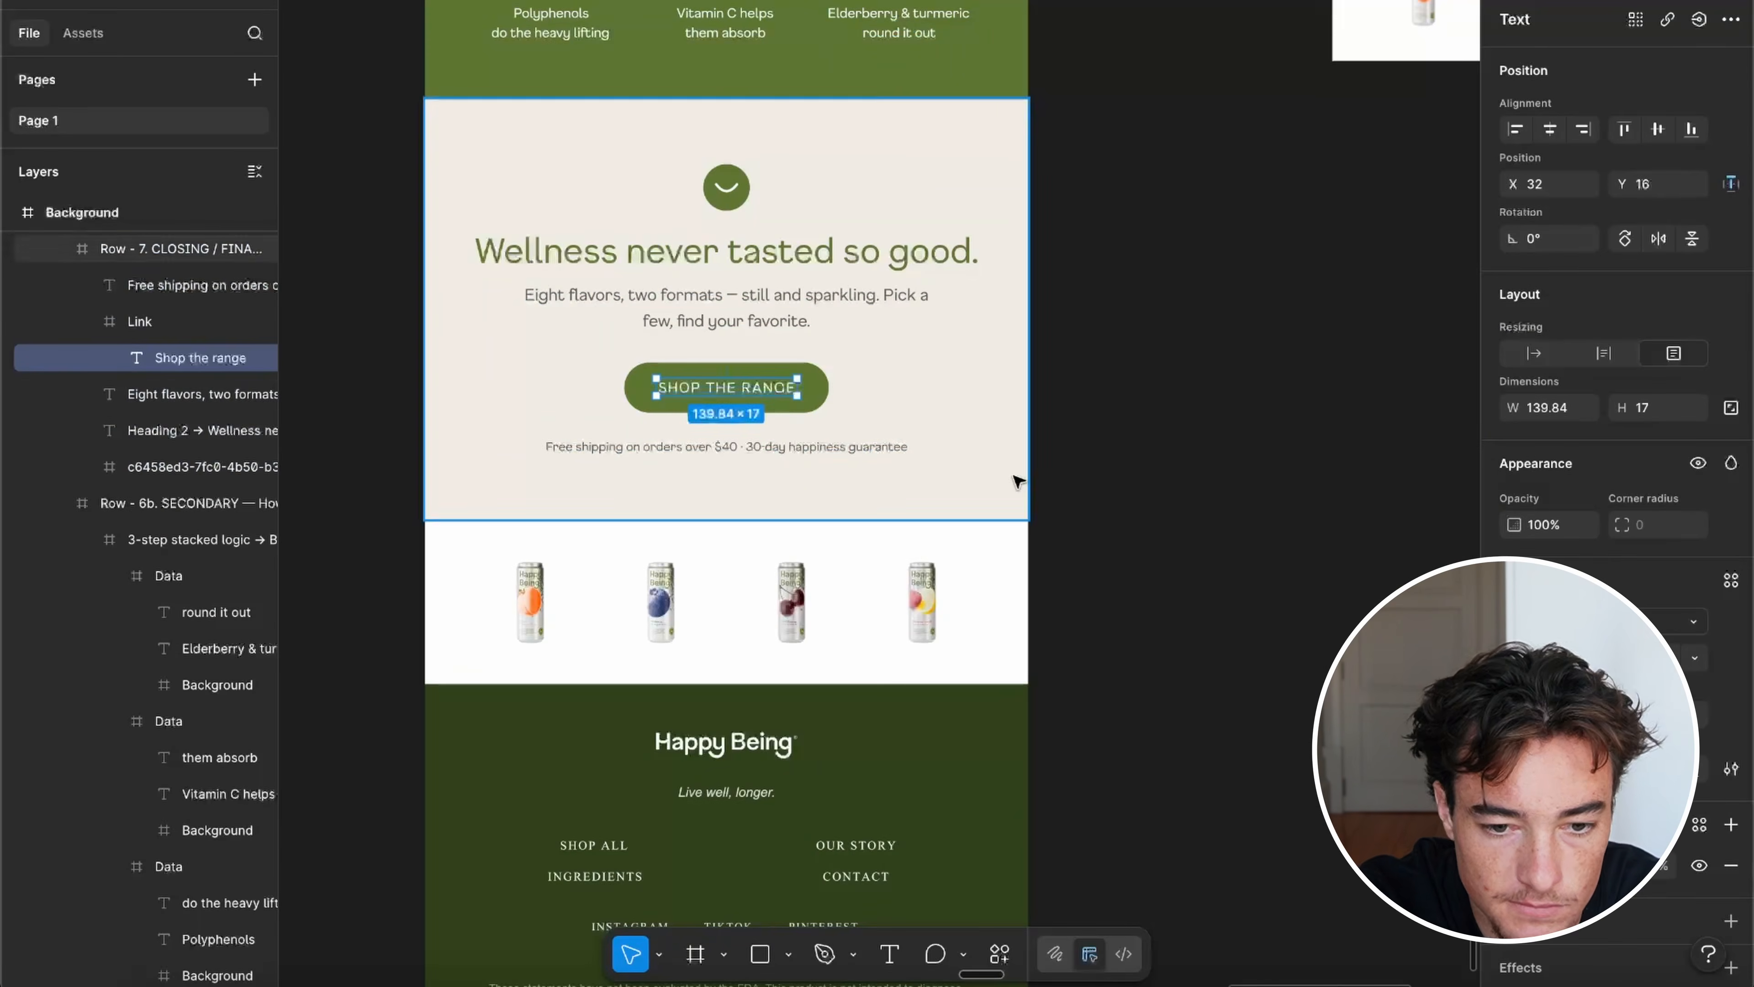
Step: Nudge the letter C upward inside the round badge of the 05 / Vitamin C section
scroll(1071, 511, up, 10)
click(736, 377)
key(Up)
key(Up)
scroll(967, 463, up, 3)
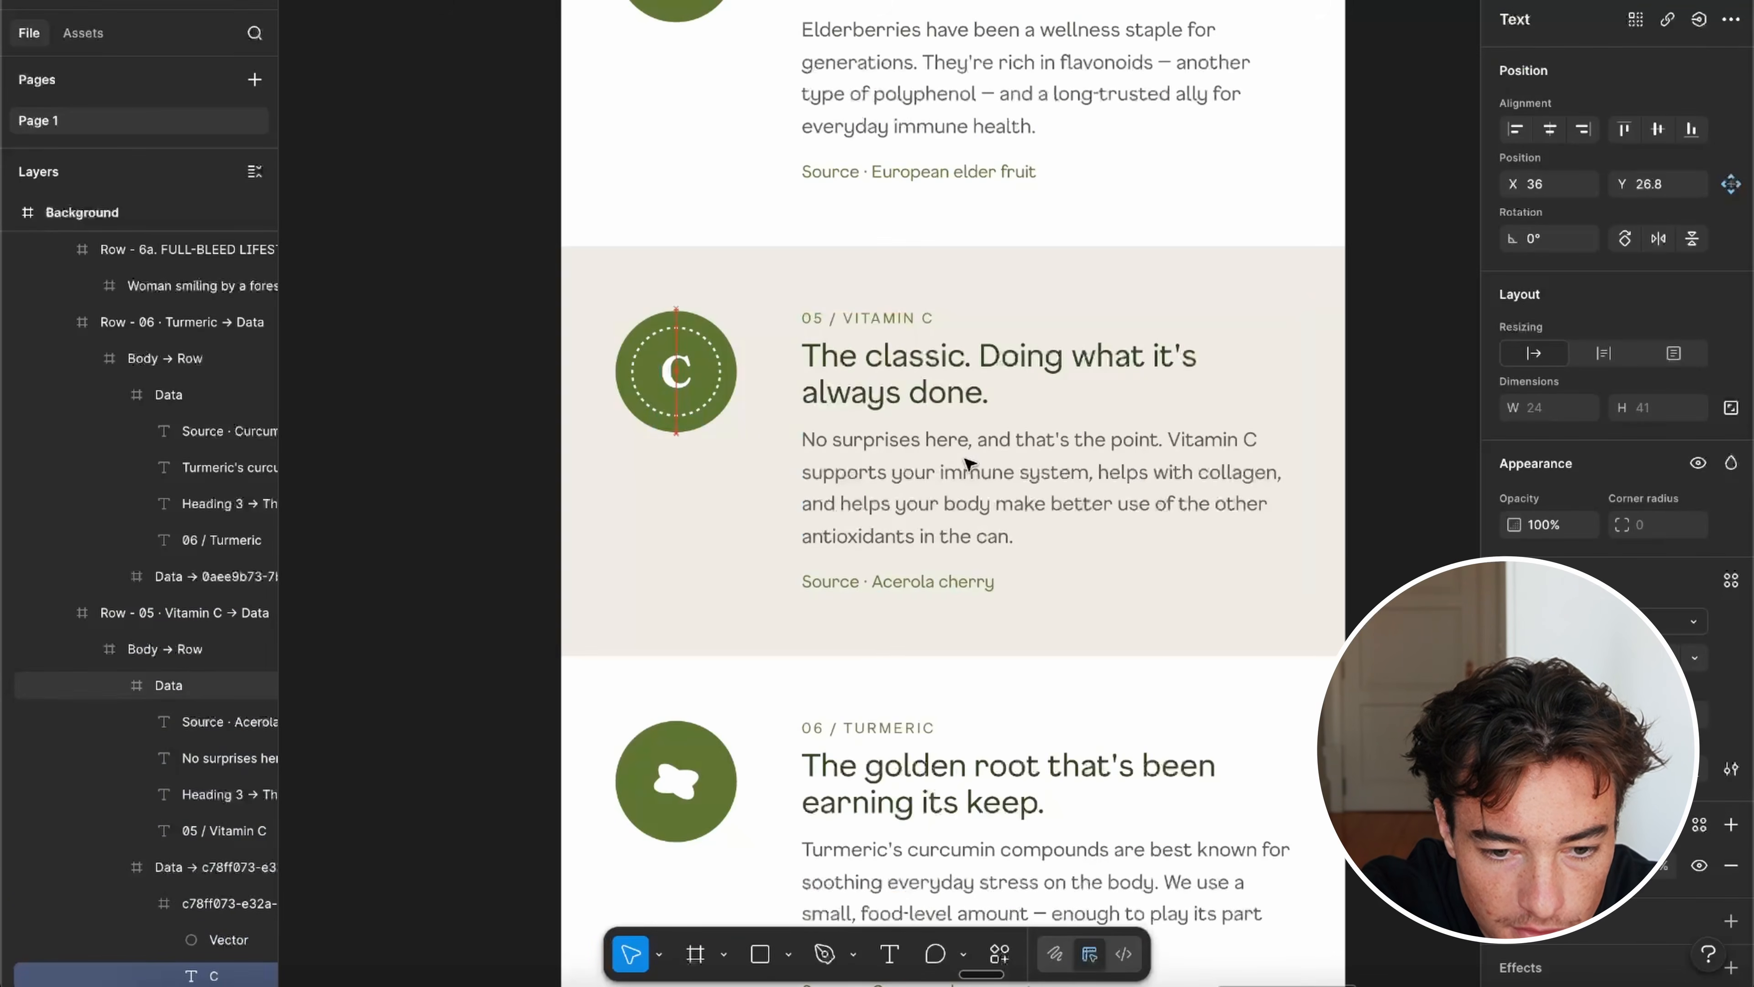
Step: Select the berry cluster and its stem in the 03 / Pterostilbene badge and nudge them together to centre them in the circle
scroll(967, 463, up, 10)
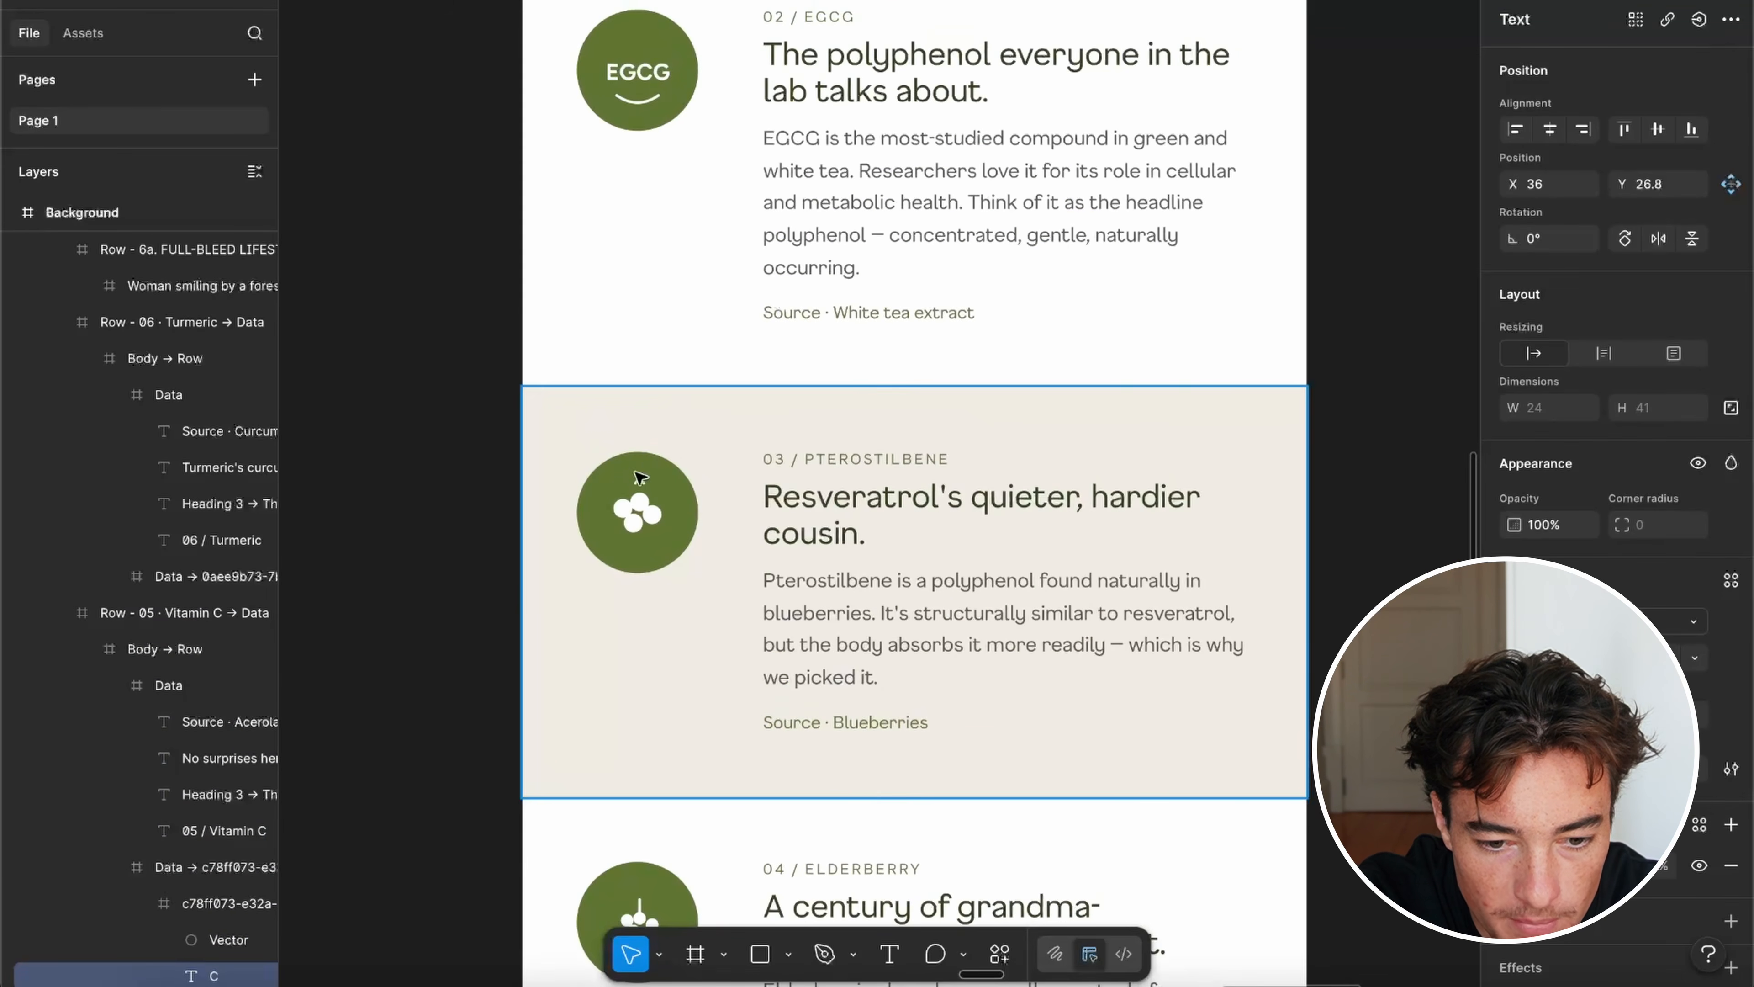
double_click(632, 502)
double_click(632, 503)
double_click(629, 499)
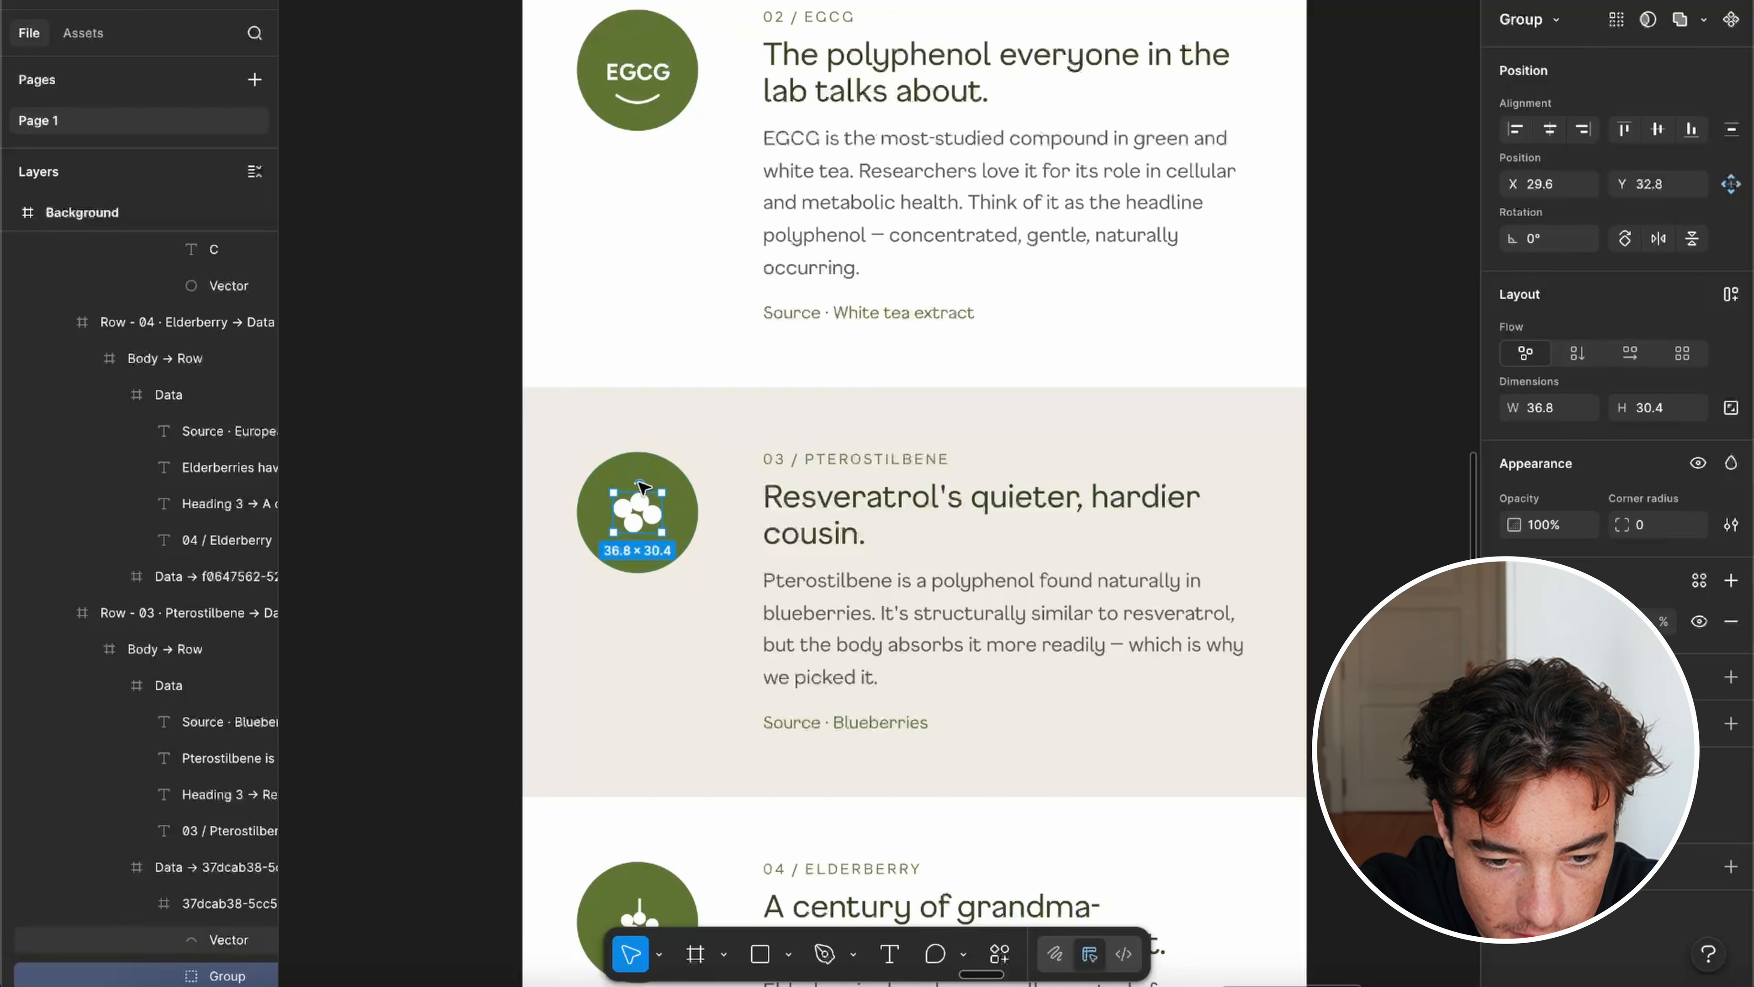
shift+click(637, 481)
key(Left)
key(Left)
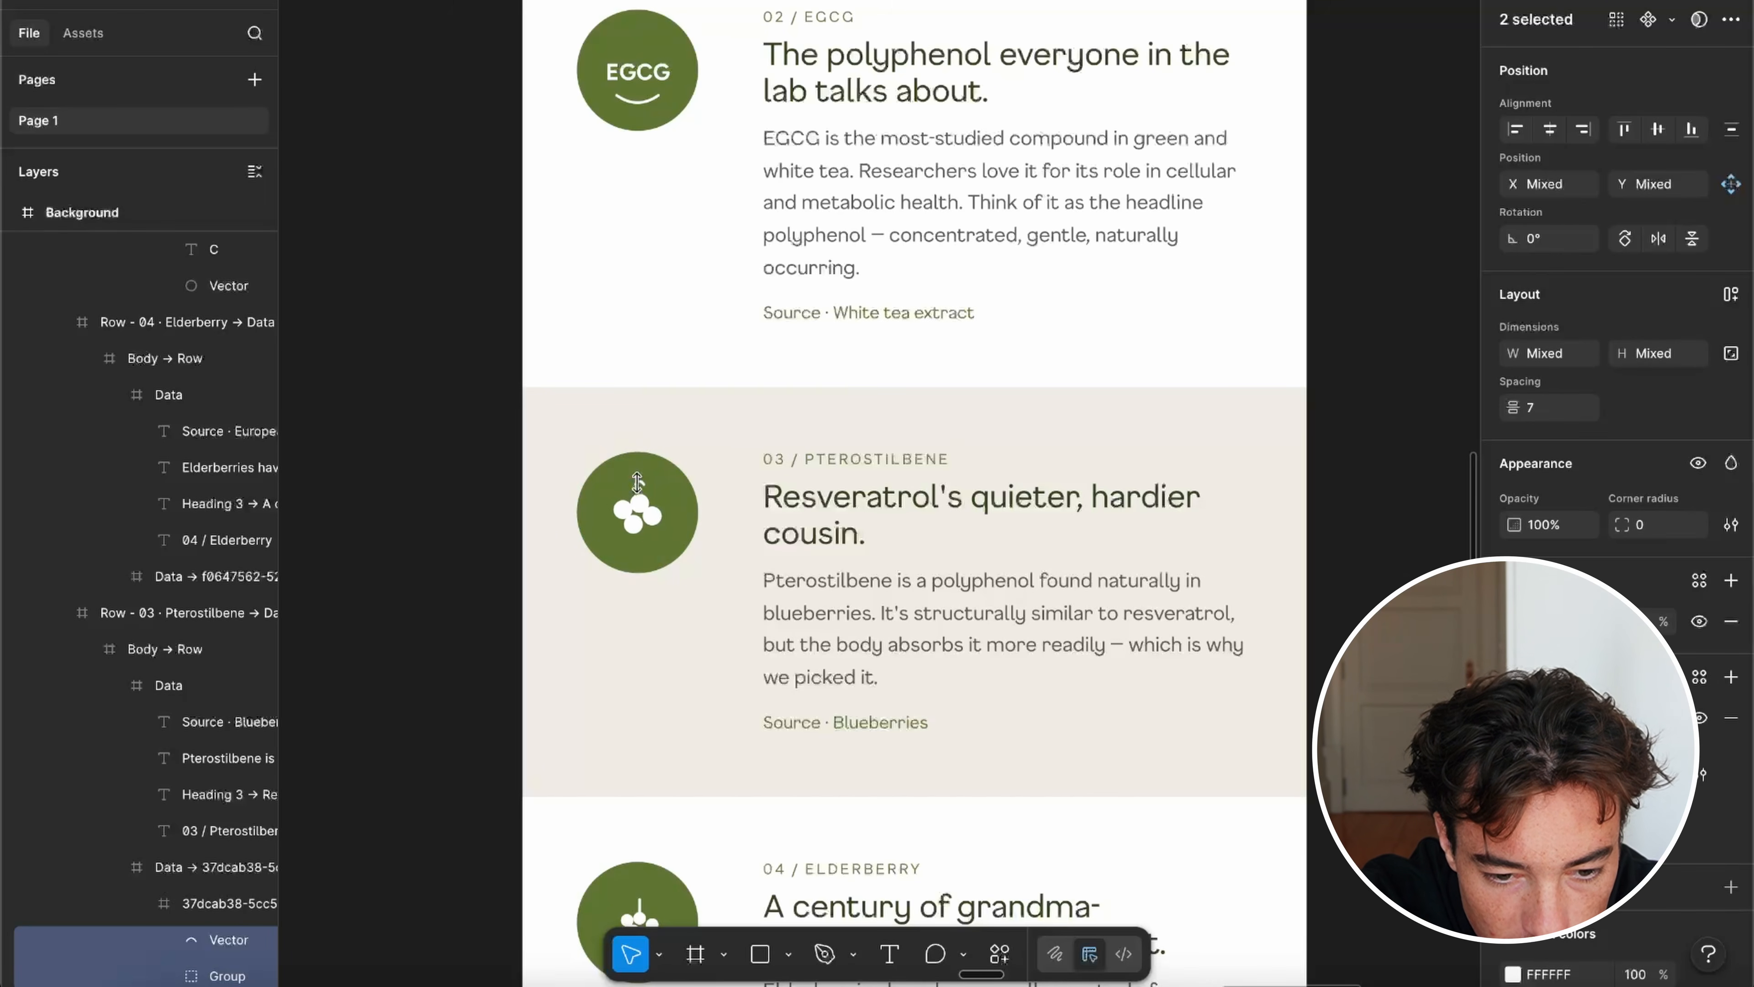
Step: Nudge the EGCG lettering and the smile curve below it upward together inside the 02 / EGCG badge
scroll(637, 481, up, 4)
scroll(637, 481, left, 1)
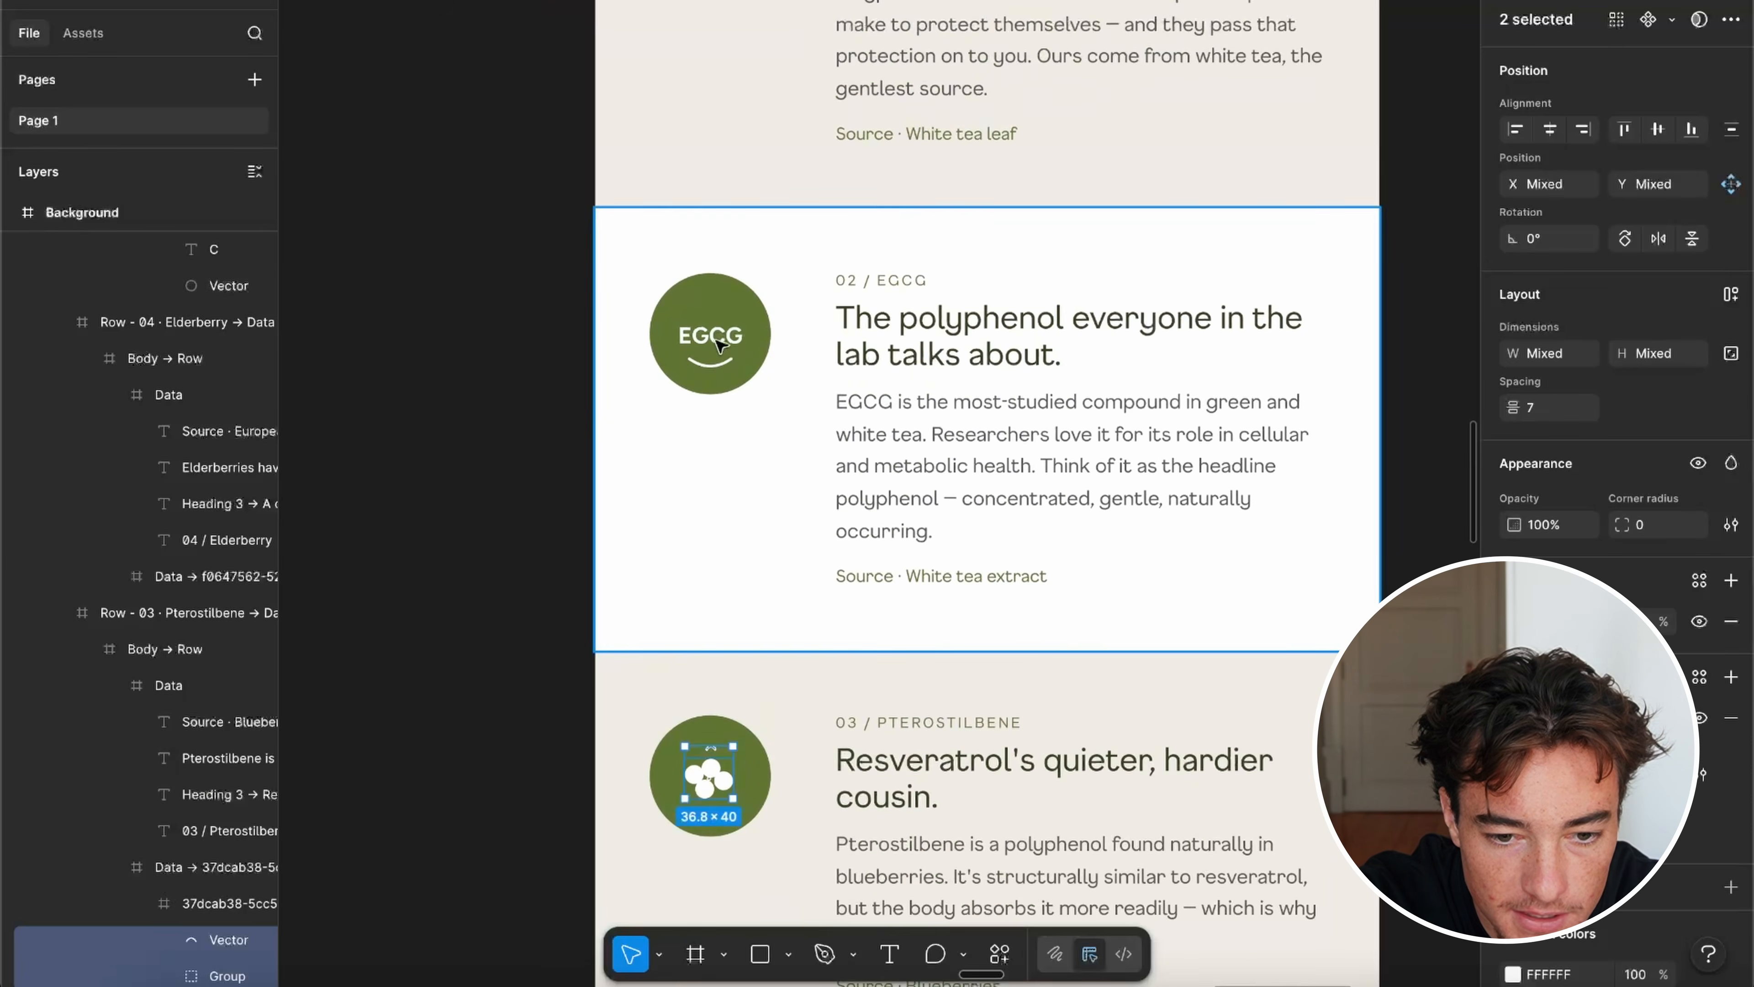
click(722, 338)
double_click(718, 336)
double_click(725, 339)
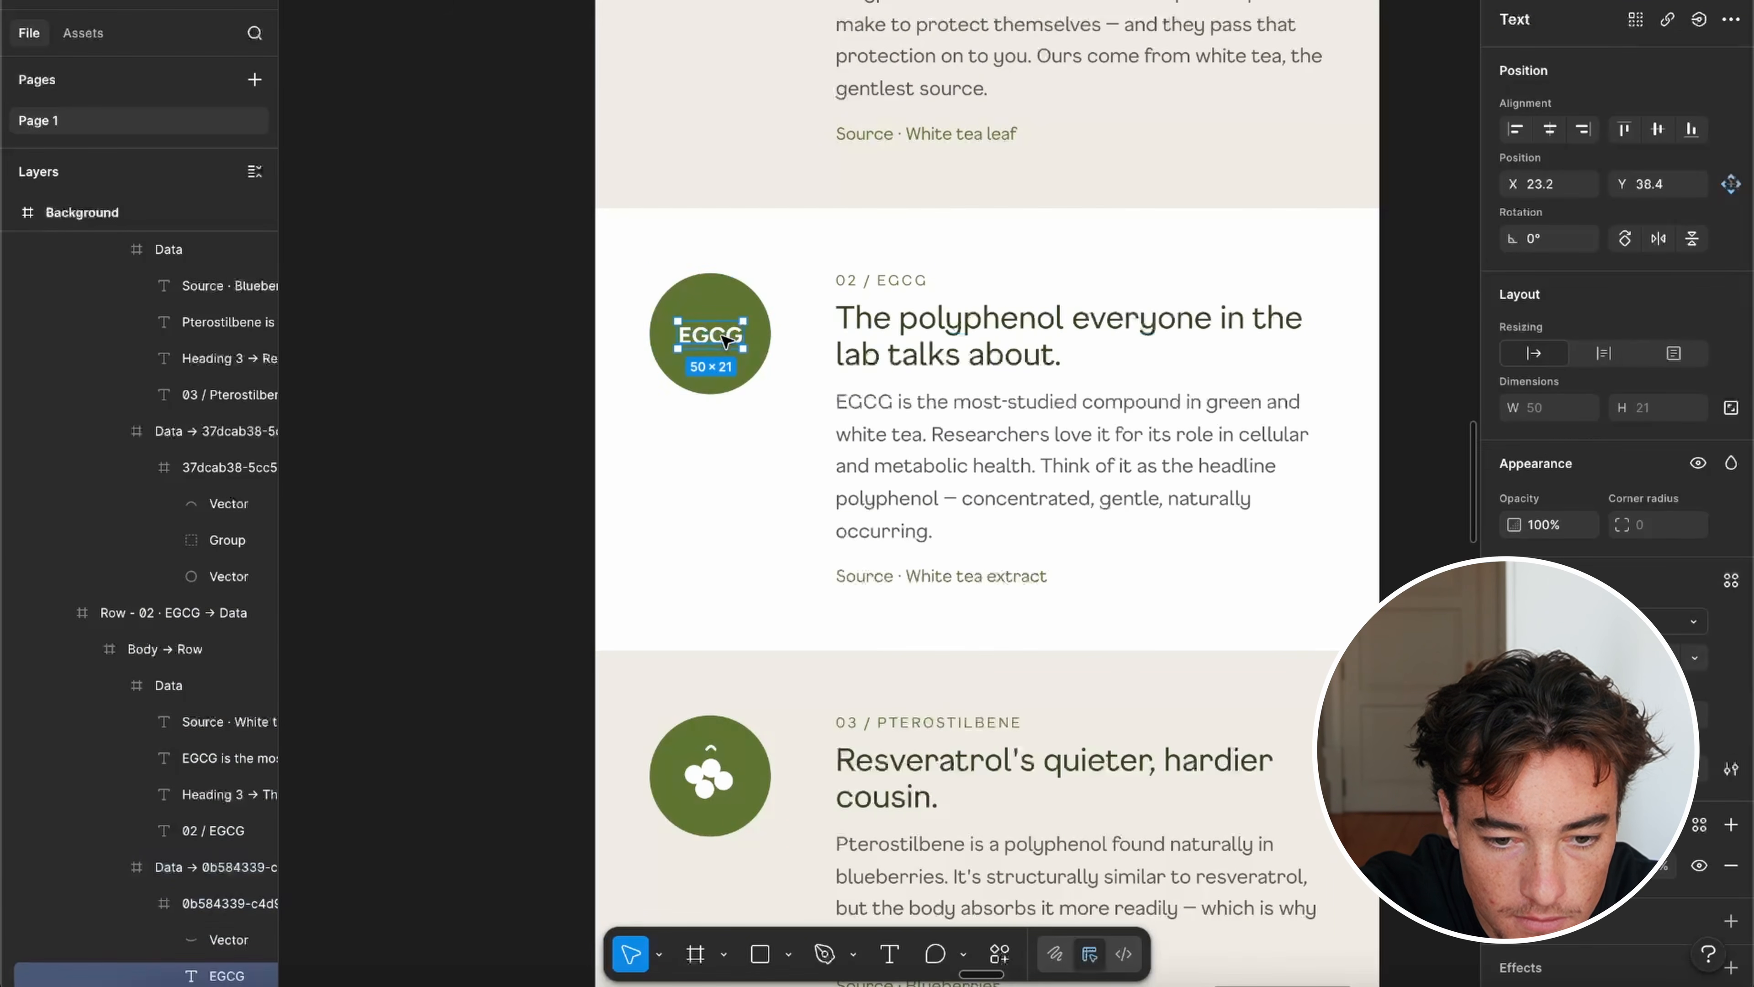
shift+click(711, 362)
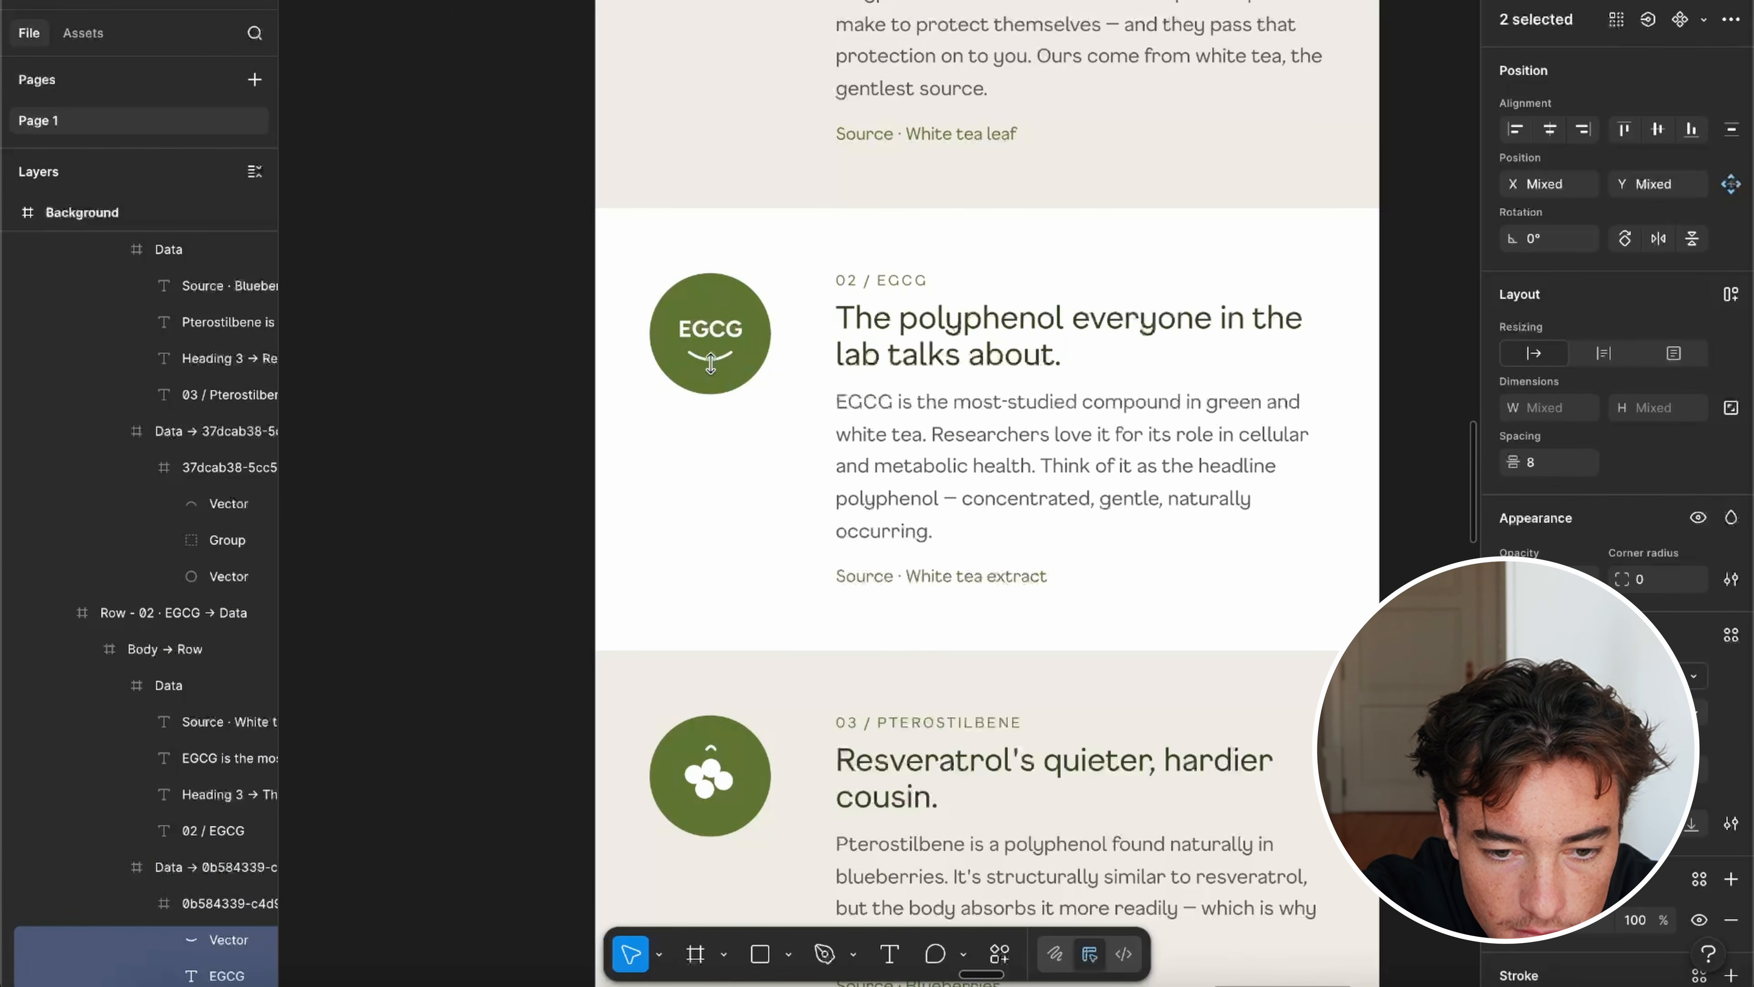
Step: Set the "Shop the range" button label in the hero to F37 Gruffy and review the whole email beside the original
scroll(713, 369, up, 4)
scroll(713, 368, right, 1)
scroll(714, 369, up, 10)
ctrl+scroll(732, 297, down, 3)
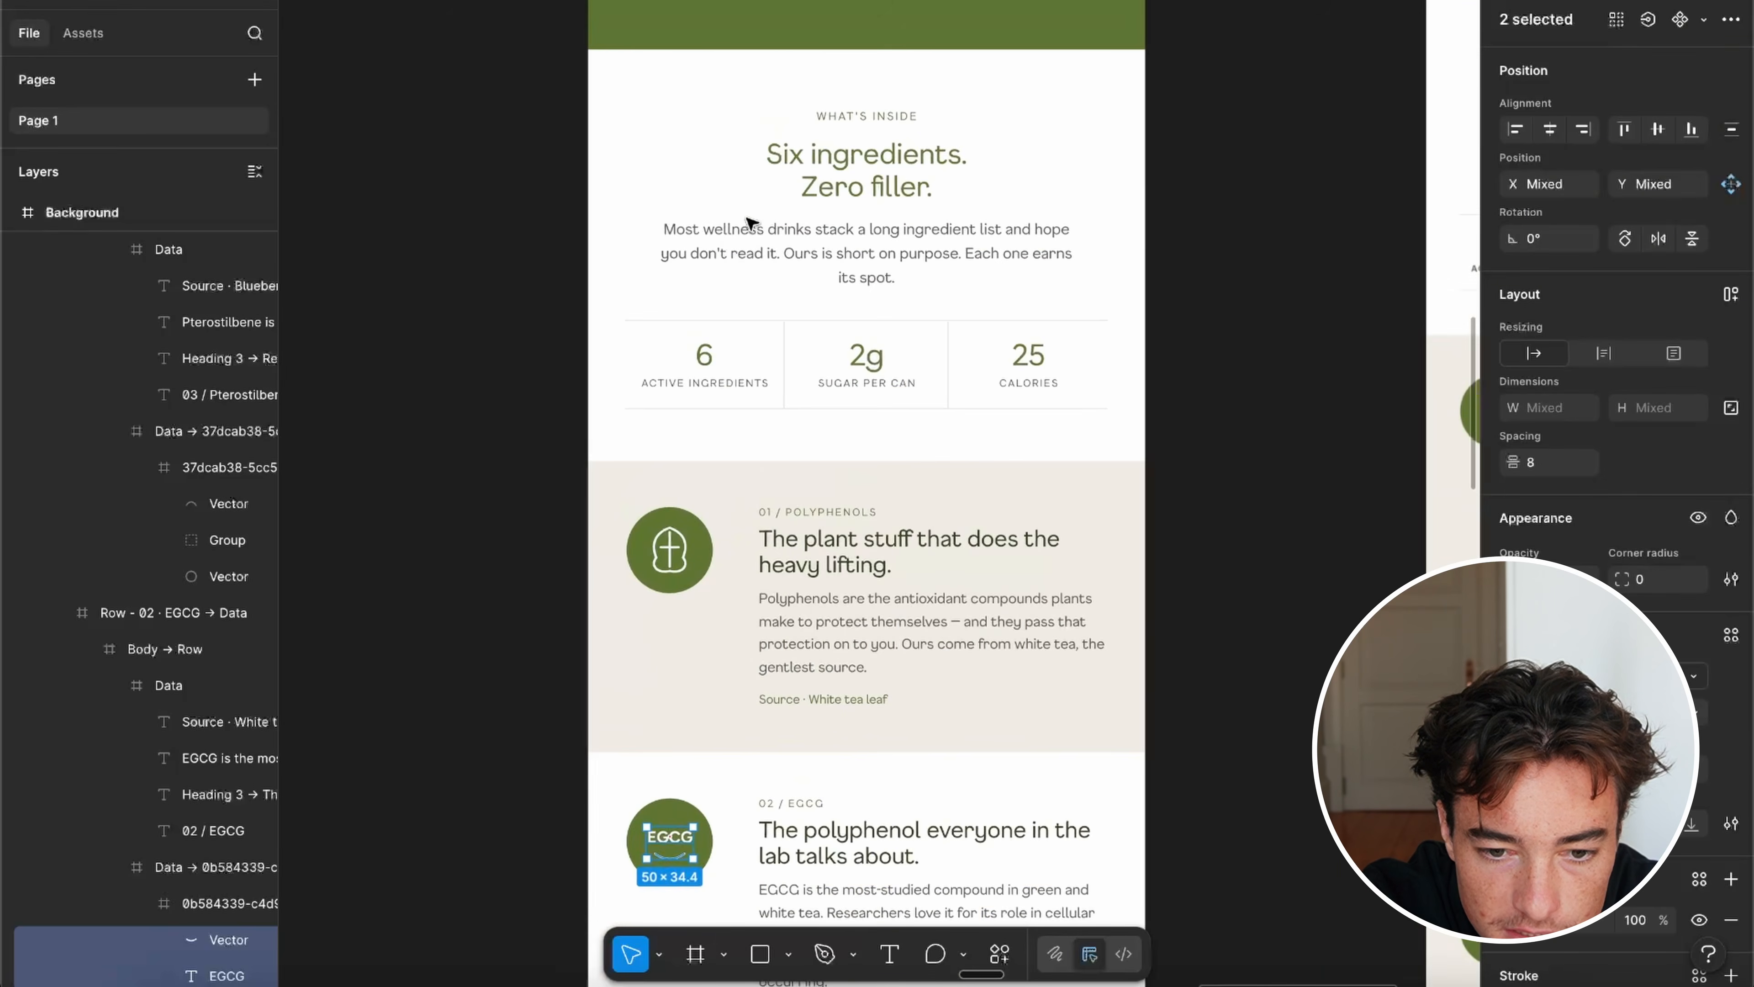
super+click(875, 325)
click(1596, 621)
text(gruff)
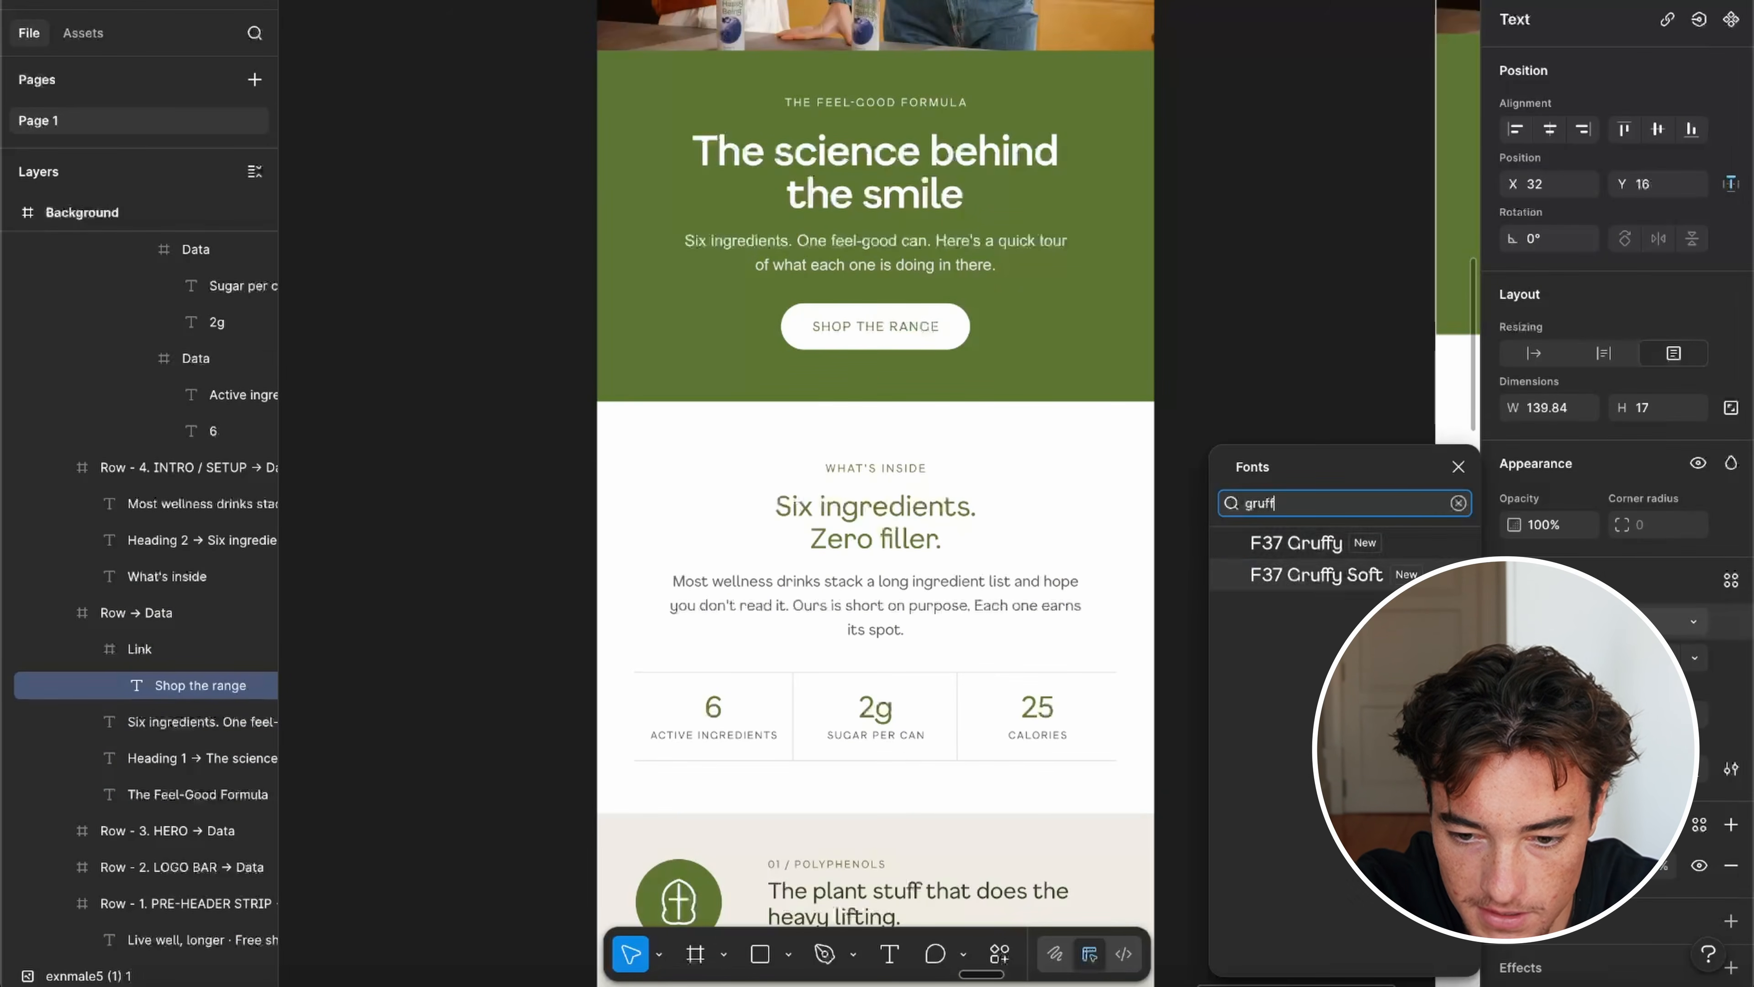
click(1278, 541)
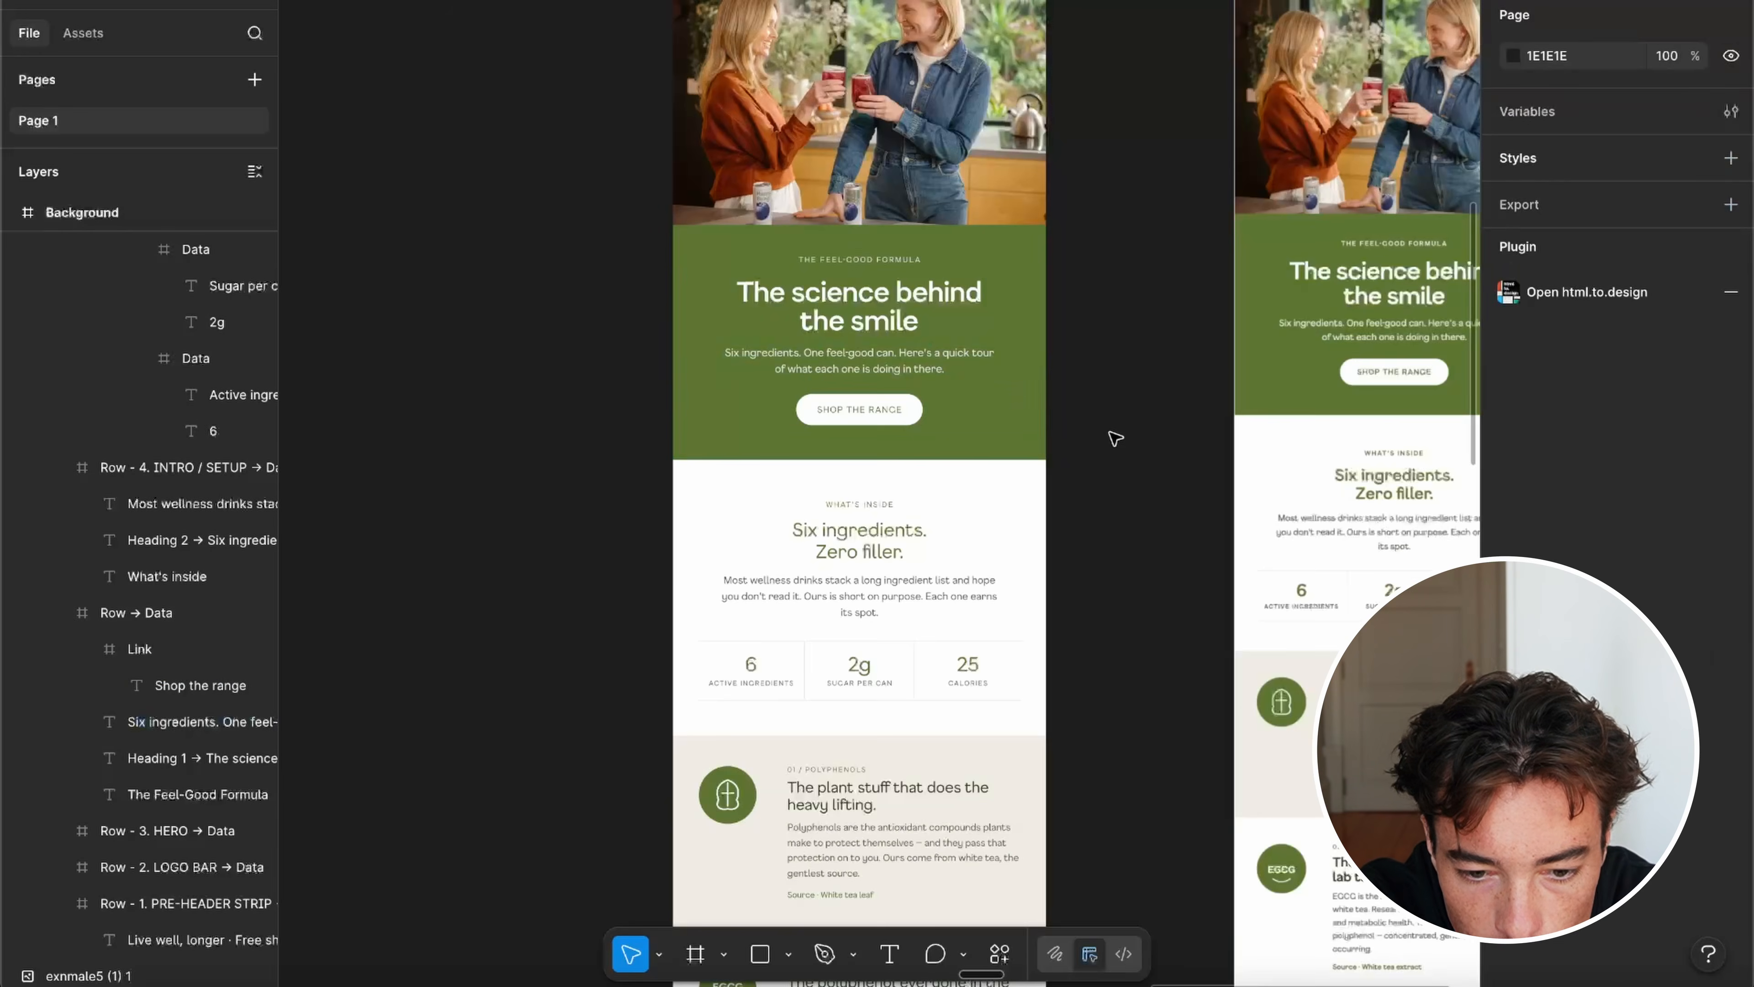
scroll(1109, 432, up, 3)
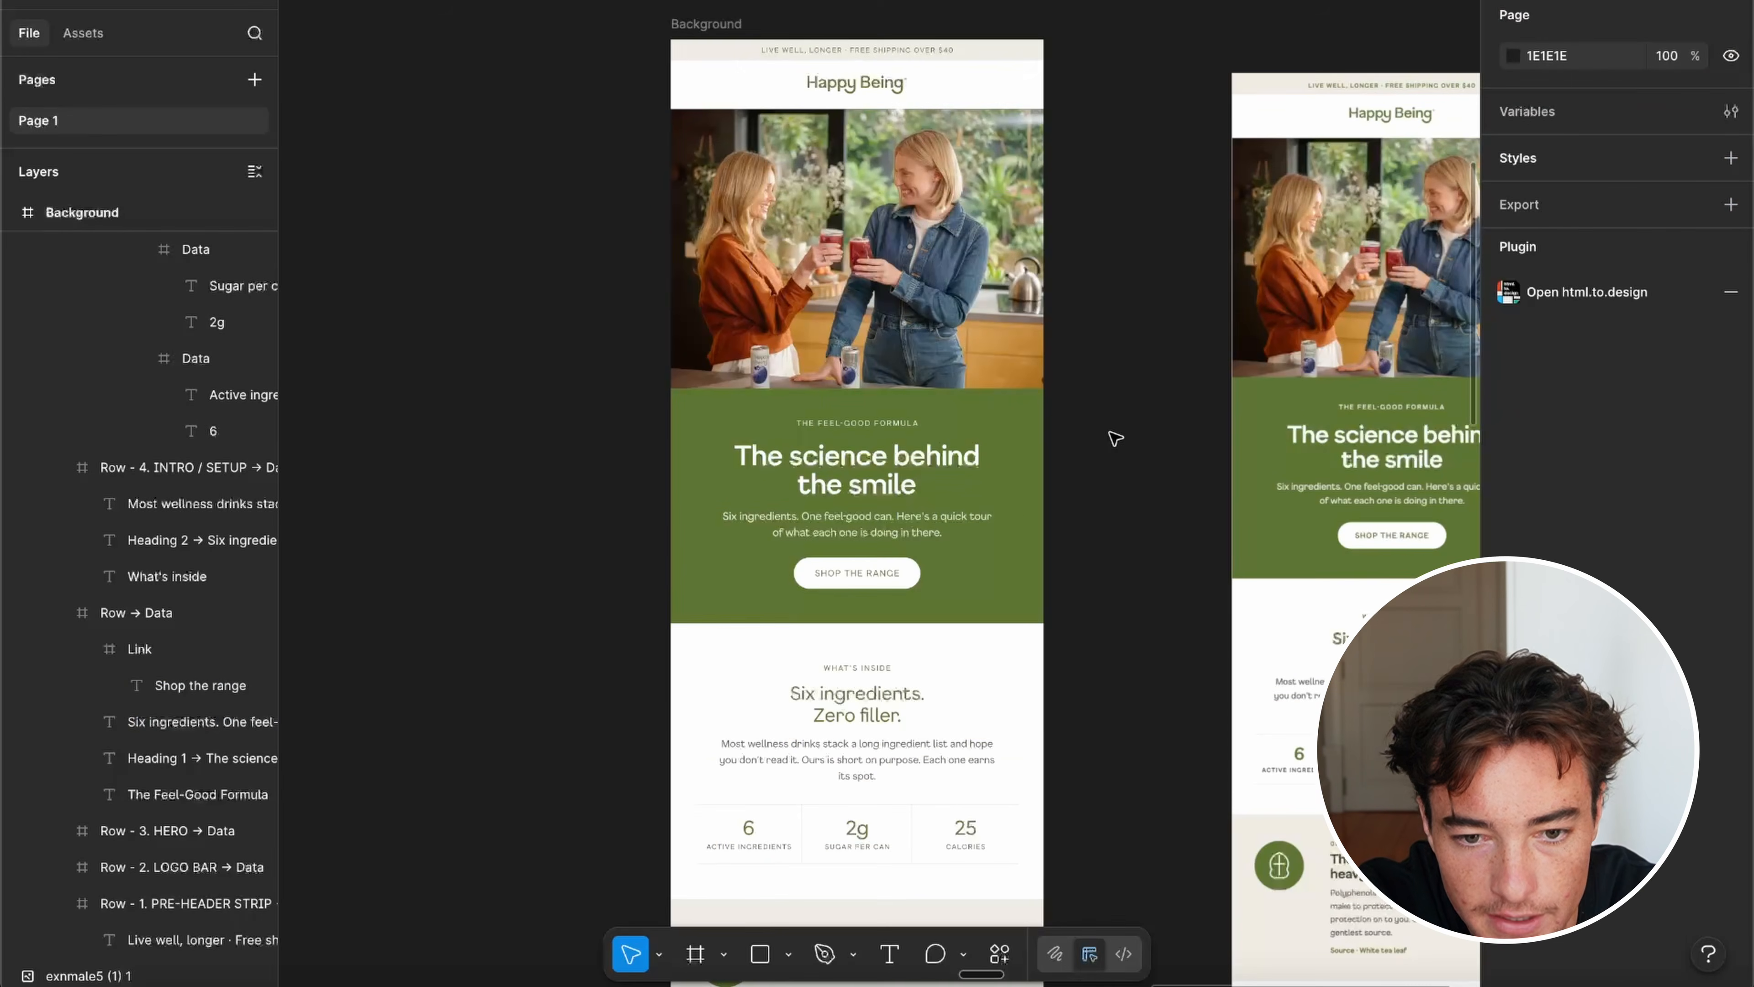
scroll(1076, 407, down, 15)
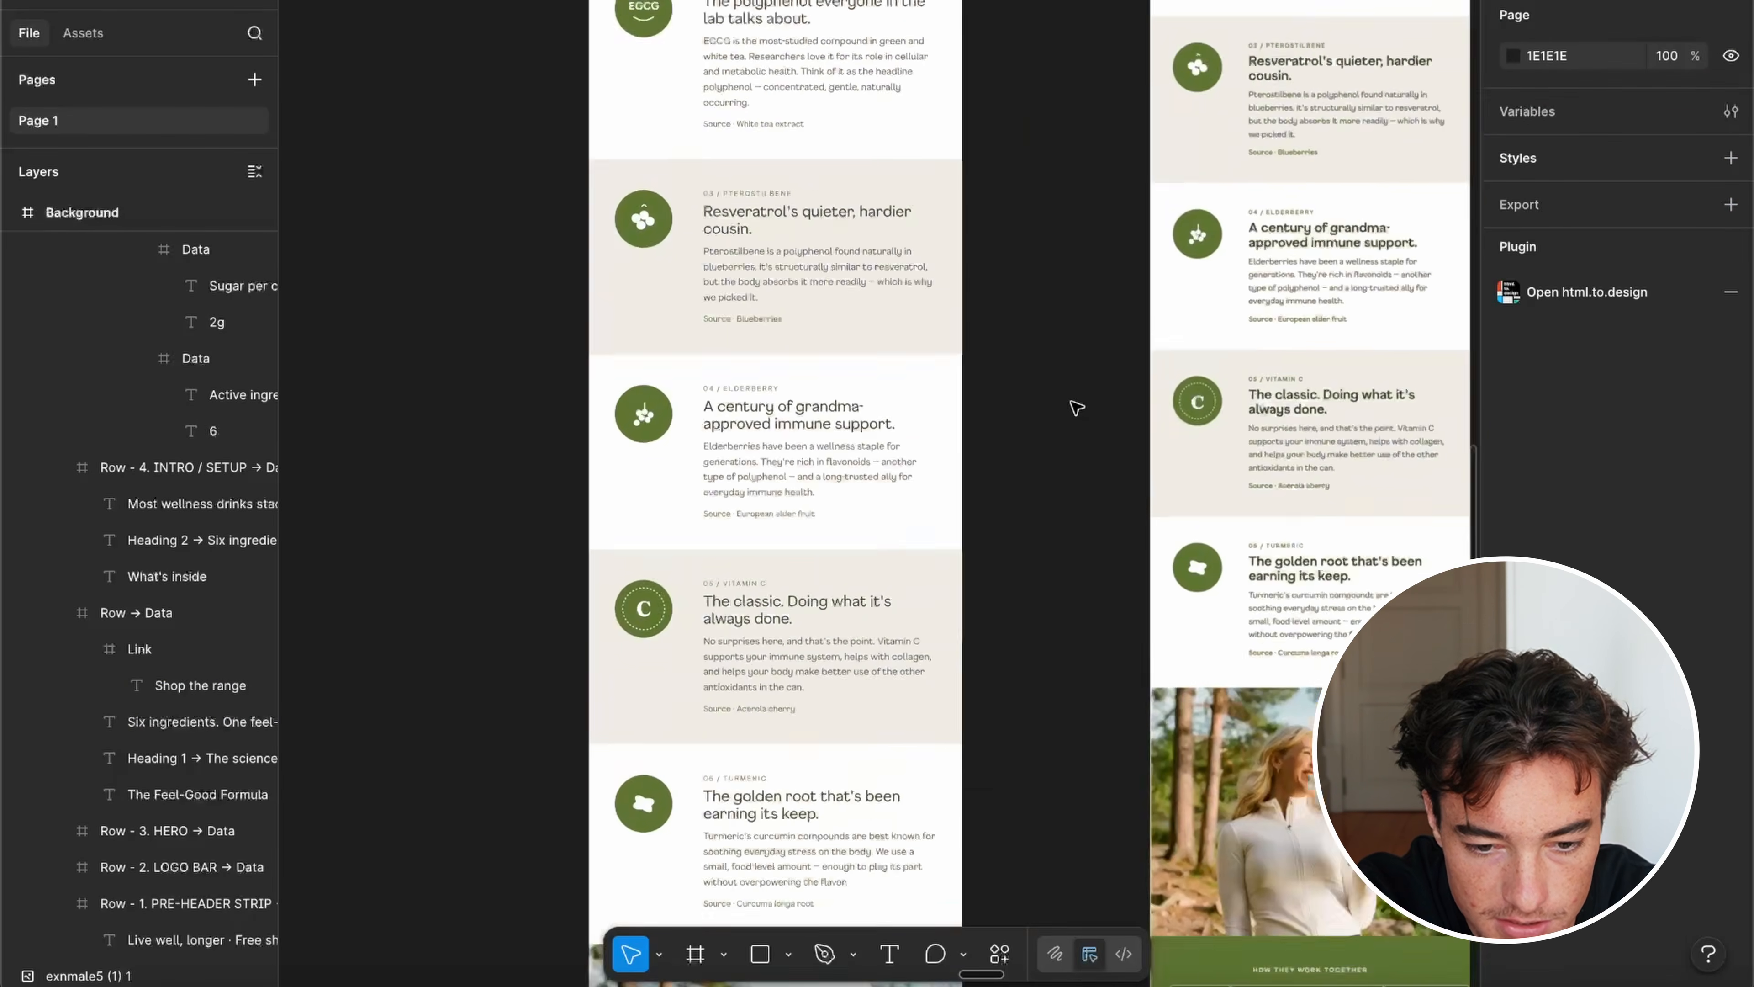
scroll(1077, 407, down, 5)
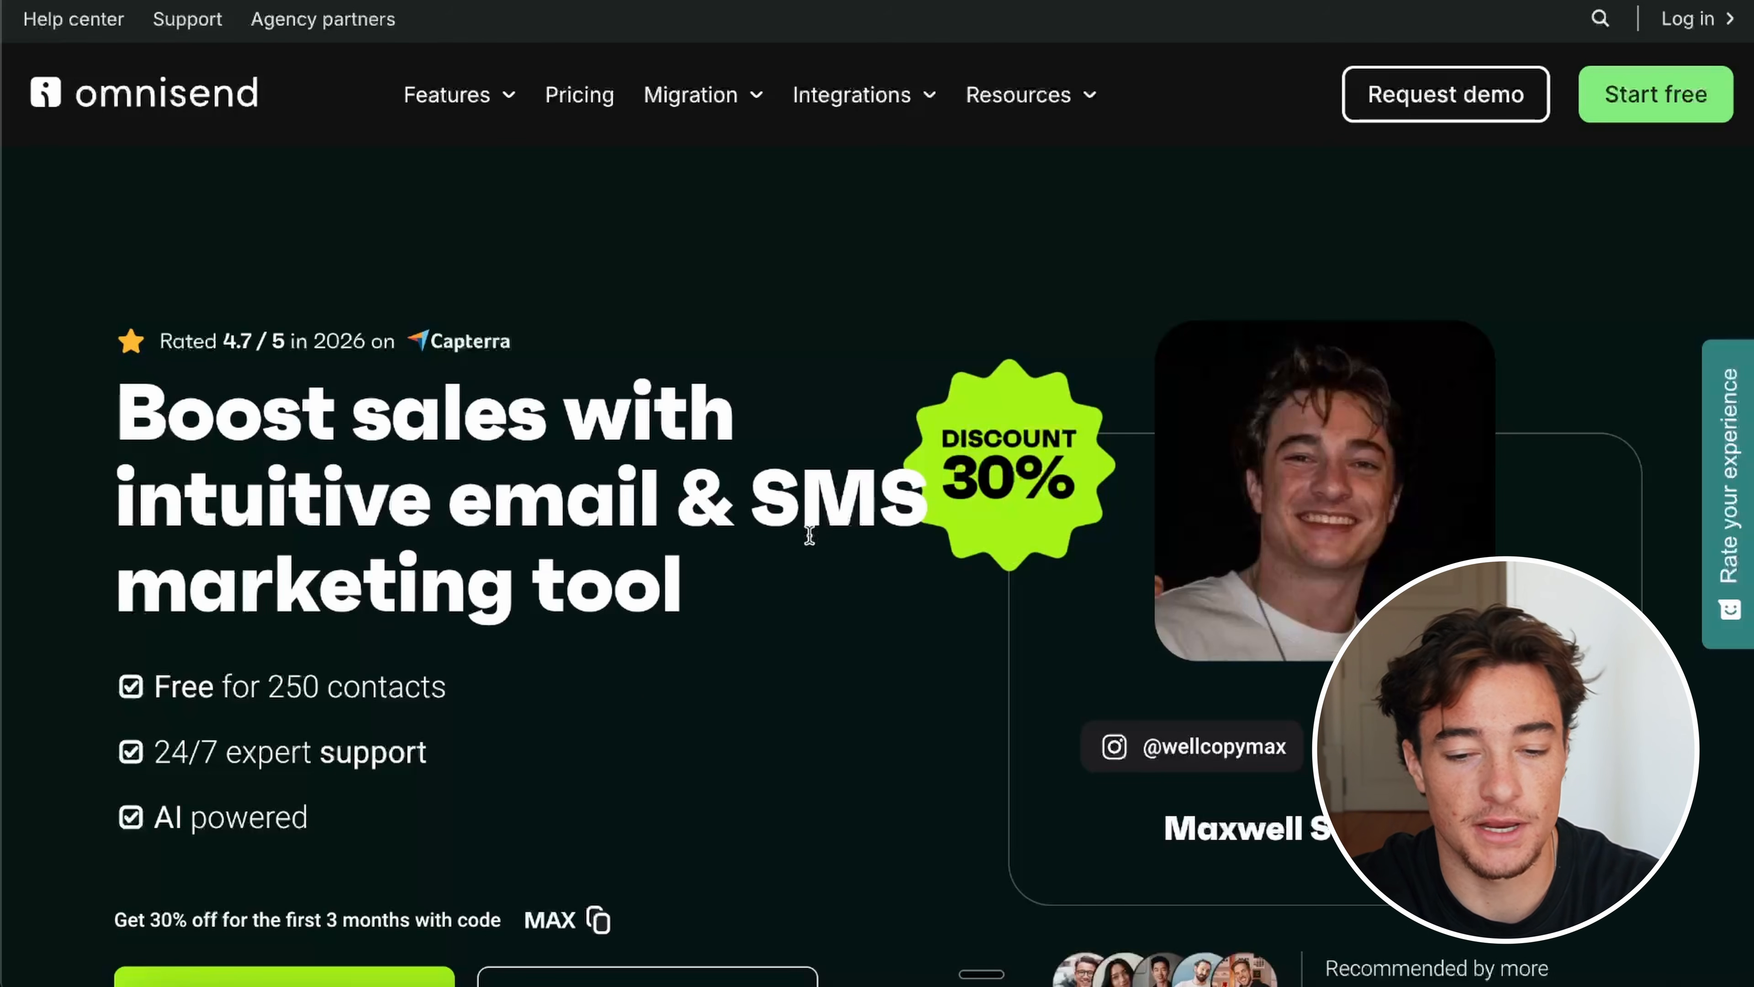
Step: Switch to the Omnisend website and look over its email and SMS marketing landing page
scroll(785, 624, down, 3)
scroll(784, 624, up, 4)
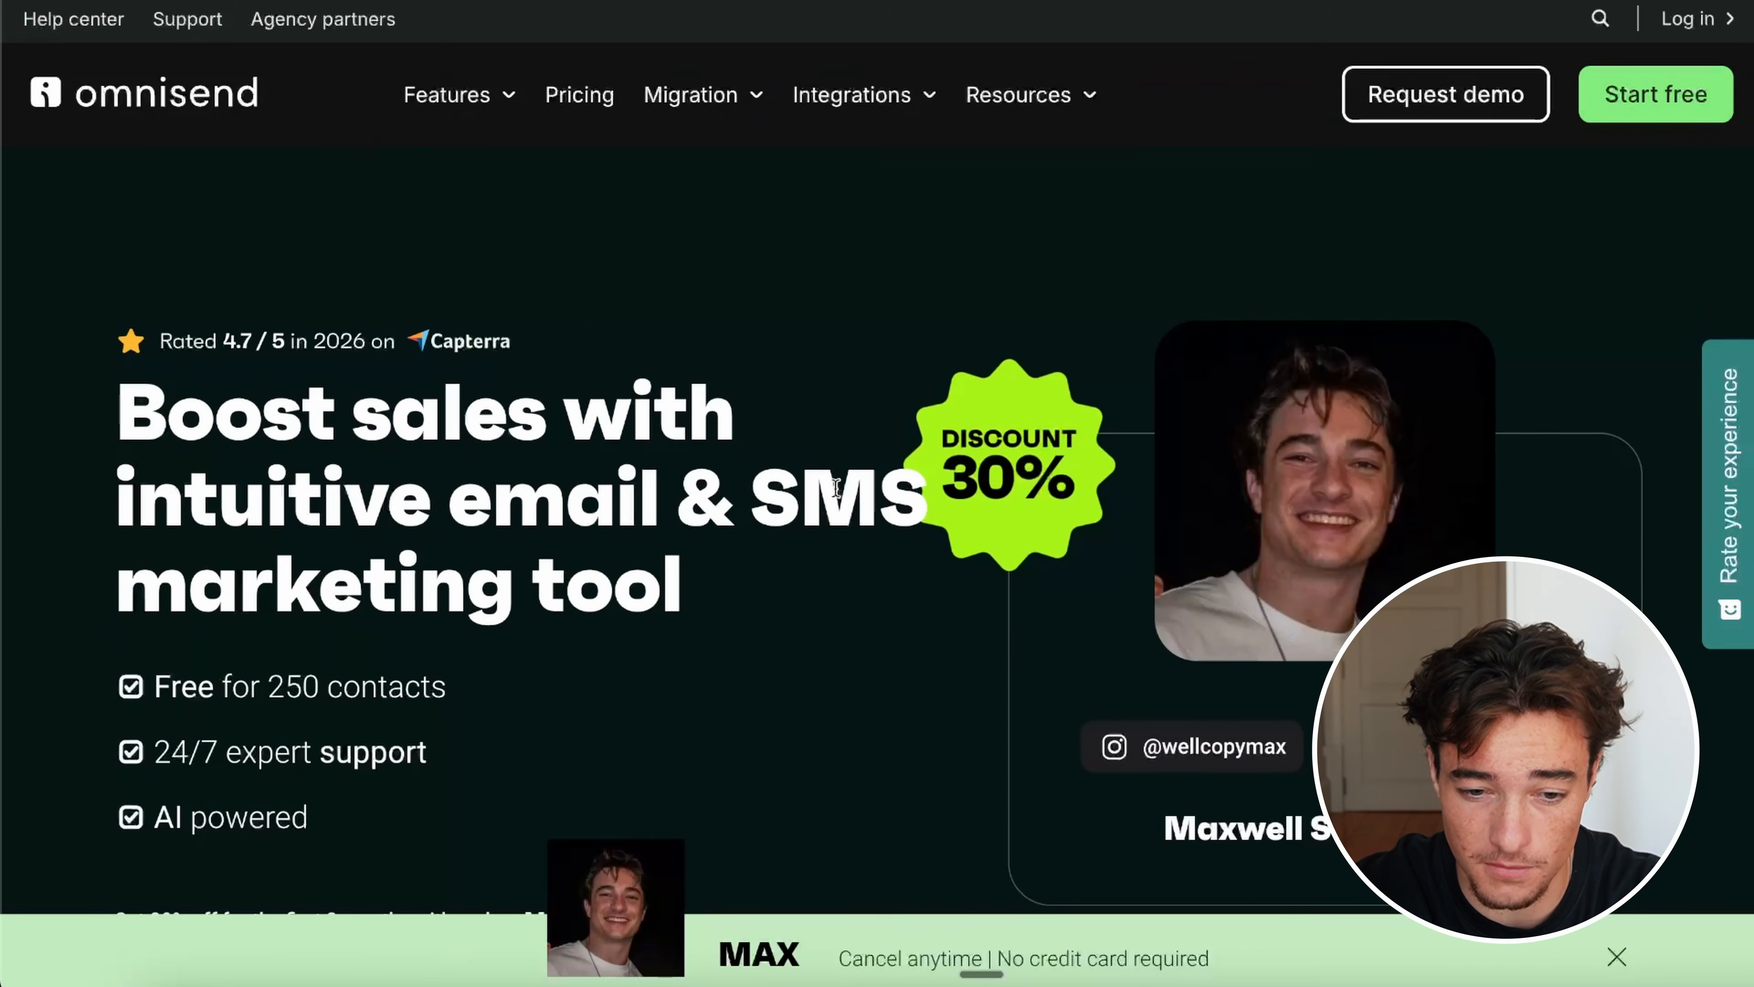
scroll(834, 494, down, 3)
scroll(834, 494, up, 3)
scroll(616, 368, down, 15)
scroll(615, 367, up, 15)
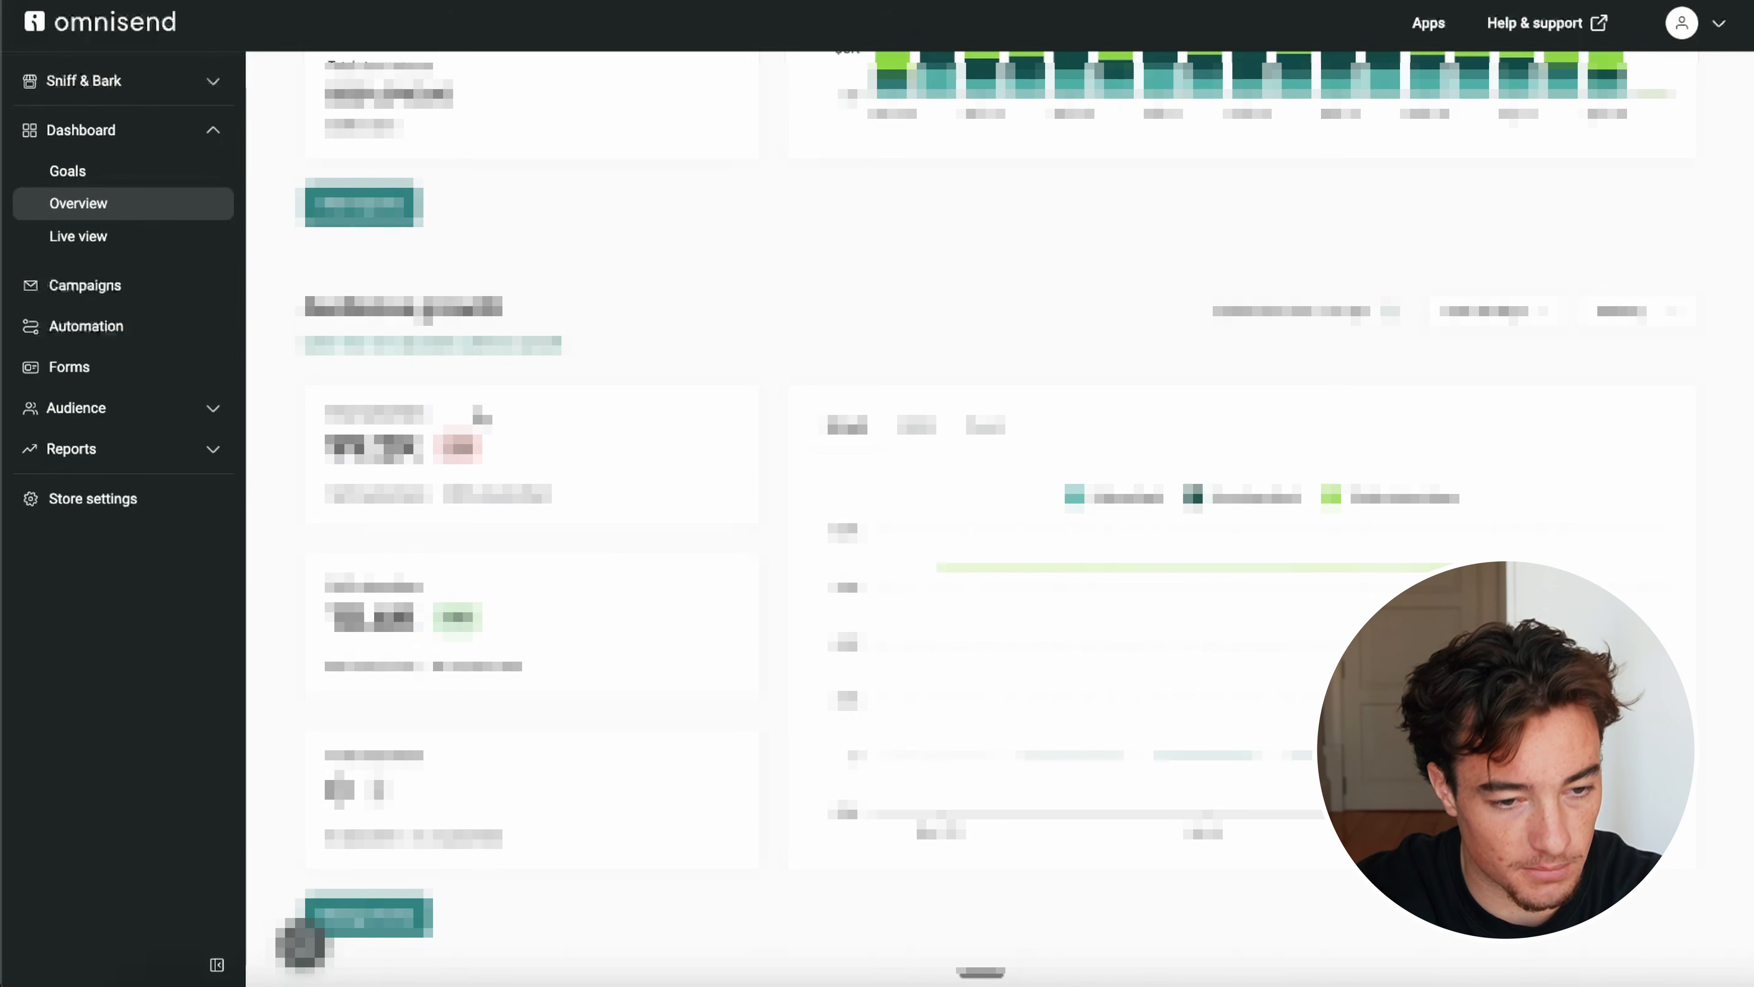
Step: Open the campaigns list in the Omnisend account and create a new email campaign
scroll(195, 596, up, 8)
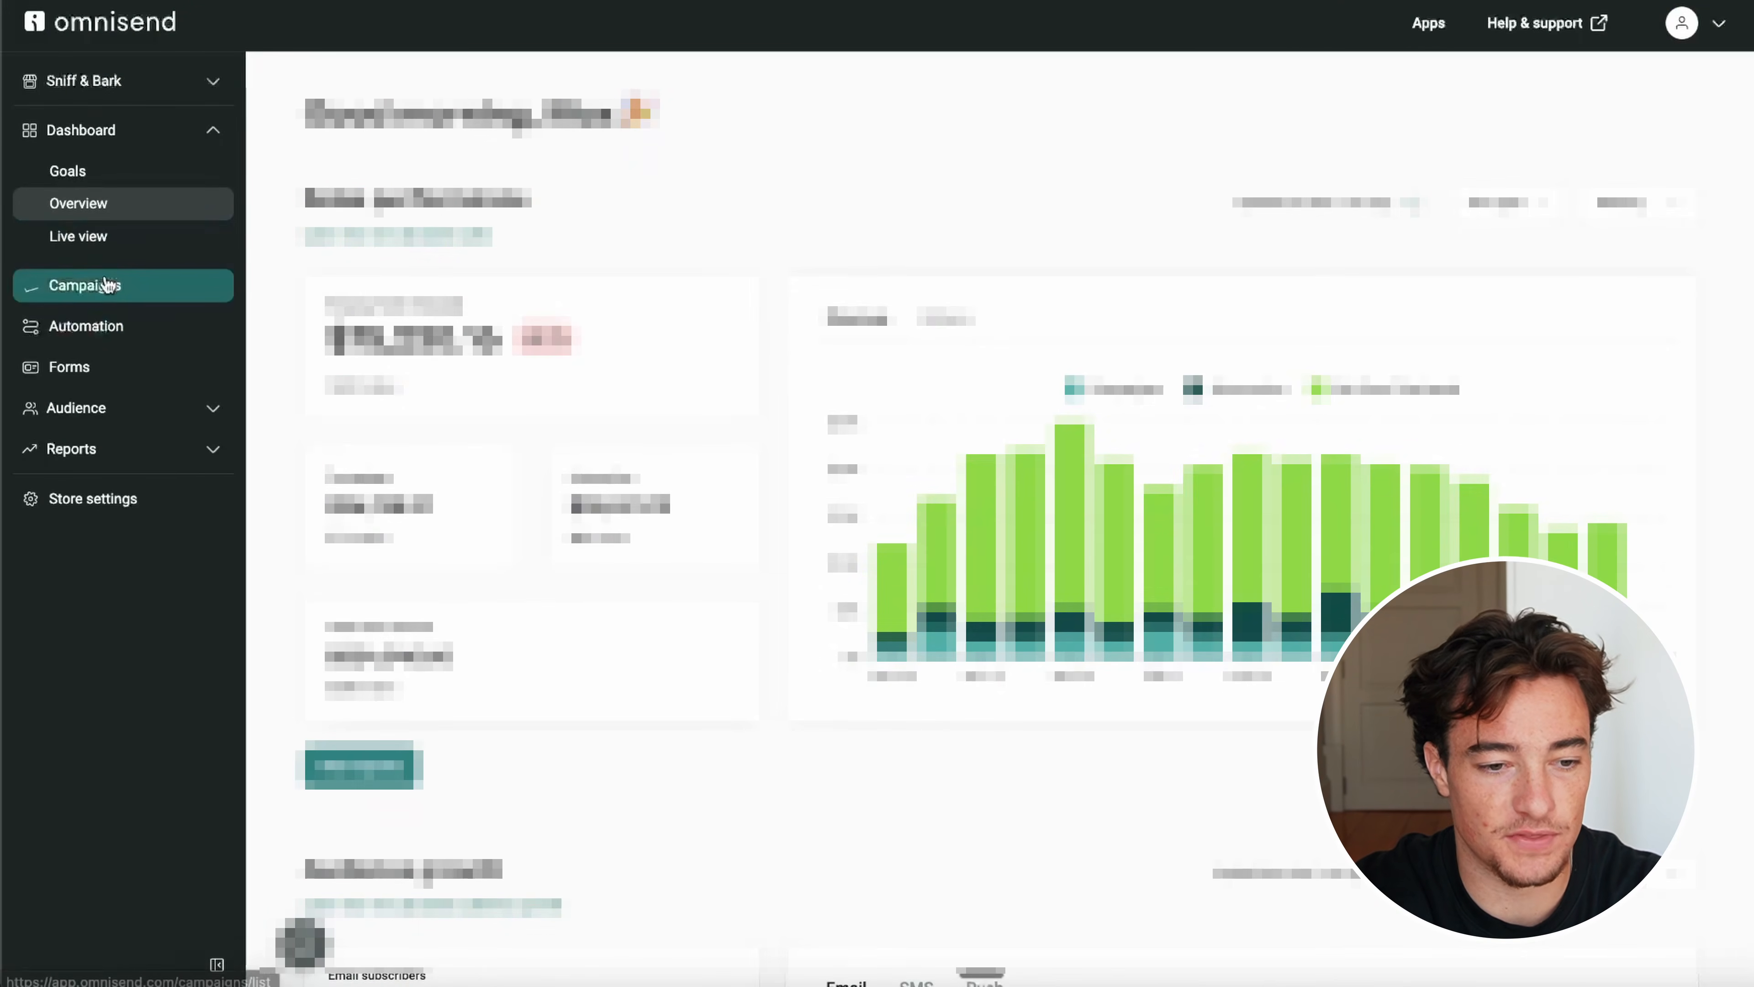
click(104, 285)
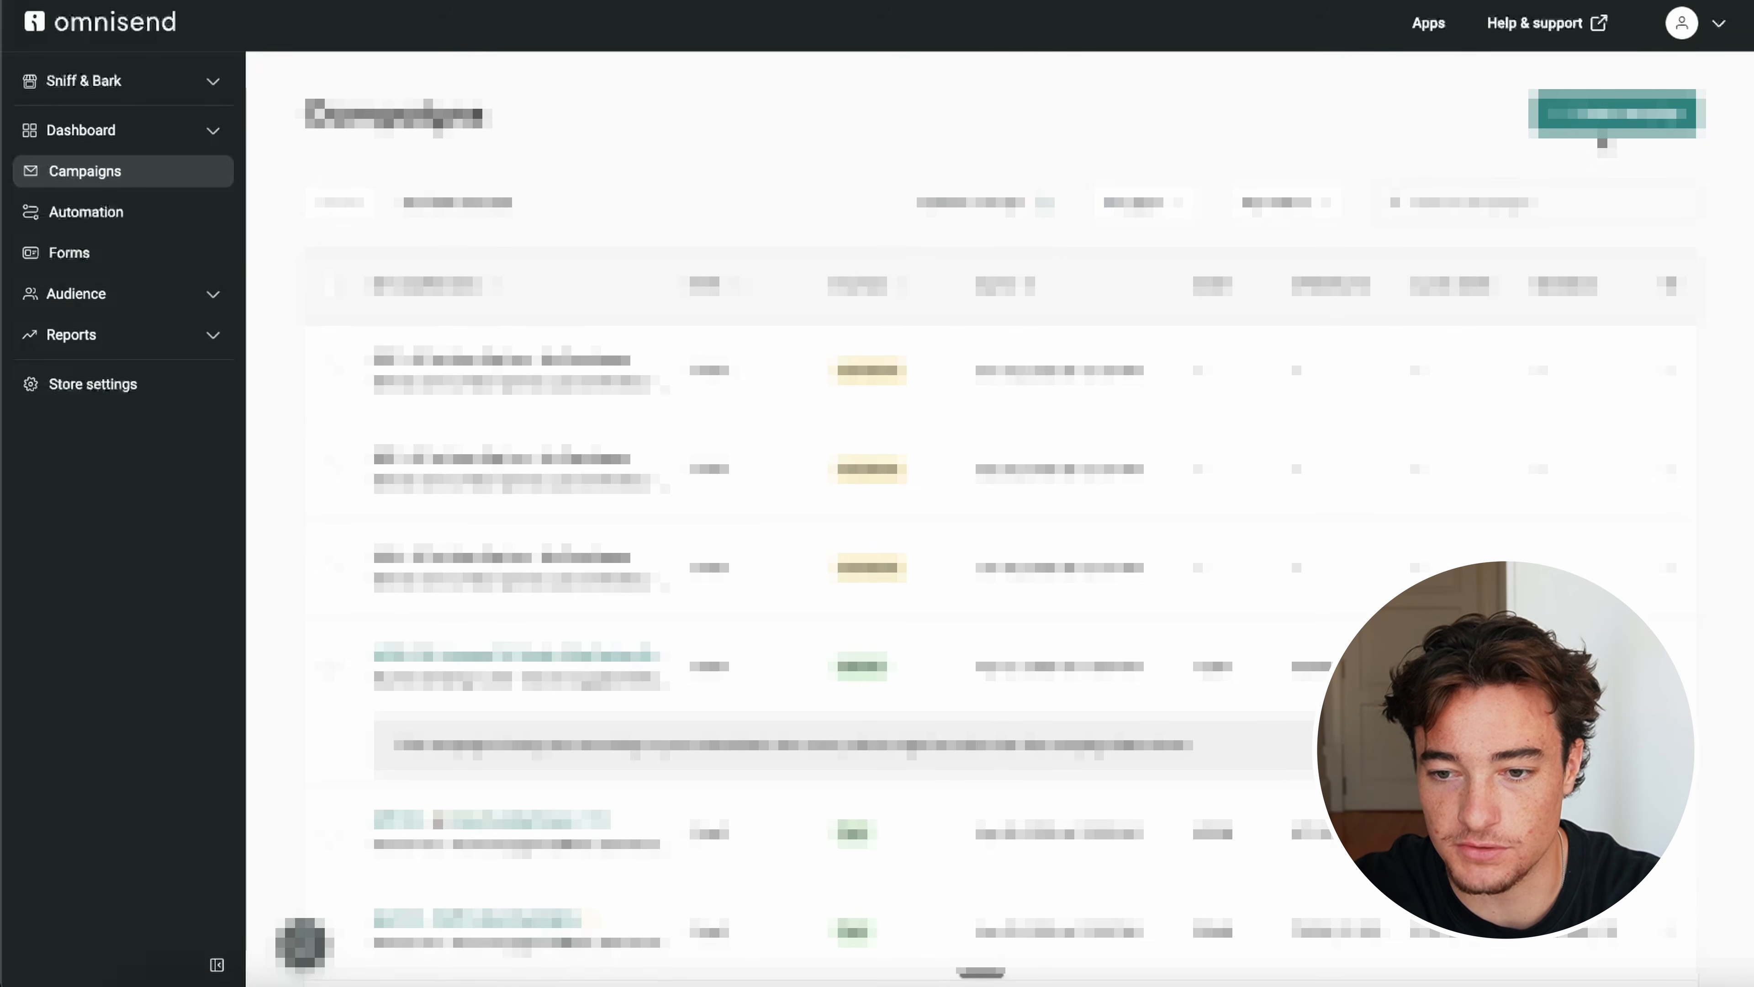
click(1589, 114)
click(478, 479)
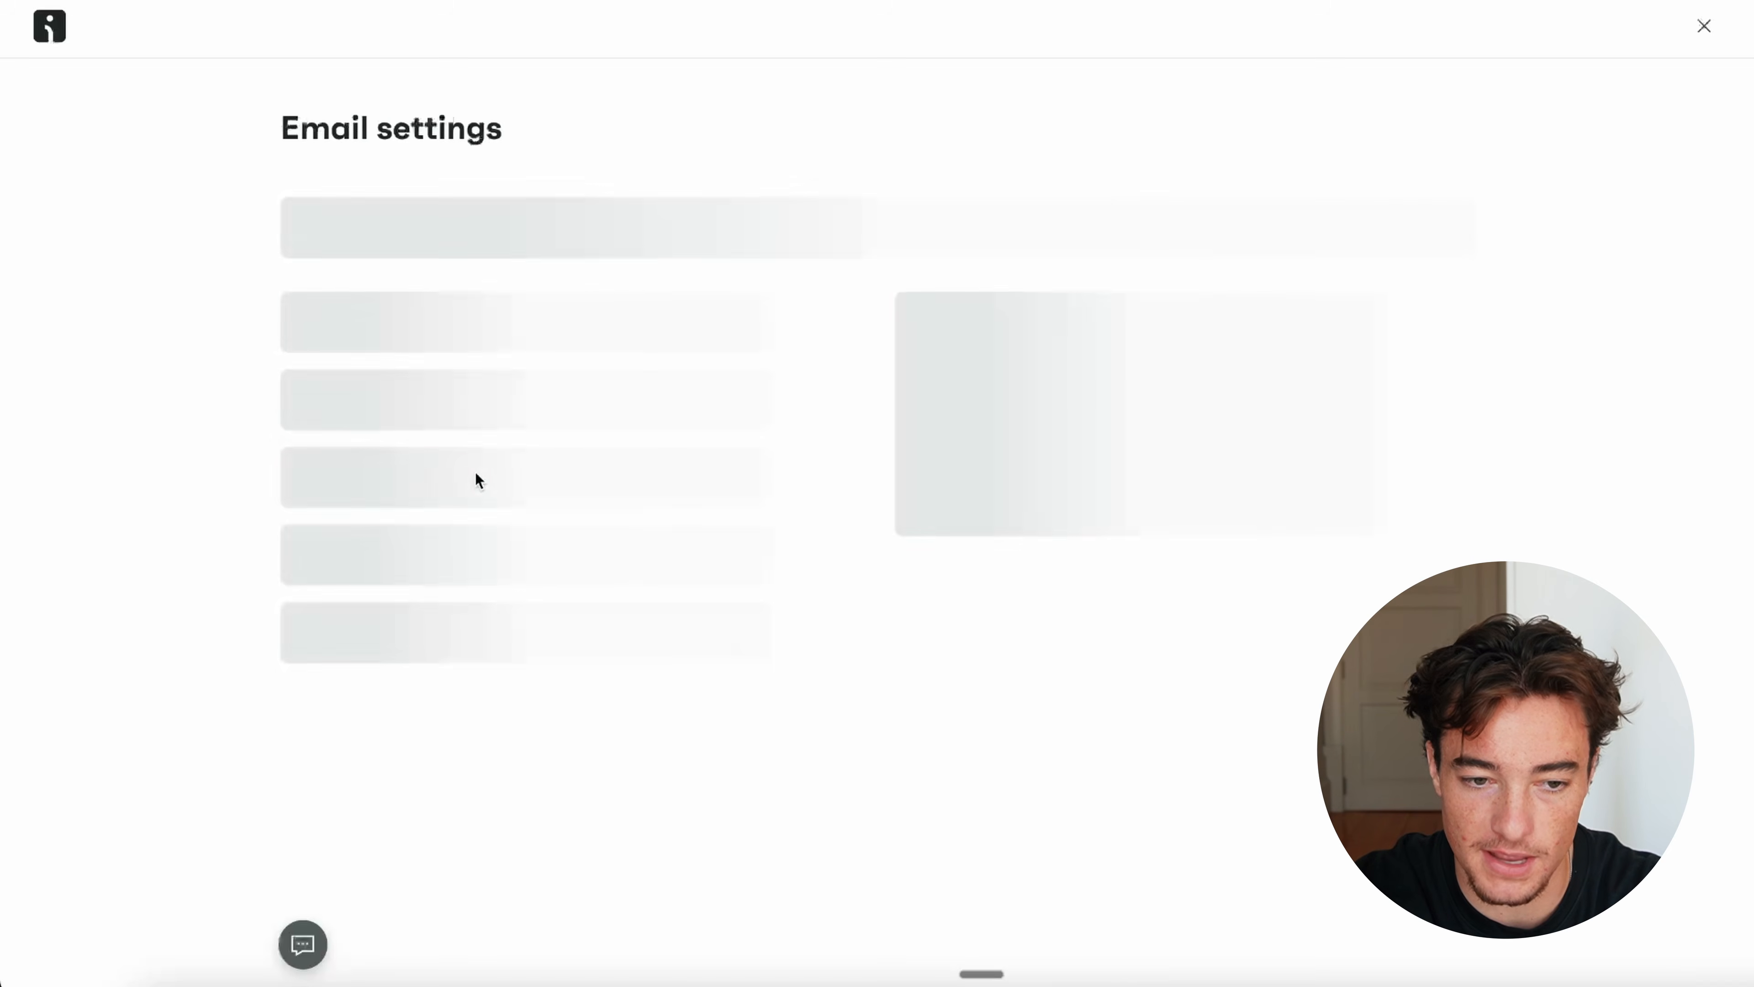
Step: Enter "6 Flavors. All Natural." as the campaign's subject line
click(435, 256)
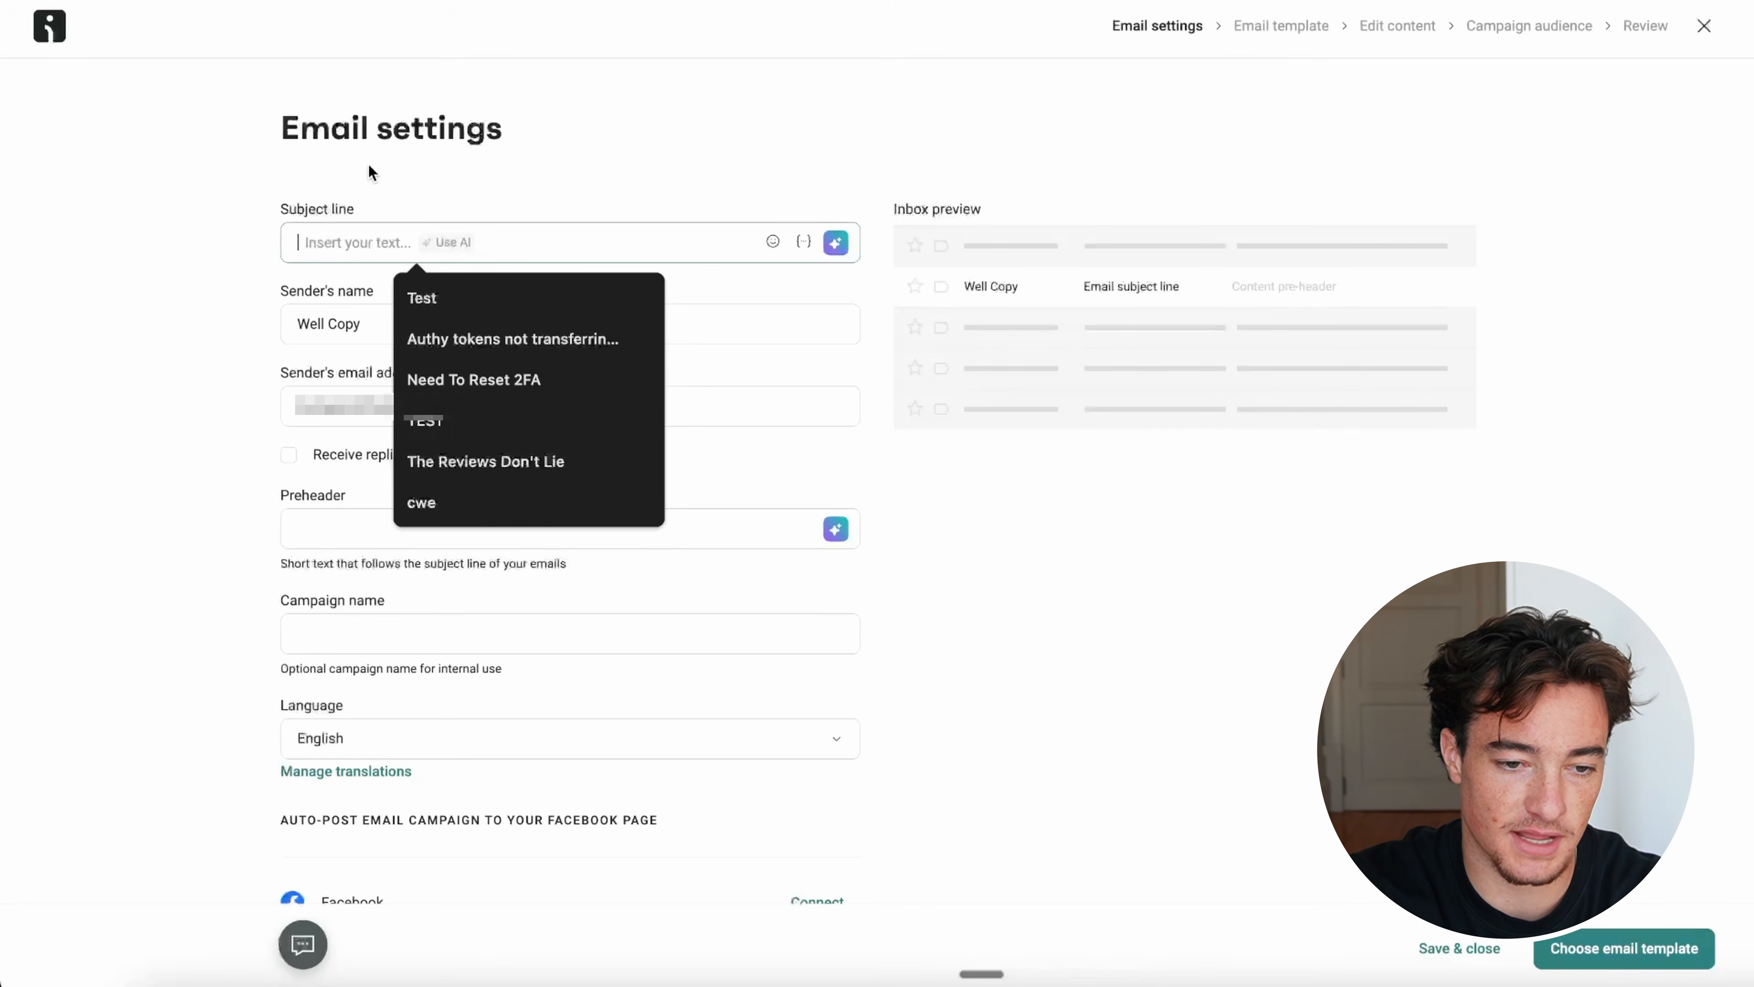
text(6 Flavors. All natural.)
double_click(391, 238)
text(Natural)
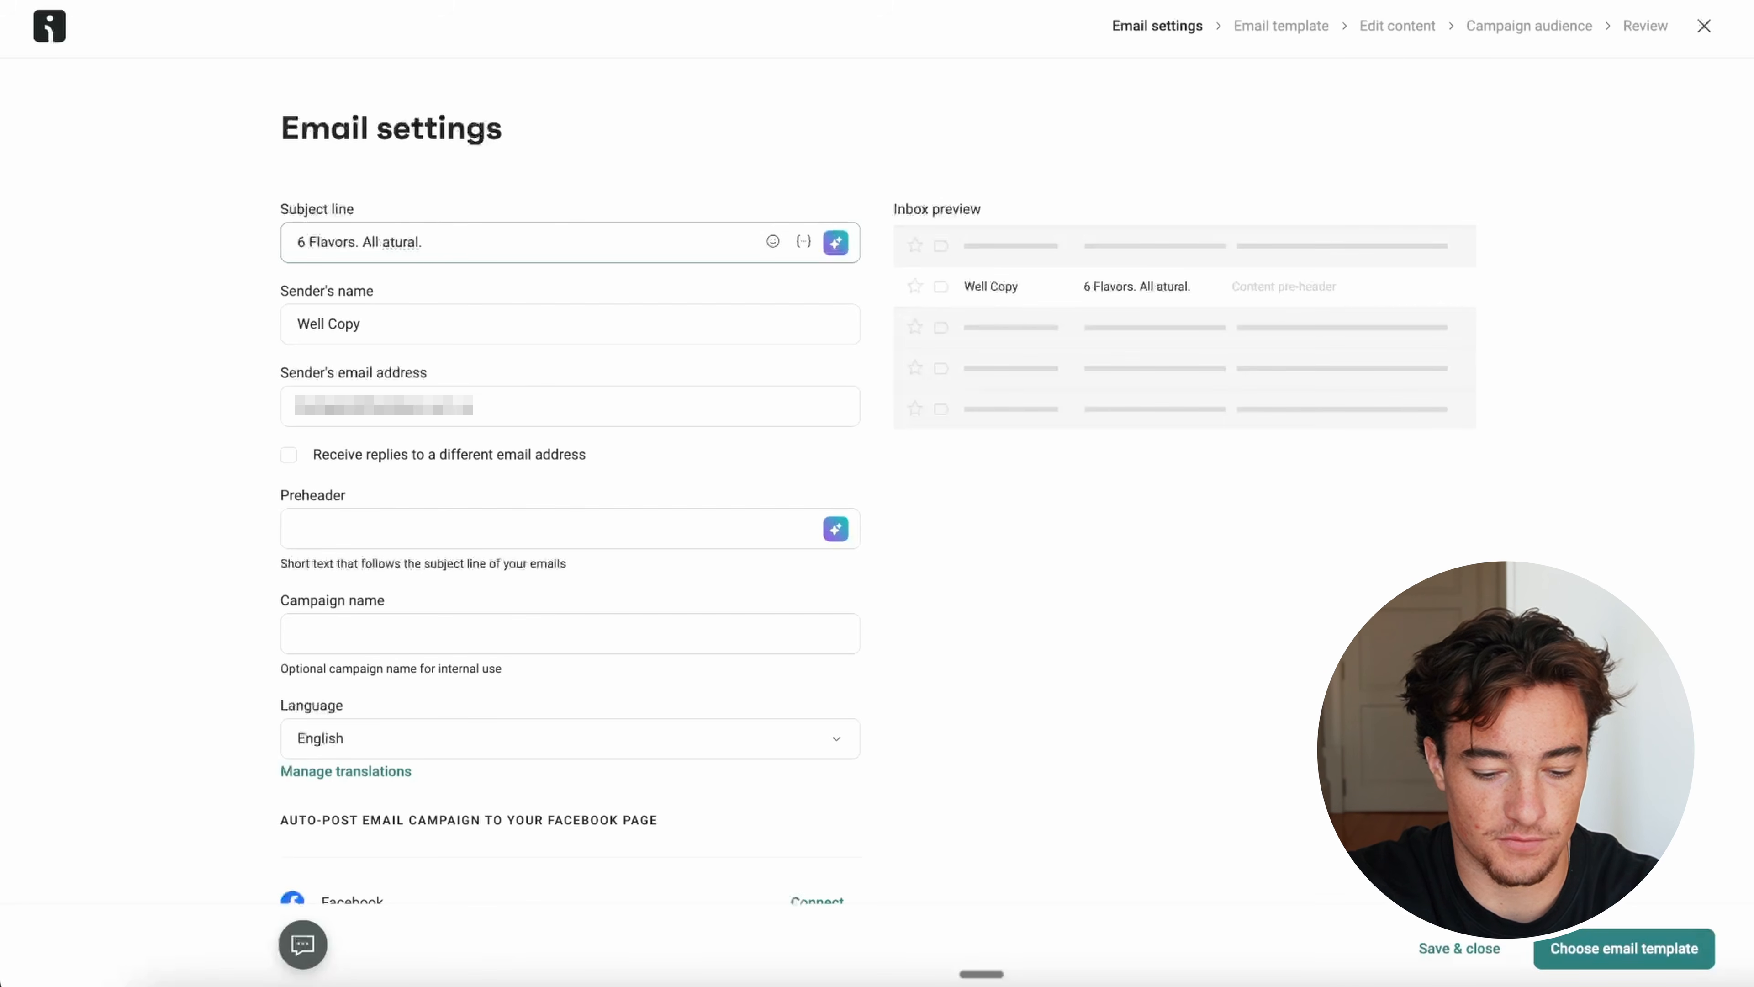
Step: Enter "cece" as the preheader and name the campaign TEST
click(378, 539)
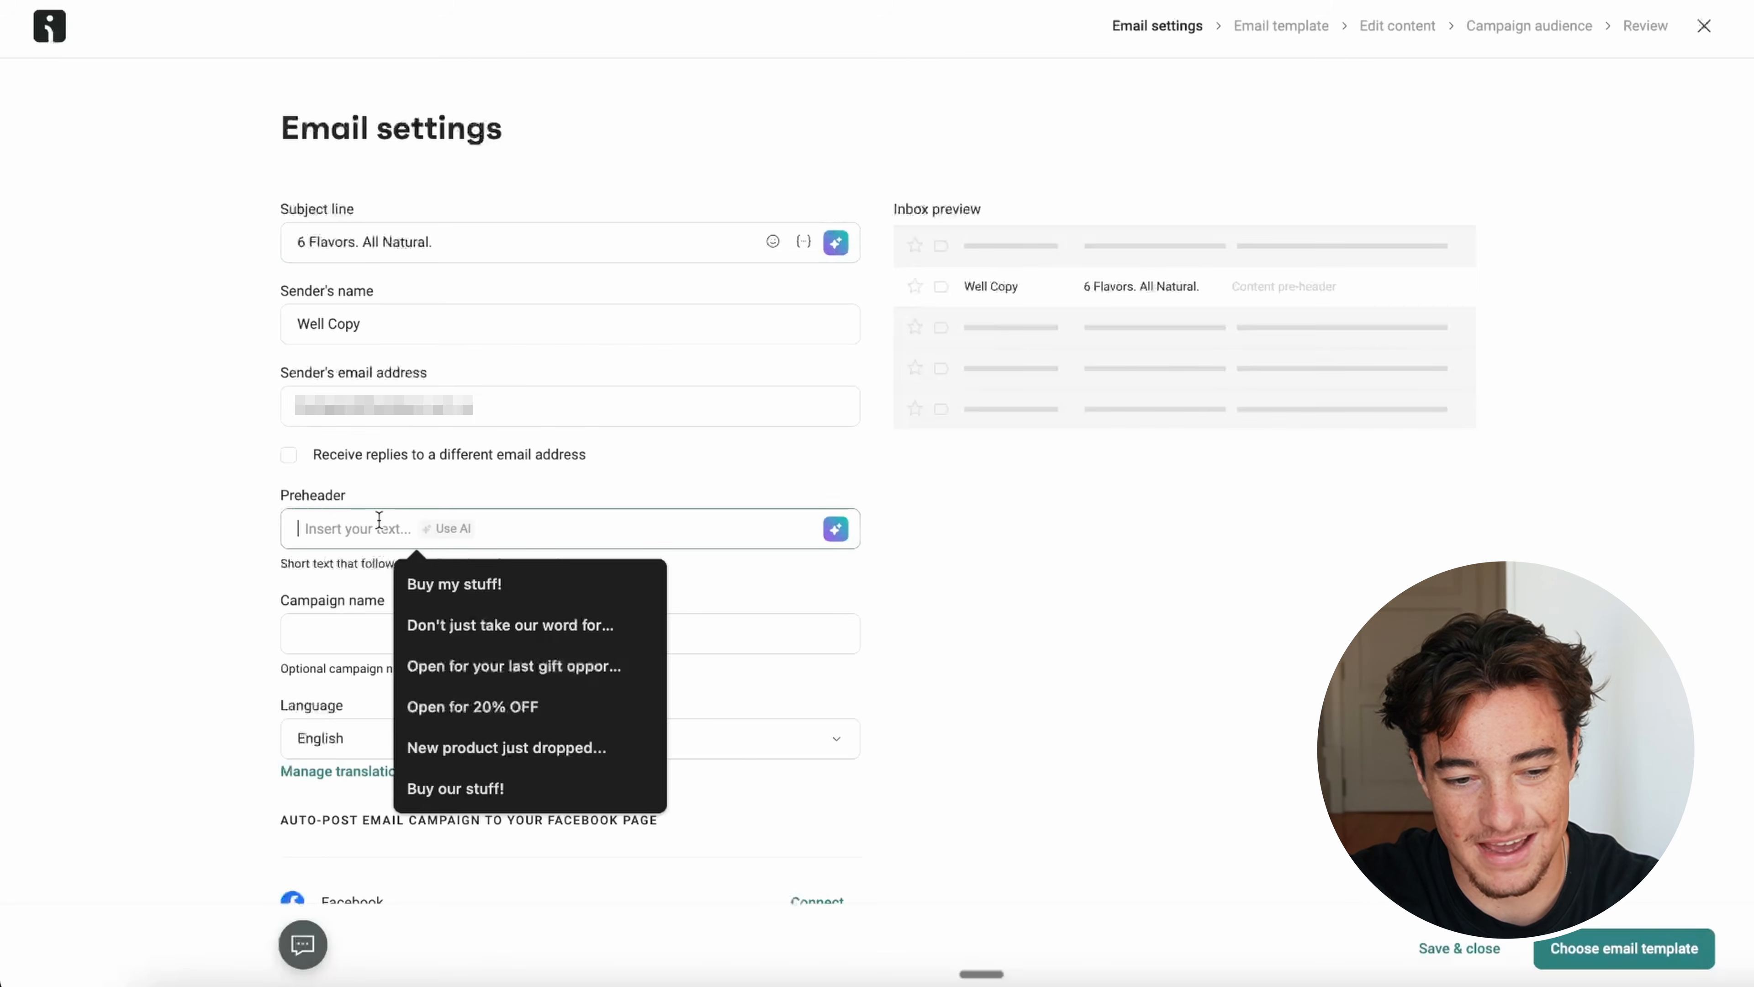
click(188, 494)
click(393, 528)
text(cece)
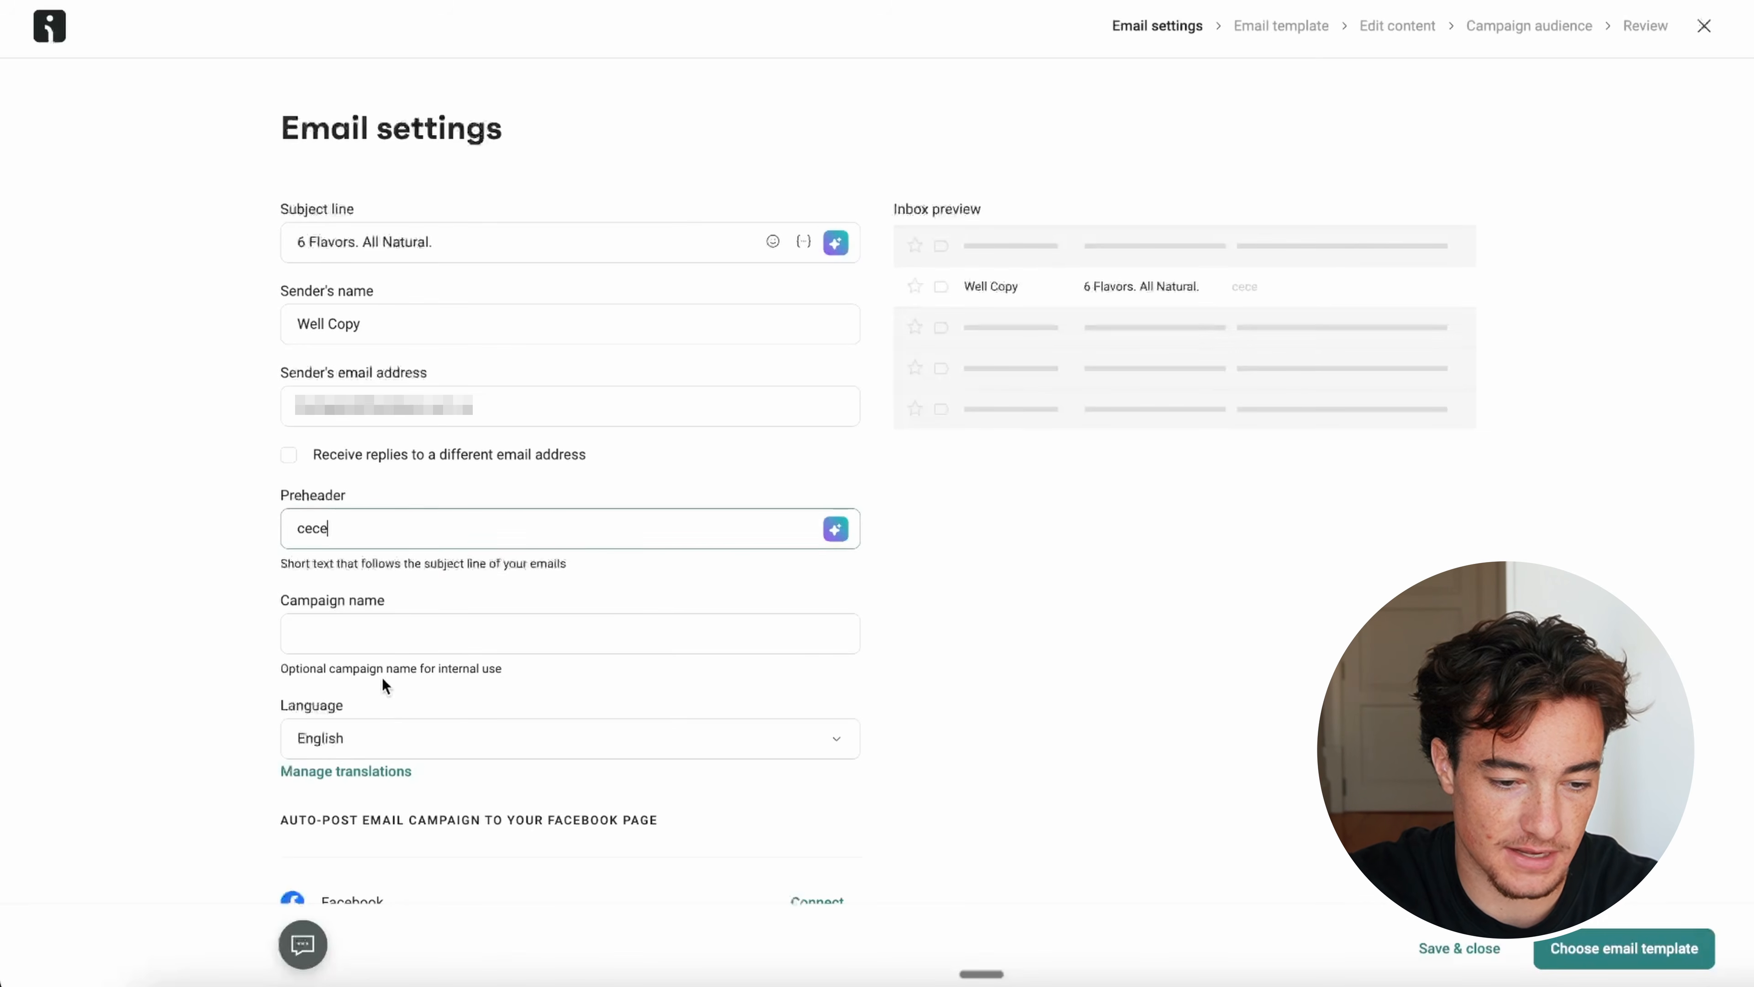
click(381, 639)
text(TEST)
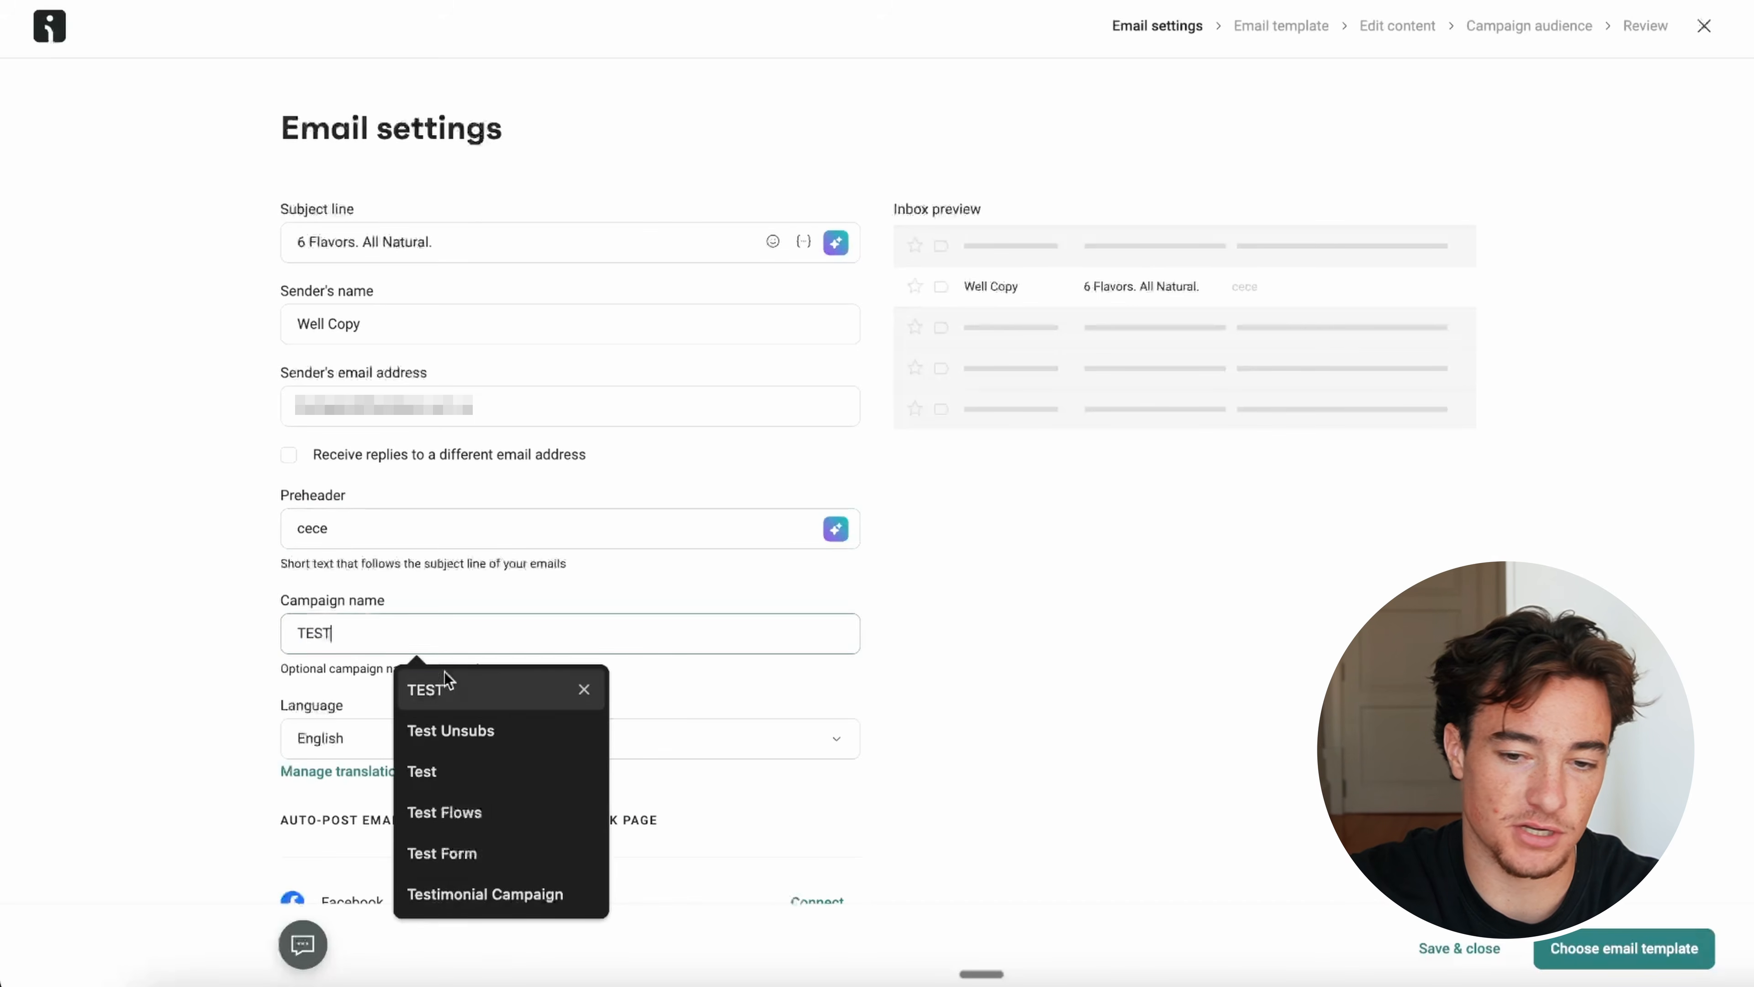
Step: Check the campaign's email settings and inbox preview, and continue to choosing an email template
scroll(960, 672, down, 3)
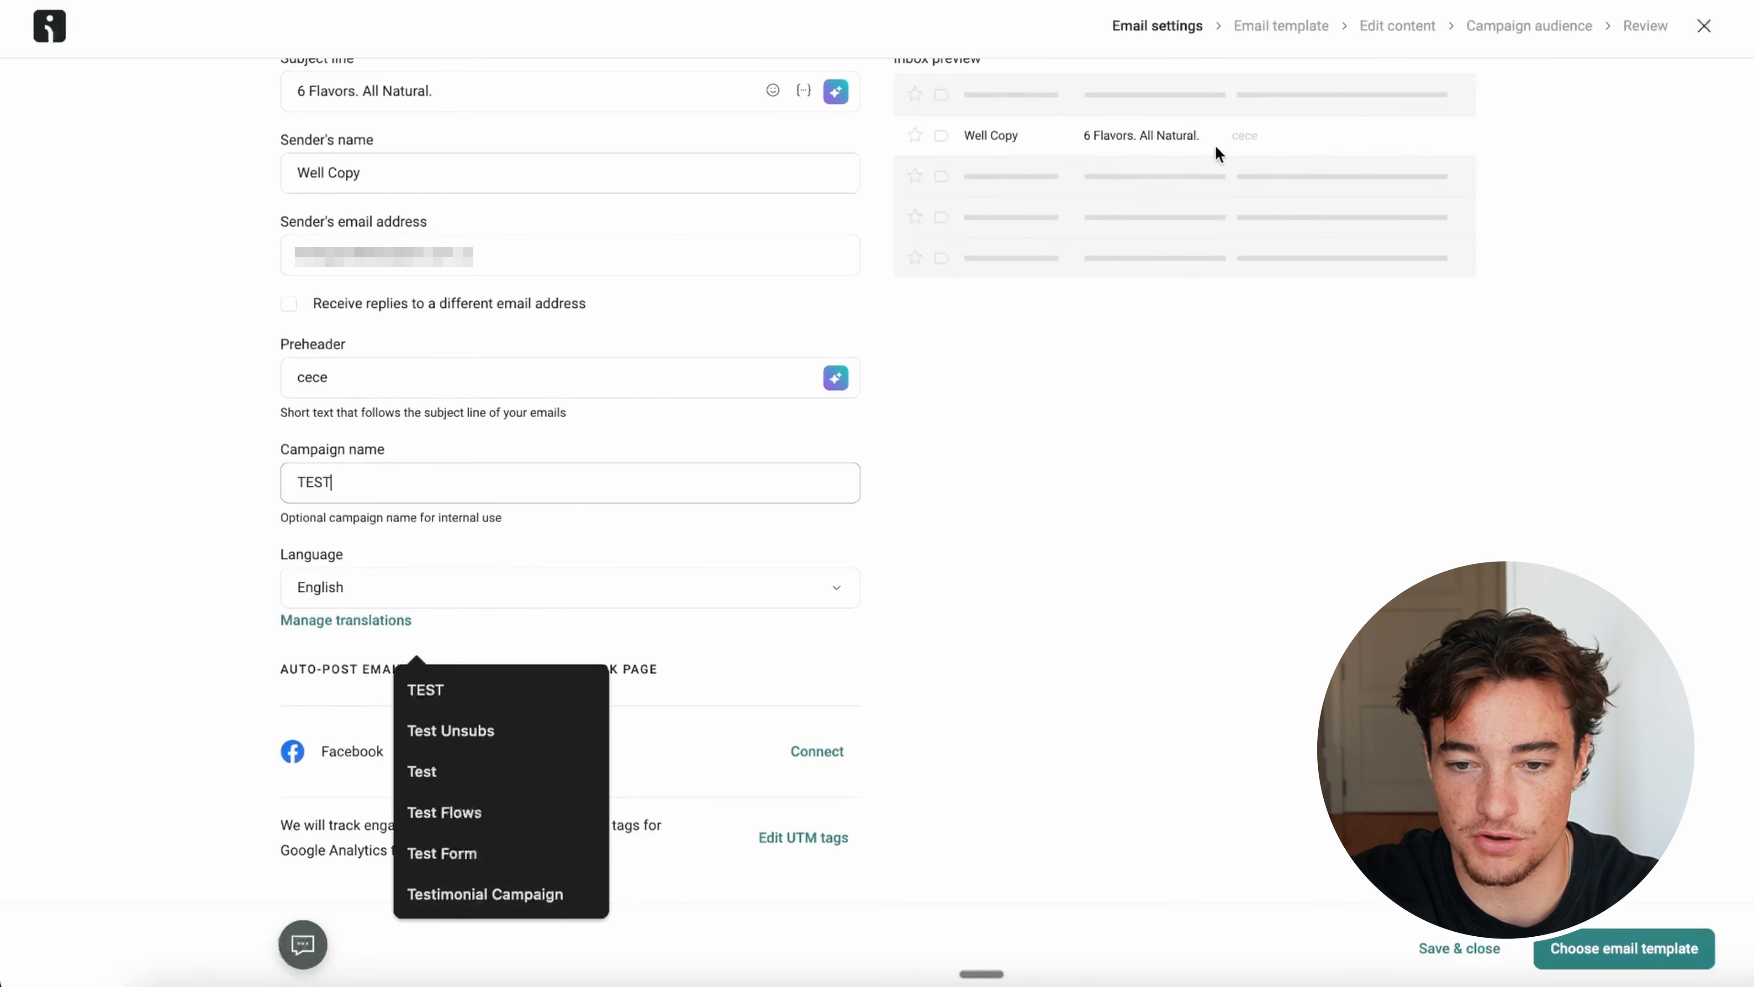
scroll(1158, 209, up, 2)
scroll(1174, 345, up, 1)
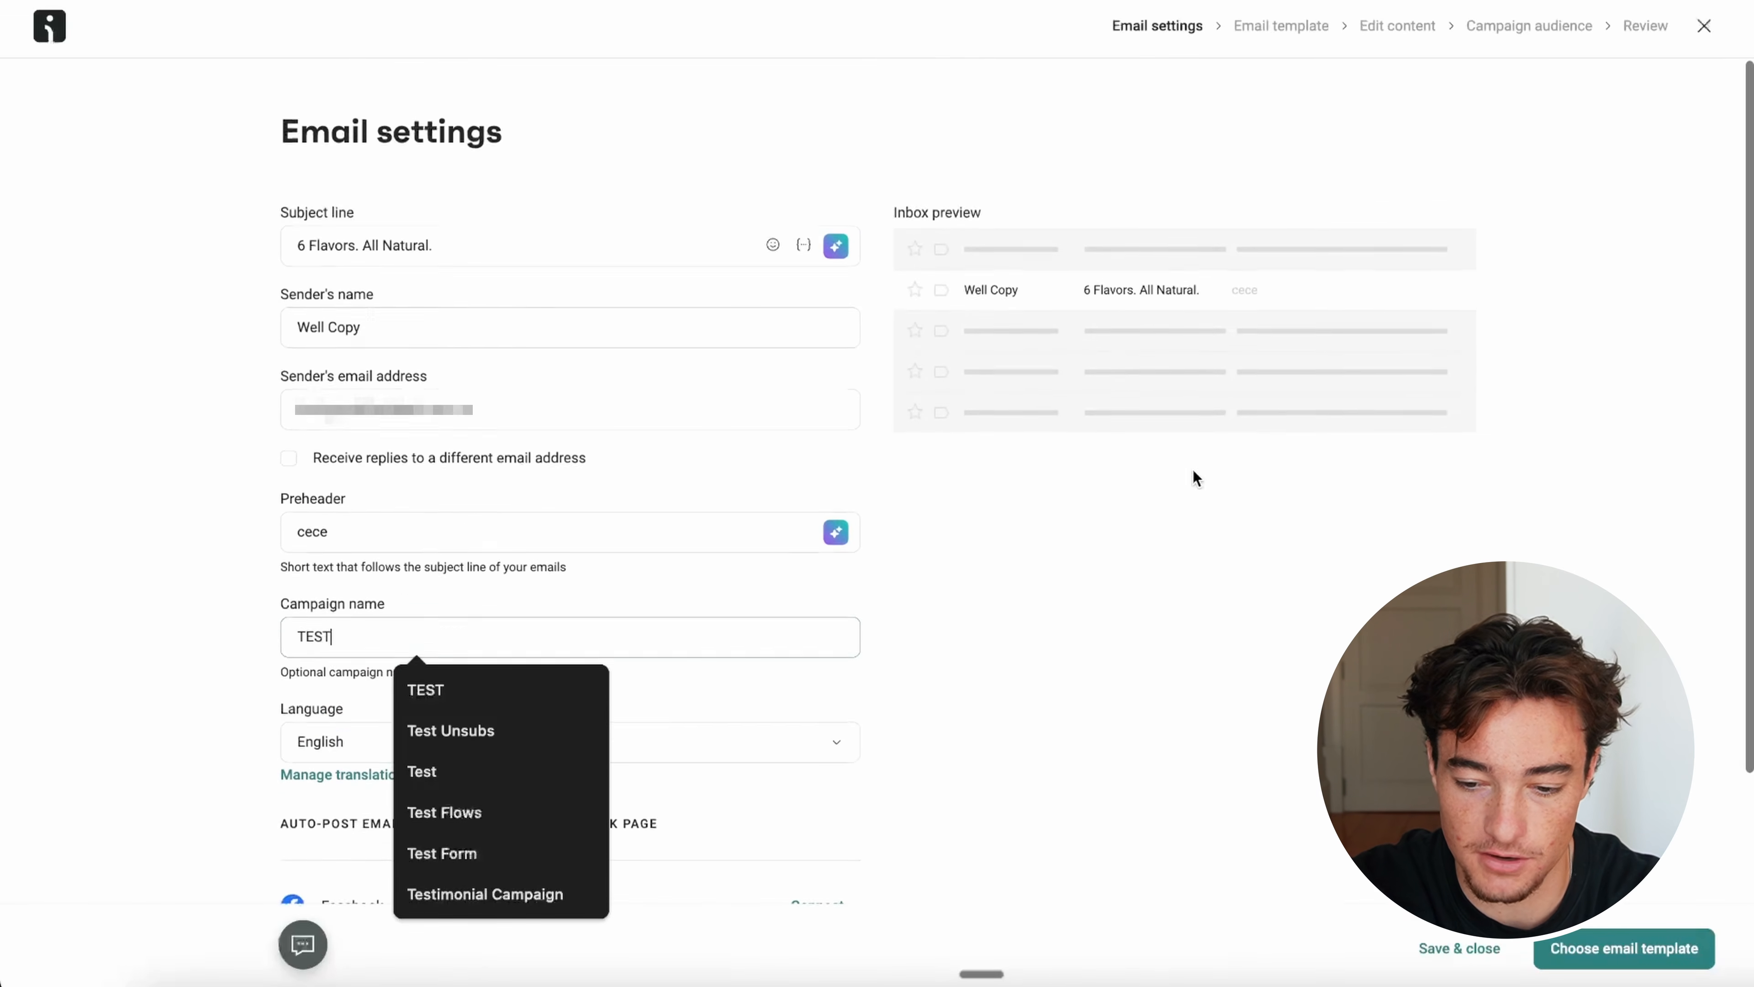
click(1624, 948)
Step: Browse the template gallery and start the email from the recommended "Mothers and nature" template
scroll(1089, 532, down, 1)
scroll(1089, 533, up, 1)
scroll(1547, 145, down, 7)
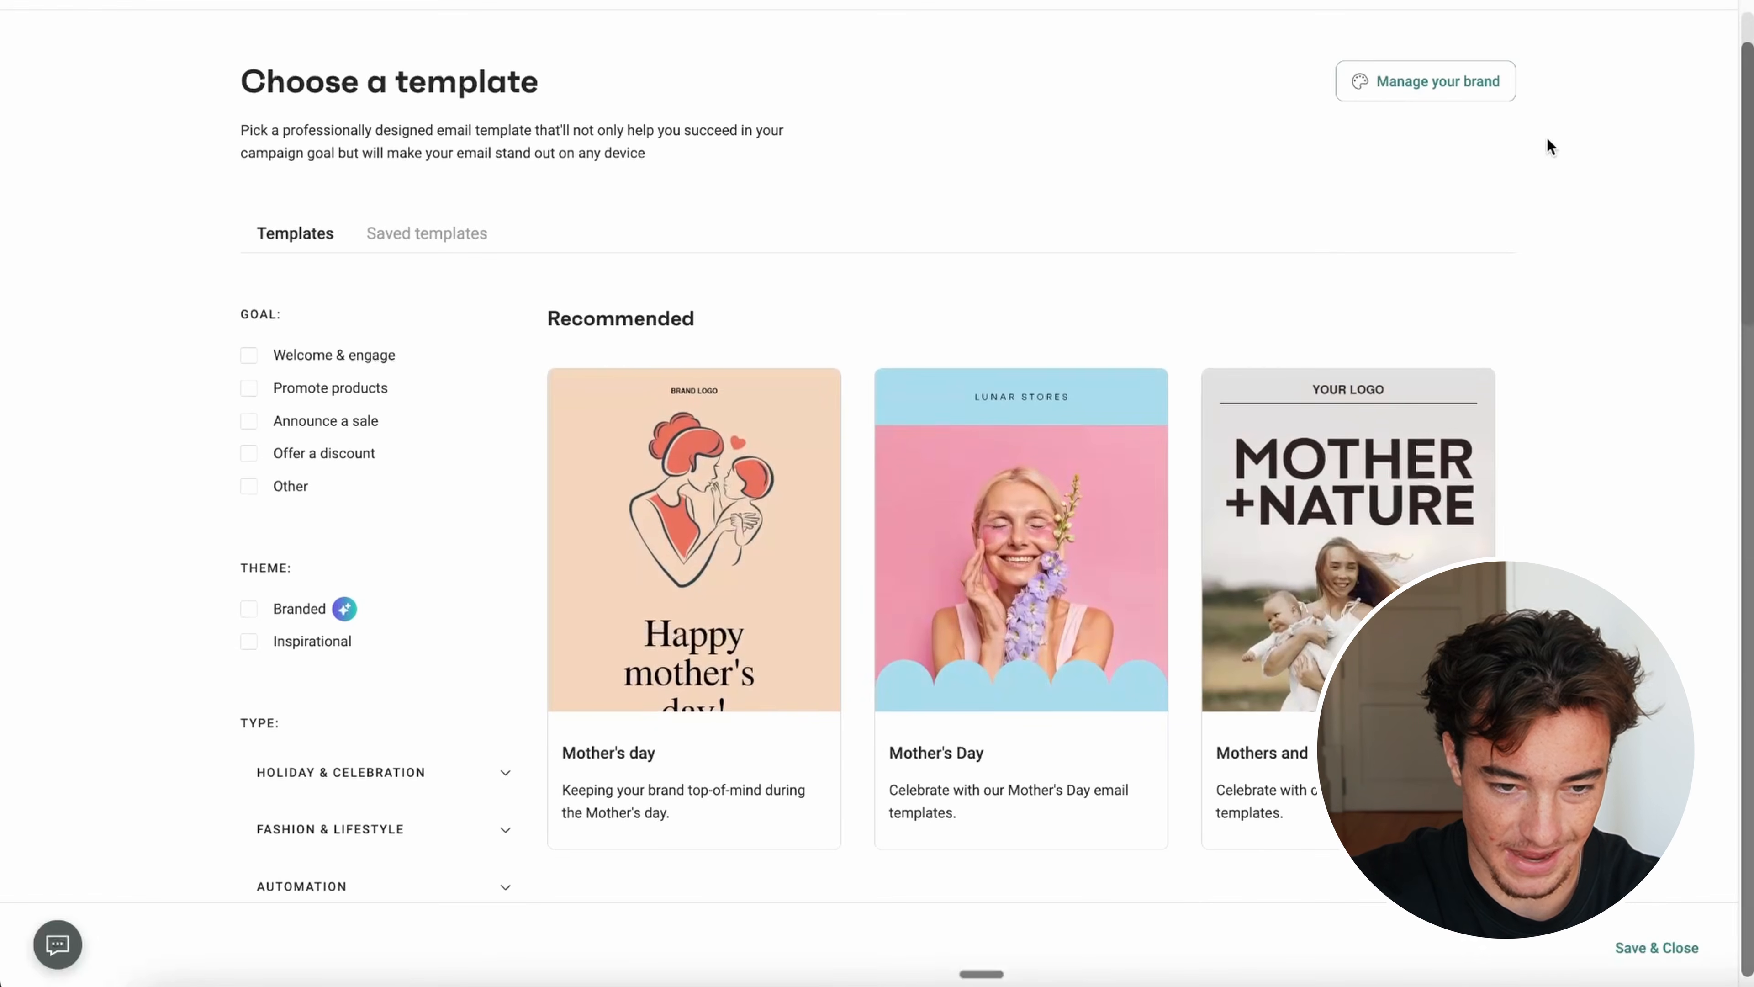
scroll(524, 345, up, 6)
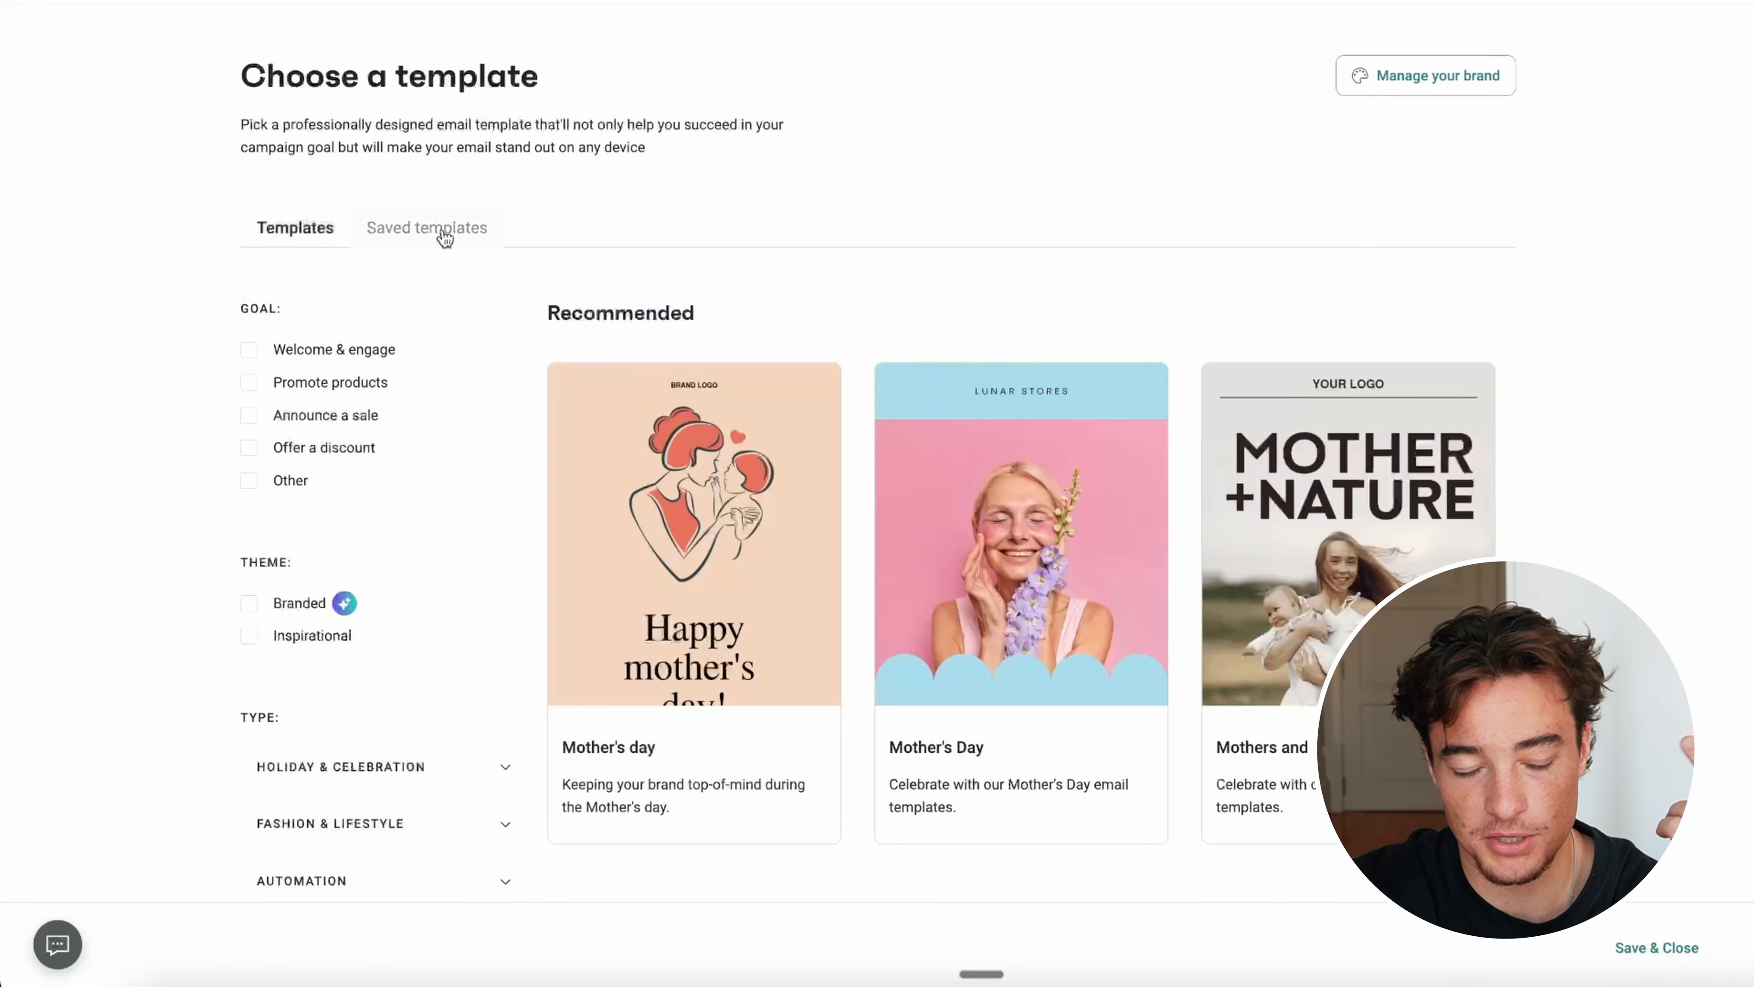
scroll(507, 440, down, 4)
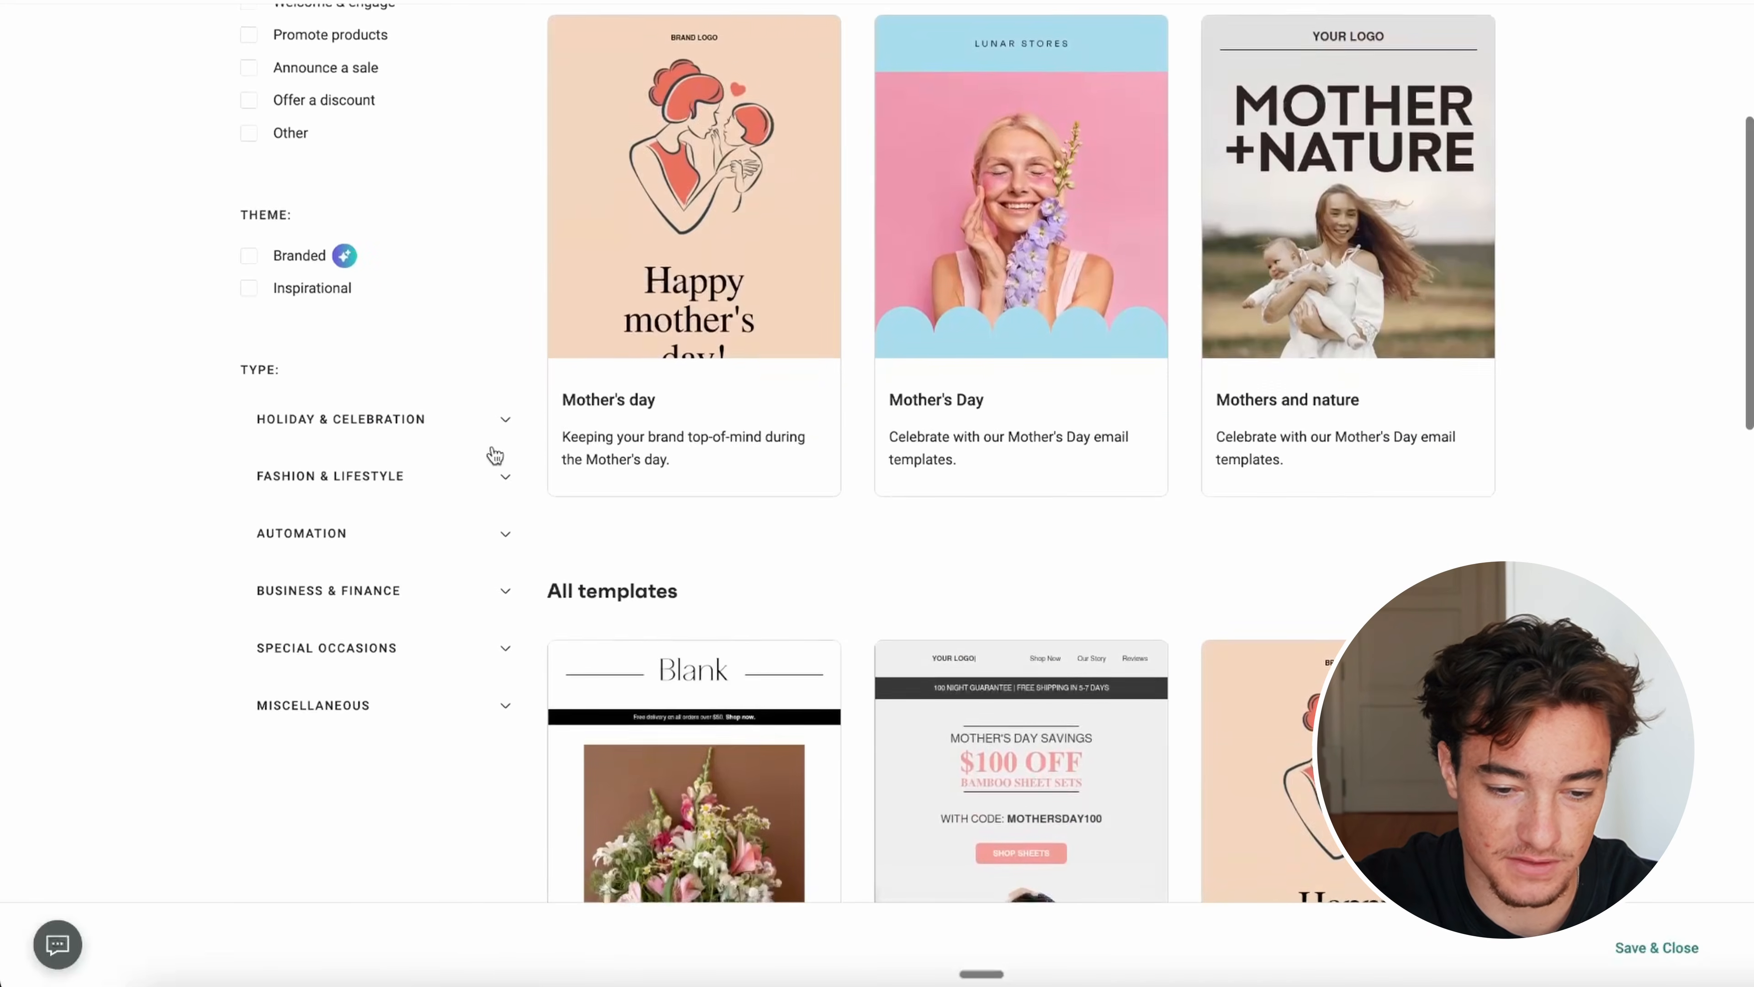
scroll(568, 475, up, 2)
click(1380, 418)
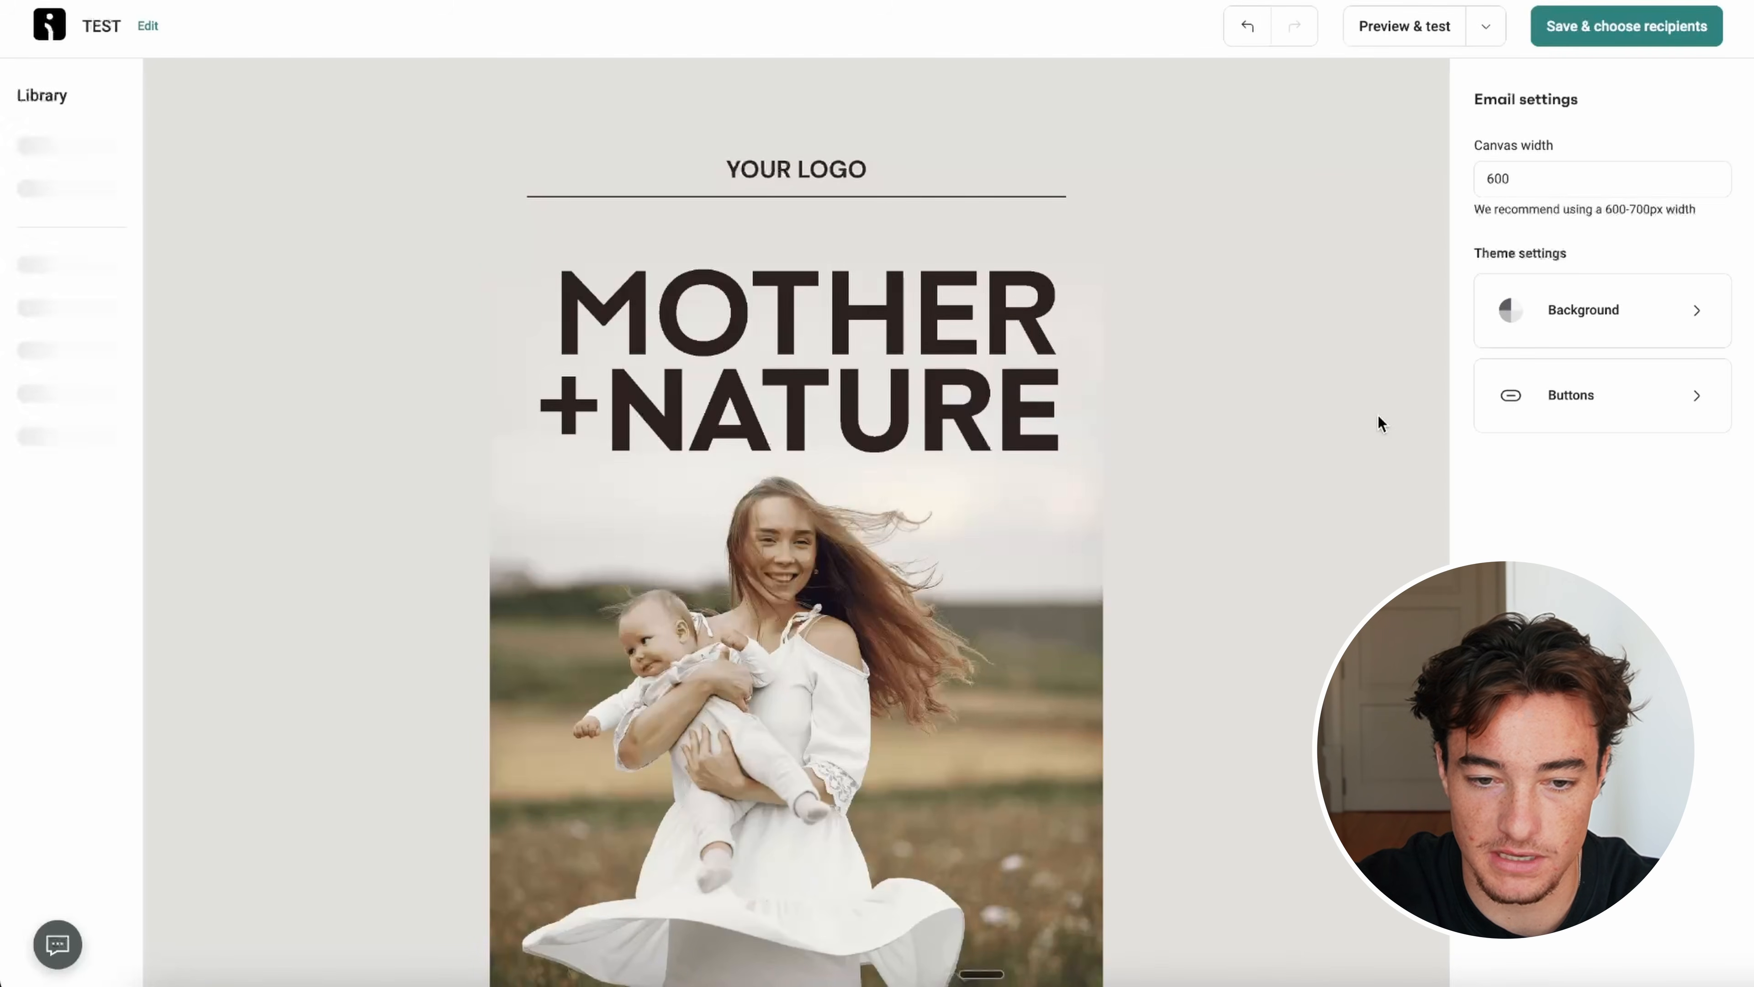
Step: Delete the template's content blocks from the logo header down through the dark "A mother's duties are endless" block
click(756, 434)
click(513, 142)
click(513, 142)
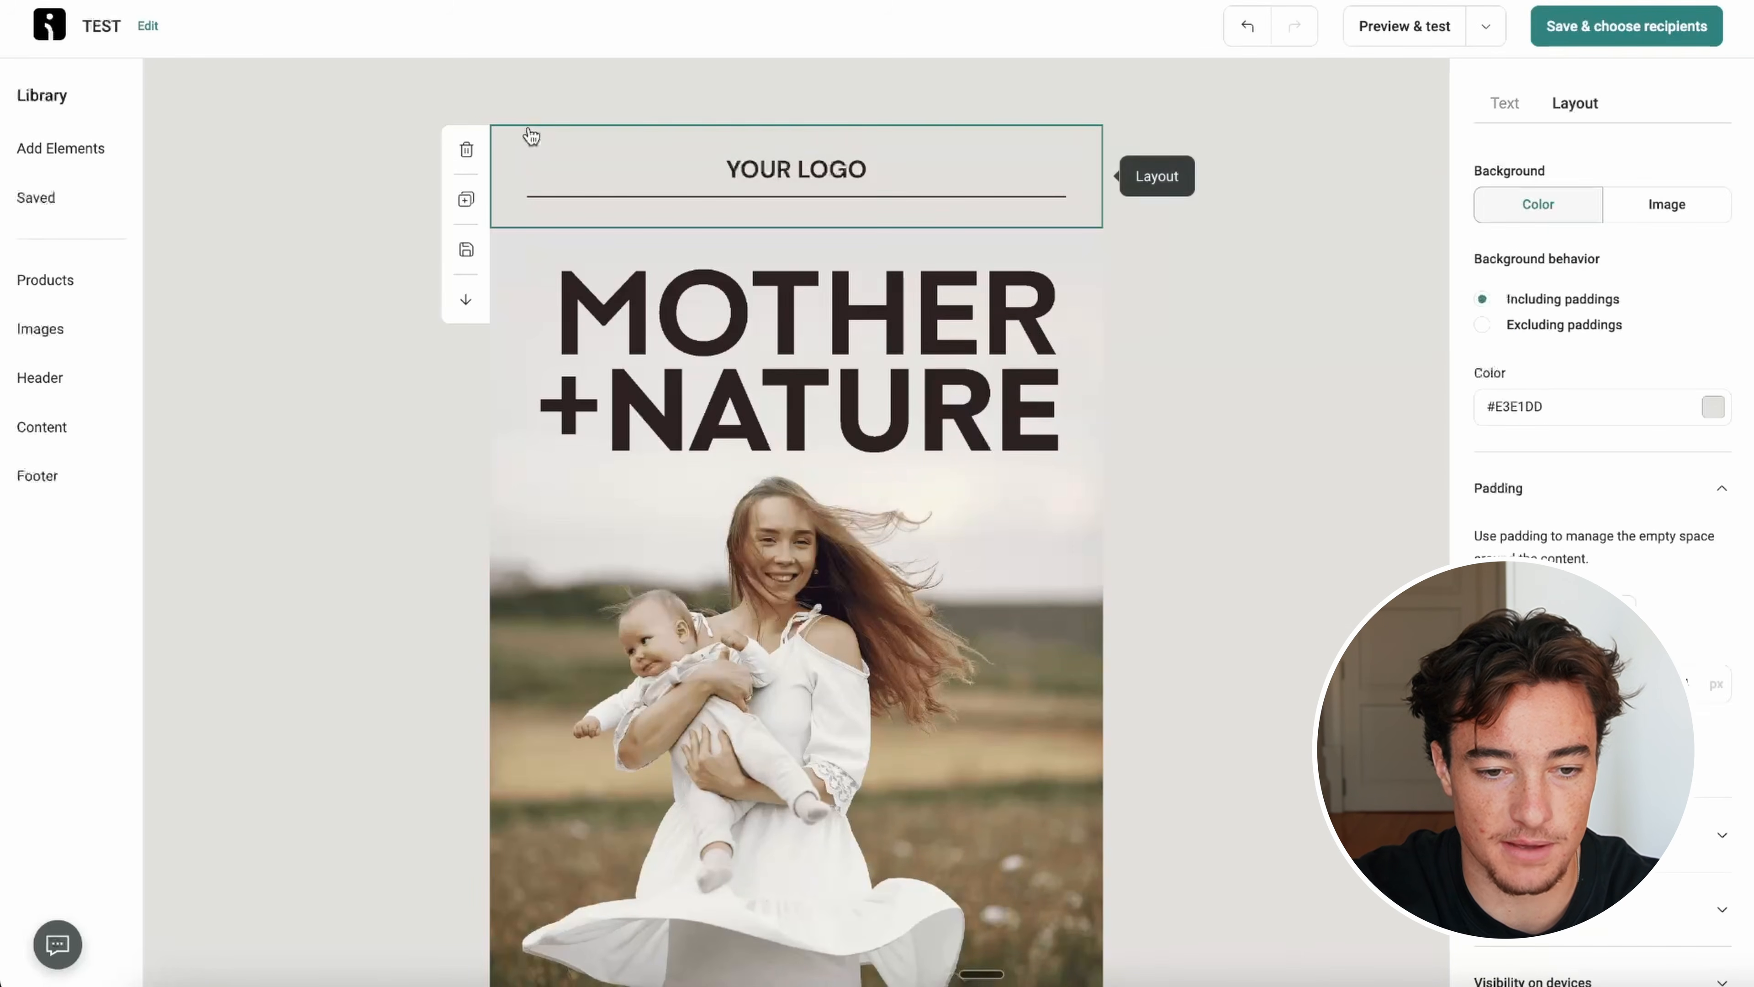
click(466, 150)
click(562, 149)
click(462, 156)
scroll(483, 165, down, 10)
click(519, 172)
click(511, 147)
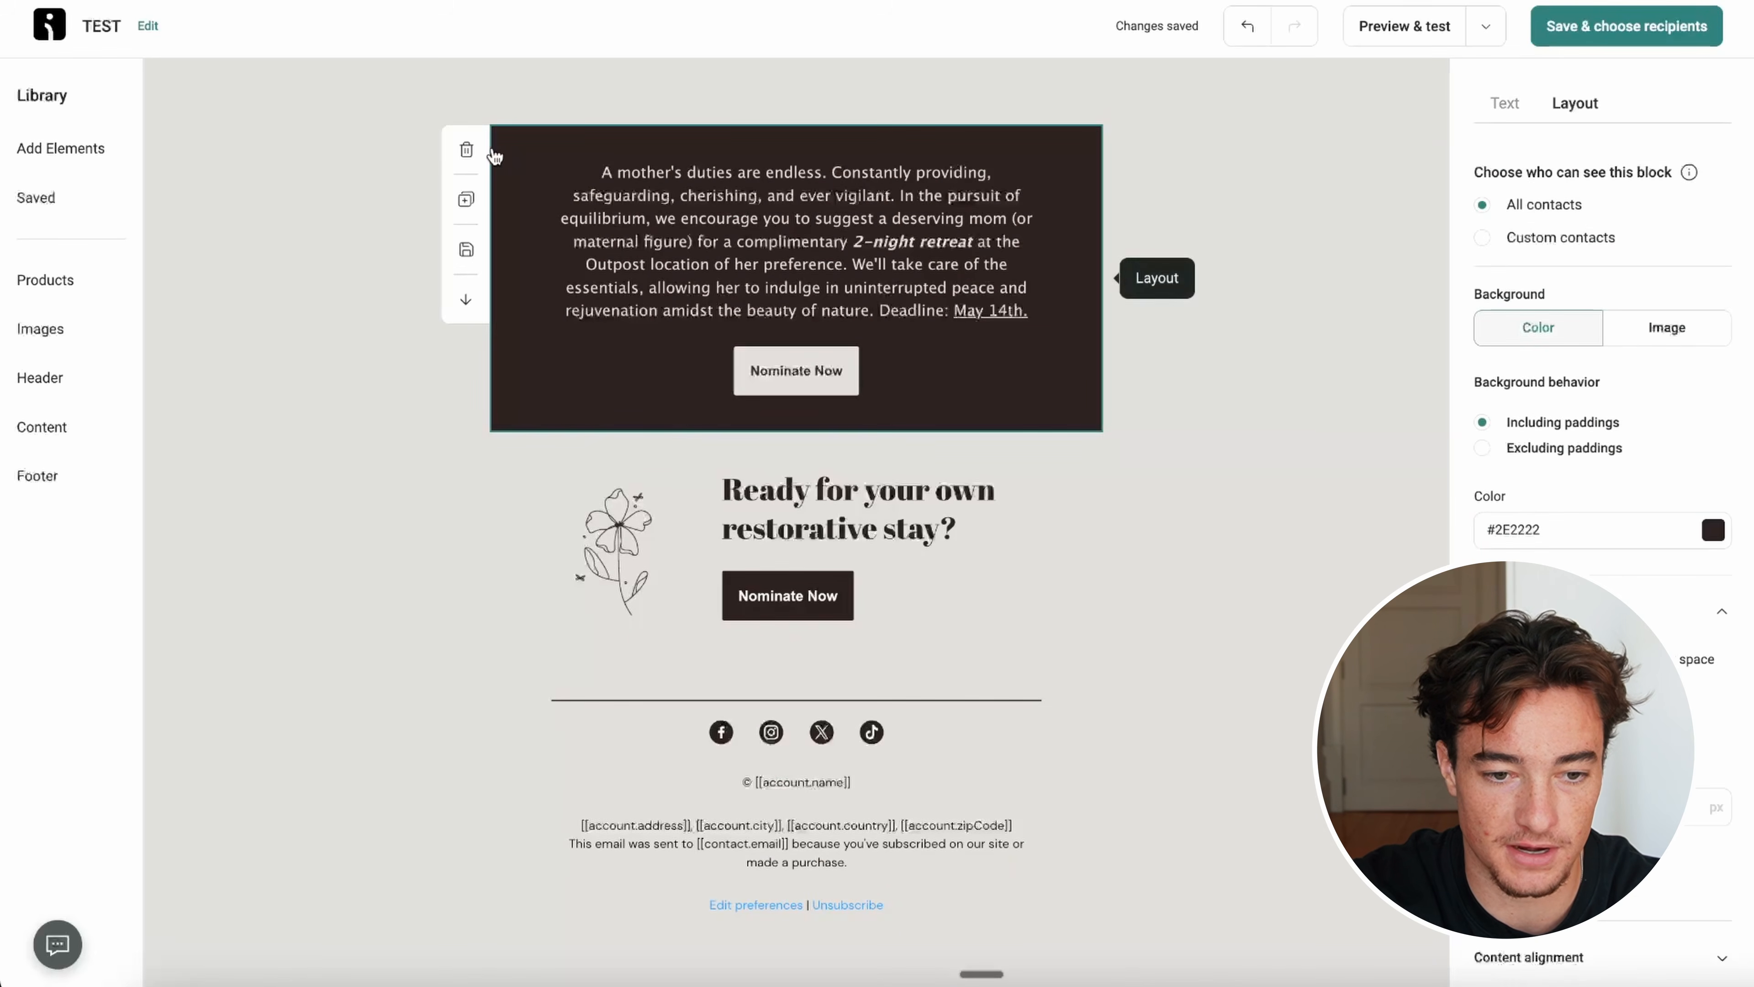
click(465, 149)
click(510, 146)
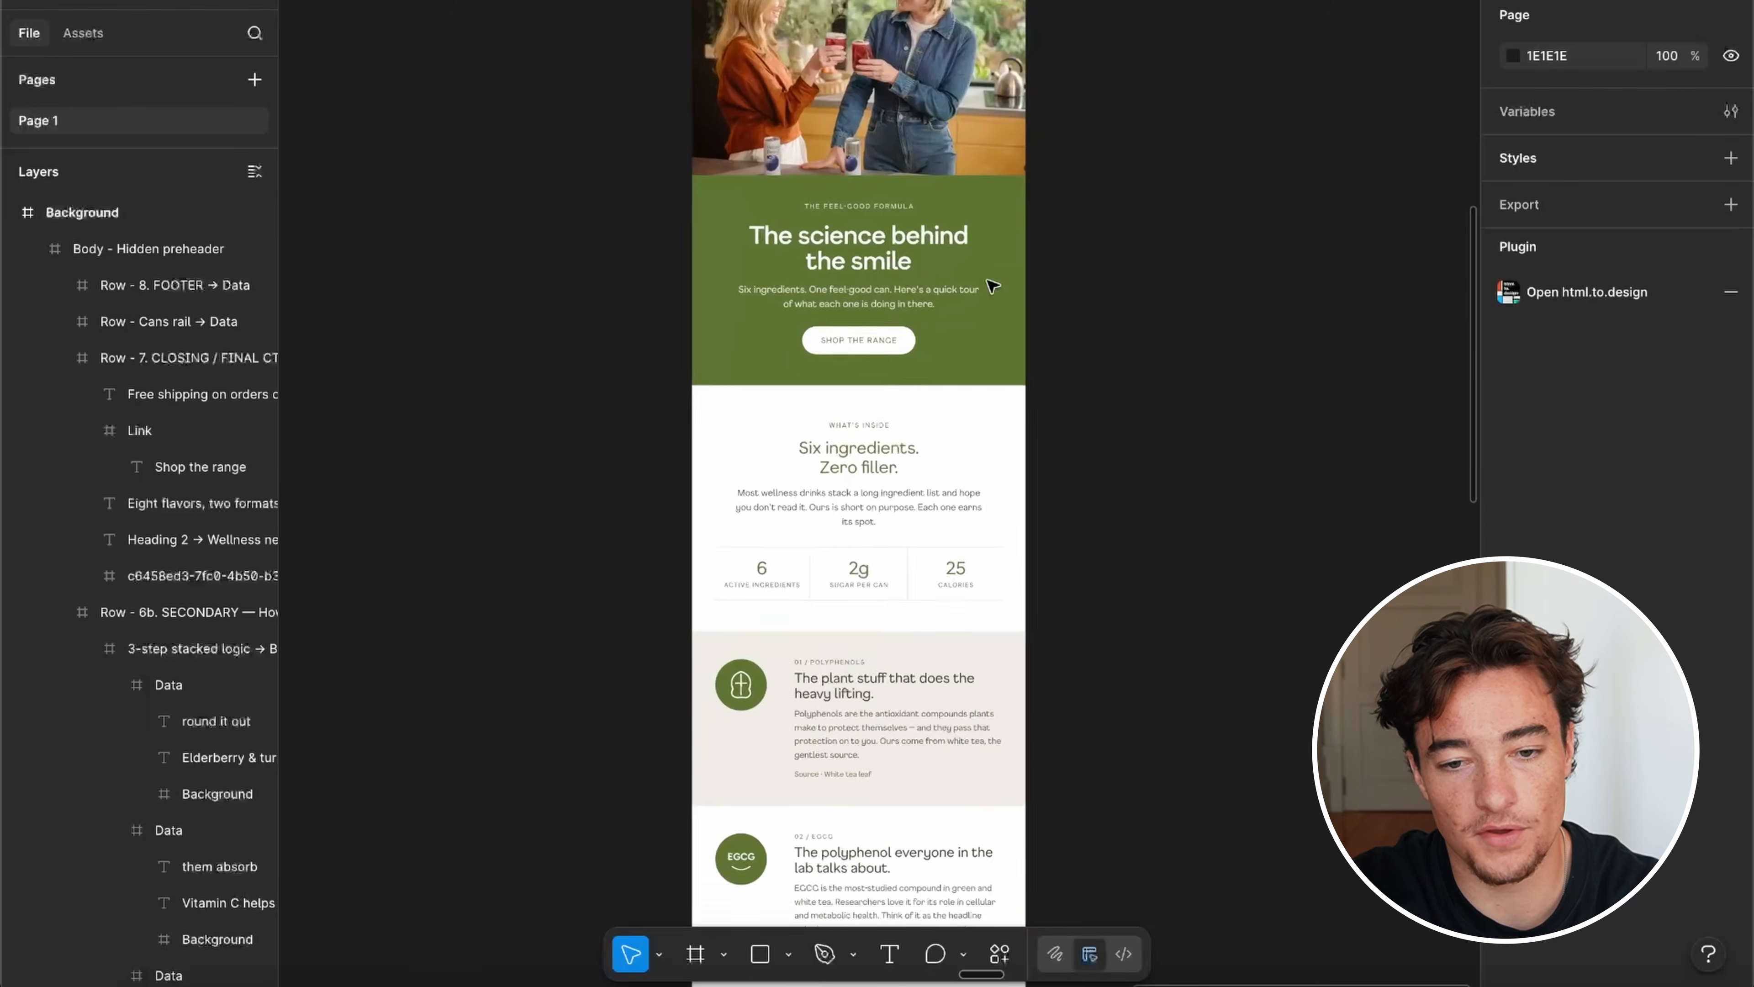
Step: Switch to Figma and look over the header, hero image and green section of the Happy Being email
scroll(898, 95, up, 3)
scroll(898, 95, up, 2)
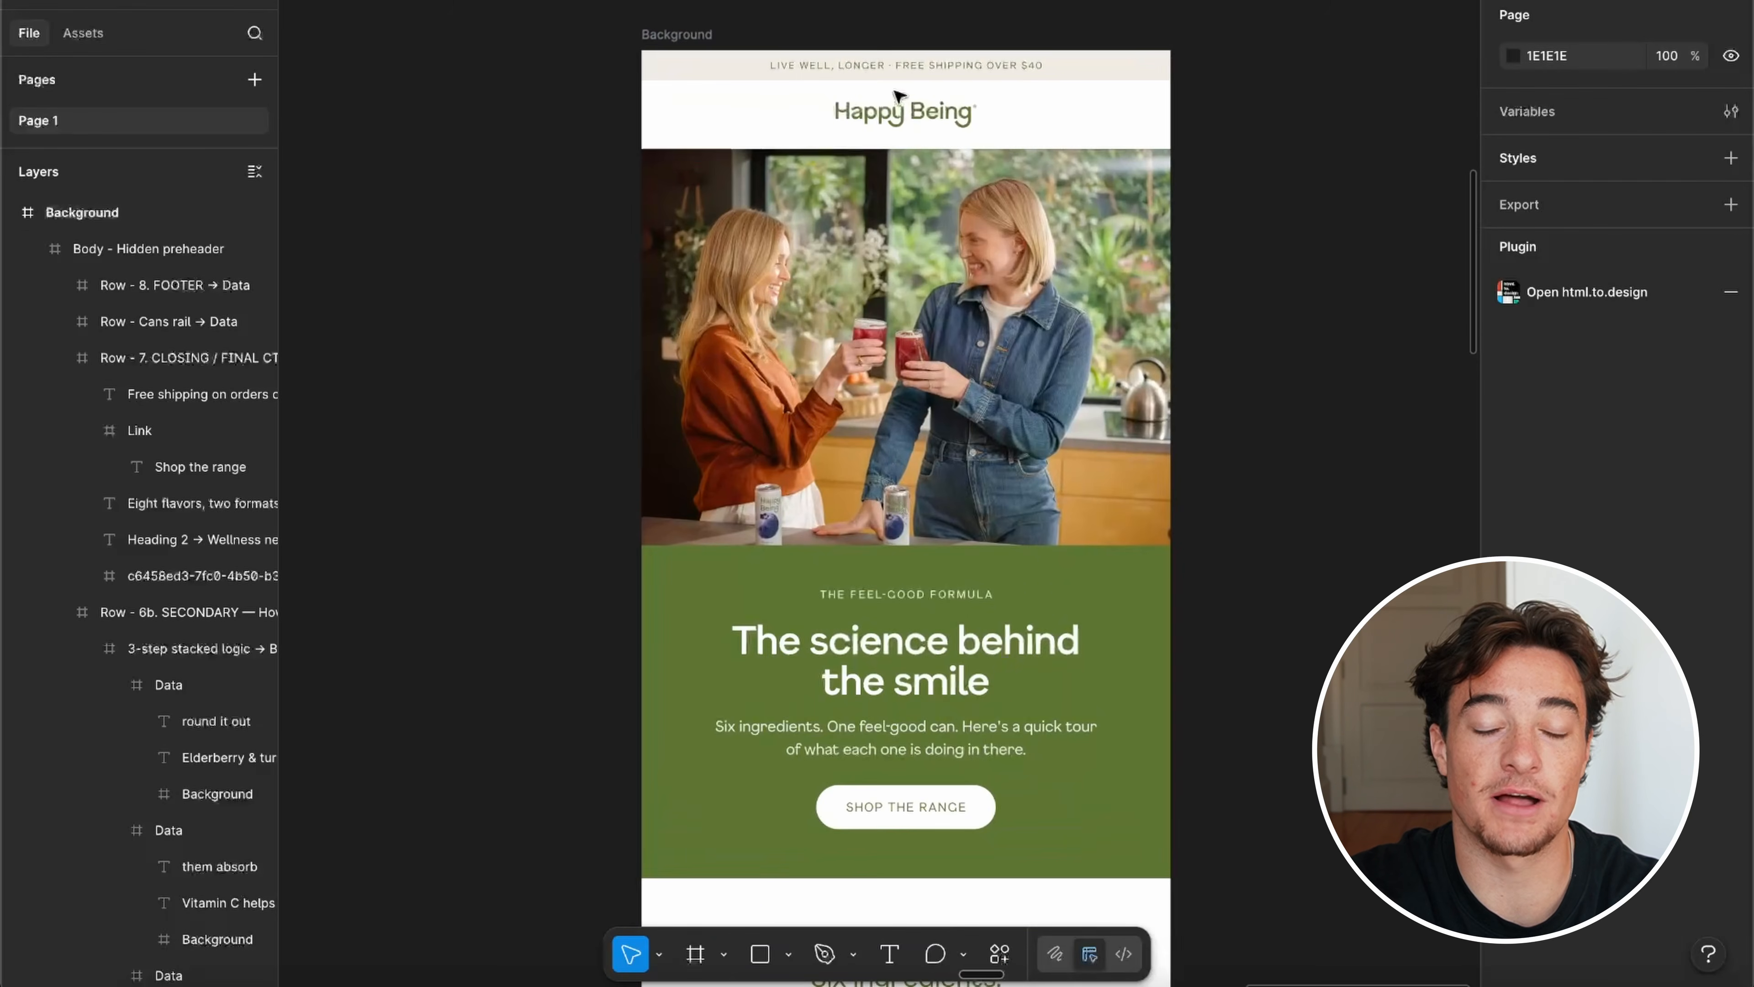
scroll(898, 94, up, 3)
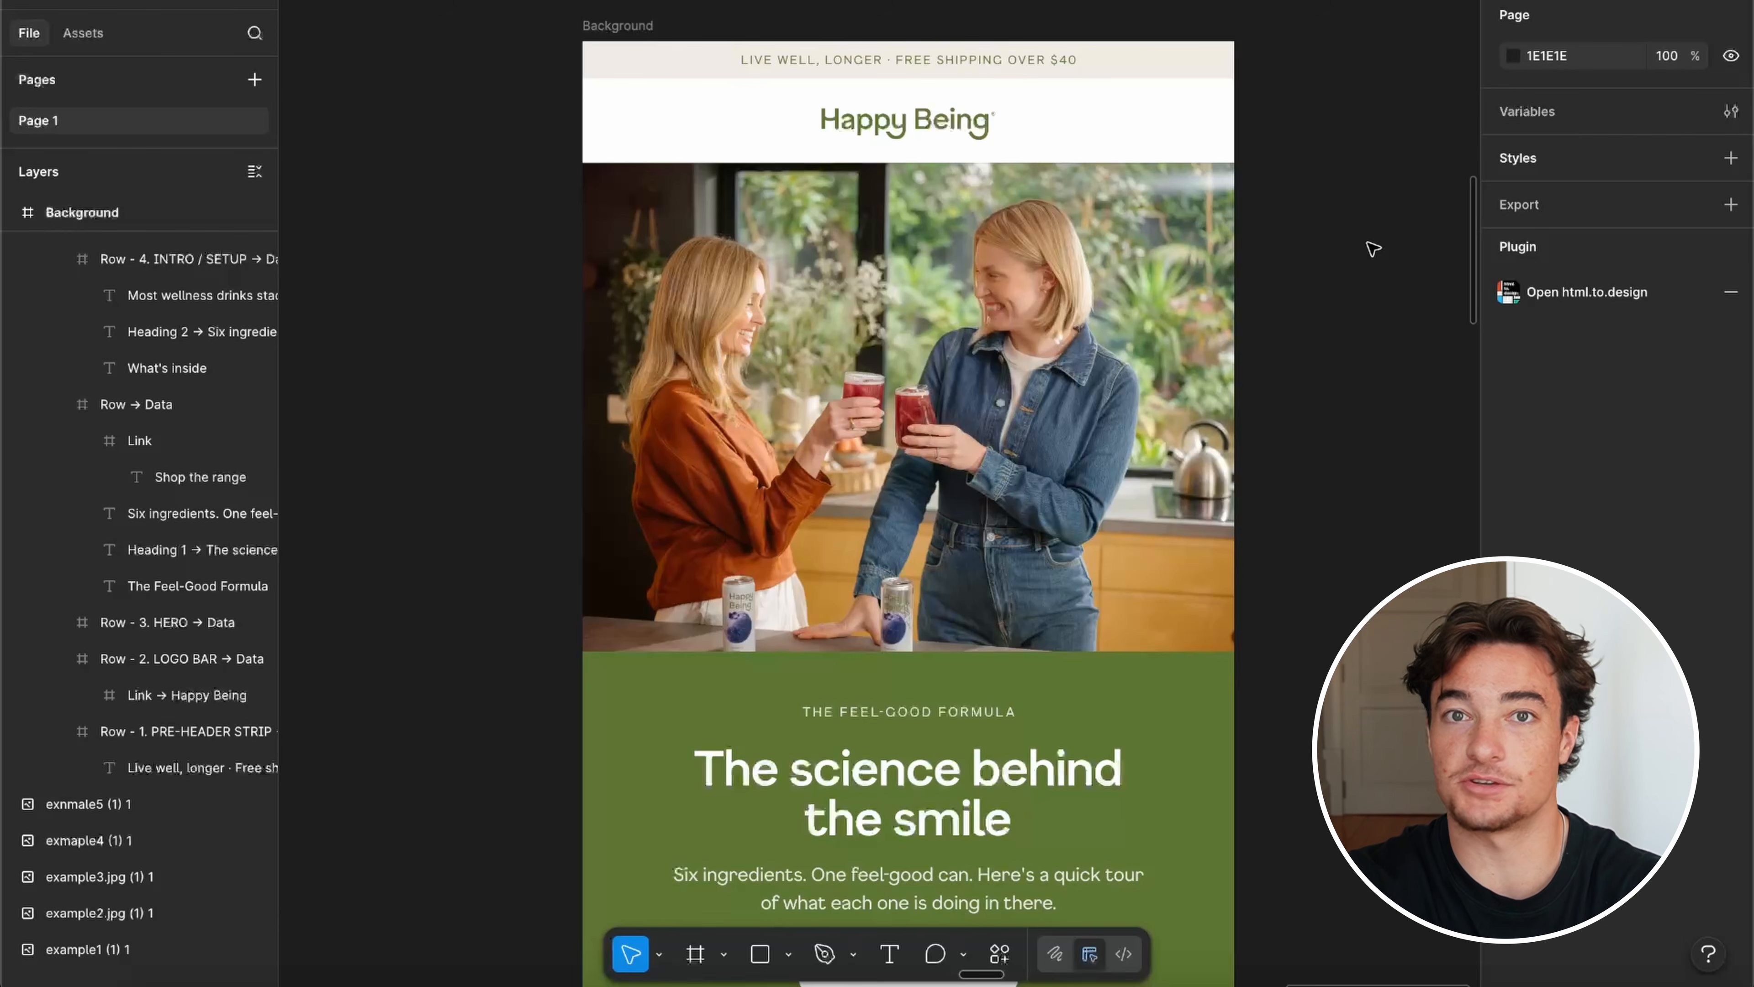
scroll(1373, 249, down, 3)
scroll(1373, 249, right, 4)
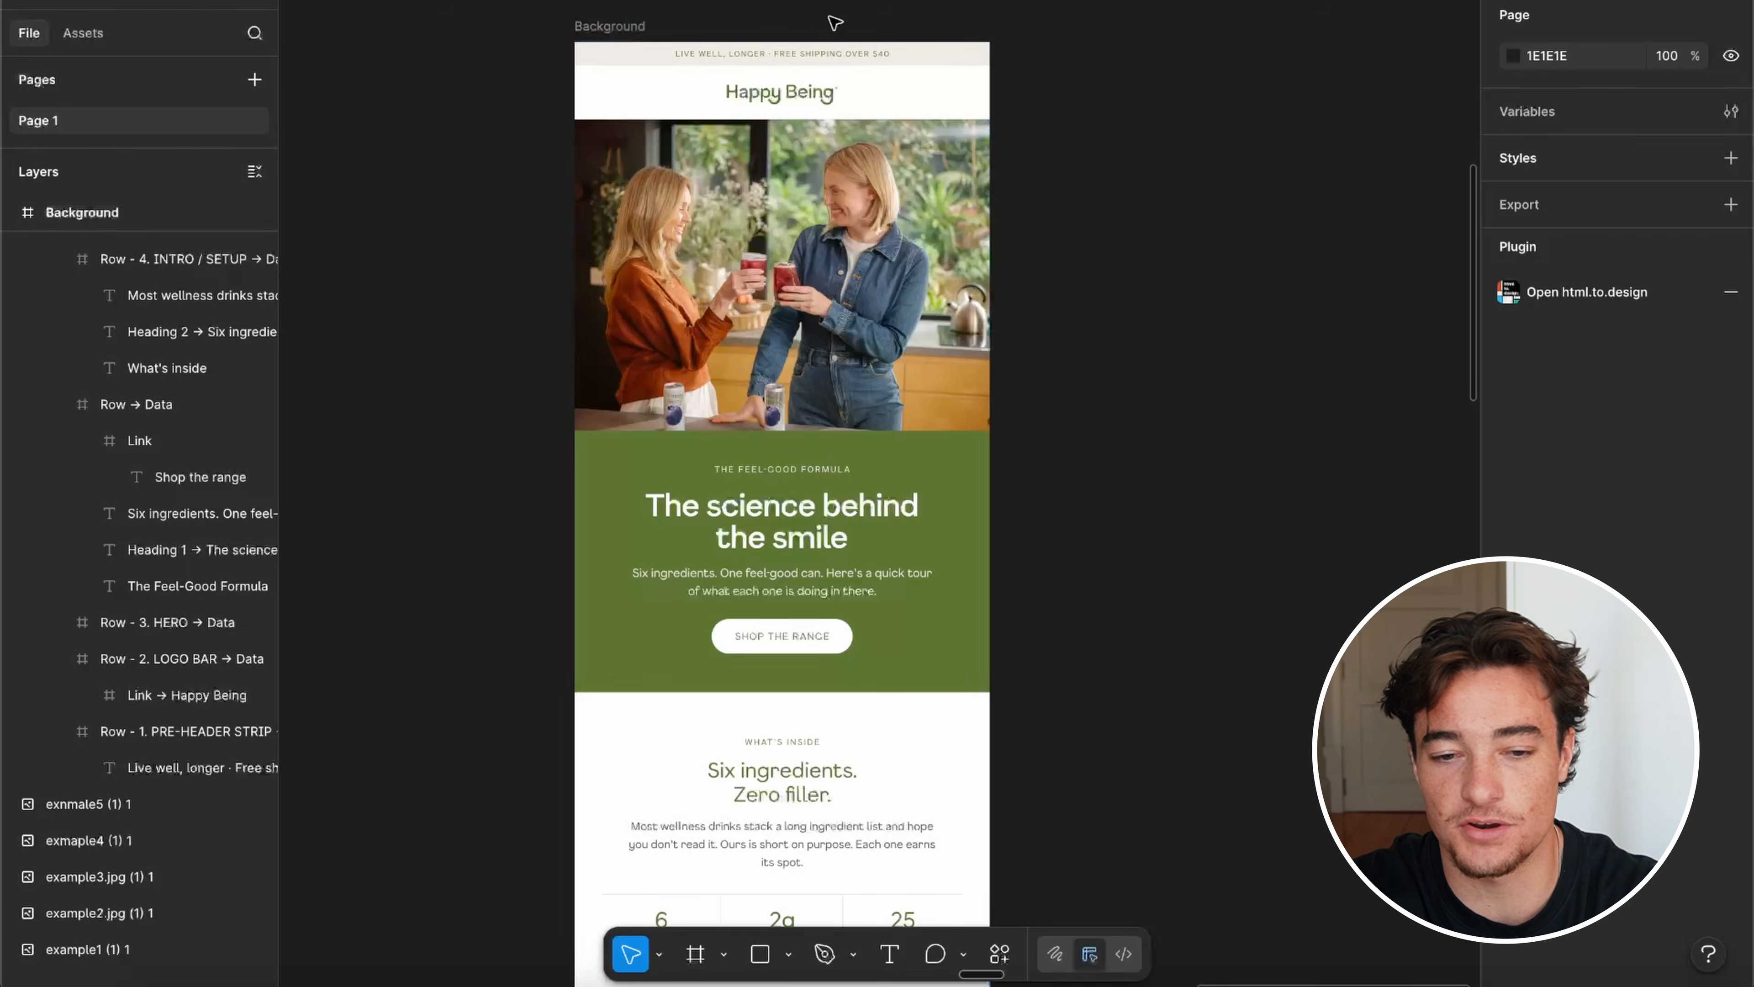
scroll(819, 21, up, 5)
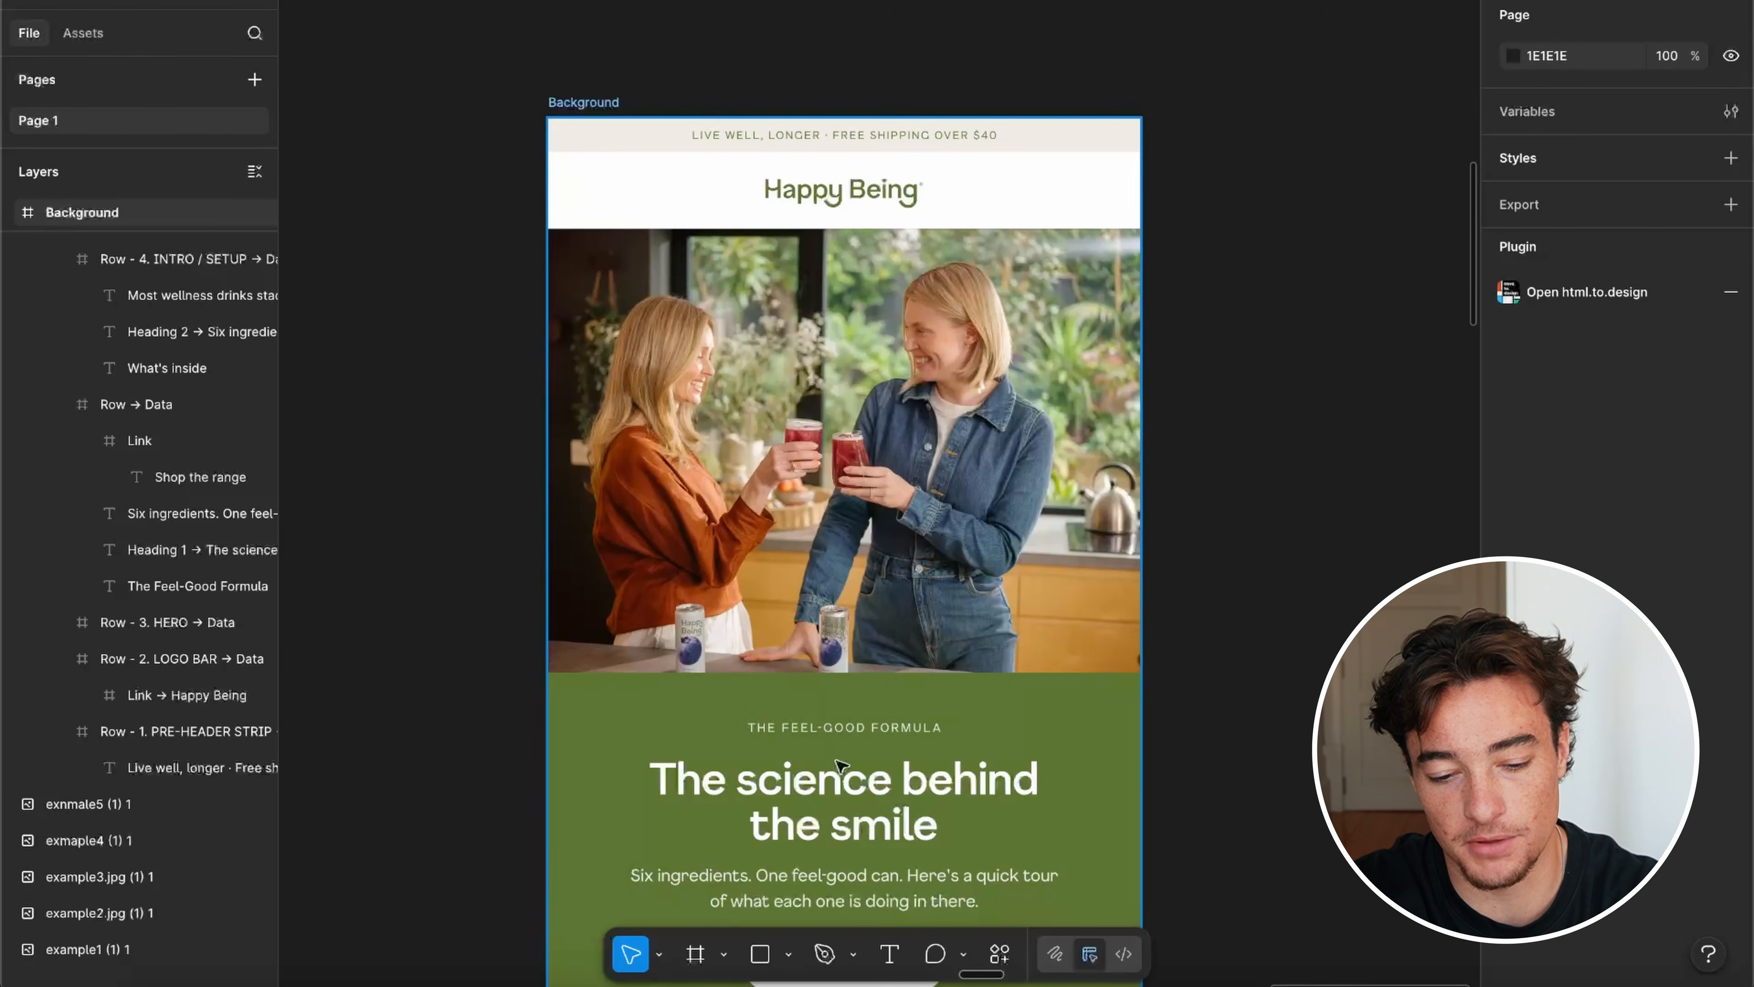
Step: Draw a 600 × 112 slice over the pre-header strip and Happy Being logo bar
scroll(839, 764, up, 2)
click(723, 954)
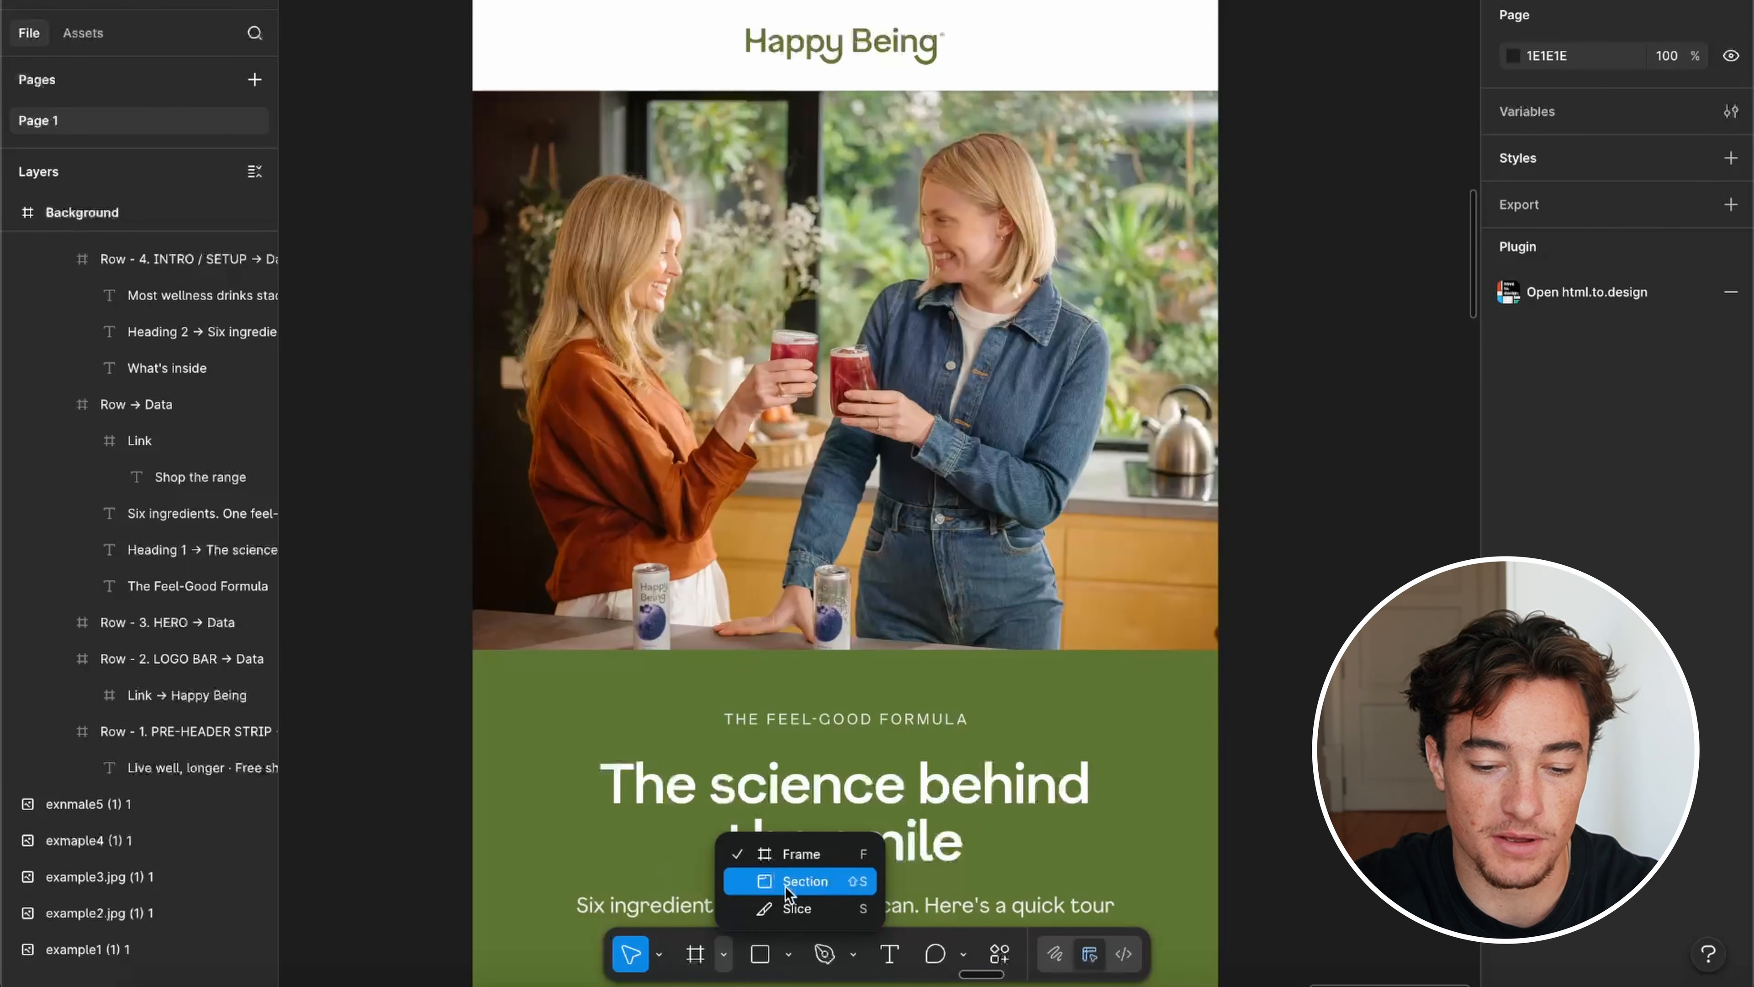
click(795, 909)
scroll(726, 473, up, 6)
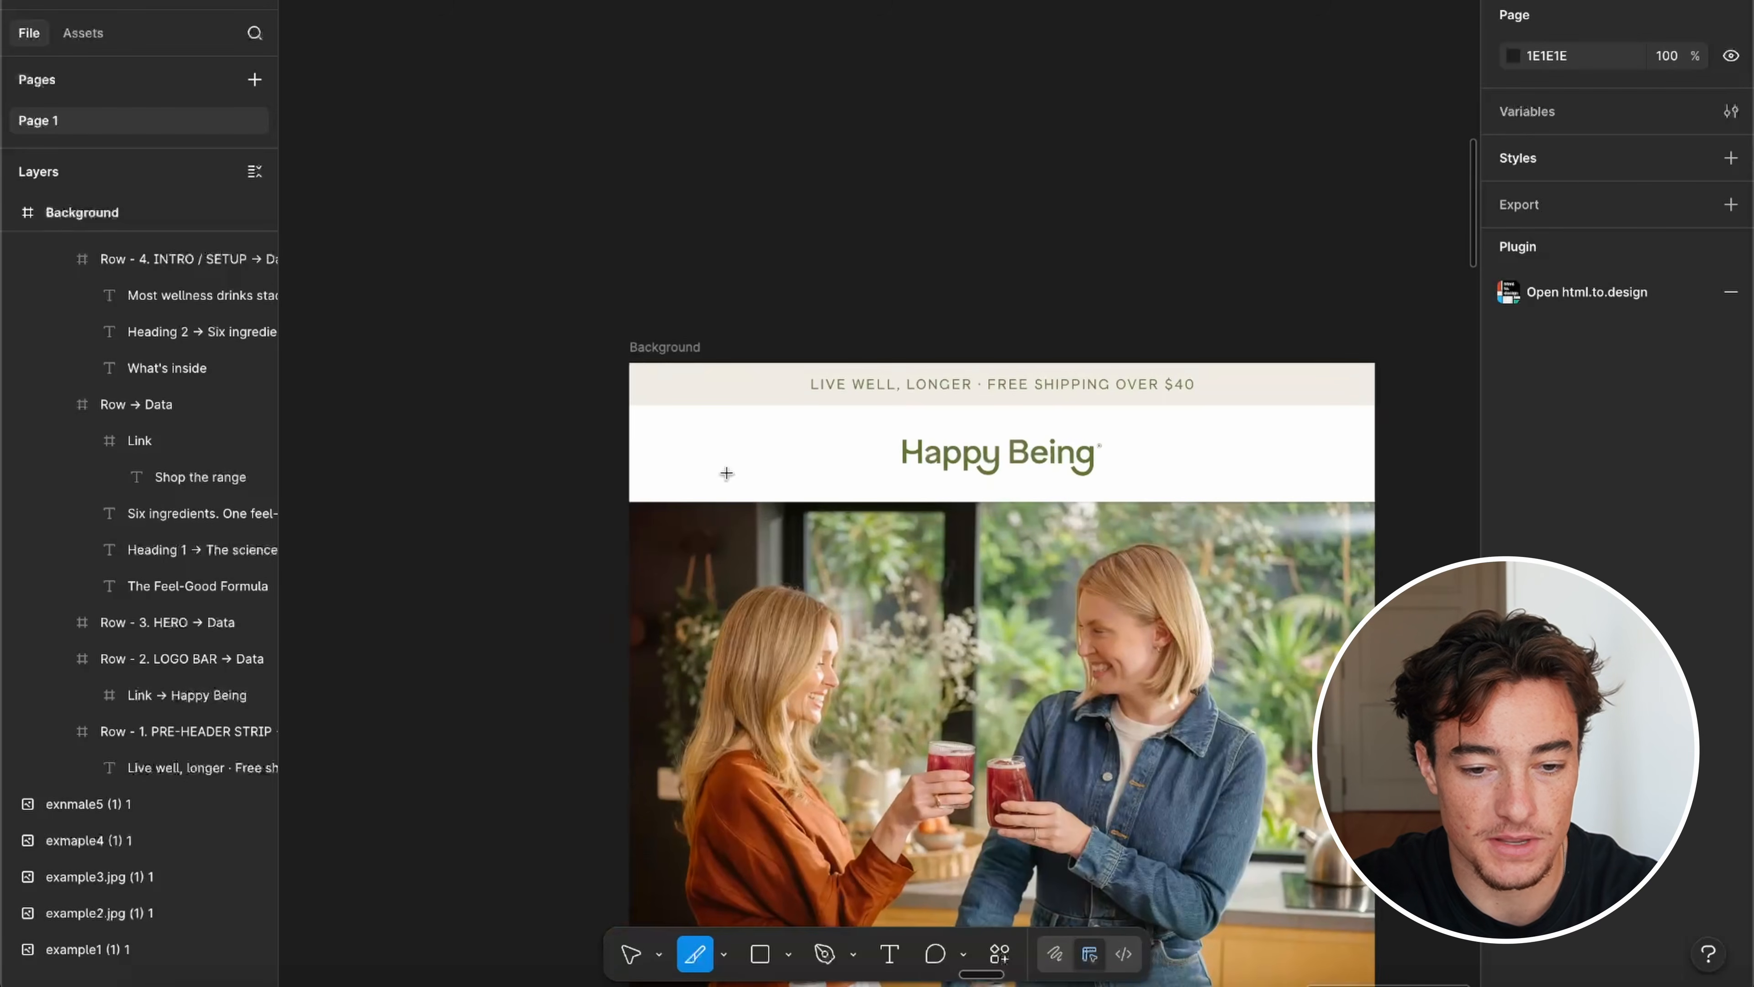
drag(630, 363, 1373, 502)
scroll(1178, 498, down, 5)
Step: Export the header slice as a 2x PNG named 1hb to the Downloads folder
click(1612, 408)
click(1580, 450)
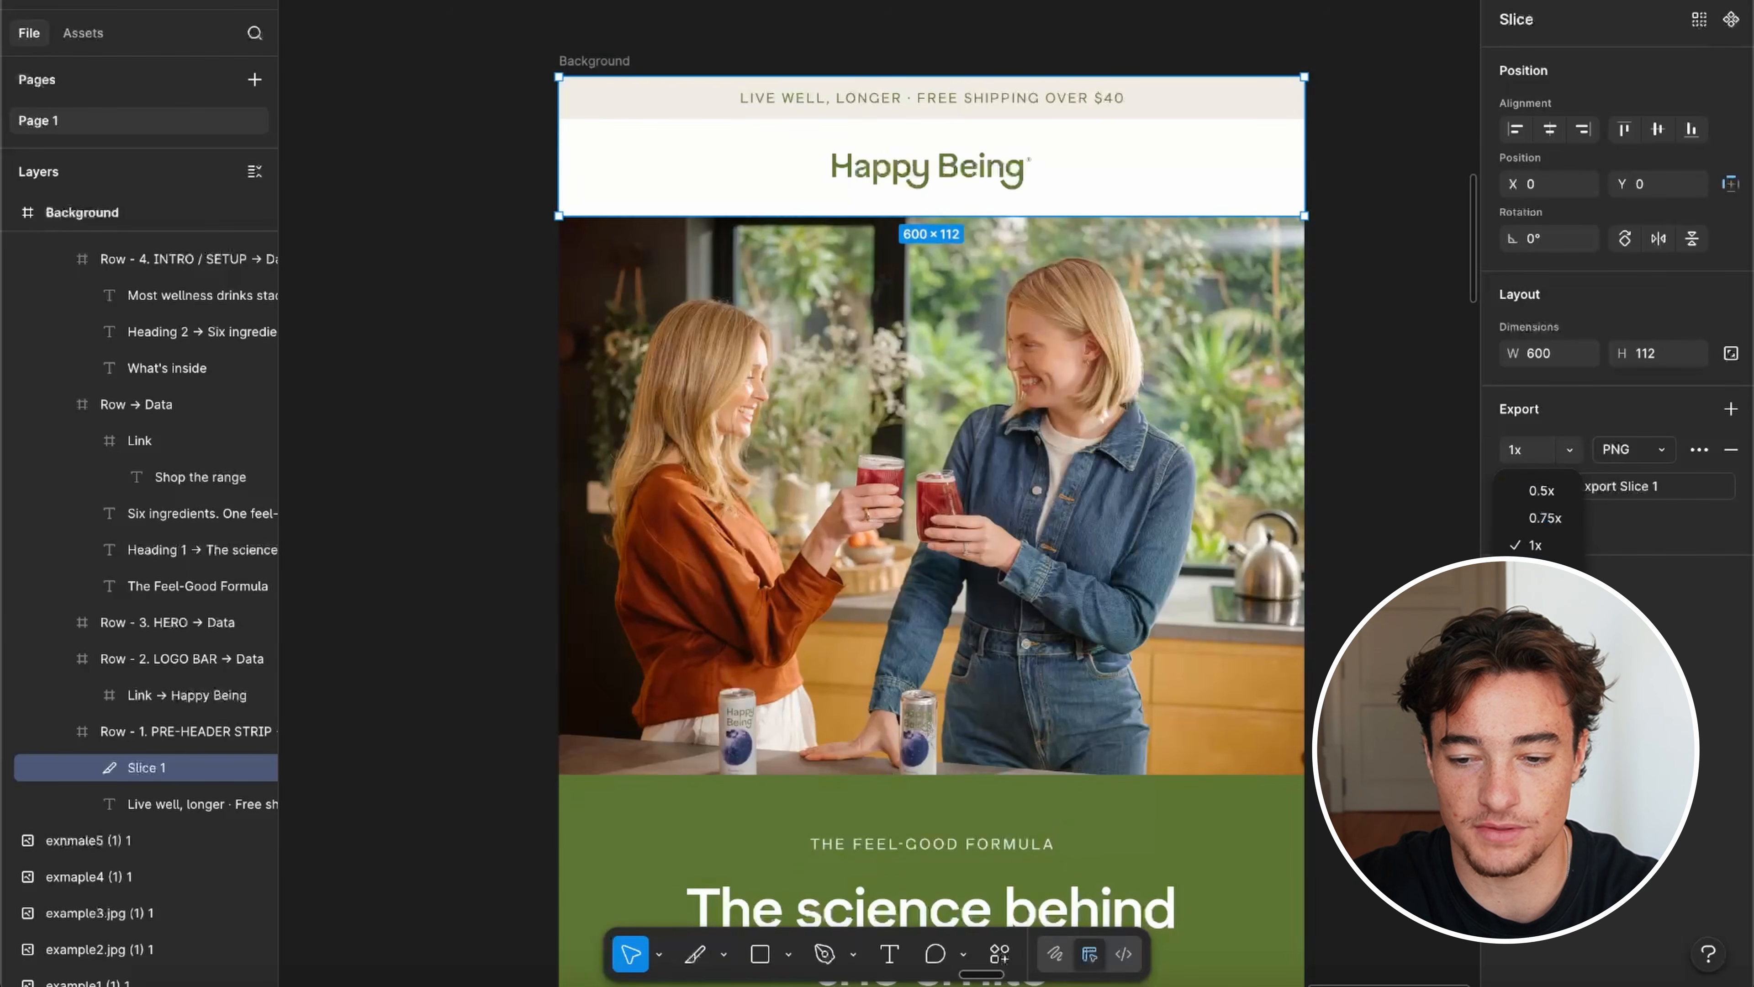
click(1536, 600)
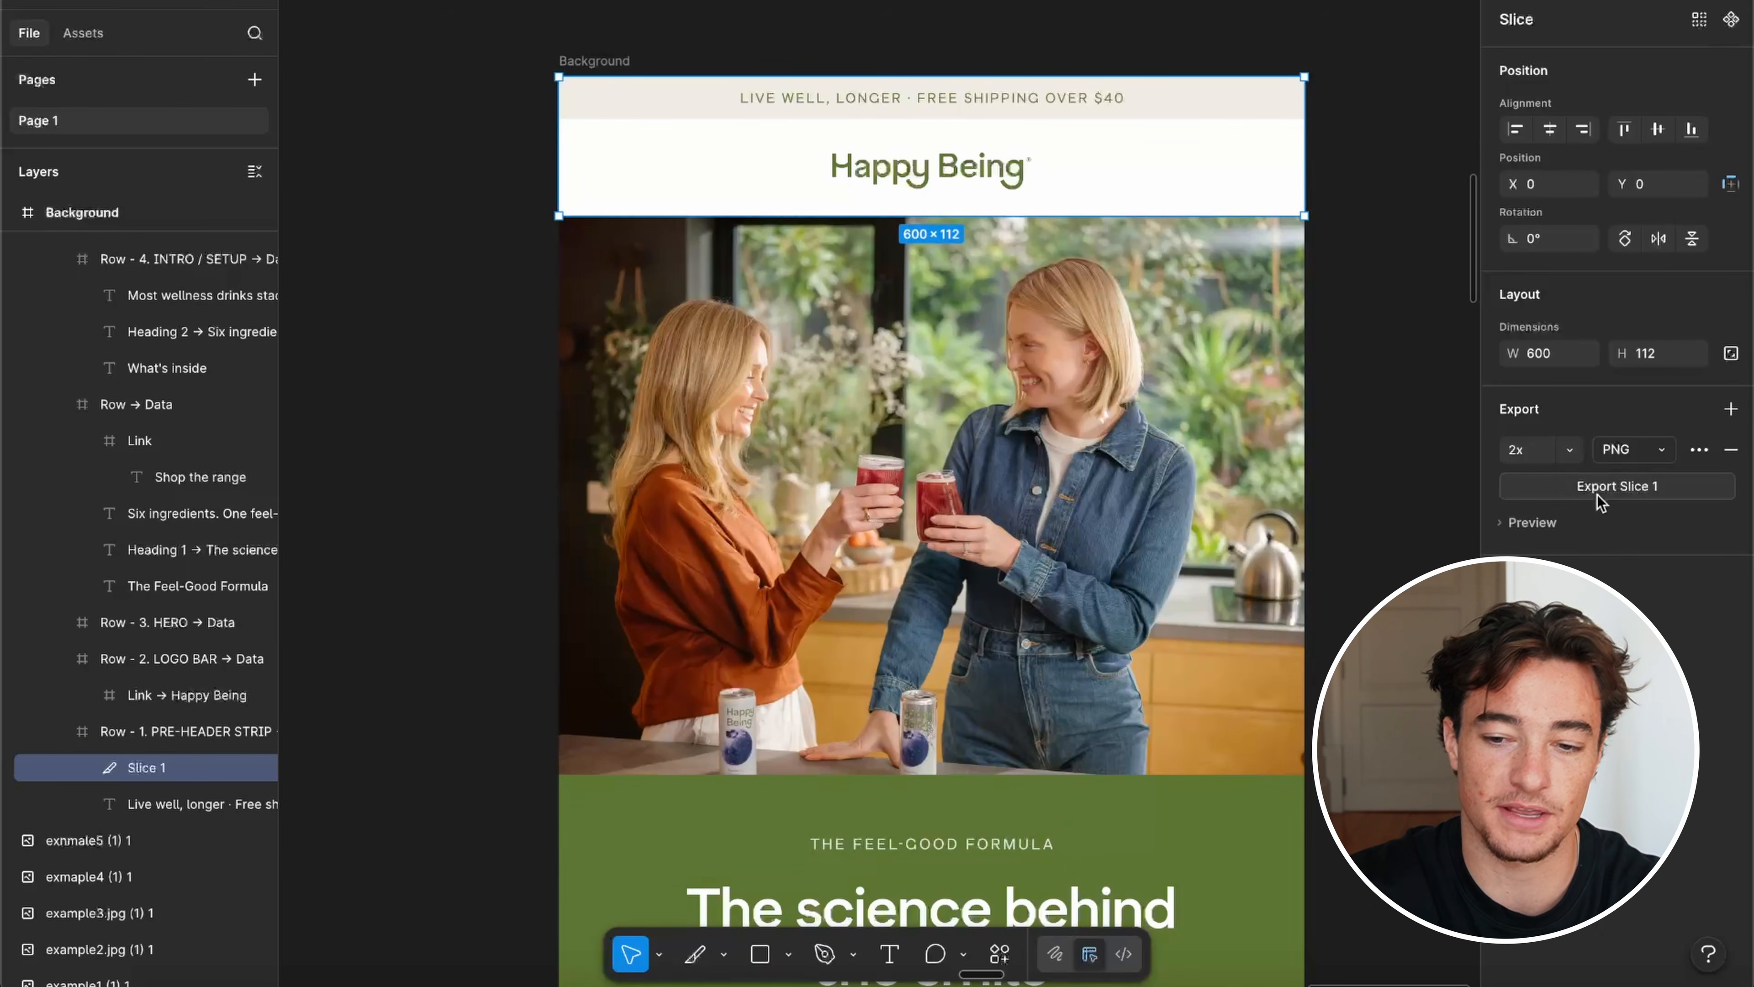
click(1600, 502)
key(Return)
click(837, 551)
text(1hb)
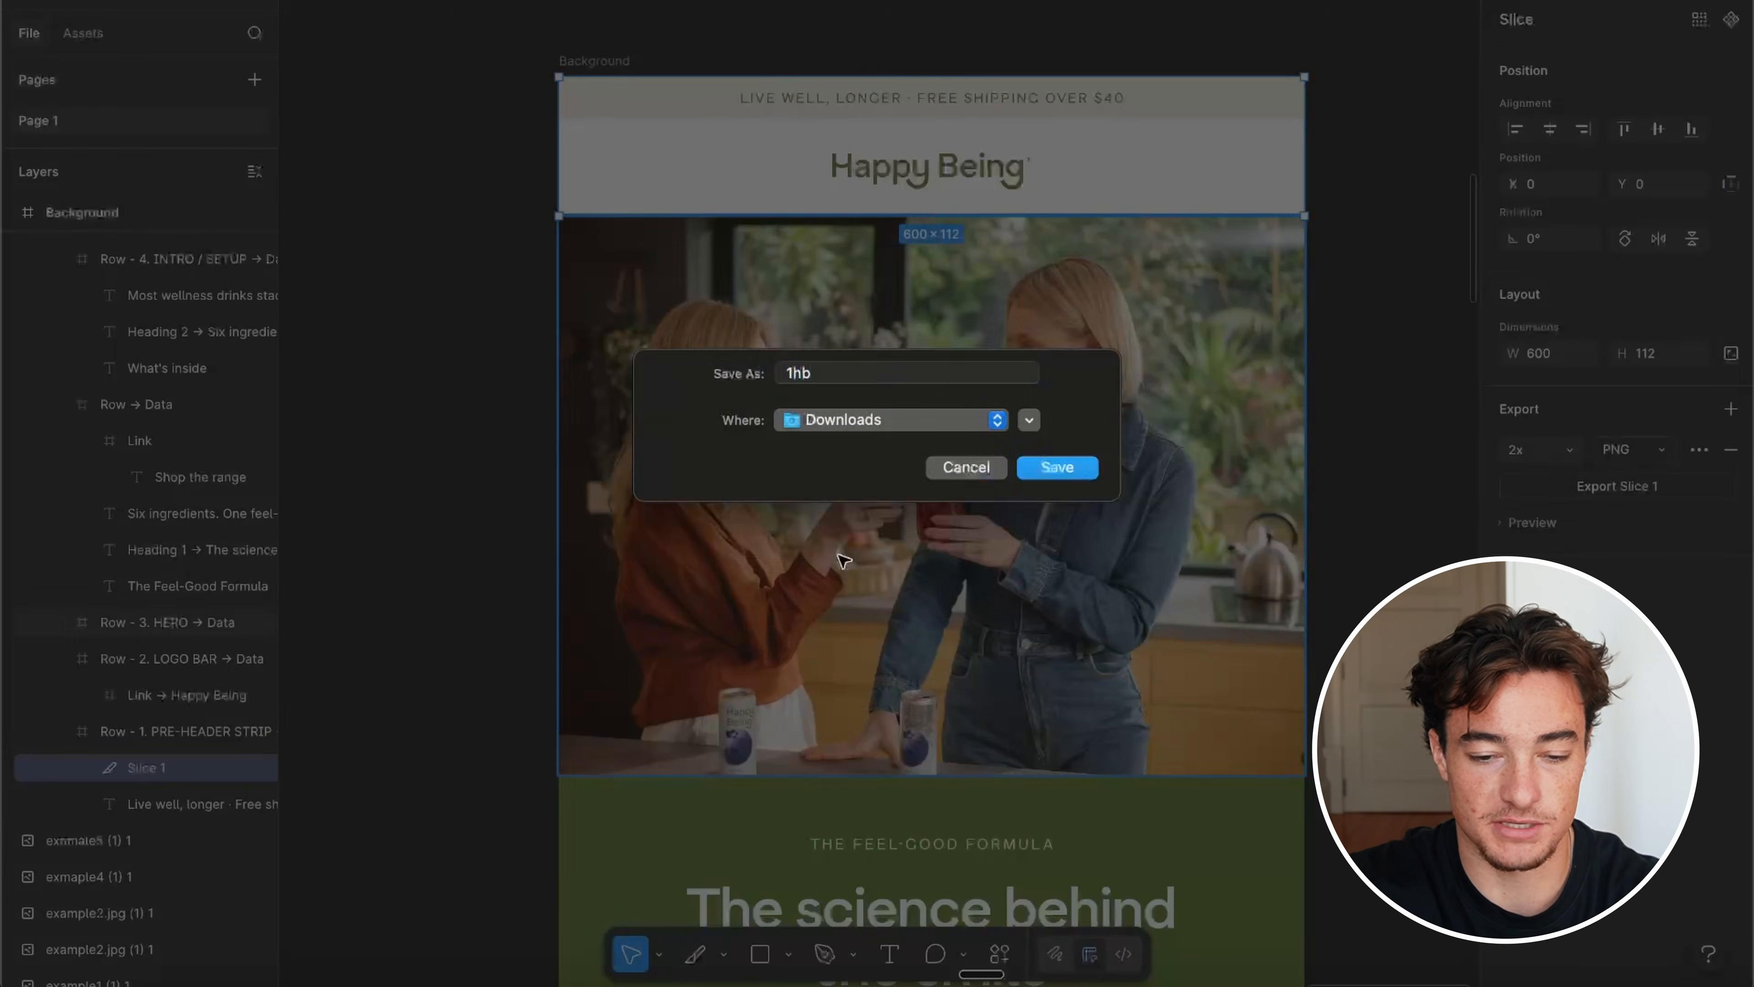
key(Return)
Step: Duplicate the header slice, place the copy directly beneath it and stretch it to 600 × 450 over the hero image
scroll(568, 411, down, 3)
scroll(567, 411, down, 2)
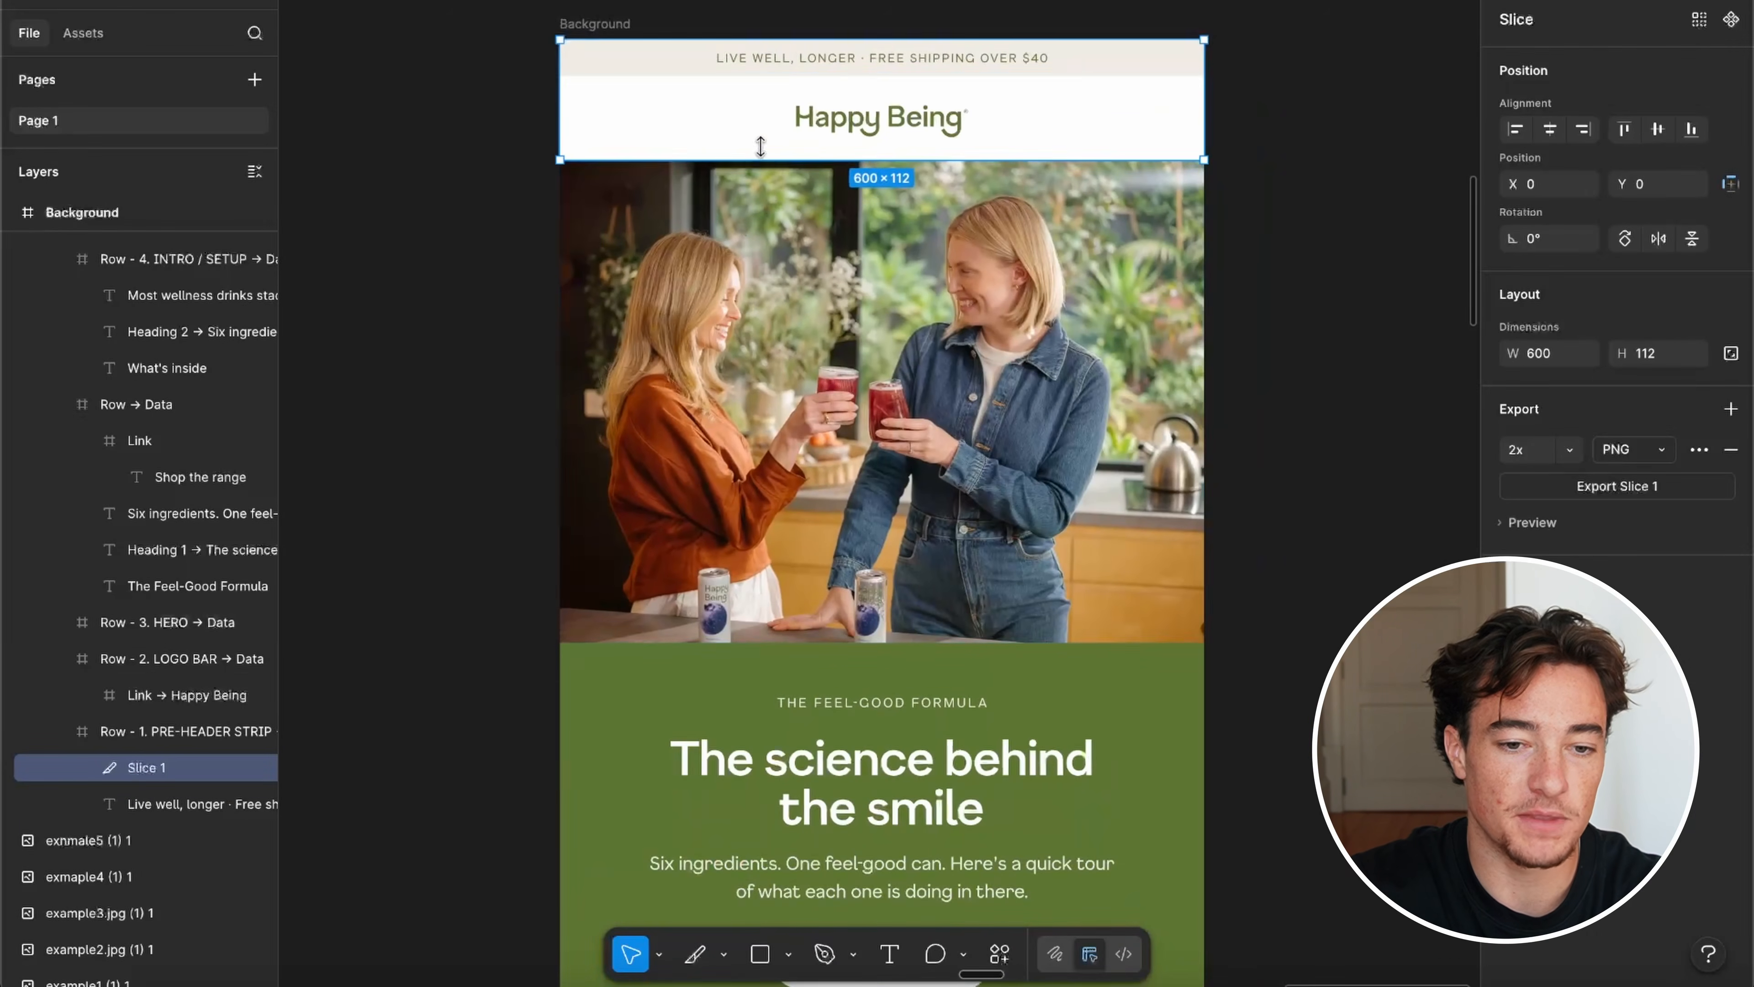
key(super+d)
drag(726, 103, 726, 222)
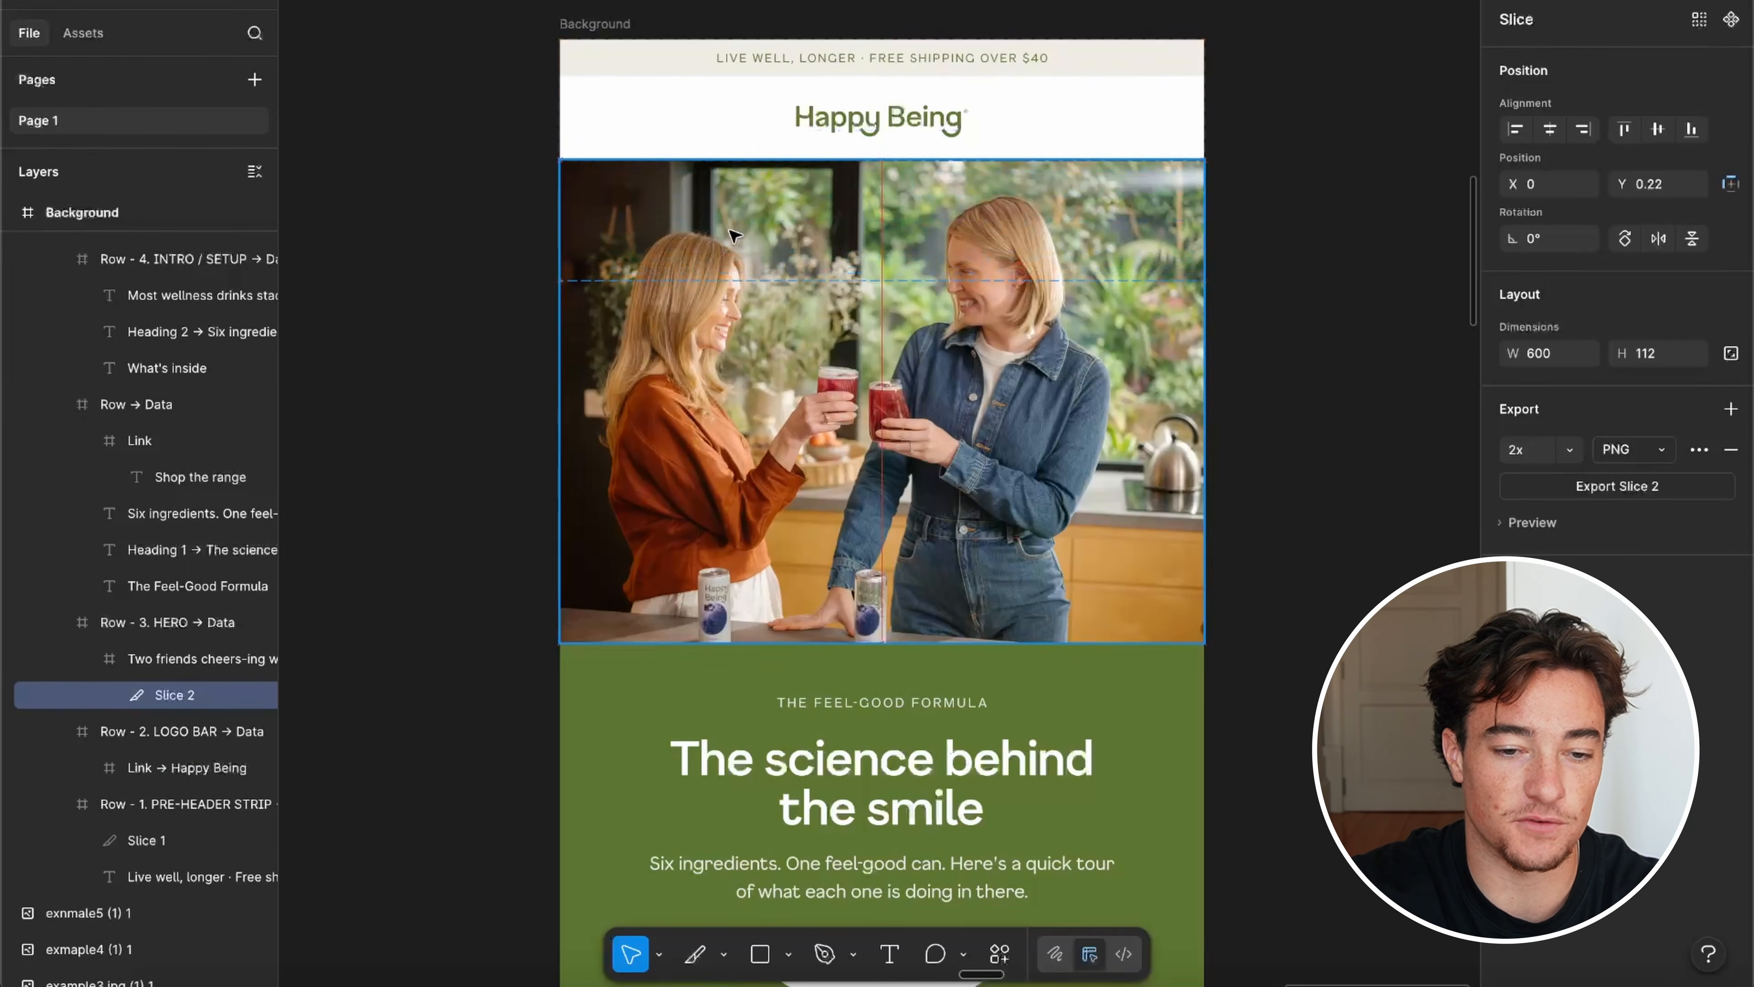
drag(731, 282, 756, 660)
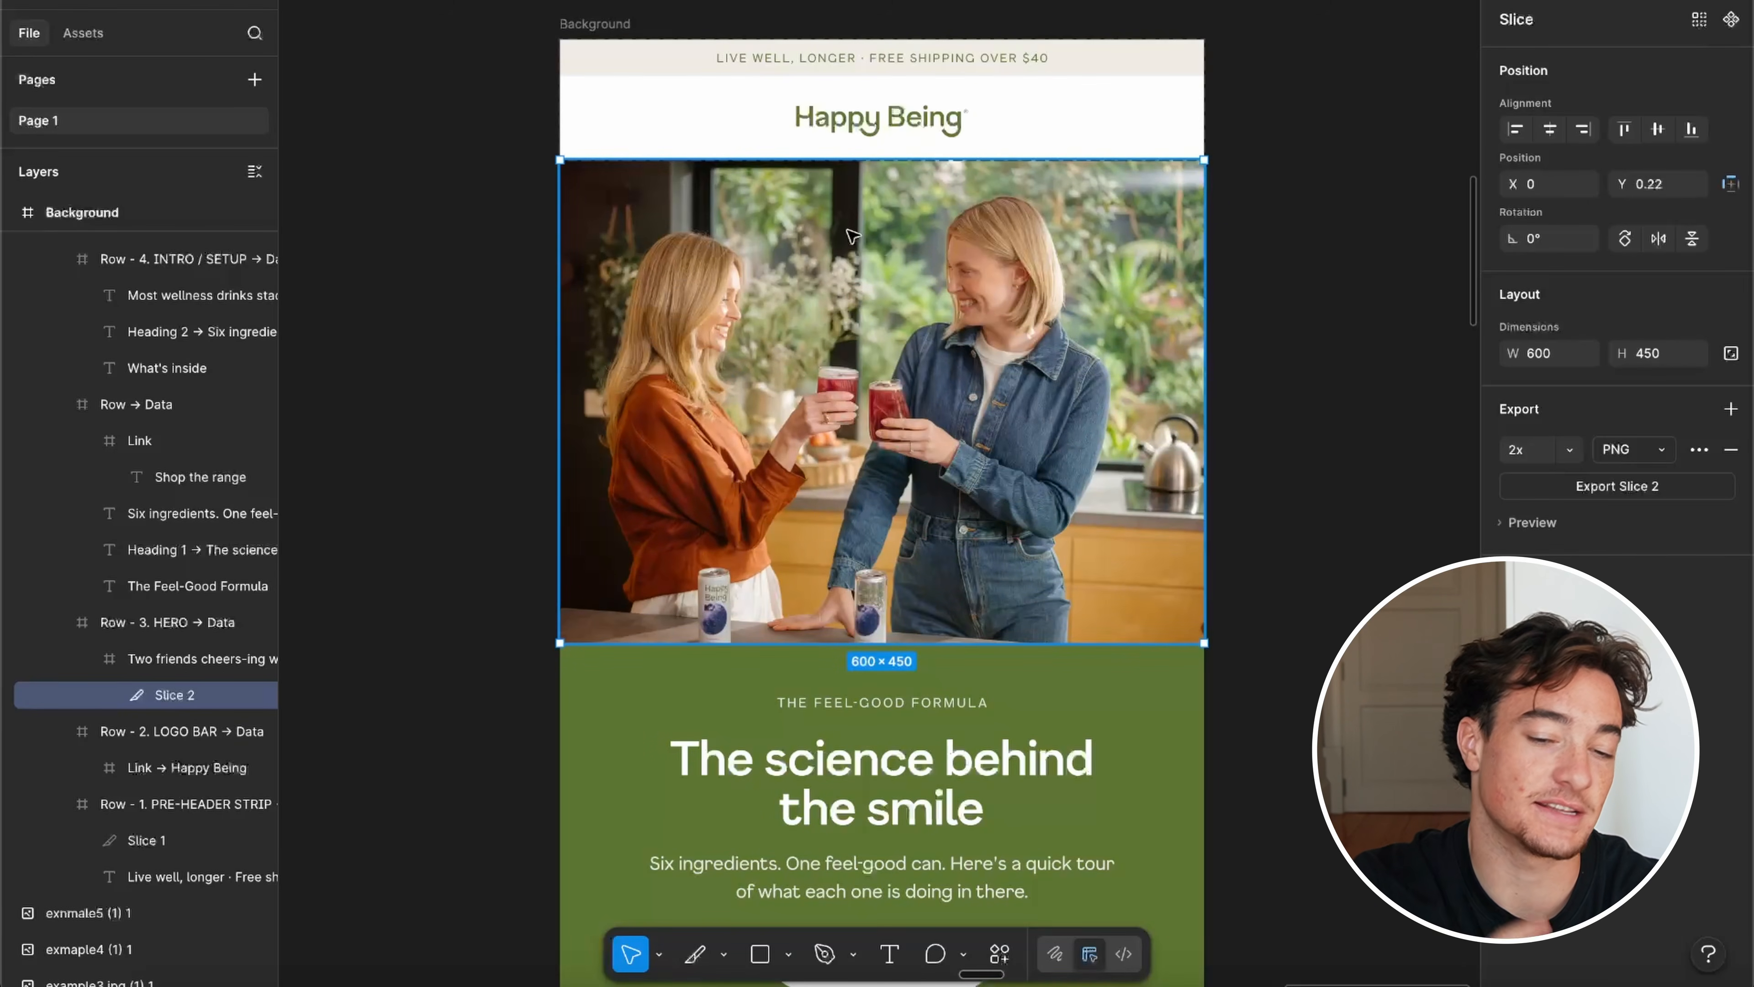
Step: Extend the hero slice to 600 × 826 so it also takes in the green "The science behind the smile" section
scroll(854, 236, down, 3)
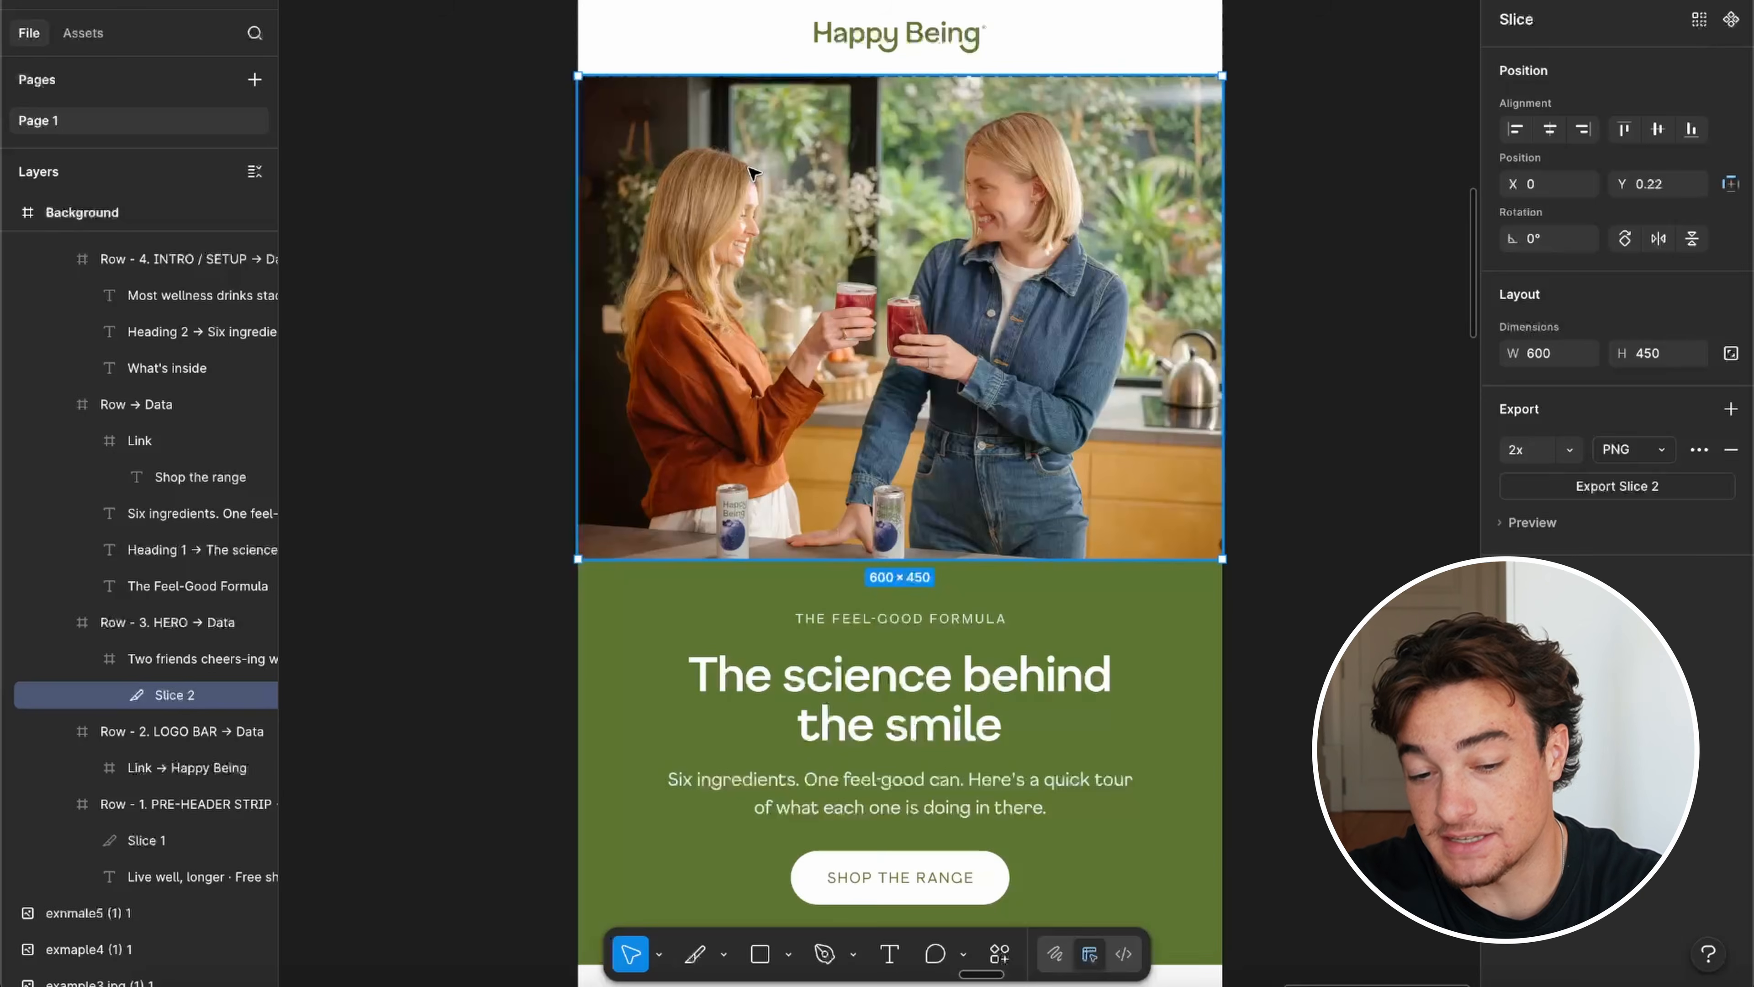
scroll(833, 399, down, 5)
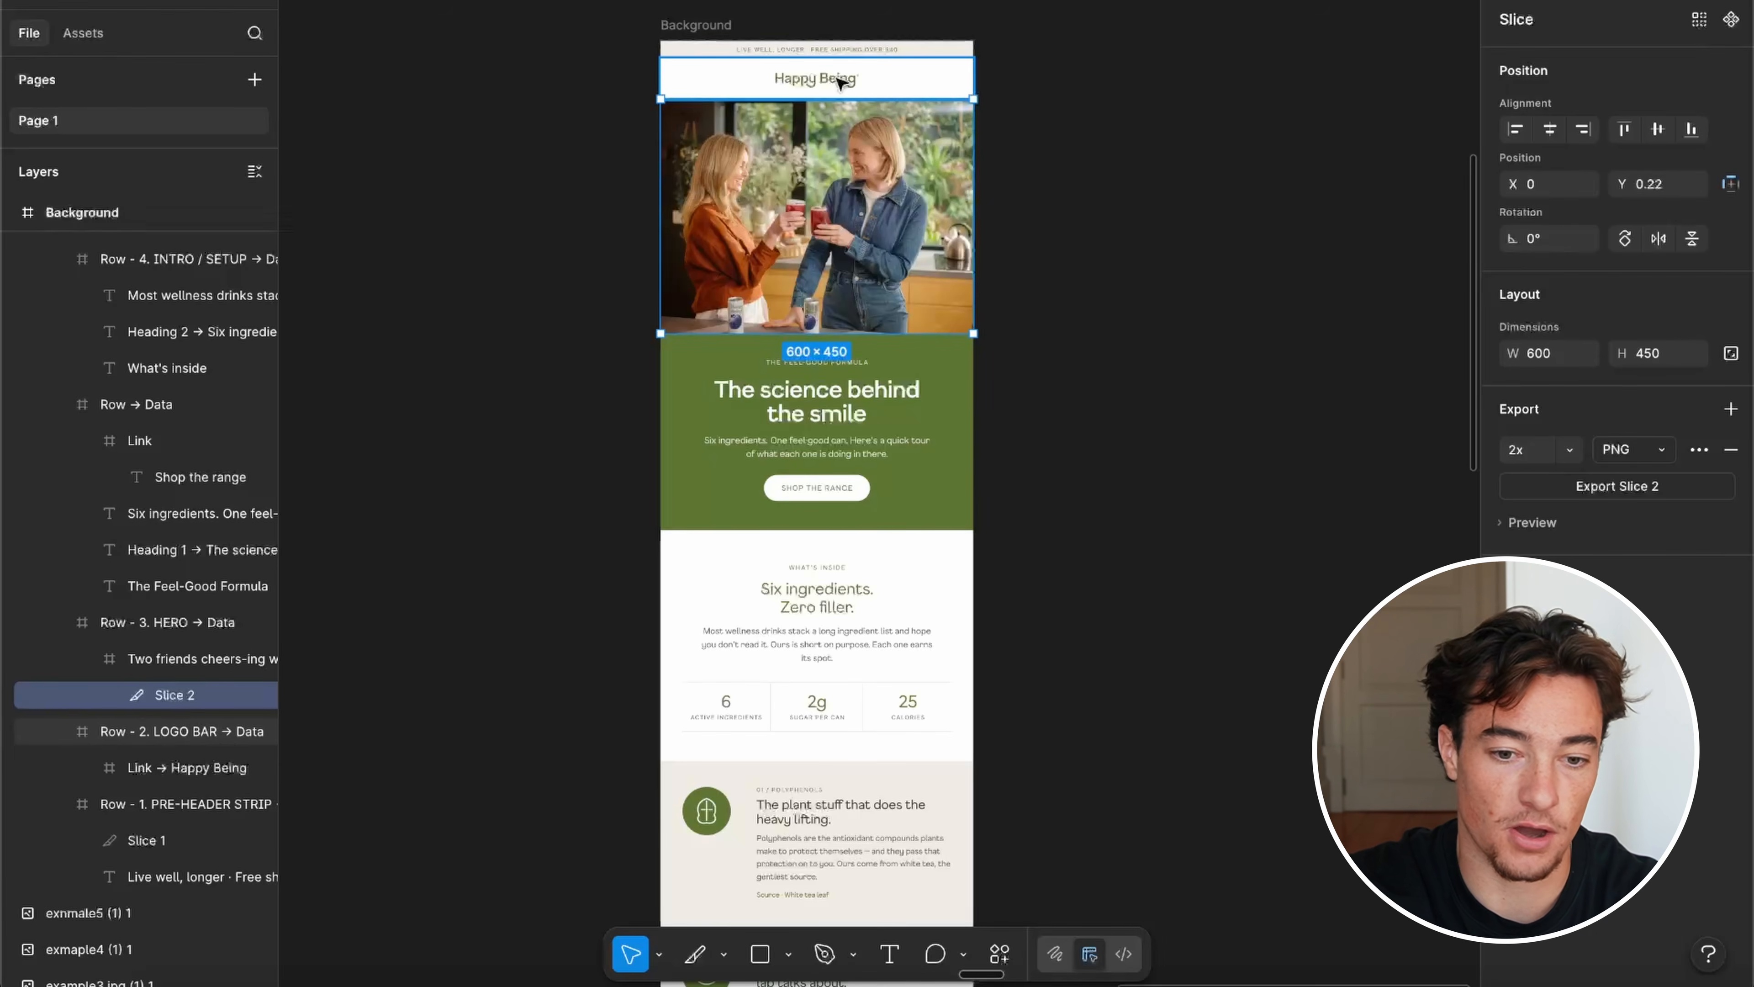
drag(797, 325, 829, 530)
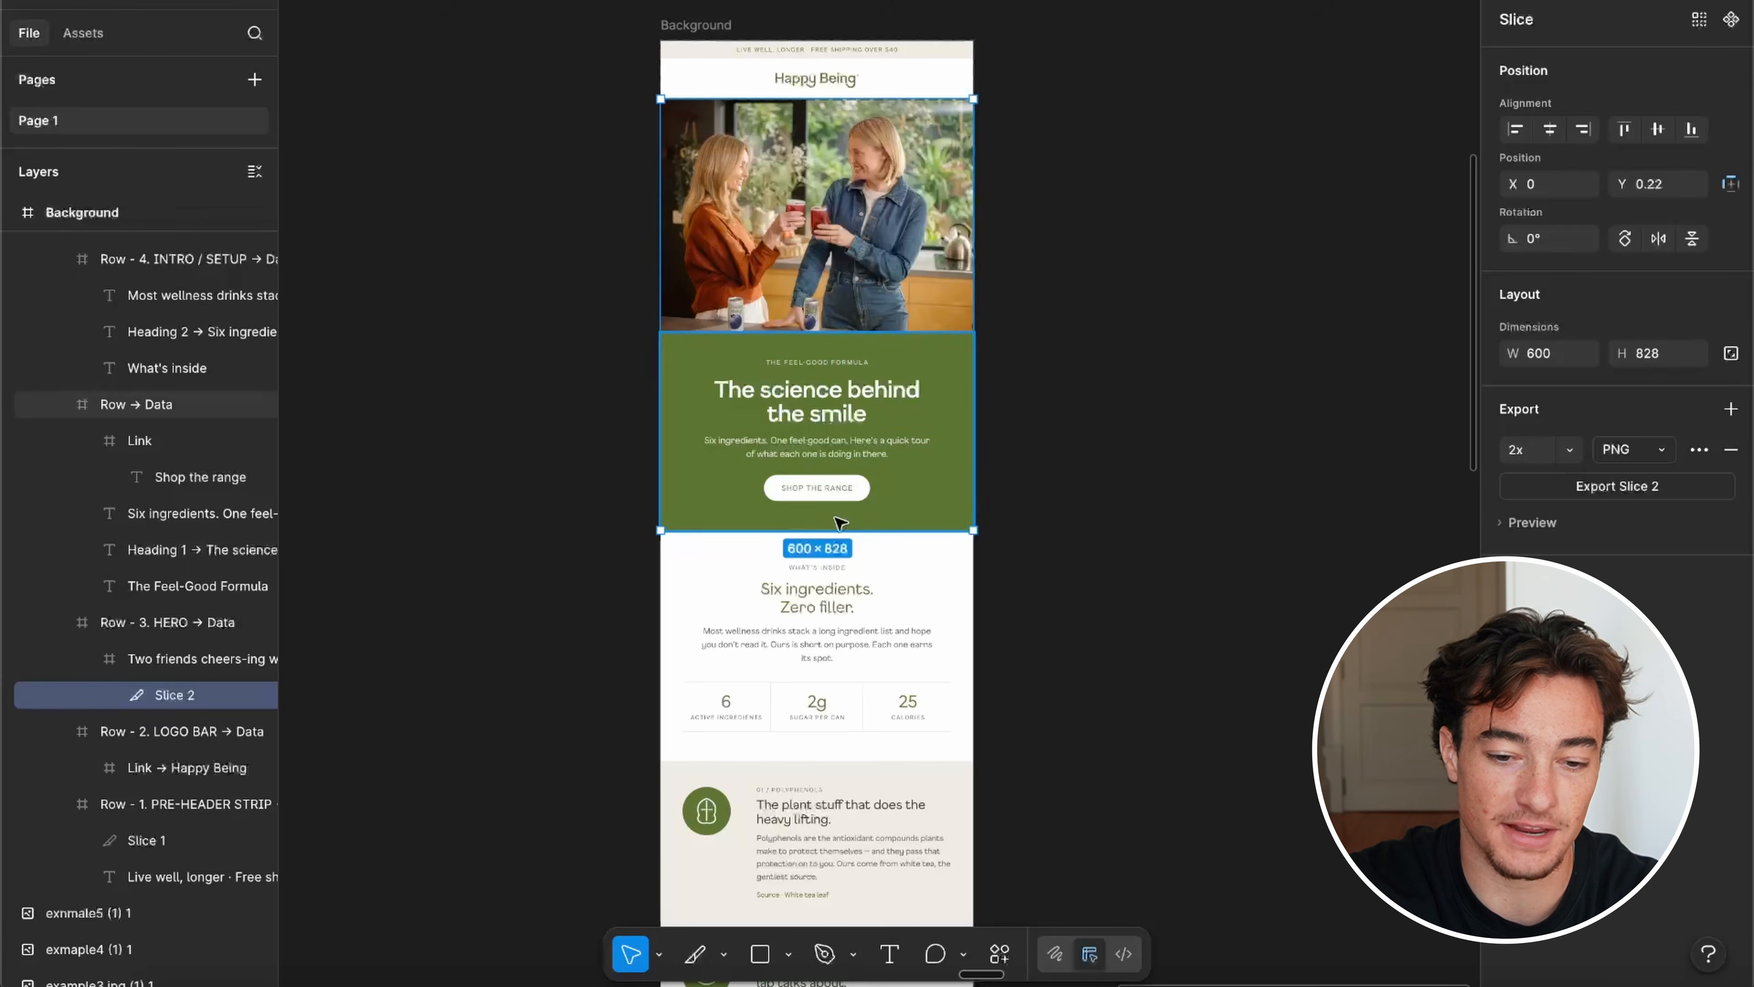
drag(835, 530, 835, 529)
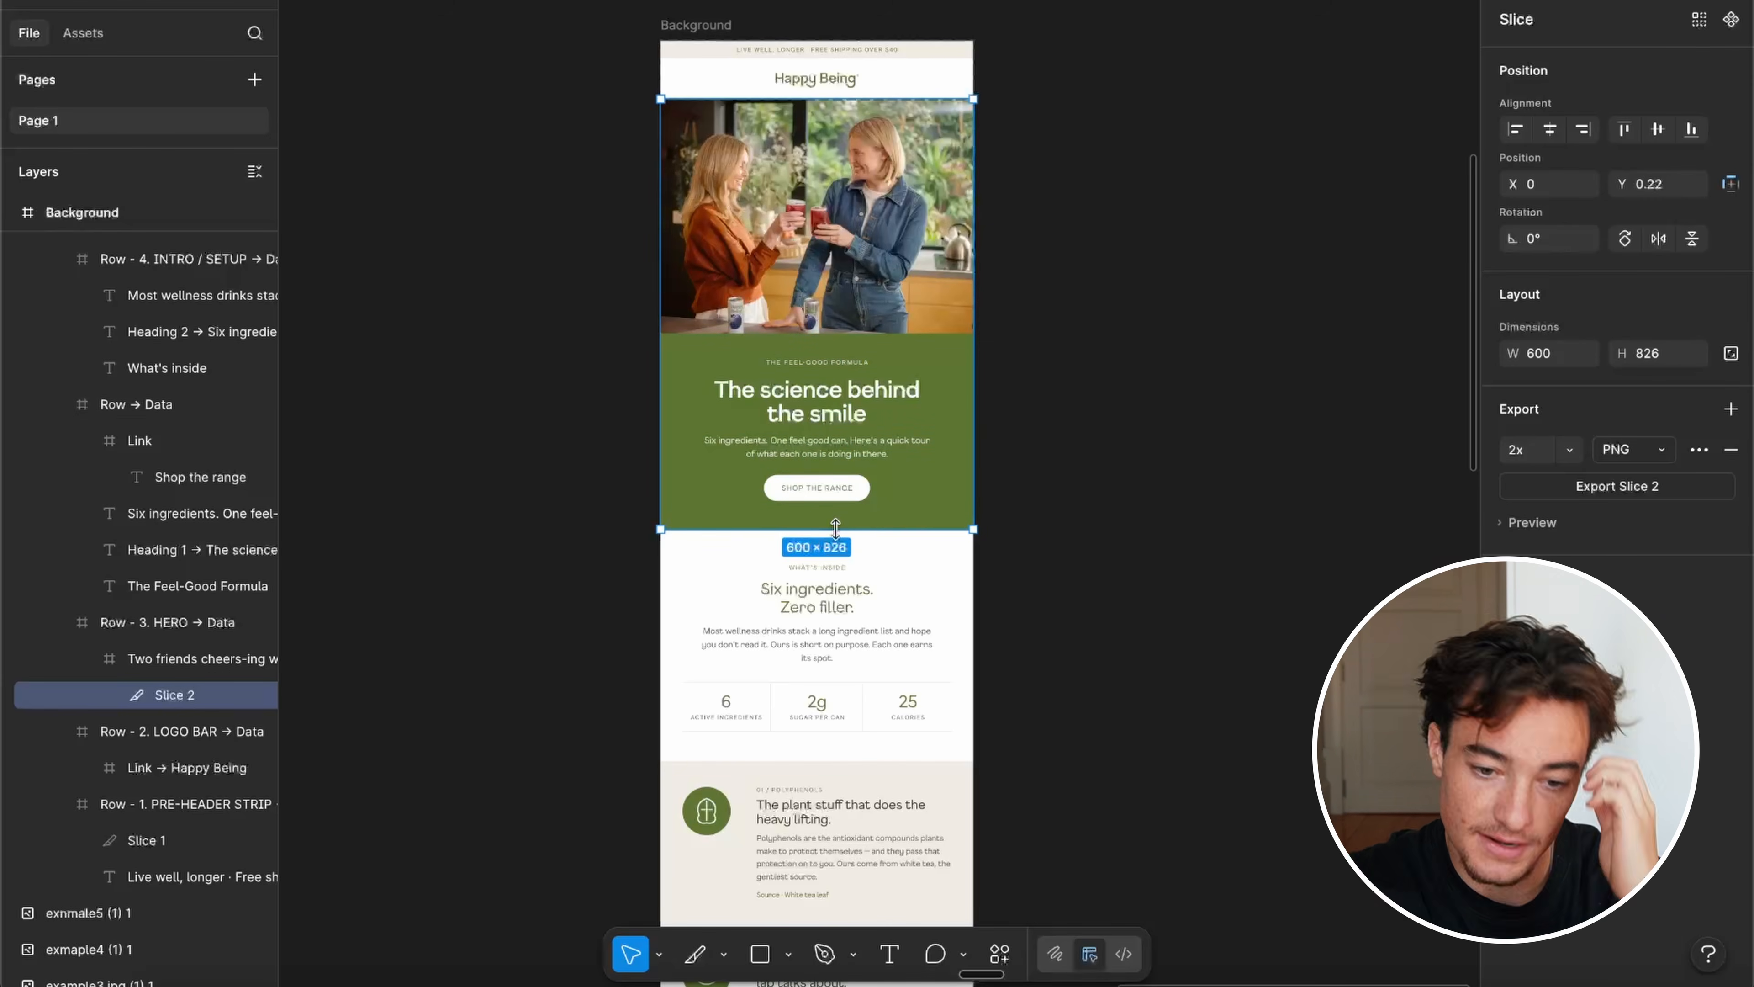
Step: Try extending the slice to 600 × 977 so it cuts through the "Six ingredients. Zero filler." heading
scroll(836, 529, up, 3)
drag(884, 717, 872, 849)
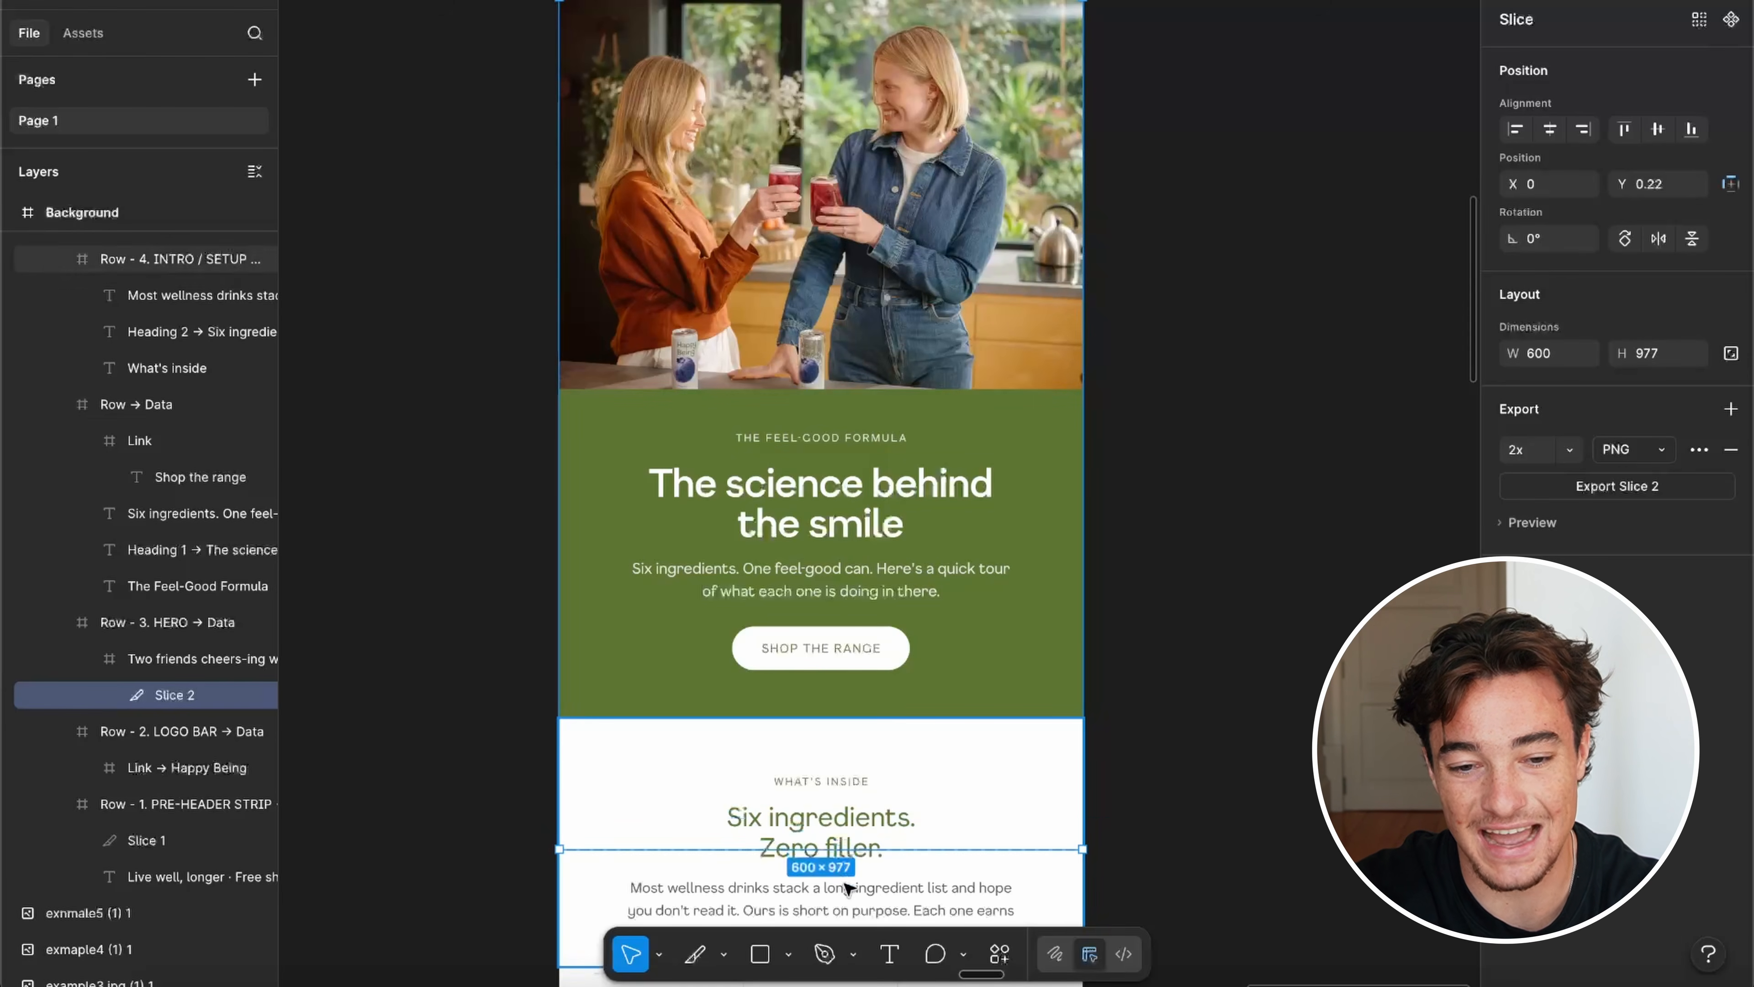
scroll(908, 835, down, 2)
scroll(912, 831, down, 2)
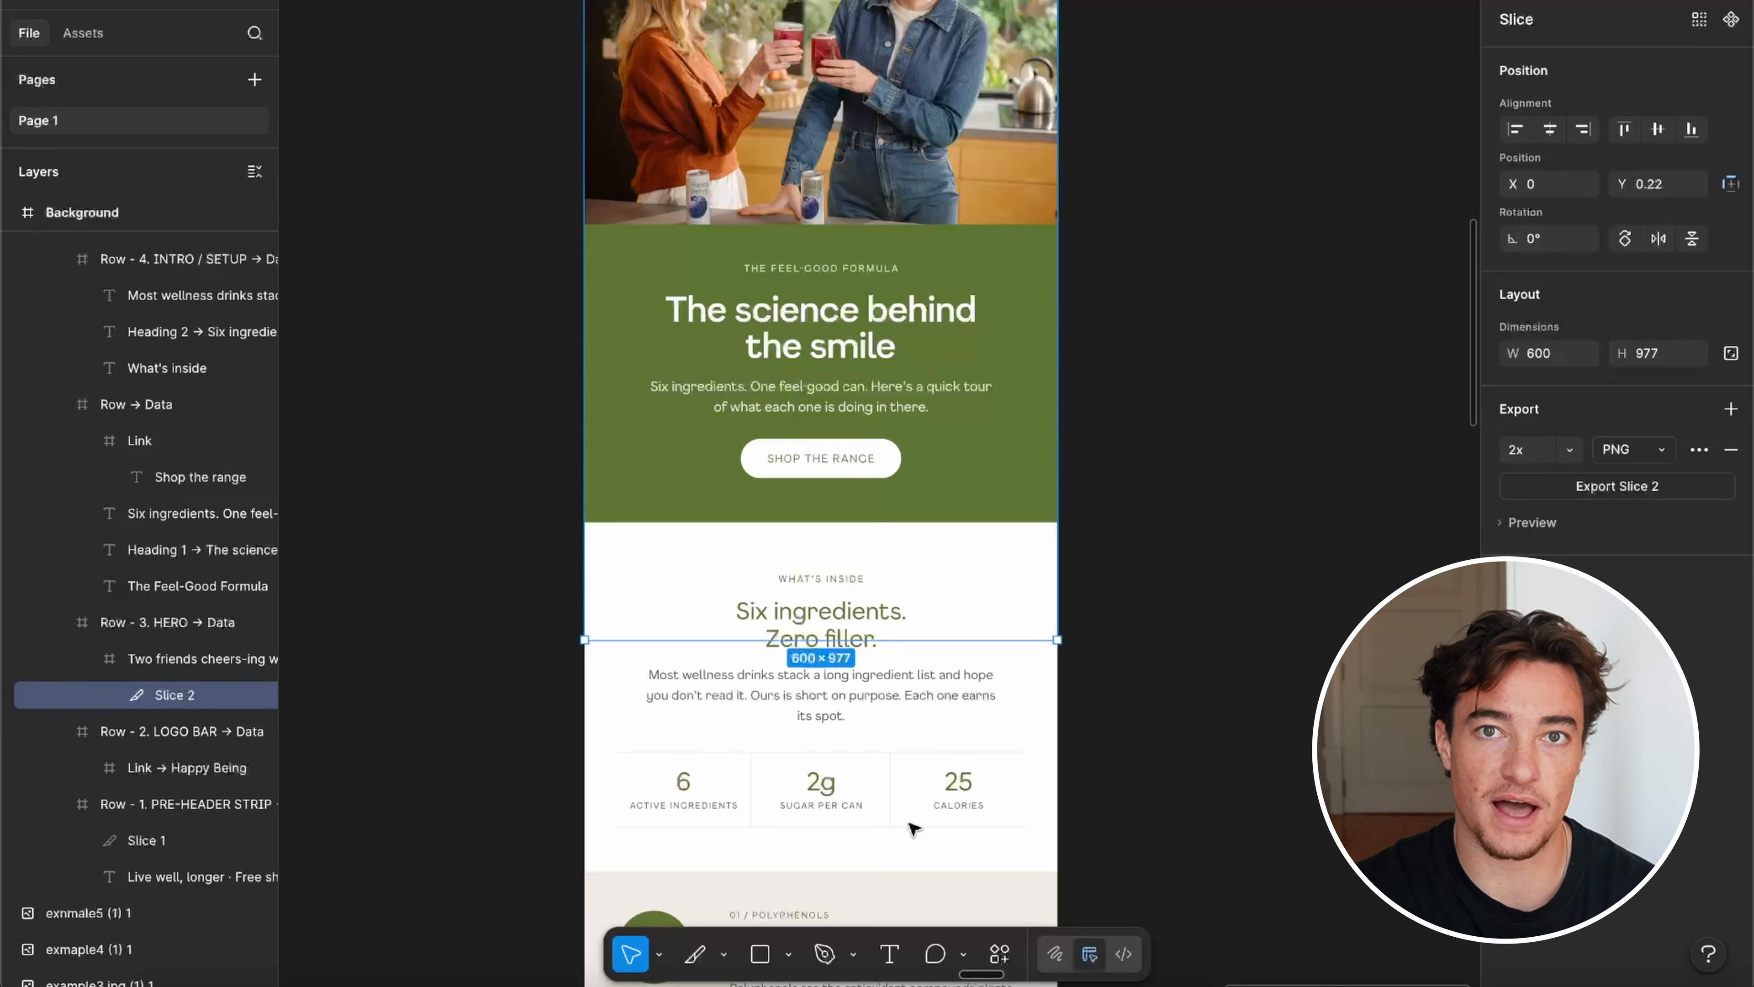
Step: Shorten the slice to 600 × 824 at the green section's lower edge and export it as 2hb.png to Downloads
scroll(918, 808, up, 2)
drag(923, 777, 977, 587)
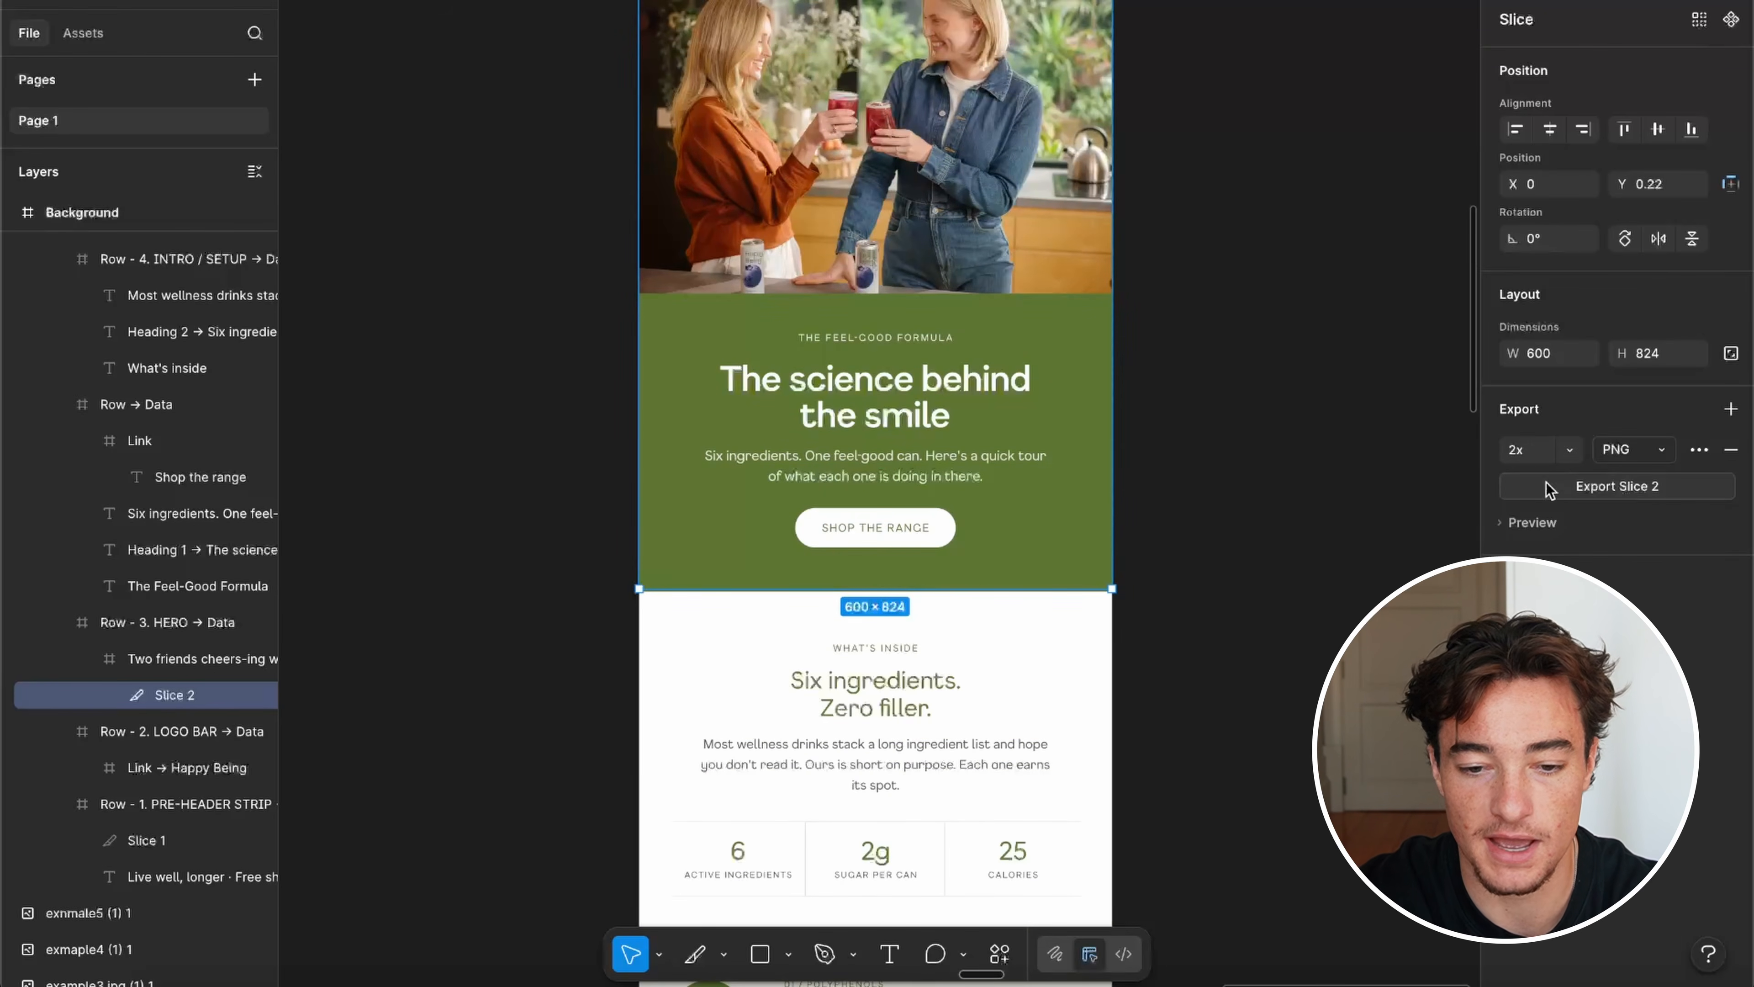
text(2hb)
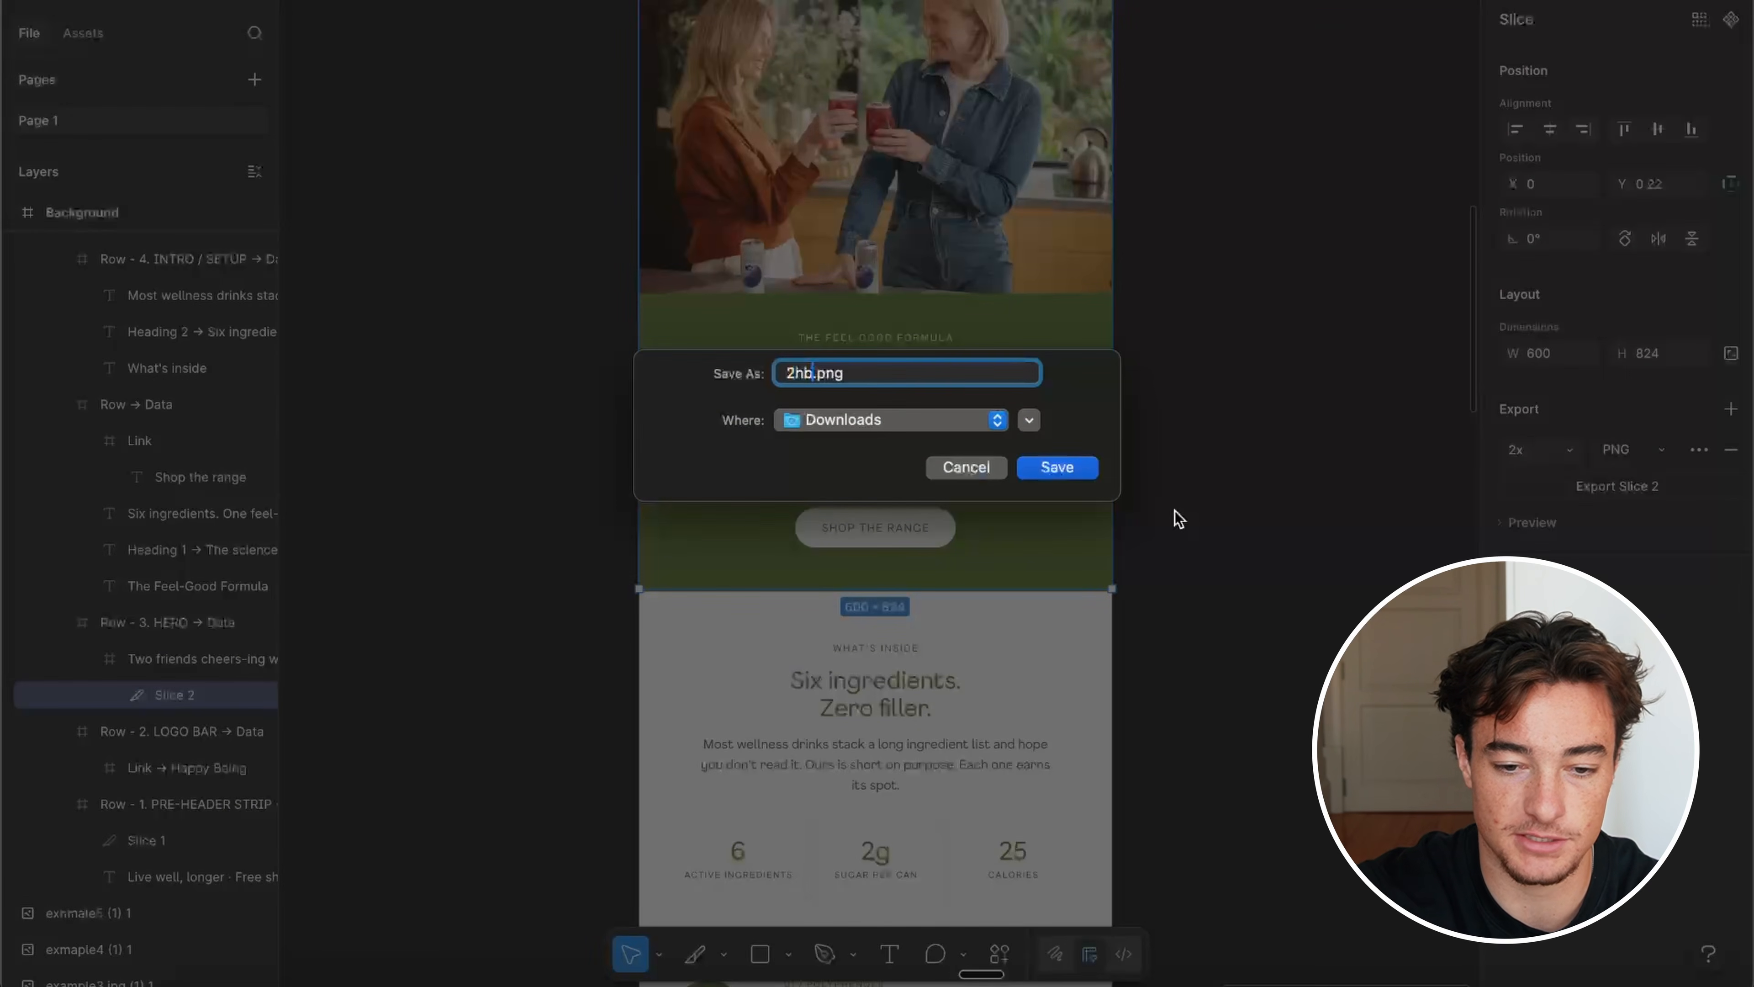
click(1038, 457)
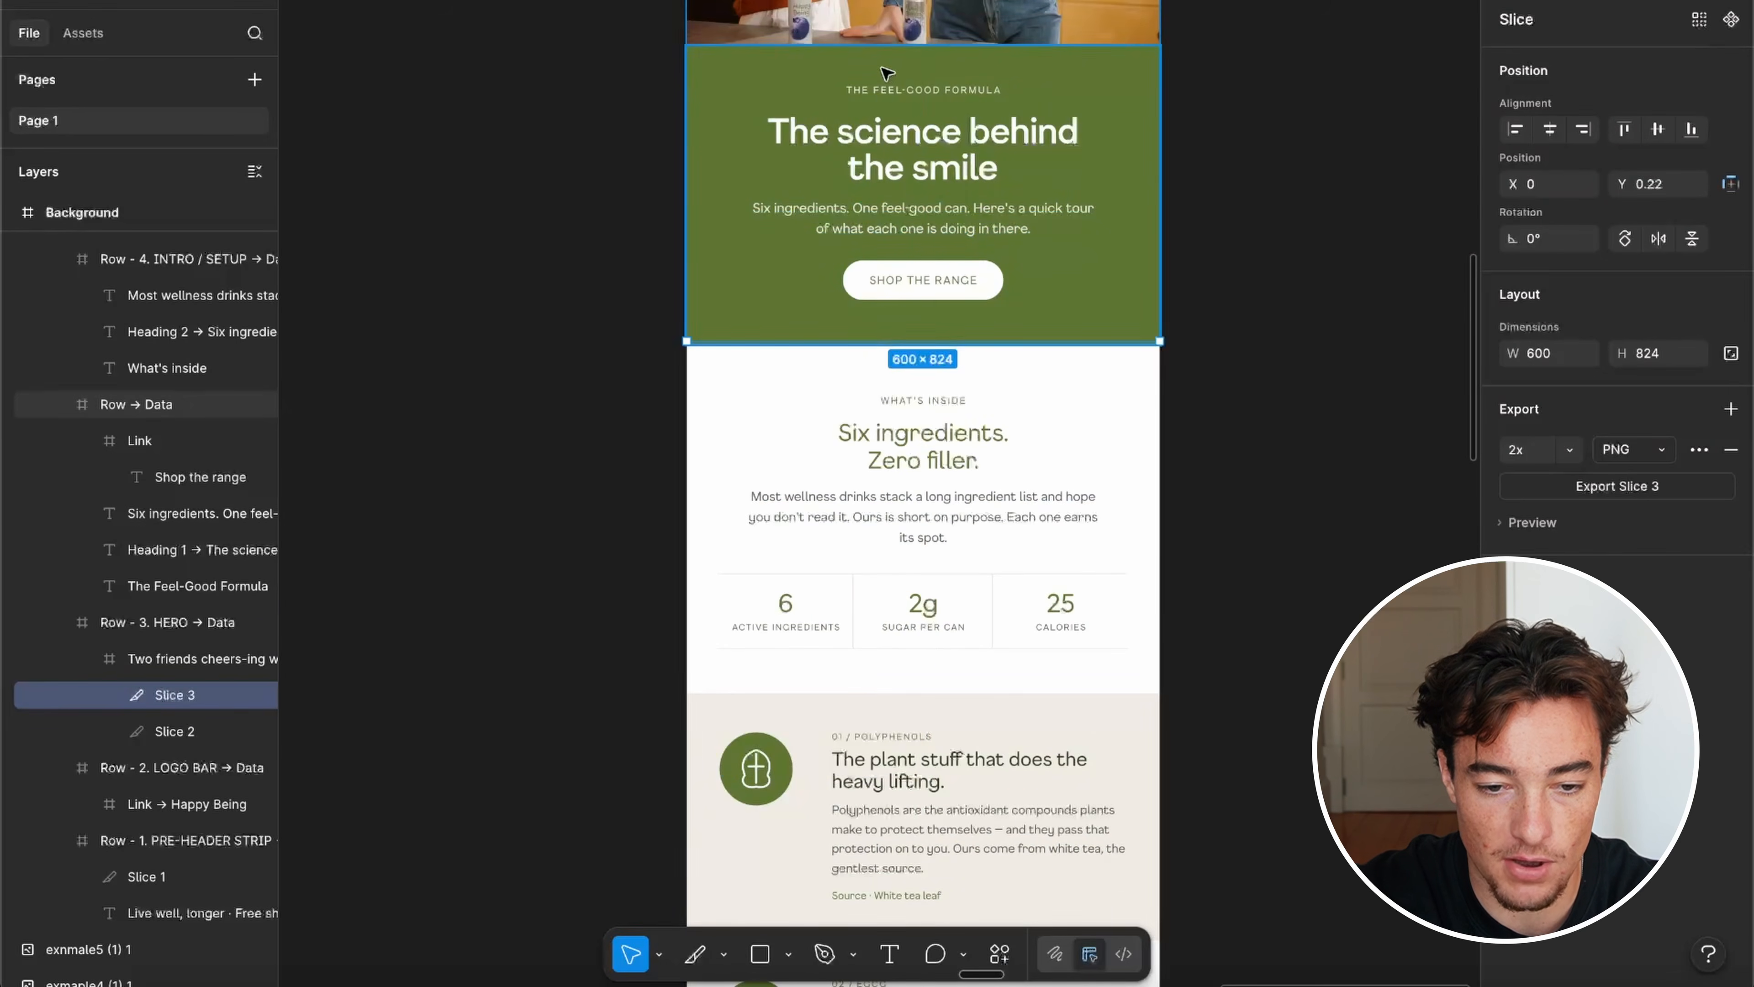
Step: Place a copy of the slice at Y 936, end it at the Polyphenols section's lower edge, and export it
drag(885, 70, 884, 716)
scroll(740, 428, up, 5)
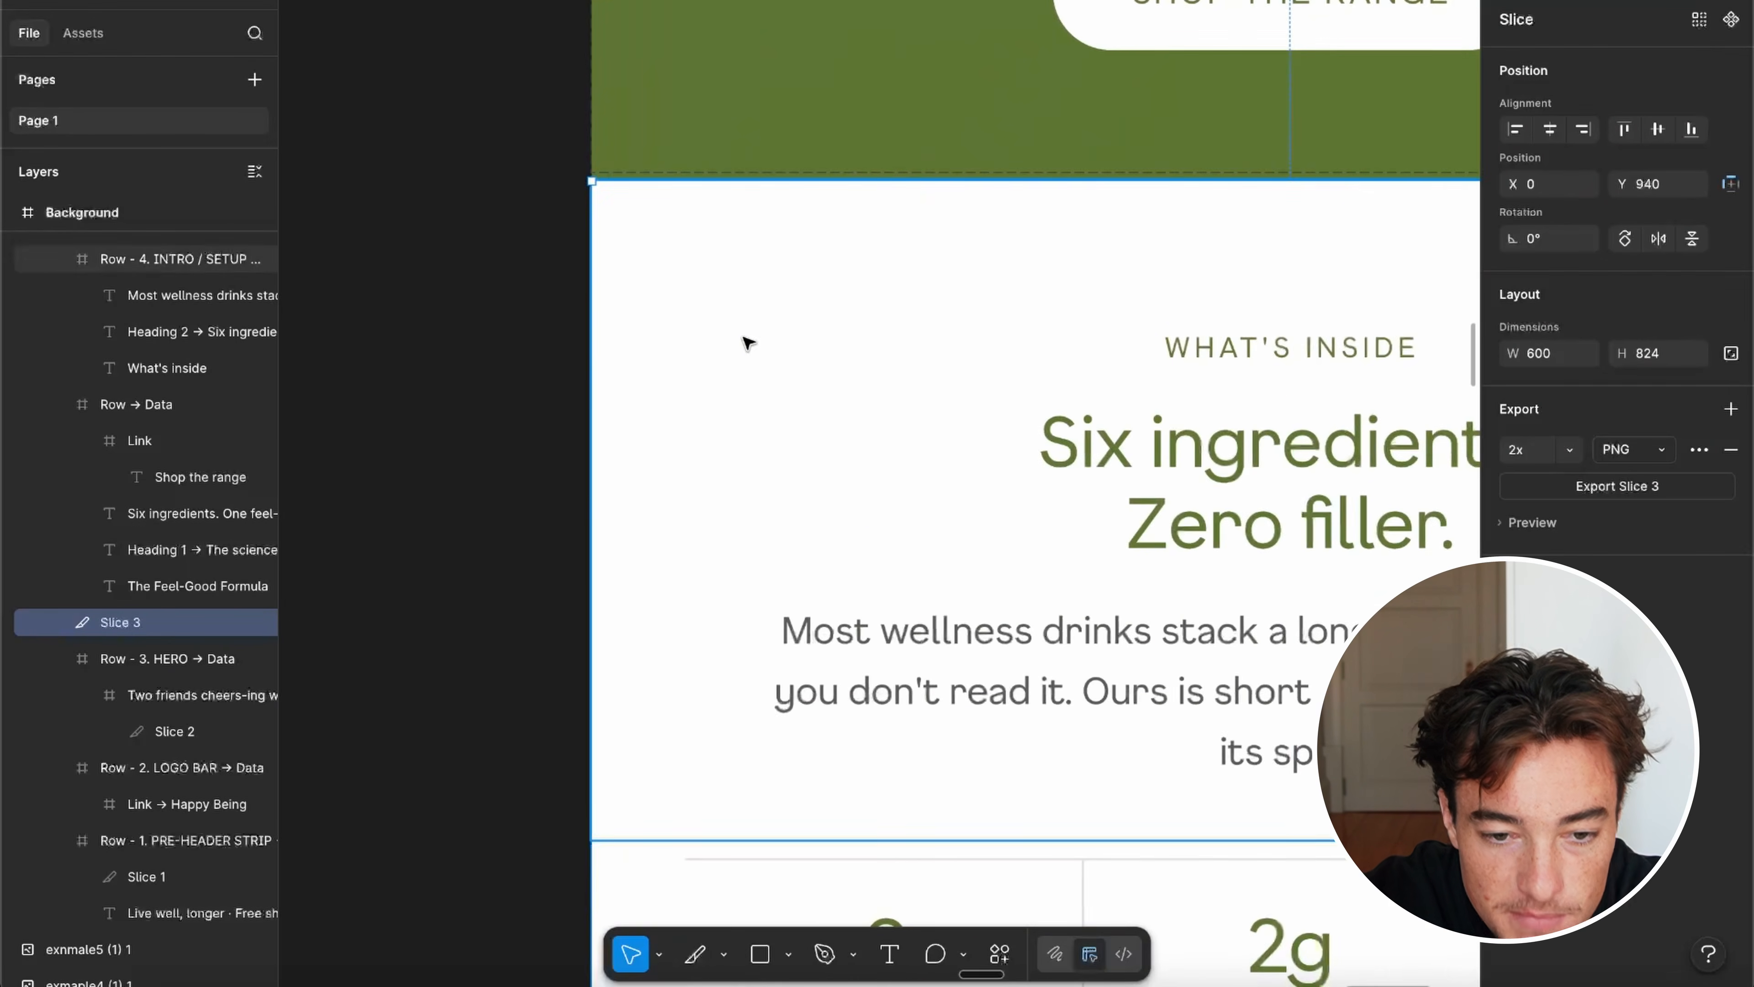
scroll(744, 333, down, 8)
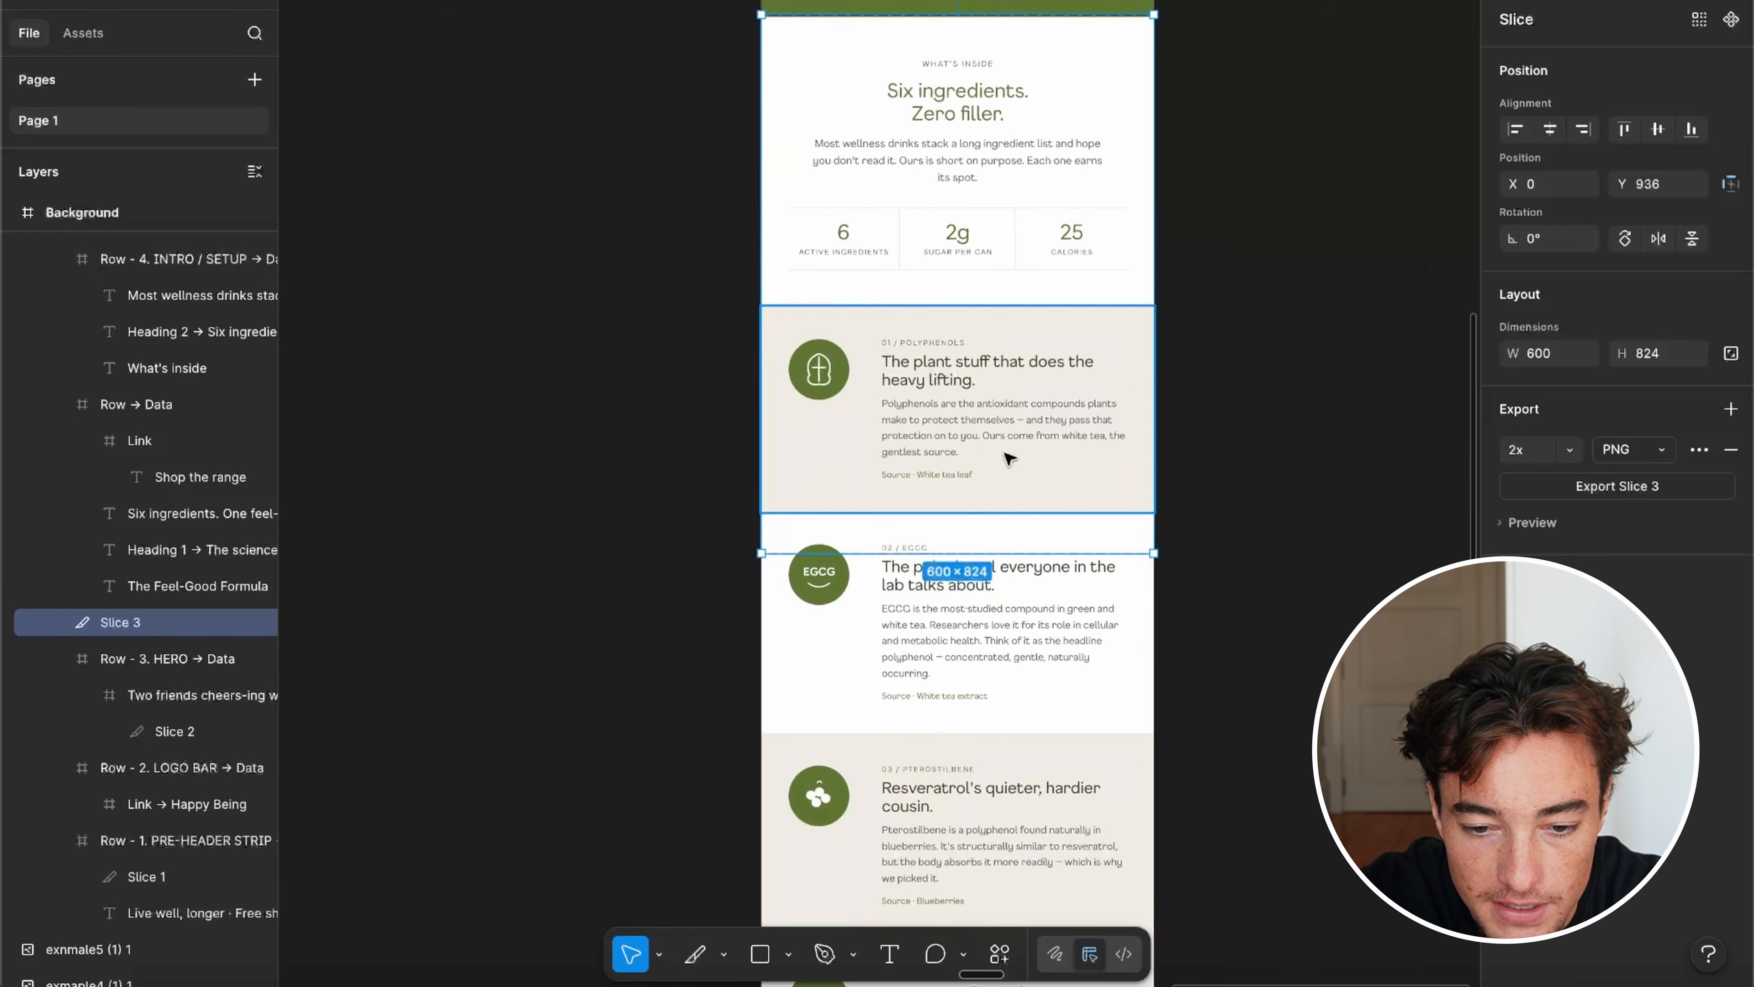
drag(987, 552, 996, 515)
click(1531, 481)
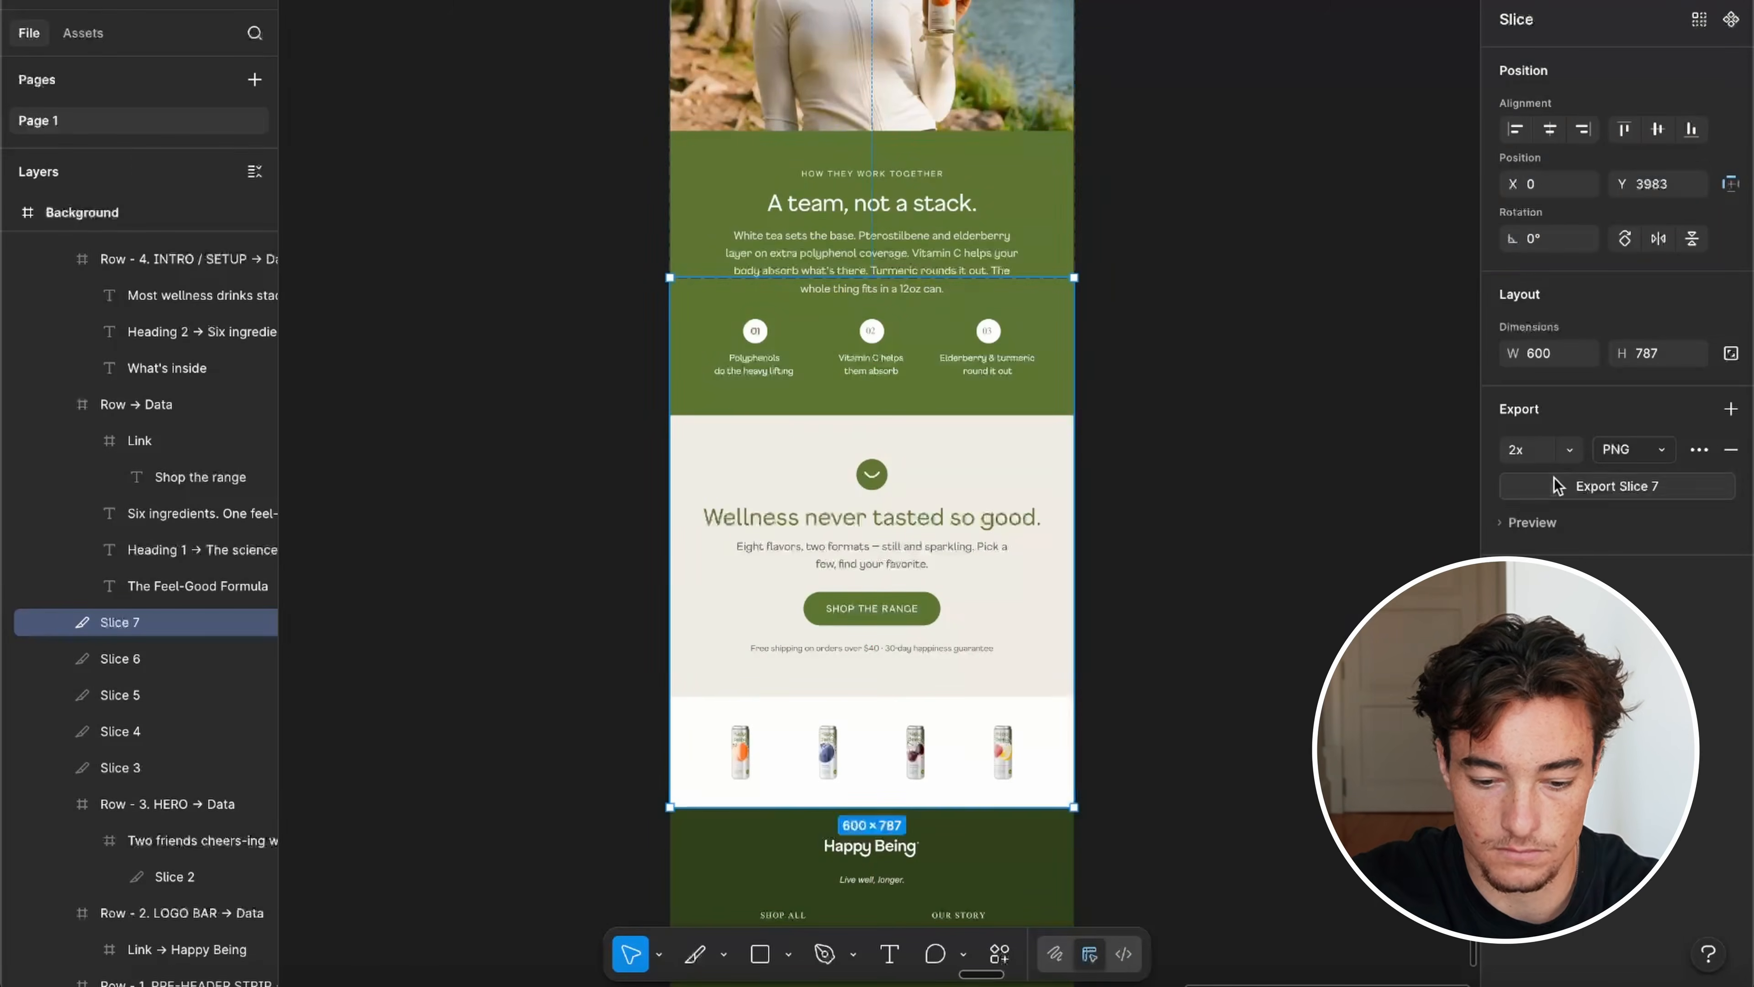
Step: Review the placed slices from the "What's inside" section down to the closing sections of the email
scroll(1038, 403, down, 3)
scroll(1038, 403, up, 15)
scroll(1022, 304, up, 10)
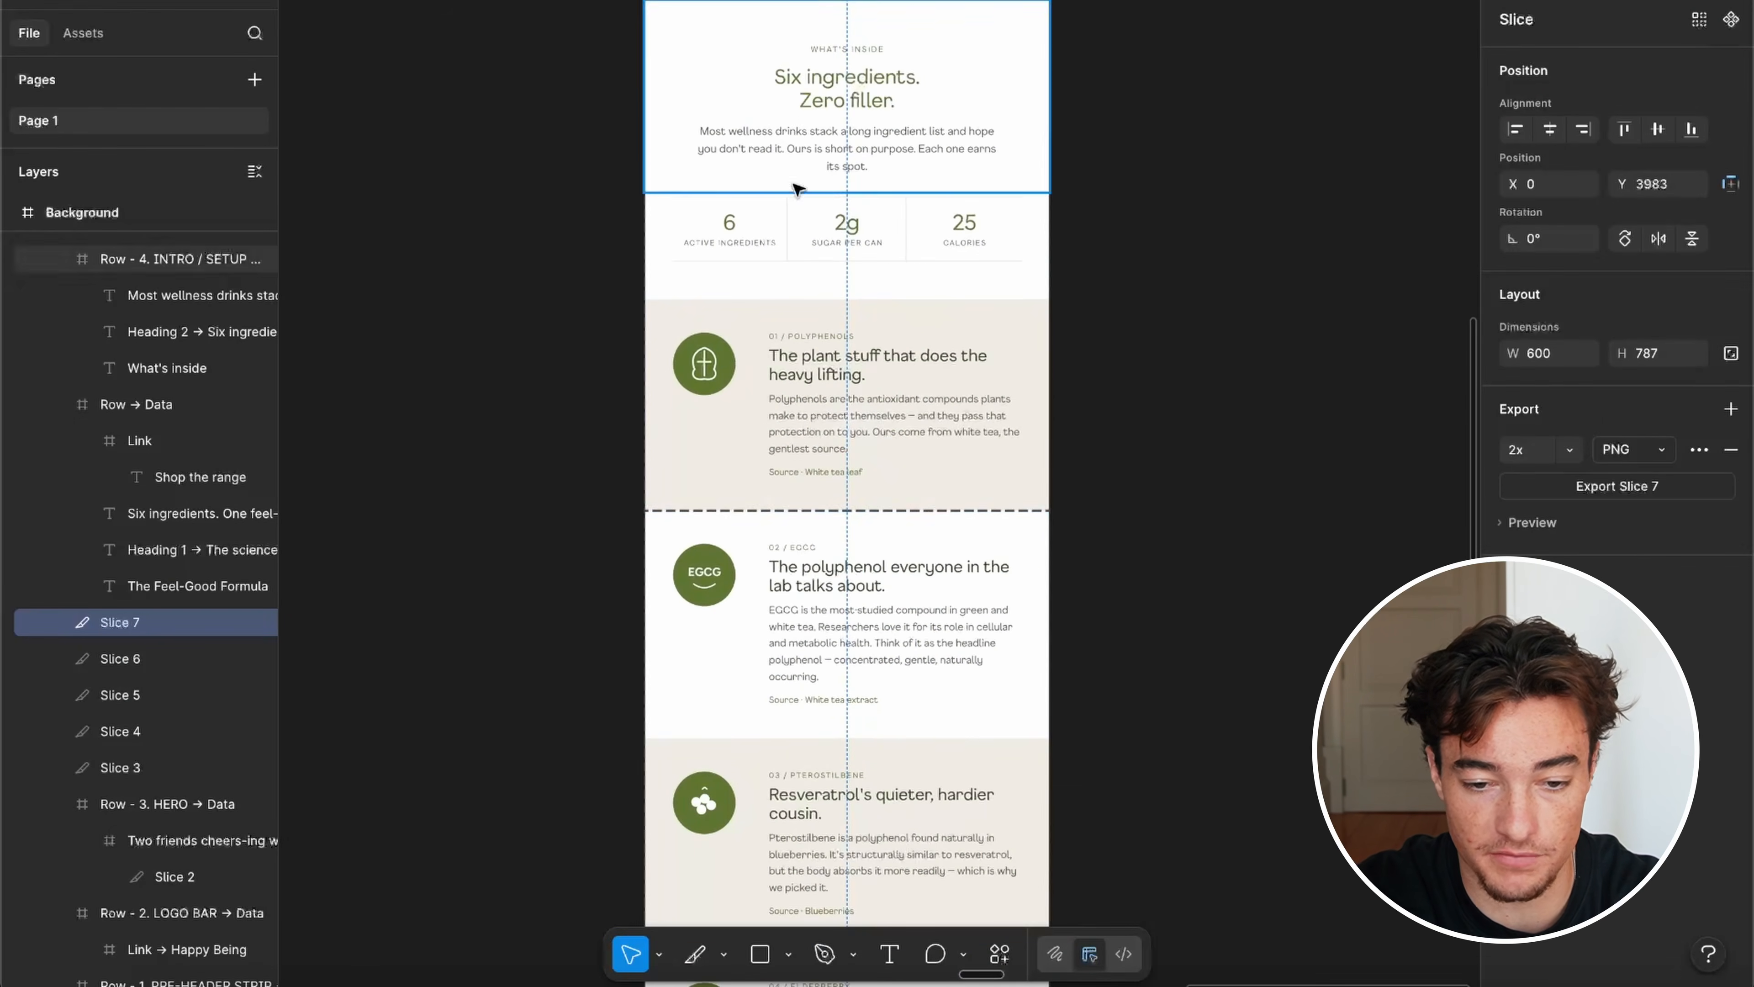
scroll(801, 100, down, 20)
scroll(829, 415, right, 2)
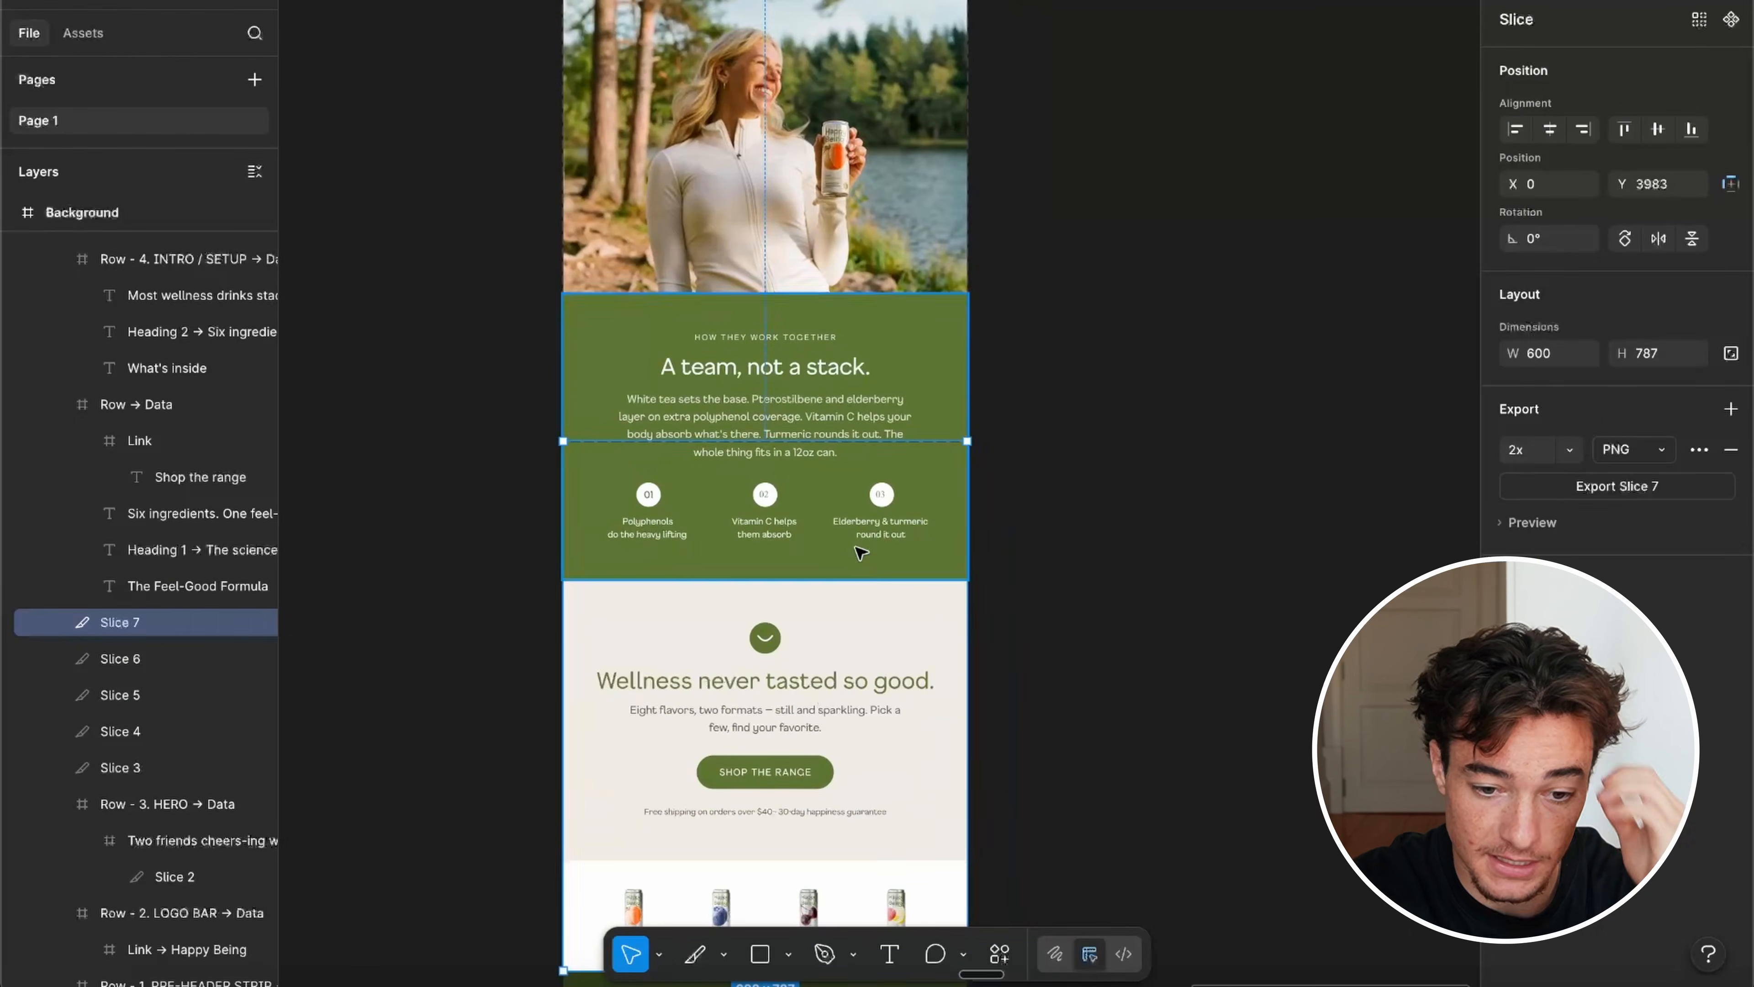
Step: Review the slice boundaries from the closing sections and footer back up through the ingredient sections of the email design
scroll(857, 566, down, 4)
scroll(889, 274, down, 2)
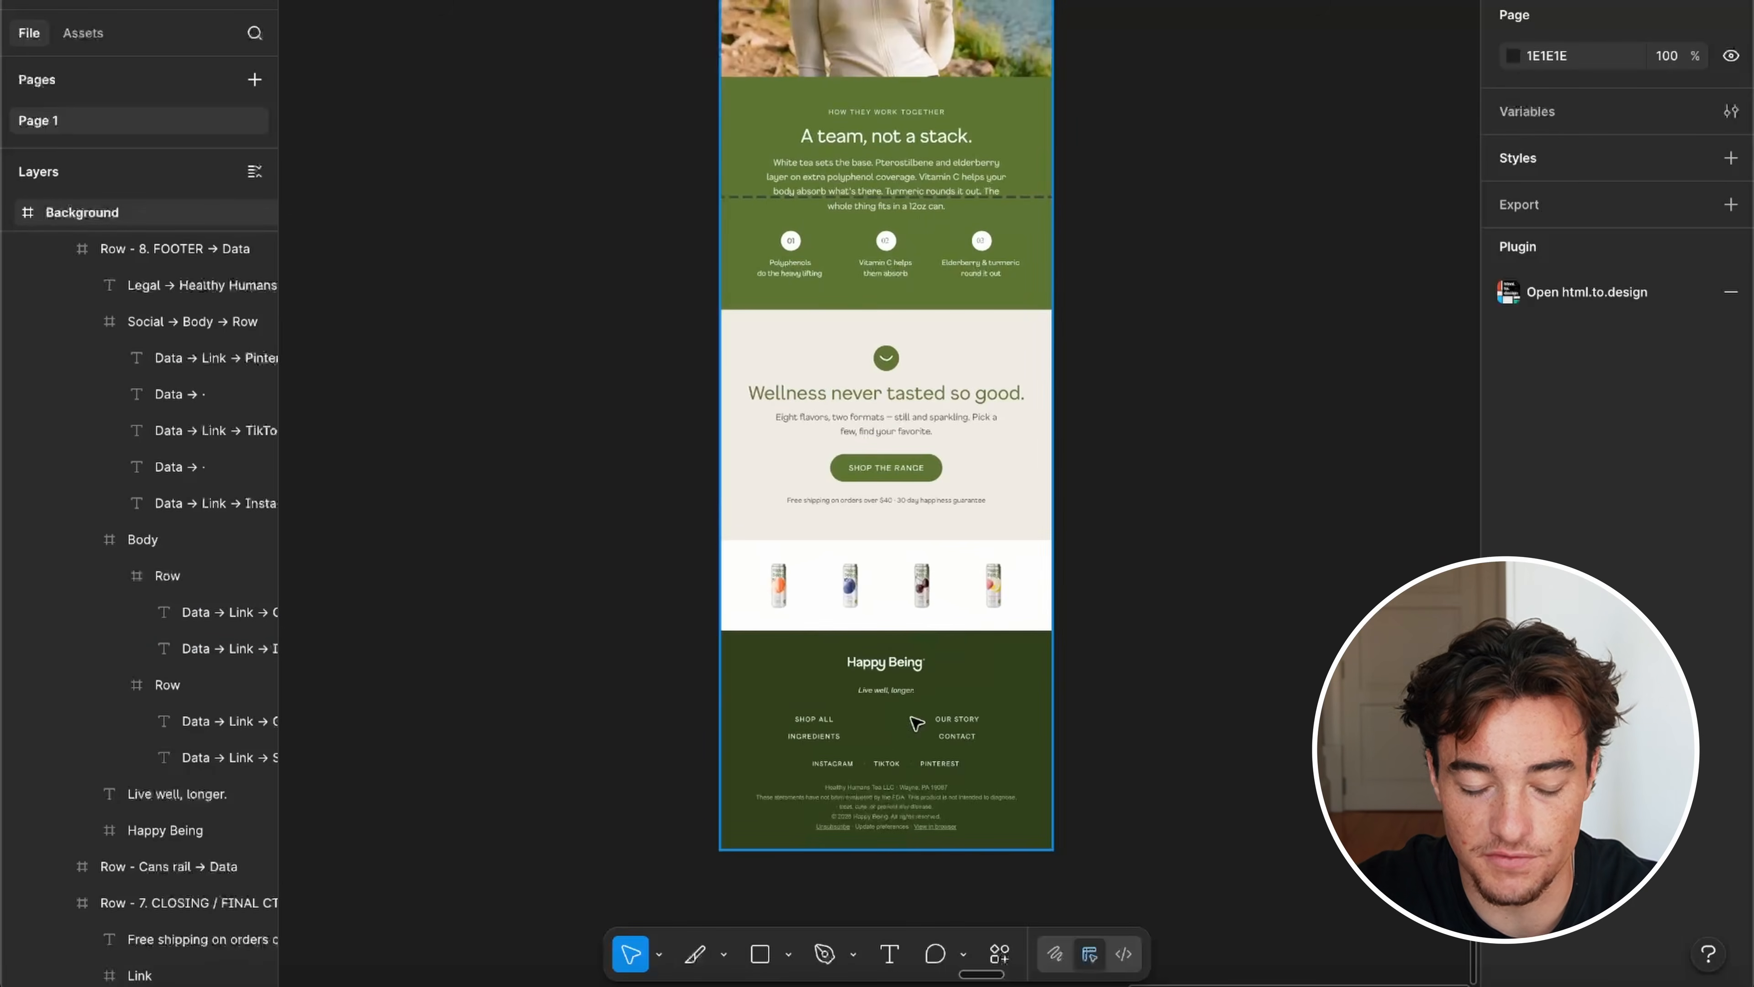
click(303, 985)
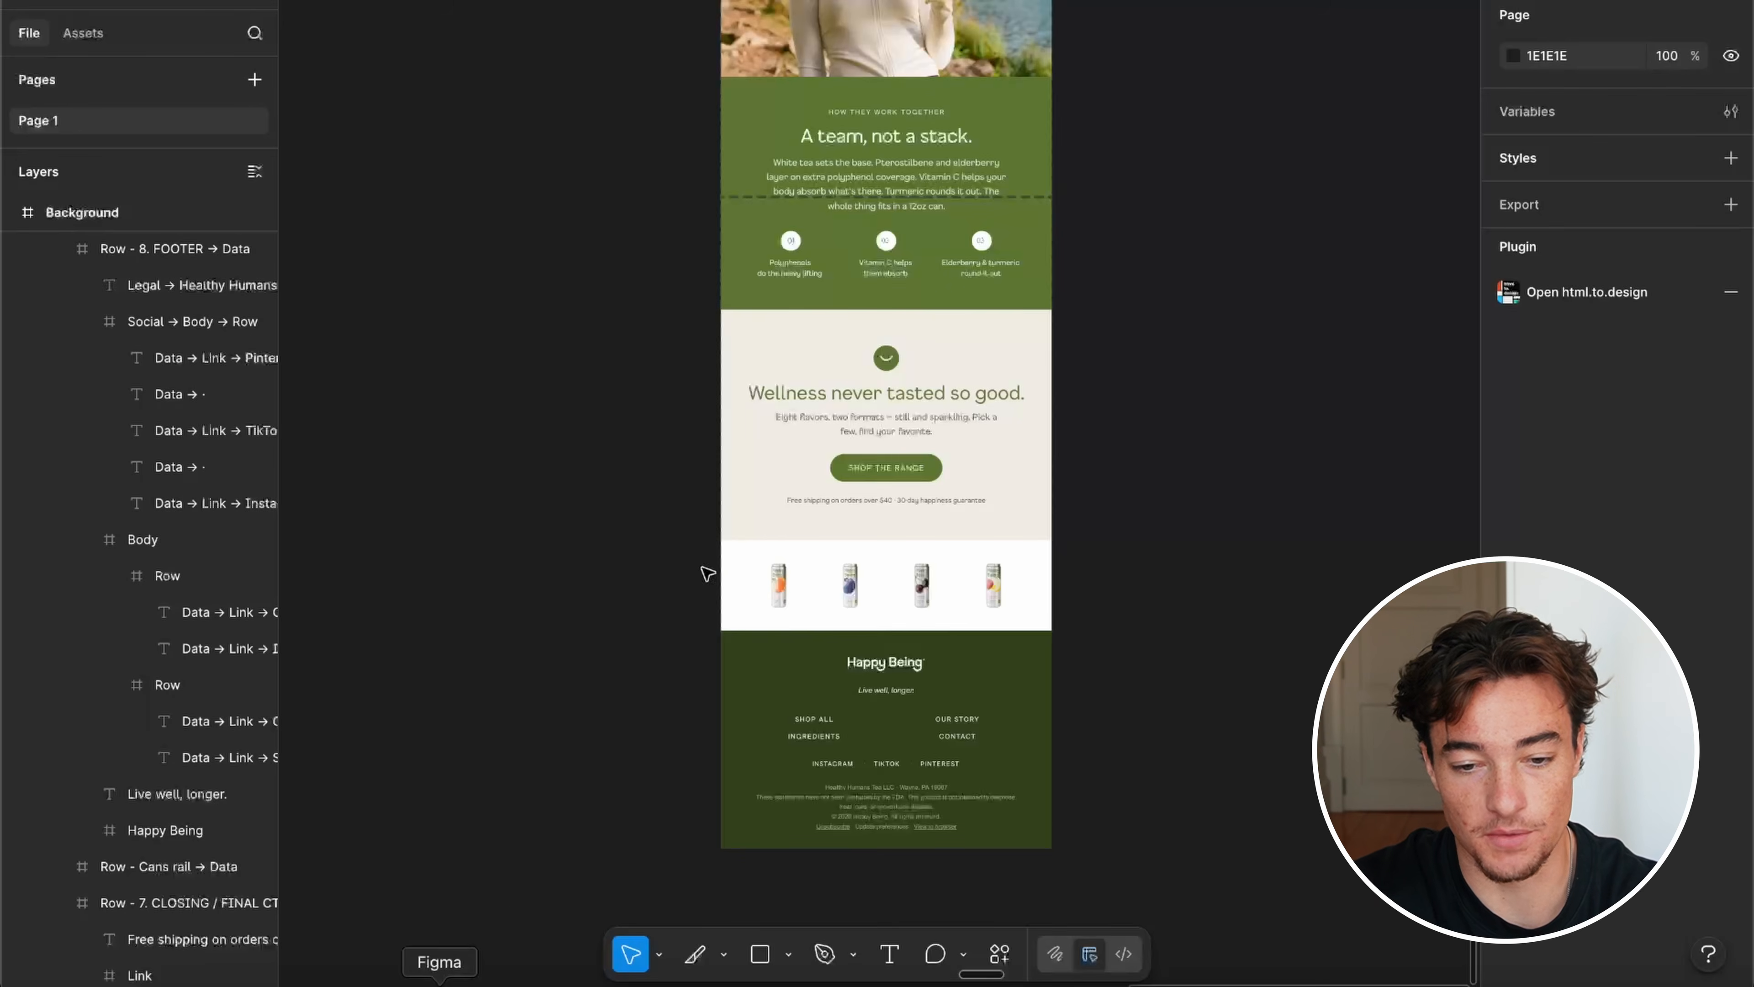
scroll(708, 572, down, 3)
scroll(991, 254, up, 5)
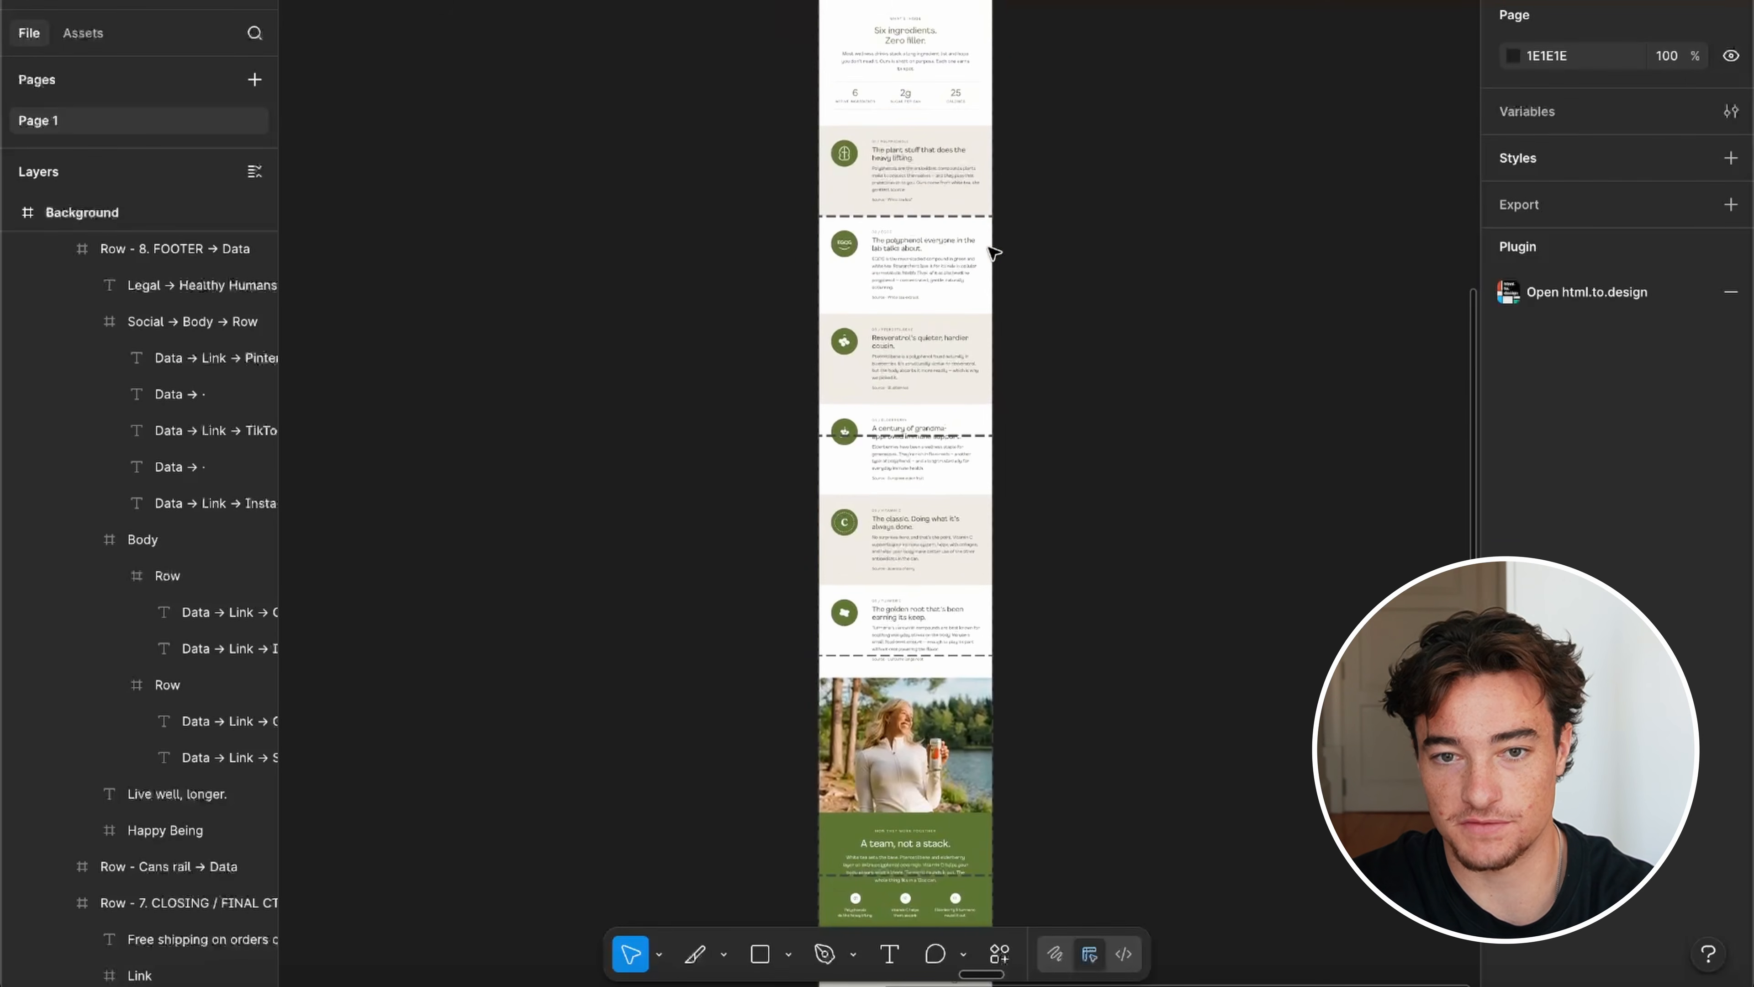
scroll(992, 253, up, 5)
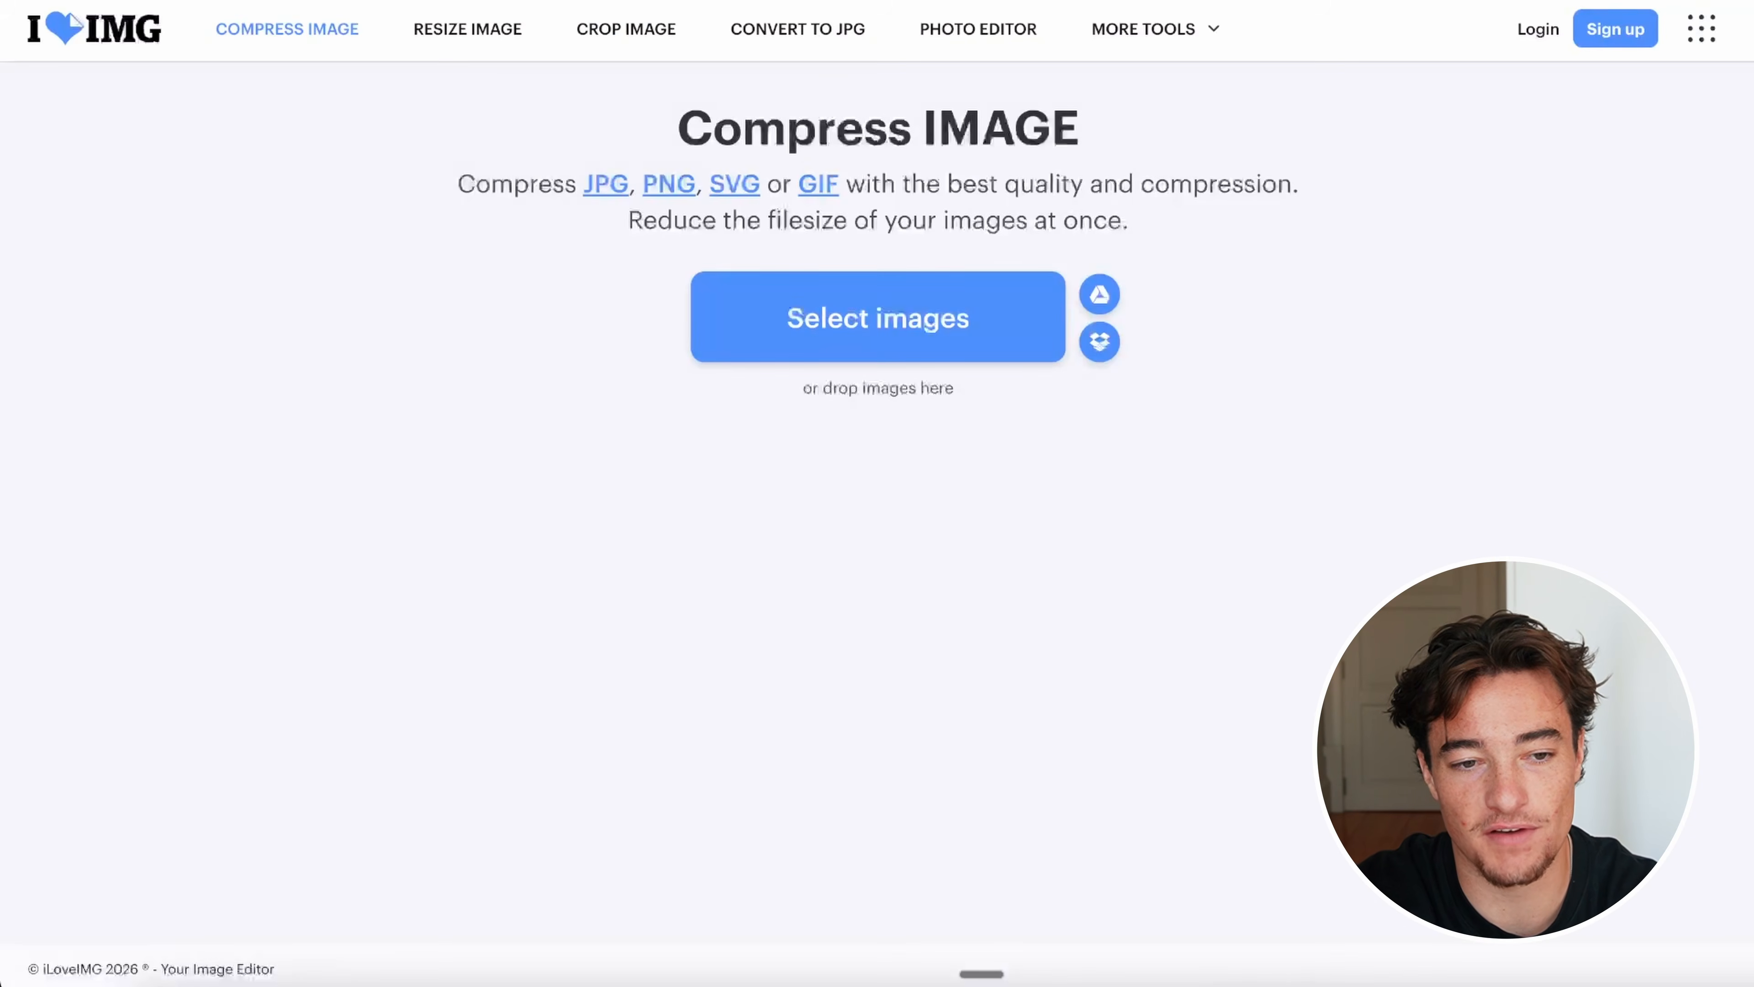
Step: Load 1hb.png through 7hb.png from Downloads into iLoveIMG's Compress IMAGE tool and compress them
click(854, 328)
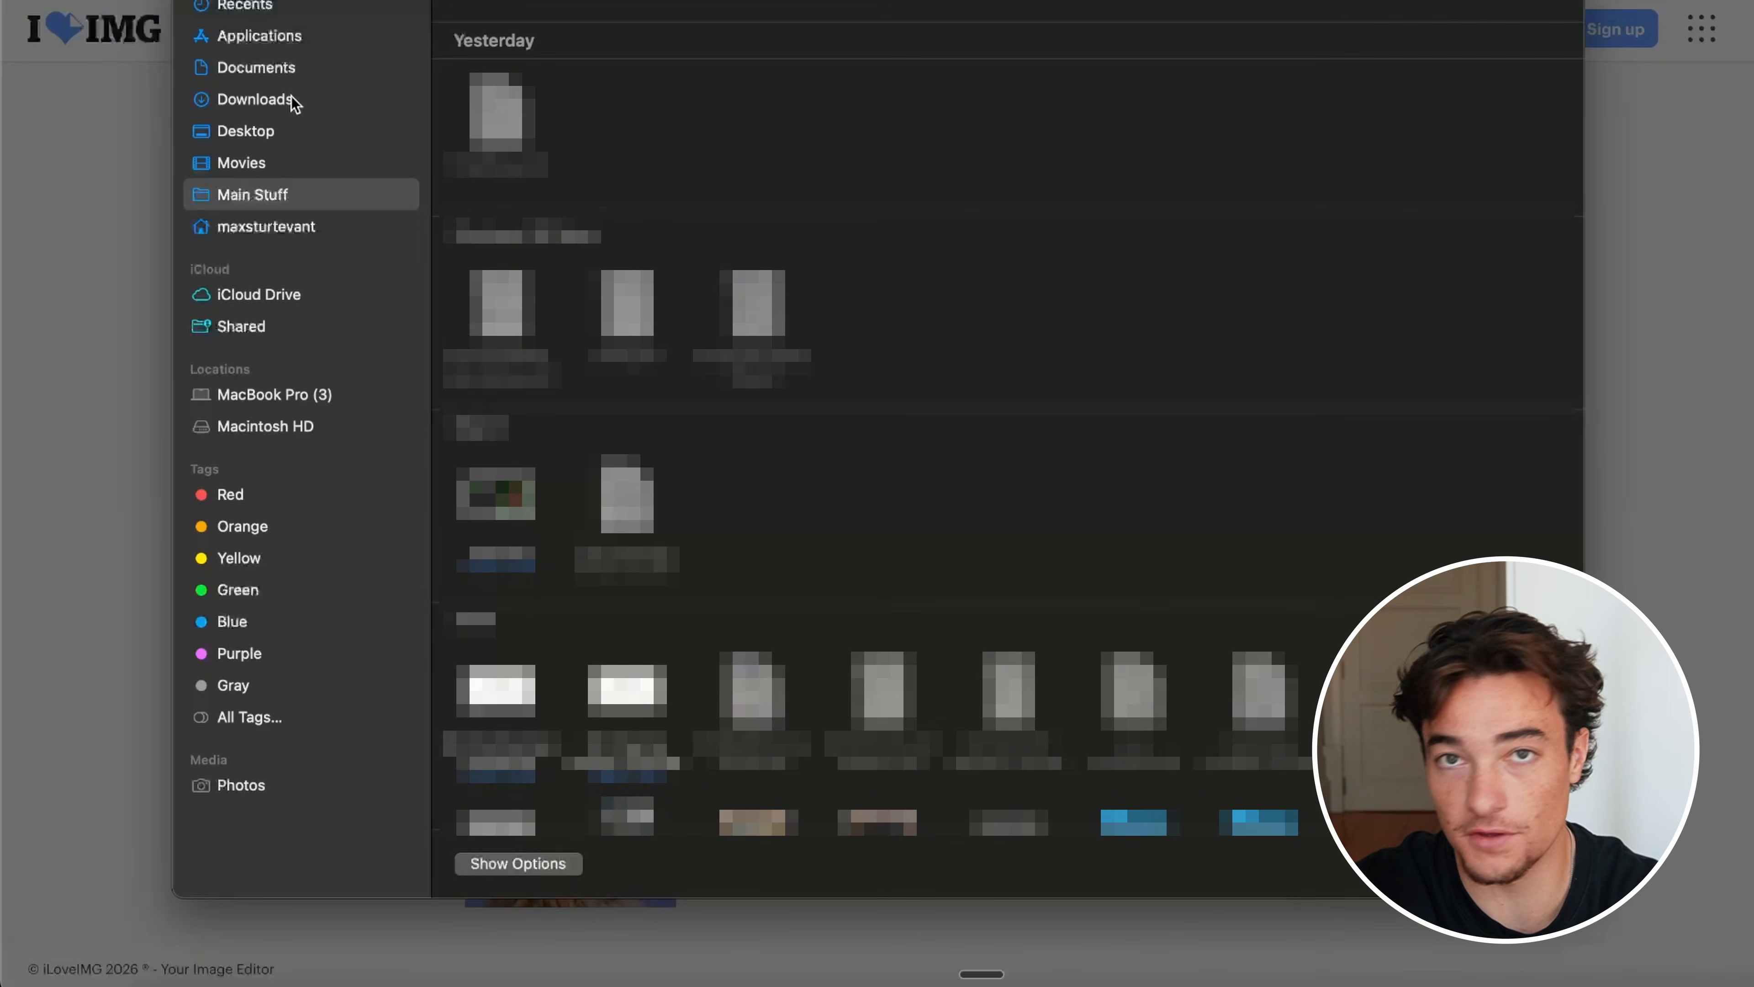
click(290, 98)
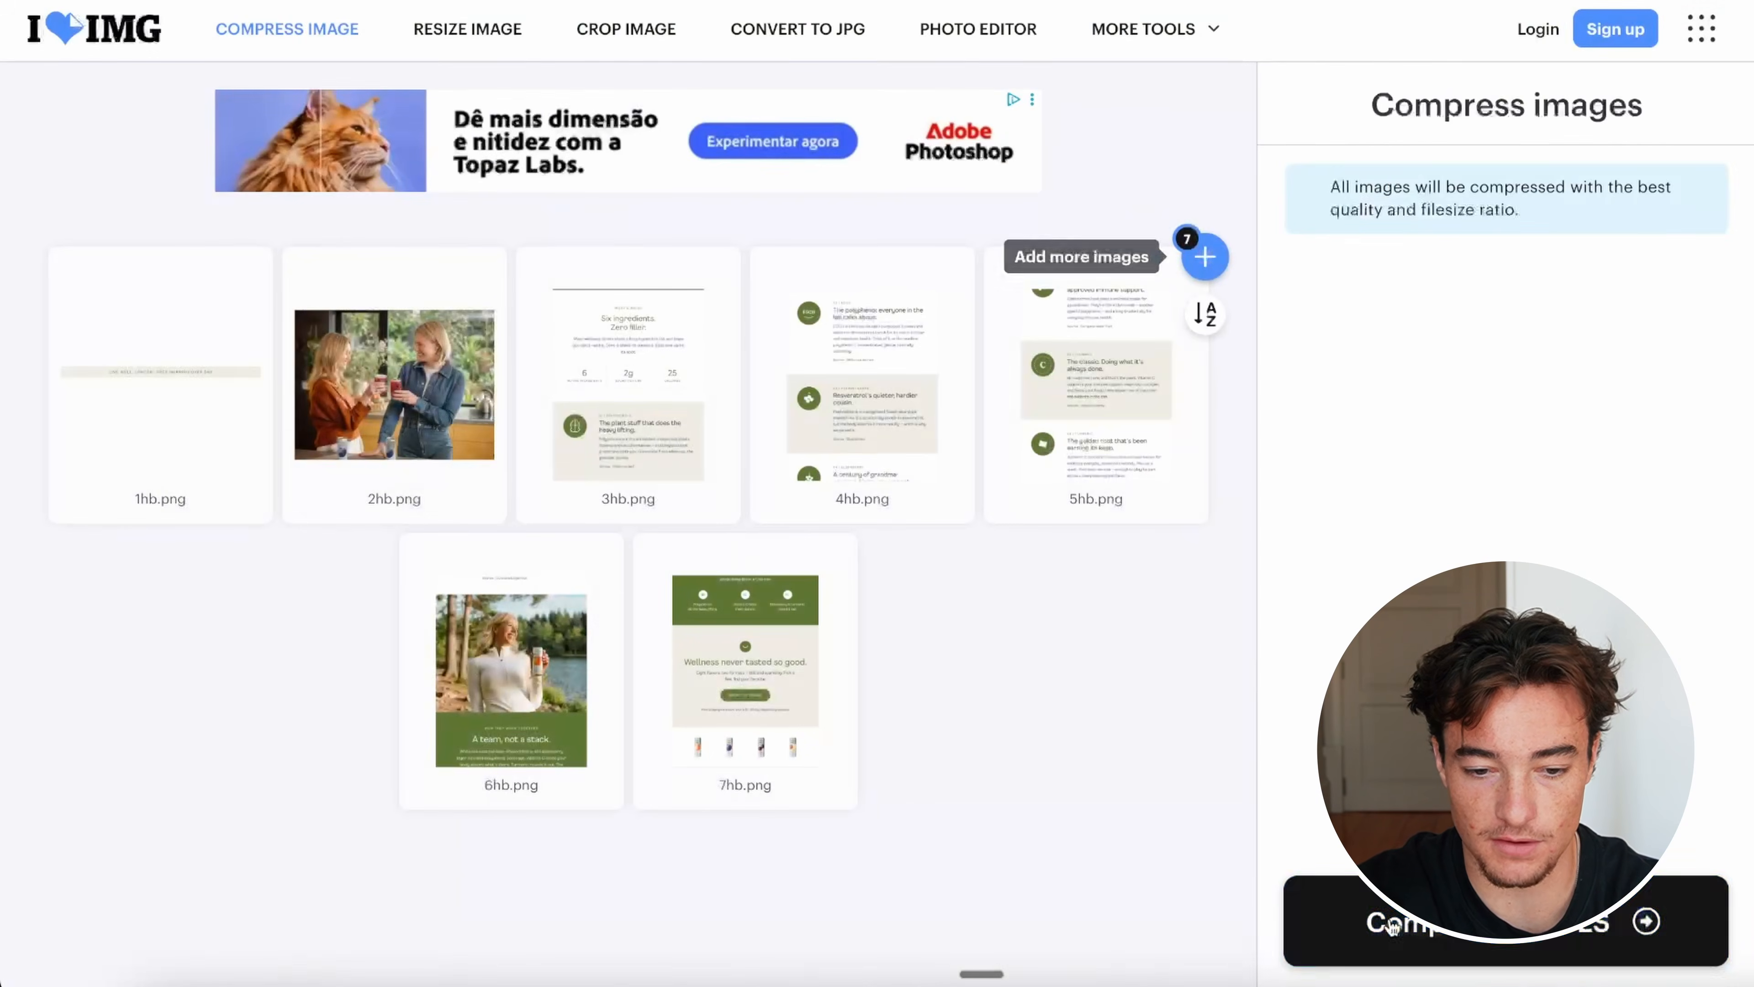
click(1392, 926)
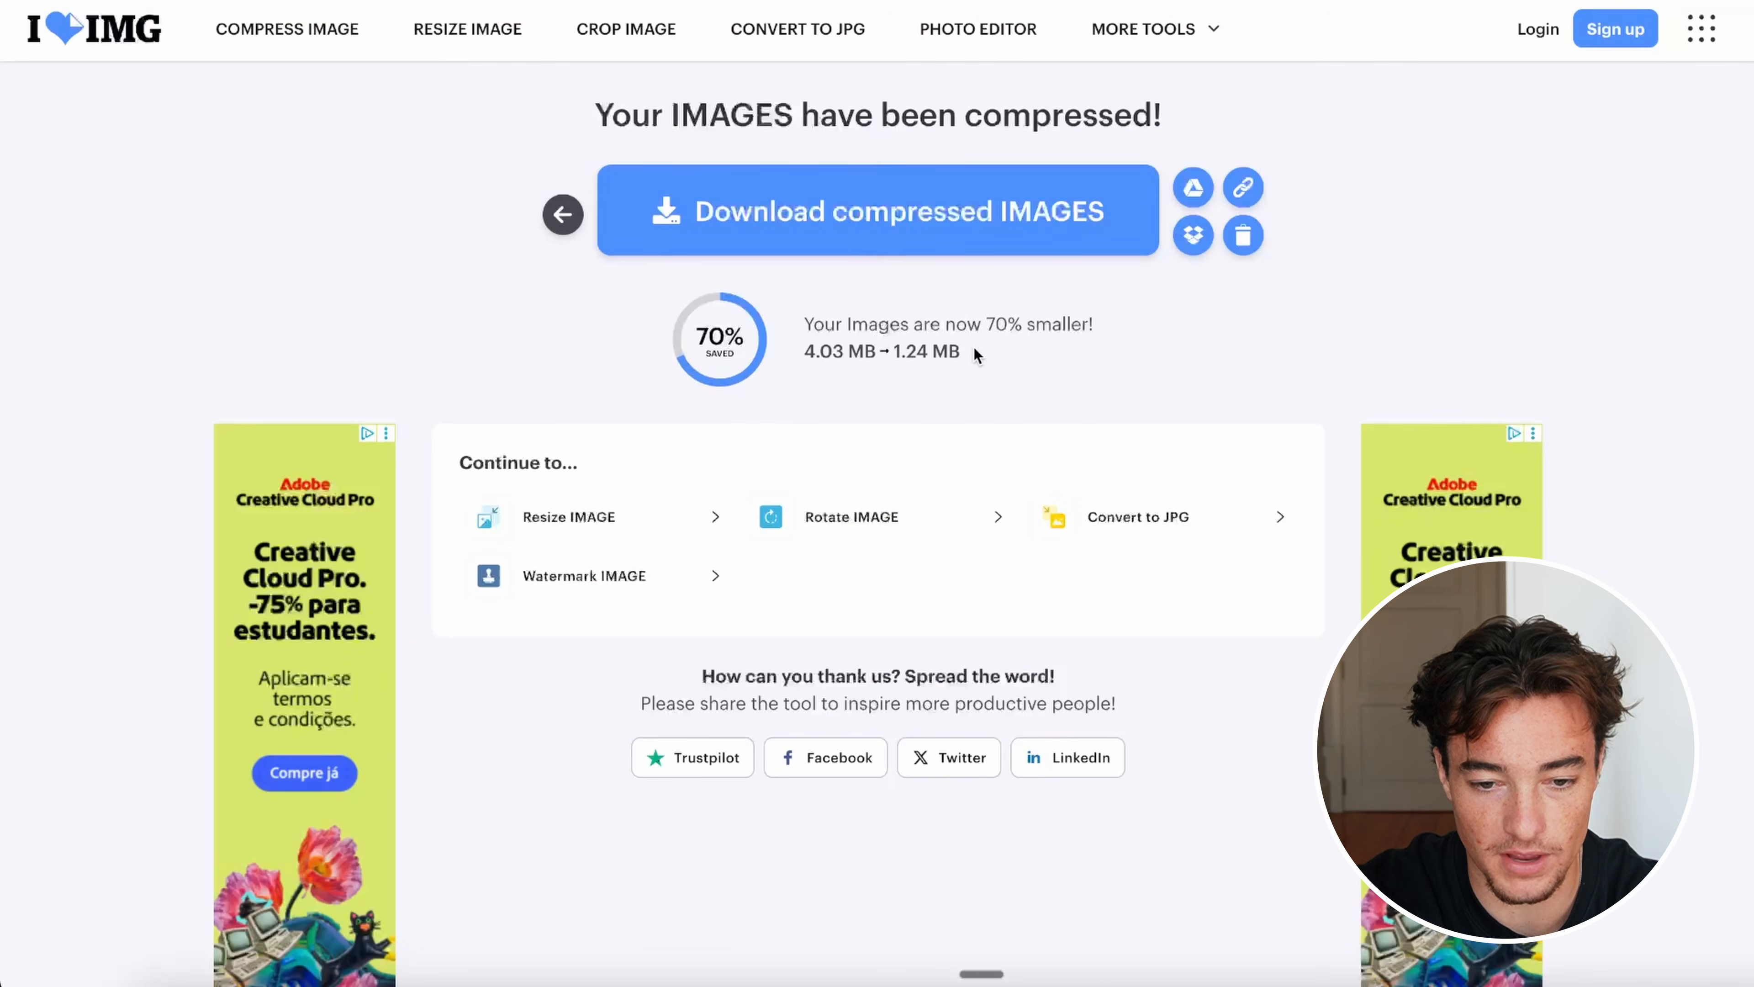
Step: Download the compressed images and open the iloveimg-compressed (9) folder in Downloads
drag(863, 351, 819, 350)
click(928, 232)
click(1398, 3)
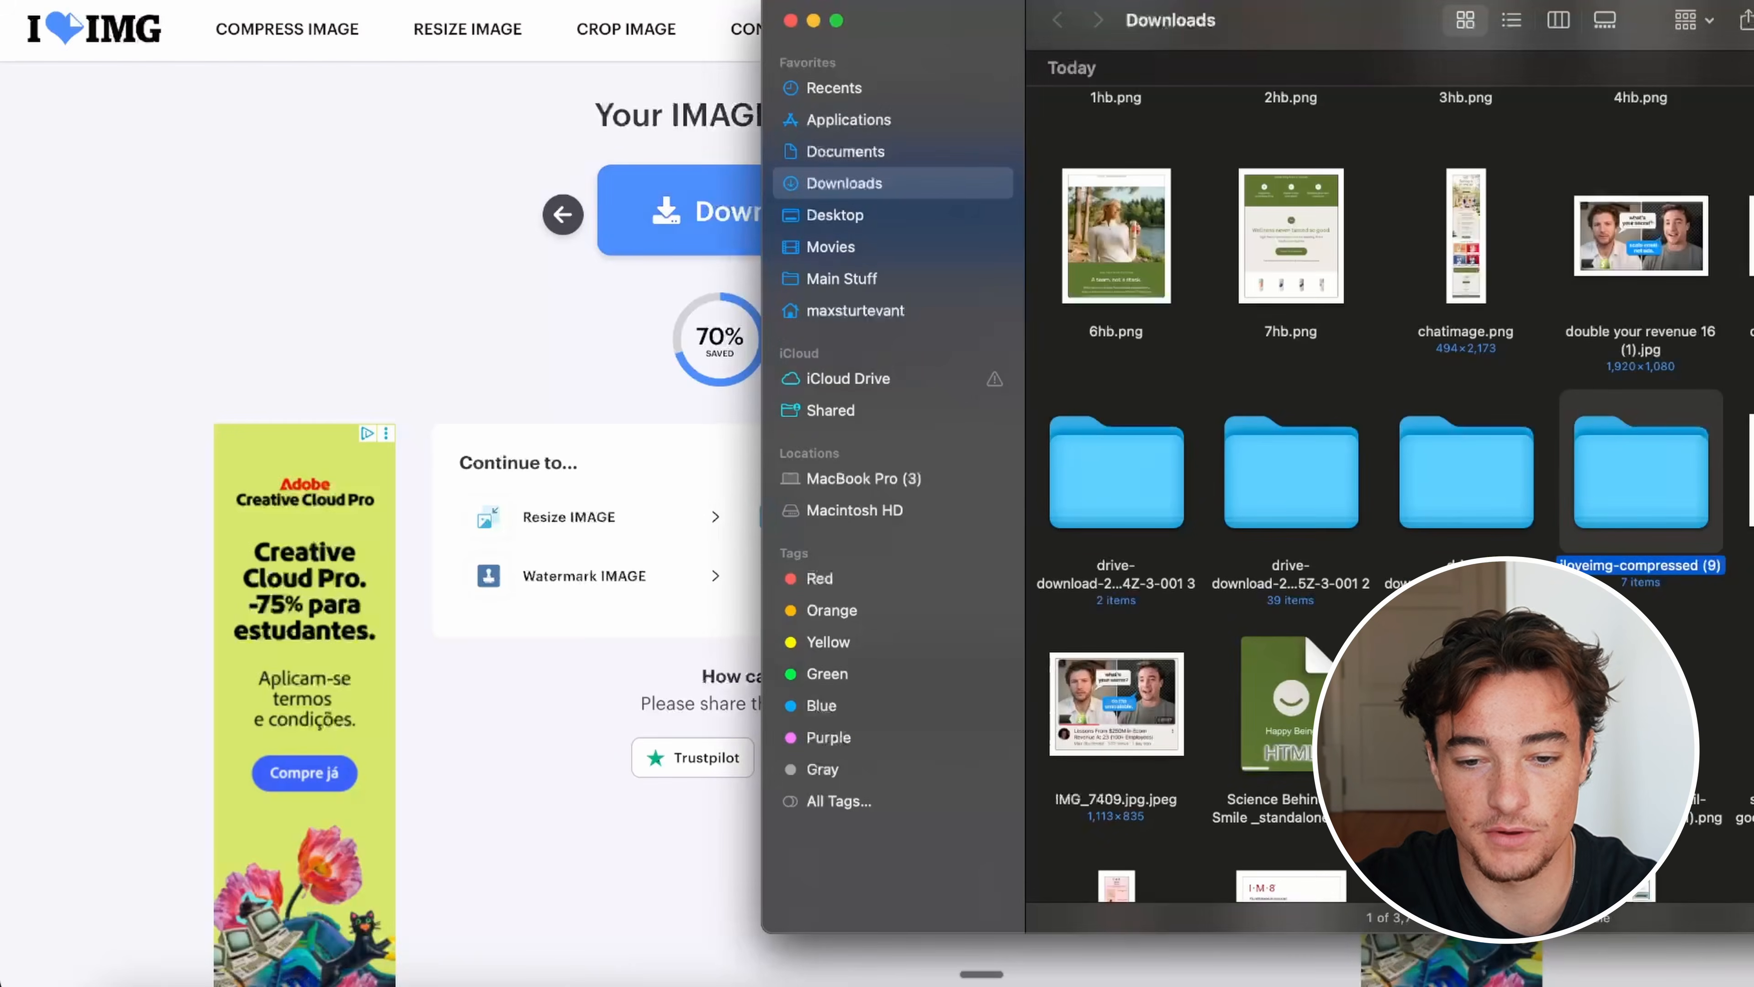
double_click(1650, 539)
drag(1733, 228, 1157, 114)
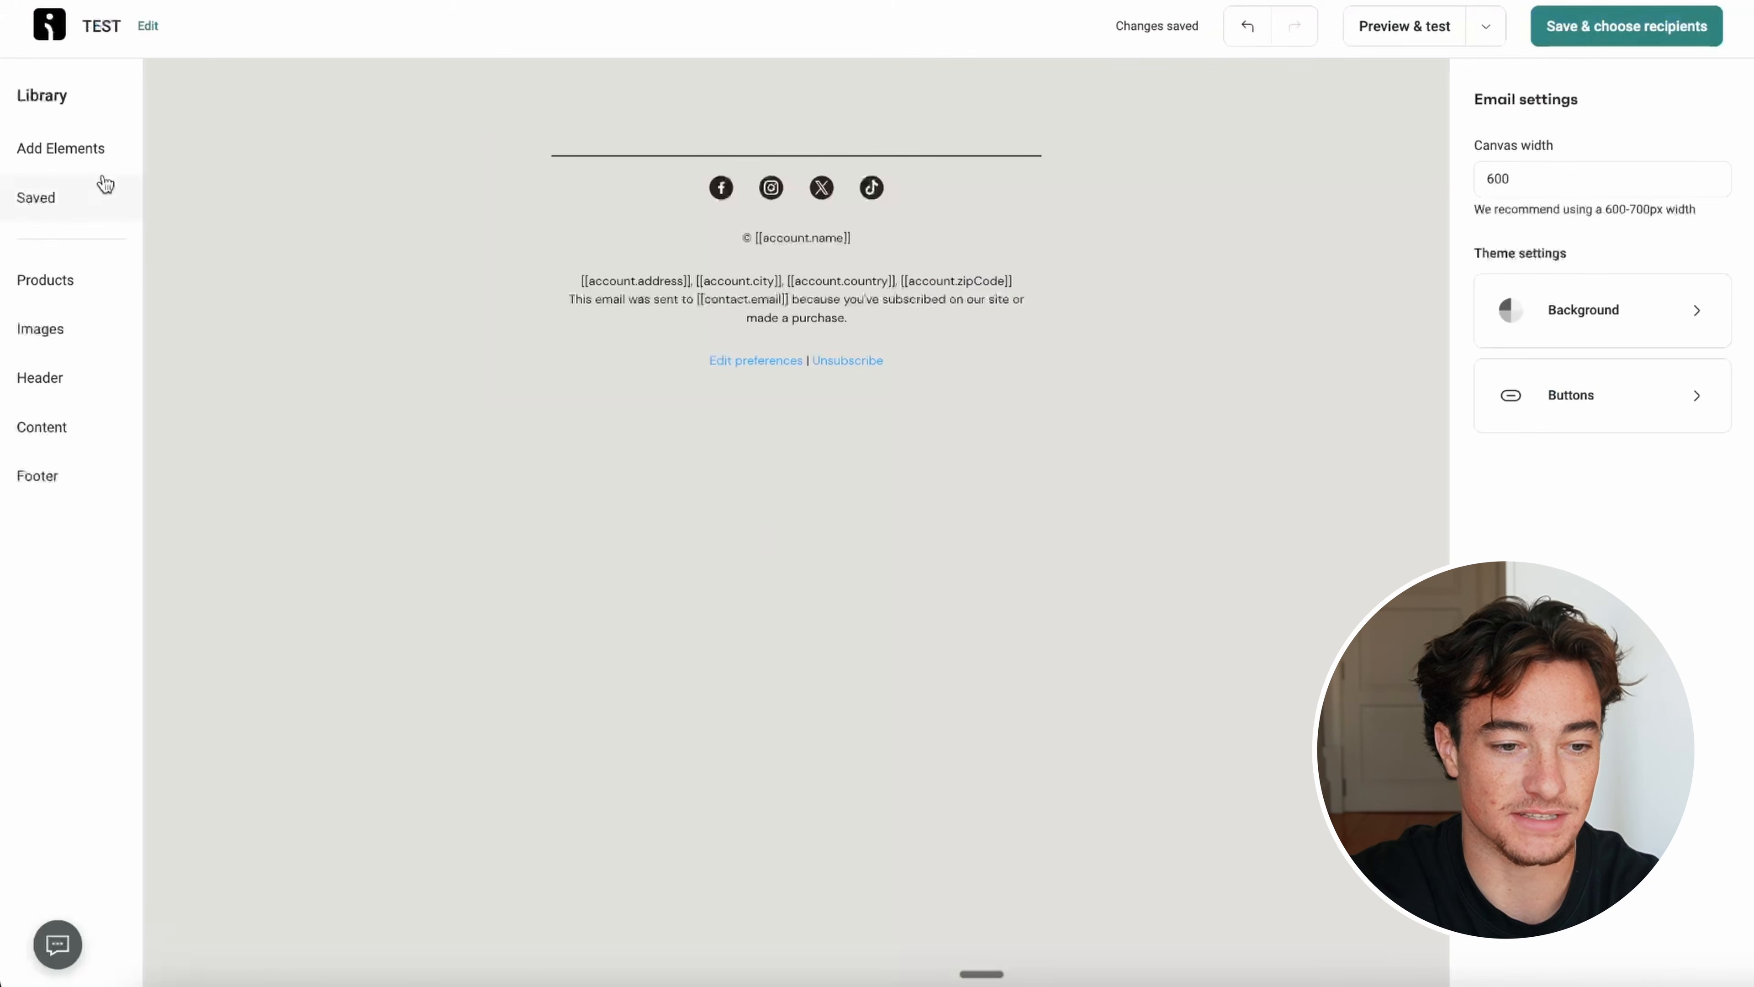
Step: Add an image block above the footer of the Omnisend TEST email and upload the compressed slices from the computer
click(68, 152)
drag(262, 337, 665, 180)
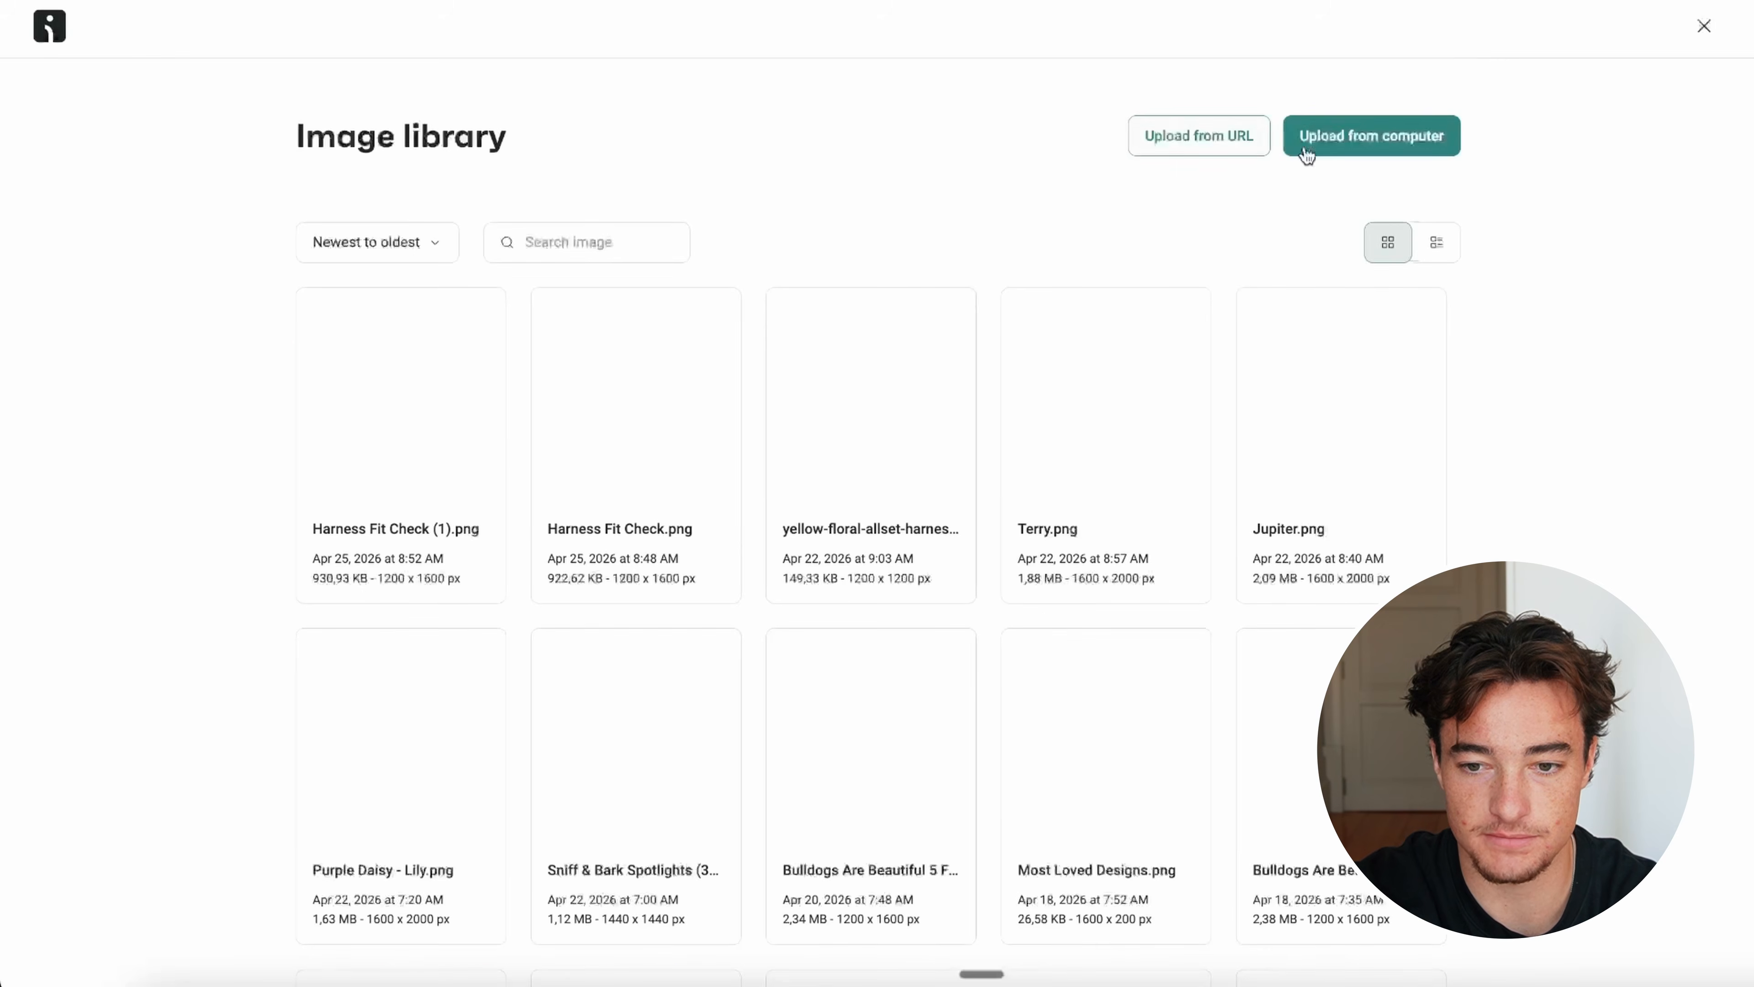
click(1305, 149)
click(871, 503)
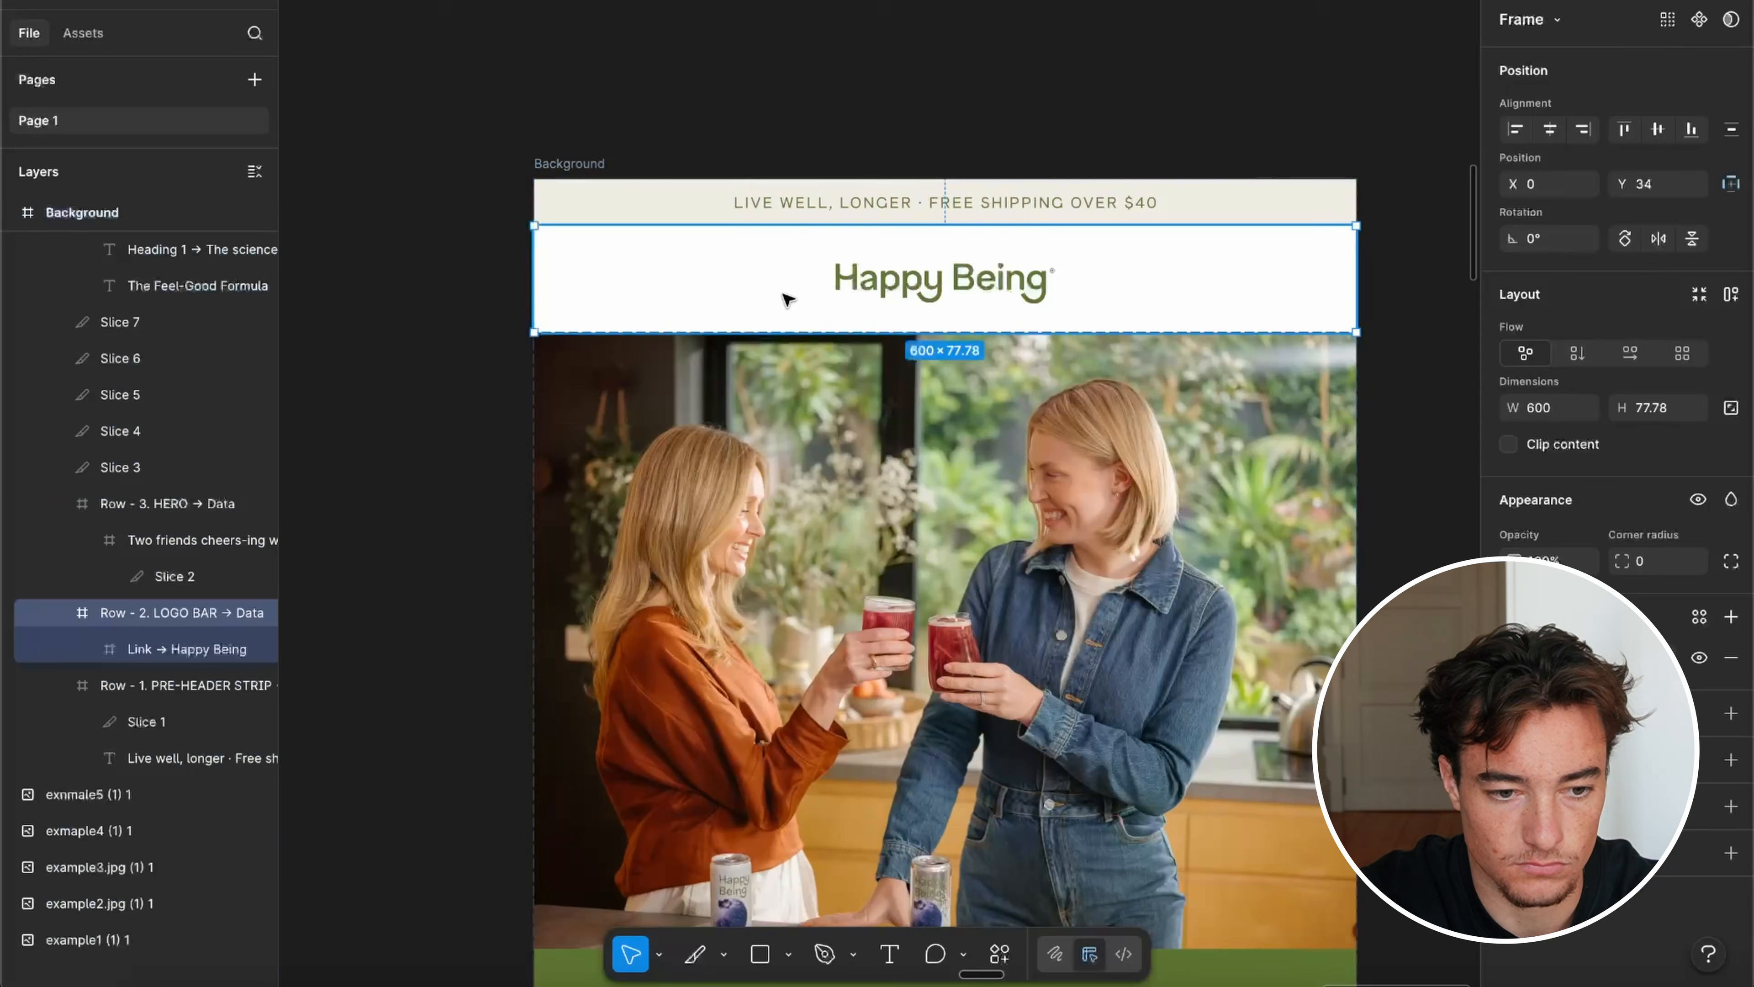
Step: Back in Figma, shorten Slice 1 to 600 × 34 so it covers only the announcement strip and export it as 1hbb.png
double_click(787, 415)
scroll(181, 387, up, 2)
scroll(180, 387, down, 3)
click(168, 701)
drag(904, 332, 905, 226)
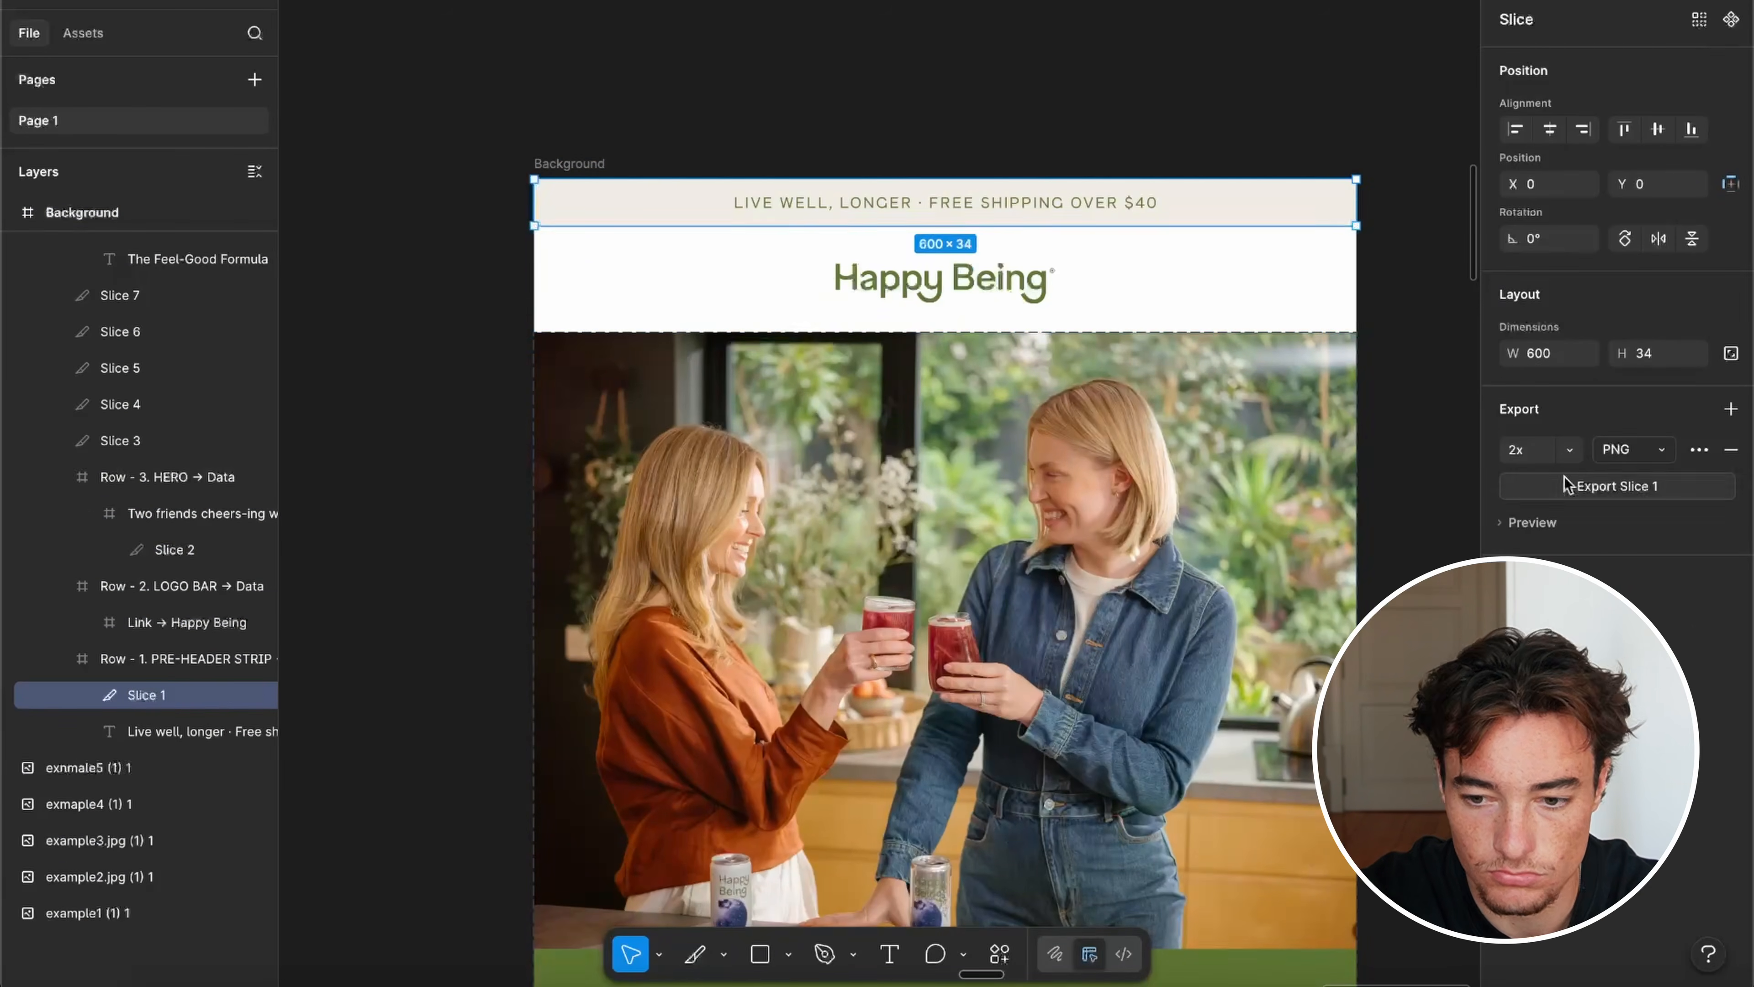
click(1566, 484)
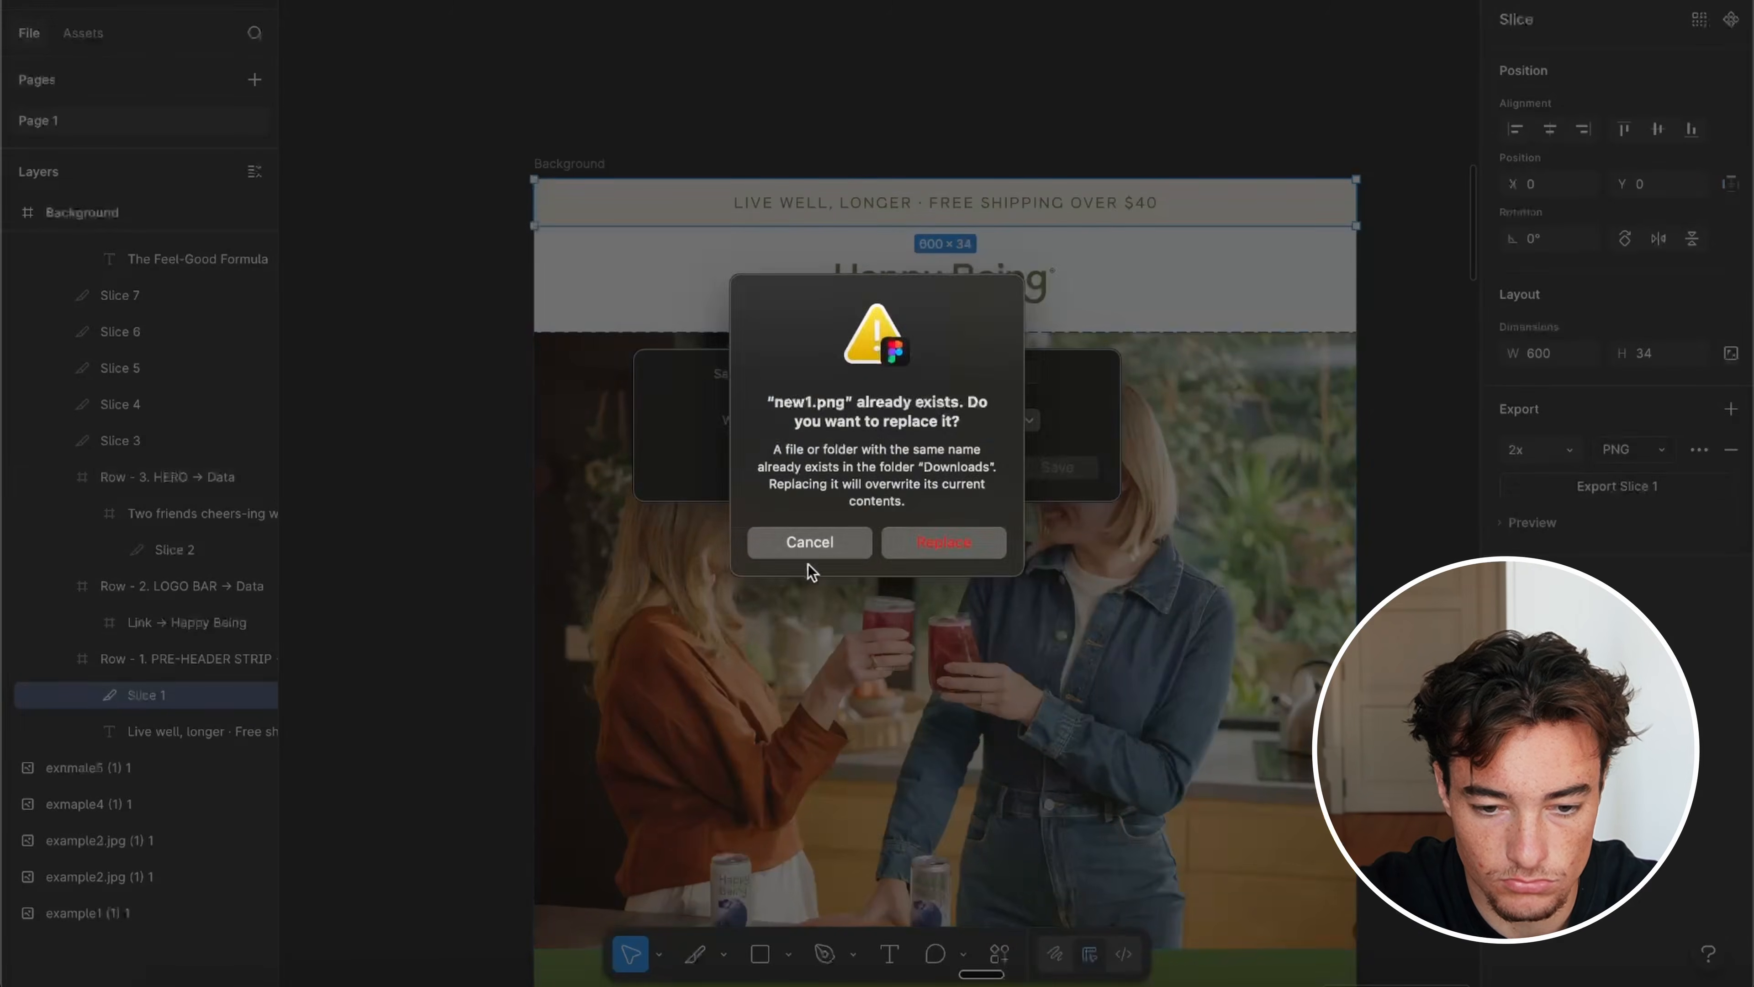
click(809, 546)
text(13)
key(Return)
Step: Draw a full-width slice over the Happy Being logo bar and export it
click(695, 954)
drag(534, 229, 1356, 333)
click(1556, 408)
click(1569, 486)
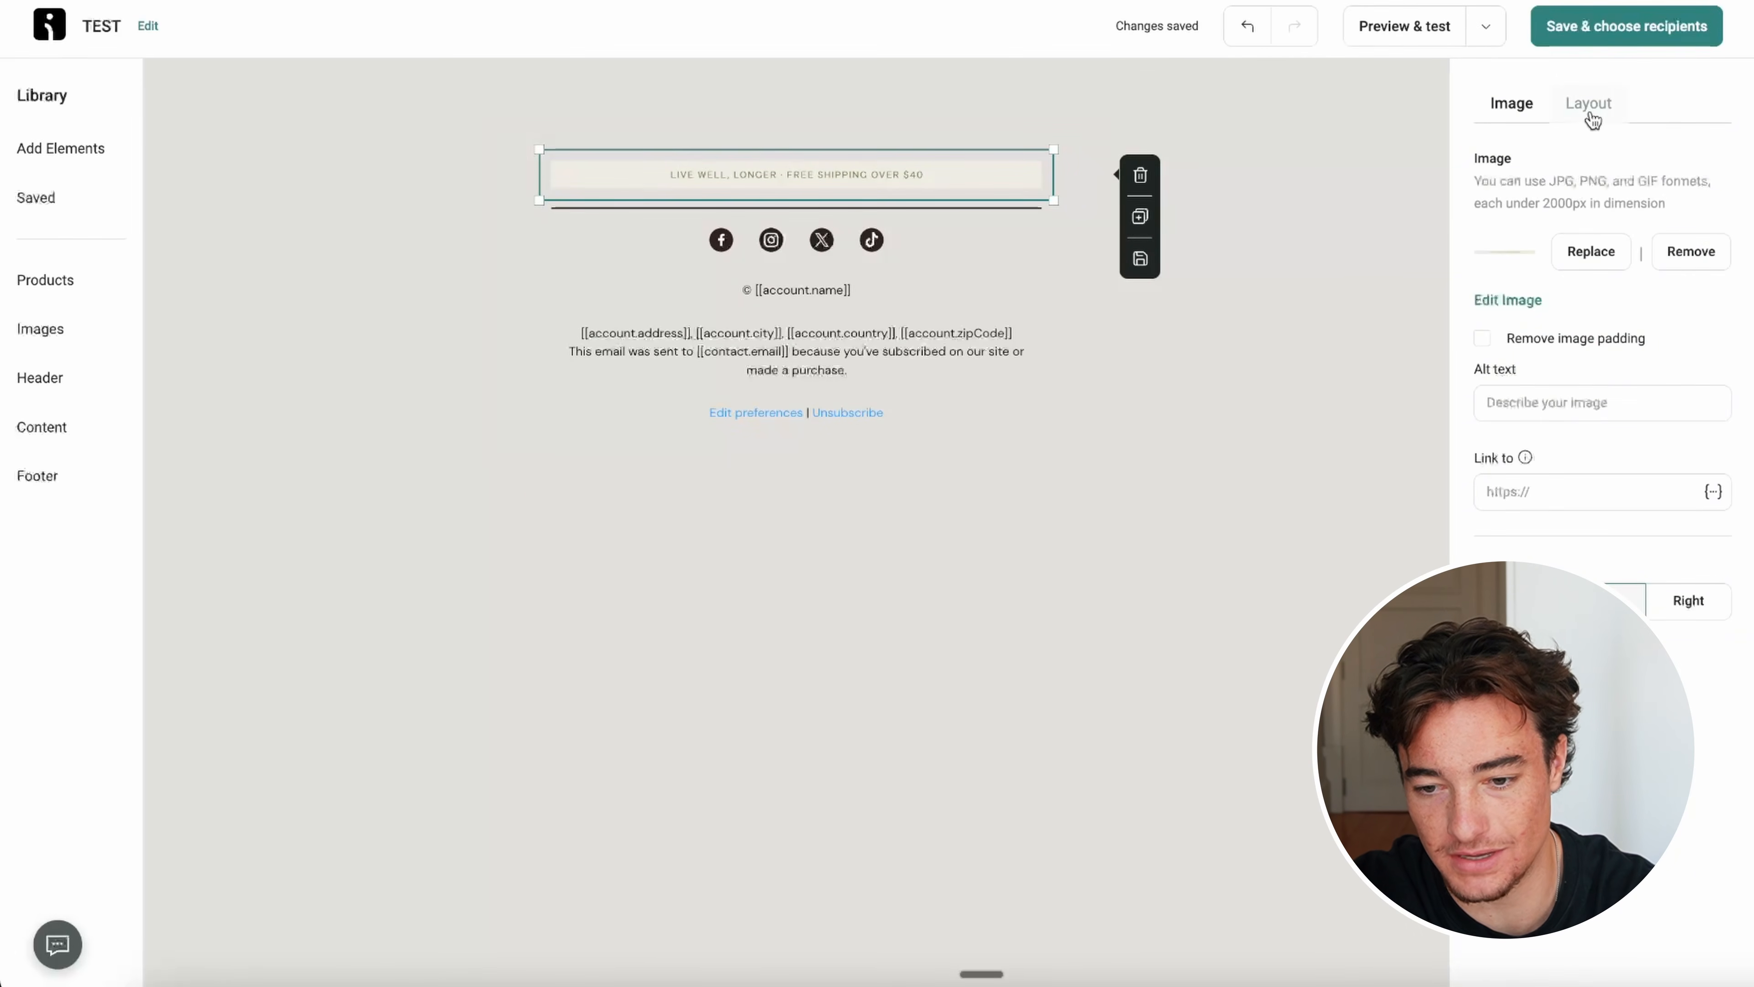
Step: In the Omnisend email, set the padding around the section holding the announcement image to 0 px
click(1591, 117)
scroll(1564, 465, down, 3)
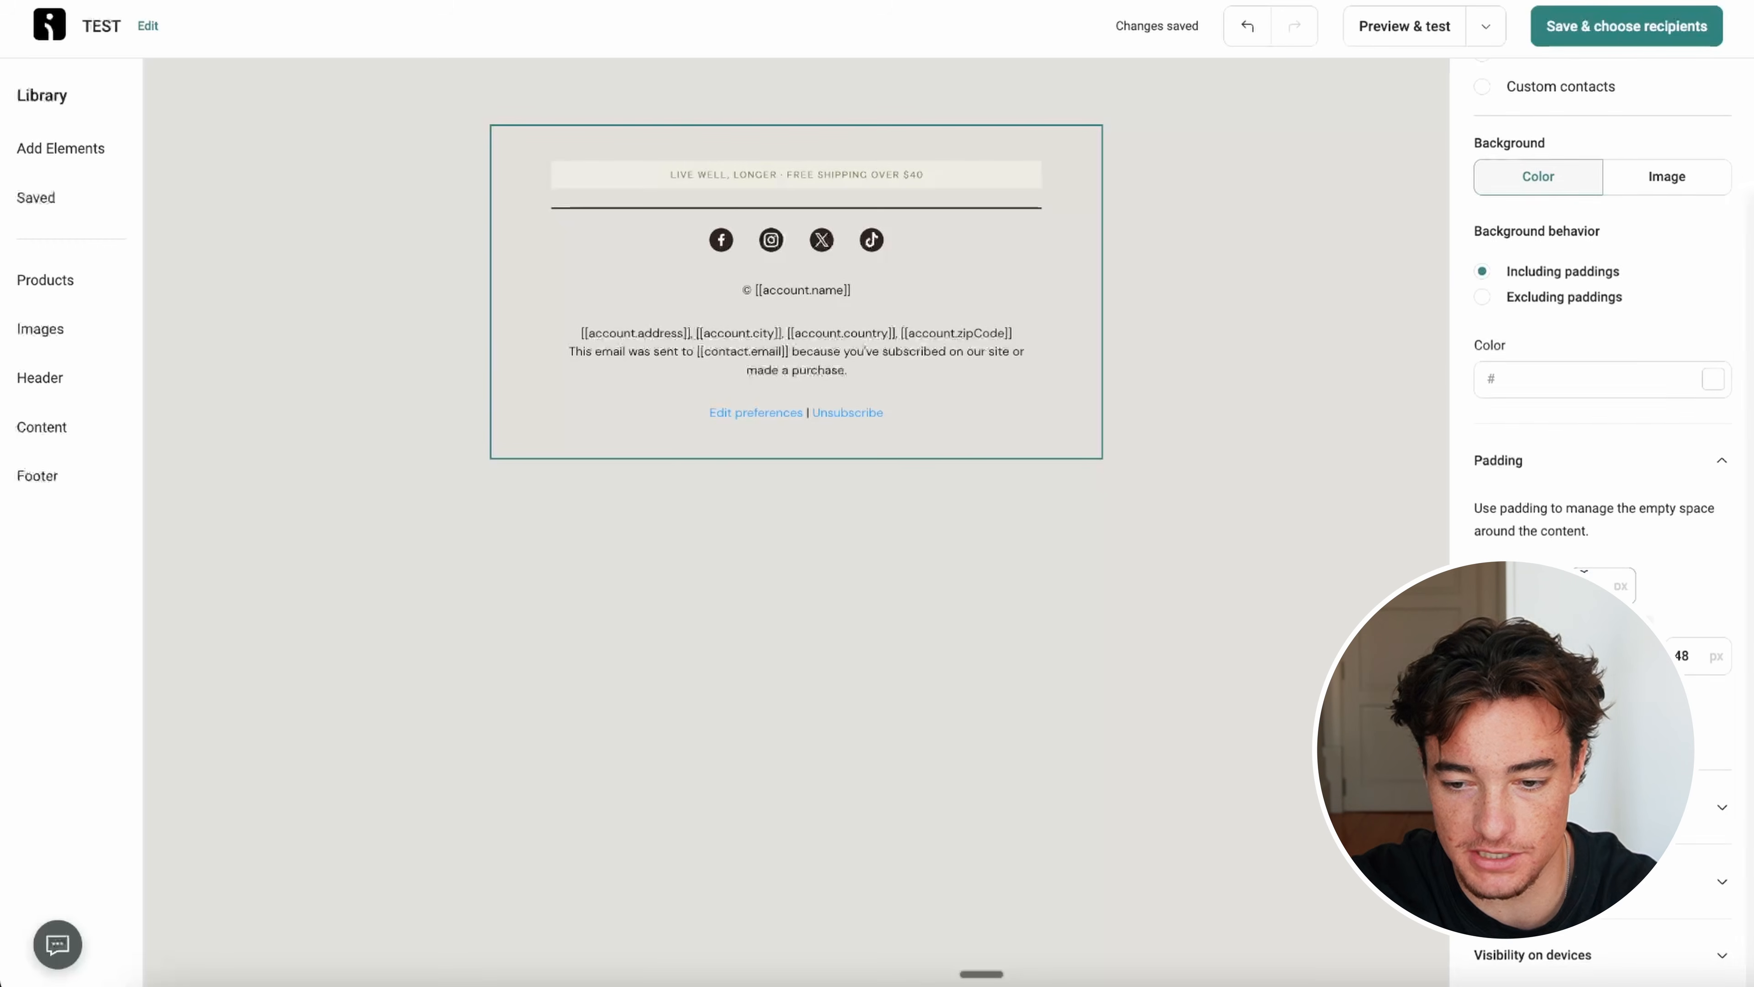
text(0)
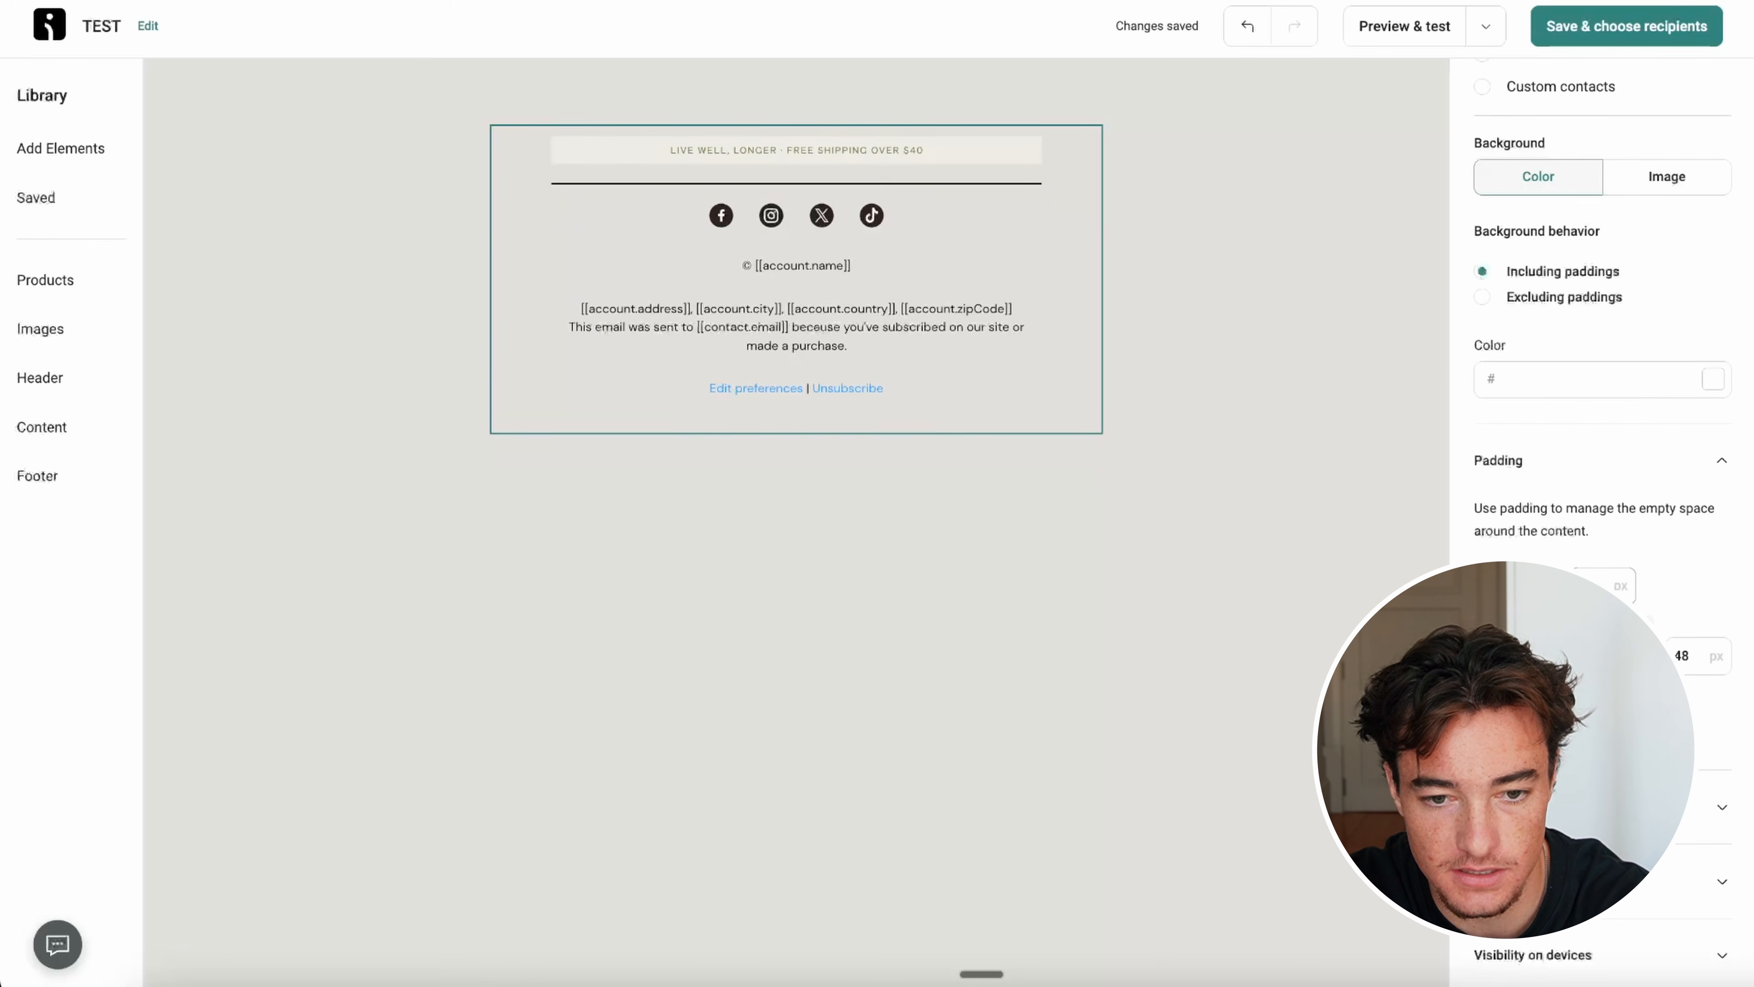
key(Tab)
text(0)
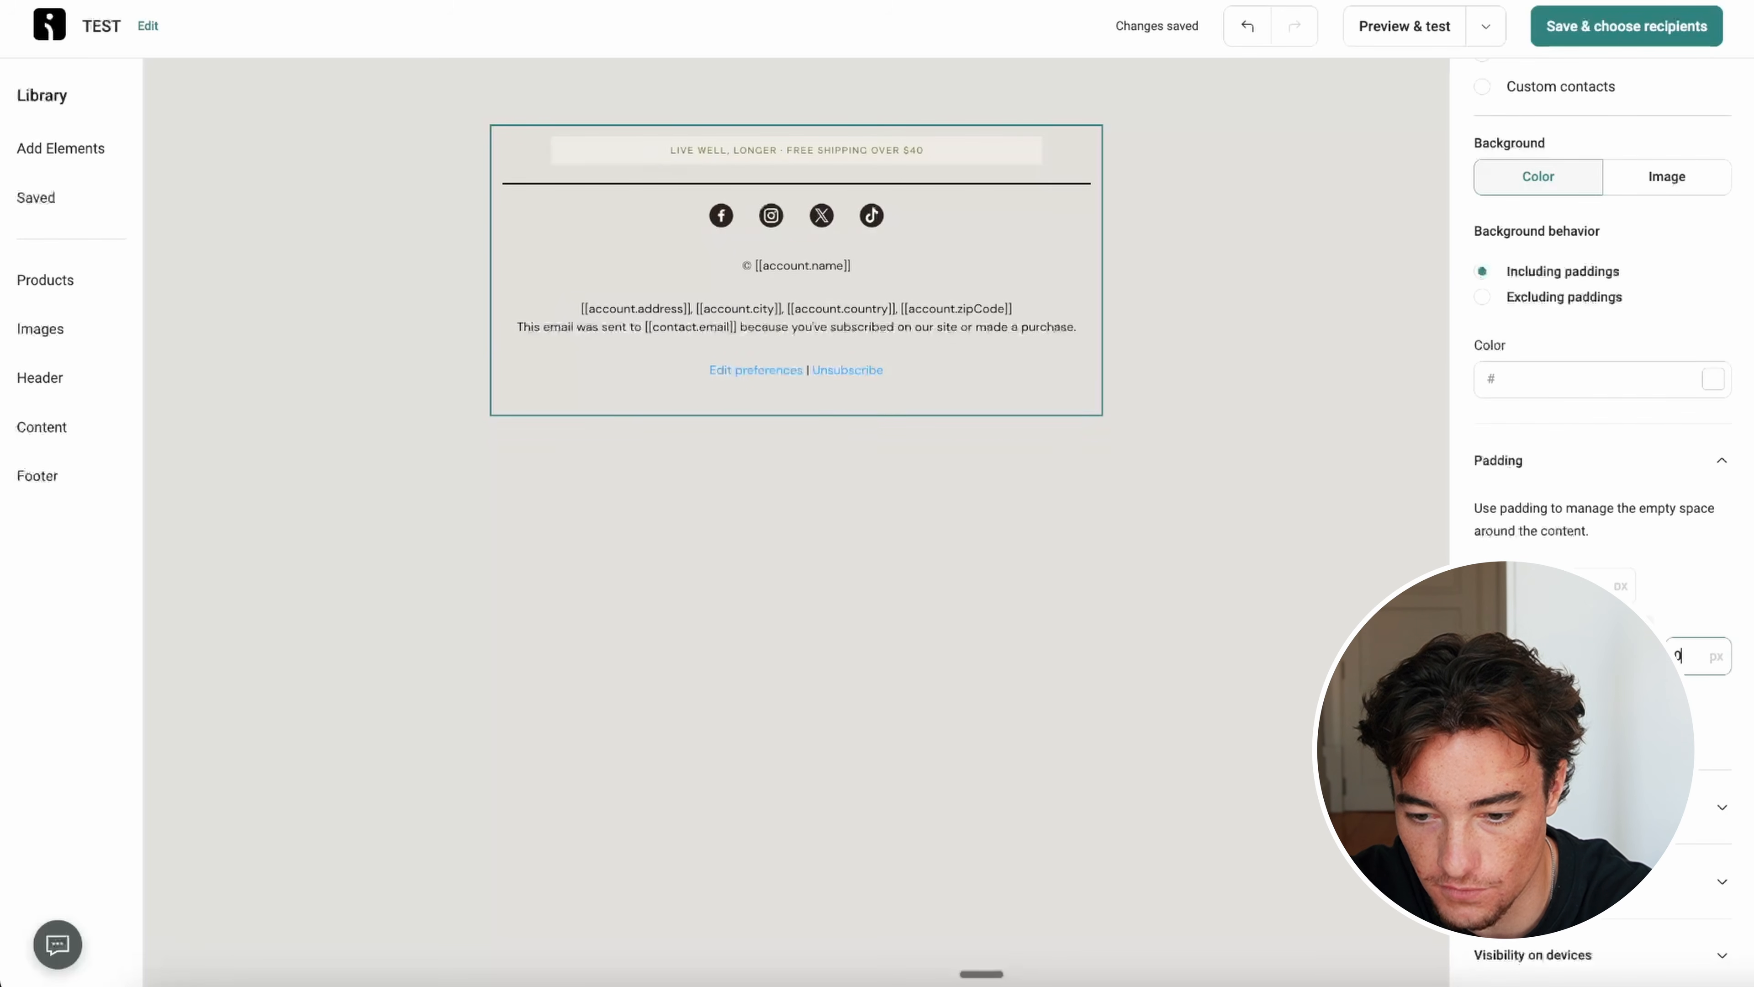
scroll(1588, 525, up, 2)
Step: Remove the announcement image's padding and stretch the image to the full canvas width
click(814, 161)
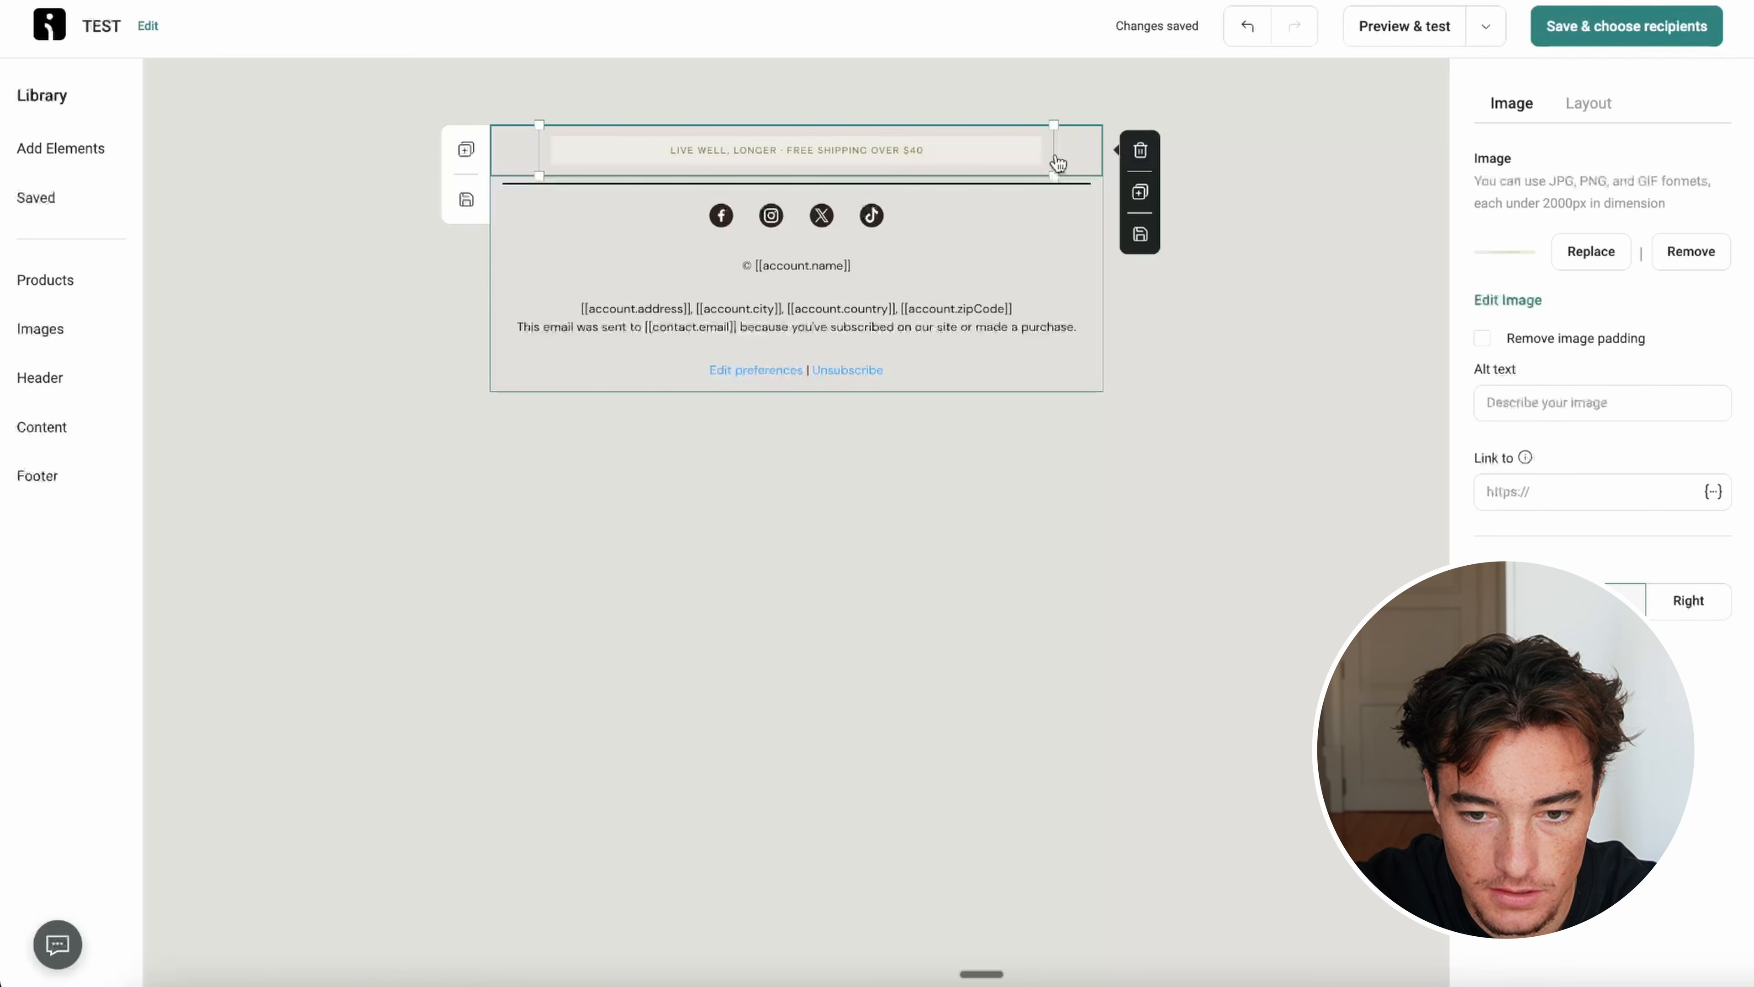
drag(1055, 126, 1156, 178)
click(1323, 184)
click(936, 173)
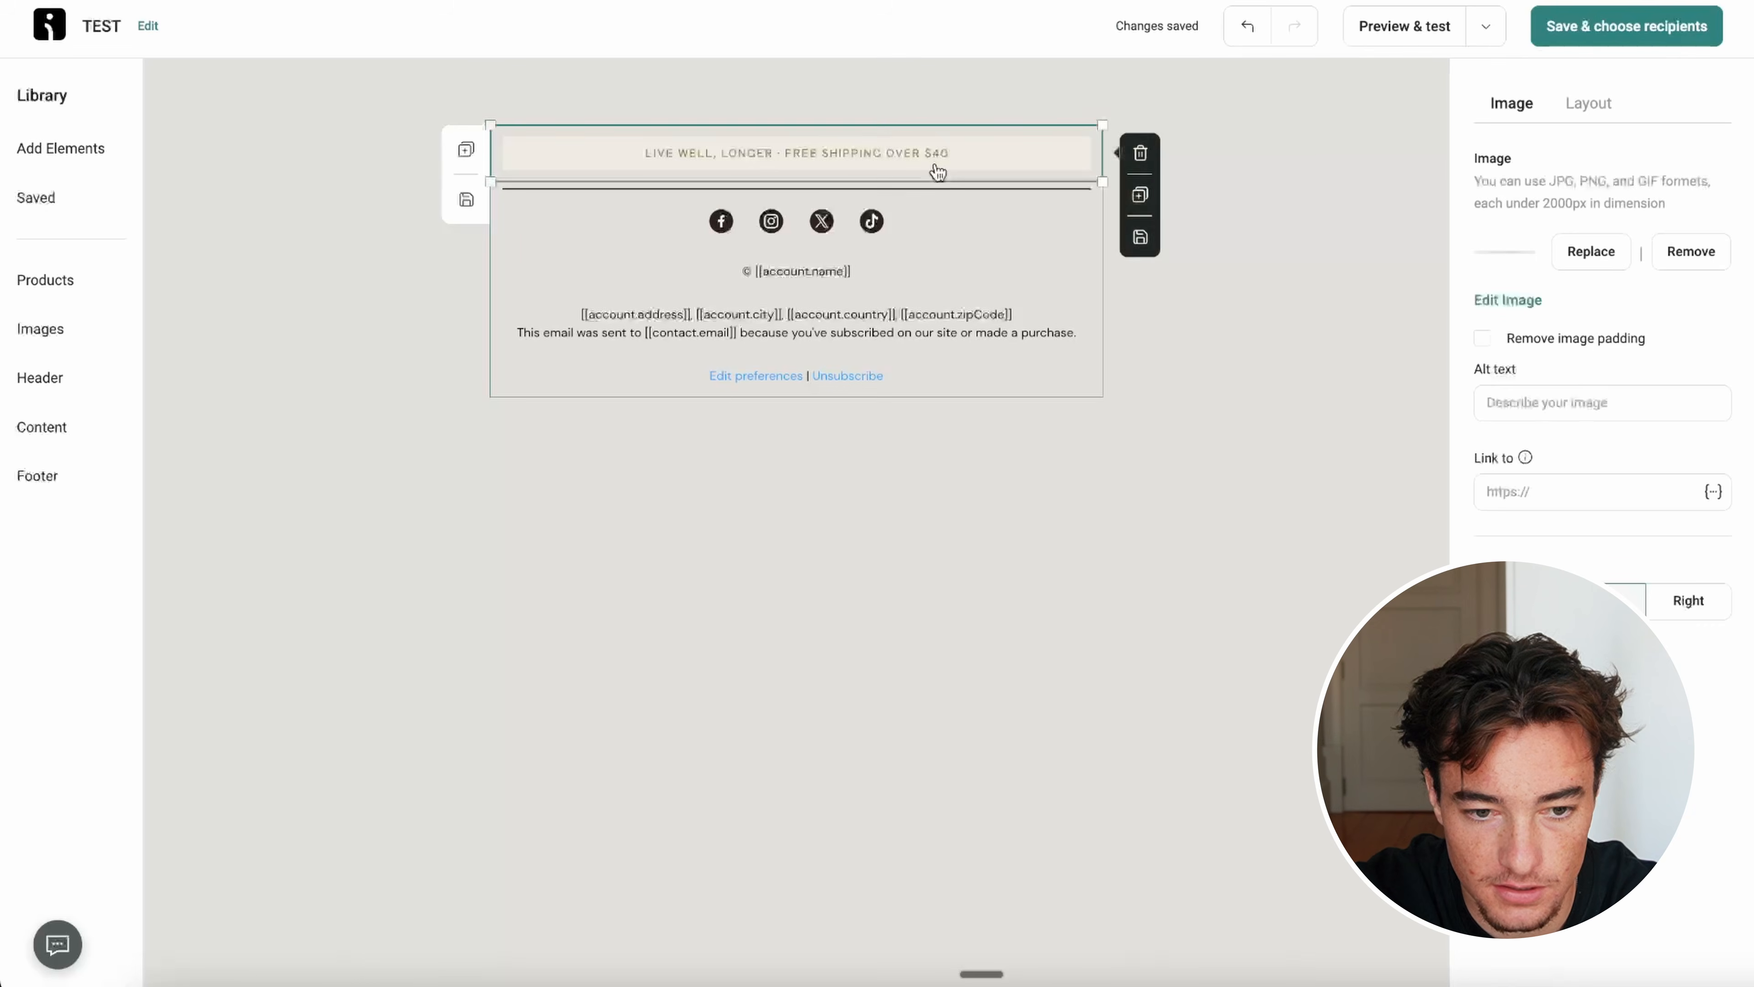
click(1482, 338)
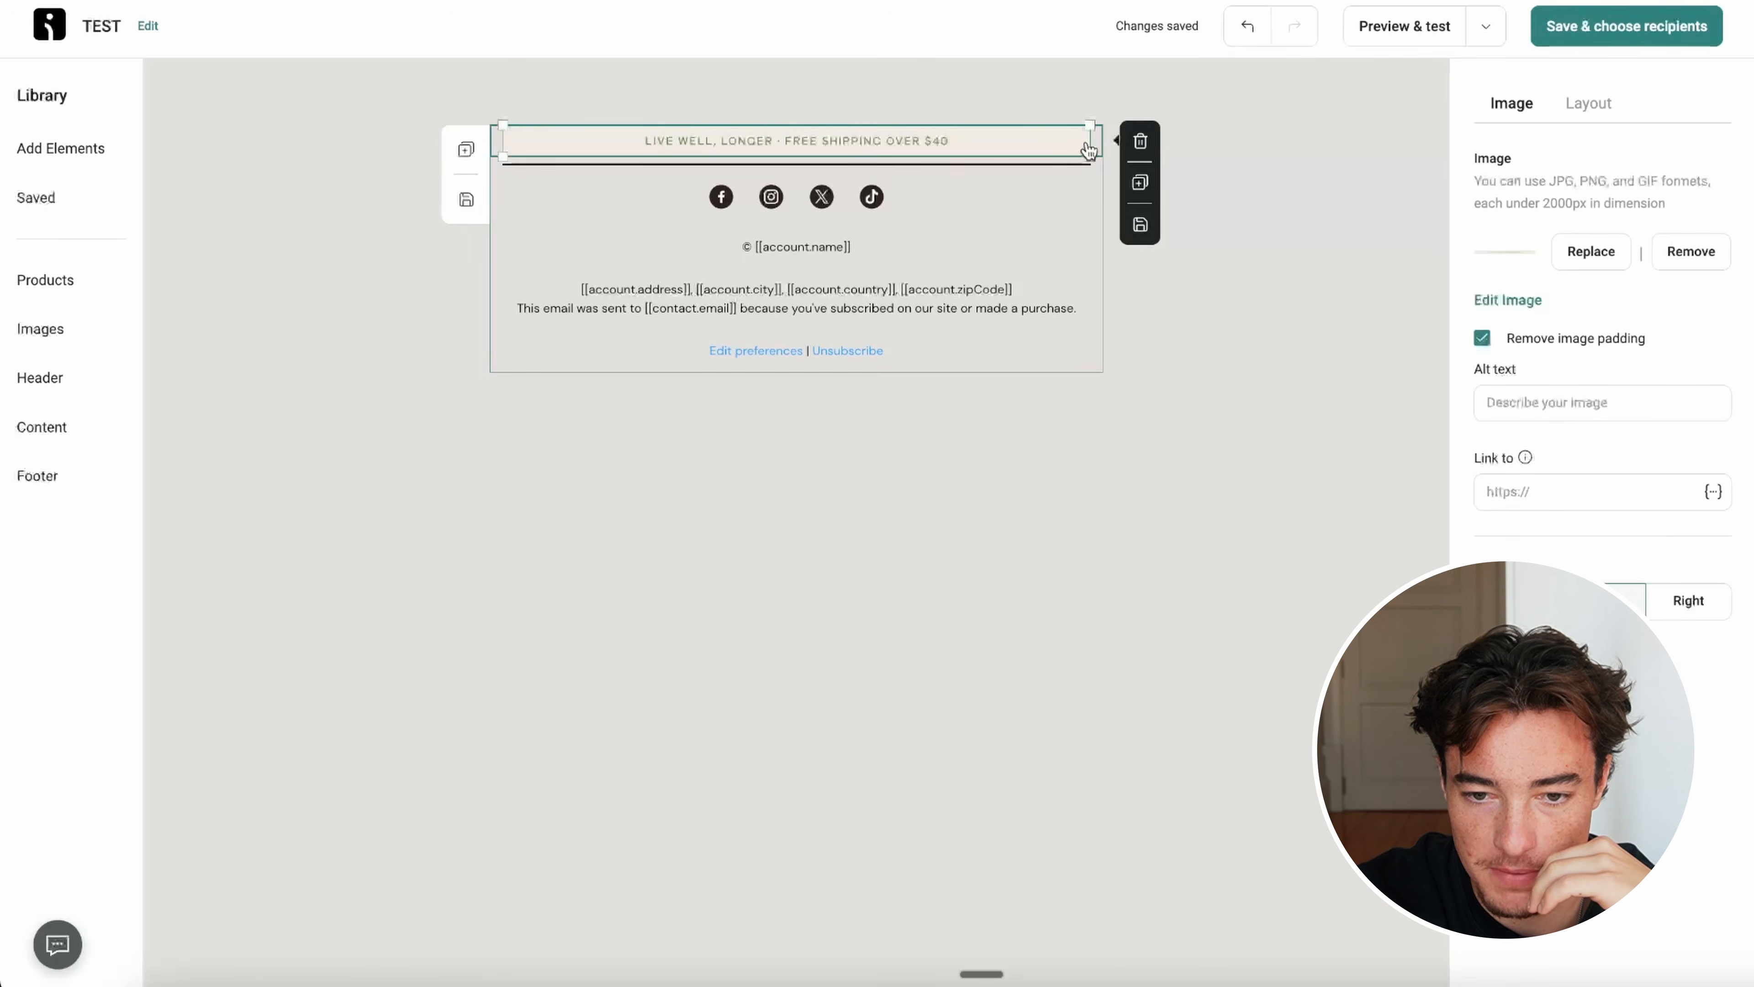
drag(1090, 156, 1169, 205)
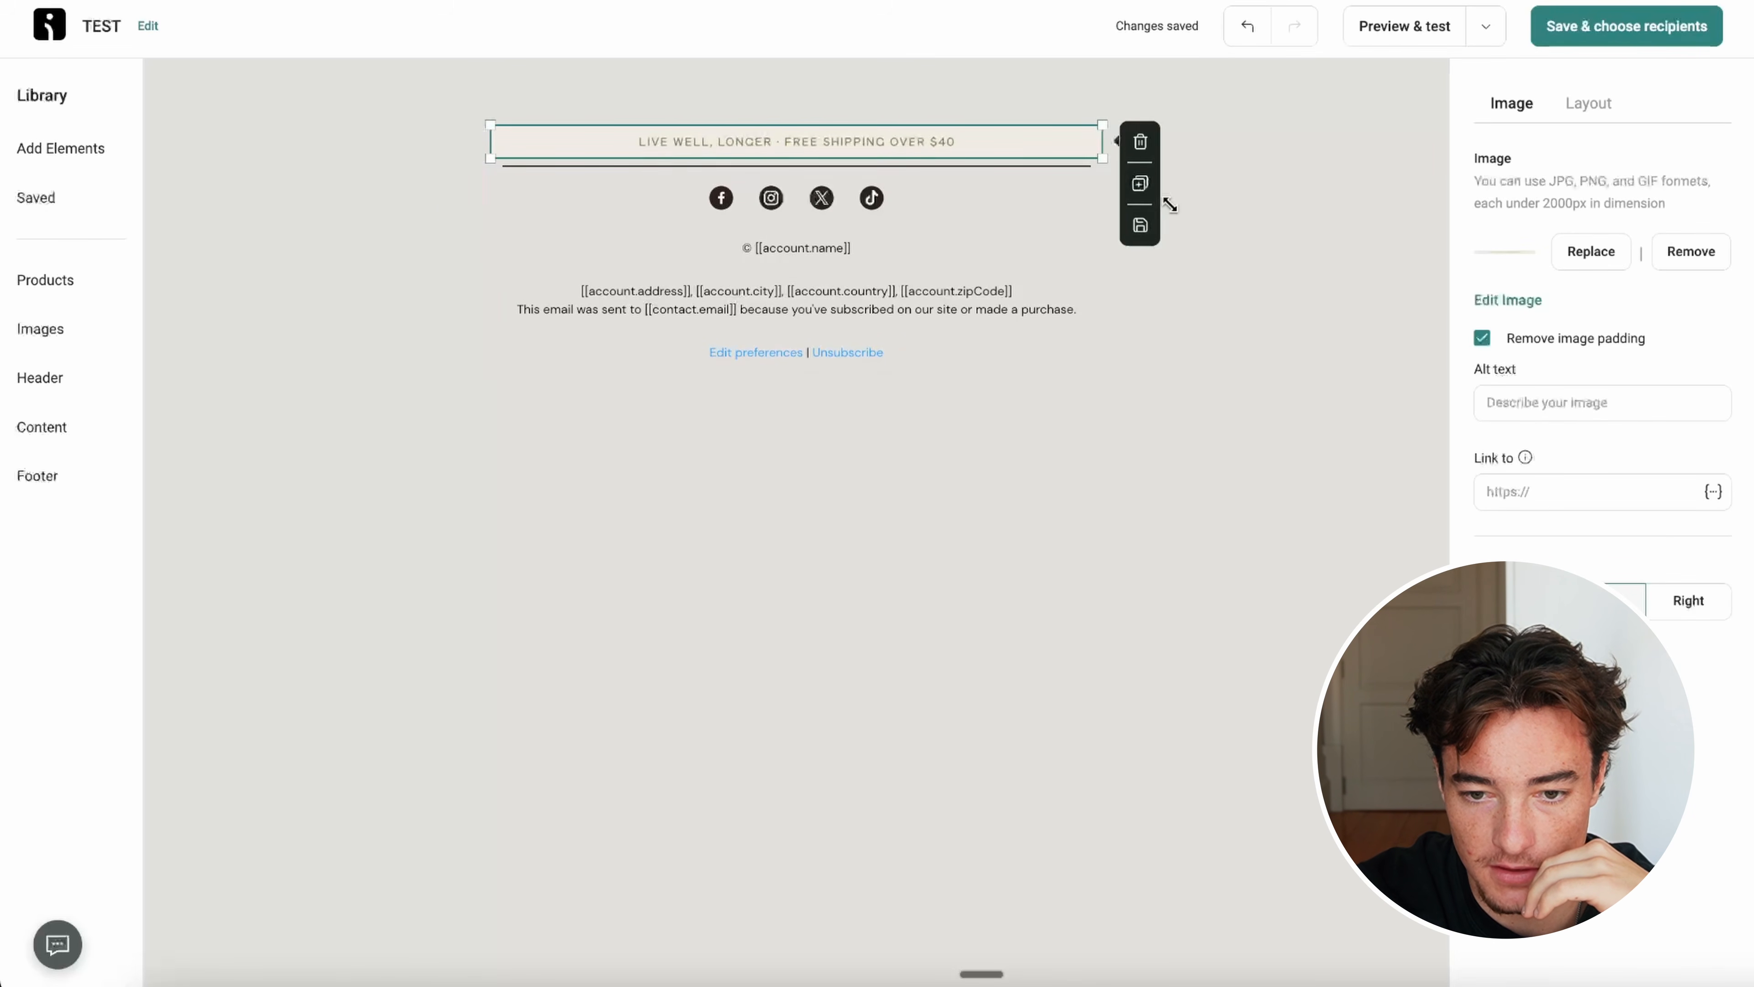
Step: Duplicate the announcement image block four times to make placeholders for the other slices
click(1140, 184)
click(1141, 218)
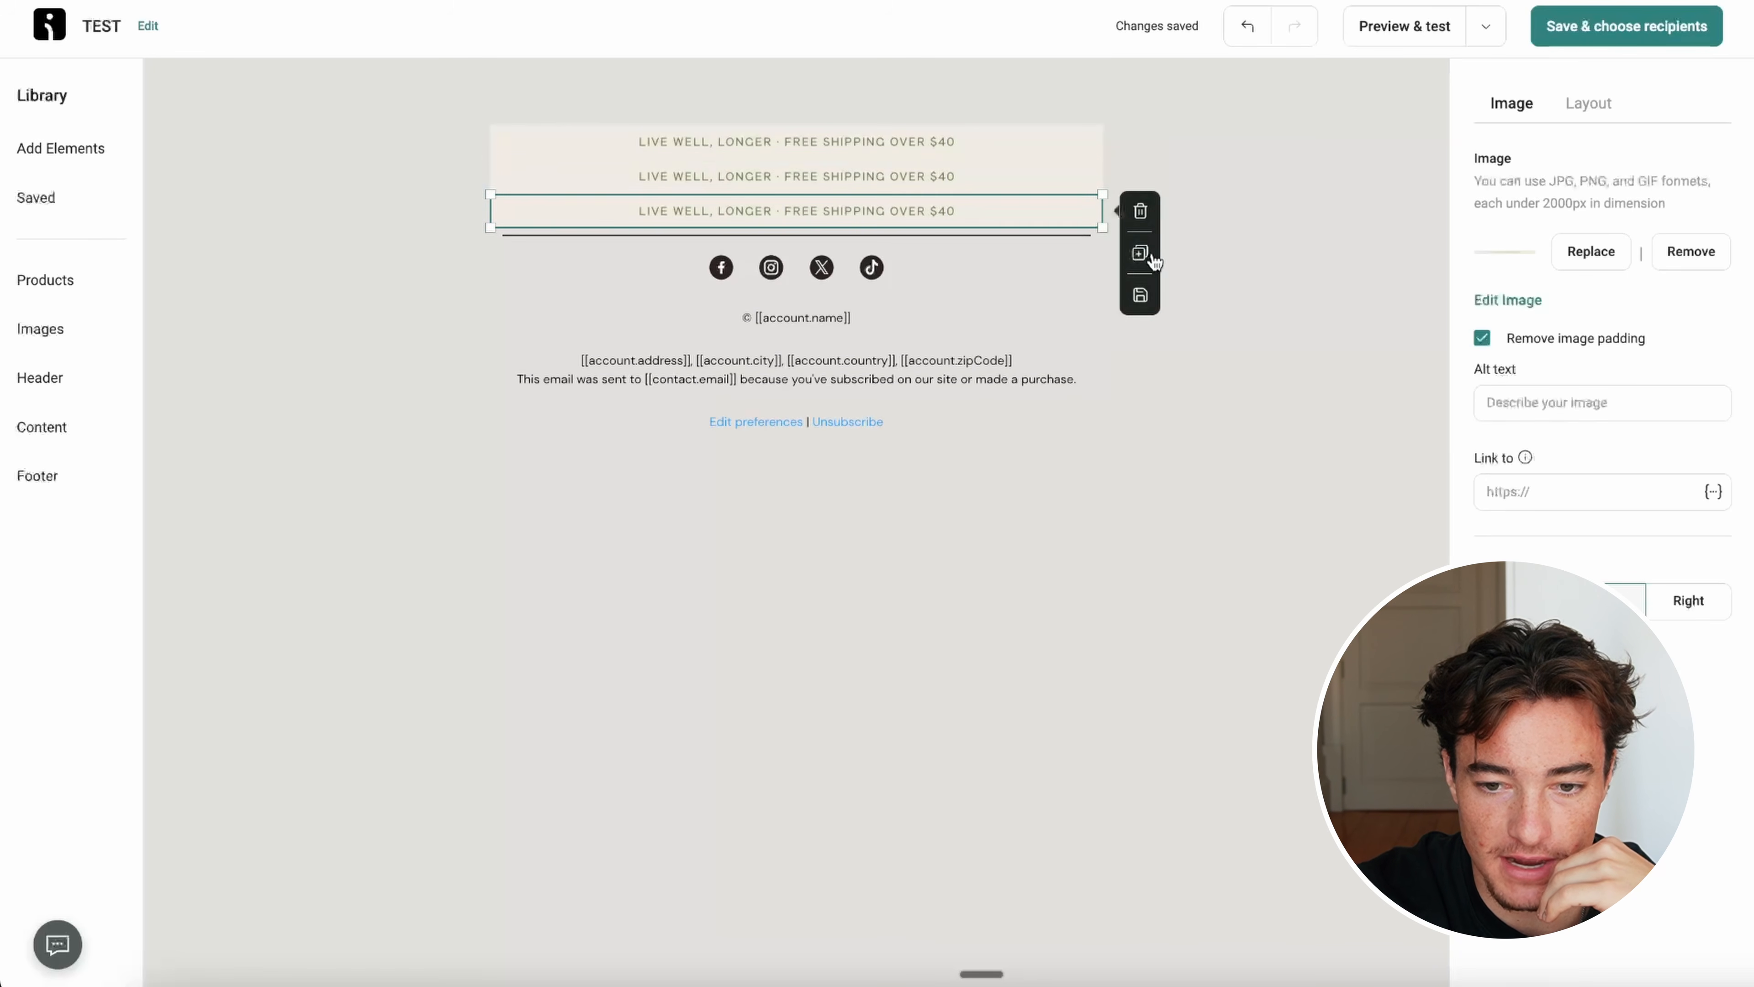
click(1141, 253)
click(1142, 288)
Step: Replace the second and third announcement images with 2hb.png and 3hb.png from the image library
click(924, 176)
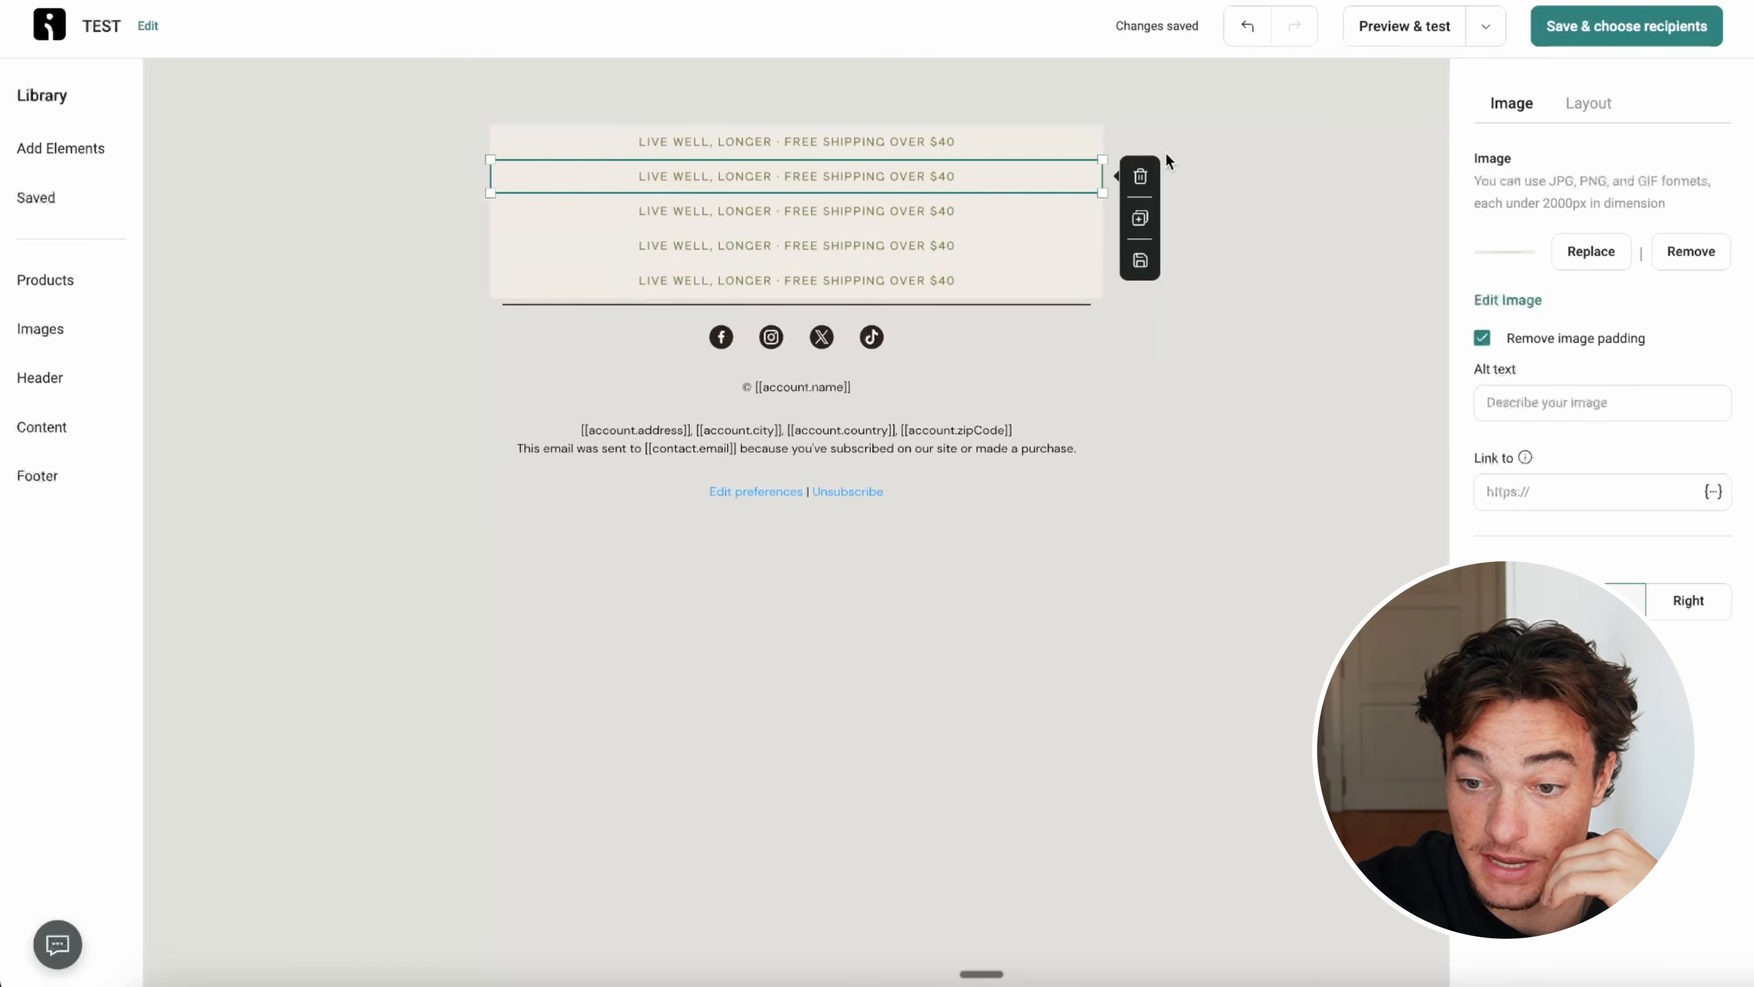
click(1591, 252)
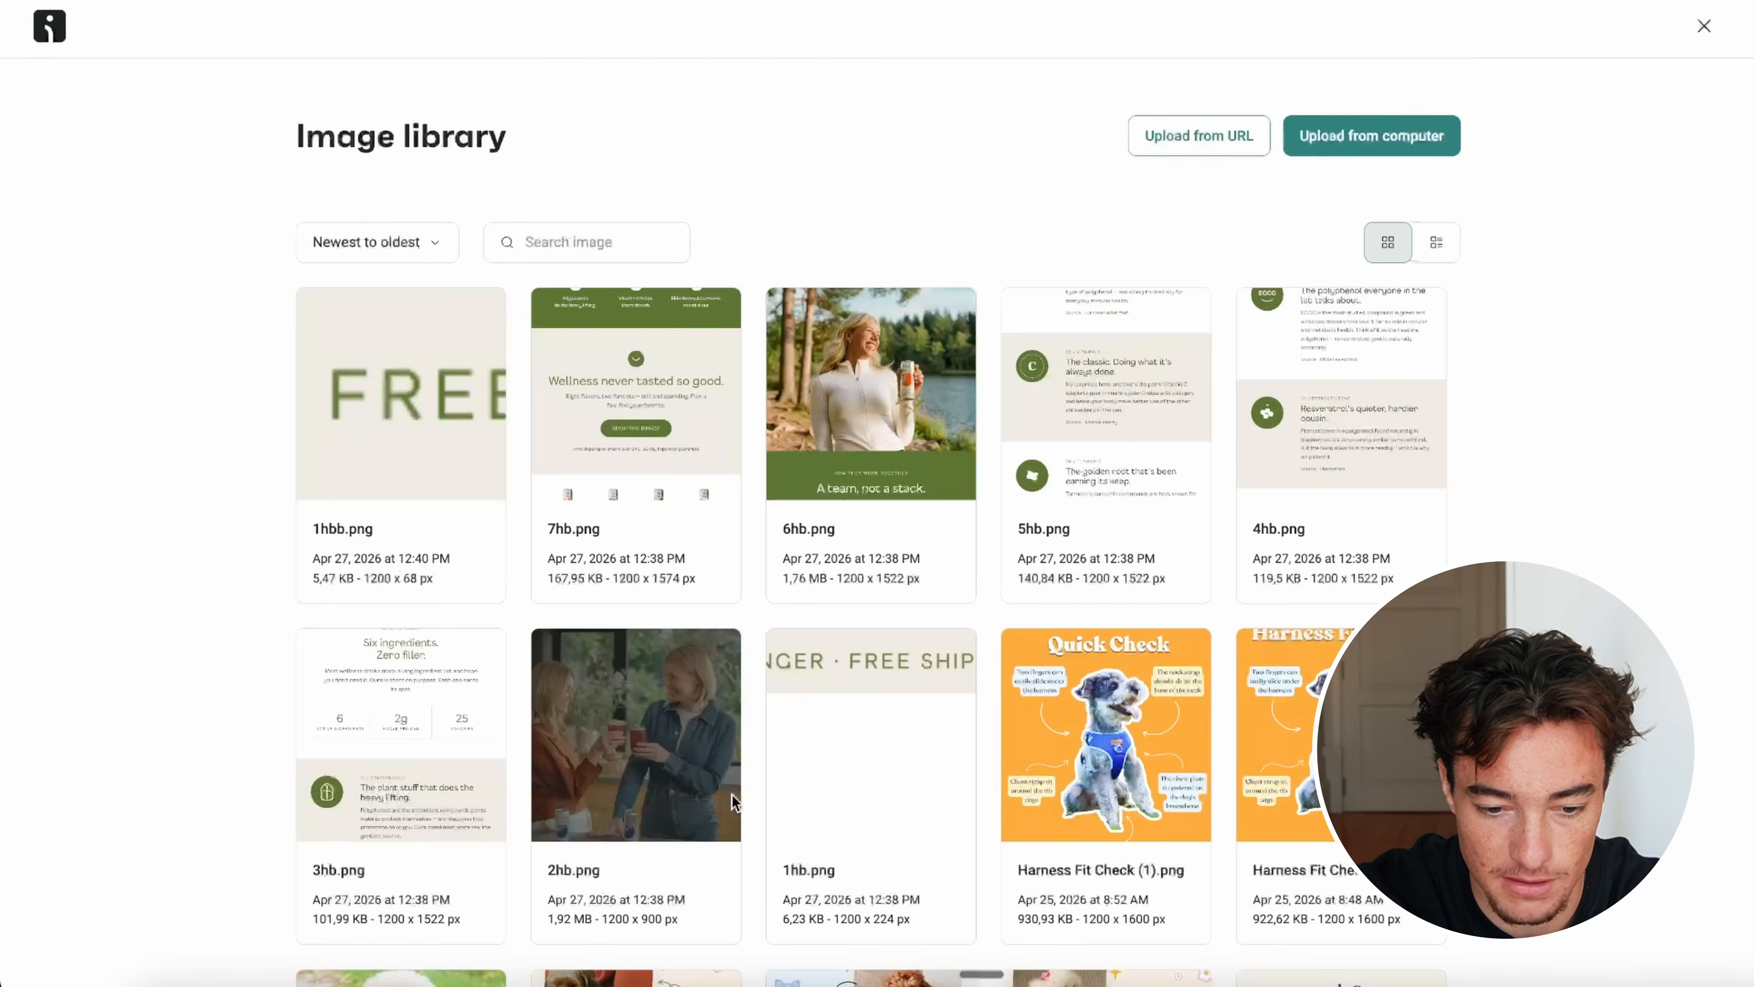
click(580, 814)
click(1588, 258)
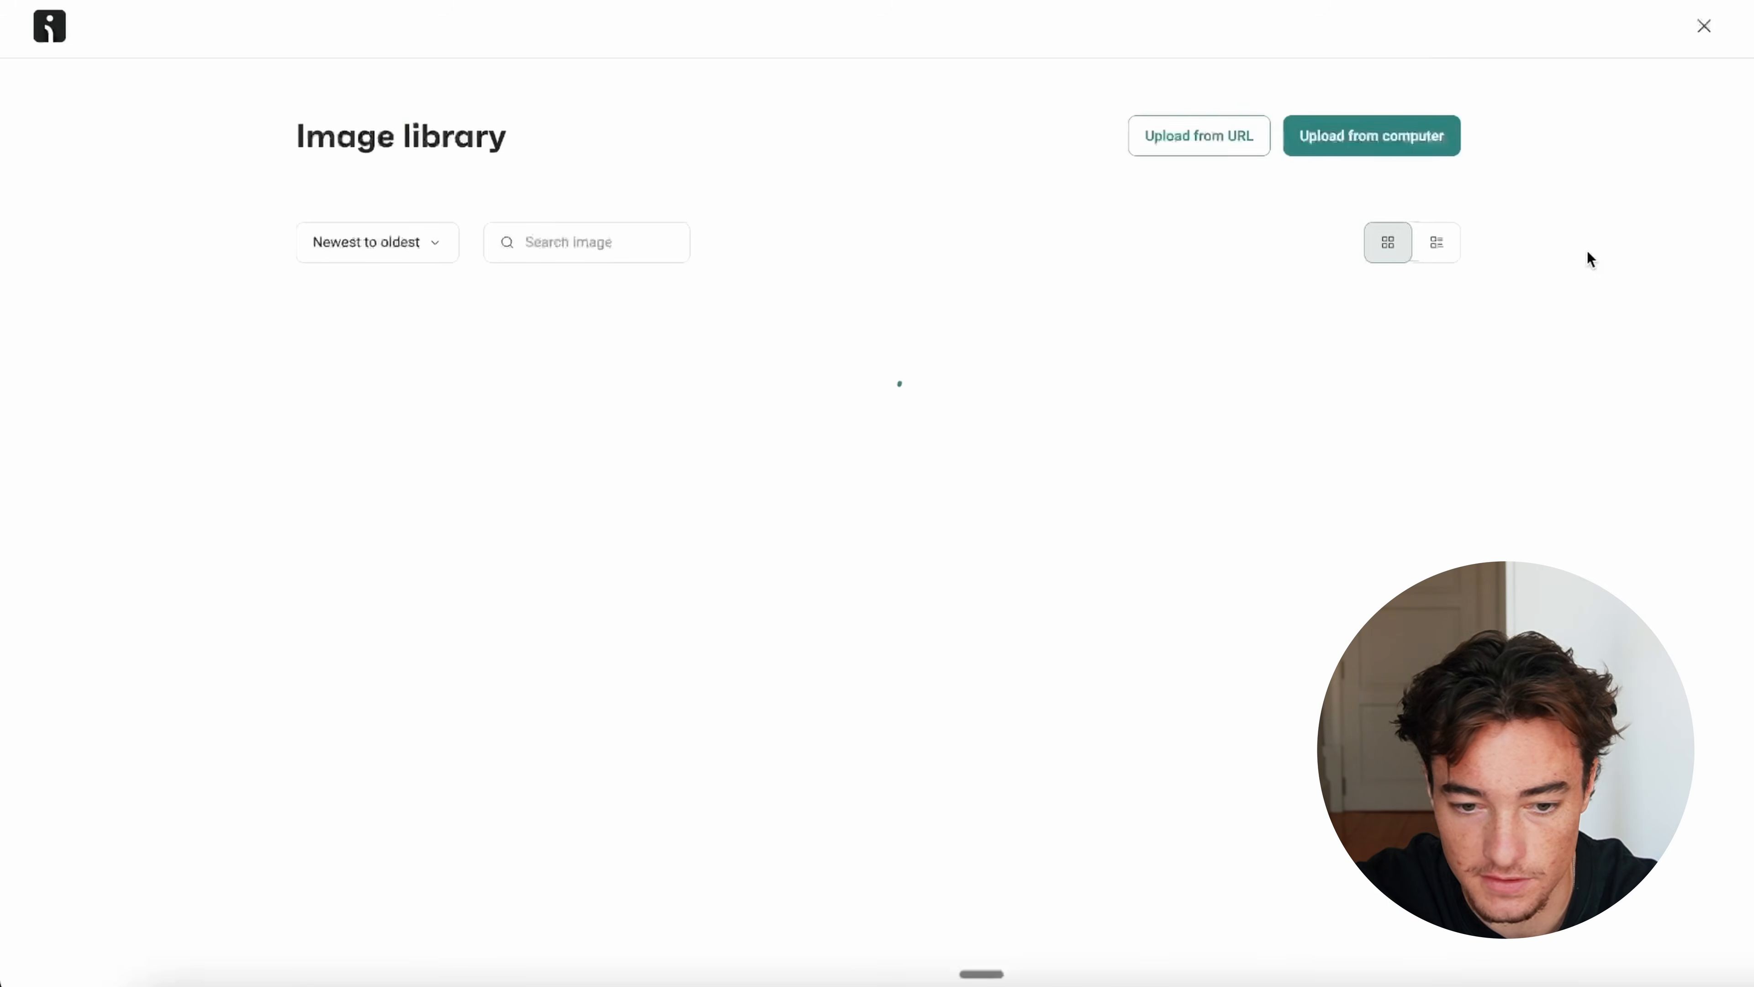
click(345, 814)
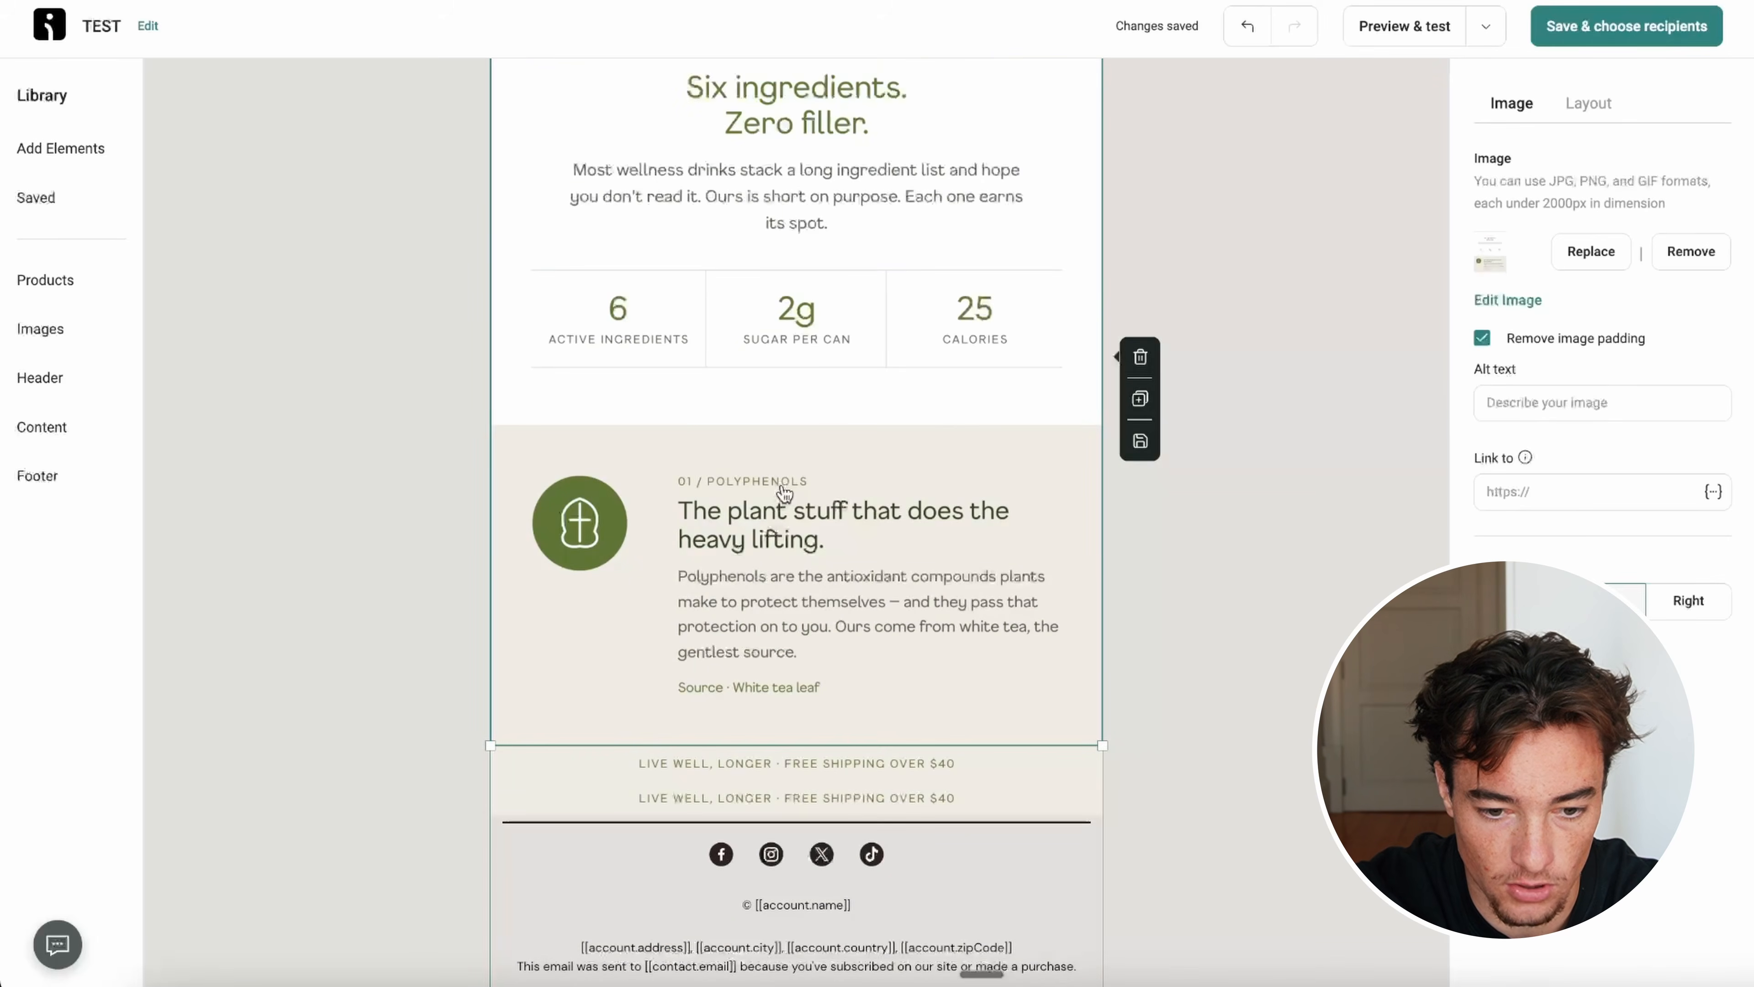
Step: Replace the last two announcement image copies with the slices 4hb.png and 5hb.png
scroll(783, 490, down, 3)
double_click(779, 588)
click(913, 473)
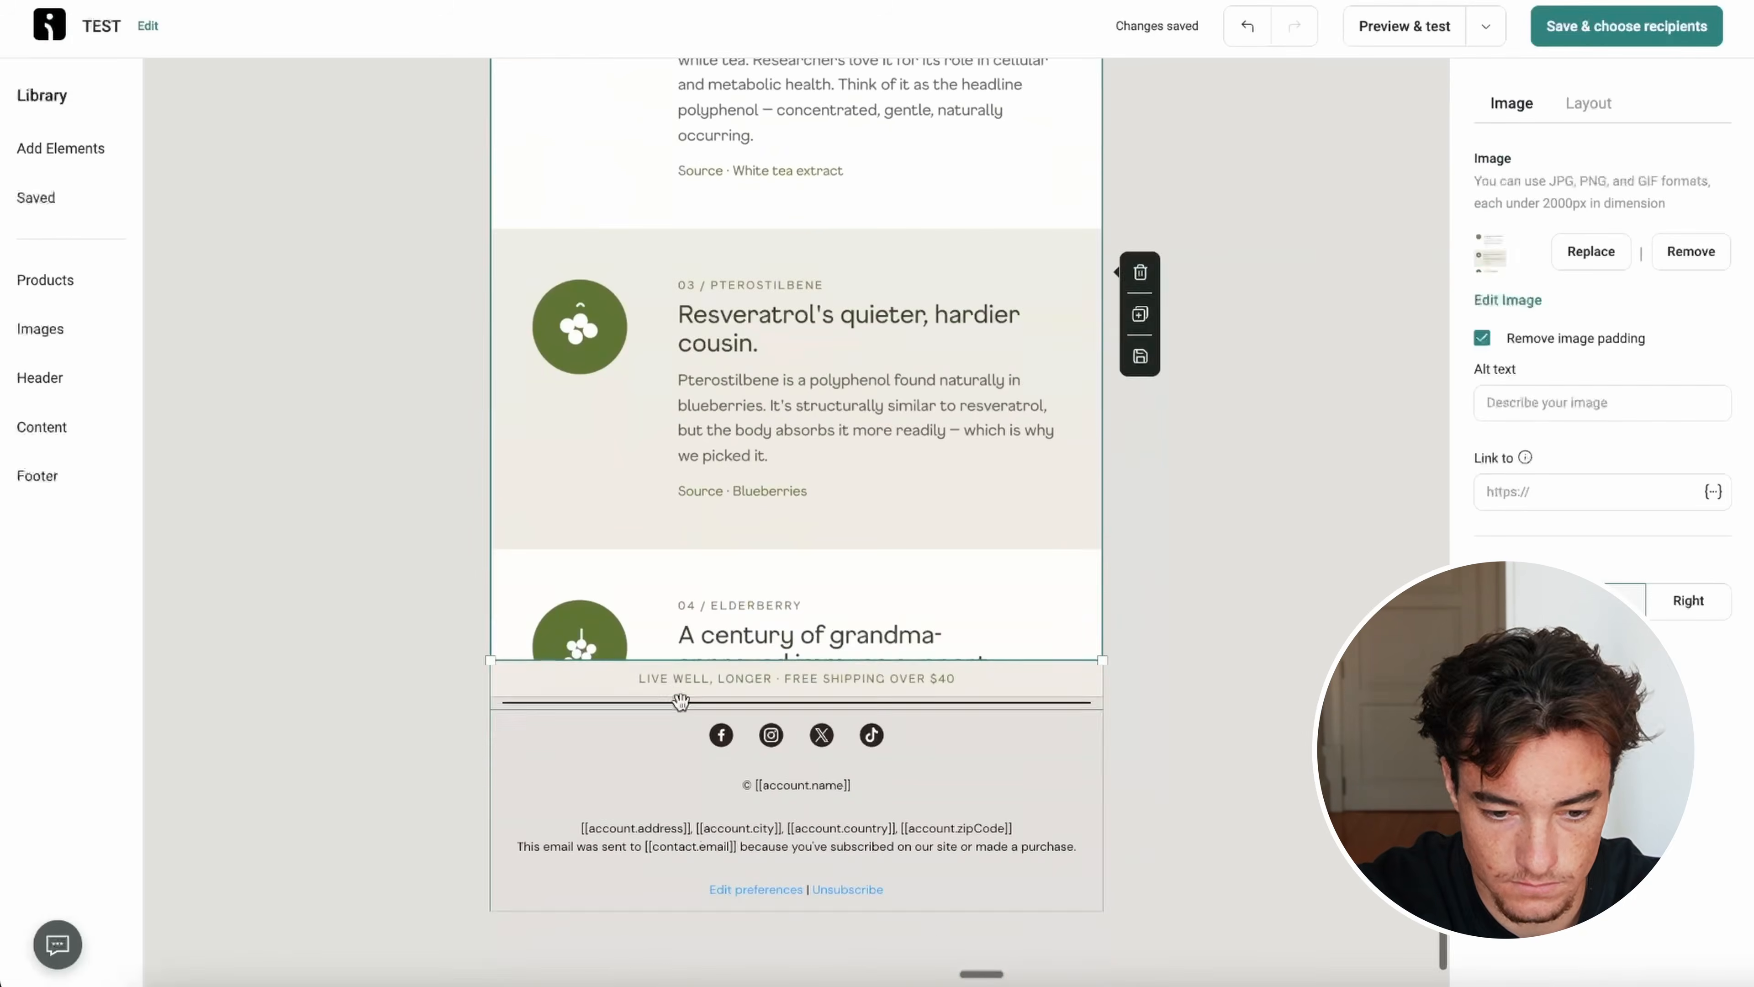
click(1133, 453)
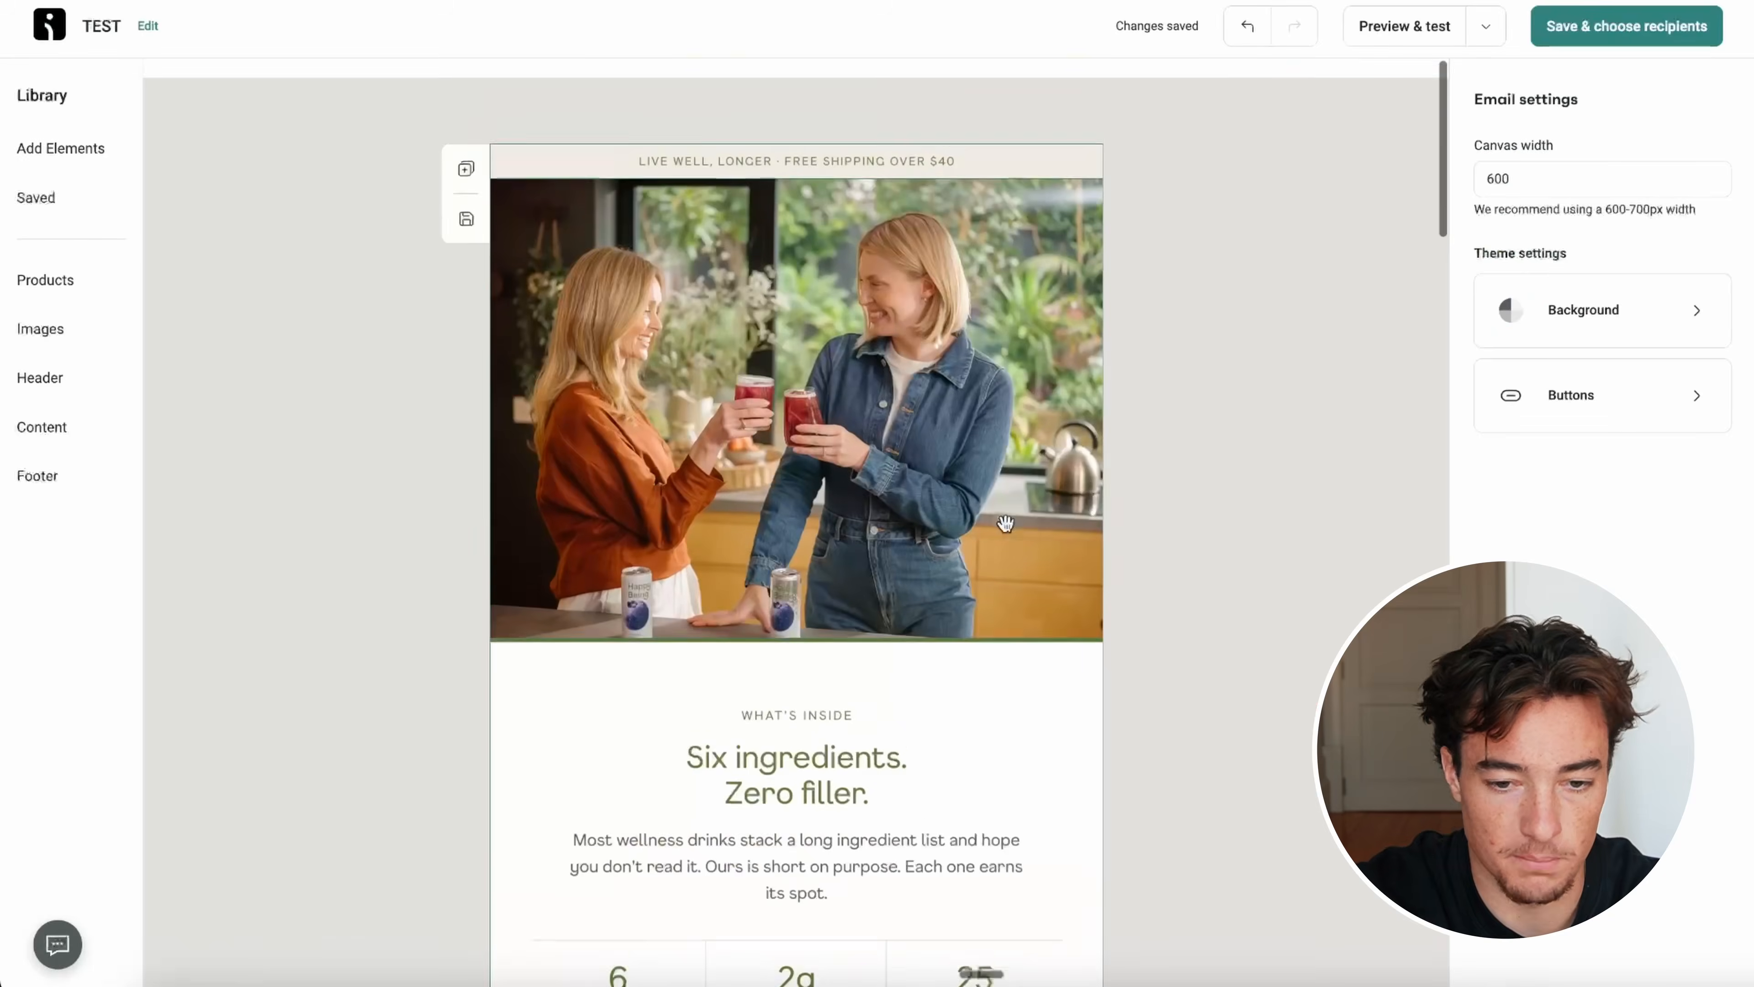
Step: Duplicate the hero image block with the two friends and open the image replacement for the copy
click(796, 391)
click(1140, 433)
click(1590, 251)
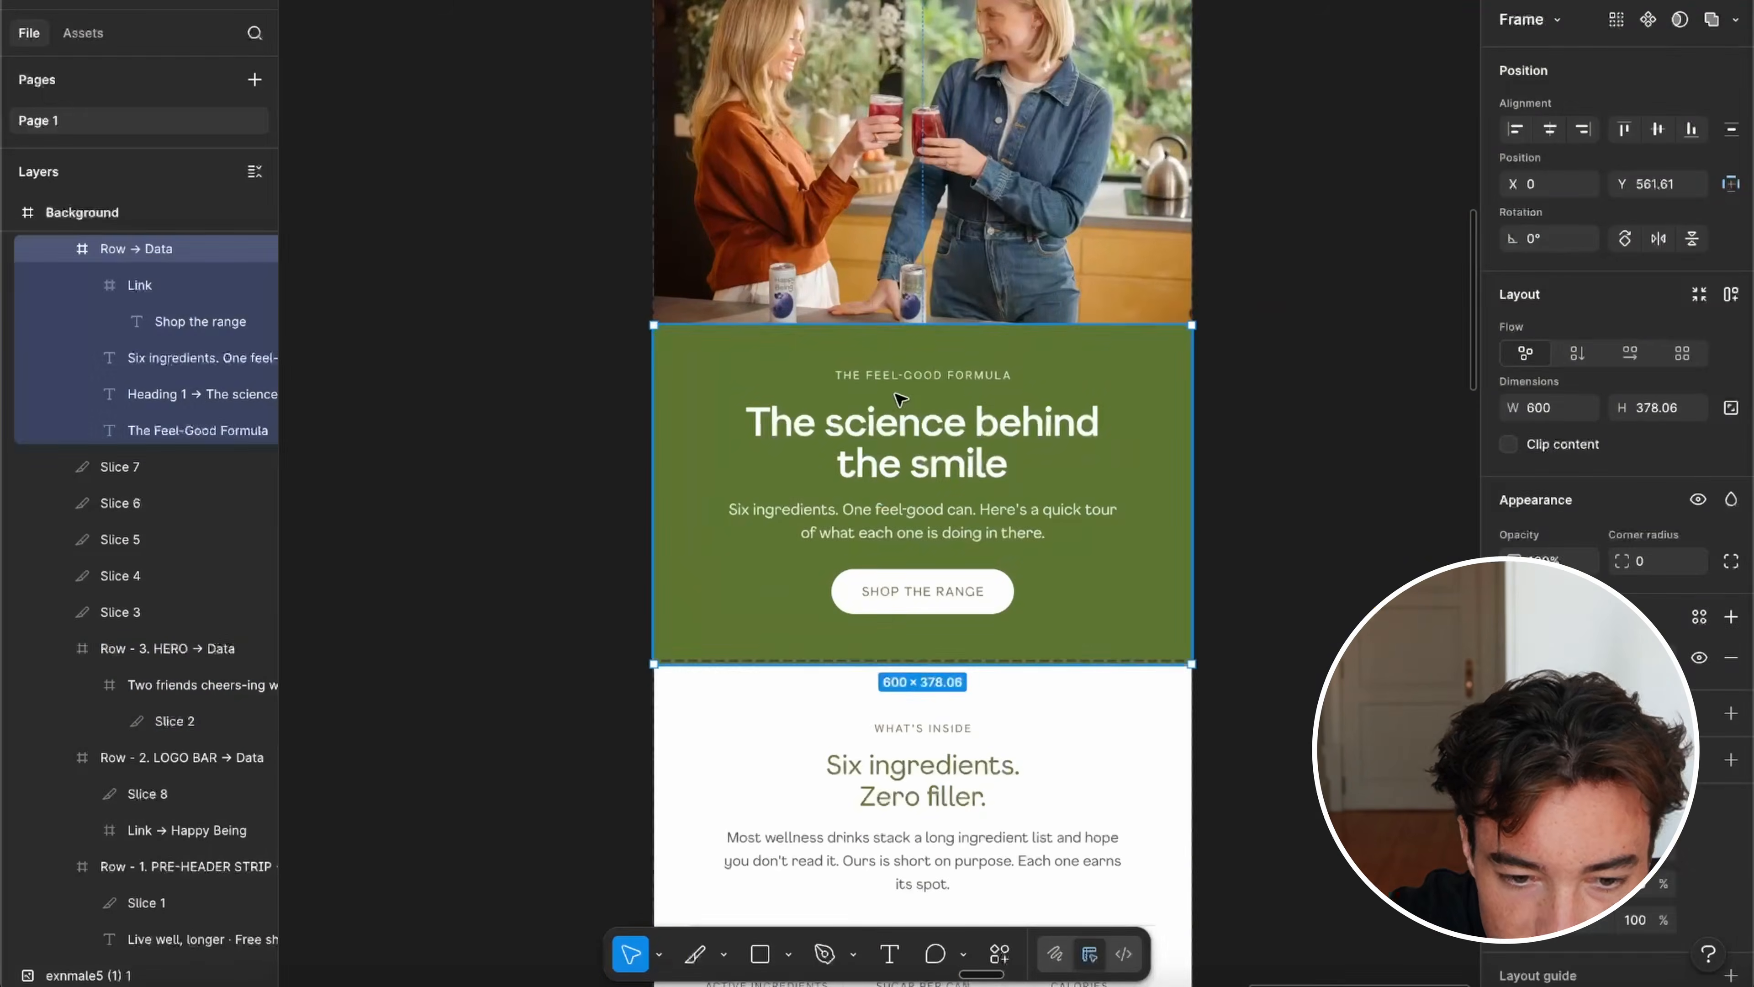
Step: In Figma, draw a full-width slice over the green "The science behind the smile" section and export it as PNG
double_click(779, 614)
click(662, 337)
key(s)
drag(655, 325, 1192, 657)
click(1730, 409)
click(1572, 495)
text(3n)
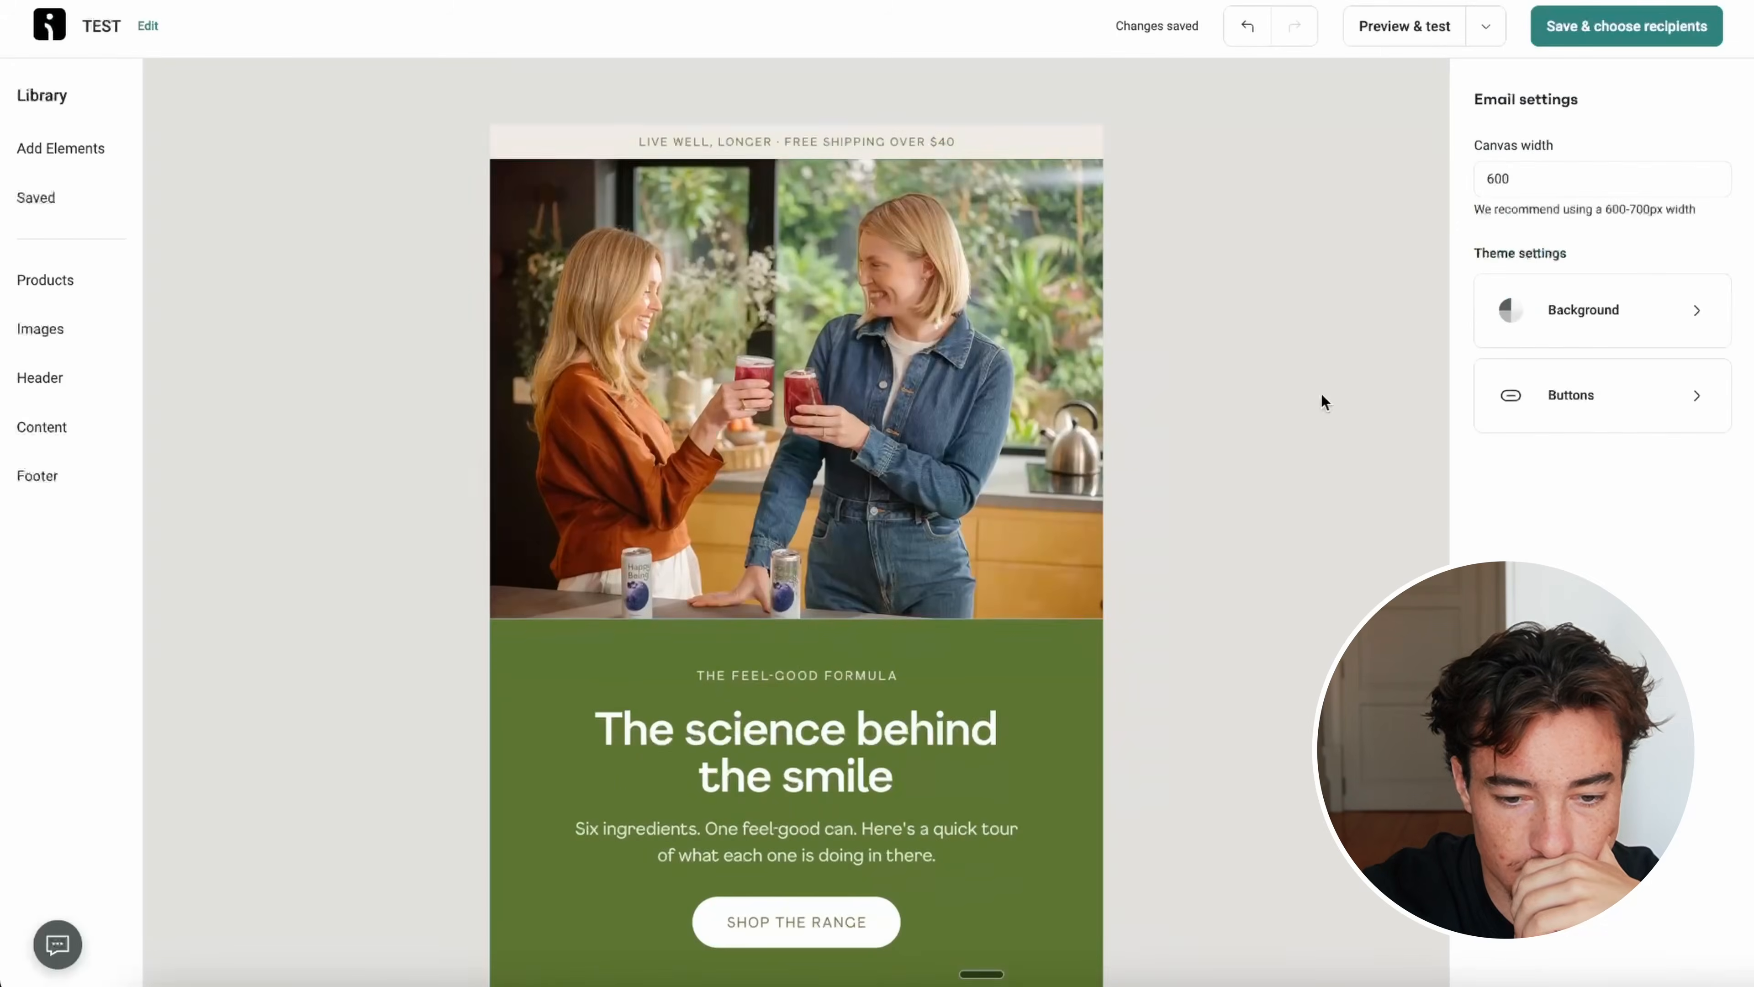
scroll(866, 507, down, 10)
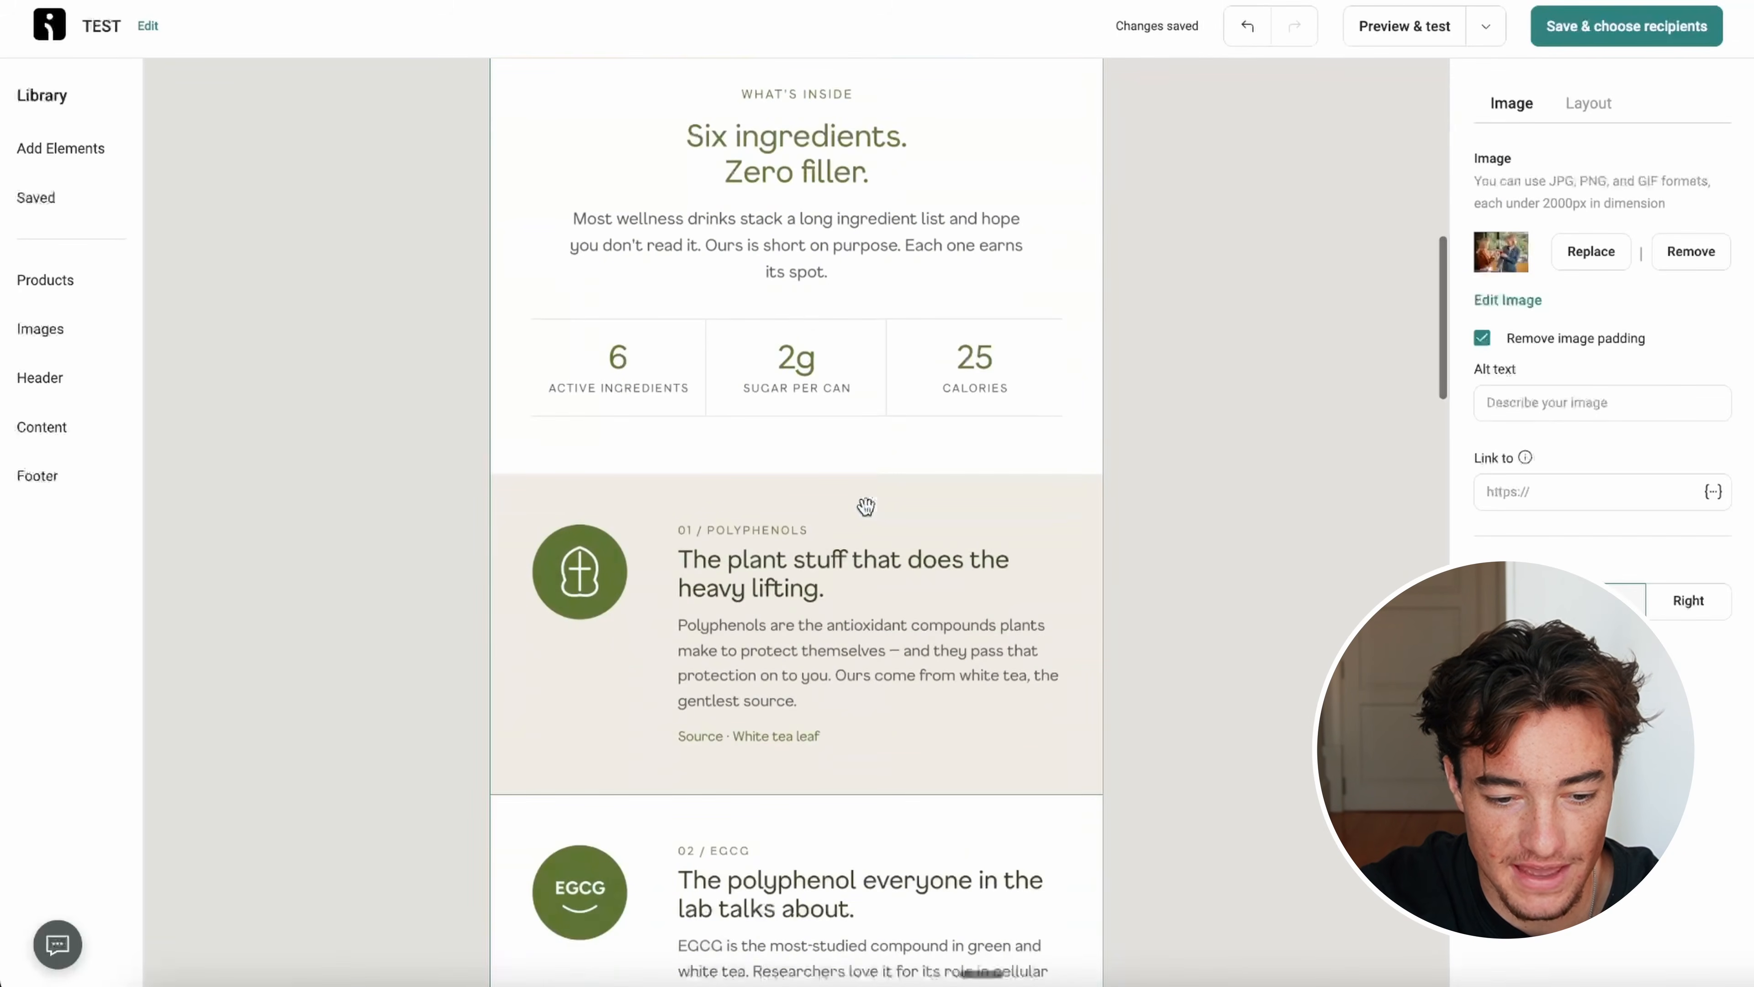
scroll(869, 512, down, 5)
scroll(877, 345, up, 20)
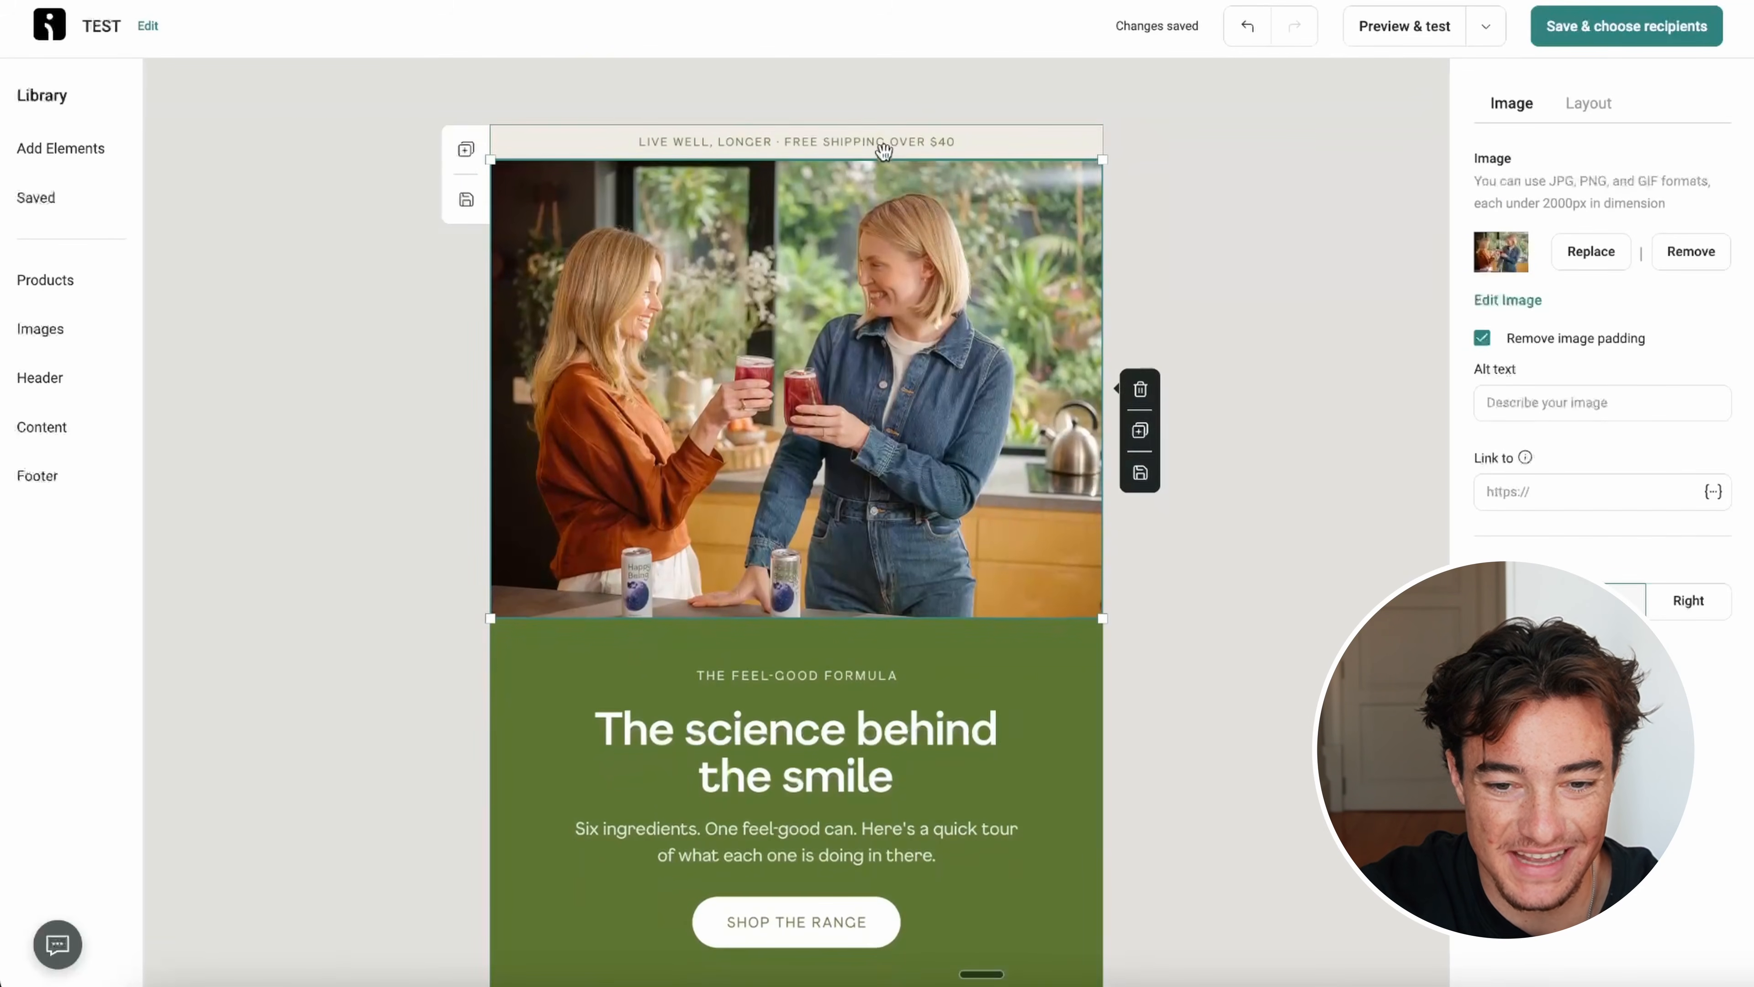
click(893, 146)
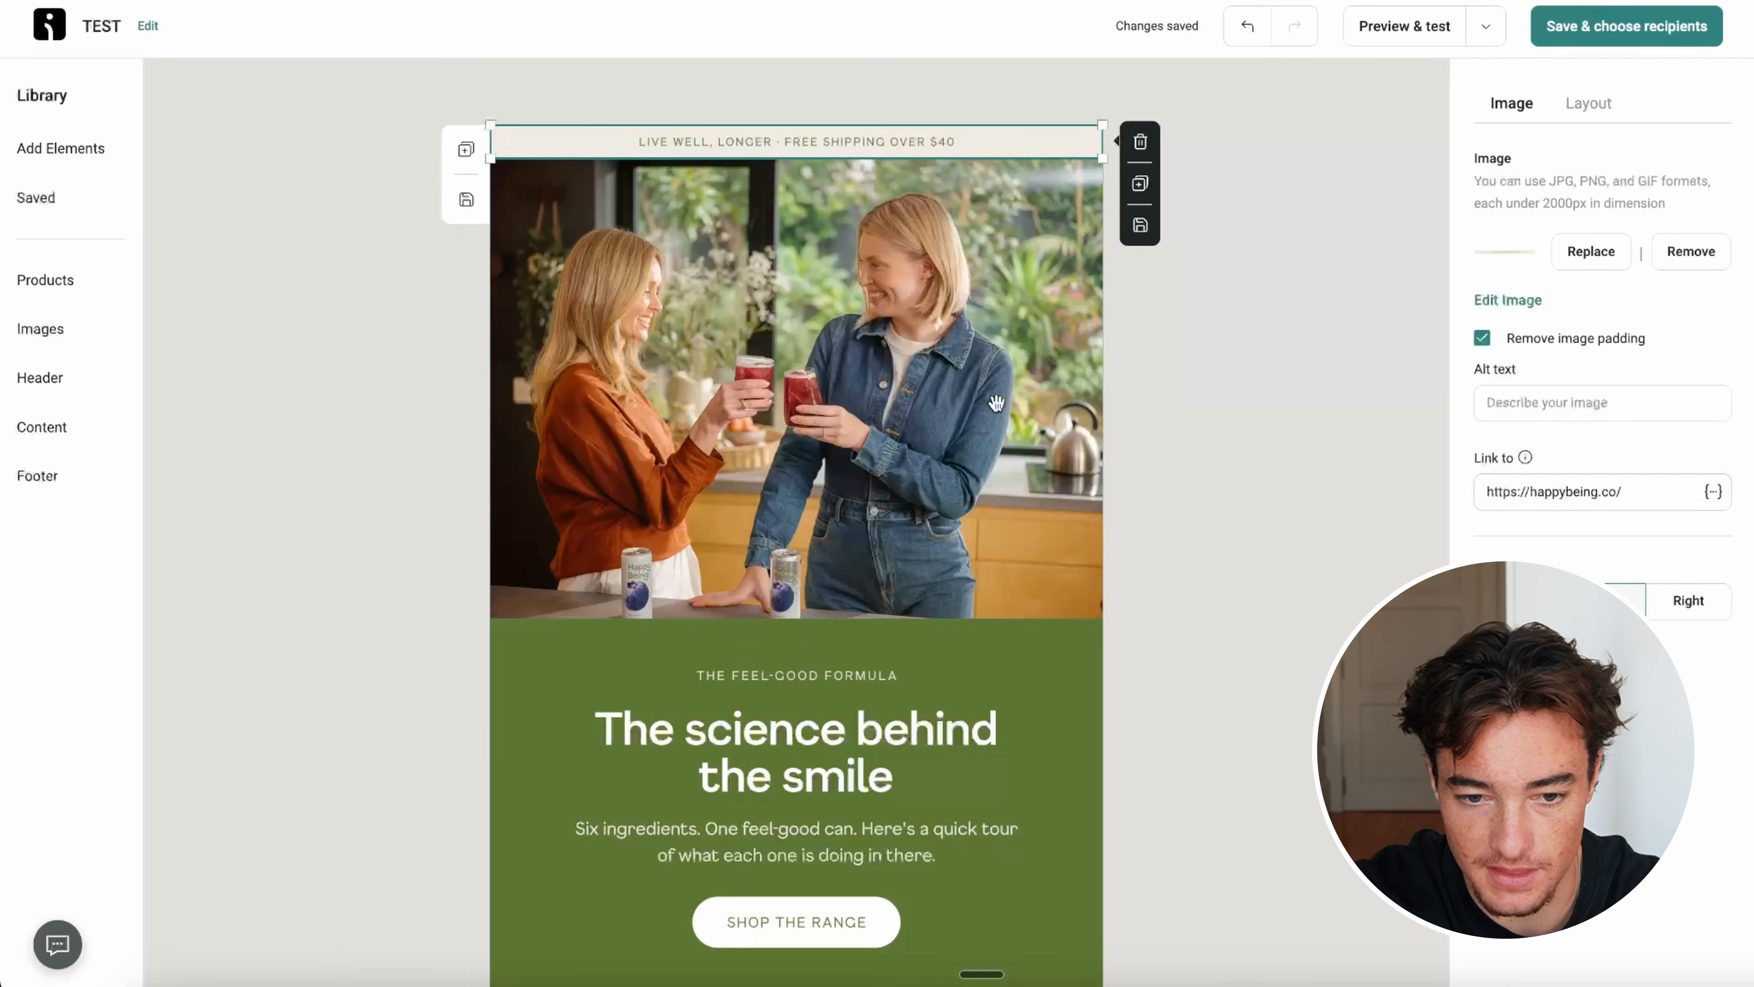
click(794, 415)
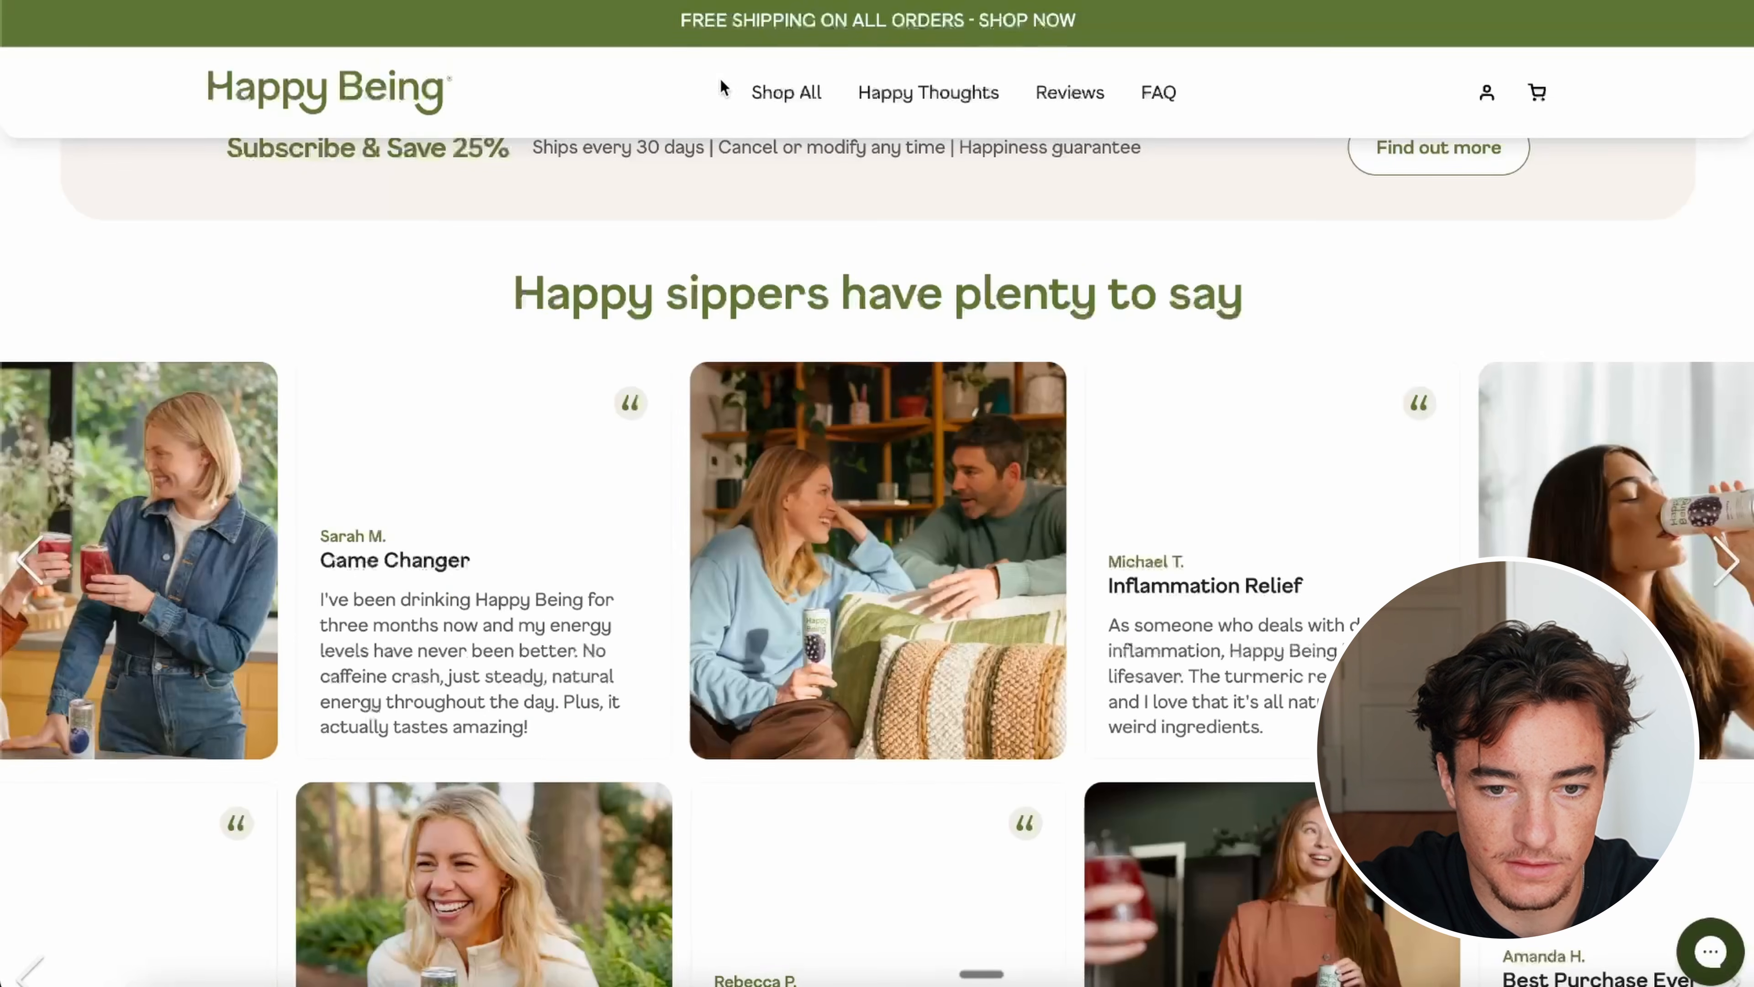
click(804, 97)
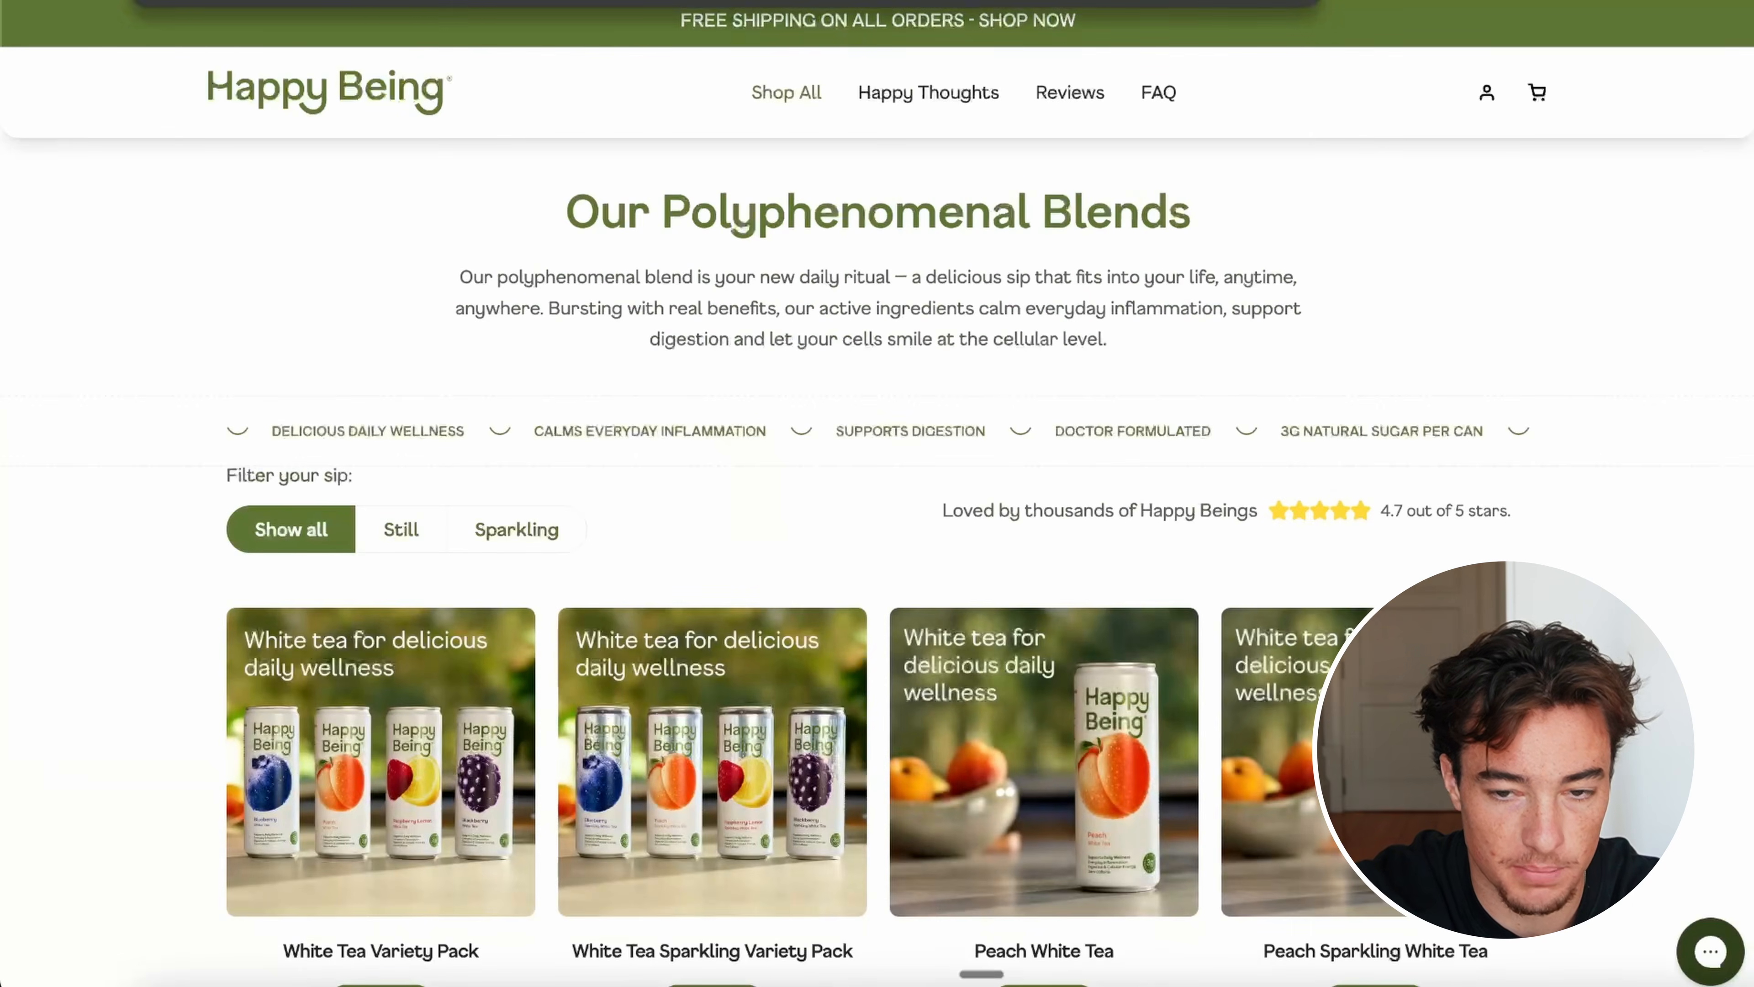
key(super+l)
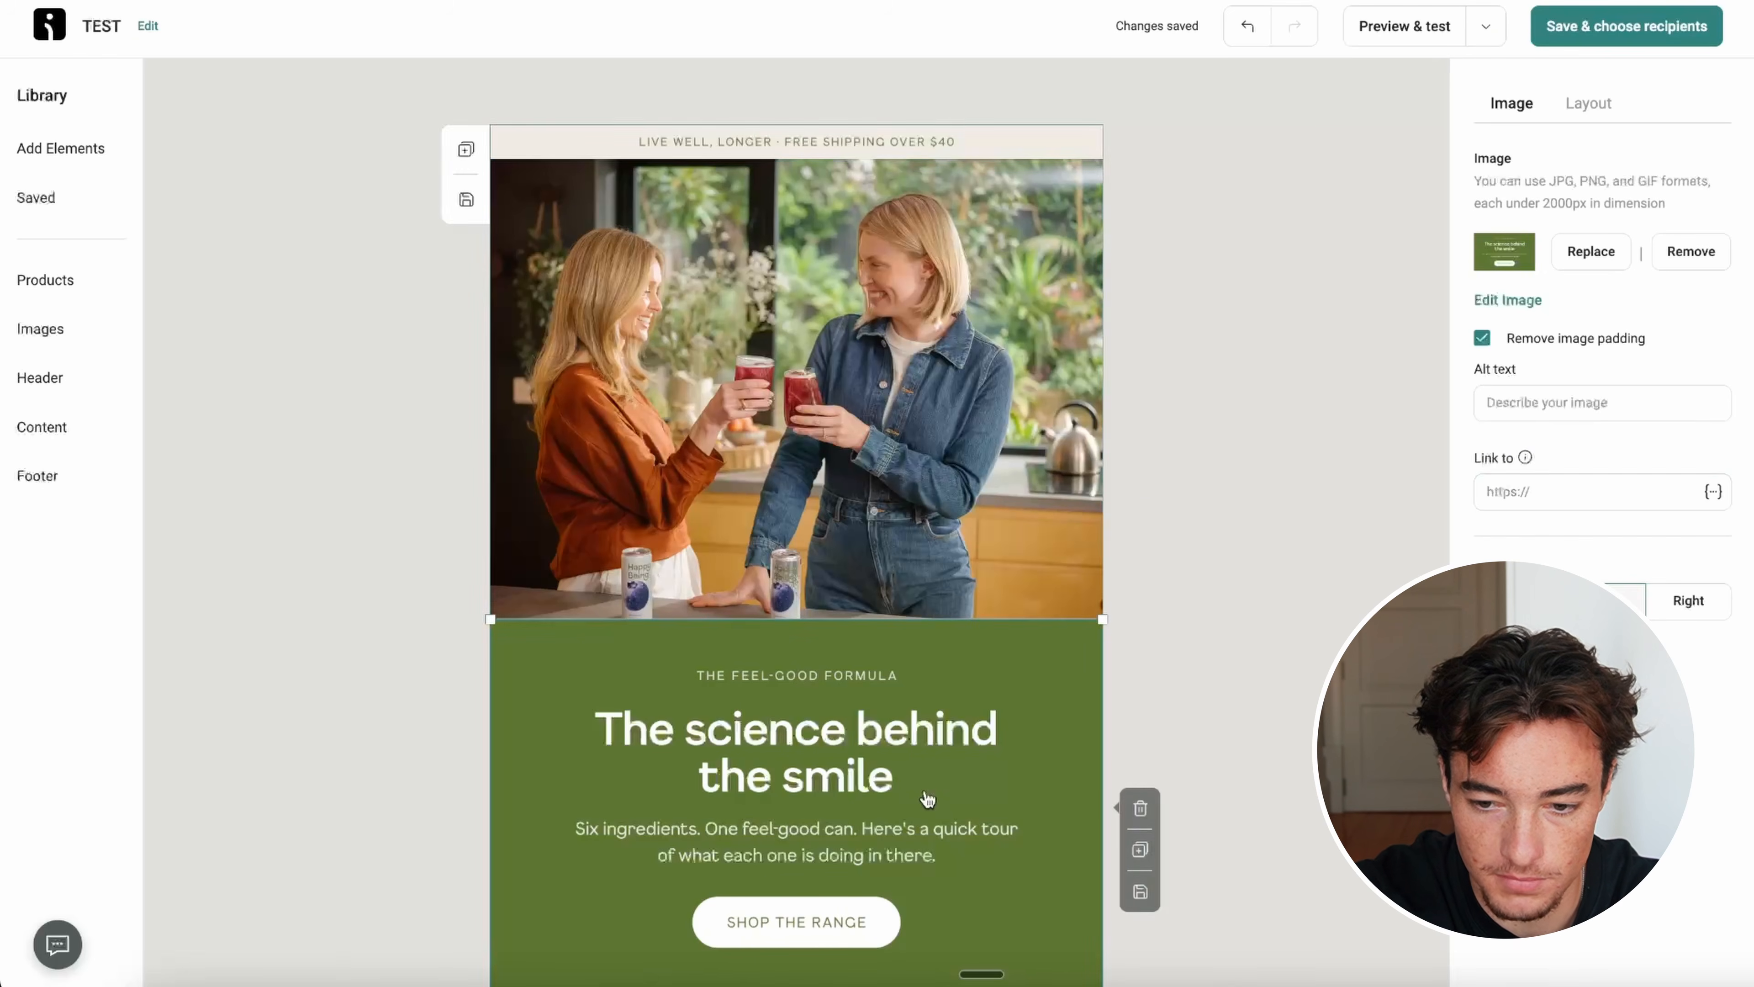
text(https://happybeing.co/collections/active)
scroll(936, 643, down, 5)
click(928, 630)
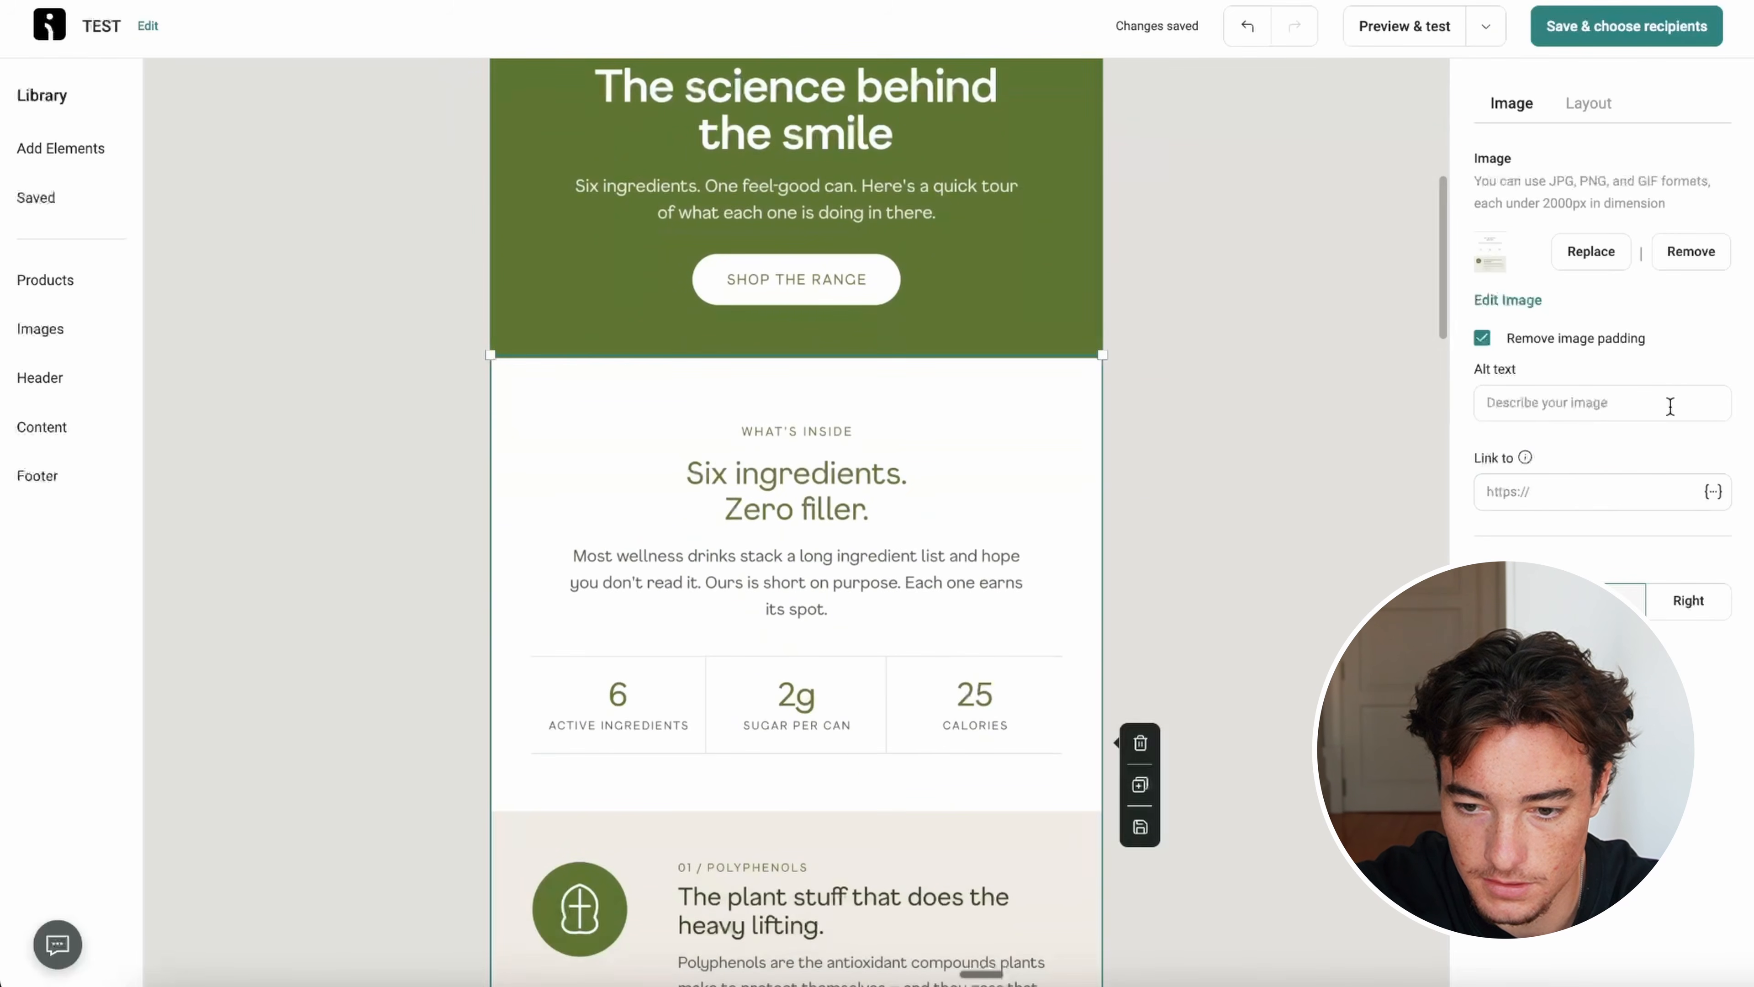
scroll(927, 622, down, 3)
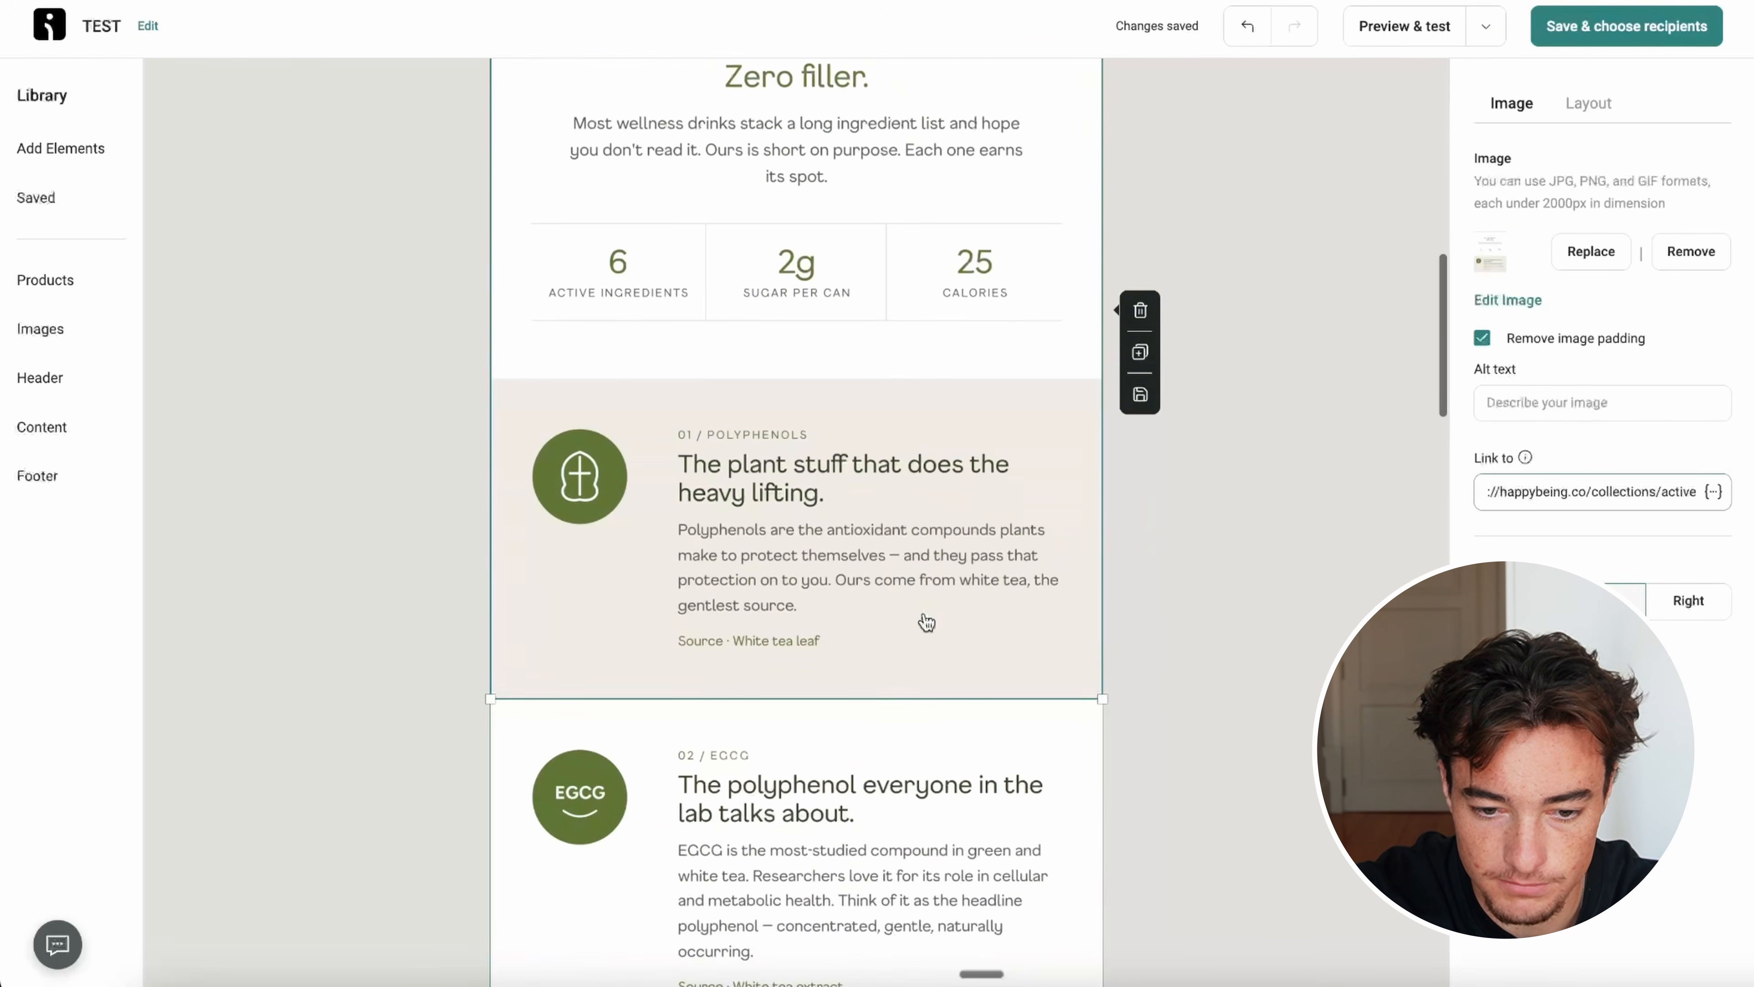
click(895, 801)
scroll(1003, 584, down, 6)
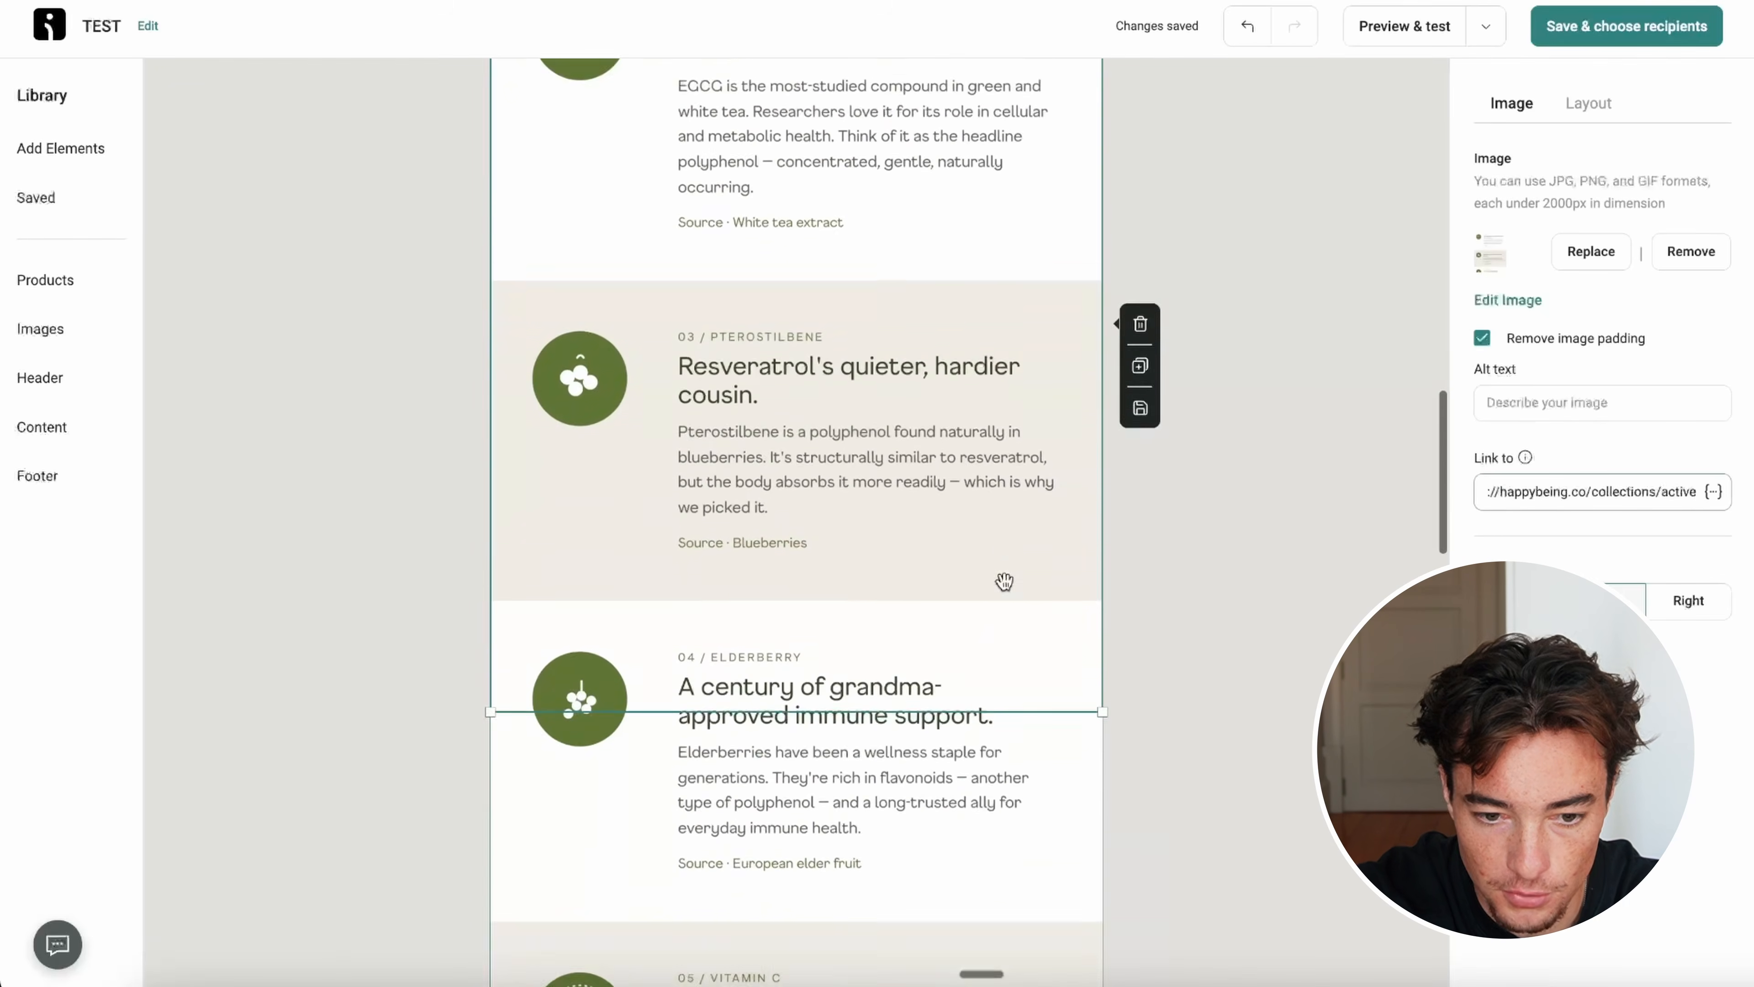
click(896, 748)
click(1570, 493)
text(https://happybeing.co/collections/active)
scroll(823, 624, down, 6)
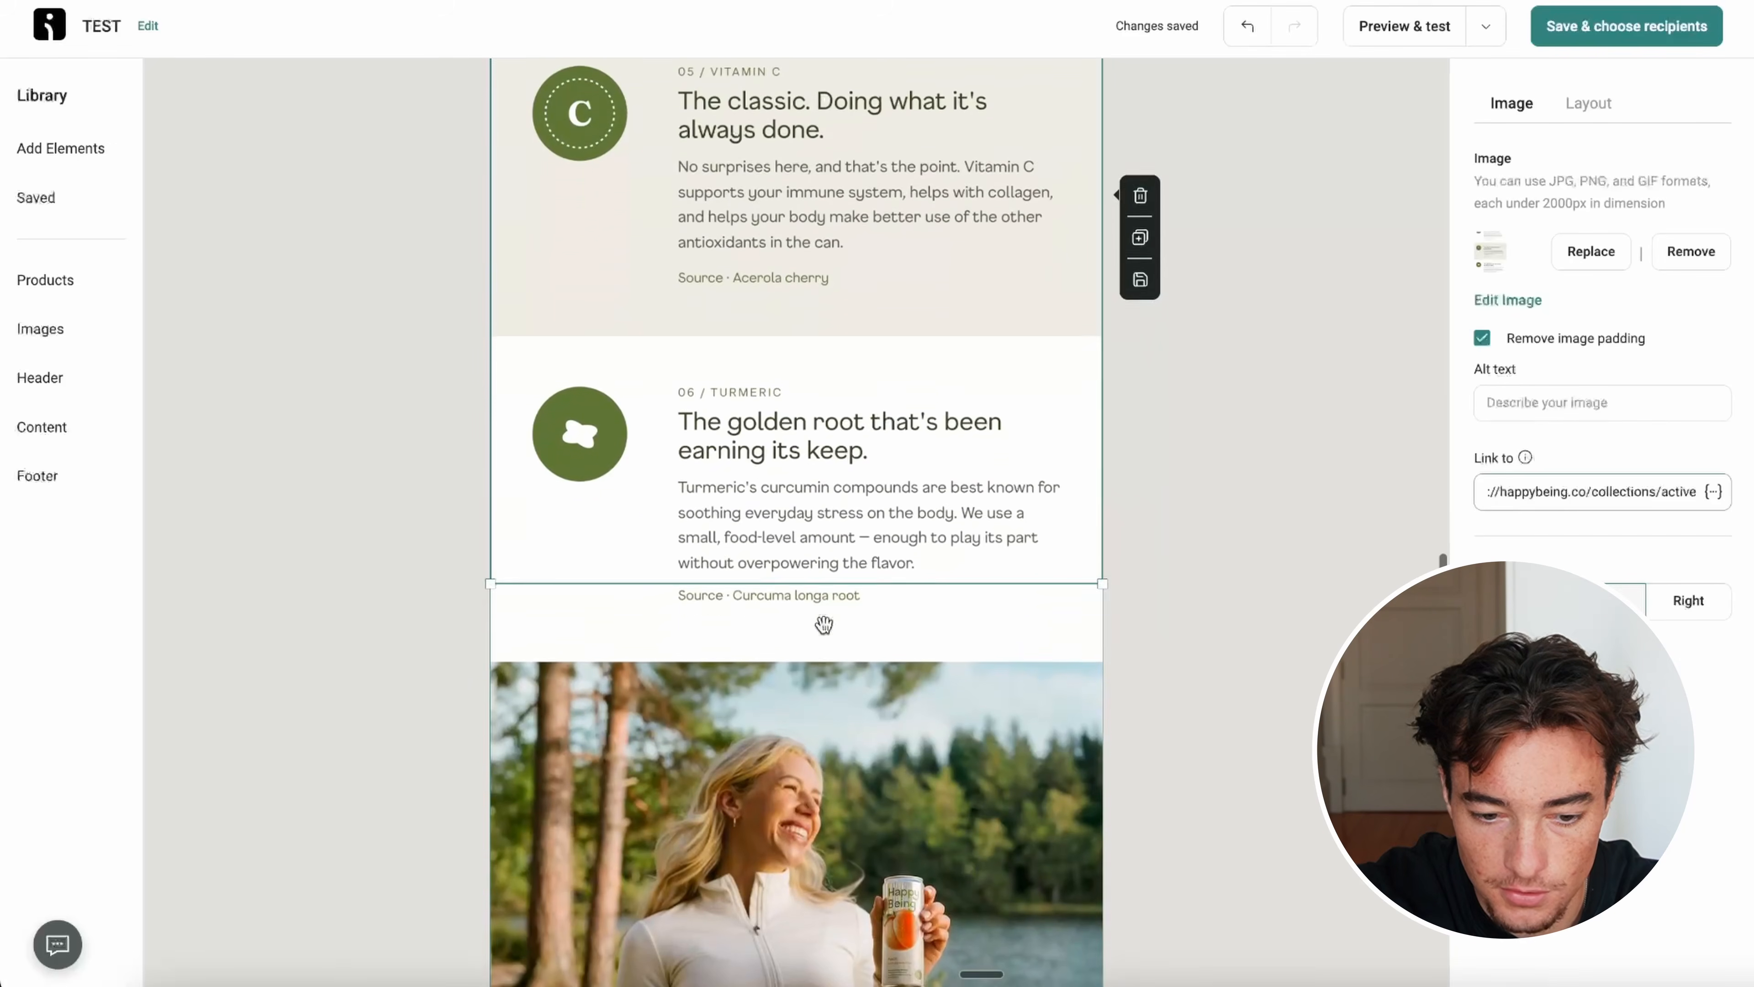
click(823, 619)
text(https://happybeing.co/collections/active)
scroll(1001, 518, down, 10)
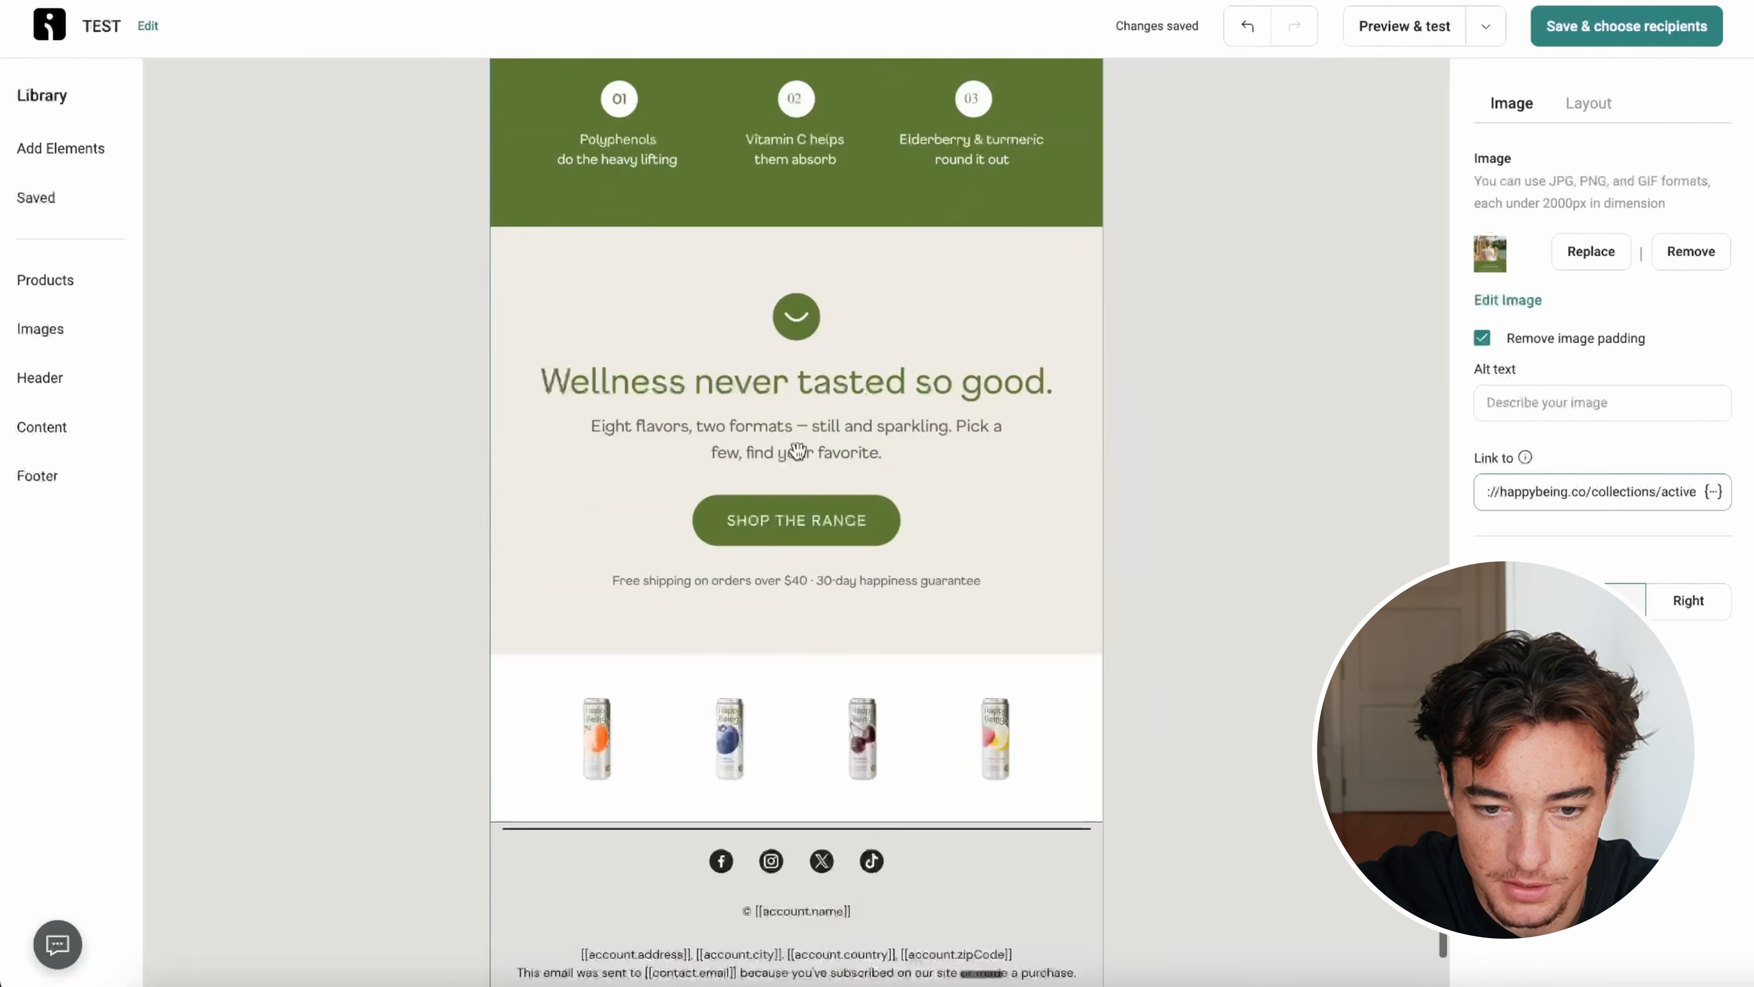
click(1001, 518)
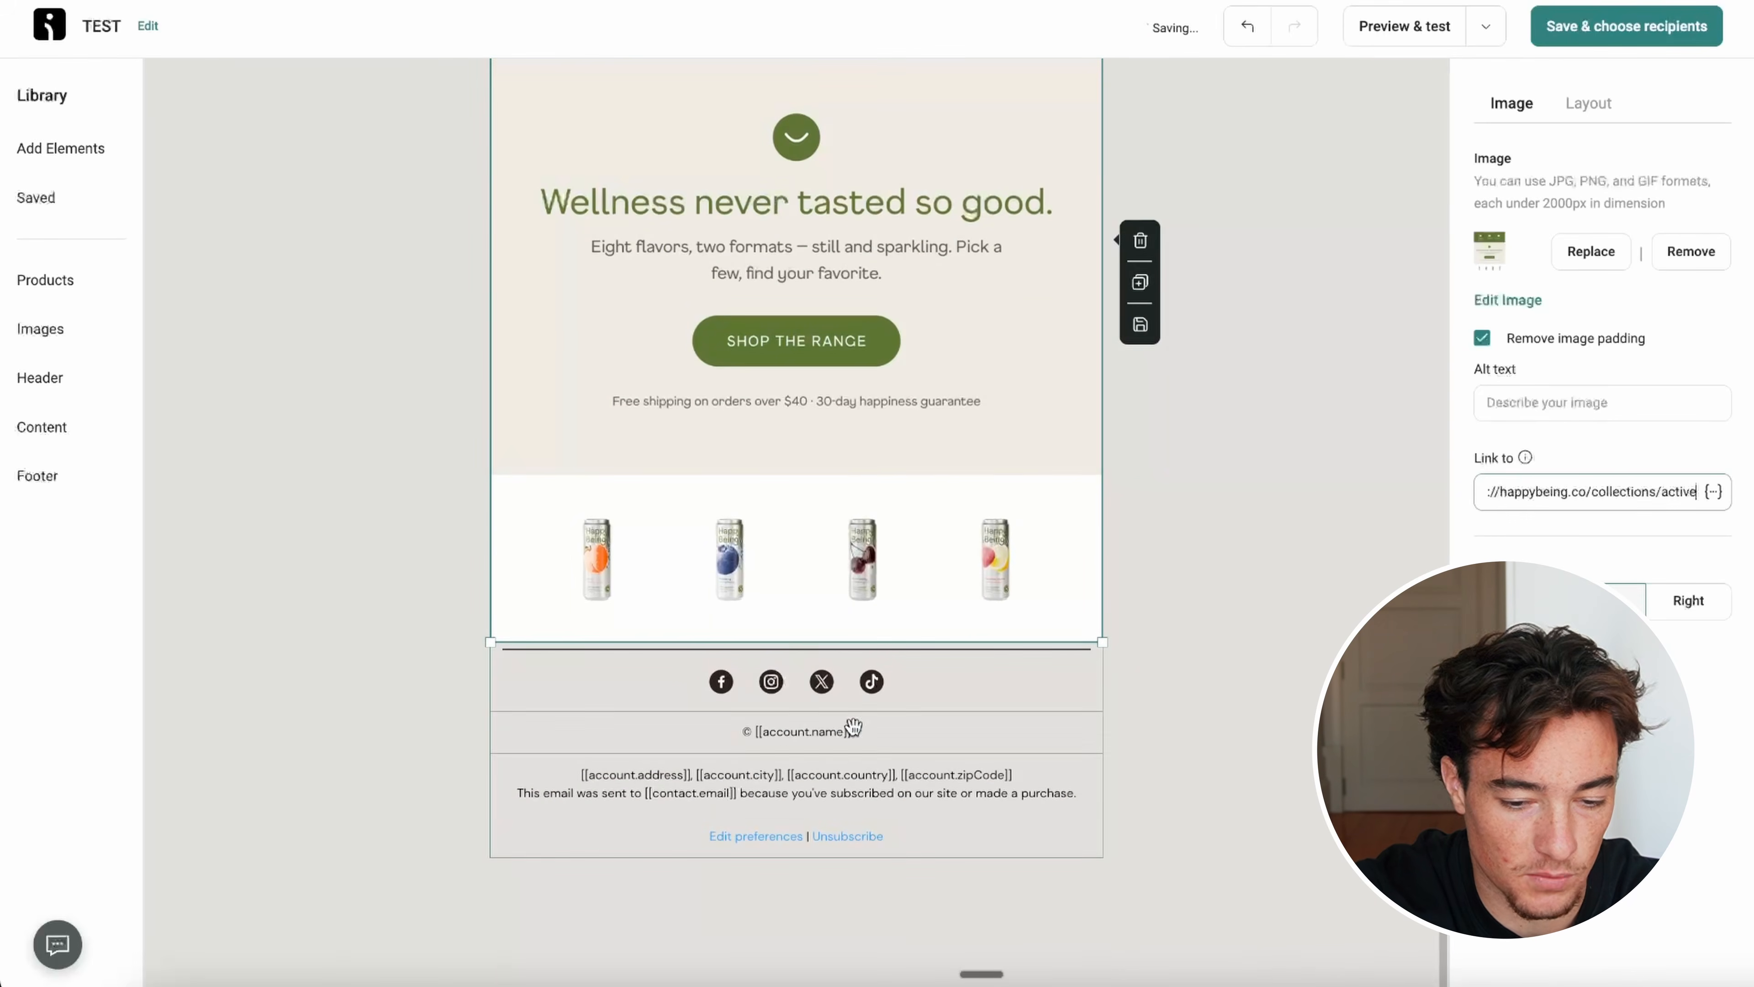
Step: Set the alt text of the hero image with the two friends to "A healtheir drink"
scroll(863, 767, up, 5)
scroll(865, 769, up, 10)
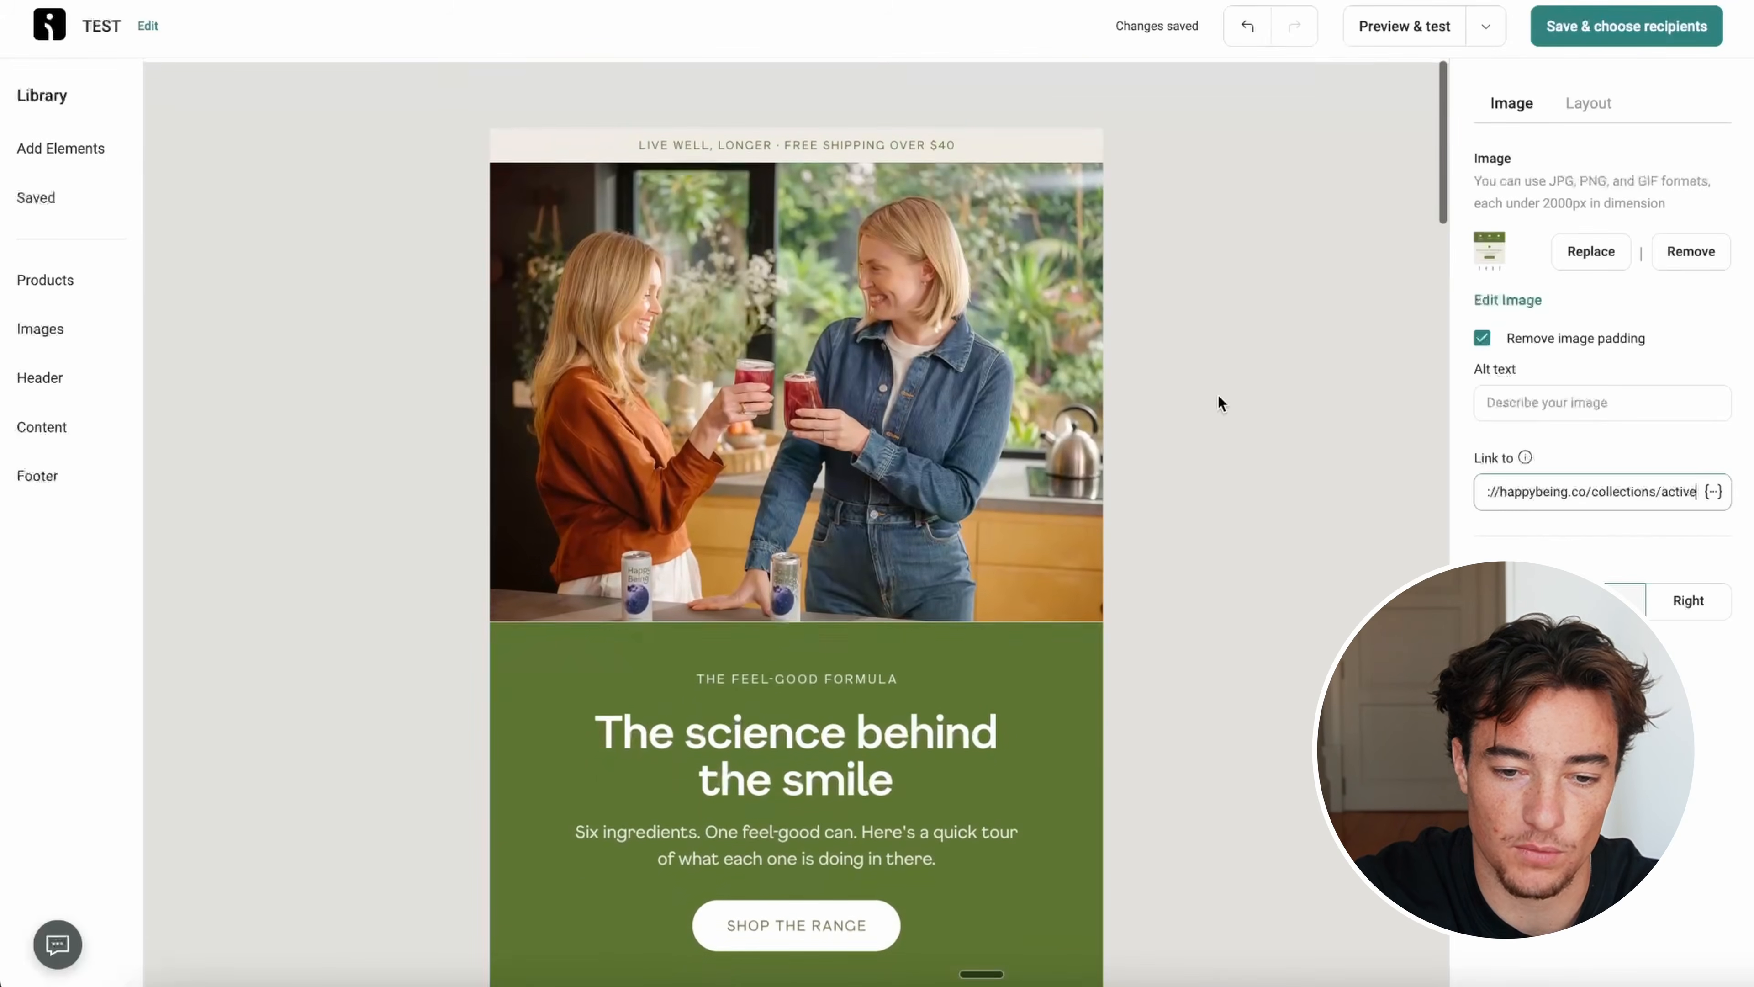
click(1217, 392)
click(843, 364)
click(1593, 402)
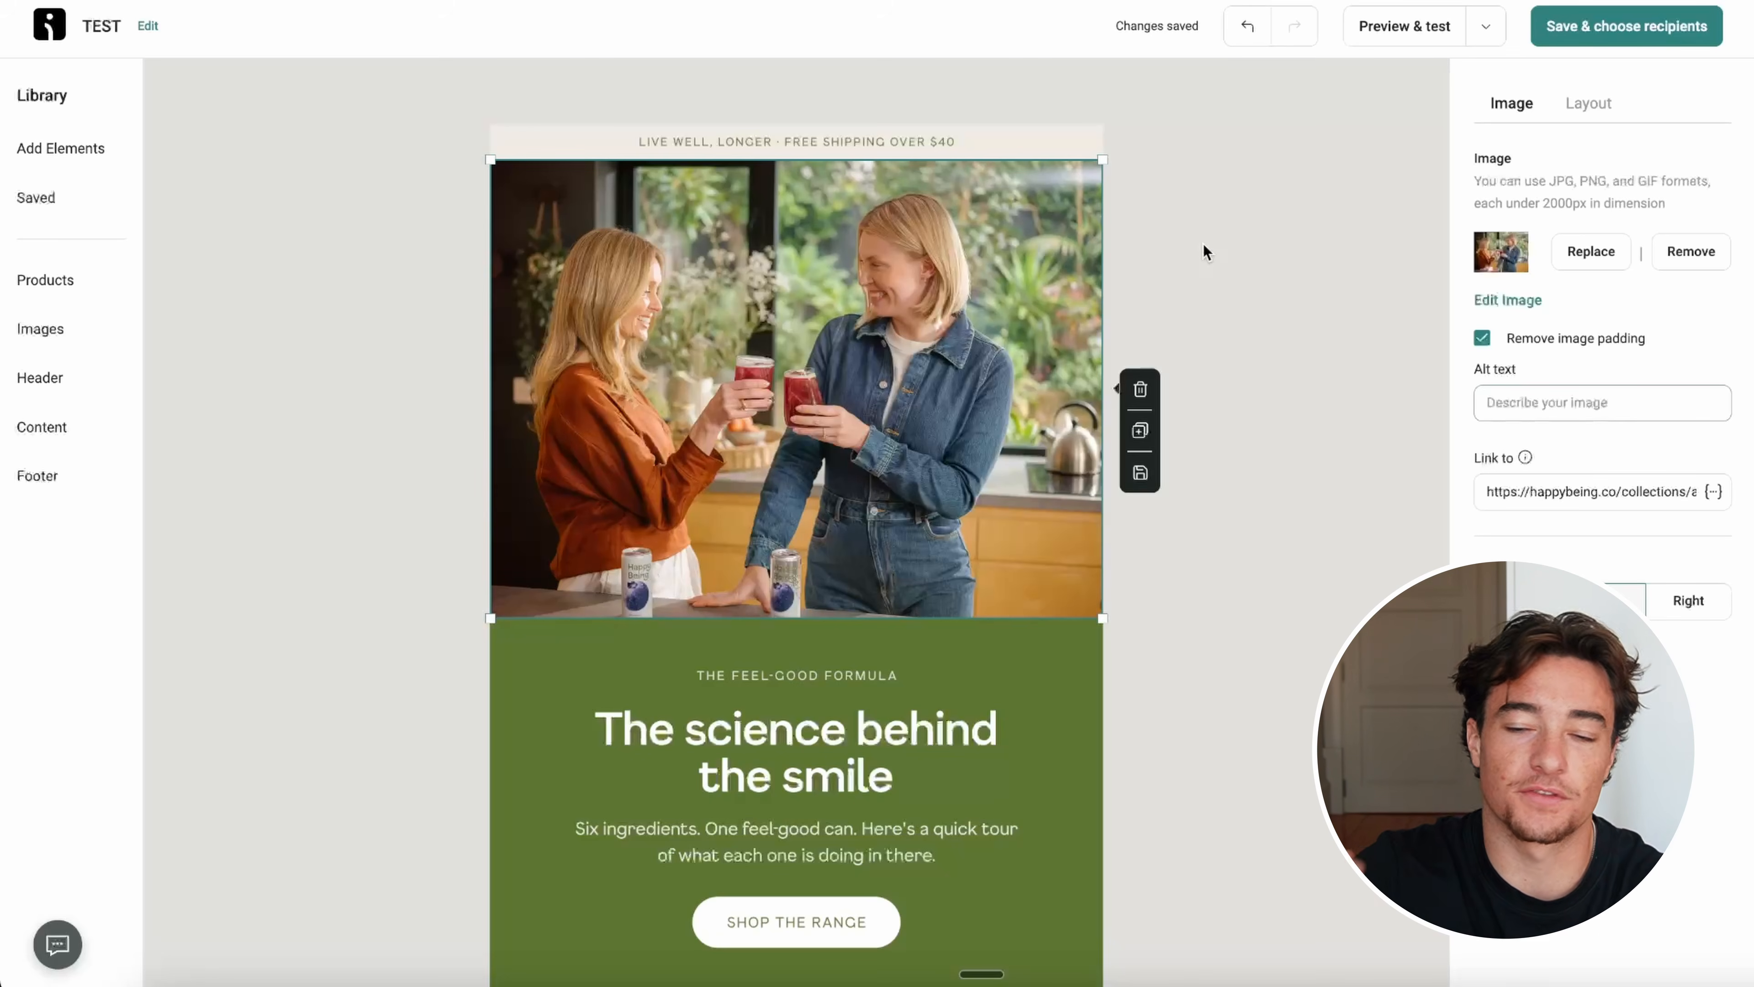
text(A healtheir drink)
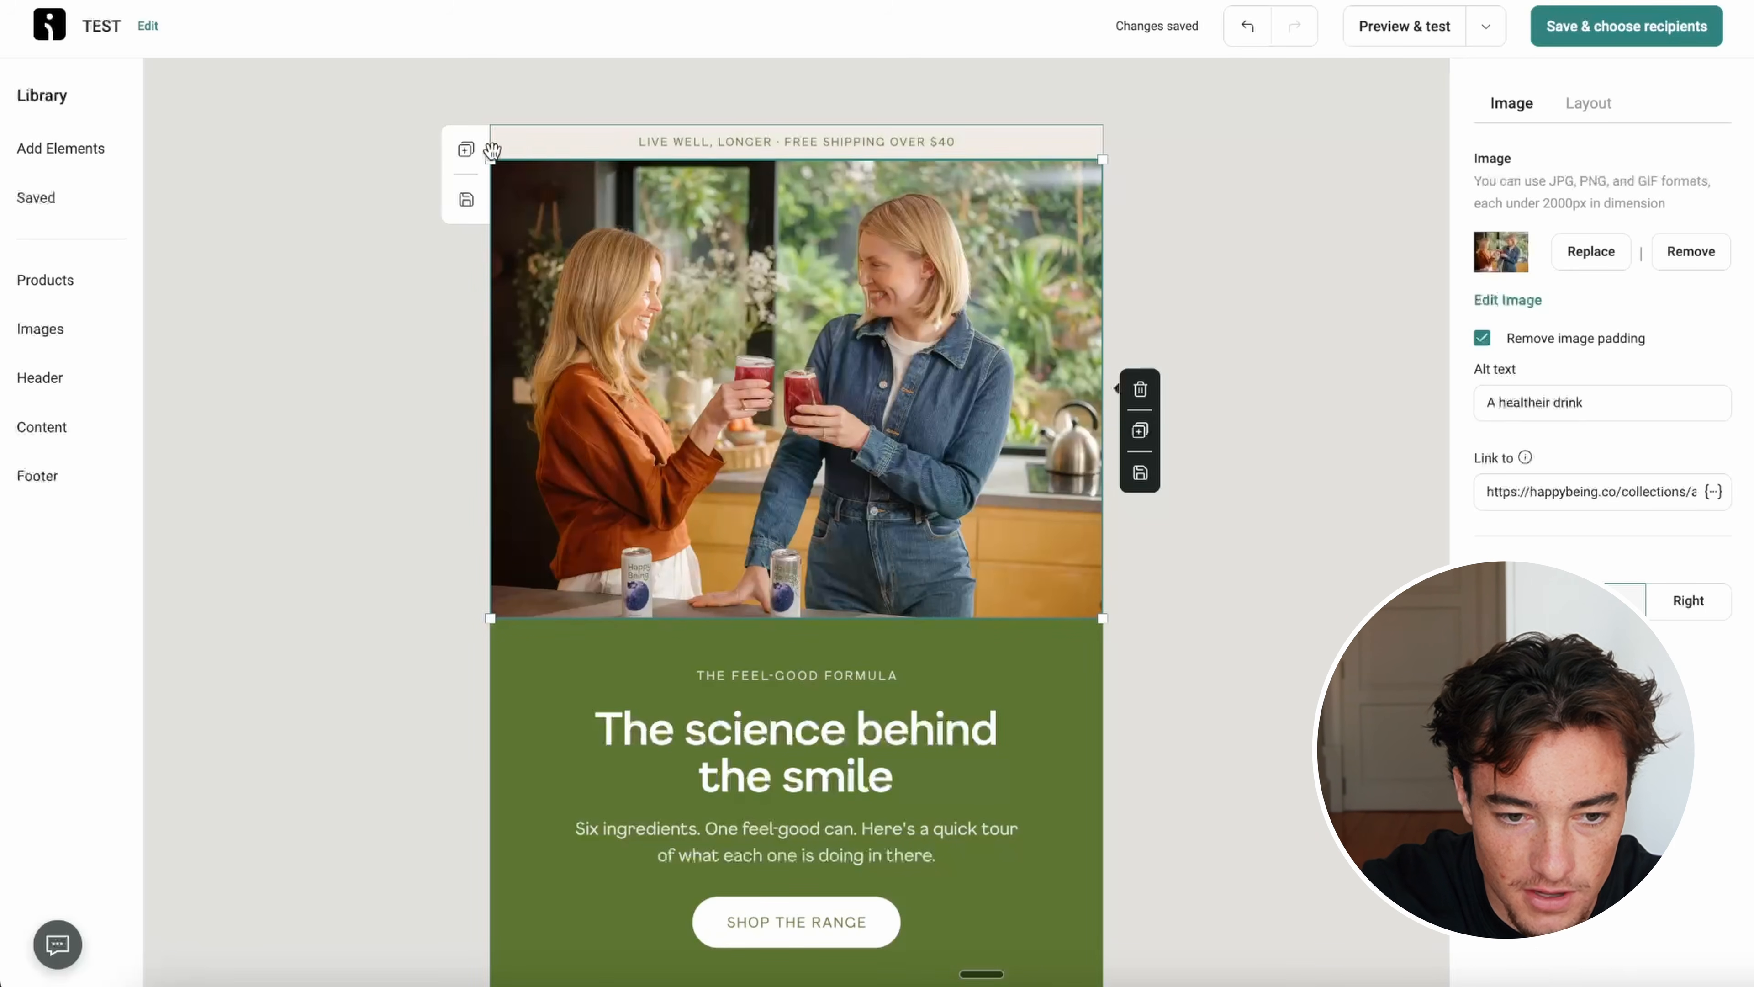
click(538, 150)
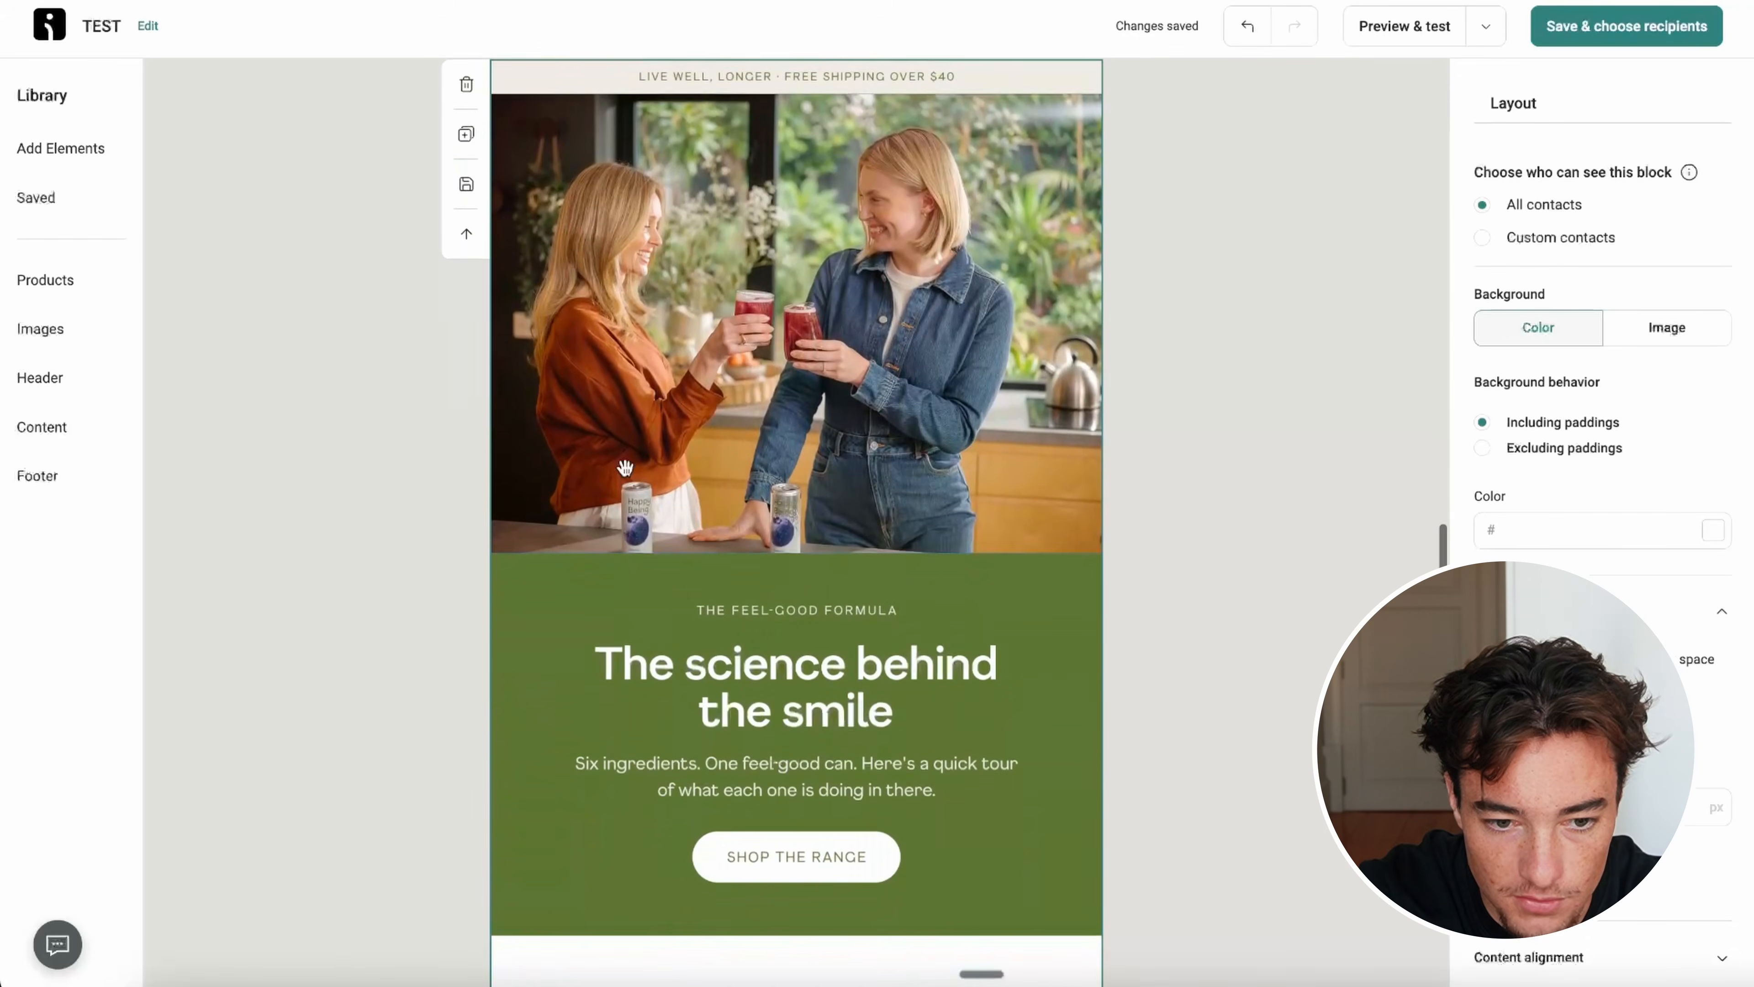
click(1188, 292)
click(1076, 321)
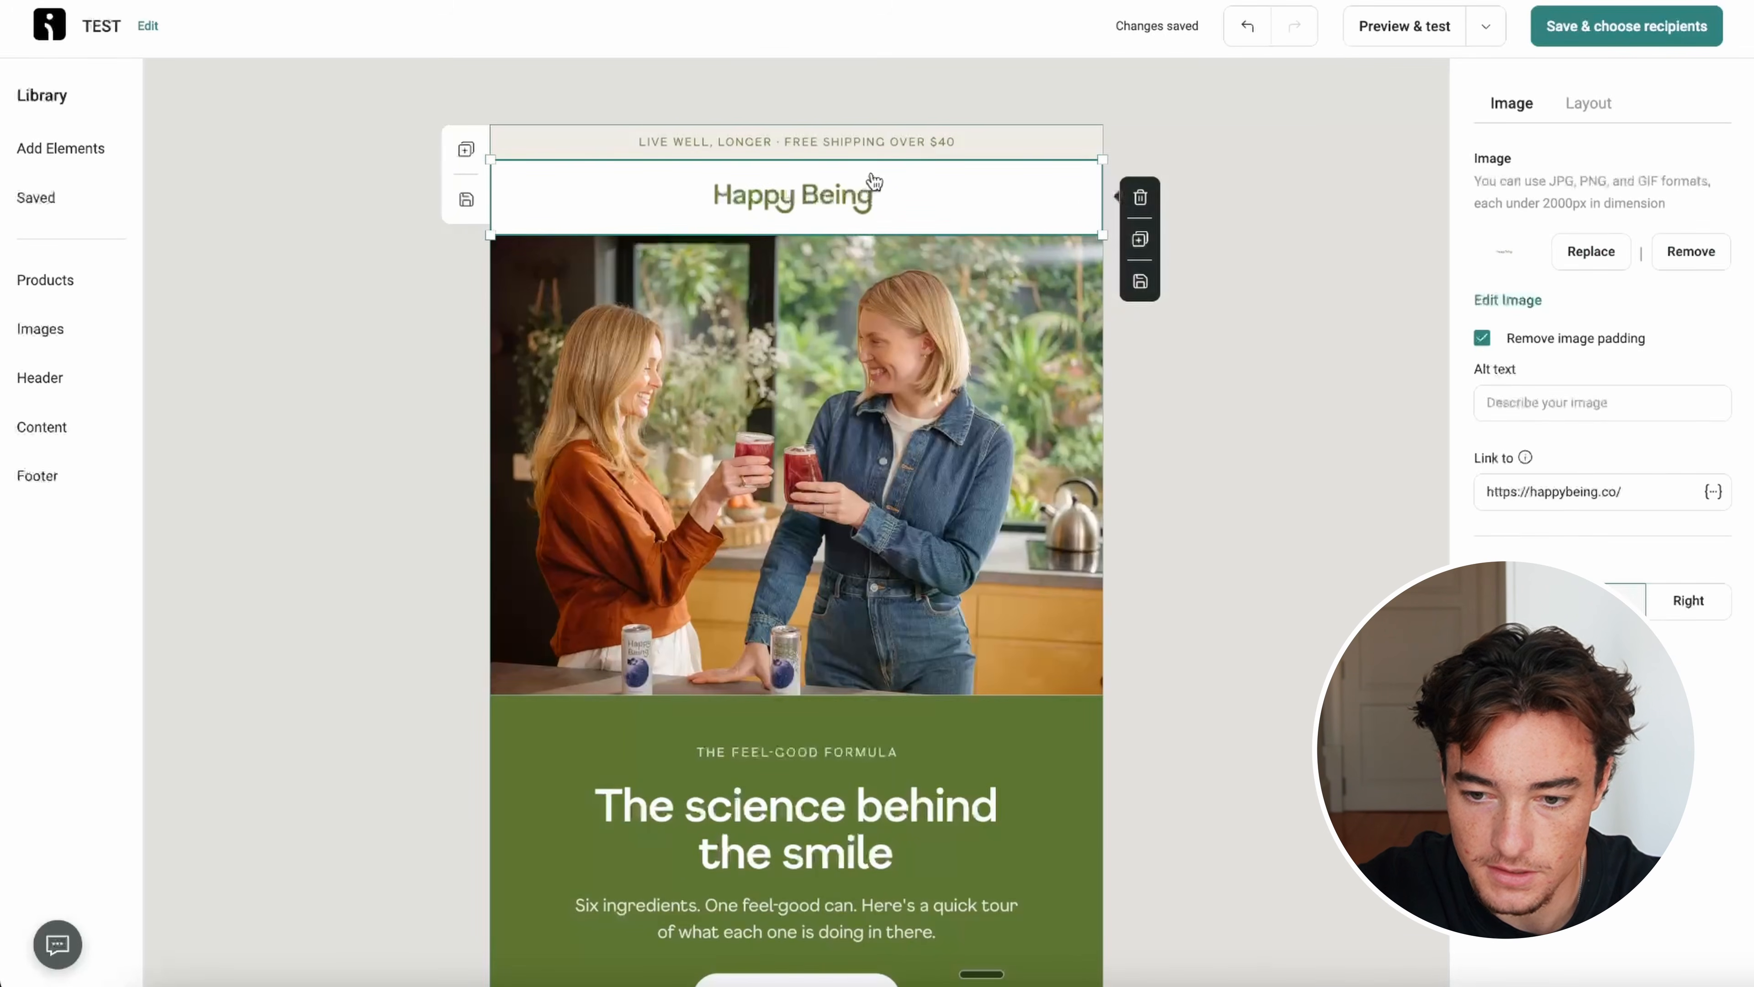
Step: Give the green "The science behind the smile" image an alt text that repeats its headline
scroll(951, 571, down, 5)
click(951, 571)
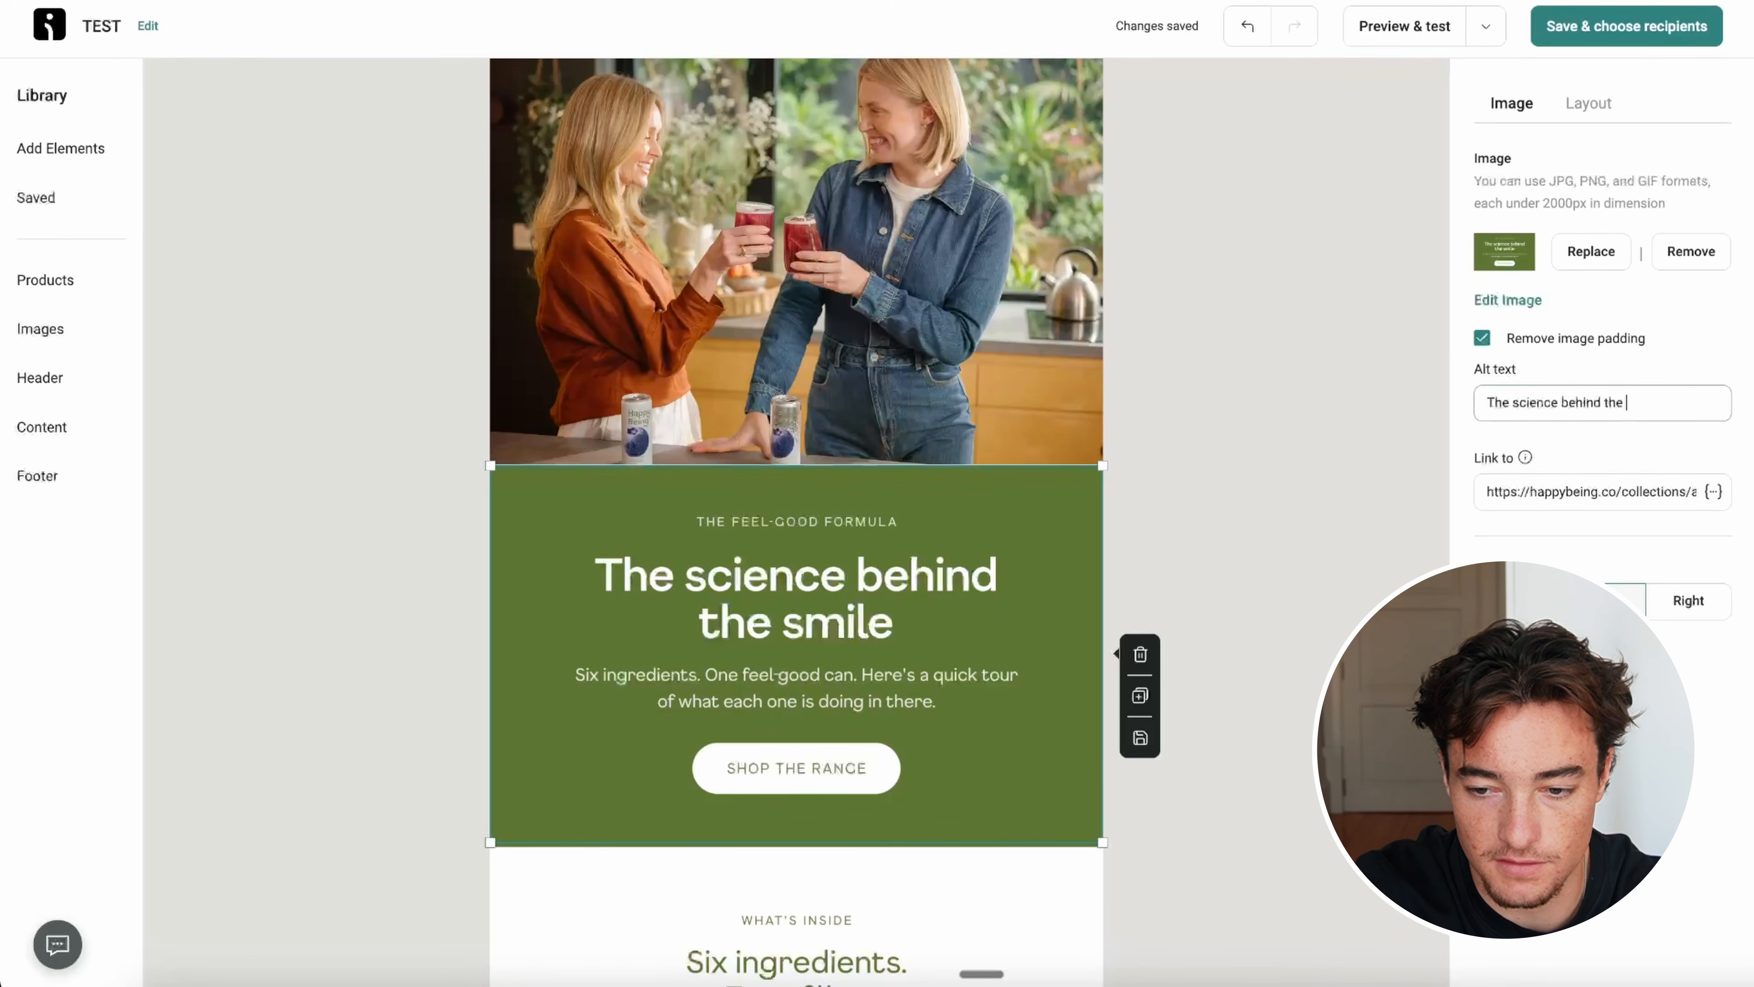
Step: Review the assembled email from the logo header through the ingredient slices to the closing sections
scroll(1270, 715, down, 10)
click(854, 577)
scroll(855, 582, down, 5)
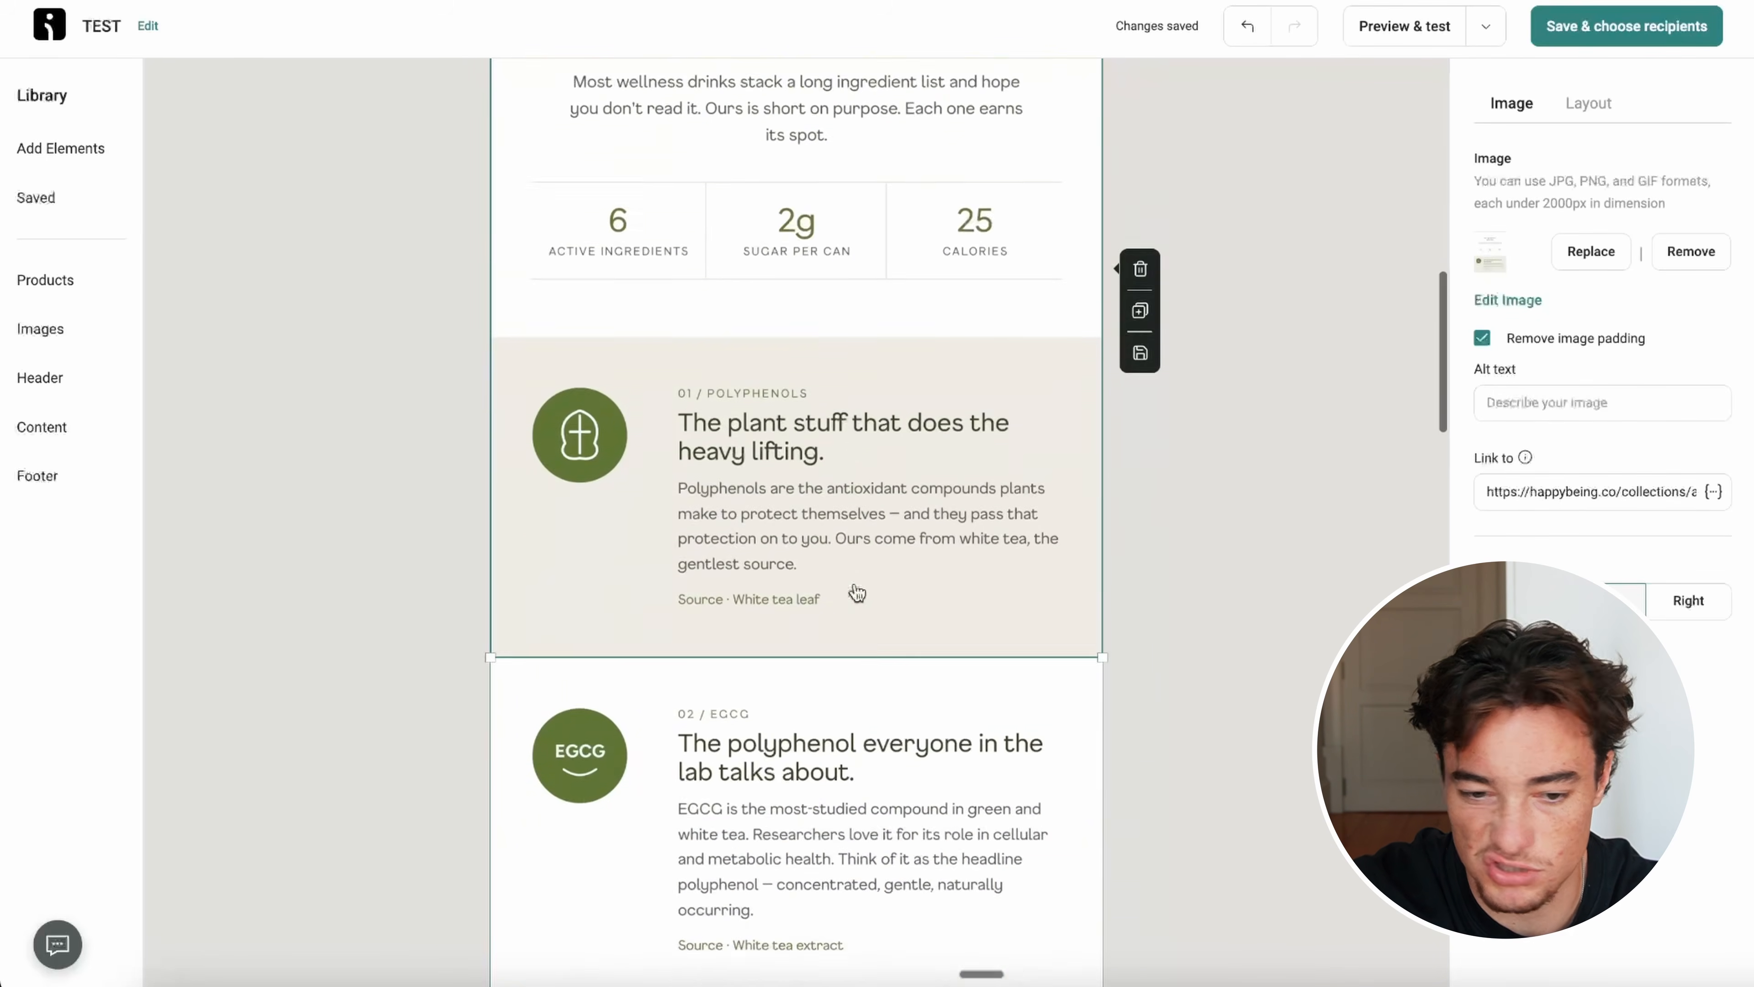
scroll(854, 582, down, 5)
scroll(854, 582, up, 20)
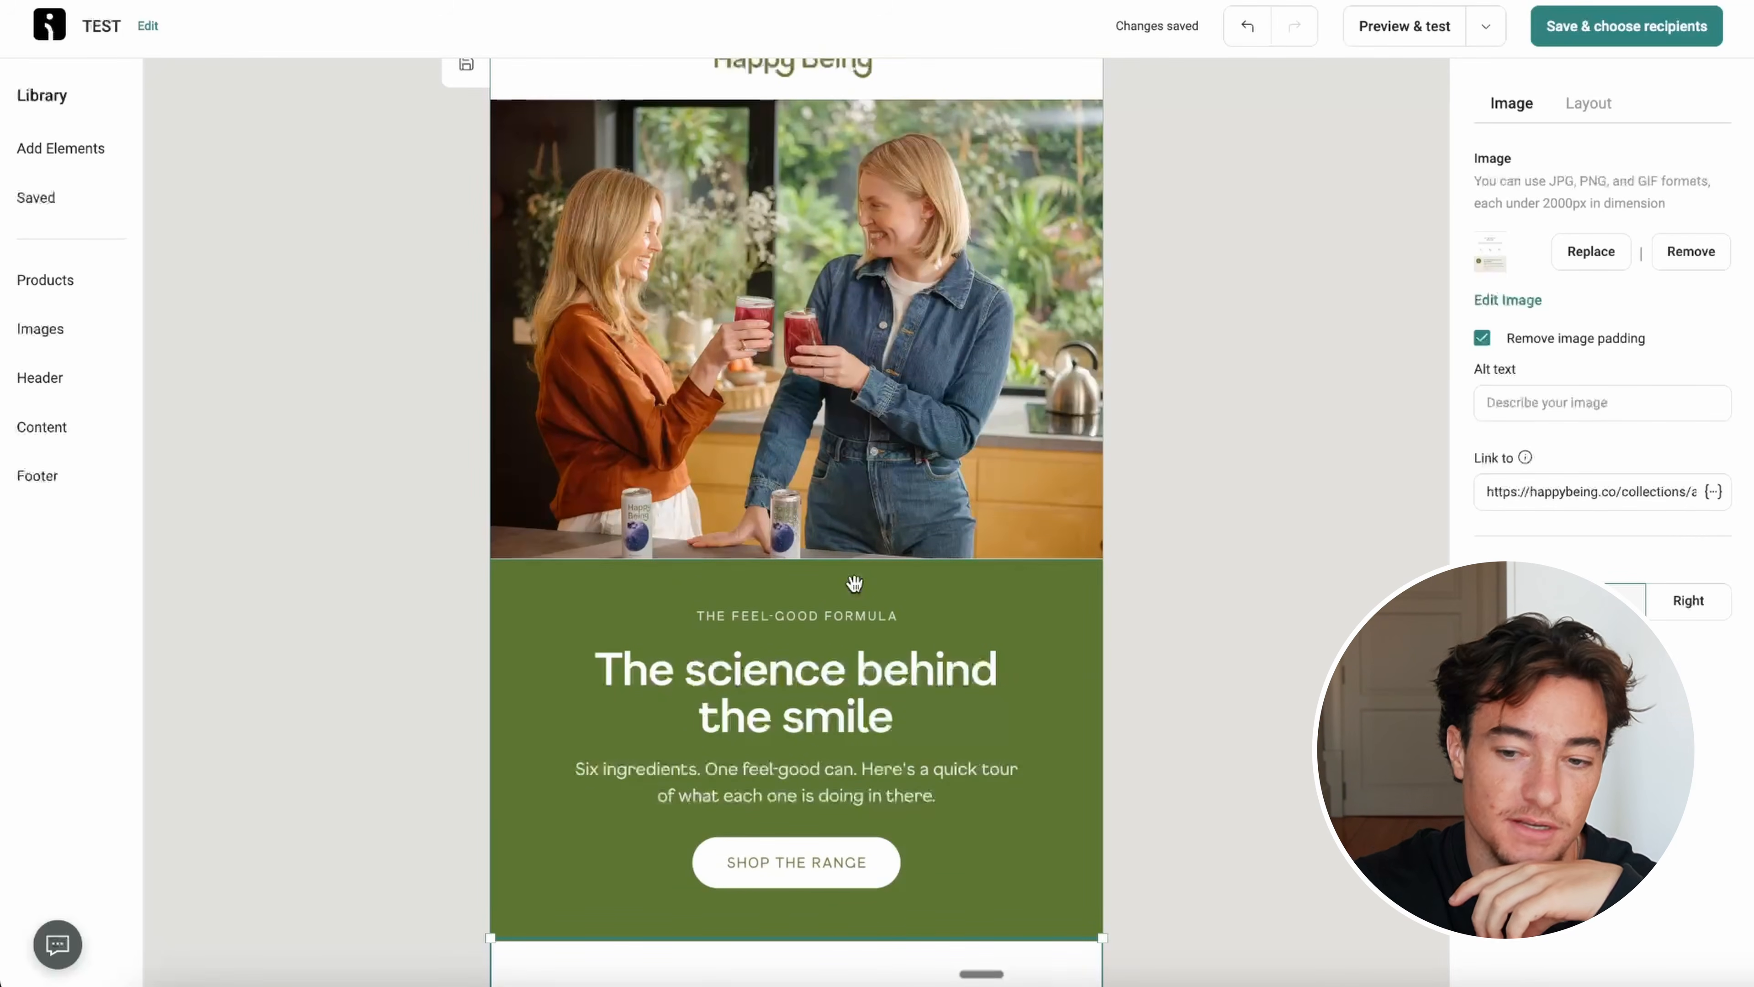
scroll(854, 584, up, 2)
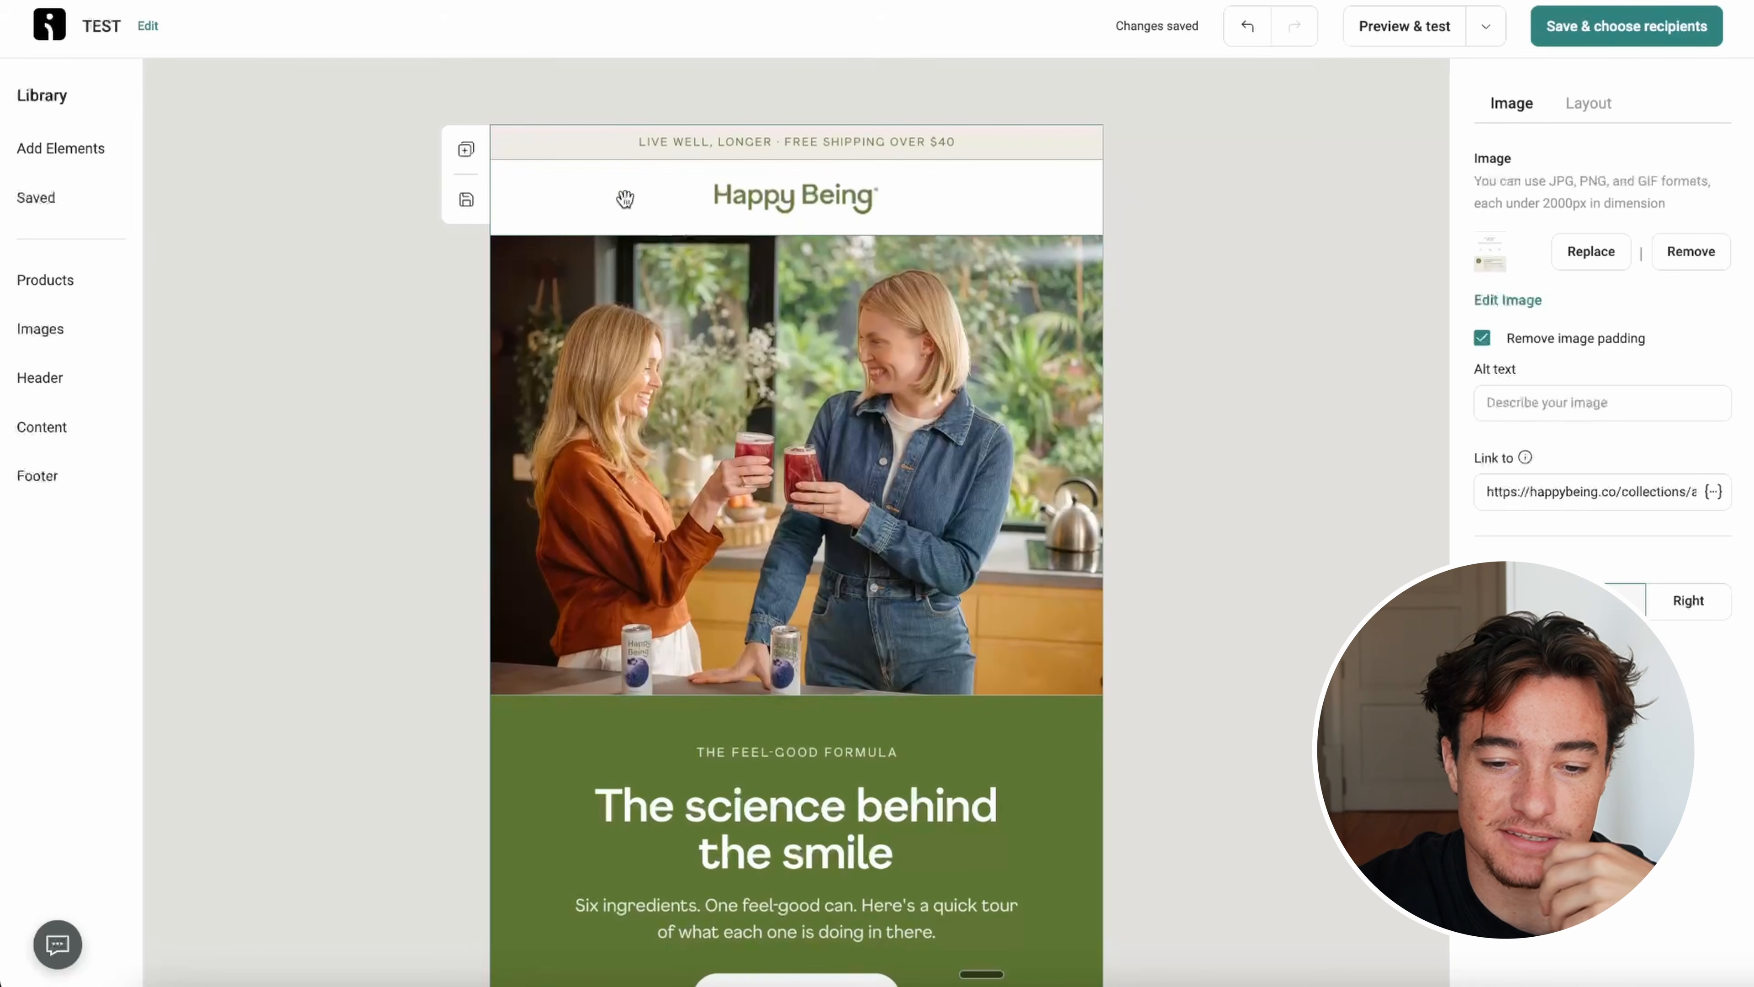
scroll(736, 492, down, 20)
scroll(737, 492, down, 12)
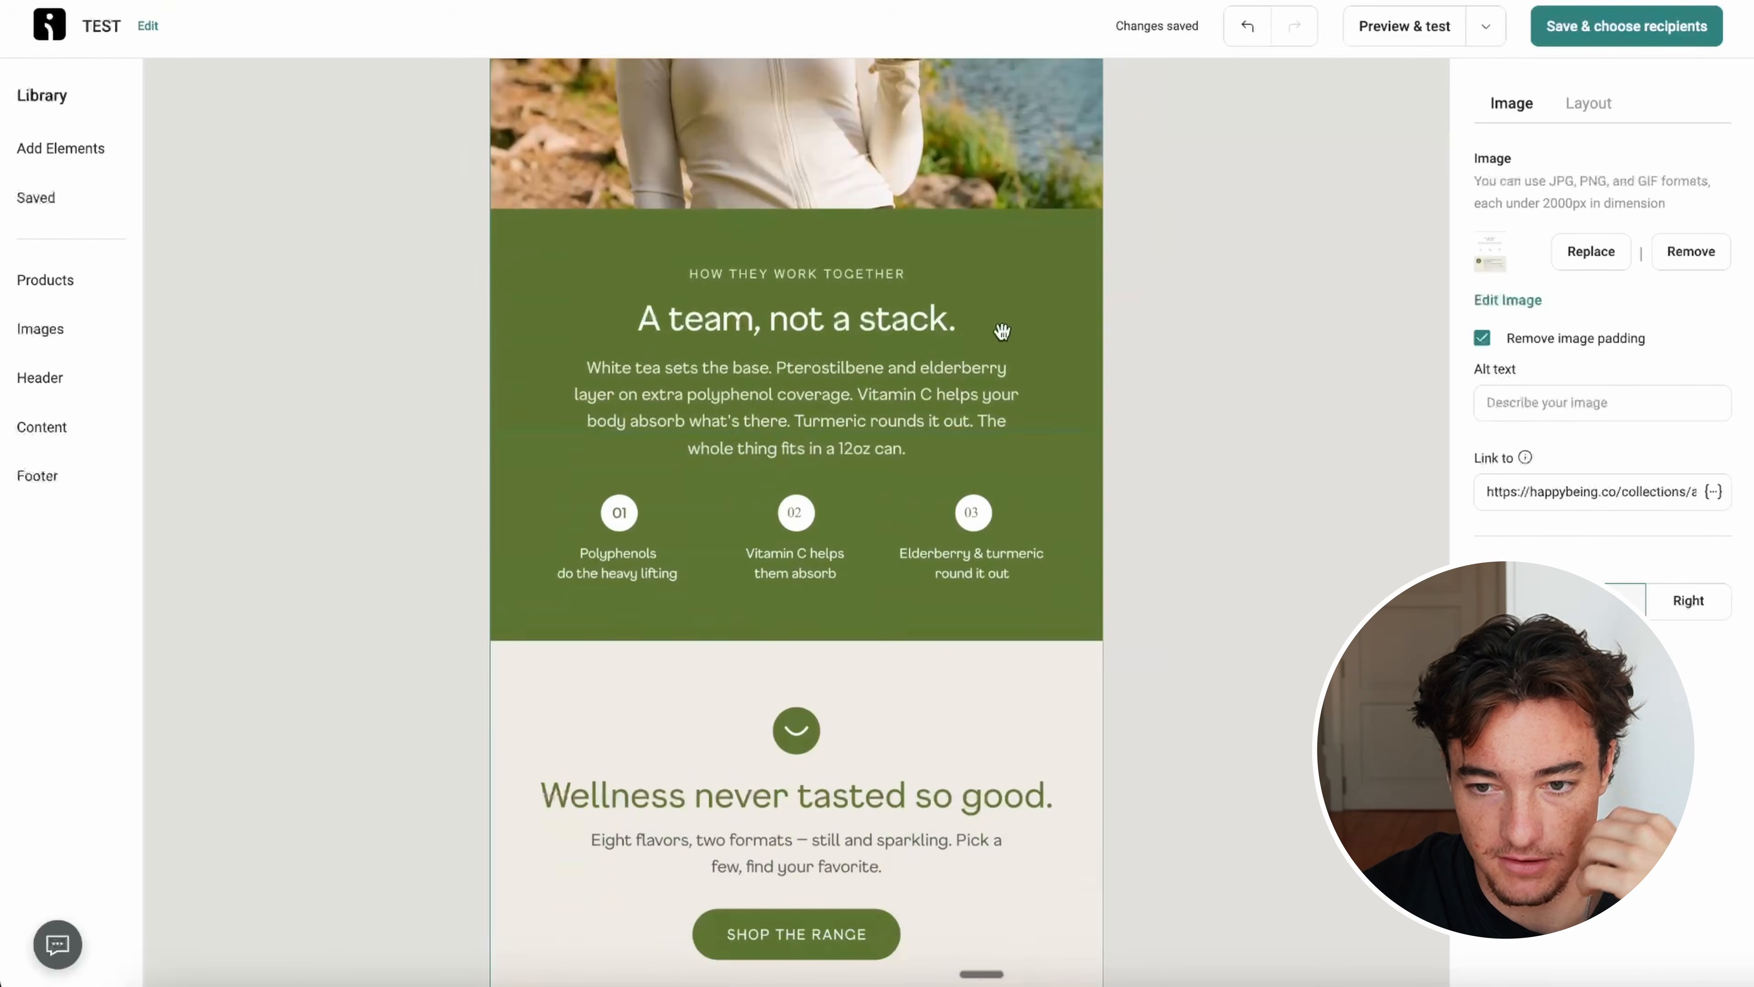
Step: Save the email, continue through the recipient selection with all subscribers, and open the campaign review
click(1626, 41)
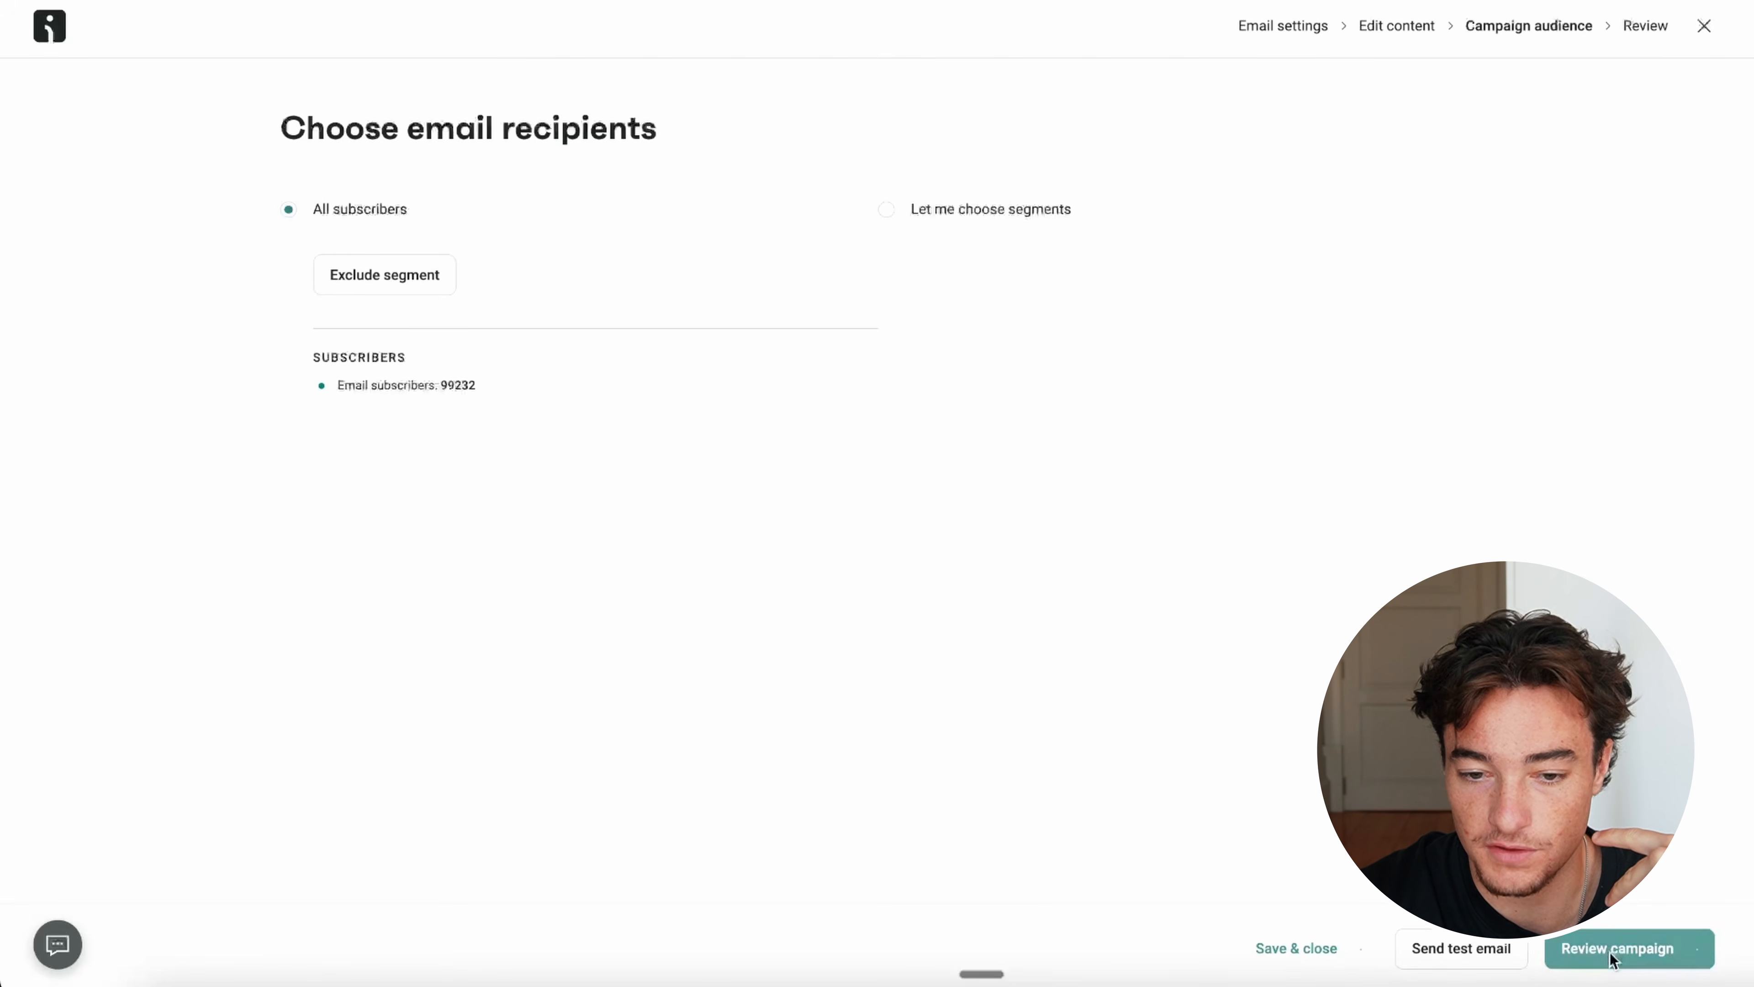
click(1640, 948)
scroll(650, 228, down, 5)
scroll(877, 484, down, 2)
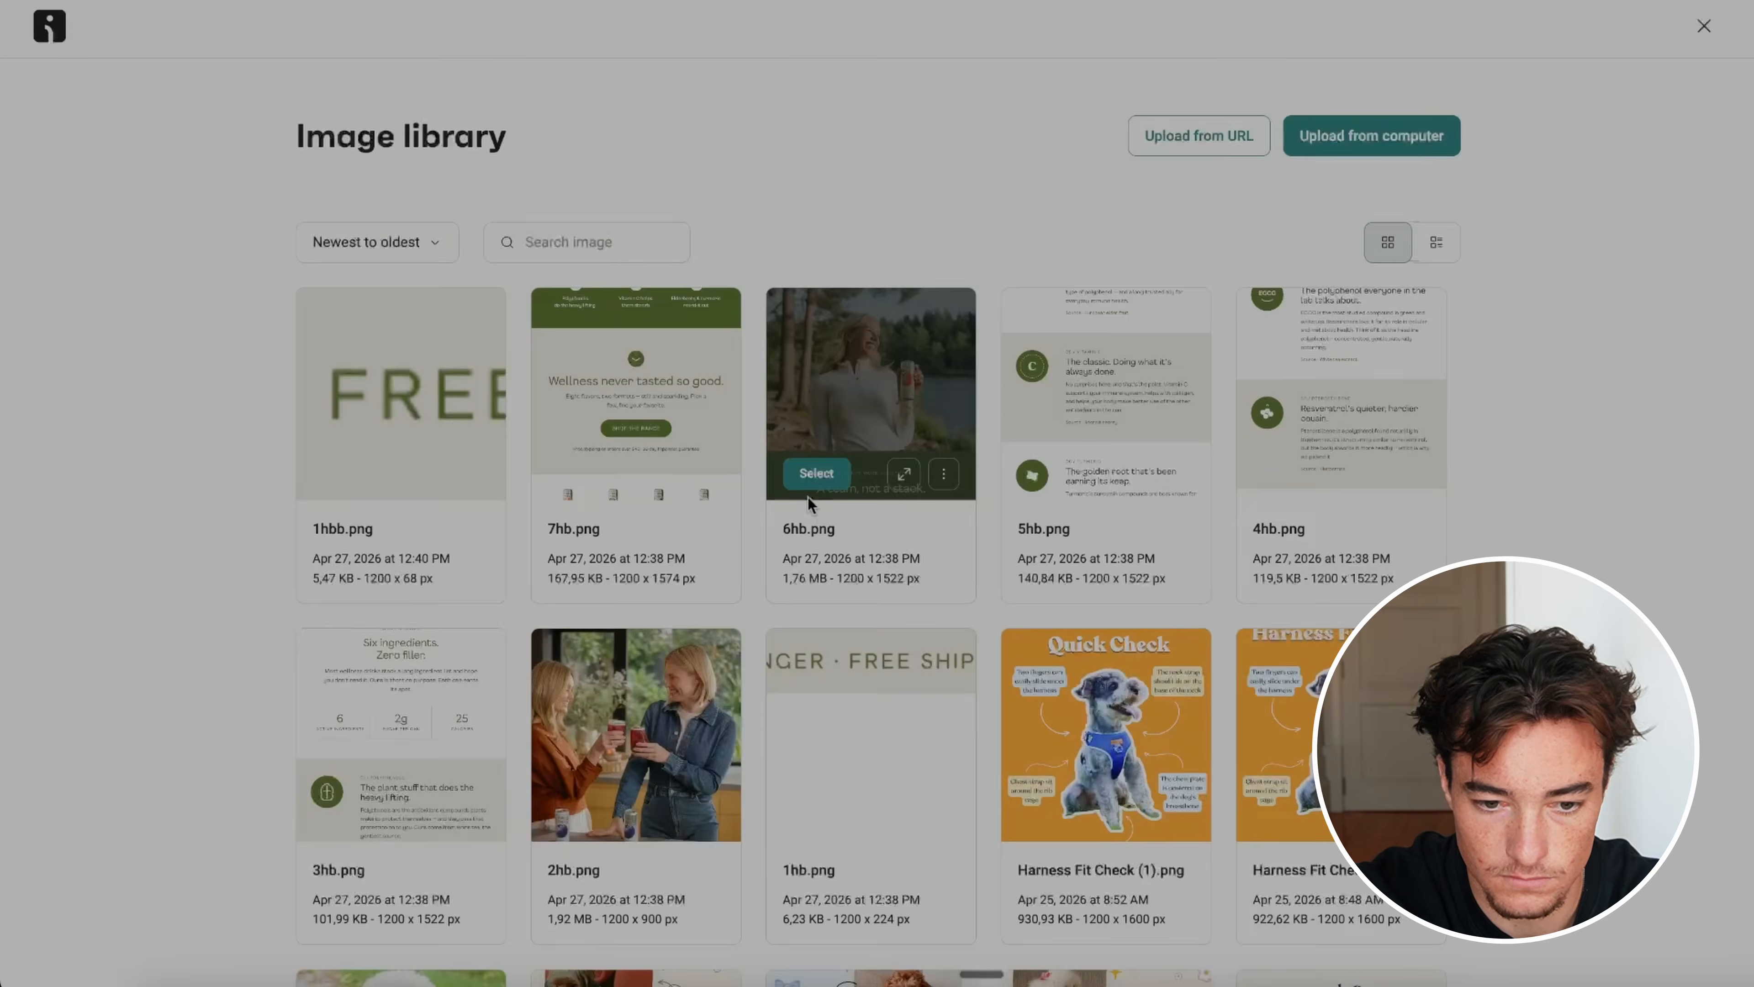
click(815, 474)
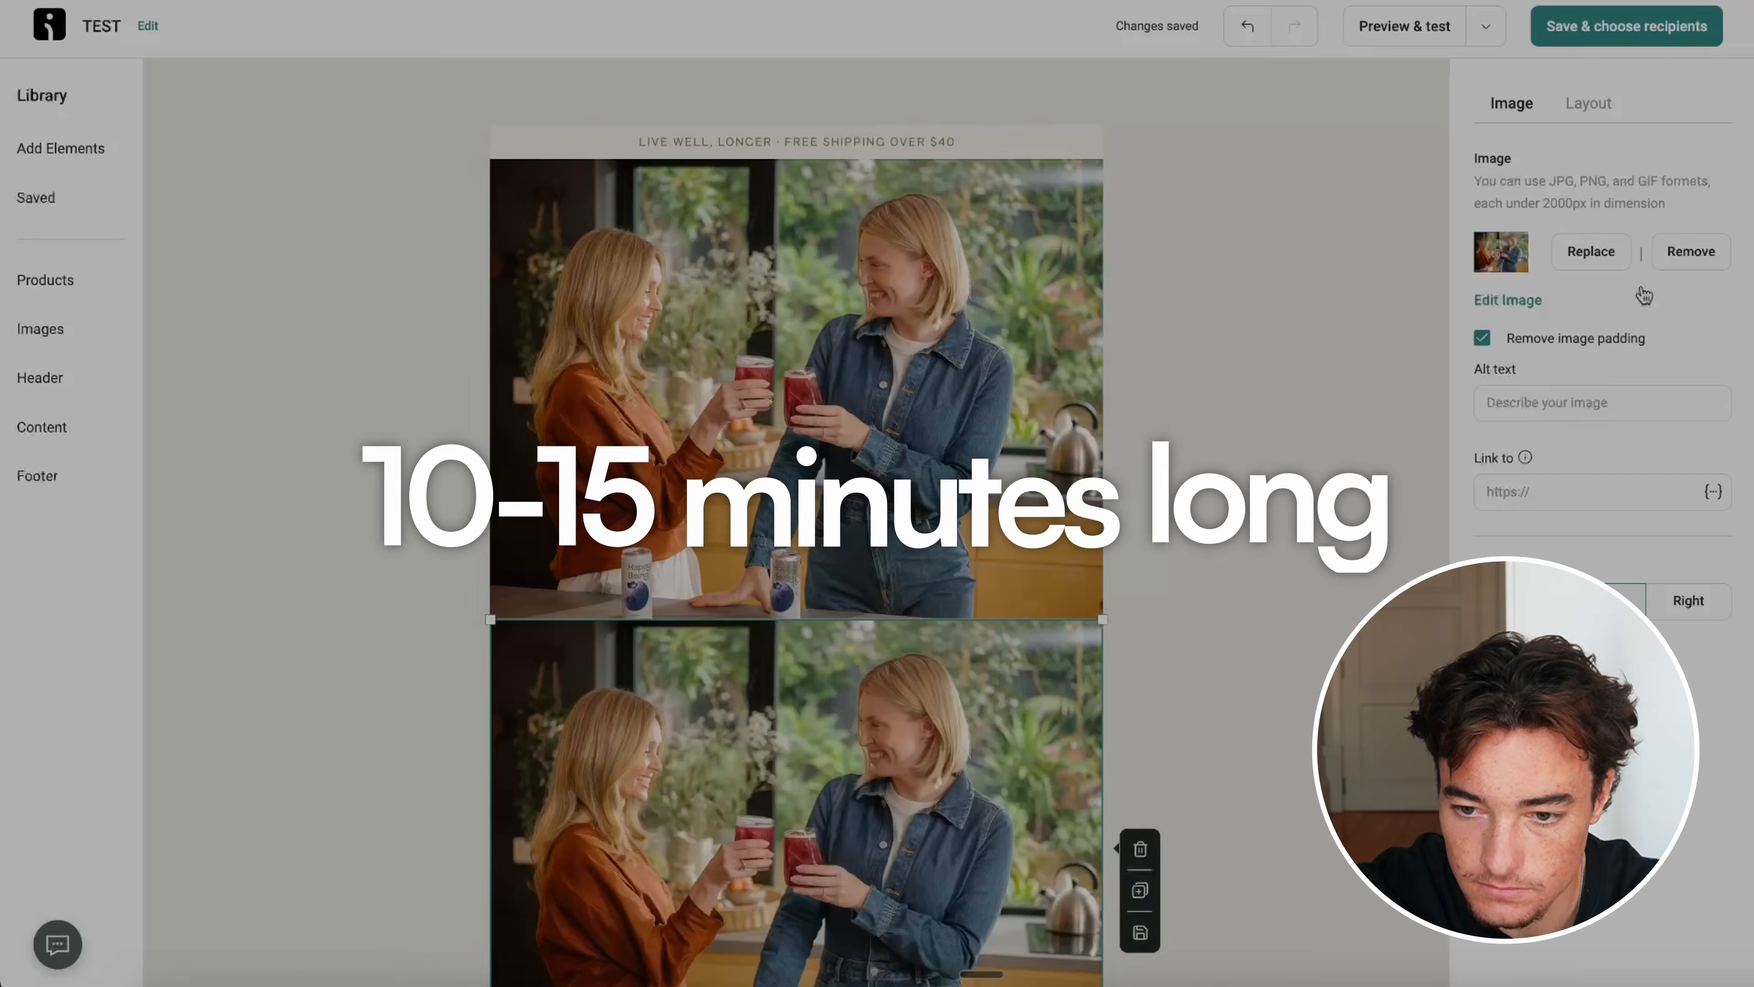